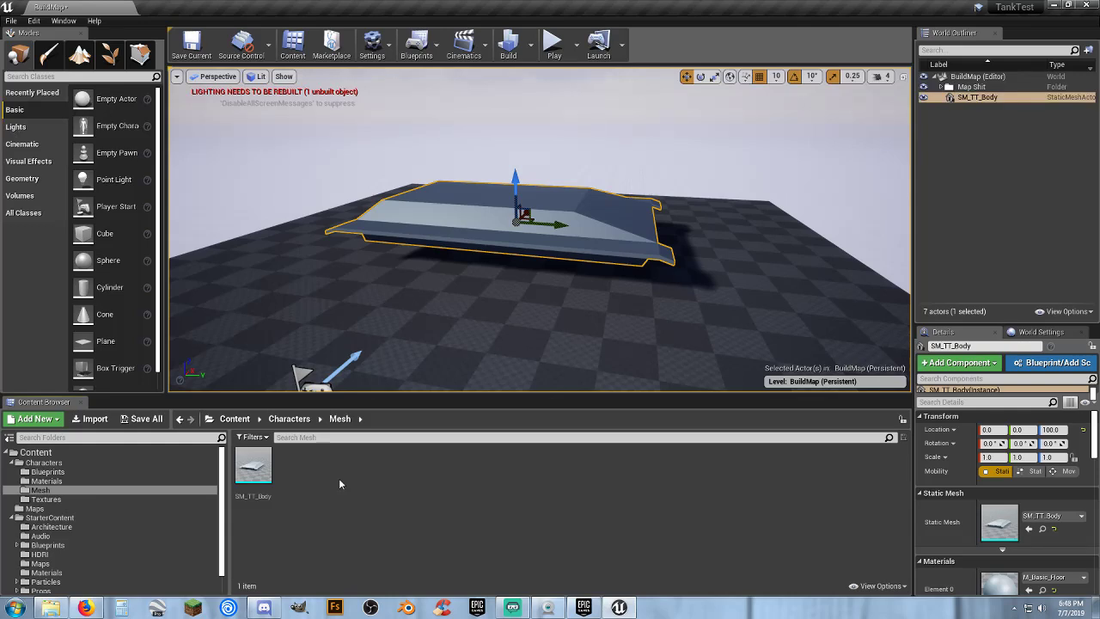
- Deselect the SM_TT_Body mesh and examine its shape from several angles
{"action": "key", "text": "d"}
{"action": "right_click_drag", "start_coordinate": [517, 279], "coordinate": [641, 318]}
{"action": "key", "text": "w"}
{"action": "key", "text": "a"}
{"action": "right_click_drag", "start_coordinate": [505, 307], "coordinate": [505, 307]}
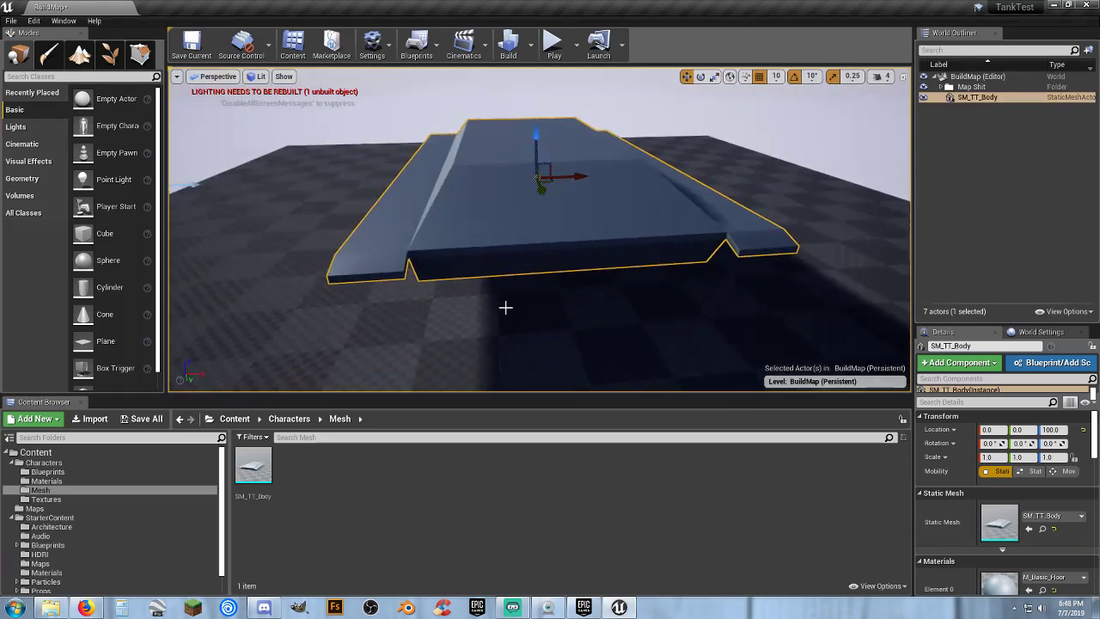
{"action": "left_click", "coordinate": [978, 140]}
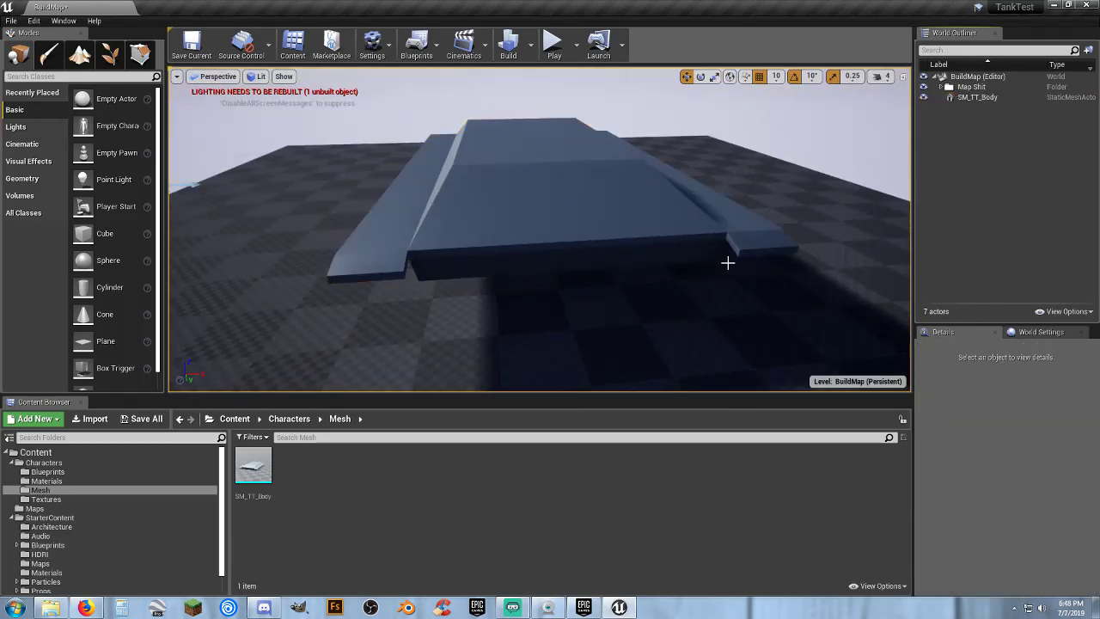
{"action": "right_click_drag", "start_coordinate": [565, 279], "coordinate": [524, 262]}
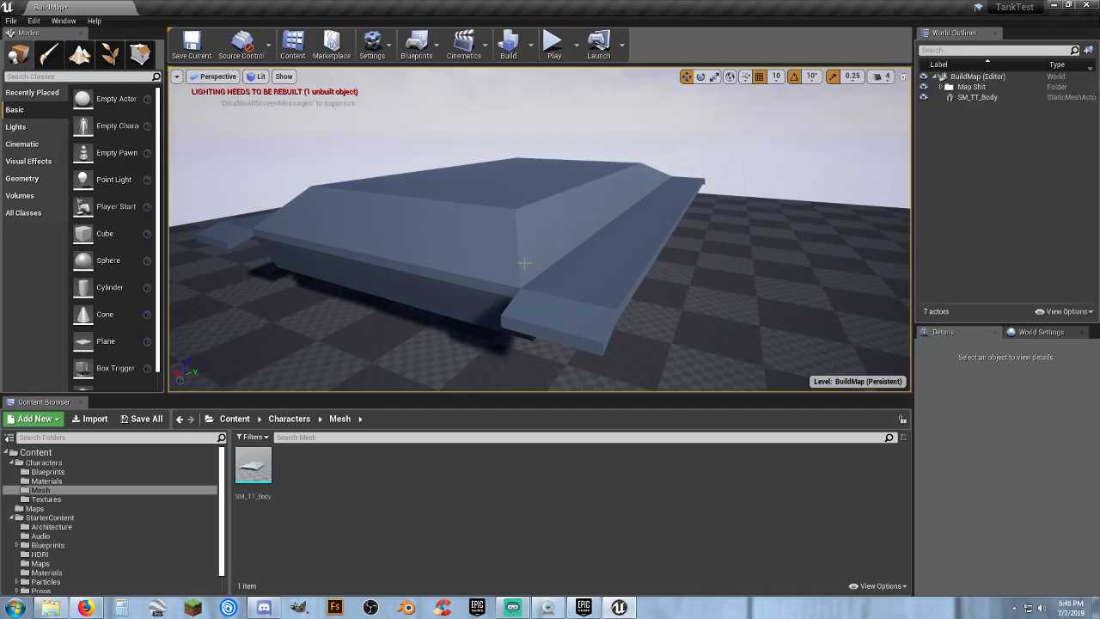
- List the geometry brushes and select the M_Basic_Floor material in the StarterContent Materials folder
{"action": "left_click", "coordinate": [34, 180]}
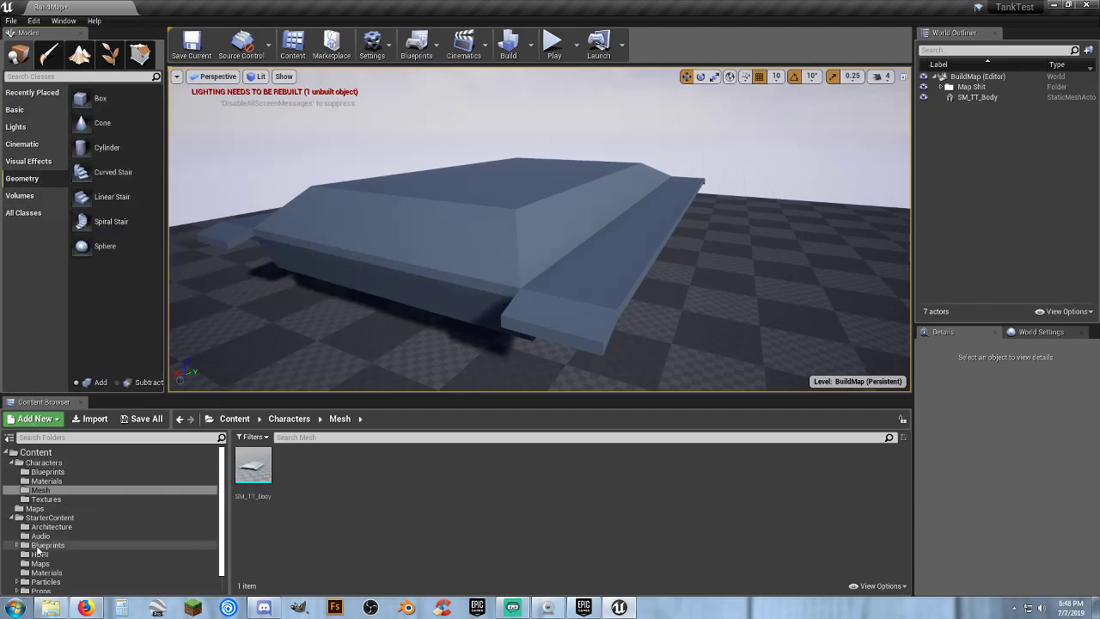
{"action": "left_click", "coordinate": [45, 573]}
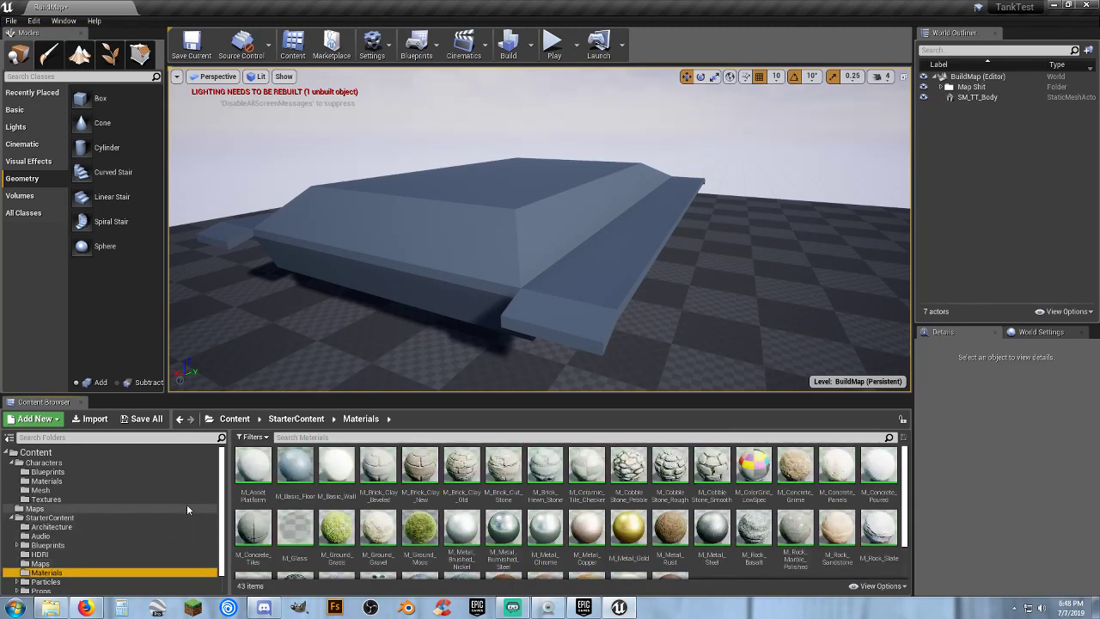
{"action": "left_click", "coordinate": [293, 469]}
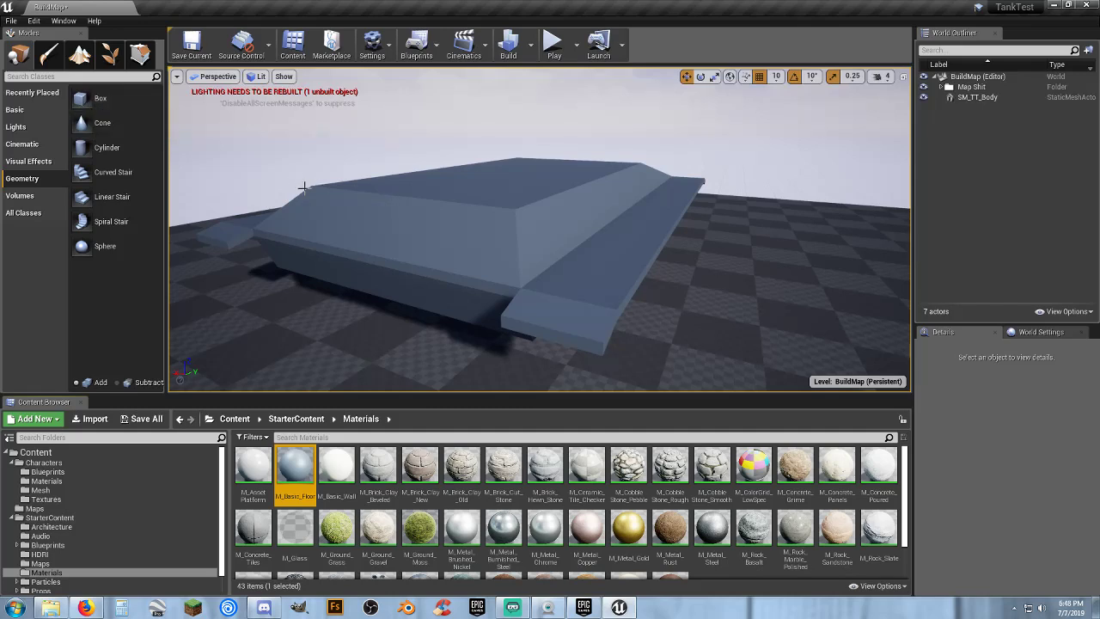
- Examine the tank body from all around, including its front, sloped sides and flat upper deck
{"action": "right_click_drag", "start_coordinate": [423, 269], "coordinate": [636, 266]}
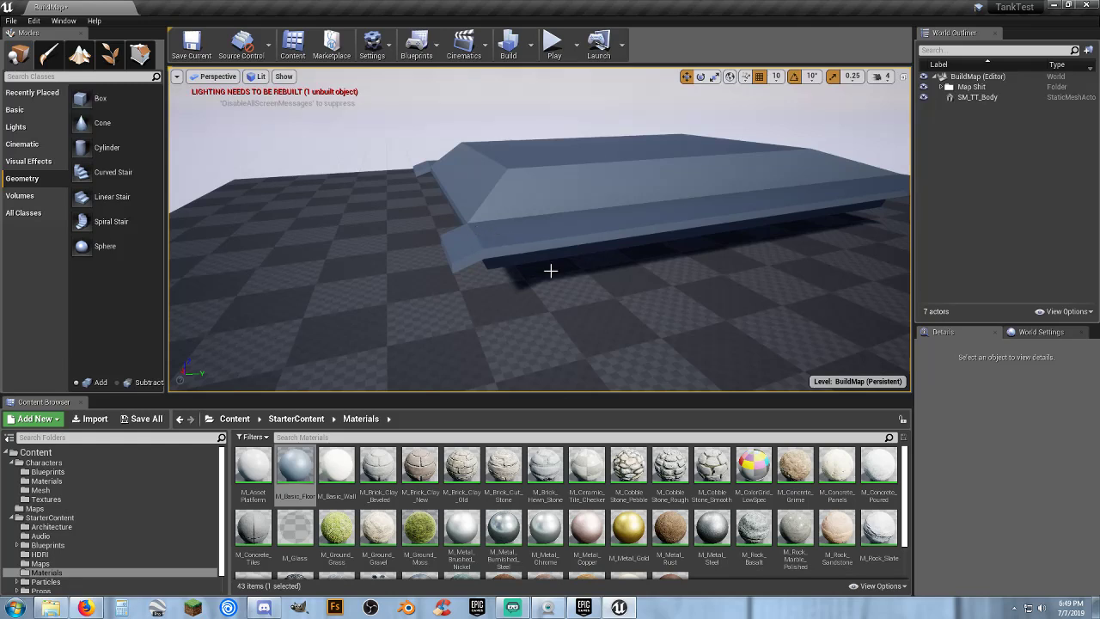
{"action": "right_click_drag", "start_coordinate": [555, 269], "coordinate": [627, 269]}
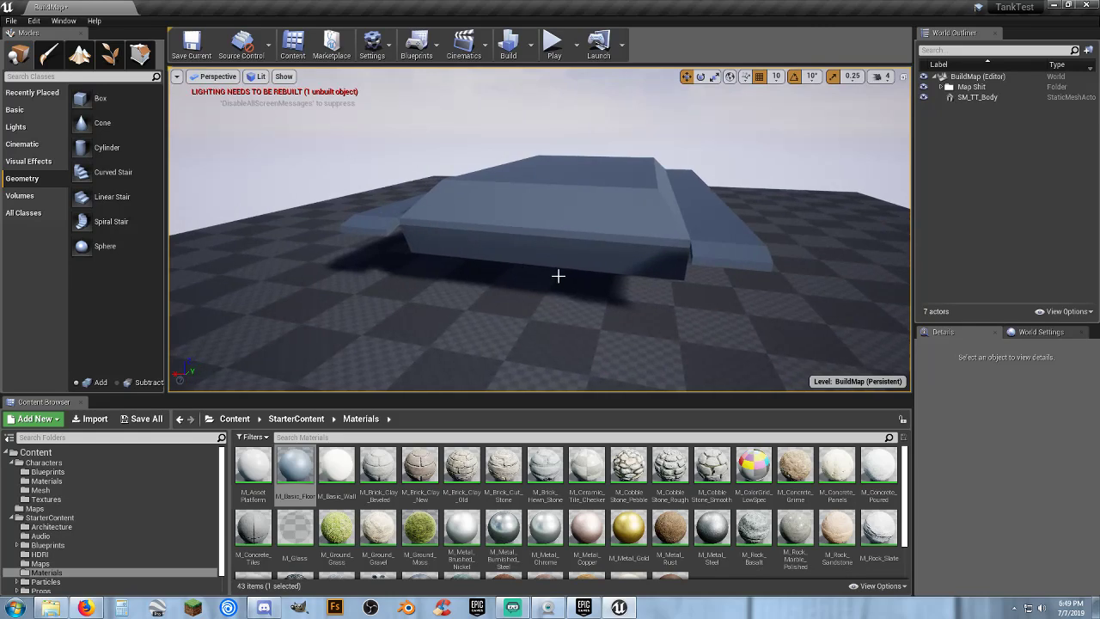
{"action": "right_click_drag", "start_coordinate": [558, 276], "coordinate": [640, 279]}
{"action": "key", "text": "s"}
{"action": "key", "text": "a"}
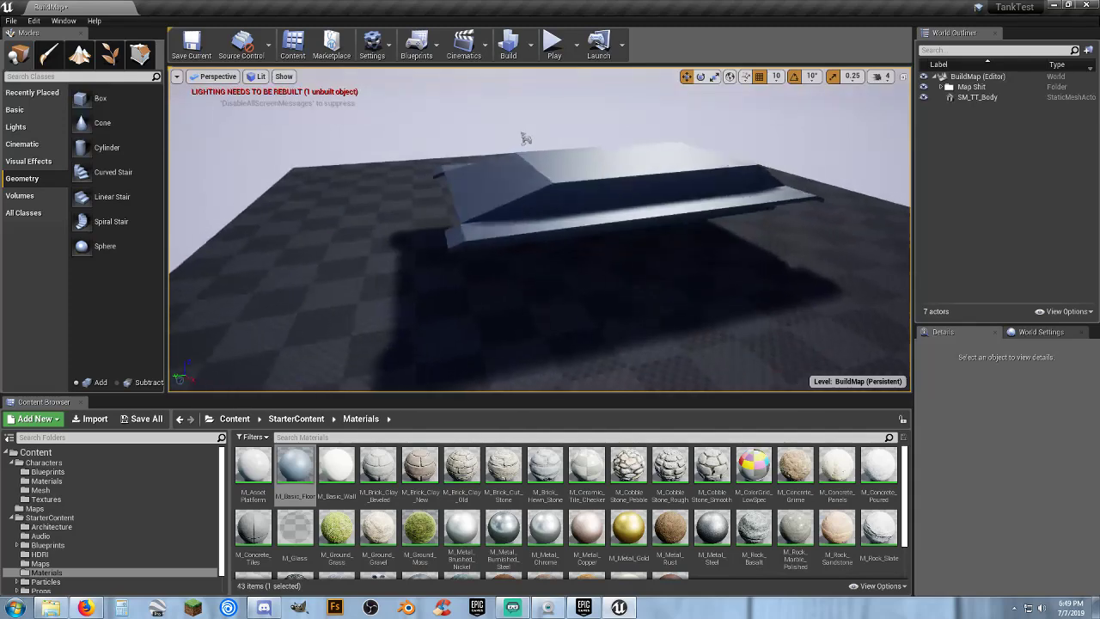
{"action": "right_click_drag", "start_coordinate": [525, 139], "coordinate": [515, 215]}
{"action": "key", "text": "a"}
{"action": "key", "text": "a"}
{"action": "key", "text": "a"}
{"action": "key", "text": "d"}
{"action": "key", "text": "a"}
{"action": "key", "text": "w"}
{"action": "key", "text": "s"}
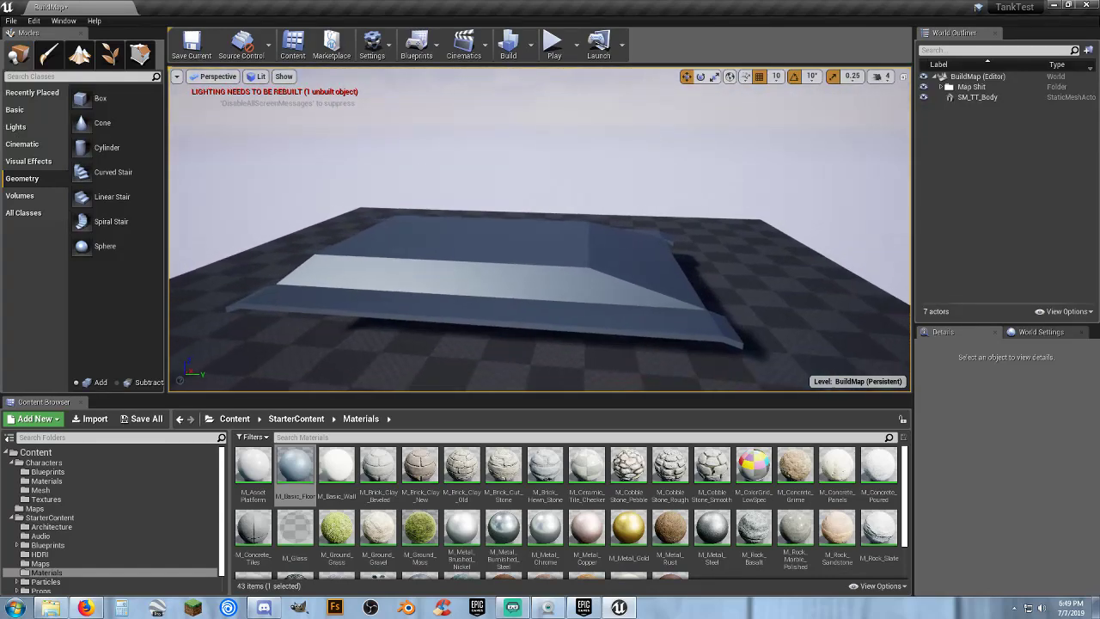
{"action": "left_click", "coordinate": [306, 473]}
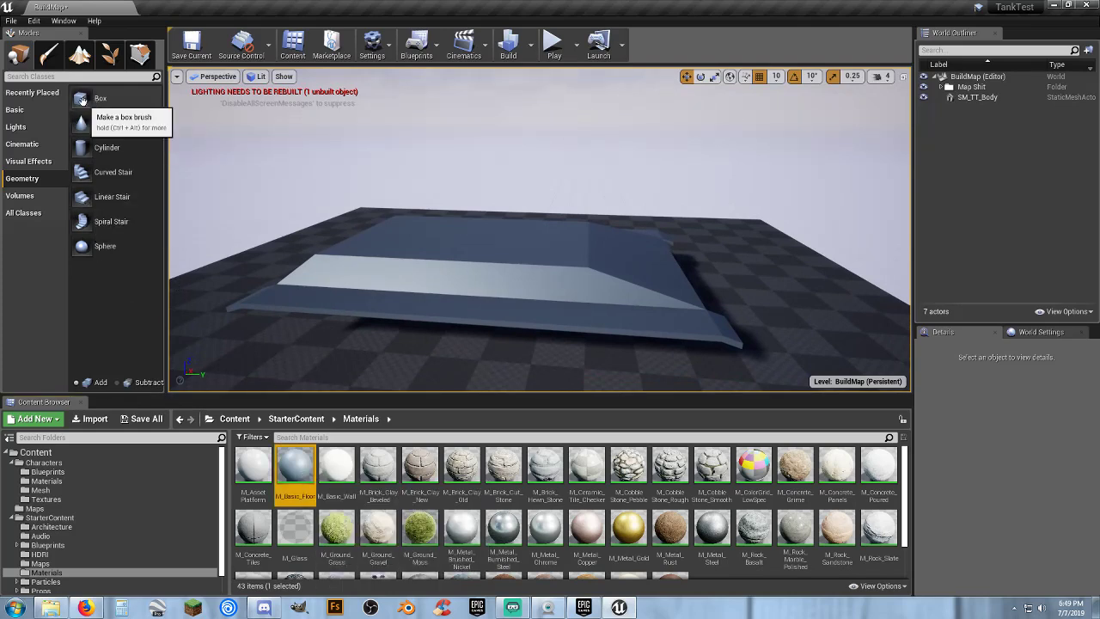
{"action": "left_click_drag", "start_coordinate": [81, 99], "coordinate": [477, 232]}
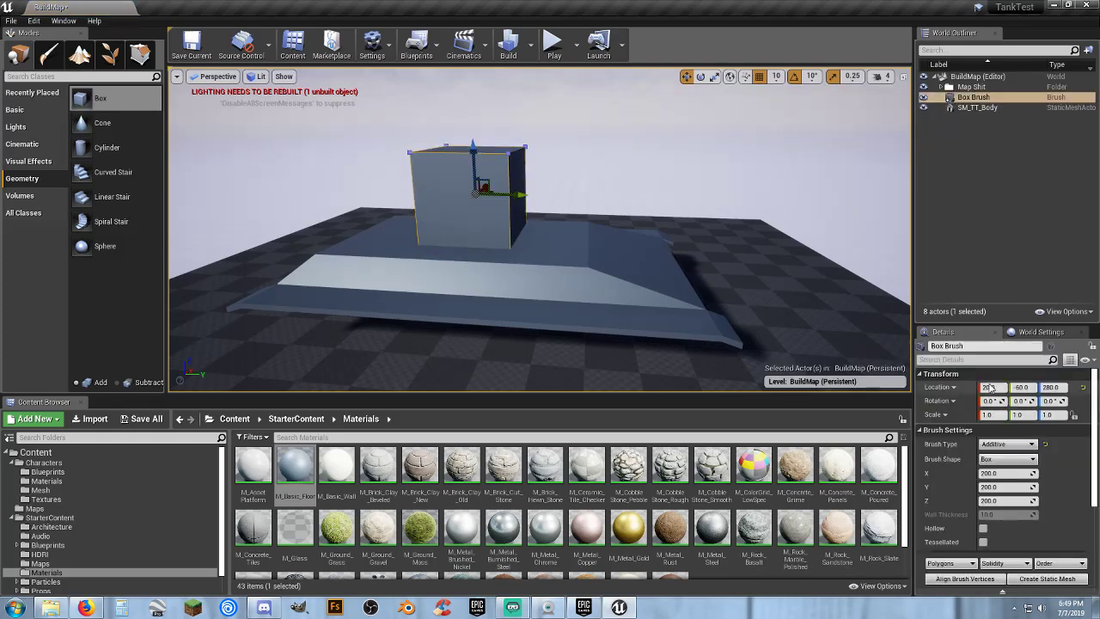
{"action": "left_click", "coordinate": [999, 387]}
{"action": "type", "text": "0"}
{"action": "key", "text": "Tab"}
{"action": "type", "text": "0"}
{"action": "key", "text": "Tab"}
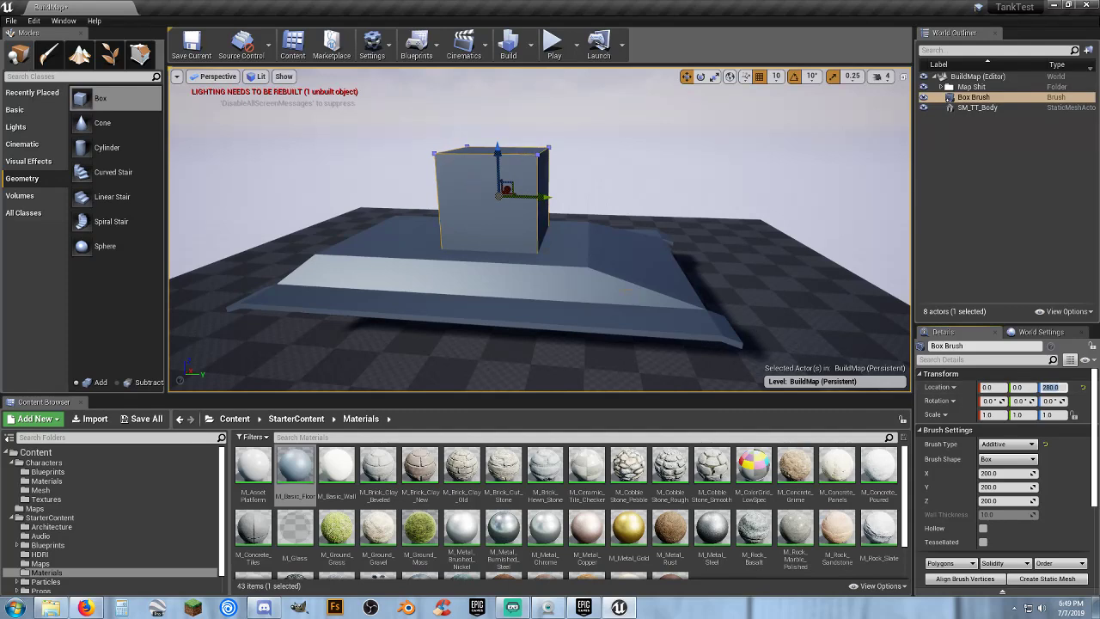
{"action": "right_click_drag", "start_coordinate": [579, 235], "coordinate": [601, 226]}
{"action": "key", "text": "w"}
{"action": "key", "text": "a"}
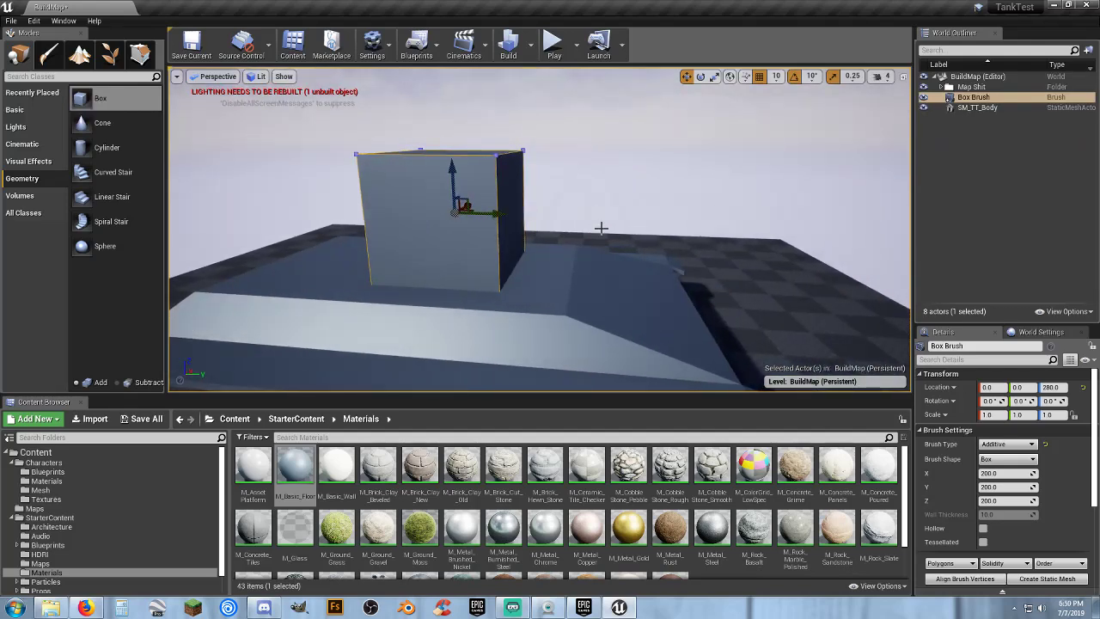
{"action": "key", "text": "Delete"}
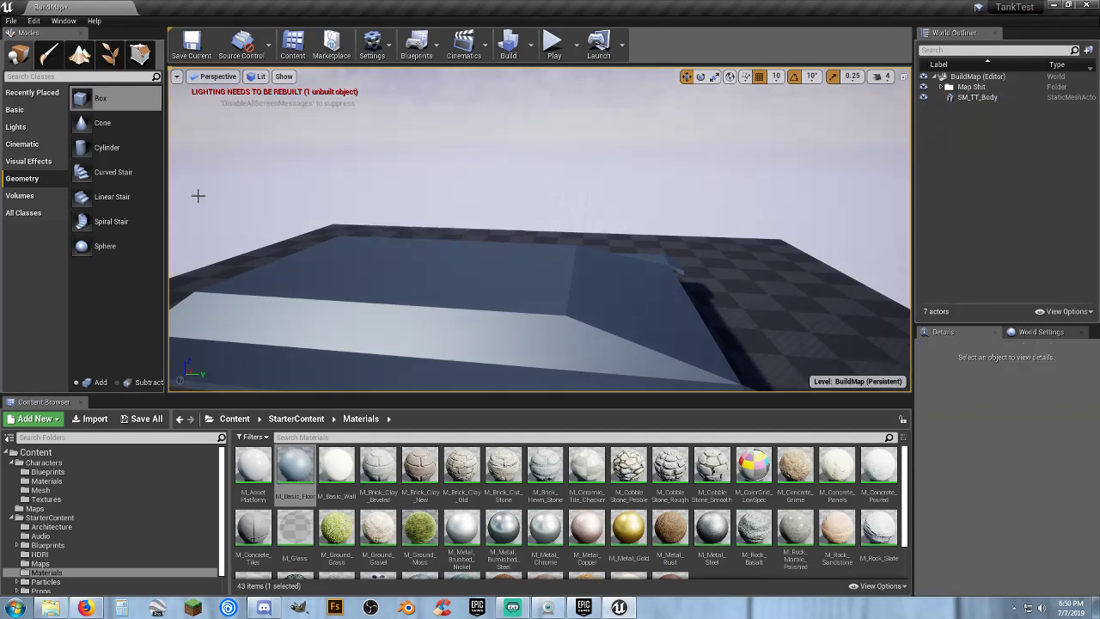
- Place an additive cylinder brush over the tank body's upper deck and set its Y location to 0
{"action": "mouse_move", "coordinate": [137, 148]}
{"action": "left_mouse_down"}
{"action": "mouse_move", "coordinate": [300, 231]}
{"action": "mouse_move", "coordinate": [427, 265]}
{"action": "left_mouse_up"}
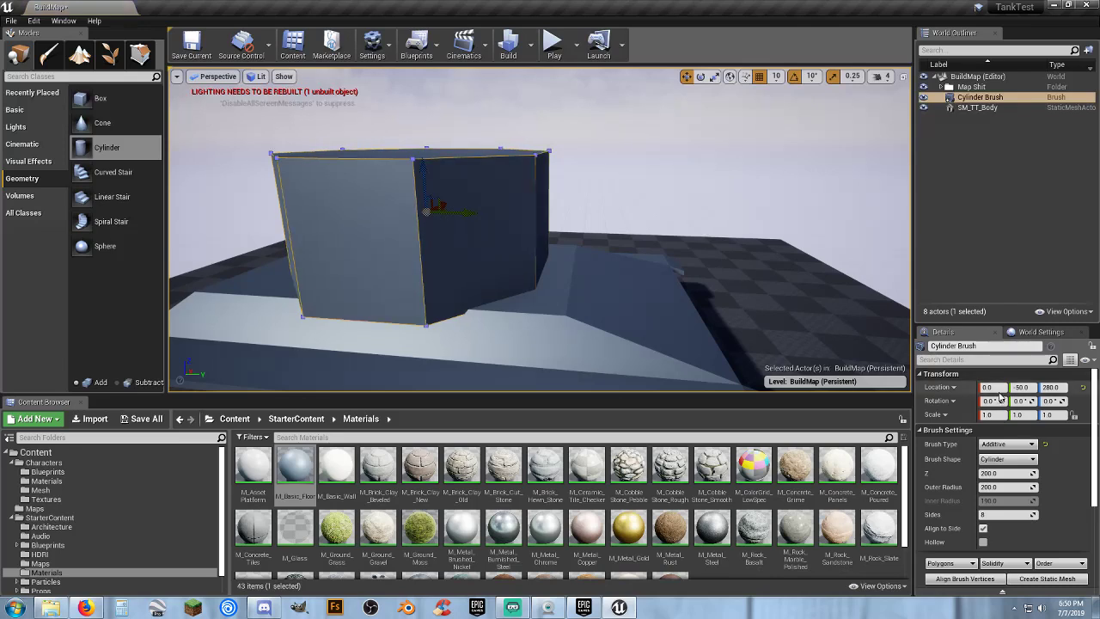
{"action": "left_click", "coordinate": [1032, 386]}
{"action": "type", "text": "0"}
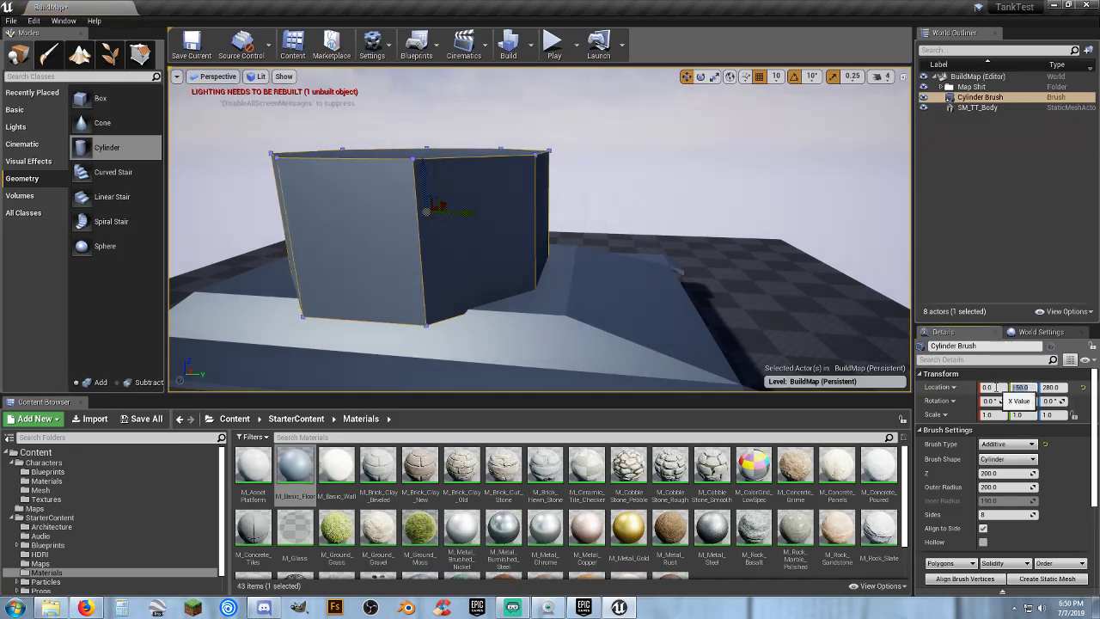
{"action": "key", "text": "Tab"}
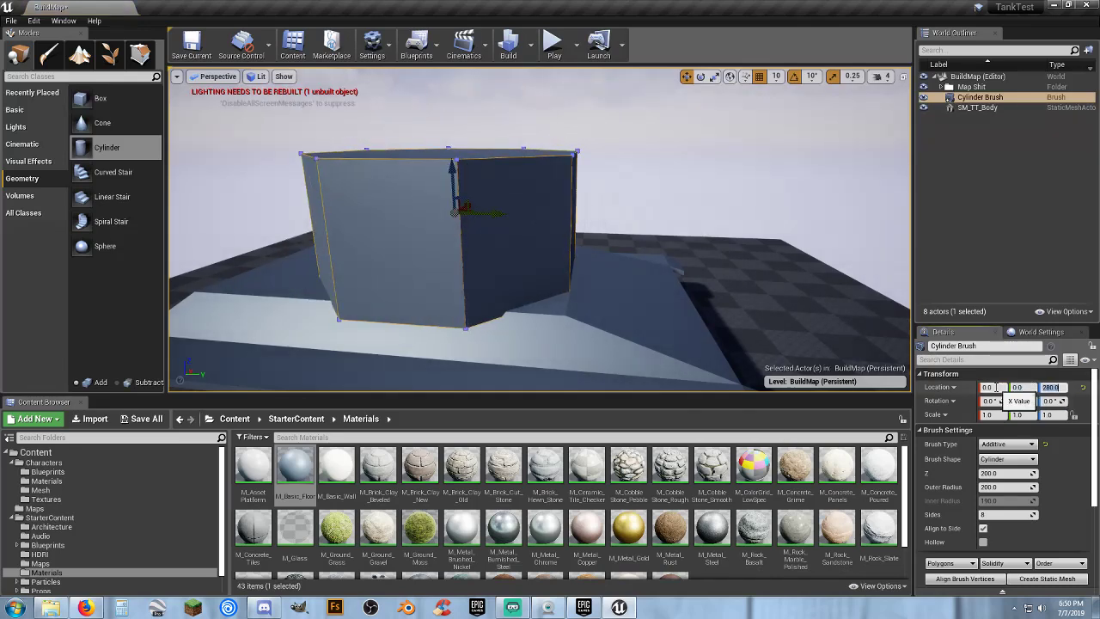
- Set the cylinder brush to 24 sides and its Z height to 20
{"action": "key", "text": "d"}
{"action": "mouse_move", "coordinate": [553, 172]}
{"action": "right_mouse_down"}
{"action": "mouse_move", "coordinate": [344, 176]}
{"action": "mouse_move", "coordinate": [564, 206]}
{"action": "right_mouse_up"}
{"action": "key", "text": "a"}
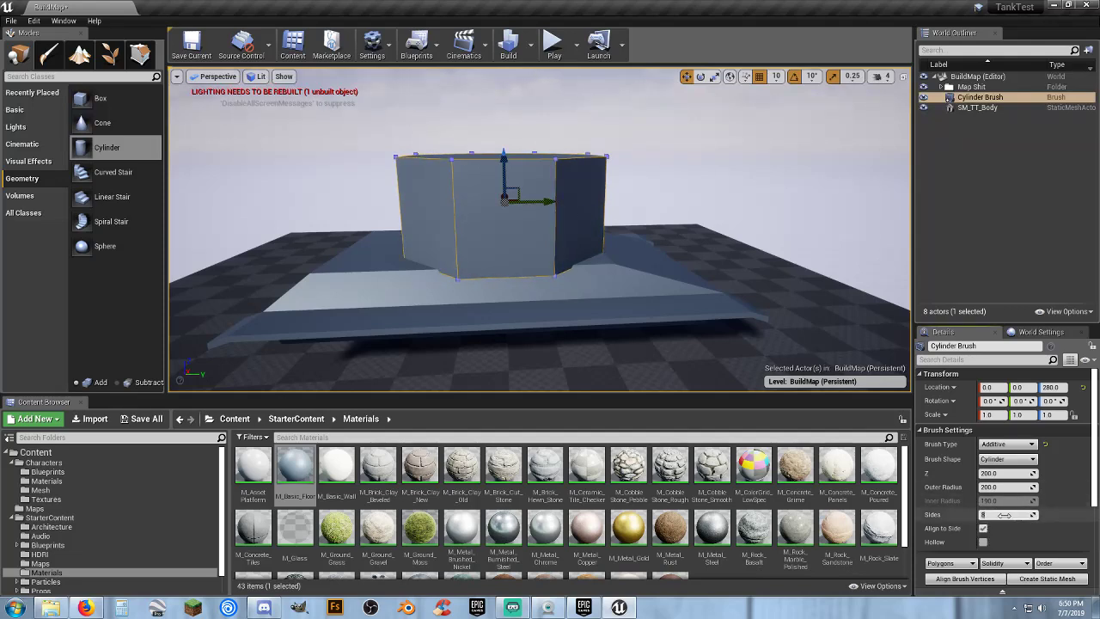
{"action": "left_click_drag", "start_coordinate": [1003, 515], "coordinate": [1036, 515]}
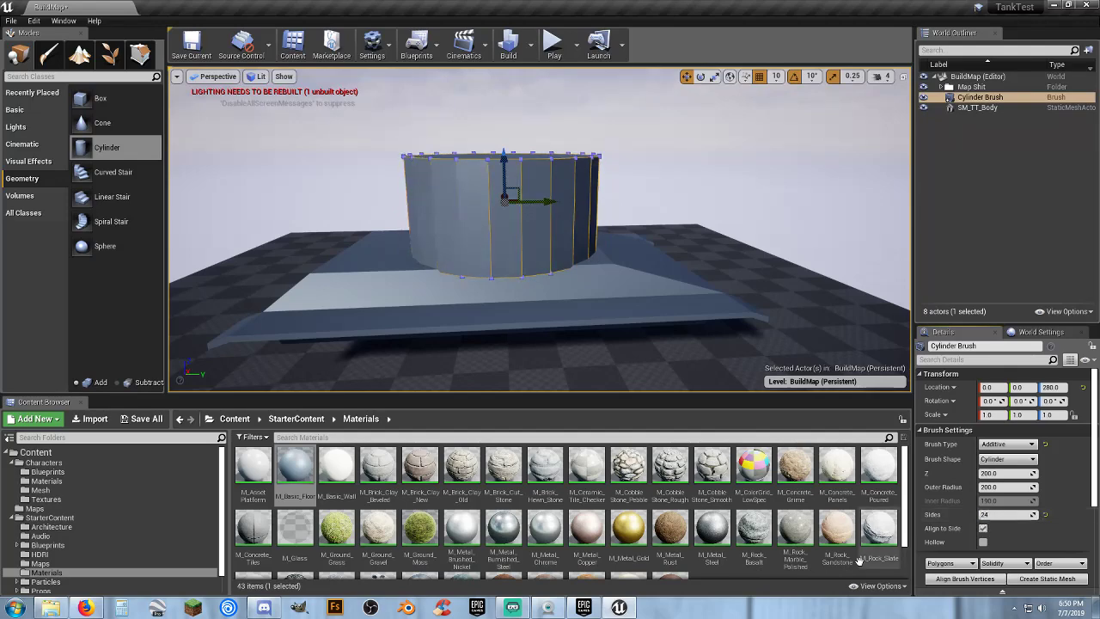
{"action": "key", "text": "d"}
{"action": "mouse_move", "coordinate": [661, 326]}
{"action": "right_mouse_down"}
{"action": "mouse_move", "coordinate": [515, 318]}
{"action": "mouse_move", "coordinate": [360, 335]}
{"action": "mouse_move", "coordinate": [661, 326]}
{"action": "right_mouse_up"}
{"action": "key", "text": "a"}
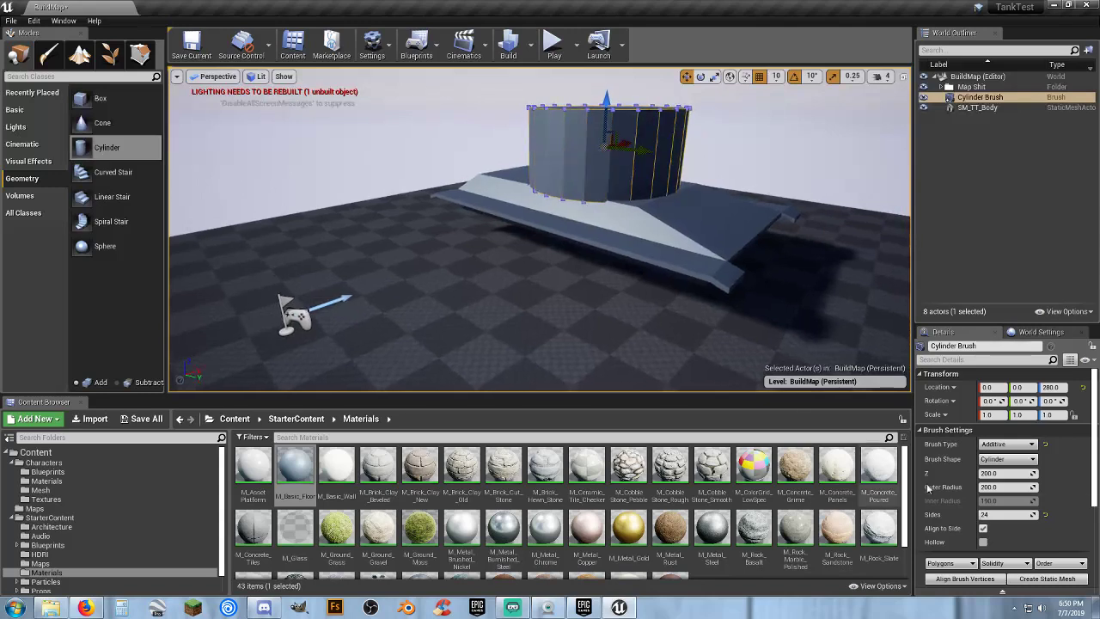
{"action": "left_click", "coordinate": [1004, 473]}
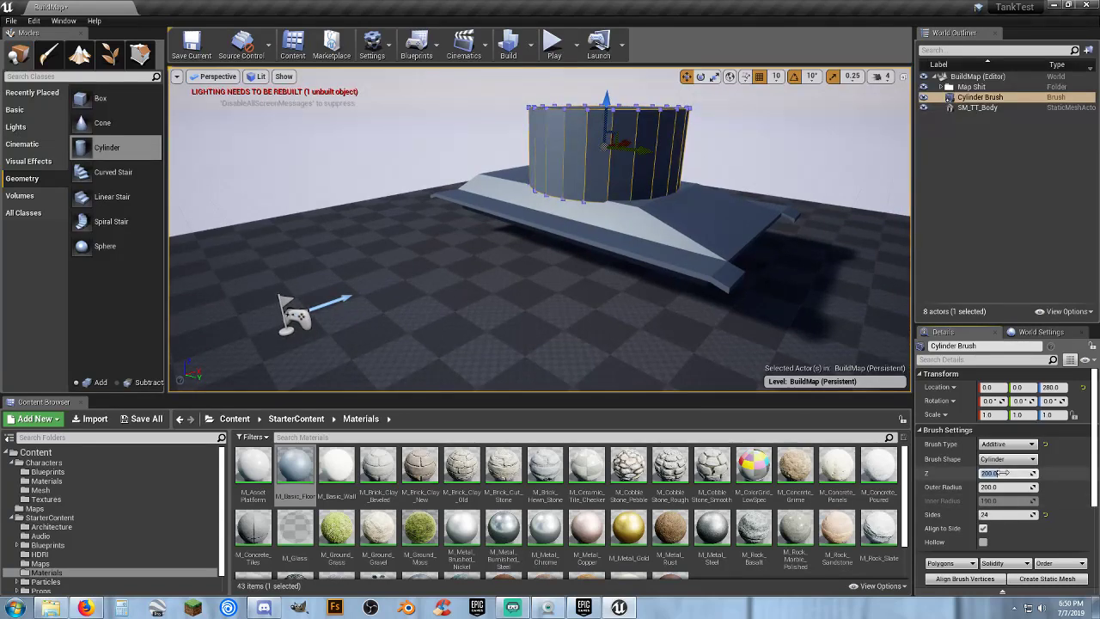
{"action": "type", "text": "20"}
{"action": "key", "text": "Tab"}
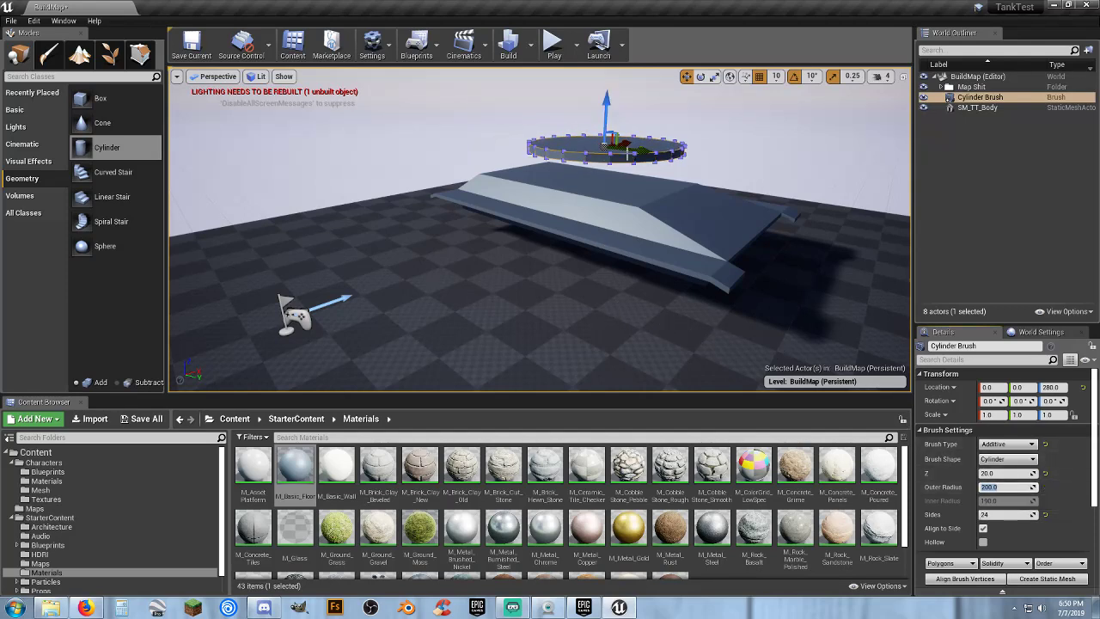
- Lower the cylinder brush onto the tank body's upper deck, to a Z location of 200
{"action": "right_click_drag", "start_coordinate": [625, 192], "coordinate": [564, 167]}
{"action": "left_click_drag", "start_coordinate": [530, 115], "coordinate": [530, 155]}
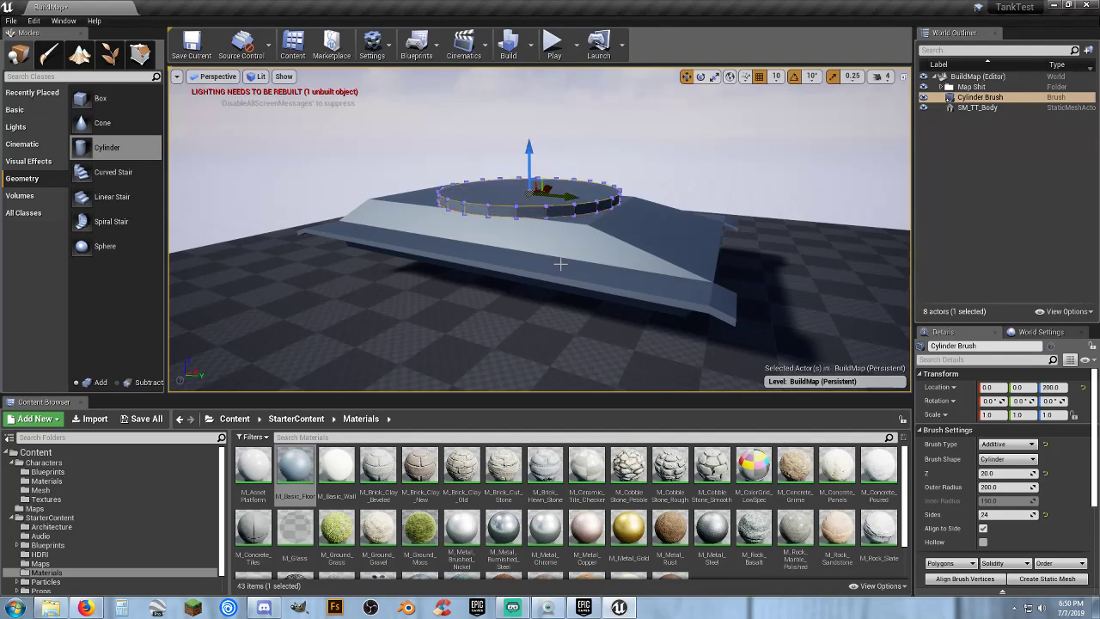
{"action": "right_click_drag", "start_coordinate": [560, 263], "coordinate": [526, 224]}
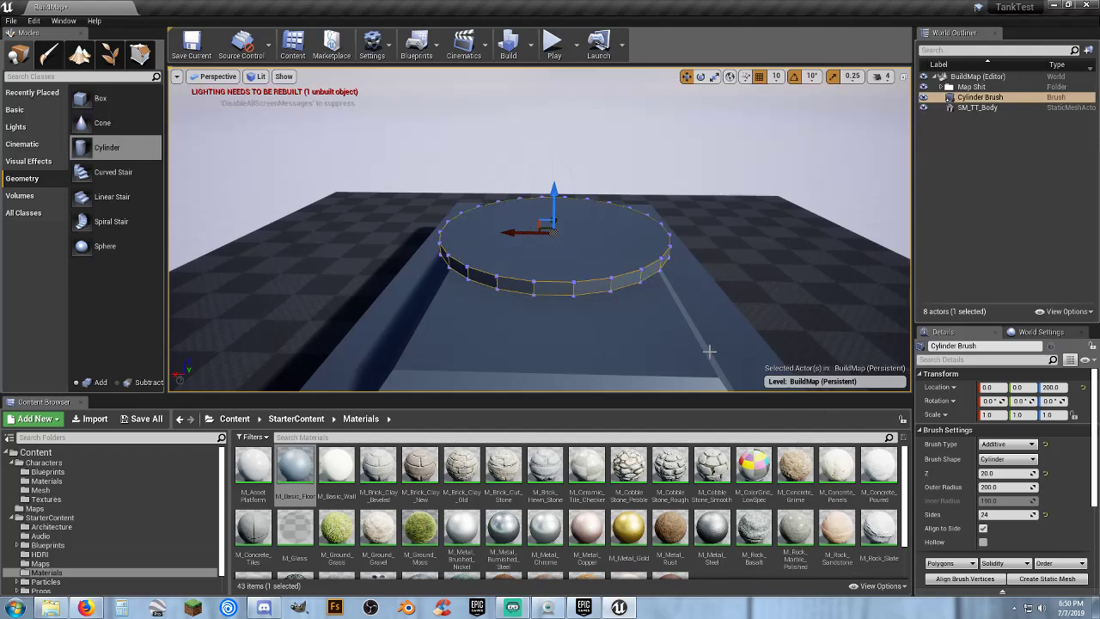
- Reduce the cylinder brush's outer radius to 100, and enlarge it to 120
{"action": "left_click", "coordinate": [1001, 488]}
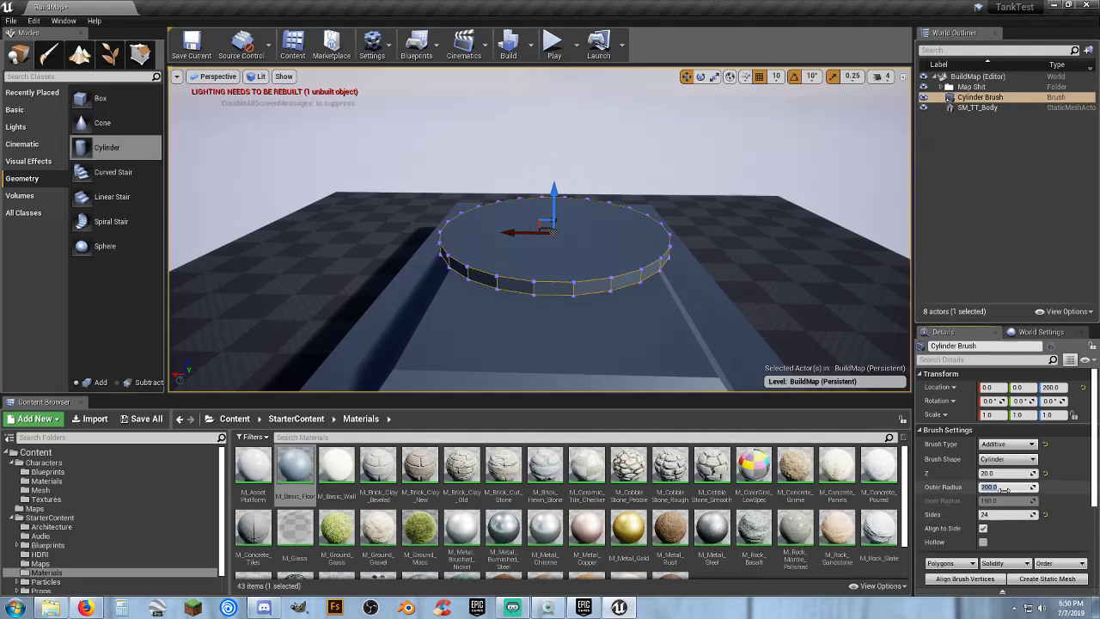
{"action": "type", "text": "100"}
{"action": "key", "text": "Return"}
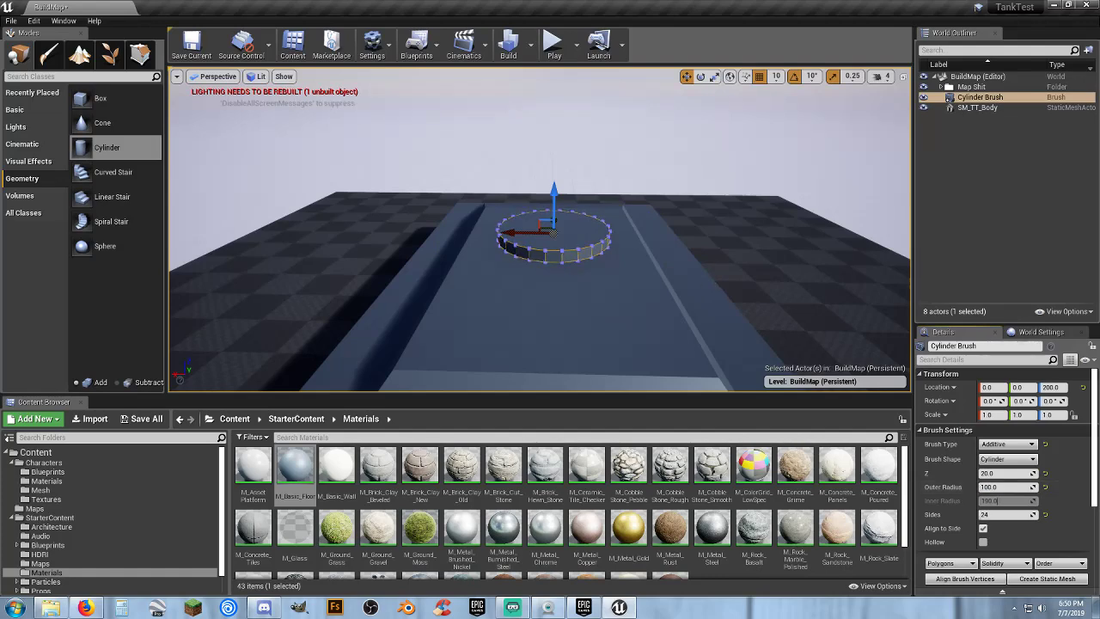
{"action": "right_click_drag", "start_coordinate": [636, 240], "coordinate": [481, 241]}
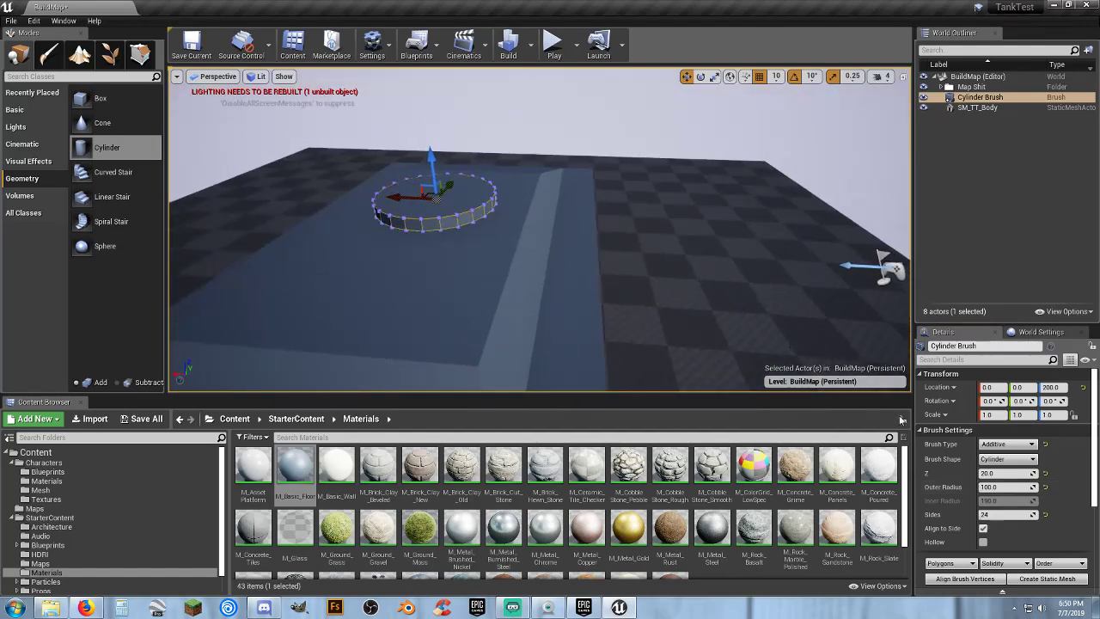
{"action": "left_click", "coordinate": [999, 488]}
{"action": "type", "text": "120"}
{"action": "key", "text": "Return"}
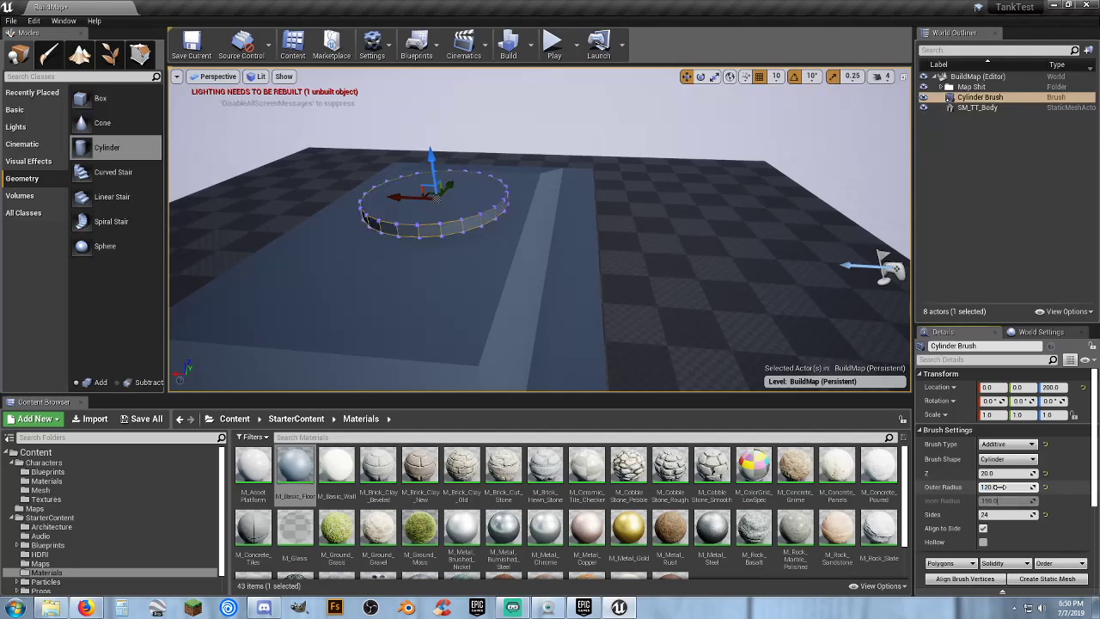
- Set the position grid snap to 5 and lower the cylinder brush into the tank body's deck, to a Z location of 190
{"action": "mouse_move", "coordinate": [683, 269]}
{"action": "right_mouse_down"}
{"action": "mouse_move", "coordinate": [533, 270]}
{"action": "mouse_move", "coordinate": [643, 194]}
{"action": "right_mouse_up"}
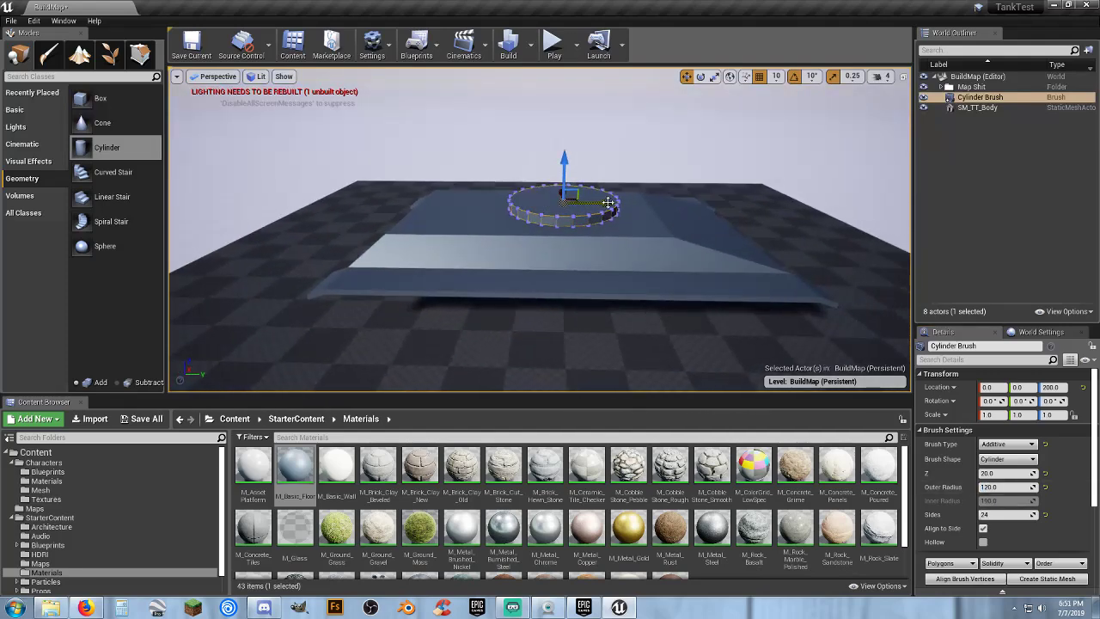
{"action": "left_click_drag", "start_coordinate": [607, 202], "coordinate": [603, 205]}
{"action": "mouse_move", "coordinate": [605, 295]}
{"action": "right_mouse_down"}
{"action": "mouse_move", "coordinate": [605, 271]}
{"action": "mouse_move", "coordinate": [670, 271]}
{"action": "mouse_move", "coordinate": [670, 249]}
{"action": "mouse_move", "coordinate": [584, 262]}
{"action": "mouse_move", "coordinate": [640, 271]}
{"action": "mouse_move", "coordinate": [590, 233]}
{"action": "right_mouse_up"}
{"action": "key", "text": "w"}
{"action": "key", "text": "s"}
{"action": "key", "text": "w"}
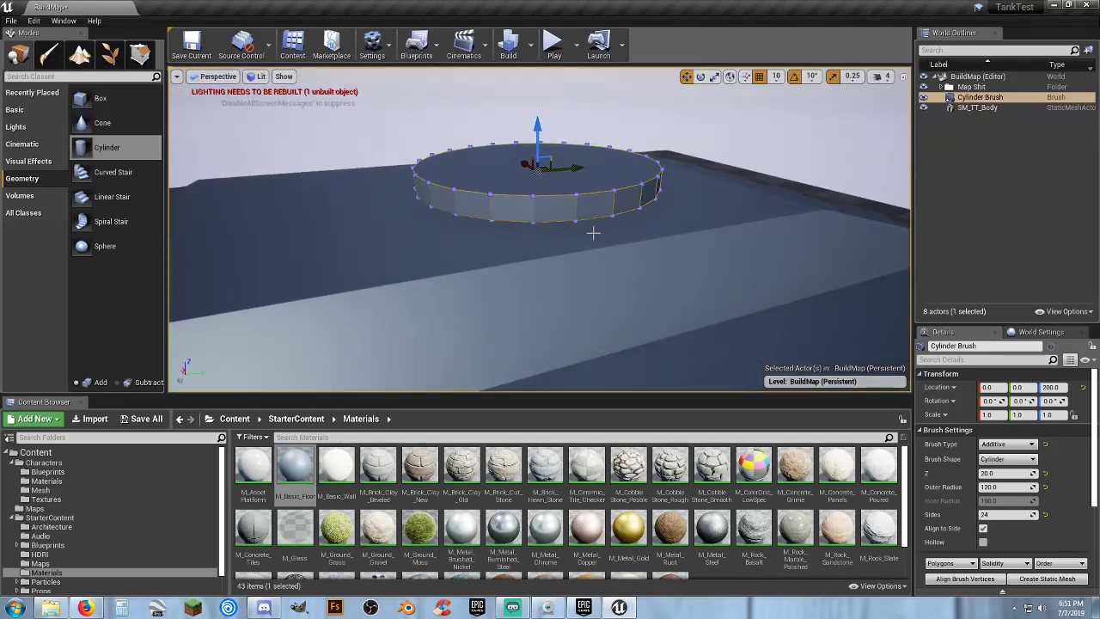
{"action": "left_click", "coordinate": [775, 75]}
{"action": "left_click", "coordinate": [781, 113]}
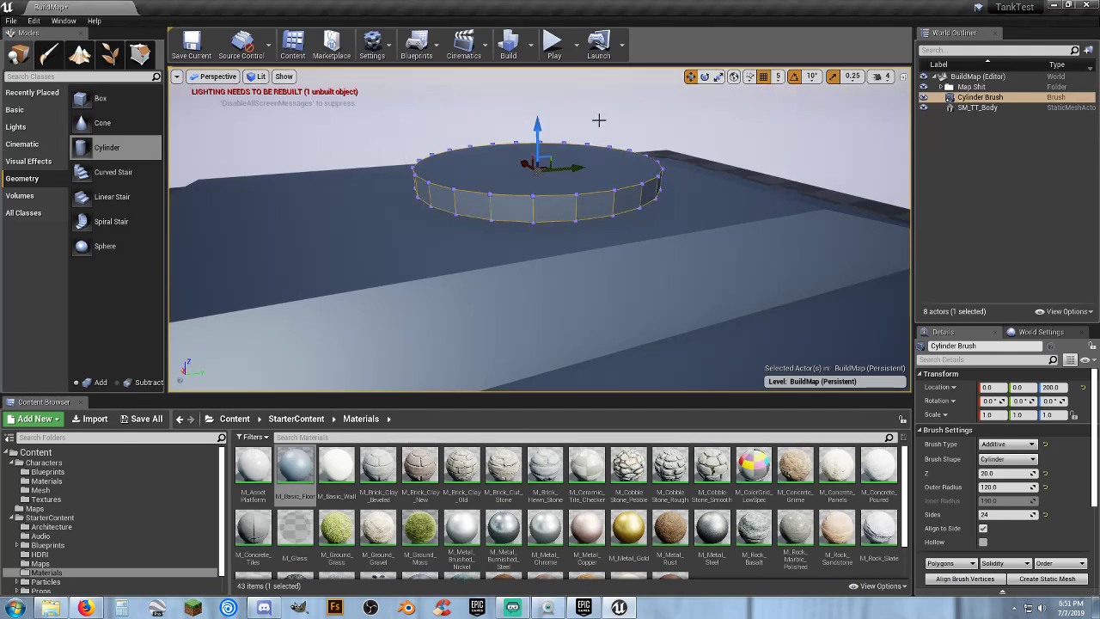
{"action": "left_click_drag", "start_coordinate": [540, 127], "coordinate": [540, 134]}
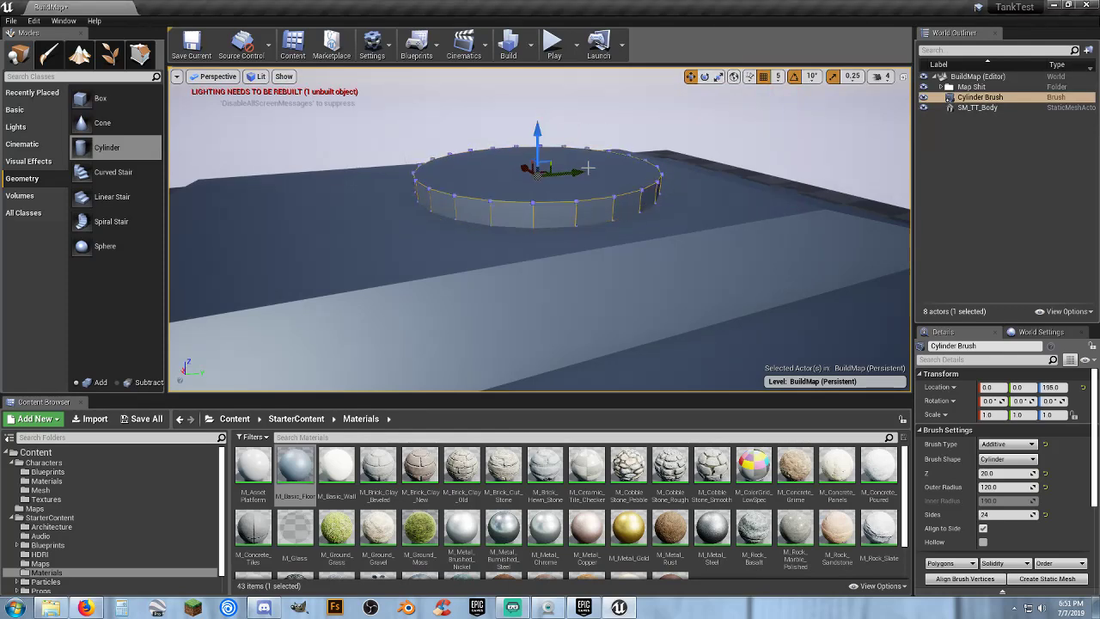
{"action": "mouse_move", "coordinate": [694, 247]}
{"action": "right_mouse_down"}
{"action": "mouse_move", "coordinate": [653, 247]}
{"action": "mouse_move", "coordinate": [731, 294]}
{"action": "mouse_move", "coordinate": [695, 247]}
{"action": "right_mouse_up"}
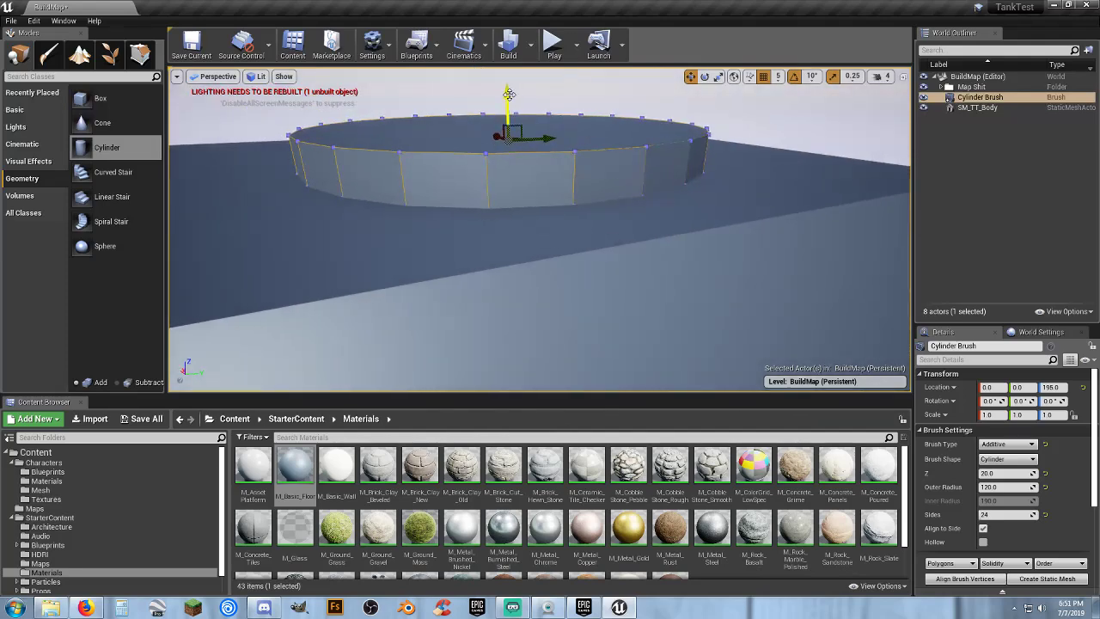
{"action": "left_click_drag", "start_coordinate": [508, 94], "coordinate": [508, 104]}
{"action": "mouse_move", "coordinate": [628, 187]}
{"action": "right_mouse_down"}
{"action": "mouse_move", "coordinate": [584, 164]}
{"action": "mouse_move", "coordinate": [630, 187]}
{"action": "right_mouse_up"}
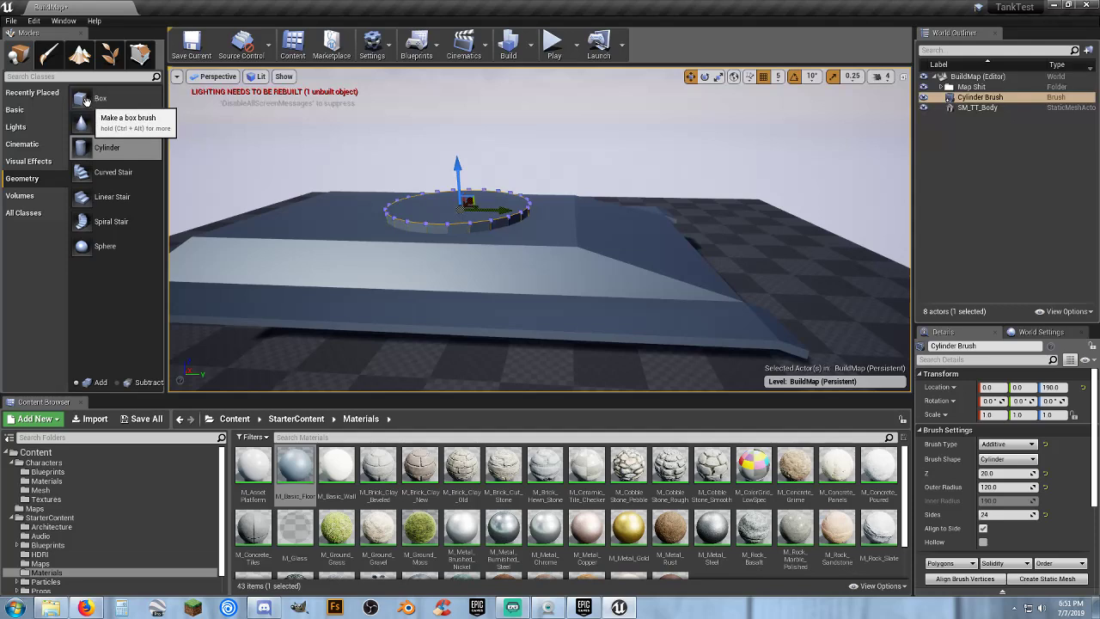
- Add a box brush above the tank body and centre it at X and Y location 0
{"action": "left_click", "coordinate": [1026, 159]}
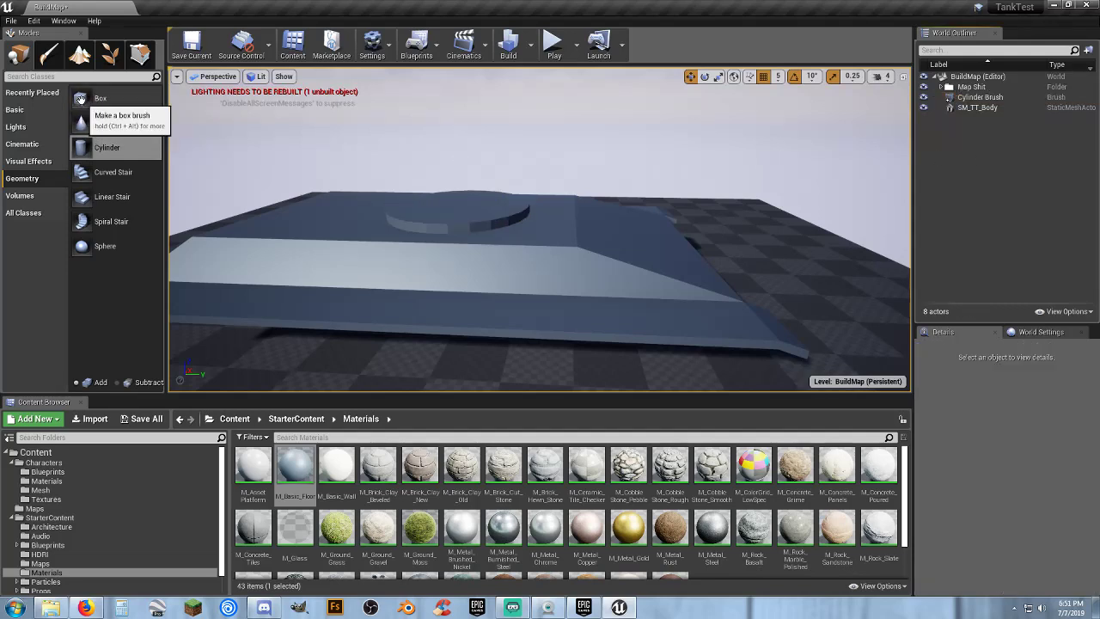
{"action": "left_click_drag", "start_coordinate": [81, 99], "coordinate": [460, 214]}
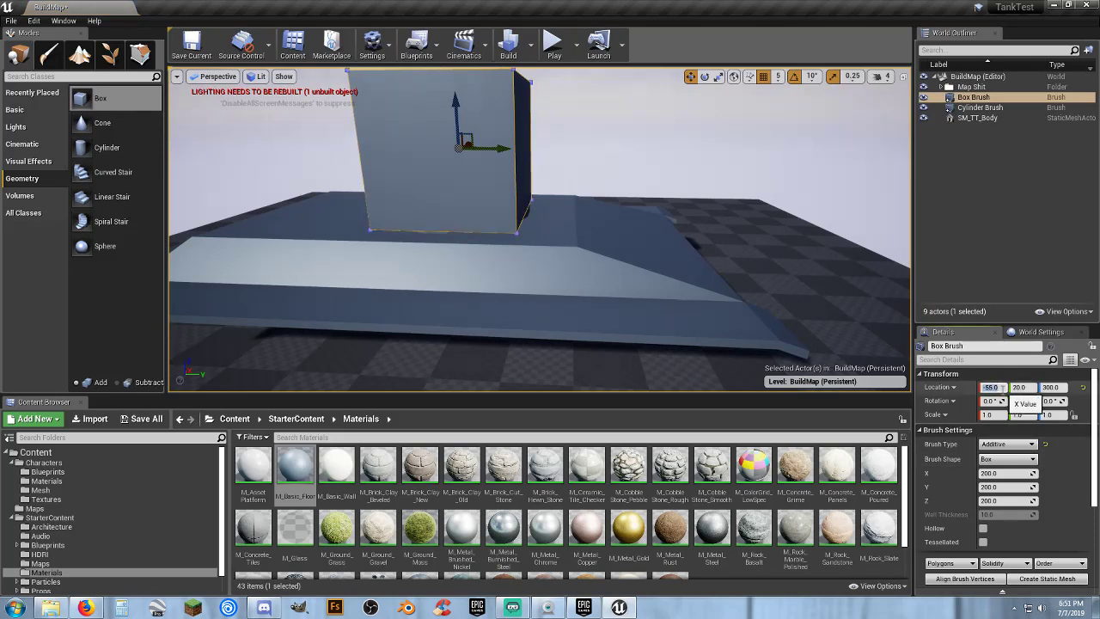
{"action": "left_click", "coordinate": [1002, 387]}
{"action": "type", "text": "0"}
{"action": "key", "text": "Tab"}
{"action": "type", "text": "0"}
{"action": "key", "text": "Tab"}
{"action": "key", "text": "Return"}
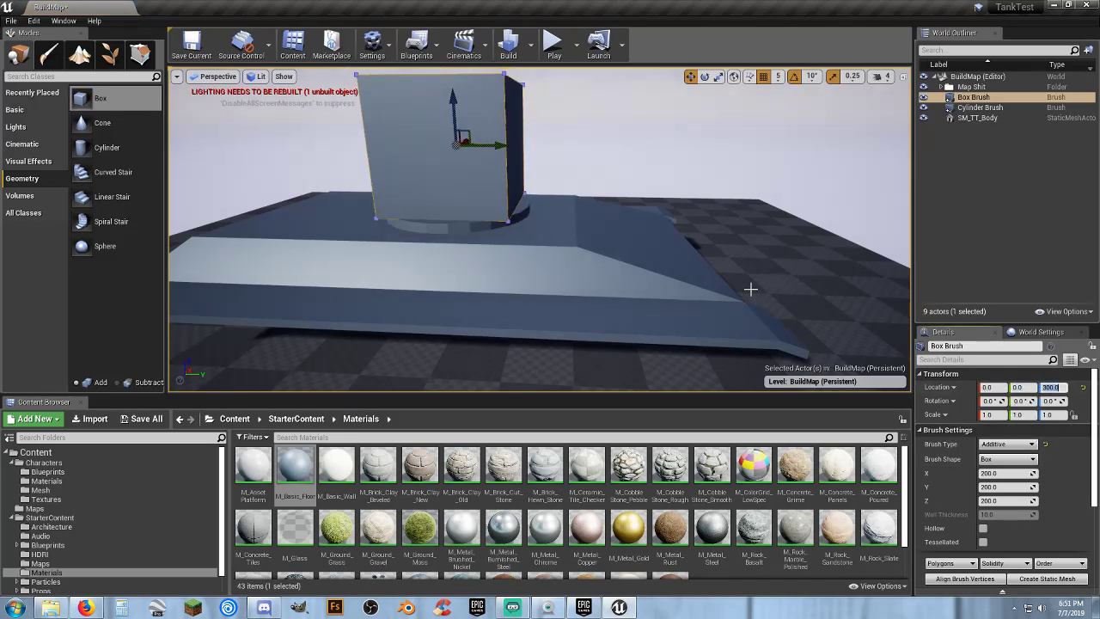
- Try Z heights of 50 and 20 for the box brush, and settle on 30
{"action": "key", "text": "f"}
{"action": "key", "text": "w"}
{"action": "mouse_move", "coordinate": [540, 228]}
{"action": "right_mouse_down"}
{"action": "mouse_move", "coordinate": [515, 249]}
{"action": "mouse_move", "coordinate": [542, 258]}
{"action": "mouse_move", "coordinate": [574, 239]}
{"action": "mouse_move", "coordinate": [558, 249]}
{"action": "right_mouse_up"}
{"action": "key", "text": "s"}
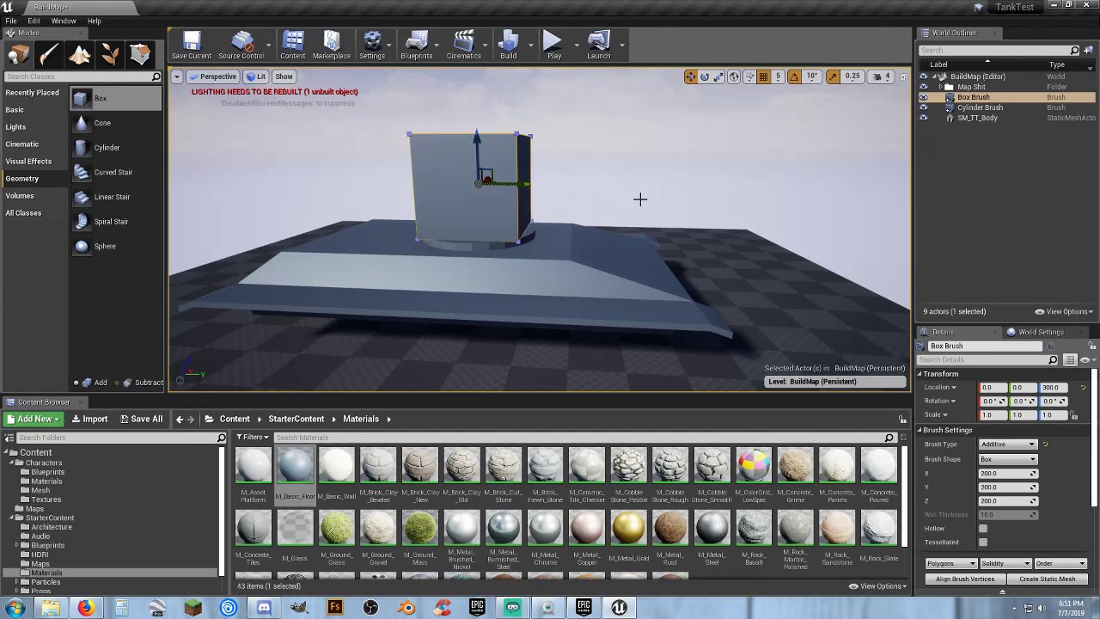
{"action": "left_click", "coordinate": [1010, 501]}
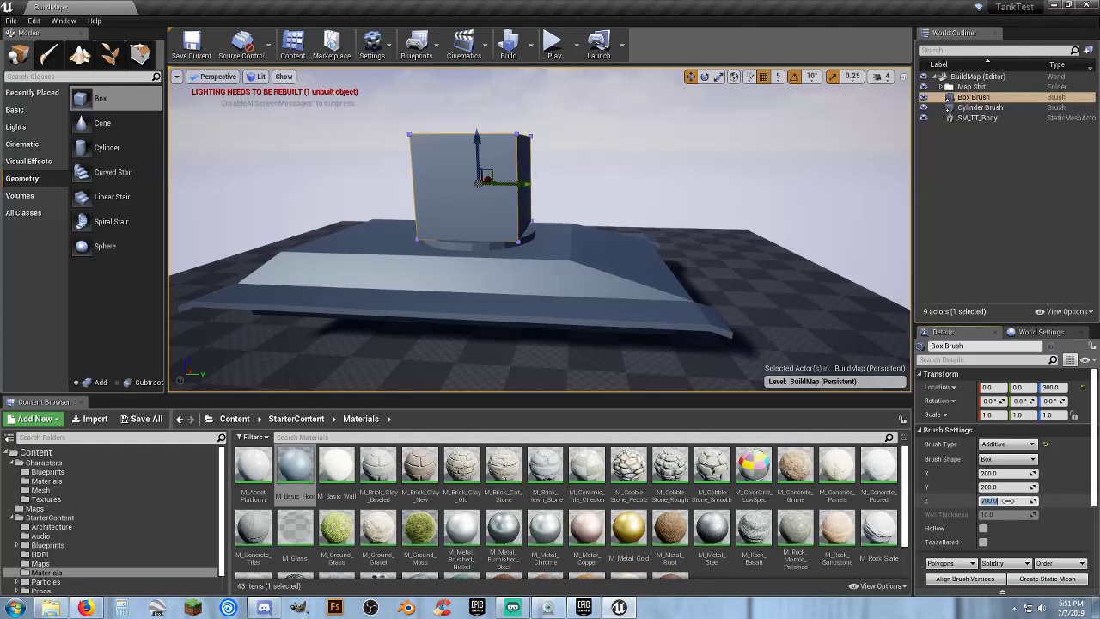
{"action": "type", "text": "50"}
{"action": "key", "text": "Tab"}
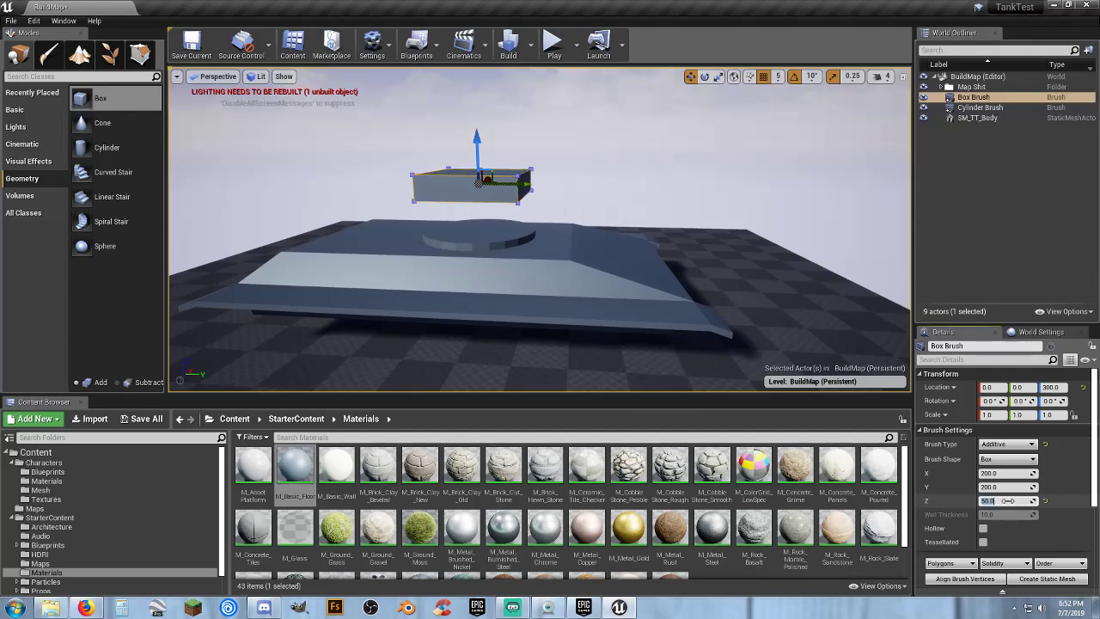
{"action": "type", "text": "20"}
{"action": "key", "text": "Return"}
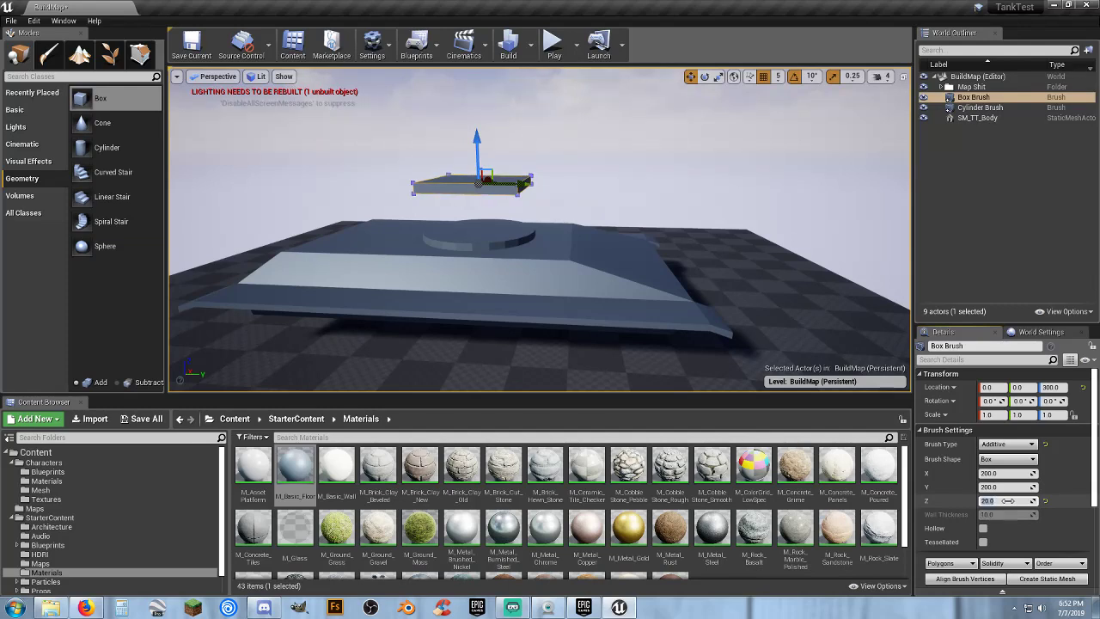
{"action": "key", "text": "Return"}
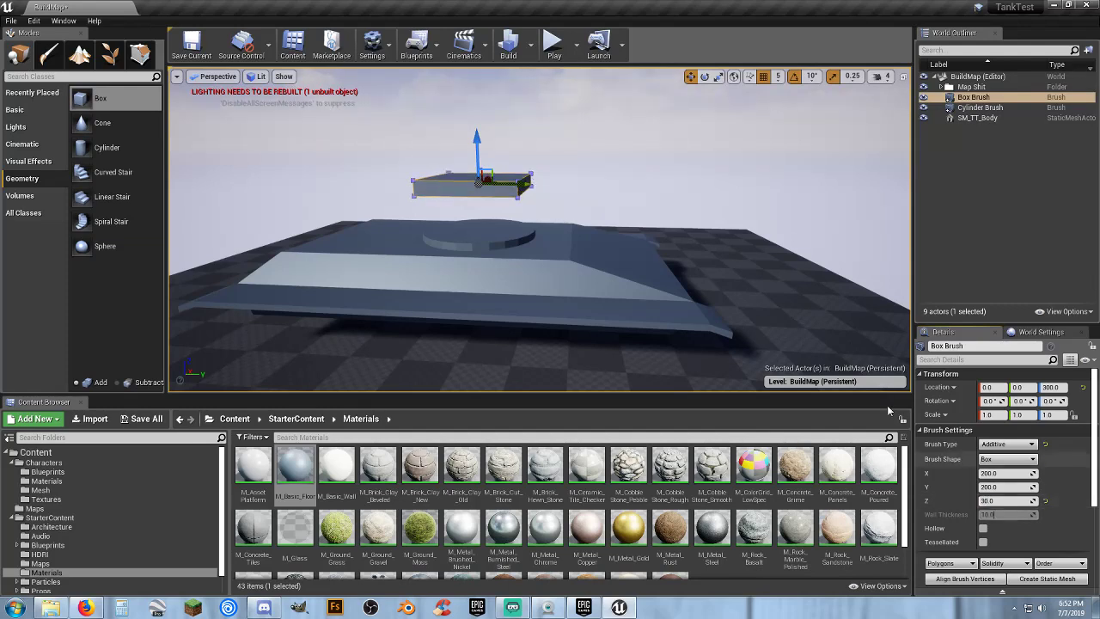
- Lower the box brush onto the round turret base, to a Z location of 210
{"action": "left_click_drag", "start_coordinate": [485, 138], "coordinate": [486, 179]}
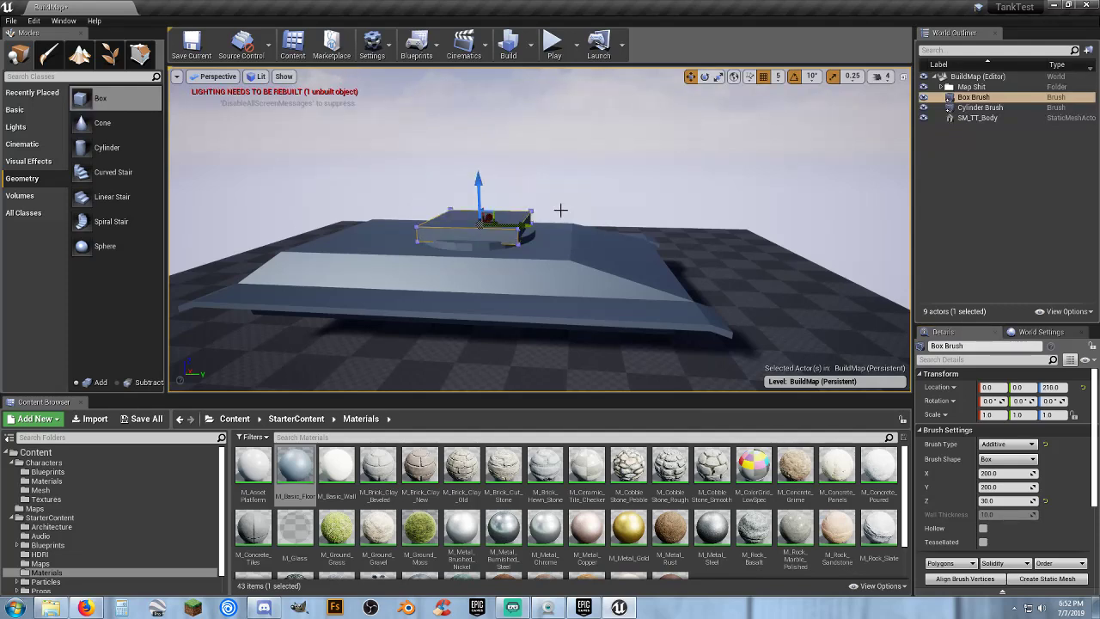
{"action": "mouse_move", "coordinate": [486, 224]}
{"action": "right_mouse_down"}
{"action": "mouse_move", "coordinate": [486, 176]}
{"action": "mouse_move", "coordinate": [584, 257]}
{"action": "mouse_move", "coordinate": [507, 258]}
{"action": "right_mouse_up"}
{"action": "mouse_move", "coordinate": [599, 225]}
{"action": "right_mouse_down"}
{"action": "mouse_move", "coordinate": [498, 241]}
{"action": "mouse_move", "coordinate": [413, 232]}
{"action": "mouse_move", "coordinate": [395, 219]}
{"action": "mouse_move", "coordinate": [370, 245]}
{"action": "mouse_move", "coordinate": [340, 231]}
{"action": "mouse_move", "coordinate": [597, 211]}
{"action": "right_mouse_up"}
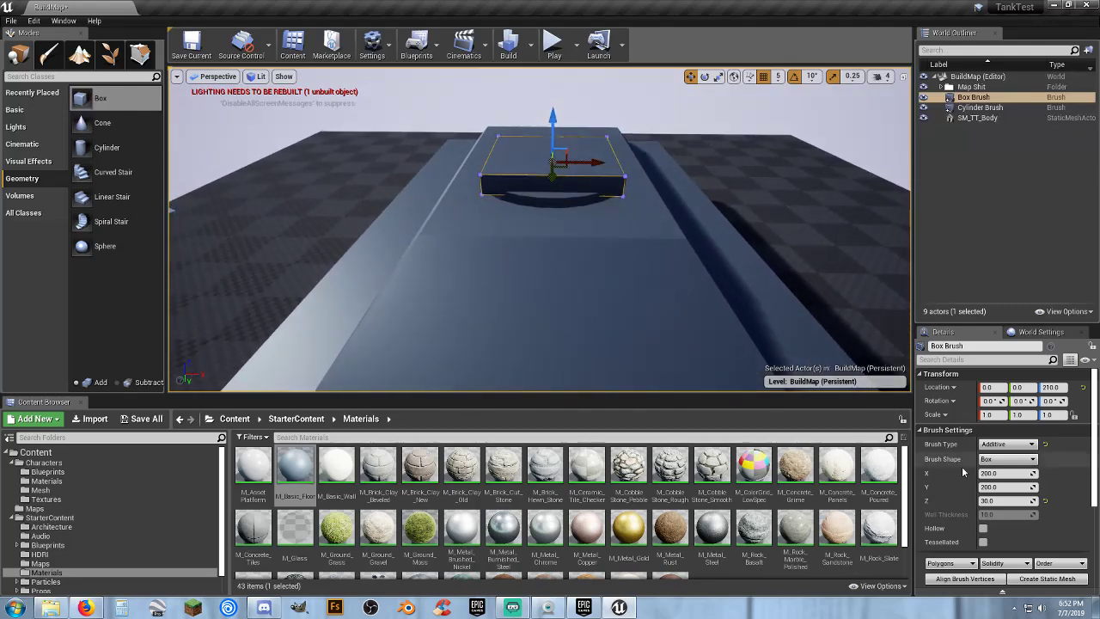
- Widen the box brush's X size to 250, and increase it to 280
{"action": "left_click", "coordinate": [1007, 472]}
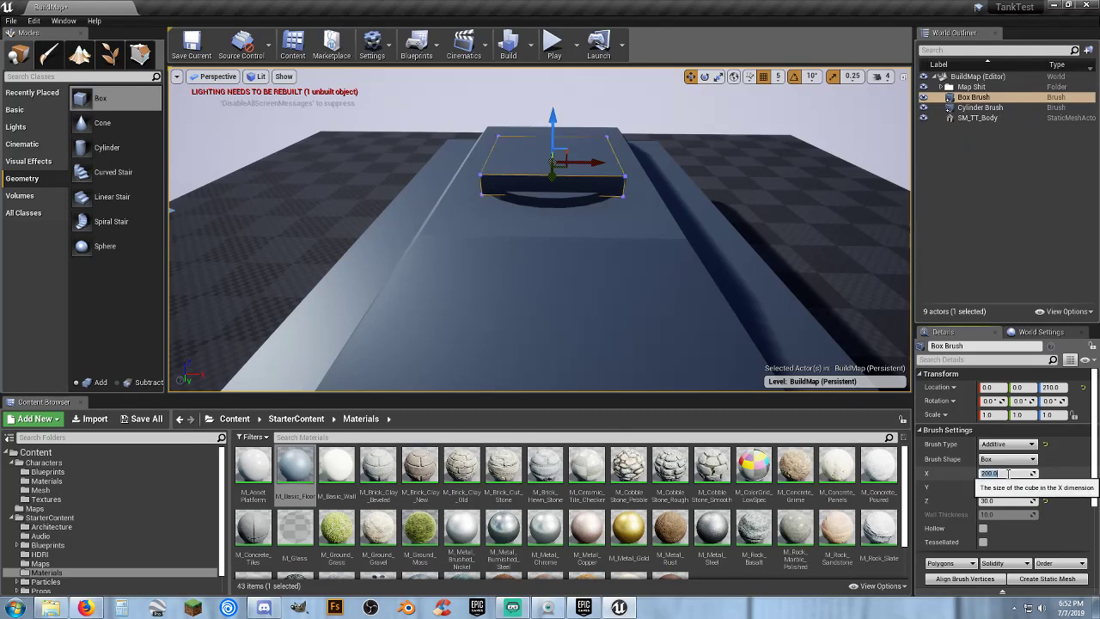
{"action": "type", "text": "250"}
{"action": "key", "text": "Return"}
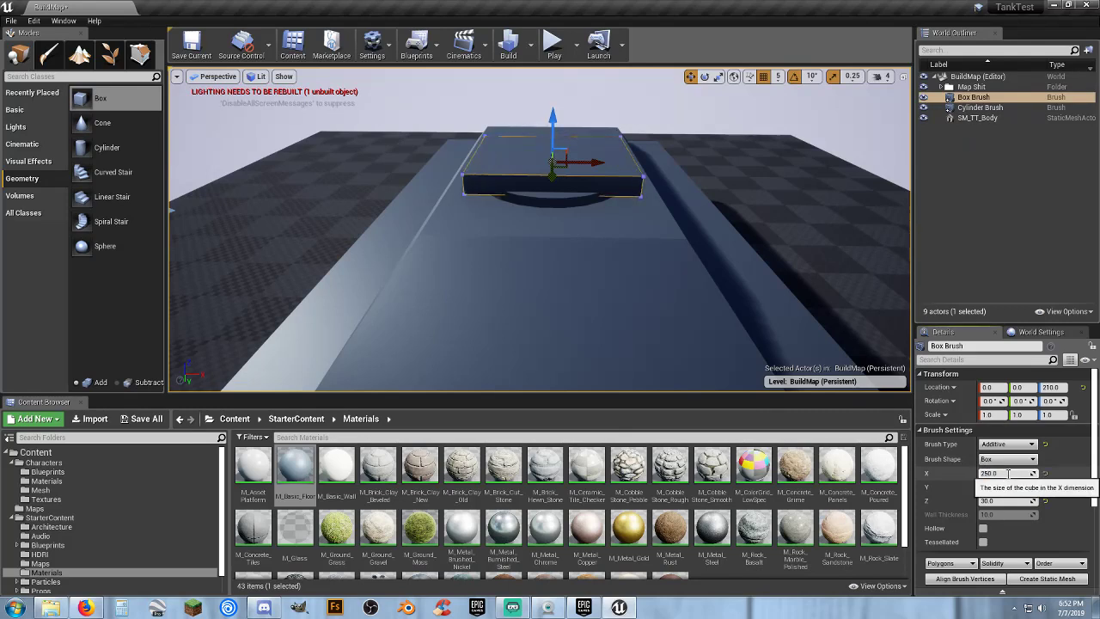
{"action": "left_click", "coordinate": [1008, 486]}
{"action": "left_click", "coordinate": [1007, 472]}
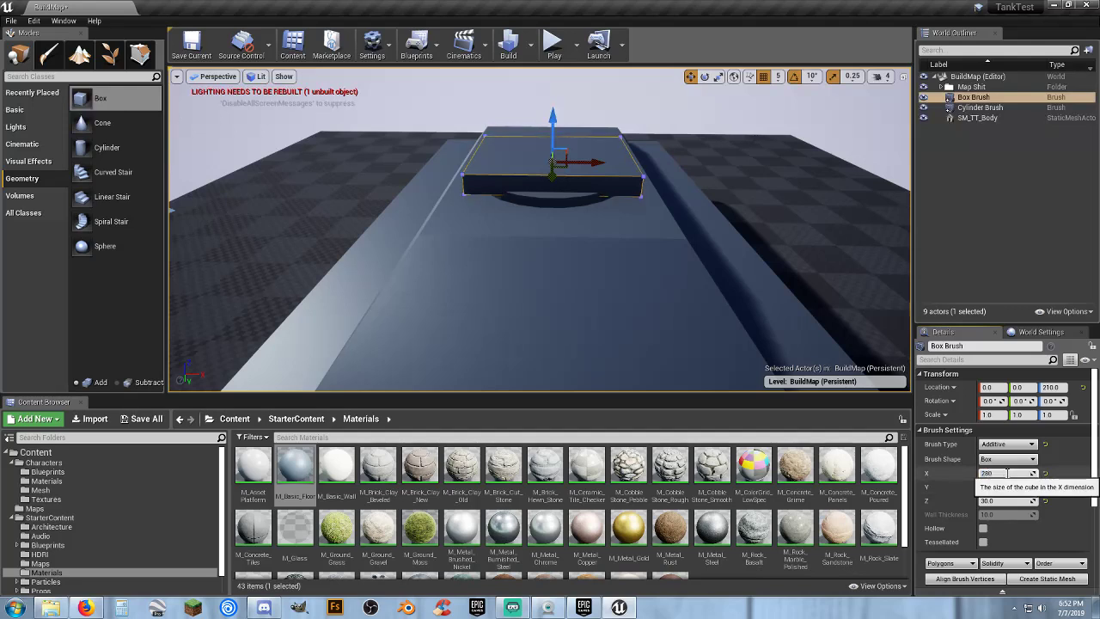
{"action": "type", "text": "280"}
{"action": "key", "text": "Return"}
- Set the box brush's Y size to 300
{"action": "right_click_drag", "start_coordinate": [628, 277], "coordinate": [747, 278]}
{"action": "key", "text": "a"}
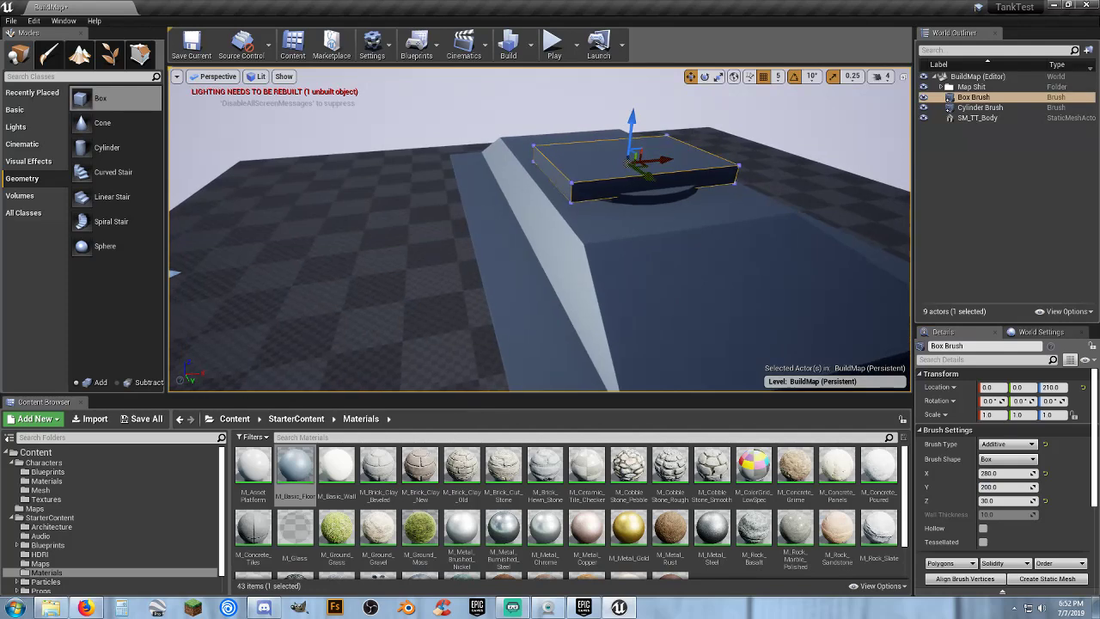
{"action": "key", "text": "d"}
{"action": "right_click_drag", "start_coordinate": [622, 270], "coordinate": [515, 267]}
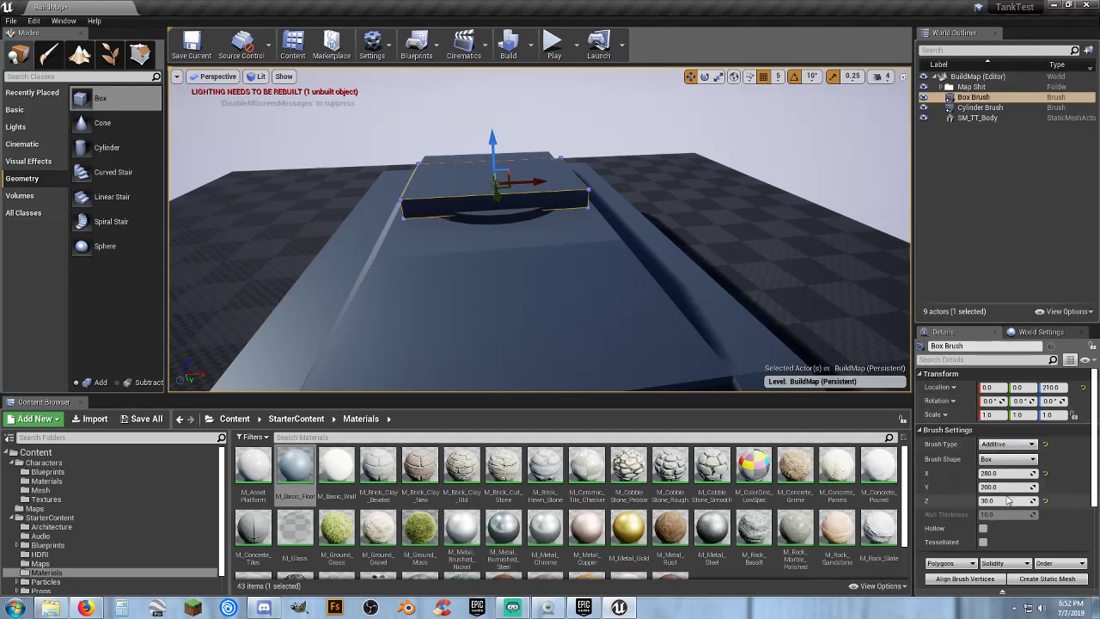
{"action": "key", "text": "a"}
{"action": "right_click_drag", "start_coordinate": [599, 287], "coordinate": [799, 287]}
{"action": "key", "text": "a"}
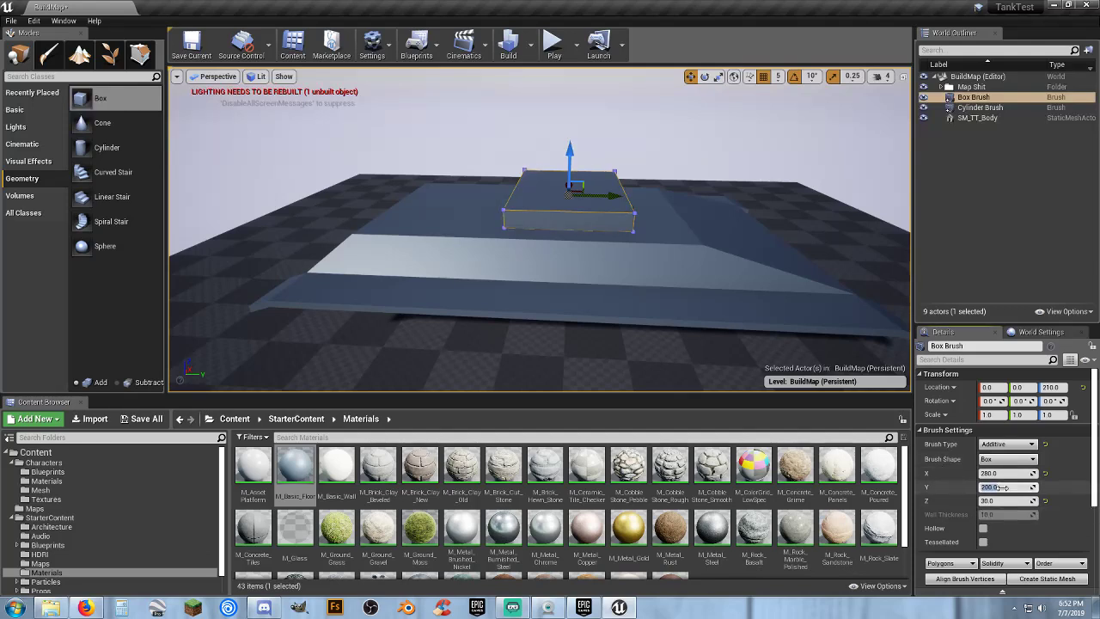
{"action": "type", "text": "0"}
{"action": "key", "text": "Tab"}
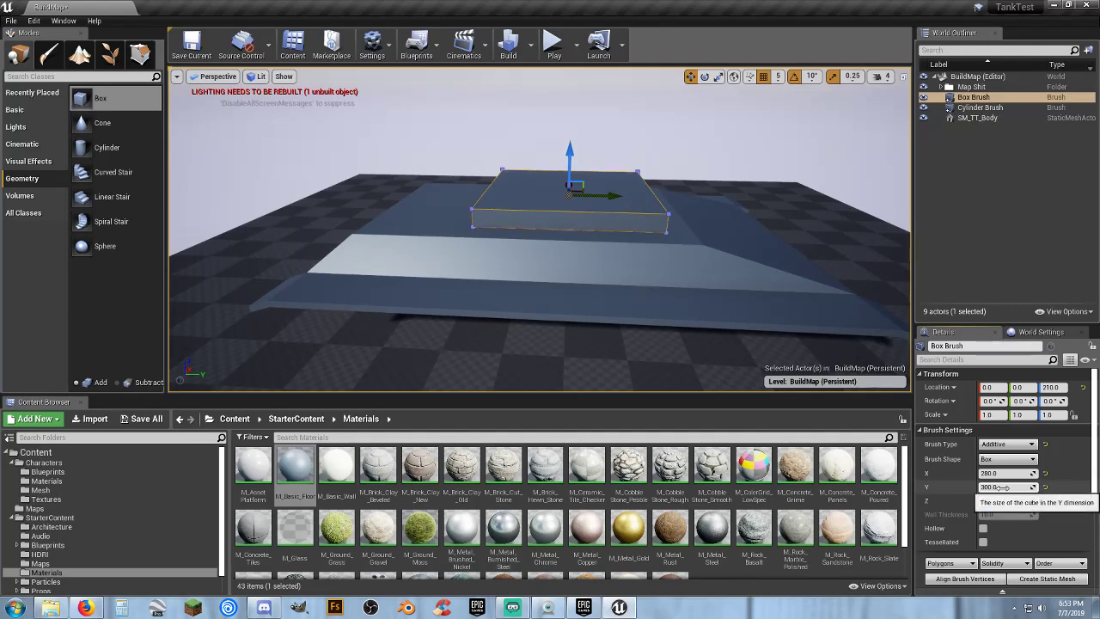
{"action": "left_click", "coordinate": [996, 488]}
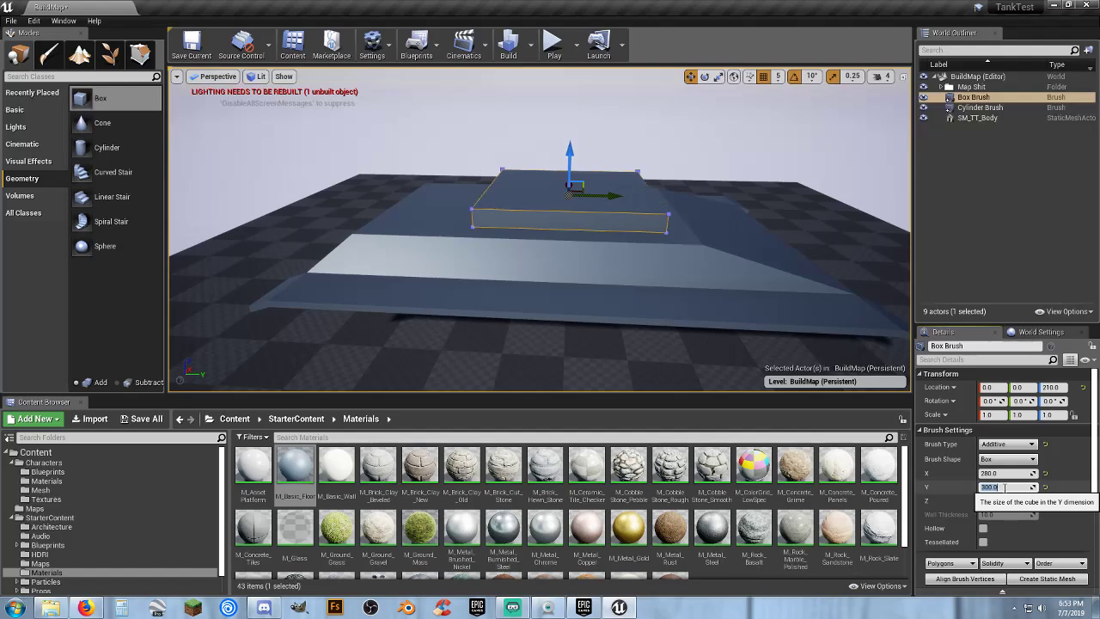
{"action": "left_click", "coordinate": [1083, 488]}
- Lower the box brush closer to the tank deck, to a Z location of 205
{"action": "mouse_move", "coordinate": [684, 254]}
{"action": "right_mouse_down"}
{"action": "mouse_move", "coordinate": [662, 262]}
{"action": "mouse_move", "coordinate": [696, 301]}
{"action": "mouse_move", "coordinate": [627, 241]}
{"action": "mouse_move", "coordinate": [739, 250]}
{"action": "right_mouse_up"}
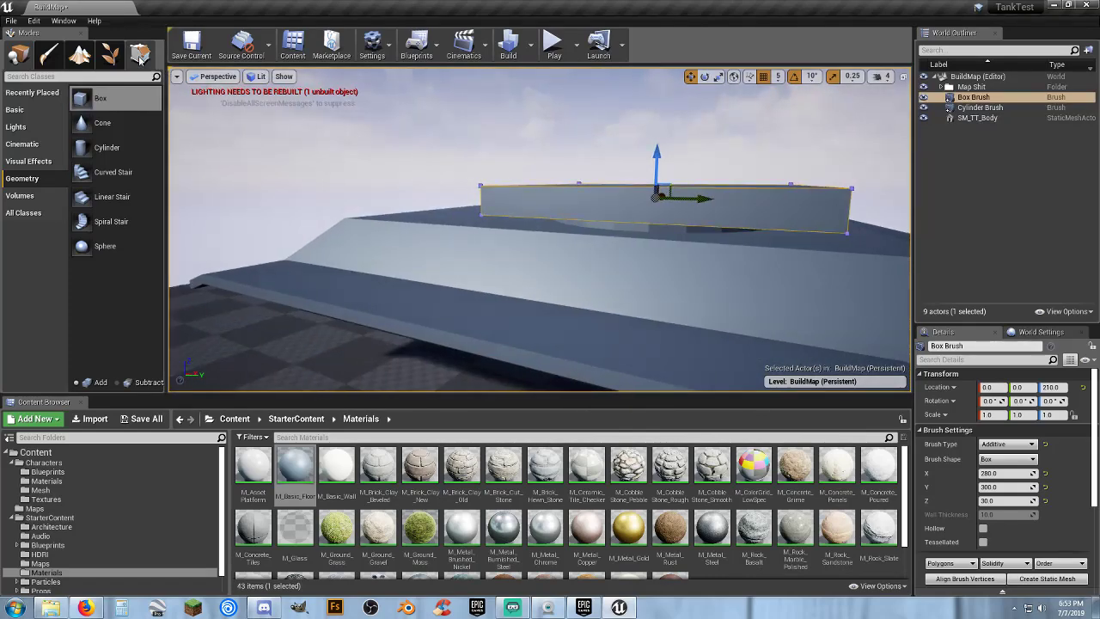
{"action": "mouse_move", "coordinate": [530, 114]}
{"action": "right_mouse_down"}
{"action": "mouse_move", "coordinate": [530, 142]}
{"action": "mouse_move", "coordinate": [644, 146]}
{"action": "right_mouse_up"}
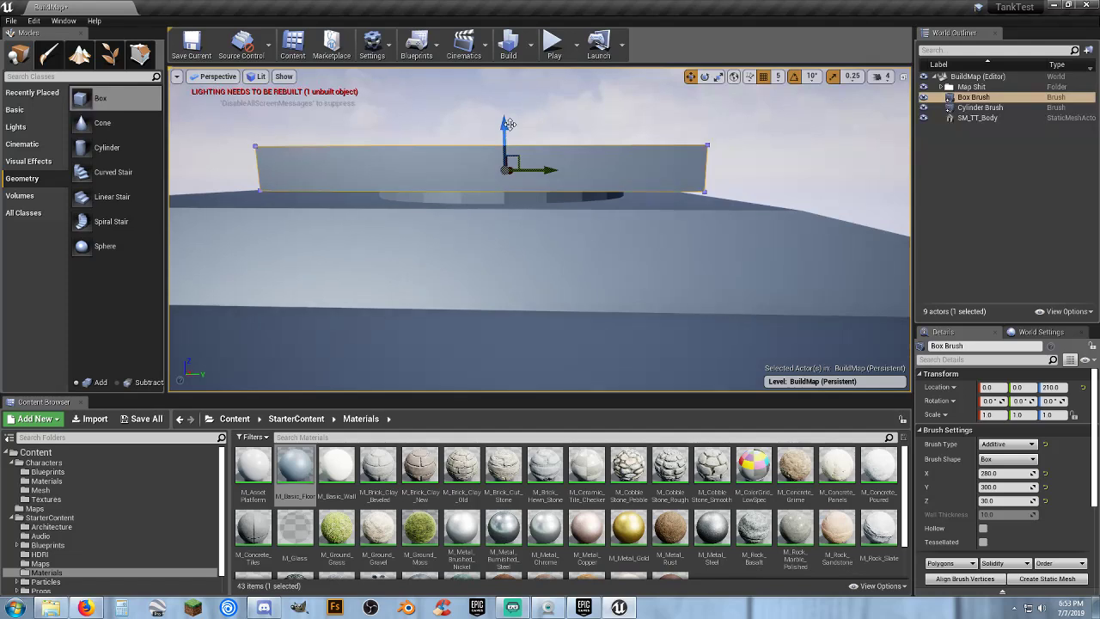
{"action": "left_click_drag", "start_coordinate": [505, 127], "coordinate": [504, 135]}
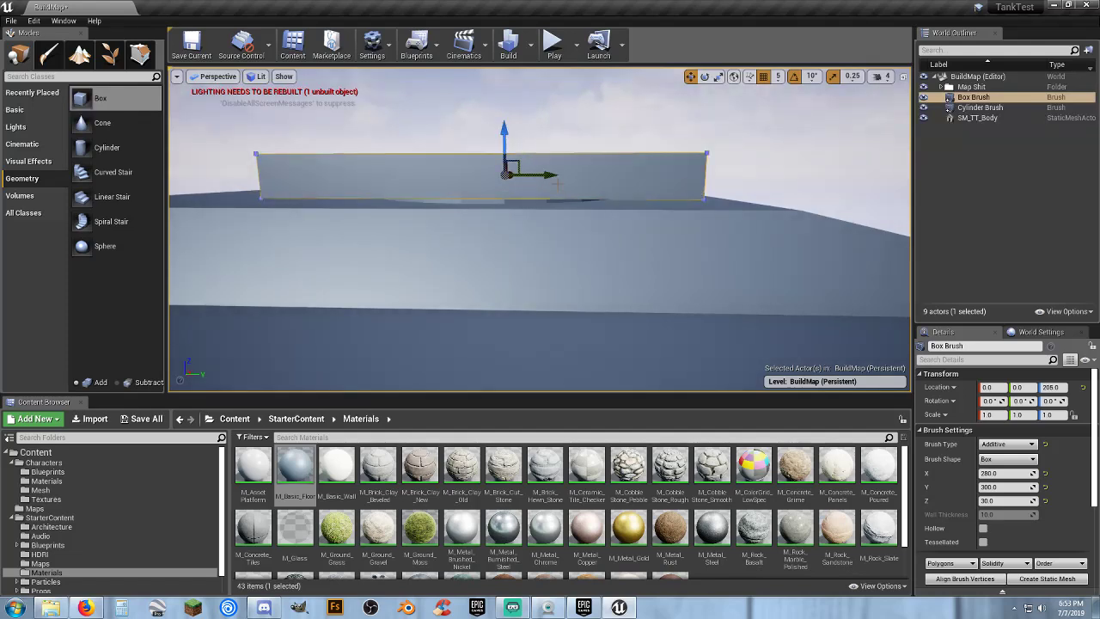
- Reduce the box brush's Z height to 20 and lower the brush to a Z location of 200
{"action": "mouse_move", "coordinate": [516, 134]}
{"action": "right_mouse_down"}
{"action": "mouse_move", "coordinate": [510, 153]}
{"action": "mouse_move", "coordinate": [539, 120]}
{"action": "mouse_move", "coordinate": [499, 82]}
{"action": "right_mouse_up"}
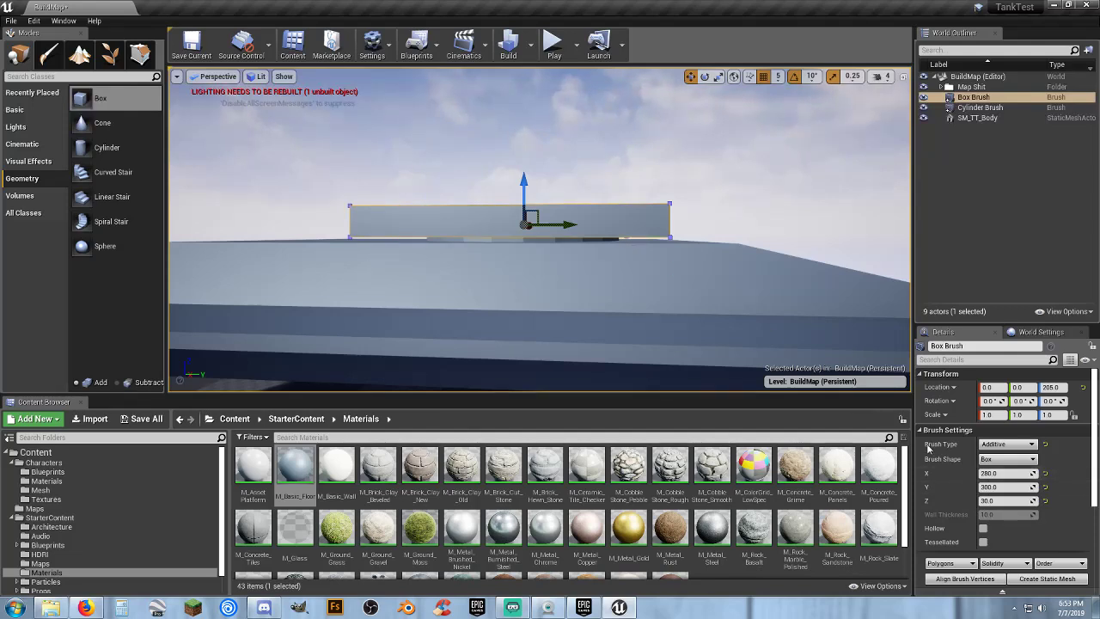
{"action": "left_click", "coordinate": [1002, 502]}
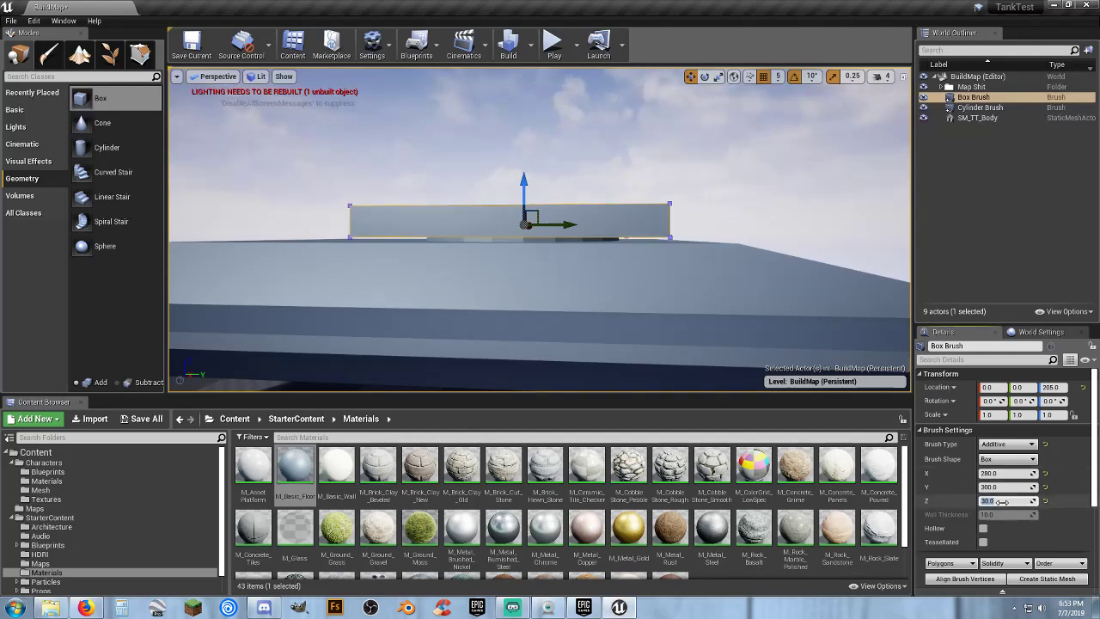
{"action": "type", "text": "20"}
{"action": "key", "text": "Return"}
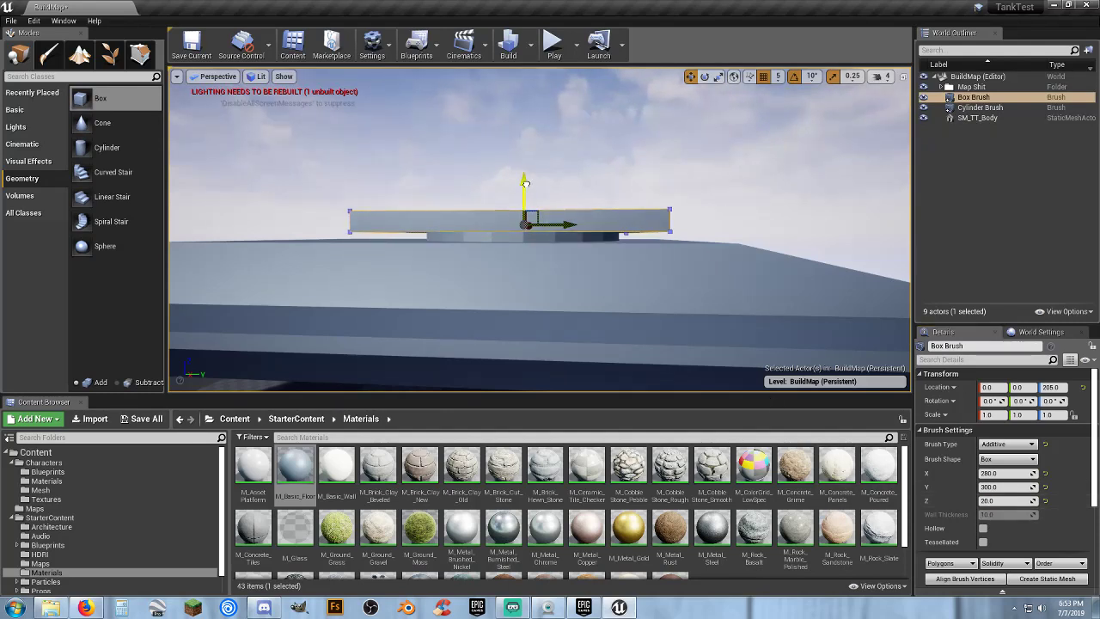
{"action": "left_click_drag", "start_coordinate": [525, 183], "coordinate": [526, 186]}
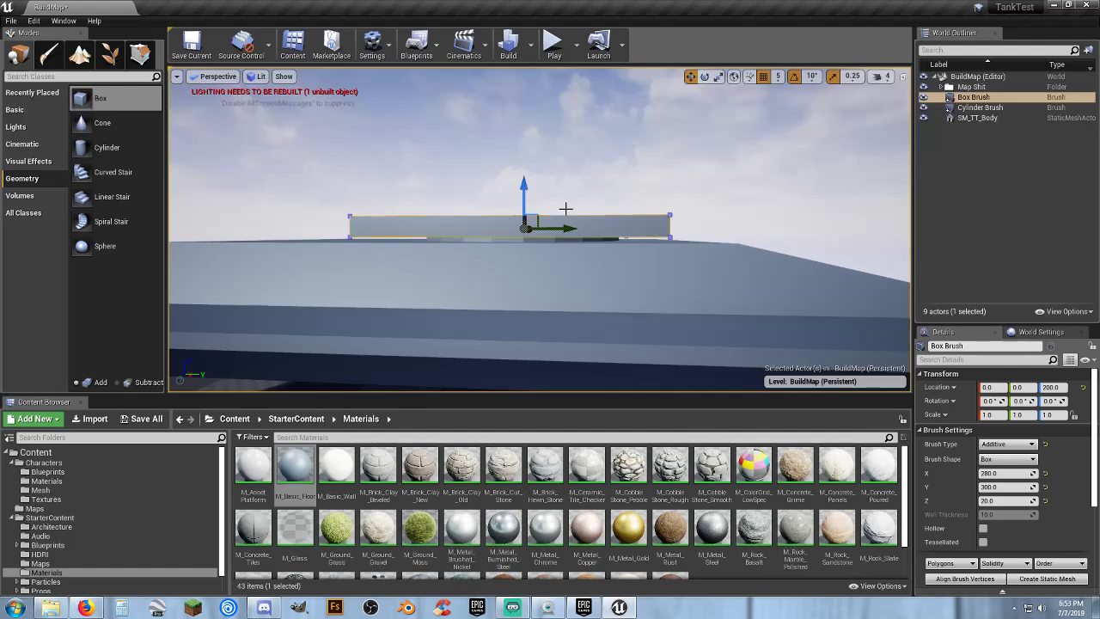
- In geometry editing, select the two lower vertices on the box brush's negative-X side and move them slightly inward along X
{"action": "mouse_move", "coordinate": [565, 209]}
{"action": "right_mouse_down"}
{"action": "mouse_move", "coordinate": [602, 185]}
{"action": "mouse_move", "coordinate": [499, 215]}
{"action": "mouse_move", "coordinate": [569, 206]}
{"action": "right_mouse_up"}
{"action": "left_click", "coordinate": [140, 54]}
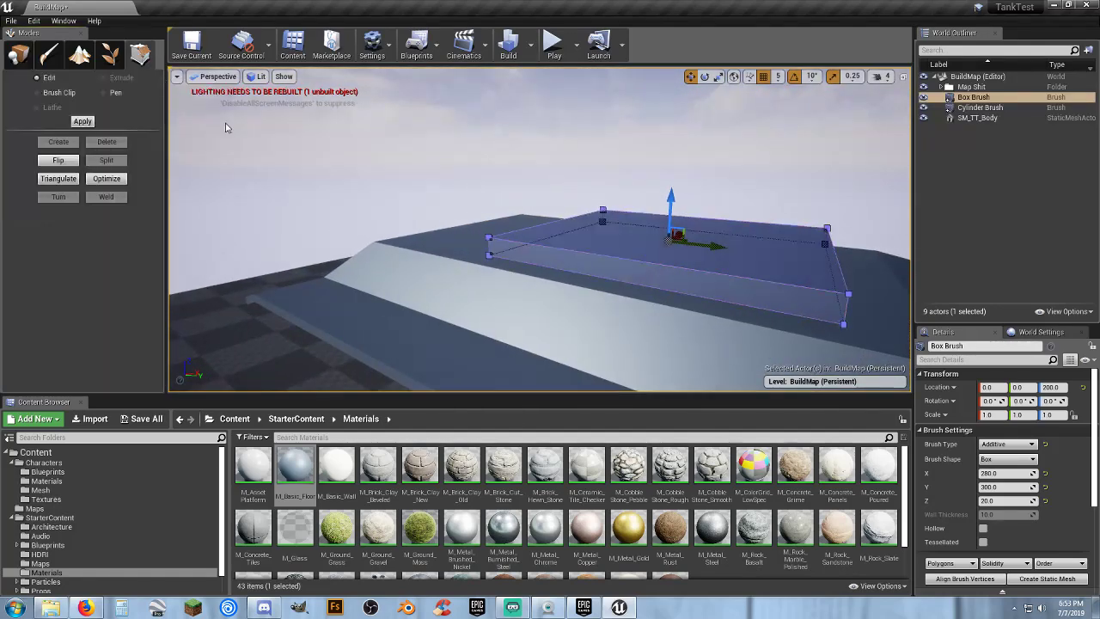
{"action": "mouse_move", "coordinate": [226, 127]}
{"action": "right_mouse_down"}
{"action": "mouse_move", "coordinate": [292, 150]}
{"action": "mouse_move", "coordinate": [370, 138]}
{"action": "mouse_move", "coordinate": [284, 116]}
{"action": "mouse_move", "coordinate": [587, 292]}
{"action": "right_mouse_up"}
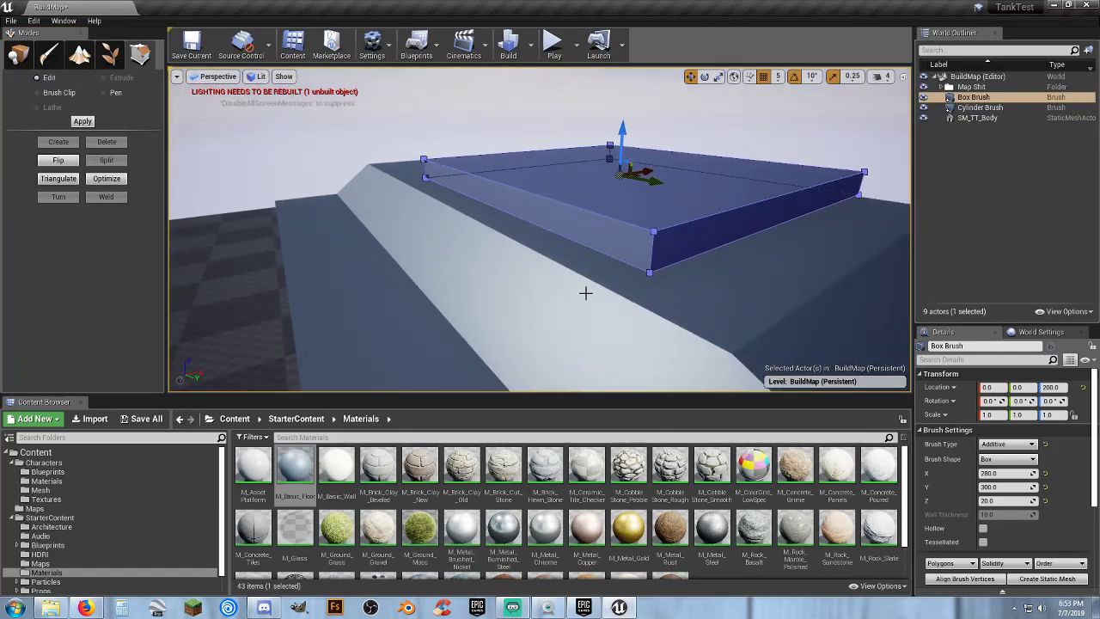
{"action": "left_click", "coordinate": [650, 273]}
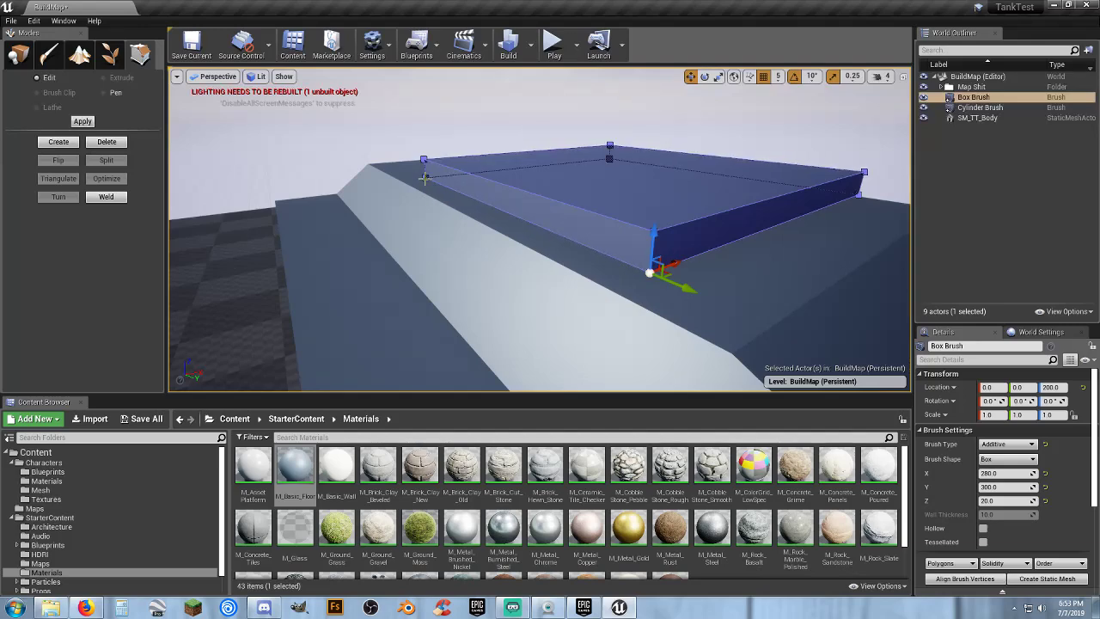
{"action": "left_click", "coordinate": [424, 179], "text": "ctrl"}
{"action": "key", "text": "a"}
{"action": "mouse_move", "coordinate": [474, 252]}
{"action": "right_mouse_down"}
{"action": "mouse_move", "coordinate": [636, 223]}
{"action": "mouse_move", "coordinate": [851, 275]}
{"action": "mouse_move", "coordinate": [480, 239]}
{"action": "mouse_move", "coordinate": [480, 254]}
{"action": "right_mouse_up"}
{"action": "key", "text": "a"}
{"action": "key", "text": "w"}
{"action": "key", "text": "s"}
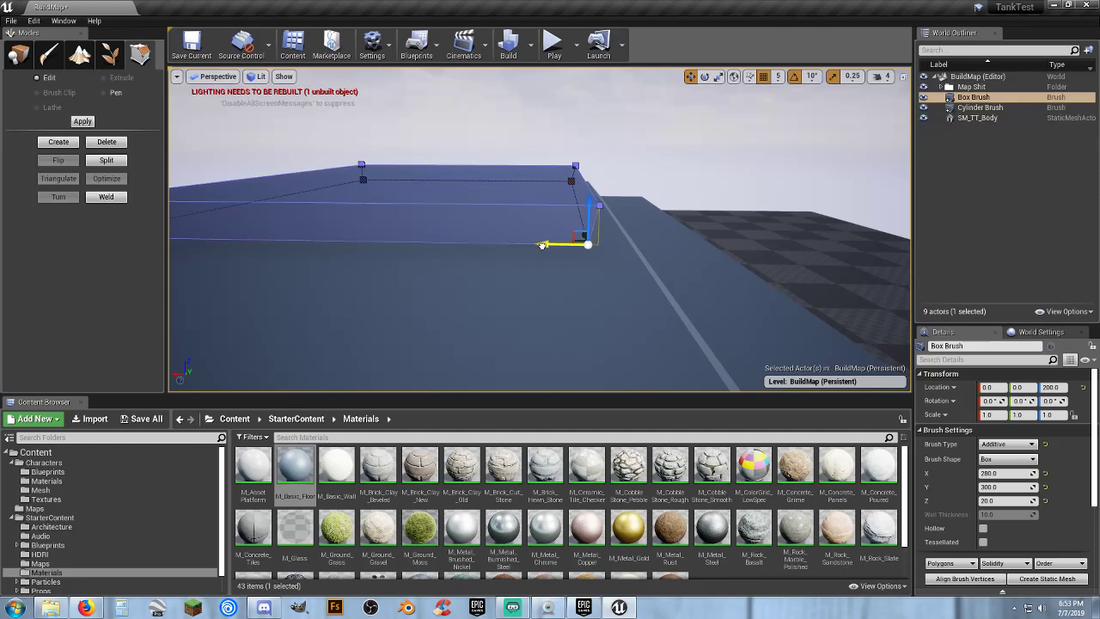
{"action": "left_click_drag", "start_coordinate": [547, 246], "coordinate": [535, 247]}
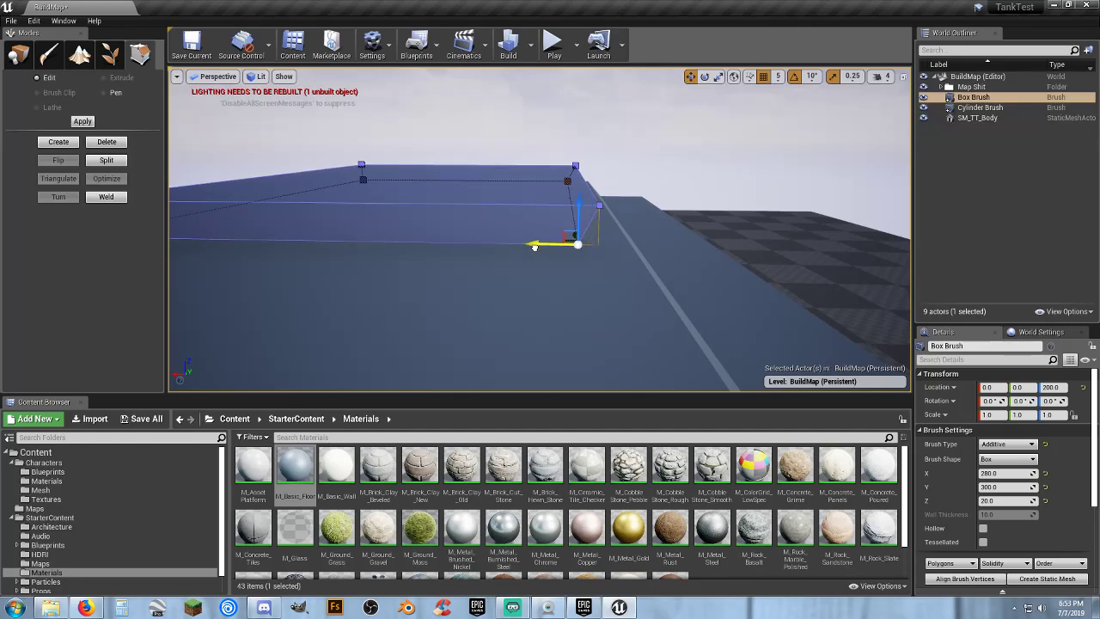
- Select the two lower vertices on the box brush's positive-X side and move them inward along X to match the opposite side
{"action": "right_click_drag", "start_coordinate": [510, 268], "coordinate": [511, 267]}
{"action": "key", "text": "s"}
{"action": "key", "text": "a"}
{"action": "key", "text": "w"}
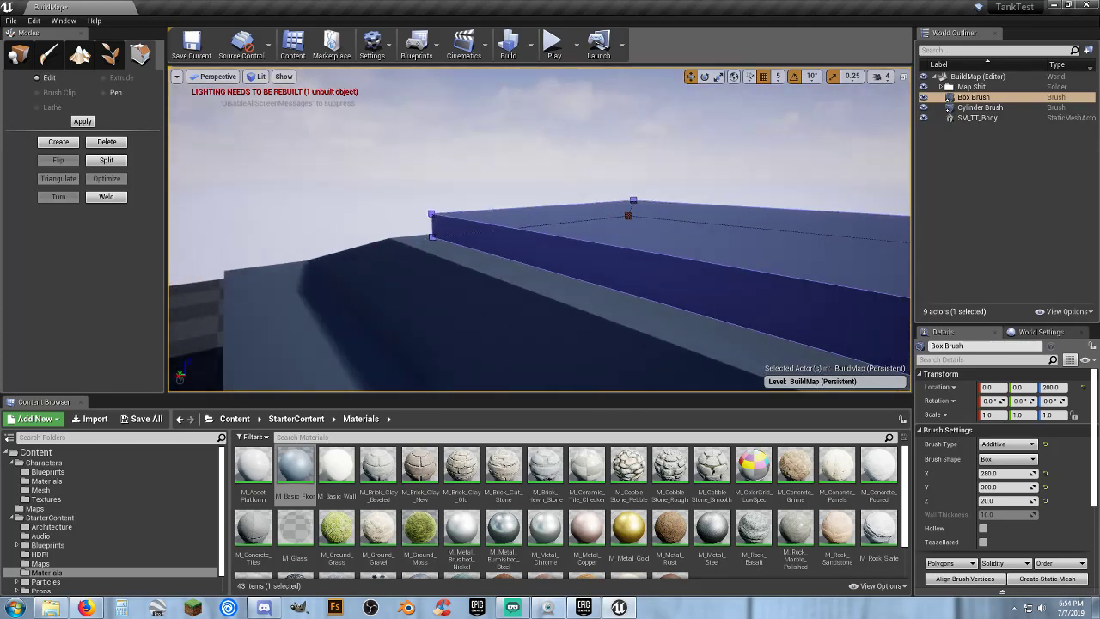
{"action": "left_click", "coordinate": [432, 237]}
{"action": "key", "text": "d"}
{"action": "right_click_drag", "start_coordinate": [601, 256], "coordinate": [600, 256]}
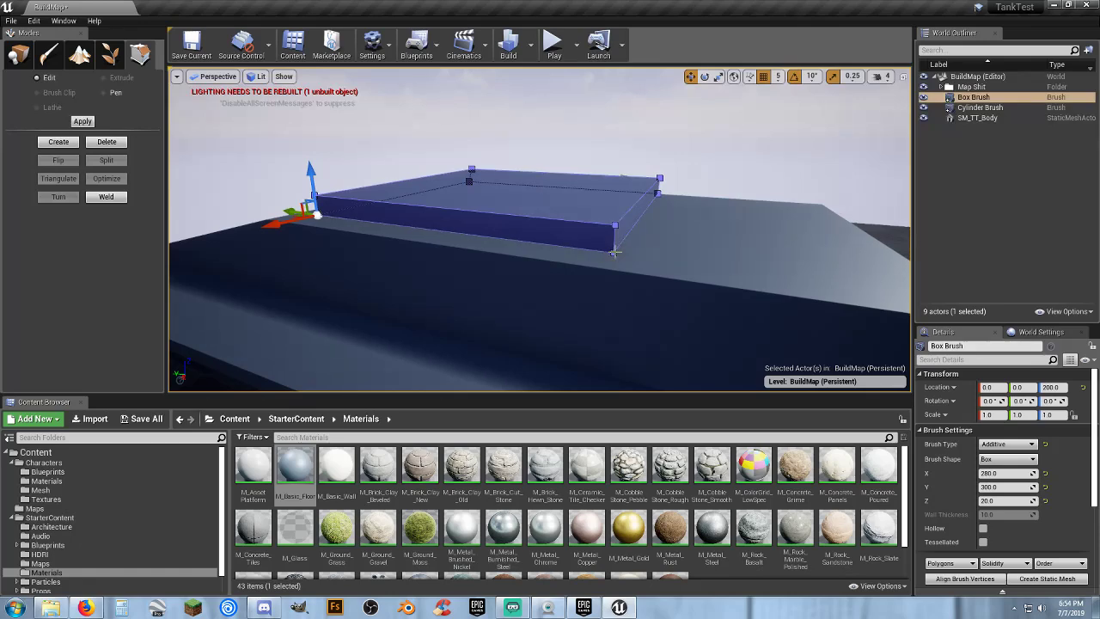
{"action": "left_click", "coordinate": [614, 252]}
{"action": "right_click_drag", "start_coordinate": [433, 270], "coordinate": [432, 270]}
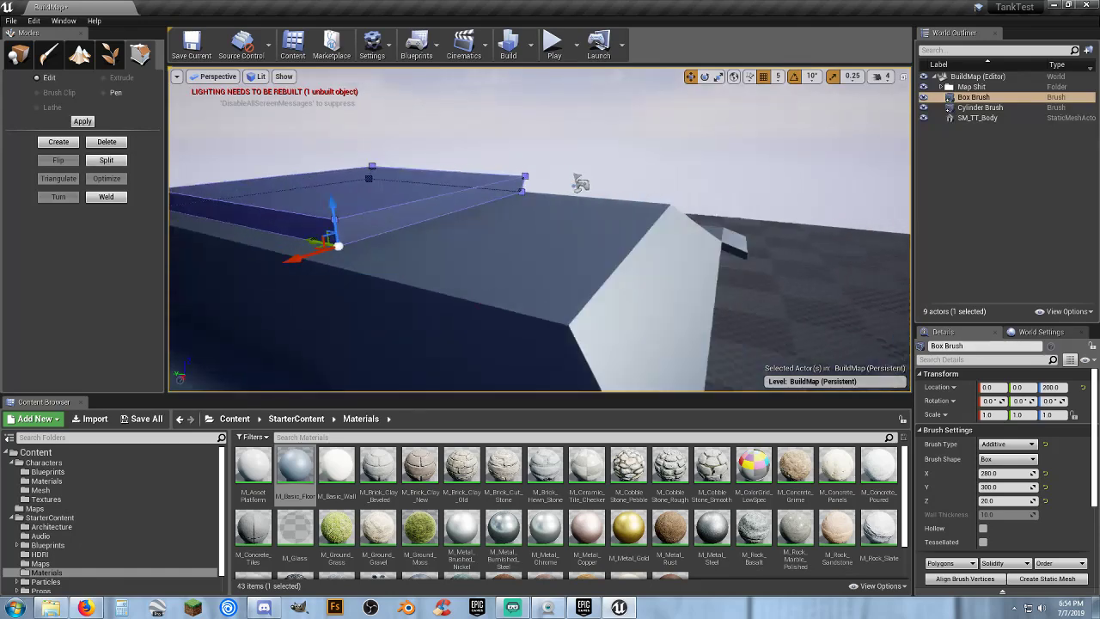
{"action": "key", "text": "d"}
{"action": "right_click_drag", "start_coordinate": [581, 184], "coordinate": [434, 275]}
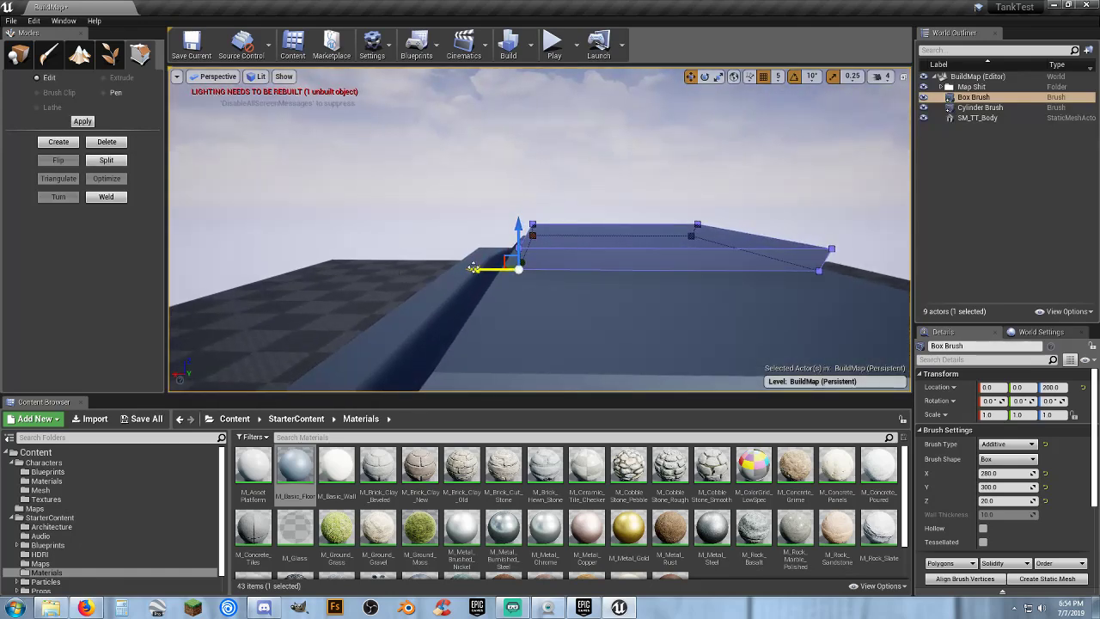
{"action": "left_click_drag", "start_coordinate": [474, 268], "coordinate": [484, 269]}
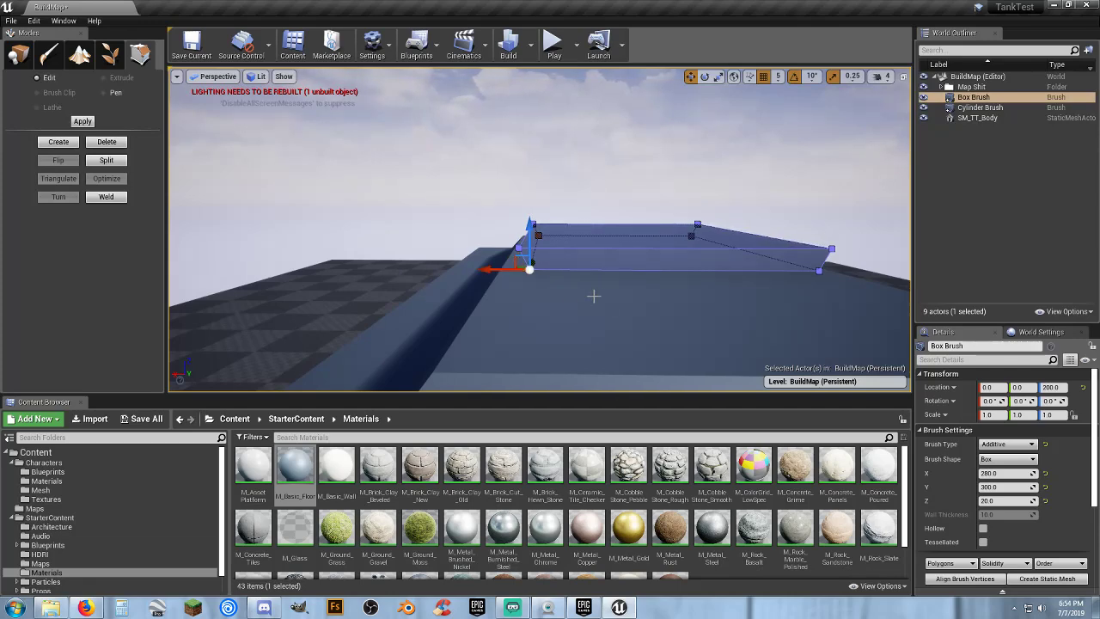
- Select the two lower vertices on the box brush's negative-Y side and move them slightly inward along Y
{"action": "key", "text": "a"}
{"action": "right_click_drag", "start_coordinate": [594, 296], "coordinate": [632, 265]}
{"action": "key", "text": "d"}
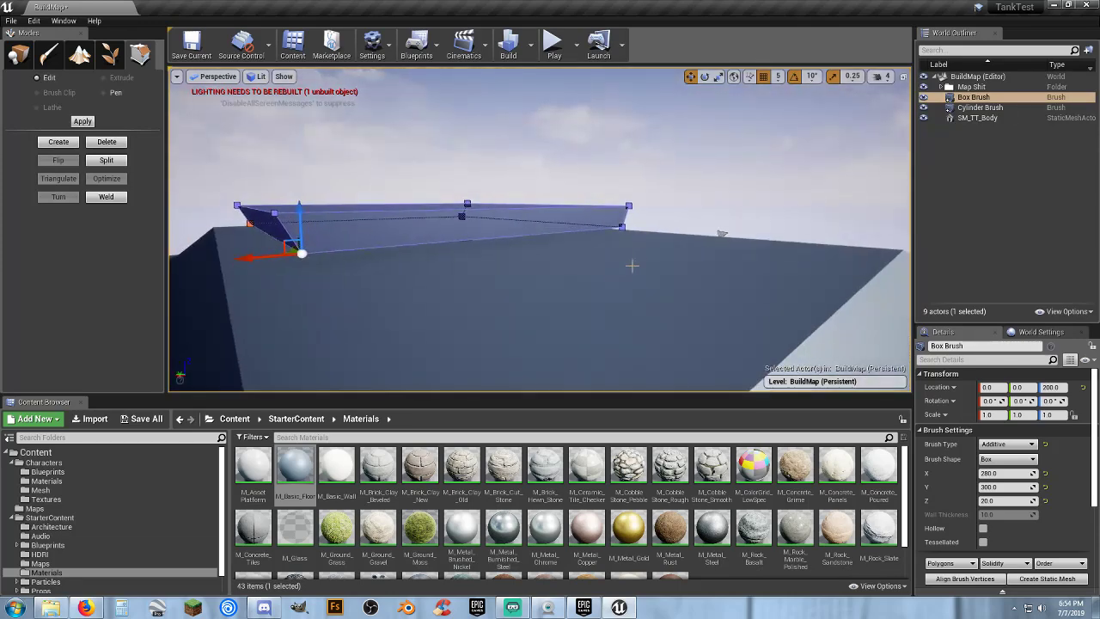
{"action": "left_click", "coordinate": [622, 227]}
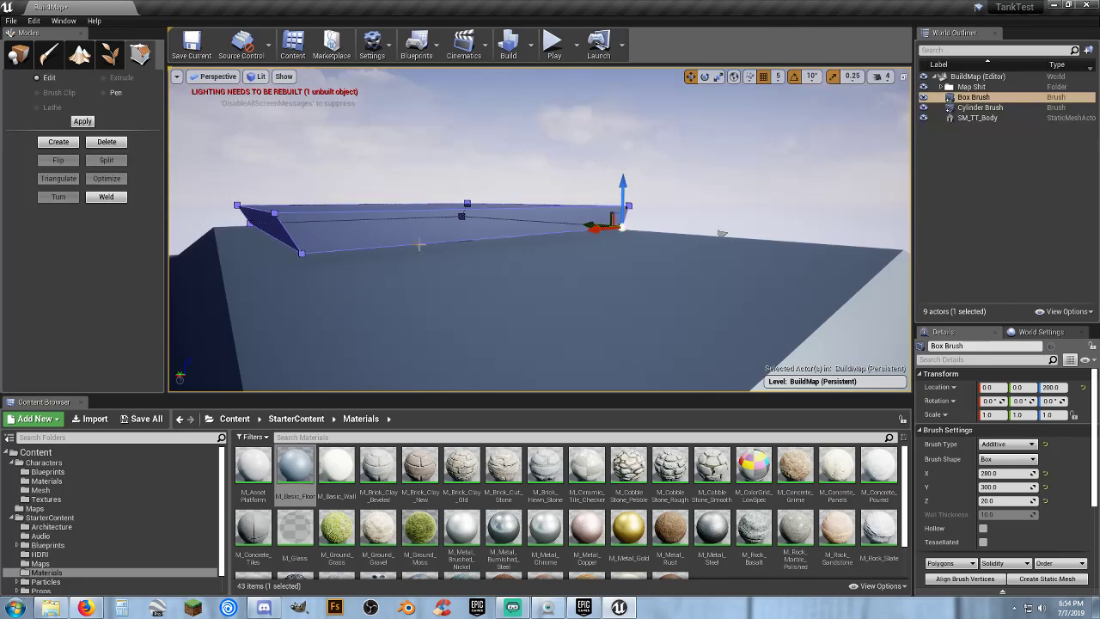
{"action": "left_click", "coordinate": [301, 255], "text": "ctrl"}
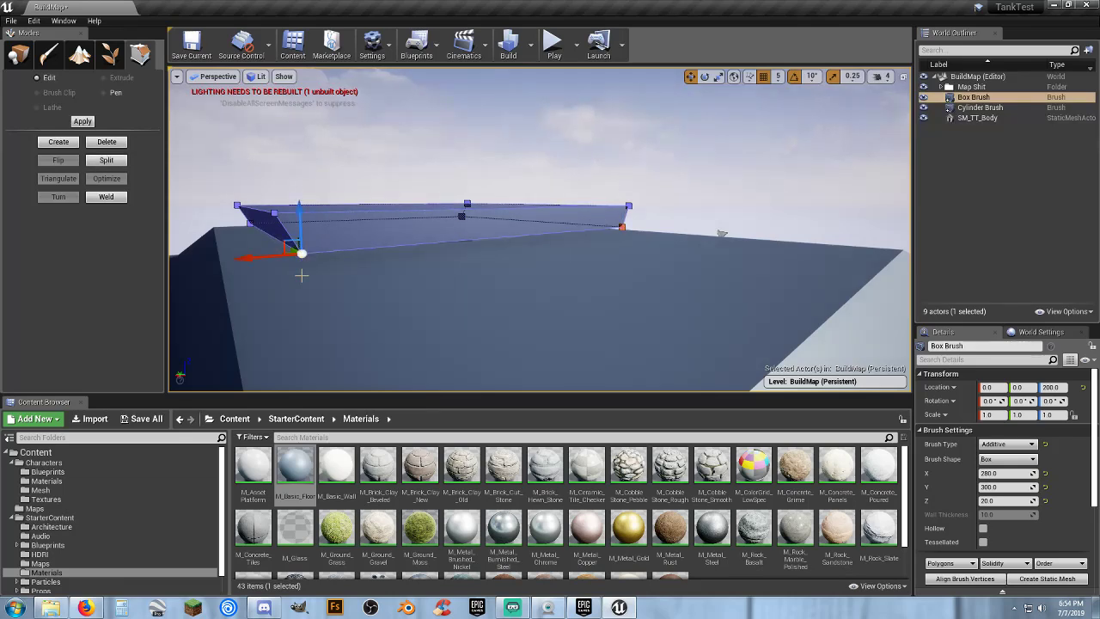
{"action": "key", "text": "a"}
{"action": "right_click_drag", "start_coordinate": [302, 276], "coordinate": [390, 291]}
{"action": "key", "text": "d"}
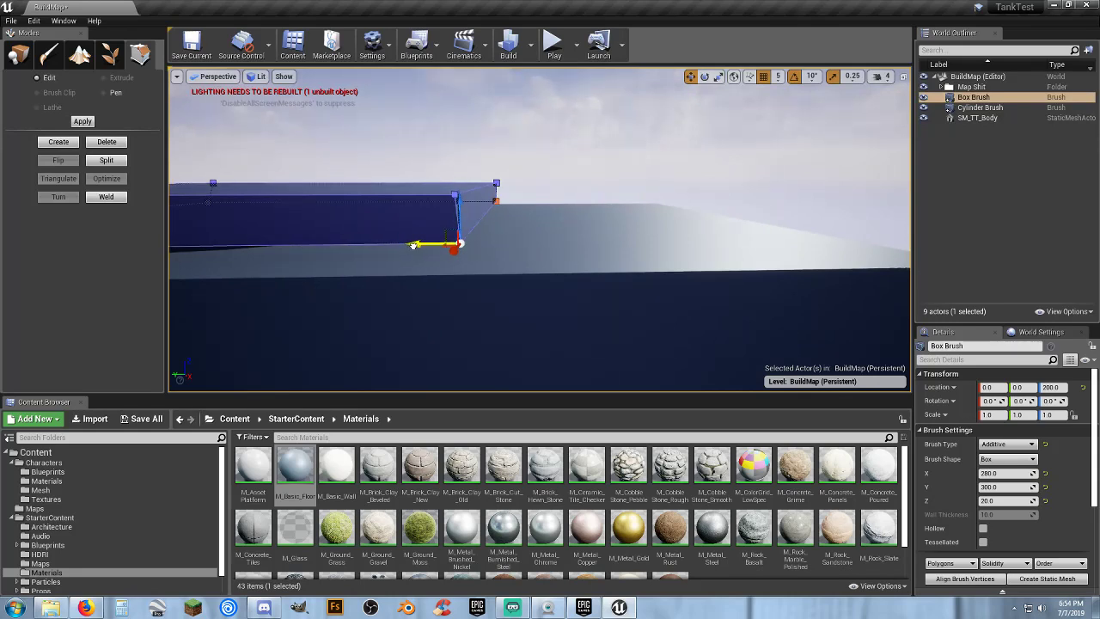
{"action": "left_click_drag", "start_coordinate": [410, 247], "coordinate": [385, 250]}
- Select the two lower vertices on the box brush's positive-Y side and move them inward along Y to match the opposite side
{"action": "mouse_move", "coordinate": [408, 265]}
{"action": "right_mouse_down"}
{"action": "mouse_move", "coordinate": [461, 256]}
{"action": "mouse_move", "coordinate": [529, 269]}
{"action": "right_mouse_up"}
{"action": "left_click", "coordinate": [458, 250]}
{"action": "left_click", "coordinate": [493, 258]}
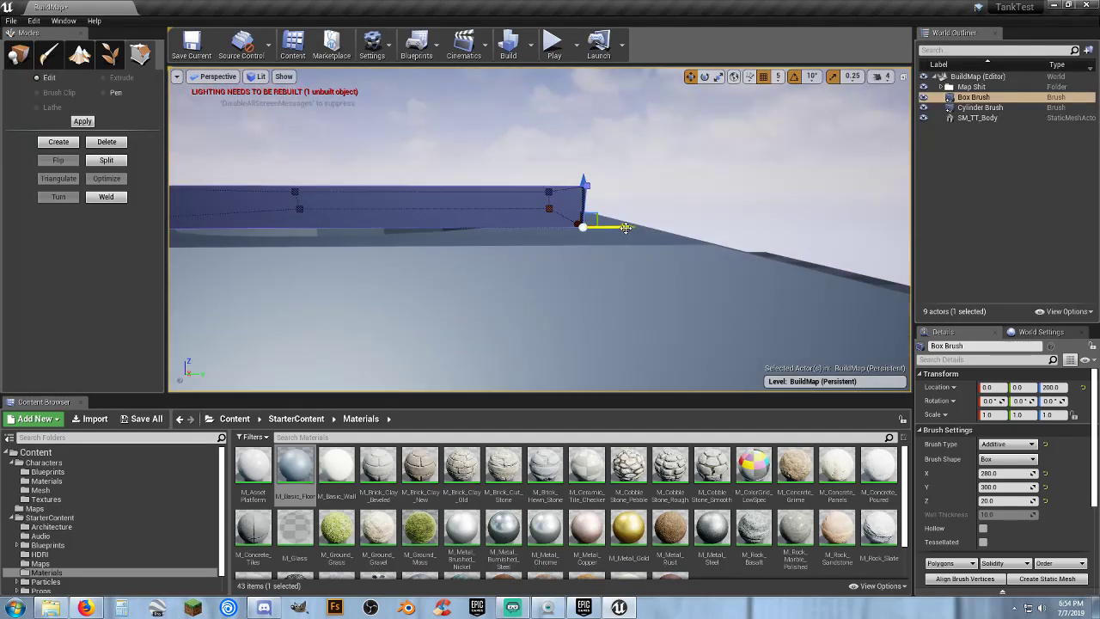
{"action": "left_click_drag", "start_coordinate": [625, 228], "coordinate": [608, 234]}
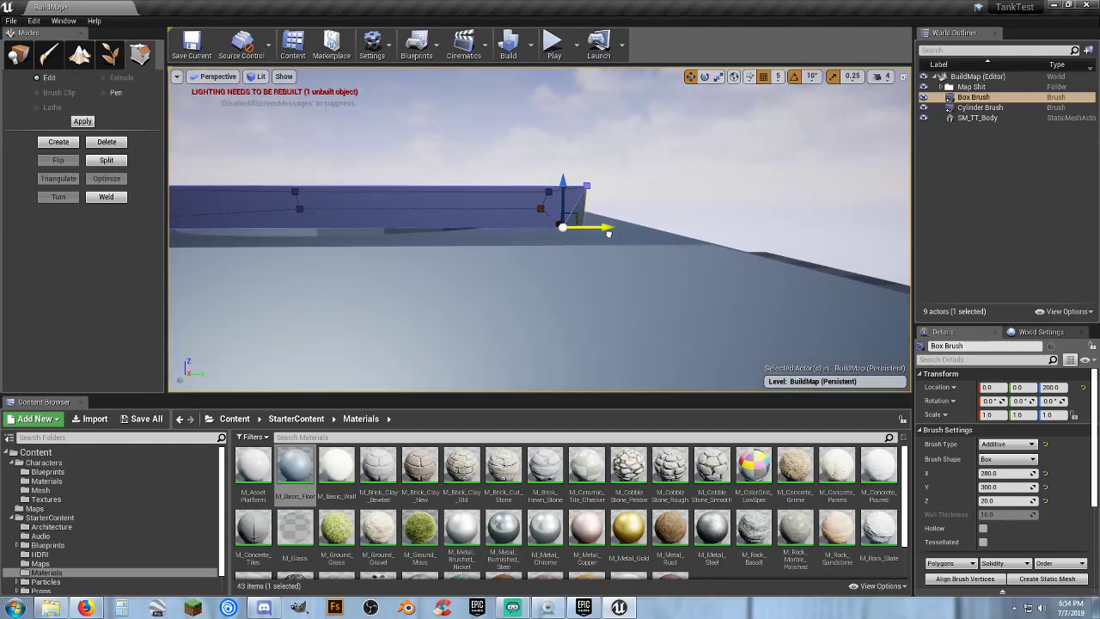
- Select the box brush's top face and extrude it upward with a length of 16 to form the turret's straight walls
{"action": "right_click_drag", "start_coordinate": [605, 235], "coordinate": [606, 235]}
{"action": "left_click", "coordinate": [580, 236]}
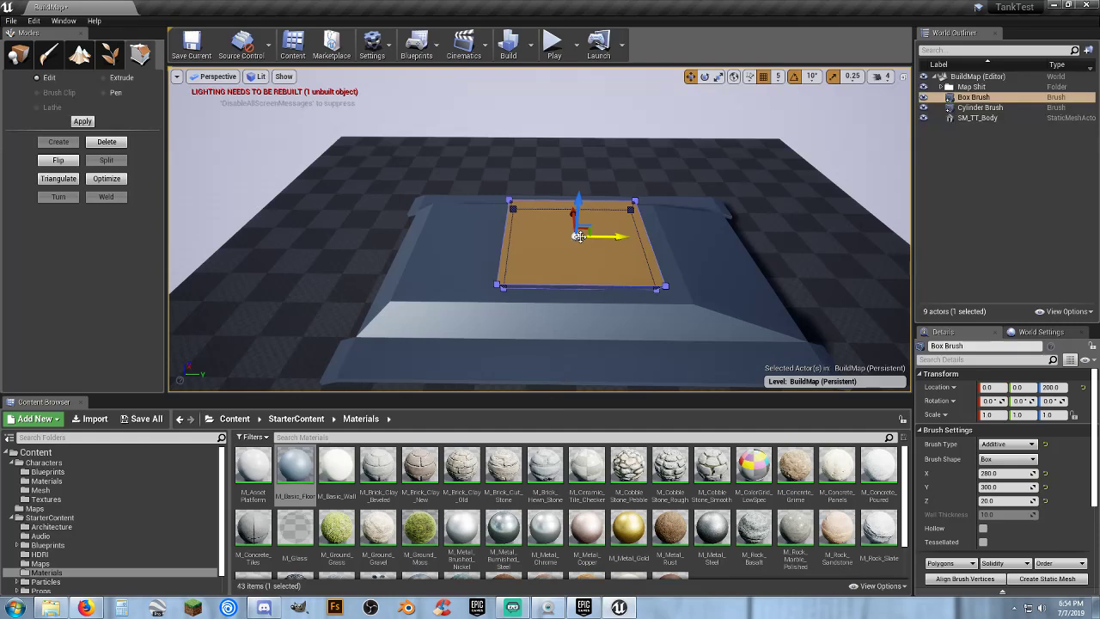
{"action": "left_click", "coordinate": [104, 77]}
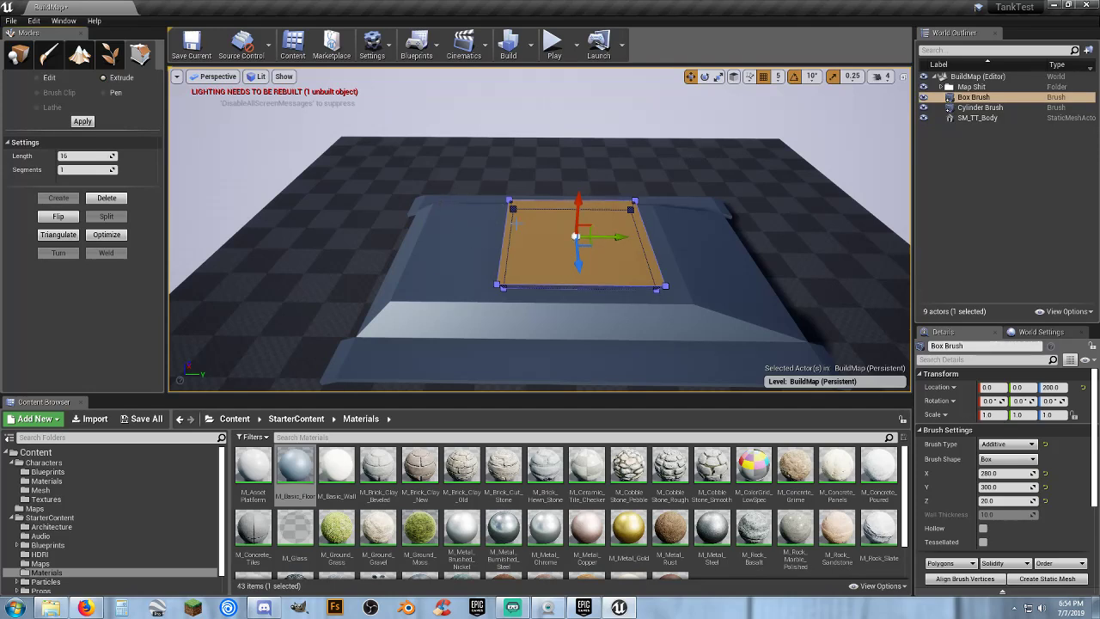
{"action": "mouse_move", "coordinate": [539, 228]}
{"action": "right_mouse_down"}
{"action": "mouse_move", "coordinate": [550, 249]}
{"action": "mouse_move", "coordinate": [618, 293]}
{"action": "mouse_move", "coordinate": [542, 198]}
{"action": "mouse_move", "coordinate": [539, 206]}
{"action": "mouse_move", "coordinate": [562, 178]}
{"action": "right_mouse_up"}
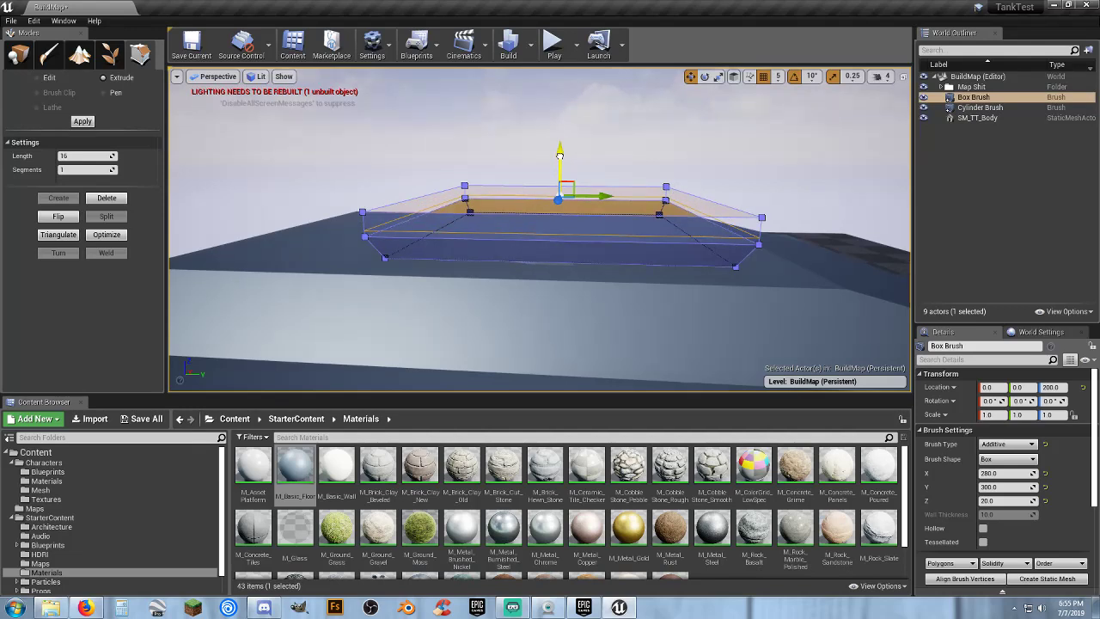
{"action": "left_click_drag", "start_coordinate": [559, 156], "coordinate": [559, 137]}
{"action": "scroll", "coordinate": [560, 185], "scroll_direction": "down", "scroll_amount": 4}
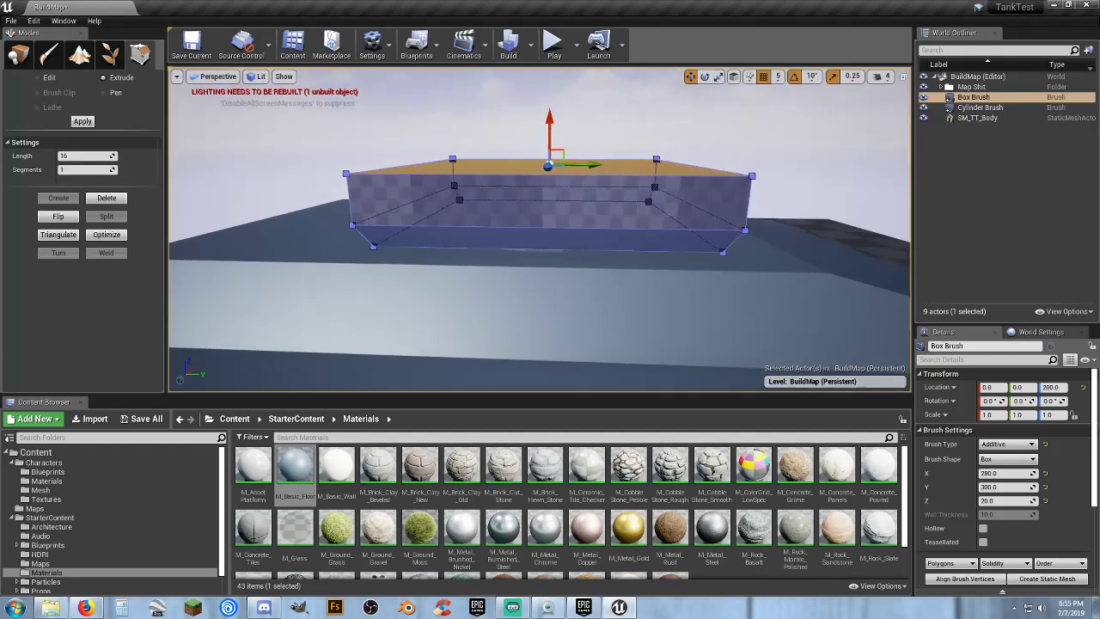
- Extrude the box brush's top face upward once more to add a thinner upper layer
{"action": "mouse_move", "coordinate": [560, 184]}
{"action": "right_mouse_down"}
{"action": "mouse_move", "coordinate": [653, 202]}
{"action": "mouse_move", "coordinate": [567, 185]}
{"action": "mouse_move", "coordinate": [563, 167]}
{"action": "right_mouse_up"}
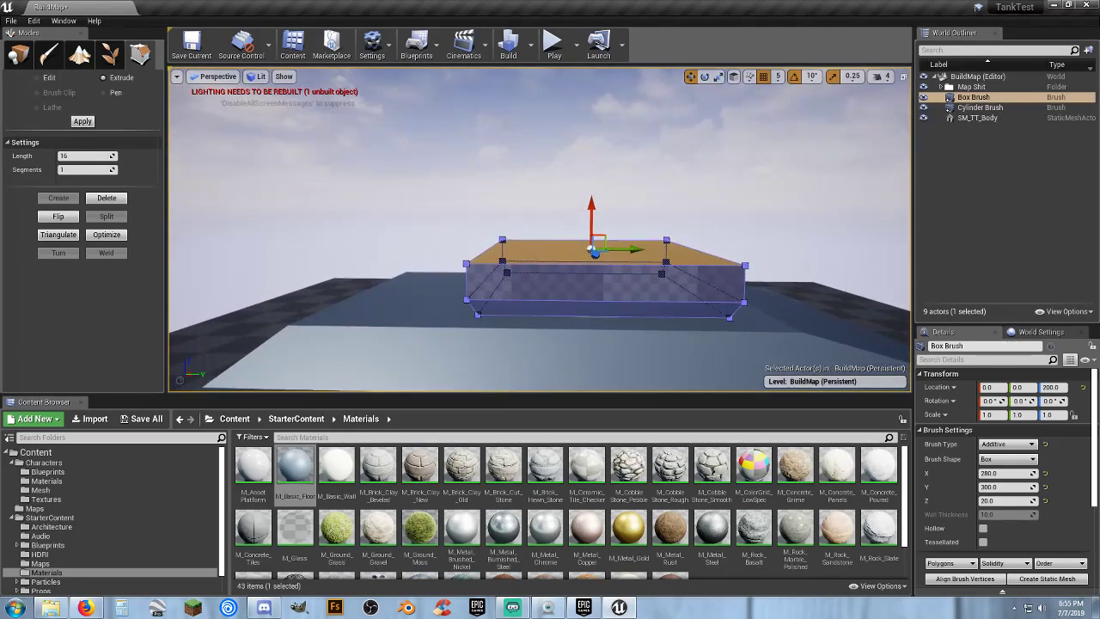
{"action": "left_click", "coordinate": [541, 280]}
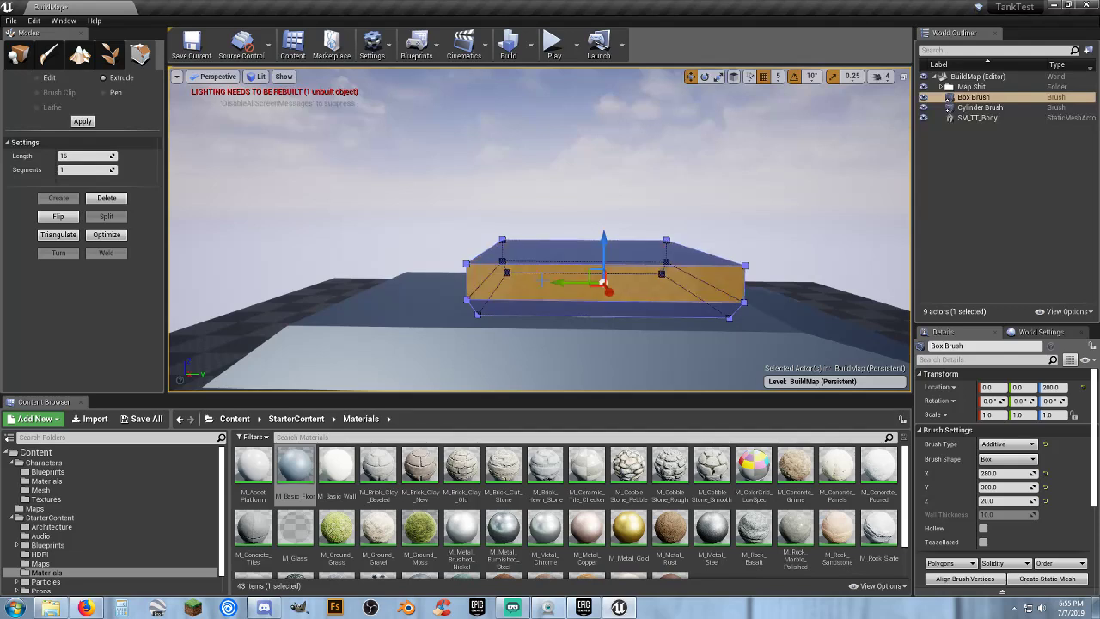
{"action": "left_click", "coordinate": [571, 250]}
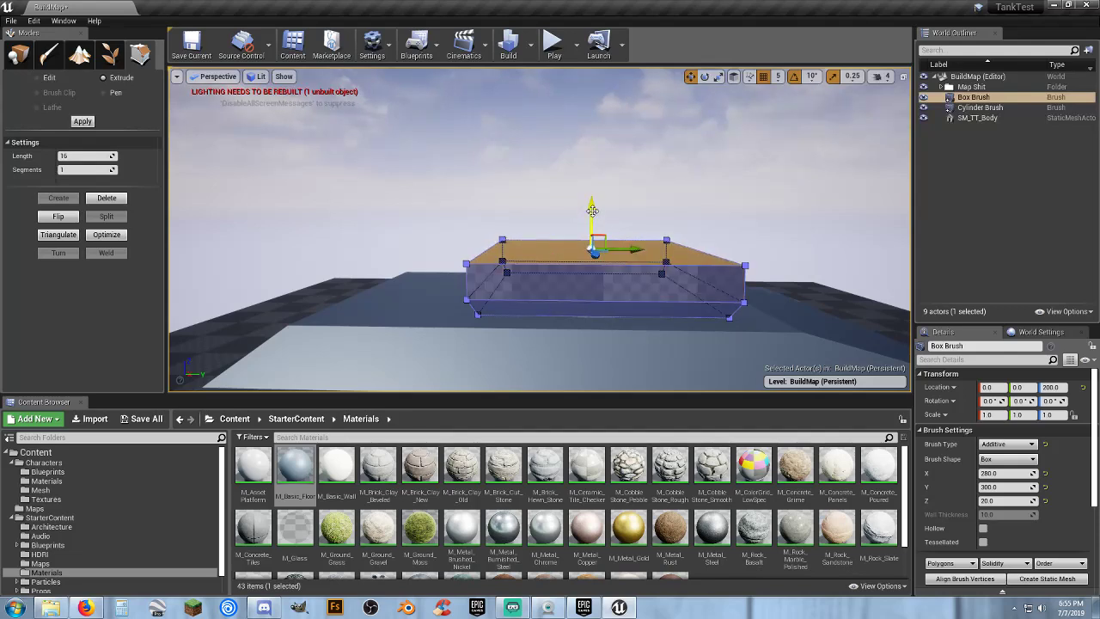
{"action": "left_click_drag", "start_coordinate": [592, 211], "coordinate": [592, 197]}
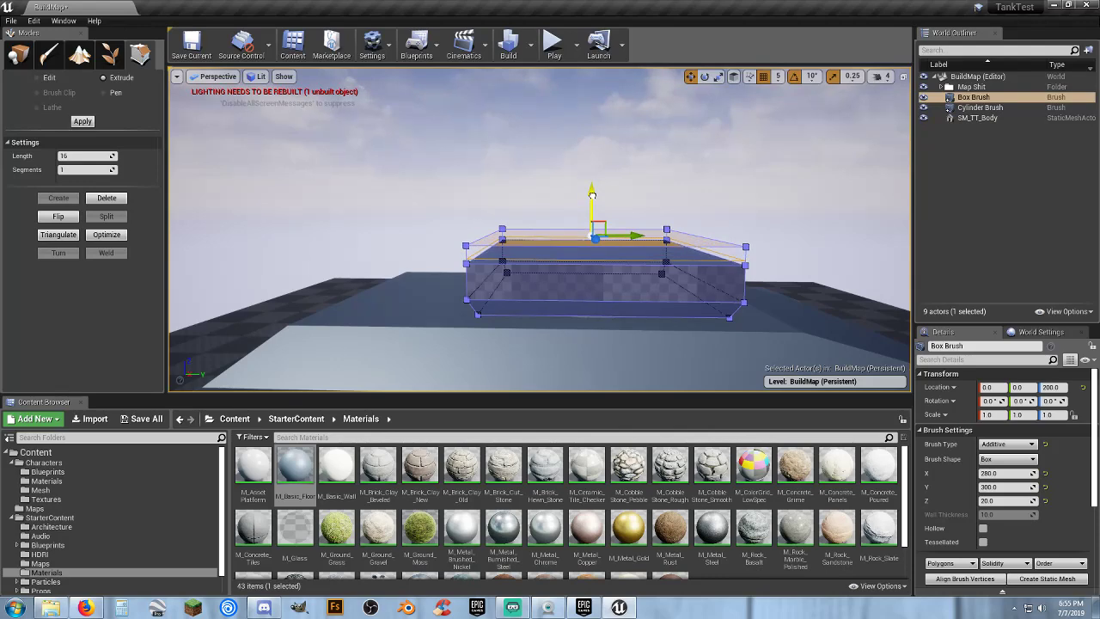
{"action": "left_click_drag", "start_coordinate": [592, 195], "coordinate": [591, 194]}
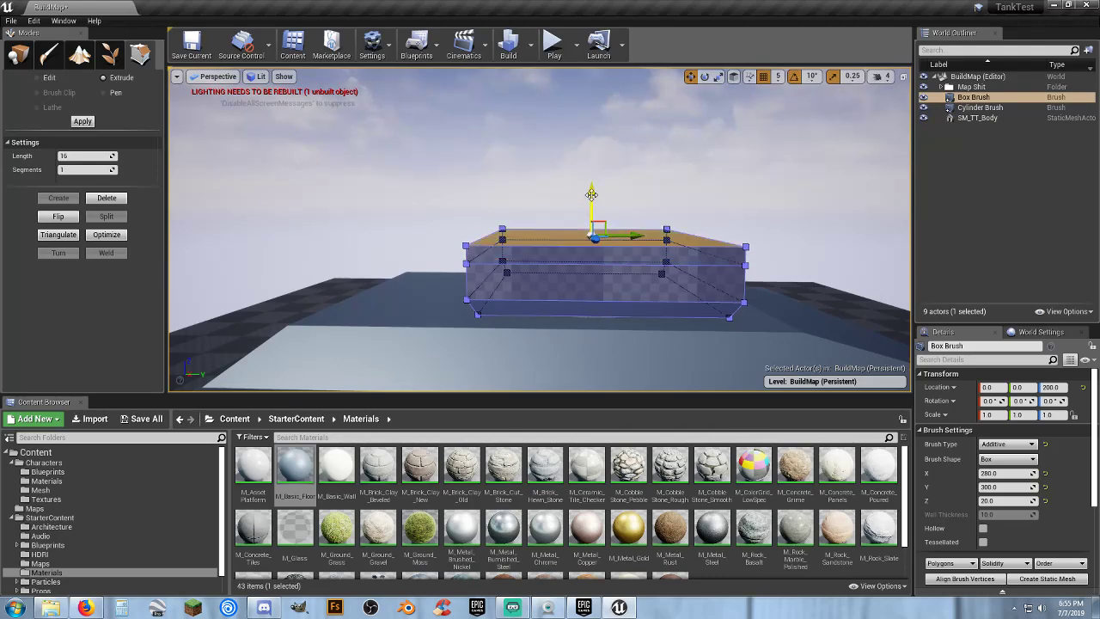
- In geometry editing, select the two topmost vertices on the box brush's positive-Y side and move them inward along Y
{"action": "right_click_drag", "start_coordinate": [560, 303], "coordinate": [393, 346]}
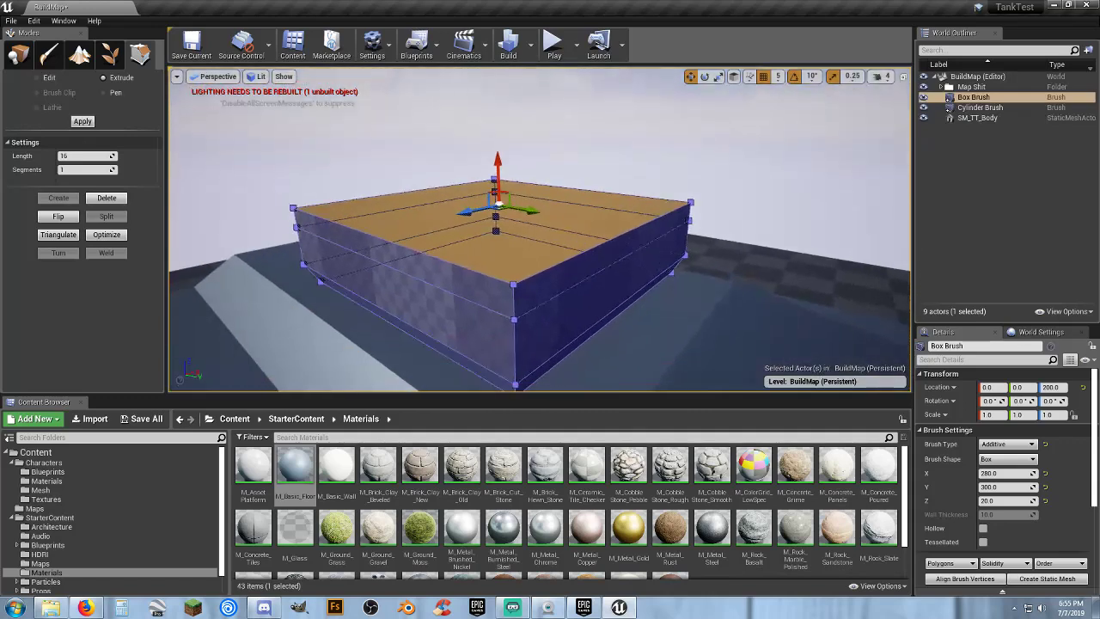
{"action": "left_click", "coordinate": [513, 283]}
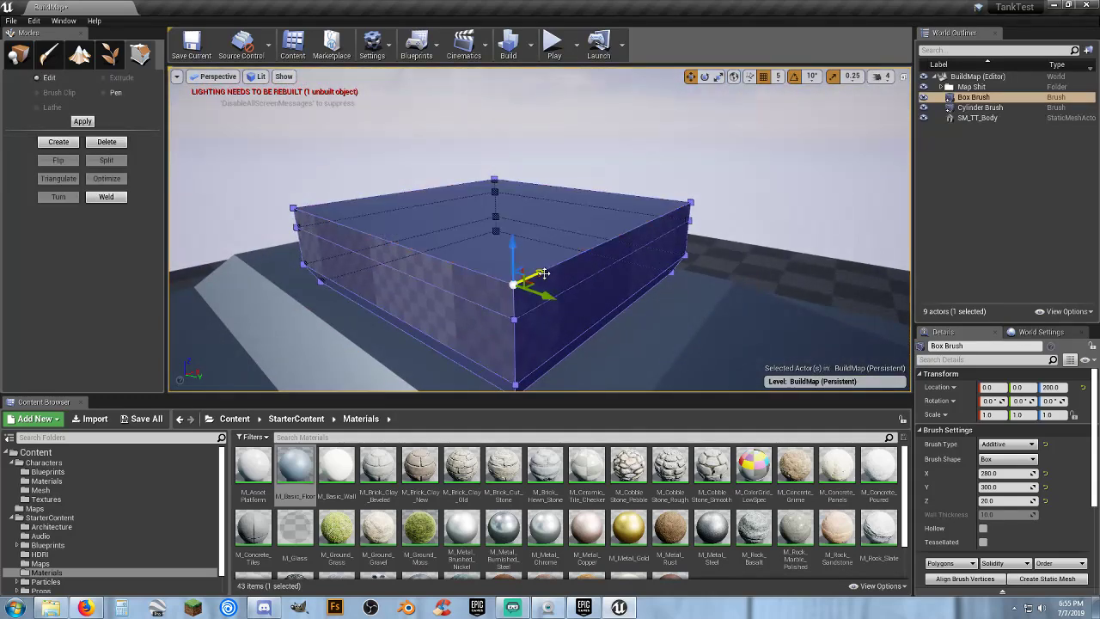
{"action": "left_click", "coordinate": [689, 203]}
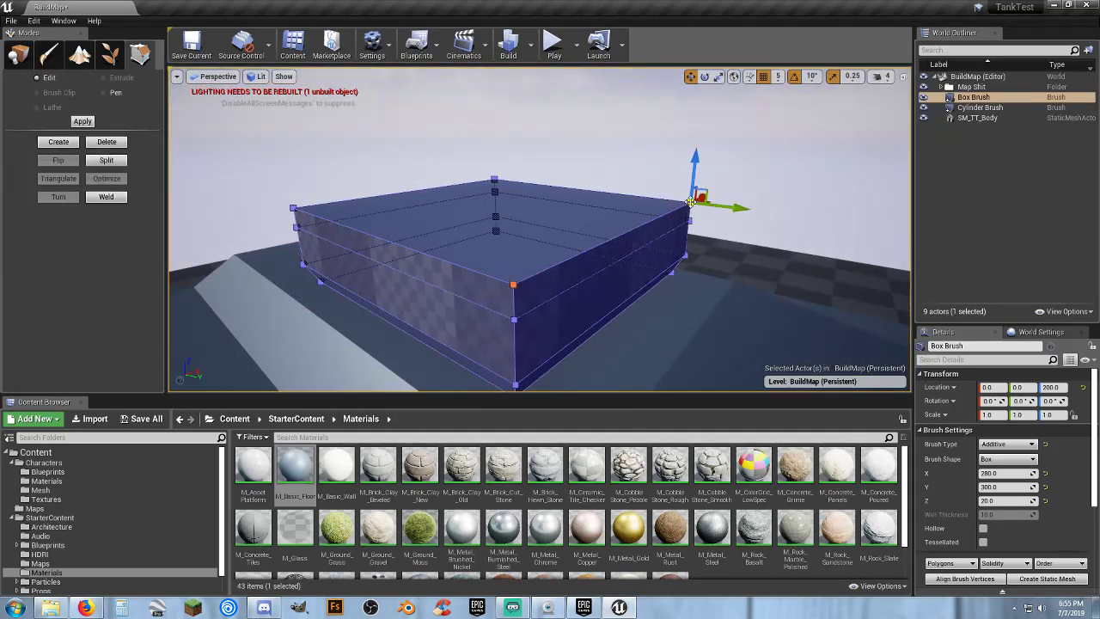
{"action": "key", "text": "a"}
{"action": "right_click_drag", "start_coordinate": [688, 225], "coordinate": [773, 225]}
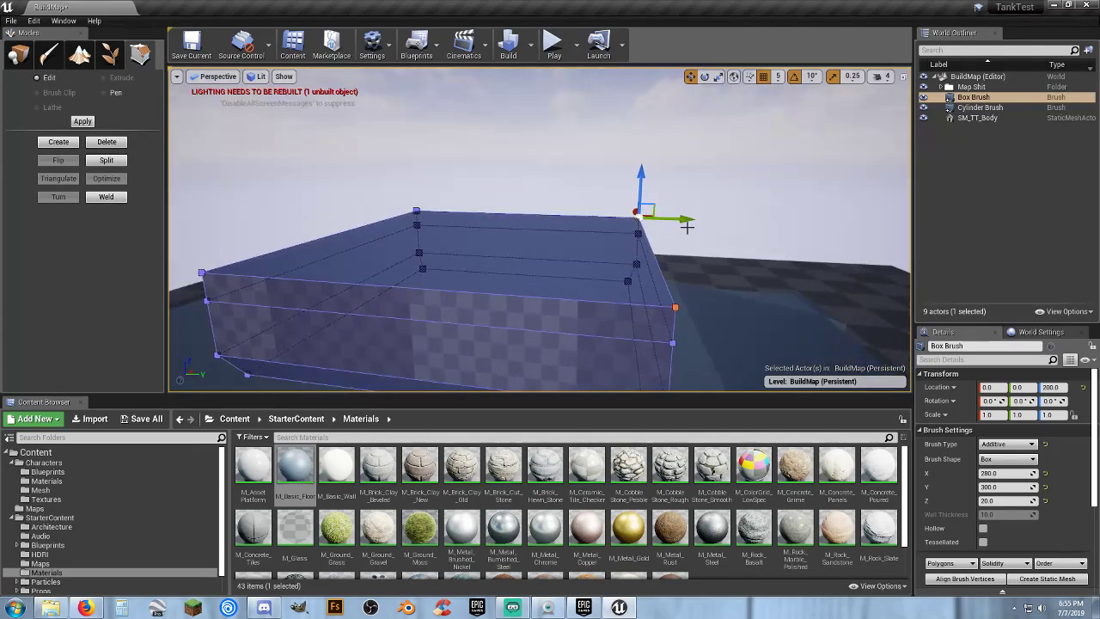
{"action": "left_click_drag", "start_coordinate": [685, 218], "coordinate": [658, 218]}
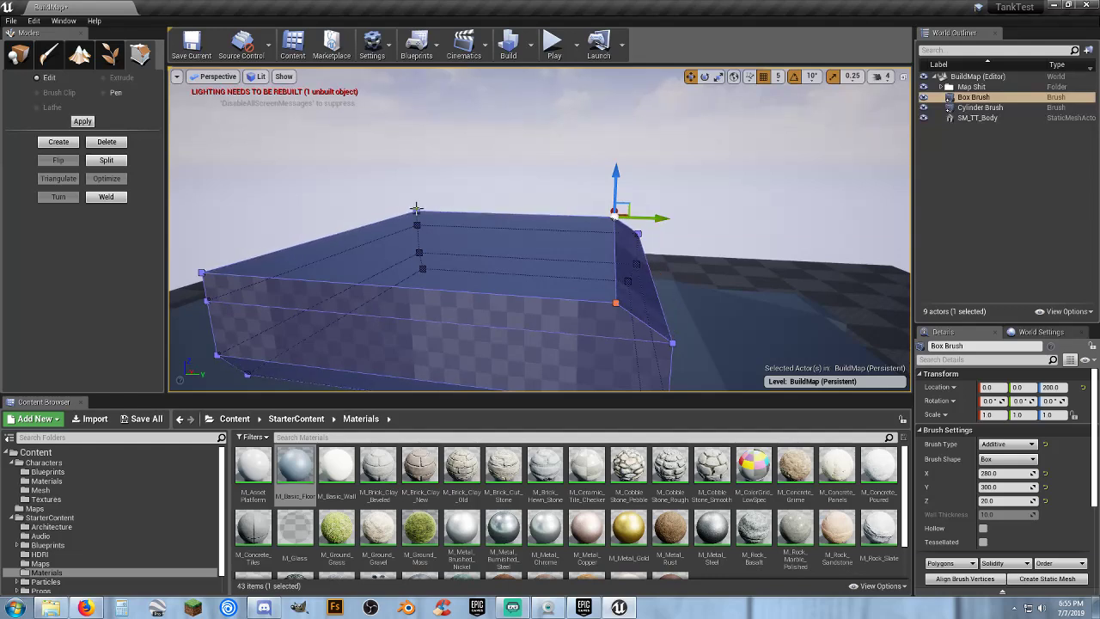
{"action": "left_click_drag", "start_coordinate": [660, 218], "coordinate": [634, 220]}
- Select the two topmost vertices on the box brush's negative-Y side and move them inward along Y to match the opposite slope
{"action": "right_click_drag", "start_coordinate": [651, 249], "coordinate": [614, 223]}
{"action": "left_click", "coordinate": [562, 211]}
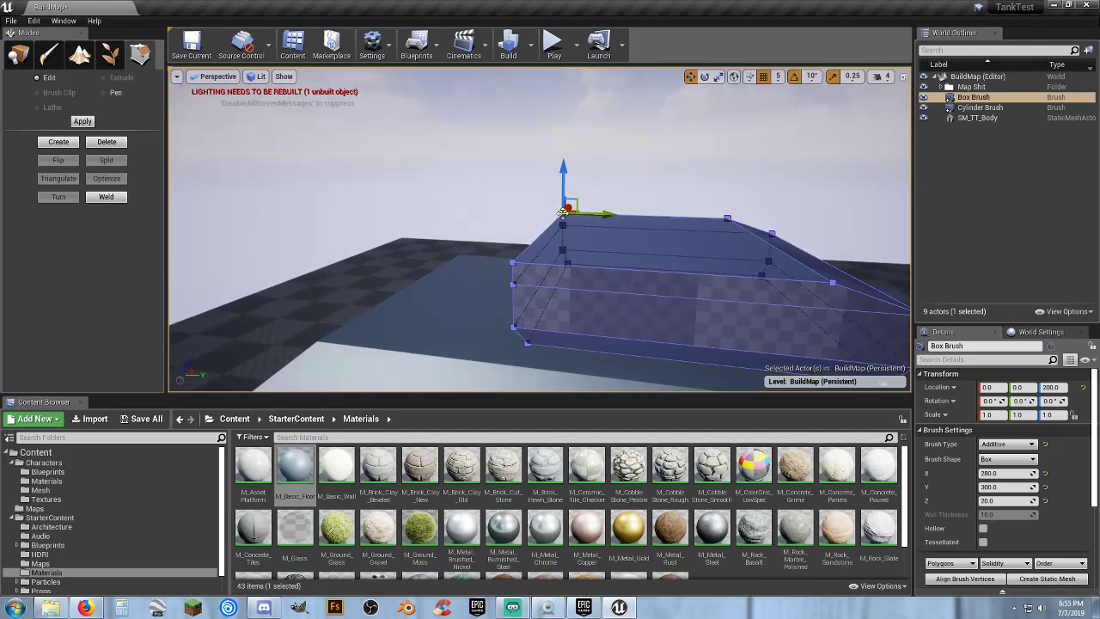
{"action": "left_click", "coordinate": [513, 260], "text": "ctrl"}
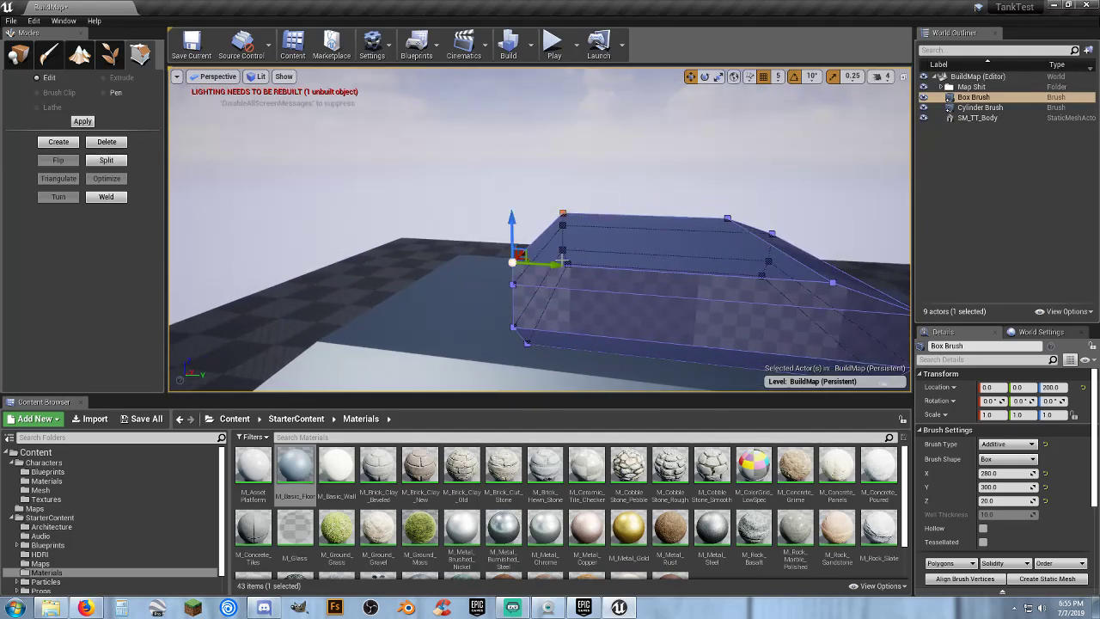
{"action": "left_click_drag", "start_coordinate": [555, 265], "coordinate": [618, 265]}
- Select the two topmost vertices on the box brush's negative-X side and move them inward along X
{"action": "key", "text": "s"}
{"action": "right_click_drag", "start_coordinate": [650, 294], "coordinate": [733, 258]}
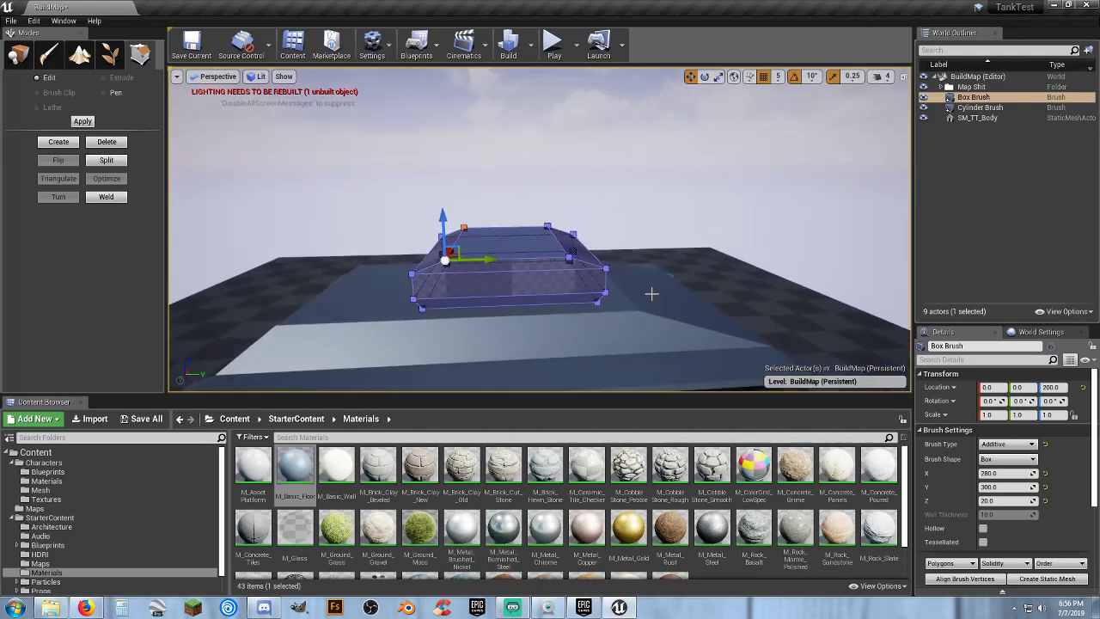
{"action": "left_click", "coordinate": [569, 258]}
{"action": "key", "text": "d"}
{"action": "mouse_move", "coordinate": [570, 257]}
{"action": "right_mouse_down"}
{"action": "mouse_move", "coordinate": [475, 270]}
{"action": "mouse_move", "coordinate": [476, 242]}
{"action": "right_mouse_up"}
{"action": "key", "text": "w"}
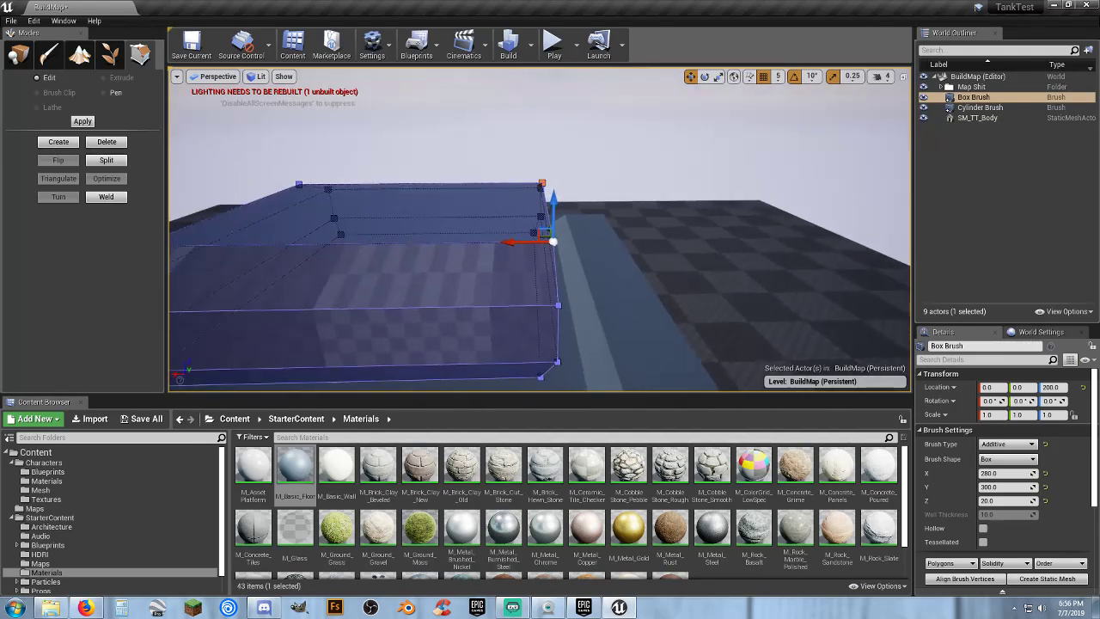
{"action": "left_click_drag", "start_coordinate": [507, 242], "coordinate": [449, 244]}
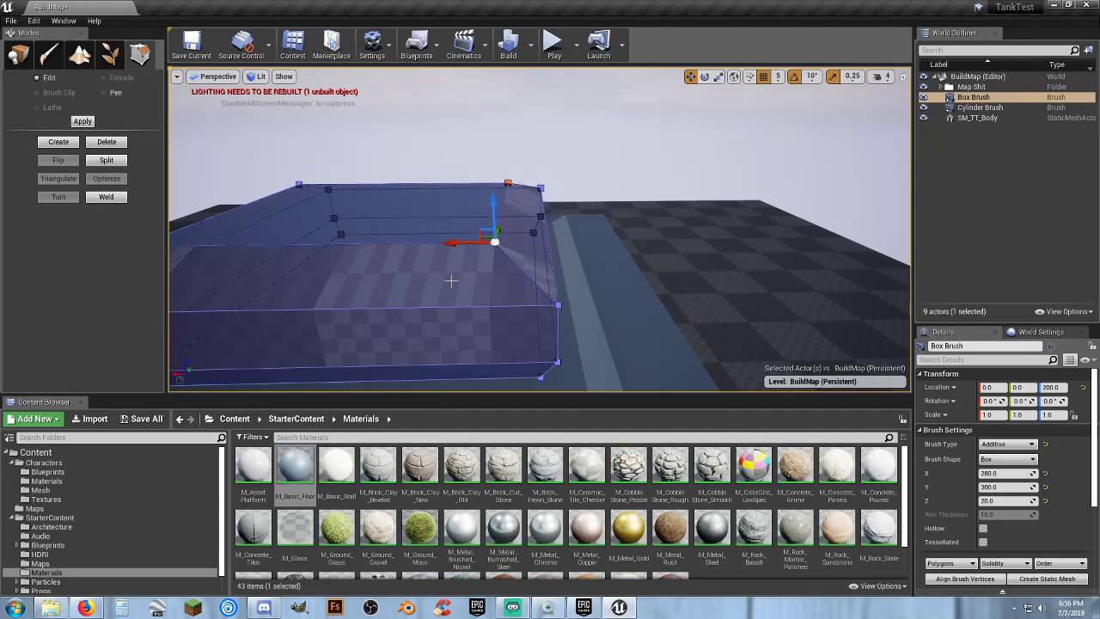
- Select the two topmost vertices on the box brush's positive-X side and move them inward along X to slope that side
{"action": "mouse_move", "coordinate": [452, 280]}
{"action": "right_mouse_down"}
{"action": "mouse_move", "coordinate": [490, 267]}
{"action": "mouse_move", "coordinate": [491, 245]}
{"action": "right_mouse_up"}
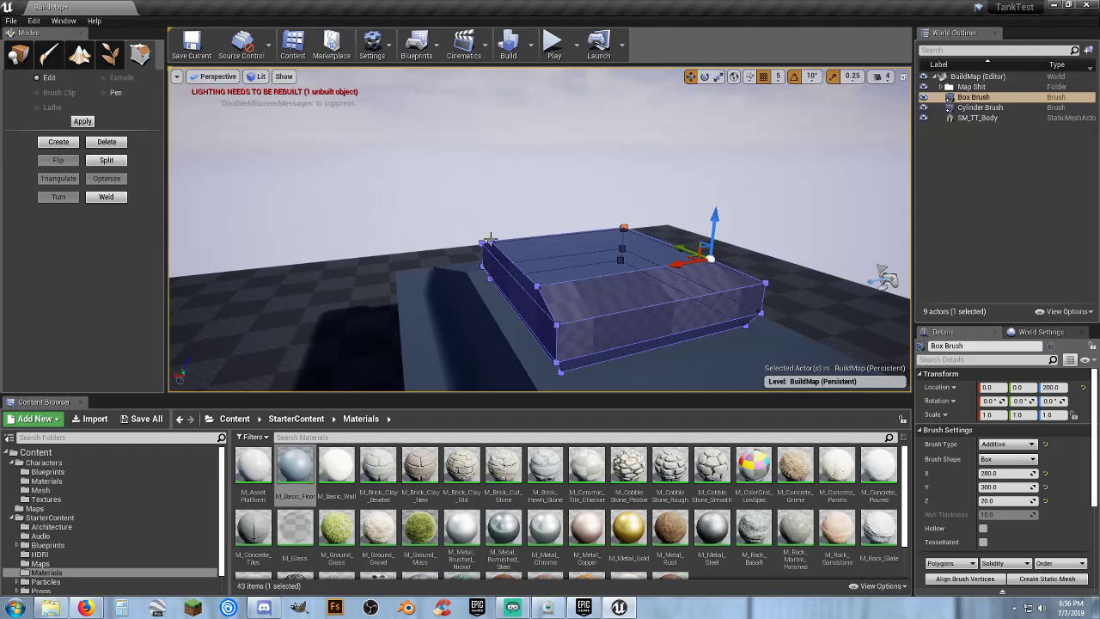
{"action": "left_click", "coordinate": [486, 240]}
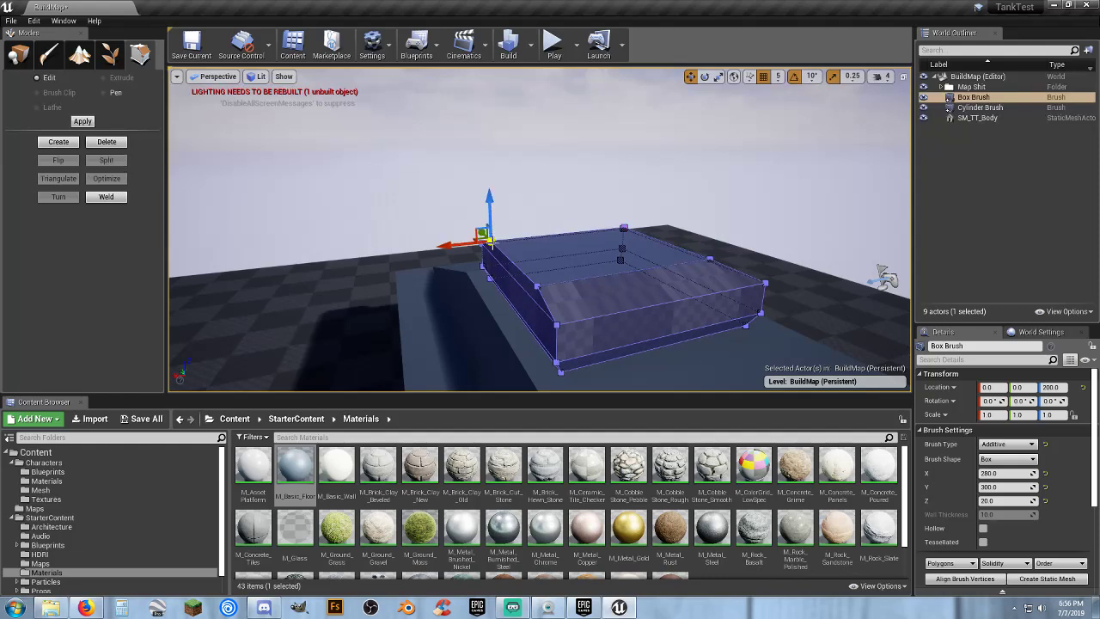
{"action": "left_click", "coordinate": [537, 287], "text": "ctrl"}
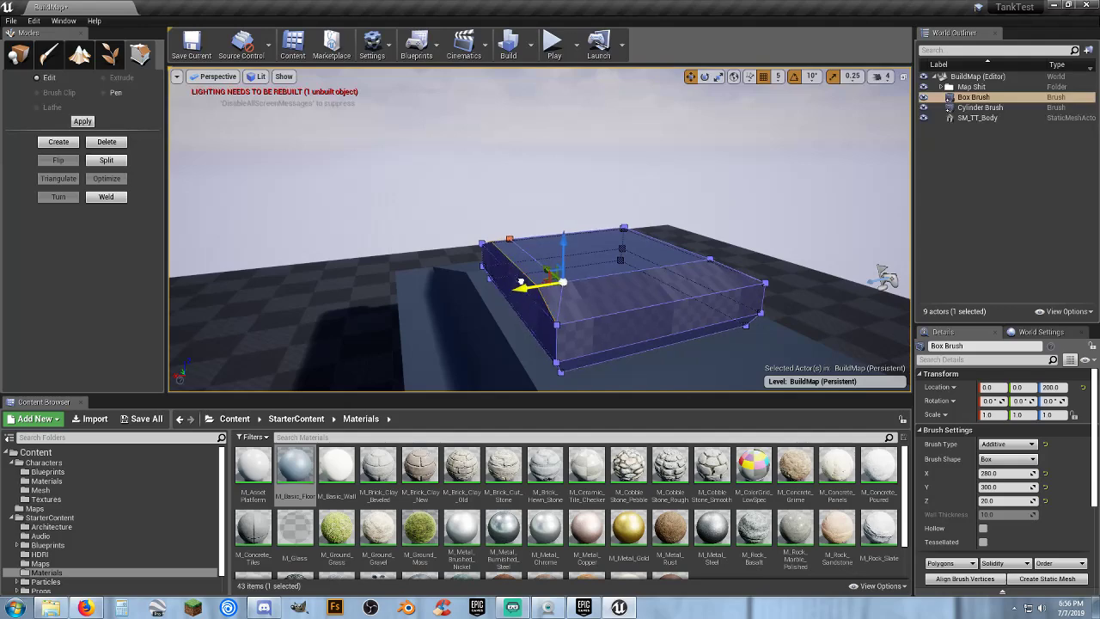
- Select the vertical middle face on the box brush's negative-Y side and extrude it outward with a length of 16
{"action": "mouse_move", "coordinate": [625, 313]}
{"action": "right_mouse_down"}
{"action": "mouse_move", "coordinate": [653, 311]}
{"action": "mouse_move", "coordinate": [615, 297]}
{"action": "mouse_move", "coordinate": [601, 306]}
{"action": "right_mouse_up"}
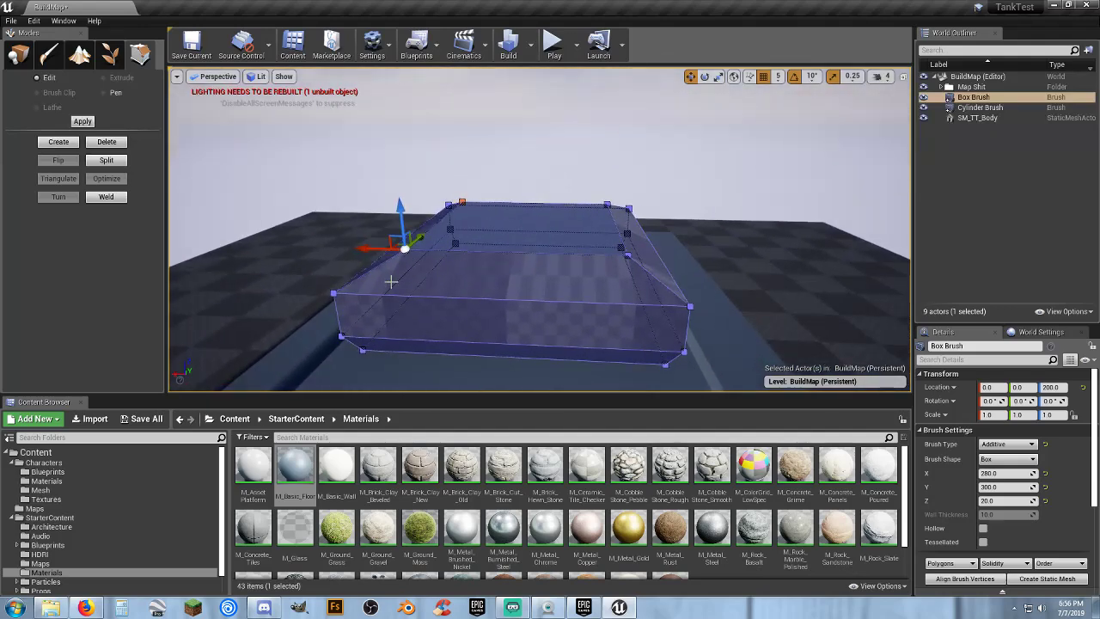
{"action": "mouse_move", "coordinate": [700, 324]}
{"action": "right_mouse_down"}
{"action": "mouse_move", "coordinate": [756, 324]}
{"action": "mouse_move", "coordinate": [516, 327]}
{"action": "mouse_move", "coordinate": [567, 336]}
{"action": "mouse_move", "coordinate": [618, 318]}
{"action": "mouse_move", "coordinate": [529, 322]}
{"action": "mouse_move", "coordinate": [602, 326]}
{"action": "mouse_move", "coordinate": [584, 318]}
{"action": "mouse_move", "coordinate": [645, 311]}
{"action": "right_mouse_up"}
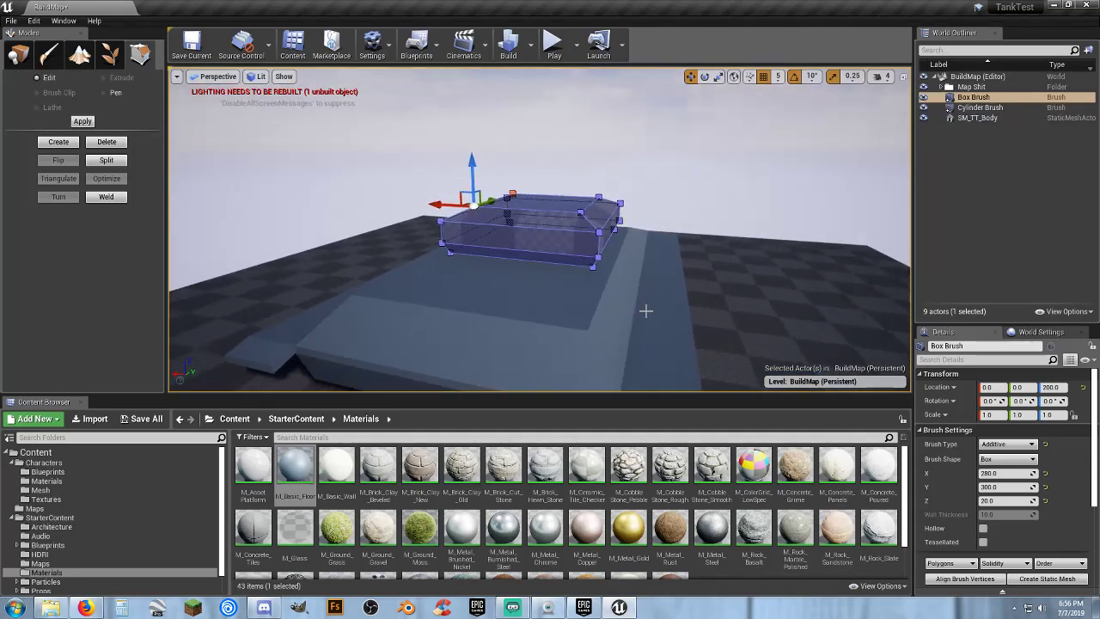
{"action": "left_click", "coordinate": [526, 243]}
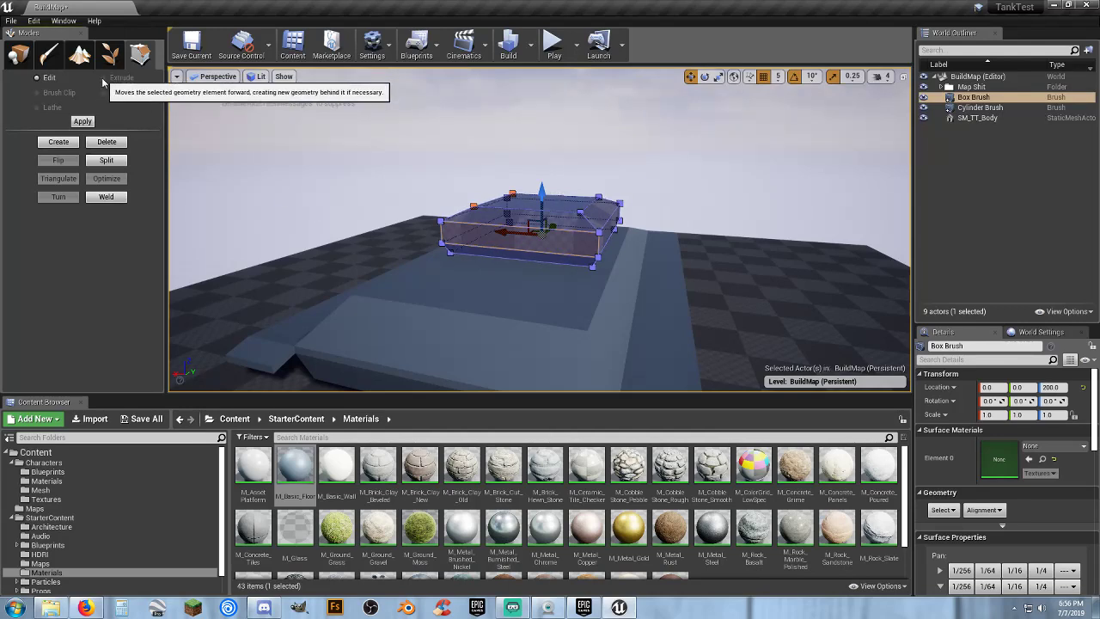
{"action": "left_click", "coordinate": [498, 242]}
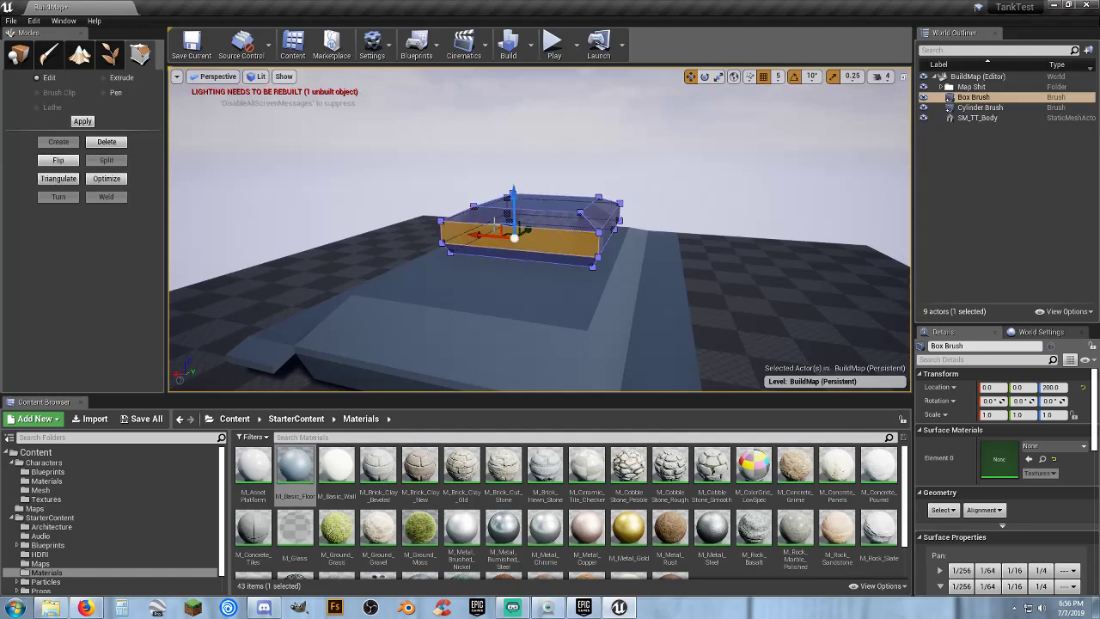
{"action": "left_click", "coordinate": [104, 78]}
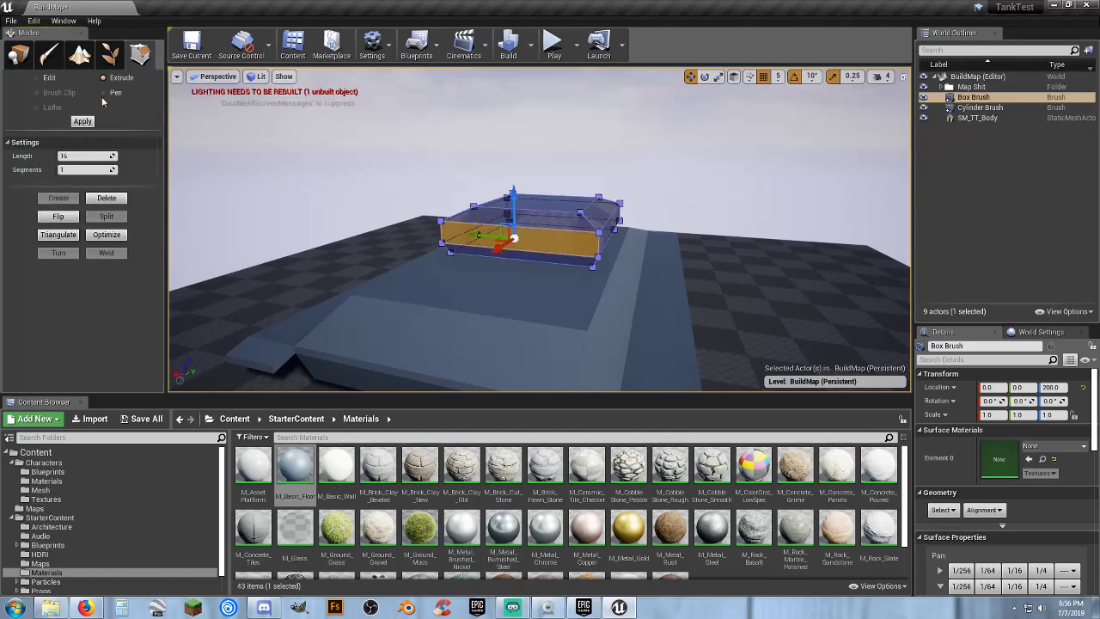
{"action": "mouse_move", "coordinate": [540, 229]}
{"action": "right_mouse_down"}
{"action": "mouse_move", "coordinate": [481, 219]}
{"action": "mouse_move", "coordinate": [455, 241]}
{"action": "mouse_move", "coordinate": [404, 228]}
{"action": "right_mouse_up"}
{"action": "left_click_drag", "start_coordinate": [589, 233], "coordinate": [555, 232]}
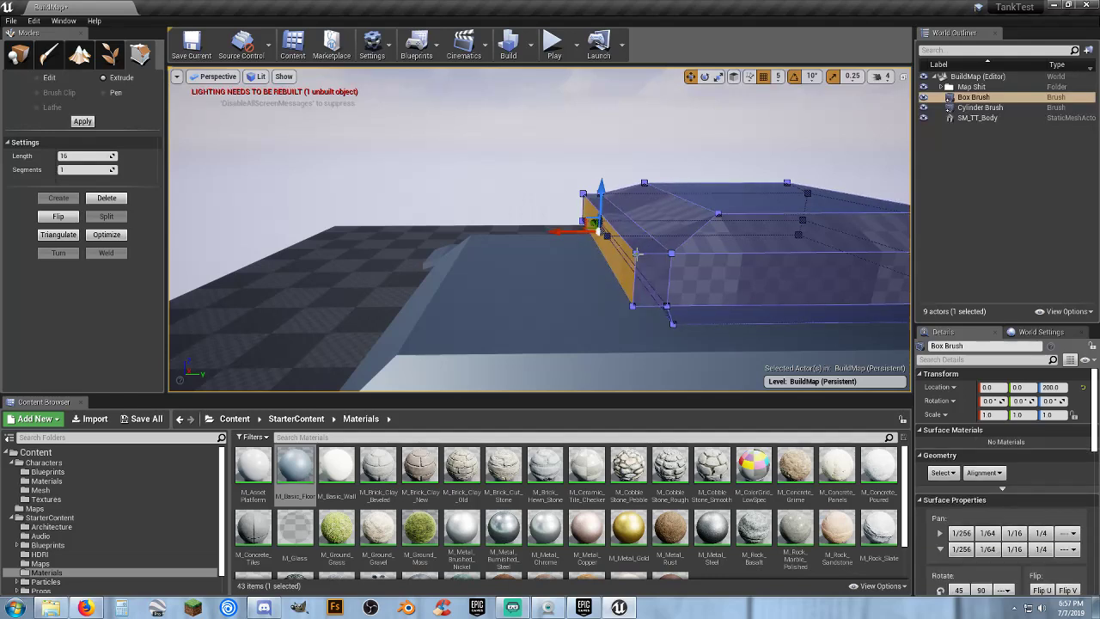
- Select the upper and lower vertices at the negative-X end of the box brush's extruded face and move them inward along X
{"action": "left_click", "coordinate": [636, 253]}
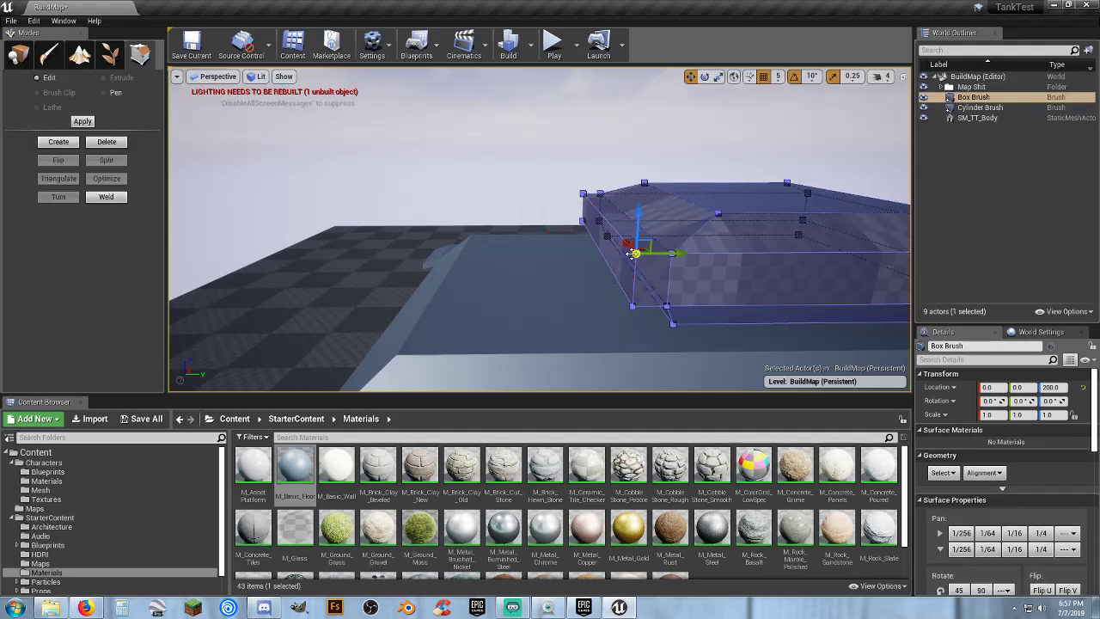
{"action": "left_click", "coordinate": [632, 305], "text": "ctrl"}
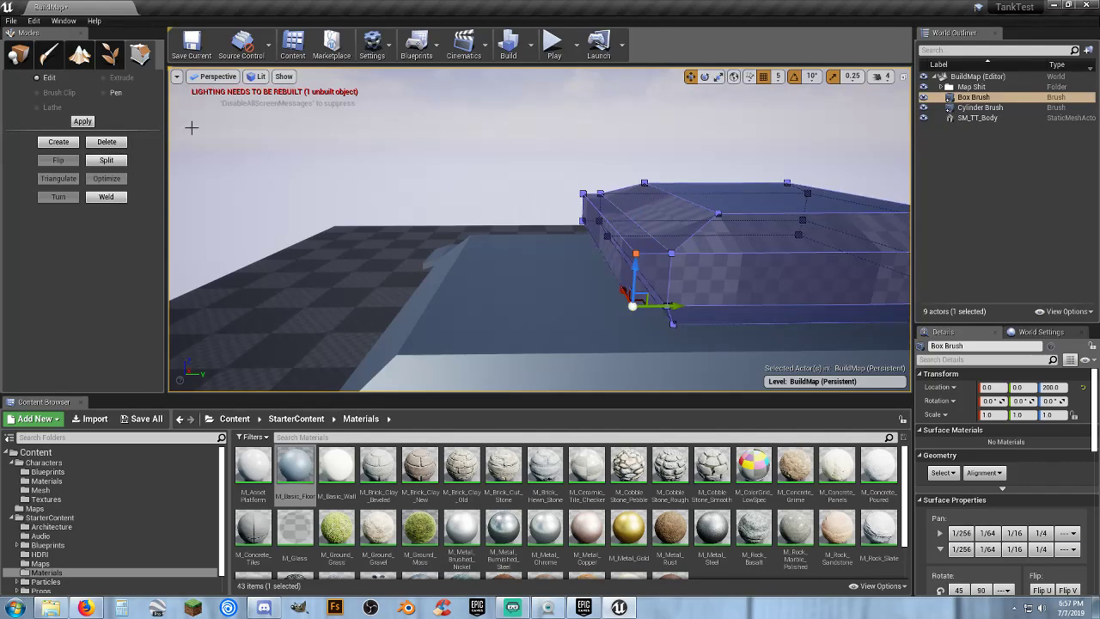
{"action": "key", "text": "a"}
{"action": "mouse_move", "coordinate": [192, 127]}
{"action": "right_mouse_down"}
{"action": "mouse_move", "coordinate": [361, 128]}
{"action": "mouse_move", "coordinate": [567, 150]}
{"action": "mouse_move", "coordinate": [538, 133]}
{"action": "right_mouse_up"}
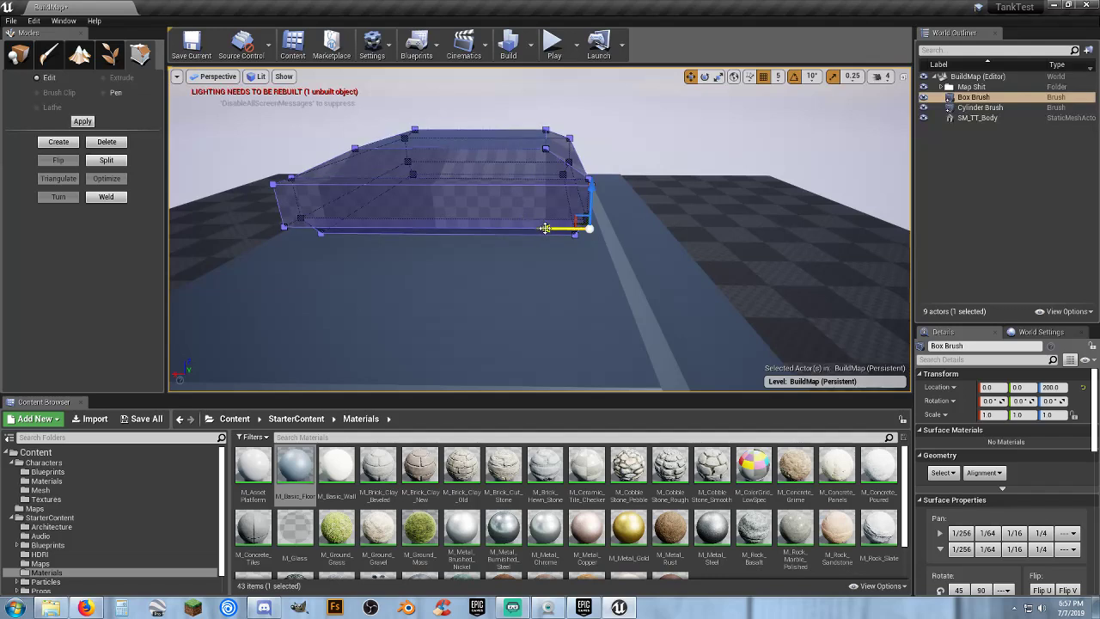
{"action": "left_click_drag", "start_coordinate": [545, 228], "coordinate": [501, 228]}
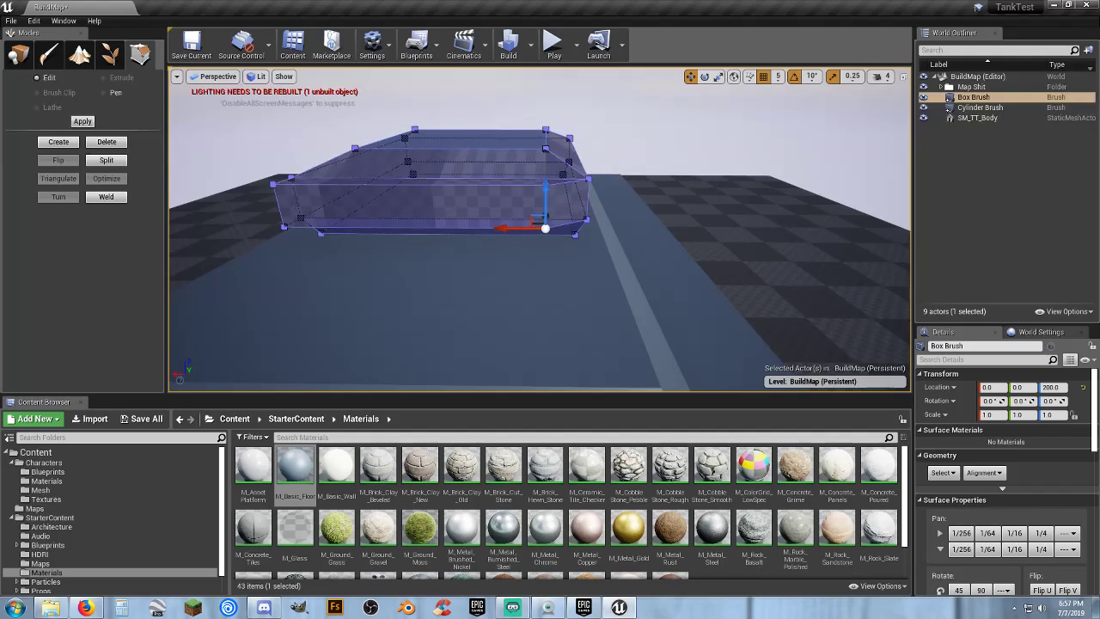
- Select the two vertices at the opposite end of the extruded face and move them inward along X to match
{"action": "left_click", "coordinate": [276, 187]}
{"action": "left_click", "coordinate": [271, 183]}
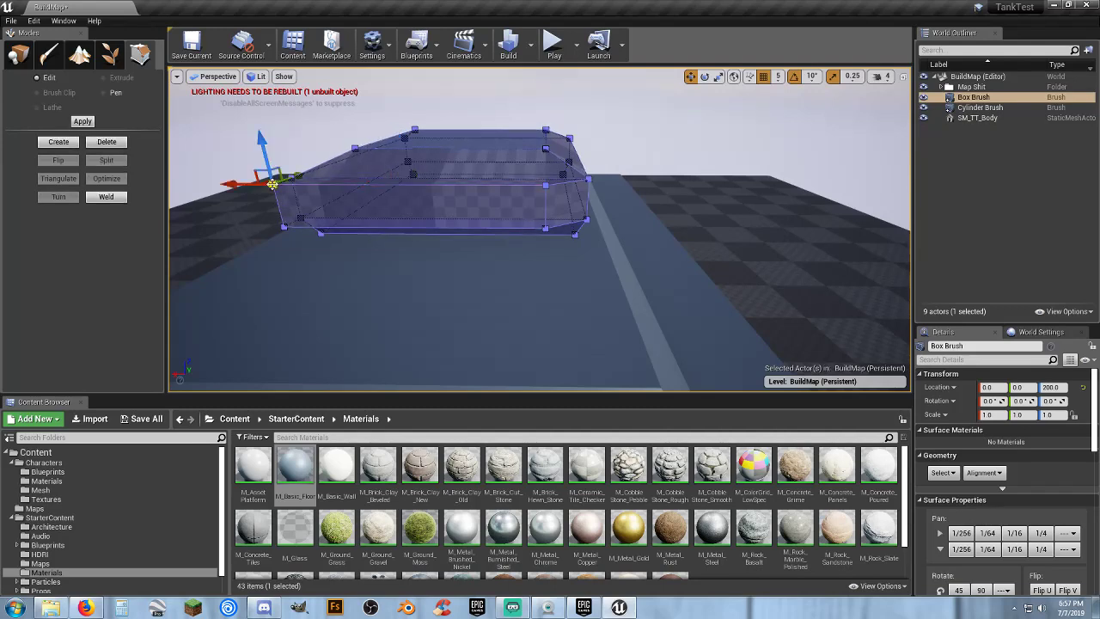
{"action": "left_click", "coordinate": [283, 228], "text": "ctrl"}
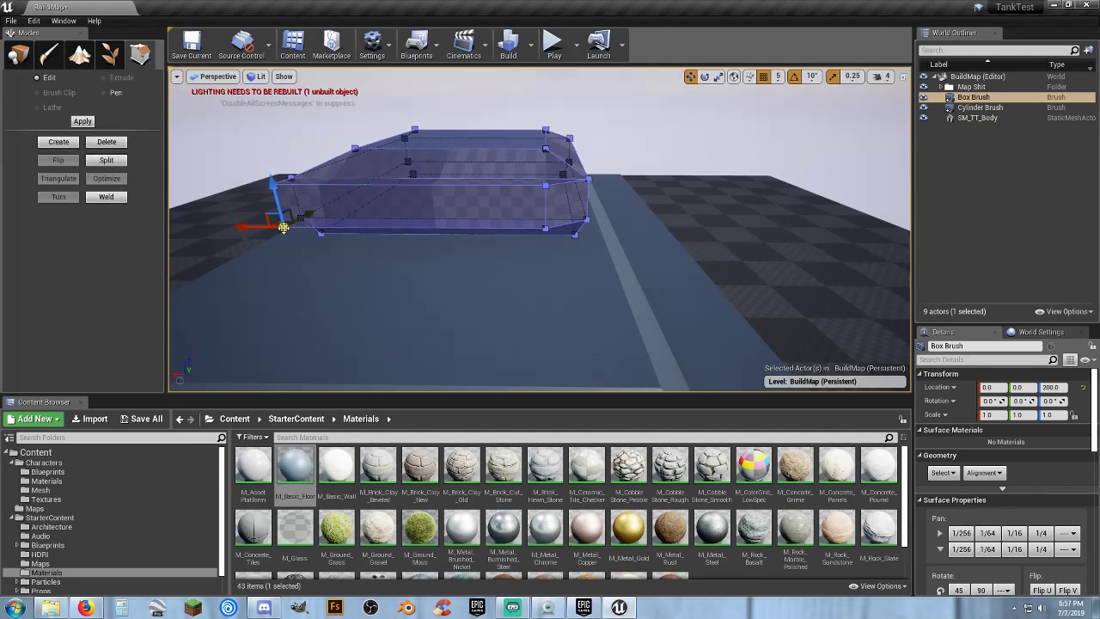
{"action": "left_click_drag", "start_coordinate": [254, 227], "coordinate": [299, 226]}
- Select the two upper vertices of the extruded face and lower them along Z
{"action": "mouse_move", "coordinate": [427, 265]}
{"action": "right_mouse_down"}
{"action": "mouse_move", "coordinate": [378, 262]}
{"action": "mouse_move", "coordinate": [331, 228]}
{"action": "mouse_move", "coordinate": [387, 267]}
{"action": "mouse_move", "coordinate": [370, 198]}
{"action": "mouse_move", "coordinate": [430, 223]}
{"action": "mouse_move", "coordinate": [369, 215]}
{"action": "right_mouse_up"}
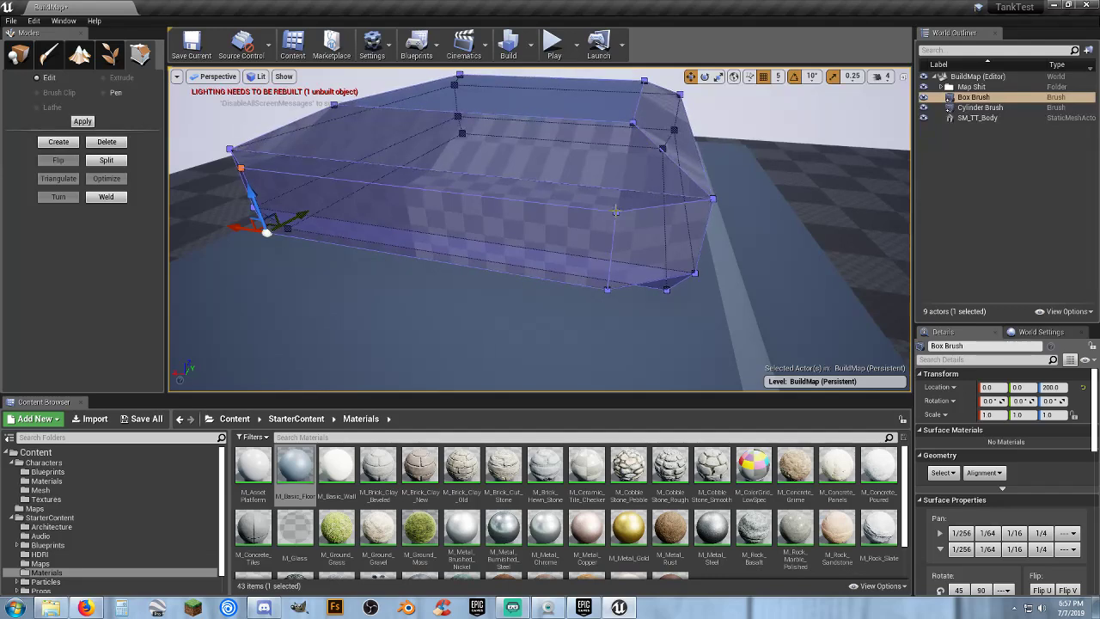
{"action": "left_click", "coordinate": [615, 211]}
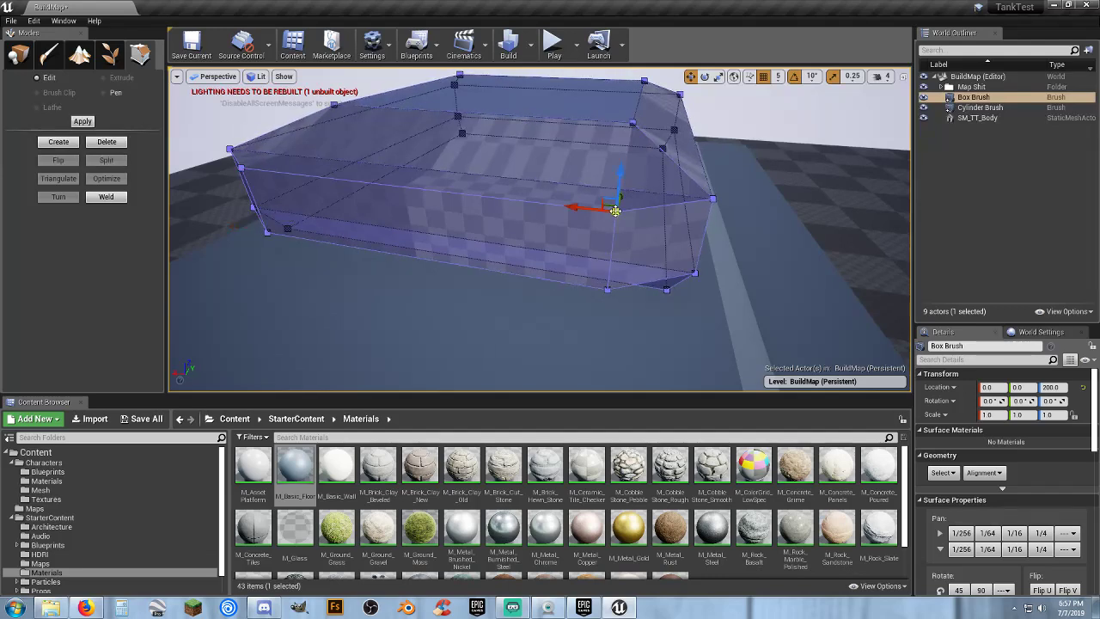
{"action": "left_click", "coordinate": [241, 168], "text": "ctrl"}
{"action": "right_click_drag", "start_coordinate": [344, 222], "coordinate": [197, 217]}
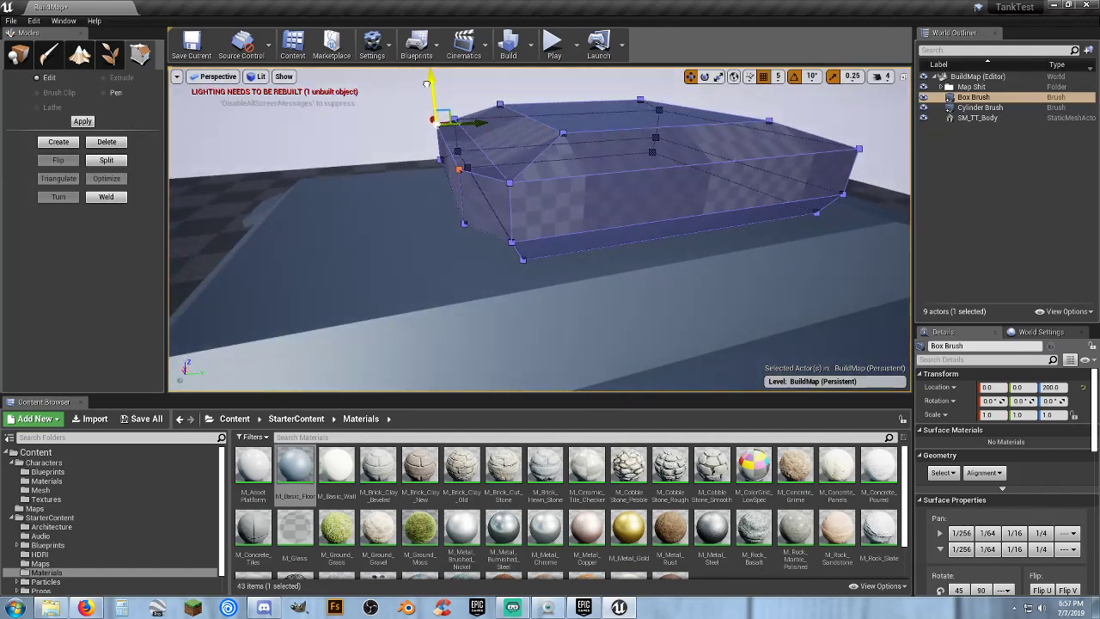
{"action": "left_click_drag", "start_coordinate": [428, 89], "coordinate": [425, 100]}
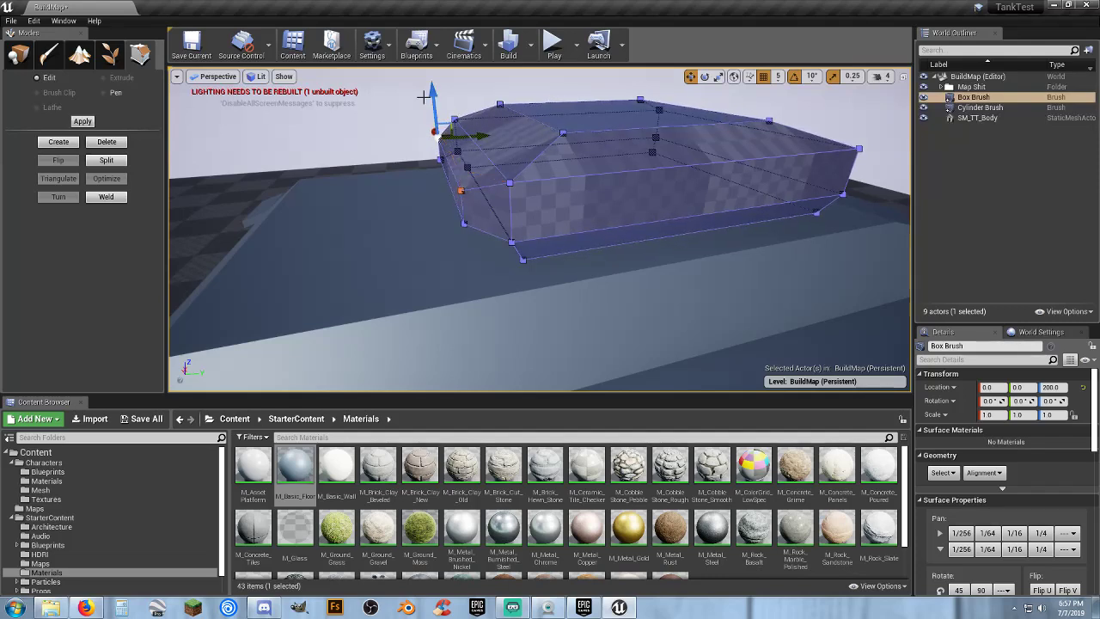
- Select the lower corners at both ends of the extruded face and raise them slightly along Z
{"action": "left_click", "coordinate": [463, 223]}
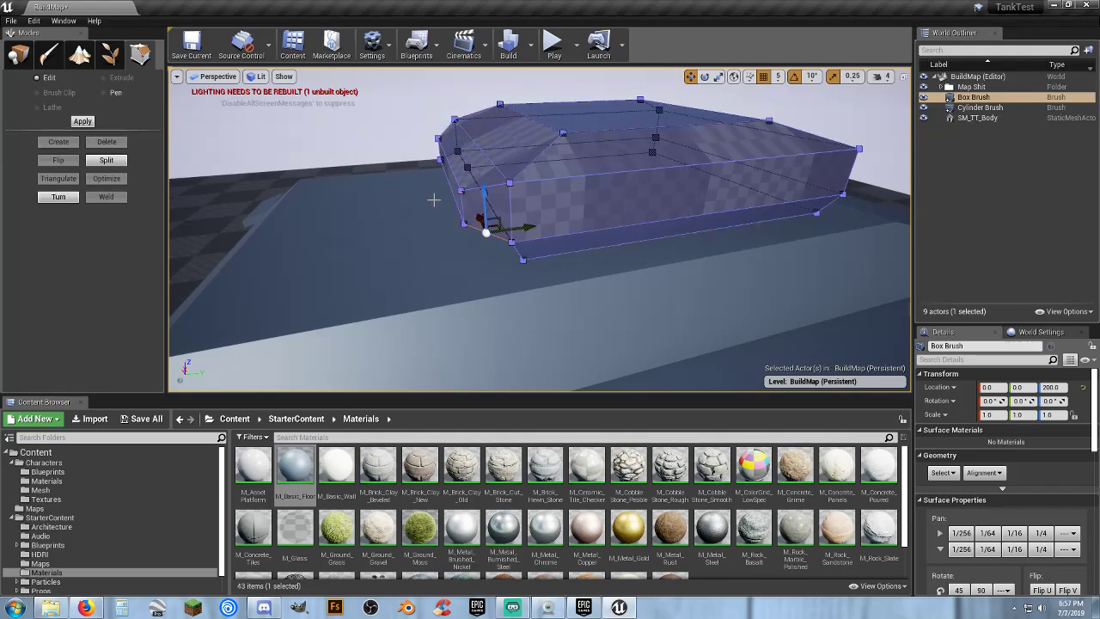
{"action": "right_click_drag", "start_coordinate": [432, 198], "coordinate": [402, 212]}
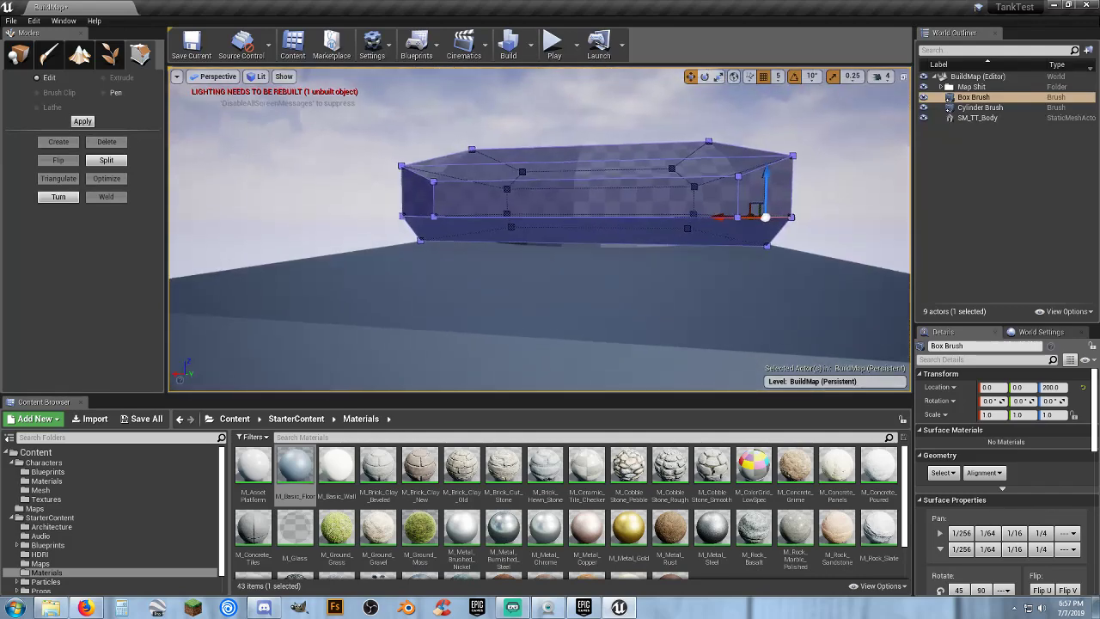
{"action": "left_click", "coordinate": [436, 221]}
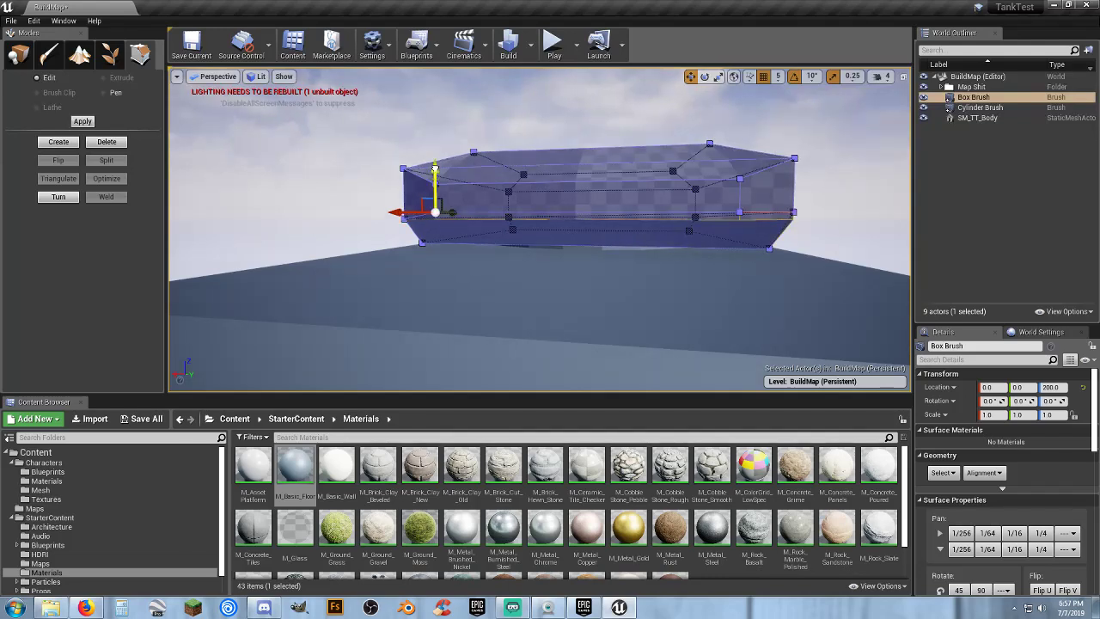
{"action": "left_click_drag", "start_coordinate": [436, 167], "coordinate": [434, 153]}
- Examine the reshaped box brush on the tank body from several sides
{"action": "key", "text": "d"}
{"action": "mouse_move", "coordinate": [434, 153]}
{"action": "right_mouse_down"}
{"action": "mouse_move", "coordinate": [283, 152]}
{"action": "mouse_move", "coordinate": [456, 151]}
{"action": "mouse_move", "coordinate": [447, 155]}
{"action": "mouse_move", "coordinate": [550, 129]}
{"action": "mouse_move", "coordinate": [516, 155]}
{"action": "mouse_move", "coordinate": [599, 165]}
{"action": "mouse_move", "coordinate": [533, 180]}
{"action": "mouse_move", "coordinate": [383, 250]}
{"action": "mouse_move", "coordinate": [295, 162]}
{"action": "mouse_move", "coordinate": [248, 216]}
{"action": "right_mouse_up"}
{"action": "key", "text": "d"}
{"action": "key", "text": "a"}
{"action": "key", "text": "a"}
{"action": "key", "text": "d"}
{"action": "key", "text": "s"}
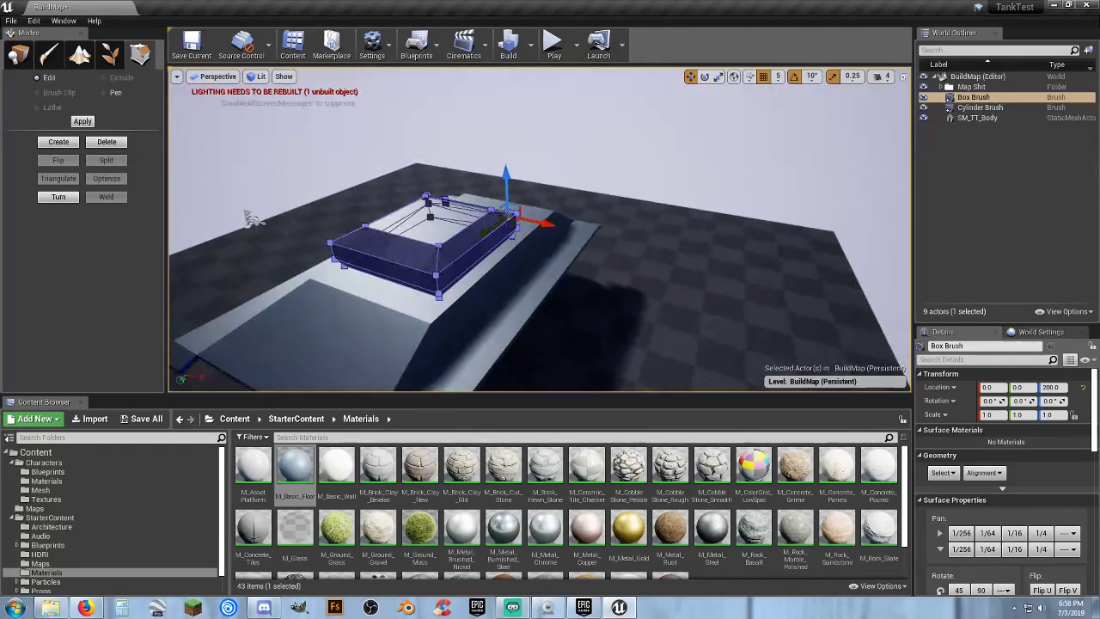
{"action": "key", "text": "d"}
{"action": "right_click_drag", "start_coordinate": [660, 210], "coordinate": [584, 210]}
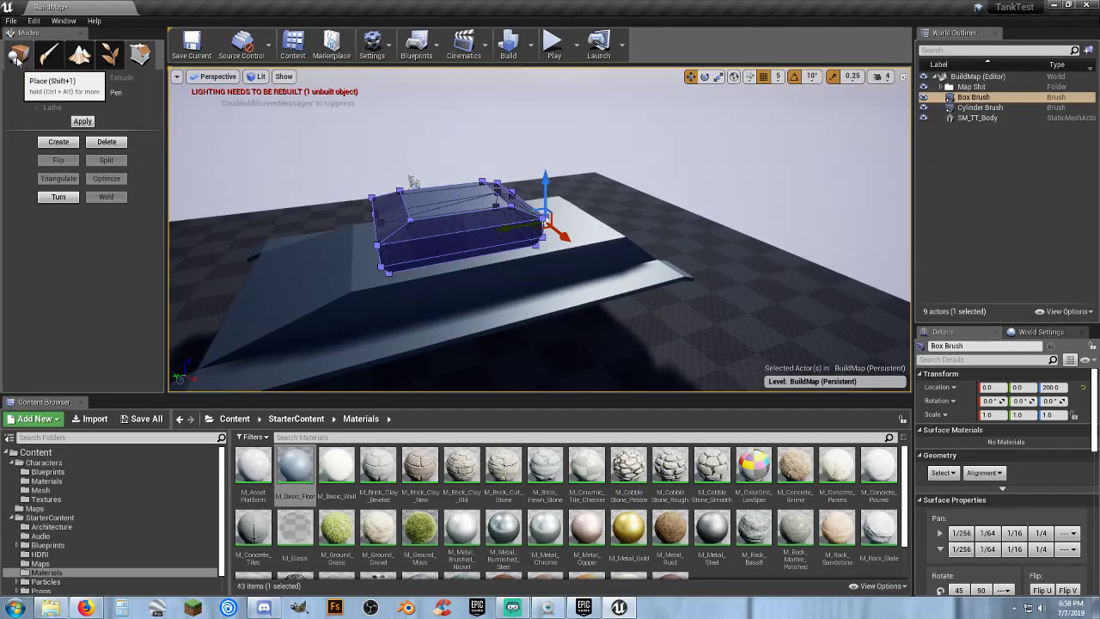
- Return to Place mode, select all of the box brush's surfaces and assign the M_Basic_Floor material to them
{"action": "left_click", "coordinate": [1077, 242]}
{"action": "right_click_drag", "start_coordinate": [558, 255], "coordinate": [714, 256]}
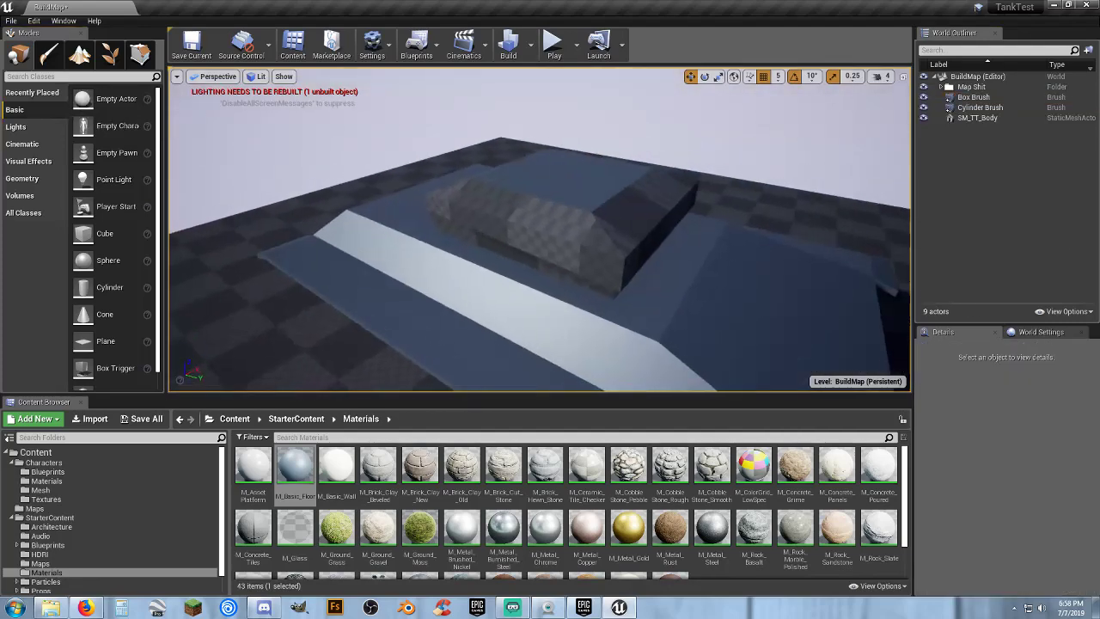
{"action": "right_click_drag", "start_coordinate": [522, 193], "coordinate": [584, 192]}
{"action": "left_click", "coordinate": [522, 193]}
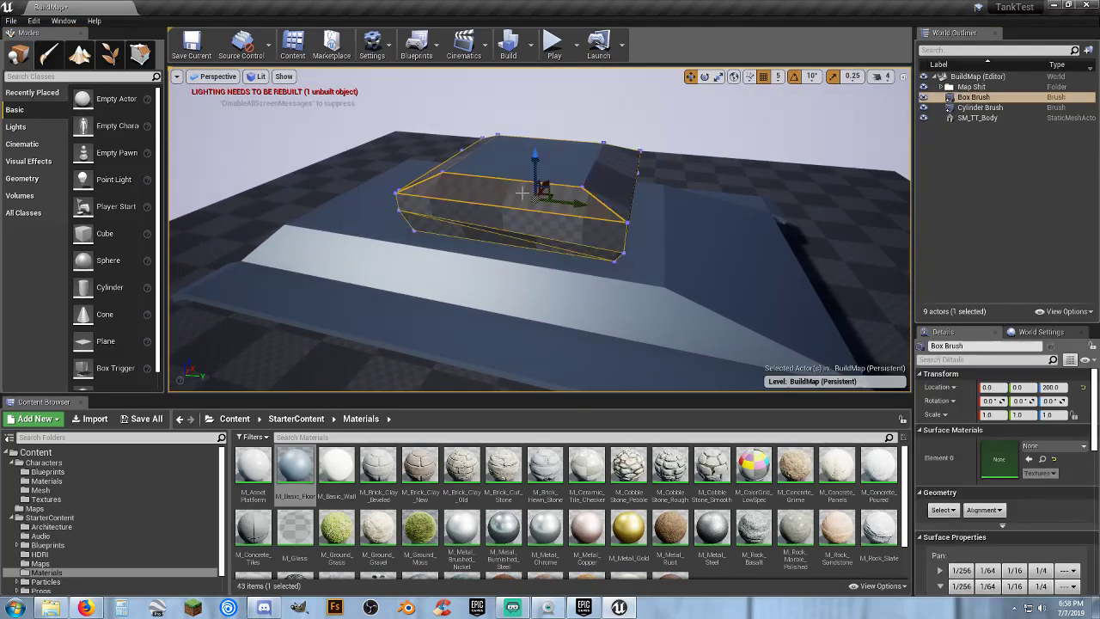
{"action": "left_click", "coordinate": [942, 511]}
{"action": "left_click", "coordinate": [971, 378]}
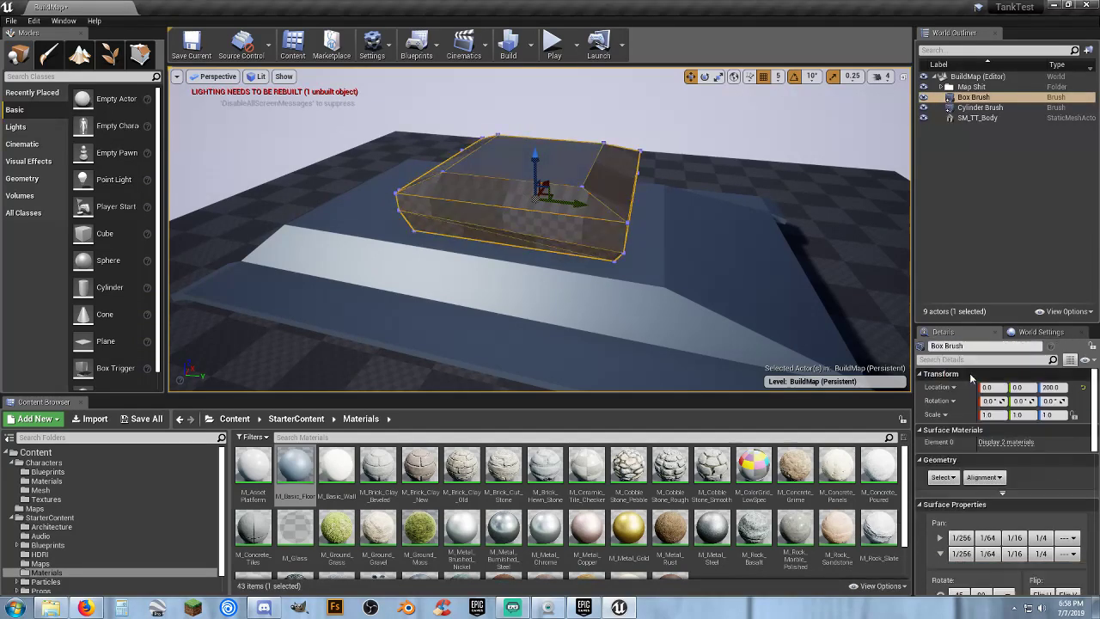
{"action": "left_click", "coordinate": [988, 441]}
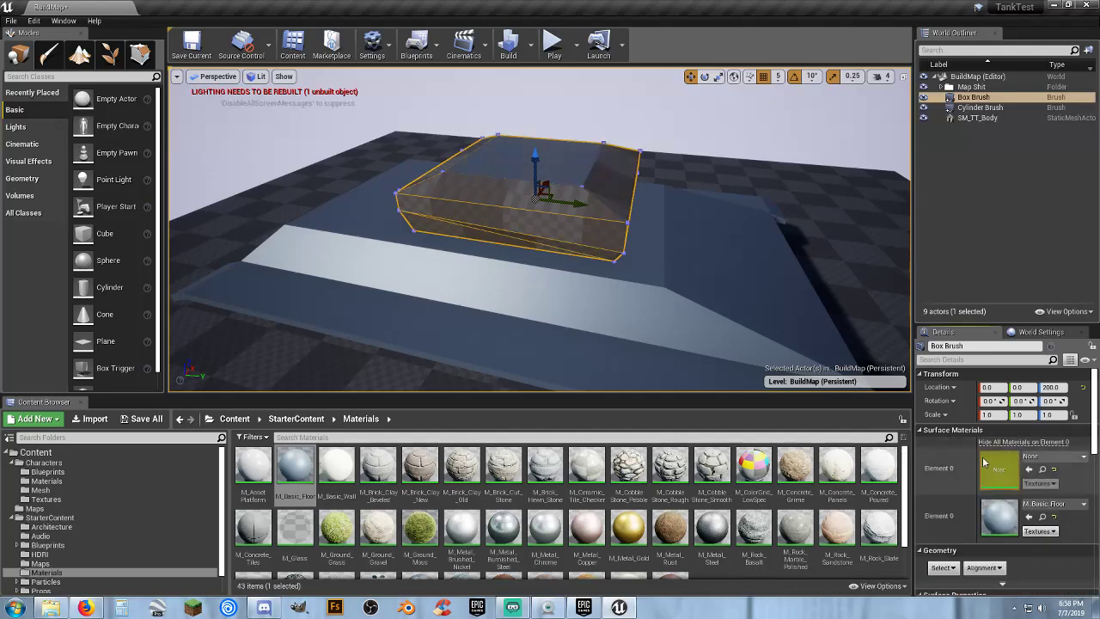
{"action": "left_click", "coordinate": [1029, 471]}
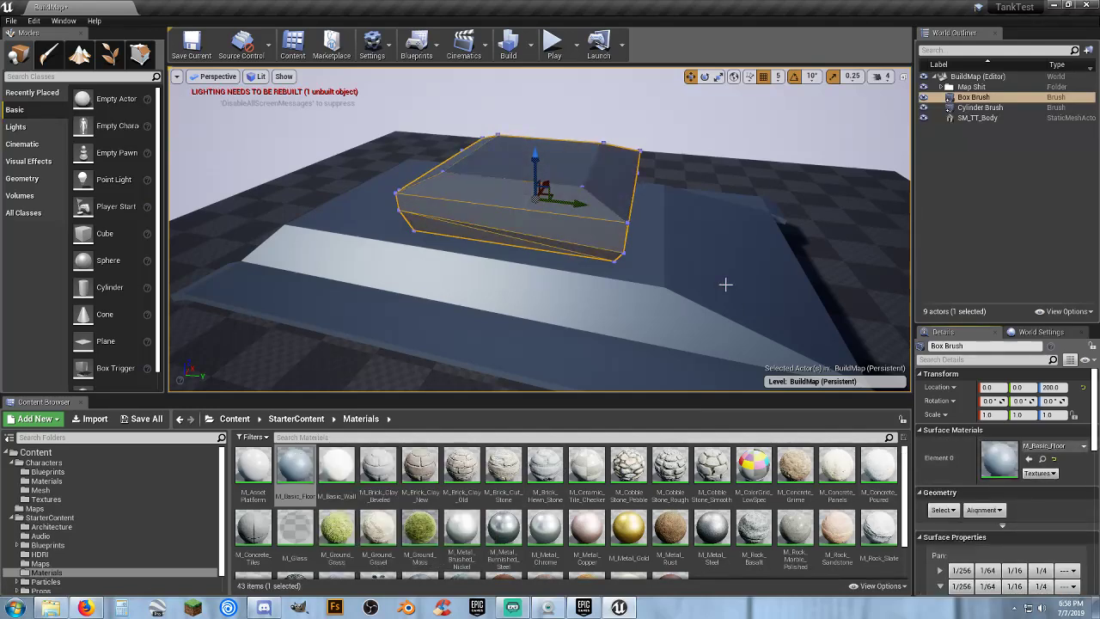
{"action": "left_click", "coordinate": [1006, 216]}
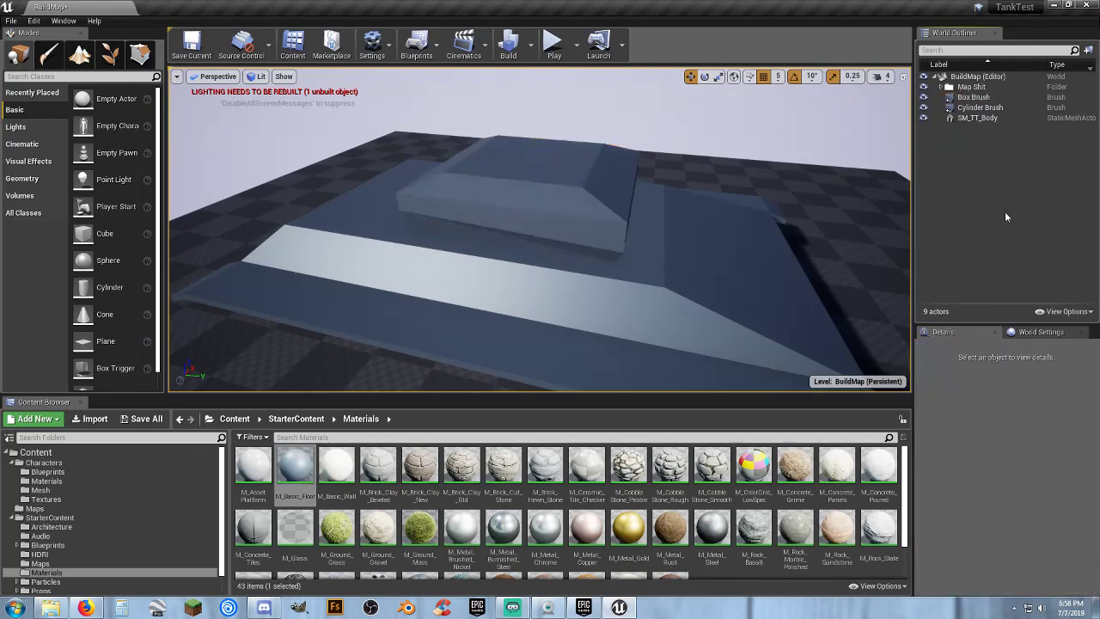
- Place a second additive box brush from the Geometry shapes on top of the turret and set its Y location to 0
{"action": "mouse_move", "coordinate": [587, 192]}
{"action": "right_mouse_down"}
{"action": "mouse_move", "coordinate": [619, 193]}
{"action": "mouse_move", "coordinate": [515, 193]}
{"action": "mouse_move", "coordinate": [593, 198]}
{"action": "mouse_move", "coordinate": [529, 194]}
{"action": "mouse_move", "coordinate": [550, 194]}
{"action": "mouse_move", "coordinate": [550, 206]}
{"action": "mouse_move", "coordinate": [584, 189]}
{"action": "right_mouse_up"}
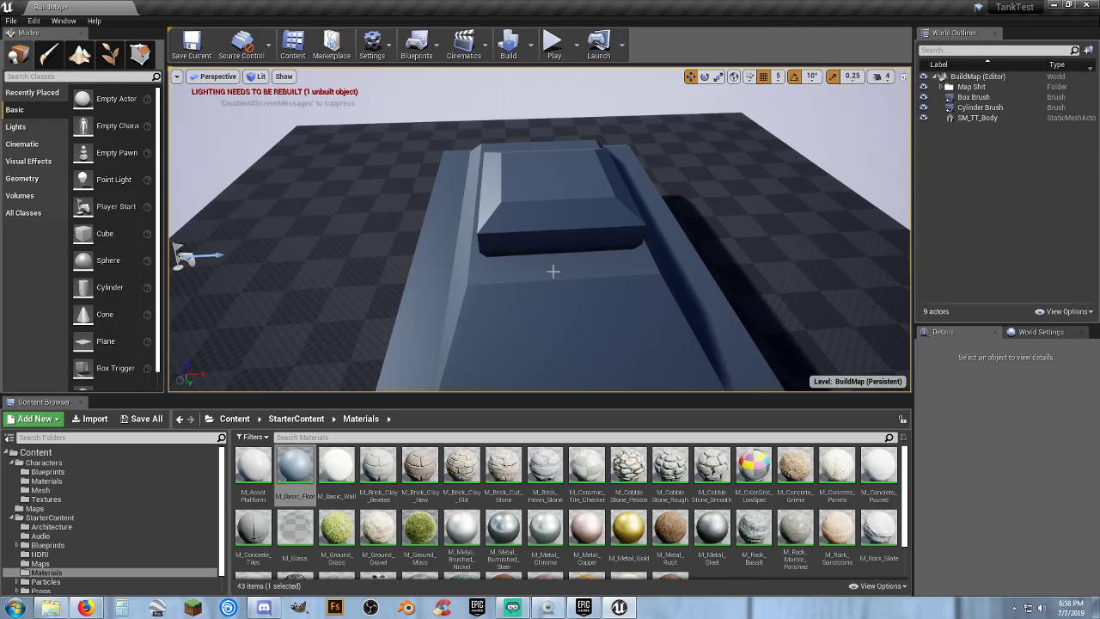
{"action": "right_click_drag", "start_coordinate": [554, 261], "coordinate": [666, 266]}
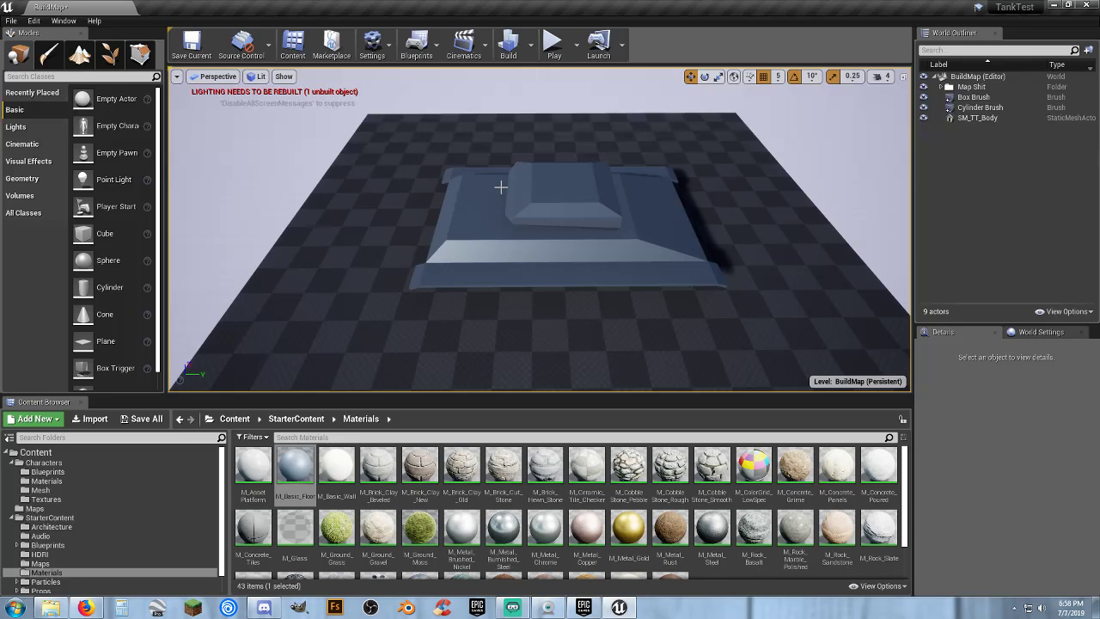
{"action": "right_click_drag", "start_coordinate": [535, 228], "coordinate": [386, 217]}
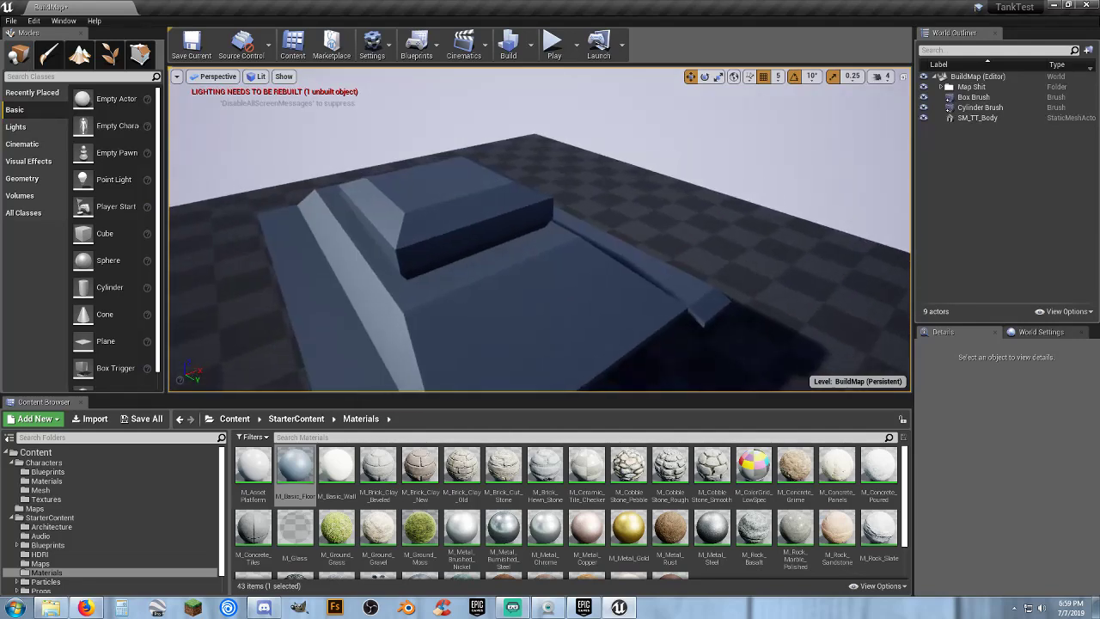
{"action": "left_click", "coordinate": [23, 178]}
{"action": "right_click_drag", "start_coordinate": [455, 197], "coordinate": [525, 215]}
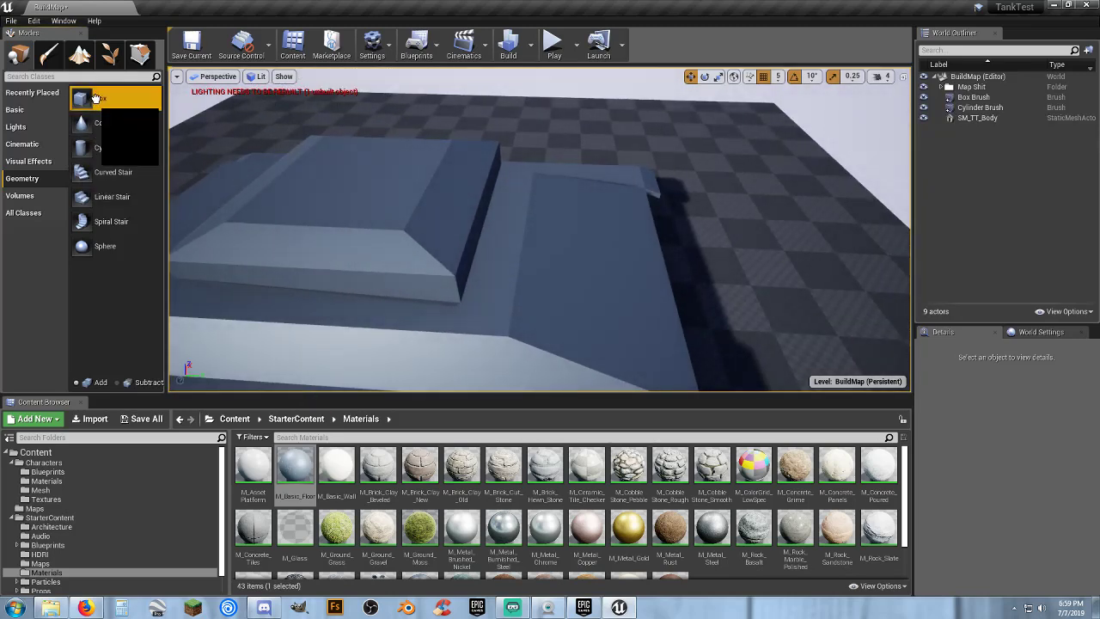
{"action": "mouse_move", "coordinate": [86, 98]}
{"action": "left_mouse_down"}
{"action": "mouse_move", "coordinate": [413, 181]}
{"action": "mouse_move", "coordinate": [397, 169]}
{"action": "mouse_move", "coordinate": [394, 178]}
{"action": "left_mouse_up"}
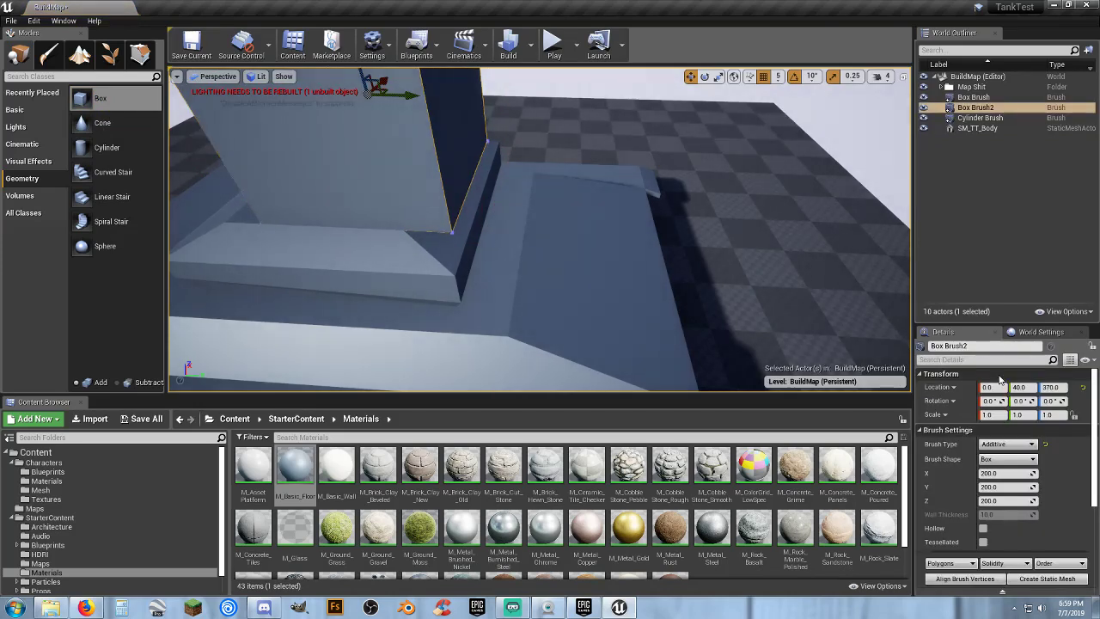
{"action": "left_click", "coordinate": [1032, 387]}
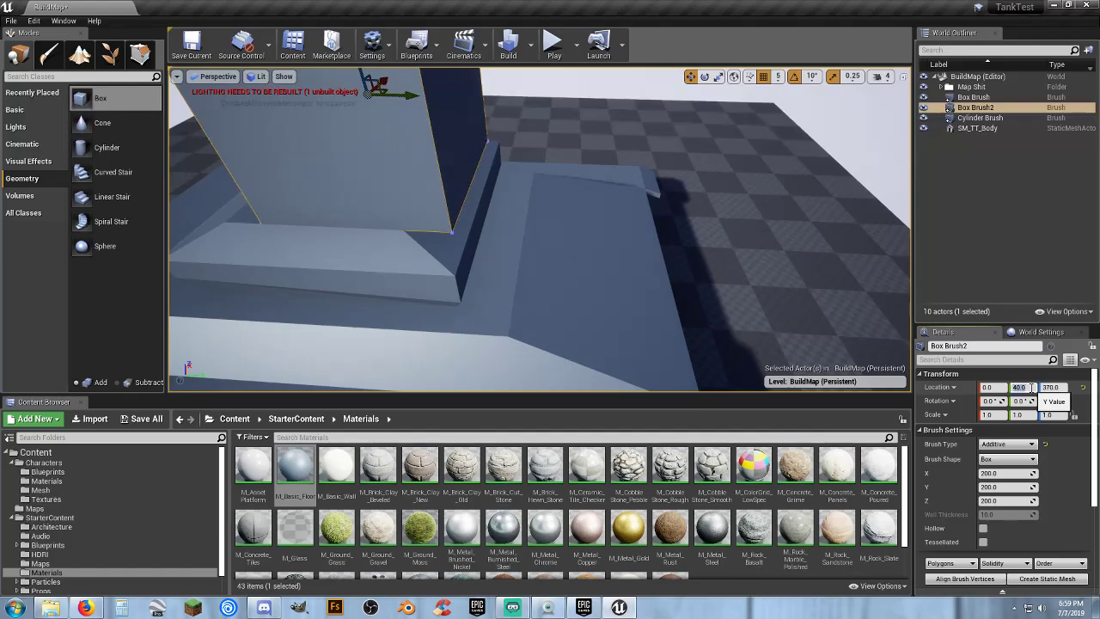
{"action": "key", "text": "Tab"}
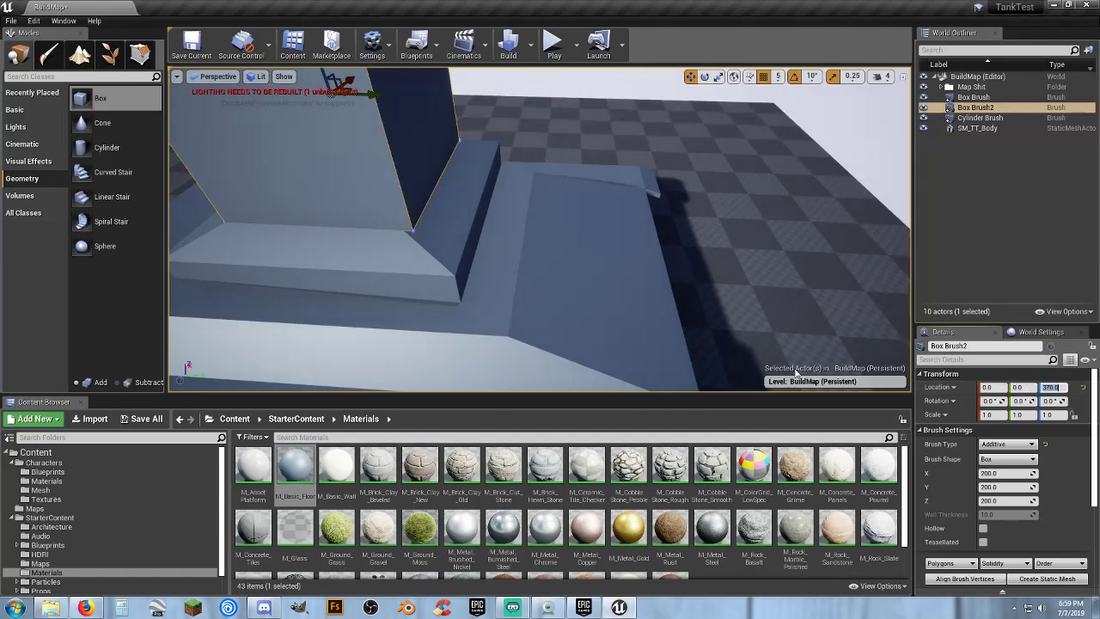
- Resize the new box brush to 50 in X, Y and Z
{"action": "key", "text": "s"}
{"action": "mouse_move", "coordinate": [581, 230]}
{"action": "right_mouse_down"}
{"action": "mouse_move", "coordinate": [515, 231]}
{"action": "mouse_move", "coordinate": [587, 228]}
{"action": "right_mouse_up"}
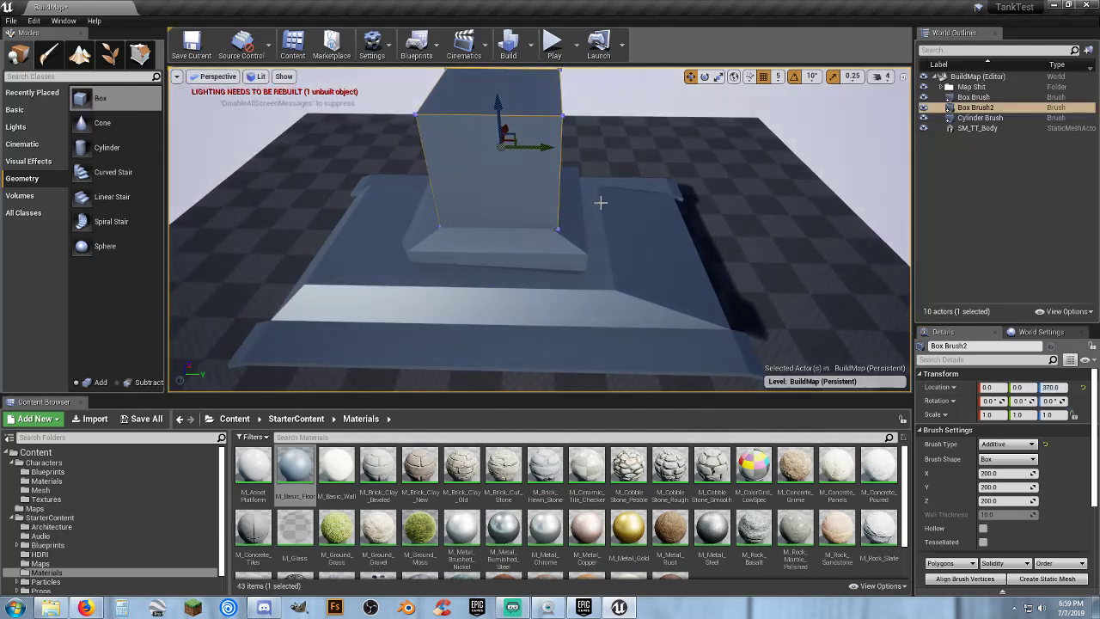
{"action": "left_click", "coordinate": [1007, 472]}
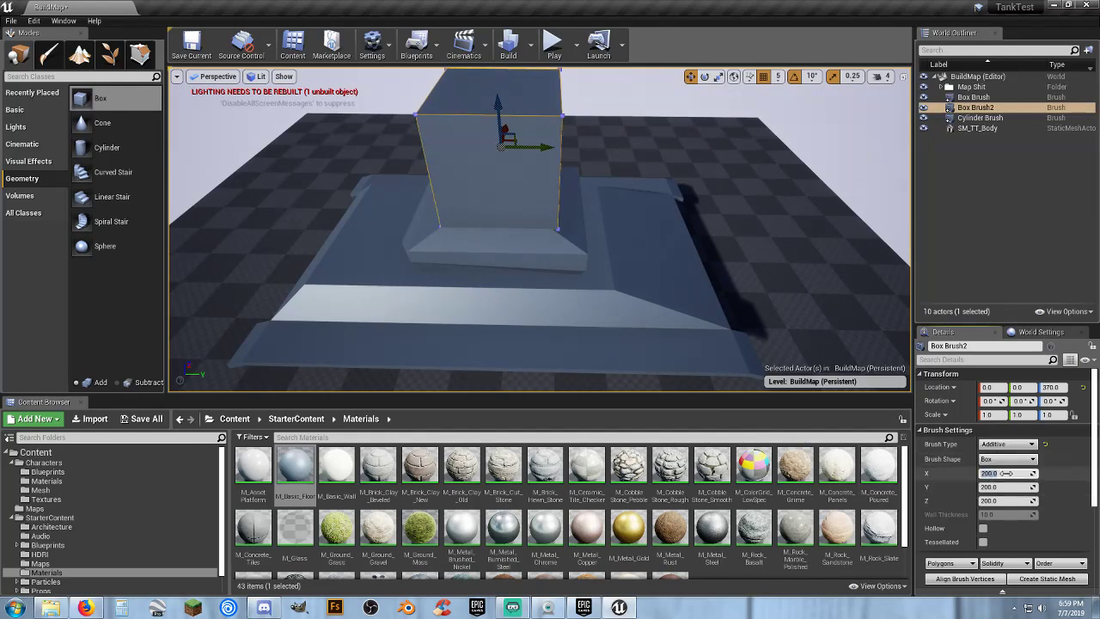
{"action": "type", "text": "50"}
{"action": "key", "text": "Tab"}
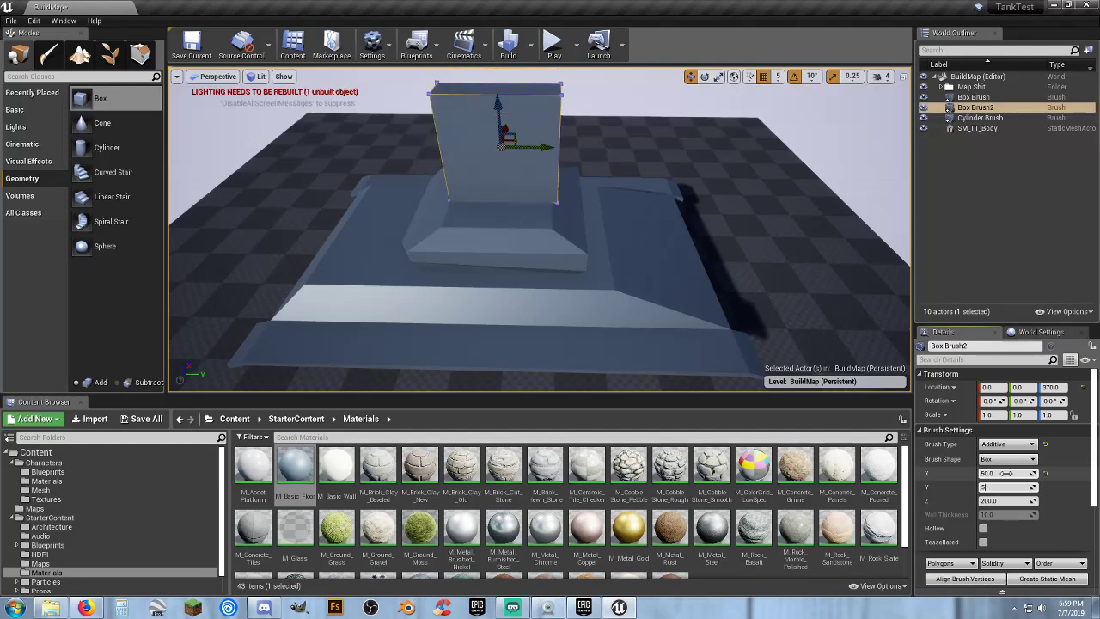
{"action": "type", "text": "50"}
{"action": "key", "text": "Tab"}
{"action": "type", "text": "50"}
{"action": "key", "text": "Tab"}
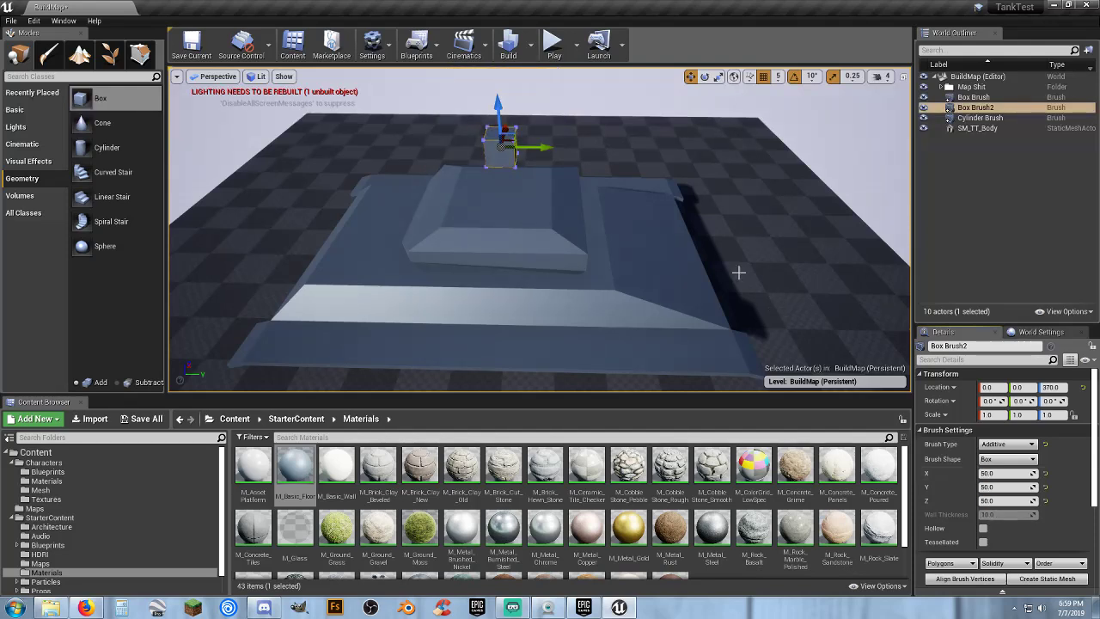
- Move the small box brush along Y to 140 and down along Z to 305, near the turret's sloped end
{"action": "left_click_drag", "start_coordinate": [539, 146], "coordinate": [624, 164]}
{"action": "right_click_drag", "start_coordinate": [625, 164], "coordinate": [617, 150]}
{"action": "mouse_move", "coordinate": [505, 107]}
{"action": "left_mouse_down"}
{"action": "mouse_move", "coordinate": [550, 163]}
{"action": "mouse_move", "coordinate": [805, 287]}
{"action": "left_mouse_up"}
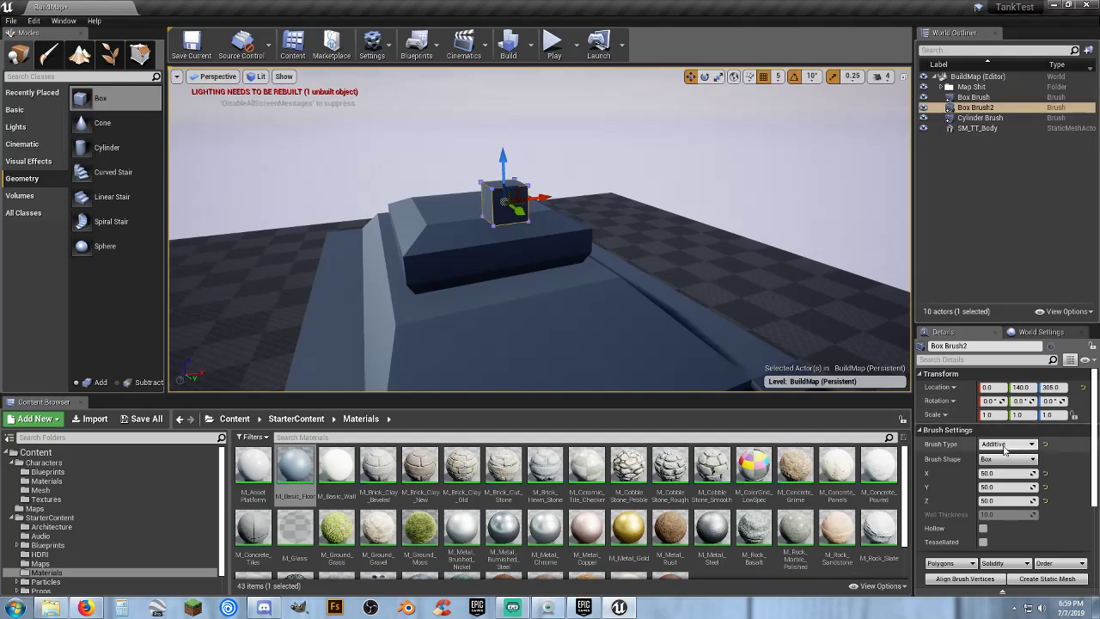
- Change the small box brush's type to Subtractive and lower it along Z to 250 into the turret's sloped end
{"action": "left_click", "coordinate": [1007, 444]}
{"action": "left_click", "coordinate": [1001, 474]}
{"action": "key", "text": "a"}
{"action": "right_click_drag", "start_coordinate": [807, 318], "coordinate": [898, 314]}
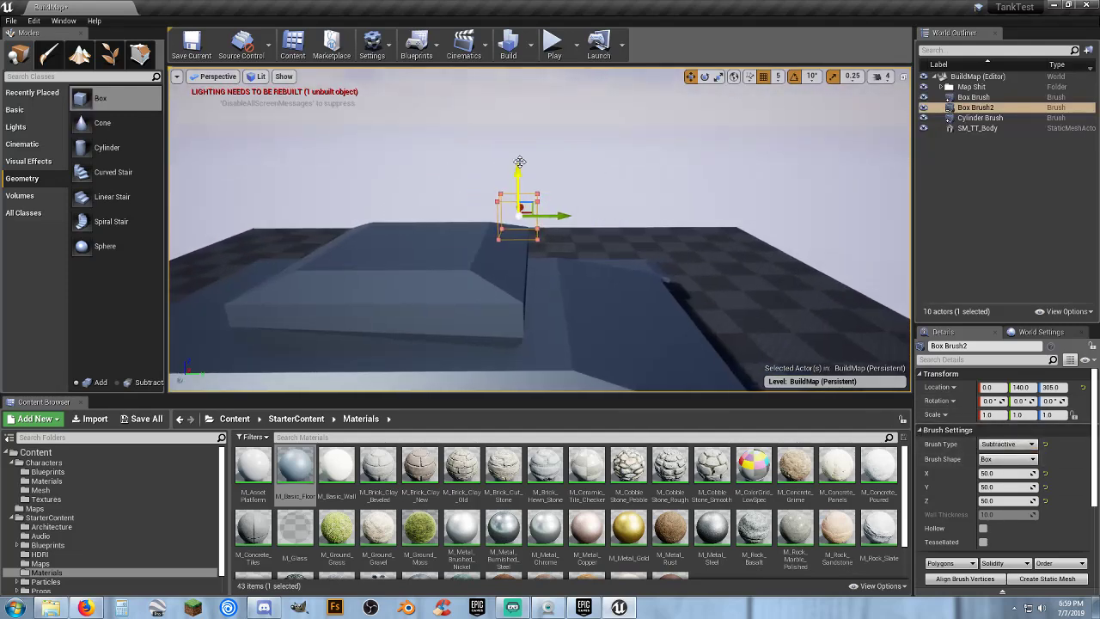
{"action": "left_click_drag", "start_coordinate": [519, 172], "coordinate": [526, 213]}
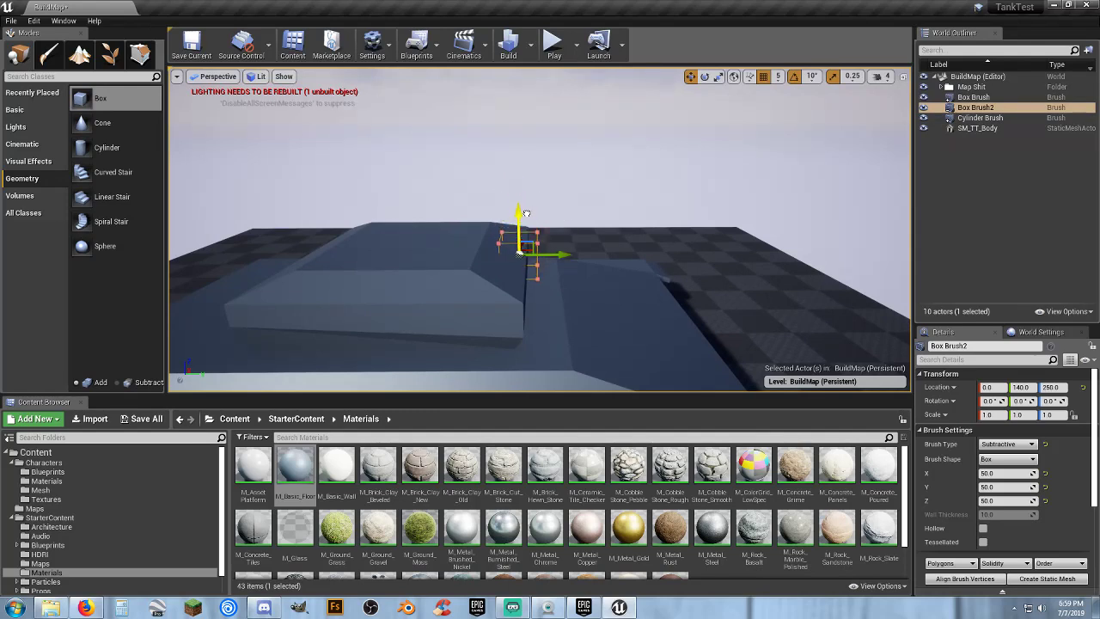
- Lower the subtractive box brush along Z to 235 in the turret's sloped end
{"action": "key", "text": "d"}
{"action": "right_click_drag", "start_coordinate": [543, 262], "coordinate": [391, 266]}
{"action": "key", "text": "w"}
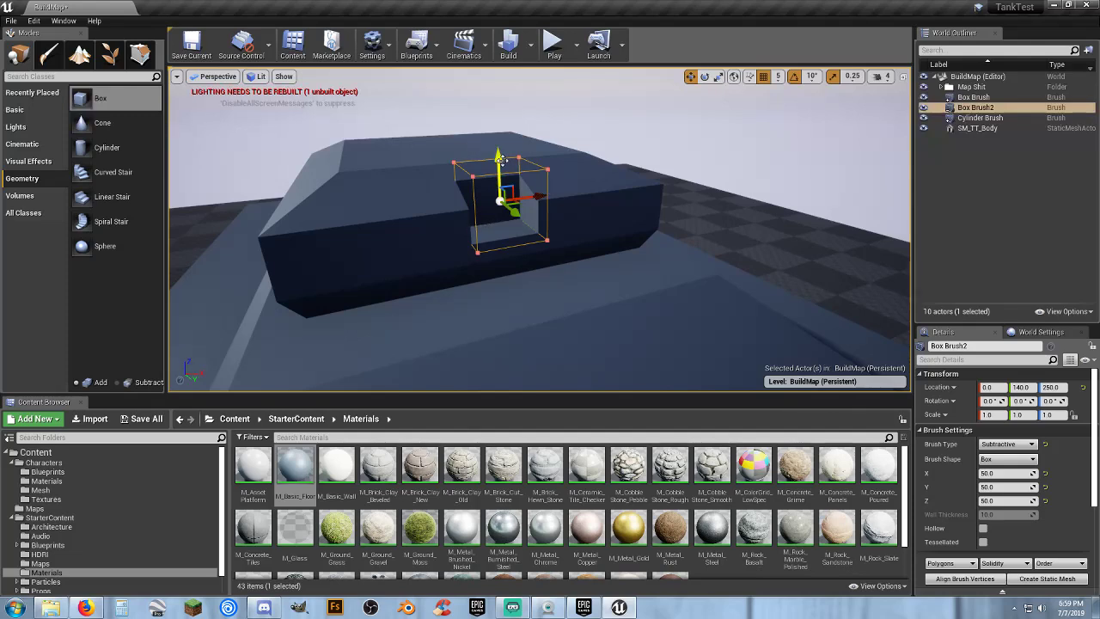
{"action": "left_click_drag", "start_coordinate": [499, 159], "coordinate": [511, 178]}
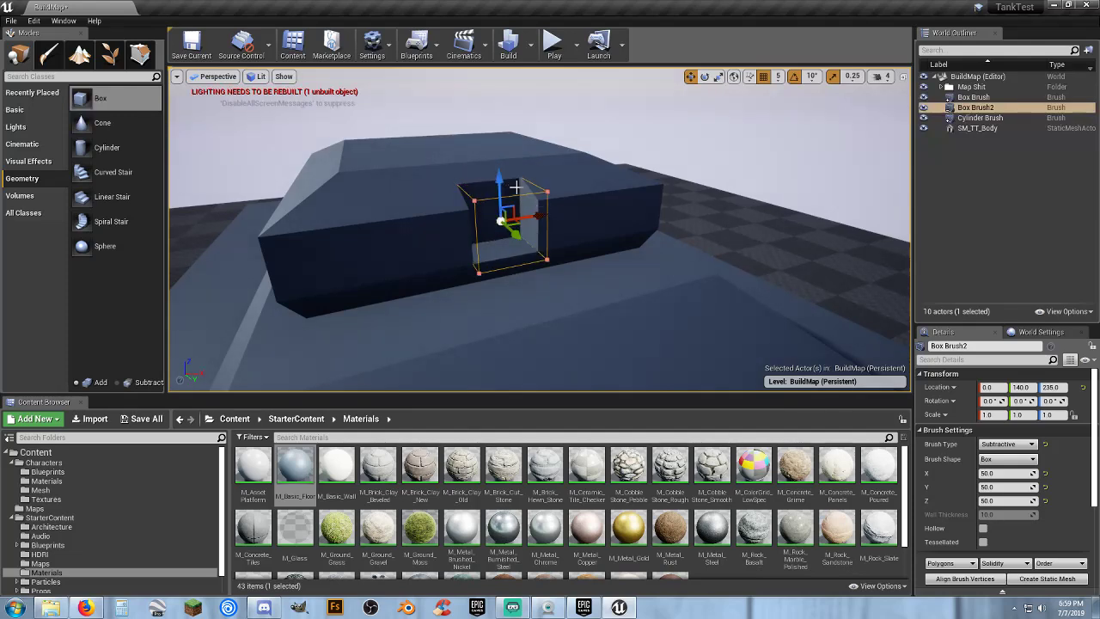
- Resize the subtractive box brush to 80 in X, Y and Z
{"action": "right_click_drag", "start_coordinate": [510, 185], "coordinate": [446, 189]}
{"action": "key", "text": "w"}
{"action": "right_click_drag", "start_coordinate": [602, 282], "coordinate": [602, 282]}
{"action": "key", "text": "s"}
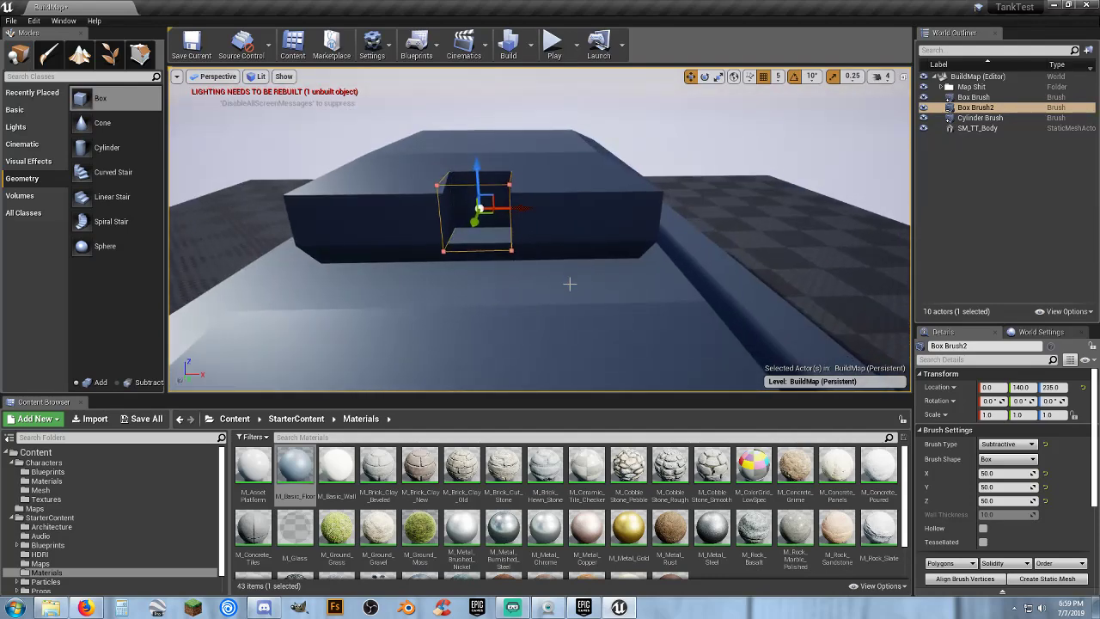
{"action": "left_click", "coordinate": [1002, 473]}
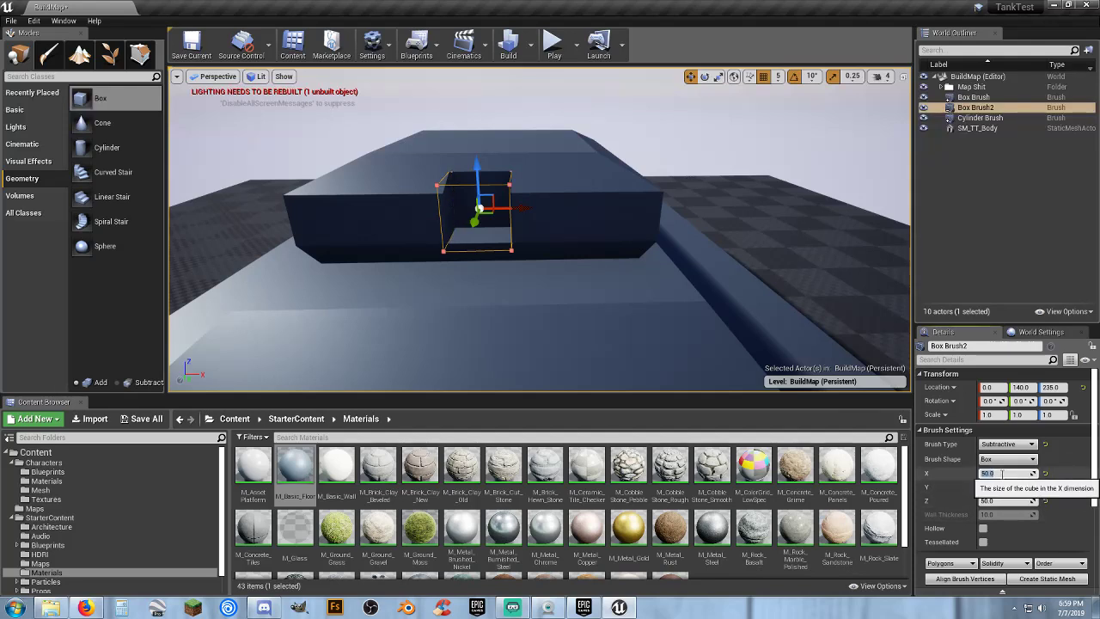
{"action": "type", "text": "80"}
{"action": "key", "text": "Return"}
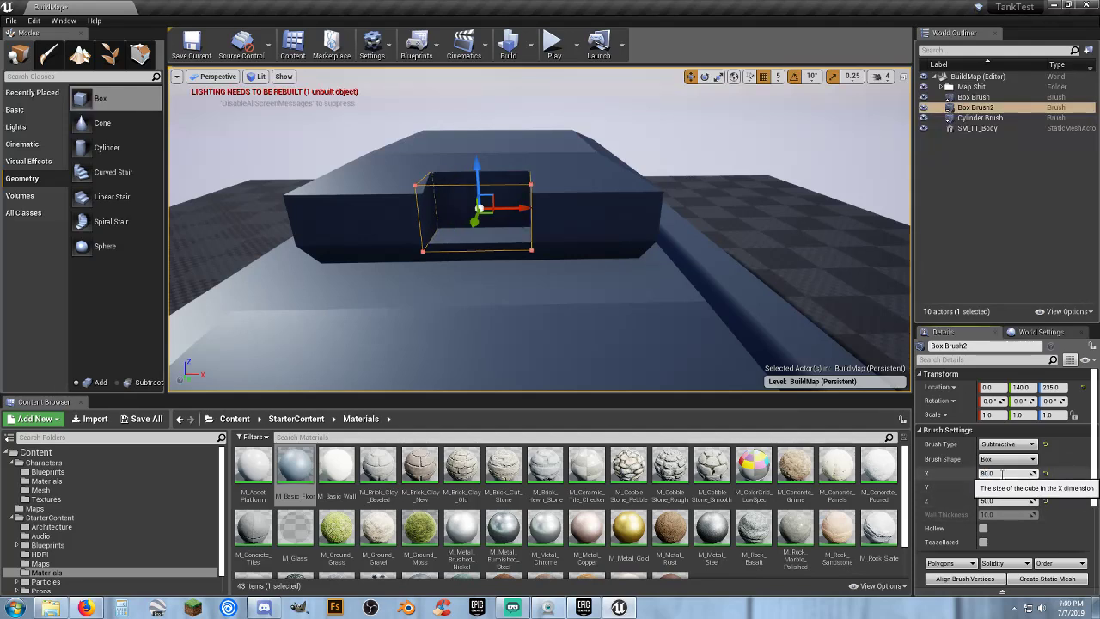
{"action": "mouse_move", "coordinate": [598, 308]}
{"action": "right_mouse_down"}
{"action": "mouse_move", "coordinate": [713, 308]}
{"action": "mouse_move", "coordinate": [799, 292]}
{"action": "mouse_move", "coordinate": [817, 304]}
{"action": "right_mouse_up"}
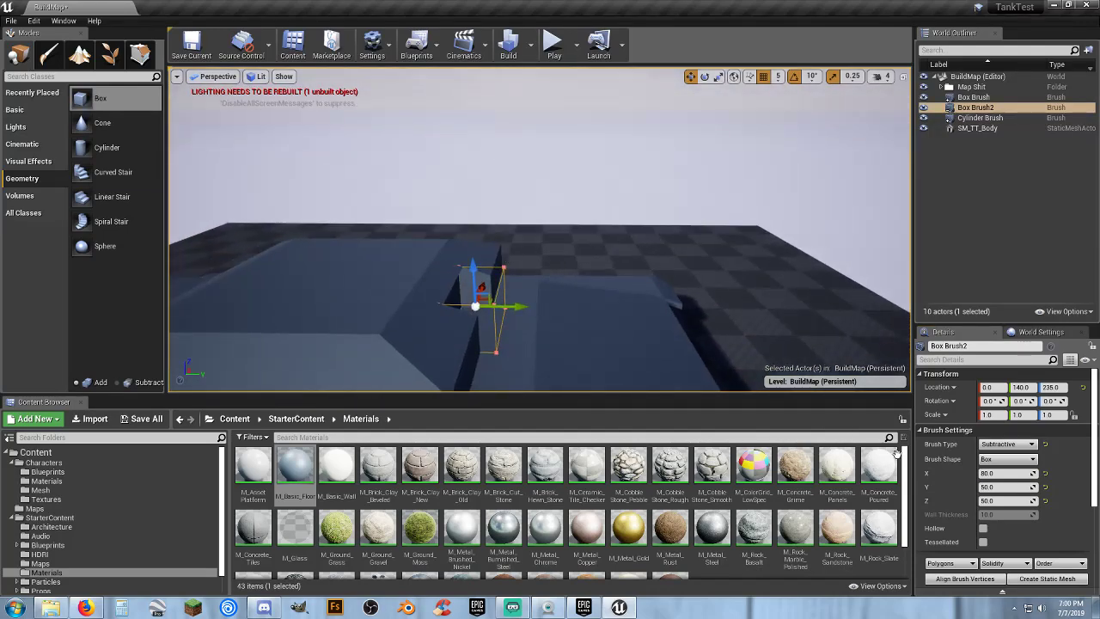
{"action": "left_click", "coordinate": [997, 500]}
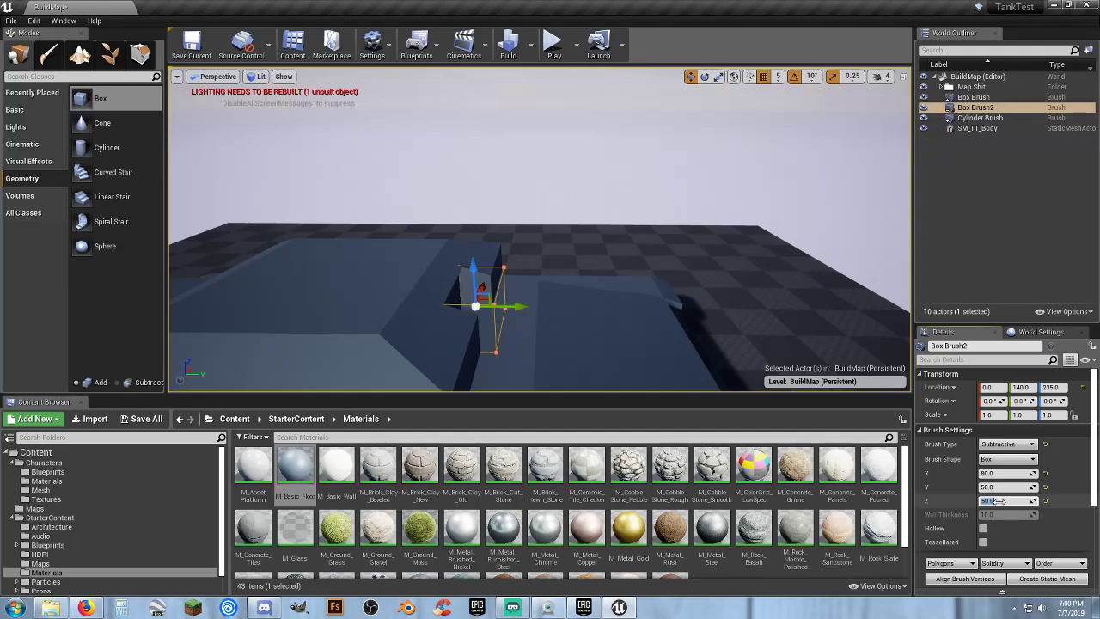
{"action": "type", "text": "80"}
{"action": "key", "text": "Tab"}
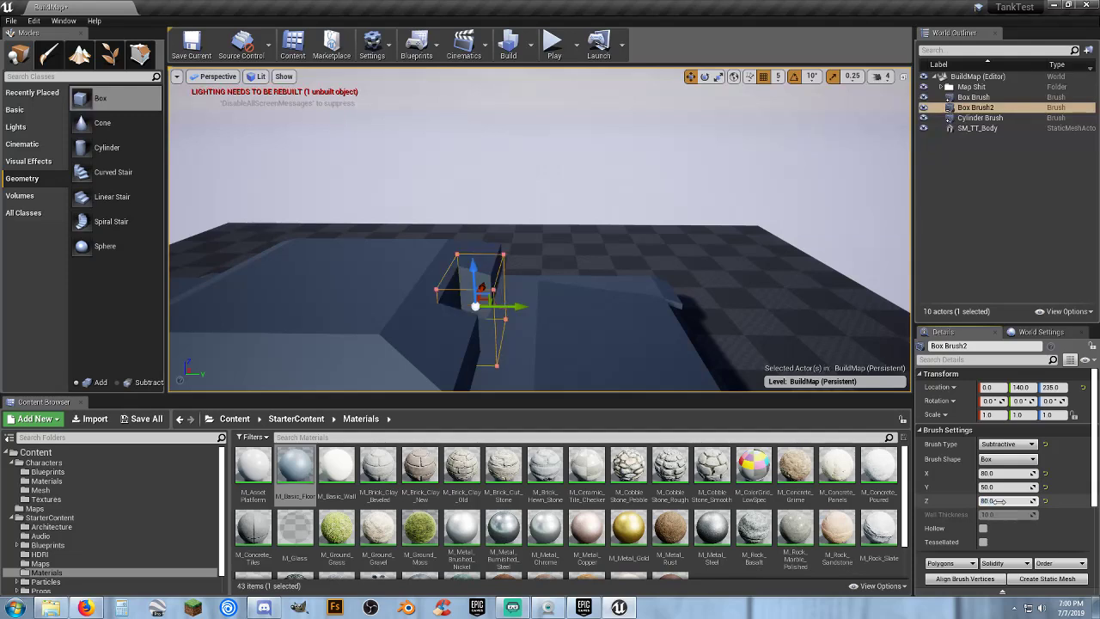
{"action": "left_click", "coordinate": [997, 487]}
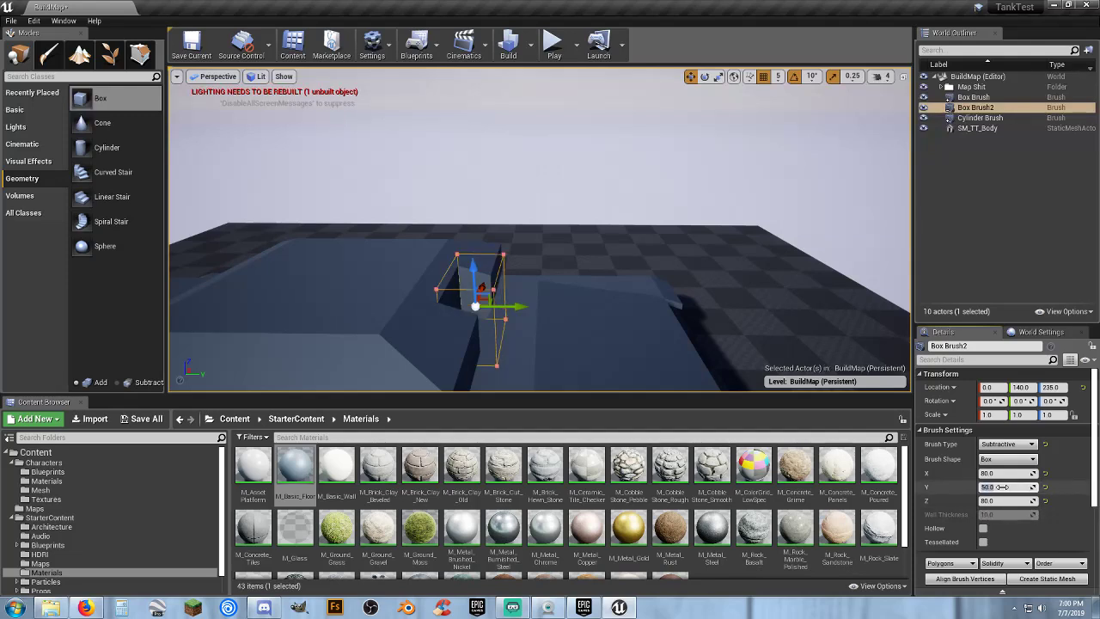
{"action": "type", "text": "80"}
{"action": "key", "text": "Return"}
- Raise the subtractive box brush along Z to 250 and move it along Y to 130, deeper into the turret
{"action": "key", "text": "d"}
{"action": "right_click_drag", "start_coordinate": [543, 339], "coordinate": [430, 365]}
{"action": "key", "text": "w"}
{"action": "right_click_drag", "start_coordinate": [525, 292], "coordinate": [562, 277]}
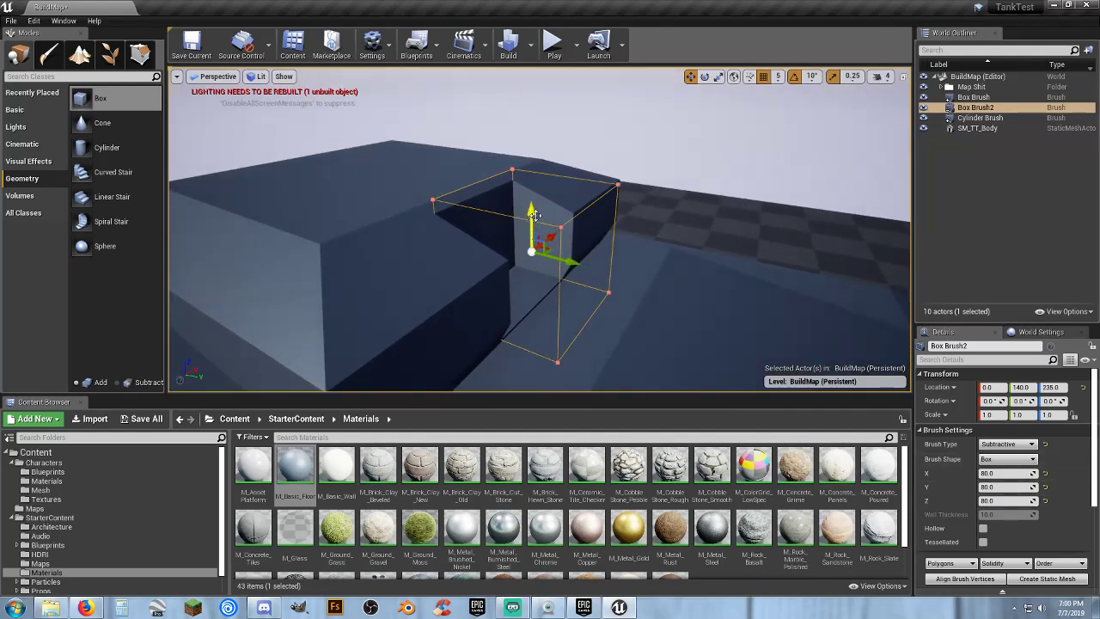
{"action": "left_click_drag", "start_coordinate": [532, 210], "coordinate": [529, 188]}
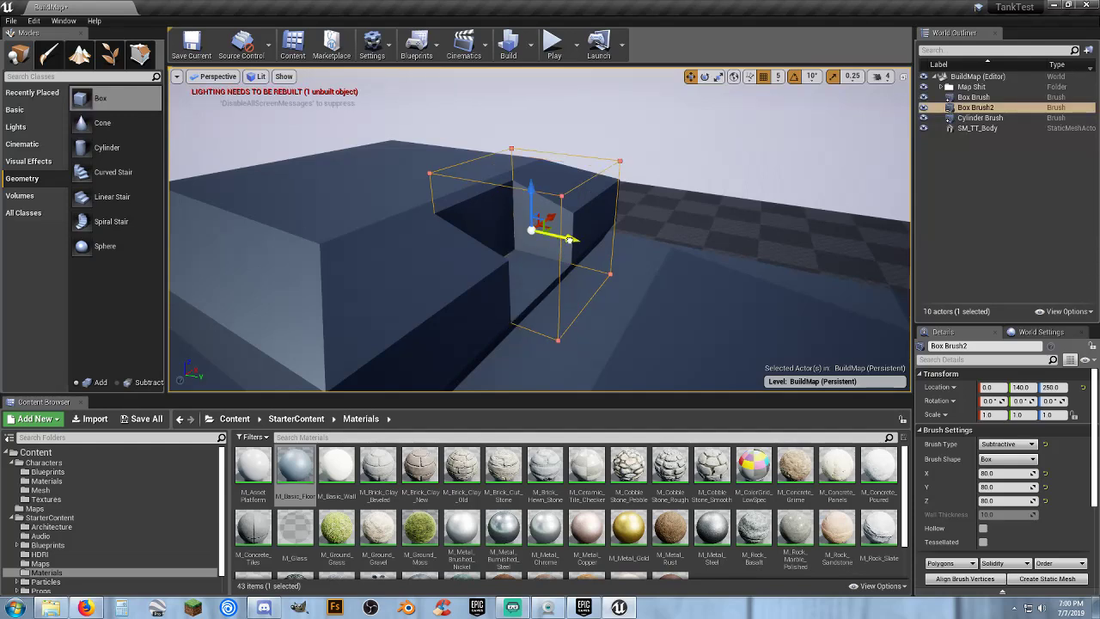
{"action": "left_click_drag", "start_coordinate": [569, 240], "coordinate": [557, 235]}
{"action": "key", "text": "s"}
{"action": "mouse_move", "coordinate": [619, 283]}
{"action": "right_mouse_down"}
{"action": "mouse_move", "coordinate": [464, 279]}
{"action": "mouse_move", "coordinate": [617, 283]}
{"action": "right_mouse_up"}
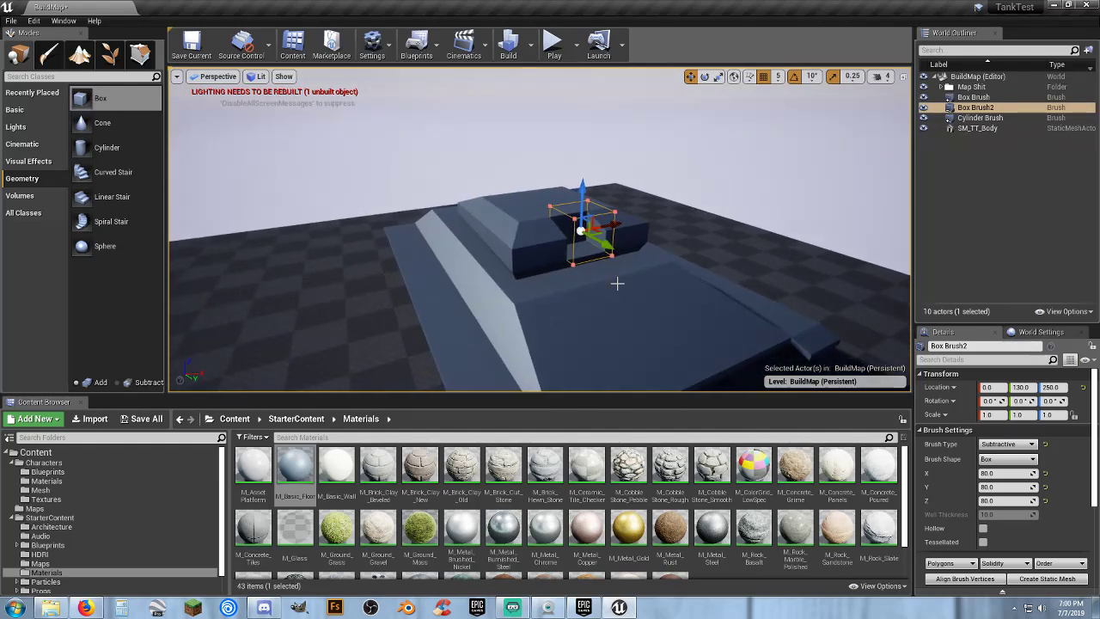
{"action": "mouse_move", "coordinate": [578, 296]}
{"action": "right_mouse_down"}
{"action": "mouse_move", "coordinate": [654, 294]}
{"action": "mouse_move", "coordinate": [747, 267]}
{"action": "mouse_move", "coordinate": [548, 333]}
{"action": "mouse_move", "coordinate": [575, 295]}
{"action": "right_mouse_up"}
{"action": "key", "text": "a"}
{"action": "key", "text": "w"}
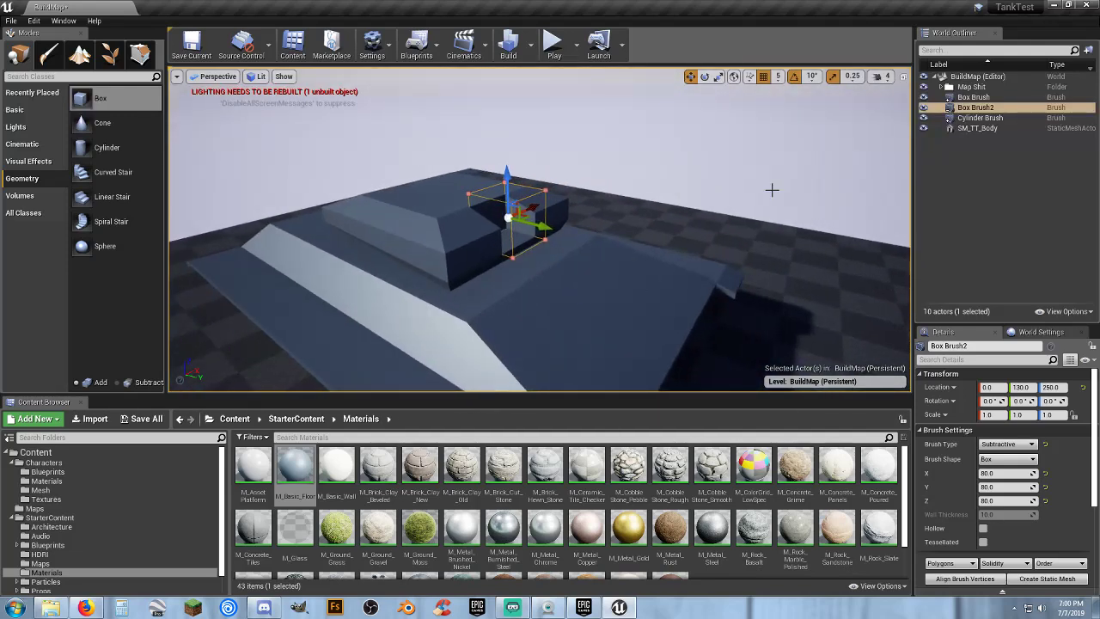
- Convert both box brushes and the cylinder brush together into one static mesh named SM_TT_Turret in the Characters/Mesh folder
{"action": "left_click", "coordinate": [980, 117], "text": "ctrl"}
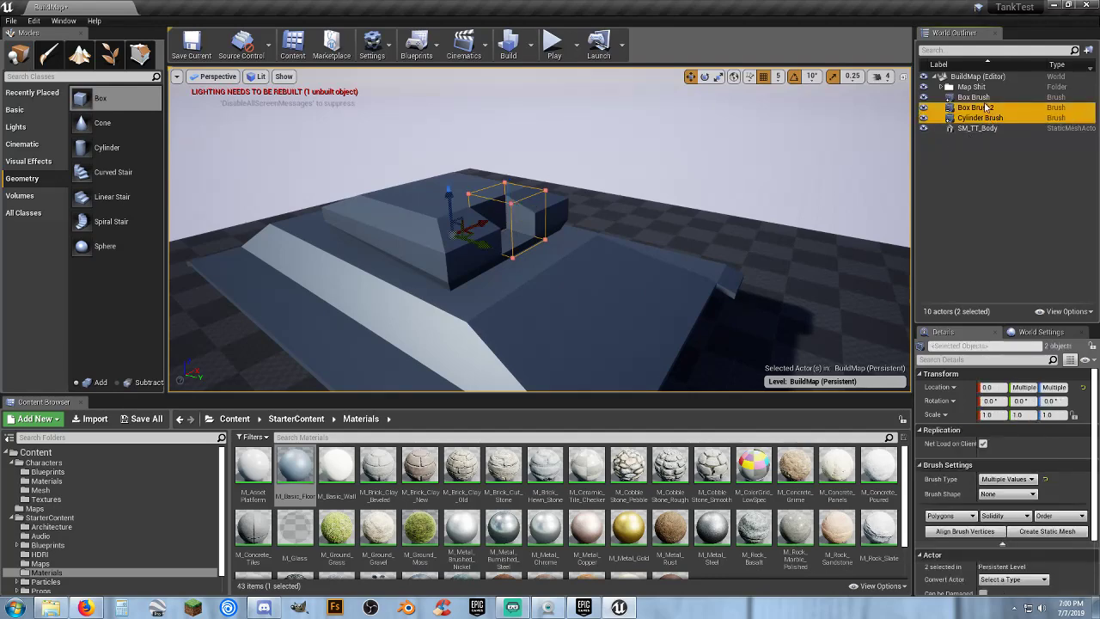
{"action": "left_click", "coordinate": [974, 97], "text": "ctrl"}
{"action": "key", "text": "s"}
{"action": "key", "text": "a"}
{"action": "mouse_move", "coordinate": [686, 171]}
{"action": "right_mouse_down"}
{"action": "mouse_move", "coordinate": [799, 194]}
{"action": "mouse_move", "coordinate": [834, 172]}
{"action": "mouse_move", "coordinate": [684, 174]}
{"action": "mouse_move", "coordinate": [661, 206]}
{"action": "mouse_move", "coordinate": [614, 196]}
{"action": "mouse_move", "coordinate": [711, 180]}
{"action": "mouse_move", "coordinate": [689, 175]}
{"action": "mouse_move", "coordinate": [653, 219]}
{"action": "mouse_move", "coordinate": [648, 197]}
{"action": "mouse_move", "coordinate": [649, 223]}
{"action": "right_mouse_up"}
{"action": "key", "text": "d"}
{"action": "key", "text": "w"}
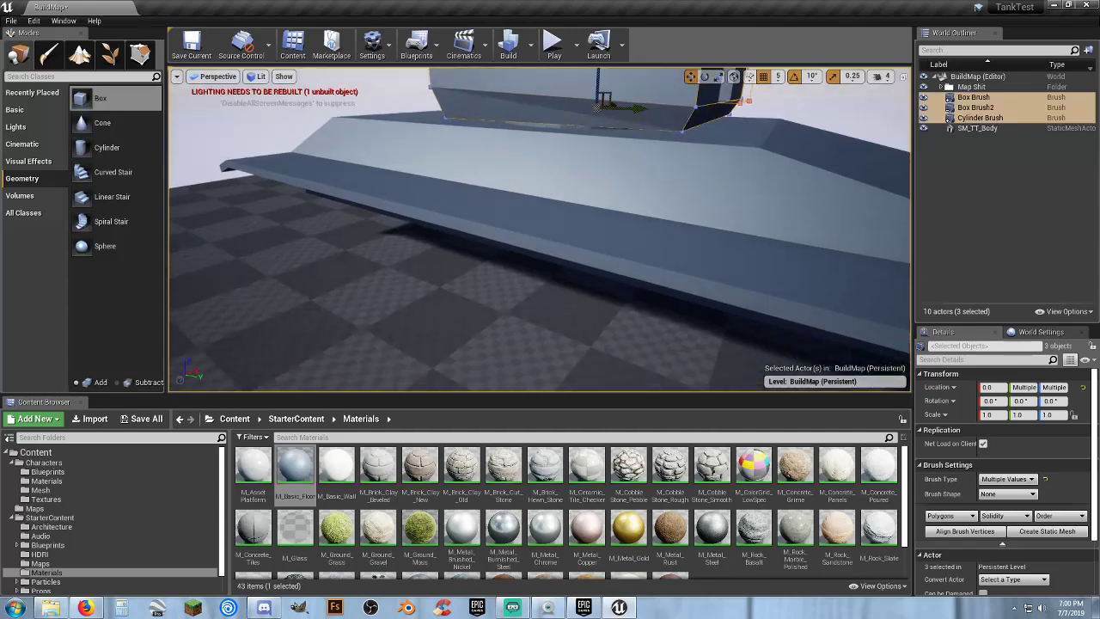
{"action": "key", "text": "f"}
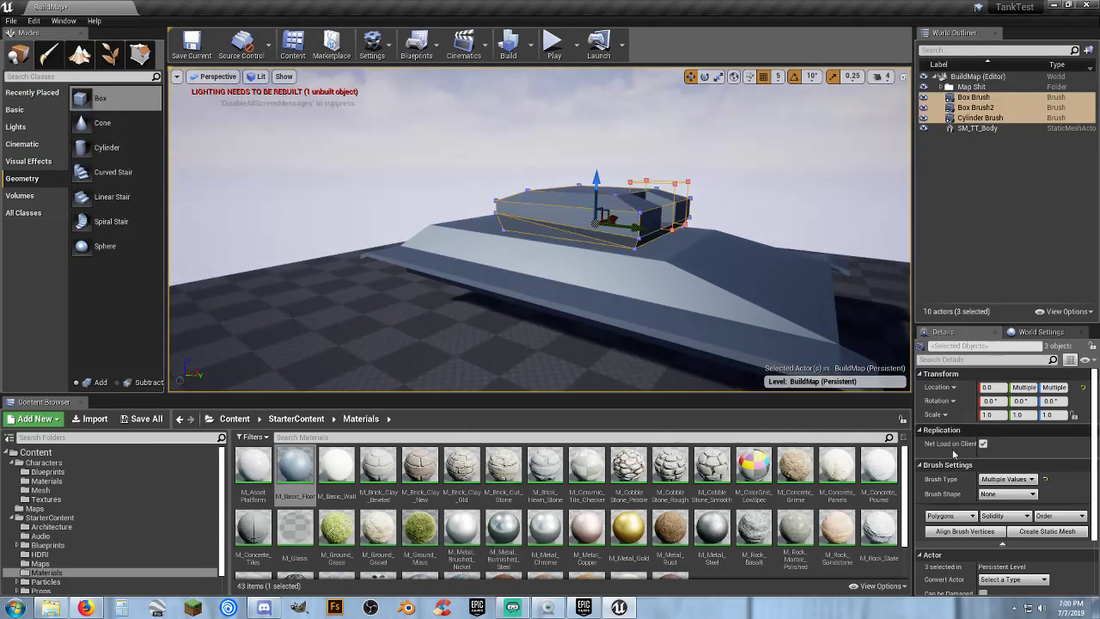
{"action": "scroll", "coordinate": [989, 514], "scroll_direction": "down", "scroll_amount": 1}
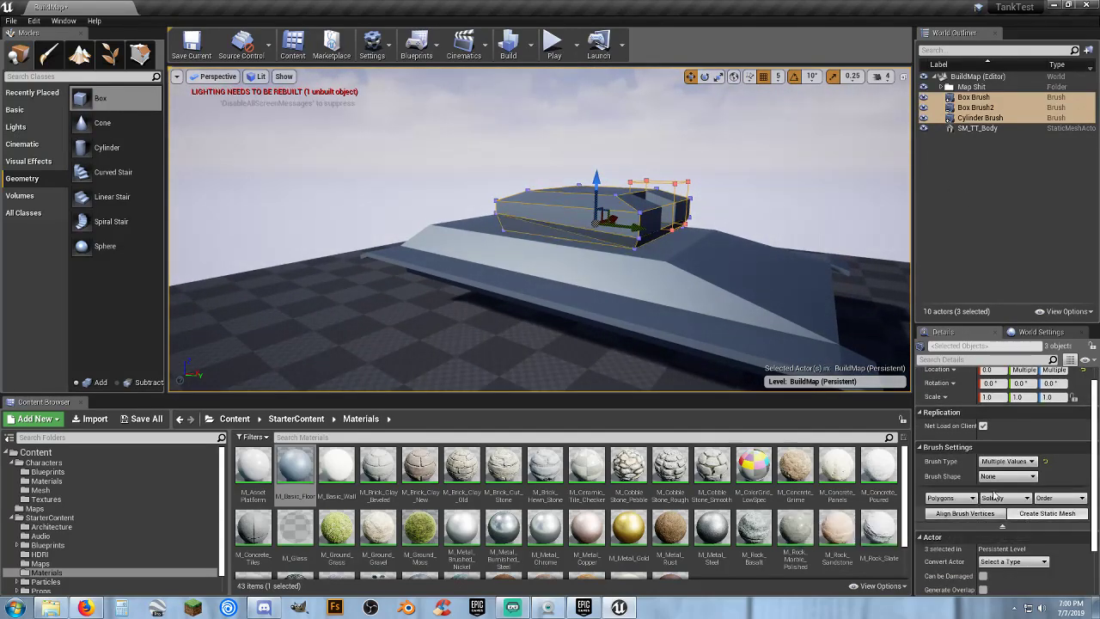
{"action": "left_click", "coordinate": [1038, 516]}
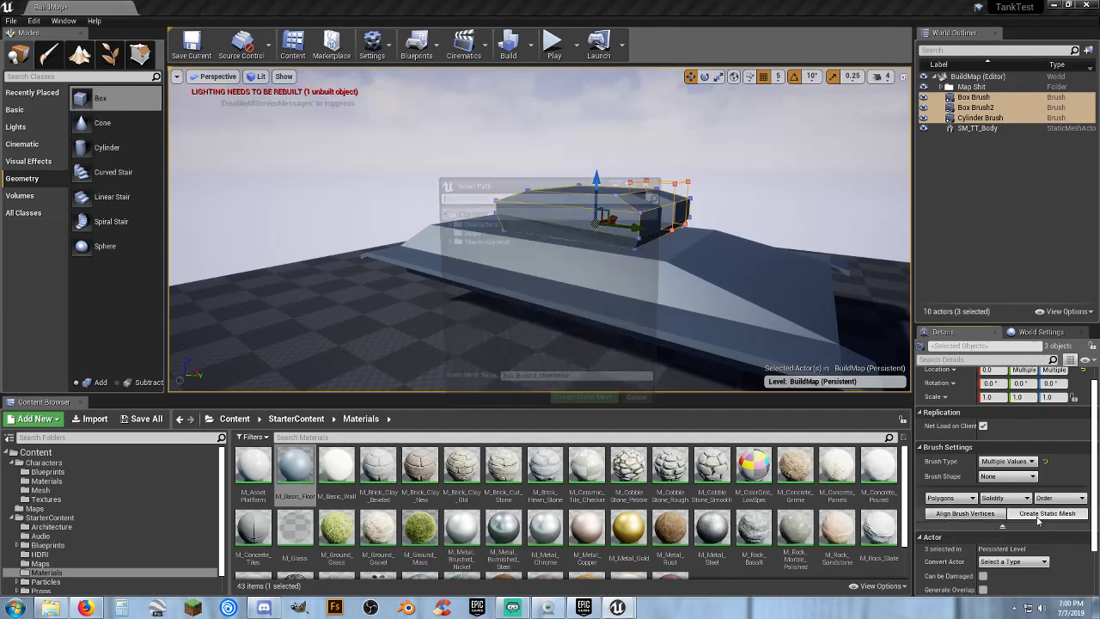
{"action": "left_click", "coordinate": [446, 222]}
{"action": "left_click", "coordinate": [481, 250]}
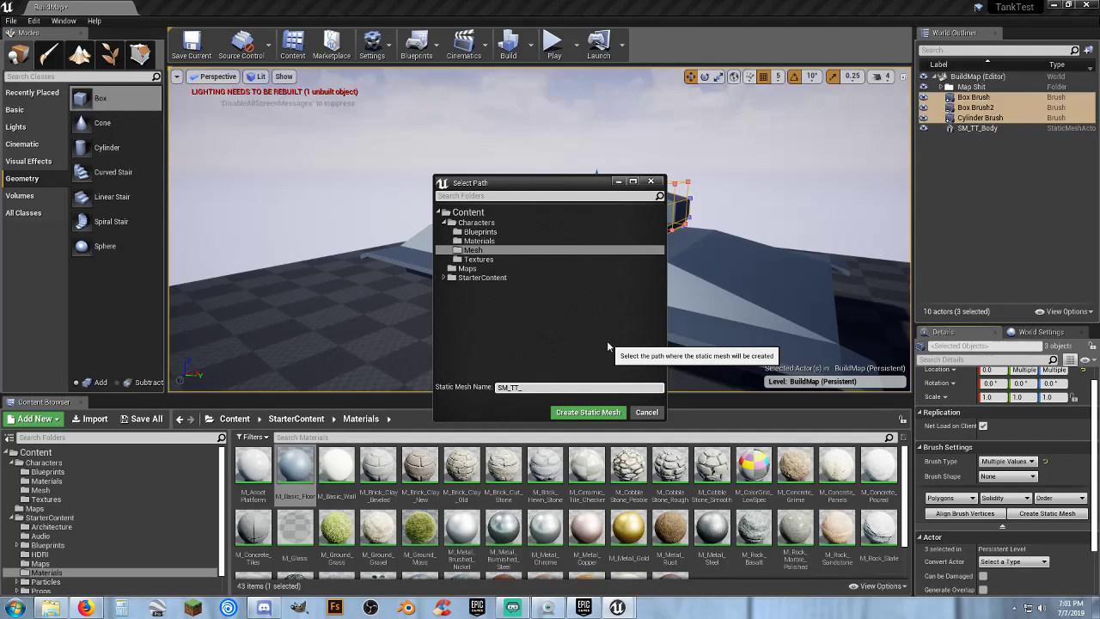
{"action": "type", "text": "Turret"}
{"action": "left_click", "coordinate": [563, 412]}
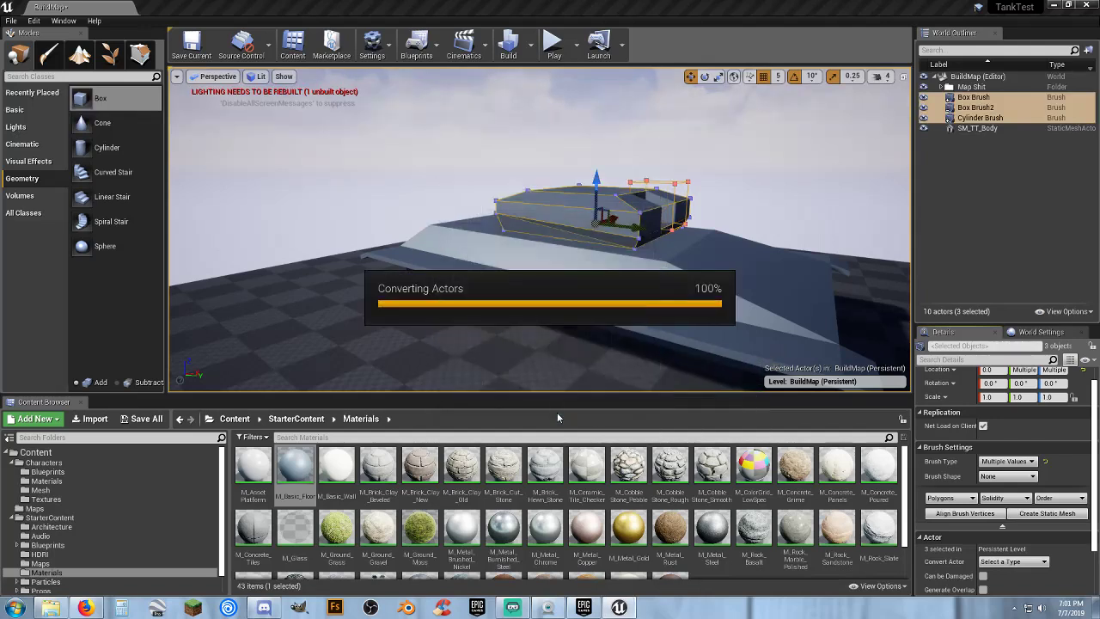
- Open the SM_TT_Turret mesh from the Characters/Mesh folder and set its light map resolution to 128 and light map coordinate index to 1
{"action": "left_click", "coordinate": [76, 493]}
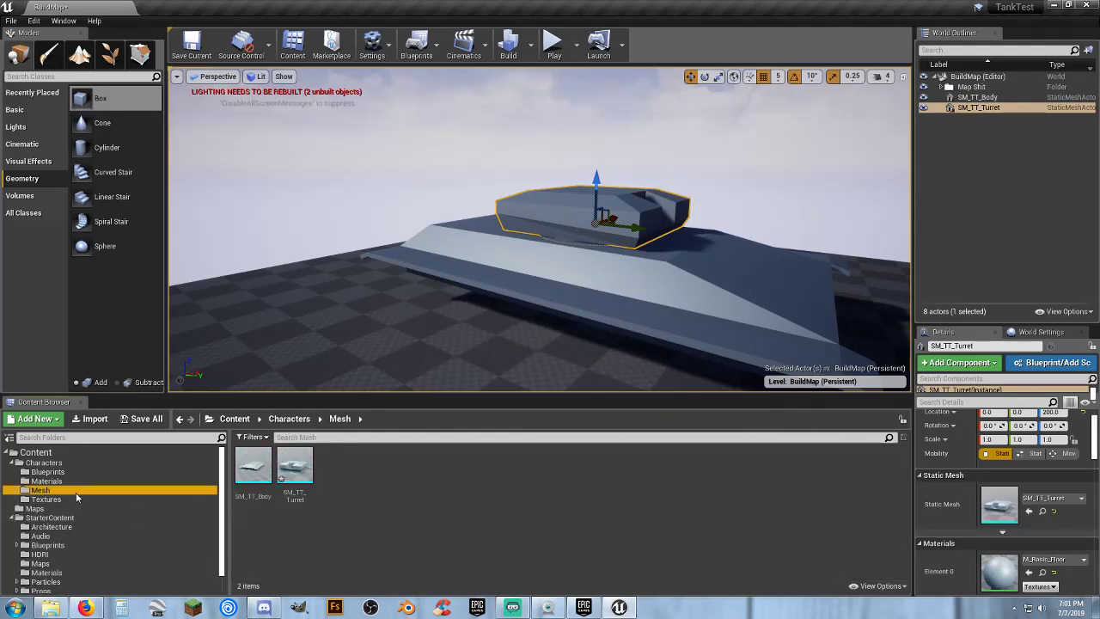
{"action": "left_click", "coordinate": [1030, 186]}
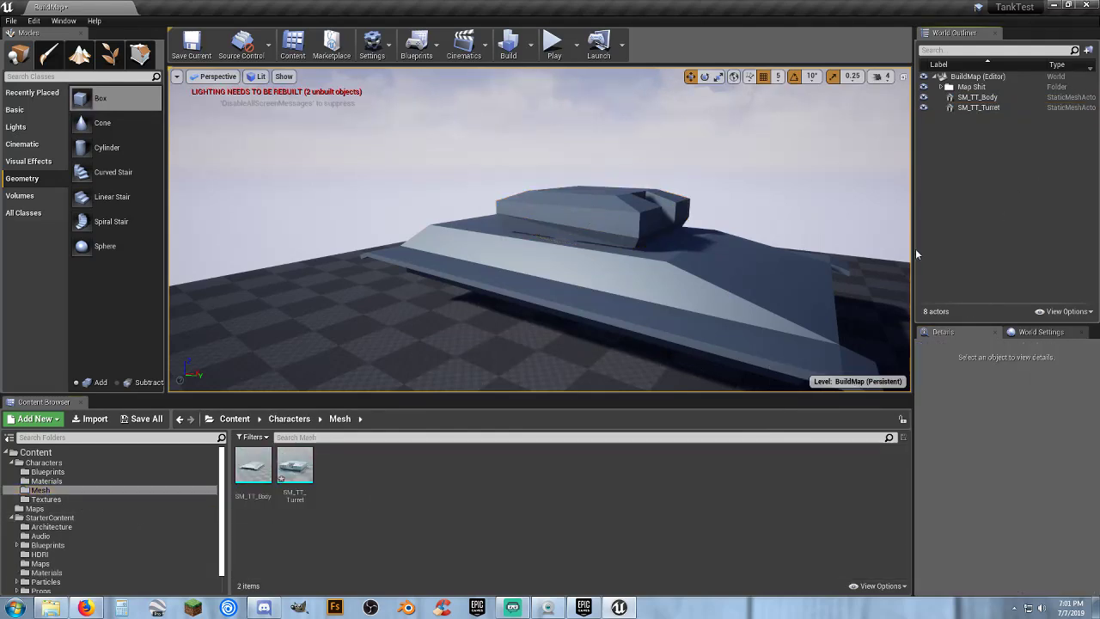
{"action": "double_click", "coordinate": [295, 469]}
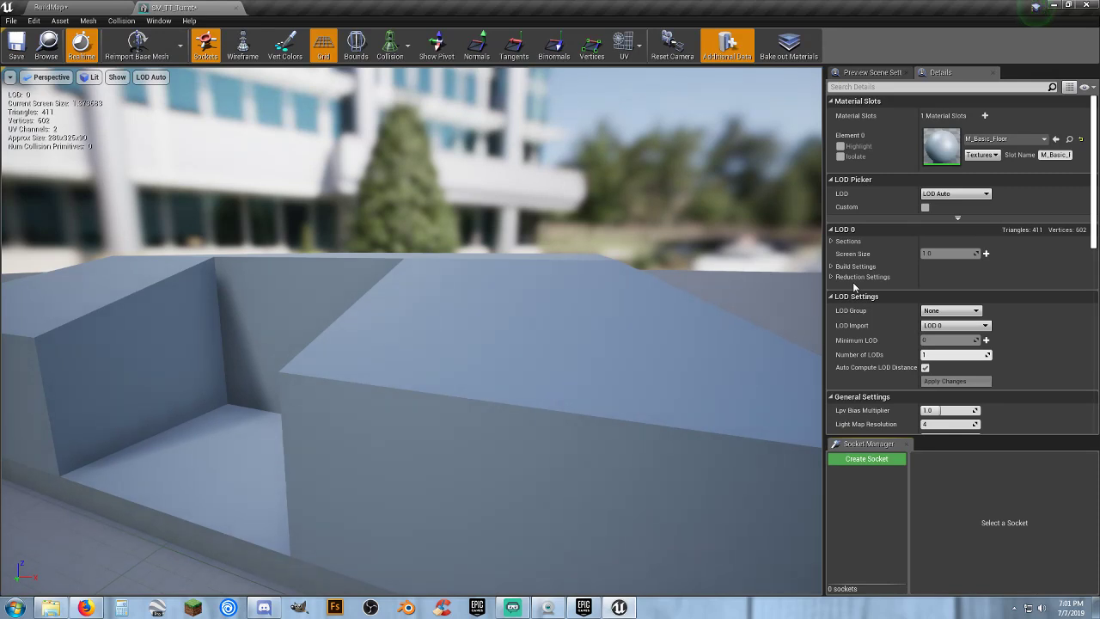
{"action": "scroll", "coordinate": [872, 274], "scroll_direction": "down", "scroll_amount": 4}
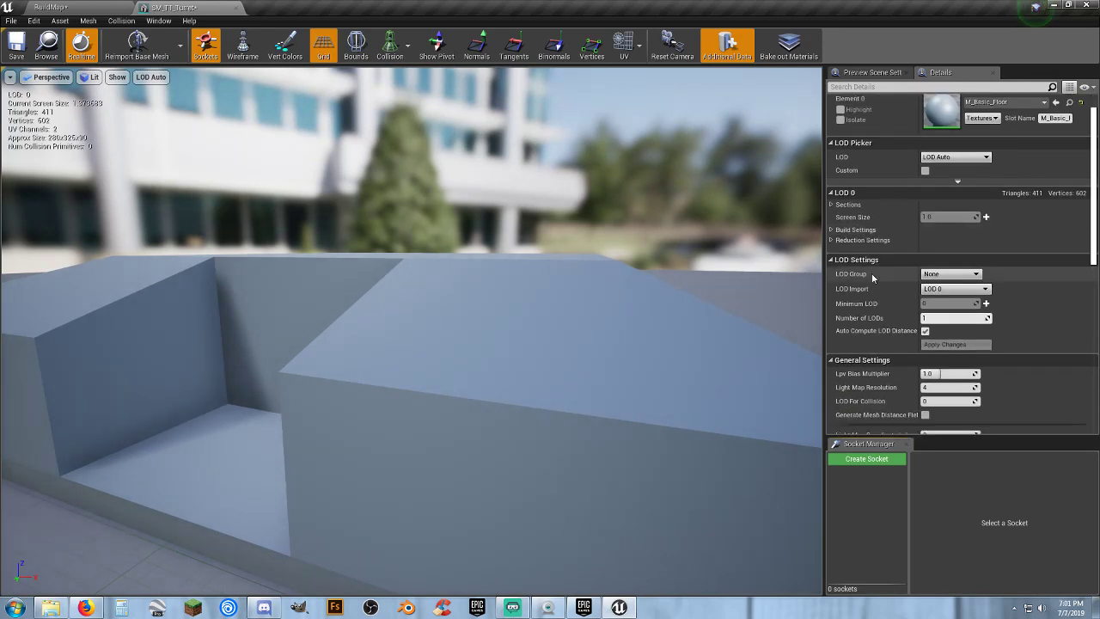
{"action": "scroll", "coordinate": [875, 273], "scroll_direction": "down", "scroll_amount": 3}
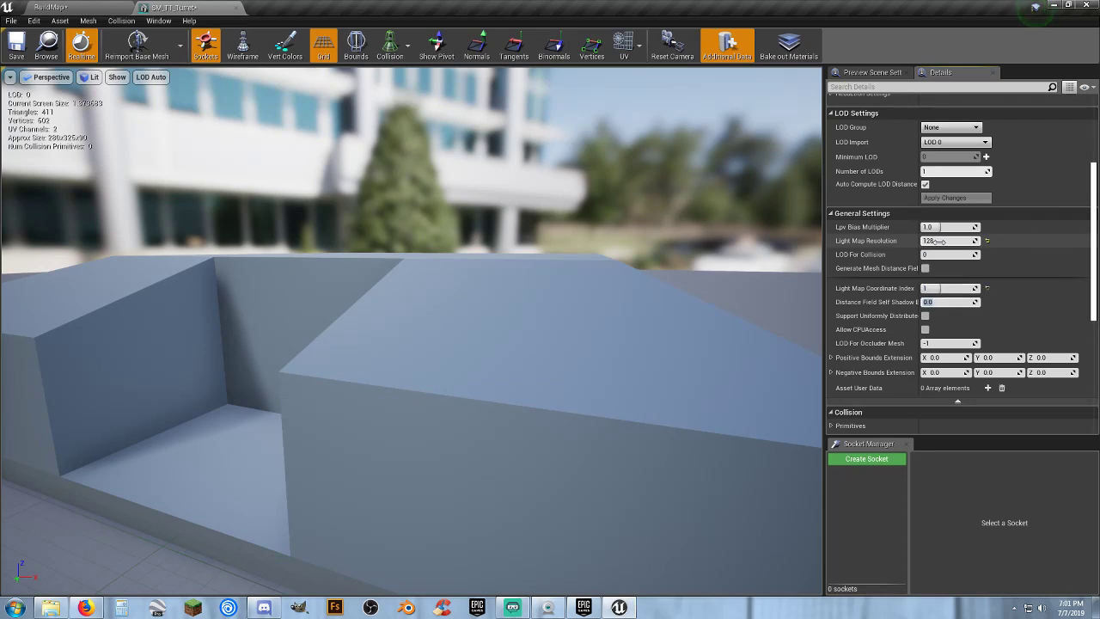
- Set the turret mesh's collision complexity to Use Complex Collision As Simple, then save and close the mesh
{"action": "scroll", "coordinate": [892, 266], "scroll_direction": "down", "scroll_amount": 6}
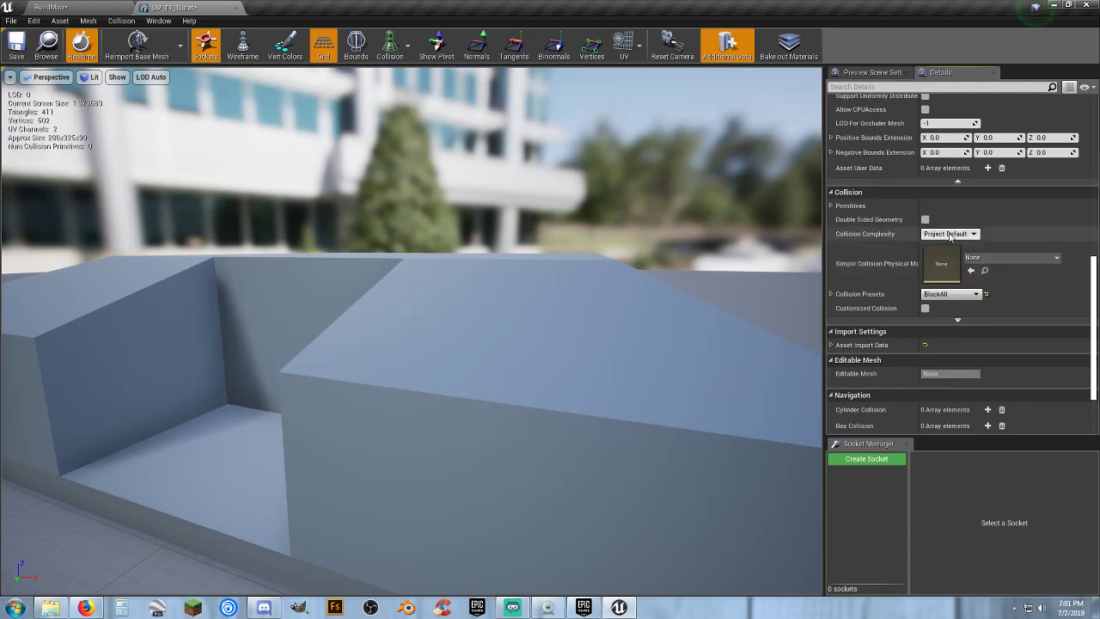
{"action": "left_click", "coordinate": [949, 234]}
{"action": "left_click", "coordinate": [958, 267]}
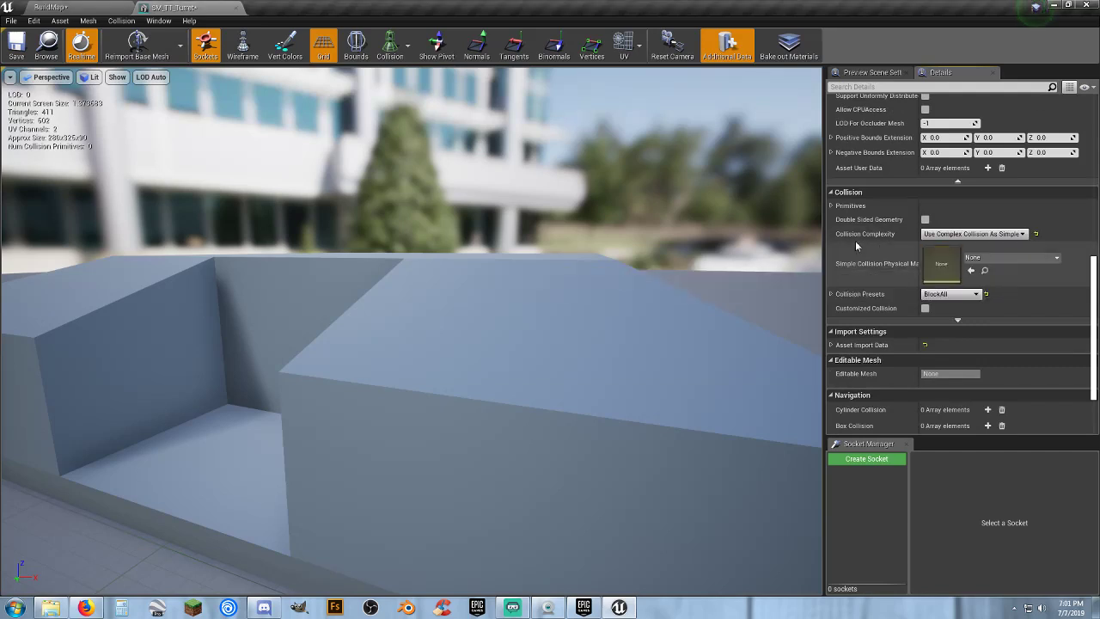
{"action": "left_click", "coordinate": [17, 43]}
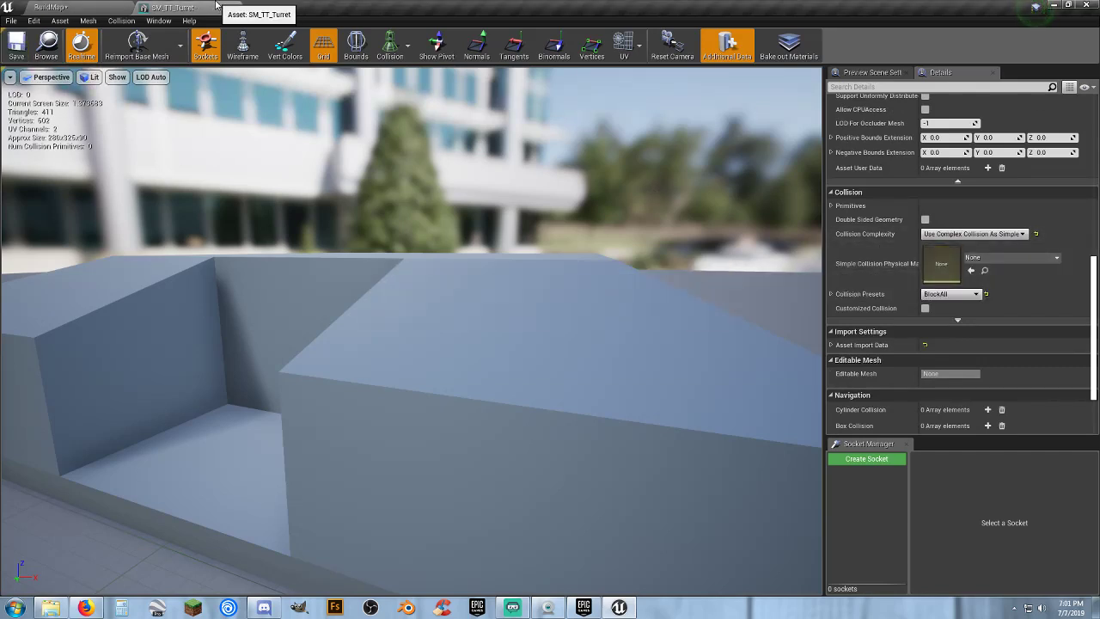
{"action": "left_click", "coordinate": [236, 7]}
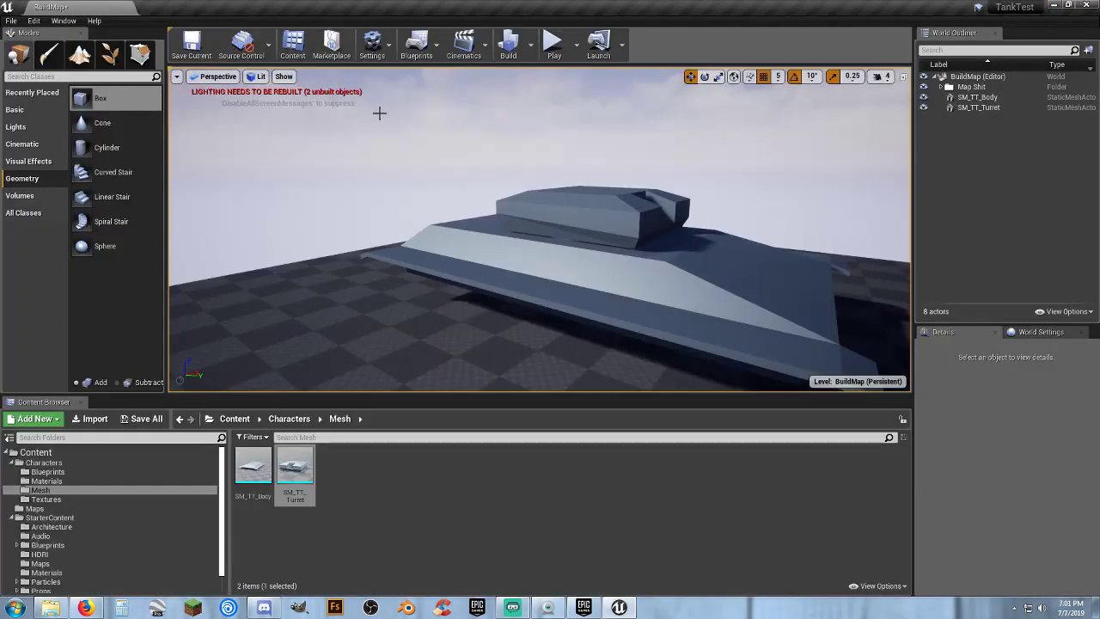
- Play the level and fly around the tank to examine the turret on the body and its collision
{"action": "left_click", "coordinate": [554, 43]}
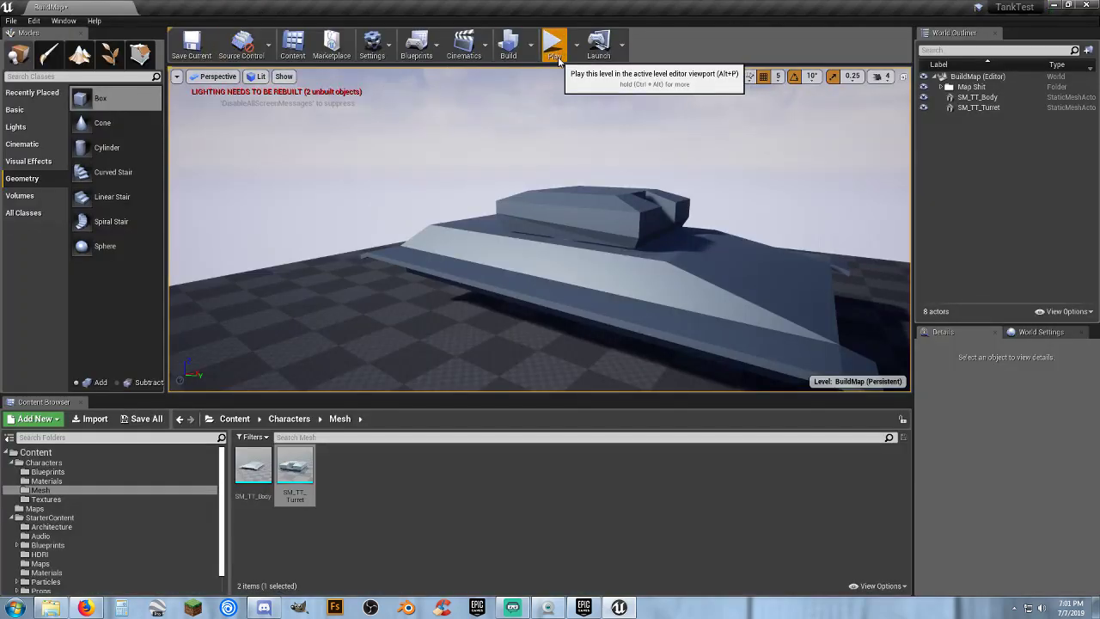
{"action": "left_click", "coordinate": [570, 135]}
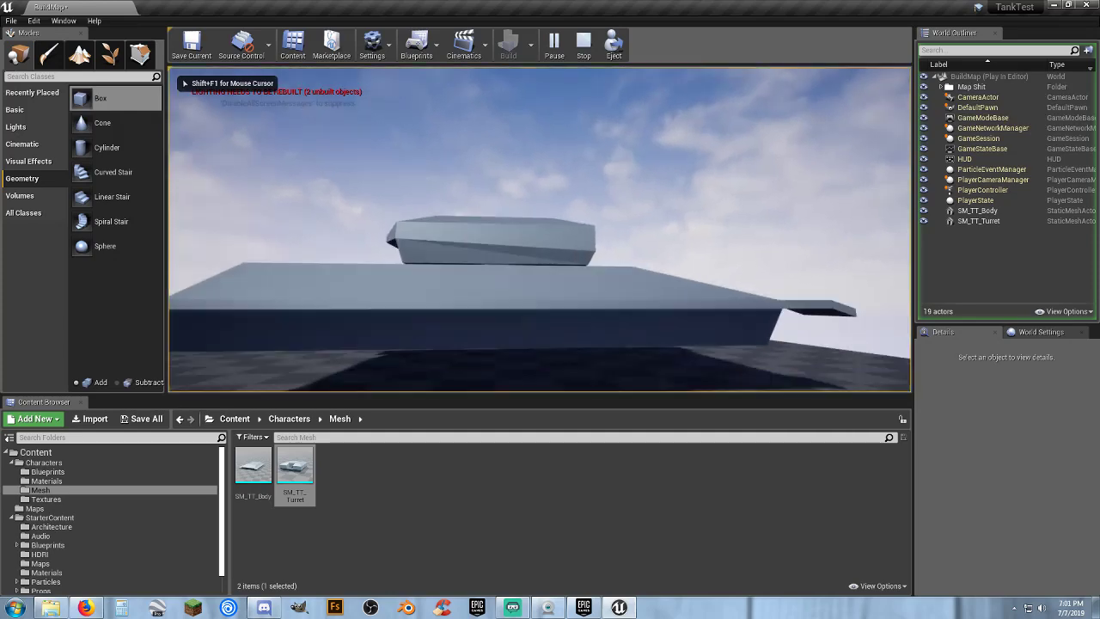
{"action": "key", "text": "s"}
{"action": "key", "text": "d"}
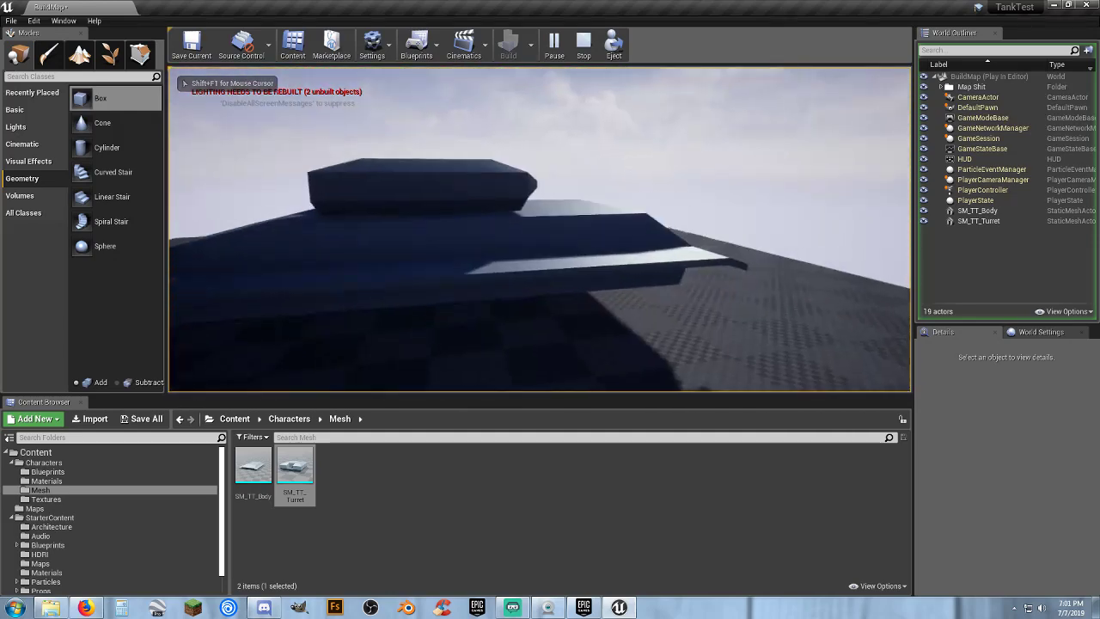
{"action": "key", "text": "w"}
{"action": "key", "text": "a"}
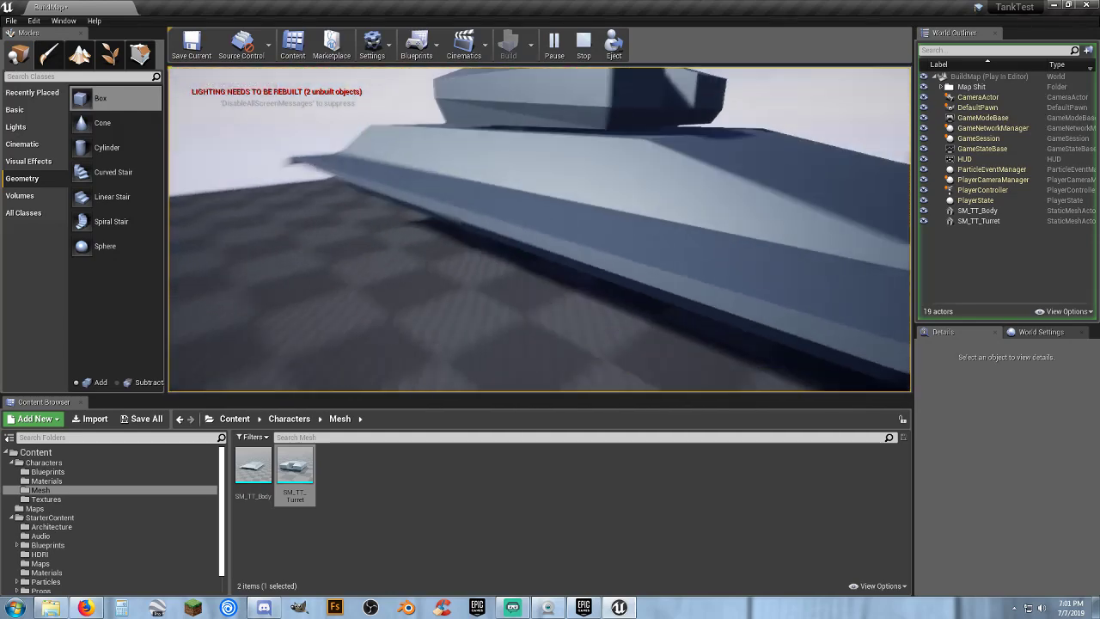
{"action": "key", "text": "w"}
{"action": "key", "text": "d"}
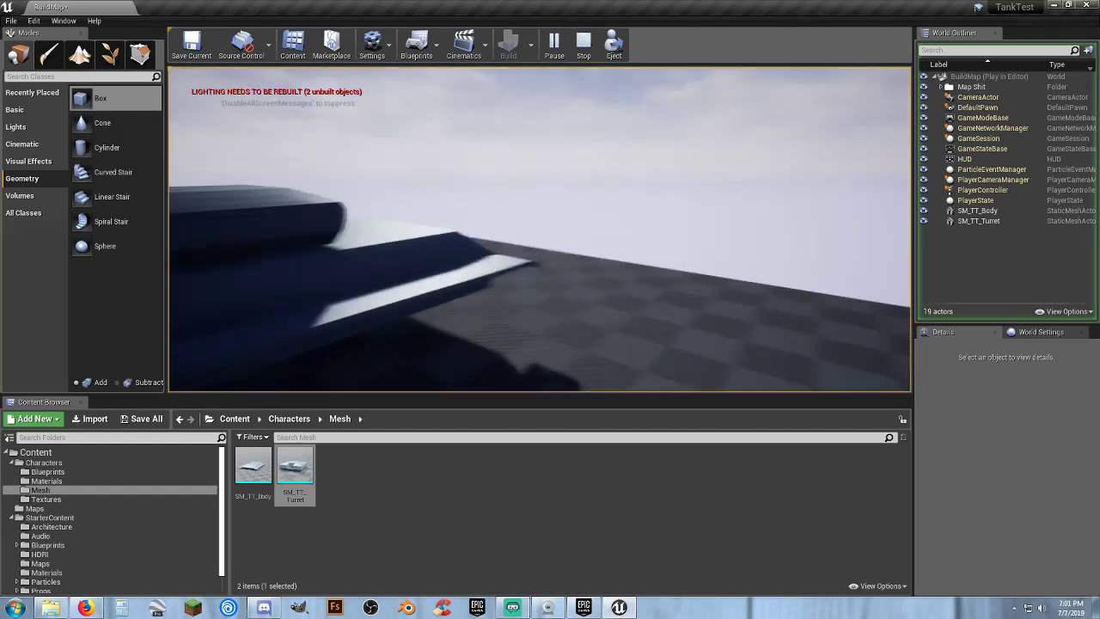
{"action": "key", "text": "a"}
{"action": "key", "text": "s"}
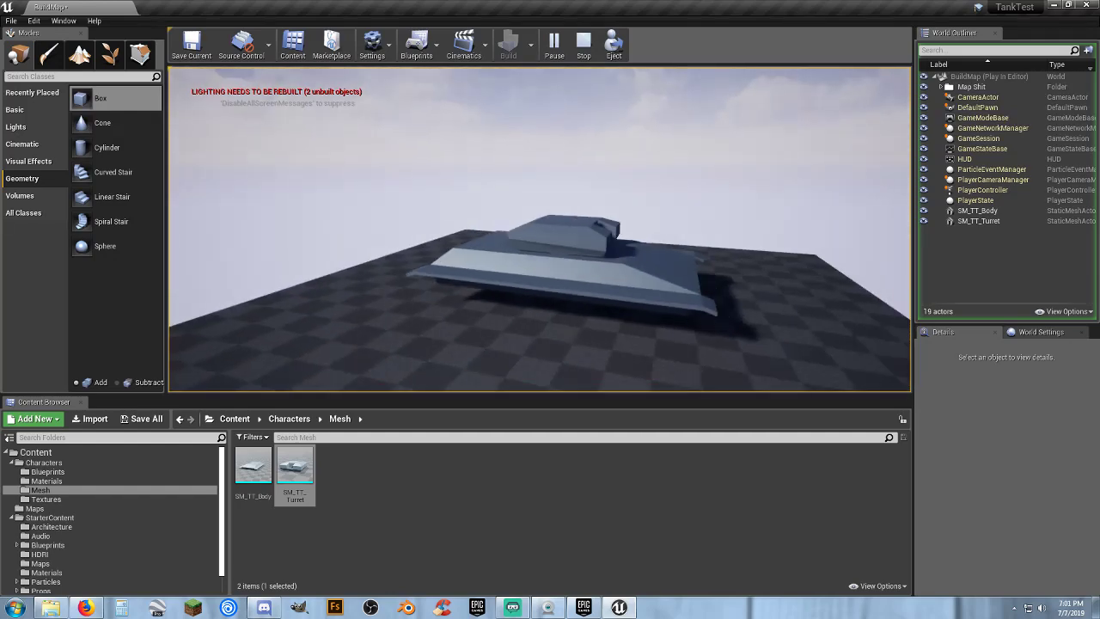
- Stop the play session and examine the notch at the front of the turret in the level
{"action": "key", "text": "w"}
{"action": "key", "text": "Escape"}
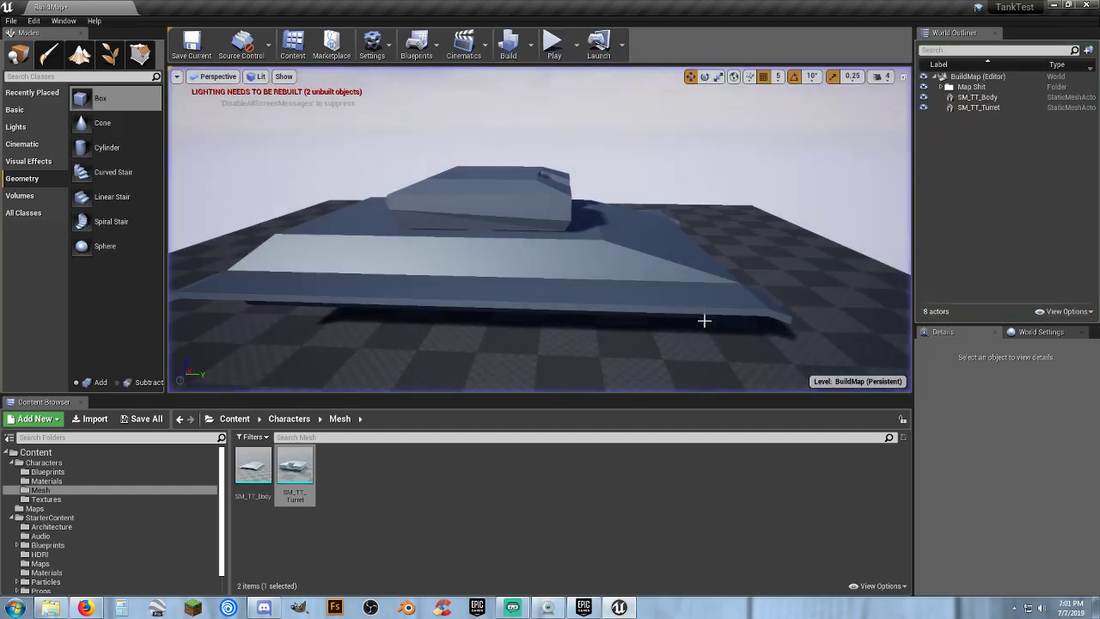
{"action": "right_click_drag", "start_coordinate": [539, 229], "coordinate": [539, 320]}
{"action": "key", "text": "s"}
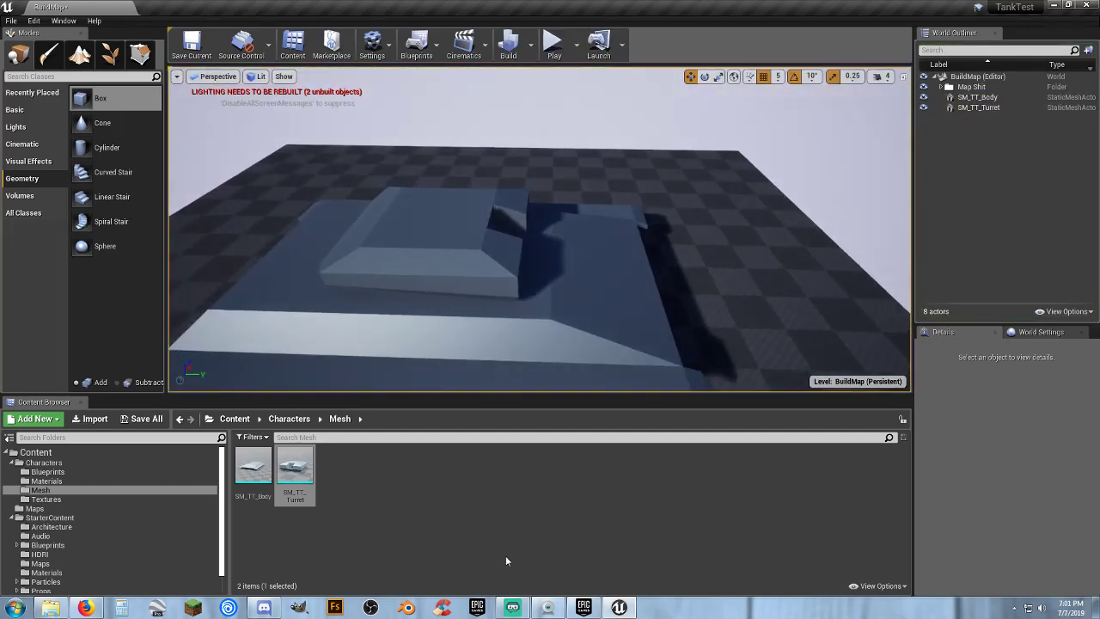
{"action": "left_click", "coordinate": [460, 507]}
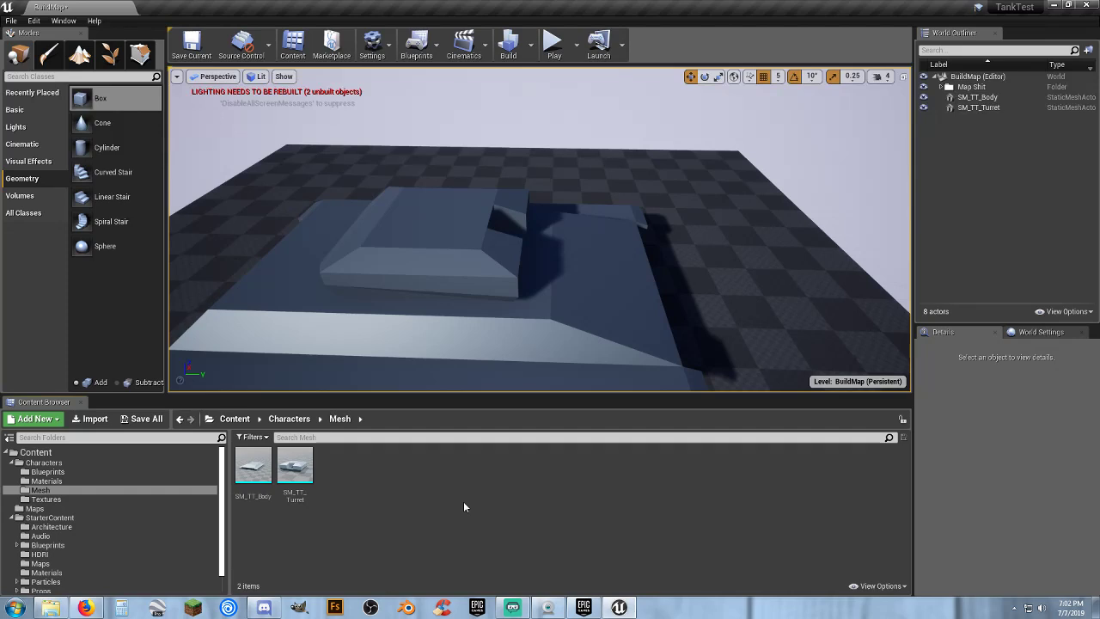
{"action": "mouse_move", "coordinate": [560, 253]}
{"action": "right_mouse_down"}
{"action": "mouse_move", "coordinate": [524, 224]}
{"action": "mouse_move", "coordinate": [455, 292]}
{"action": "mouse_move", "coordinate": [561, 253]}
{"action": "right_mouse_up"}
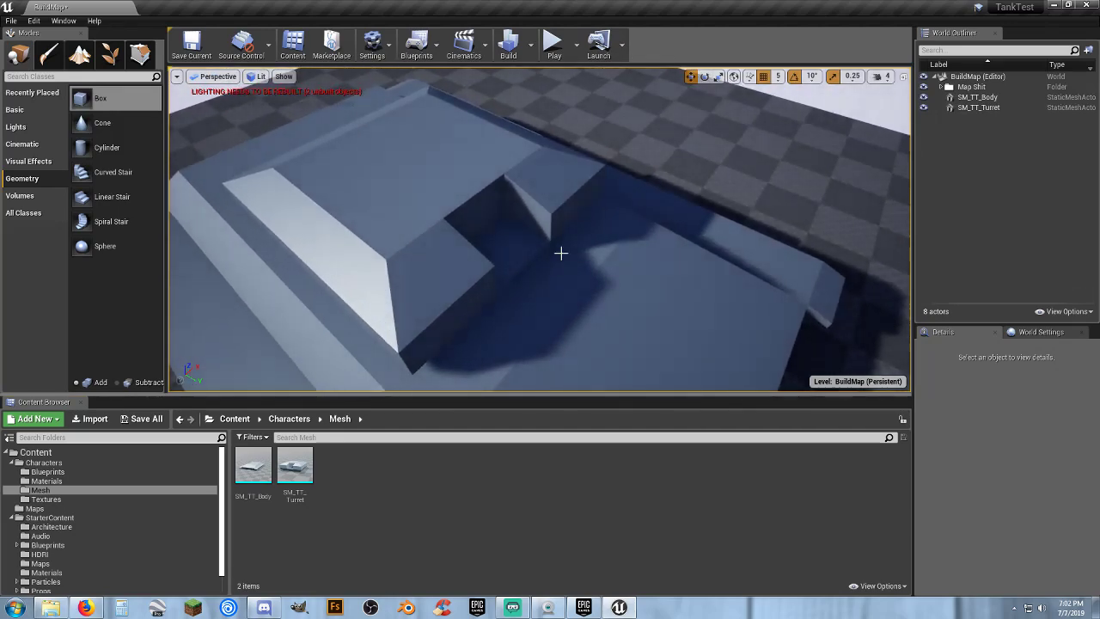
{"action": "scroll", "coordinate": [554, 254], "scroll_direction": "down", "scroll_amount": 5}
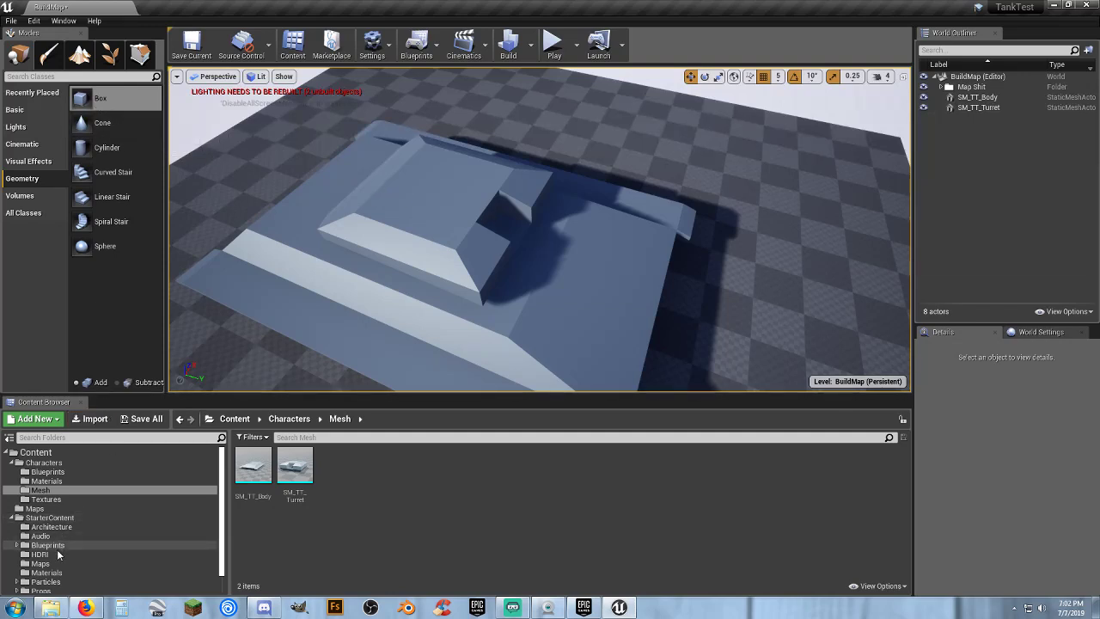
- Choose the M_Basic_Floor material from the StarterContent/Materials folder and place a box brush on top of the turret
{"action": "left_click", "coordinate": [59, 572]}
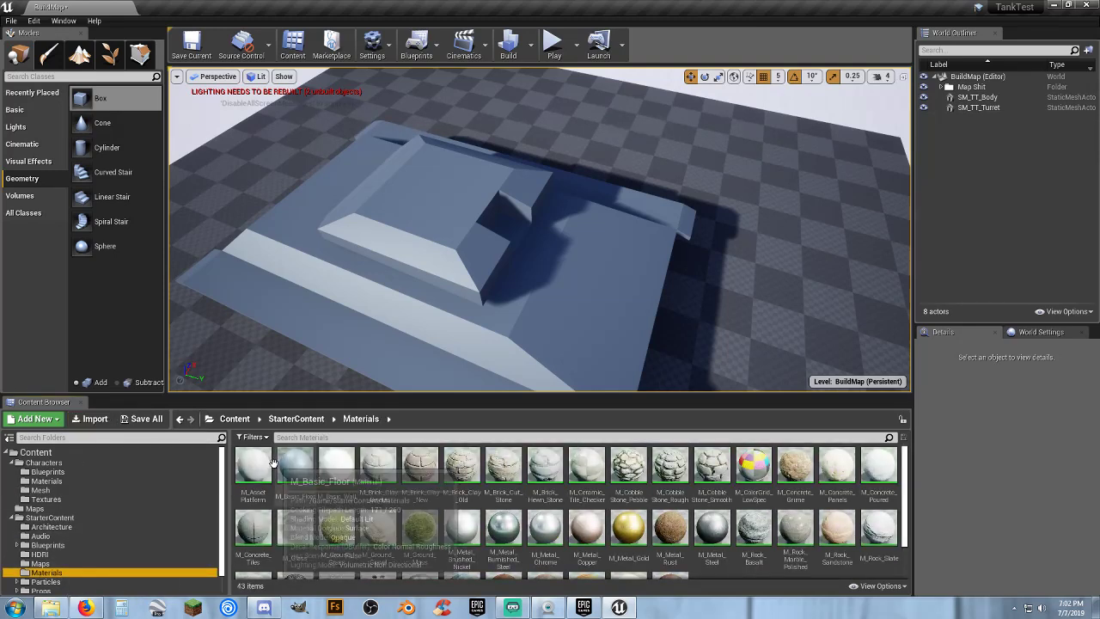
{"action": "left_click", "coordinate": [295, 471]}
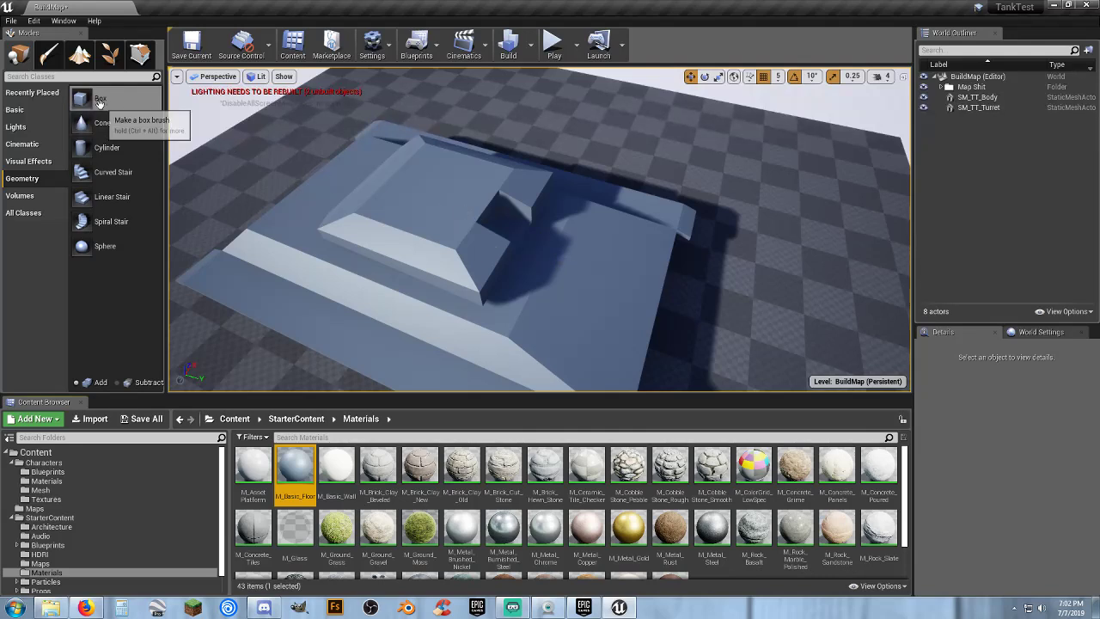
{"action": "mouse_move", "coordinate": [97, 98]}
{"action": "left_mouse_down"}
{"action": "mouse_move", "coordinate": [445, 219]}
{"action": "mouse_move", "coordinate": [454, 197]}
{"action": "mouse_move", "coordinate": [446, 193]}
{"action": "left_mouse_up"}
{"action": "scroll", "coordinate": [971, 371], "scroll_direction": "up", "scroll_amount": 1}
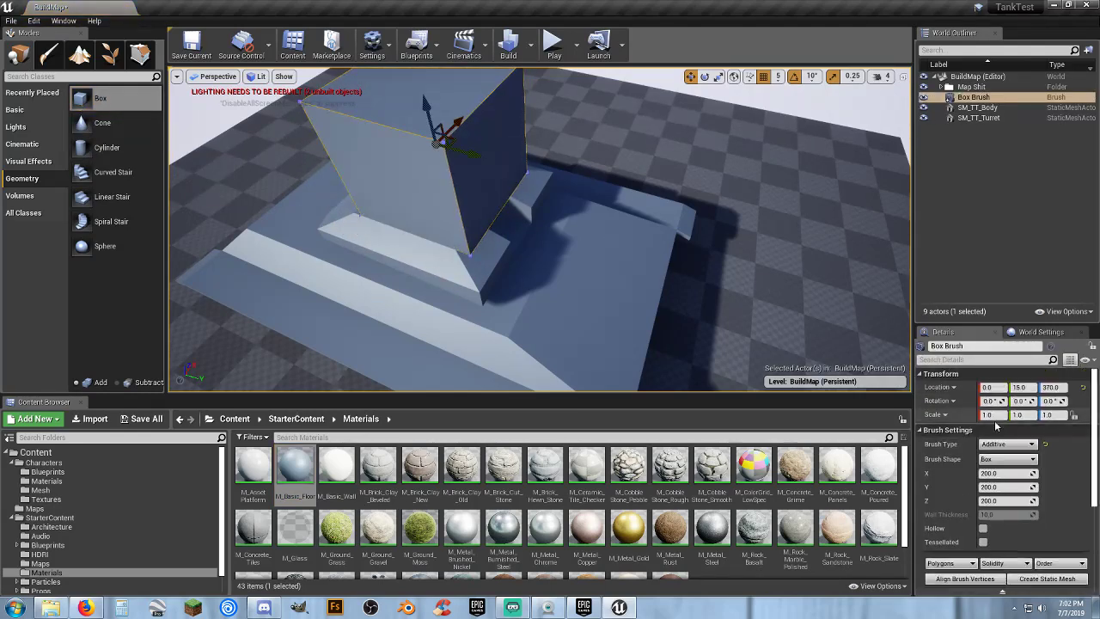
- Set the box brush's Y location to 0 and its X, Y and Z sizes to 78
{"action": "left_click", "coordinate": [1021, 388]}
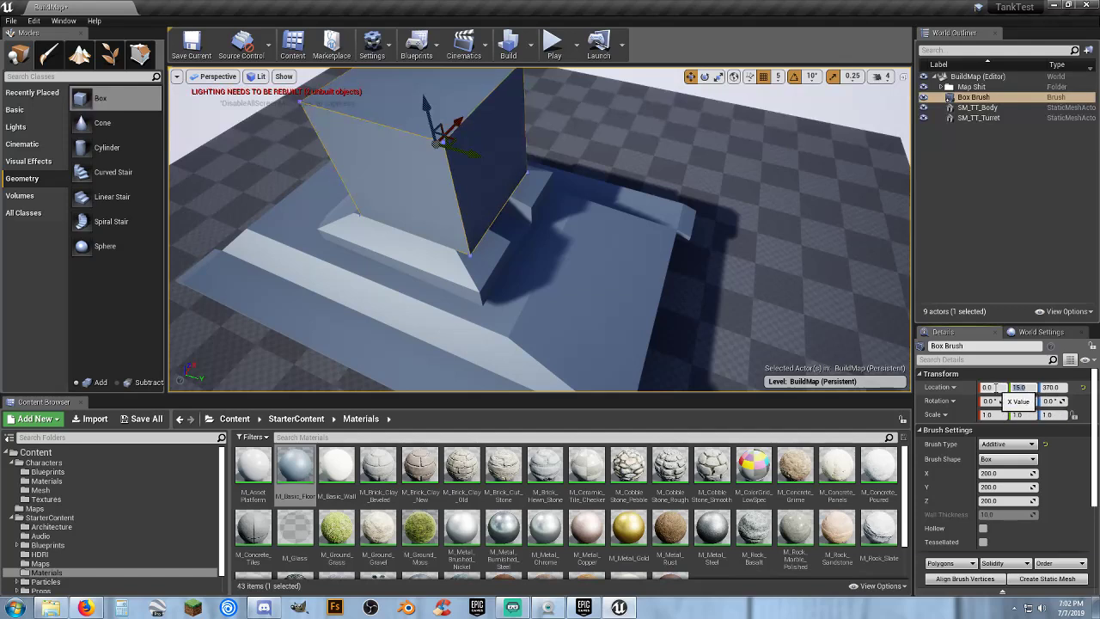
{"action": "type", "text": "0"}
{"action": "key", "text": "Return"}
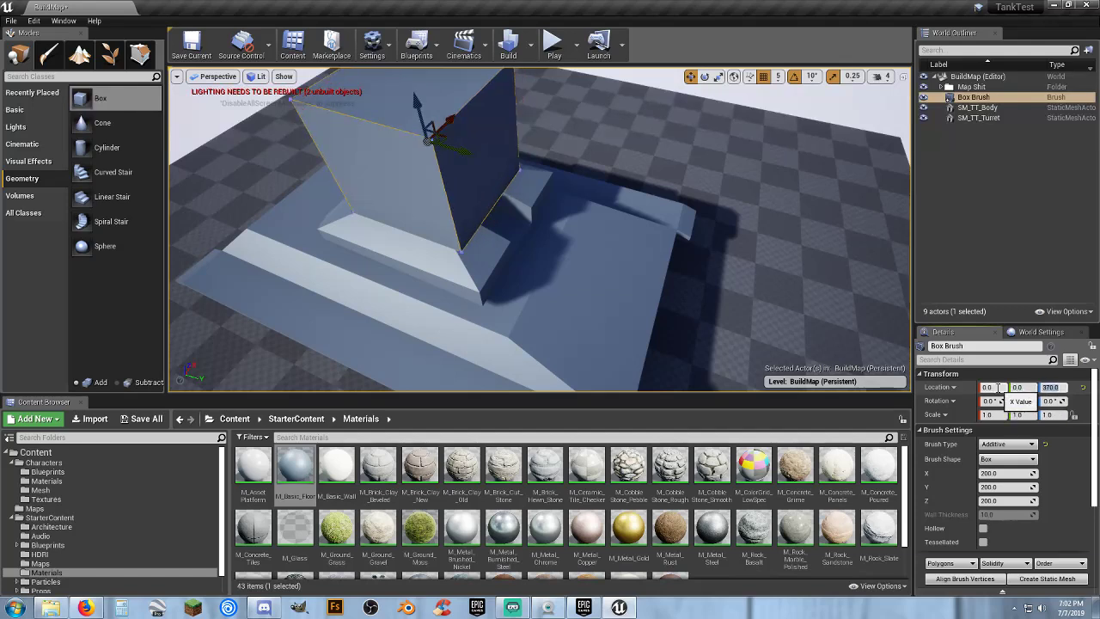
{"action": "left_click", "coordinate": [1005, 473]}
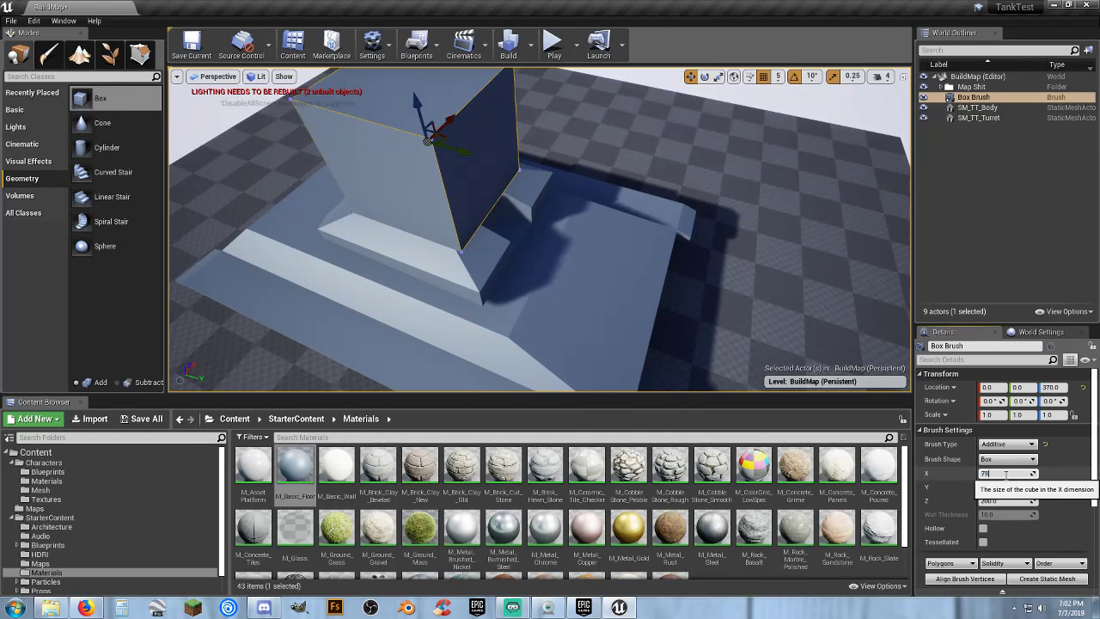
{"action": "type", "text": "78"}
{"action": "key", "text": "Return"}
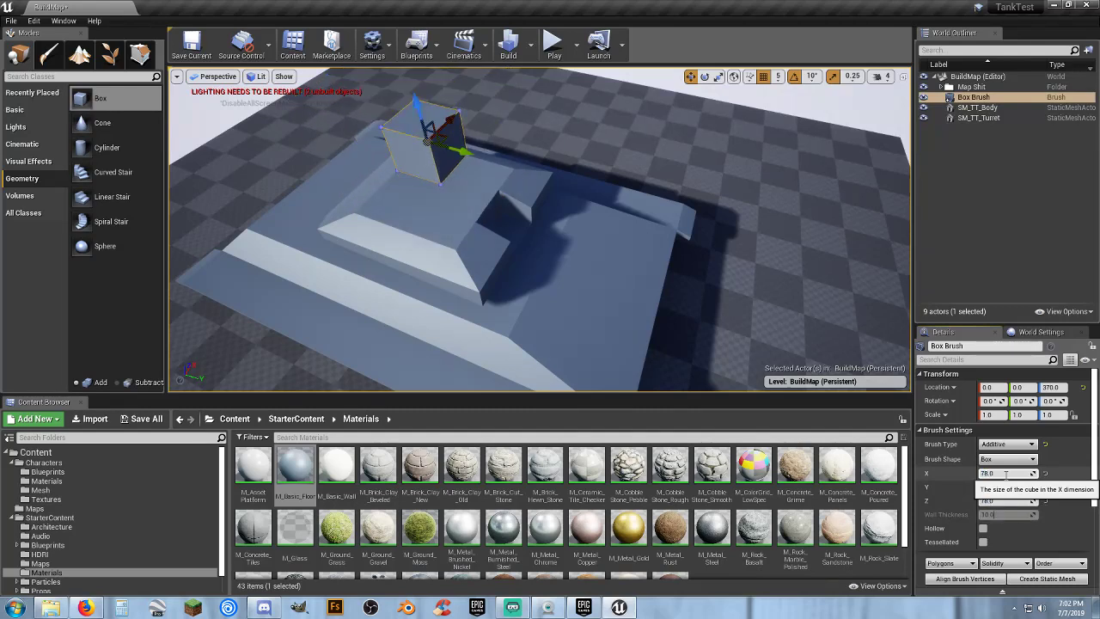
- Move the box brush into the turret's front notch, at Y 125 and Z 250
{"action": "left_click_drag", "start_coordinate": [467, 153], "coordinate": [545, 189]}
{"action": "left_click_drag", "start_coordinate": [501, 142], "coordinate": [504, 188]}
{"action": "mouse_move", "coordinate": [504, 192]}
{"action": "right_mouse_down"}
{"action": "mouse_move", "coordinate": [505, 262]}
{"action": "mouse_move", "coordinate": [481, 202]}
{"action": "mouse_move", "coordinate": [456, 266]}
{"action": "mouse_move", "coordinate": [413, 241]}
{"action": "mouse_move", "coordinate": [498, 258]}
{"action": "mouse_move", "coordinate": [413, 250]}
{"action": "mouse_move", "coordinate": [404, 301]}
{"action": "mouse_move", "coordinate": [464, 215]}
{"action": "mouse_move", "coordinate": [502, 105]}
{"action": "right_mouse_up"}
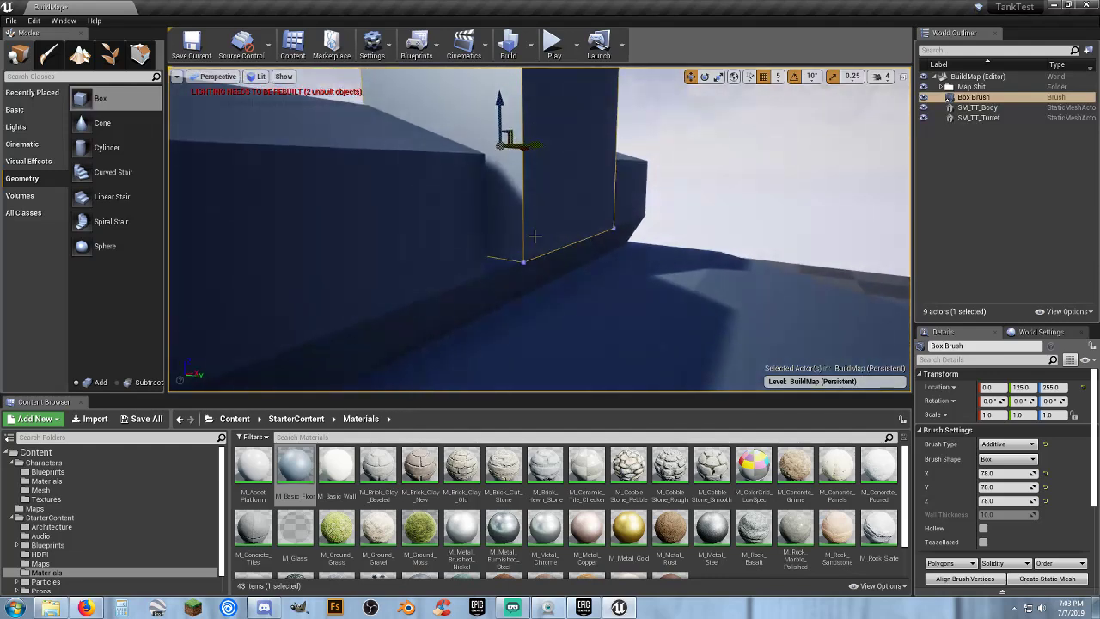
{"action": "left_click_drag", "start_coordinate": [501, 105], "coordinate": [501, 115]}
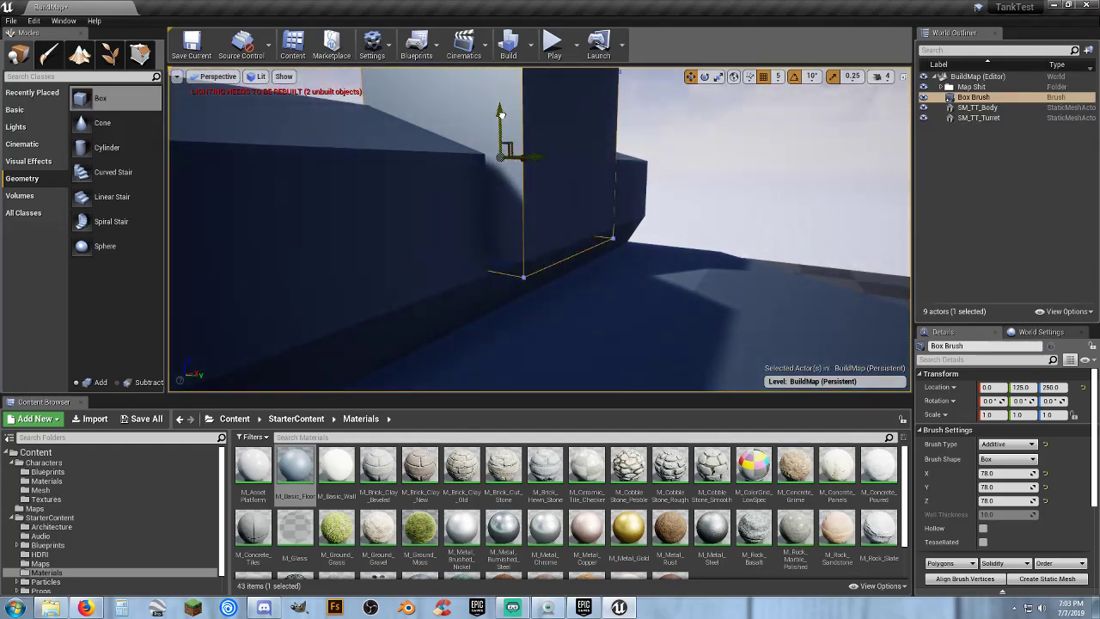
- Reduce the box brush's Z size to 60 and lower the brush to Z 240
{"action": "right_click_drag", "start_coordinate": [587, 269], "coordinate": [593, 198]}
{"action": "mouse_move", "coordinate": [602, 266]}
{"action": "right_mouse_down"}
{"action": "mouse_move", "coordinate": [644, 284]}
{"action": "mouse_move", "coordinate": [617, 206]}
{"action": "mouse_move", "coordinate": [624, 246]}
{"action": "right_mouse_up"}
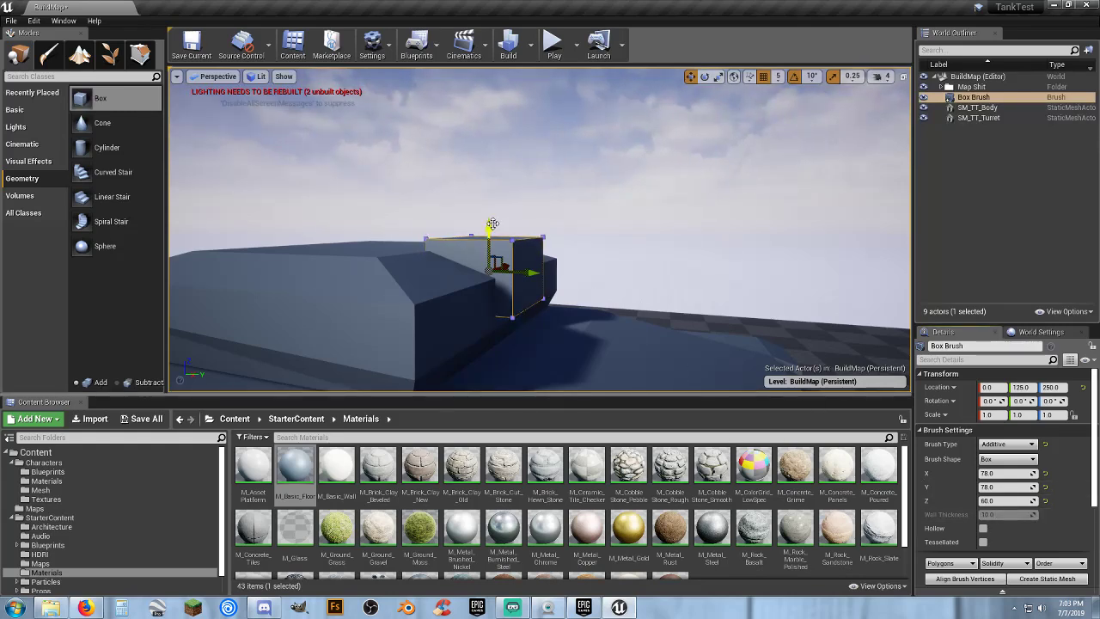
{"action": "left_click_drag", "start_coordinate": [493, 223], "coordinate": [493, 234]}
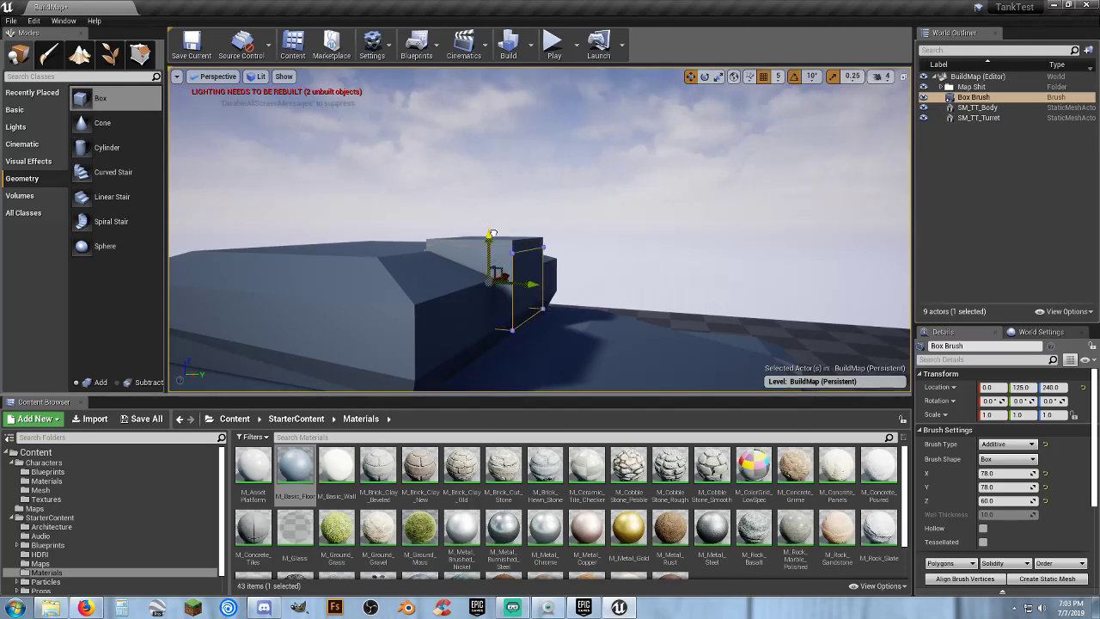
- Shift the box brush slightly out of the turret's front notch to Y 130
{"action": "key", "text": "w"}
{"action": "mouse_move", "coordinate": [493, 235]}
{"action": "right_mouse_down"}
{"action": "mouse_move", "coordinate": [421, 271]}
{"action": "mouse_move", "coordinate": [387, 309]}
{"action": "mouse_move", "coordinate": [361, 258]}
{"action": "mouse_move", "coordinate": [421, 262]}
{"action": "mouse_move", "coordinate": [404, 207]}
{"action": "mouse_move", "coordinate": [439, 284]}
{"action": "mouse_move", "coordinate": [439, 206]}
{"action": "mouse_move", "coordinate": [430, 318]}
{"action": "mouse_move", "coordinate": [434, 310]}
{"action": "right_mouse_up"}
{"action": "key", "text": "w"}
{"action": "key", "text": "s"}
{"action": "key", "text": "w"}
{"action": "key", "text": "s"}
{"action": "left_click_drag", "start_coordinate": [635, 222], "coordinate": [646, 219]}
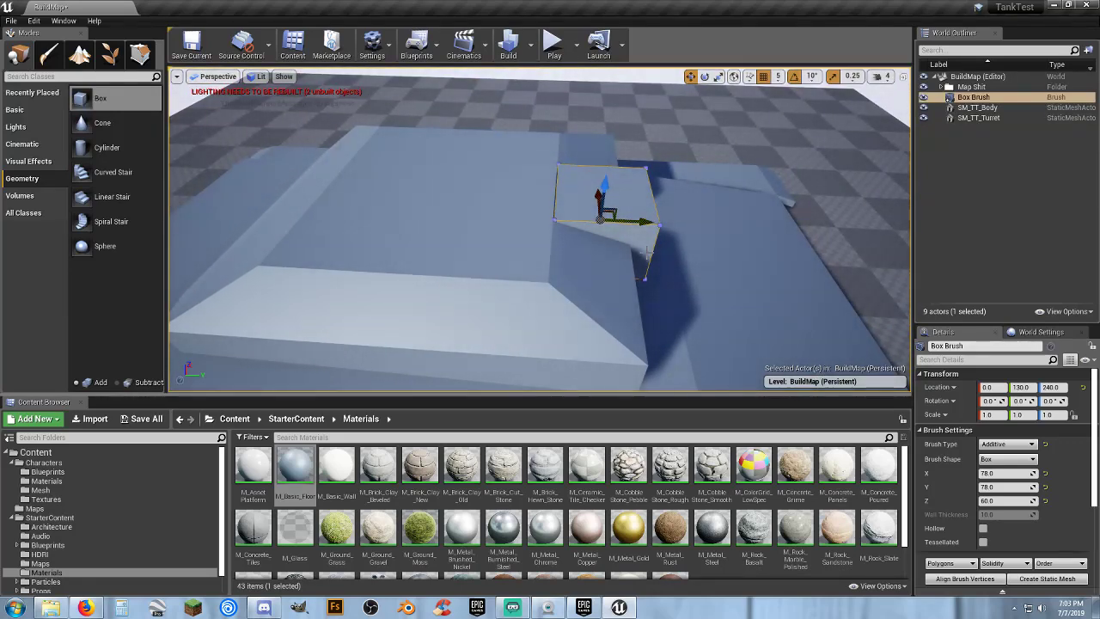
- In geometry editing, select the four vertices of the box brush's front face and move them back along Y toward the turret
{"action": "right_click_drag", "start_coordinate": [648, 253], "coordinate": [613, 250]}
{"action": "key", "text": "d"}
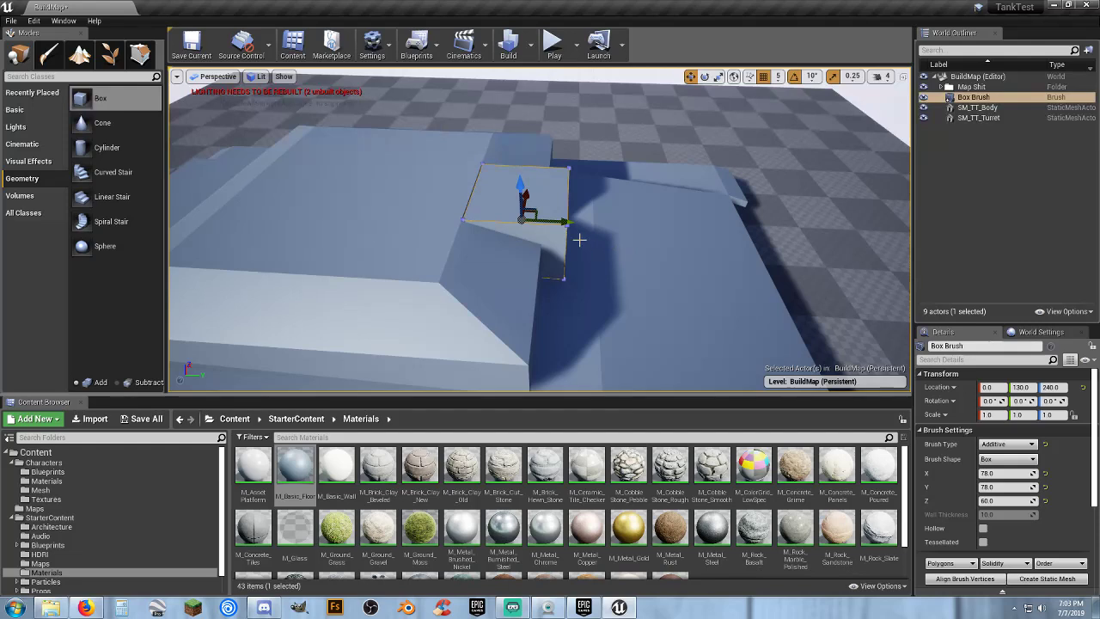
{"action": "left_click", "coordinate": [140, 55]}
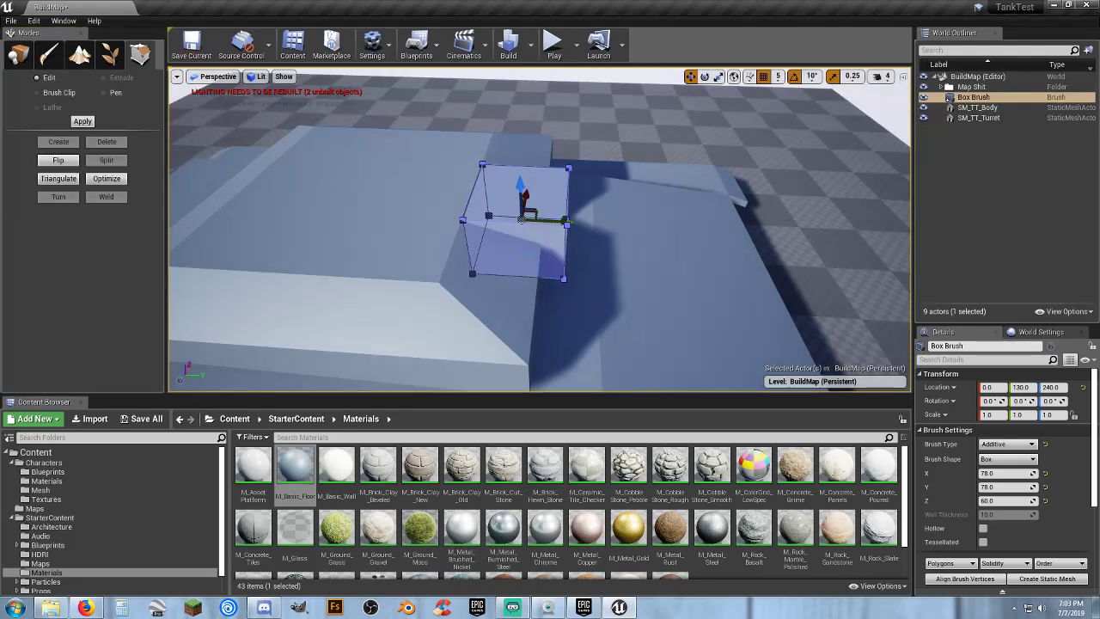
{"action": "mouse_move", "coordinate": [540, 229]}
{"action": "right_mouse_down"}
{"action": "mouse_move", "coordinate": [540, 267]}
{"action": "mouse_move", "coordinate": [507, 236]}
{"action": "mouse_move", "coordinate": [464, 228]}
{"action": "right_mouse_up"}
{"action": "key", "text": "w"}
{"action": "key", "text": "d"}
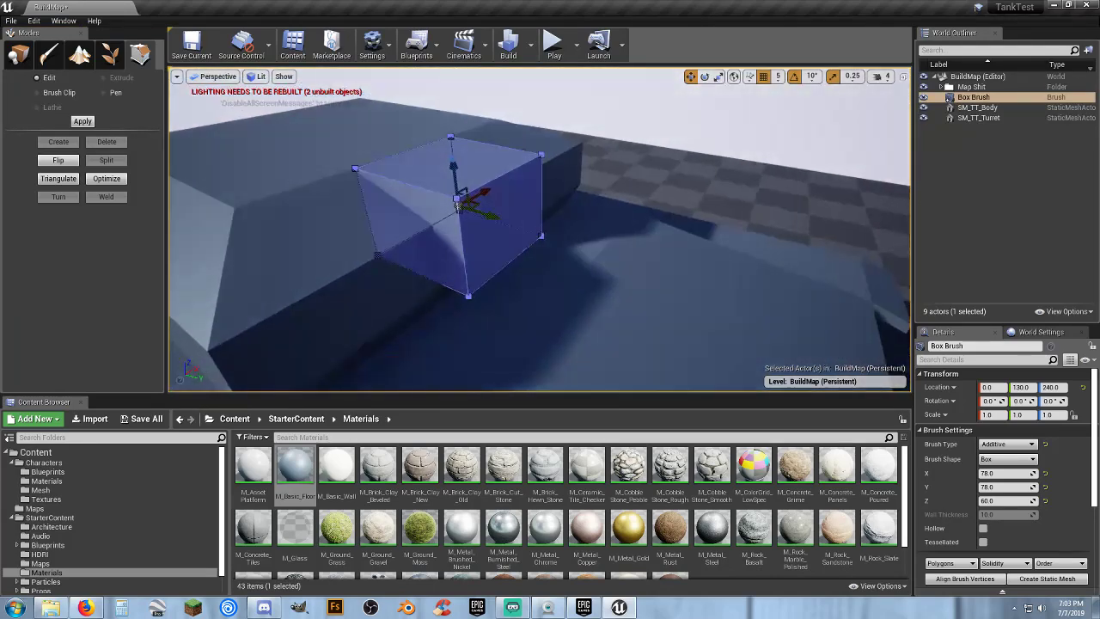
{"action": "left_click", "coordinate": [458, 199]}
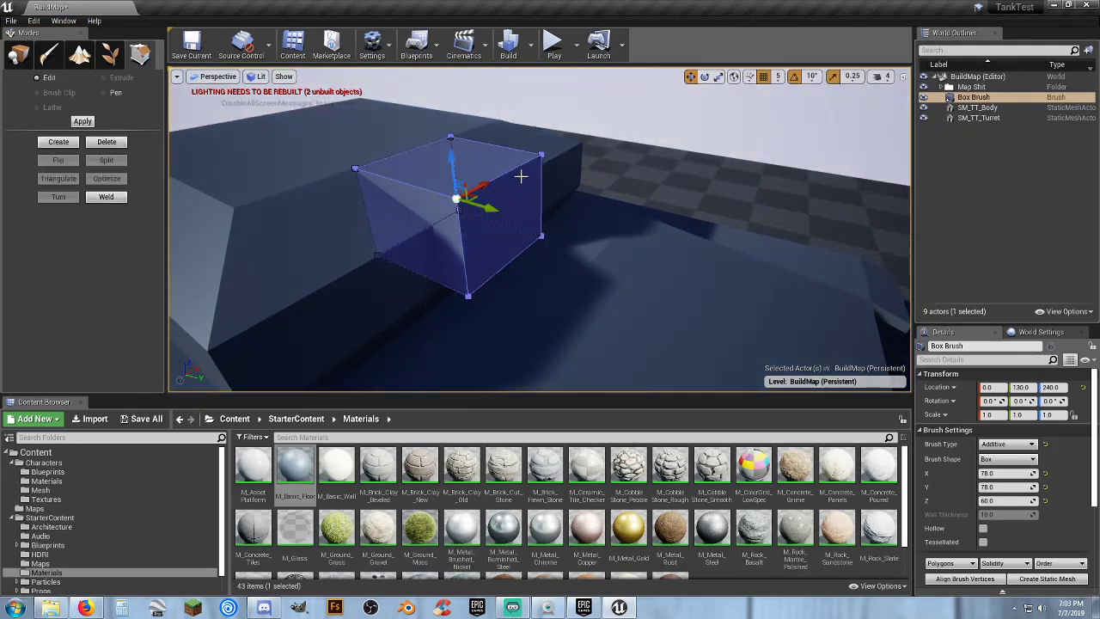
{"action": "left_click", "coordinate": [541, 155], "text": "ctrl"}
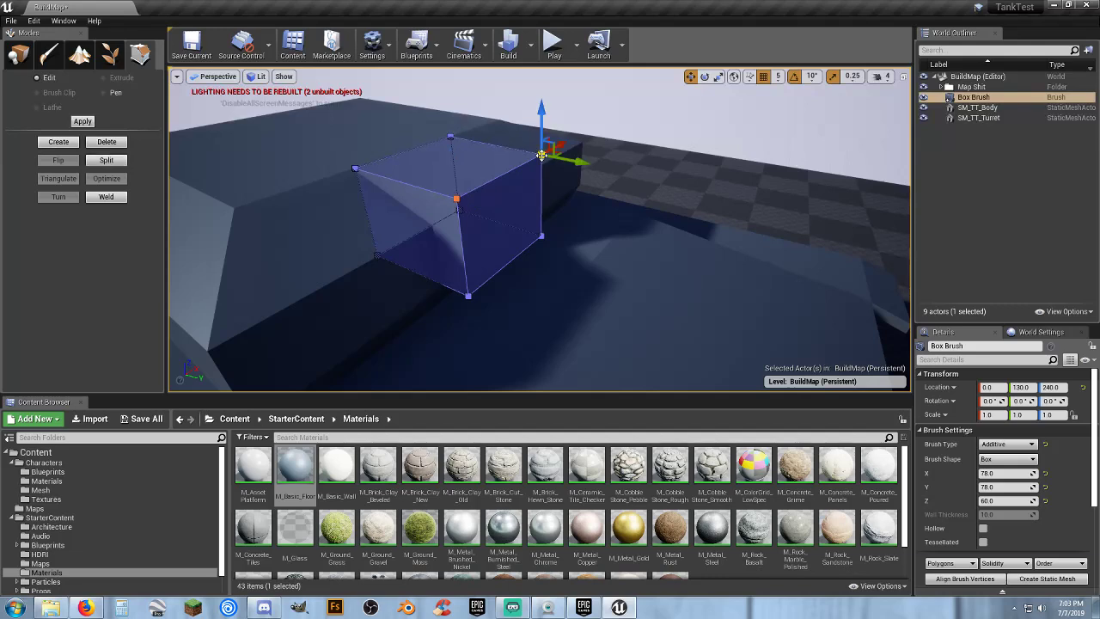
{"action": "left_click", "coordinate": [468, 296], "text": "ctrl"}
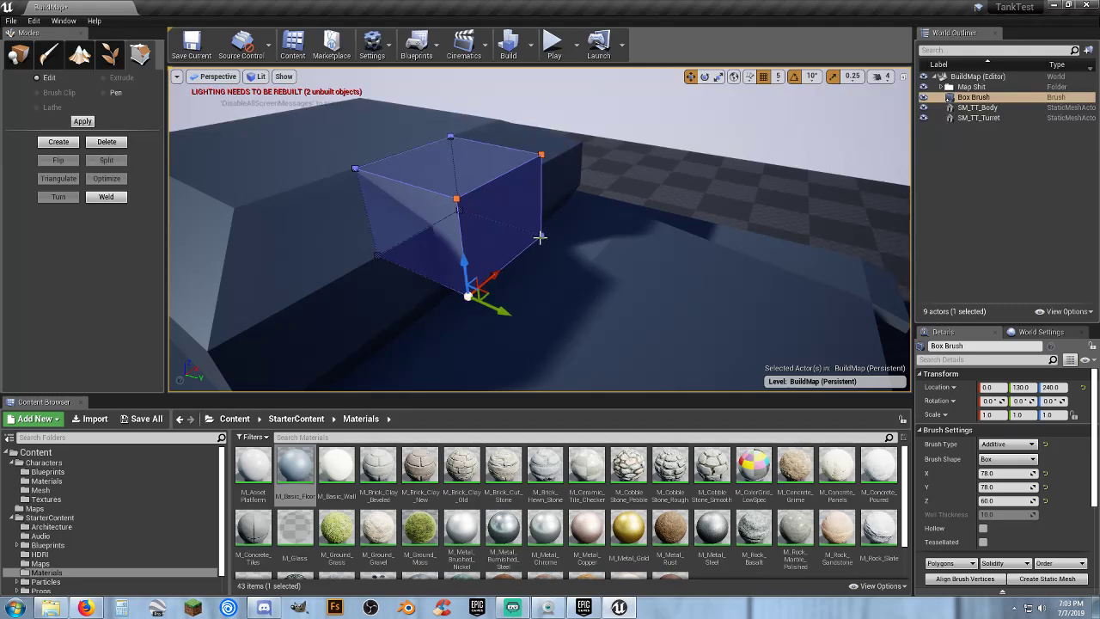
{"action": "left_click", "coordinate": [540, 237], "text": "ctrl"}
{"action": "mouse_move", "coordinate": [540, 237]}
{"action": "right_mouse_down"}
{"action": "mouse_move", "coordinate": [550, 228]}
{"action": "mouse_move", "coordinate": [601, 283]}
{"action": "mouse_move", "coordinate": [653, 249]}
{"action": "mouse_move", "coordinate": [627, 206]}
{"action": "mouse_move", "coordinate": [645, 203]}
{"action": "mouse_move", "coordinate": [523, 304]}
{"action": "right_mouse_up"}
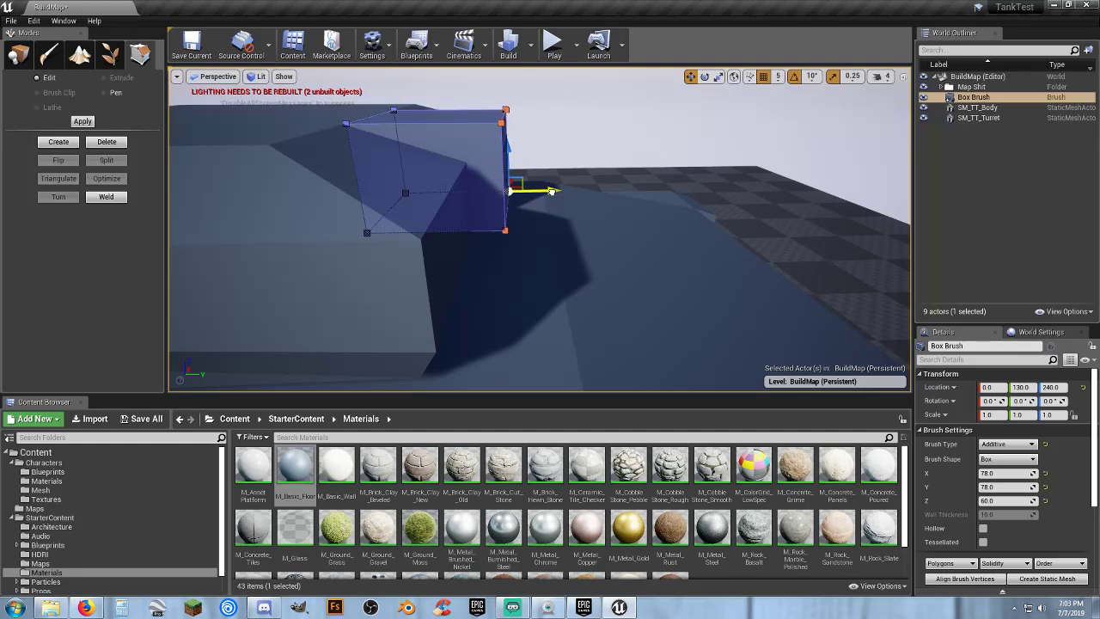
{"action": "left_click_drag", "start_coordinate": [538, 191], "coordinate": [532, 191]}
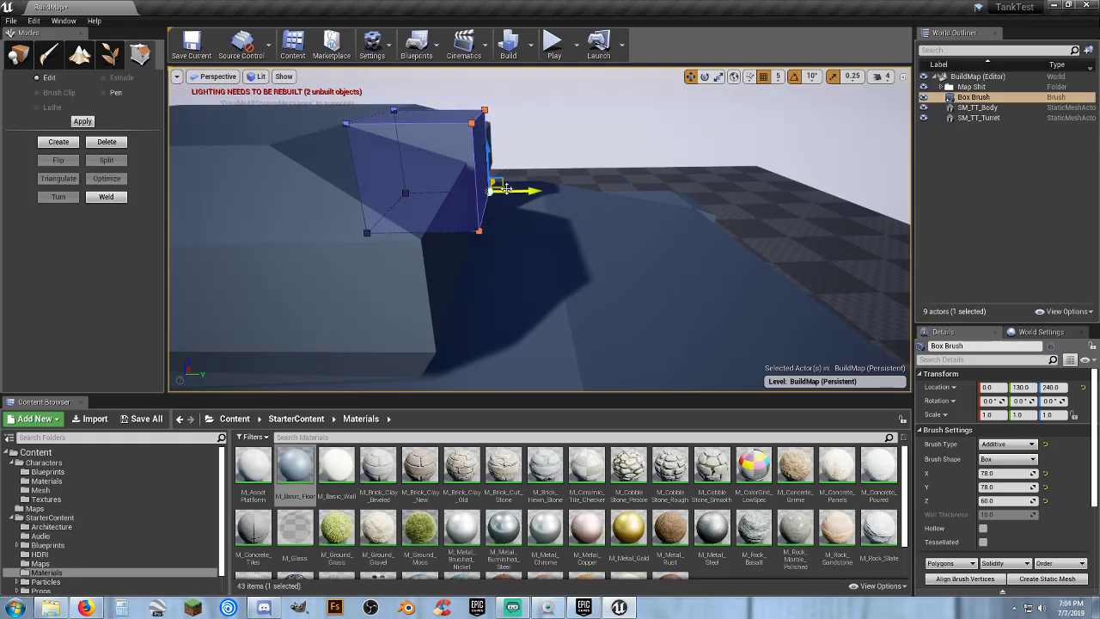
- Extrude the box brush's front face outward along Y, away from the turret
{"action": "left_click", "coordinate": [481, 166]}
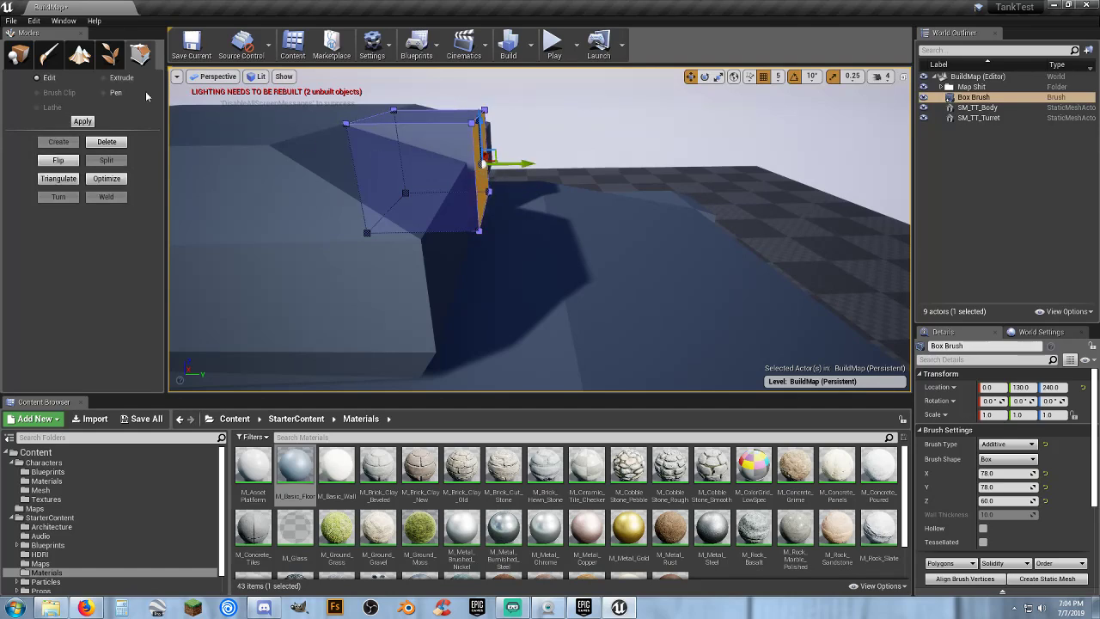
{"action": "left_click", "coordinate": [112, 80]}
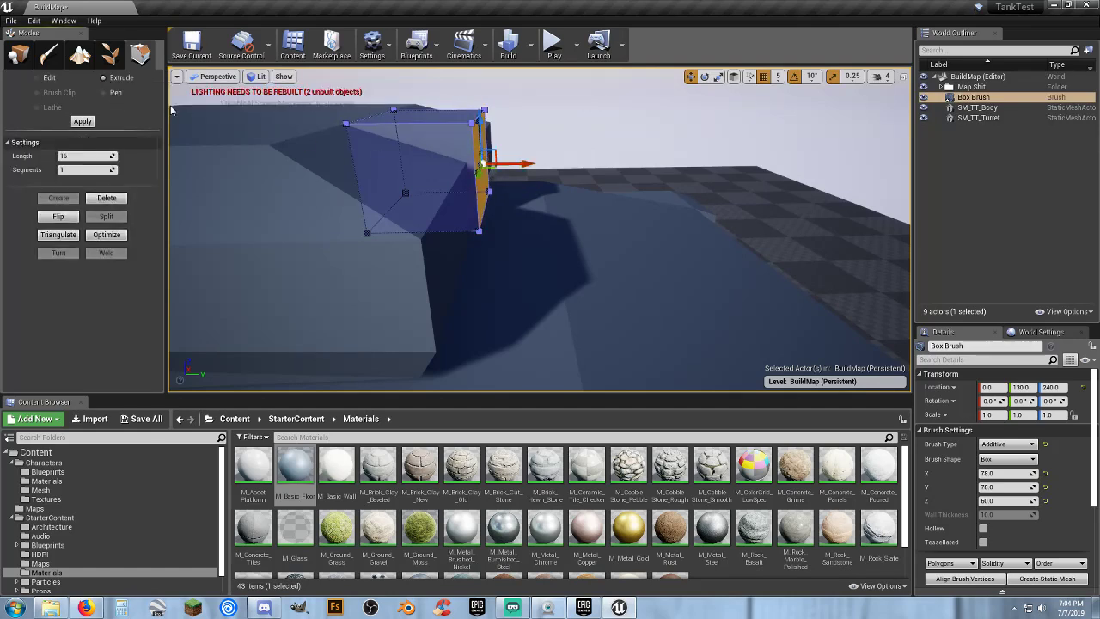
{"action": "left_click_drag", "start_coordinate": [508, 162], "coordinate": [555, 157]}
{"action": "right_click_drag", "start_coordinate": [555, 158], "coordinate": [533, 146]}
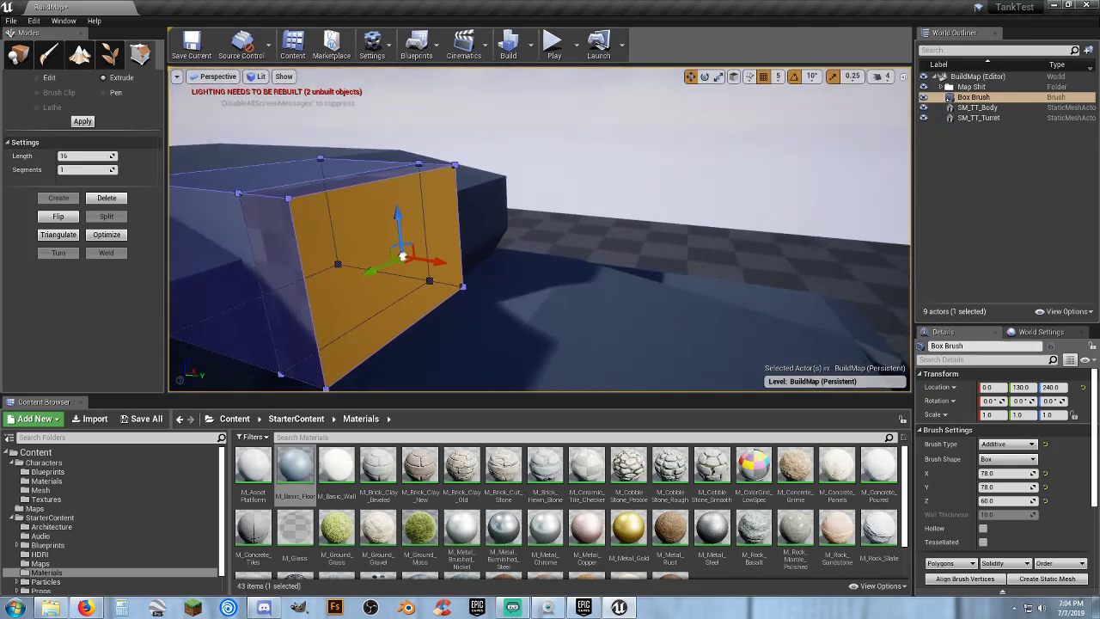
- Lower the two top vertices of the extruded front face to slope its upper edge
{"action": "left_click", "coordinate": [290, 198]}
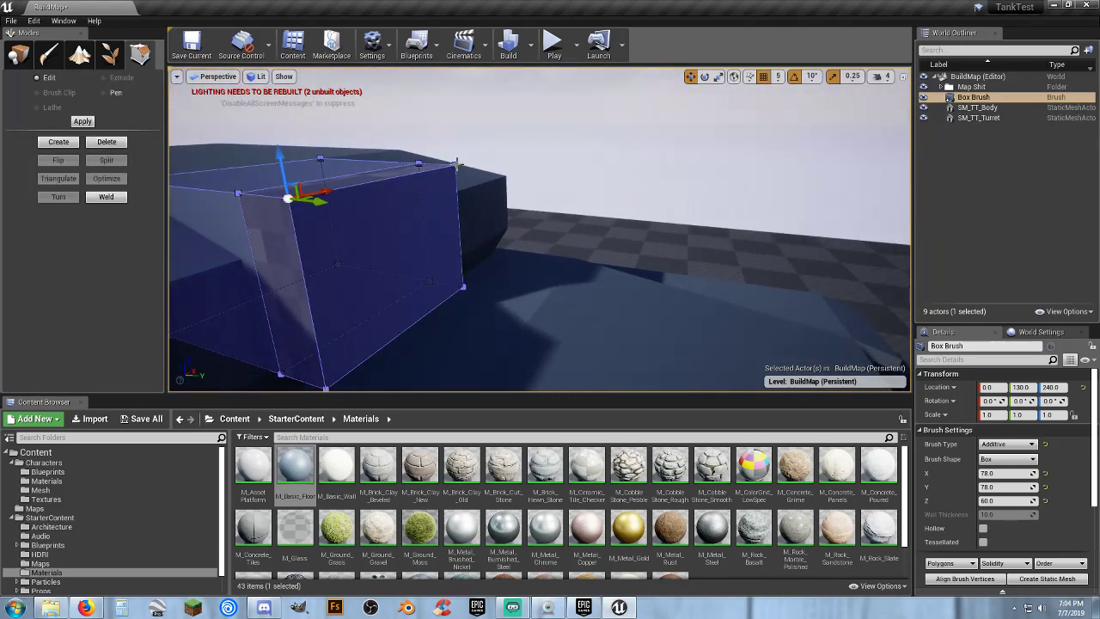
{"action": "mouse_move", "coordinate": [386, 289]}
{"action": "right_mouse_down"}
{"action": "mouse_move", "coordinate": [387, 354]}
{"action": "mouse_move", "coordinate": [433, 243]}
{"action": "right_mouse_up"}
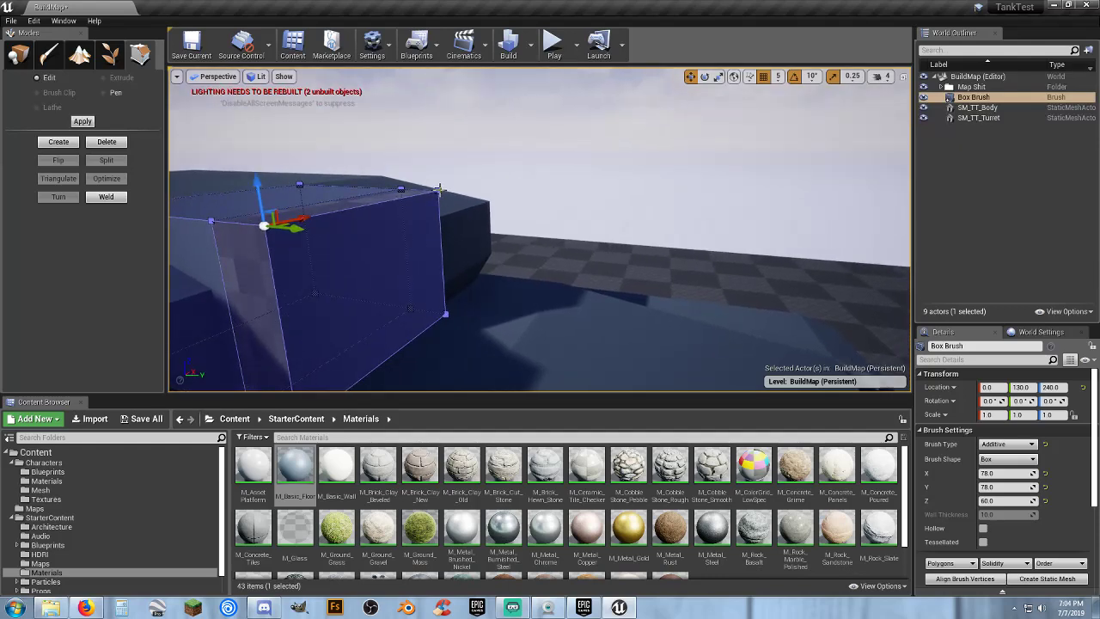
{"action": "left_click", "coordinate": [438, 192]}
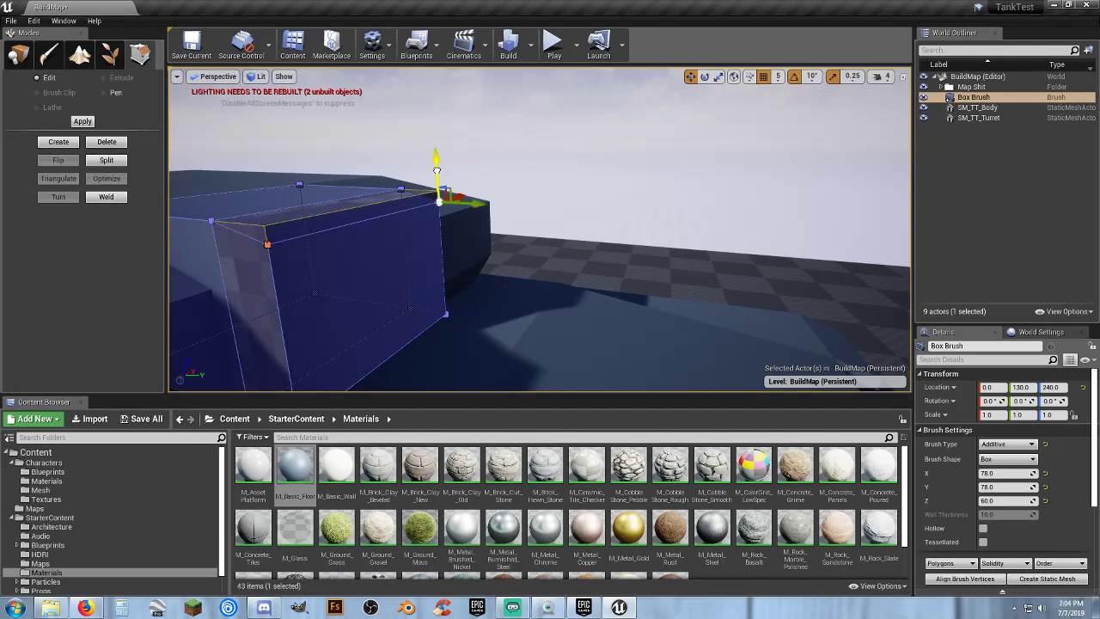
{"action": "left_click_drag", "start_coordinate": [437, 170], "coordinate": [434, 183]}
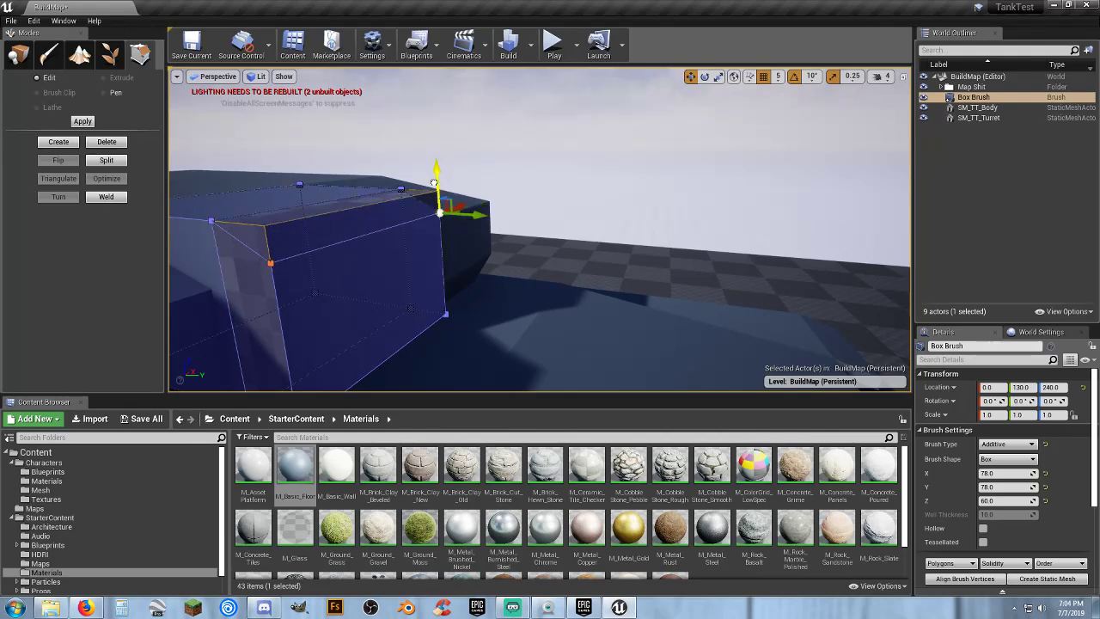
{"action": "right_click_drag", "start_coordinate": [405, 263], "coordinate": [394, 307]}
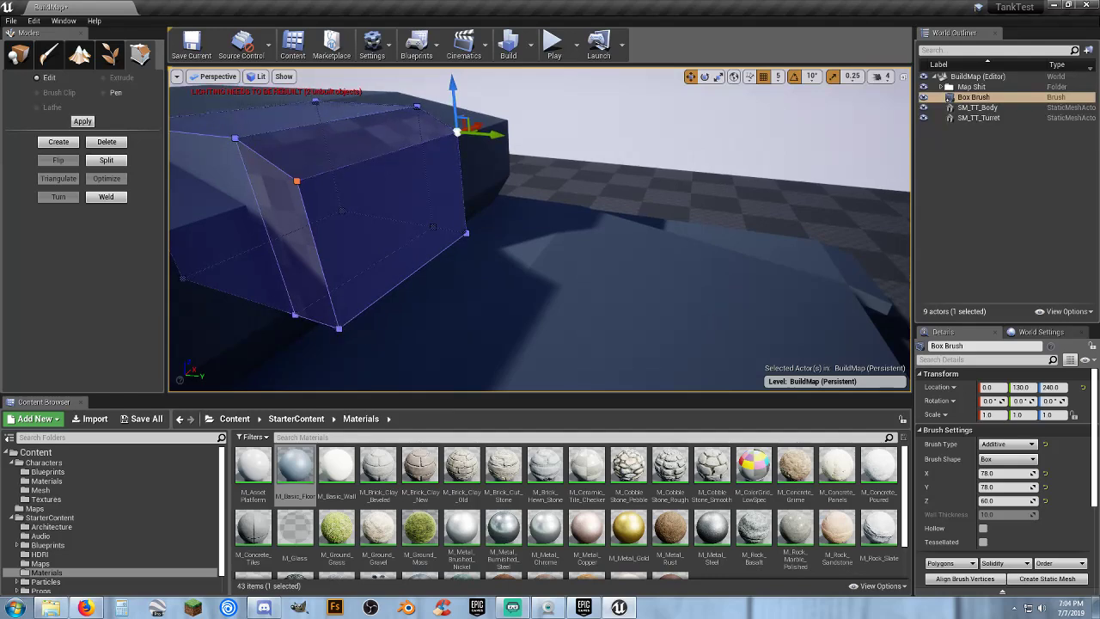
- Raise the two bottom vertices of the box brush's front face along Z to slope its lower edge
{"action": "left_click", "coordinate": [341, 327]}
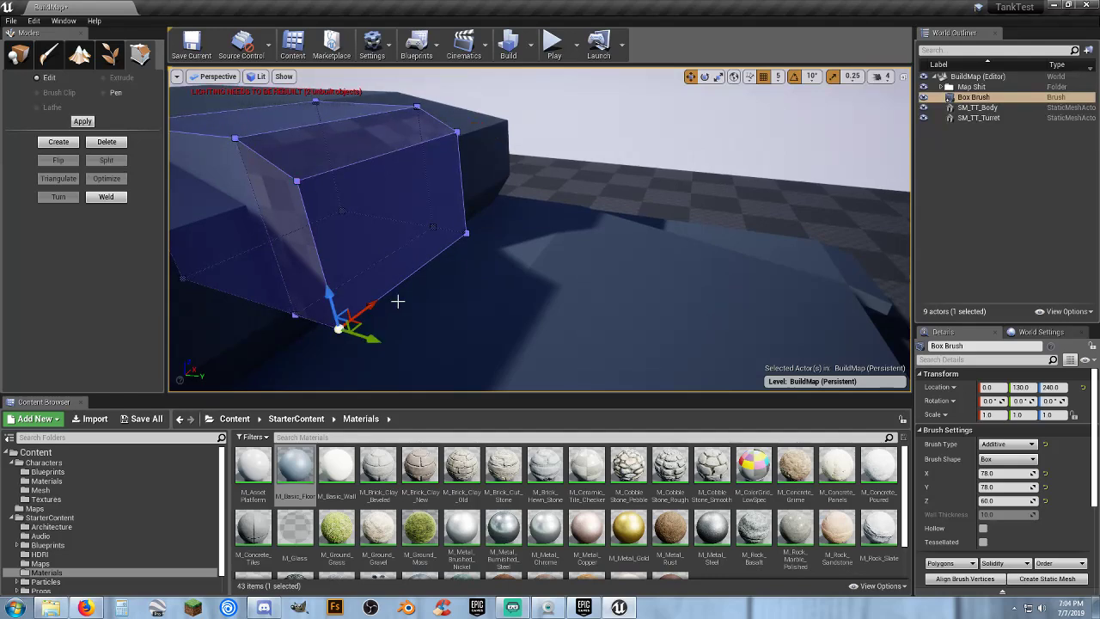
{"action": "left_click", "coordinate": [465, 233], "text": "ctrl"}
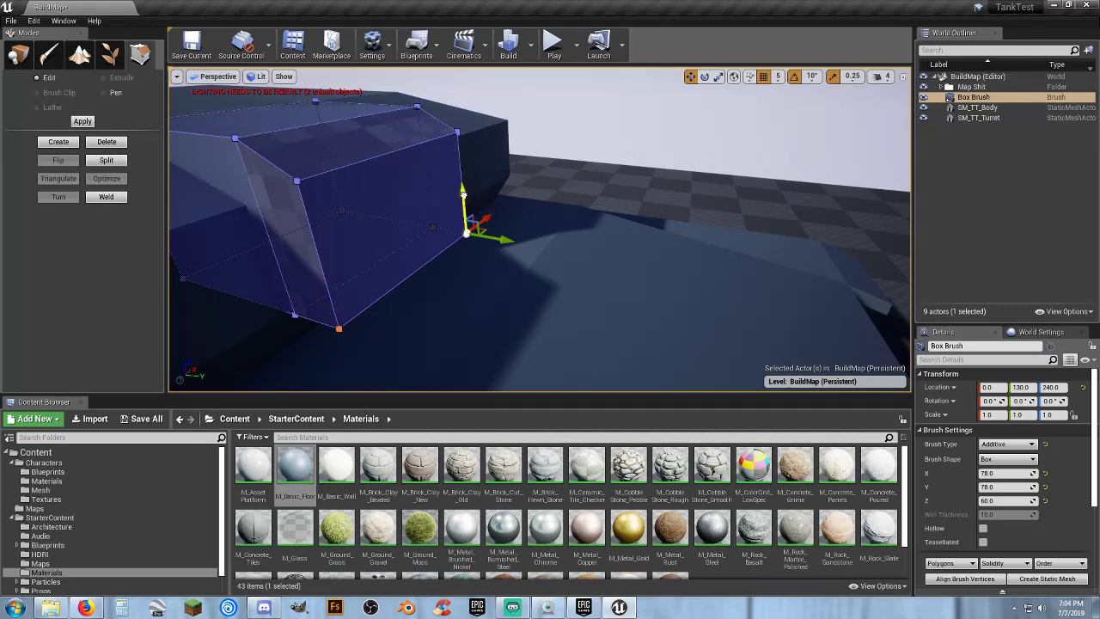
{"action": "left_click_drag", "start_coordinate": [461, 201], "coordinate": [462, 175]}
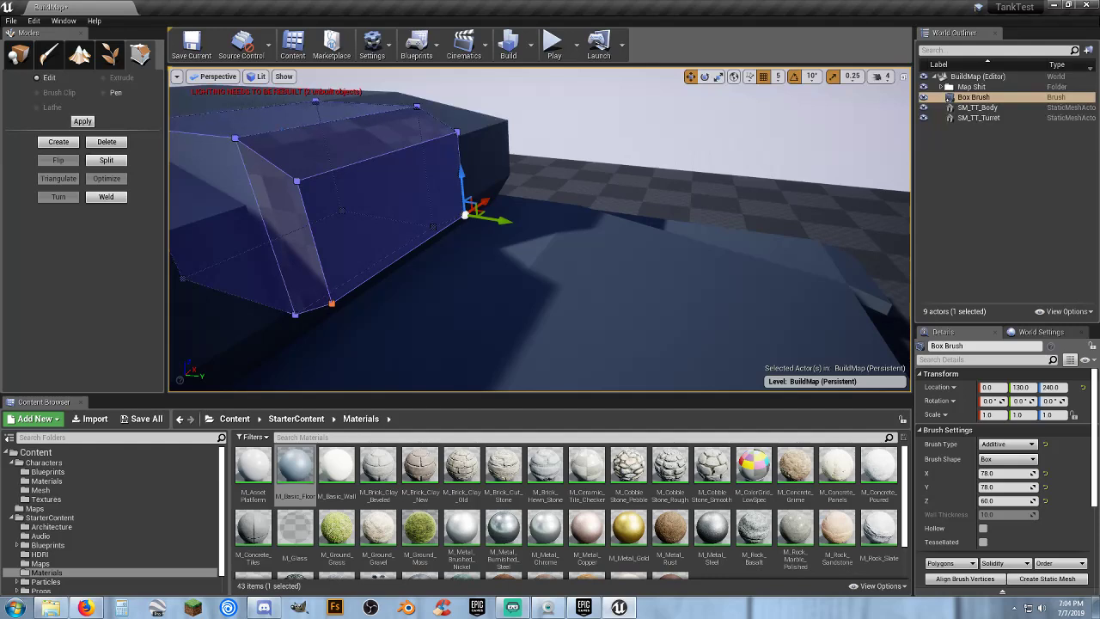
- Move the left and right vertex pairs of the box brush's front face inward along X to taper both sides
{"action": "left_click", "coordinate": [297, 180]}
{"action": "left_click", "coordinate": [332, 303], "text": "ctrl"}
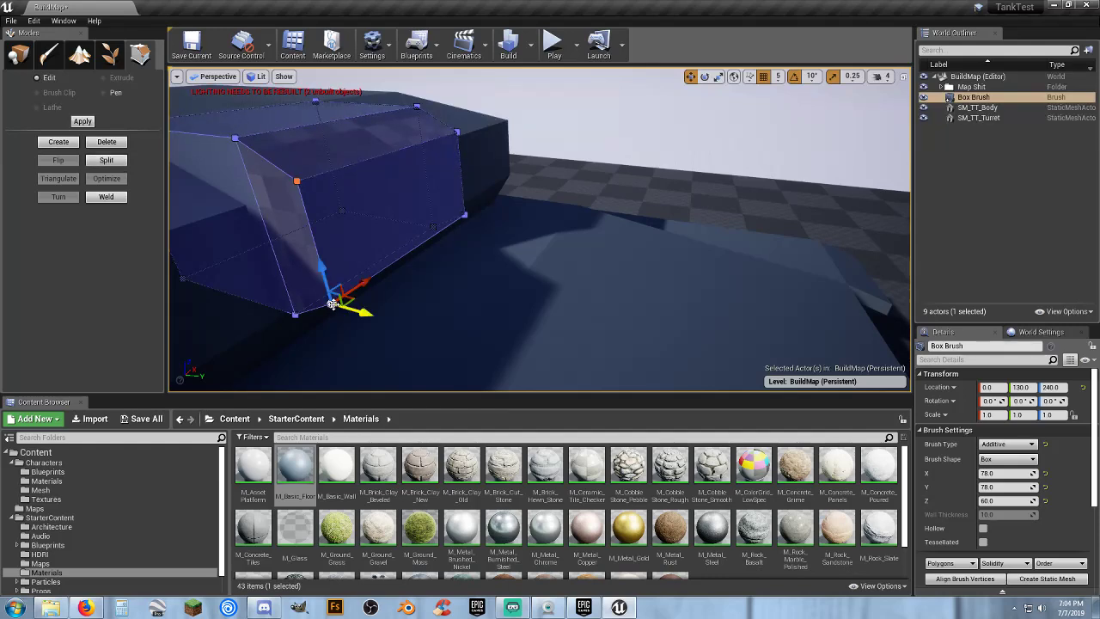
{"action": "mouse_move", "coordinate": [365, 281]}
{"action": "left_mouse_down"}
{"action": "mouse_move", "coordinate": [397, 265]}
{"action": "mouse_move", "coordinate": [403, 223]}
{"action": "left_mouse_up"}
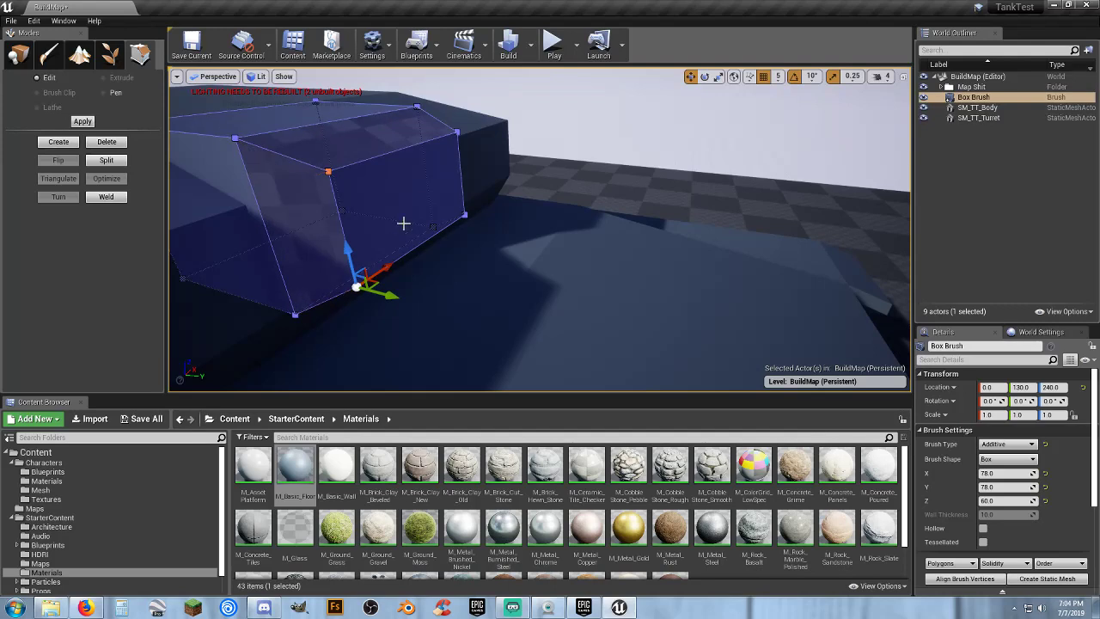
{"action": "left_click", "coordinate": [456, 131]}
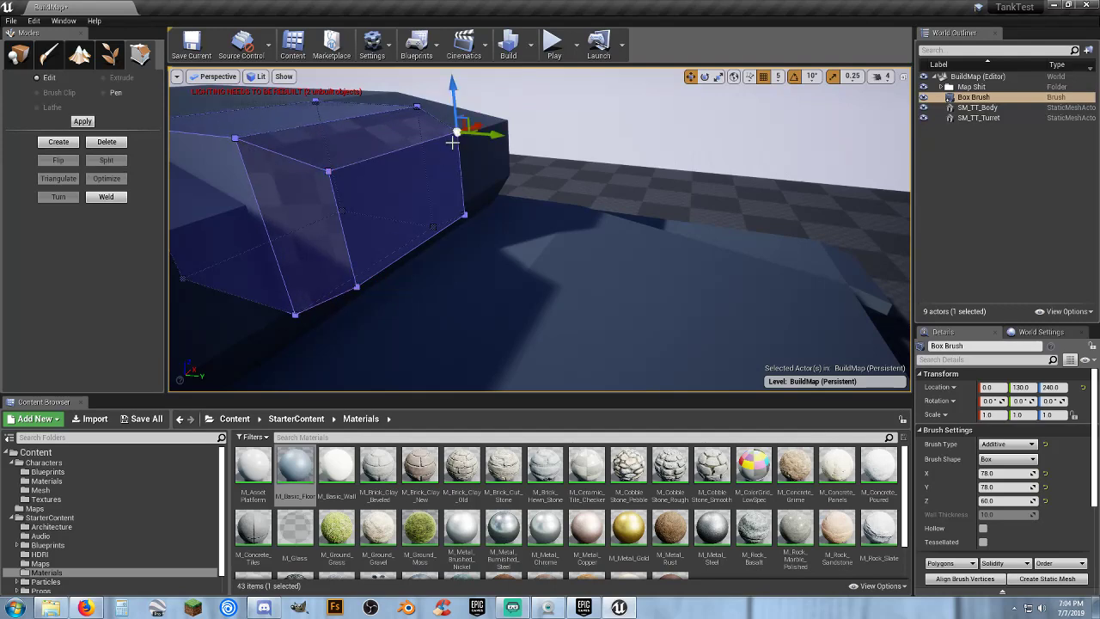
{"action": "left_click", "coordinate": [465, 215], "text": "ctrl"}
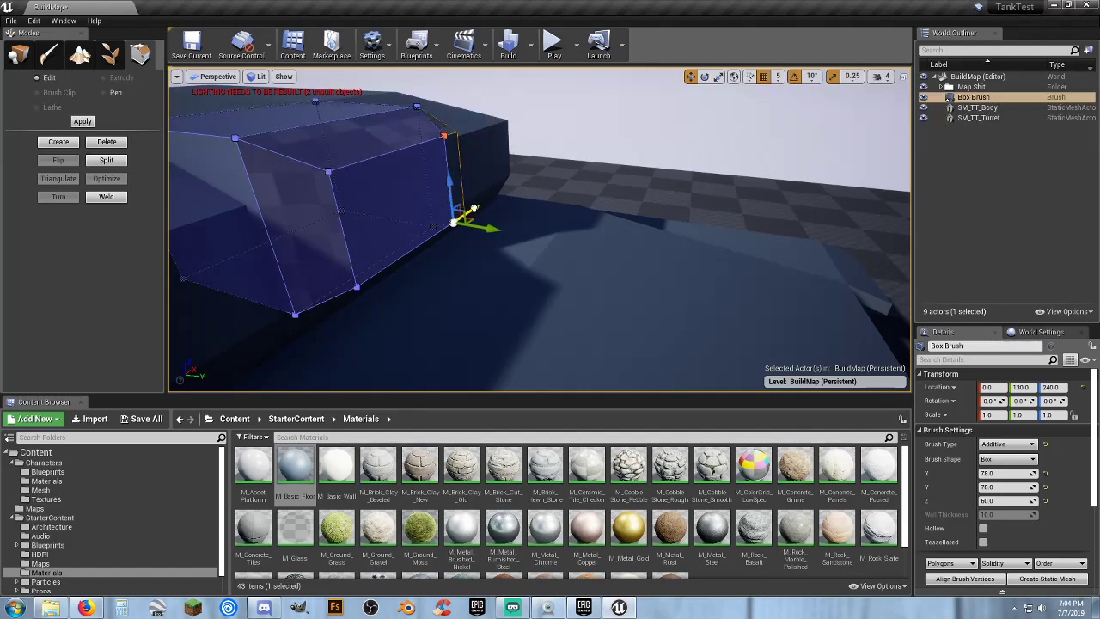
- Shift the negative-X vertex pair of the box brush's front face further inward along X and check the taper from several angles
{"action": "mouse_move", "coordinate": [502, 221]}
{"action": "right_mouse_down"}
{"action": "mouse_move", "coordinate": [336, 221]}
{"action": "mouse_move", "coordinate": [576, 221]}
{"action": "mouse_move", "coordinate": [481, 215]}
{"action": "mouse_move", "coordinate": [504, 210]}
{"action": "right_mouse_up"}
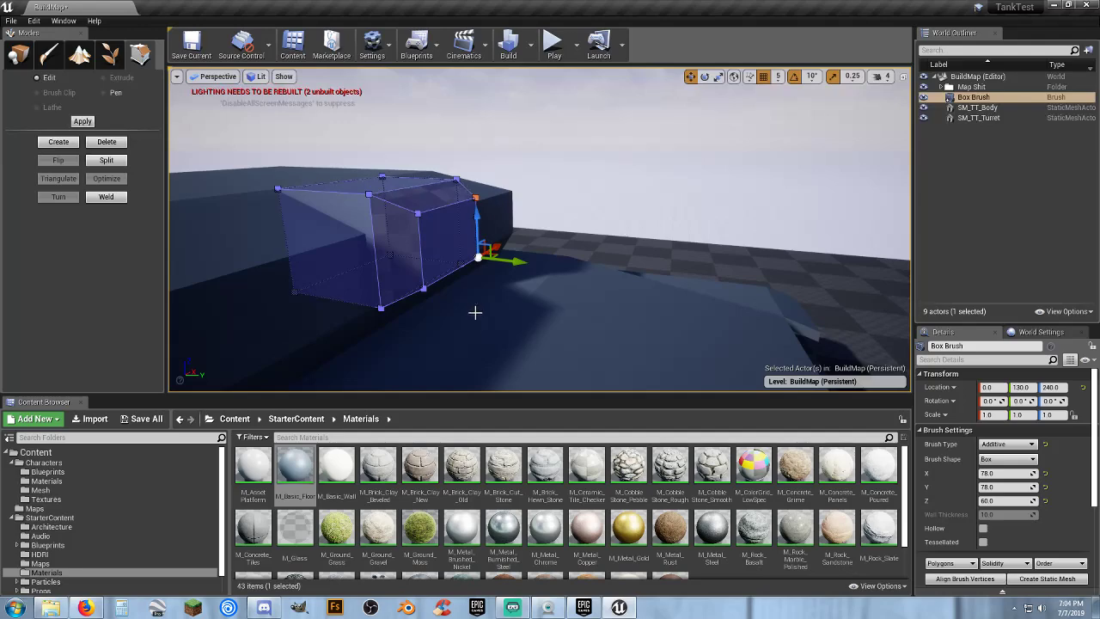
{"action": "mouse_move", "coordinate": [475, 312]}
{"action": "right_mouse_down"}
{"action": "mouse_move", "coordinate": [369, 312]}
{"action": "mouse_move", "coordinate": [361, 301]}
{"action": "mouse_move", "coordinate": [404, 313]}
{"action": "mouse_move", "coordinate": [507, 310]}
{"action": "mouse_move", "coordinate": [442, 314]}
{"action": "mouse_move", "coordinate": [486, 310]}
{"action": "right_mouse_up"}
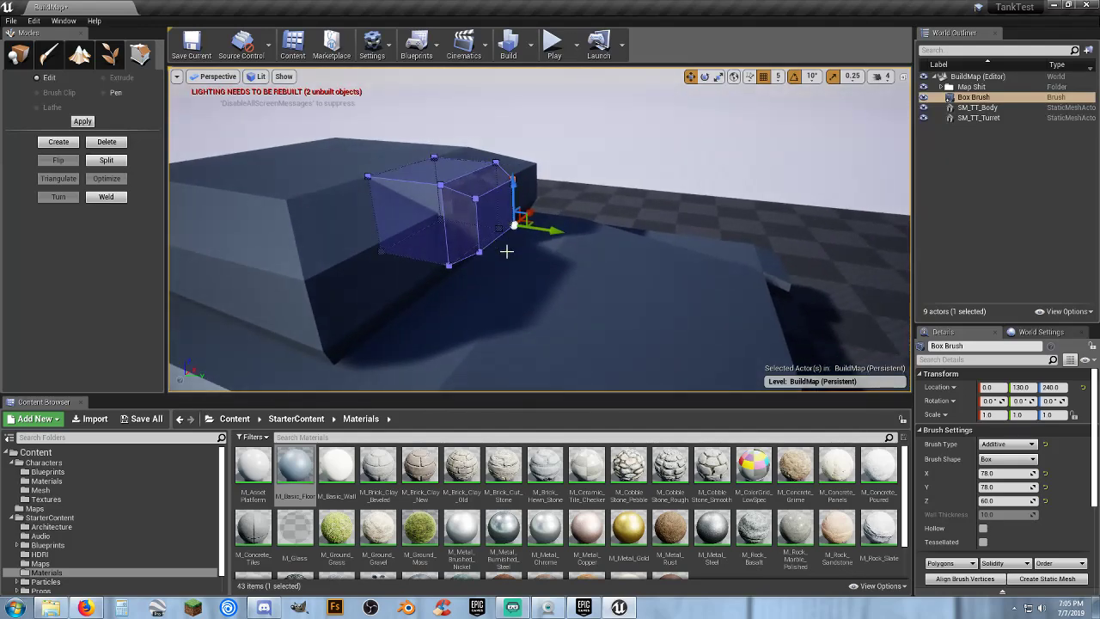
{"action": "mouse_move", "coordinate": [507, 251]}
{"action": "right_mouse_down"}
{"action": "mouse_move", "coordinate": [382, 253]}
{"action": "mouse_move", "coordinate": [374, 232]}
{"action": "mouse_move", "coordinate": [300, 232]}
{"action": "mouse_move", "coordinate": [386, 236]}
{"action": "mouse_move", "coordinate": [327, 225]}
{"action": "mouse_move", "coordinate": [305, 225]}
{"action": "mouse_move", "coordinate": [327, 240]}
{"action": "mouse_move", "coordinate": [507, 250]}
{"action": "right_mouse_up"}
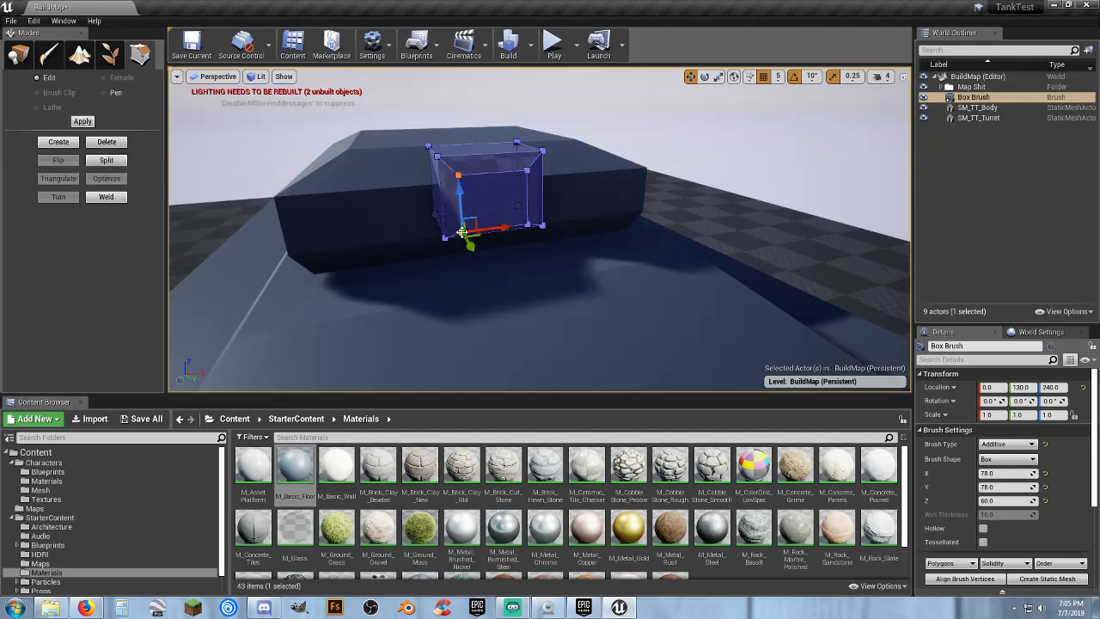
{"action": "left_click_drag", "start_coordinate": [505, 227], "coordinate": [513, 227]}
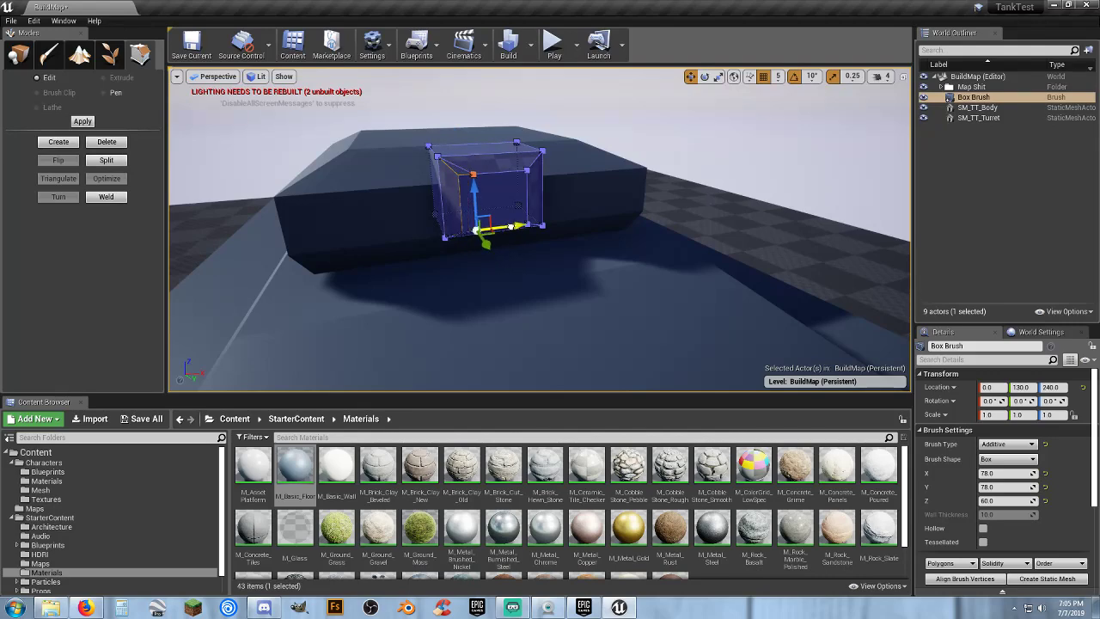
{"action": "mouse_move", "coordinate": [540, 228]}
{"action": "right_mouse_down"}
{"action": "mouse_move", "coordinate": [491, 206]}
{"action": "mouse_move", "coordinate": [413, 236]}
{"action": "mouse_move", "coordinate": [539, 229]}
{"action": "right_mouse_up"}
{"action": "key", "text": "a"}
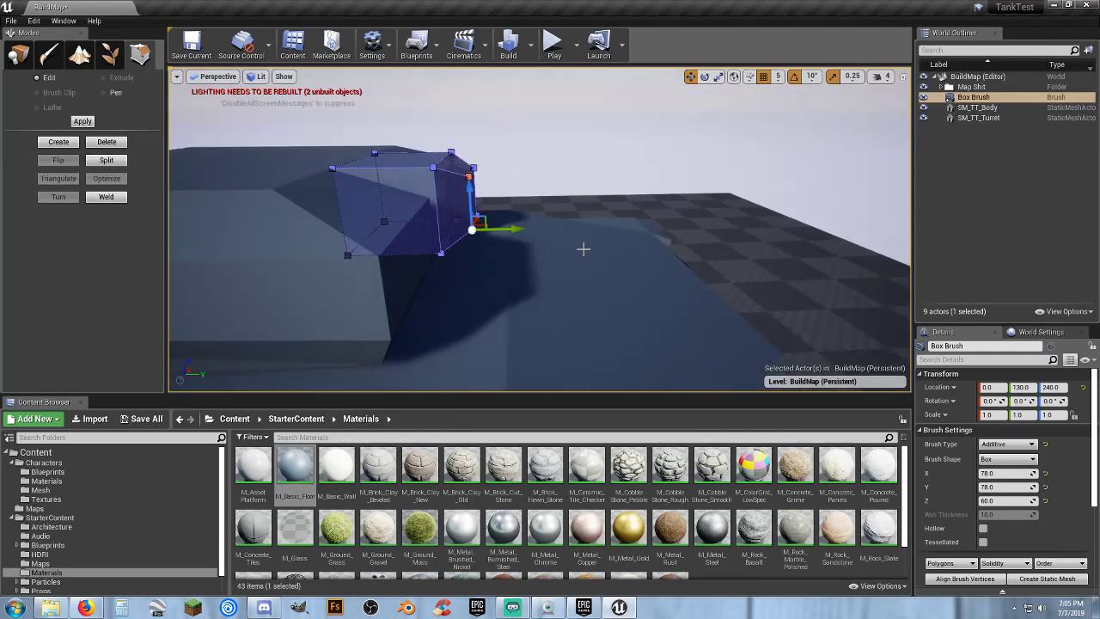
{"action": "key", "text": "d"}
{"action": "mouse_move", "coordinate": [554, 250]}
{"action": "right_mouse_down"}
{"action": "mouse_move", "coordinate": [450, 234]}
{"action": "mouse_move", "coordinate": [554, 204]}
{"action": "right_mouse_up"}
{"action": "key", "text": "s"}
{"action": "right_click_drag", "start_coordinate": [589, 244], "coordinate": [508, 277]}
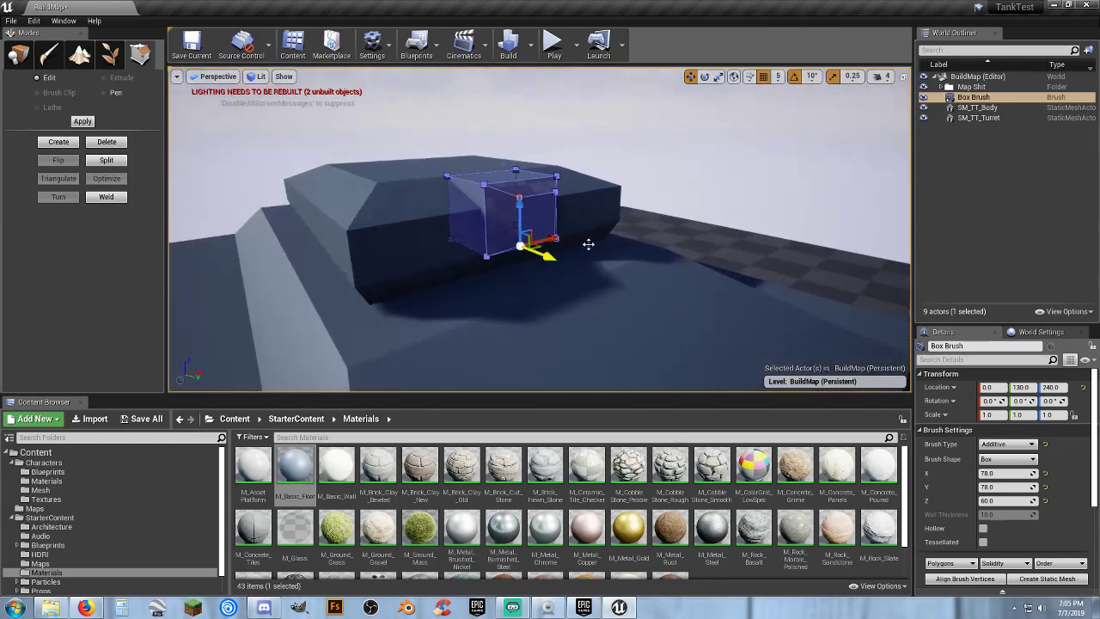
- Leave geometry editing and apply the M_Basic_Floor material to all surfaces of the box brush
{"action": "left_click", "coordinate": [957, 165]}
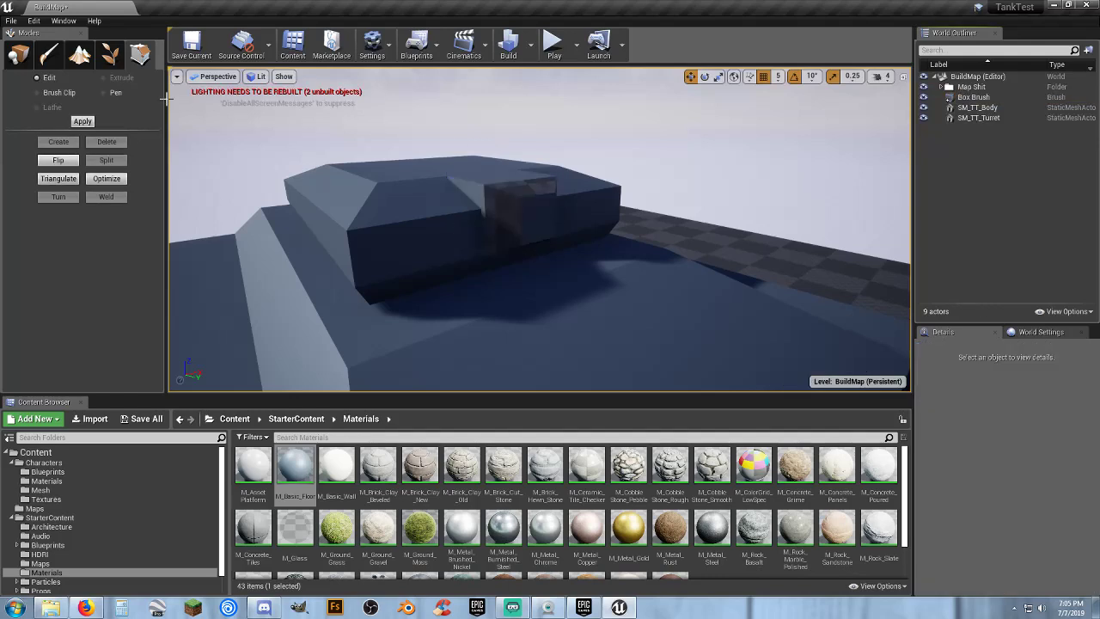
{"action": "left_click", "coordinate": [24, 63]}
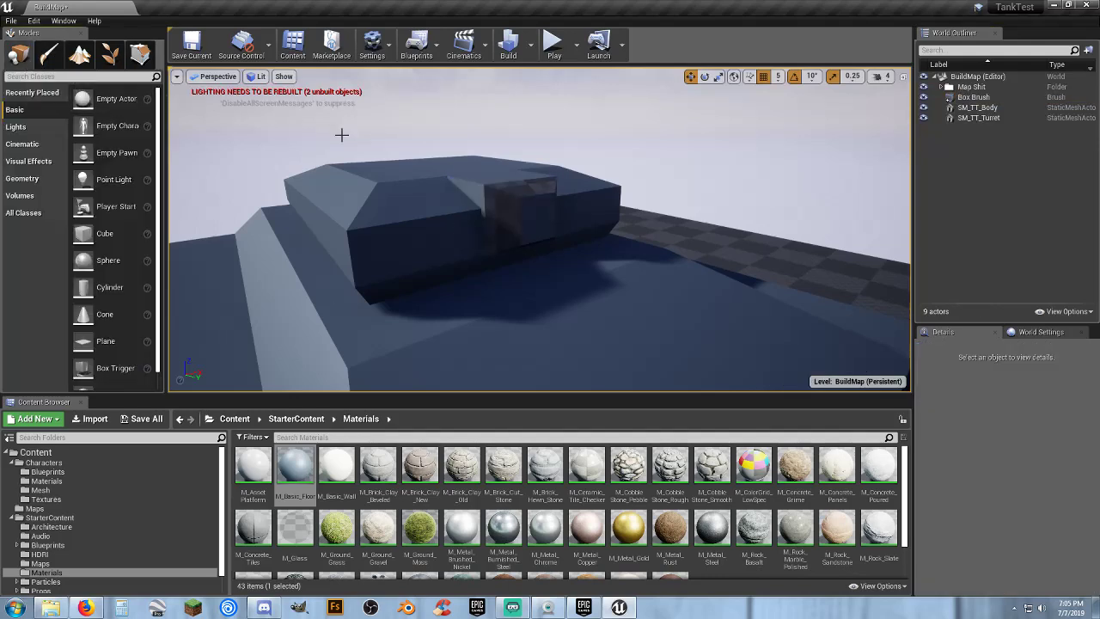
{"action": "left_click", "coordinate": [509, 215]}
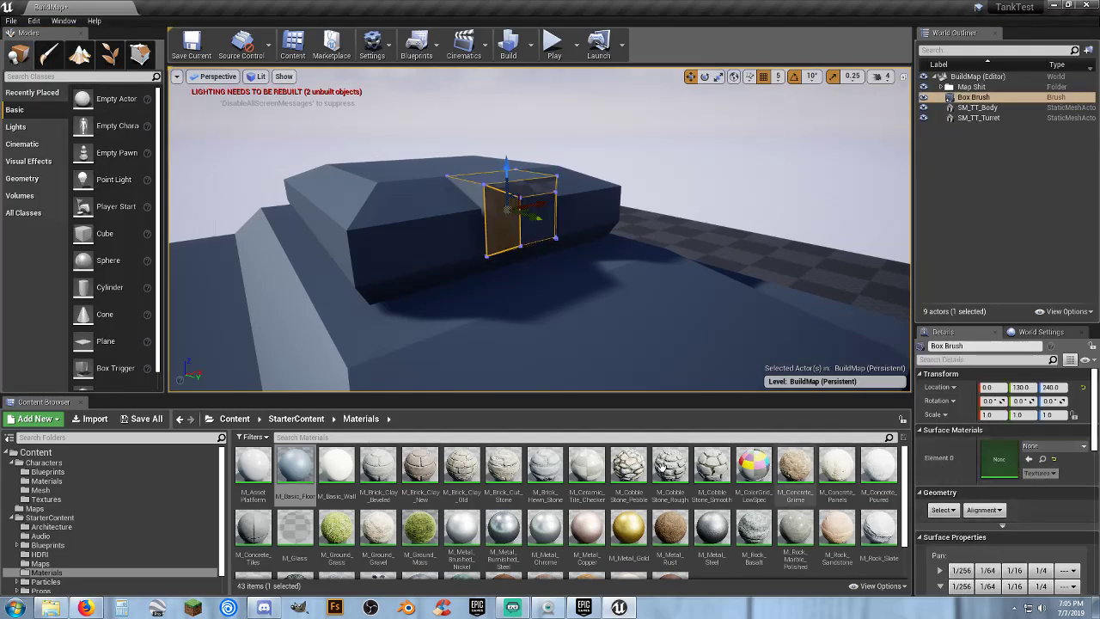
{"action": "left_click", "coordinate": [1029, 459]}
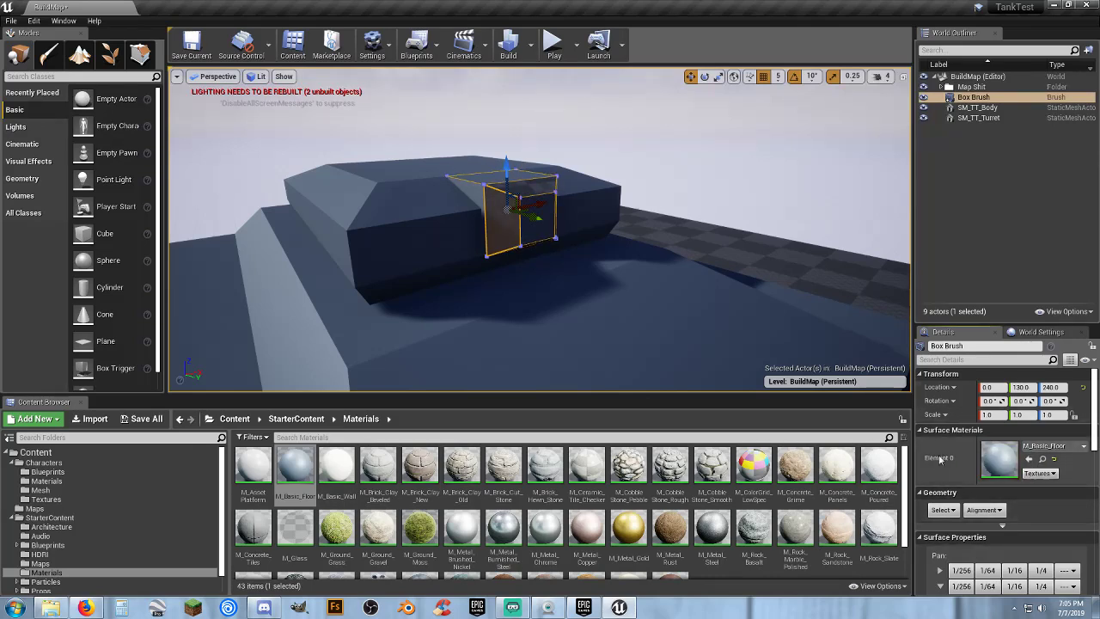
{"action": "left_click", "coordinate": [947, 510]}
{"action": "left_click", "coordinate": [995, 456]}
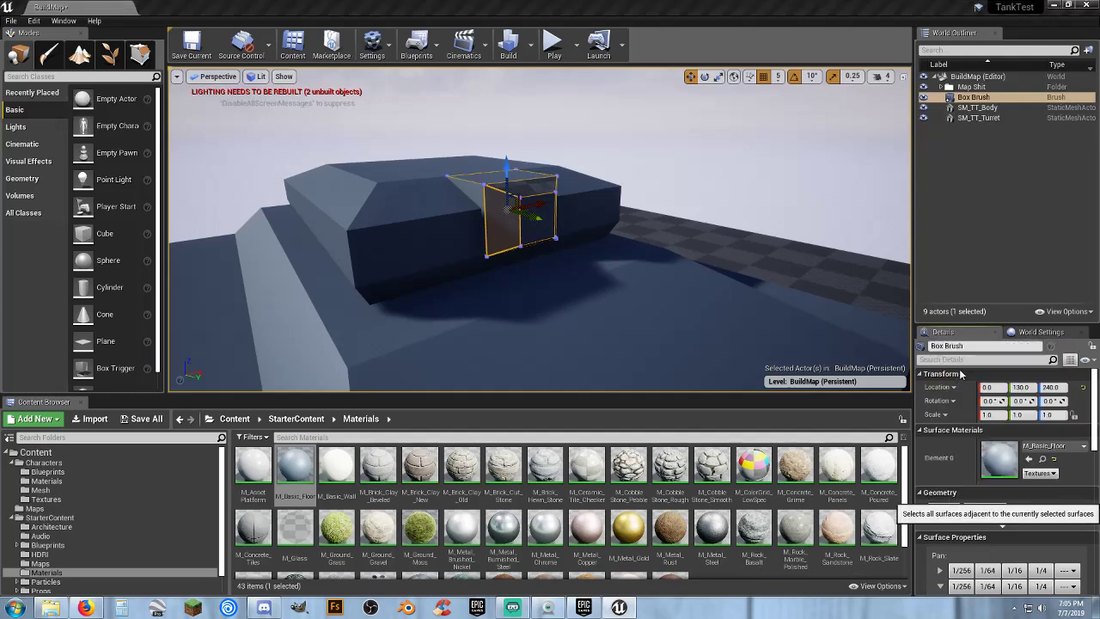
{"action": "left_click", "coordinate": [995, 443]}
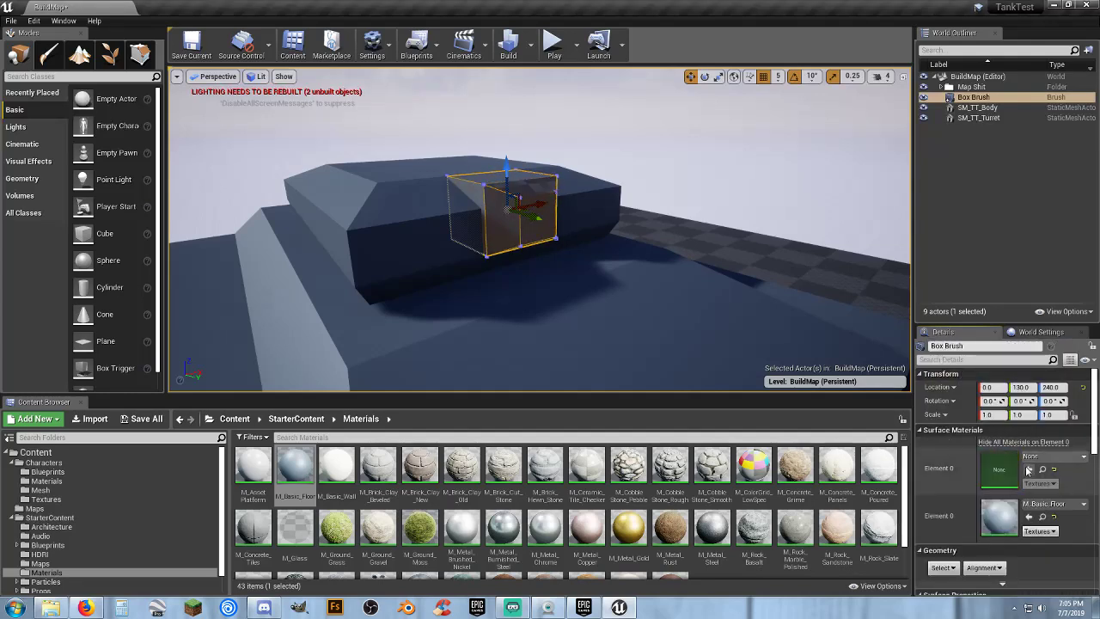
{"action": "left_click", "coordinate": [1022, 469]}
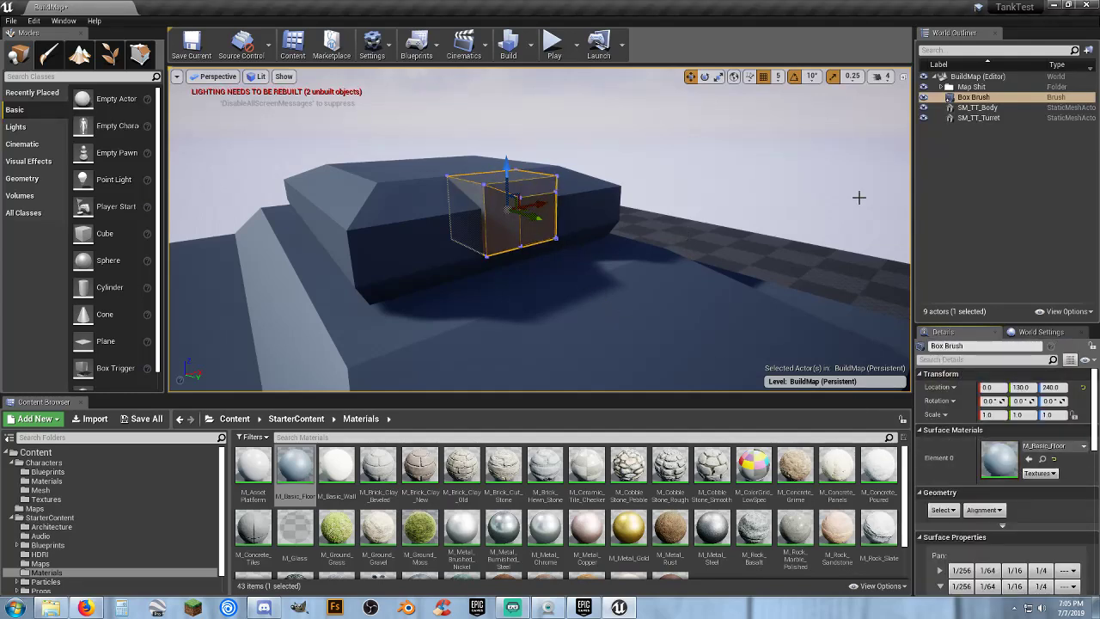
{"action": "left_click", "coordinate": [1025, 189]}
{"action": "mouse_move", "coordinate": [692, 198]}
{"action": "right_mouse_down"}
{"action": "mouse_move", "coordinate": [782, 189]}
{"action": "mouse_move", "coordinate": [730, 202]}
{"action": "right_mouse_up"}
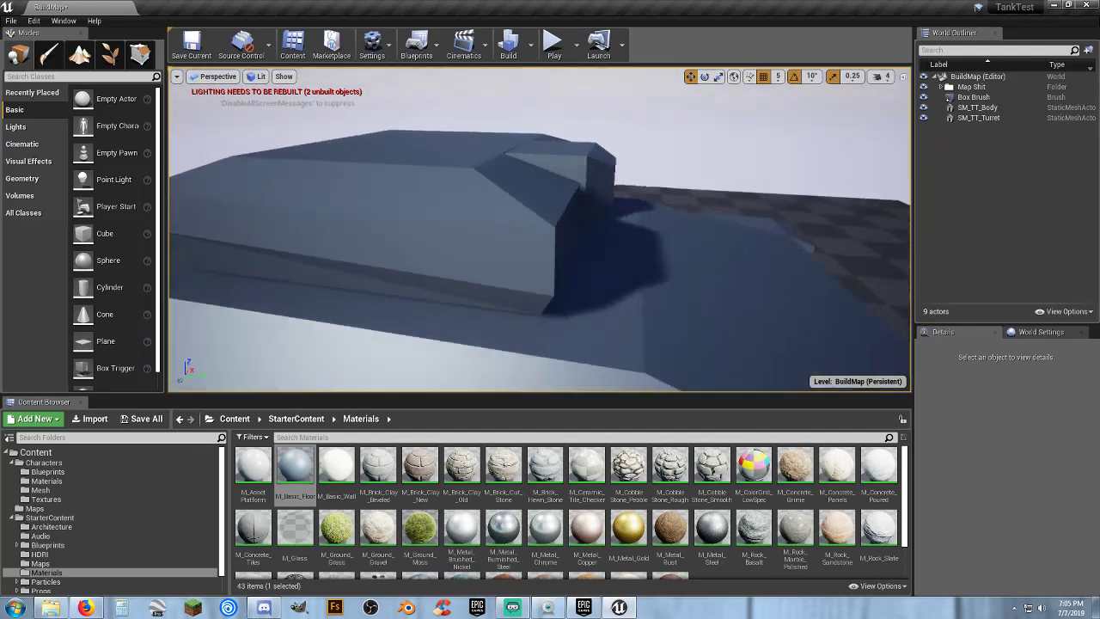
{"action": "mouse_move", "coordinate": [223, 198]}
{"action": "right_mouse_down"}
{"action": "mouse_move", "coordinate": [275, 171]}
{"action": "mouse_move", "coordinate": [224, 198]}
{"action": "right_mouse_up"}
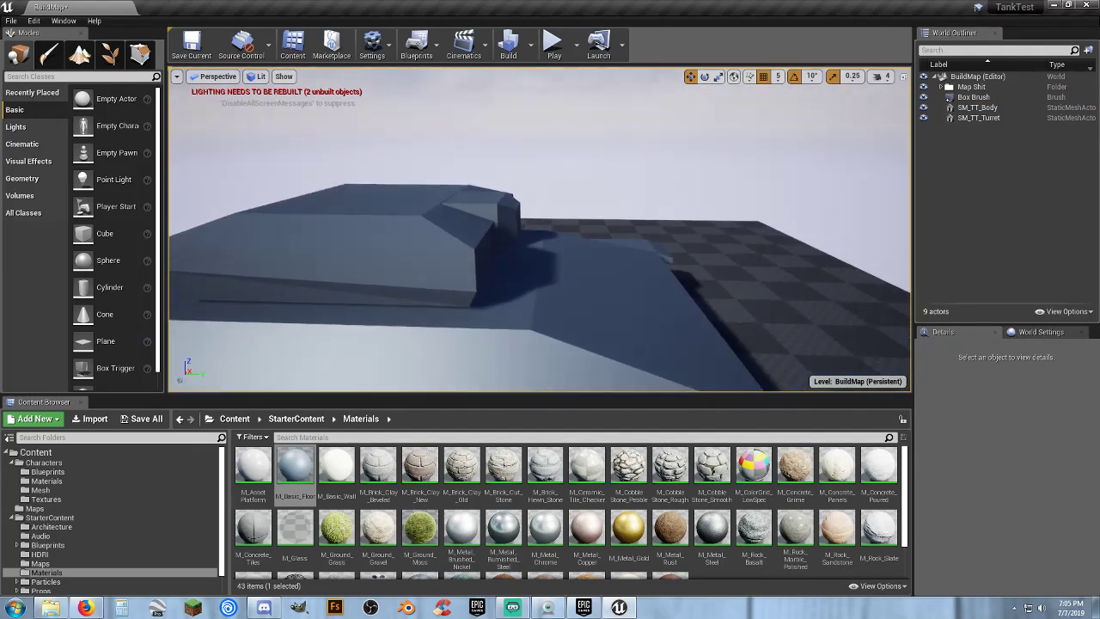
- Place an additive cylinder brush on top of the turret and focus on it
{"action": "left_click", "coordinate": [33, 178]}
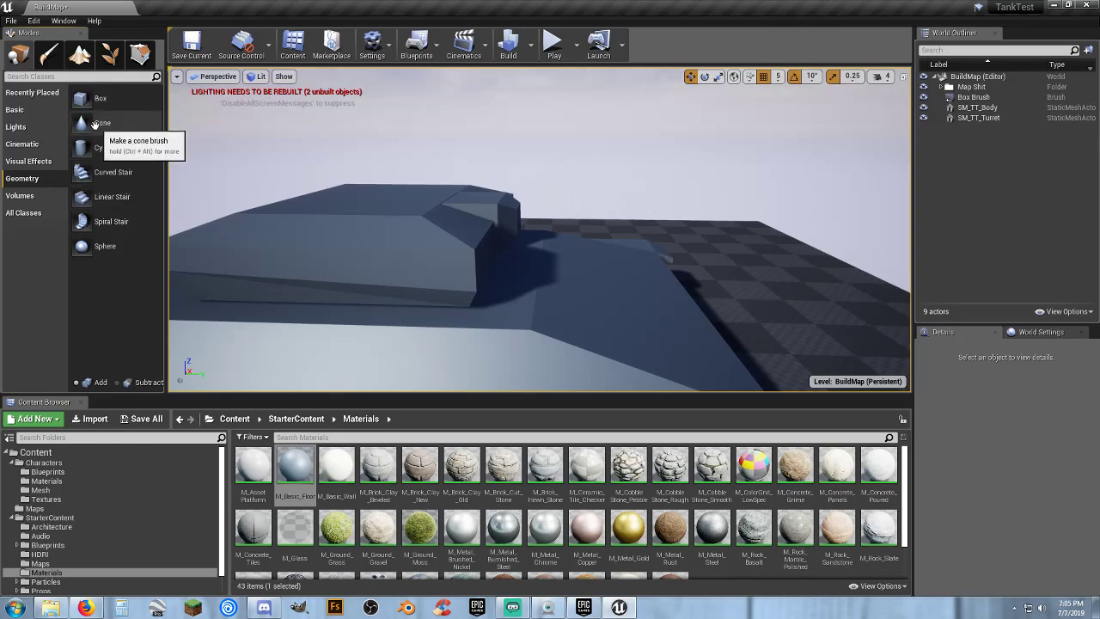
{"action": "mouse_move", "coordinate": [83, 150]}
{"action": "left_mouse_down"}
{"action": "mouse_move", "coordinate": [442, 204]}
{"action": "mouse_move", "coordinate": [602, 253]}
{"action": "mouse_move", "coordinate": [611, 272]}
{"action": "mouse_move", "coordinate": [395, 201]}
{"action": "left_mouse_up"}
{"action": "key", "text": "f"}
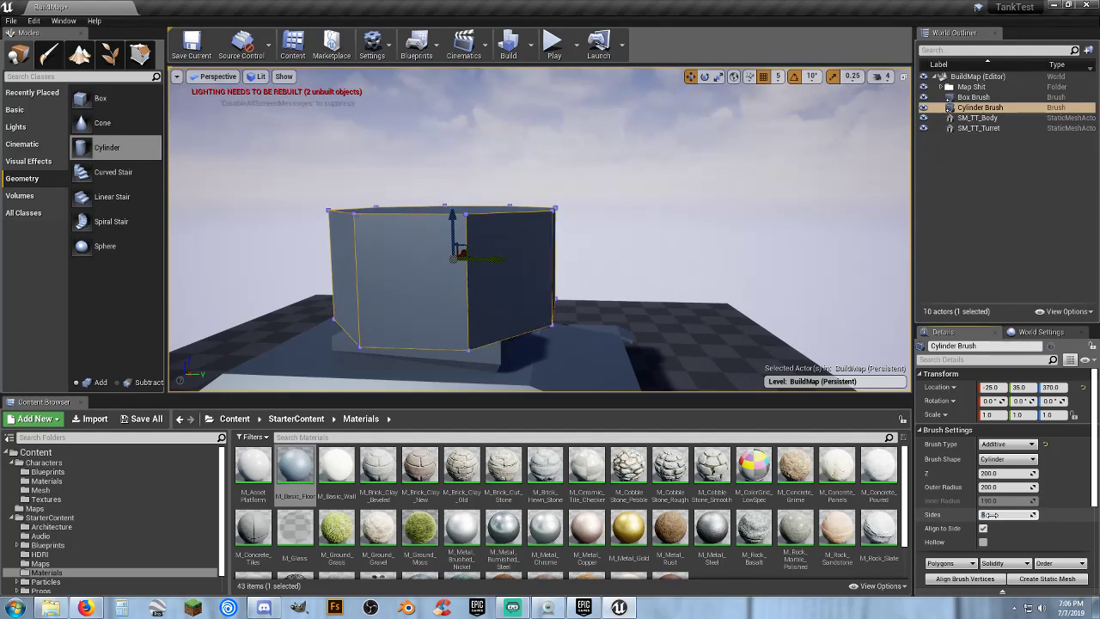
- Set the cylinder brush's outer radius to 10 and its number of sides to 18
{"action": "left_click_drag", "start_coordinate": [991, 515], "coordinate": [1005, 515]}
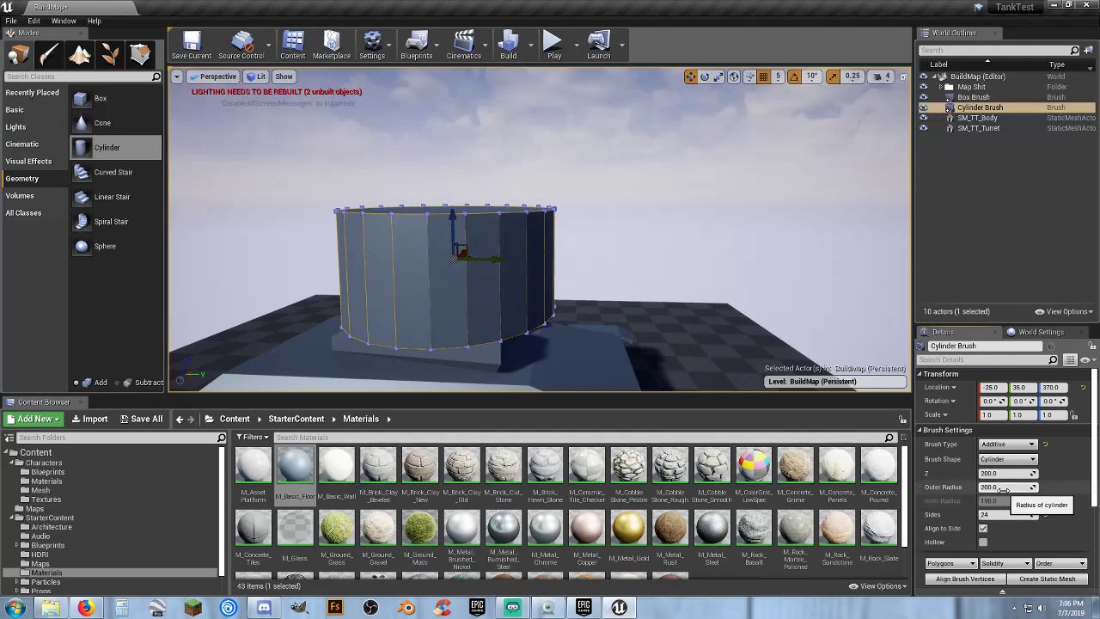
{"action": "left_click", "coordinate": [1000, 487]}
{"action": "type", "text": "20"}
{"action": "key", "text": "Return"}
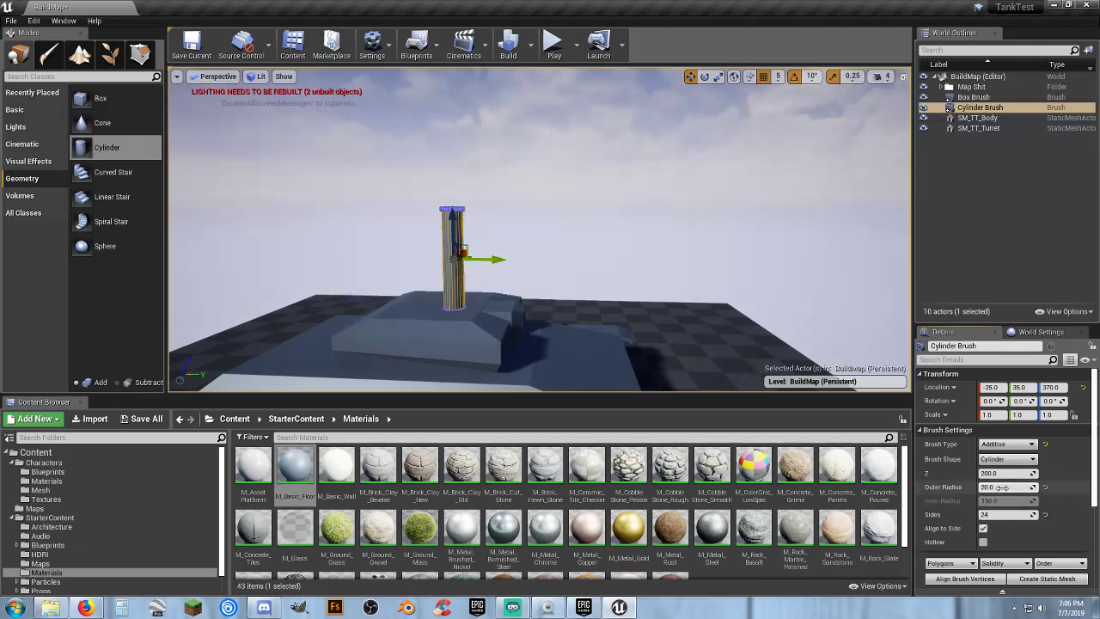
{"action": "left_click", "coordinate": [1000, 486]}
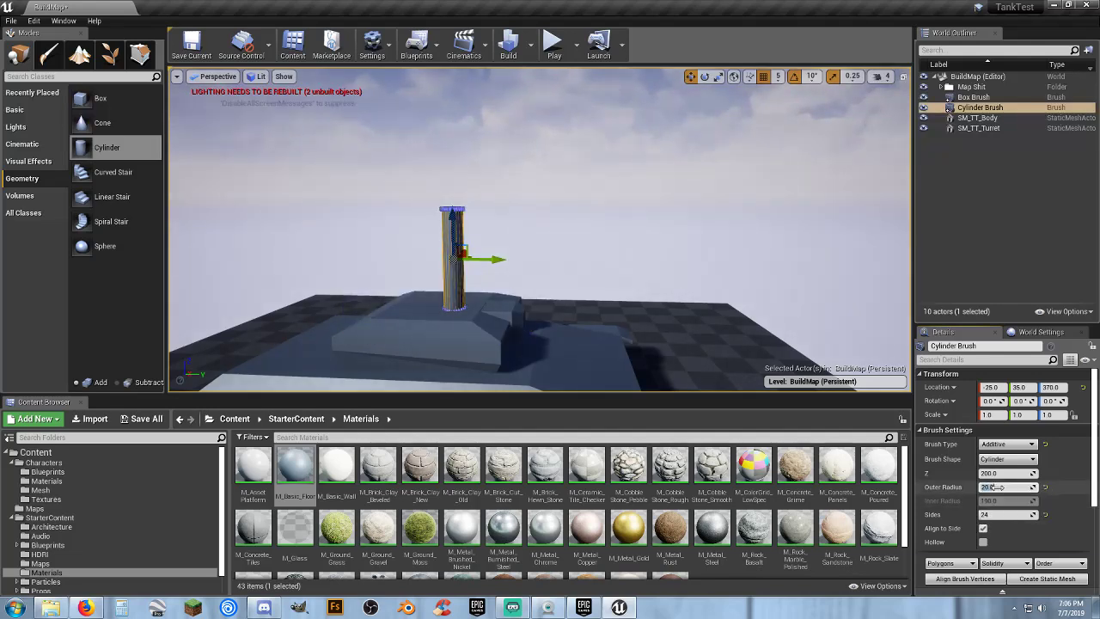
{"action": "type", "text": "10"}
{"action": "key", "text": "Return"}
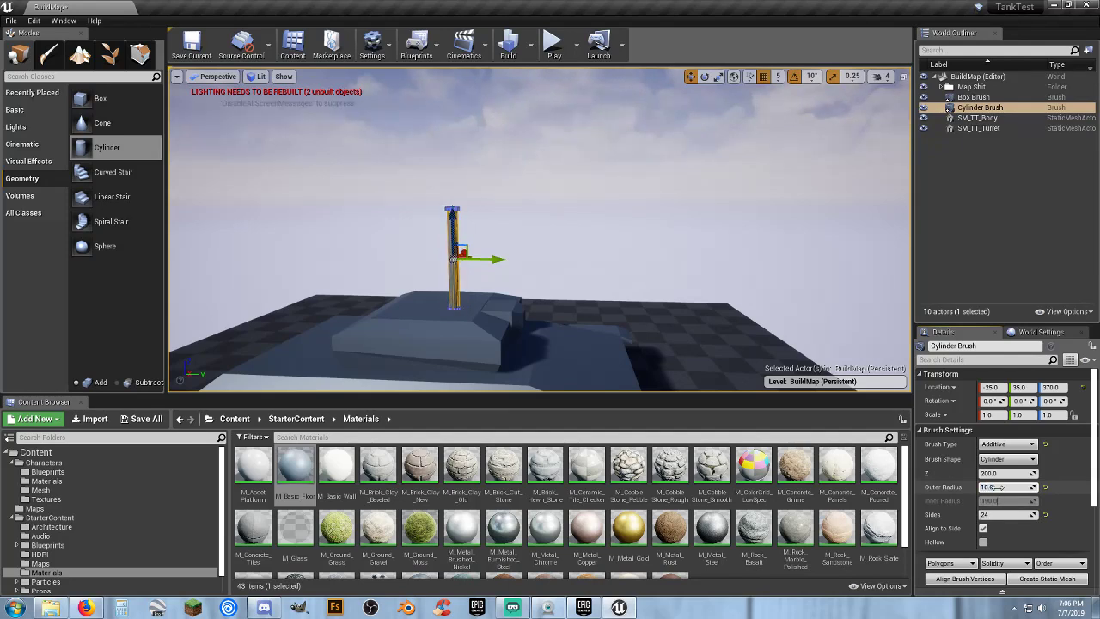
{"action": "left_click", "coordinate": [1011, 516]}
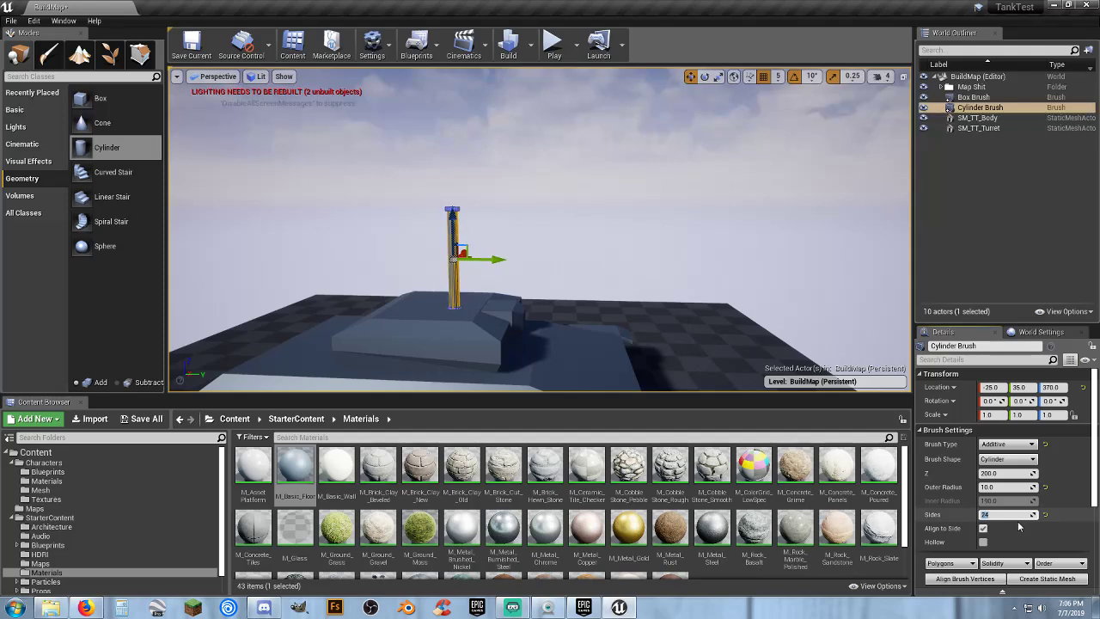
{"action": "type", "text": "1"}
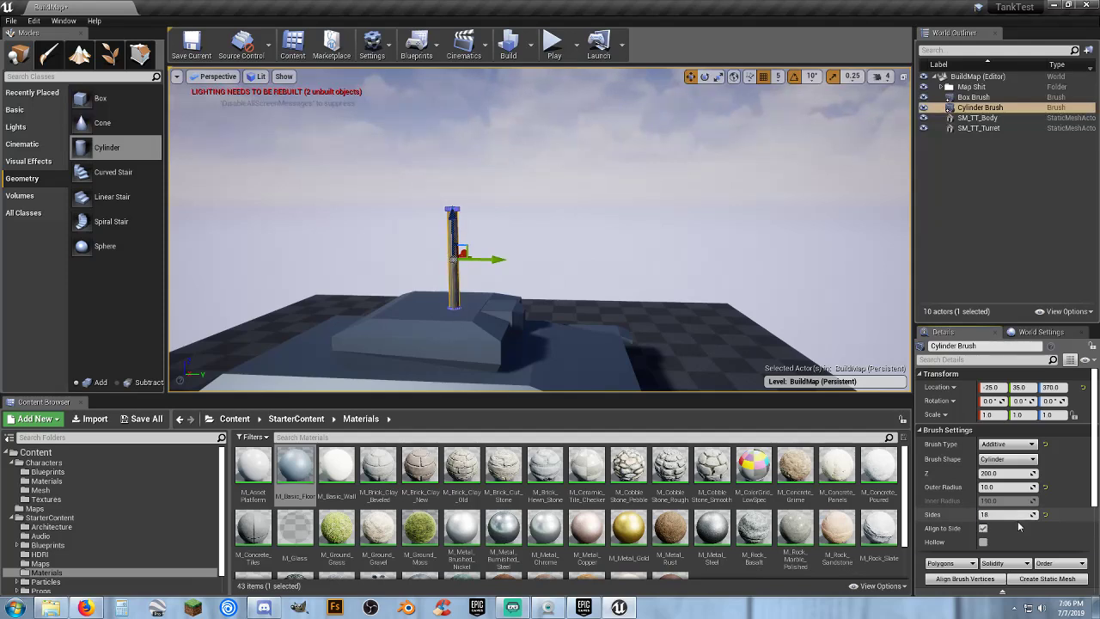
{"action": "type", "text": "8"}
{"action": "key", "text": "Return"}
- Move the cylinder brush forward along Y to 200 and center it at X 0
{"action": "left_click_drag", "start_coordinate": [496, 258], "coordinate": [581, 263]}
{"action": "left_click", "coordinate": [997, 388]}
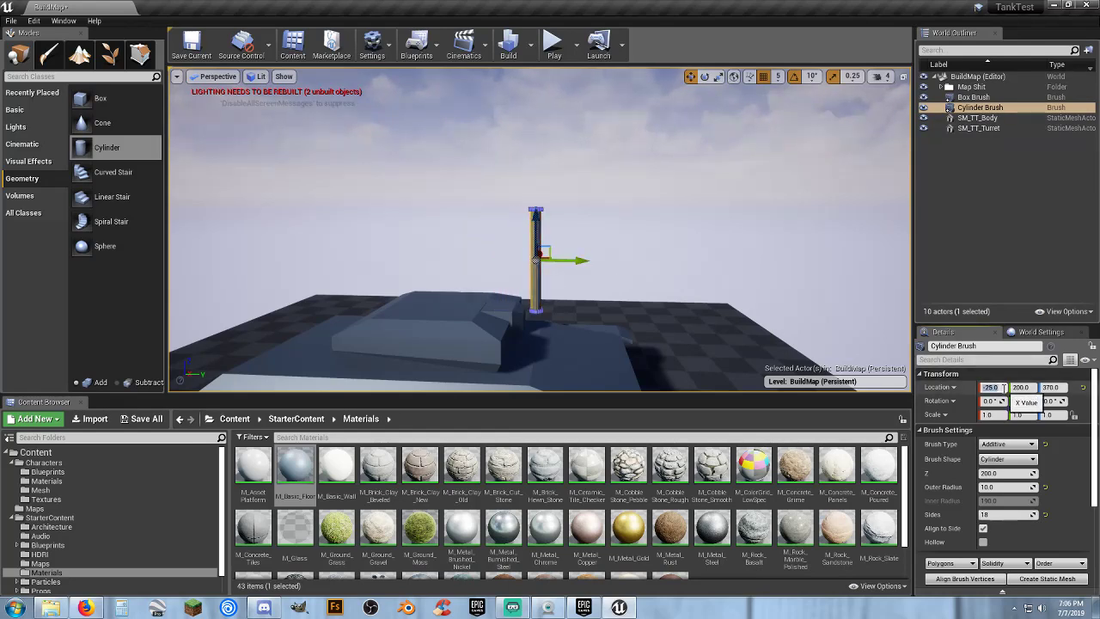
{"action": "type", "text": "0"}
{"action": "key", "text": "Tab"}
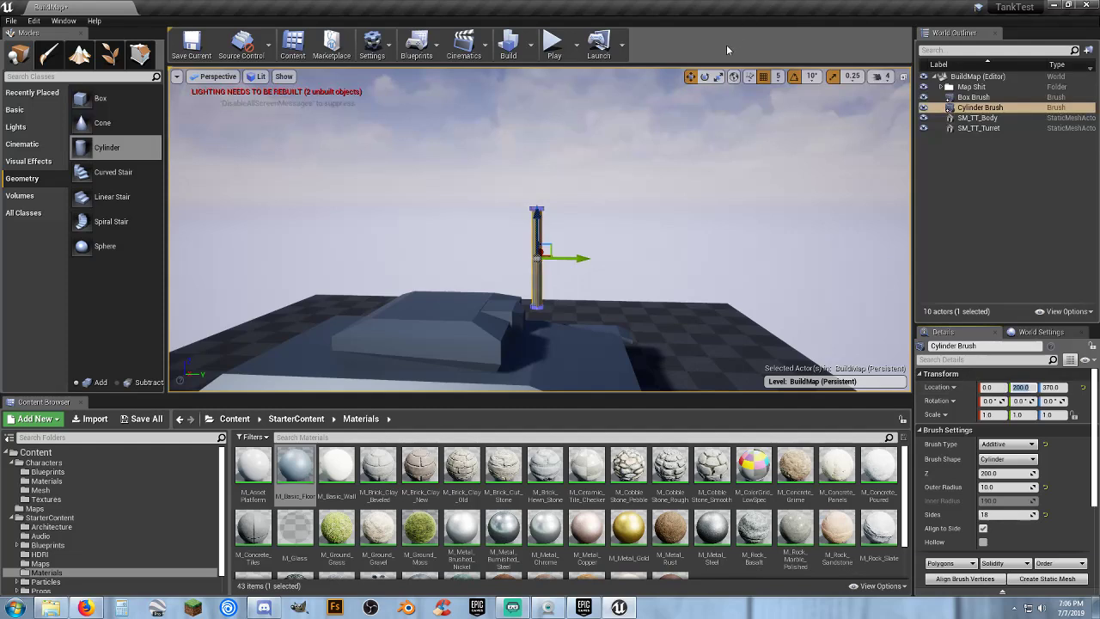
- Rotate the cylinder brush 90° about the X axis so it lies along the tank's Y direction
{"action": "left_click", "coordinate": [705, 76]}
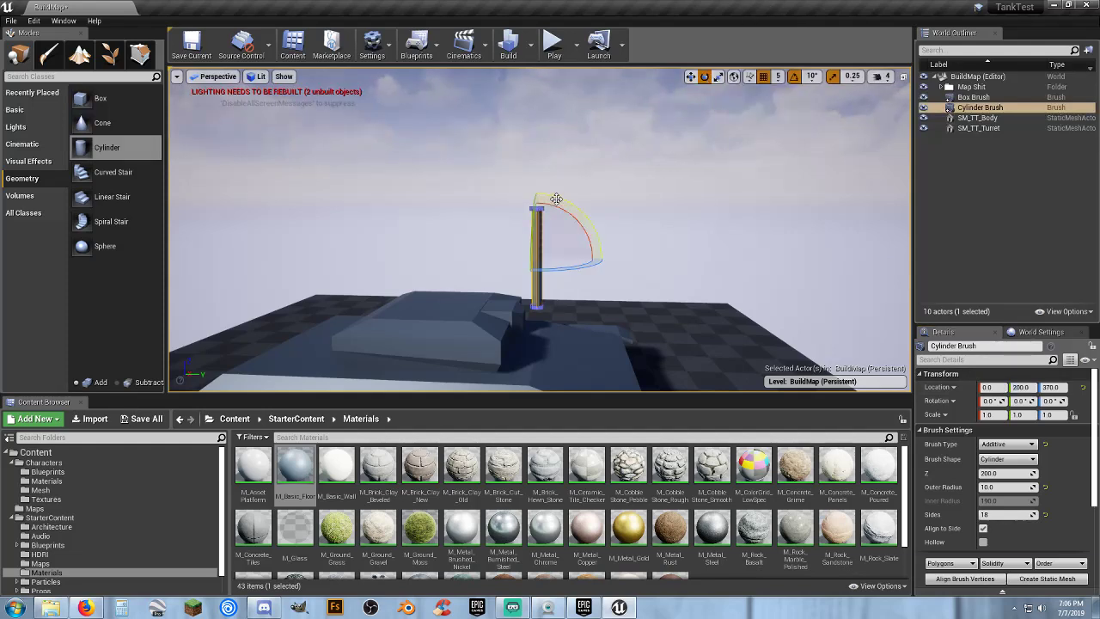
{"action": "mouse_move", "coordinate": [556, 199]}
{"action": "left_mouse_down"}
{"action": "mouse_move", "coordinate": [564, 179]}
{"action": "mouse_move", "coordinate": [609, 226]}
{"action": "mouse_move", "coordinate": [624, 263]}
{"action": "left_mouse_up"}
{"action": "right_click_drag", "start_coordinate": [619, 204], "coordinate": [541, 273]}
- Lower the cylinder brush to Z 245 so it meets the tapered box on the turret's front
{"action": "left_click", "coordinate": [691, 76]}
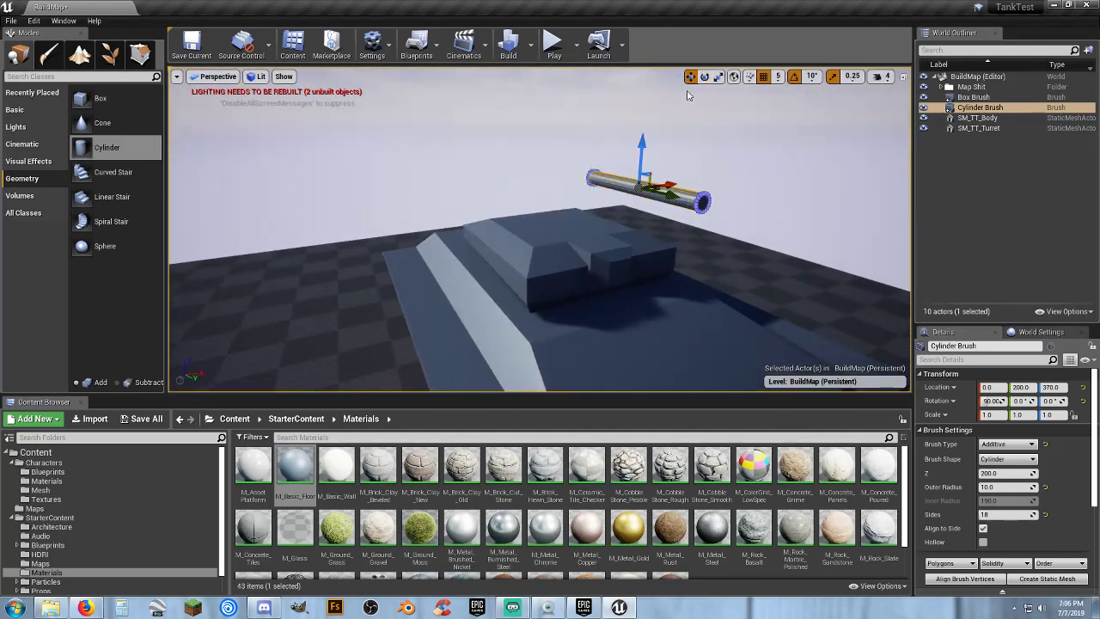
{"action": "left_click_drag", "start_coordinate": [642, 148], "coordinate": [634, 240]}
{"action": "right_click_drag", "start_coordinate": [634, 241], "coordinate": [748, 283]}
{"action": "key", "text": "w"}
{"action": "key", "text": "s"}
{"action": "key", "text": "w"}
{"action": "right_click_drag", "start_coordinate": [585, 257], "coordinate": [584, 257]}
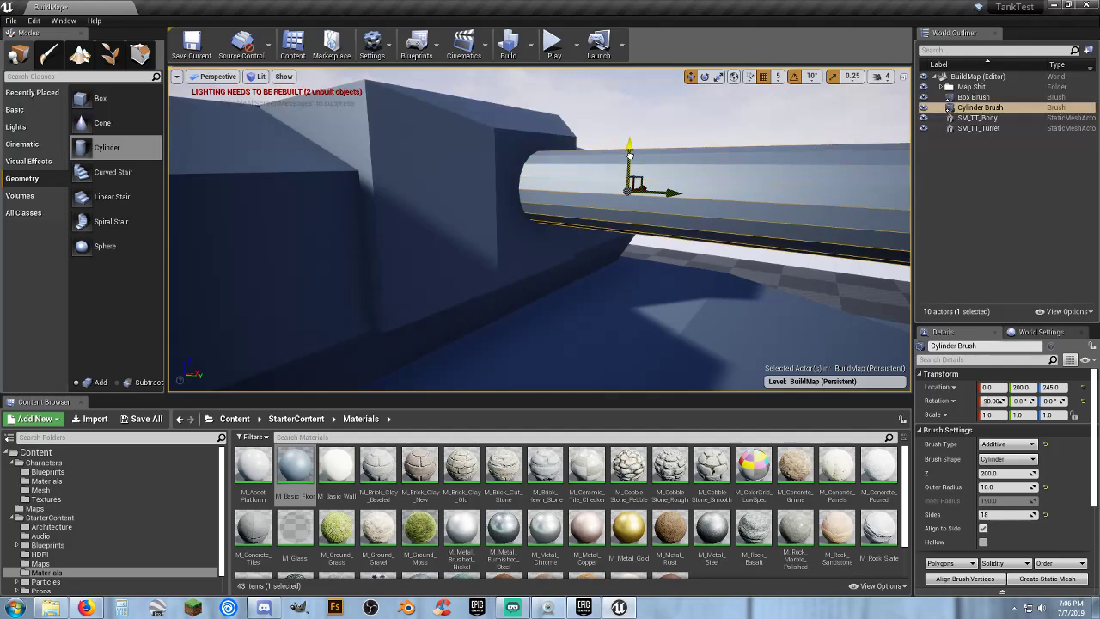
- Lower the cylinder brush to Z 240 so it is centred on the tapered box's front face
{"action": "left_click_drag", "start_coordinate": [629, 162], "coordinate": [629, 148]}
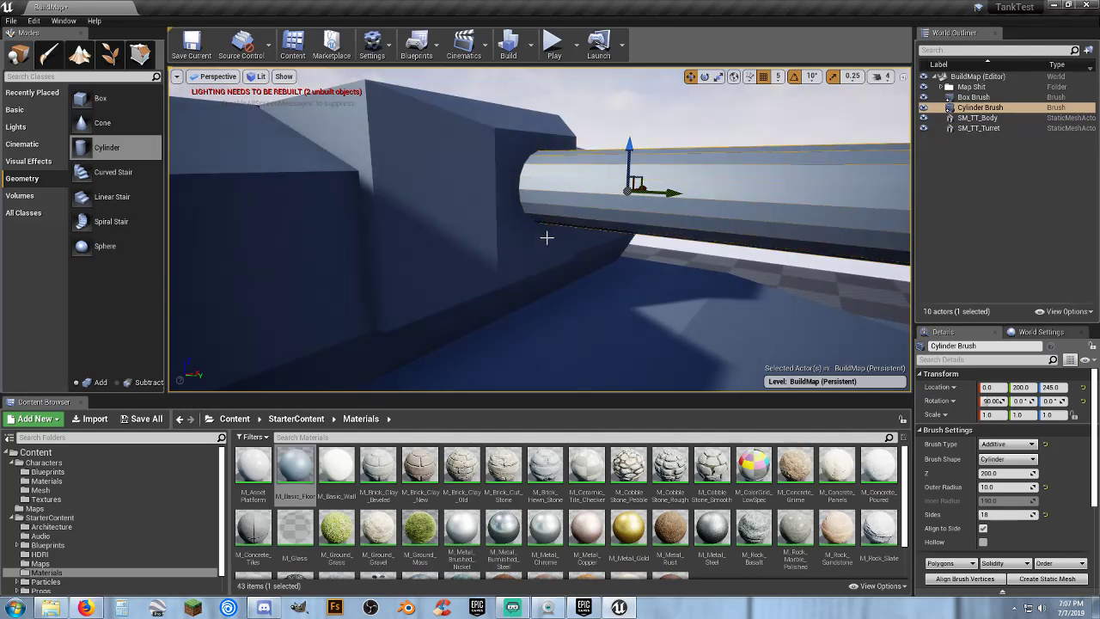
{"action": "left_click_drag", "start_coordinate": [631, 150], "coordinate": [629, 163]}
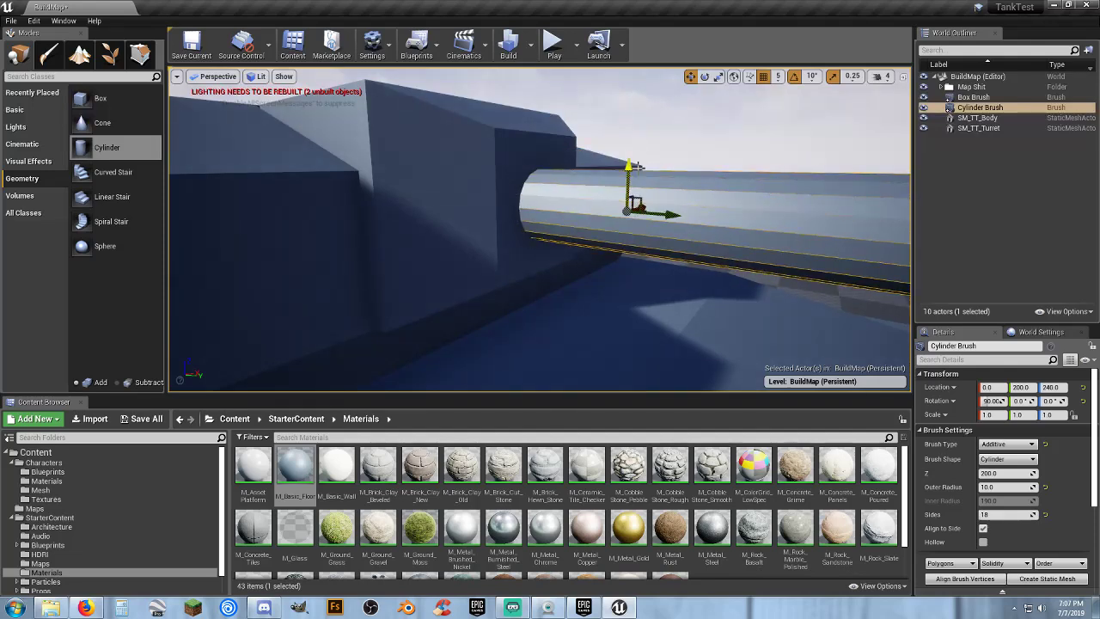
{"action": "key", "text": "s"}
{"action": "right_click_drag", "start_coordinate": [638, 167], "coordinate": [679, 164]}
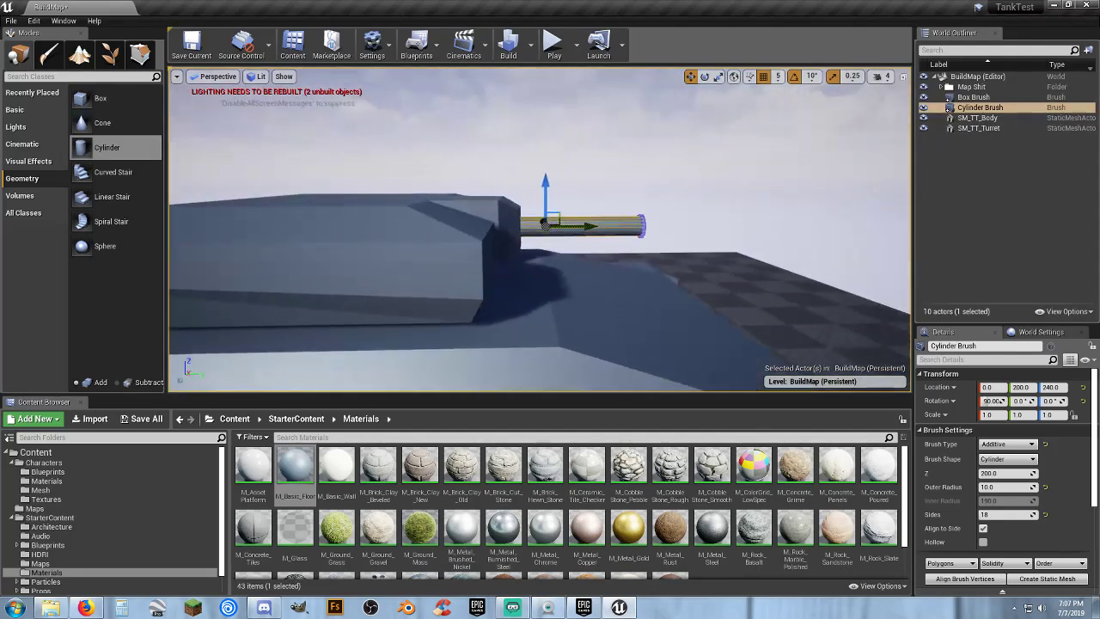
- Move the cylinder brush forward along Y to 270 so more of the barrel extends from the tapered box
{"action": "right_click_drag", "start_coordinate": [533, 249], "coordinate": [550, 232]}
{"action": "key", "text": "w"}
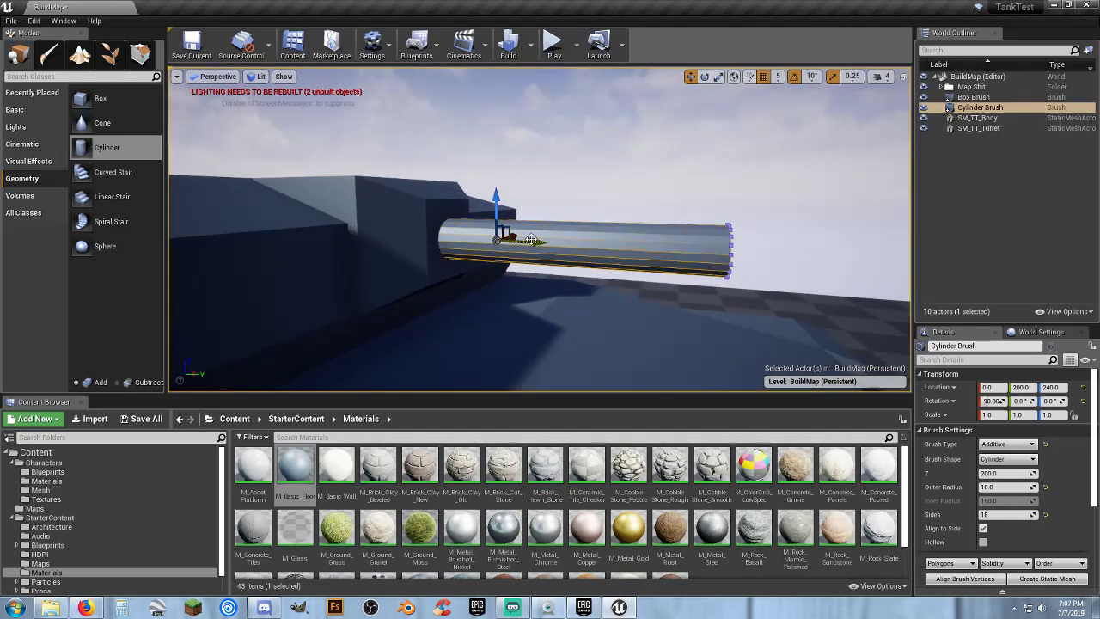
{"action": "mouse_move", "coordinate": [545, 244]}
{"action": "left_mouse_down"}
{"action": "mouse_move", "coordinate": [724, 272]}
{"action": "mouse_move", "coordinate": [693, 273]}
{"action": "left_mouse_up"}
{"action": "key", "text": "s"}
{"action": "mouse_move", "coordinate": [644, 317]}
{"action": "right_mouse_down"}
{"action": "mouse_move", "coordinate": [679, 317]}
{"action": "mouse_move", "coordinate": [671, 284]}
{"action": "mouse_move", "coordinate": [644, 317]}
{"action": "right_mouse_up"}
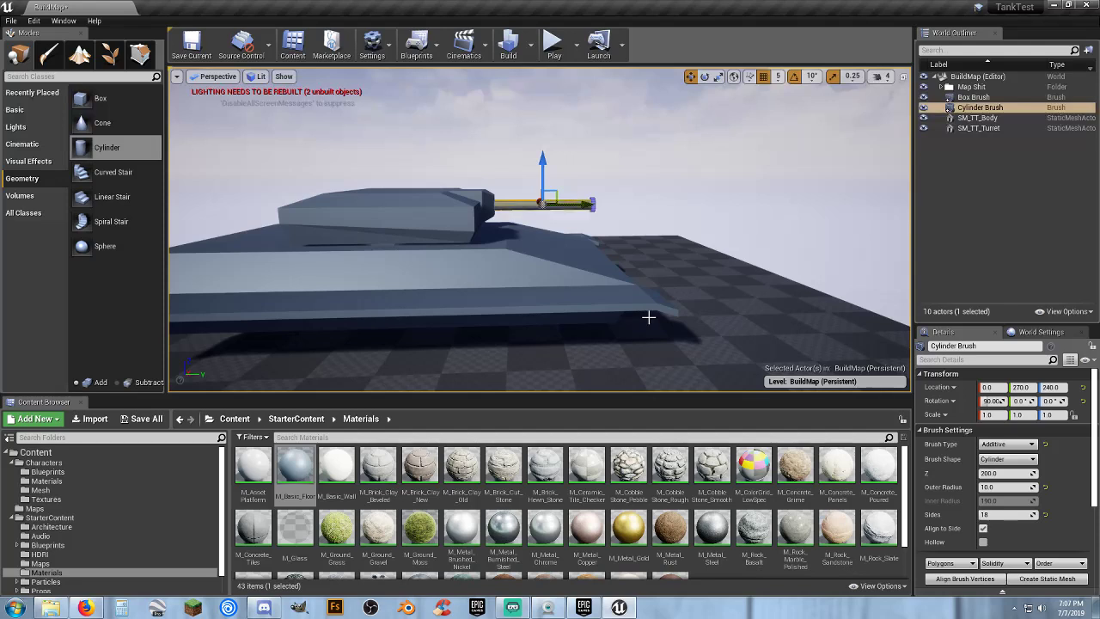
- Lengthen the cylinder brush to 250 and move it forward along Y to 295
{"action": "key", "text": "w"}
{"action": "right_click_drag", "start_coordinate": [609, 224], "coordinate": [672, 208]}
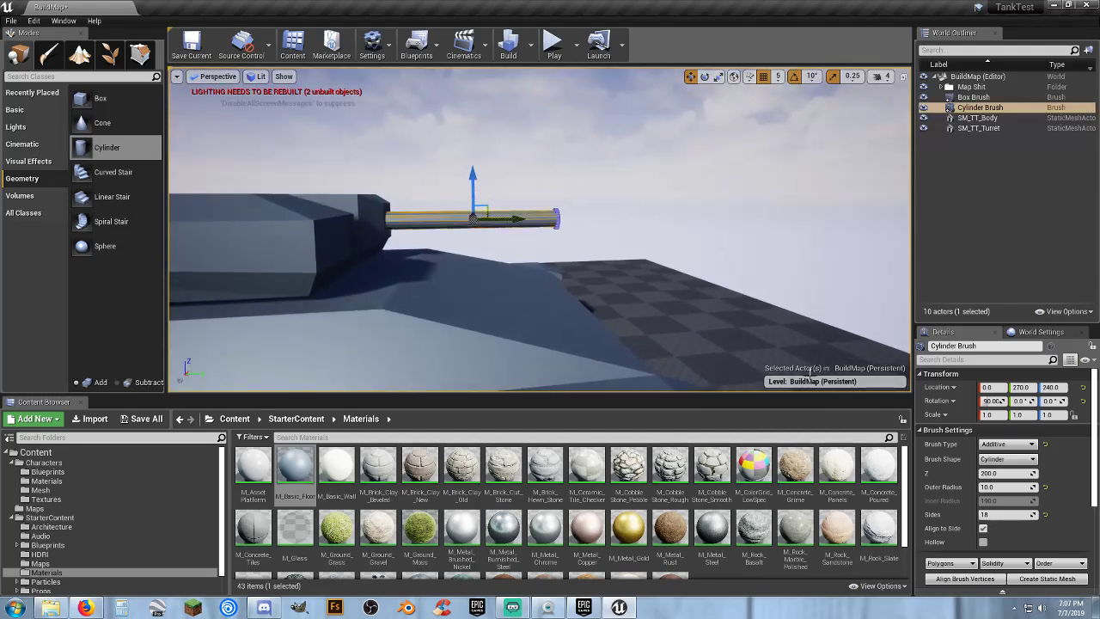
{"action": "left_click", "coordinate": [1001, 472]}
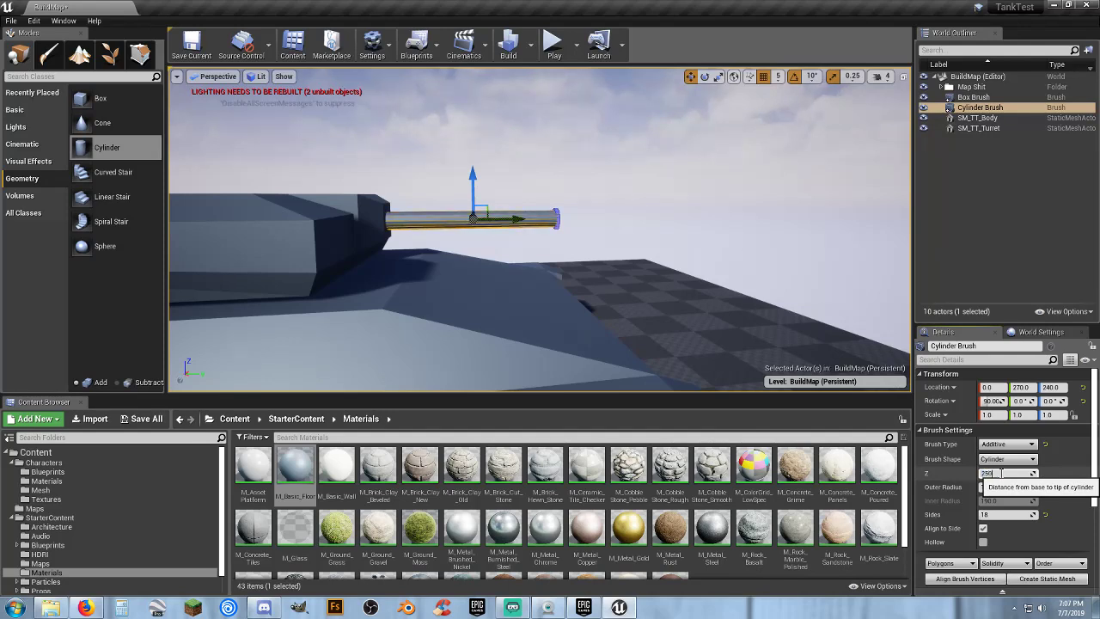
{"action": "key", "text": "Tab"}
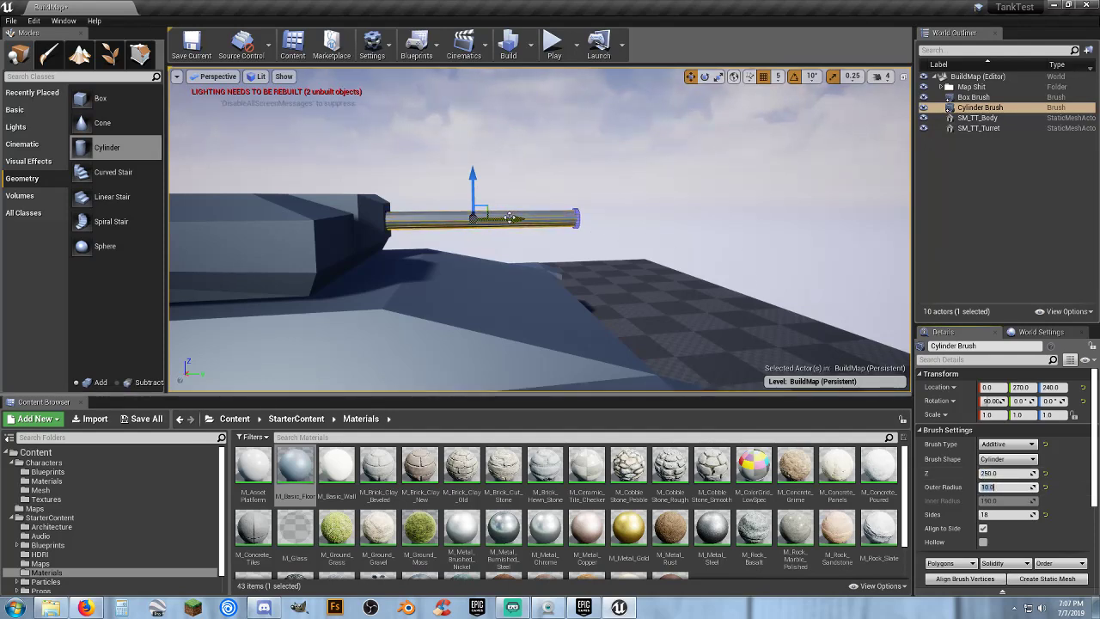
{"action": "left_click_drag", "start_coordinate": [539, 218], "coordinate": [545, 218]}
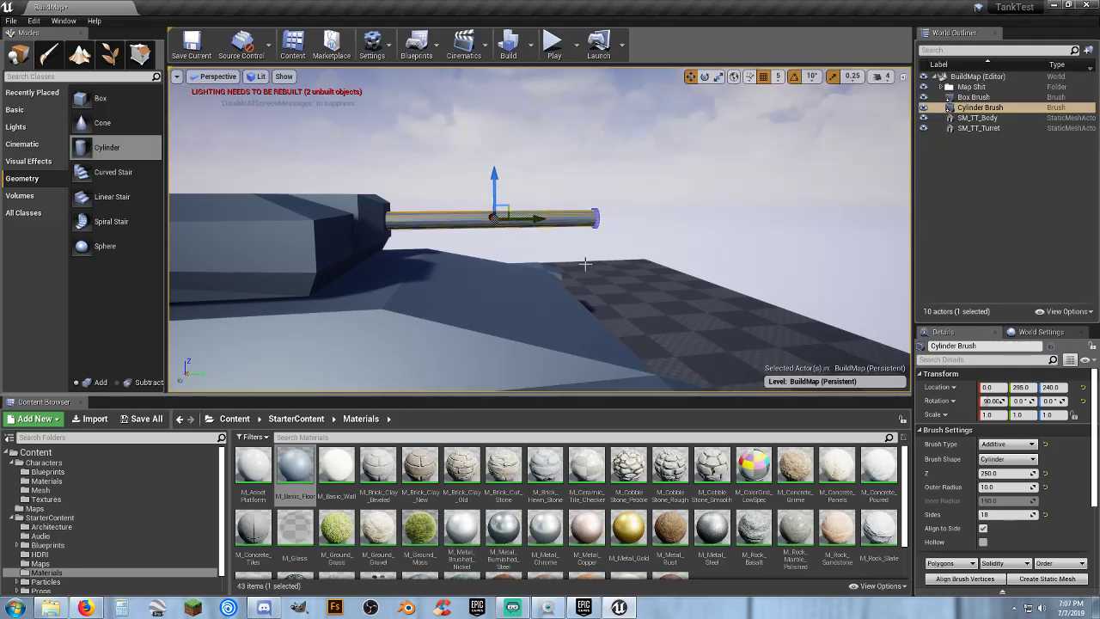
- Examine the barrel up close, then deselect it and look over the whole tank from the front and side
{"action": "right_click_drag", "start_coordinate": [585, 264], "coordinate": [568, 179]}
{"action": "key", "text": "w"}
{"action": "key", "text": "d"}
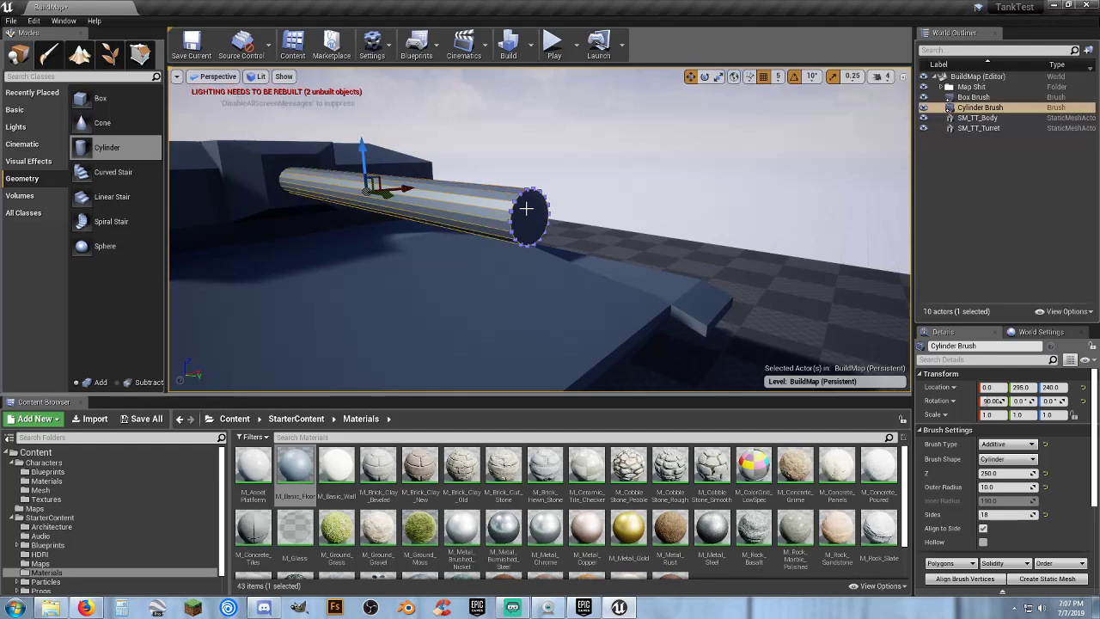
{"action": "key", "text": "a"}
{"action": "key", "text": "s"}
{"action": "right_click_drag", "start_coordinate": [526, 208], "coordinate": [550, 193]}
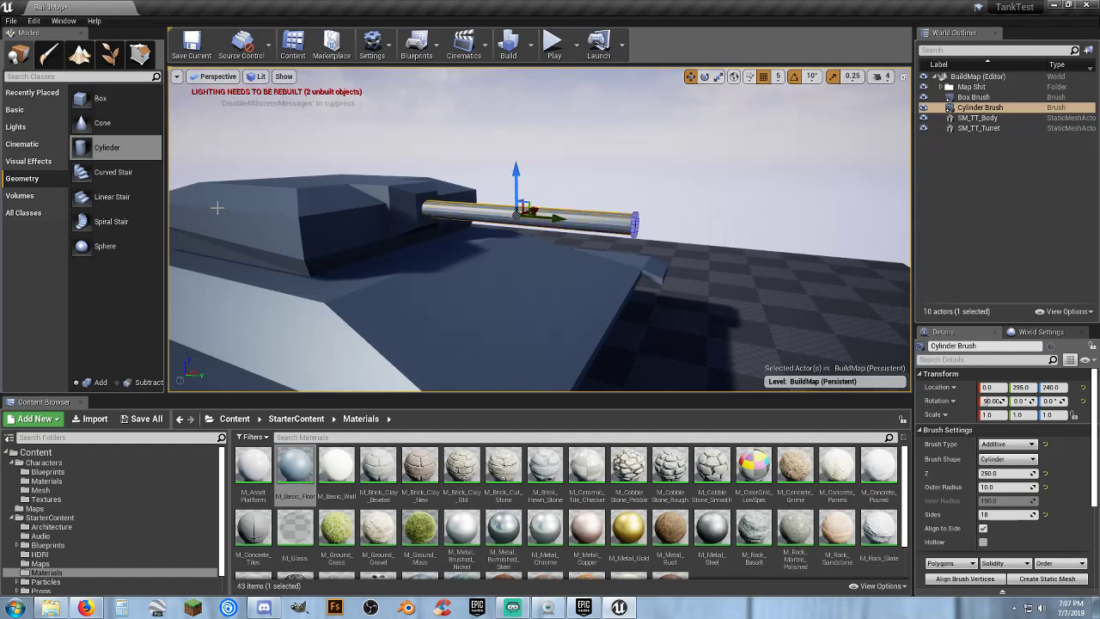
{"action": "left_click", "coordinate": [936, 174]}
{"action": "key", "text": "s"}
{"action": "mouse_move", "coordinate": [741, 206]}
{"action": "right_mouse_down"}
{"action": "mouse_move", "coordinate": [615, 206]}
{"action": "mouse_move", "coordinate": [745, 209]}
{"action": "right_mouse_up"}
{"action": "key", "text": "d"}
{"action": "key", "text": "w"}
{"action": "key", "text": "d"}
{"action": "key", "text": "a"}
{"action": "key", "text": "d"}
{"action": "key", "text": "a"}
{"action": "key", "text": "a"}
{"action": "key", "text": "s"}
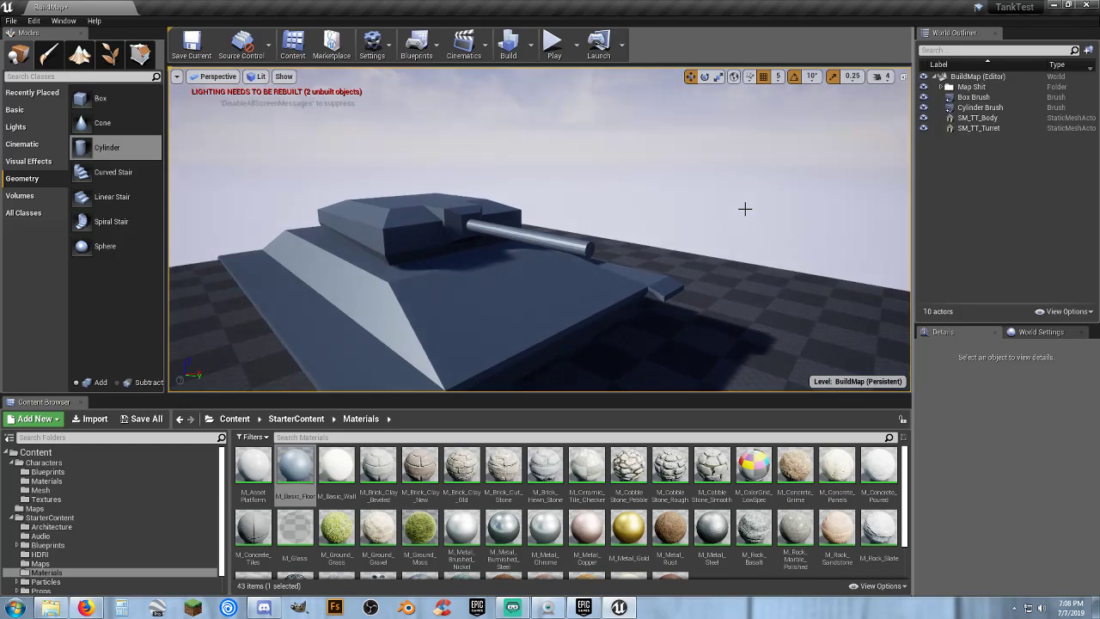
{"action": "key", "text": "a"}
{"action": "mouse_move", "coordinate": [612, 218]}
{"action": "right_mouse_down"}
{"action": "mouse_move", "coordinate": [647, 195]}
{"action": "mouse_move", "coordinate": [713, 203]}
{"action": "mouse_move", "coordinate": [614, 213]}
{"action": "right_mouse_up"}
{"action": "key", "text": "s"}
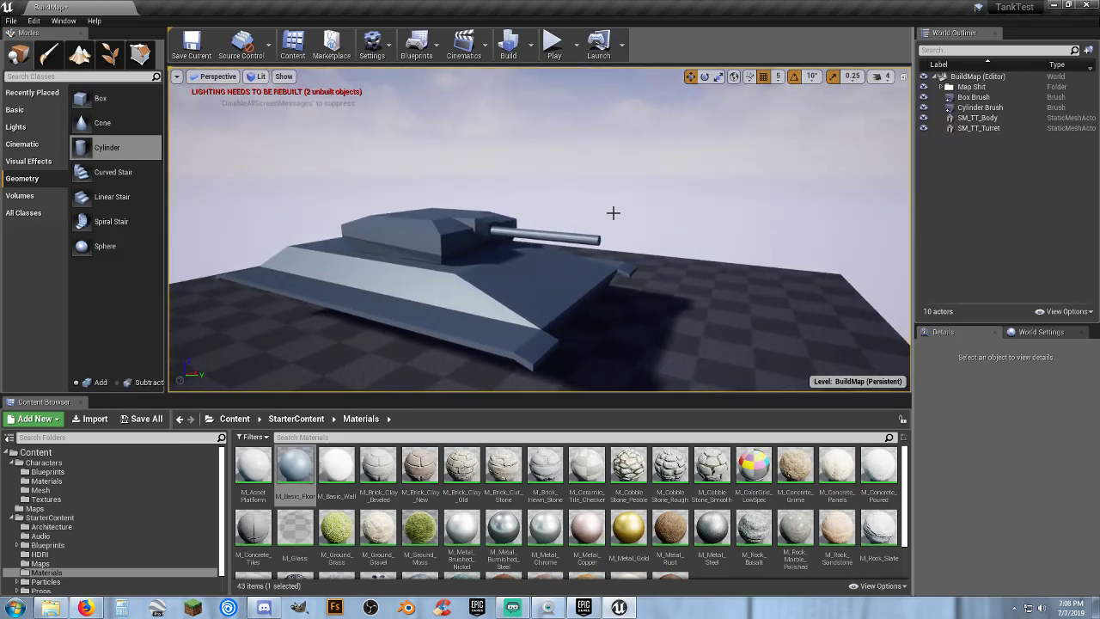
- Convert the box and cylinder brushes together into a static mesh named SM_TT_Gun in the Characters/Mesh folder
{"action": "left_click", "coordinate": [976, 97]}
{"action": "left_click", "coordinate": [984, 108], "text": "ctrl"}
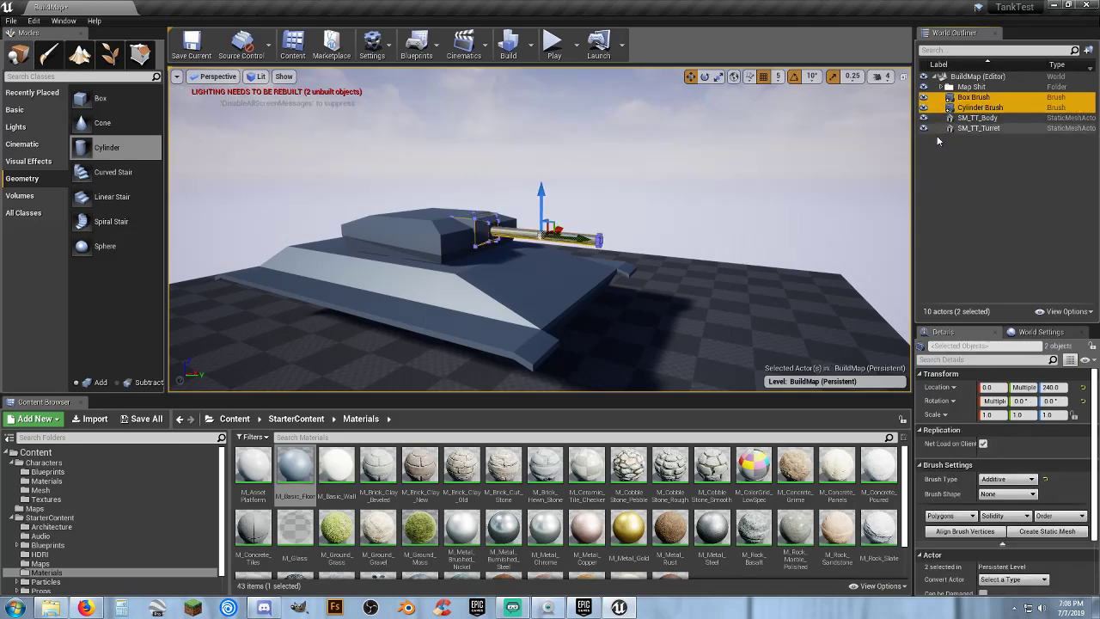
{"action": "key", "text": "w"}
{"action": "right_click_drag", "start_coordinate": [732, 244], "coordinate": [738, 253]}
{"action": "key", "text": "w"}
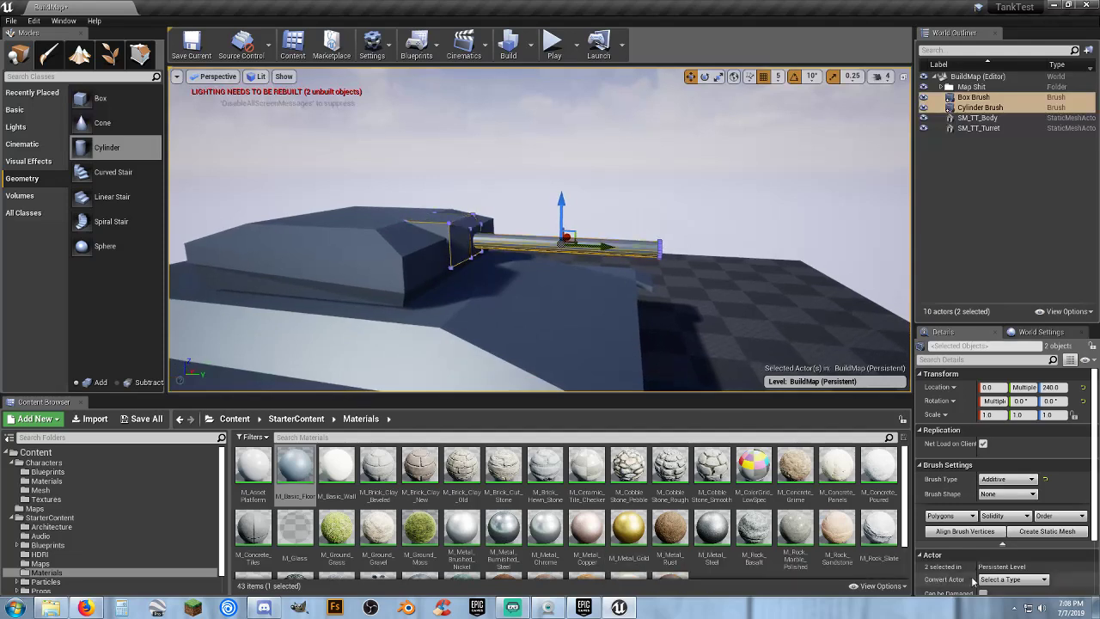
{"action": "left_click", "coordinate": [1038, 533]}
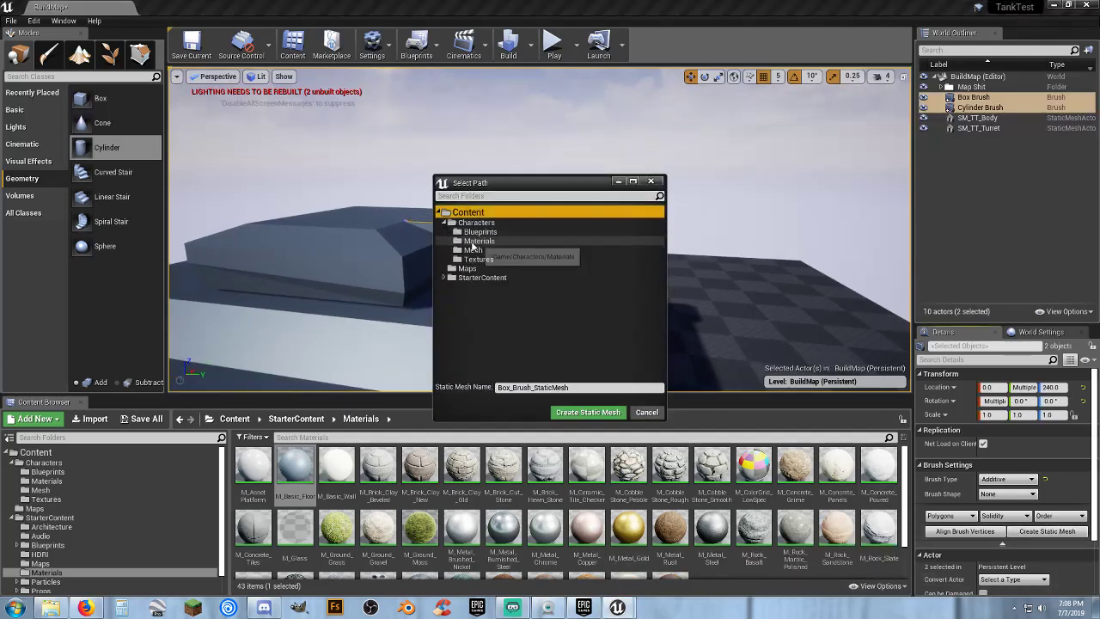
{"action": "left_click", "coordinate": [472, 249]}
{"action": "left_click", "coordinate": [577, 387]}
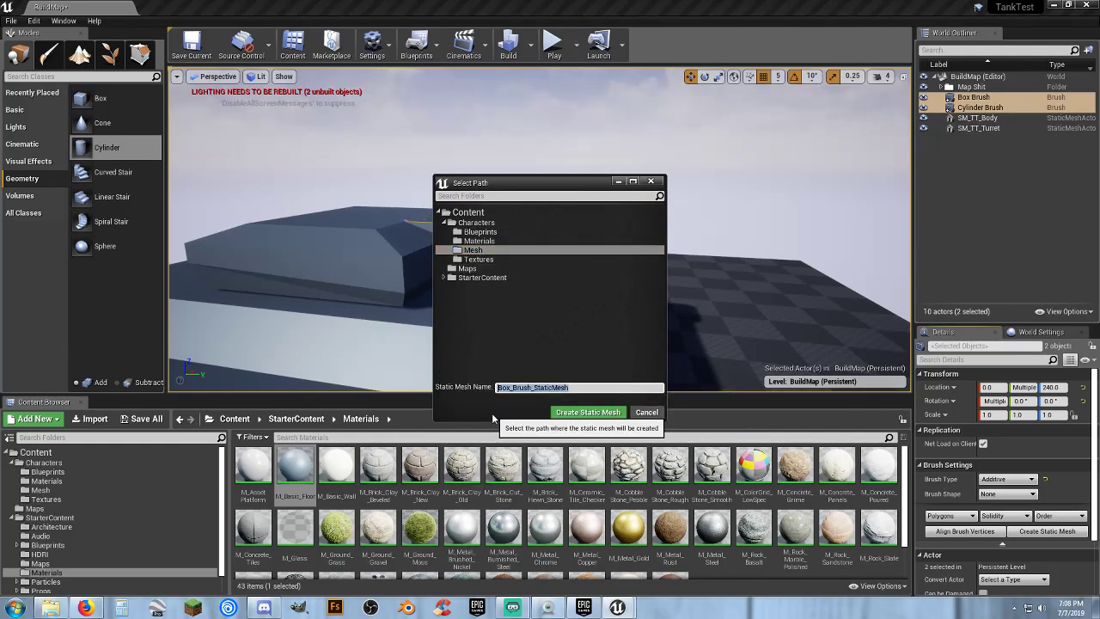
{"action": "type", "text": "SM_TT_Gun"}
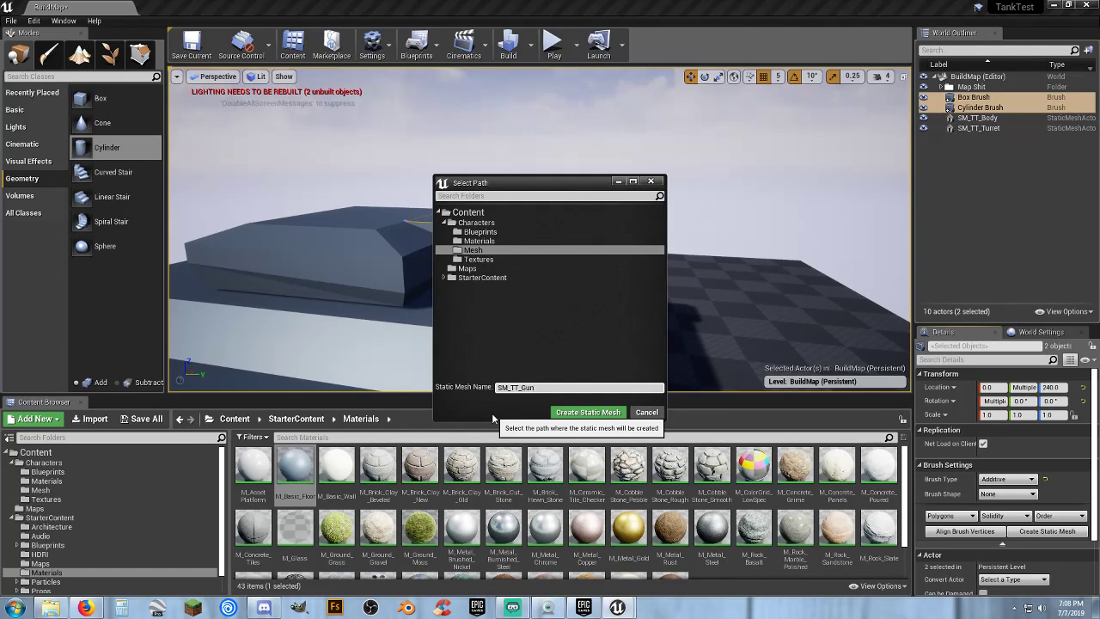
{"action": "left_click", "coordinate": [584, 412]}
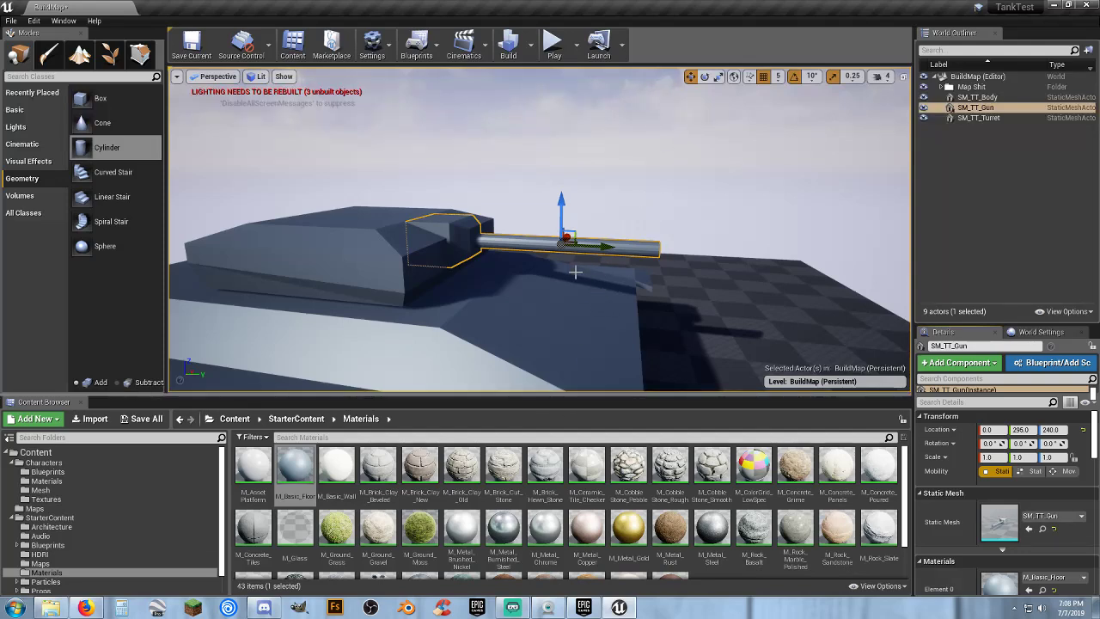
- Undo the conversion of the box and cylinder brushes into the gun static mesh
{"action": "mouse_move", "coordinate": [558, 281]}
{"action": "right_mouse_down"}
{"action": "mouse_move", "coordinate": [622, 275]}
{"action": "mouse_move", "coordinate": [575, 296]}
{"action": "mouse_move", "coordinate": [558, 281]}
{"action": "mouse_move", "coordinate": [560, 262]}
{"action": "mouse_move", "coordinate": [558, 281]}
{"action": "right_mouse_up"}
{"action": "key", "text": "w"}
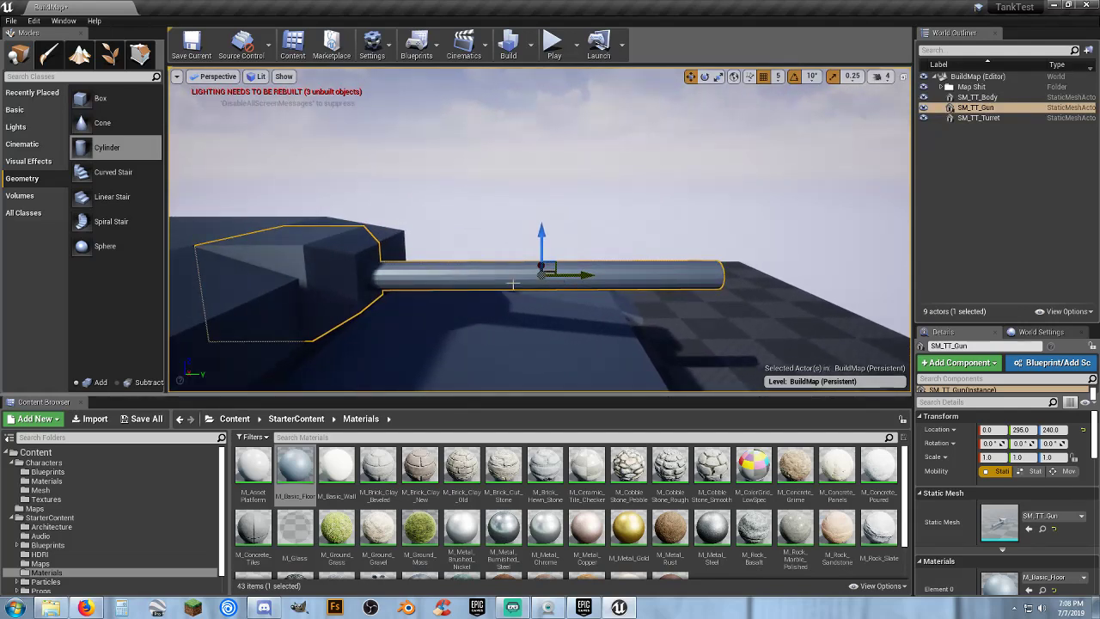
{"action": "key", "text": "ctrl+z"}
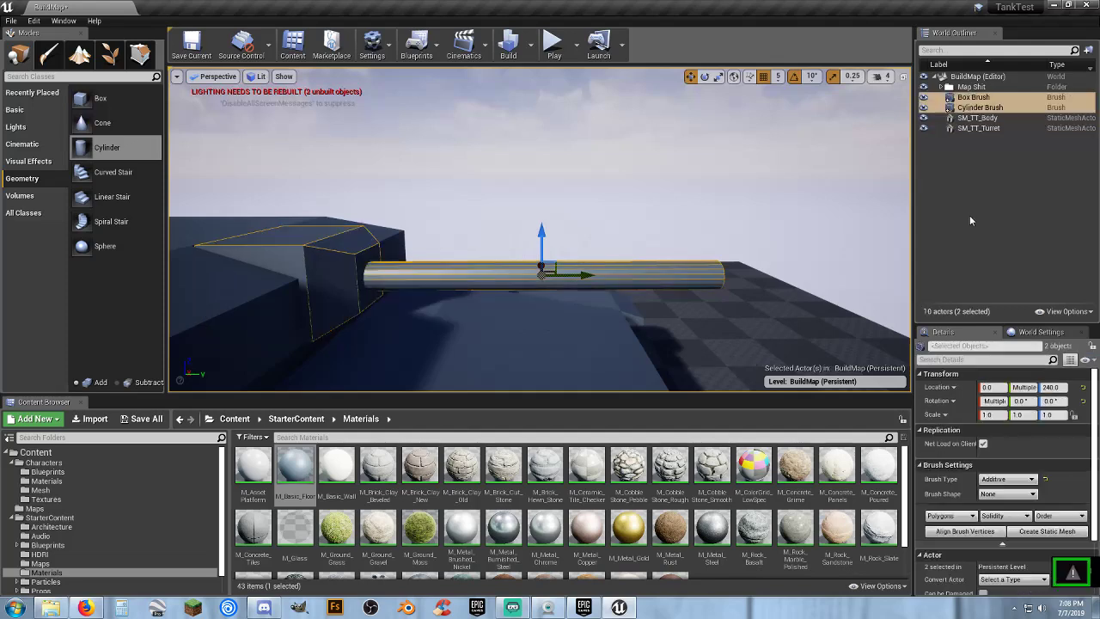
- Reselect the two gun brushes, cylinder first and box last, so the pivot sits at the box
{"action": "left_click", "coordinate": [983, 164]}
{"action": "left_click", "coordinate": [973, 97]}
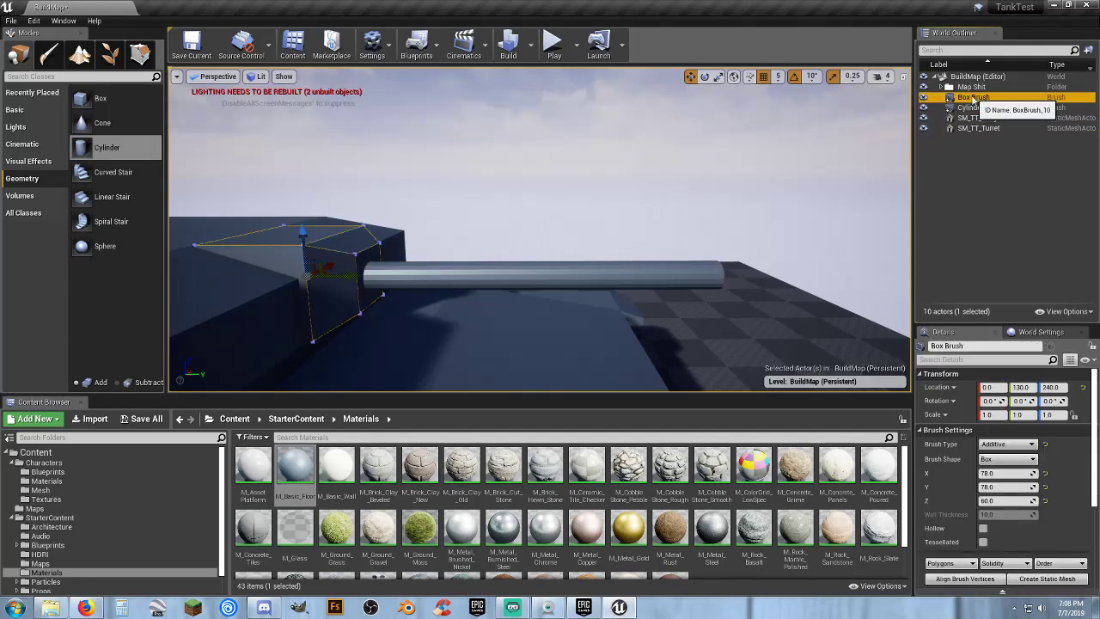
{"action": "left_click", "coordinate": [976, 107]}
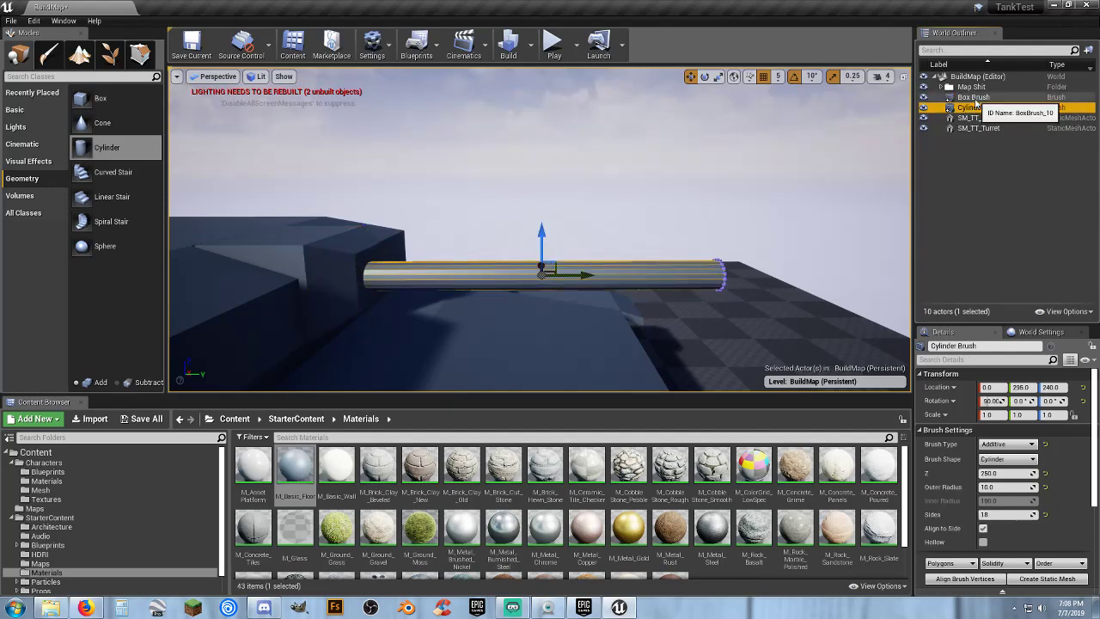
{"action": "left_click", "coordinate": [973, 97], "text": "ctrl"}
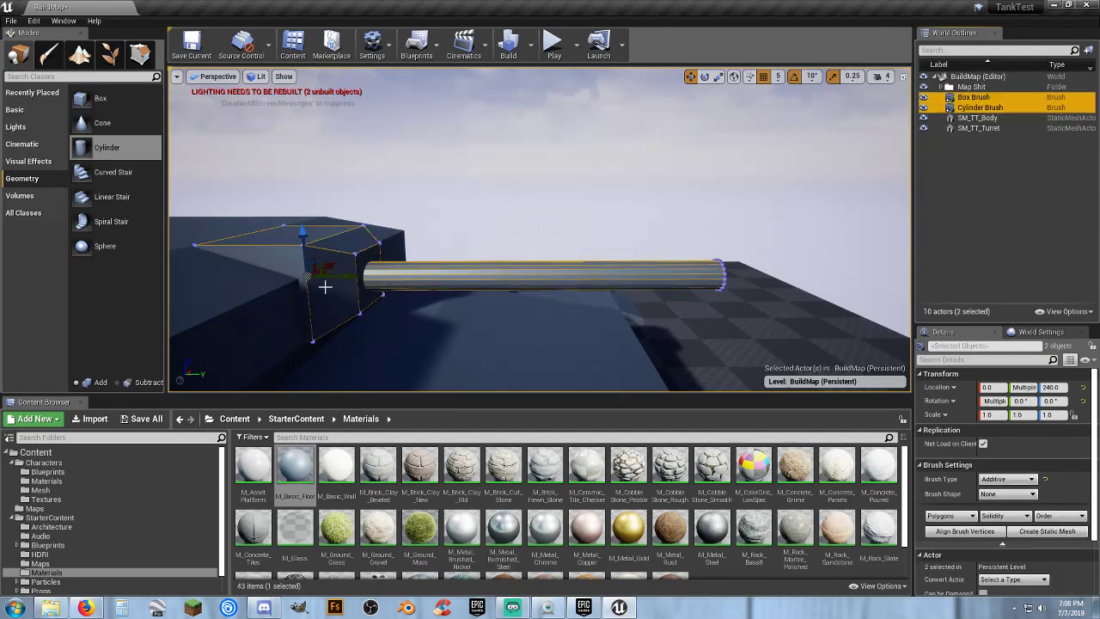
{"action": "mouse_move", "coordinate": [324, 287]}
{"action": "right_mouse_down"}
{"action": "mouse_move", "coordinate": [271, 296]}
{"action": "mouse_move", "coordinate": [301, 284]}
{"action": "right_mouse_up"}
{"action": "right_click_drag", "start_coordinate": [395, 275], "coordinate": [417, 302]}
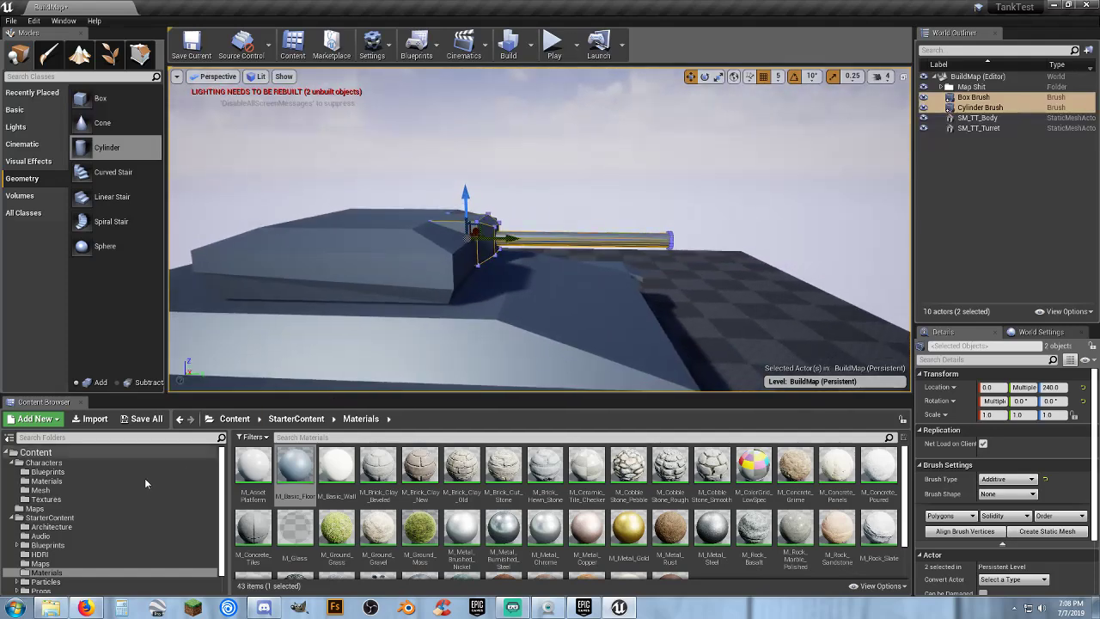
- Delete the SM_TT_Gun asset from the Characters/Mesh folder
{"action": "left_click", "coordinate": [40, 489]}
{"action": "left_click", "coordinate": [292, 497]}
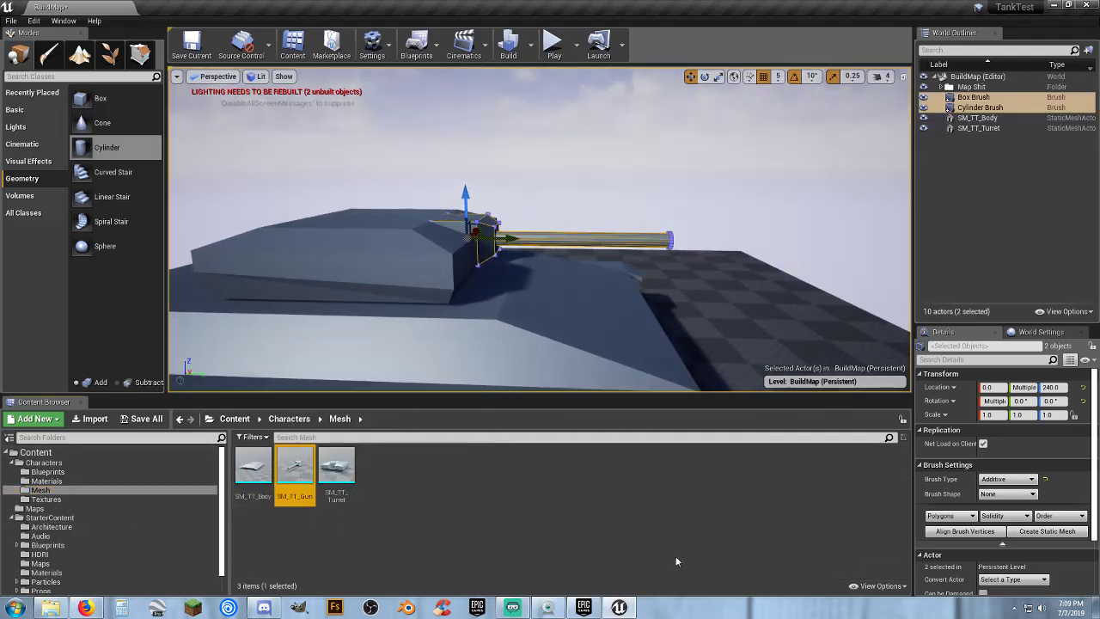
{"action": "key", "text": "Delete"}
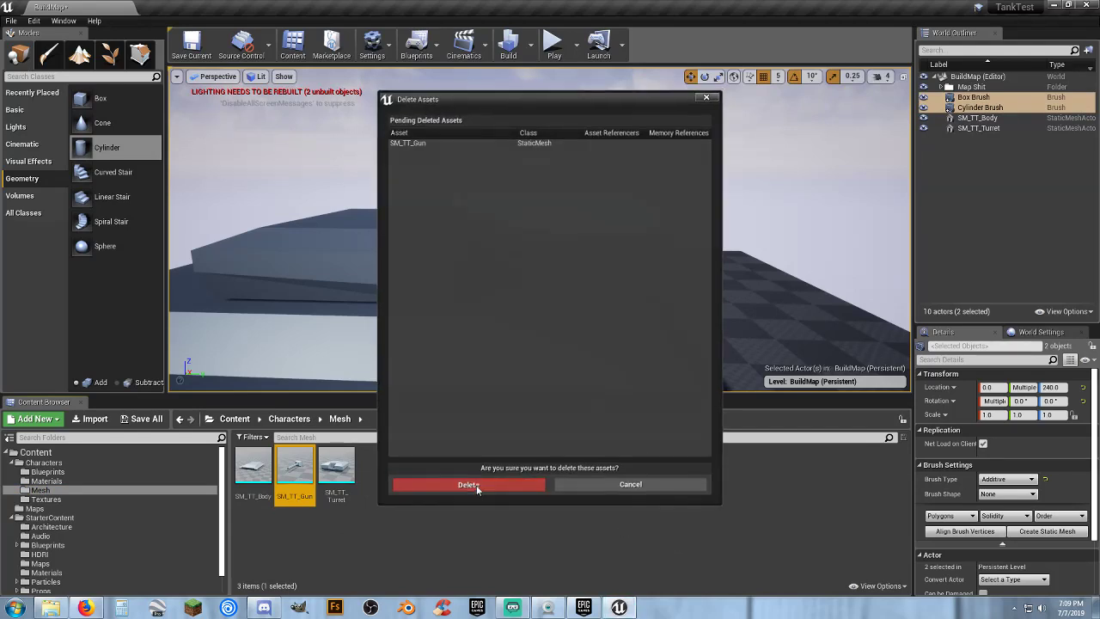
{"action": "left_click", "coordinate": [476, 485]}
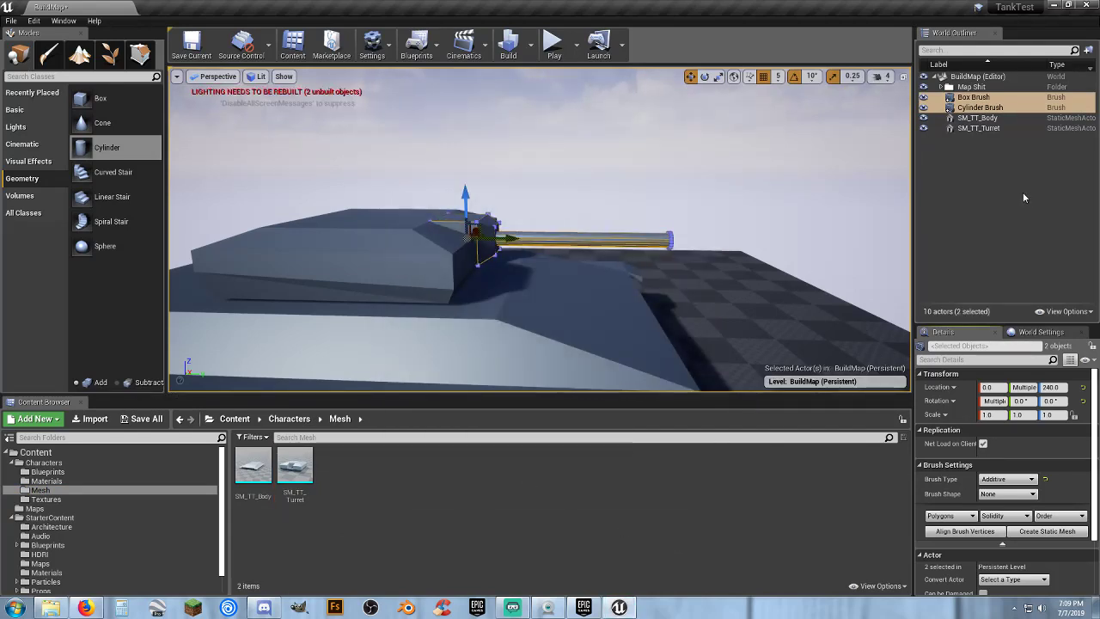
- Create a static mesh named SM_TT_Gun from the selected brushes in the Characters/Mesh folder
{"action": "left_click", "coordinate": [1037, 533]}
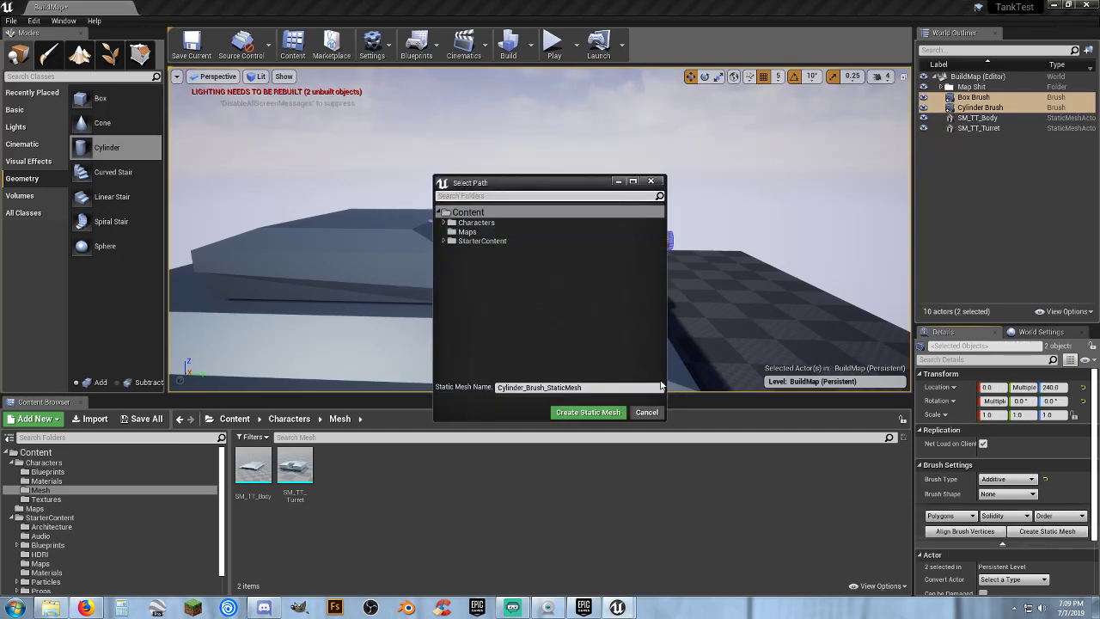
{"action": "left_click", "coordinate": [444, 223]}
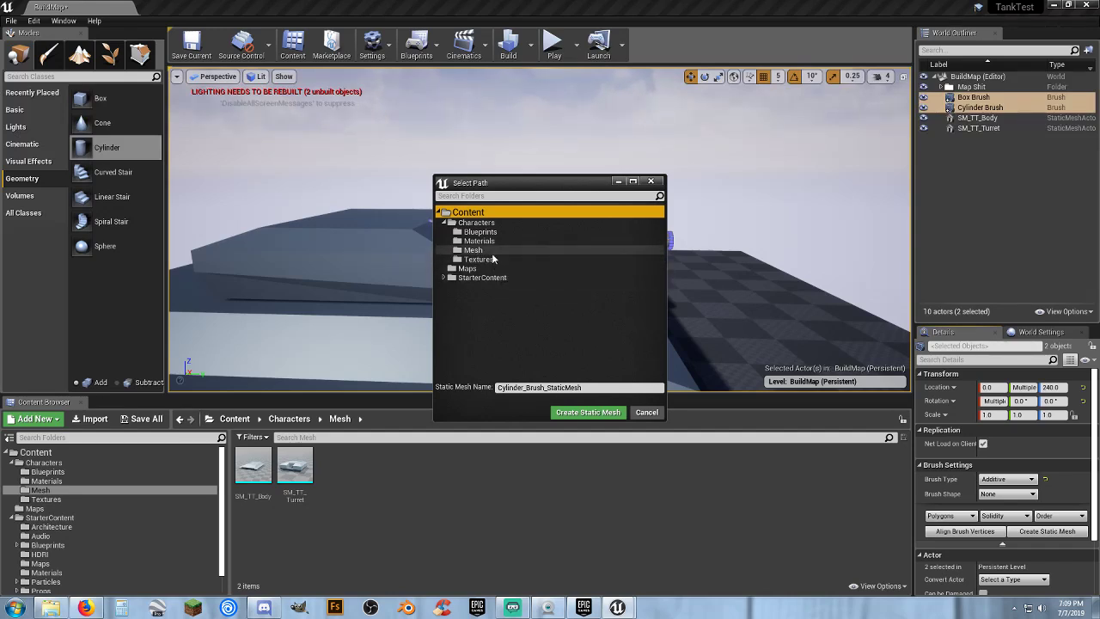
{"action": "left_click", "coordinate": [473, 250]}
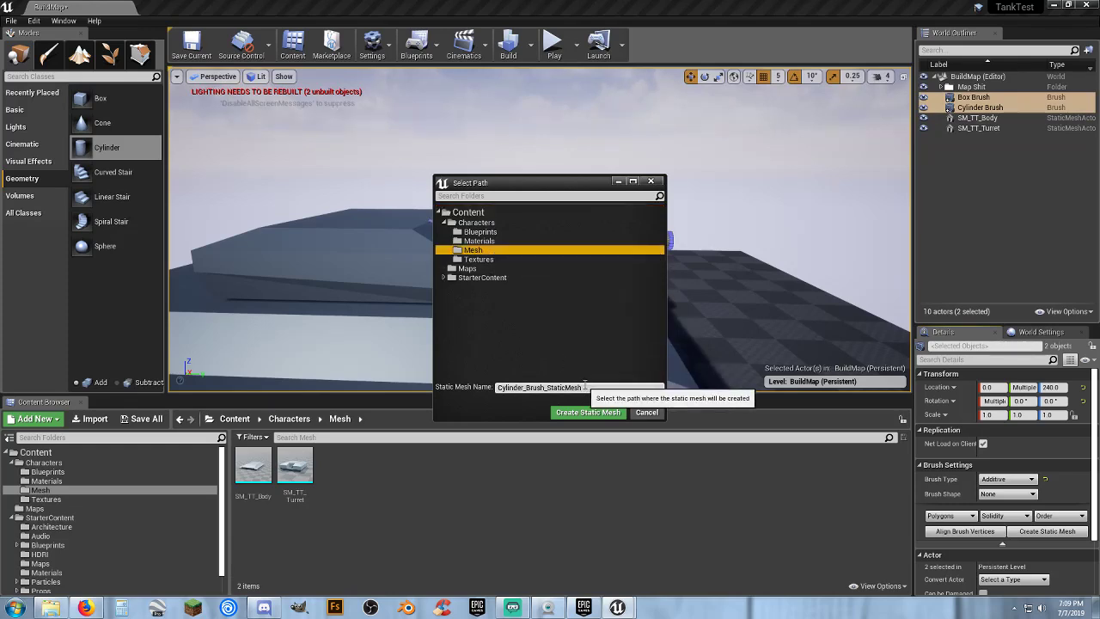
{"action": "left_click", "coordinate": [498, 387]}
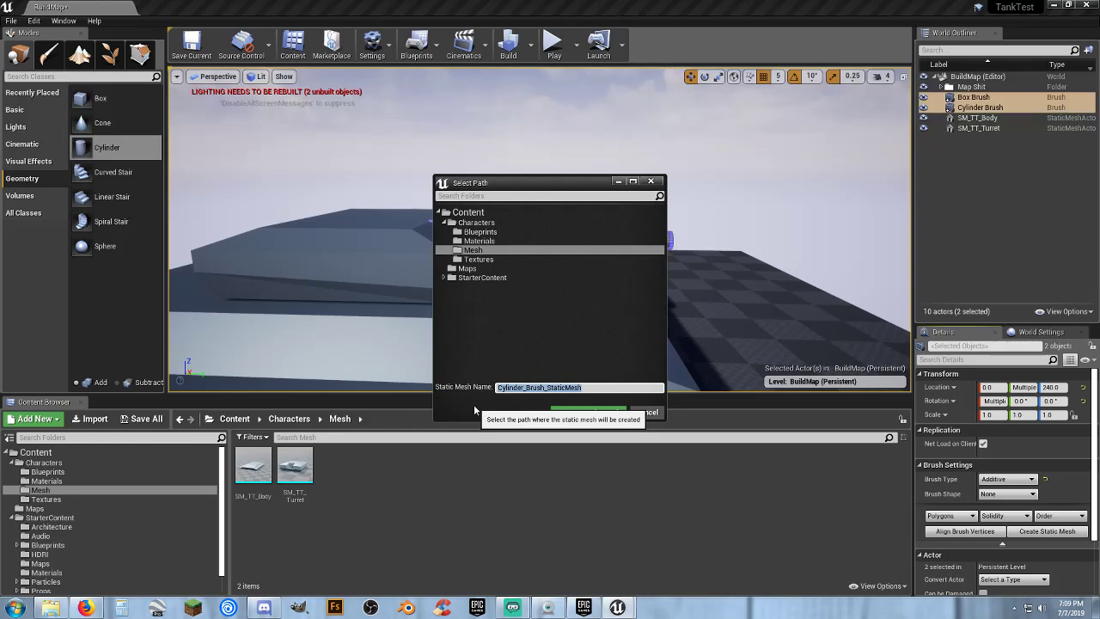
{"action": "type", "text": "SM_"}
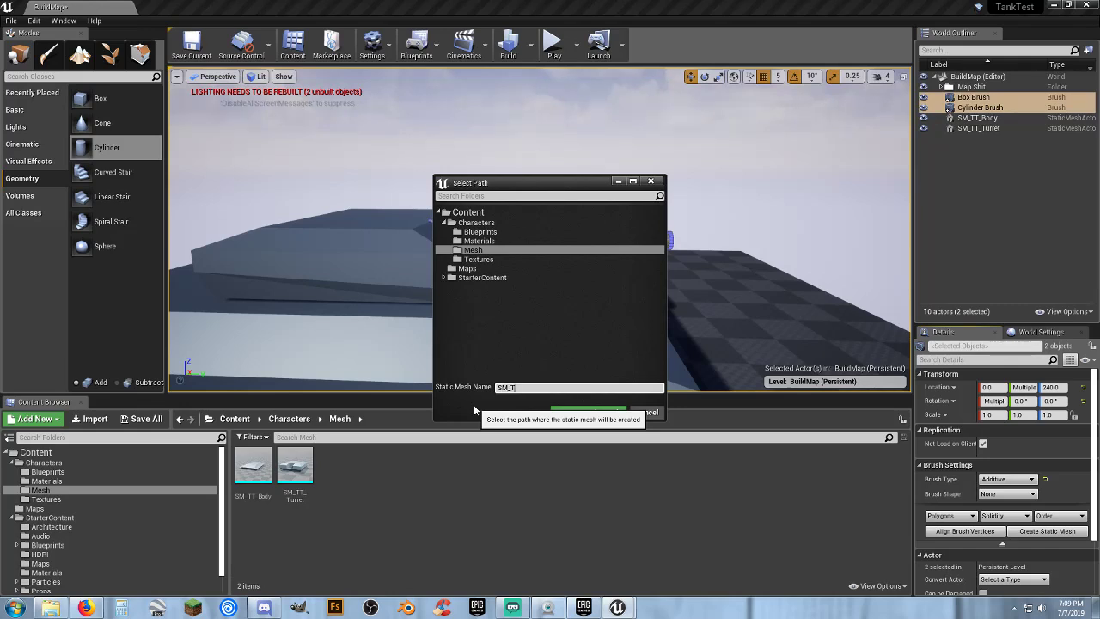
{"action": "type", "text": "TT_Gun"}
{"action": "left_click", "coordinate": [604, 412]}
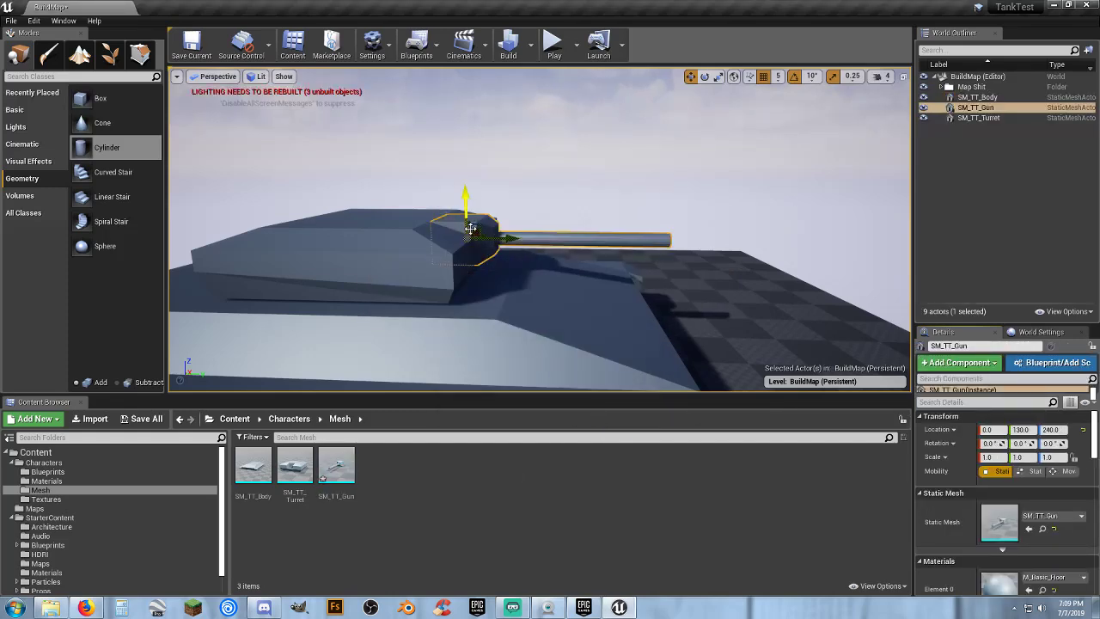
- Try rotating SM_TT_Gun about its pivot to test the gun's up-and-down tilt, and return it to level
{"action": "left_click", "coordinate": [704, 76]}
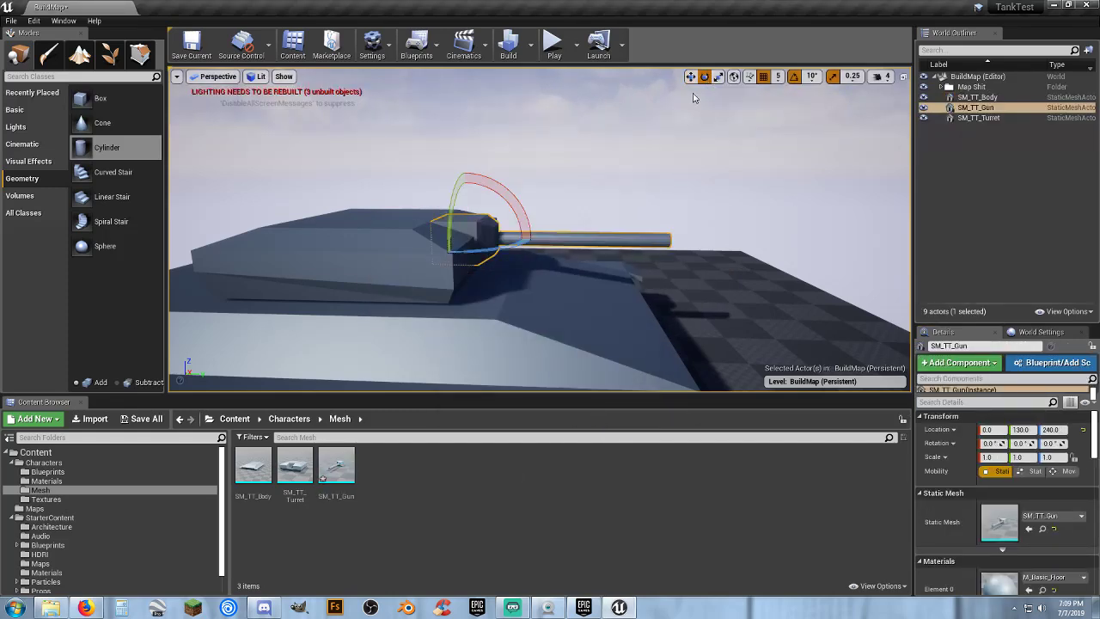
{"action": "mouse_move", "coordinate": [523, 212]}
{"action": "left_mouse_down"}
{"action": "mouse_move", "coordinate": [490, 164]}
{"action": "mouse_move", "coordinate": [468, 159]}
{"action": "mouse_move", "coordinate": [522, 213]}
{"action": "left_mouse_up"}
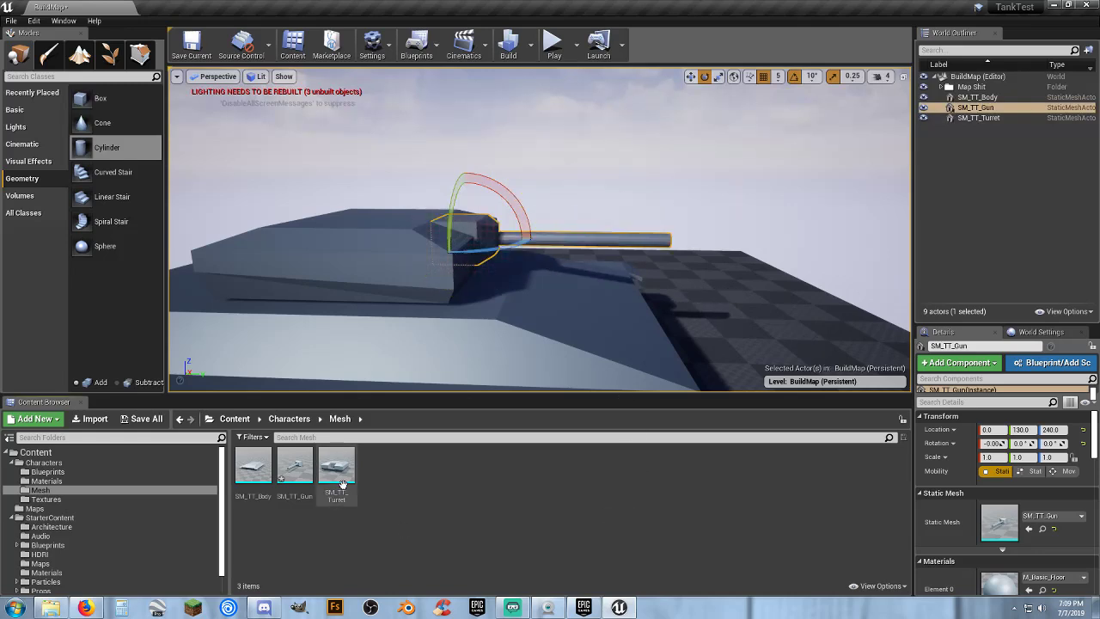
- Try rotating SM_TT_Turret about its vertical axis, with and without the gun, and undo the rotations
{"action": "left_click", "coordinate": [993, 118]}
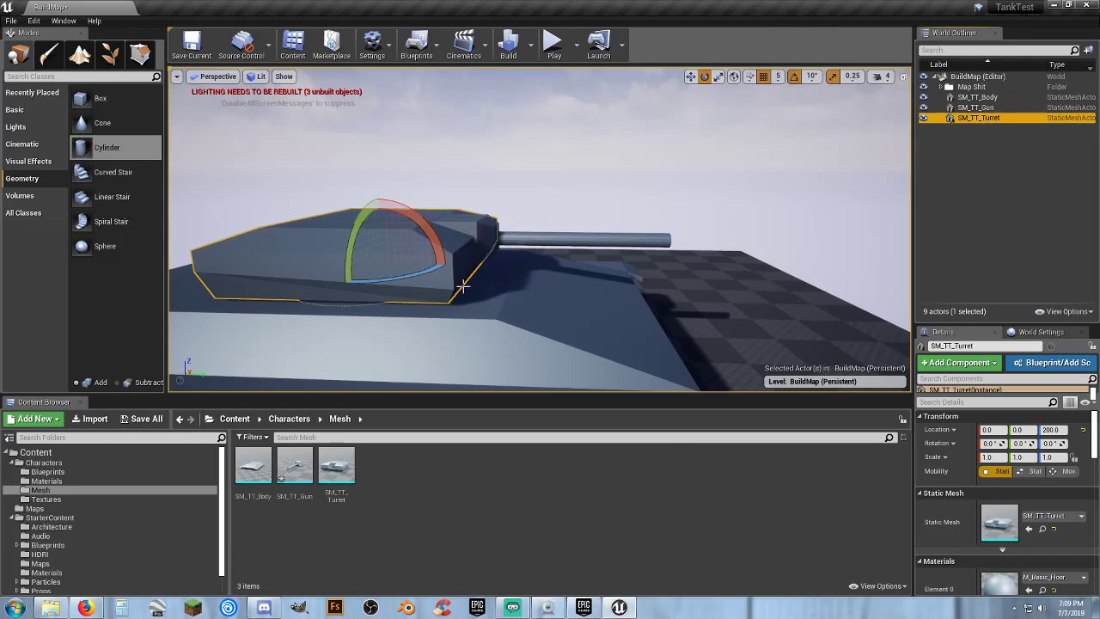
{"action": "key", "text": "s"}
{"action": "mouse_move", "coordinate": [463, 286]}
{"action": "right_mouse_down"}
{"action": "mouse_move", "coordinate": [455, 343]}
{"action": "mouse_move", "coordinate": [438, 334]}
{"action": "mouse_move", "coordinate": [434, 214]}
{"action": "mouse_move", "coordinate": [452, 284]}
{"action": "mouse_move", "coordinate": [463, 287]}
{"action": "right_mouse_up"}
{"action": "key", "text": "w"}
{"action": "key", "text": "s"}
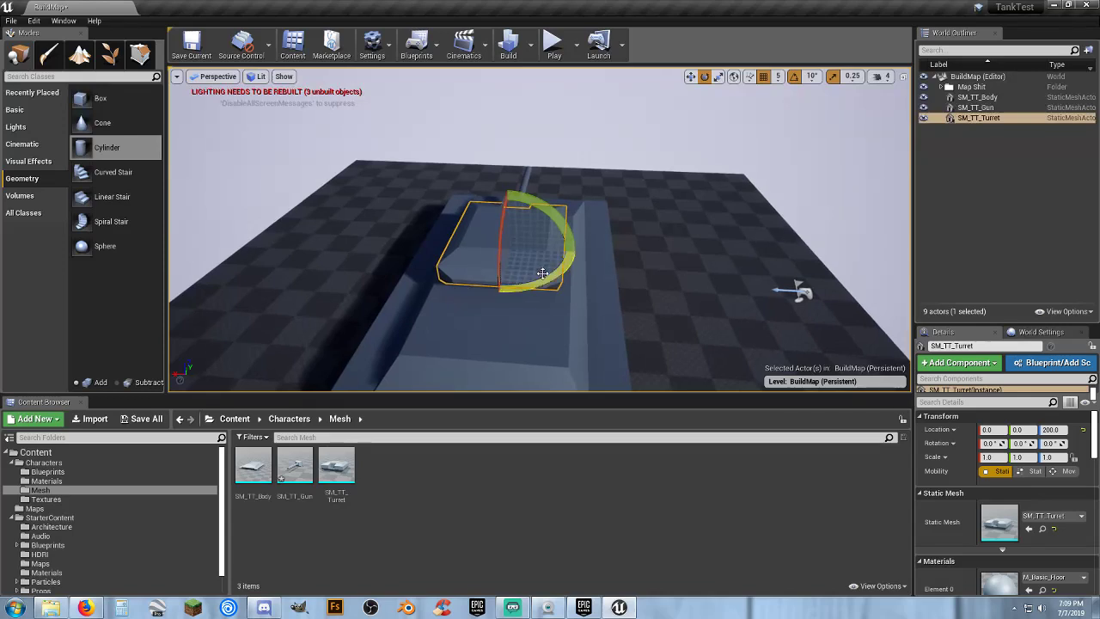
{"action": "left_click_drag", "start_coordinate": [546, 283], "coordinate": [378, 254]}
{"action": "left_click_drag", "start_coordinate": [445, 248], "coordinate": [455, 275]}
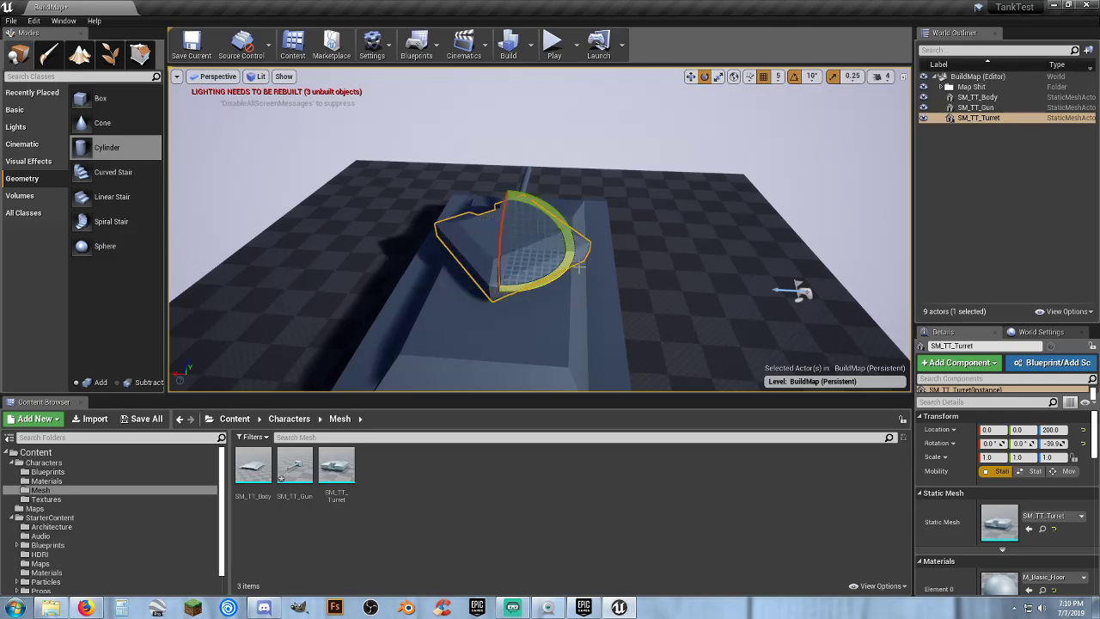
{"action": "key", "text": "ctrl+z"}
{"action": "key", "text": "ctrl+z"}
{"action": "key", "text": "ctrl+z"}
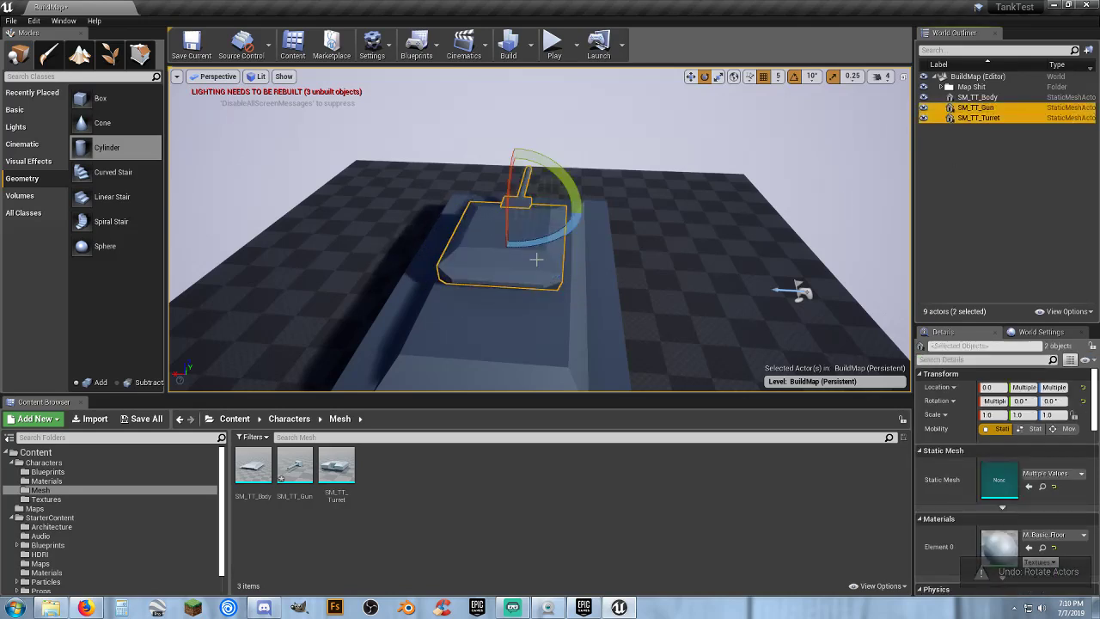
- Try swinging the selected gun and turret together about the vertical axis, undo the rotation and clear the selection
{"action": "left_click_drag", "start_coordinate": [539, 246], "coordinate": [438, 218]}
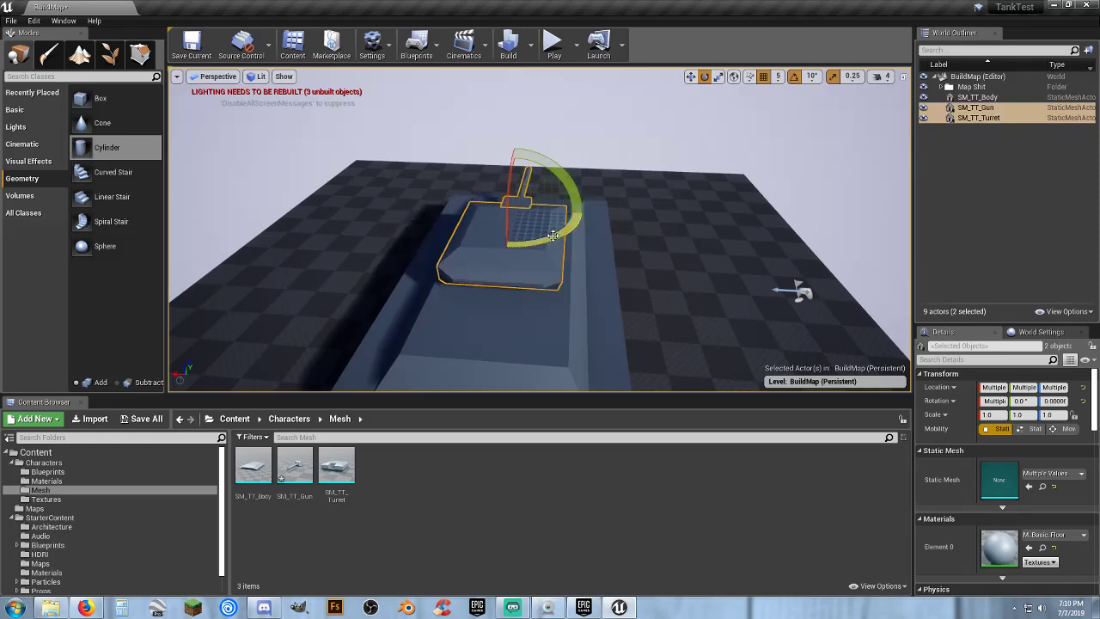
{"action": "key", "text": "ctrl+z"}
{"action": "left_click", "coordinate": [1068, 189]}
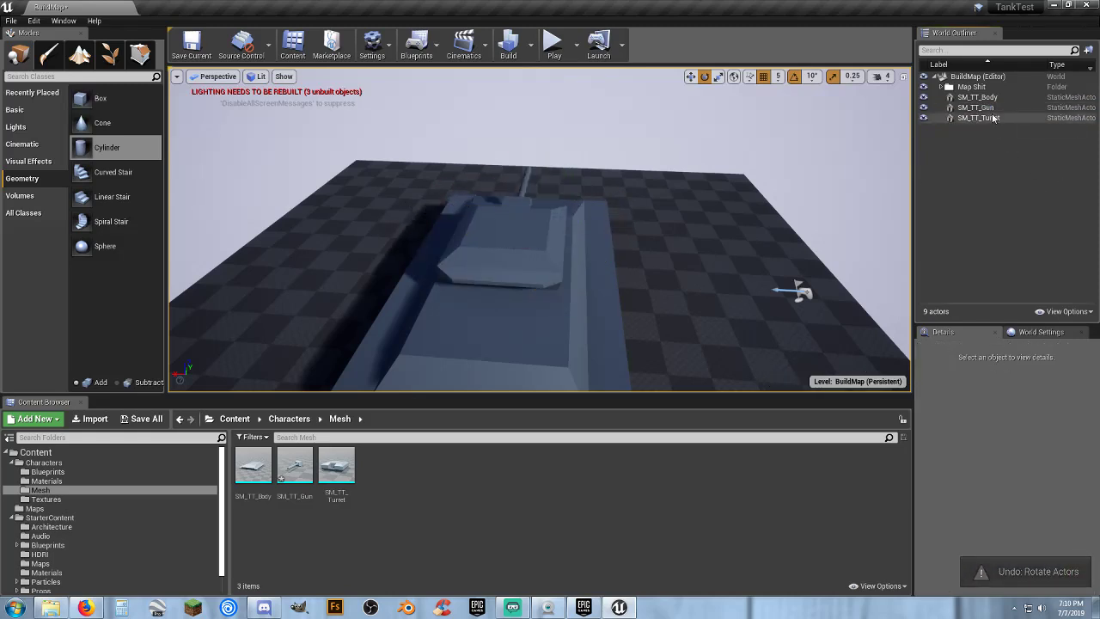
- Try rotating SM_TT_Turret by itself about 10 degrees around its vertical axis, then undo it and deselect the turret
{"action": "right_click_drag", "start_coordinate": [670, 164], "coordinate": [883, 129]}
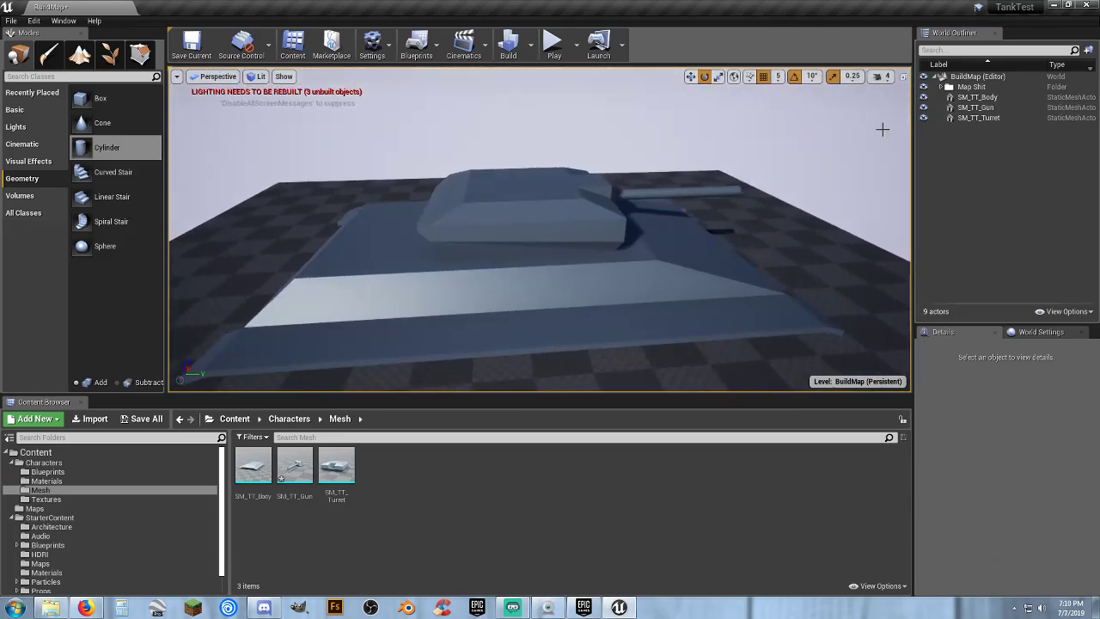
{"action": "left_click", "coordinate": [989, 118]}
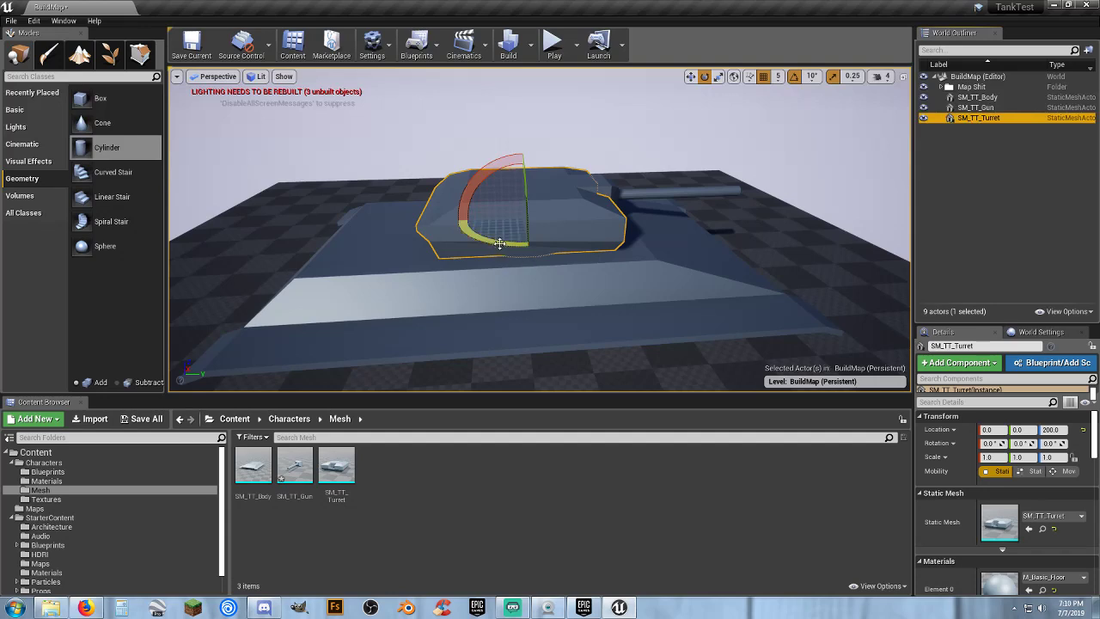
{"action": "left_click_drag", "start_coordinate": [500, 243], "coordinate": [525, 244]}
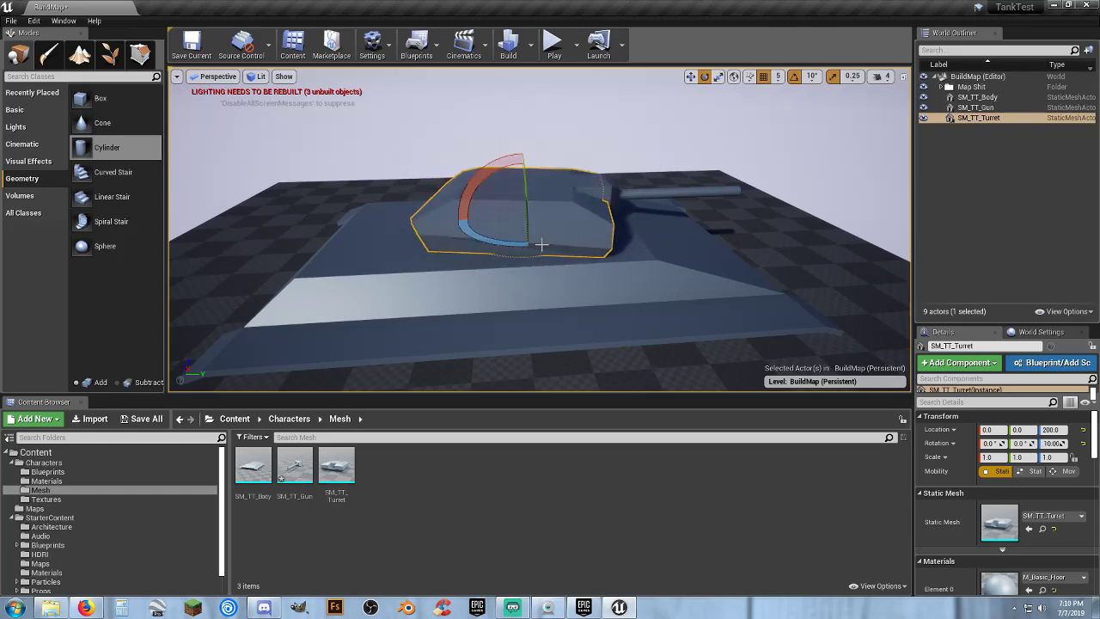
{"action": "key", "text": "ctrl+z"}
{"action": "left_click", "coordinate": [999, 246]}
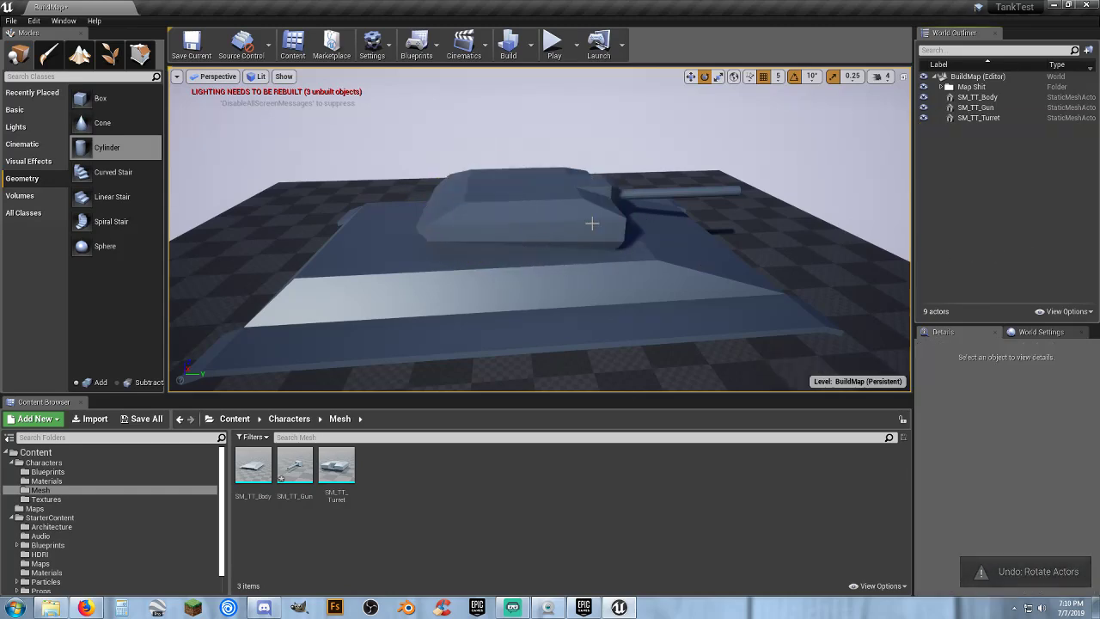
- Try placing an additive box brush on the floor beside the tank and remove it again
{"action": "mouse_move", "coordinate": [592, 224]}
{"action": "right_mouse_down"}
{"action": "mouse_move", "coordinate": [764, 236]}
{"action": "mouse_move", "coordinate": [602, 236]}
{"action": "mouse_move", "coordinate": [584, 284]}
{"action": "mouse_move", "coordinate": [507, 335]}
{"action": "mouse_move", "coordinate": [618, 215]}
{"action": "mouse_move", "coordinate": [619, 318]}
{"action": "mouse_move", "coordinate": [550, 284]}
{"action": "mouse_move", "coordinate": [542, 297]}
{"action": "mouse_move", "coordinate": [619, 292]}
{"action": "mouse_move", "coordinate": [599, 221]}
{"action": "right_mouse_up"}
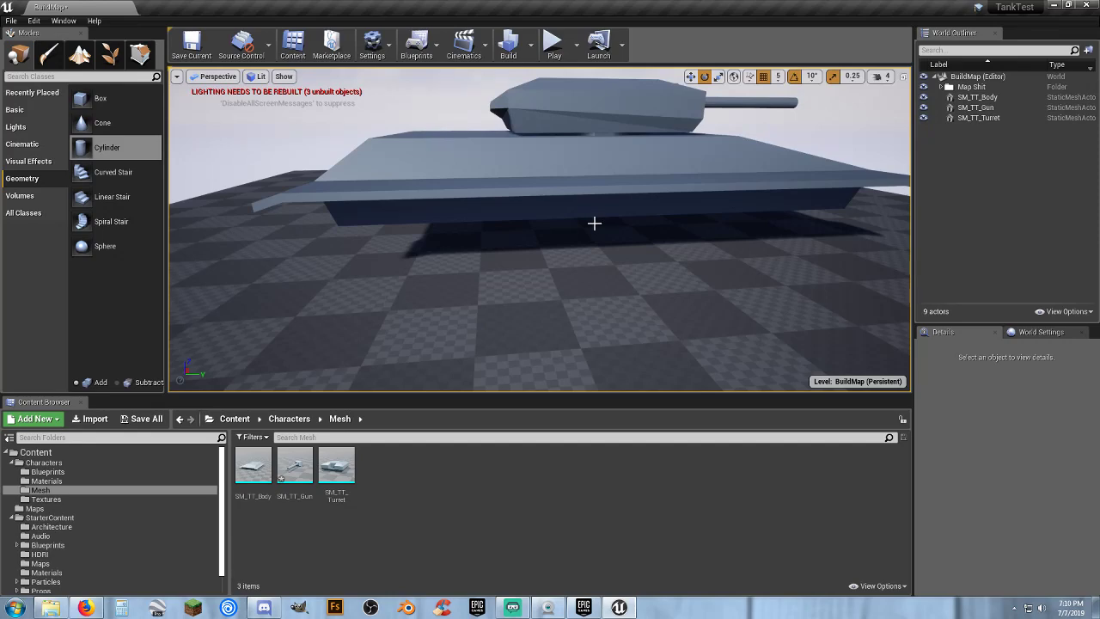
{"action": "right_click_drag", "start_coordinate": [540, 239], "coordinate": [540, 239]}
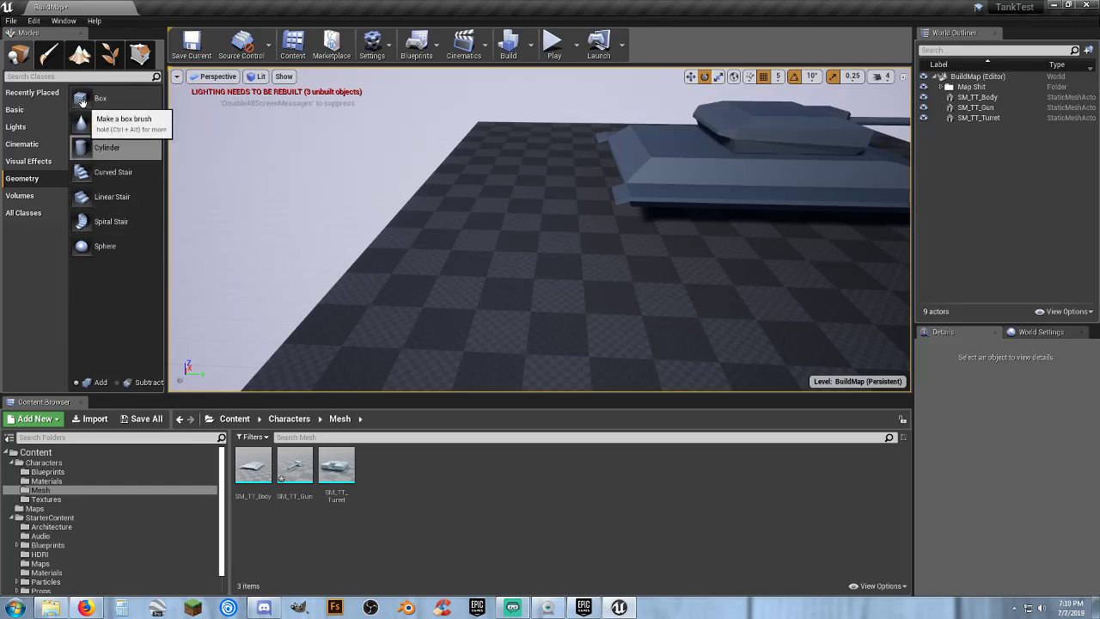
{"action": "left_click_drag", "start_coordinate": [81, 102], "coordinate": [534, 289]}
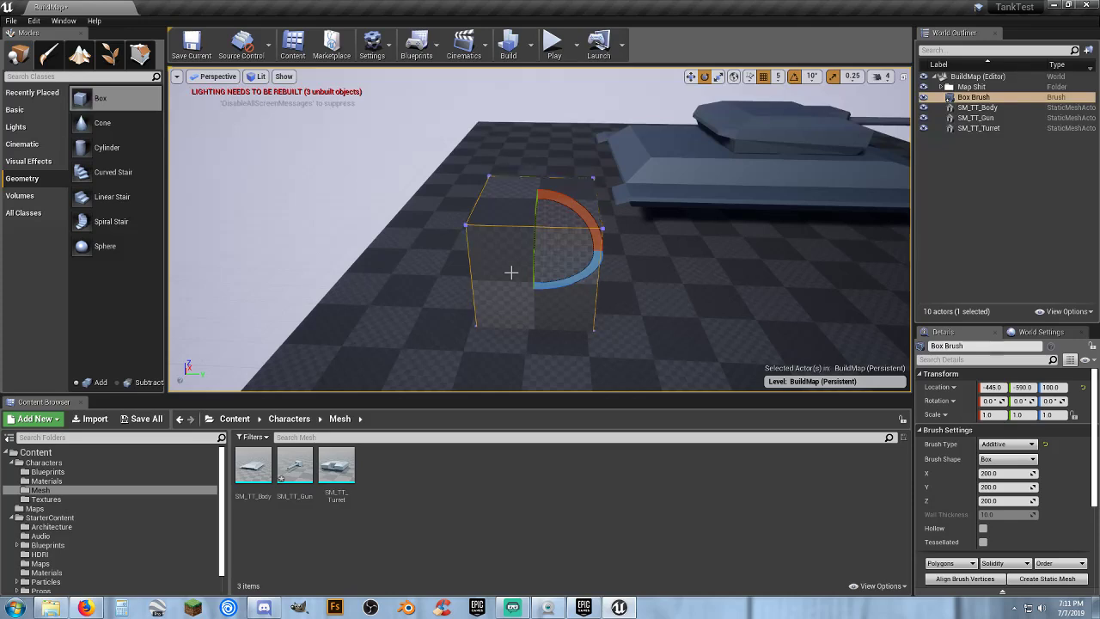
{"action": "key", "text": "Delete"}
- Save all modified content, including the SM_TT_Gun static mesh and the BuildMap level
{"action": "right_click_drag", "start_coordinate": [573, 298], "coordinate": [587, 292]}
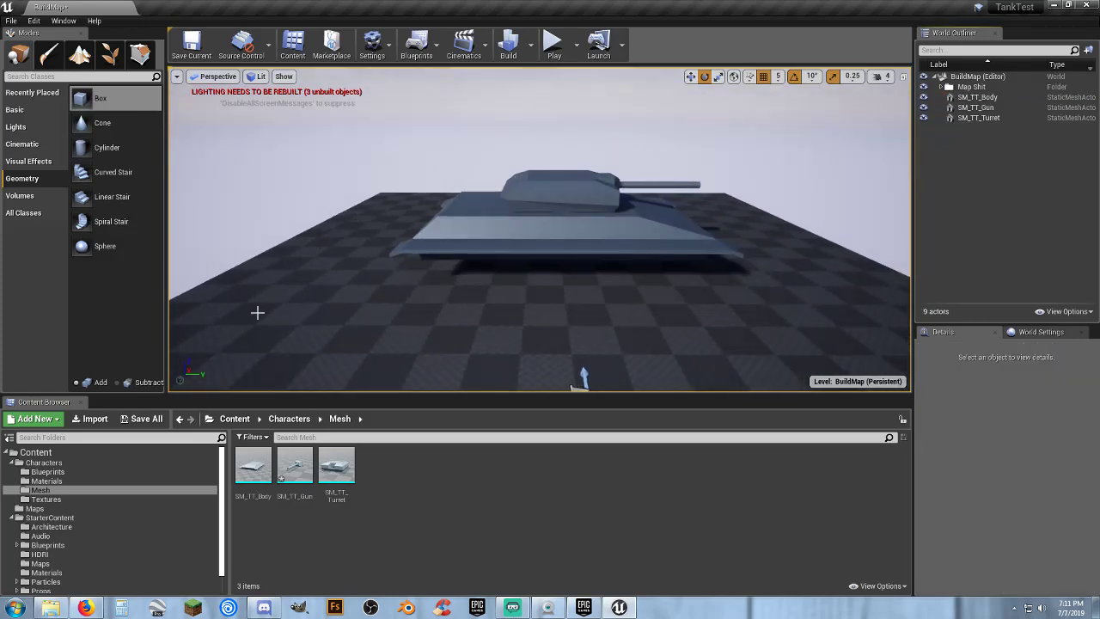
{"action": "left_click", "coordinate": [146, 419]}
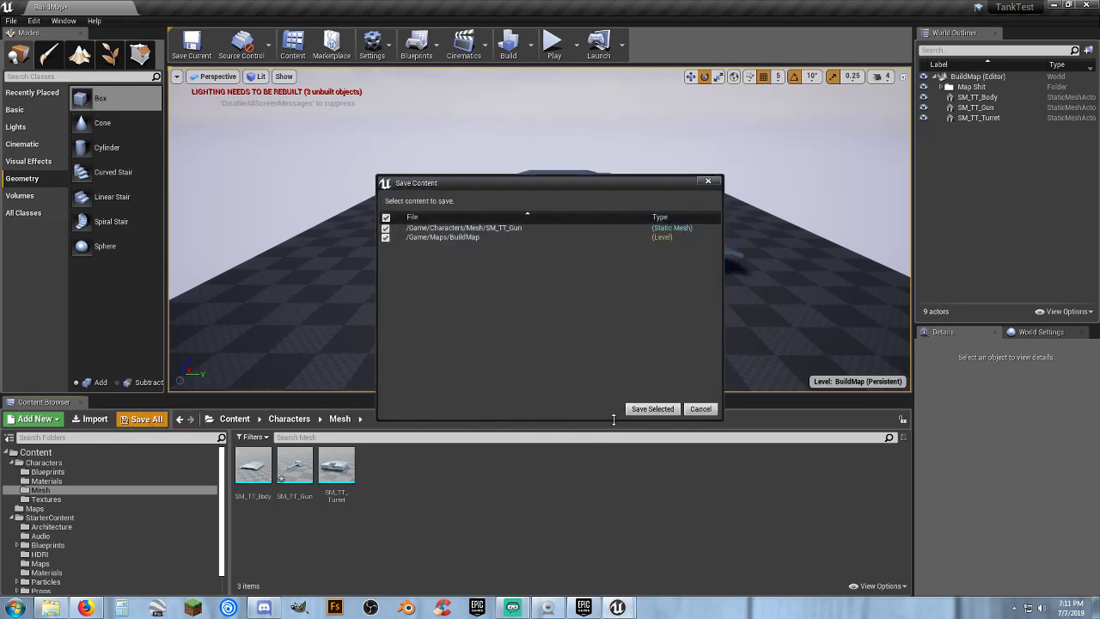
{"action": "left_click", "coordinate": [652, 409]}
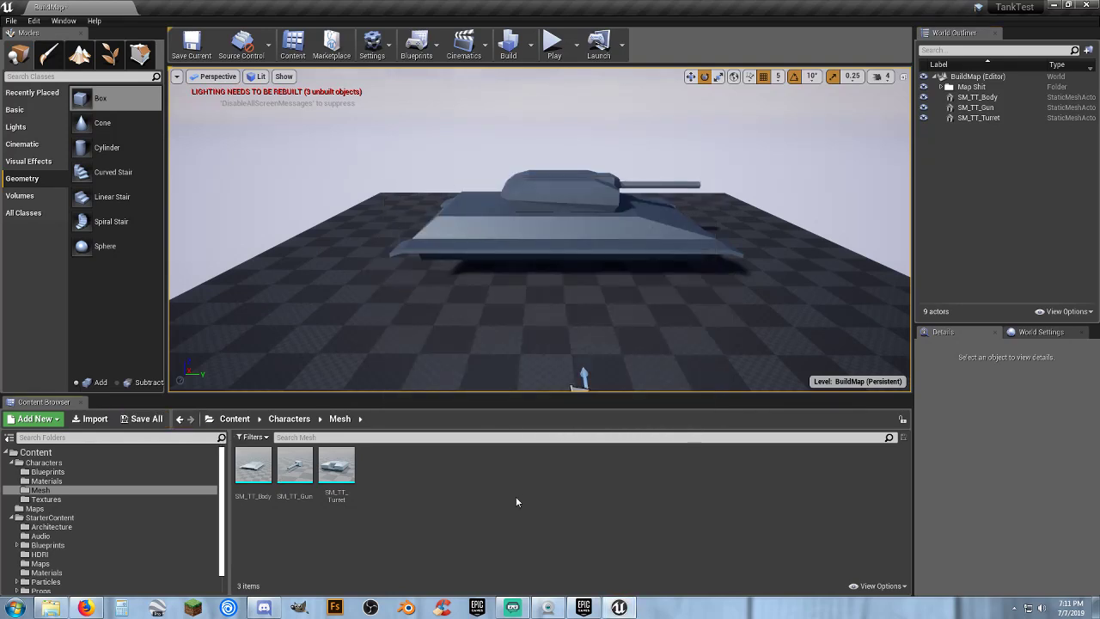
- Open the SM_TT_Gun mesh and set its light map resolution to 128 and light map coordinate index to 1
{"action": "double_click", "coordinate": [295, 465]}
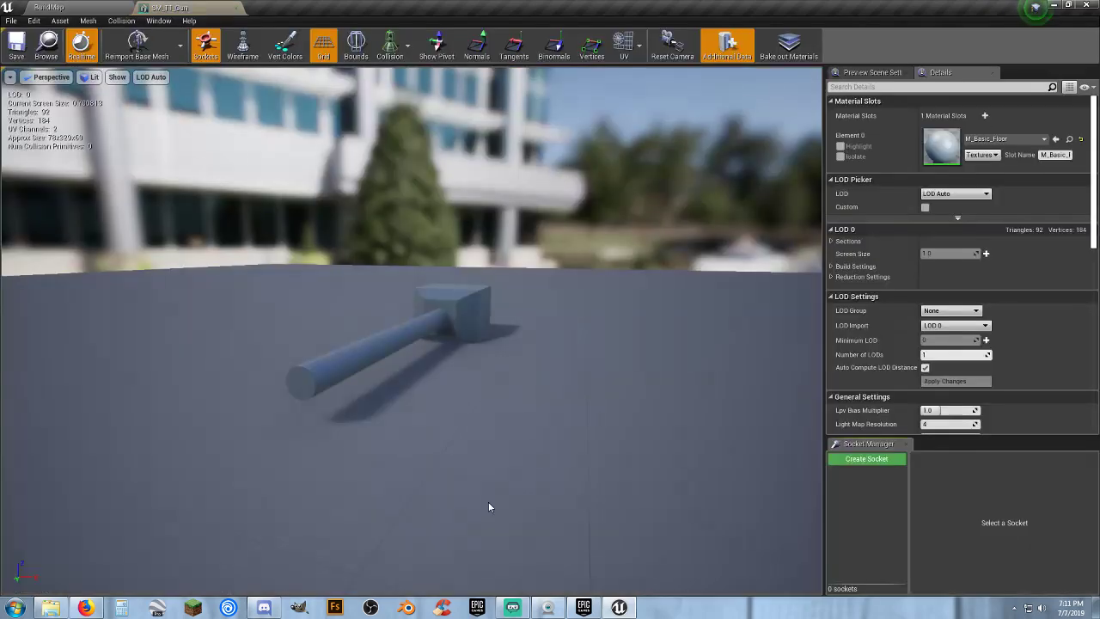
{"action": "scroll", "coordinate": [890, 259], "scroll_direction": "down", "scroll_amount": 3}
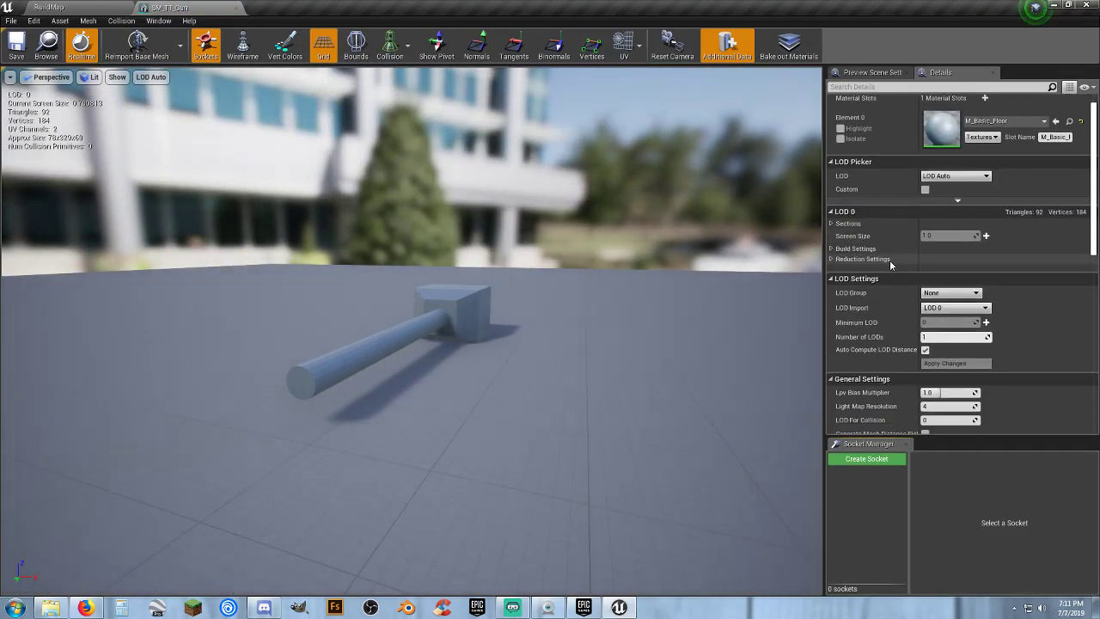
{"action": "scroll", "coordinate": [889, 266], "scroll_direction": "down", "scroll_amount": 3}
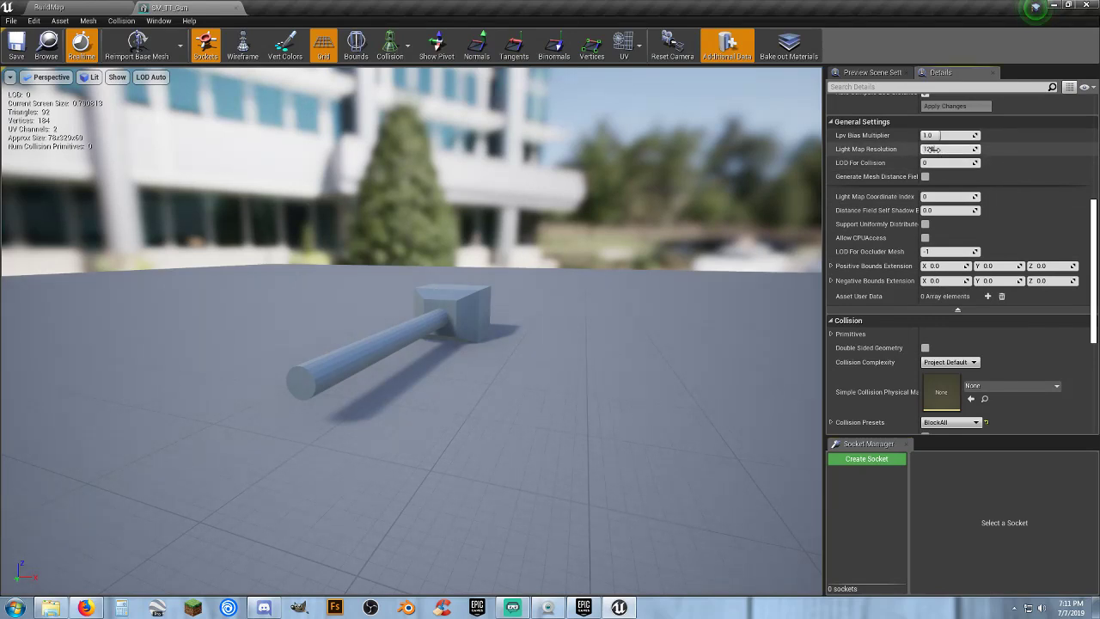
{"action": "key", "text": "Tab"}
{"action": "key", "text": "Tab"}
{"action": "key", "text": "Tab"}
{"action": "scroll", "coordinate": [937, 172], "scroll_direction": "down", "scroll_amount": 3}
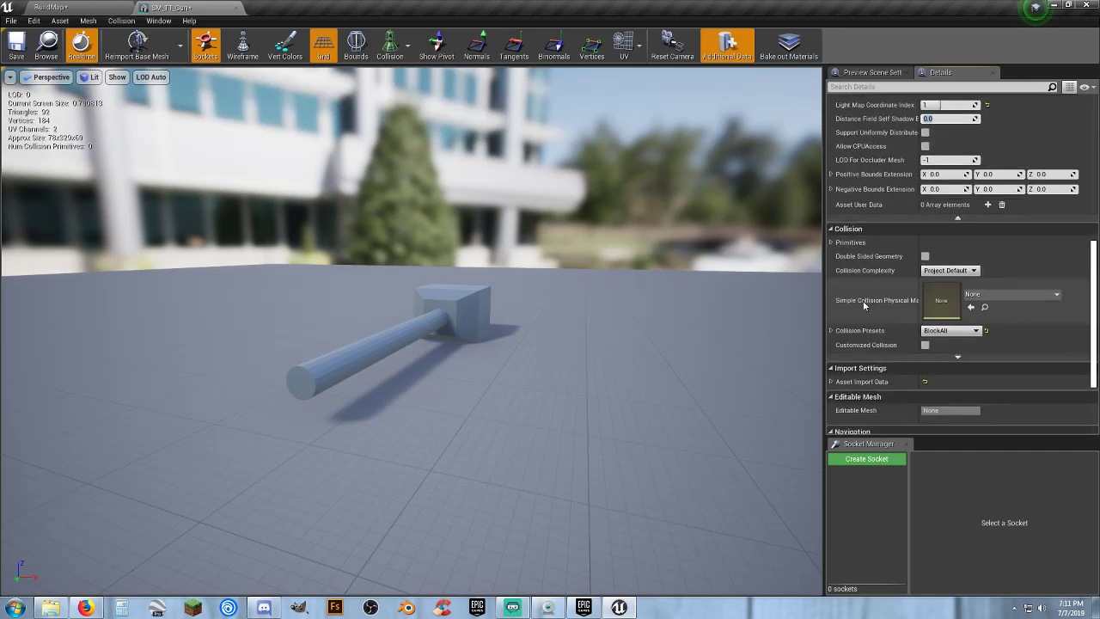
- Set SM_TT_Gun's collision complexity to Use Complex Collision As Simple, save the mesh and close its editor
{"action": "left_click", "coordinate": [950, 270]}
{"action": "left_click", "coordinate": [969, 302]}
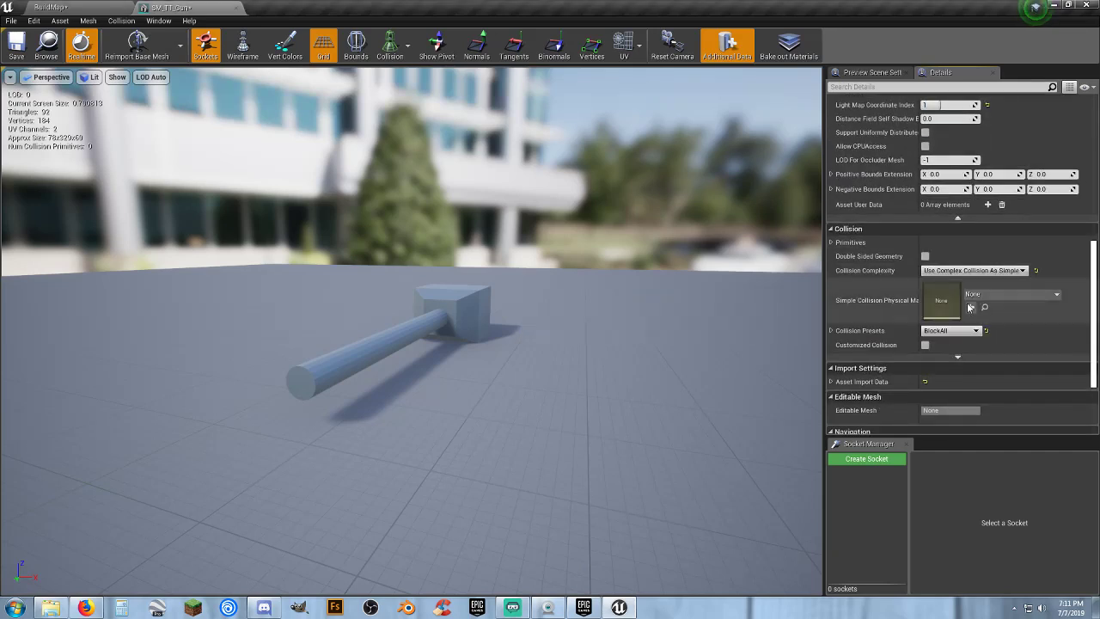
{"action": "left_click", "coordinate": [26, 36]}
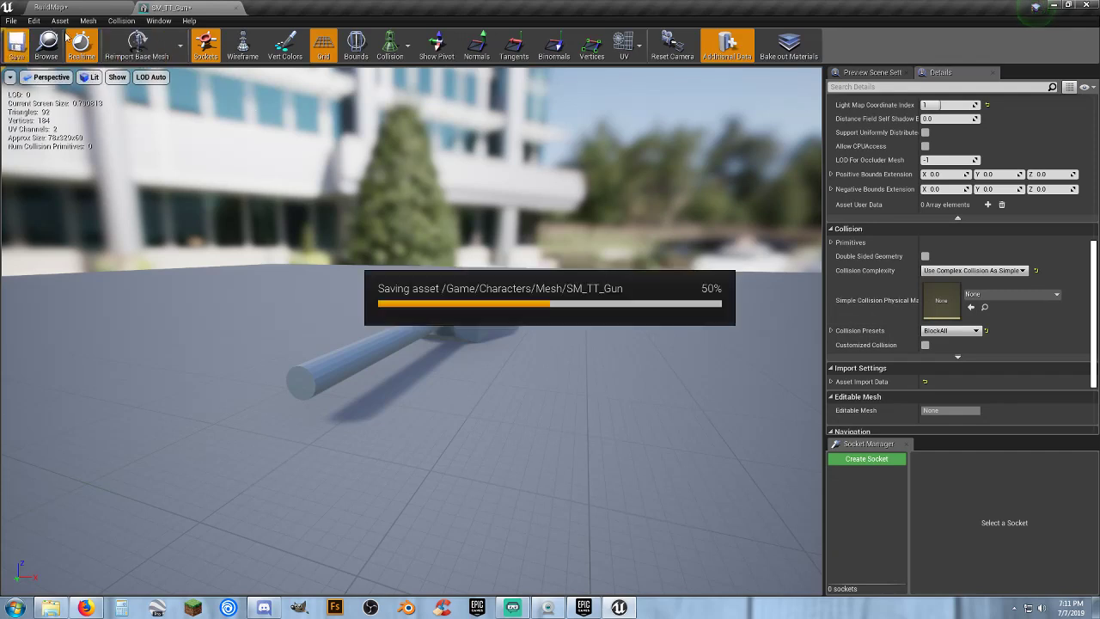
{"action": "left_click", "coordinate": [234, 8]}
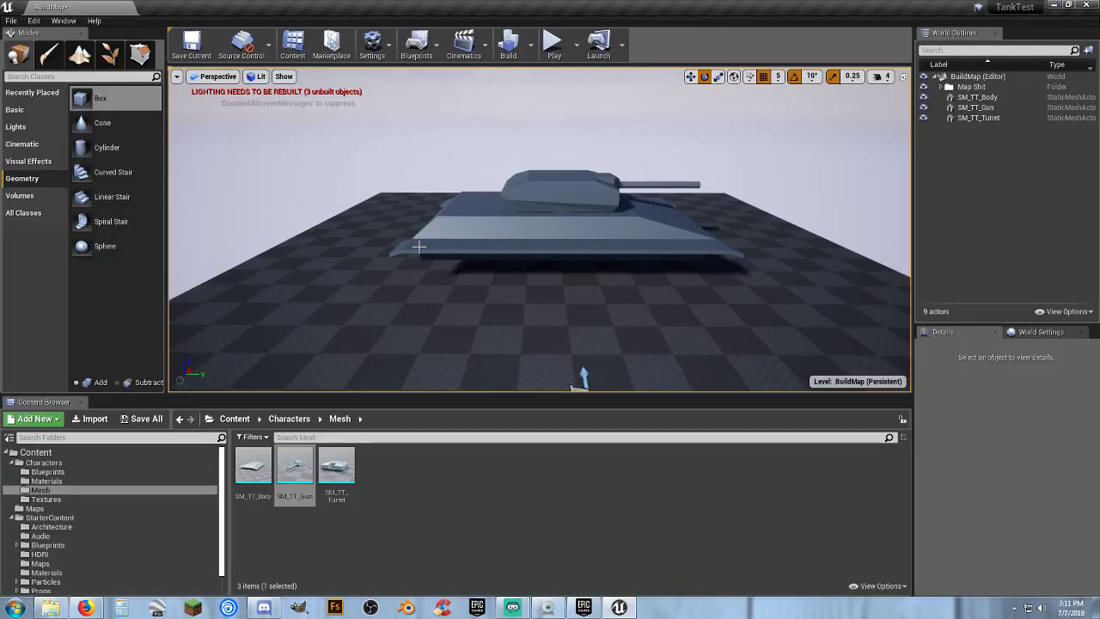
{"action": "left_click", "coordinate": [421, 493]}
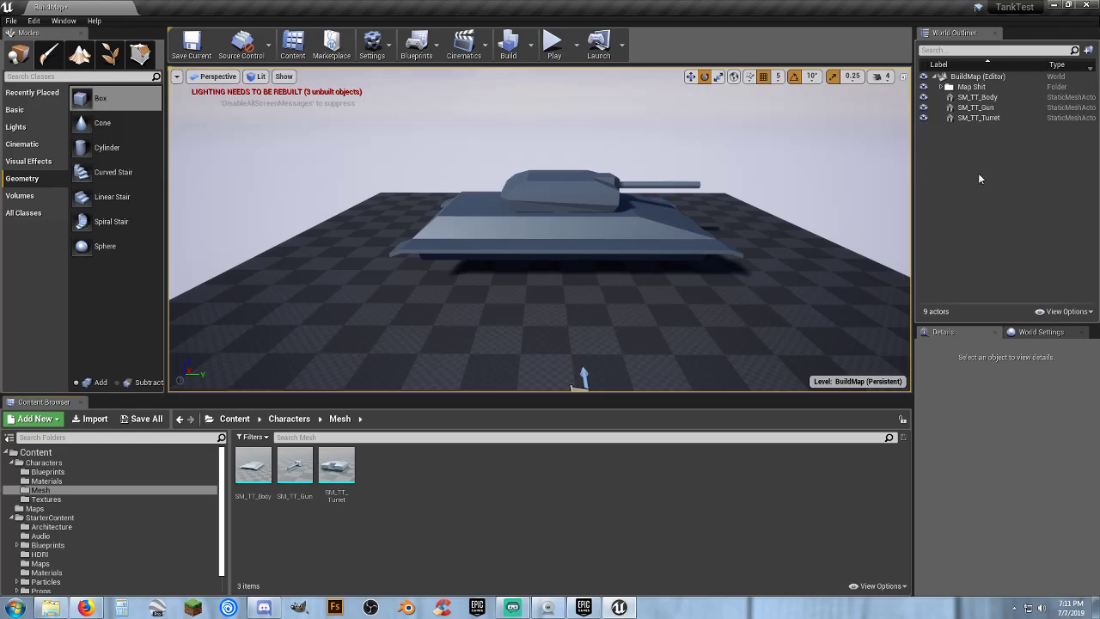
- Delete the SM_TT_Body, SM_TT_Gun and SM_TT_Turret actors from the level
{"action": "left_click", "coordinate": [977, 97]}
{"action": "left_click", "coordinate": [978, 118], "text": "shift"}
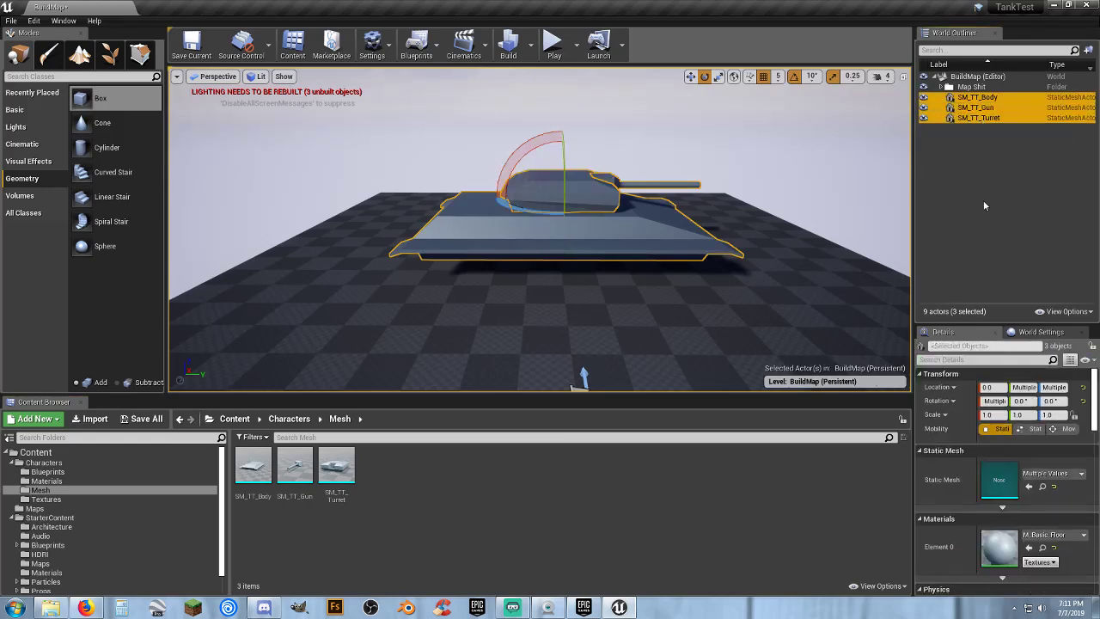
{"action": "key", "text": "Delete"}
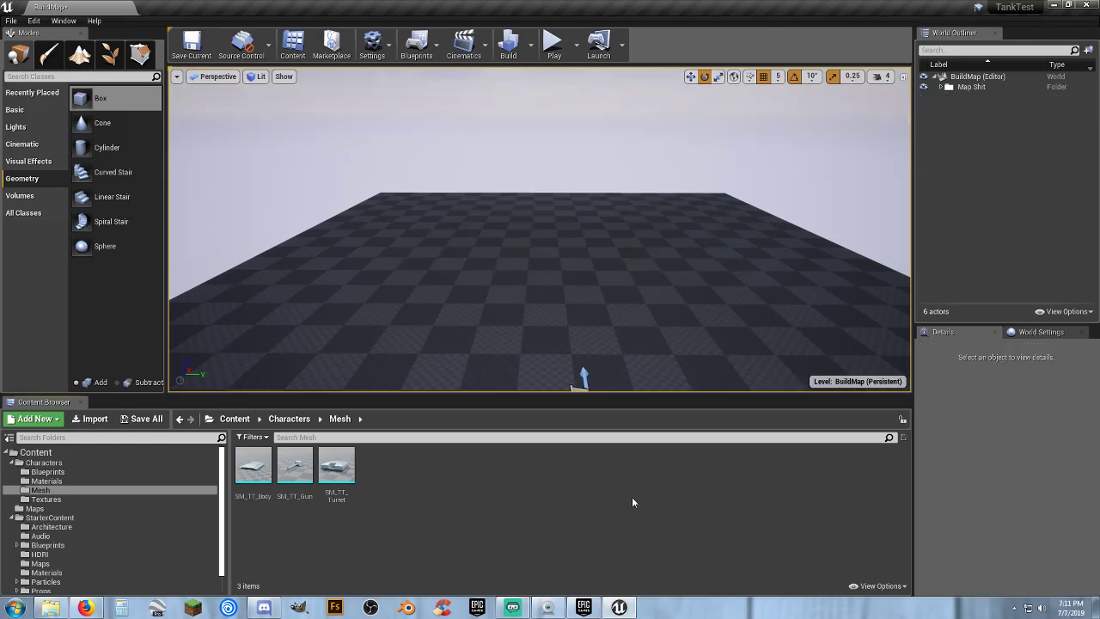
- Create an Actor Blueprint Class named Demo in the Characters/Blueprints folder and open it for editing
{"action": "left_click", "coordinate": [45, 472]}
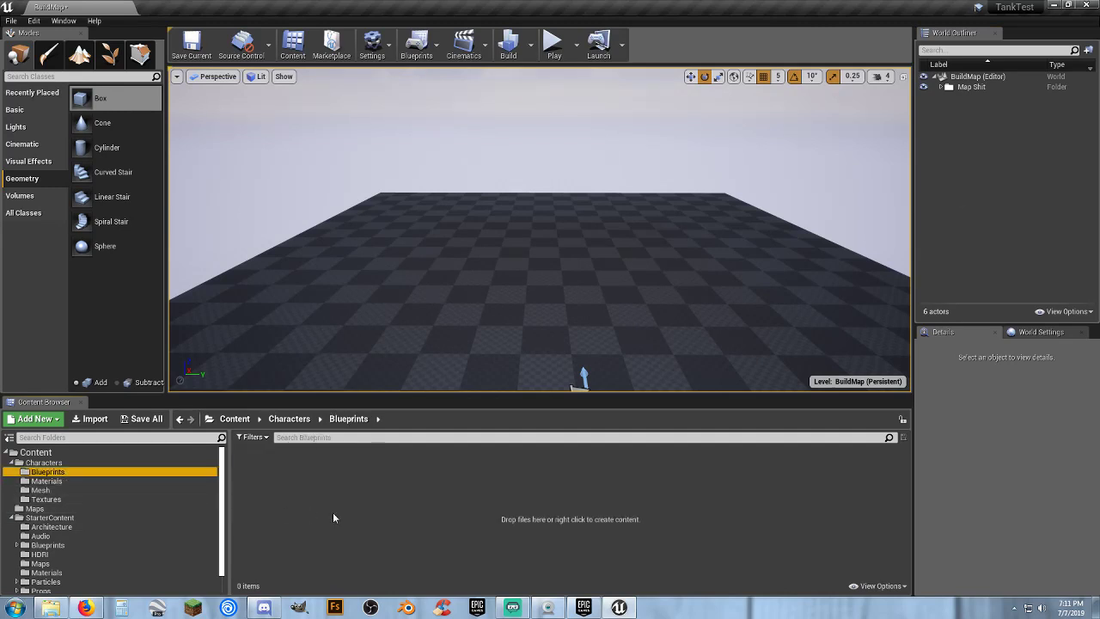
{"action": "right_click", "coordinate": [332, 492]}
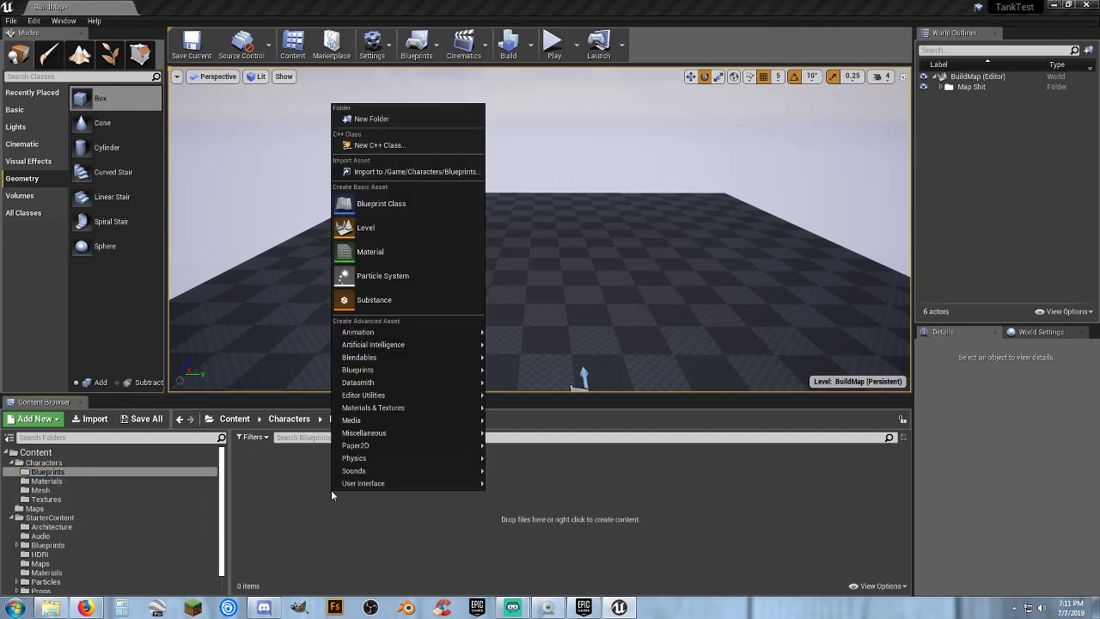
{"action": "left_click", "coordinate": [402, 210]}
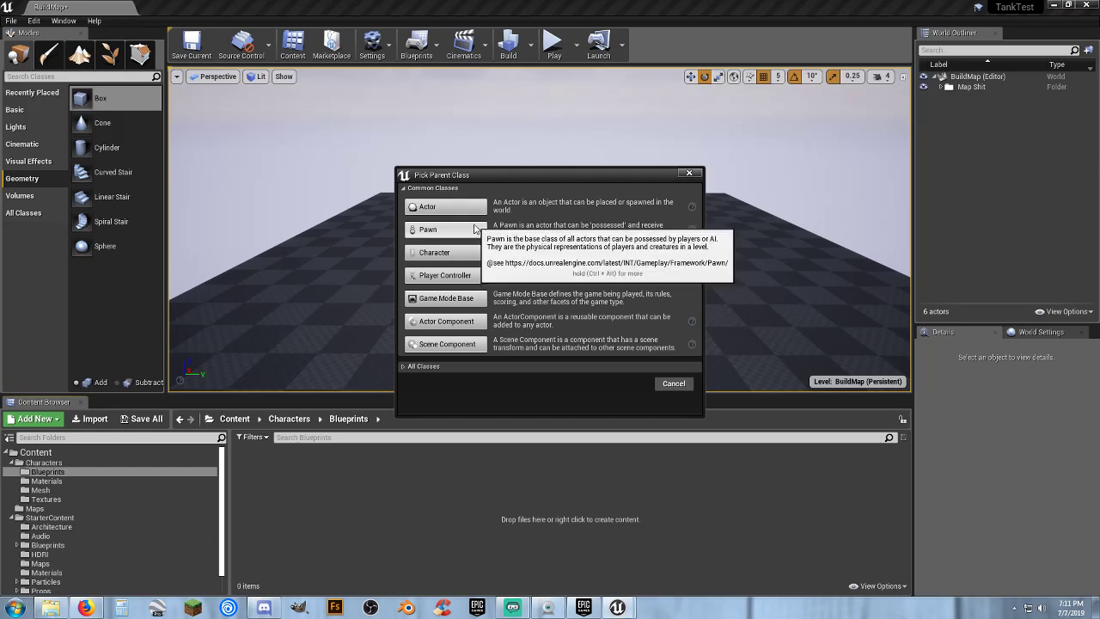
{"action": "left_click", "coordinate": [461, 214]}
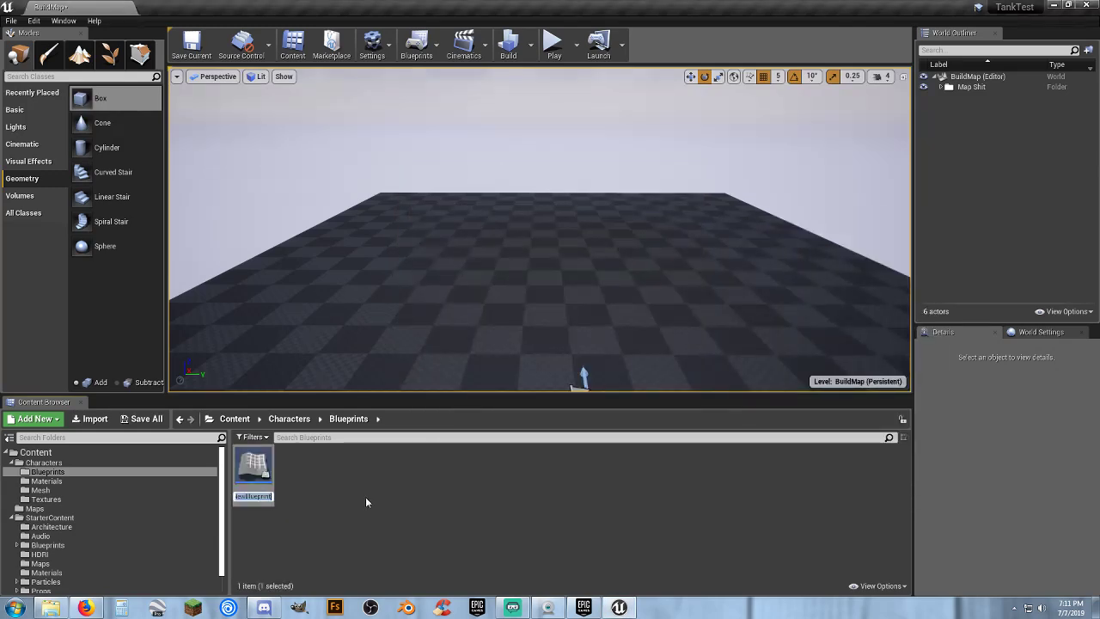
{"action": "type", "text": "Demo"}
{"action": "key", "text": "Return"}
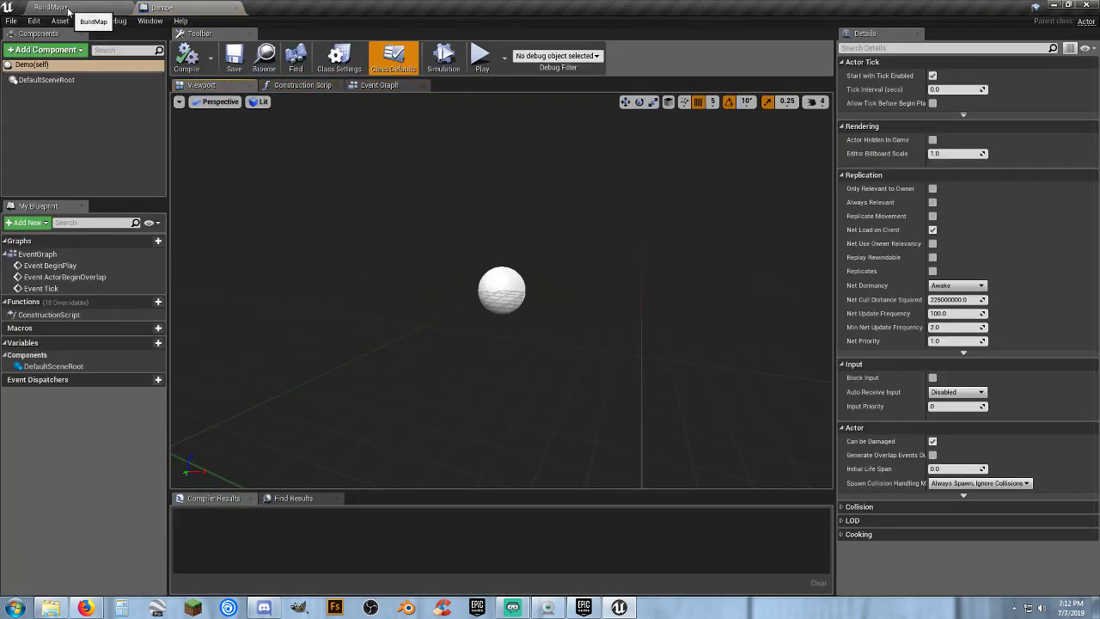
- Add the SM_TT_Body mesh from the Characters/Mesh folder to the Demo Blueprint as a static mesh component
{"action": "left_click", "coordinate": [68, 9]}
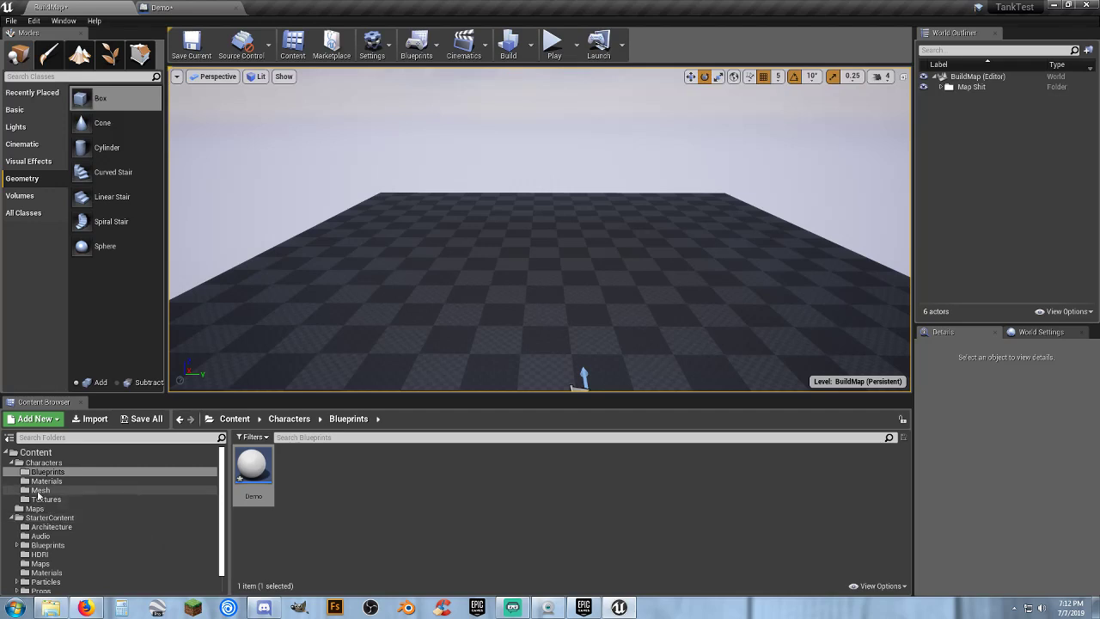
{"action": "left_click", "coordinate": [39, 491]}
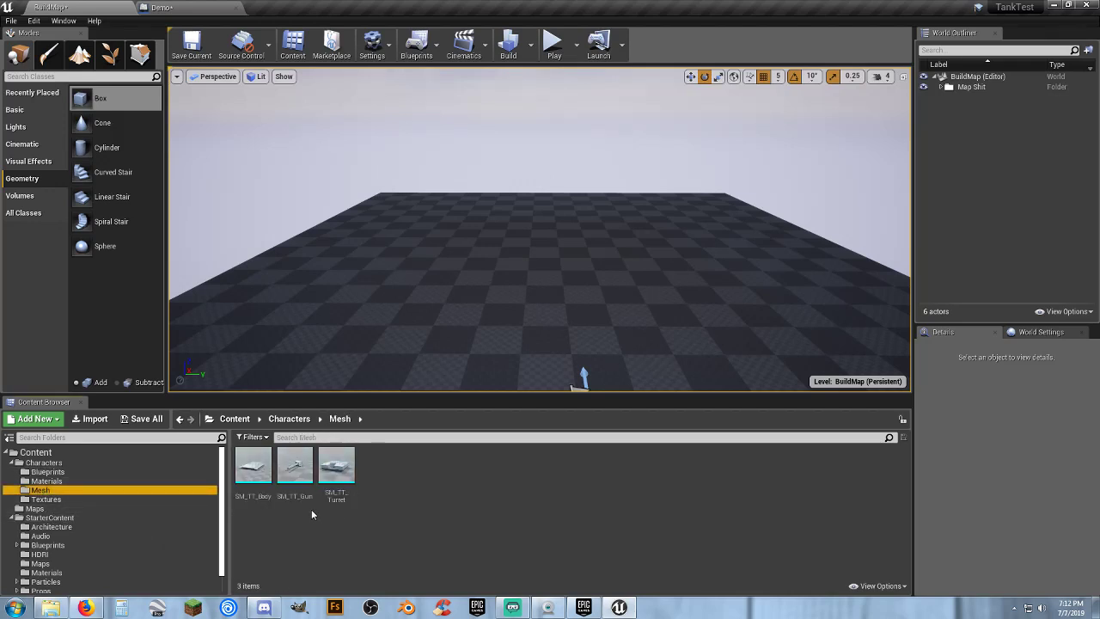
{"action": "left_click", "coordinate": [268, 500]}
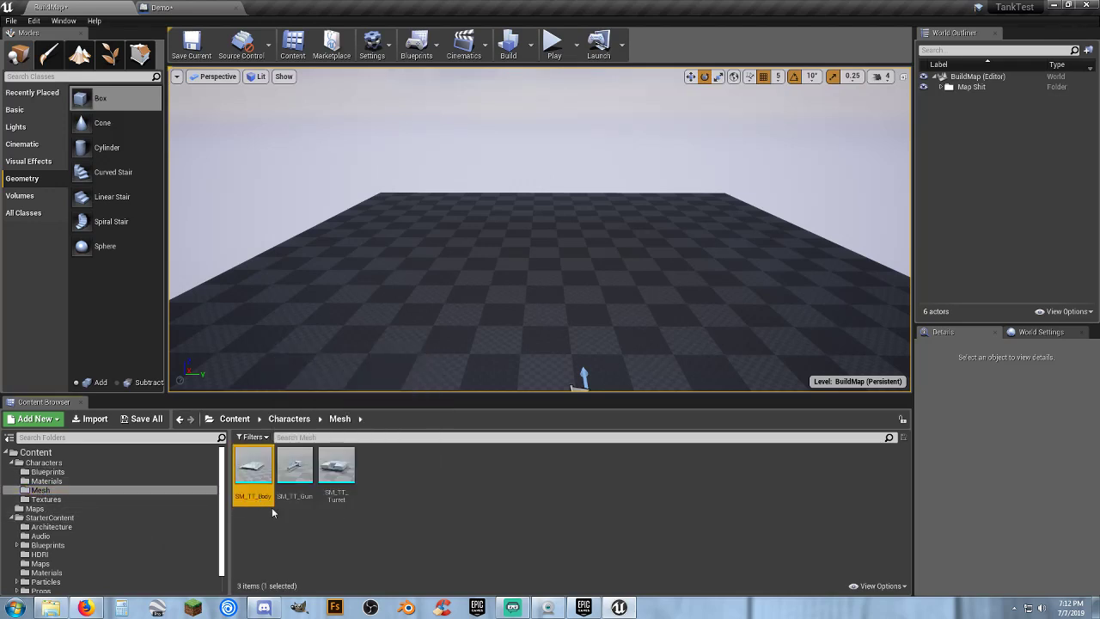
{"action": "left_click", "coordinate": [162, 8]}
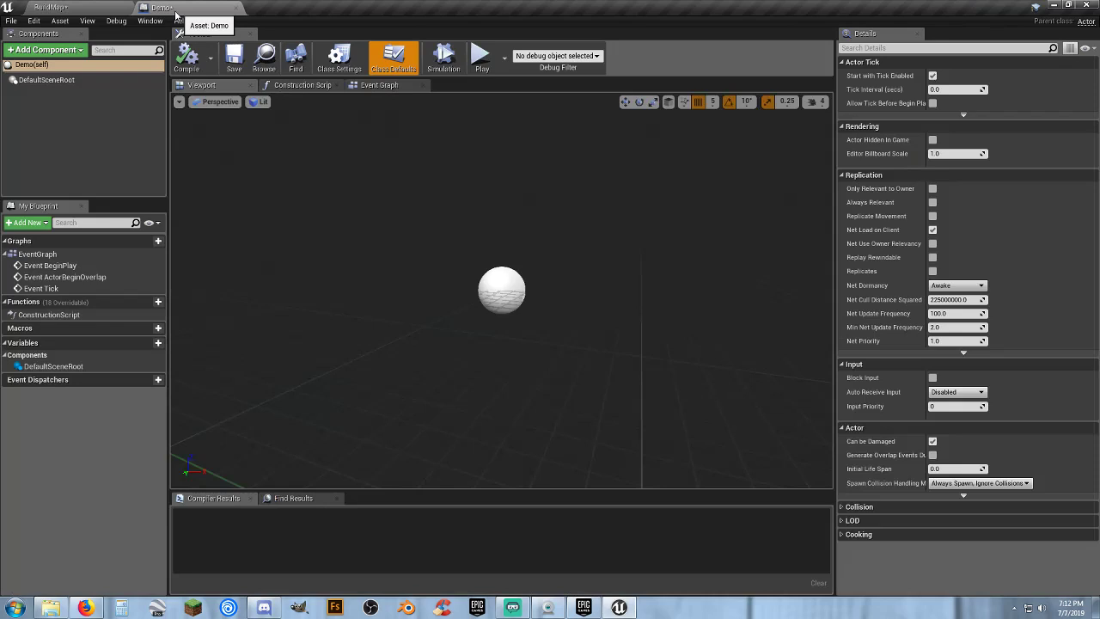
{"action": "left_click", "coordinate": [37, 52]}
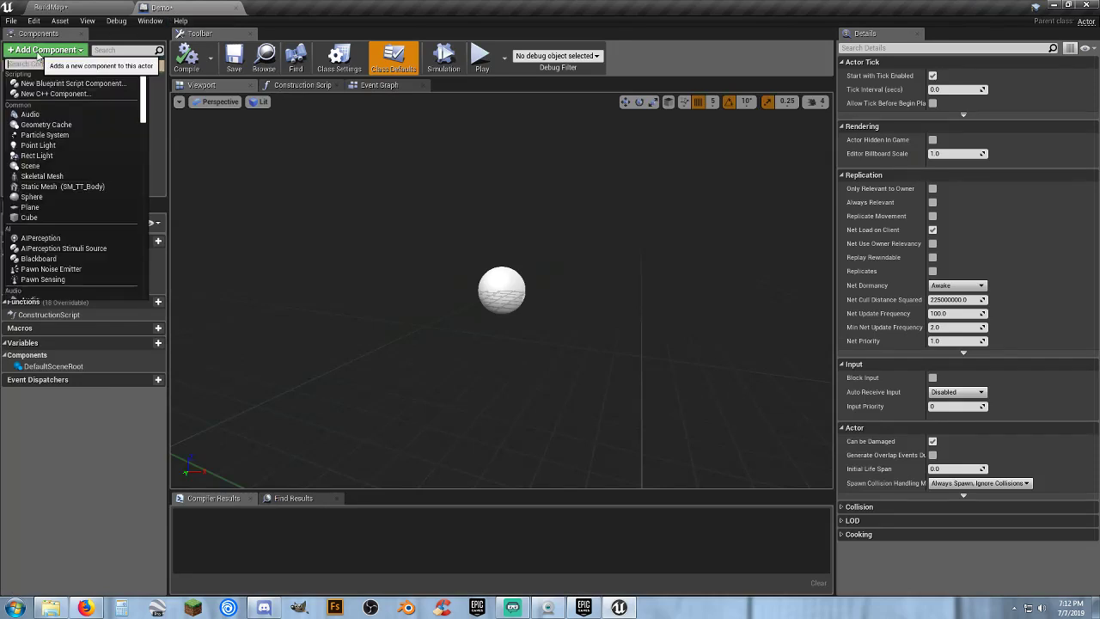
{"action": "left_click", "coordinate": [84, 191]}
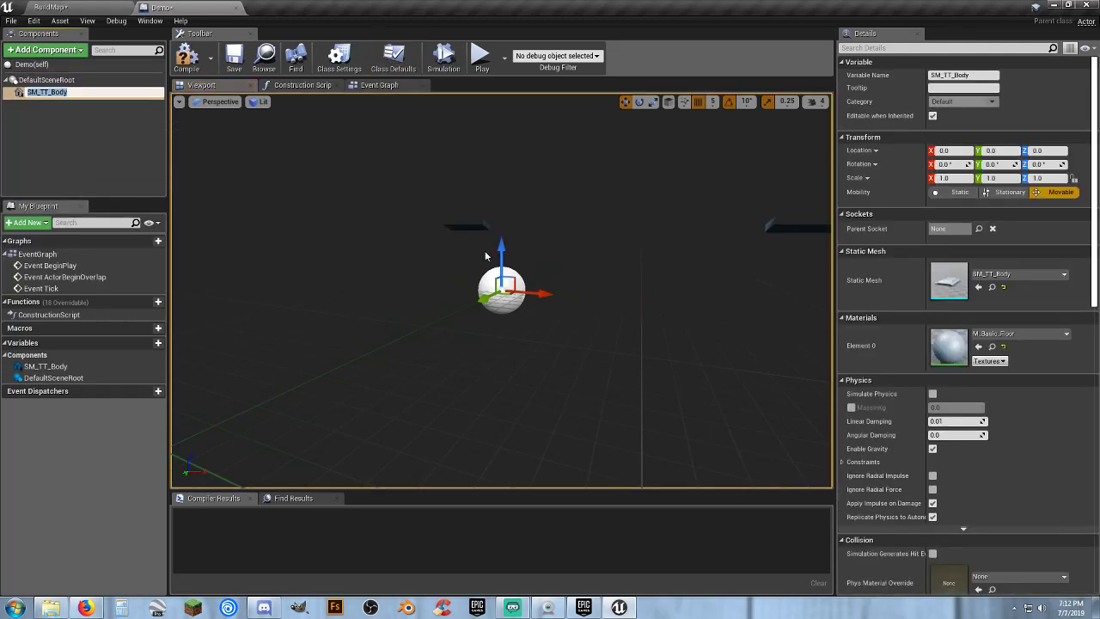
{"action": "left_click", "coordinate": [513, 279]}
{"action": "right_click_drag", "start_coordinate": [574, 271], "coordinate": [692, 255]}
{"action": "left_click", "coordinate": [155, 135]}
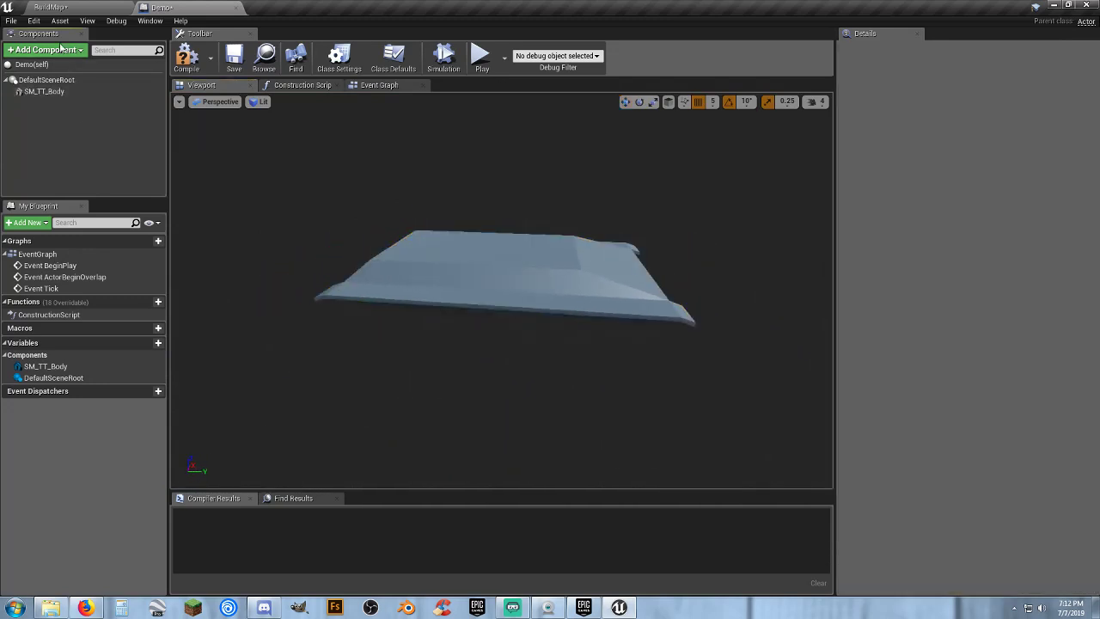
- Add the SM_TT_Turret mesh as a static mesh component parented to SM_TT_Body, keeping its default name
{"action": "left_click", "coordinate": [52, 7]}
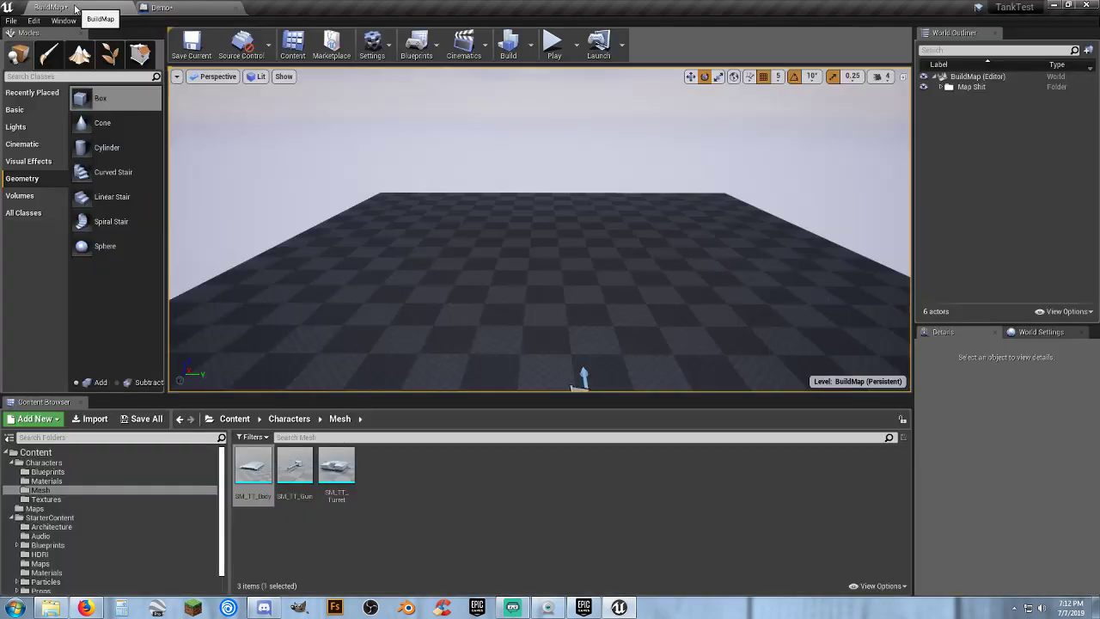
{"action": "left_click", "coordinate": [335, 472]}
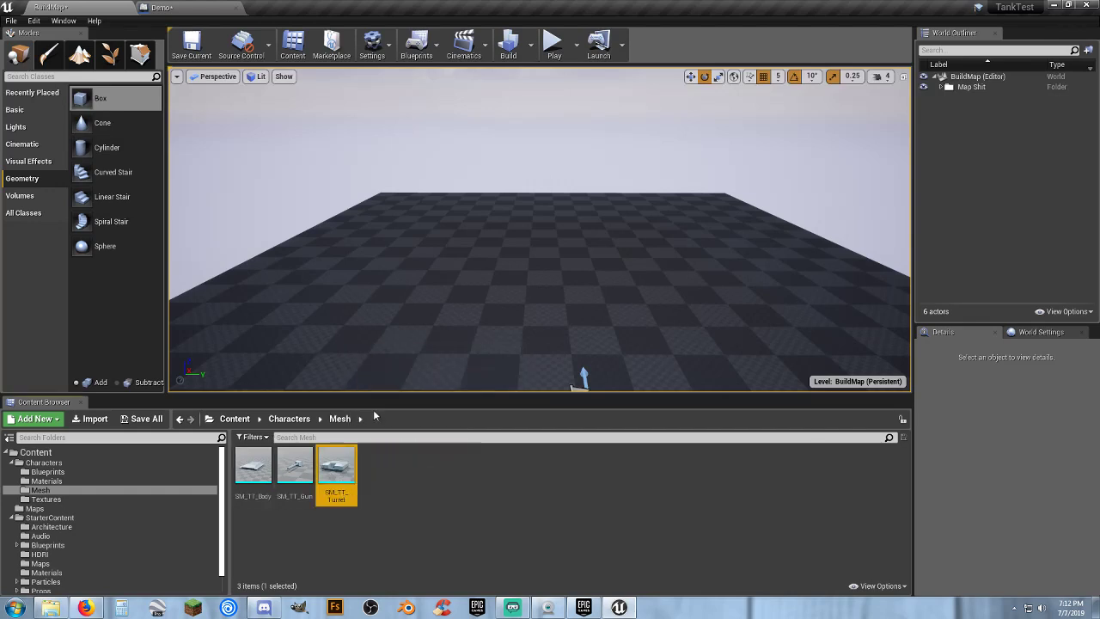
{"action": "left_click", "coordinate": [183, 9]}
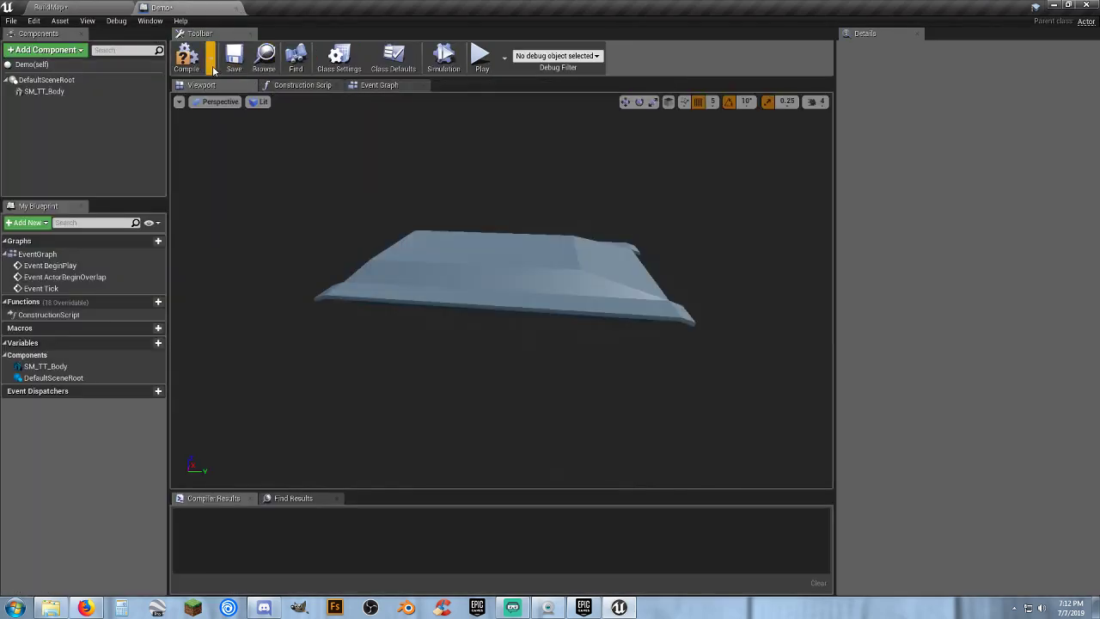
{"action": "left_click", "coordinate": [45, 91]}
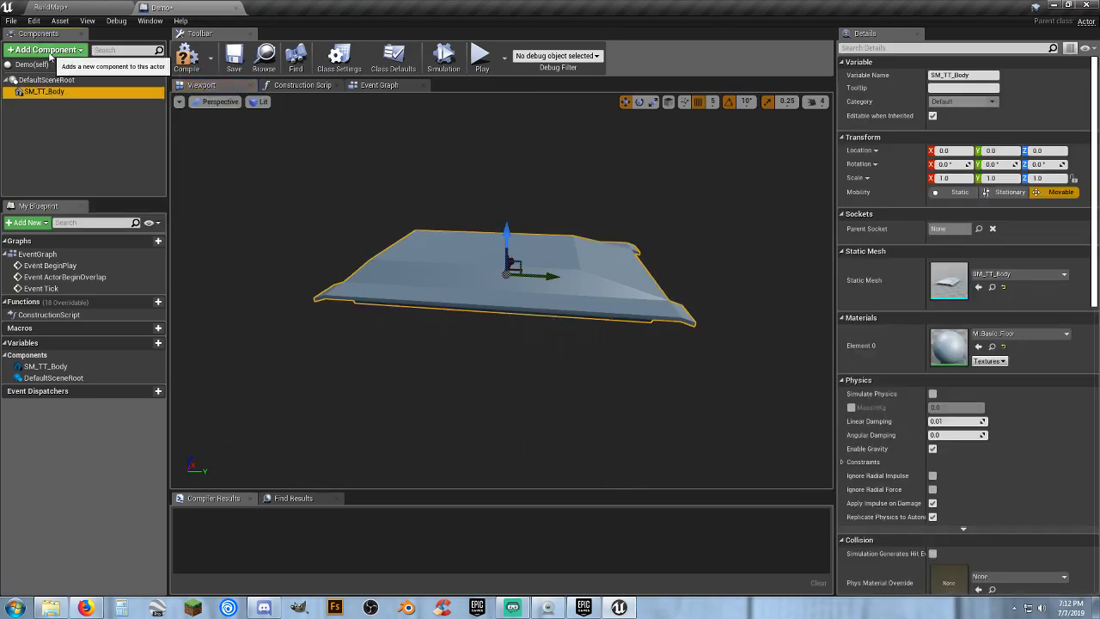
{"action": "left_click", "coordinate": [50, 53]}
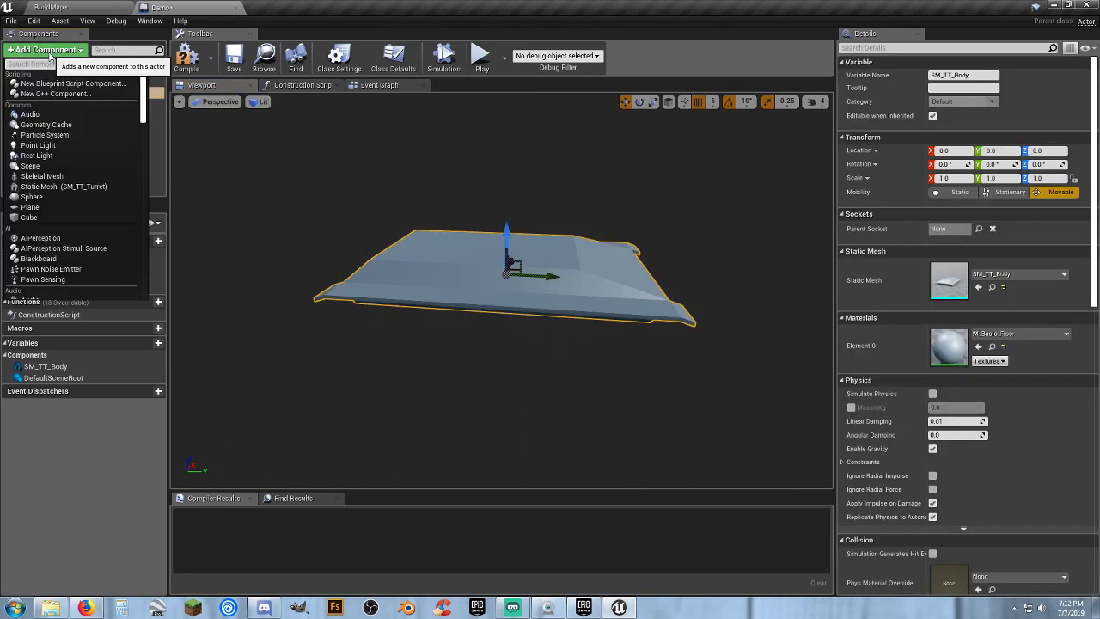
{"action": "left_click", "coordinate": [75, 188]}
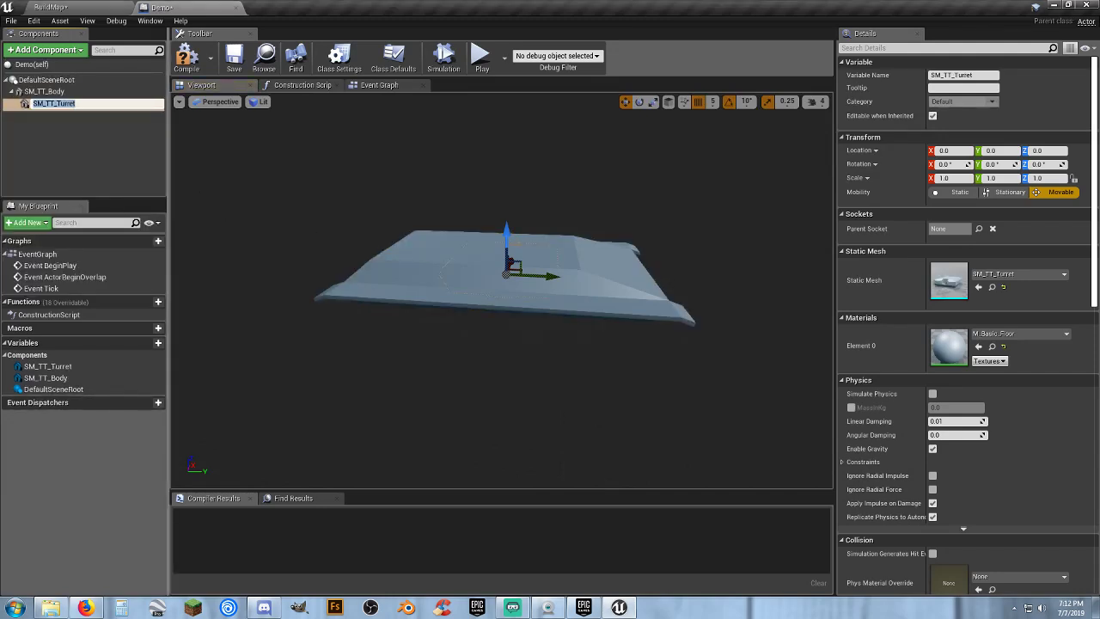
{"action": "key", "text": "Return"}
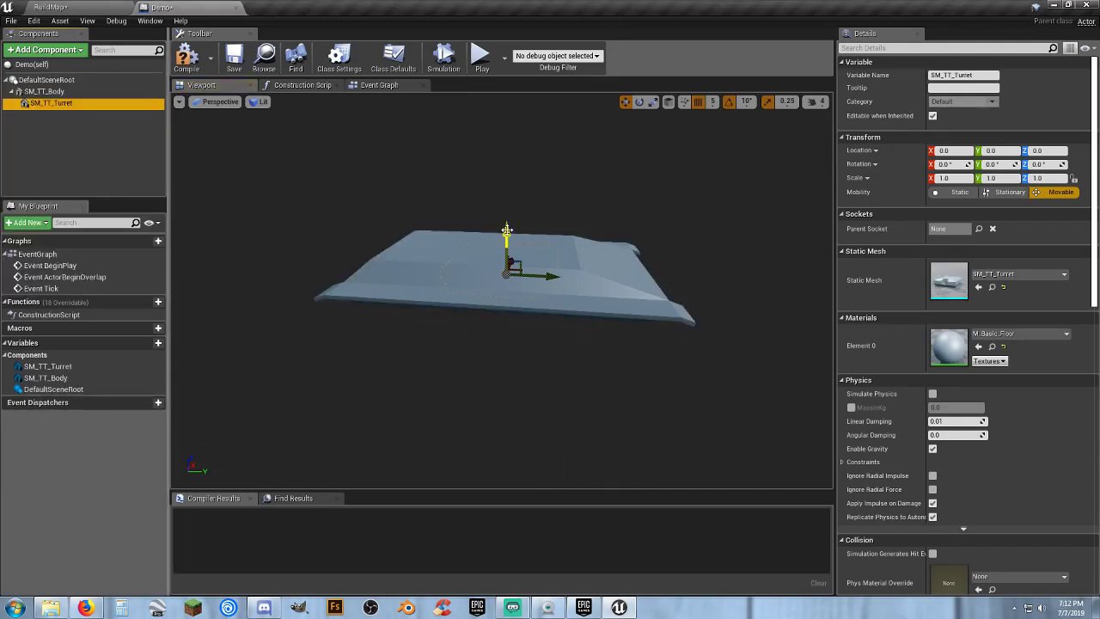
- Raise the turret to a Z location of 100 so that it sits on top of the tank body
{"action": "left_click_drag", "start_coordinate": [508, 230], "coordinate": [505, 193]}
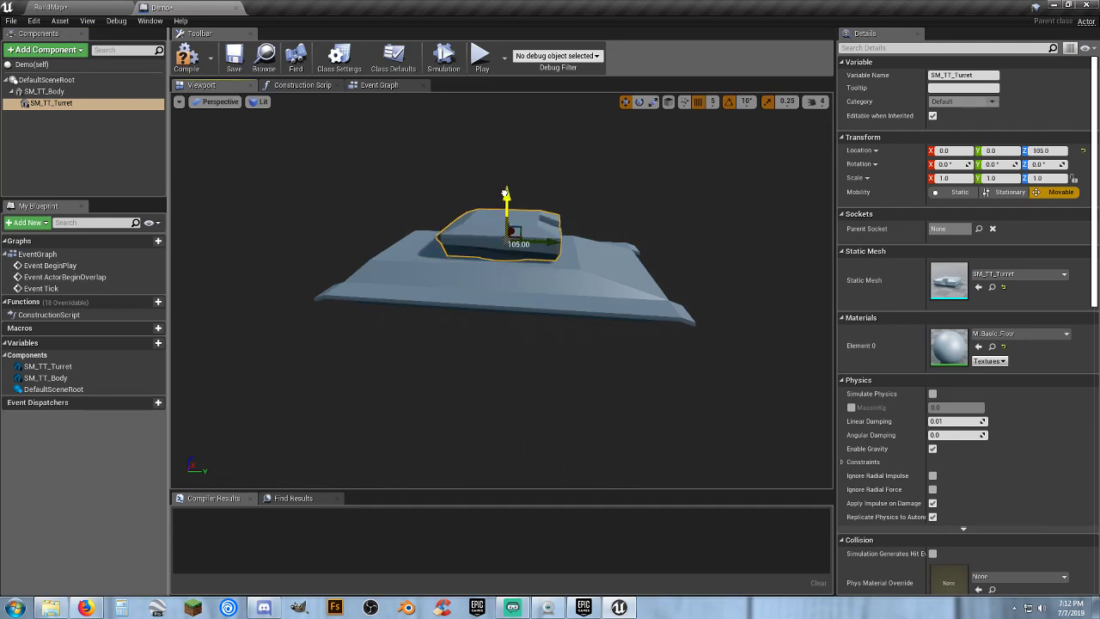
{"action": "right_click_drag", "start_coordinate": [505, 193], "coordinate": [485, 146]}
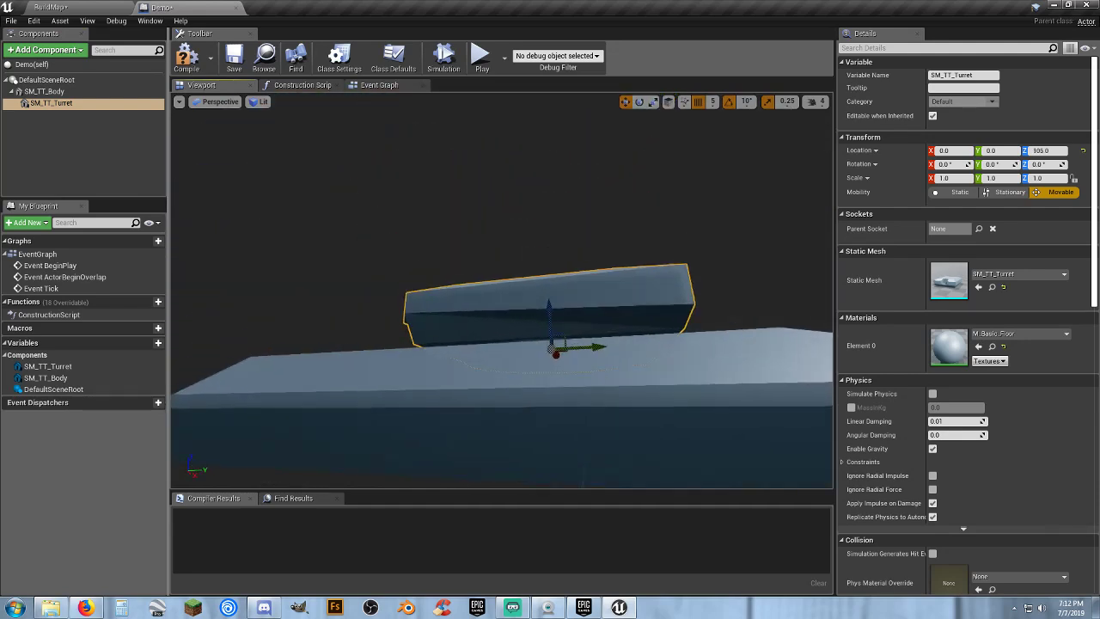
{"action": "right_click_drag", "start_coordinate": [502, 290], "coordinate": [485, 320]}
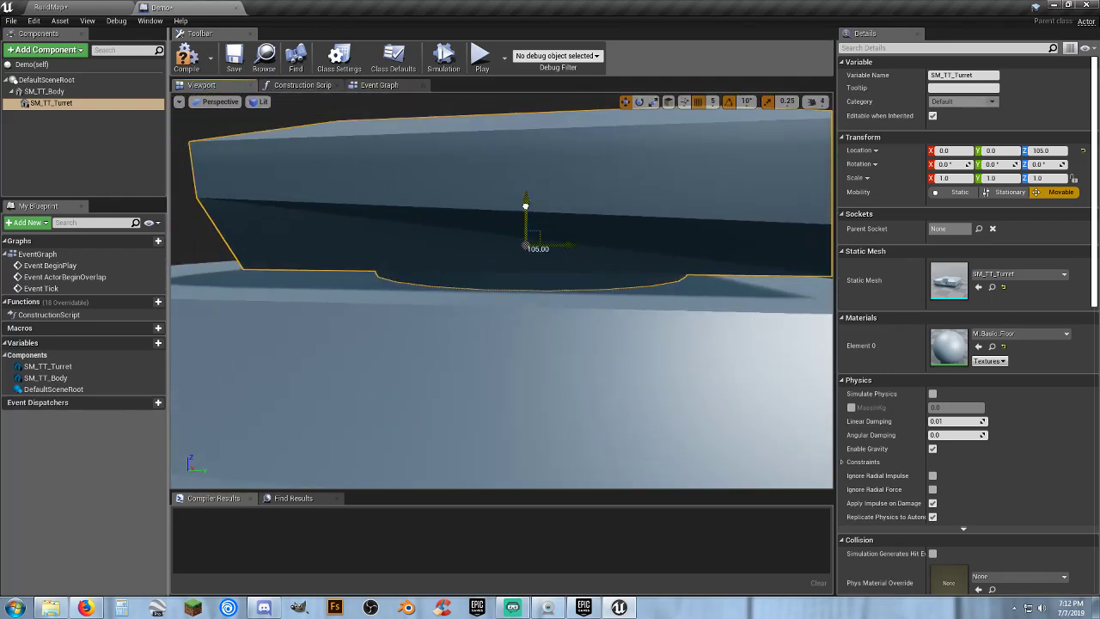
{"action": "left_click_drag", "start_coordinate": [525, 207], "coordinate": [526, 212]}
{"action": "mouse_move", "coordinate": [515, 250]}
{"action": "right_mouse_down"}
{"action": "mouse_move", "coordinate": [514, 292]}
{"action": "mouse_move", "coordinate": [482, 318]}
{"action": "mouse_move", "coordinate": [515, 305]}
{"action": "mouse_move", "coordinate": [515, 258]}
{"action": "right_mouse_up"}
{"action": "right_click_drag", "start_coordinate": [277, 213], "coordinate": [277, 201]}
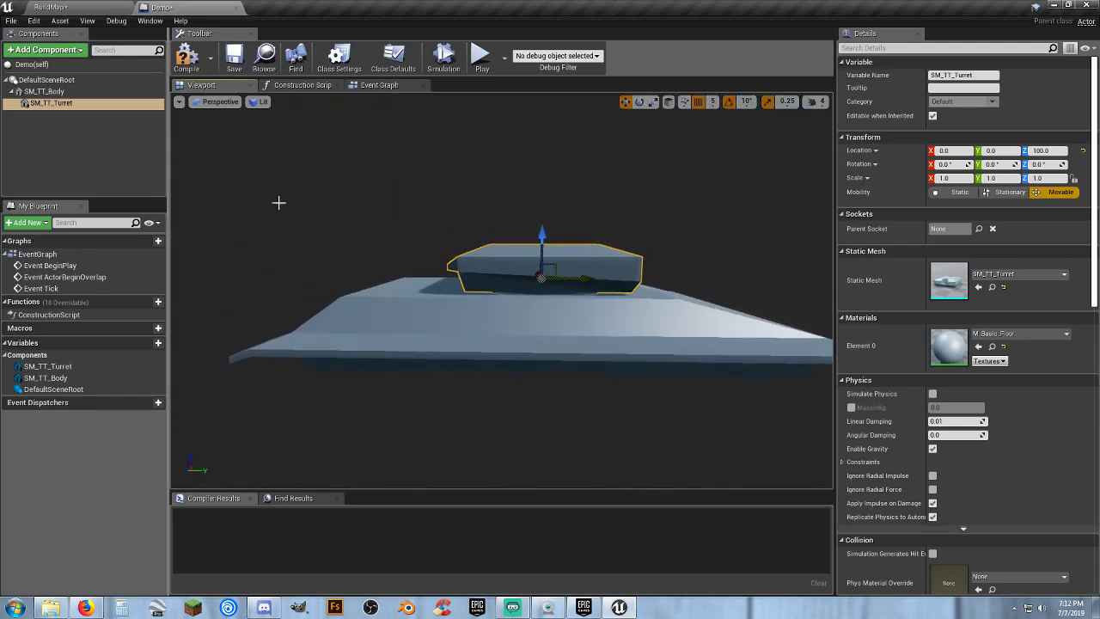
{"action": "left_click", "coordinate": [92, 151]}
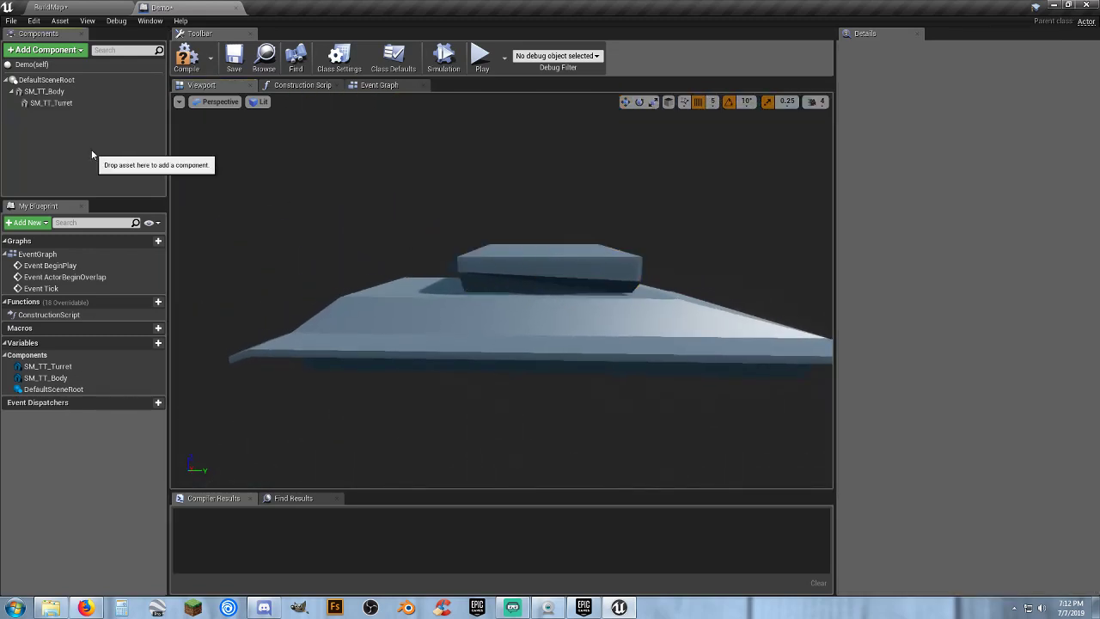
- Add the SM_TT_Gun mesh as a static mesh component parented to SM_TT_Turret, keeping its default name
{"action": "left_click", "coordinate": [51, 103]}
{"action": "left_click", "coordinate": [84, 7]}
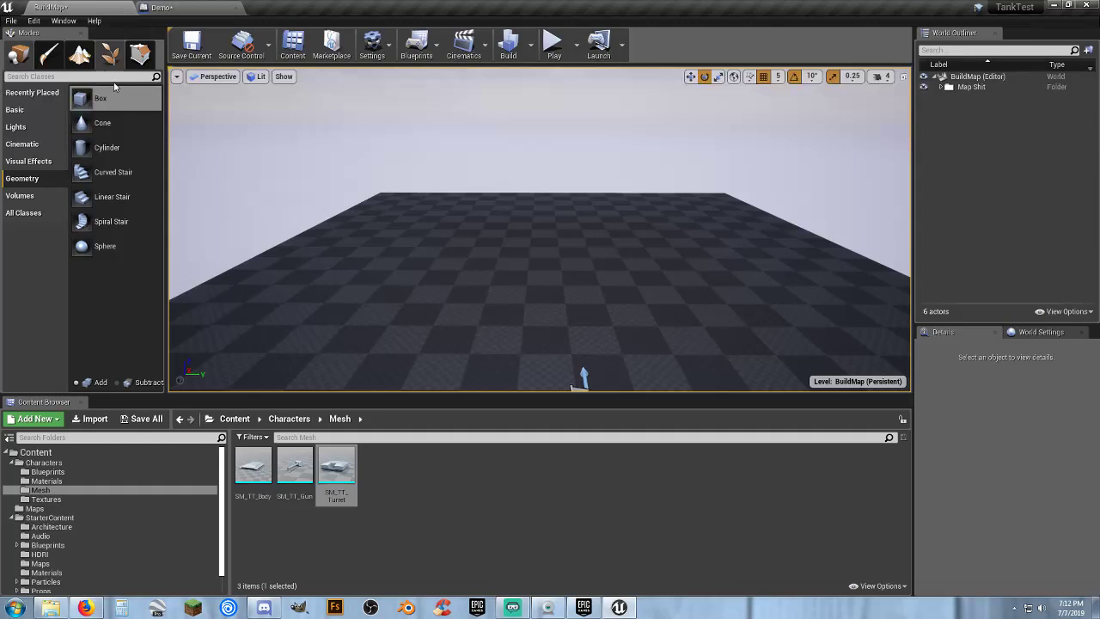
{"action": "left_click", "coordinate": [294, 471]}
{"action": "left_click", "coordinate": [180, 7]}
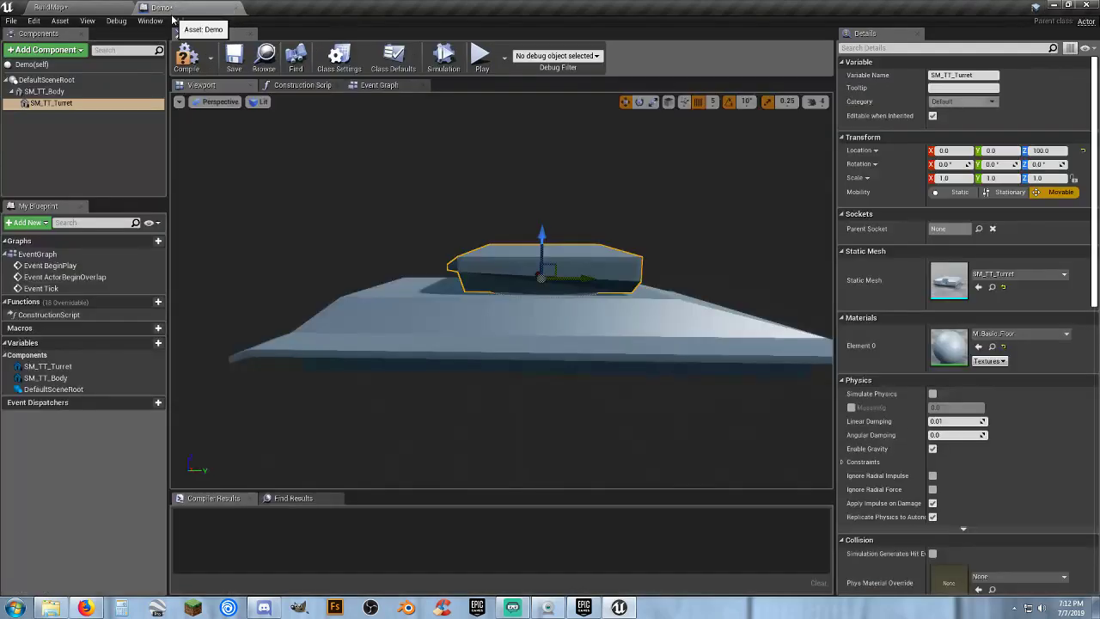
{"action": "left_click", "coordinate": [45, 50]}
{"action": "left_click", "coordinate": [79, 185]}
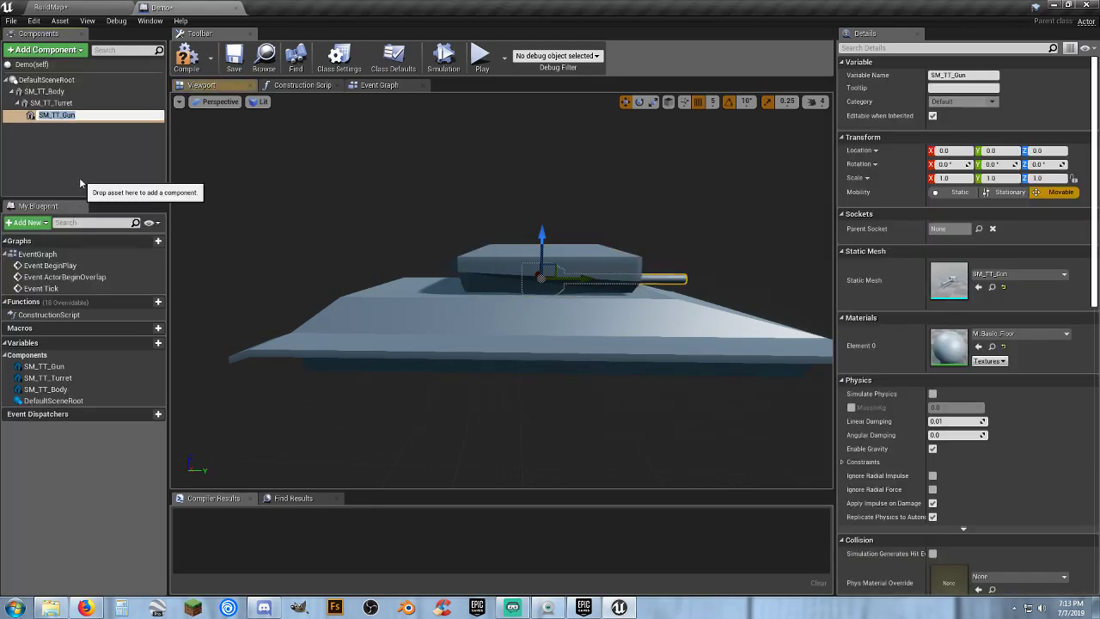
{"action": "left_click", "coordinate": [542, 234]}
- Move the gun to Y 130 and Z 40 so that it fits into the front of the turret
{"action": "left_click_drag", "start_coordinate": [542, 236], "coordinate": [542, 222]}
{"action": "right_click_drag", "start_coordinate": [543, 222], "coordinate": [566, 252]}
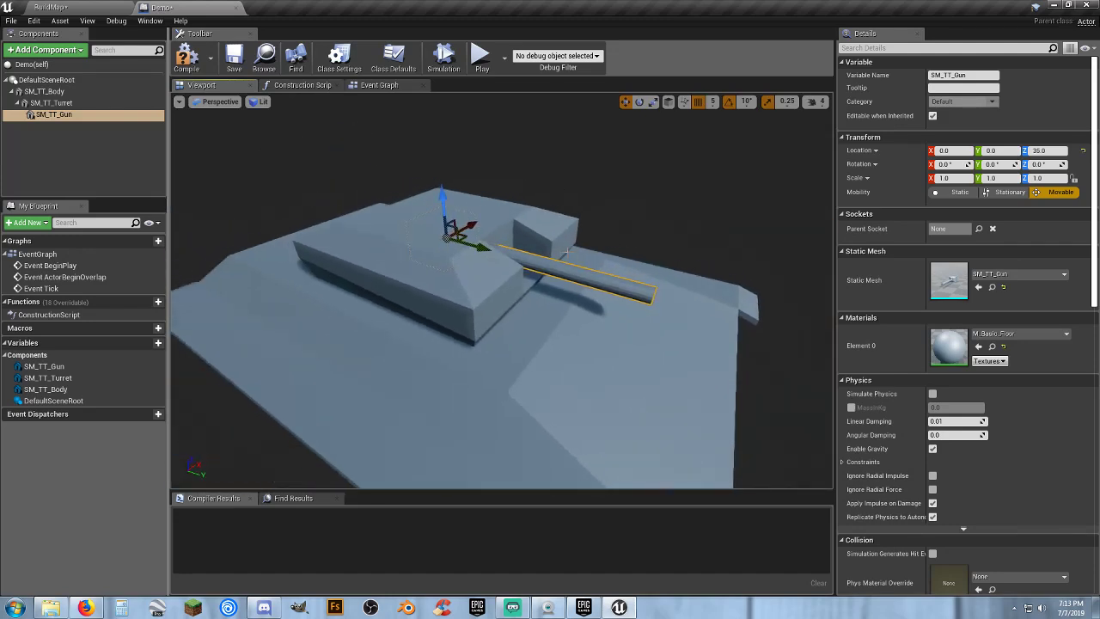
{"action": "left_click_drag", "start_coordinate": [484, 244], "coordinate": [563, 269]}
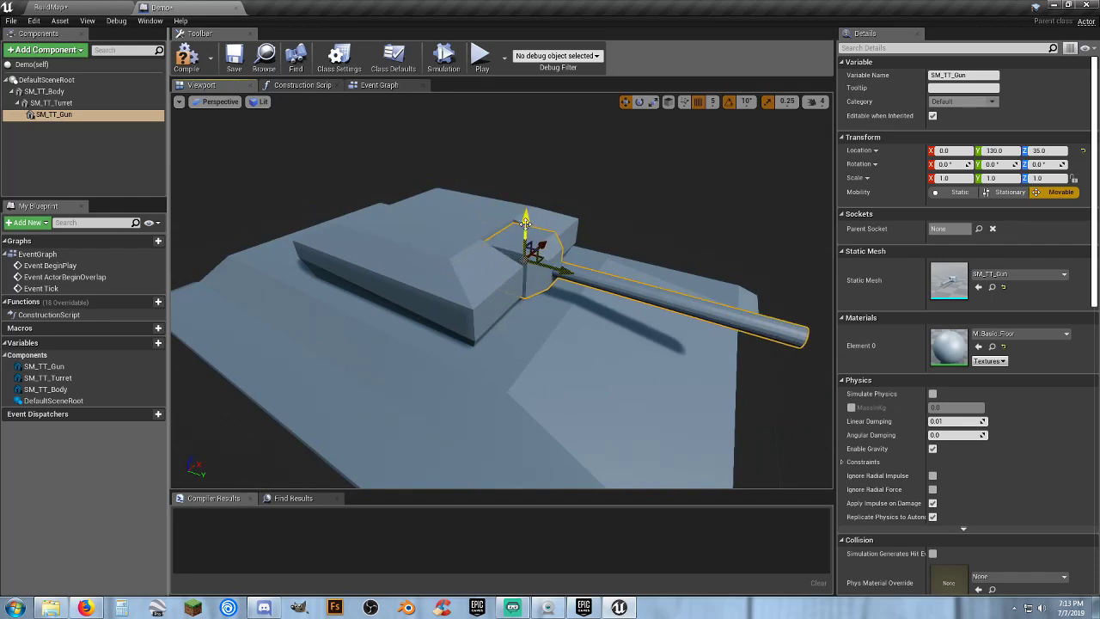
{"action": "left_click_drag", "start_coordinate": [526, 224], "coordinate": [526, 217]}
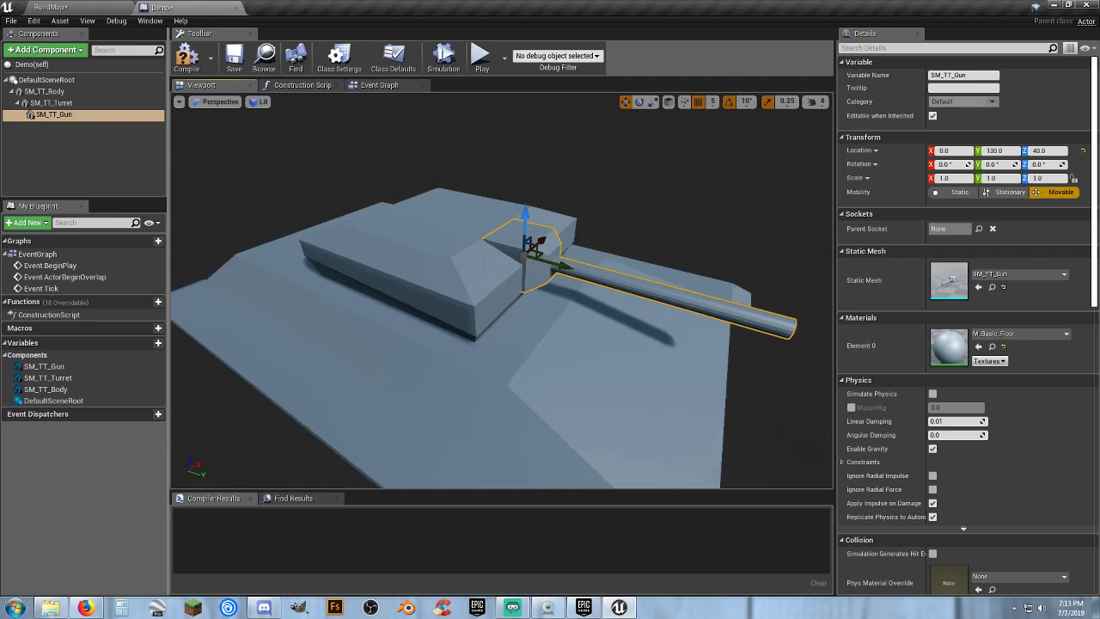
{"action": "scroll", "coordinate": [525, 216], "scroll_direction": "down", "scroll_amount": 5}
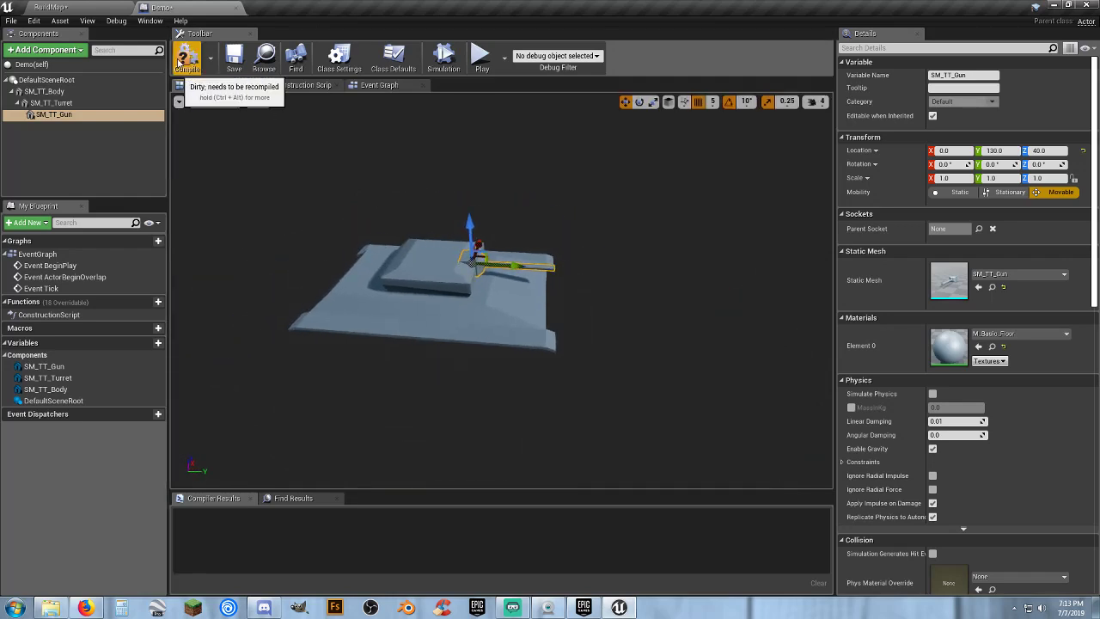
- Compile and save the Demo Blueprint and place an instance of it on the BuildMap level's floor
{"action": "left_click", "coordinate": [232, 57]}
{"action": "left_click", "coordinate": [86, 8]}
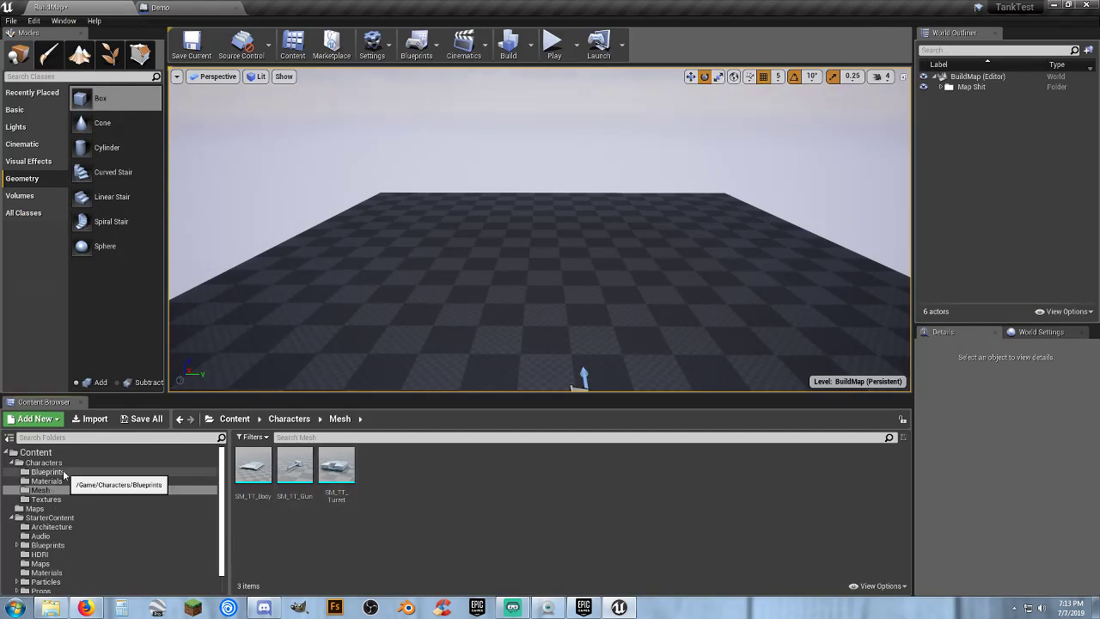
{"action": "left_click", "coordinate": [47, 472]}
{"action": "left_click_drag", "start_coordinate": [262, 456], "coordinate": [514, 218]}
{"action": "mouse_move", "coordinate": [488, 259]}
{"action": "right_mouse_down"}
{"action": "mouse_move", "coordinate": [481, 300]}
{"action": "mouse_move", "coordinate": [507, 266]}
{"action": "mouse_move", "coordinate": [485, 292]}
{"action": "mouse_move", "coordinate": [489, 241]}
{"action": "mouse_move", "coordinate": [479, 265]}
{"action": "right_mouse_up"}
{"action": "left_click", "coordinate": [162, 8]}
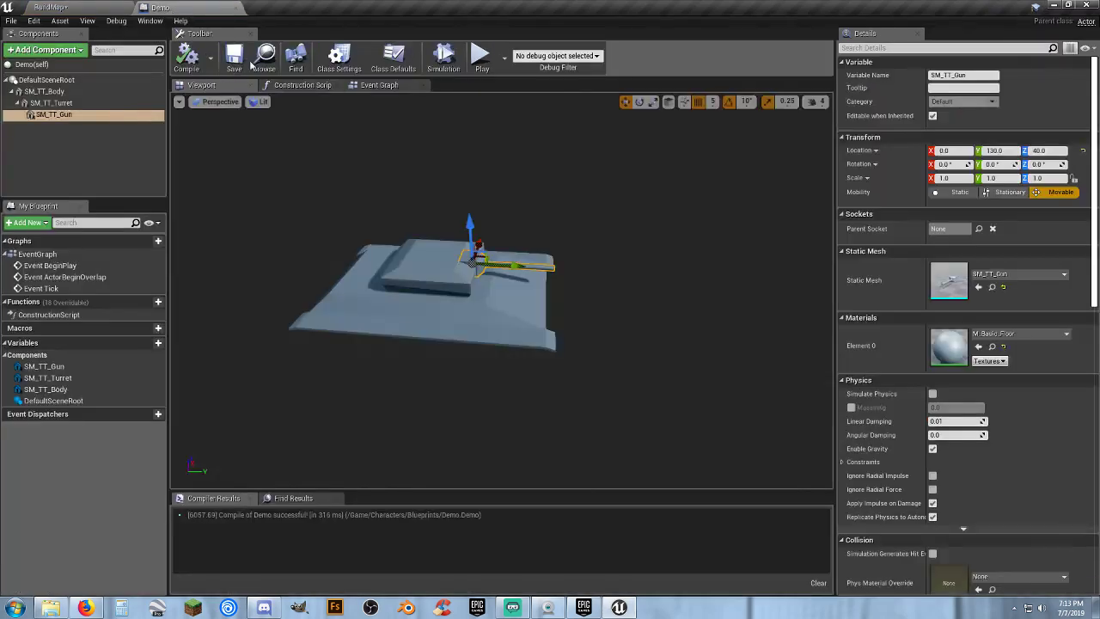
- Raise the tank body to a Z location of 50 and check its height above the floor in BuildMap
{"action": "left_click", "coordinate": [43, 91]}
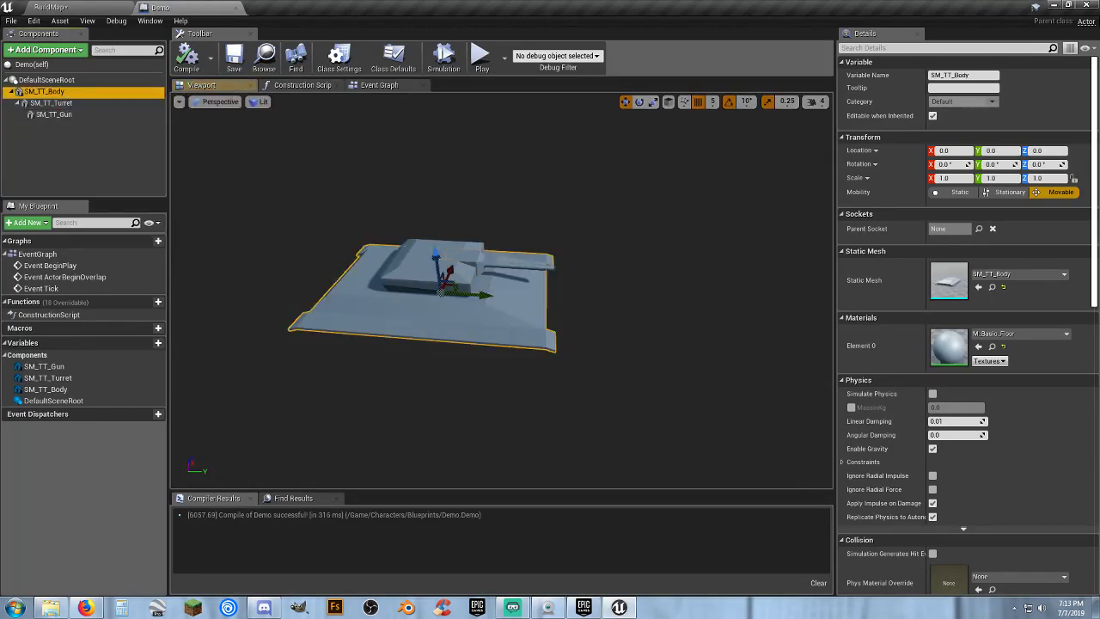
{"action": "left_click_drag", "start_coordinate": [435, 253], "coordinate": [434, 241]}
{"action": "left_click", "coordinate": [51, 7]}
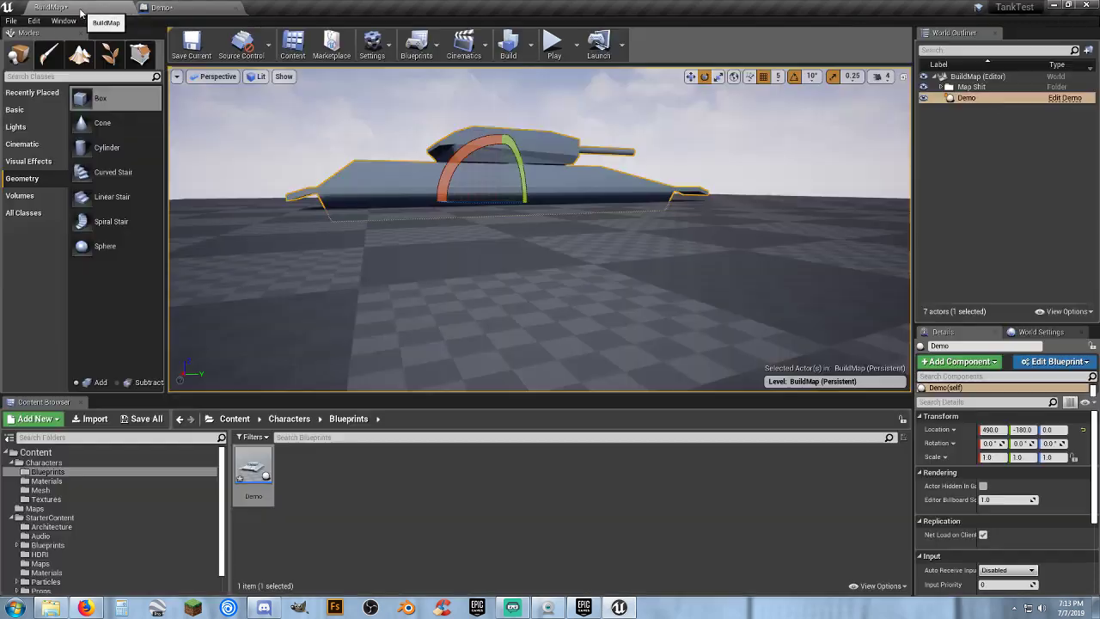
{"action": "right_click_drag", "start_coordinate": [341, 200], "coordinate": [293, 99]}
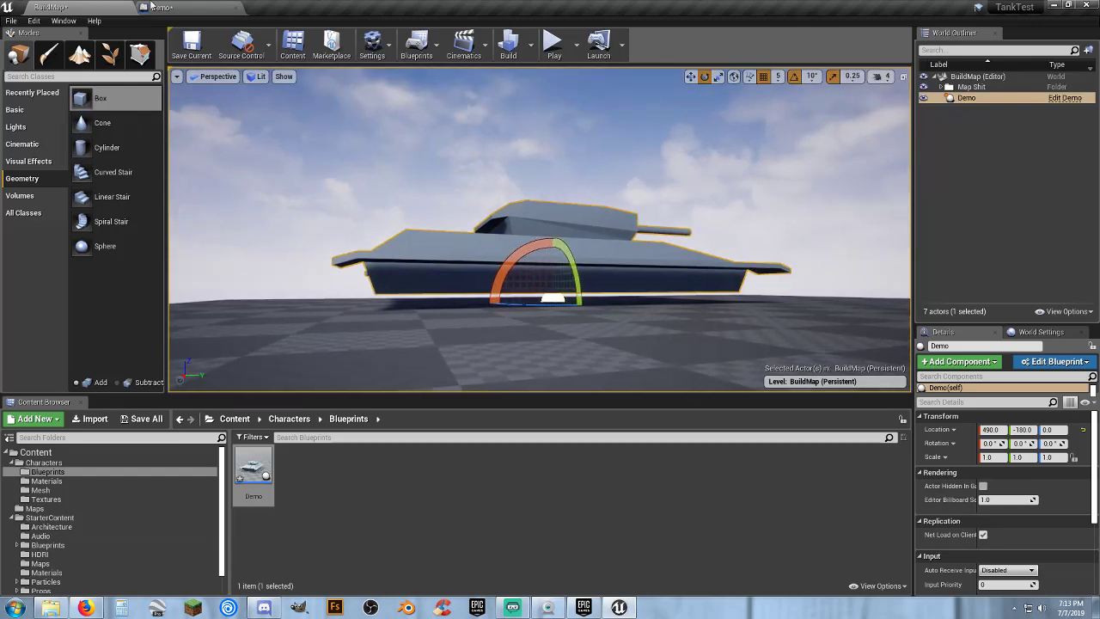
- Set the tank body's Z location to 80 in the Demo Blueprint, and compile and save it
{"action": "left_click", "coordinate": [160, 8]}
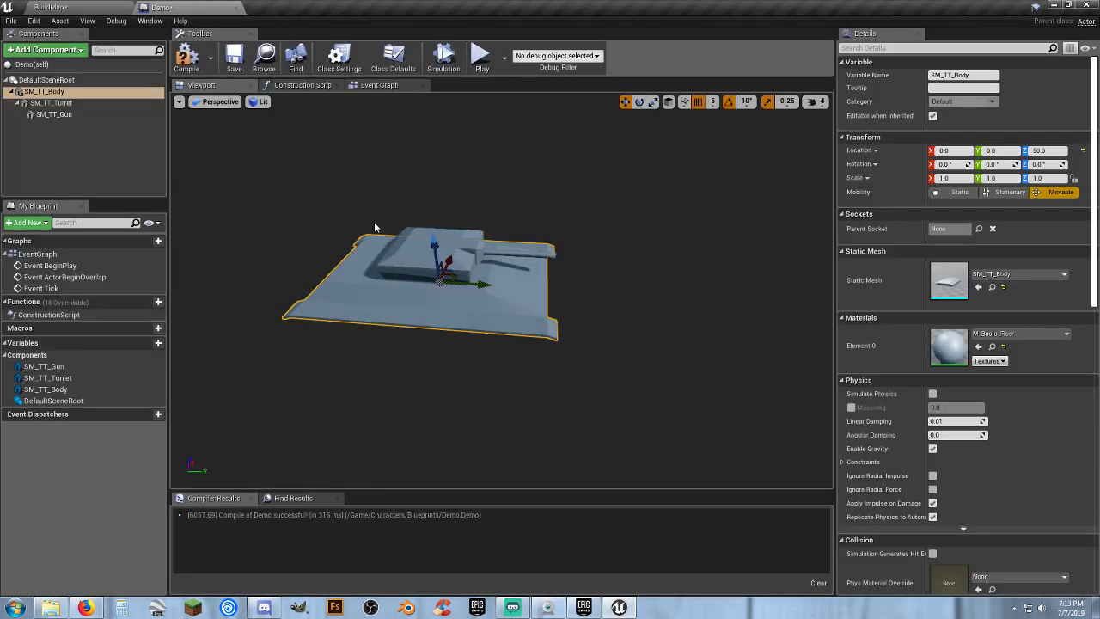
{"action": "left_click", "coordinate": [1053, 152]}
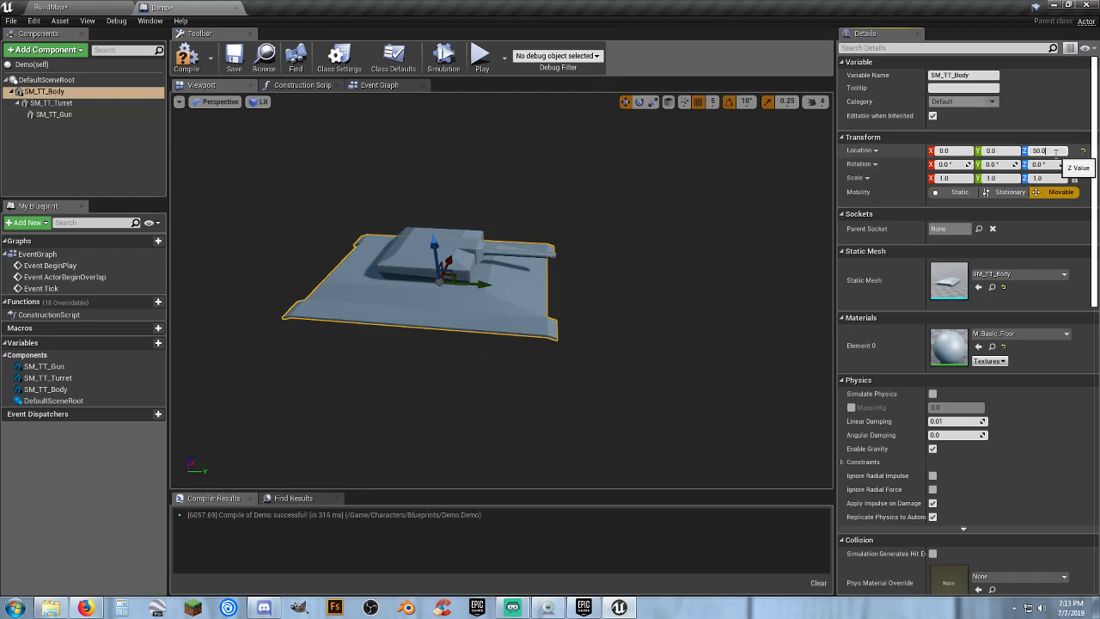
{"action": "type", "text": "80"}
{"action": "key", "text": "Return"}
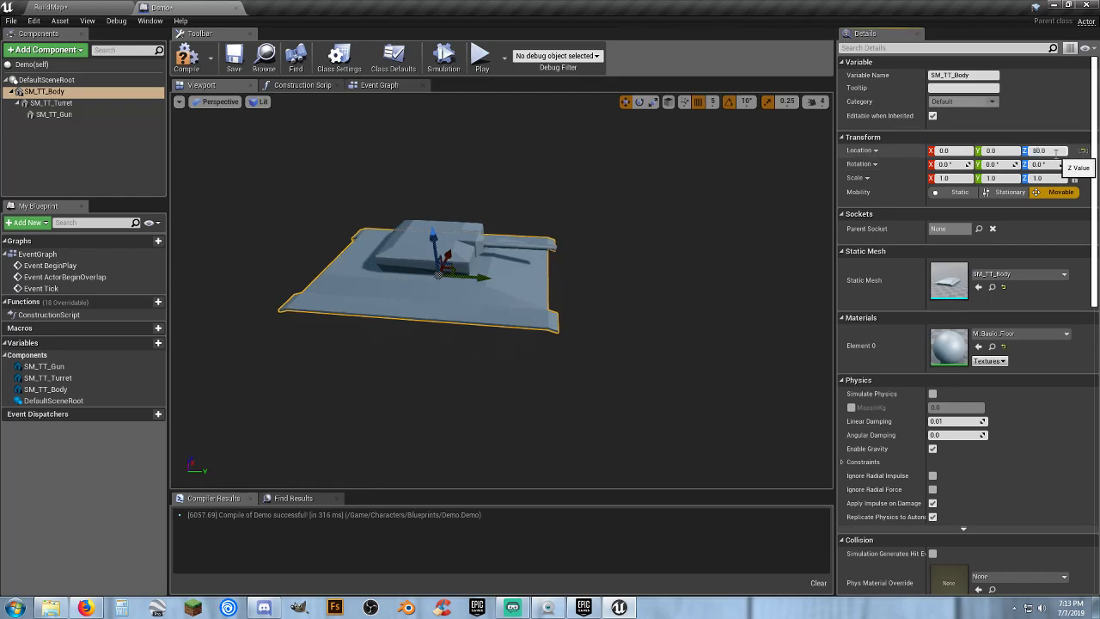
{"action": "left_click", "coordinate": [234, 58]}
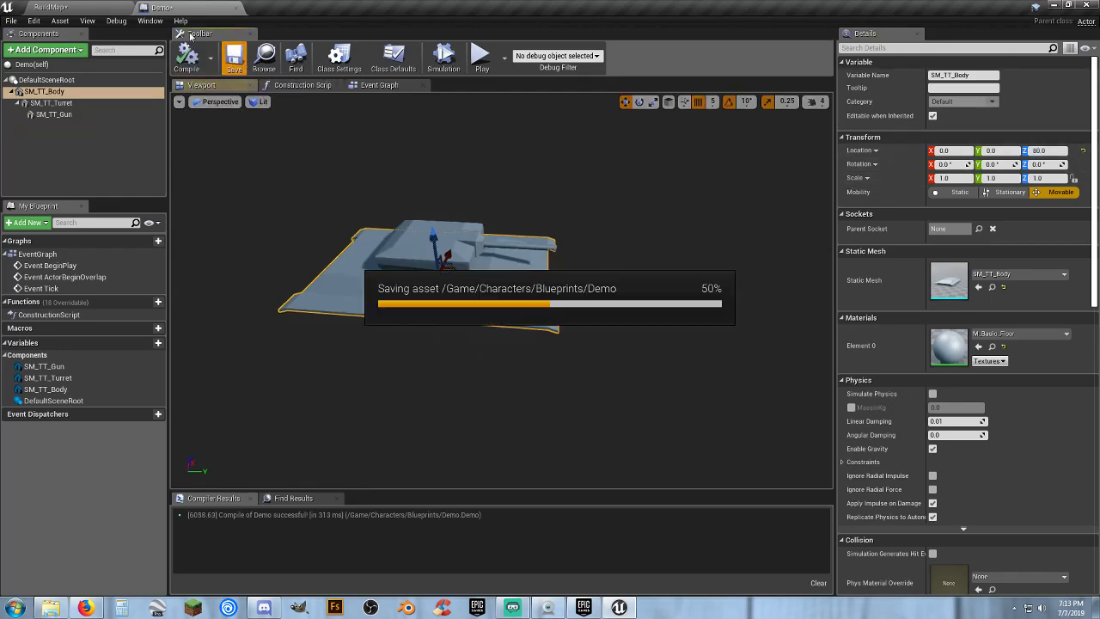
- Check the raised tank on the BuildMap floor and play the level, flying around the tank before stopping
{"action": "left_click", "coordinate": [51, 7]}
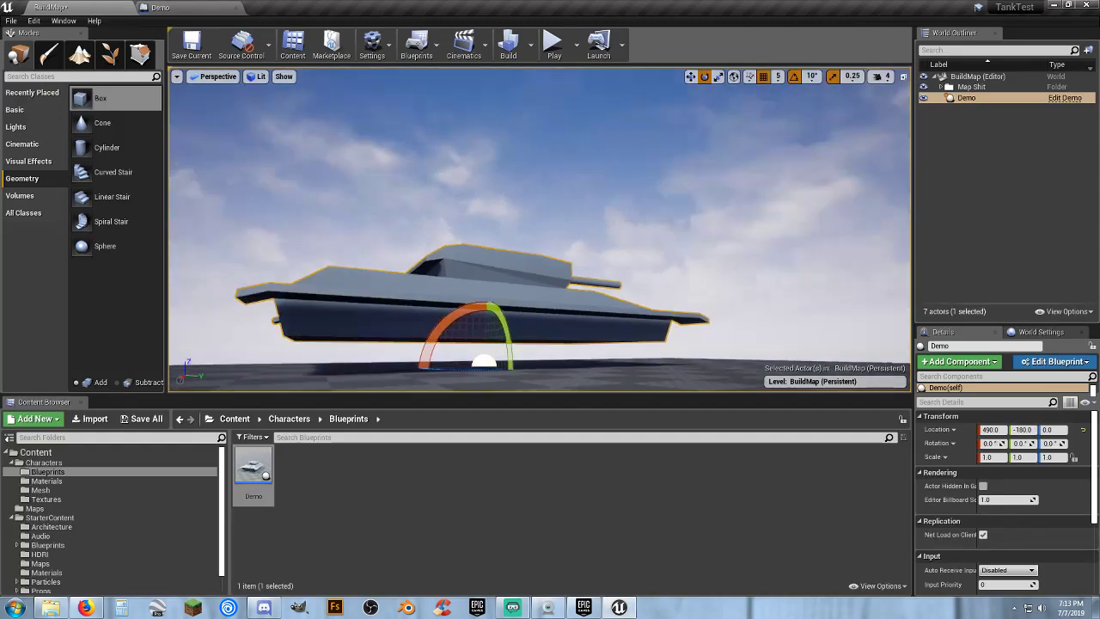
{"action": "right_click_drag", "start_coordinate": [539, 228], "coordinate": [610, 284]}
{"action": "left_click", "coordinate": [852, 220]}
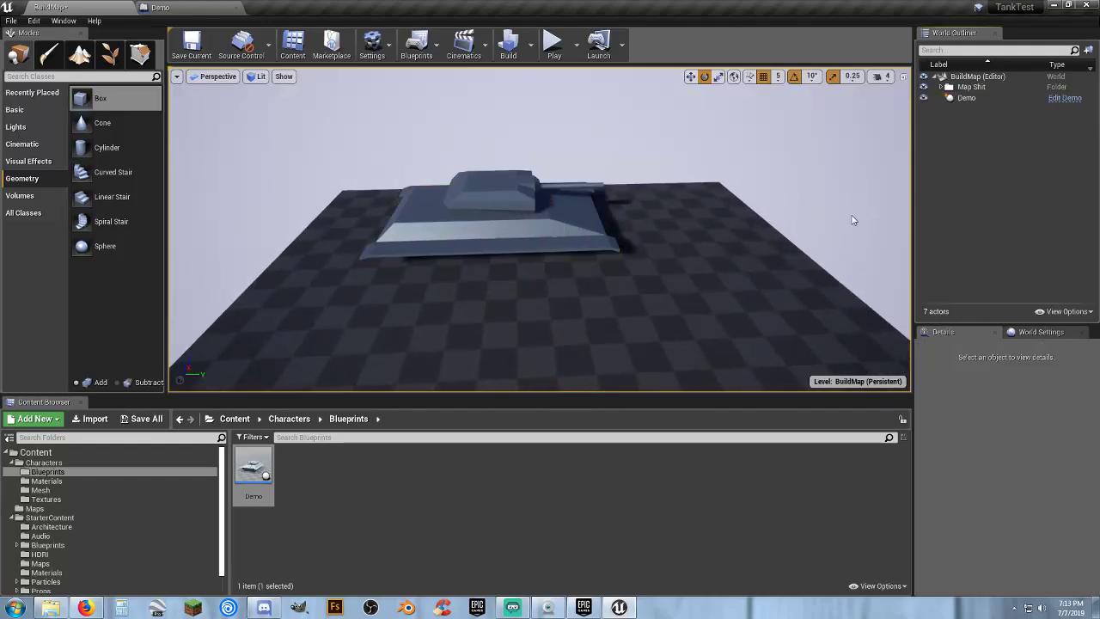
{"action": "left_click", "coordinate": [553, 43]}
{"action": "key", "text": "a"}
{"action": "key", "text": "w"}
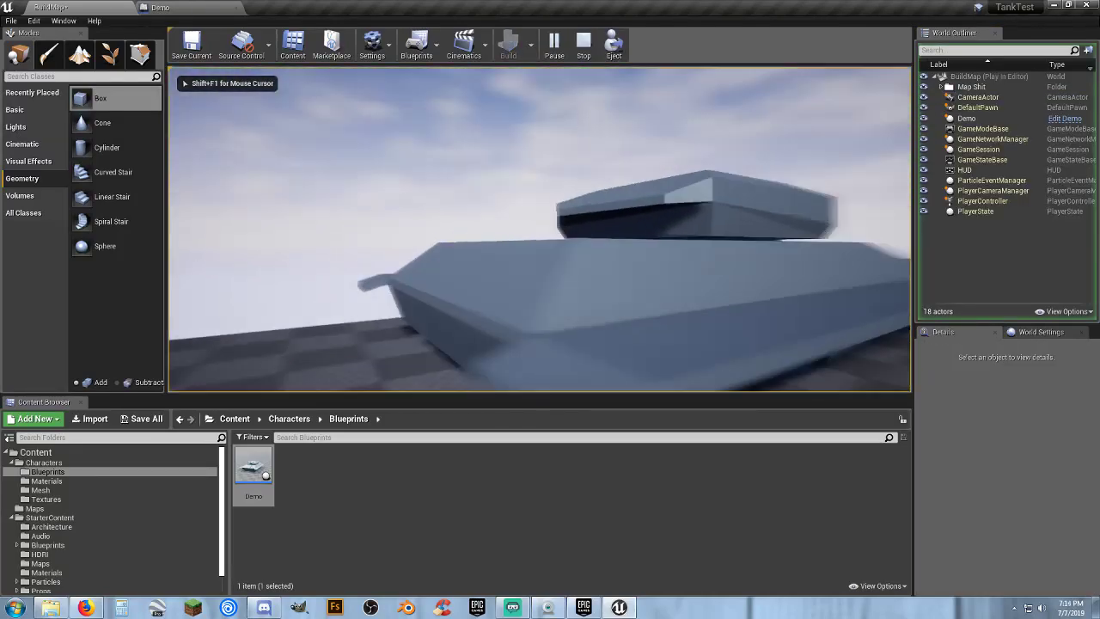
{"action": "key", "text": "a"}
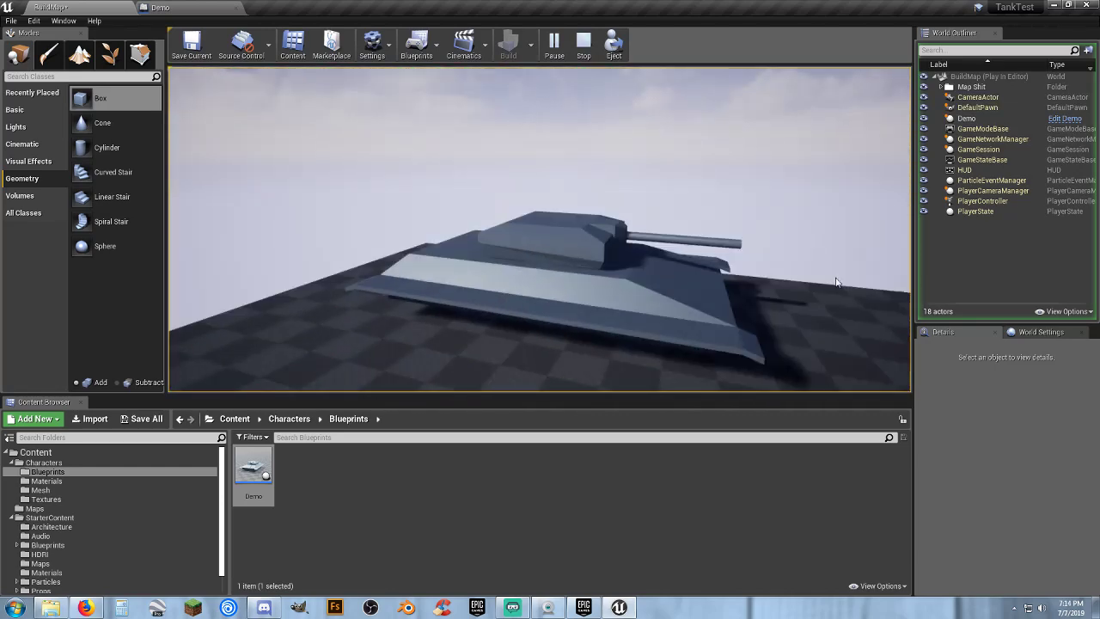
{"action": "key", "text": "Escape"}
- Return to the Demo Blueprint and inspect how the turret component sits on the tank body
{"action": "left_click", "coordinate": [158, 6]}
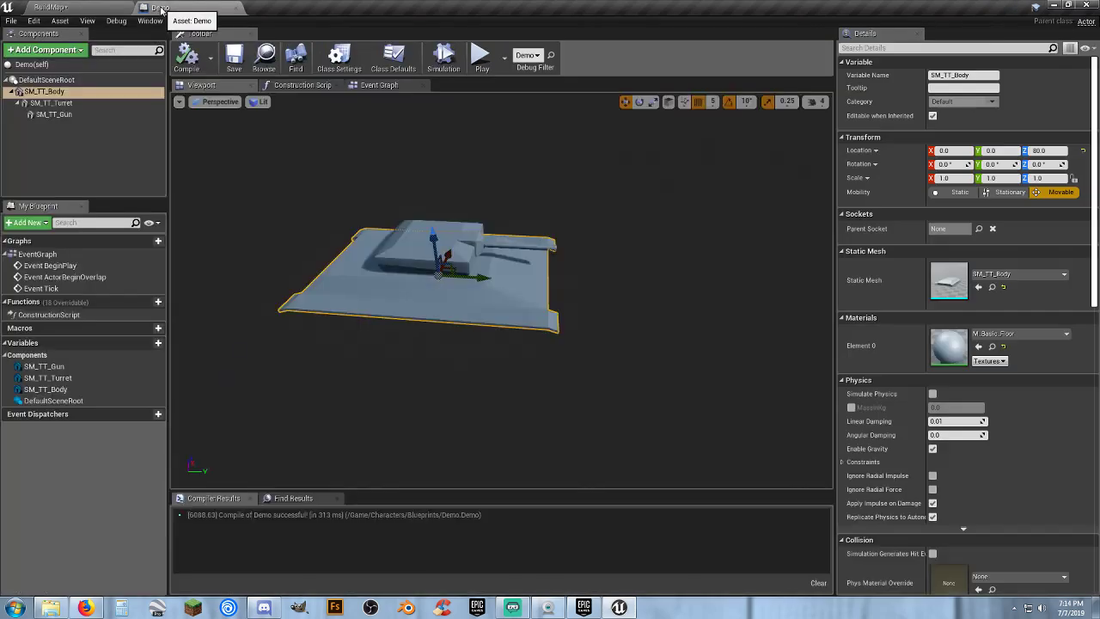
{"action": "left_click", "coordinate": [77, 104]}
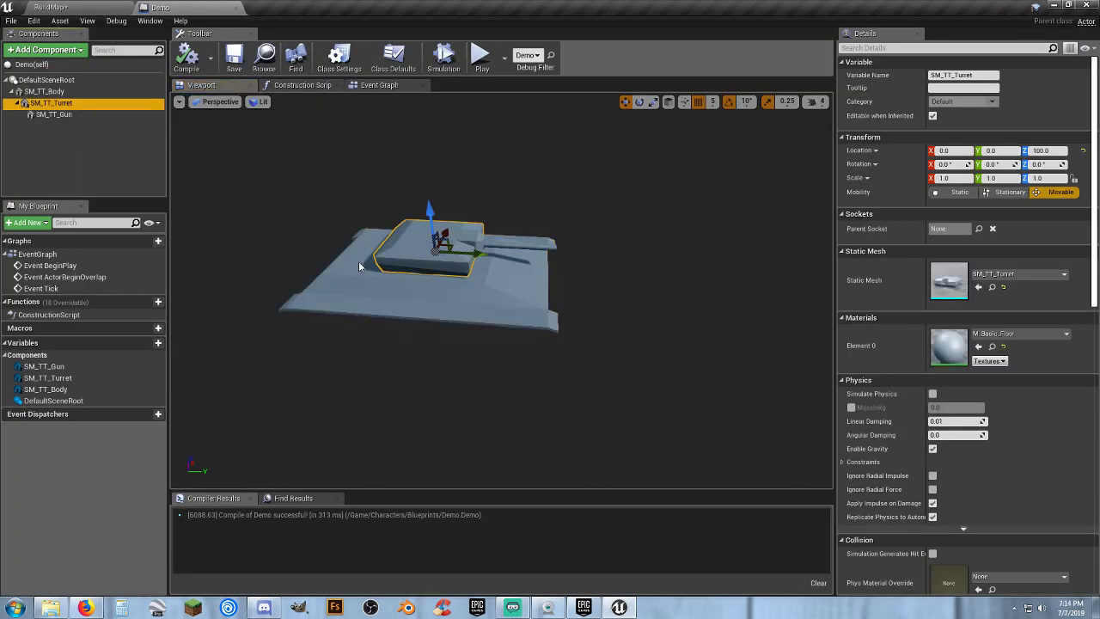
{"action": "right_click_drag", "start_coordinate": [358, 261], "coordinate": [517, 322]}
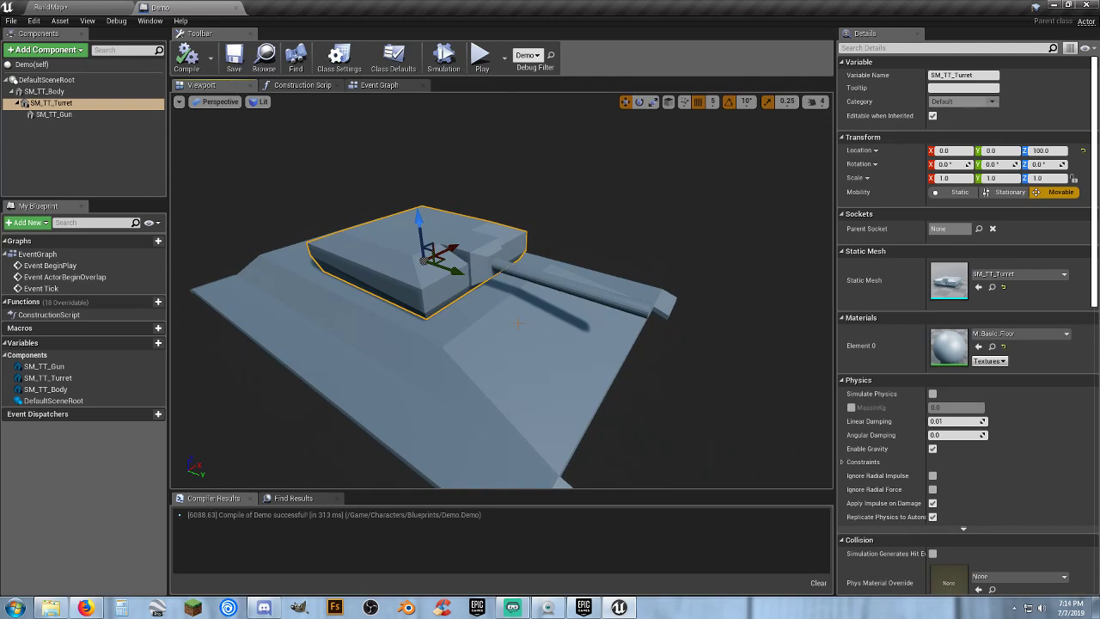
{"action": "right_click_drag", "start_coordinate": [501, 324], "coordinate": [670, 295]}
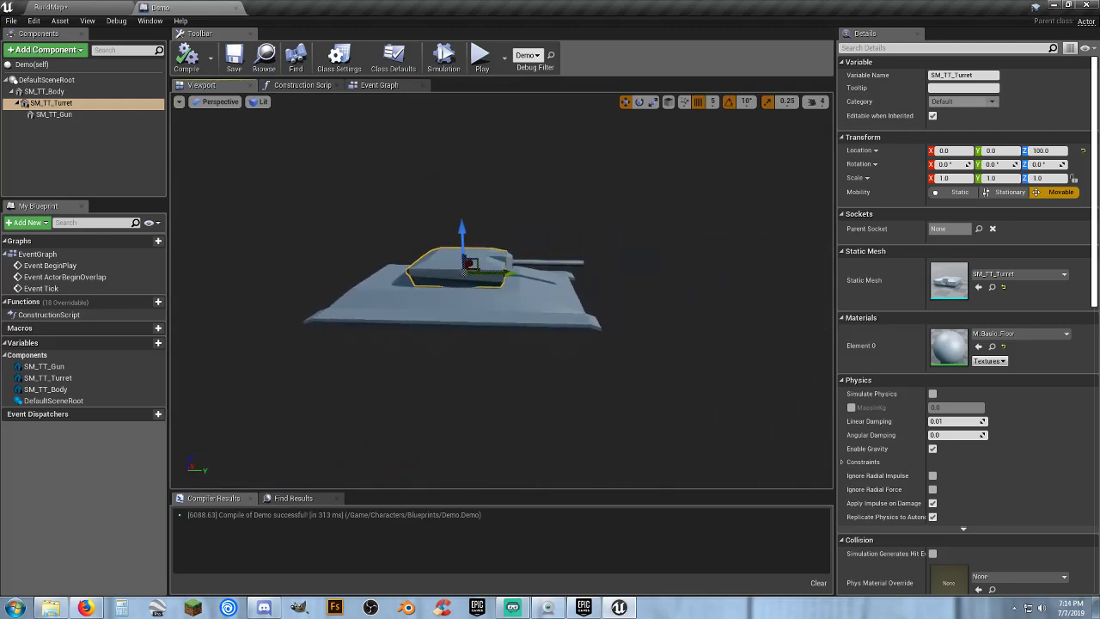
- Review the action and axis mappings in the project's engine Input settings and close the settings
{"action": "left_click", "coordinate": [29, 22]}
{"action": "left_click", "coordinate": [59, 156]}
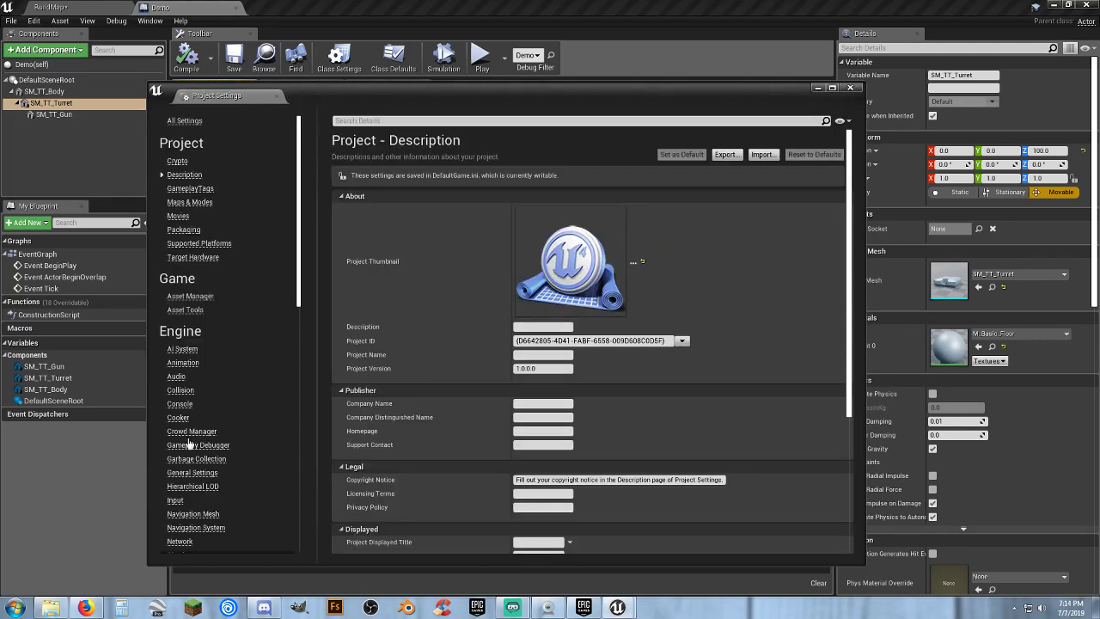
{"action": "left_click", "coordinate": [179, 501]}
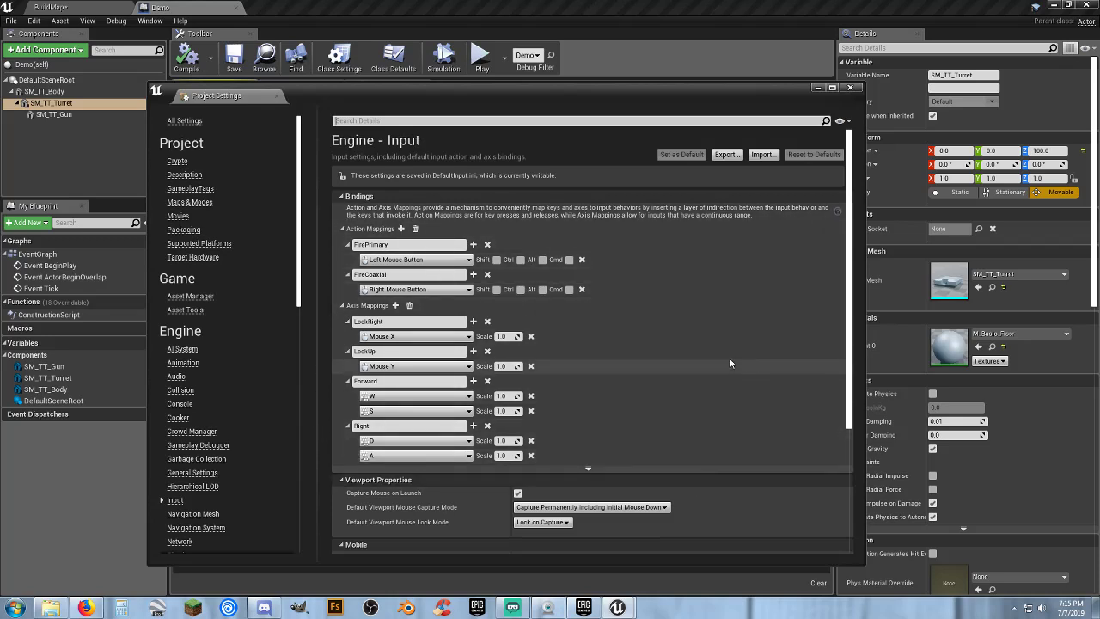
{"action": "scroll", "coordinate": [730, 363], "scroll_direction": "down", "scroll_amount": 1}
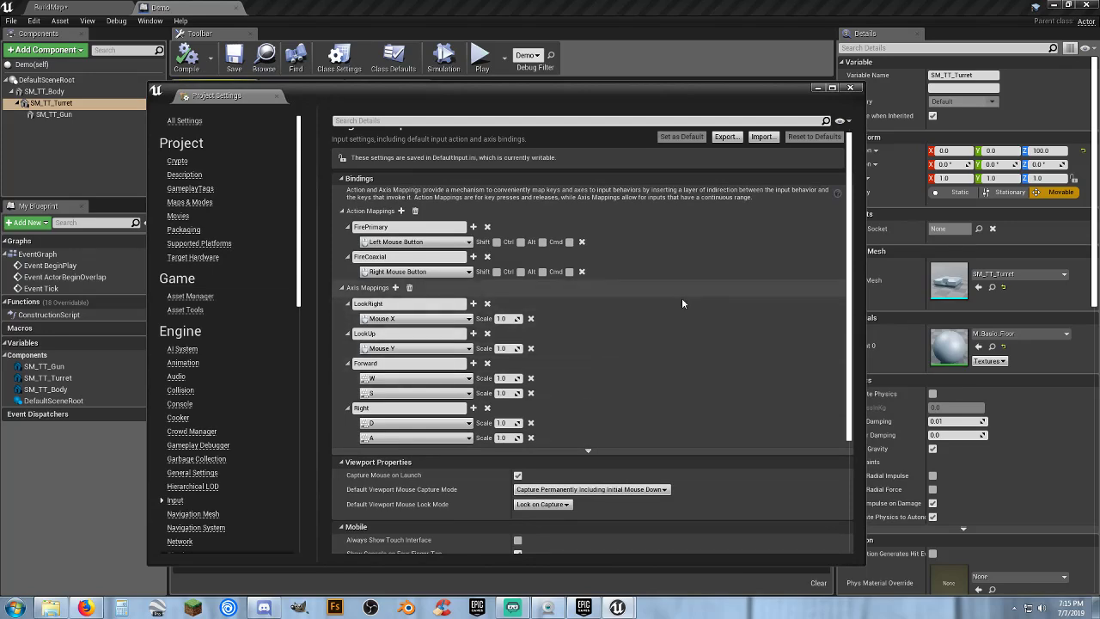
{"action": "left_click", "coordinate": [851, 87]}
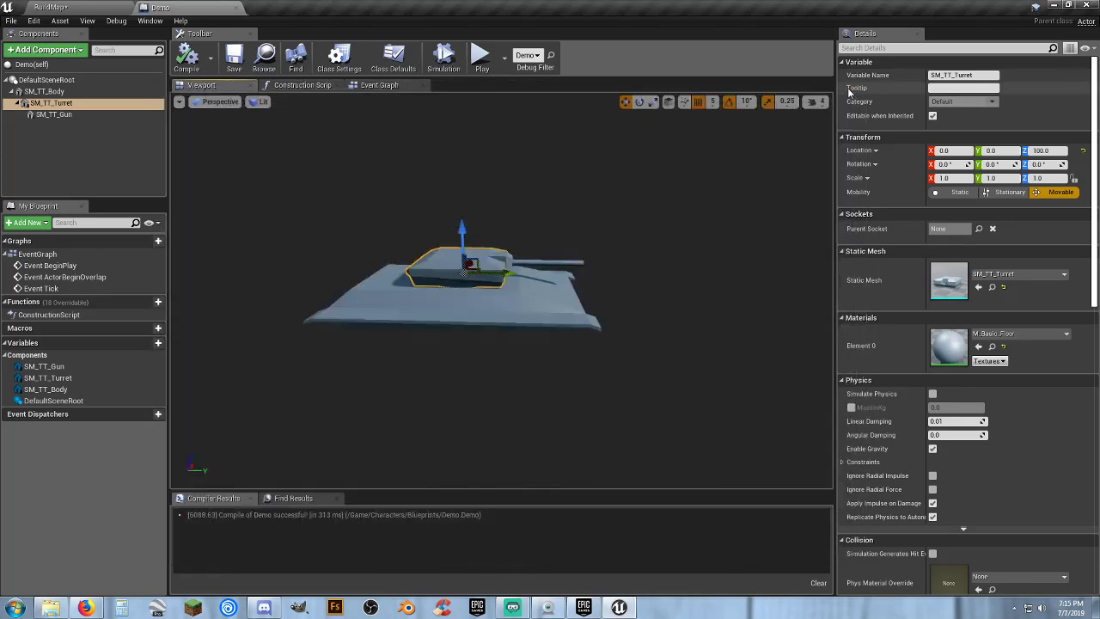
- Examine the turret and body components one after the other from several angles
{"action": "left_click", "coordinate": [86, 155]}
{"action": "right_click_drag", "start_coordinate": [447, 277], "coordinate": [404, 277]}
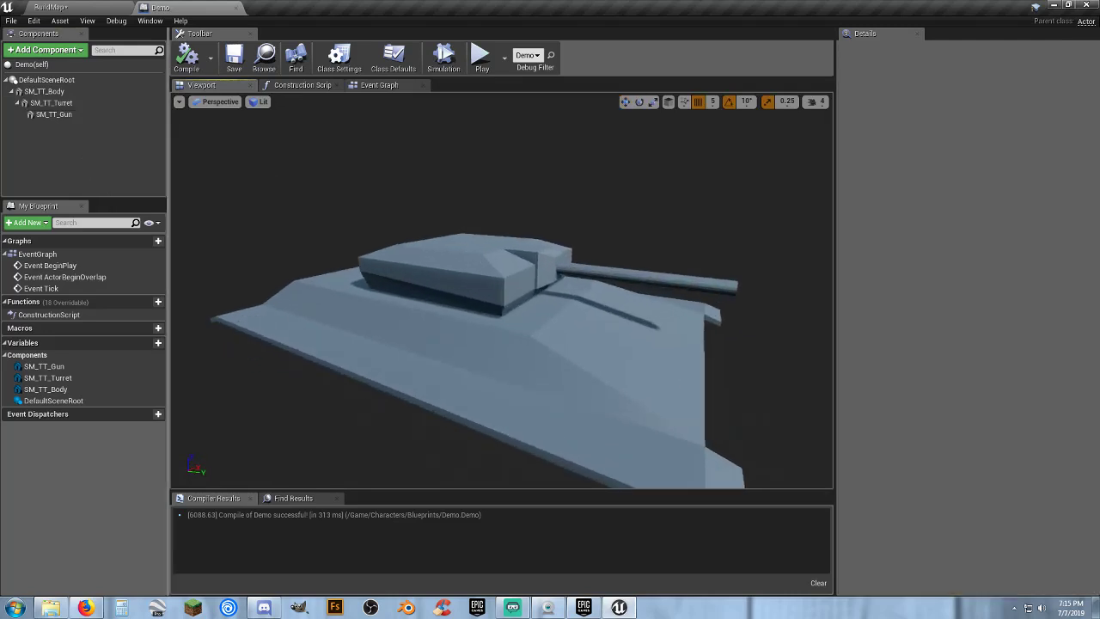
{"action": "left_click", "coordinate": [52, 102]}
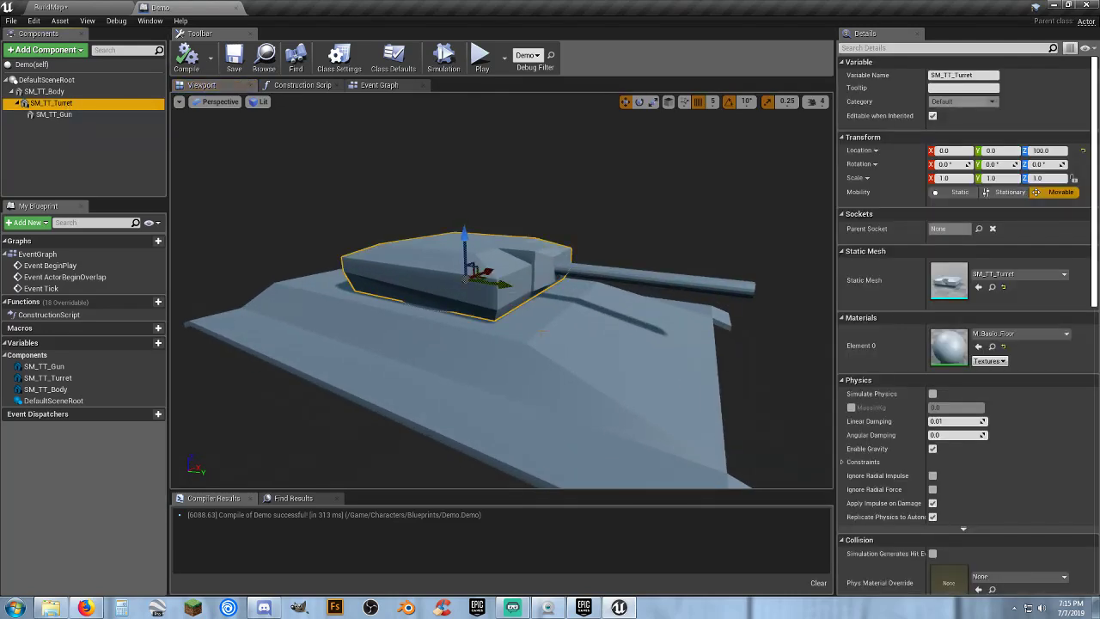
{"action": "right_click_drag", "start_coordinate": [501, 289], "coordinate": [602, 253]}
{"action": "left_click", "coordinate": [71, 149]}
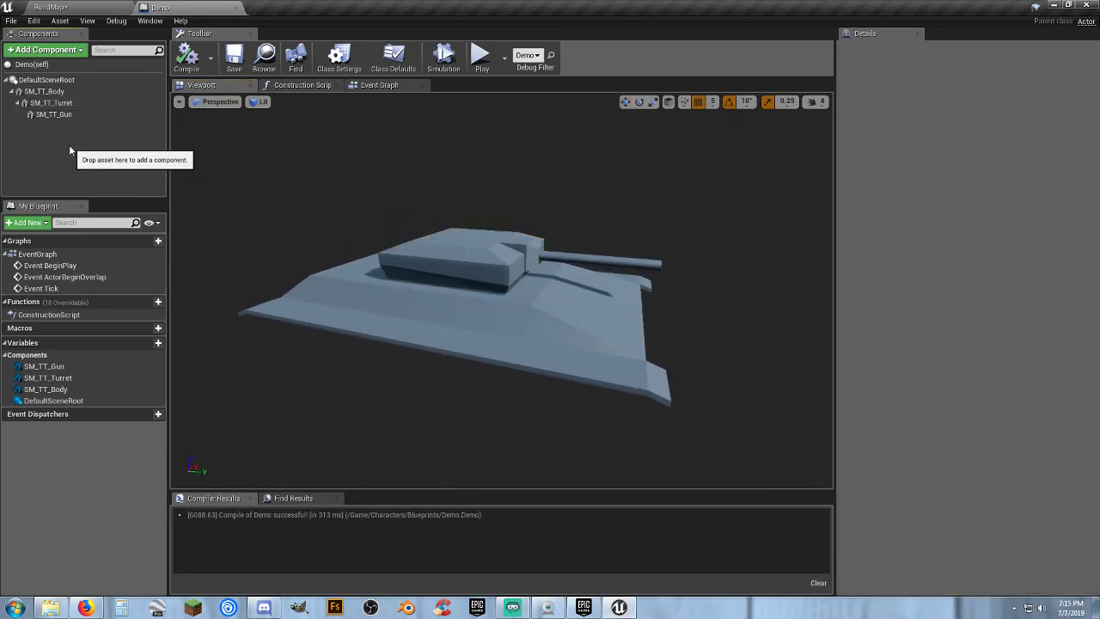
{"action": "left_click", "coordinate": [68, 93]}
{"action": "right_click_drag", "start_coordinate": [438, 366], "coordinate": [619, 365]}
{"action": "left_click_drag", "start_coordinate": [198, 313], "coordinate": [506, 303], "text": "alt"}
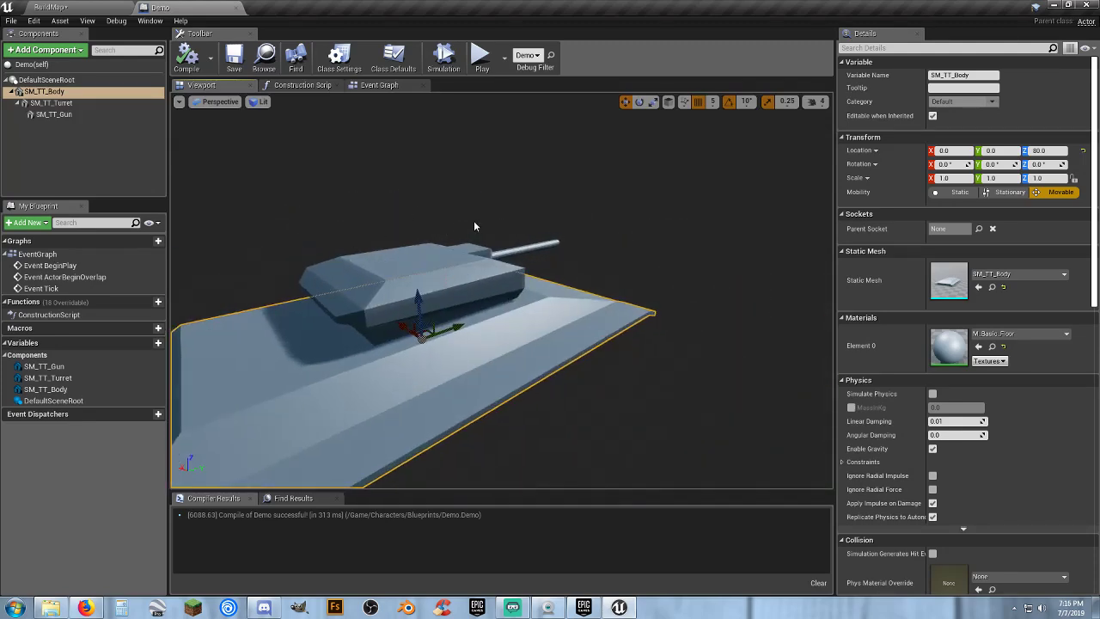
- Examine the whole assembled tank and the scene root beneath it from different sides, with no component selected
{"action": "left_click", "coordinate": [34, 127]}
{"action": "mouse_move", "coordinate": [581, 363]}
{"action": "left_mouse_down", "text": "alt"}
{"action": "mouse_move", "coordinate": [456, 359]}
{"action": "mouse_move", "coordinate": [499, 318]}
{"action": "mouse_move", "coordinate": [670, 323]}
{"action": "mouse_move", "coordinate": [498, 348]}
{"action": "mouse_move", "coordinate": [582, 362]}
{"action": "left_mouse_up", "text": "alt"}
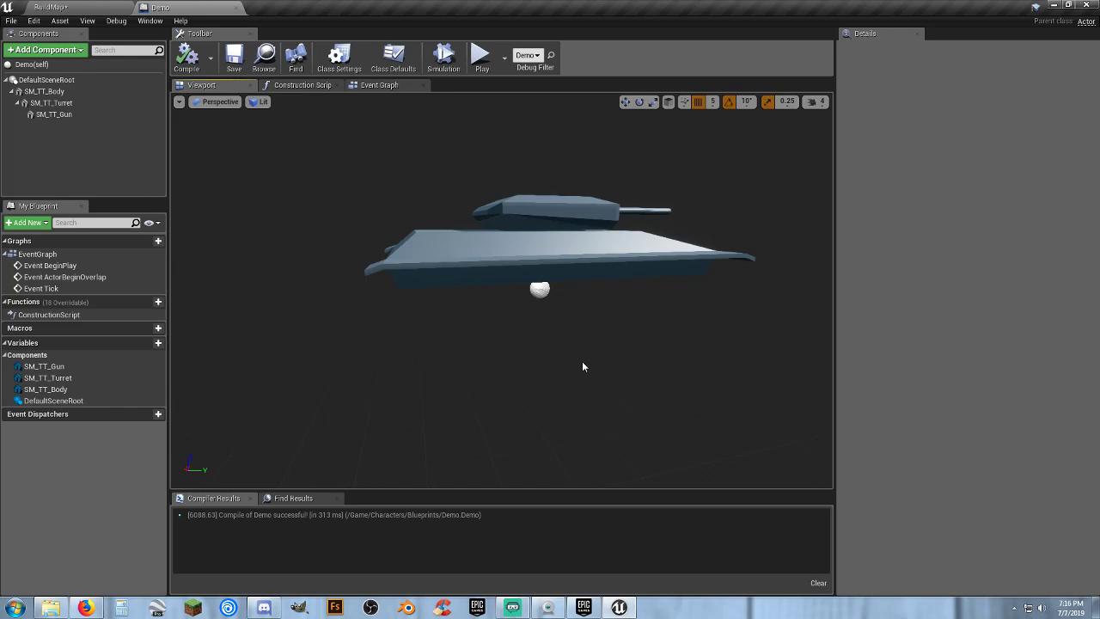
{"action": "left_click_drag", "start_coordinate": [492, 319], "coordinate": [576, 344], "text": "alt"}
{"action": "right_click_drag", "start_coordinate": [475, 316], "coordinate": [387, 315], "text": "alt"}
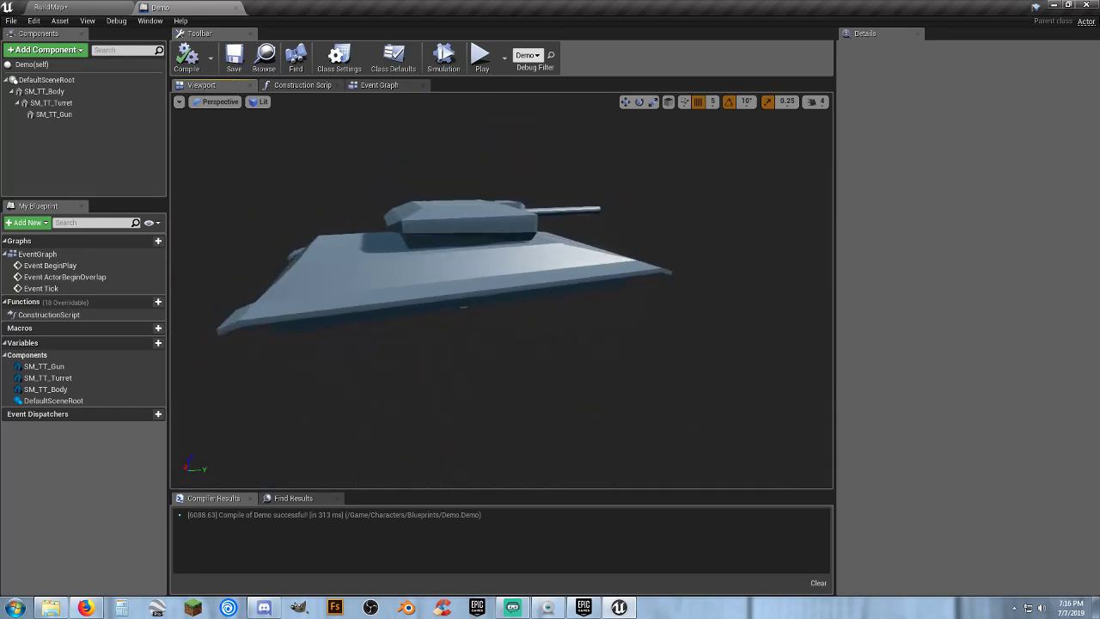
{"action": "left_click_drag", "start_coordinate": [376, 326], "coordinate": [301, 332], "text": "alt"}
{"action": "left_click_drag", "start_coordinate": [369, 332], "coordinate": [283, 310]}
{"action": "right_click_drag", "start_coordinate": [502, 290], "coordinate": [550, 310]}
{"action": "mouse_move", "coordinate": [368, 327]}
{"action": "right_mouse_down"}
{"action": "mouse_move", "coordinate": [368, 292]}
{"action": "mouse_move", "coordinate": [387, 275]}
{"action": "mouse_move", "coordinate": [368, 327]}
{"action": "right_mouse_up"}
{"action": "right_click_drag", "start_coordinate": [460, 299], "coordinate": [533, 327]}
{"action": "mouse_move", "coordinate": [489, 245]}
{"action": "right_mouse_down"}
{"action": "mouse_move", "coordinate": [456, 232]}
{"action": "mouse_move", "coordinate": [430, 258]}
{"action": "mouse_move", "coordinate": [489, 245]}
{"action": "right_mouse_up"}
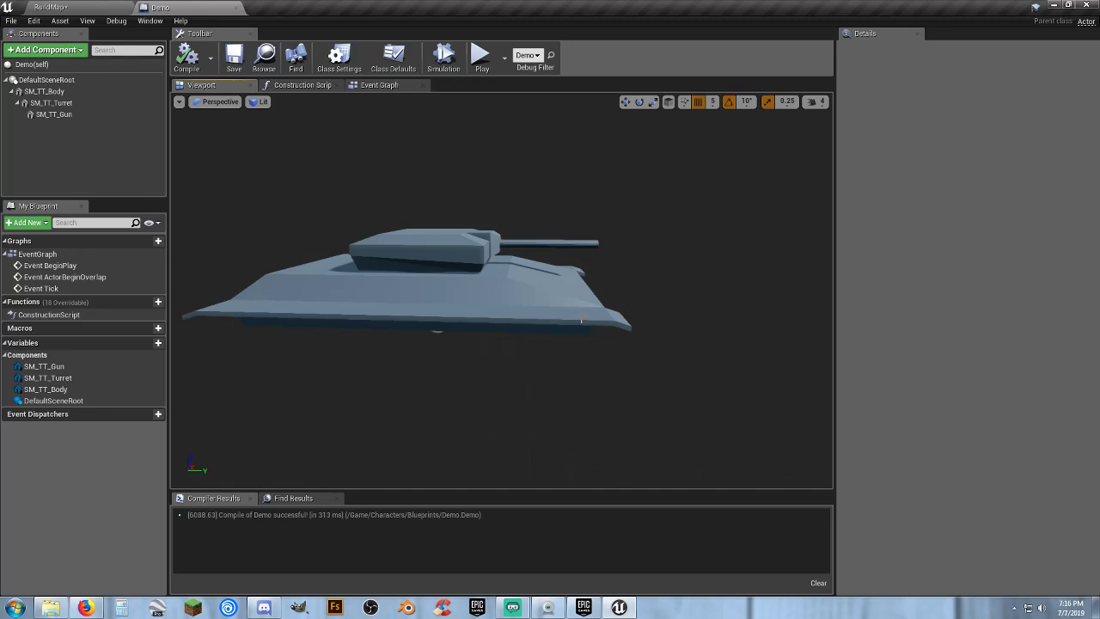
{"action": "right_click_drag", "start_coordinate": [524, 329], "coordinate": [563, 340]}
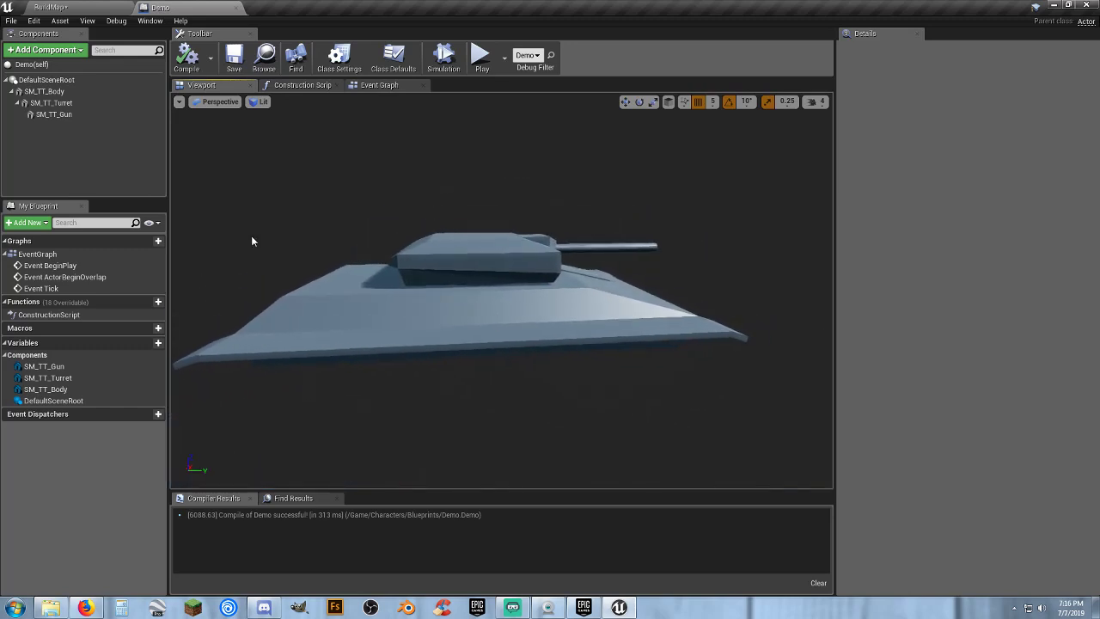
- Add a Spring Arm component directly under DefaultSceneRoot, keeping its default name
{"action": "left_click", "coordinate": [41, 51]}
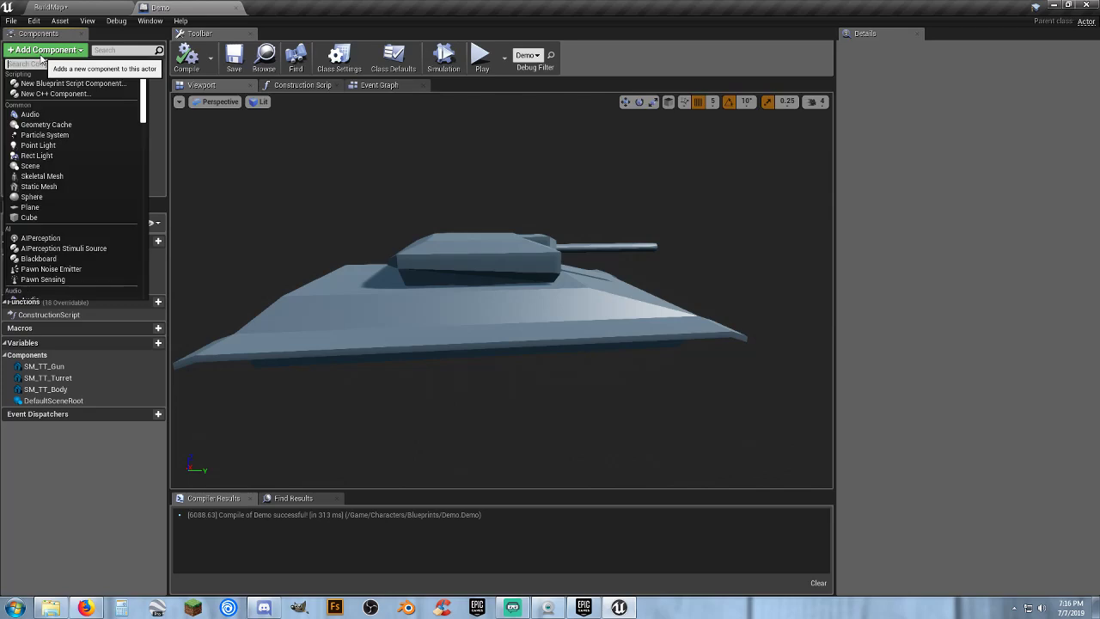
{"action": "type", "text": "sprin"}
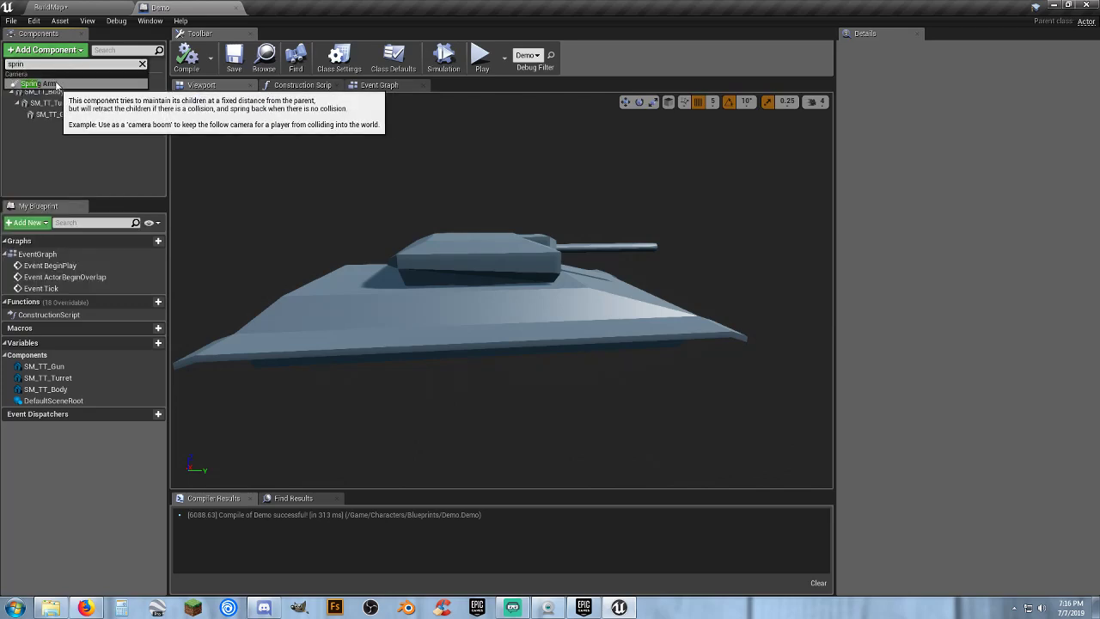
{"action": "left_click", "coordinate": [56, 84]}
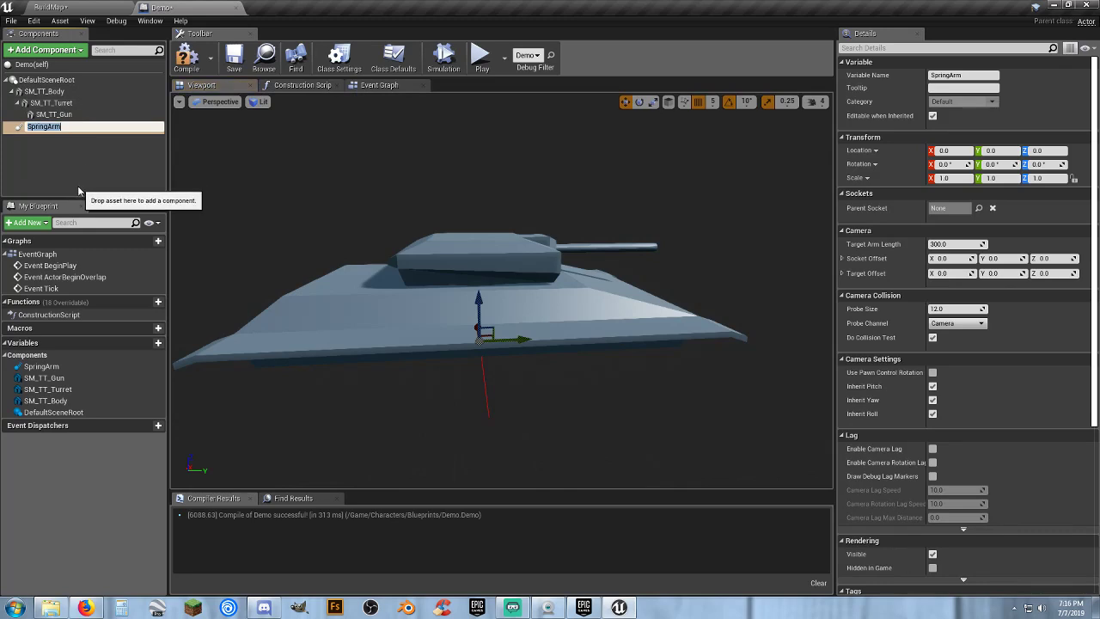
- Try rotating the spring arm about 90 degrees around its X axis and undo the rotation
{"action": "left_click", "coordinate": [639, 103]}
{"action": "right_click_drag", "start_coordinate": [637, 122], "coordinate": [623, 196]}
{"action": "key", "text": "s"}
{"action": "key", "text": "d"}
{"action": "key", "text": "a"}
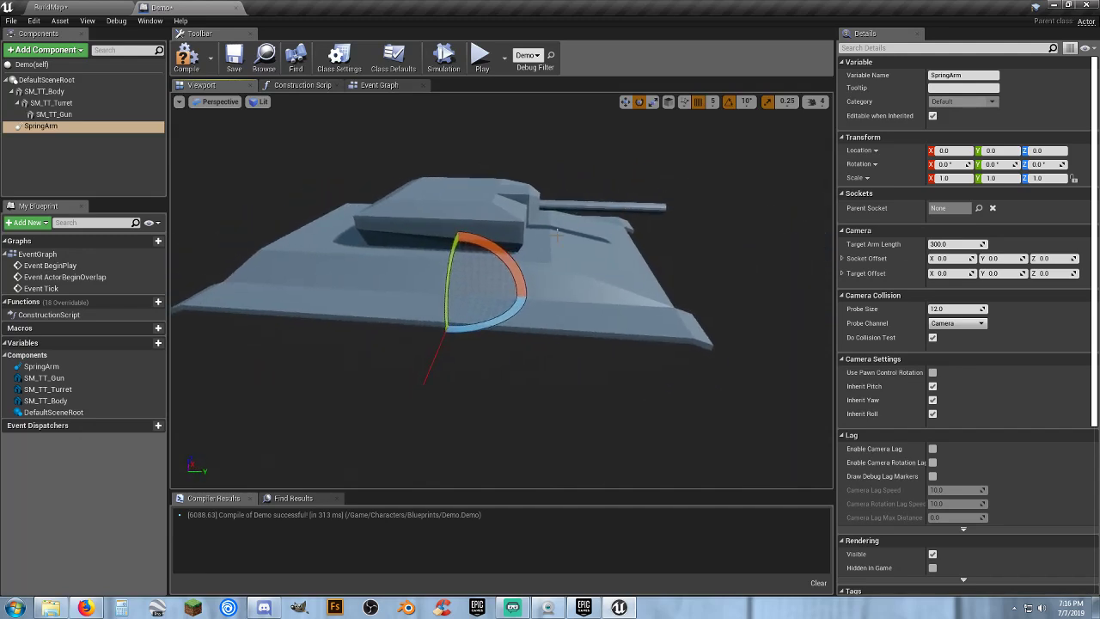
{"action": "left_click_drag", "start_coordinate": [517, 265], "coordinate": [514, 203]}
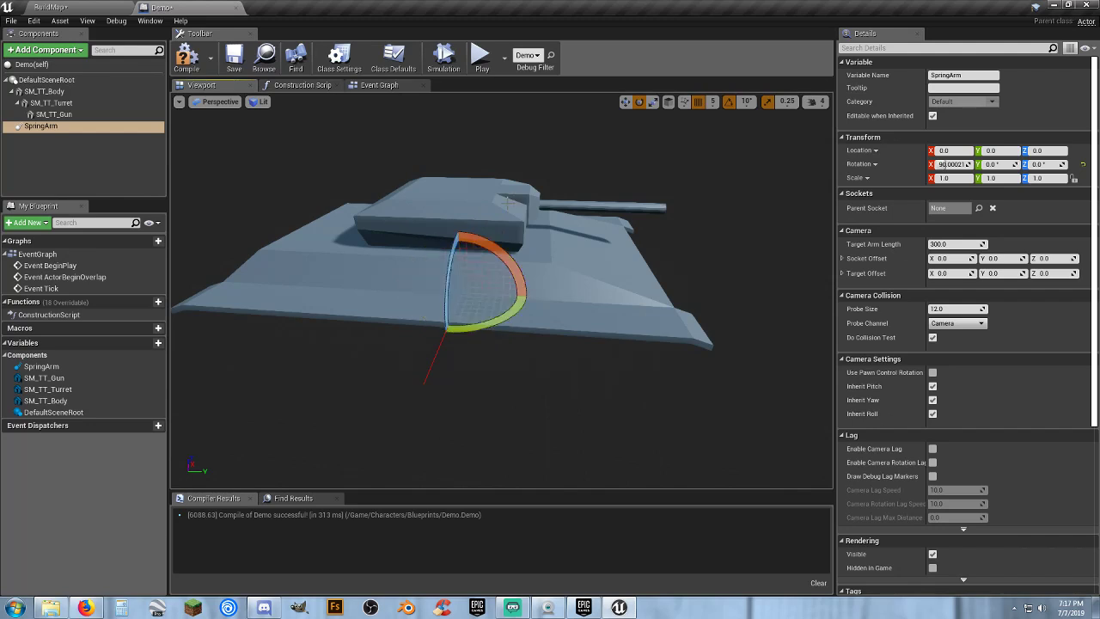
{"action": "key", "text": "ctrl+z"}
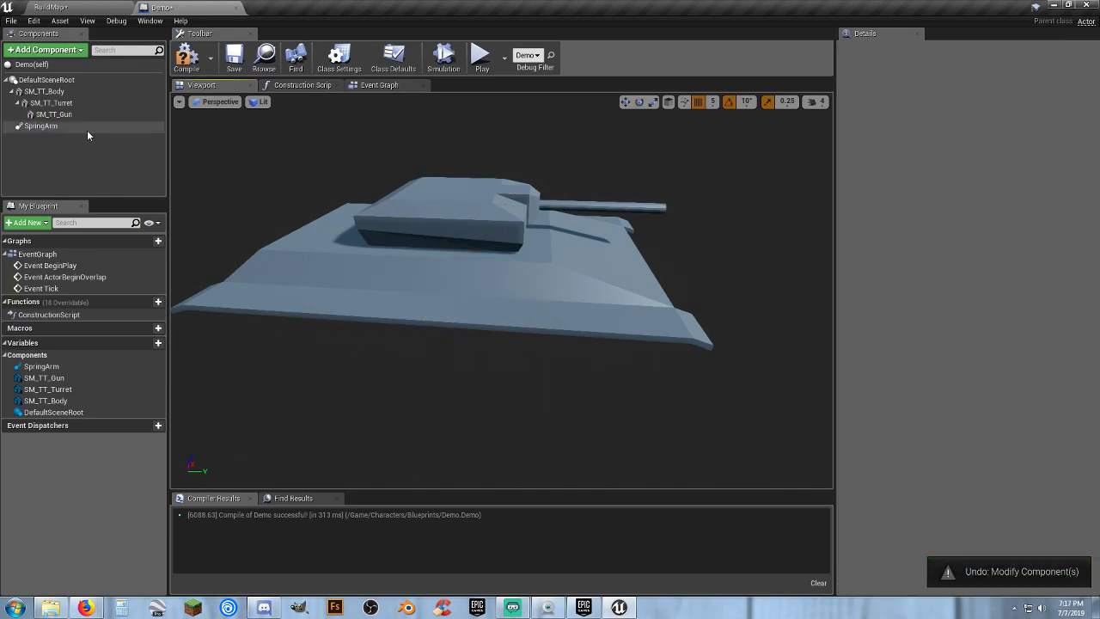
{"action": "left_click", "coordinate": [42, 126]}
{"action": "left_click_drag", "start_coordinate": [41, 126], "coordinate": [59, 162]}
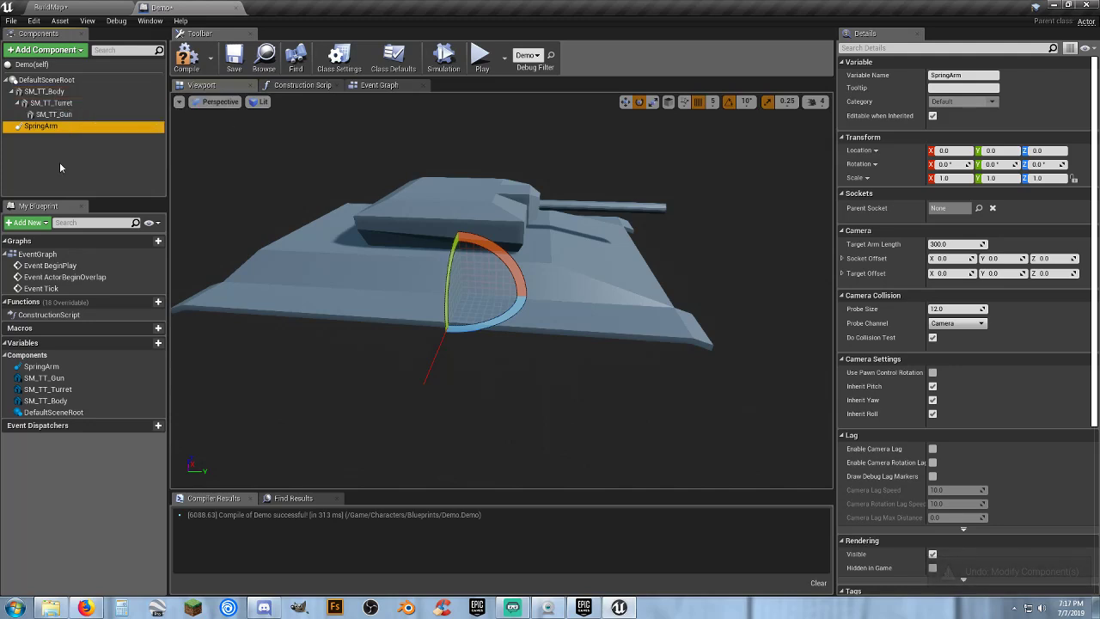
{"action": "left_click", "coordinate": [59, 156]}
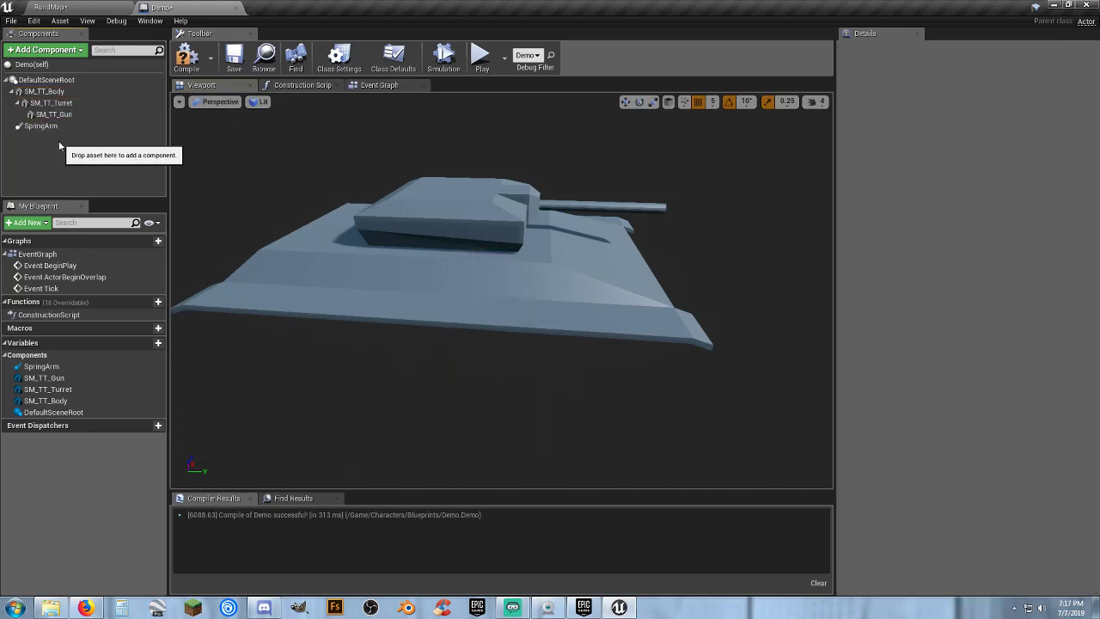
- Delete the SpringArm component and make SM_TT_Body the new root in place of DefaultSceneRoot
{"action": "left_click", "coordinate": [49, 126]}
{"action": "key", "text": "Delete"}
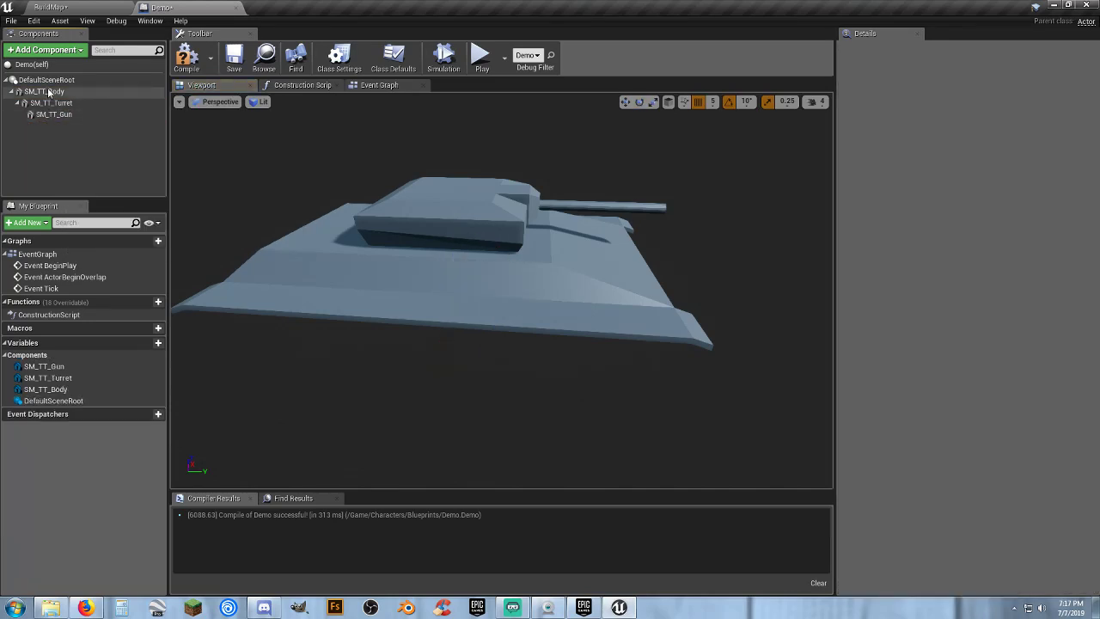
{"action": "left_click", "coordinate": [48, 93]}
{"action": "left_click_drag", "start_coordinate": [49, 95], "coordinate": [50, 86]}
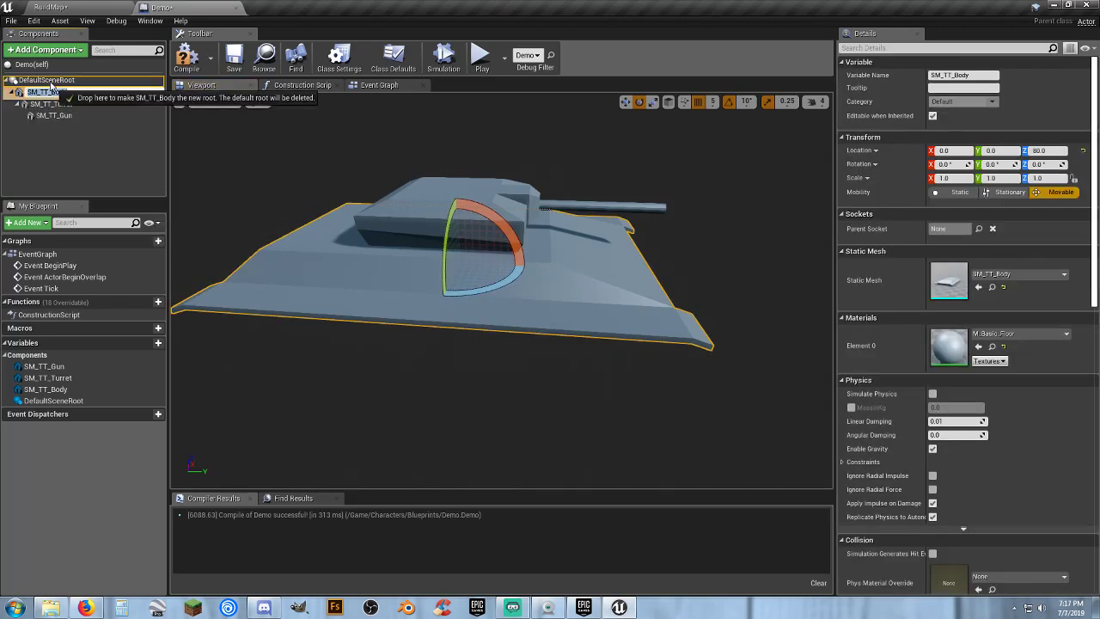
{"action": "left_click_drag", "start_coordinate": [50, 85], "coordinate": [50, 86]}
{"action": "left_click", "coordinate": [40, 142]}
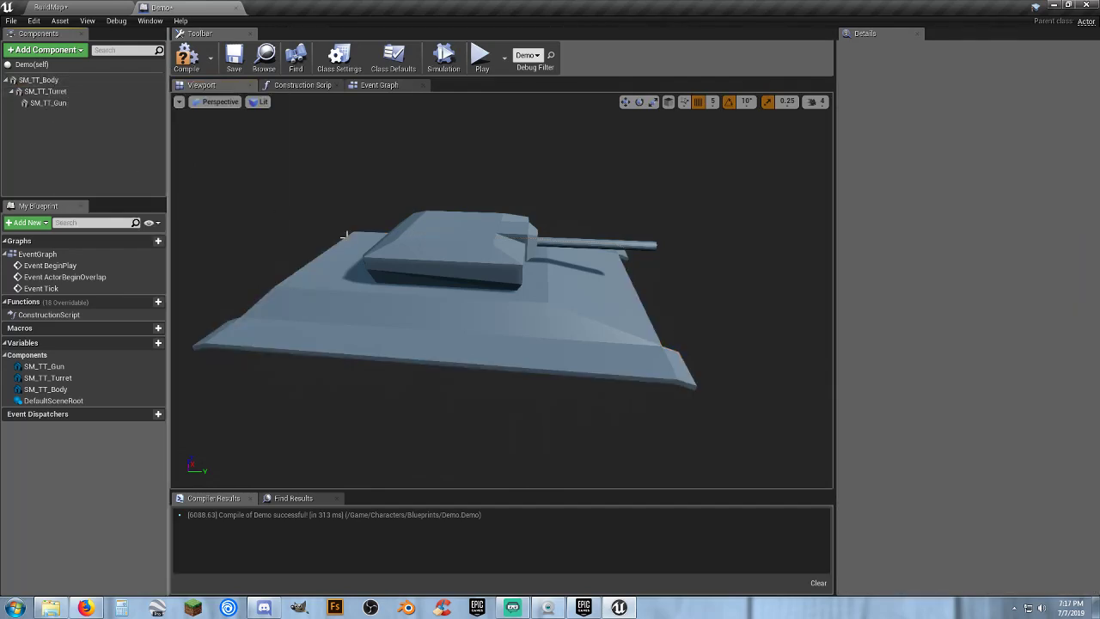
- Compile and save the Demo Blueprint
{"action": "mouse_move", "coordinate": [343, 231]}
{"action": "right_mouse_down"}
{"action": "mouse_move", "coordinate": [404, 233]}
{"action": "mouse_move", "coordinate": [337, 246]}
{"action": "right_mouse_up"}
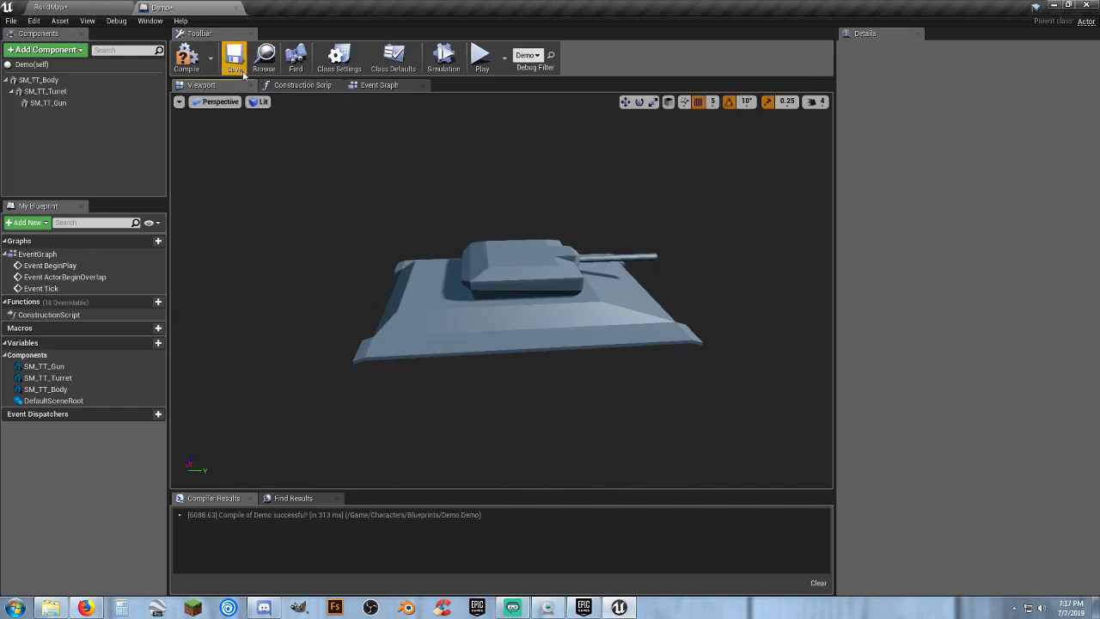
{"action": "left_click", "coordinate": [188, 58]}
{"action": "left_click", "coordinate": [235, 60]}
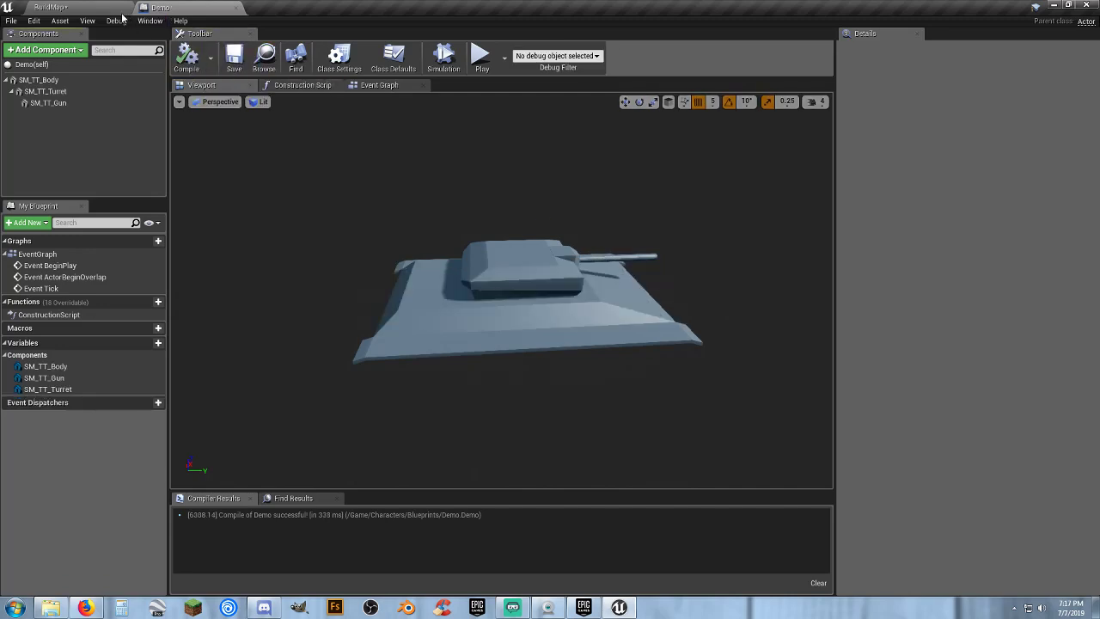
- Play the BuildMap level, fly around the tank to inspect it from several sides, and end the play session
{"action": "left_click", "coordinate": [94, 8]}
{"action": "left_click", "coordinate": [553, 47]}
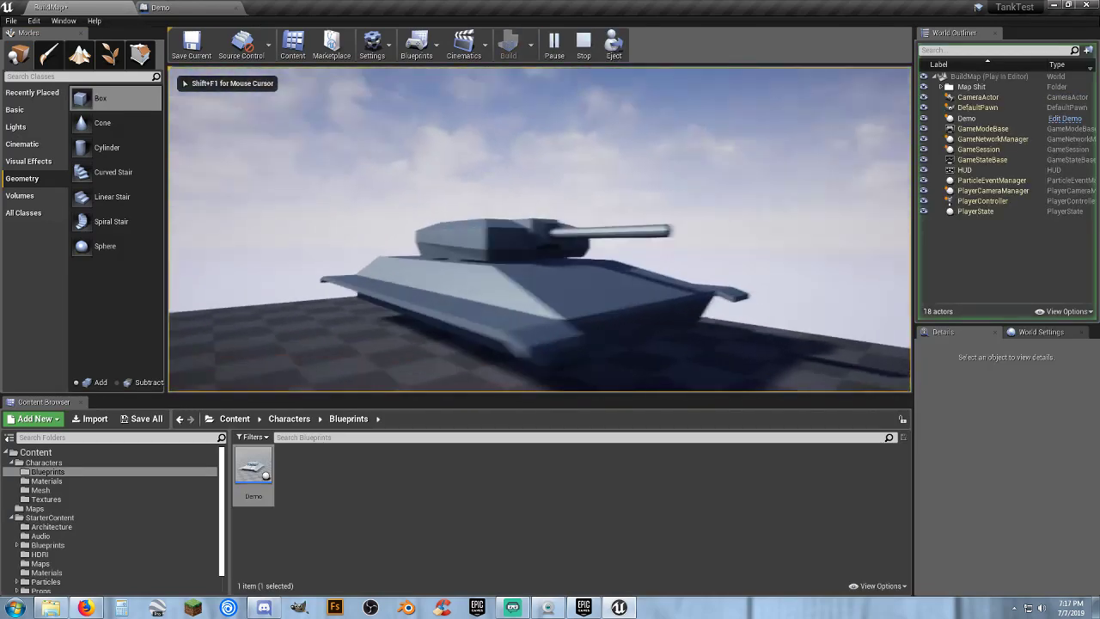
{"action": "key", "text": "a"}
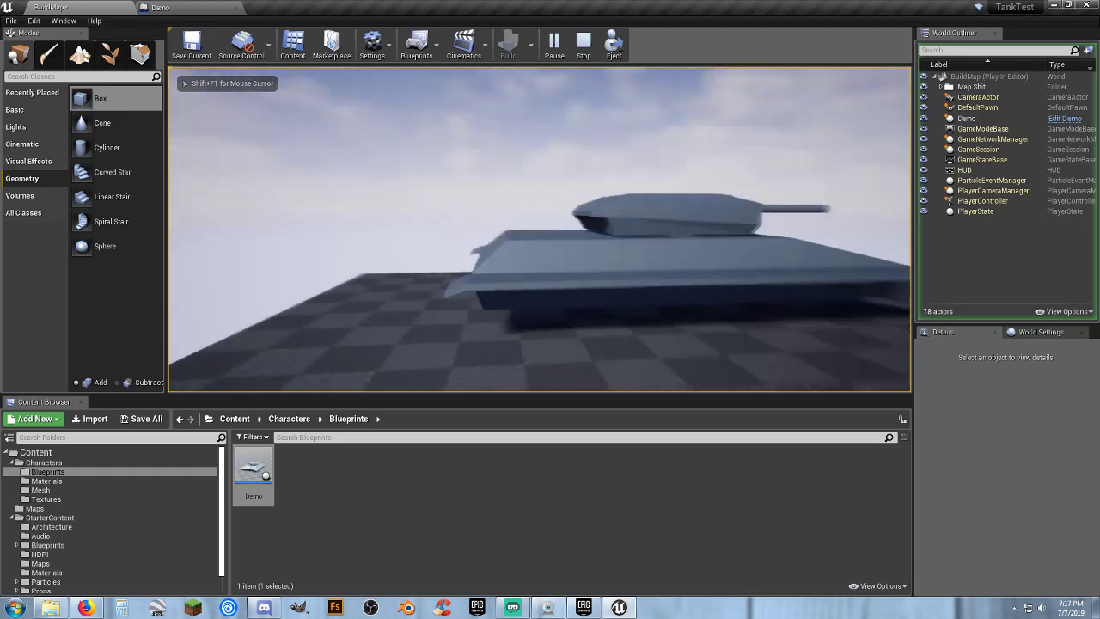
{"action": "key", "text": "w"}
{"action": "key", "text": "s"}
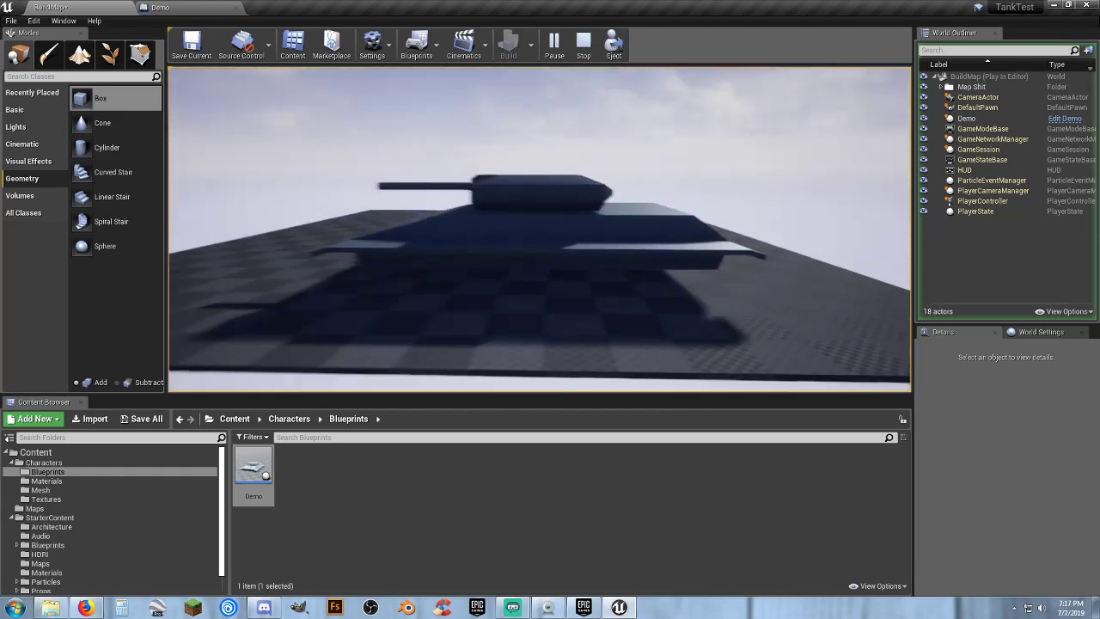
{"action": "key", "text": "d"}
{"action": "key", "text": "s"}
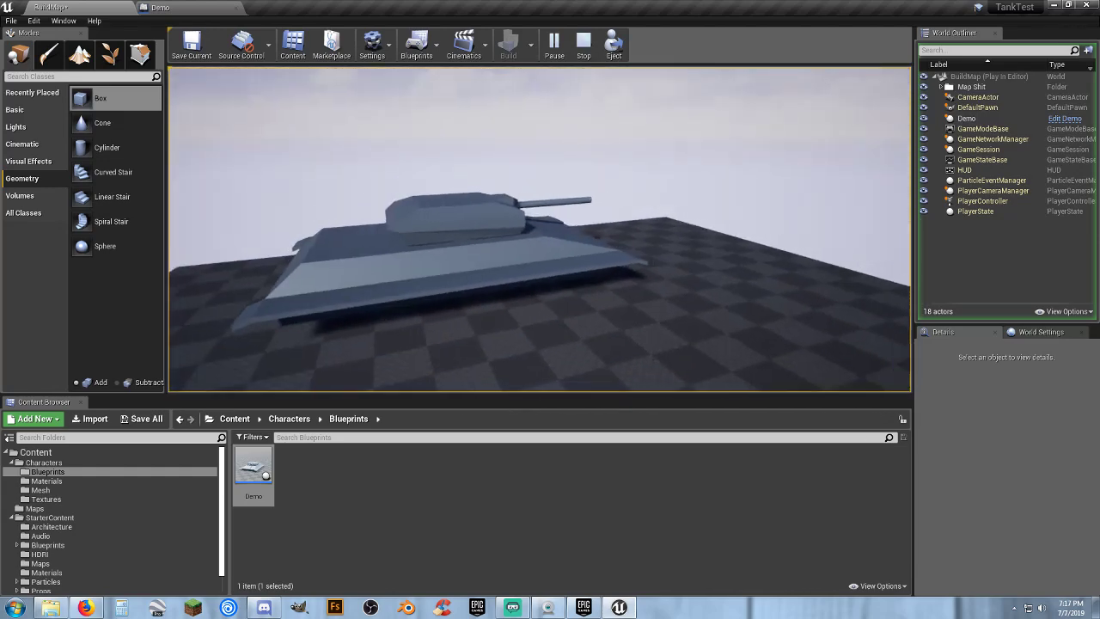
{"action": "key", "text": "d"}
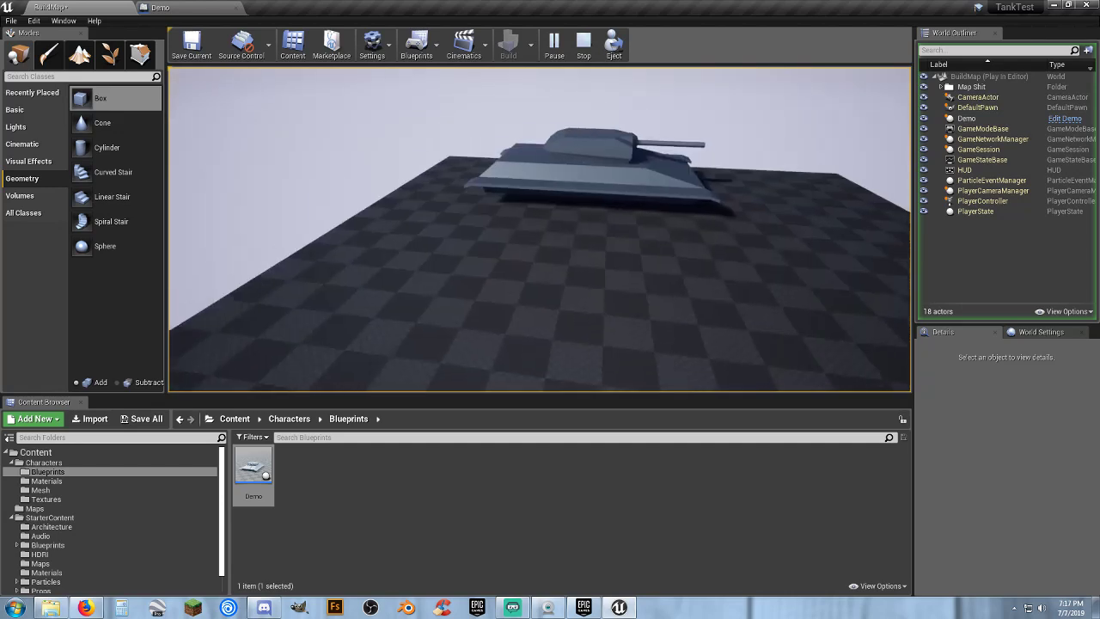
{"action": "key", "text": "Escape"}
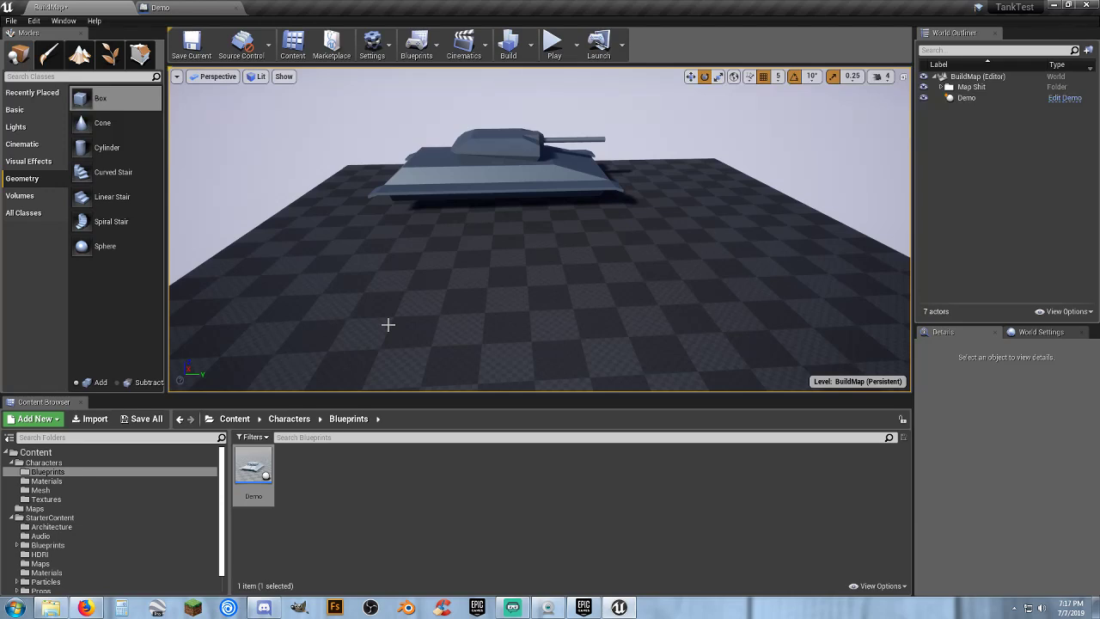
- Delete the Demo tank actor from the BuildMap level
{"action": "right_click_drag", "start_coordinate": [631, 248], "coordinate": [550, 232]}
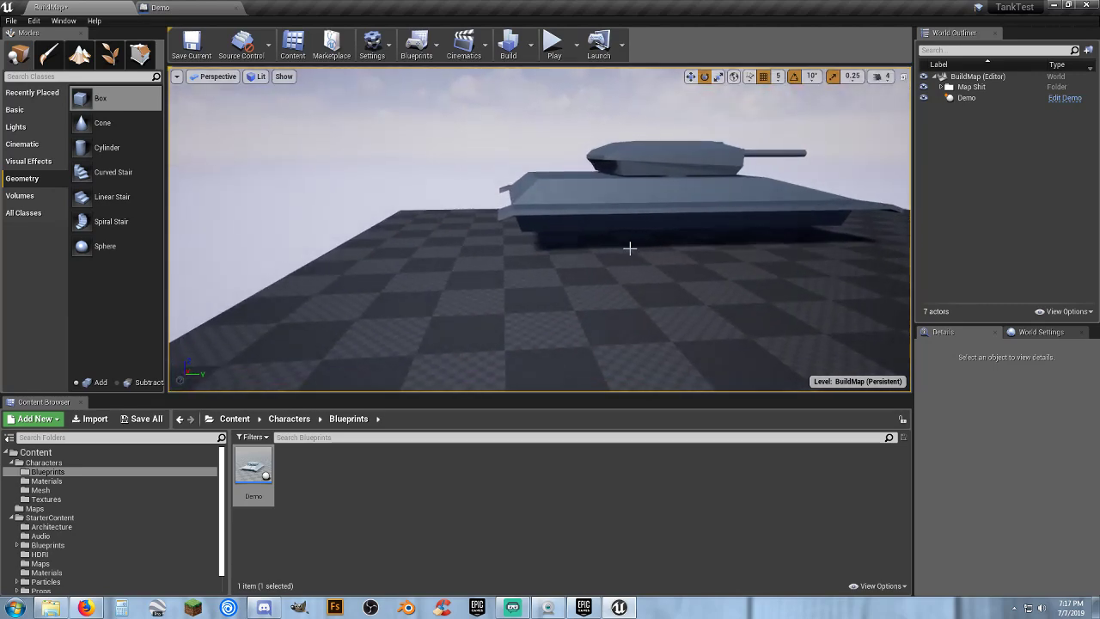
{"action": "right_click_drag", "start_coordinate": [691, 247], "coordinate": [673, 301]}
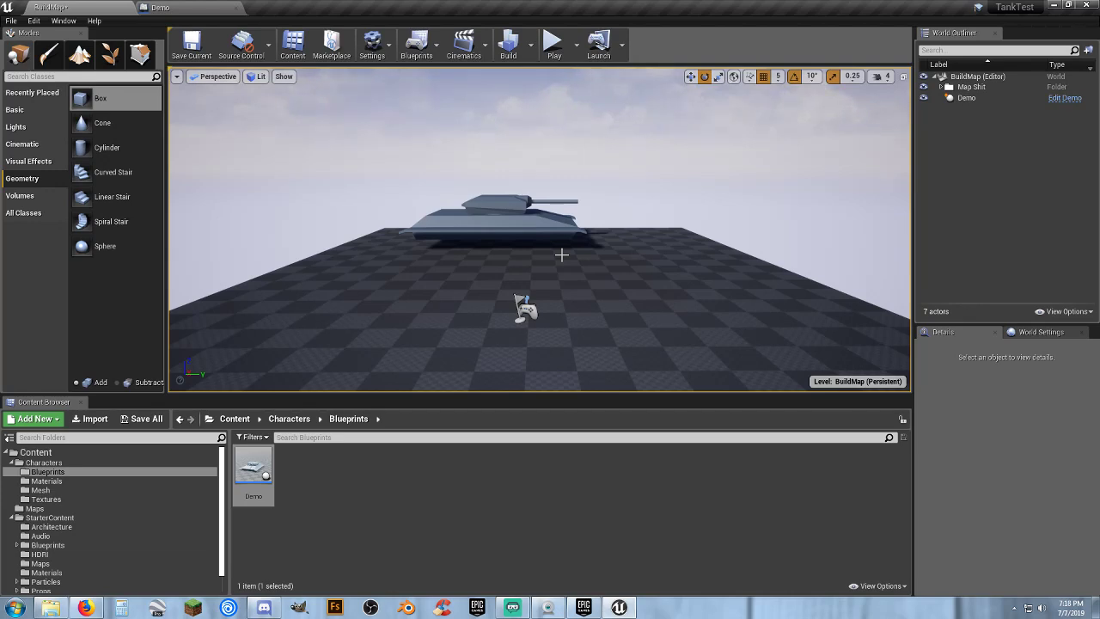
{"action": "right_click_drag", "start_coordinate": [585, 258], "coordinate": [490, 266]}
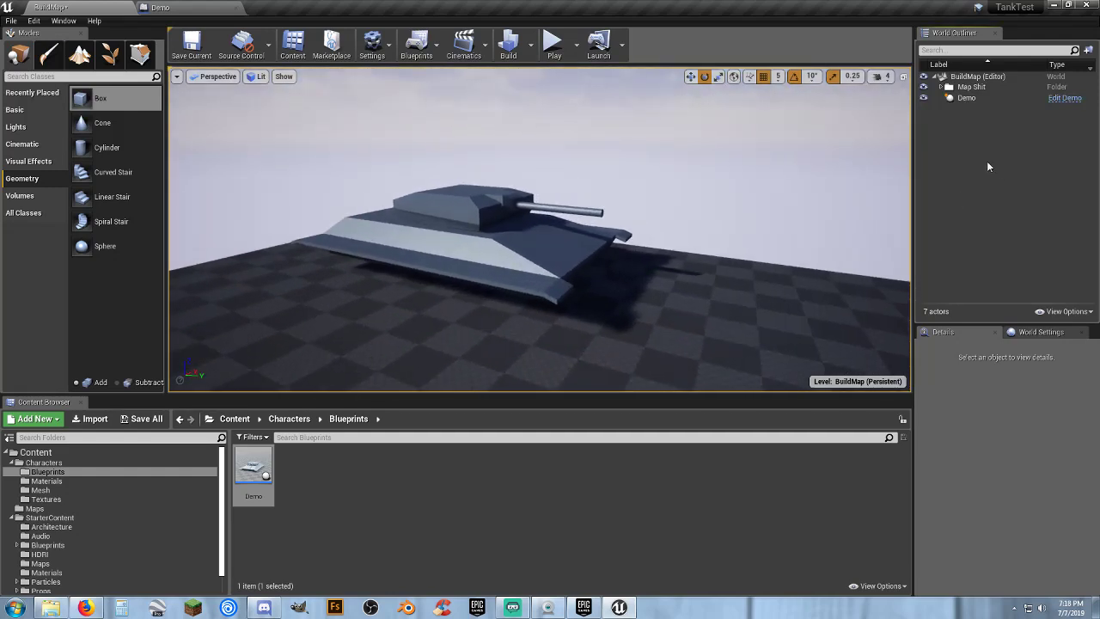
{"action": "left_click", "coordinate": [970, 100]}
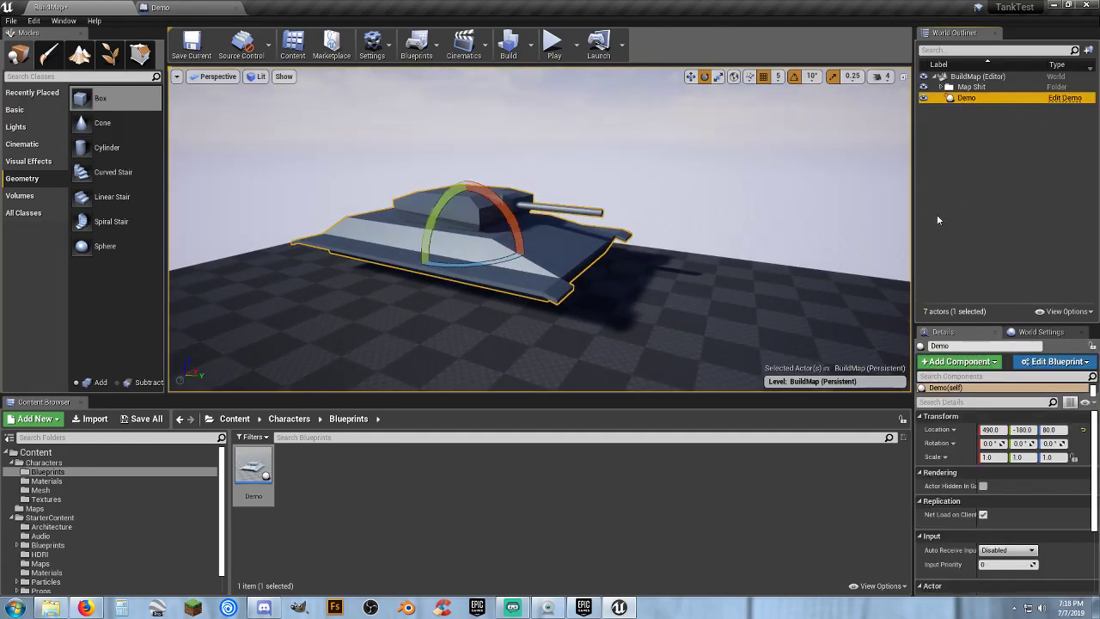
{"action": "key", "text": "Delete"}
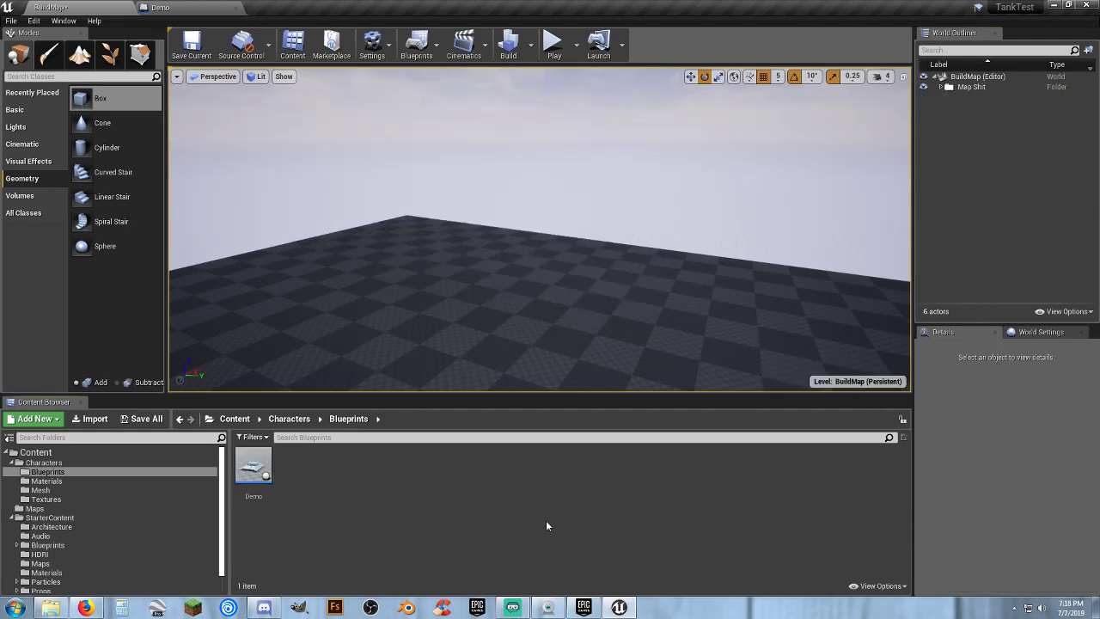
- Force delete the Demo Blueprint asset with its editor closed, and save the BuildMap level
{"action": "left_click", "coordinate": [172, 6]}
{"action": "left_click", "coordinate": [236, 8]}
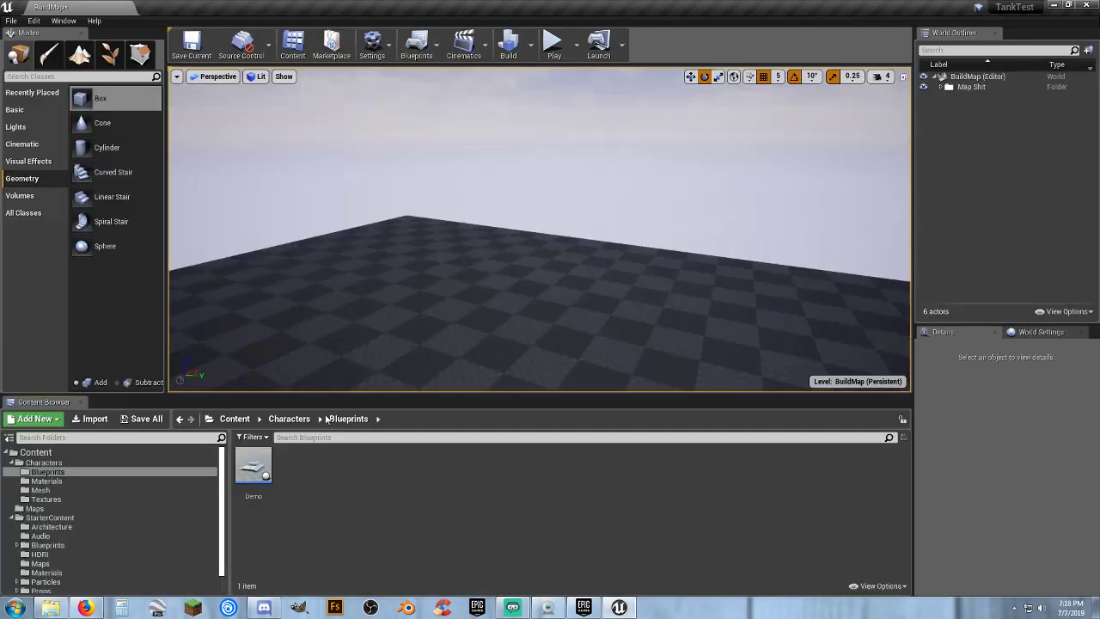
{"action": "left_click", "coordinate": [253, 473]}
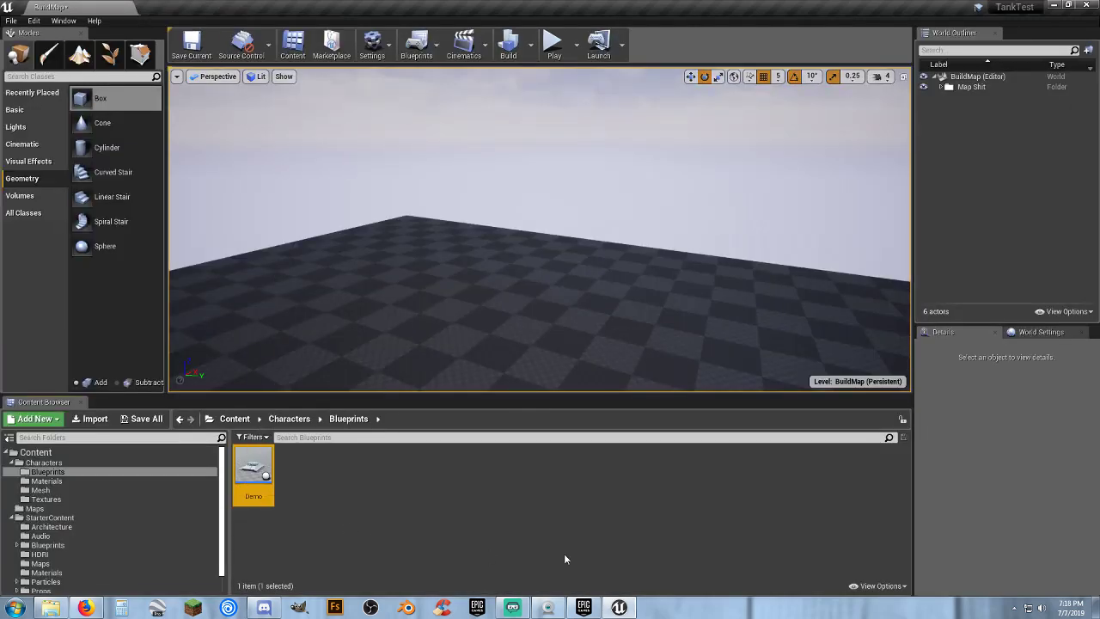
{"action": "key", "text": "Delete"}
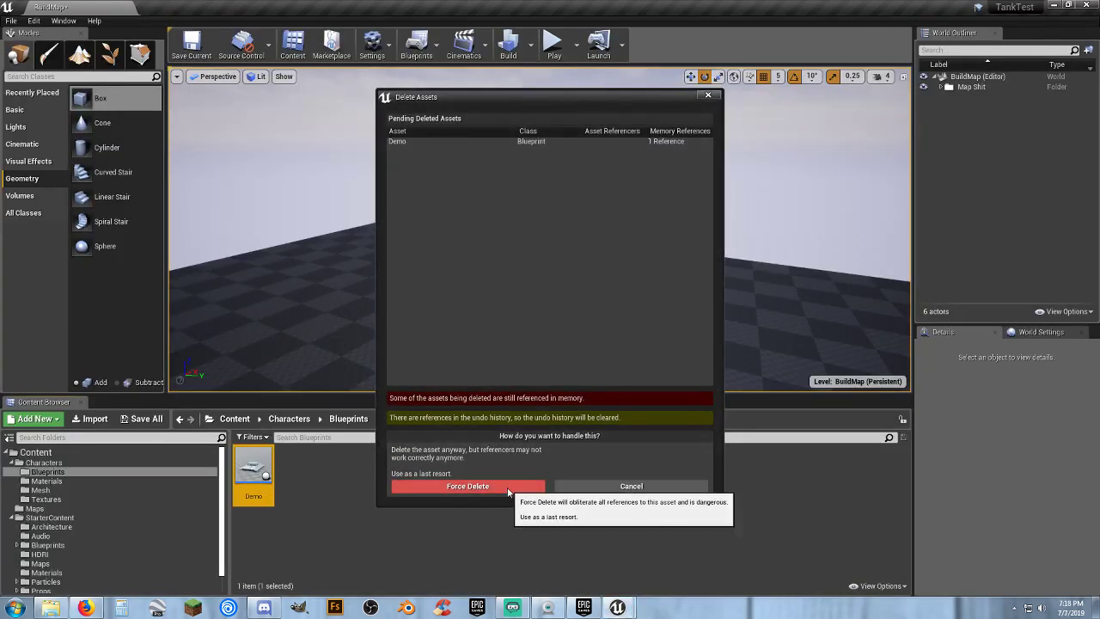
{"action": "left_click", "coordinate": [507, 489]}
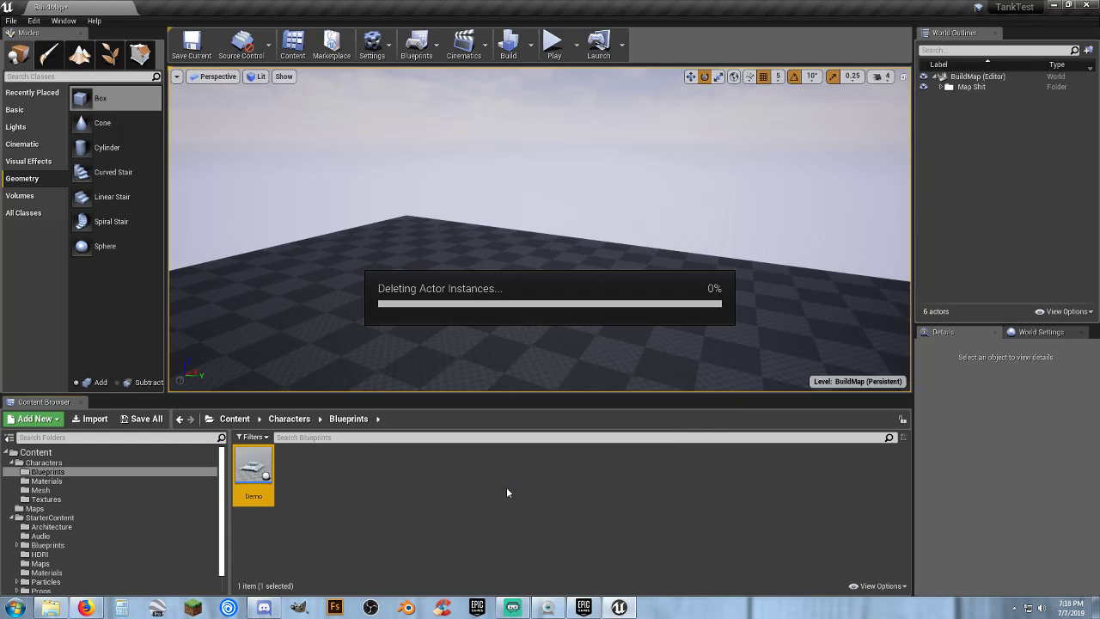
{"action": "left_click", "coordinate": [142, 419]}
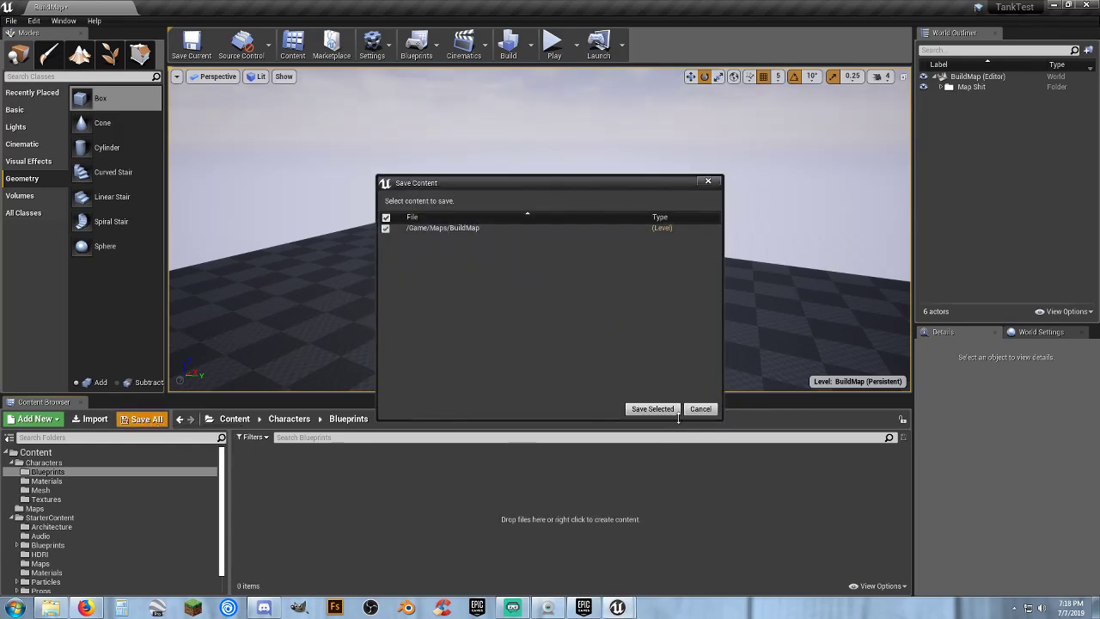
{"action": "left_click", "coordinate": [669, 410]}
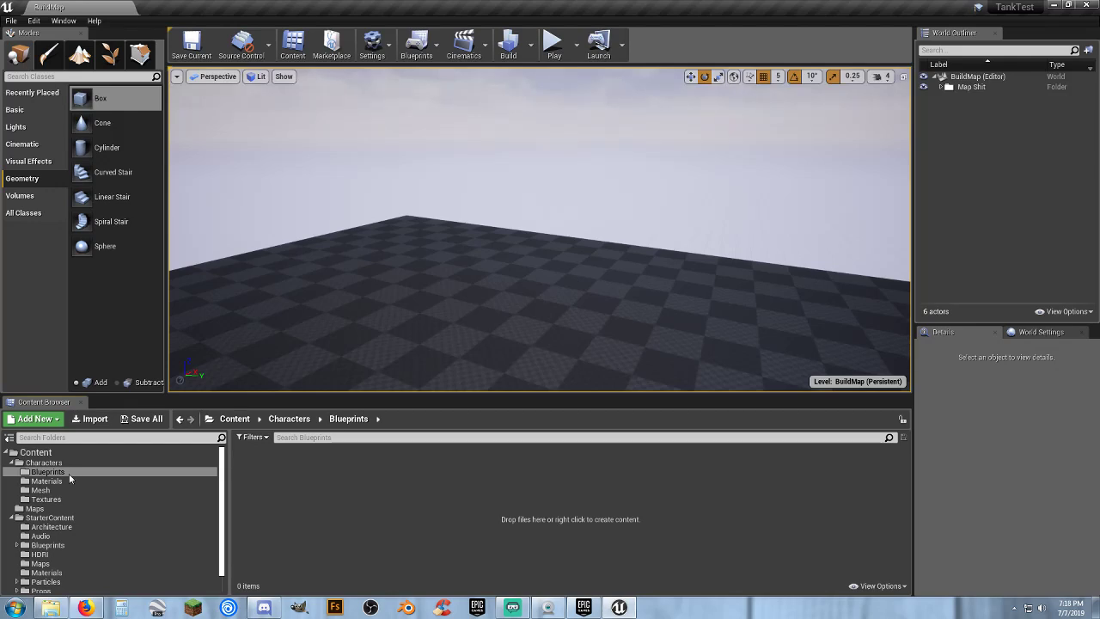
- Open the Characters/Mesh content folder and check the TestMesh folder on drive F: in the file explorer
{"action": "left_click", "coordinate": [41, 490]}
{"action": "left_click", "coordinate": [510, 499]}
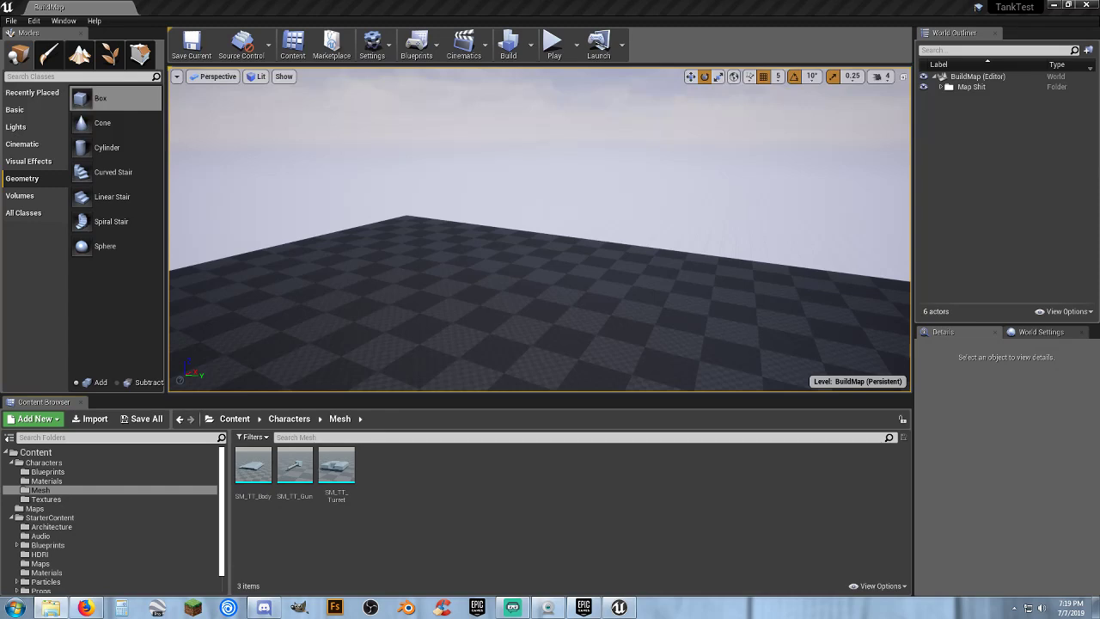
{"action": "left_click_drag", "start_coordinate": [0, 151], "coordinate": [584, 88]}
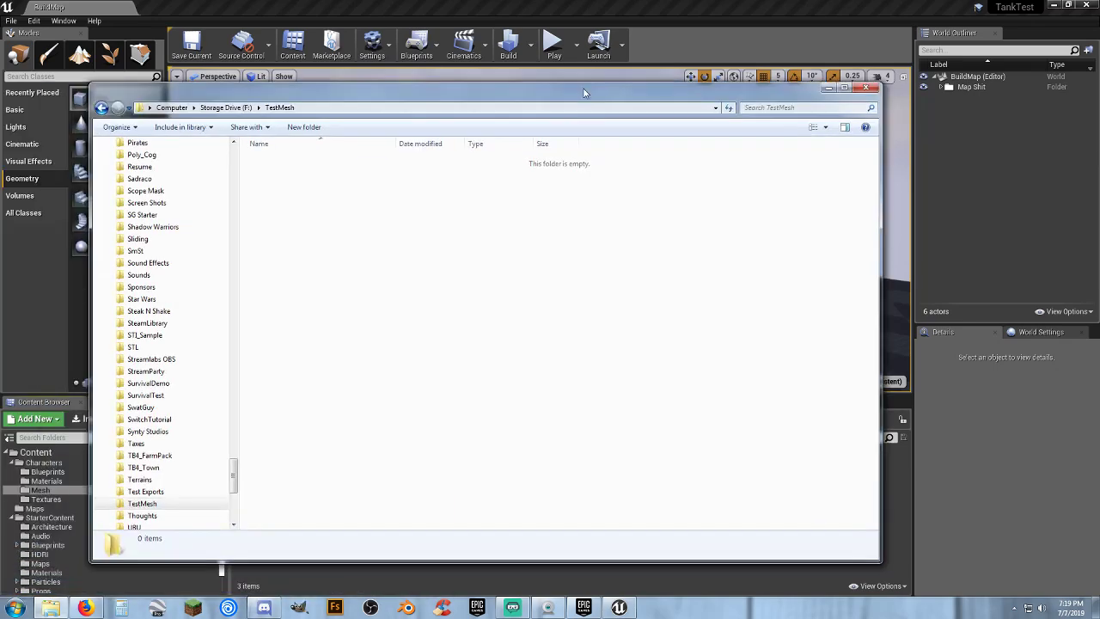
{"action": "left_click_drag", "start_coordinate": [452, 93], "coordinate": [0, 163]}
{"action": "left_click", "coordinate": [7, 157]}
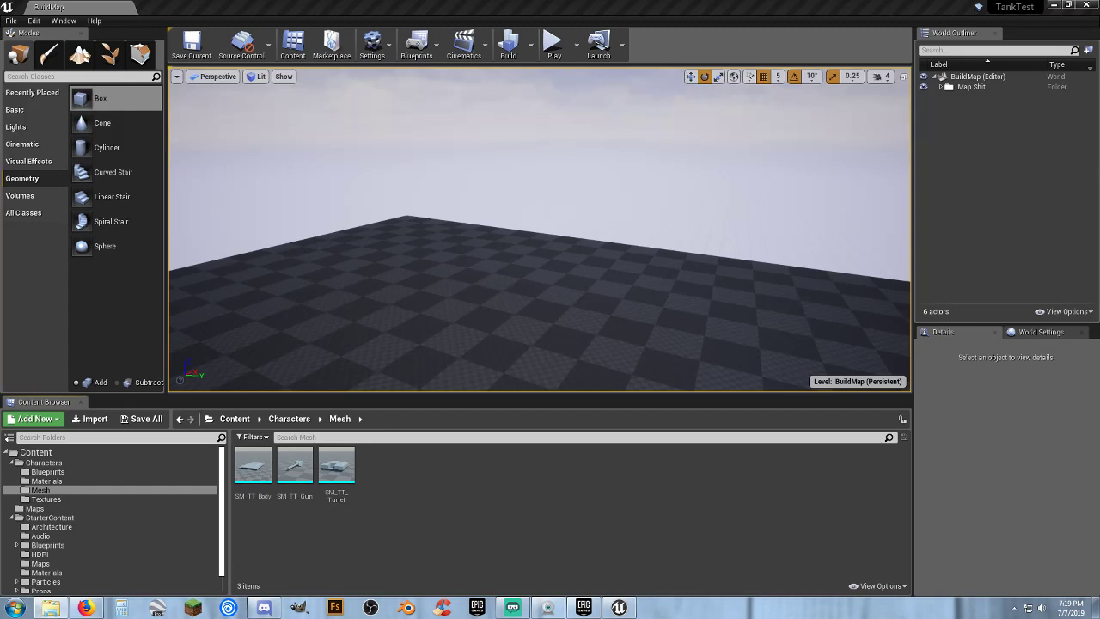
- Start exporting SM_TT_Body, SM_TT_Gun and SM_TT_Turret together as FBX files, saving the body to F:/TestMesh as SM_TT_Body
{"action": "left_click", "coordinate": [253, 468]}
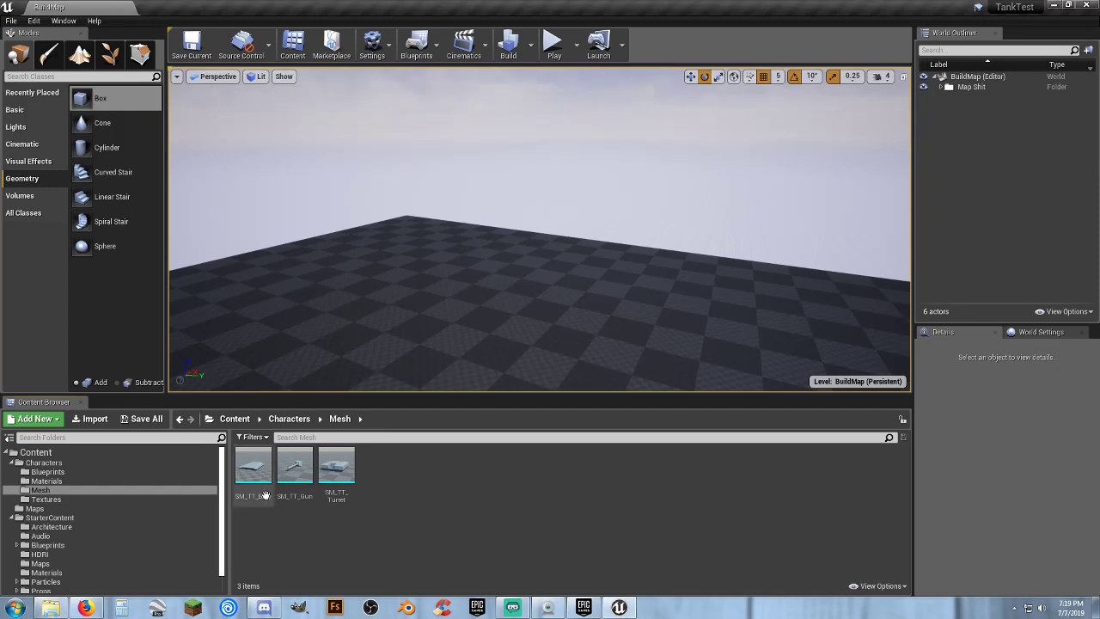
{"action": "left_click", "coordinate": [336, 507], "text": "shift"}
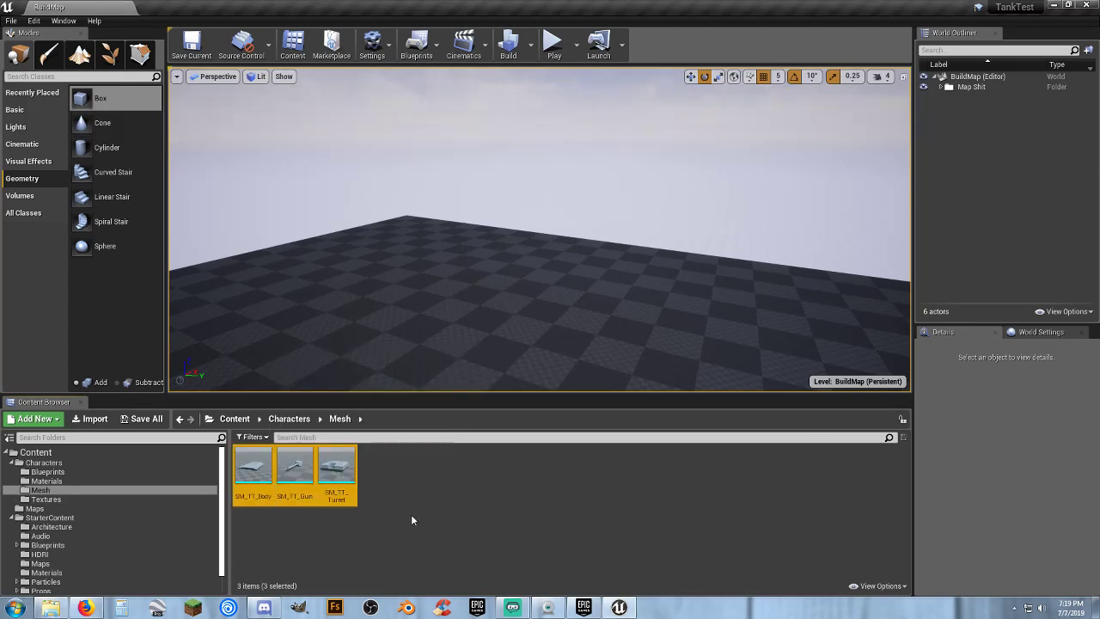
{"action": "right_click", "coordinate": [353, 488]}
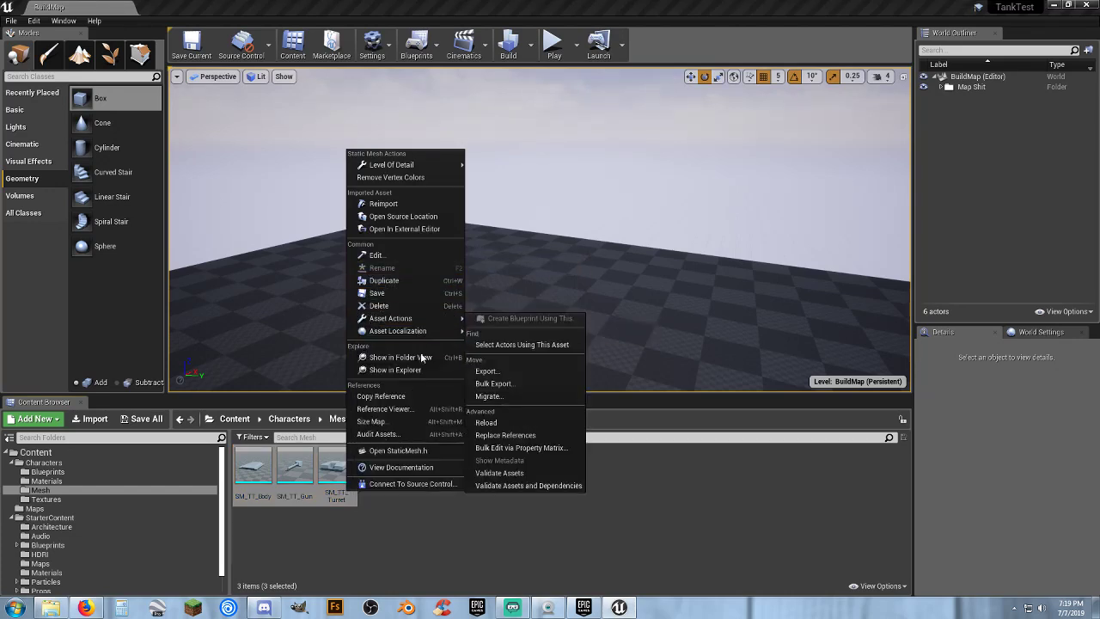
{"action": "mouse_move", "coordinate": [450, 329]}
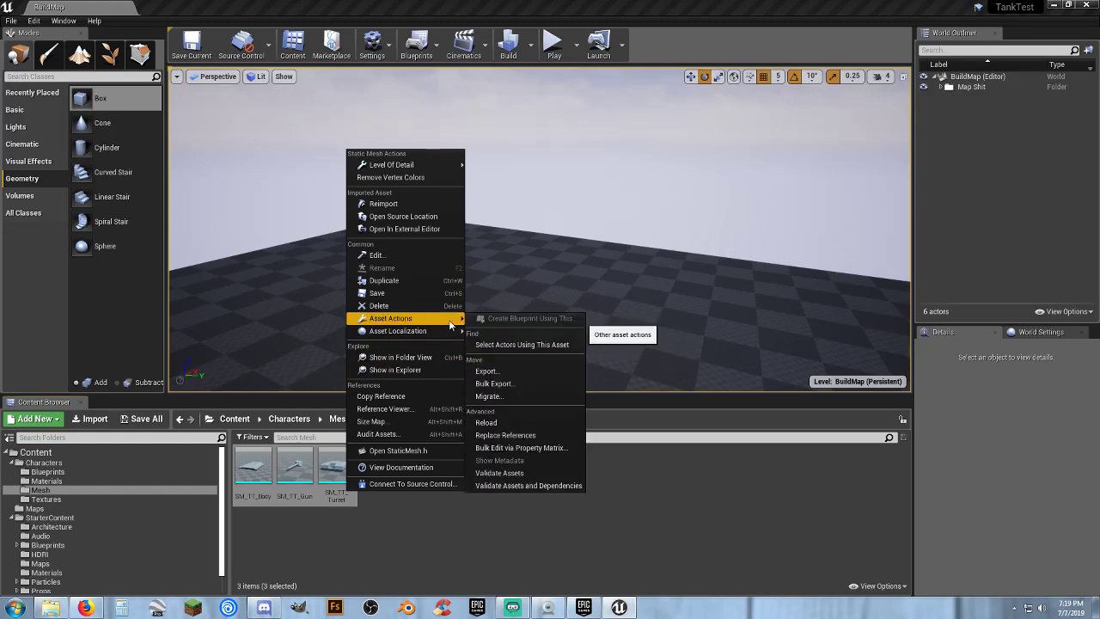
{"action": "left_click", "coordinate": [532, 374]}
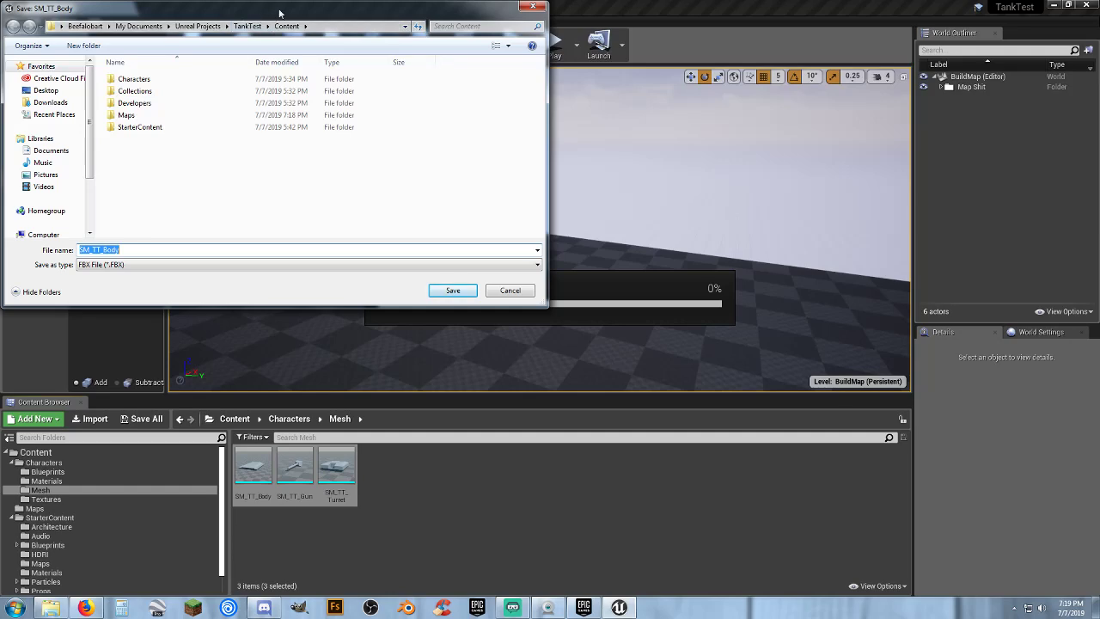
{"action": "left_click_drag", "start_coordinate": [279, 14], "coordinate": [0, 245]}
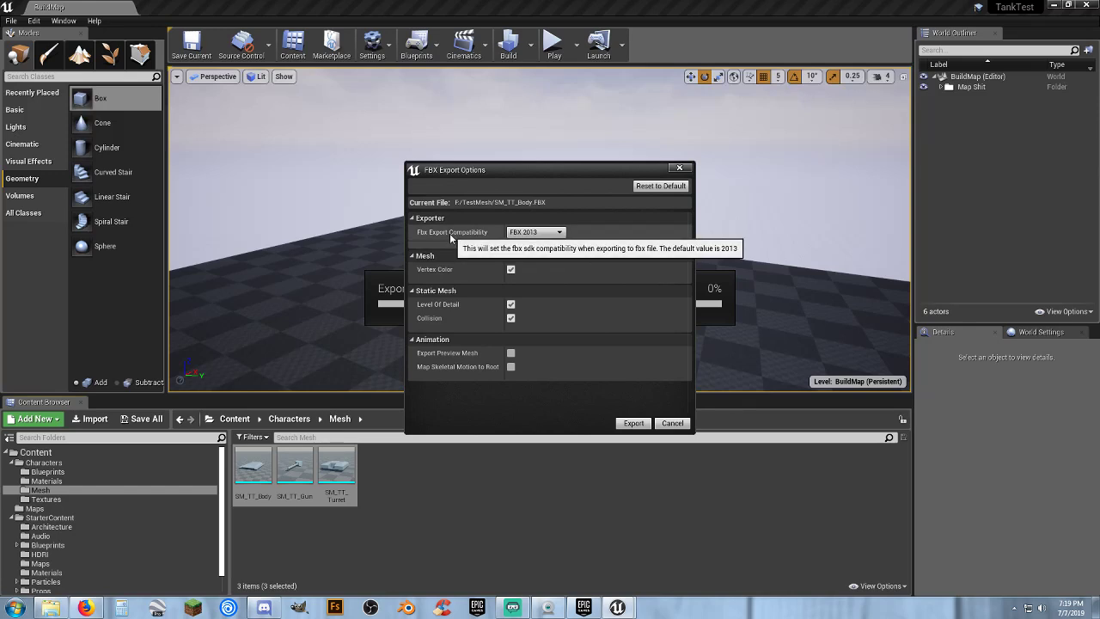
- Set the FBX export compatibility to FBX 2018, show the advanced exporter options and export SM_TT_Body
{"action": "left_click", "coordinate": [550, 235]}
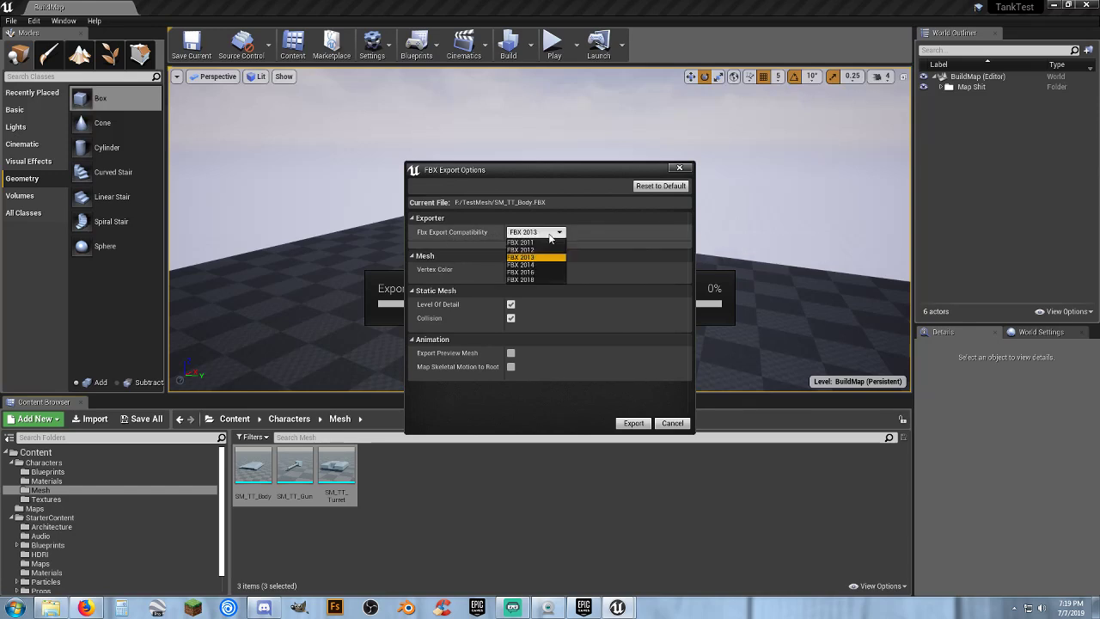
{"action": "left_click", "coordinate": [545, 281]}
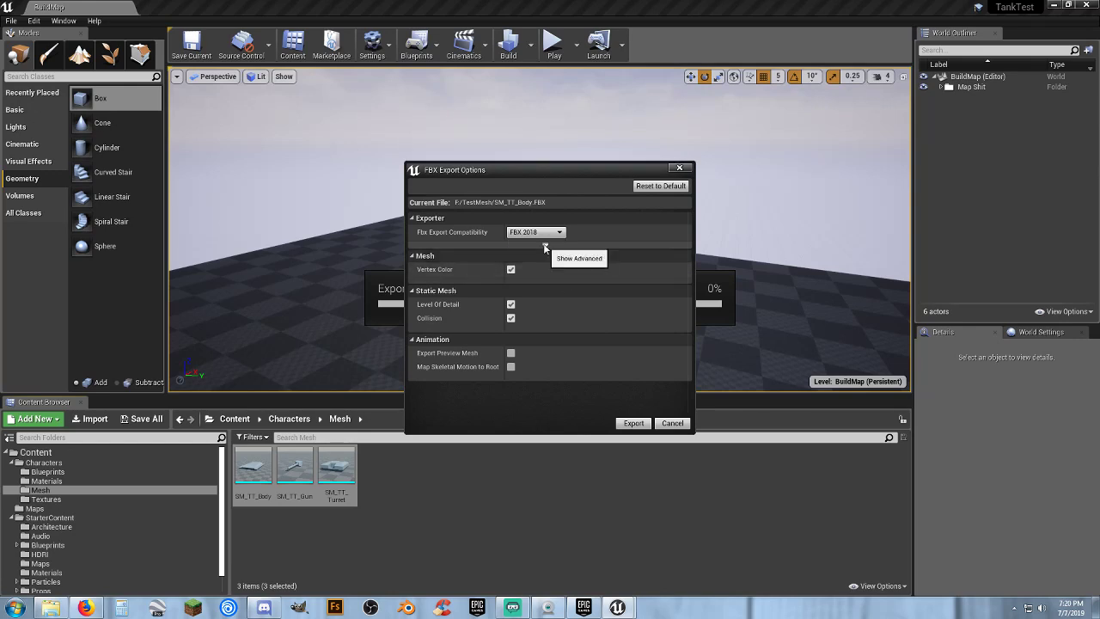
{"action": "left_click", "coordinate": [545, 248]}
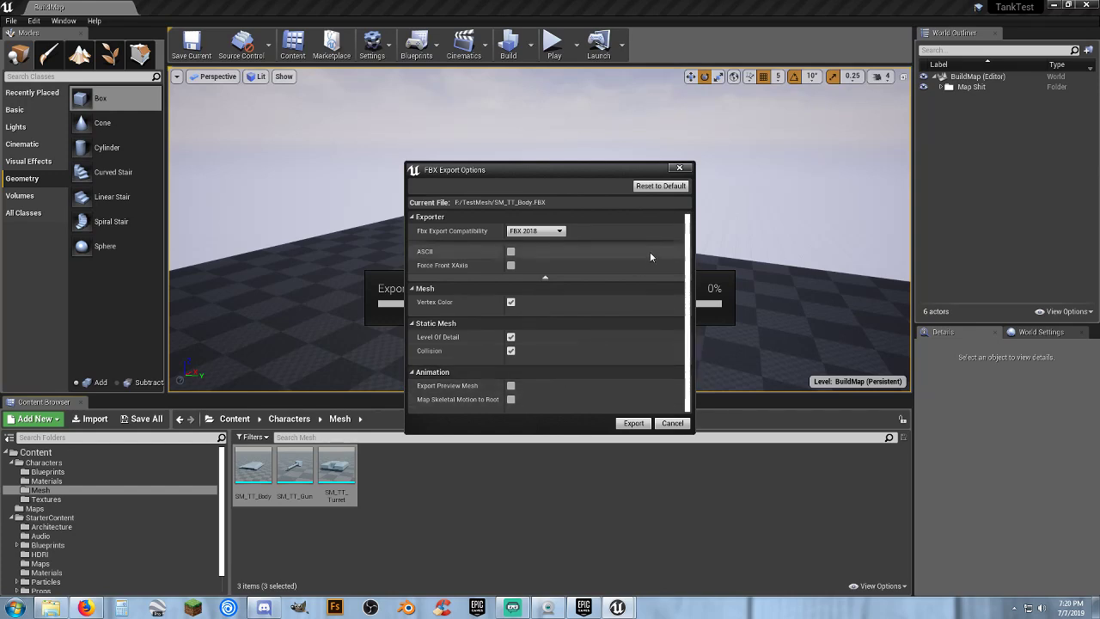
{"action": "left_click", "coordinate": [632, 423]}
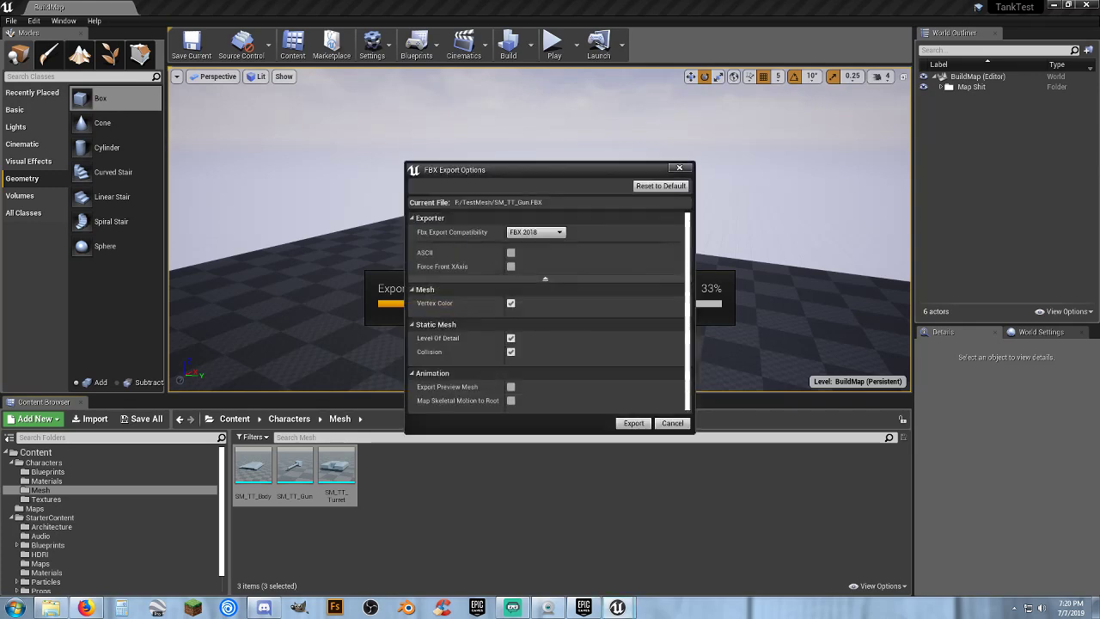
- Export SM_TT_Gun and SM_TT_Turret to F:/TestMesh with FBX 2018 compatibility
{"action": "left_click", "coordinate": [640, 424]}
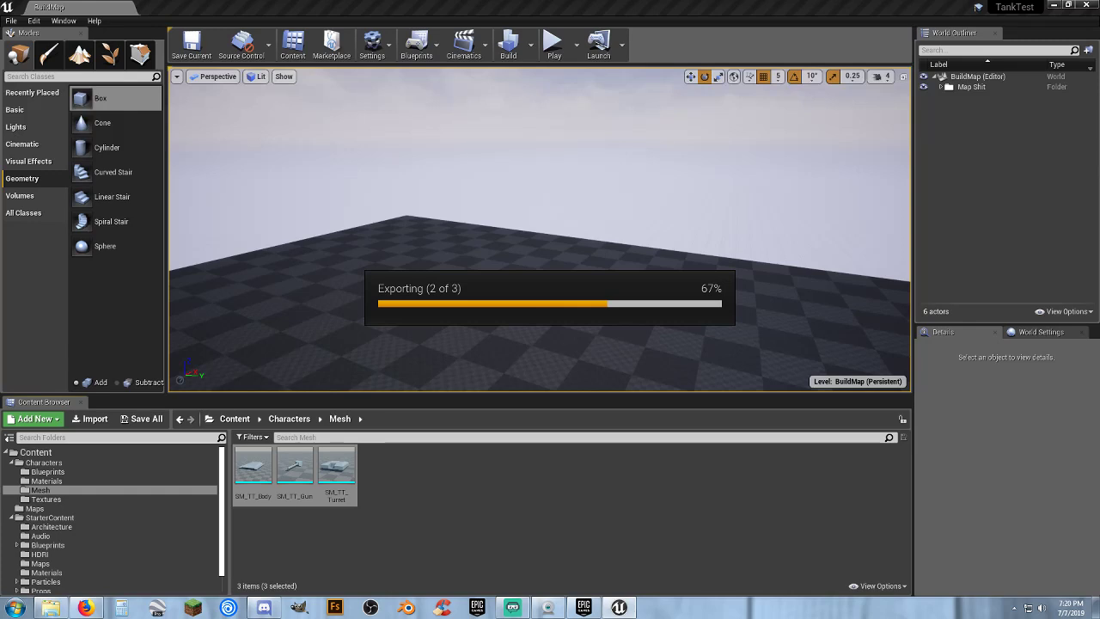
{"action": "left_click_drag", "start_coordinate": [135, 275], "coordinate": [0, 276]}
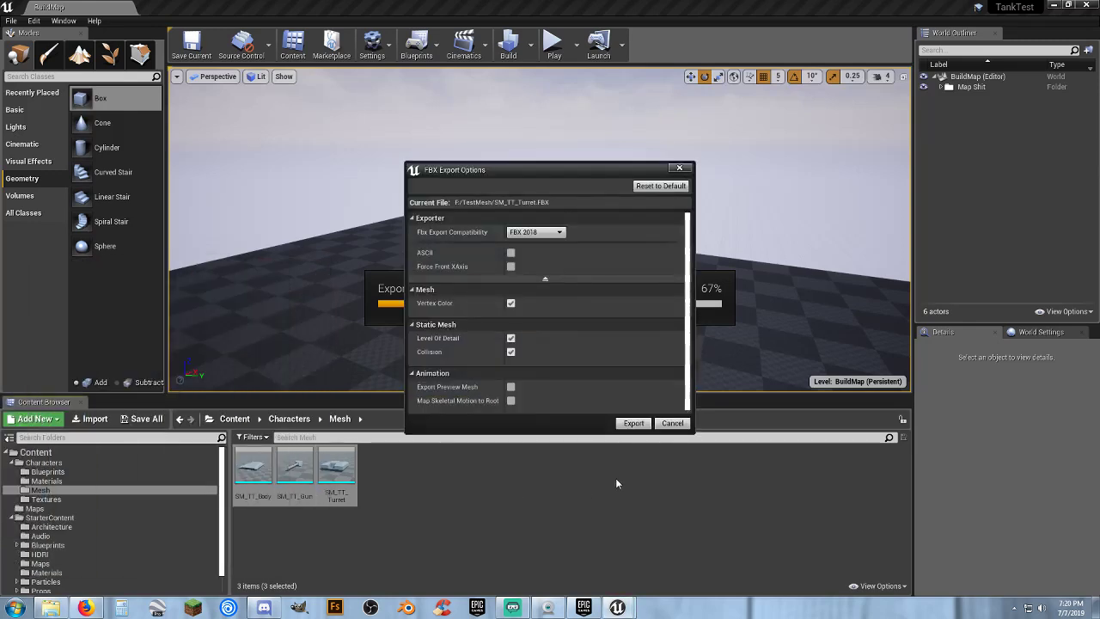
{"action": "left_click", "coordinate": [636, 422]}
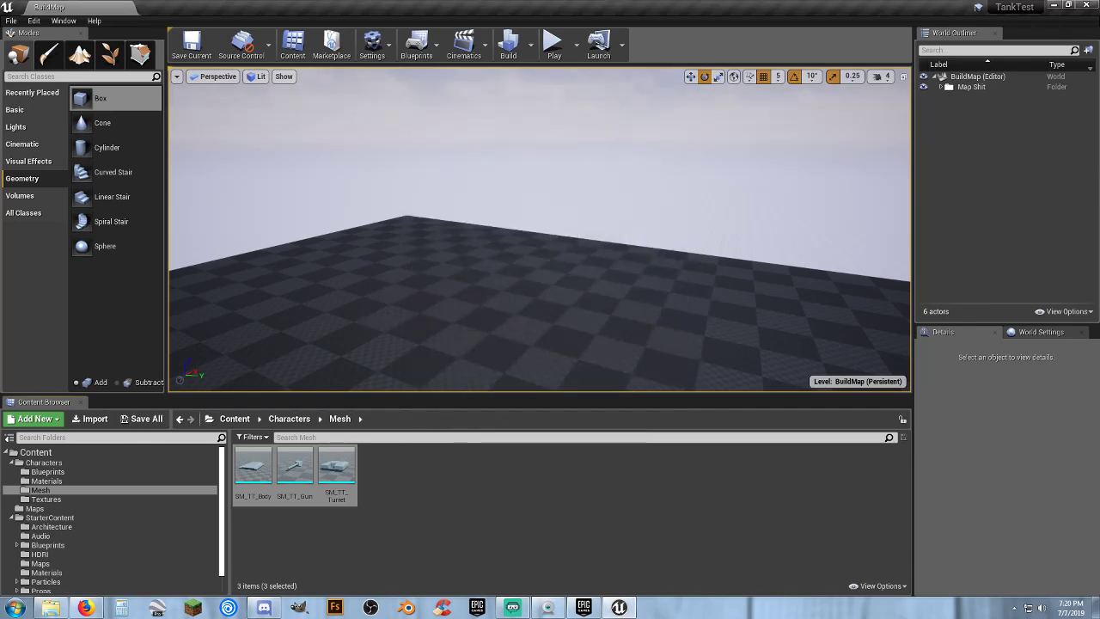
- Bring up the TestMesh folder in the file explorer and duplicate the exported body, gun and turret FBX files there
{"action": "left_click_drag", "start_coordinate": [0, 116], "coordinate": [559, 97]}
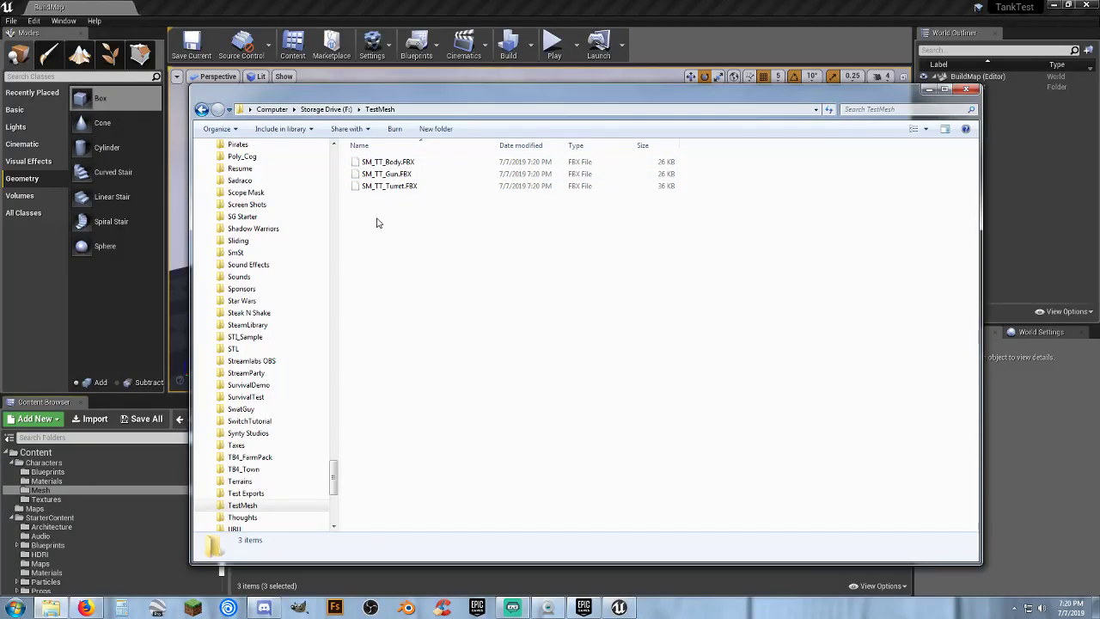
{"action": "left_click", "coordinate": [386, 164]}
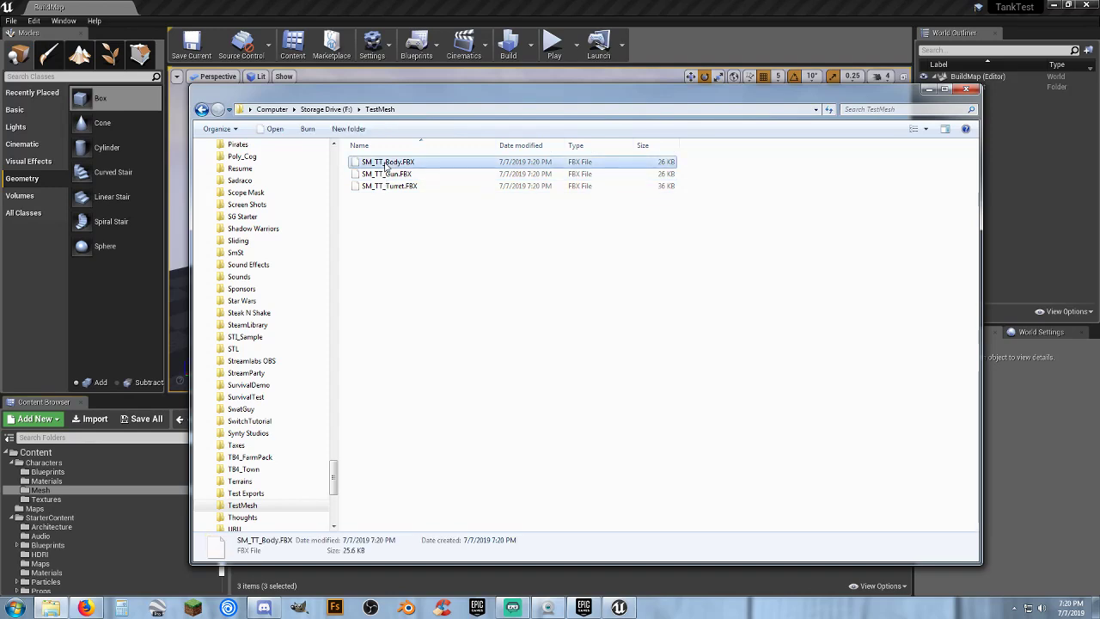
{"action": "left_click_drag", "start_coordinate": [422, 211], "coordinate": [390, 168]}
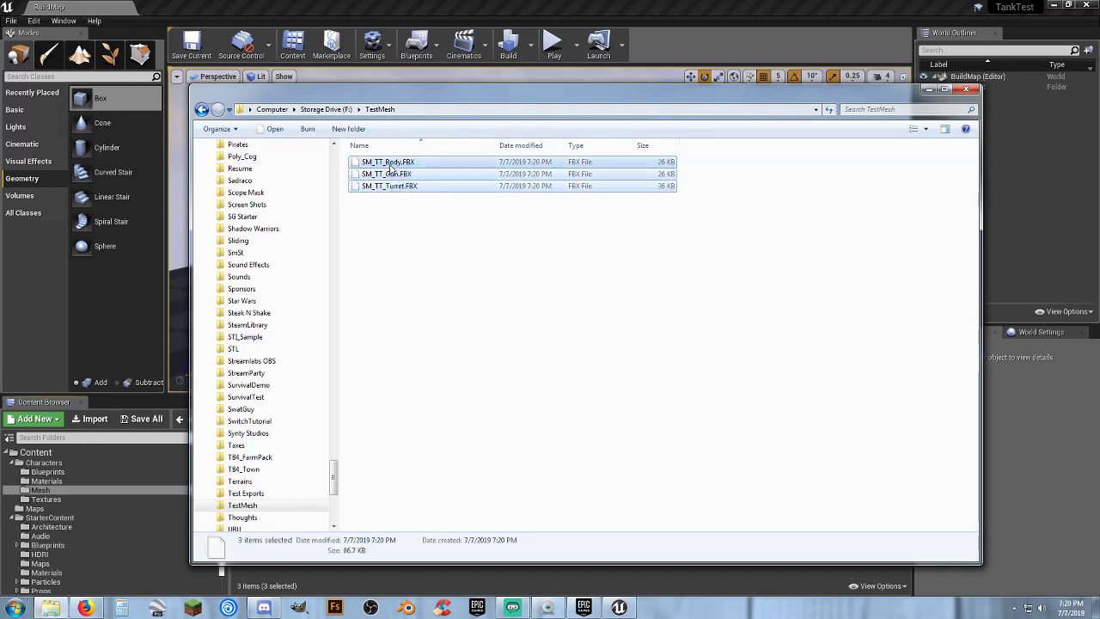
{"action": "right_click_drag", "start_coordinate": [390, 168], "coordinate": [425, 251]}
{"action": "left_click", "coordinate": [464, 291]}
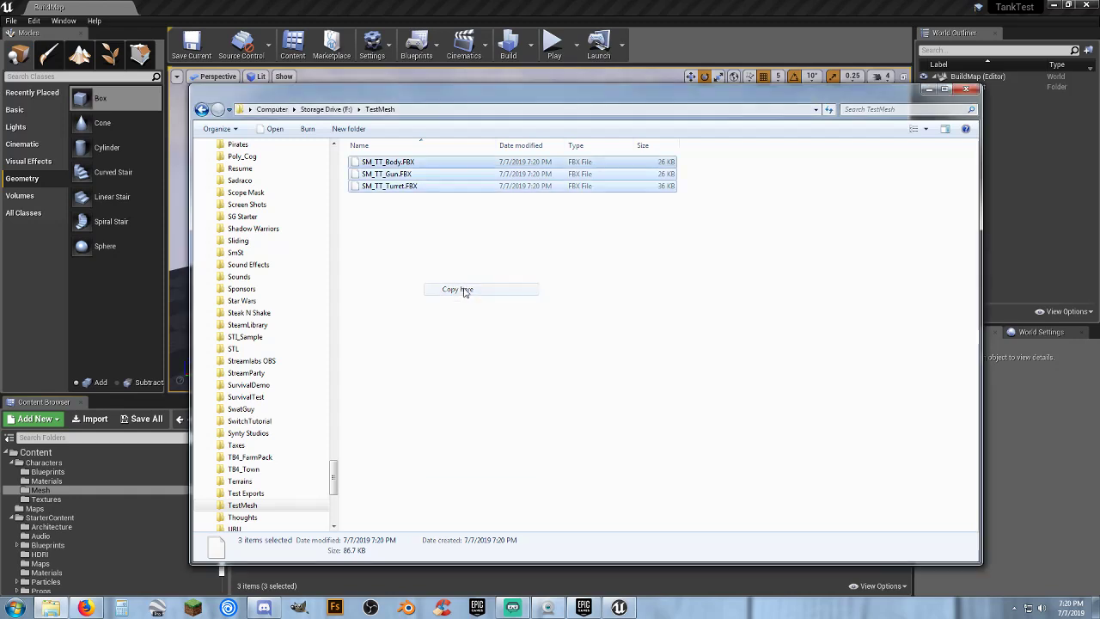
{"action": "left_click", "coordinate": [416, 275]}
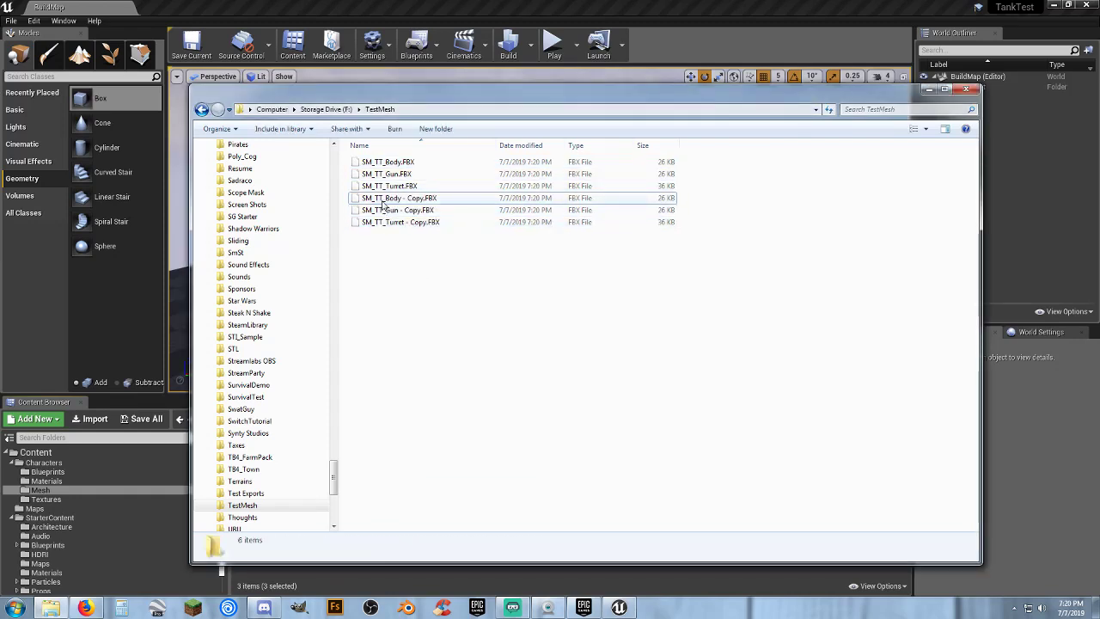
- Rename the copy of the body FBX file as SK_TT_Body
{"action": "left_click", "coordinate": [382, 203]}
{"action": "key", "text": "F2"}
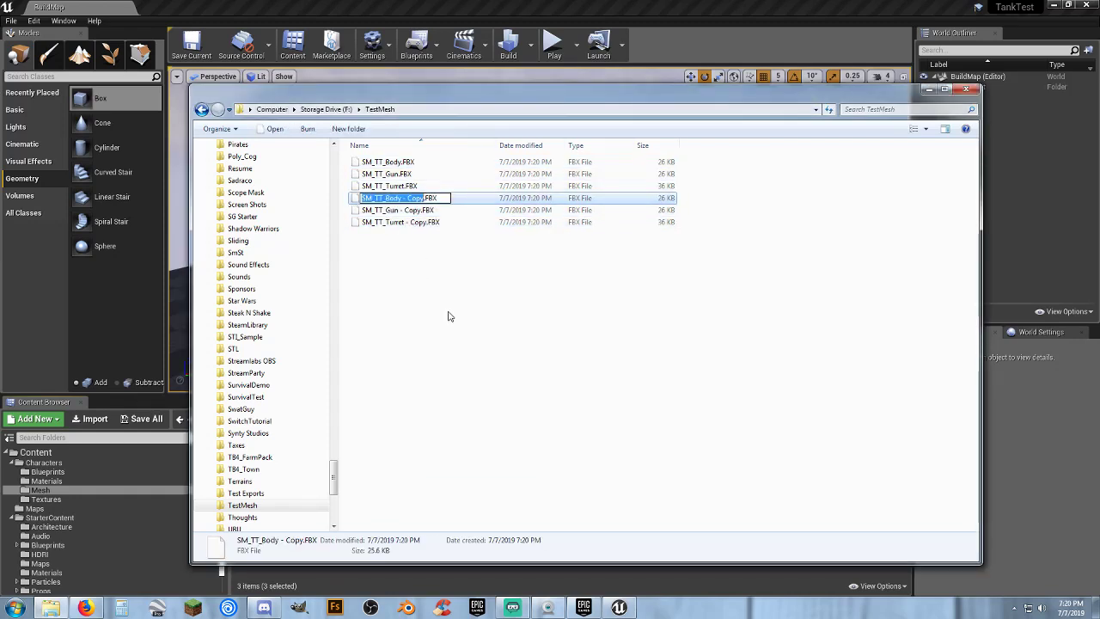
{"action": "key", "text": "Right"}
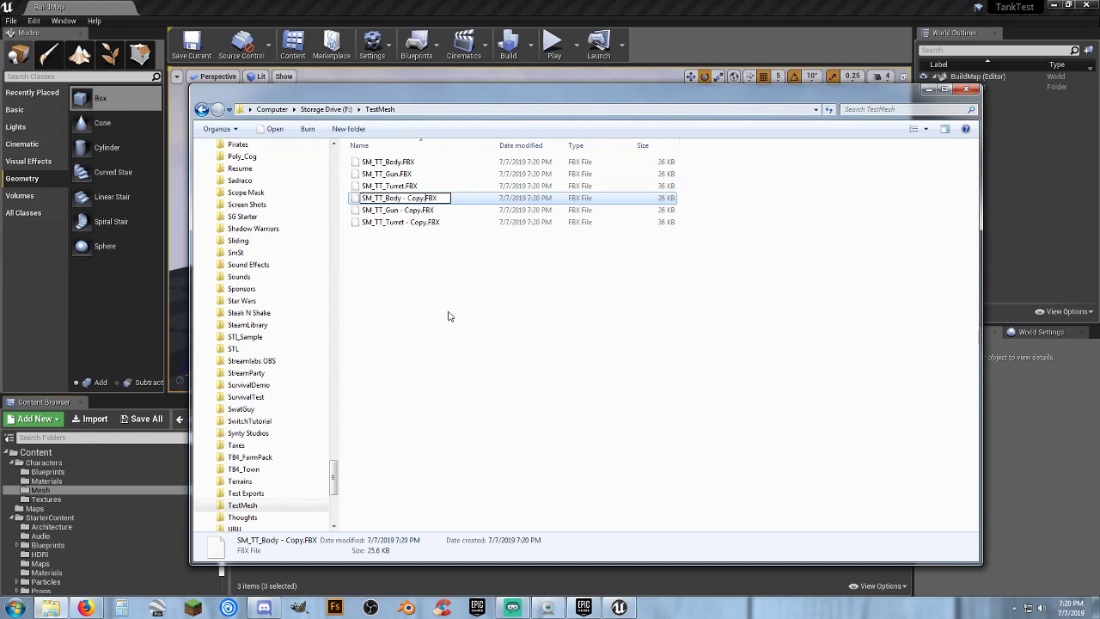
{"action": "key", "text": "BackSpace"}
{"action": "key", "text": "BackSpace"}
{"action": "key", "text": "BackSpace"}
{"action": "key", "text": "BackSpace"}
{"action": "key", "text": "BackSpace"}
{"action": "key", "text": "BackSpace"}
{"action": "key", "text": "BackSpace"}
{"action": "key", "text": "BackSpace"}
{"action": "key", "text": "Left"}
{"action": "key", "text": "Left"}
{"action": "key", "text": "Left"}
{"action": "key", "text": "Left"}
{"action": "key", "text": "Left"}
{"action": "key", "text": "Left"}
{"action": "key", "text": "Left"}
{"action": "key", "text": "Left"}
{"action": "key", "text": "BackSpace"}
{"action": "type", "text": "K"}
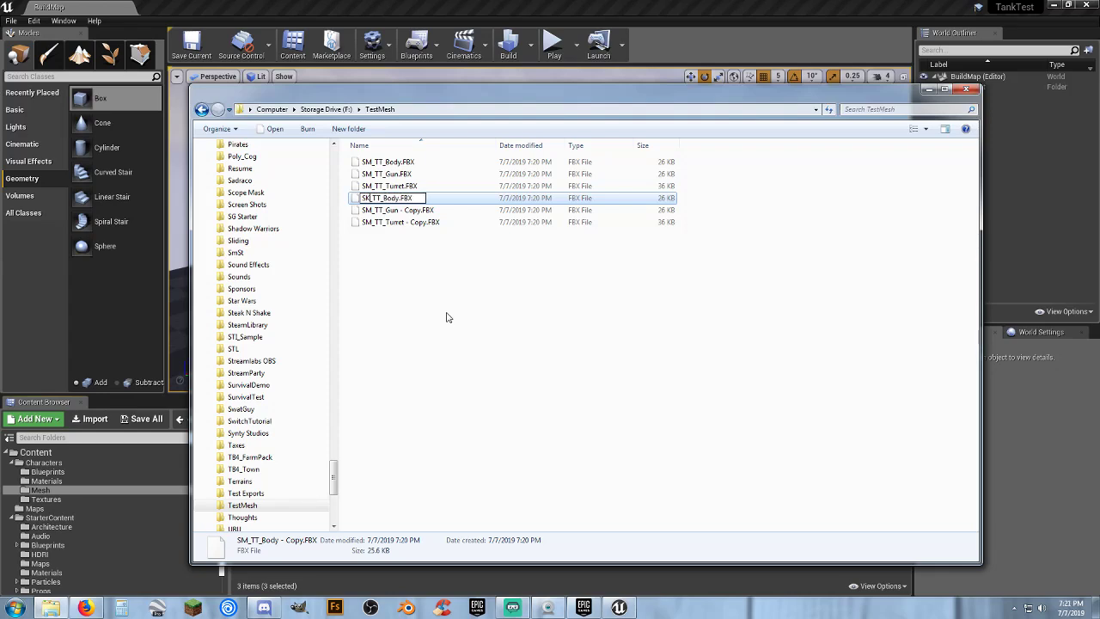
{"action": "key", "text": "Return"}
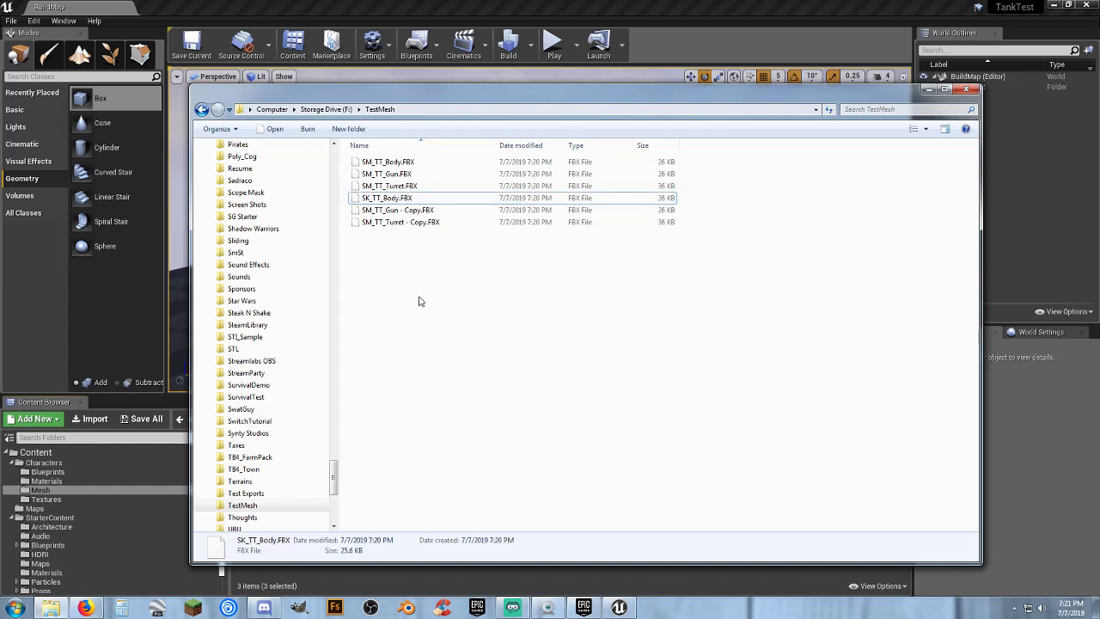
{"action": "left_click", "coordinate": [421, 304]}
- Rename the copy of the gun FBX file as SK_TT_Gun
{"action": "left_click", "coordinate": [427, 212]}
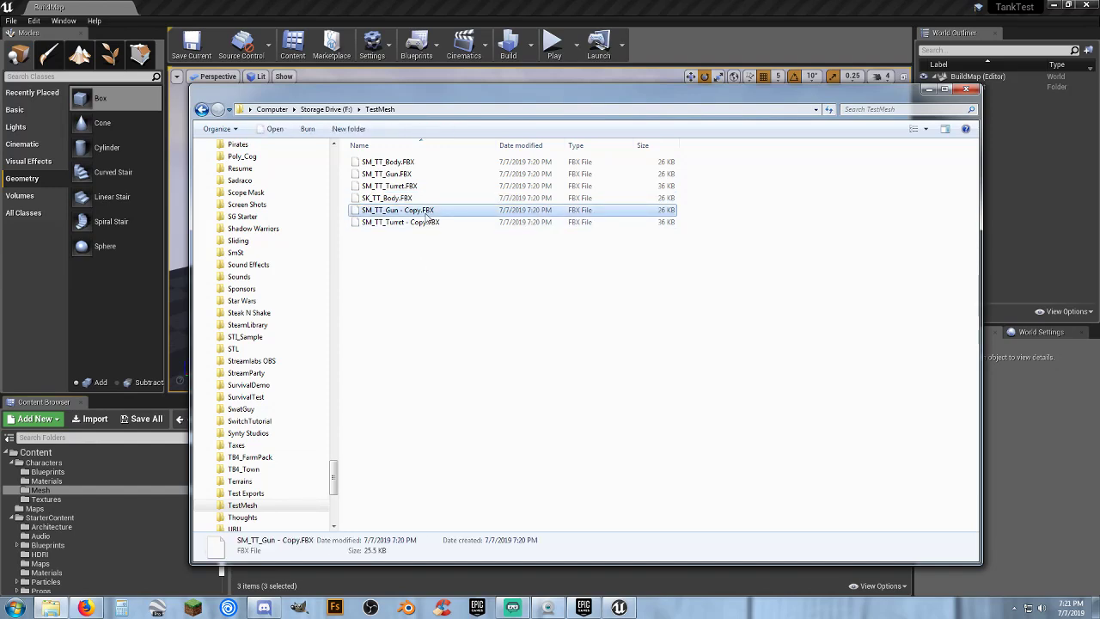
{"action": "left_click", "coordinate": [427, 212]}
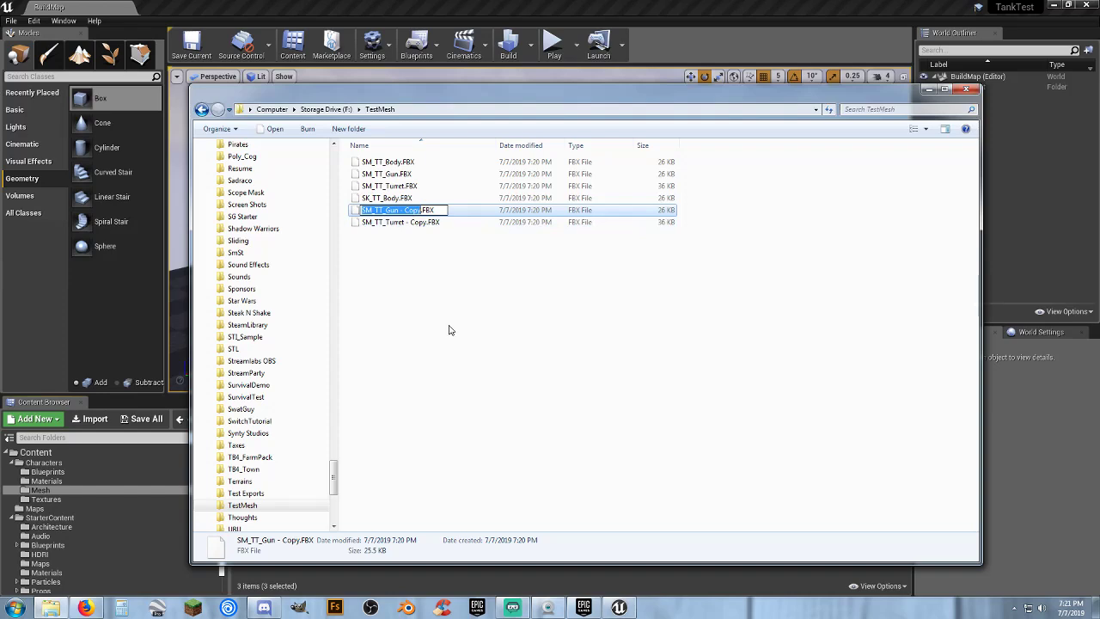
{"action": "key", "text": "Right"}
{"action": "key", "text": "BackSpace"}
{"action": "key", "text": "BackSpace"}
{"action": "key", "text": "BackSpace"}
{"action": "key", "text": "BackSpace"}
{"action": "key", "text": "BackSpace"}
{"action": "key", "text": "BackSpace"}
{"action": "key", "text": "BackSpace"}
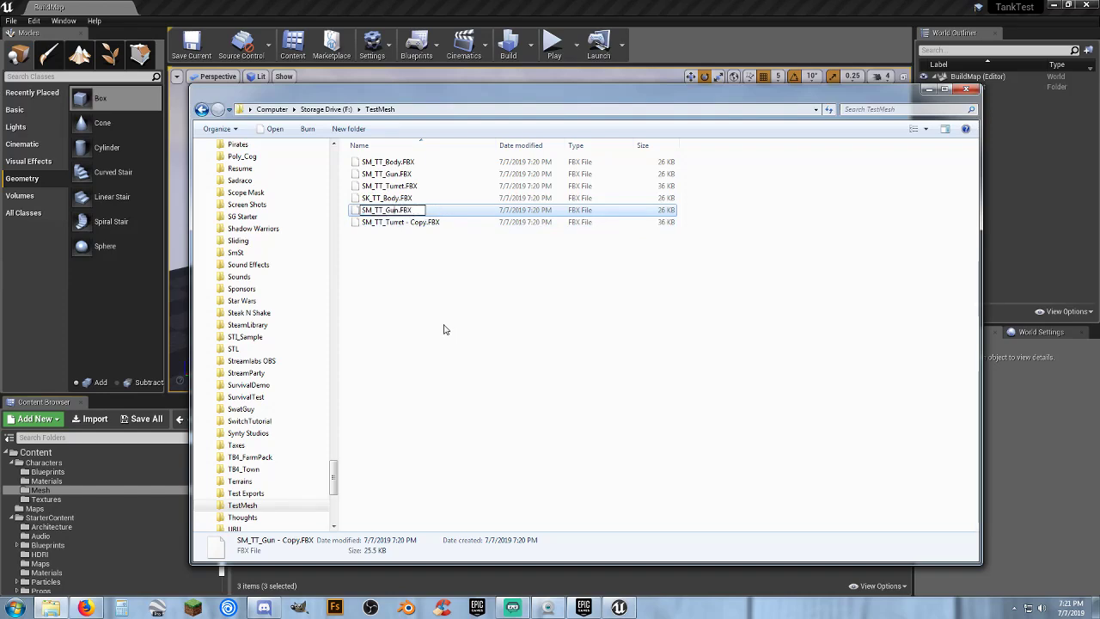
{"action": "key", "text": "Left"}
{"action": "key", "text": "Left"}
{"action": "key", "text": "Left"}
{"action": "key", "text": "BackSpace"}
{"action": "type", "text": "K"}
{"action": "key", "text": "Return"}
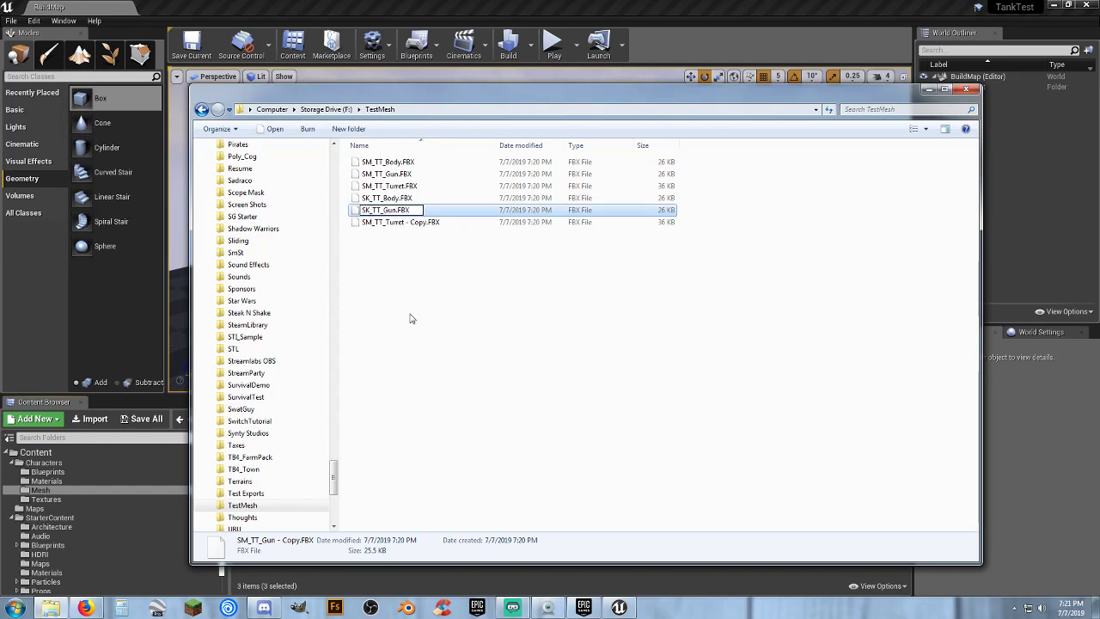
{"action": "left_click", "coordinate": [410, 314]}
- Rename the copy of the turret FBX file as SK_TT_Turret
{"action": "left_click", "coordinate": [403, 225]}
{"action": "right_click", "coordinate": [403, 227]}
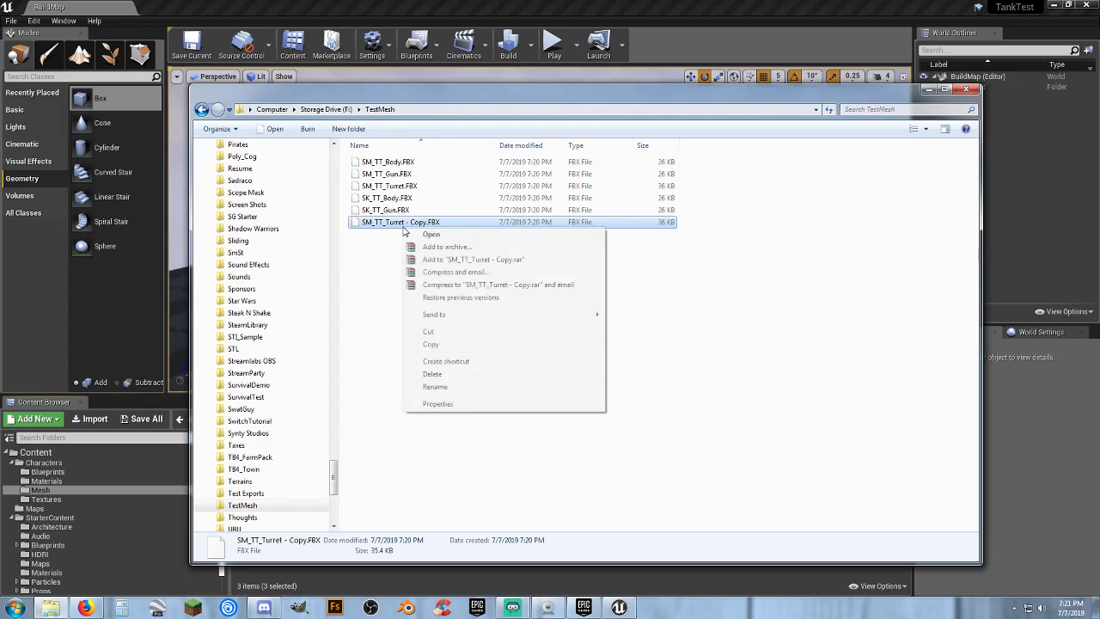
{"action": "left_click", "coordinate": [435, 387]}
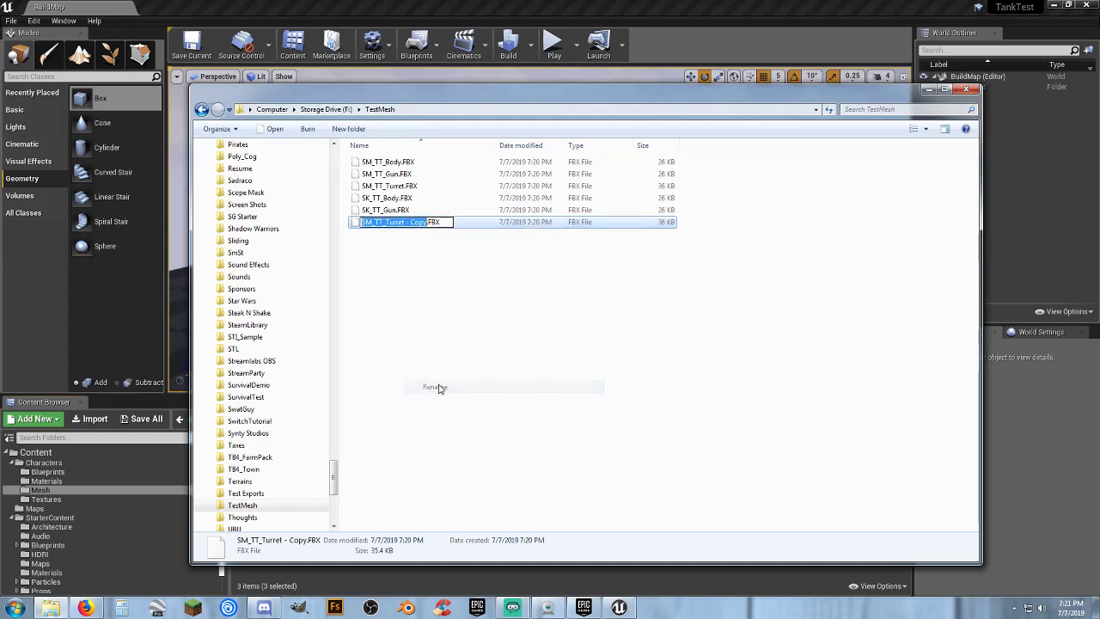
{"action": "key", "text": "Right"}
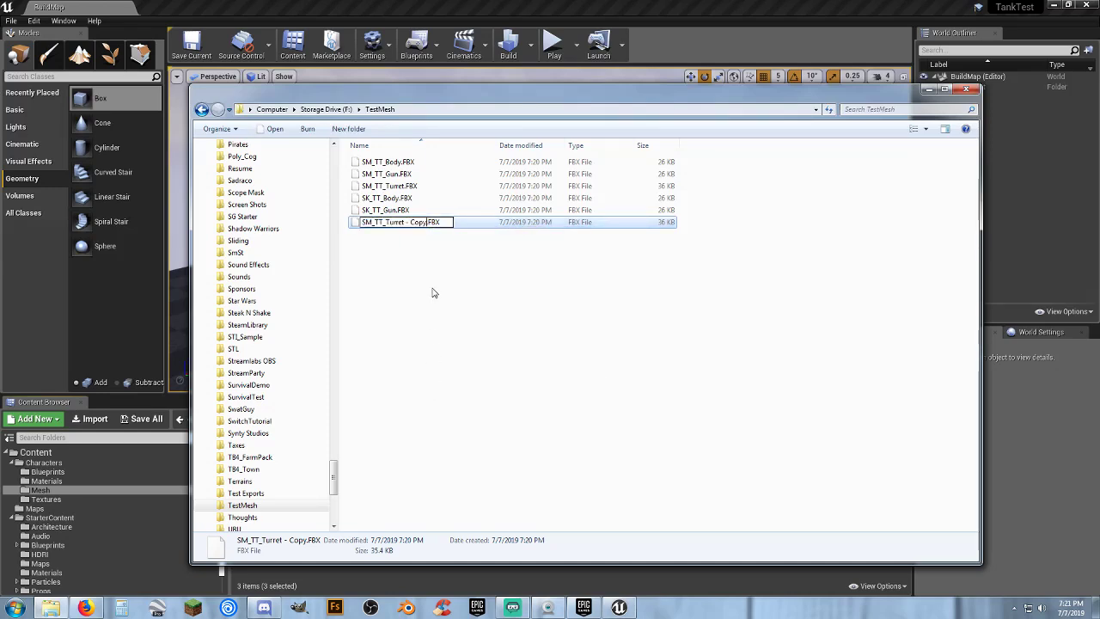
{"action": "key", "text": "BackSpace"}
{"action": "key", "text": "BackSpace"}
{"action": "key", "text": "BackSpace"}
{"action": "key", "text": "BackSpace"}
{"action": "key", "text": "BackSpace"}
{"action": "key", "text": "BackSpace"}
{"action": "key", "text": "BackSpace"}
{"action": "key", "text": "Left"}
{"action": "key", "text": "Left"}
{"action": "key", "text": "Left"}
{"action": "key", "text": "Left"}
{"action": "key", "text": "BackSpace"}
{"action": "type", "text": "K"}
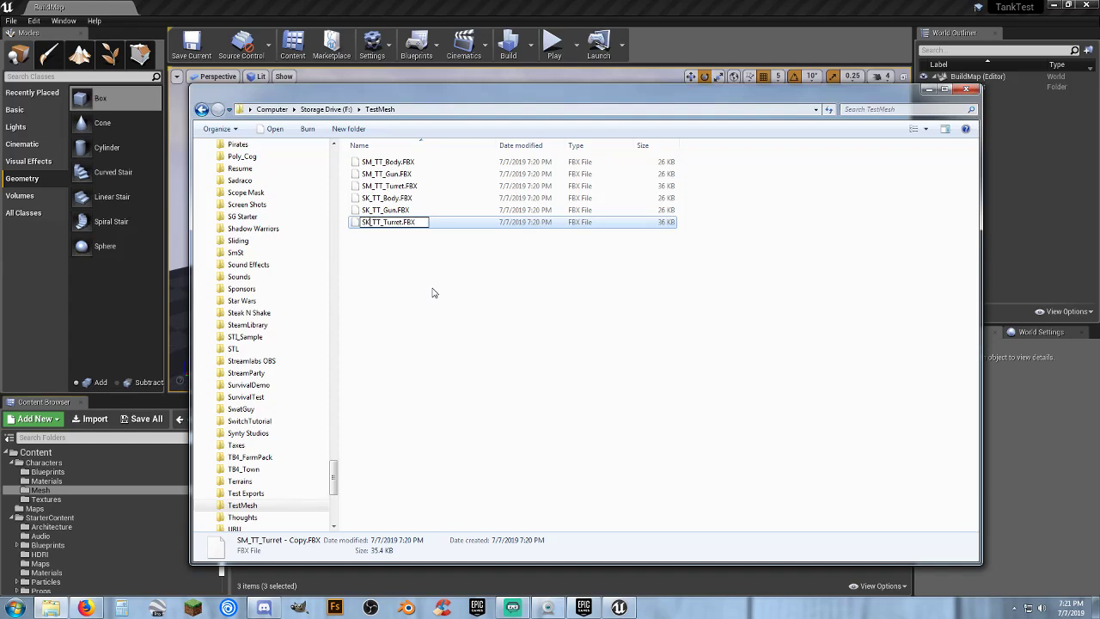
{"action": "left_click", "coordinate": [432, 292]}
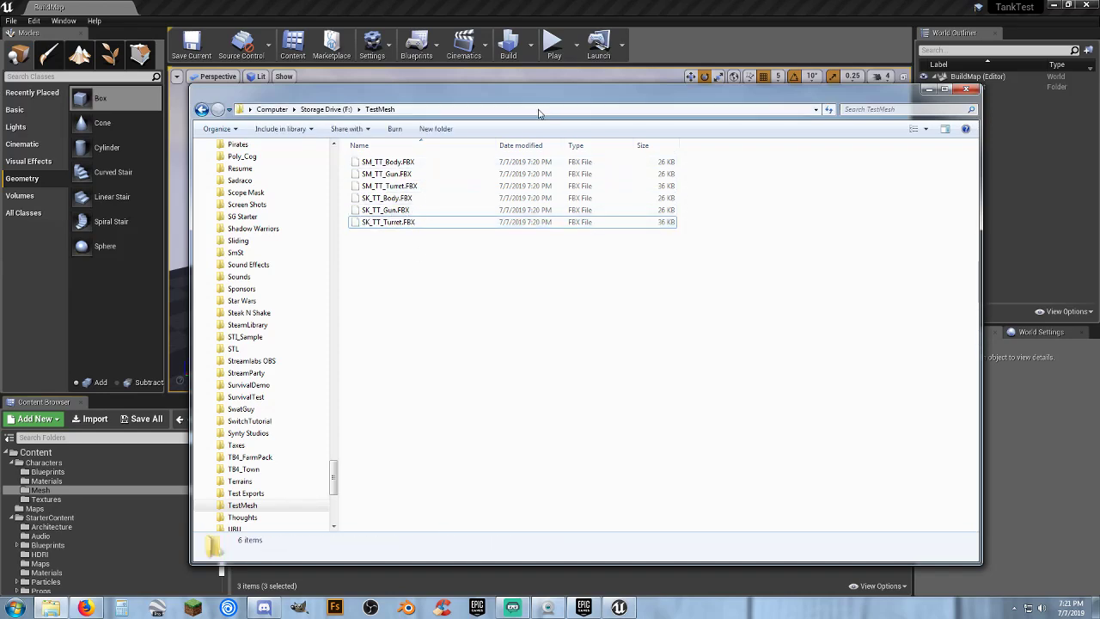
- Return to the Unreal Editor and start importing SK_TT_Body.FBX from TestMesh into the Characters/Mesh folder
{"action": "left_click_drag", "start_coordinate": [585, 98], "coordinate": [0, 150]}
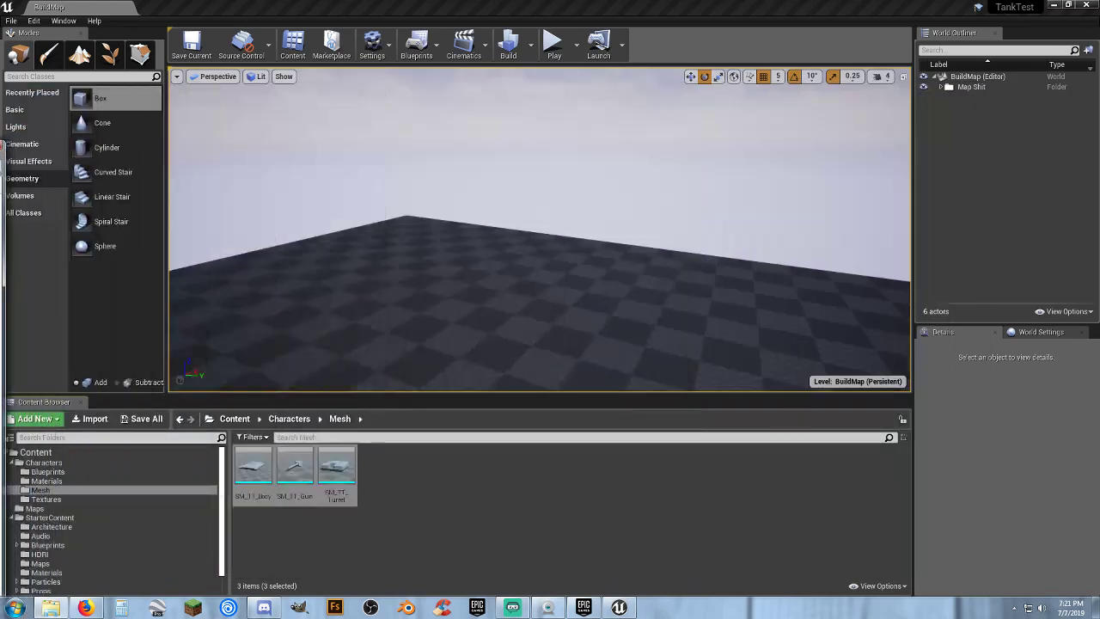
{"action": "left_click", "coordinate": [441, 479]}
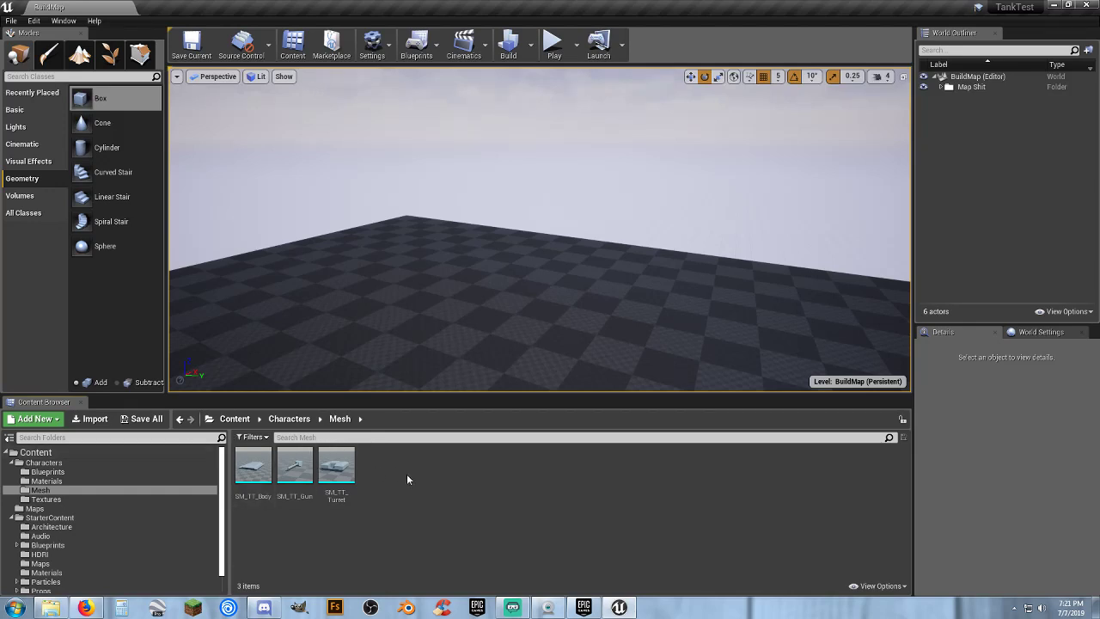
{"action": "right_click", "coordinate": [406, 473]}
{"action": "left_click", "coordinate": [96, 421]}
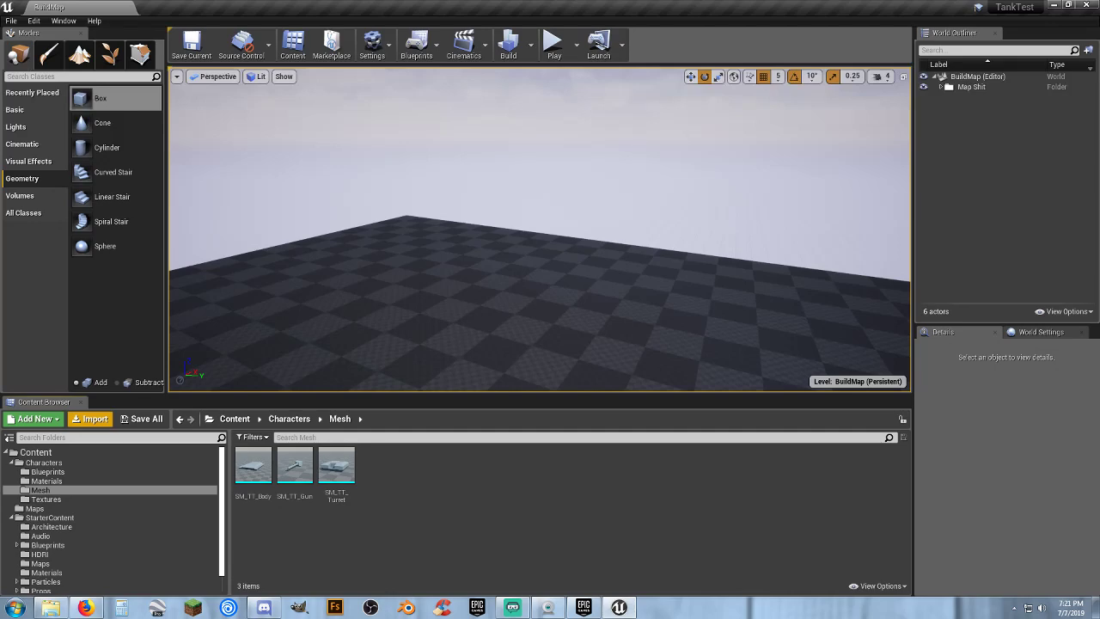
{"action": "left_click", "coordinate": [92, 419]}
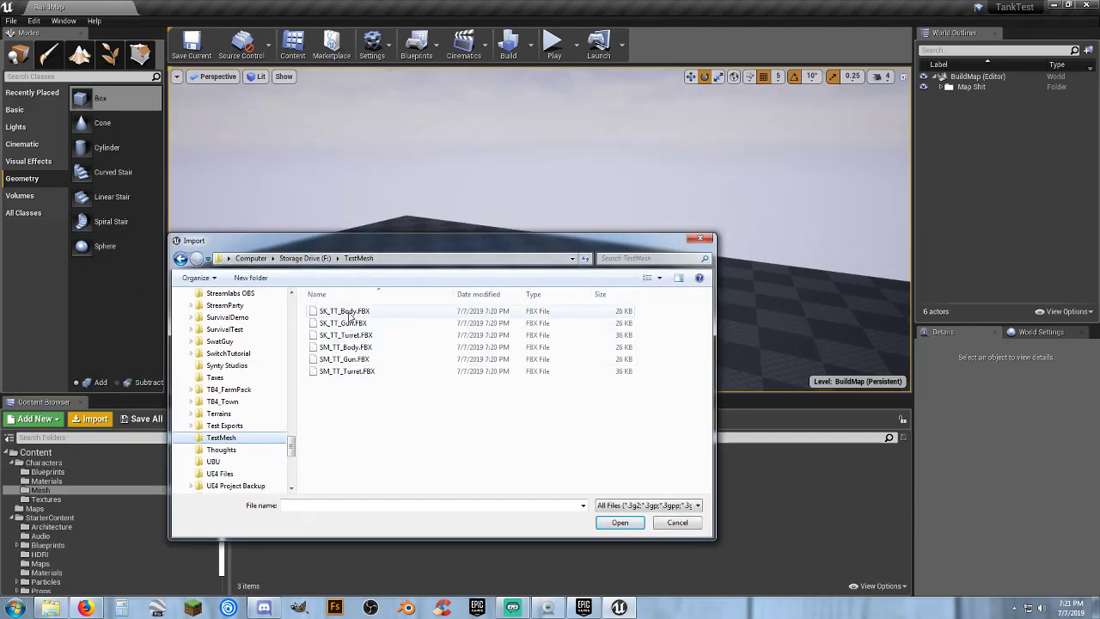
{"action": "left_click", "coordinate": [351, 314]}
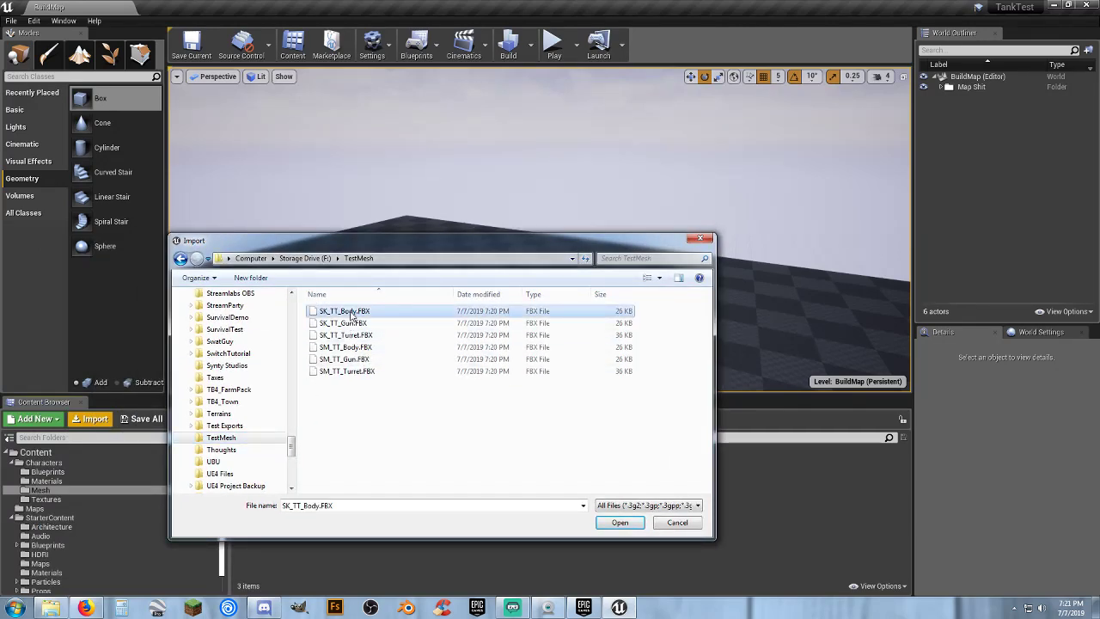
{"action": "left_click", "coordinate": [610, 526]}
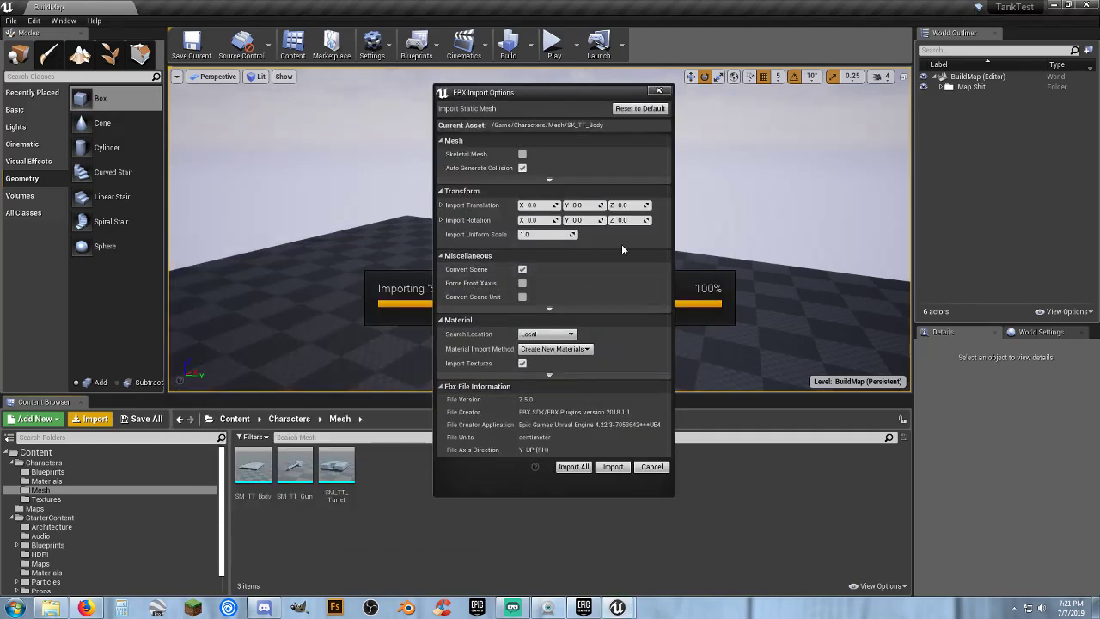
- Set SK_TT_Body to import as a skeletal mesh with texture import disabled, reviewing the advanced material and miscellaneous options
{"action": "left_click", "coordinate": [523, 155]}
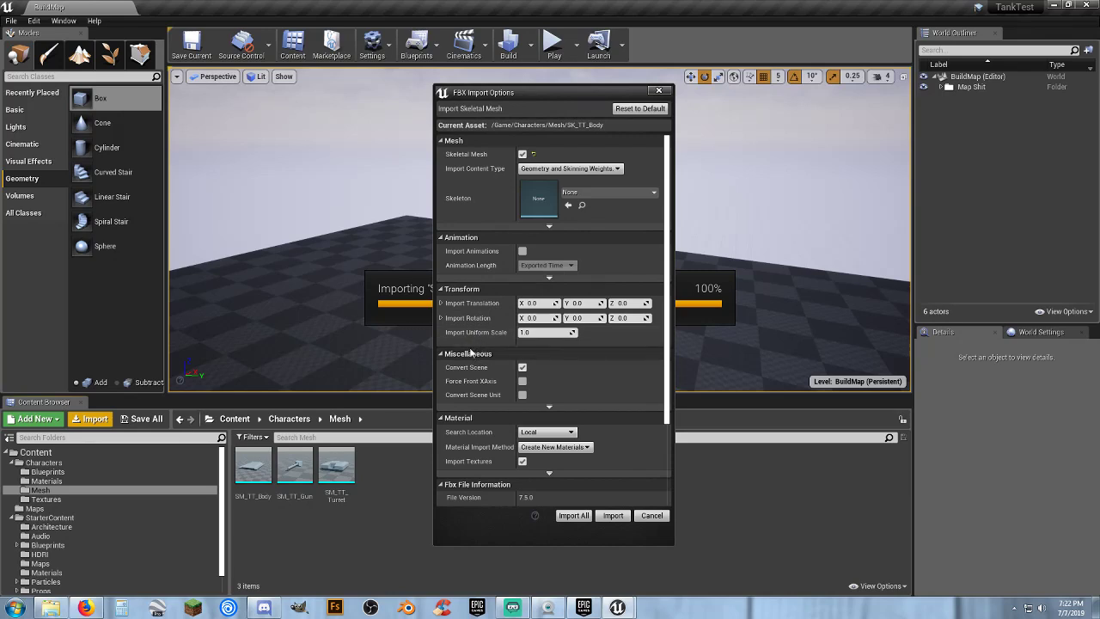
{"action": "scroll", "coordinate": [597, 377], "scroll_direction": "down", "scroll_amount": 3}
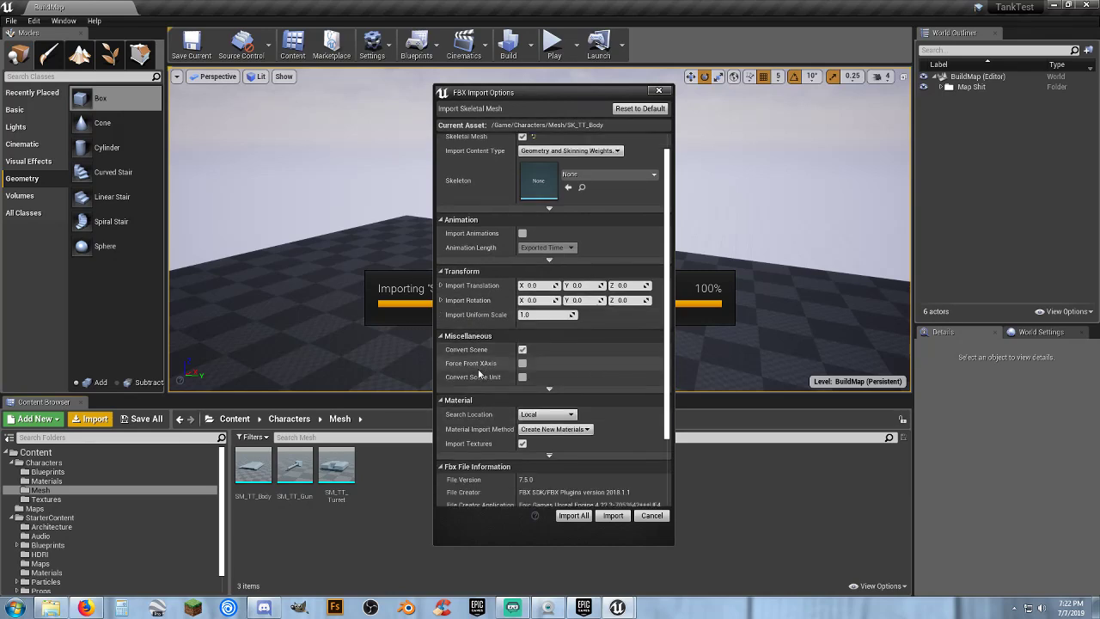
{"action": "scroll", "coordinate": [477, 371], "scroll_direction": "down", "scroll_amount": 1}
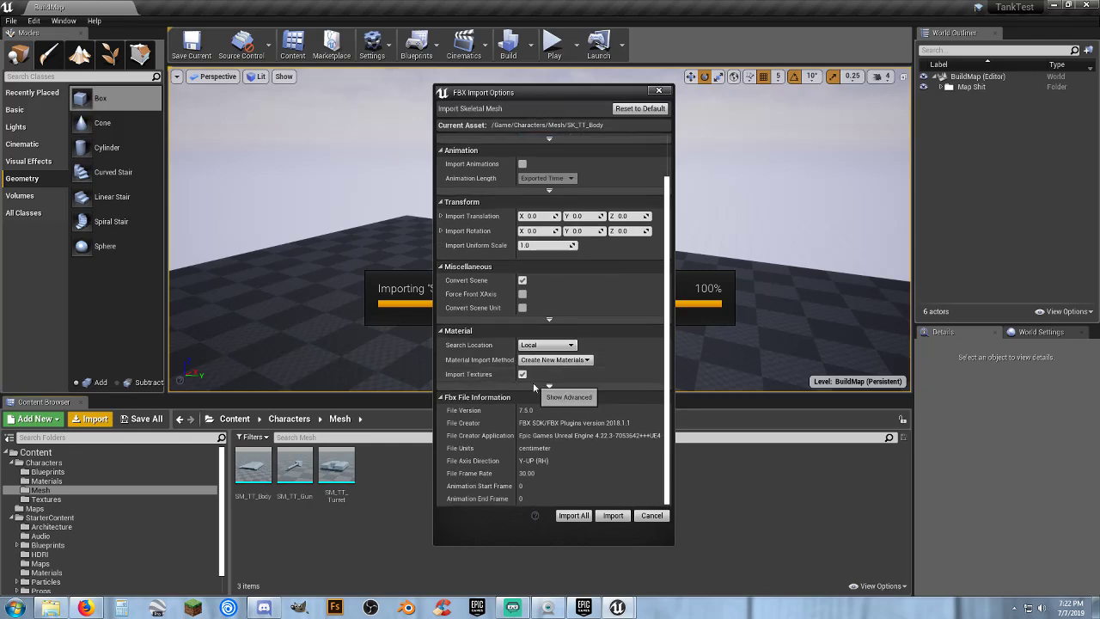
{"action": "left_click", "coordinate": [549, 386]}
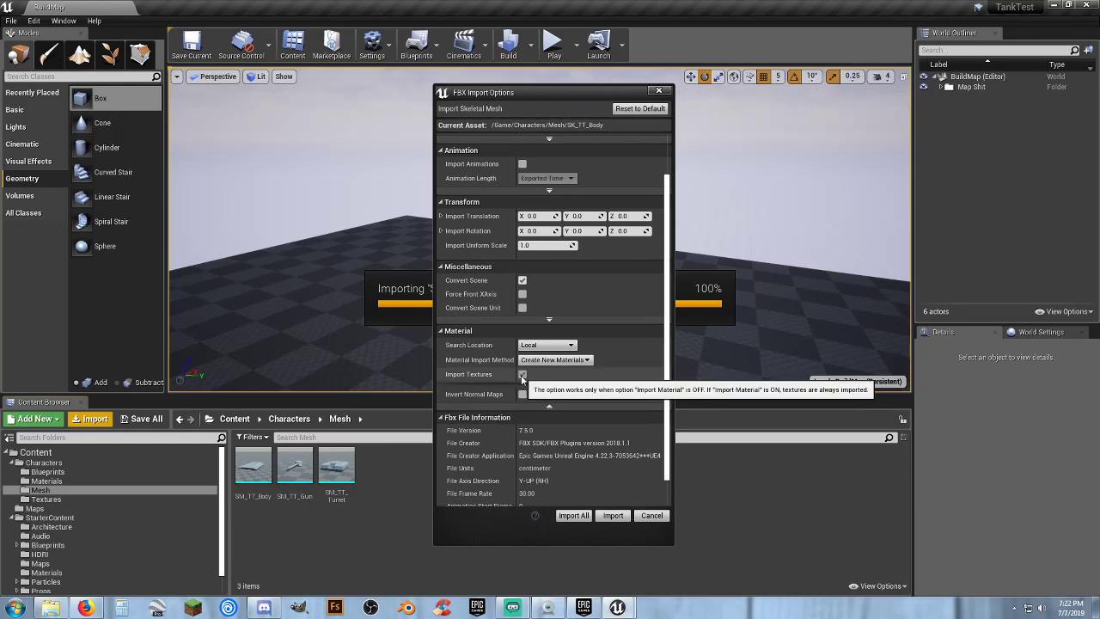
{"action": "left_click", "coordinate": [522, 376]}
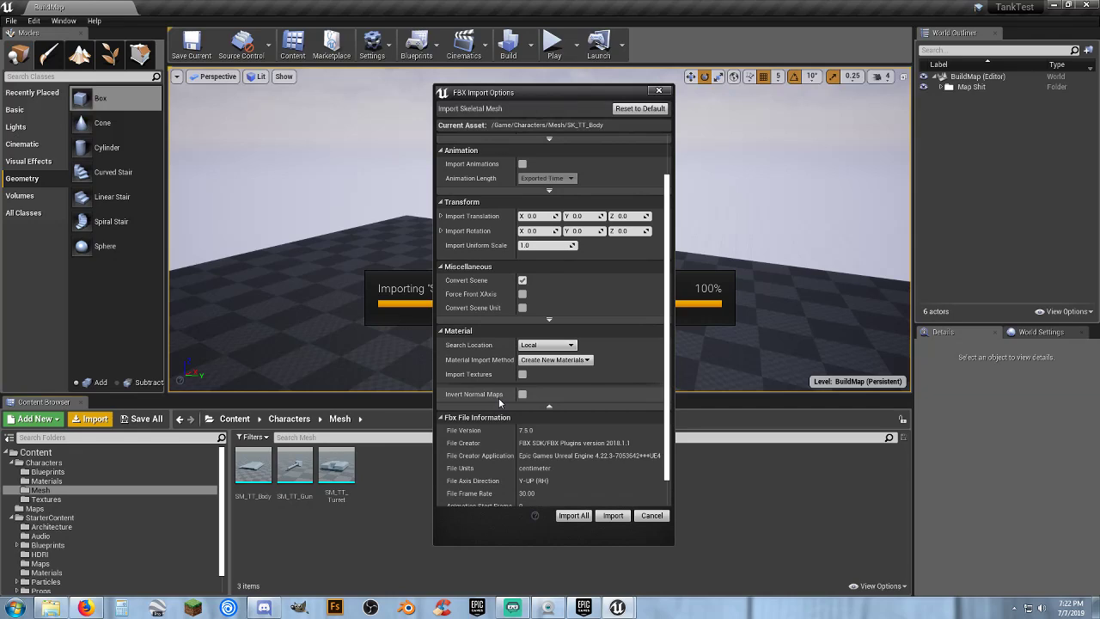
{"action": "scroll", "coordinate": [494, 399], "scroll_direction": "up", "scroll_amount": 1}
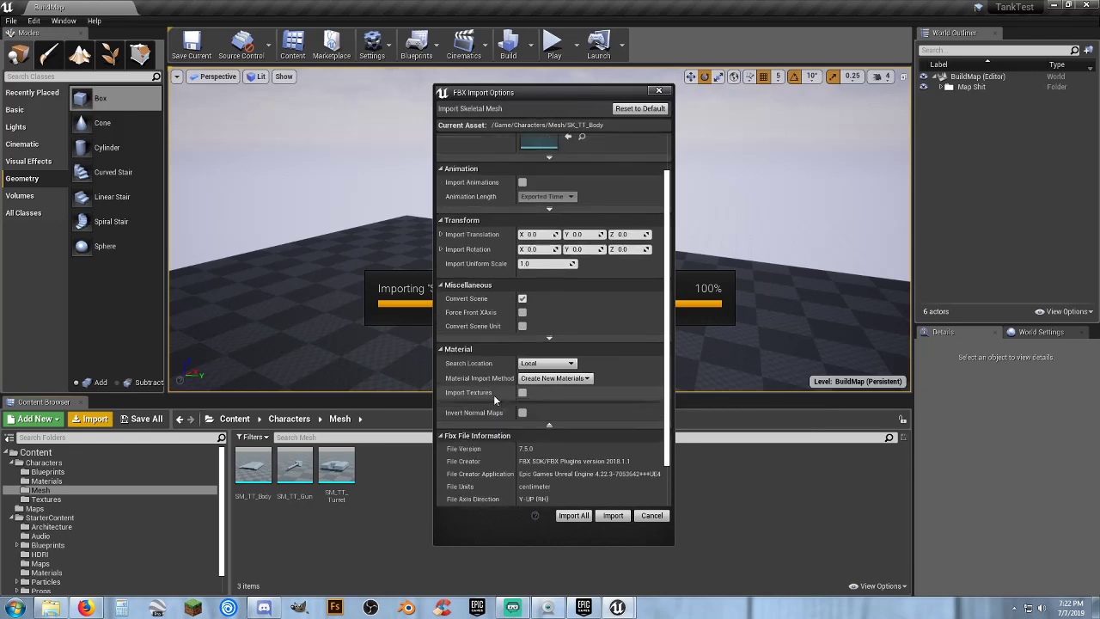
{"action": "left_click", "coordinate": [549, 337]}
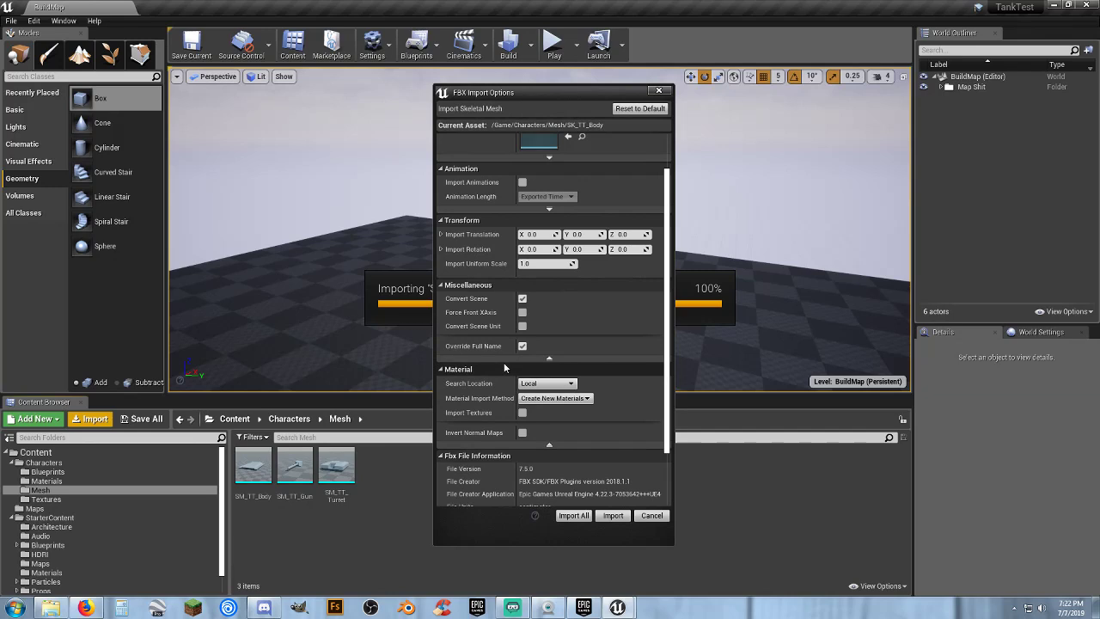
{"action": "left_click", "coordinate": [550, 357]}
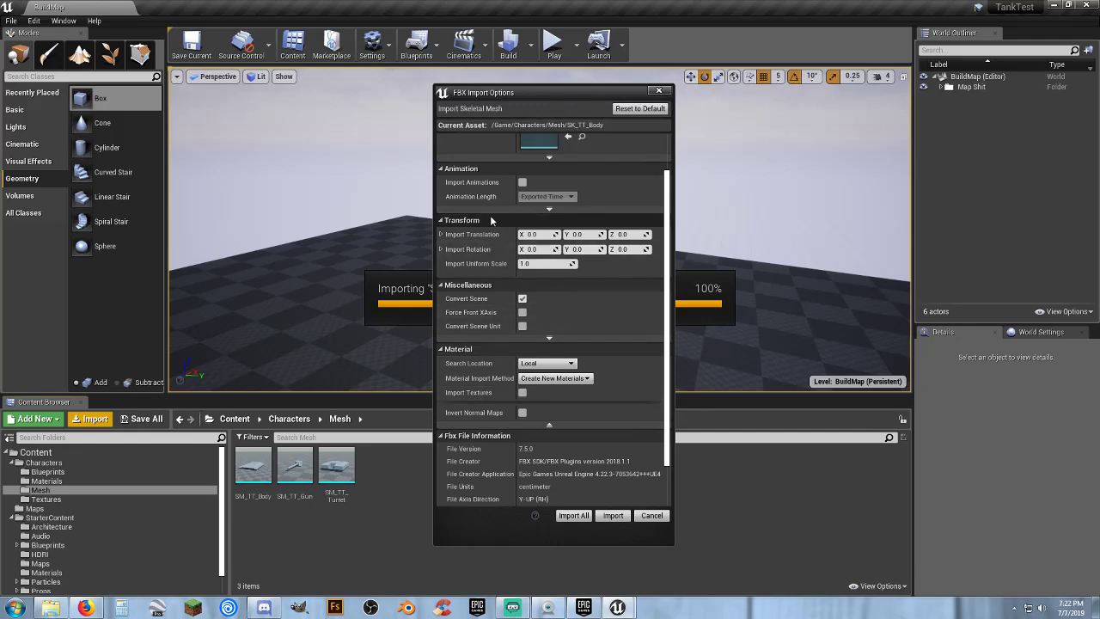
{"action": "scroll", "coordinate": [472, 239], "scroll_direction": "up", "scroll_amount": 3}
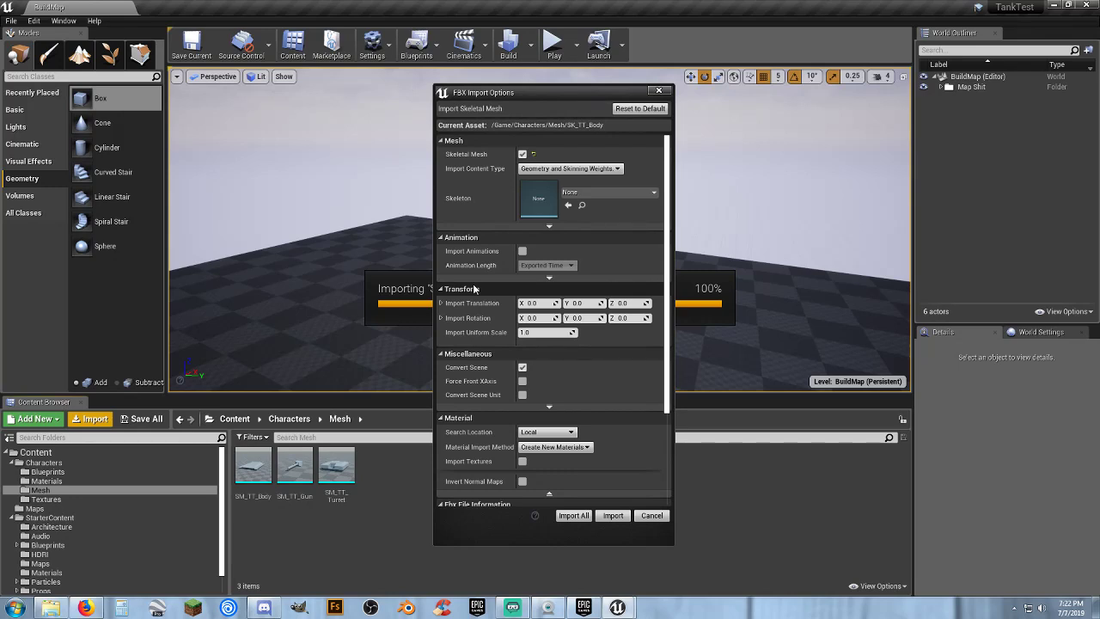
- Import SK_TT_Body into the Mesh folder with these settings and dismiss the message log
{"action": "left_click", "coordinate": [611, 516]}
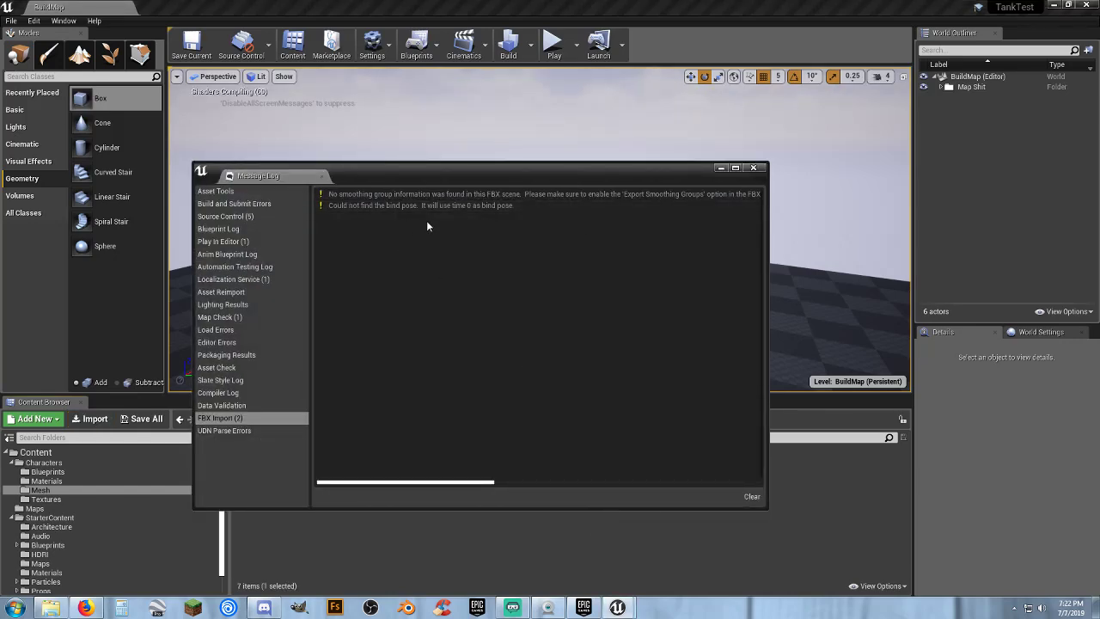
{"action": "left_click", "coordinate": [753, 168]}
{"action": "left_click", "coordinate": [578, 523]}
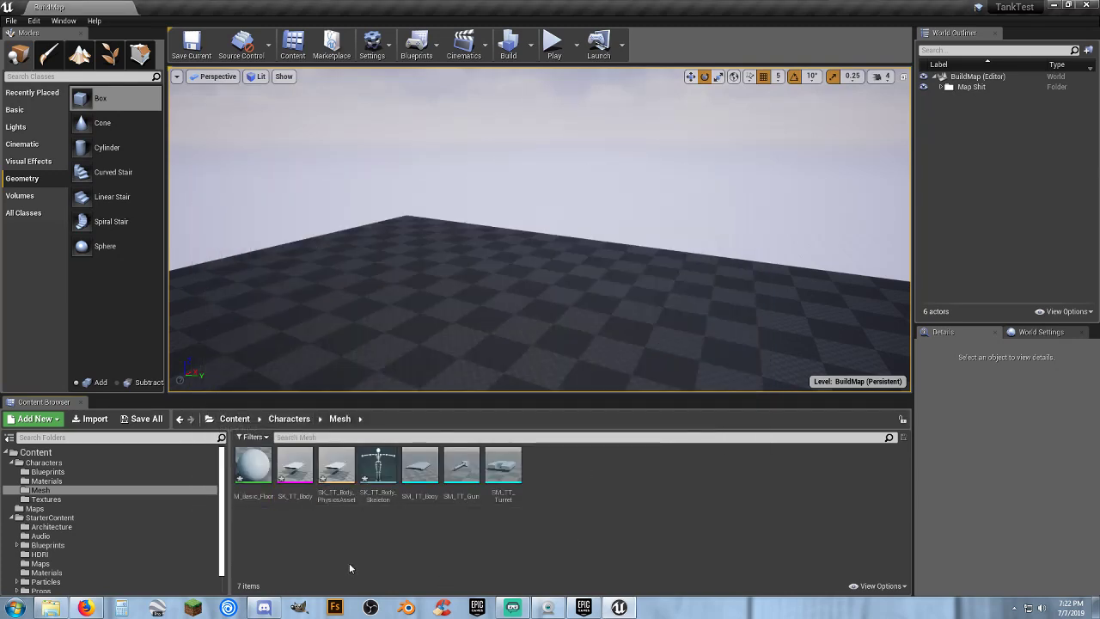
- Force-delete the imported duplicate M_Basic_Floor material from the Mesh folder
{"action": "left_click", "coordinate": [253, 469]}
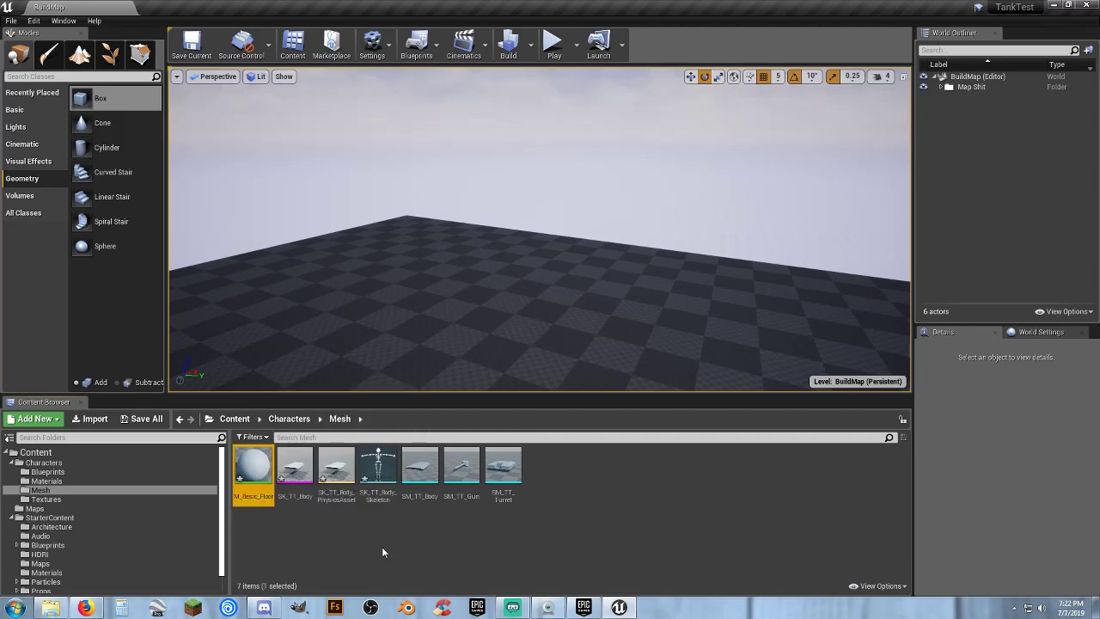
{"action": "key", "text": "Delete"}
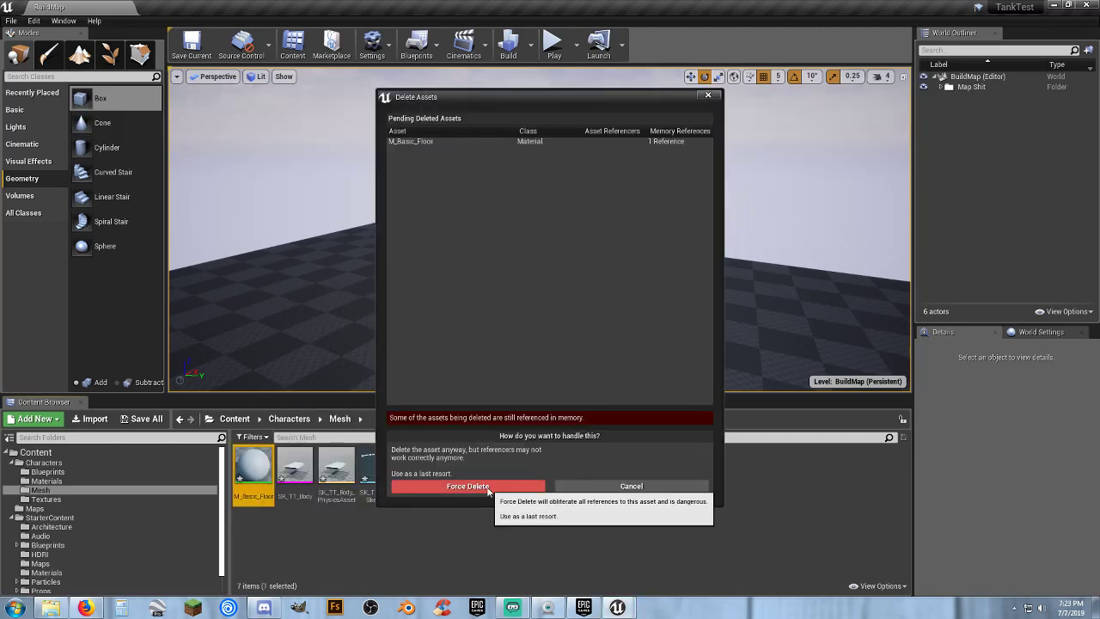
{"action": "left_click", "coordinate": [468, 486]}
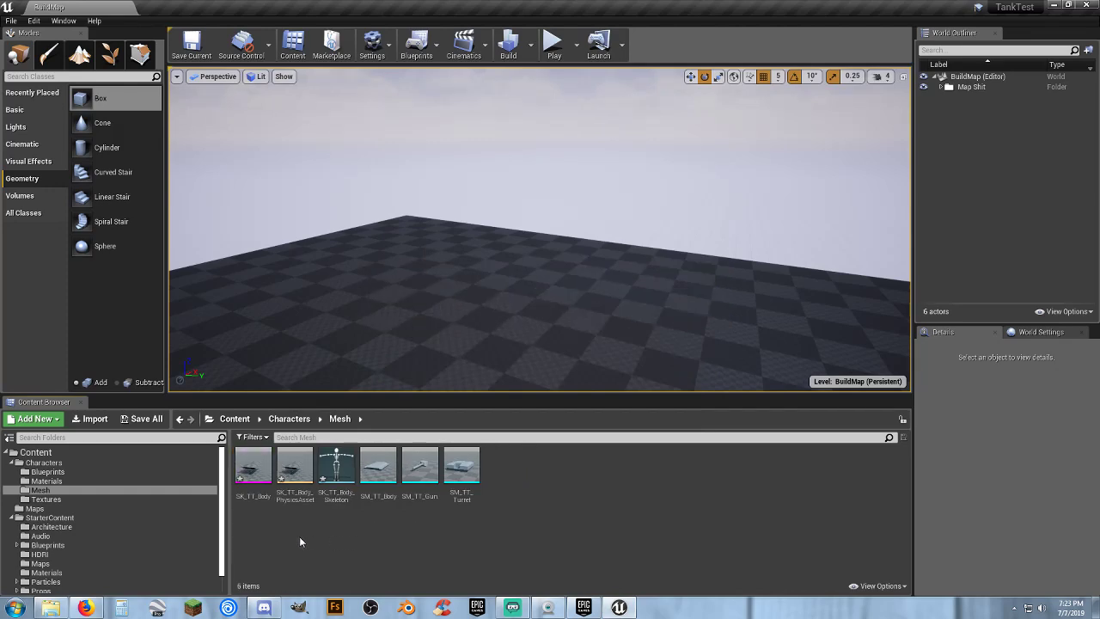
- Open the SK_TT_Body skeleton and apply SK_TT_Body to the asset as its preview mesh
{"action": "left_click", "coordinate": [336, 473]}
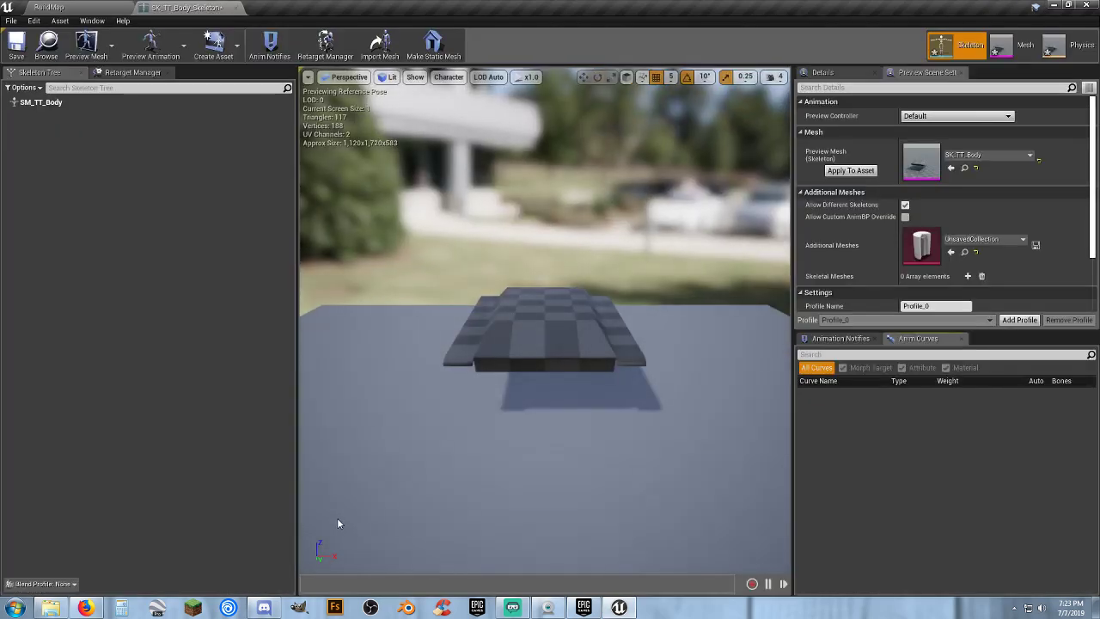
{"action": "left_click_drag", "start_coordinate": [420, 397], "coordinate": [601, 402]}
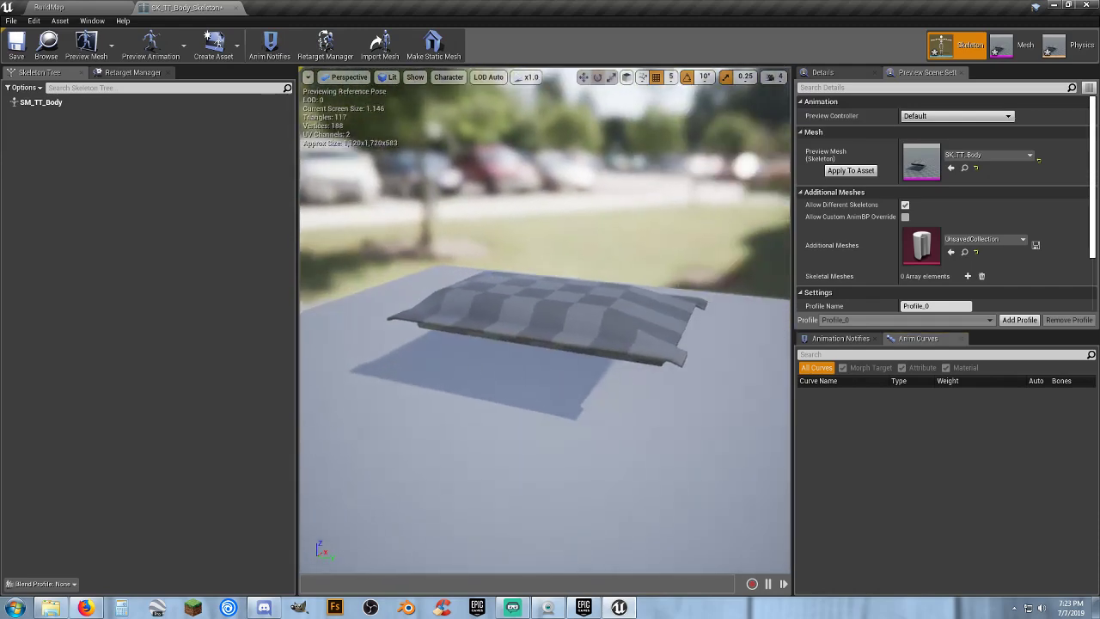
{"action": "left_click", "coordinate": [849, 170]}
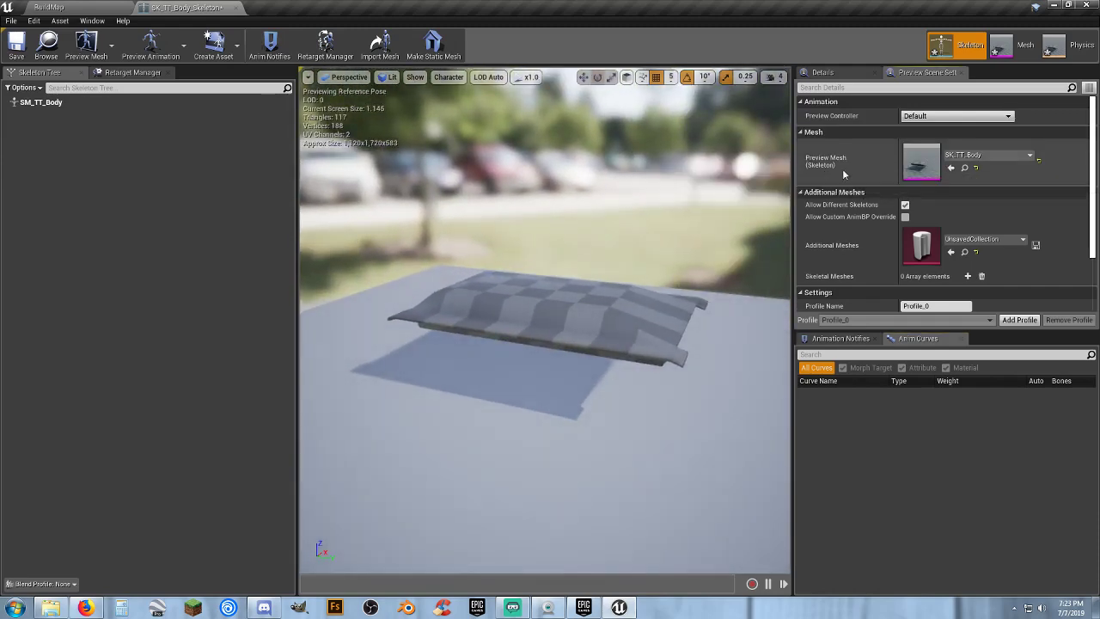
- Assign the M_Basic_Floor starter material to Element 0 of the SK_TT_Body mesh and save the mesh
{"action": "left_click", "coordinate": [1002, 53]}
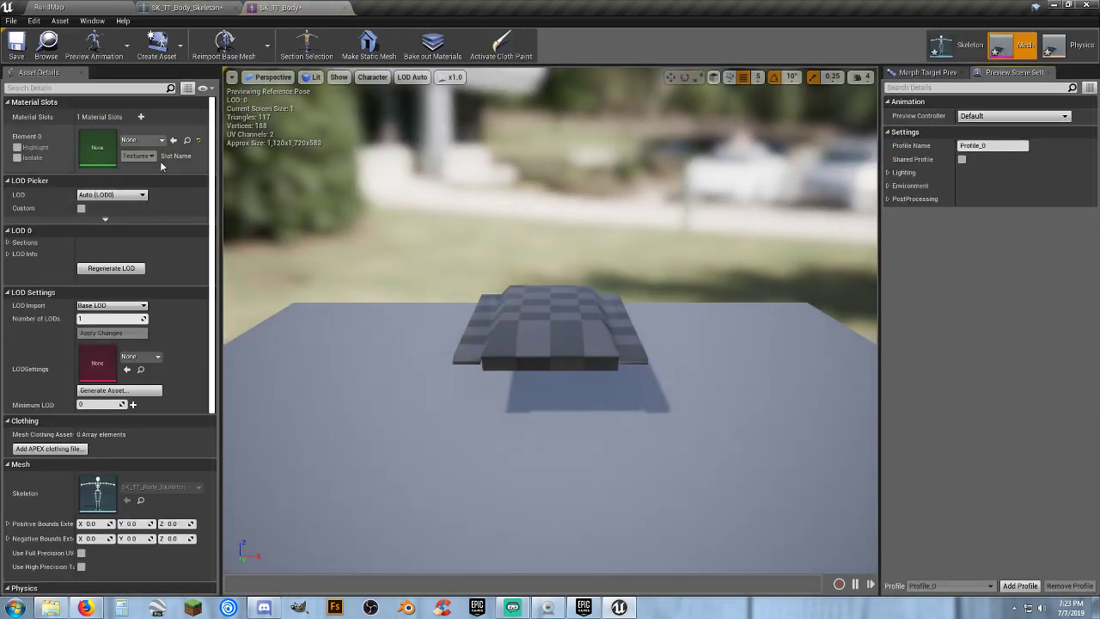
{"action": "left_click", "coordinate": [147, 139]}
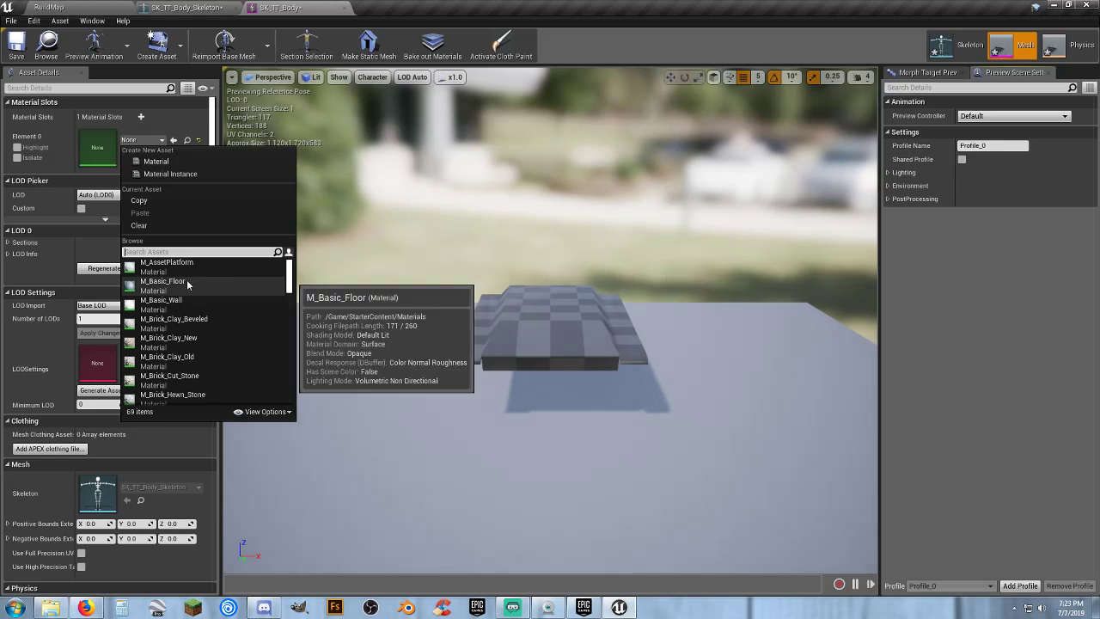
{"action": "left_click", "coordinate": [163, 281]}
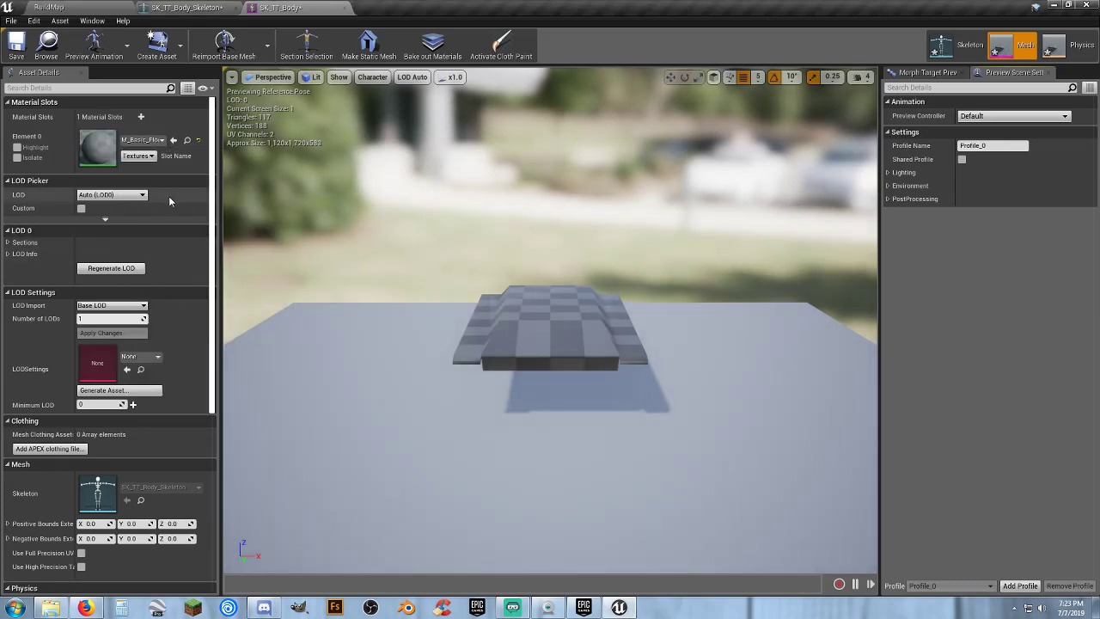
{"action": "key", "text": "d"}
{"action": "right_click_drag", "start_coordinate": [464, 327], "coordinate": [438, 322]}
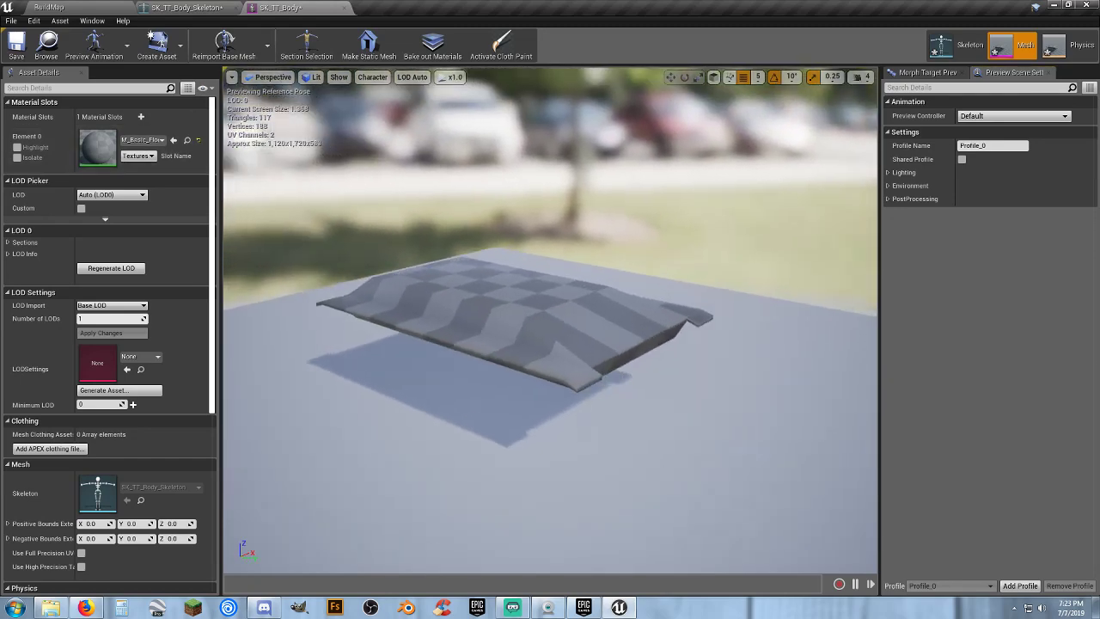
{"action": "left_click", "coordinate": [16, 43]}
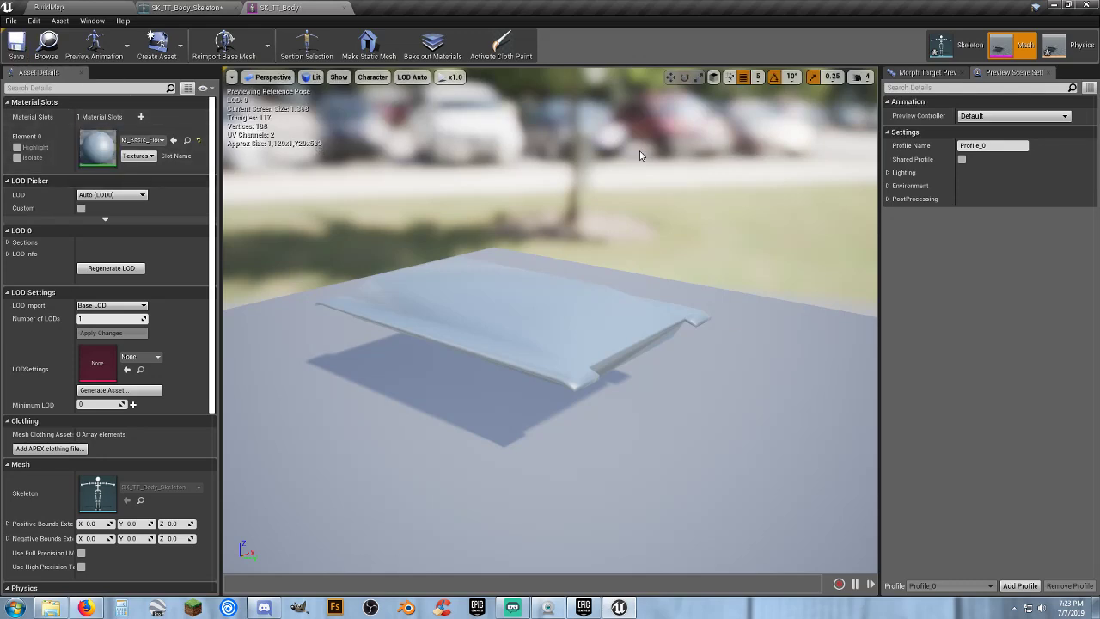
- Save the SK_TT_Body physics asset and view its collision capsule around the body
{"action": "left_click", "coordinate": [1082, 54]}
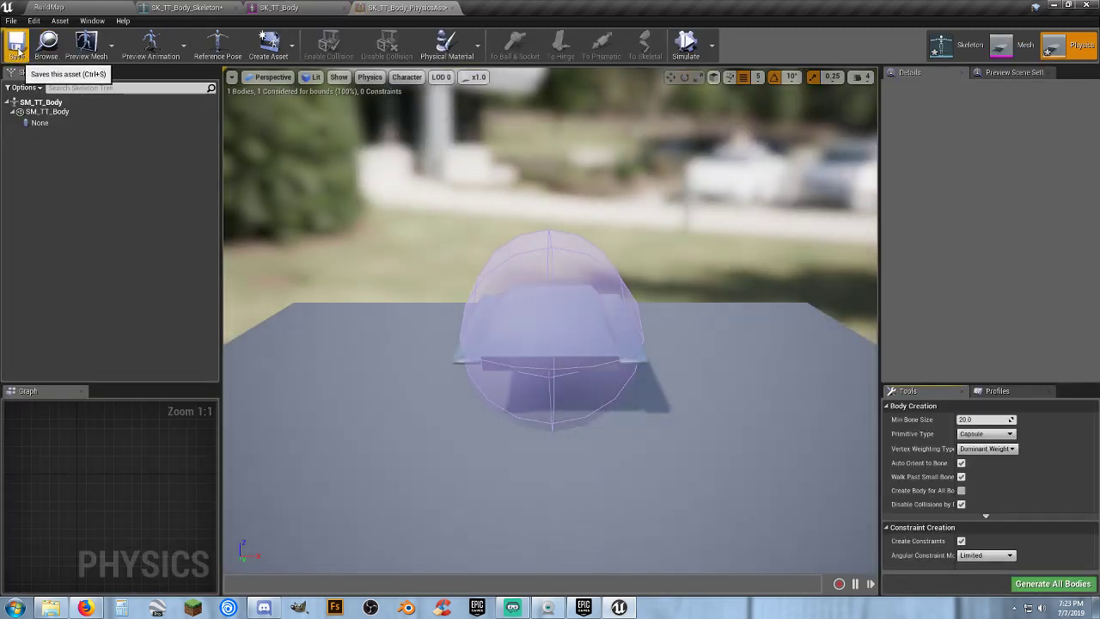
{"action": "left_click", "coordinate": [16, 44]}
{"action": "right_click_drag", "start_coordinate": [439, 223], "coordinate": [524, 231]}
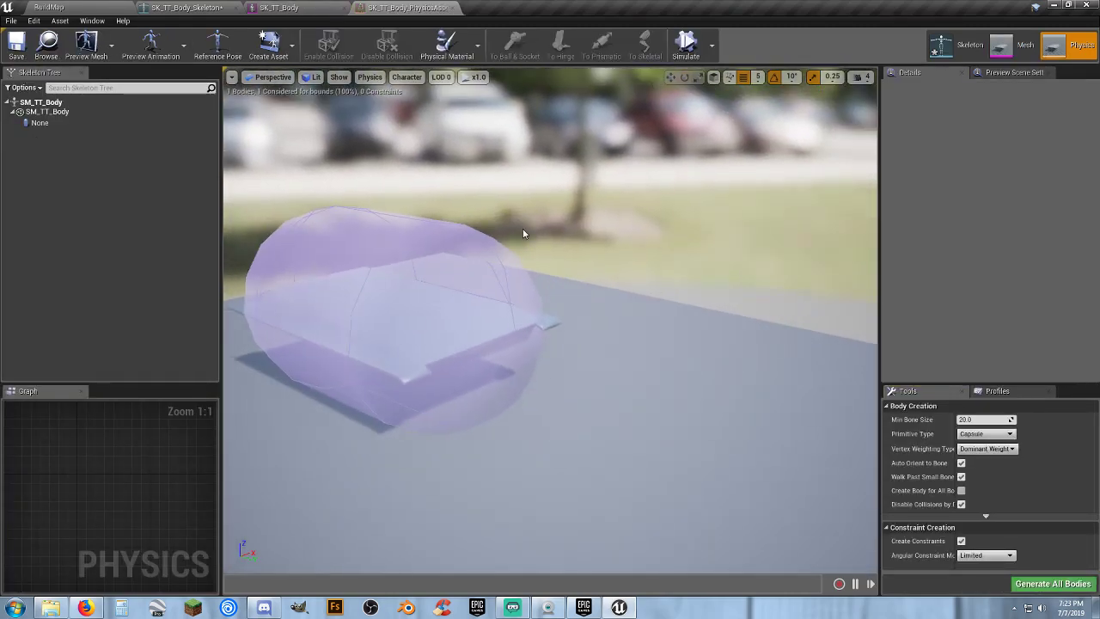
- Save the SK_TT_Body skeleton and close the physics, mesh and skeleton editors
{"action": "left_click", "coordinate": [958, 53]}
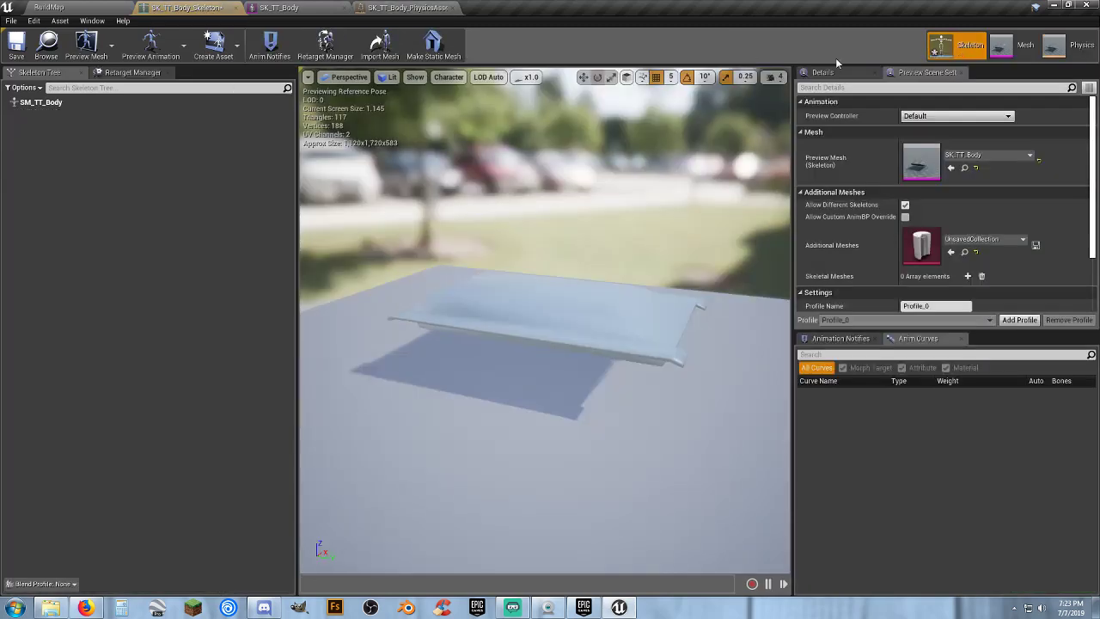
{"action": "left_click", "coordinate": [18, 54]}
{"action": "left_click", "coordinate": [456, 8]}
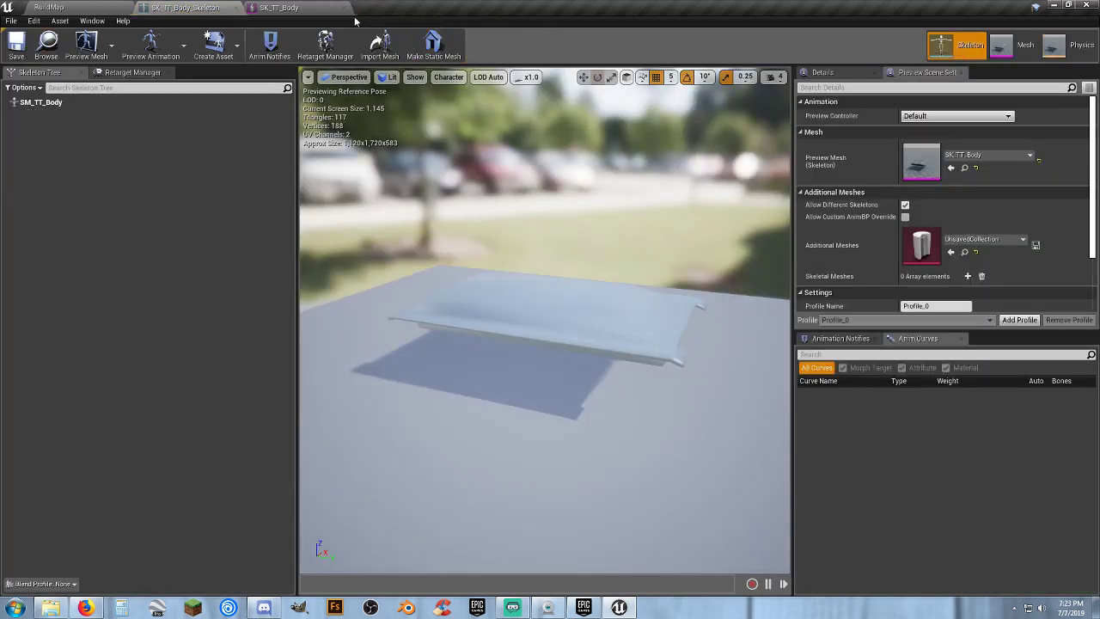
{"action": "left_click", "coordinate": [346, 7]}
{"action": "right_click_drag", "start_coordinate": [472, 304], "coordinate": [344, 169]}
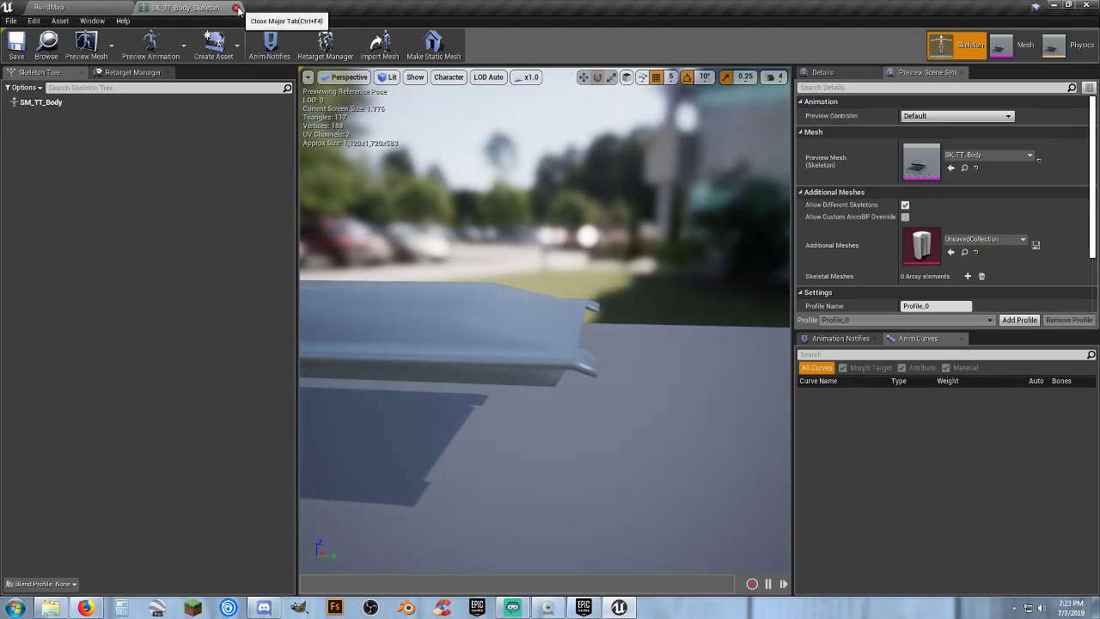
{"action": "right_click_drag", "start_coordinate": [490, 242], "coordinate": [344, 258]}
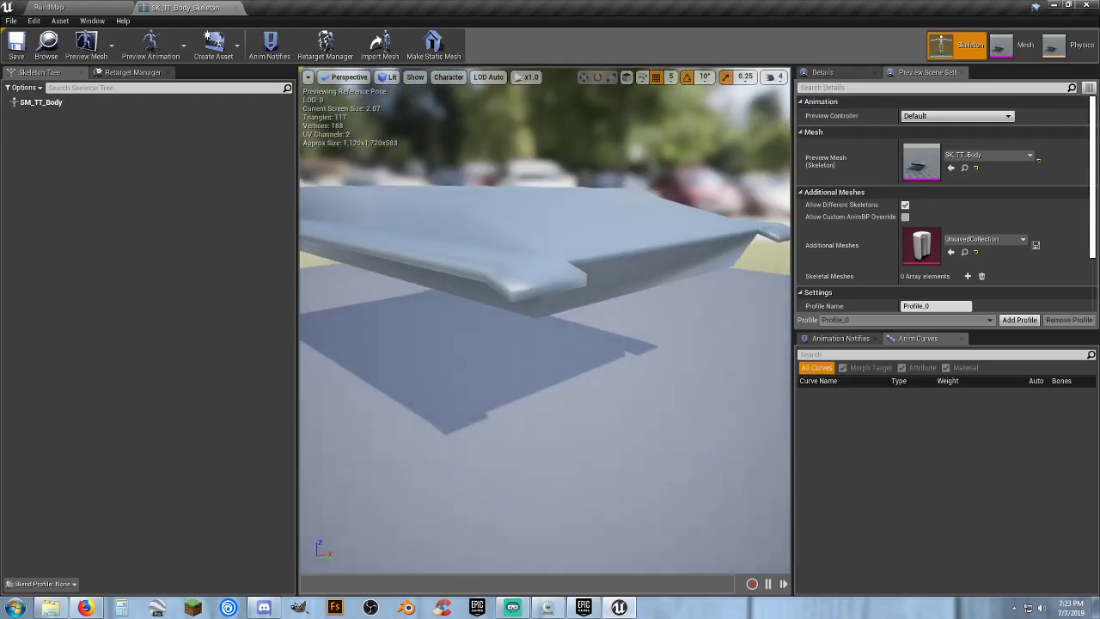
{"action": "right_click_drag", "start_coordinate": [545, 319], "coordinate": [412, 327]}
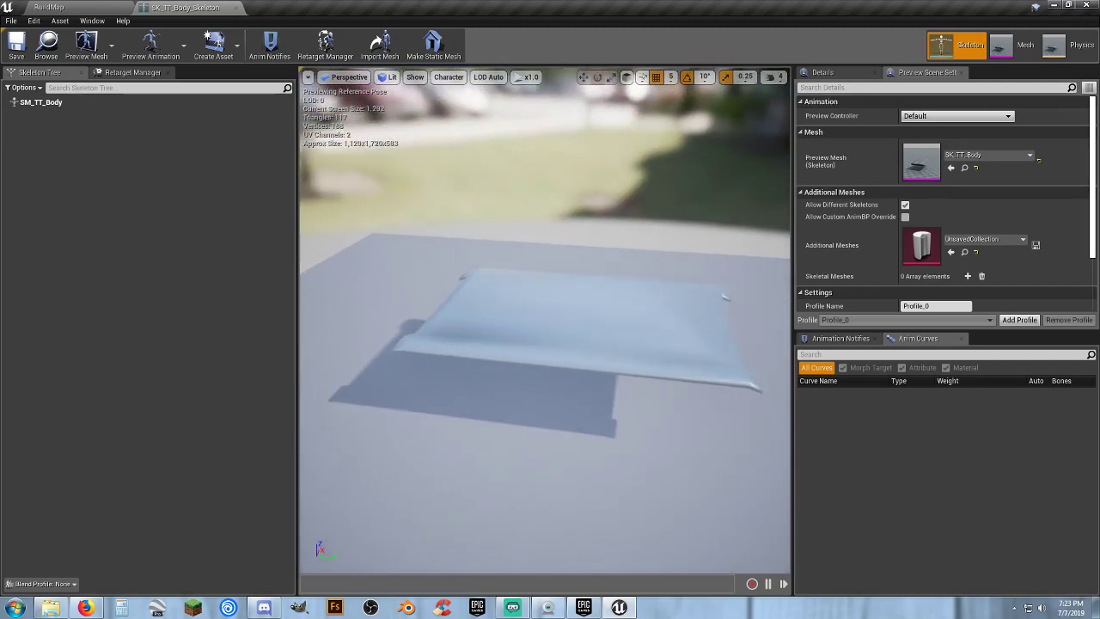
{"action": "left_click", "coordinate": [236, 8]}
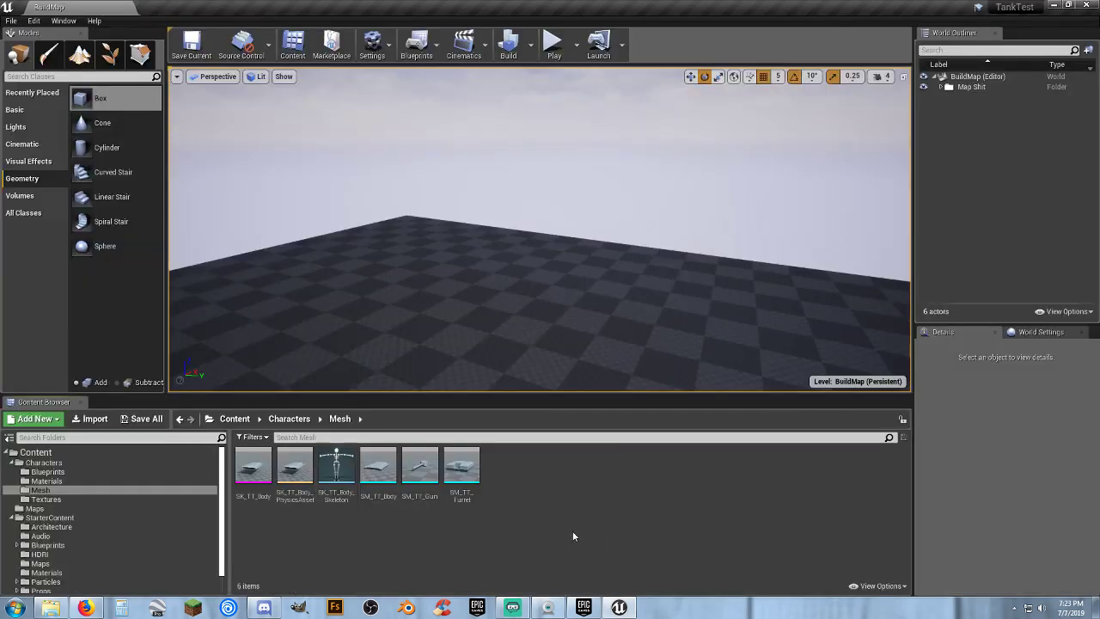
- Reopen the SK_TT_Body skeleton, examine the tank body from other angles, and close the skeleton editor
{"action": "double_click", "coordinate": [337, 504]}
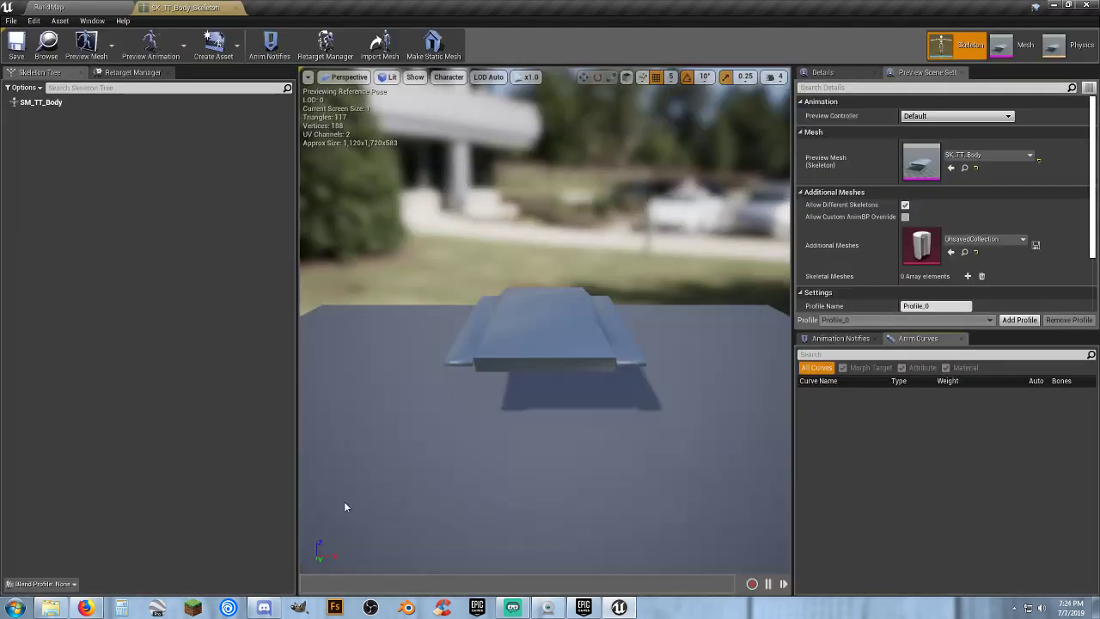
{"action": "right_click_drag", "start_coordinate": [486, 421], "coordinate": [754, 464]}
{"action": "key", "text": "w"}
{"action": "key", "text": "s"}
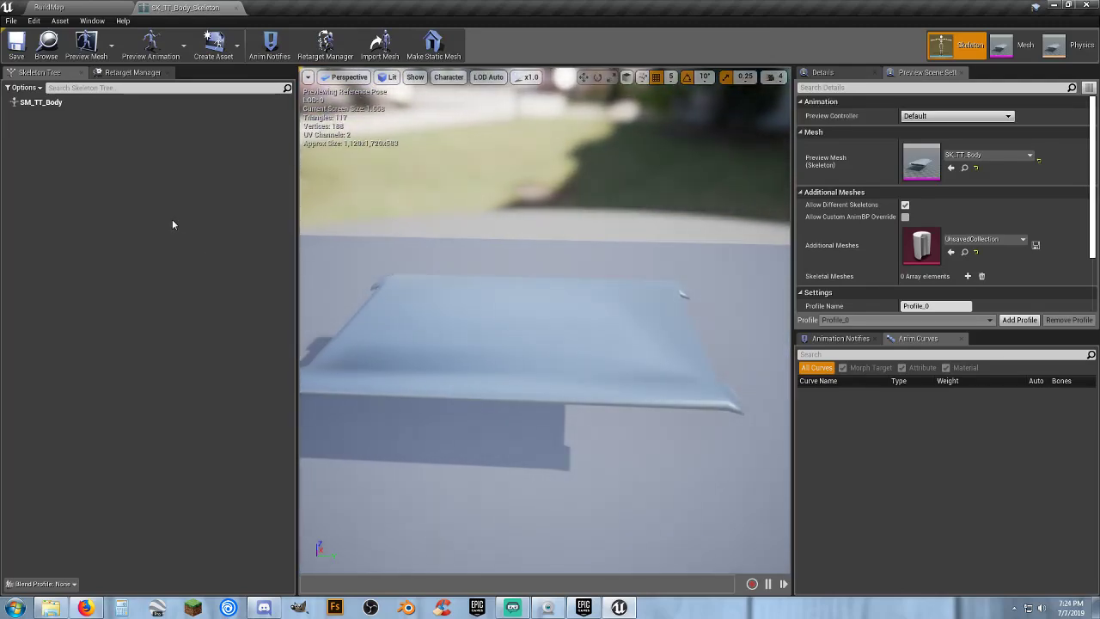
{"action": "left_click", "coordinate": [238, 7]}
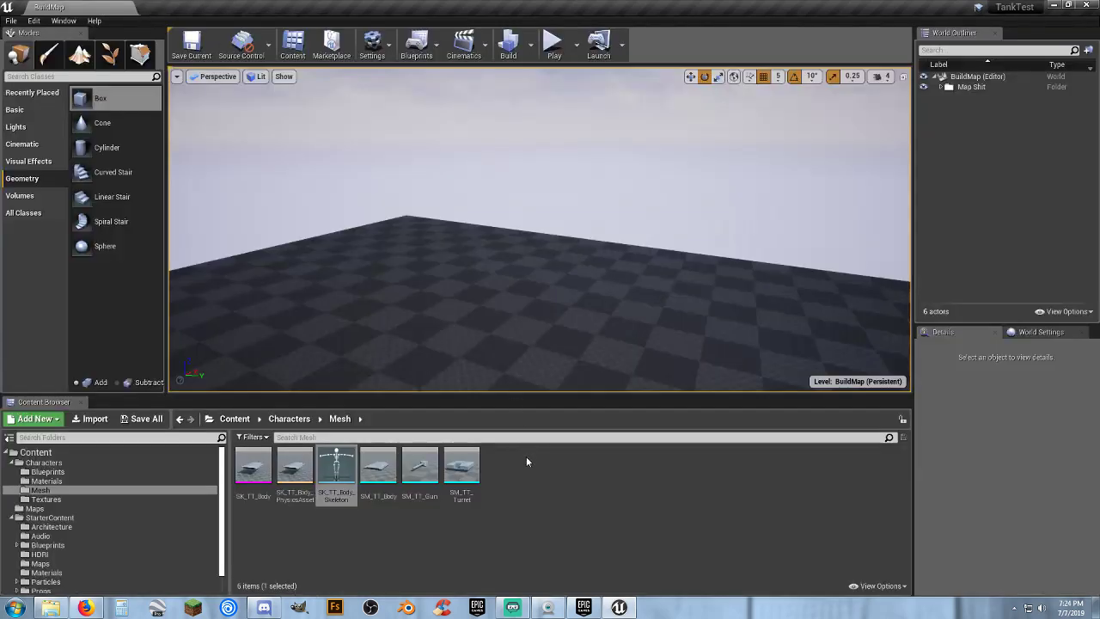
- Choose SK_TT_Gun.FBX and SK_TT_Turret.FBX from the TestMesh folder for import into Characters/Mesh
{"action": "left_click", "coordinate": [556, 515]}
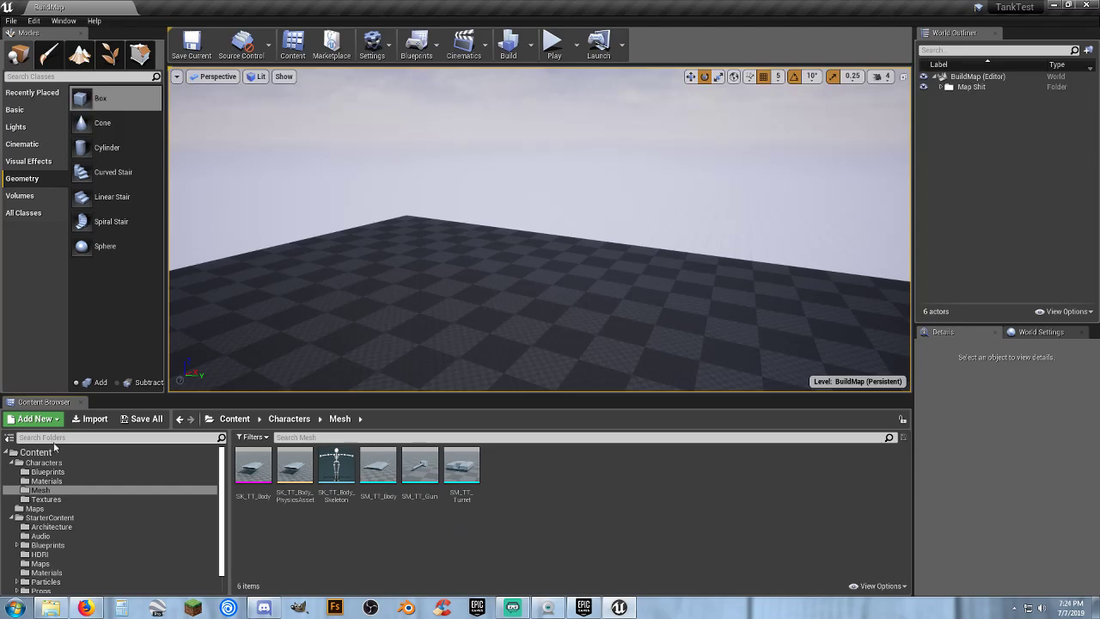
{"action": "left_click", "coordinate": [89, 418]}
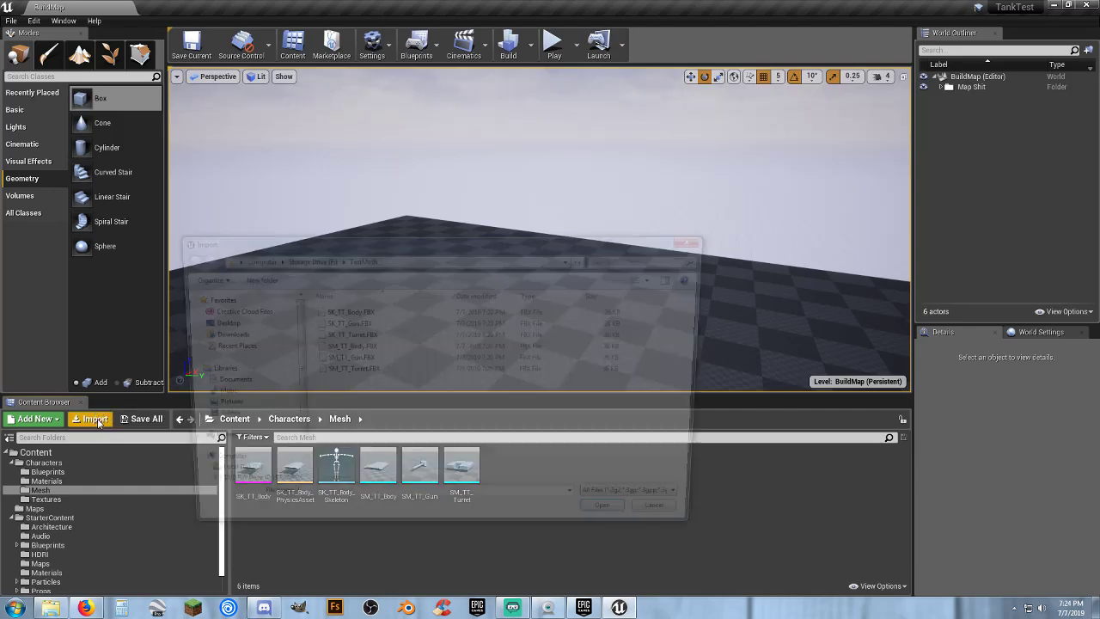
{"action": "left_click", "coordinate": [354, 324]}
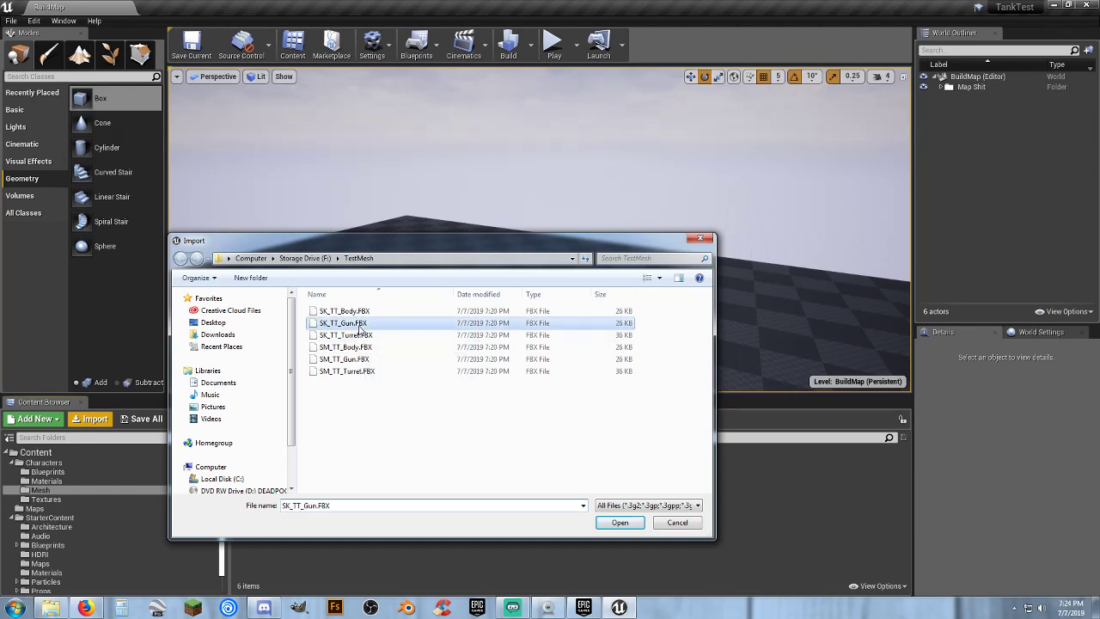
{"action": "left_click", "coordinate": [357, 335], "text": "ctrl"}
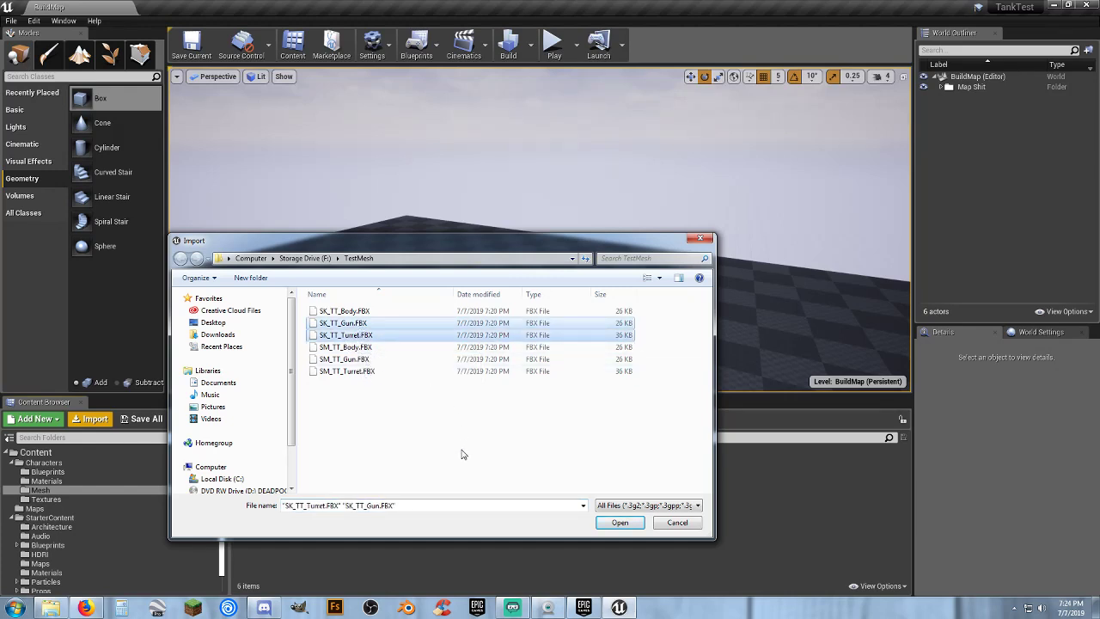
{"action": "left_click", "coordinate": [618, 523]}
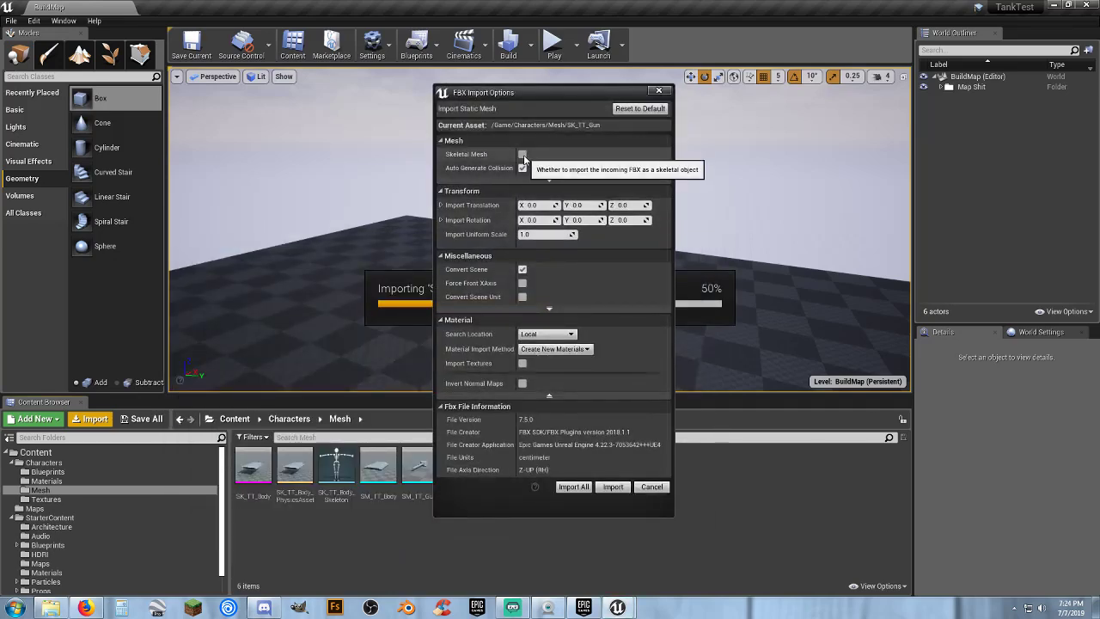
- Set the FBX import to Skeletal Mesh and clear the assigned SK_TT_Body_Skeleton so no existing skeleton is used
{"action": "left_click", "coordinate": [522, 154]}
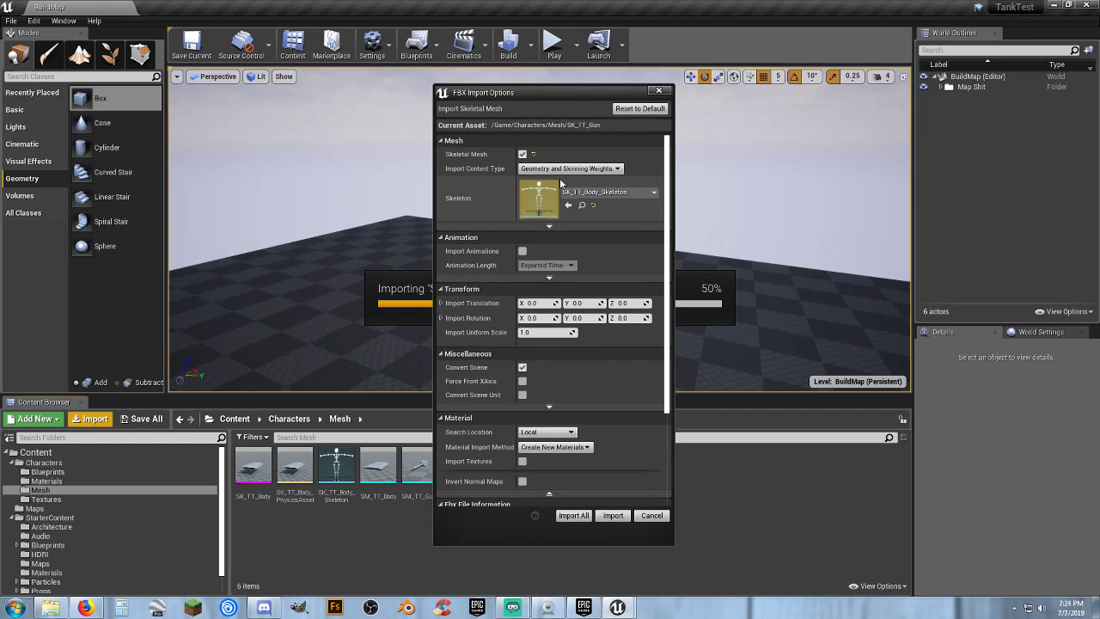
{"action": "left_click", "coordinate": [650, 192]}
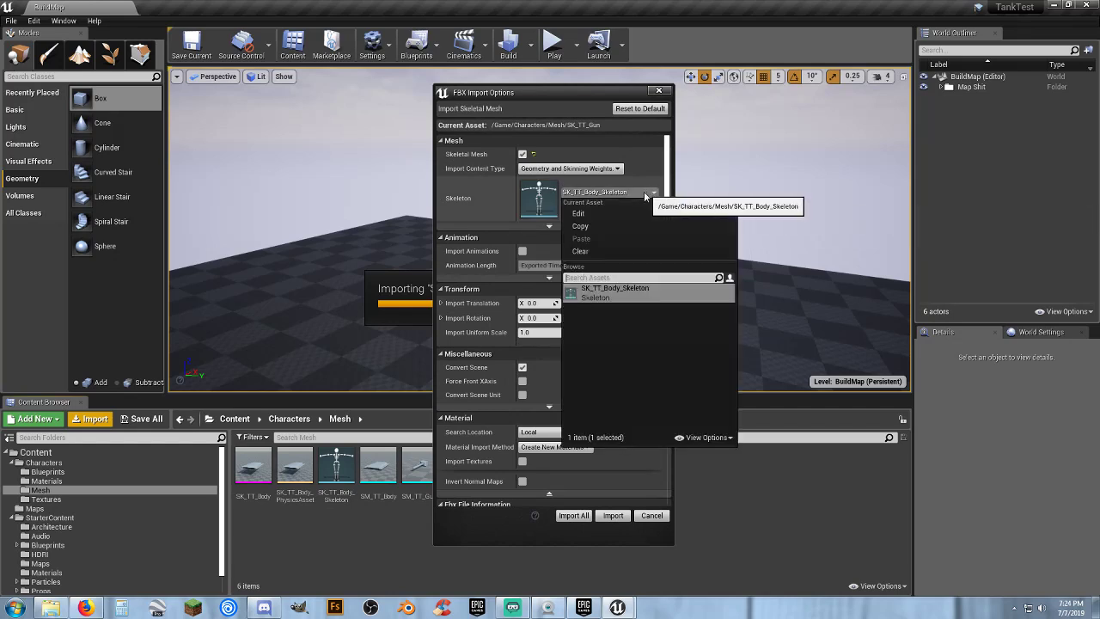
{"action": "left_click", "coordinate": [581, 251]}
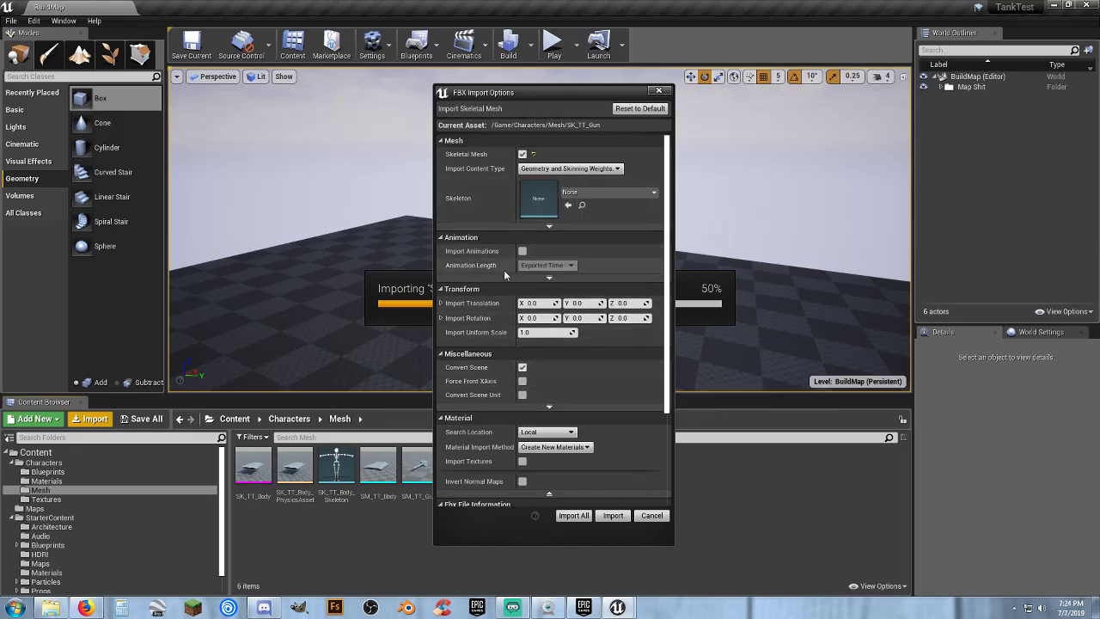
- Review the remaining FBX import options, import both the gun and turret files with them, and close the message log
{"action": "scroll", "coordinate": [486, 342], "scroll_direction": "down", "scroll_amount": 3}
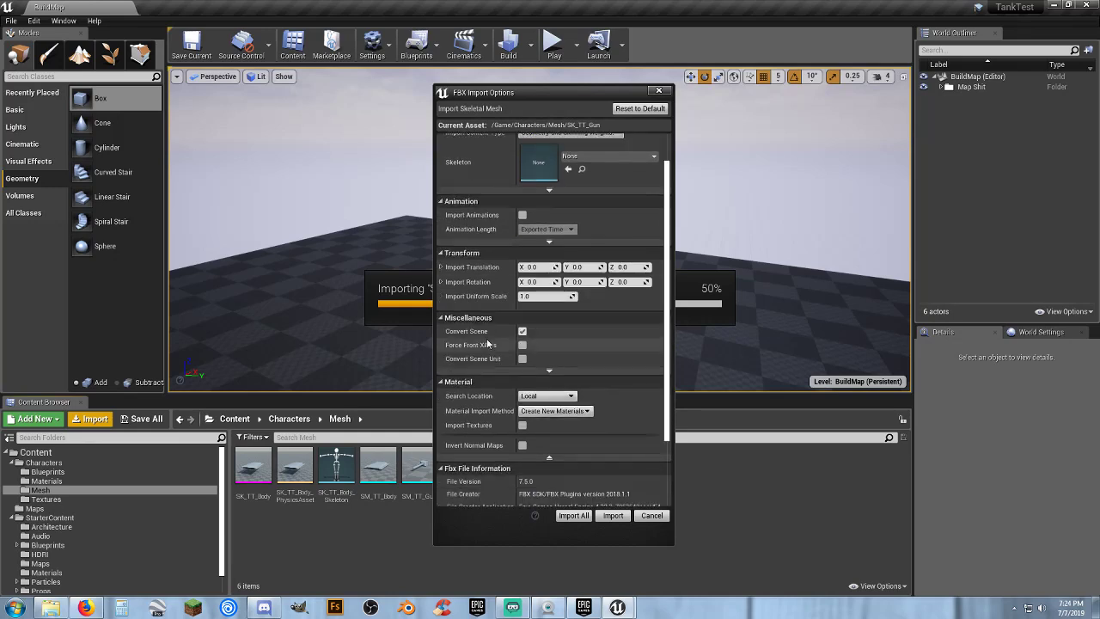
{"action": "scroll", "coordinate": [484, 339], "scroll_direction": "down", "scroll_amount": 1}
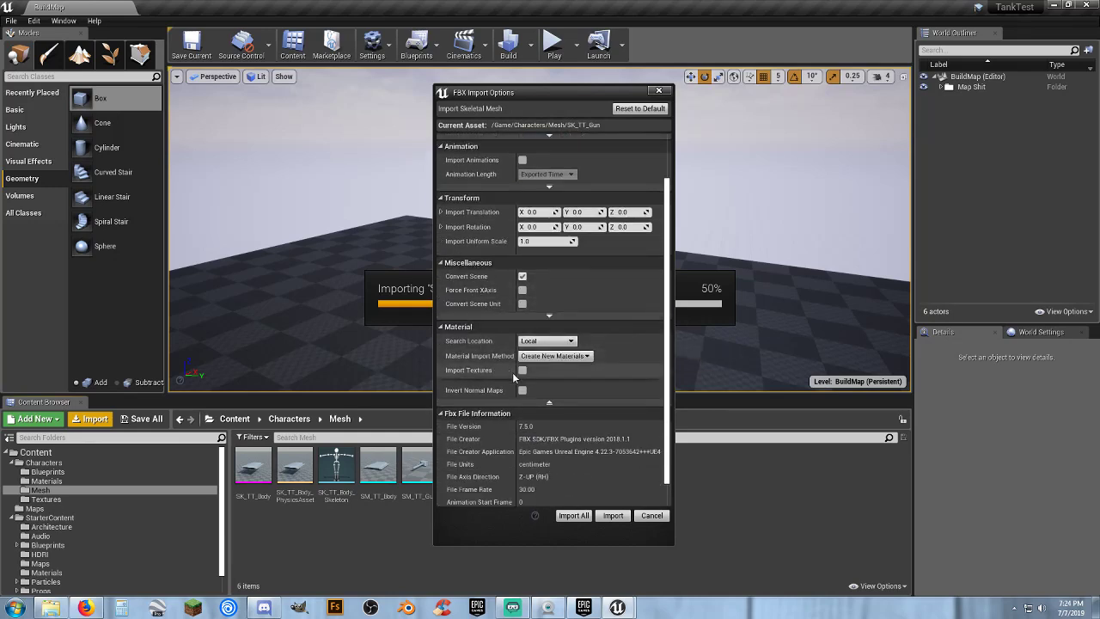
{"action": "scroll", "coordinate": [491, 318], "scroll_direction": "up", "scroll_amount": 2}
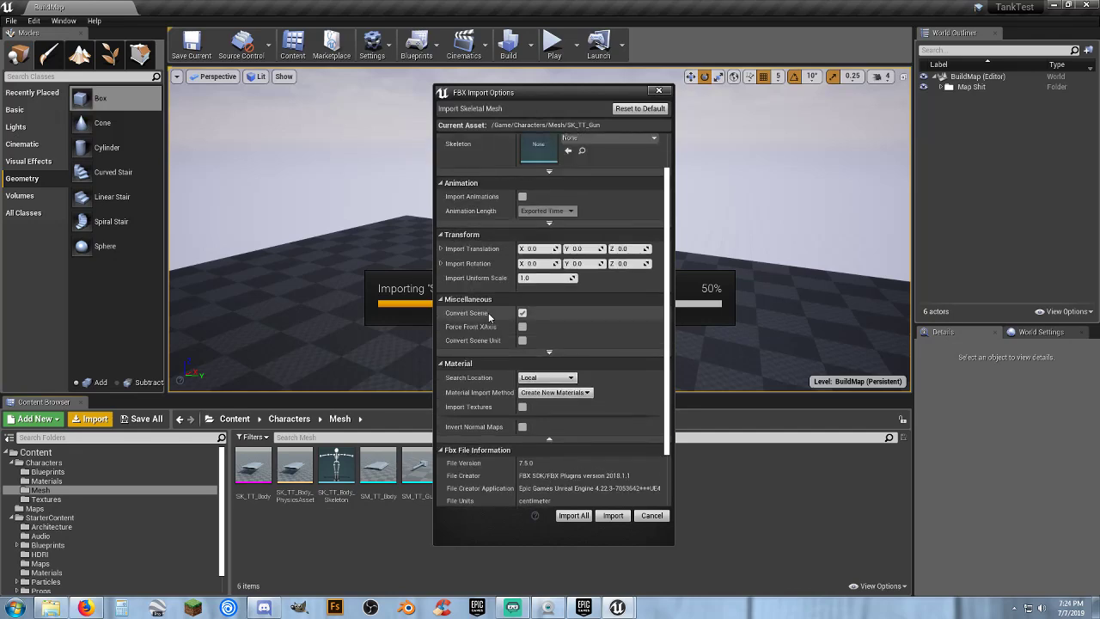
{"action": "scroll", "coordinate": [489, 318], "scroll_direction": "up", "scroll_amount": 2}
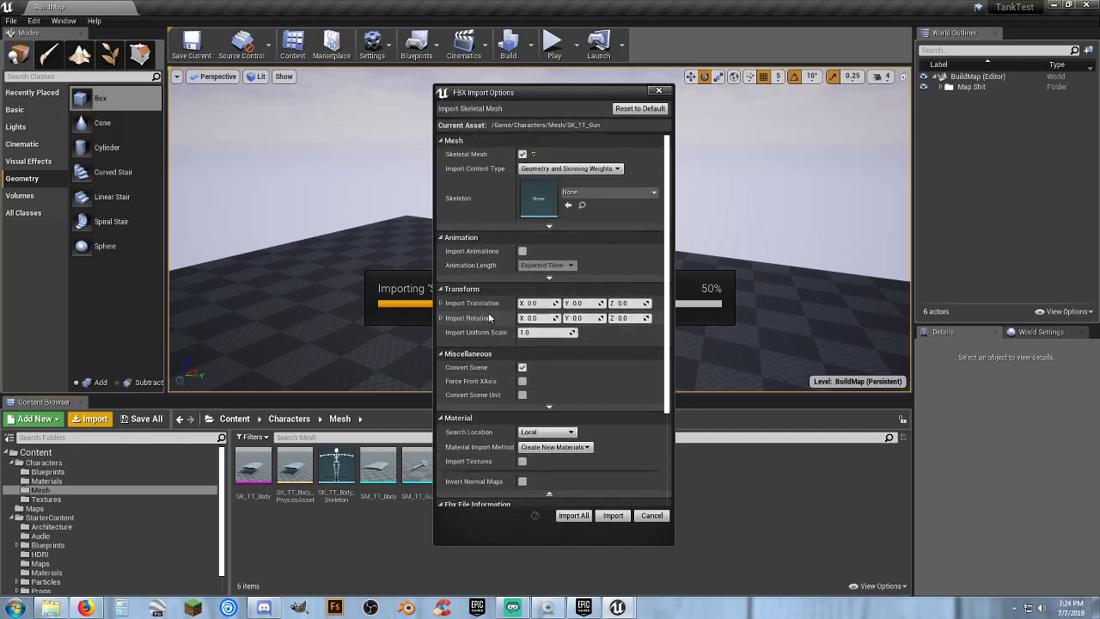
{"action": "left_click", "coordinate": [548, 278]}
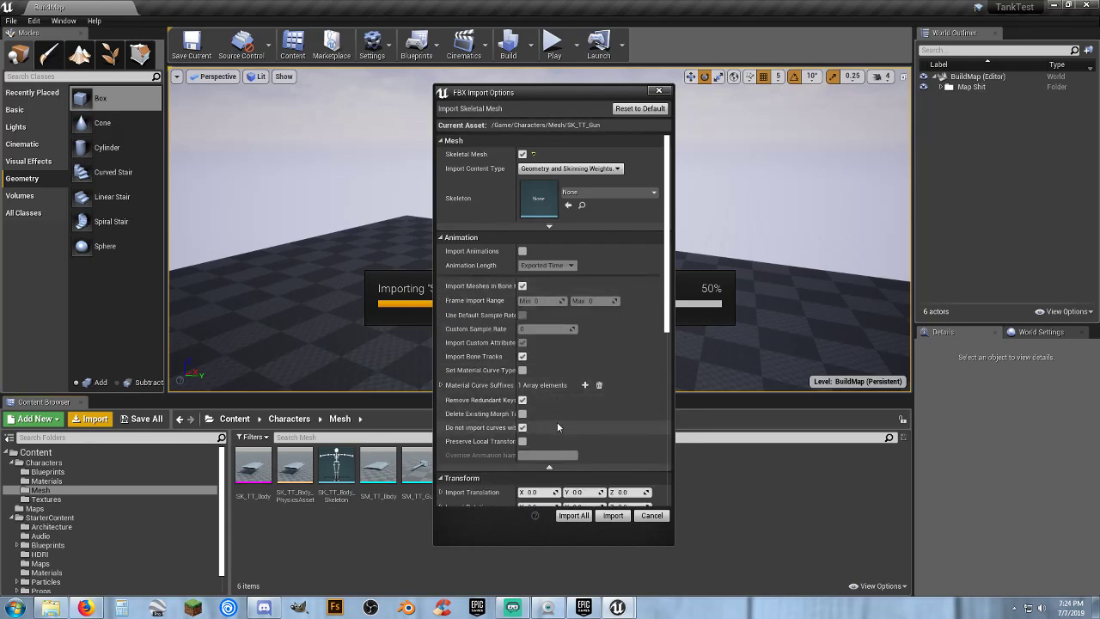
{"action": "left_click", "coordinate": [550, 468]}
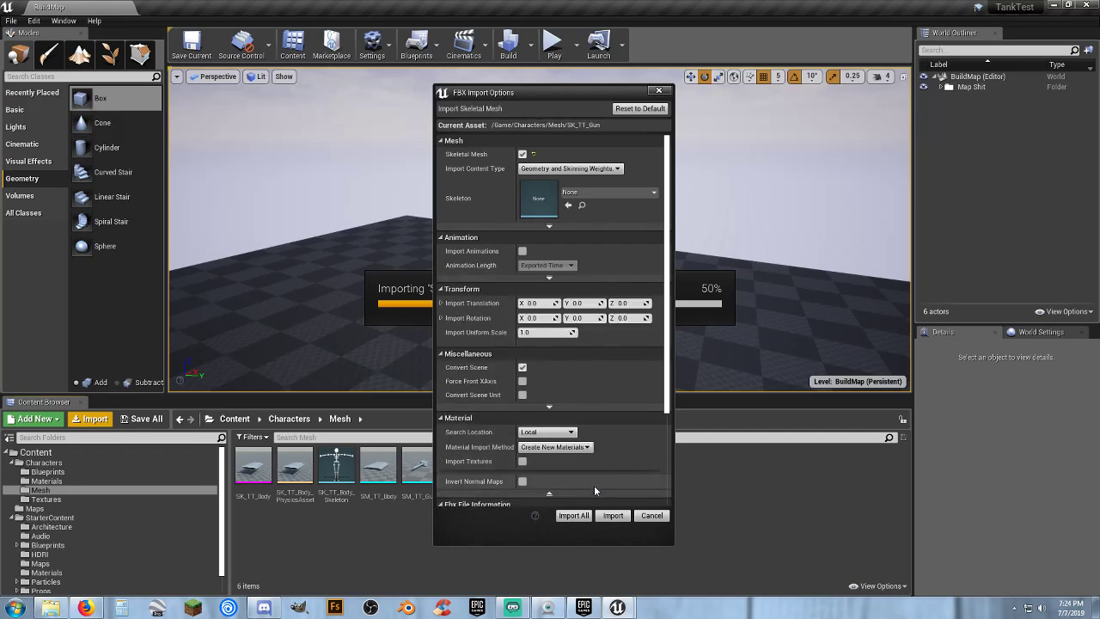
{"action": "left_click", "coordinate": [574, 516]}
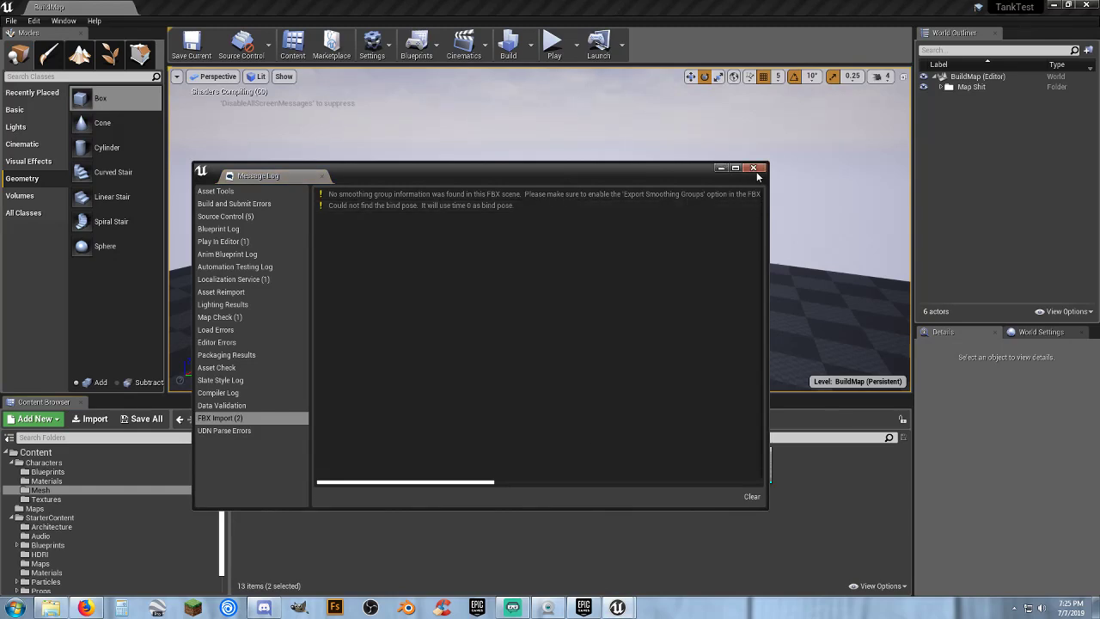
{"action": "left_click", "coordinate": [754, 168]}
{"action": "left_click", "coordinate": [455, 547]}
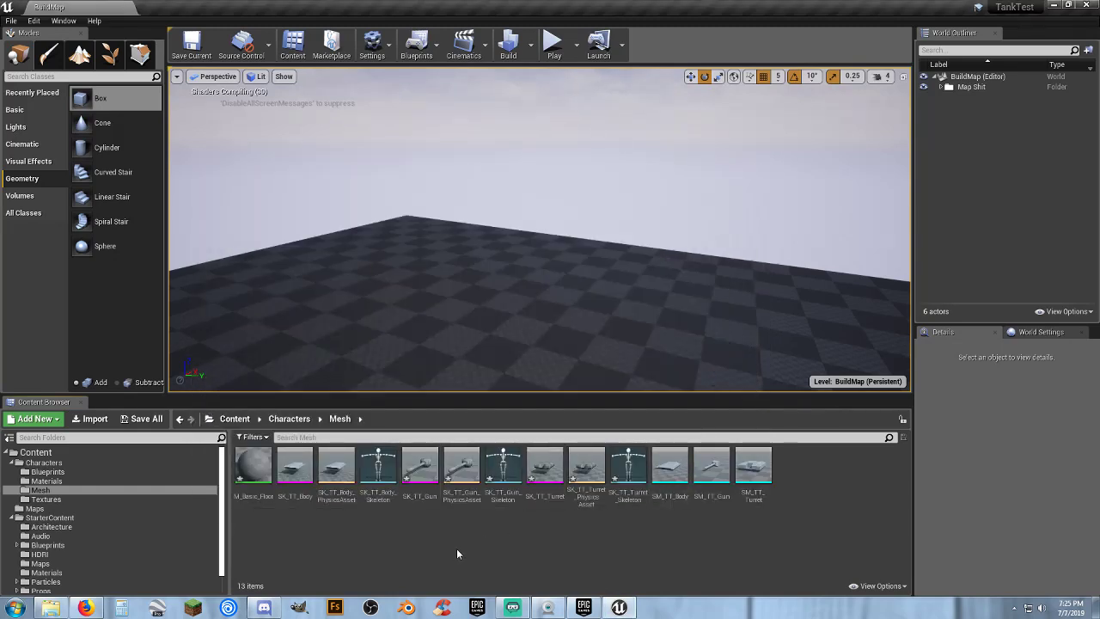
- Delete the duplicate M_Basic_Floor material from the Mesh folder and save all the newly imported assets
{"action": "left_click", "coordinate": [264, 503]}
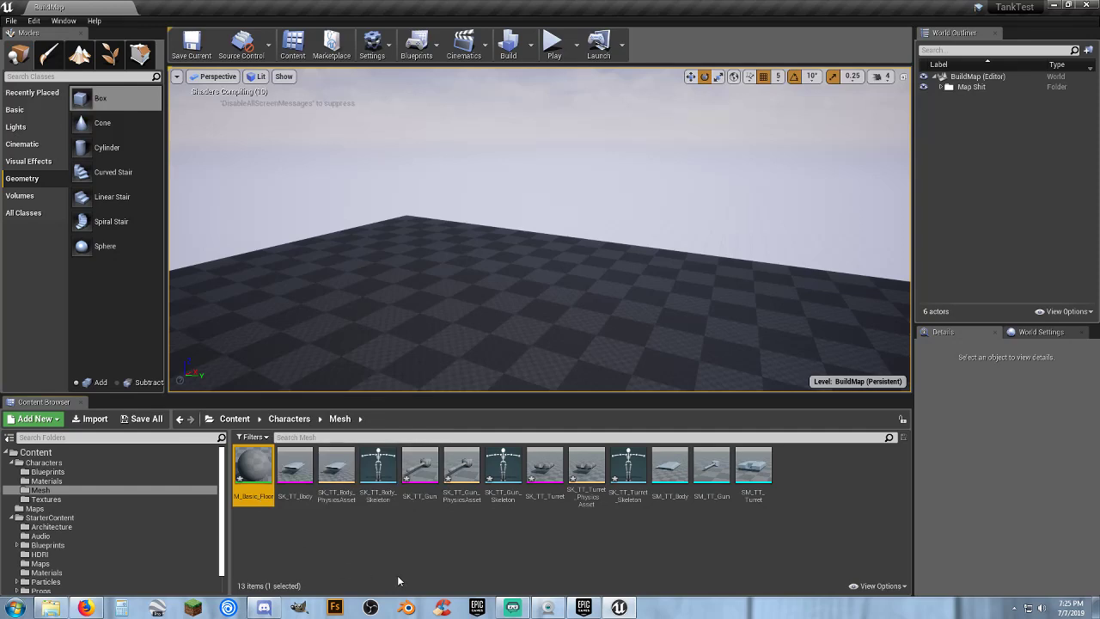
{"action": "key", "text": "Delete"}
{"action": "left_click", "coordinate": [496, 487]}
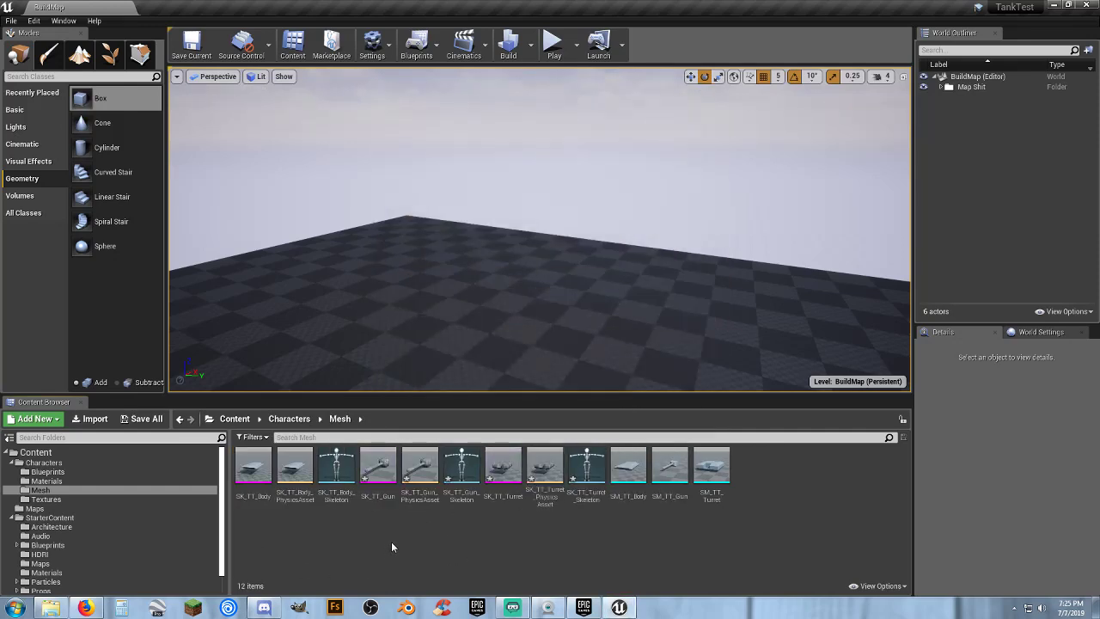
{"action": "left_click", "coordinate": [149, 420]}
{"action": "left_click", "coordinate": [650, 407]}
- Assign the M_Basic_Floor material to Element 0 of the SK_TT_Gun mesh, save it and close its editor
{"action": "double_click", "coordinate": [378, 497]}
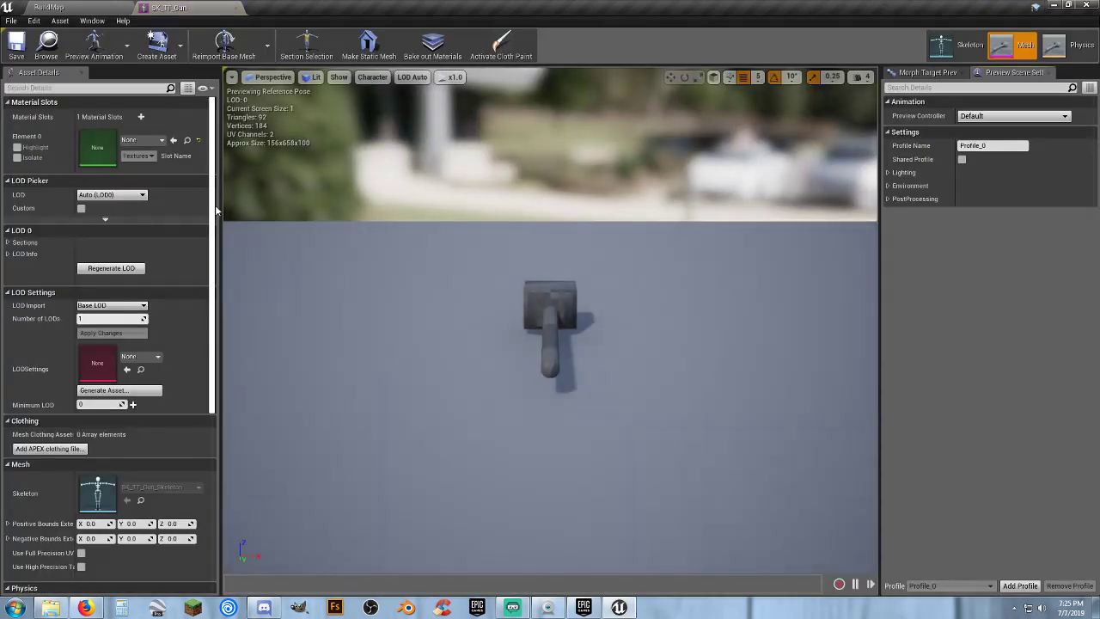
{"action": "left_click", "coordinate": [160, 140]}
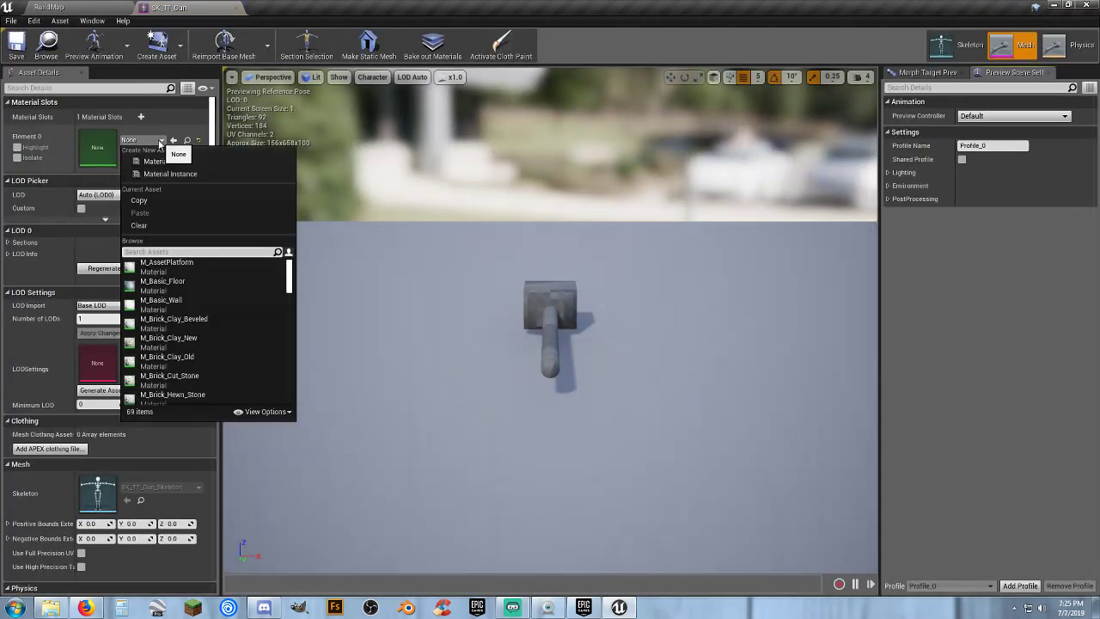
{"action": "left_click", "coordinate": [172, 282]}
{"action": "left_click", "coordinate": [18, 48]}
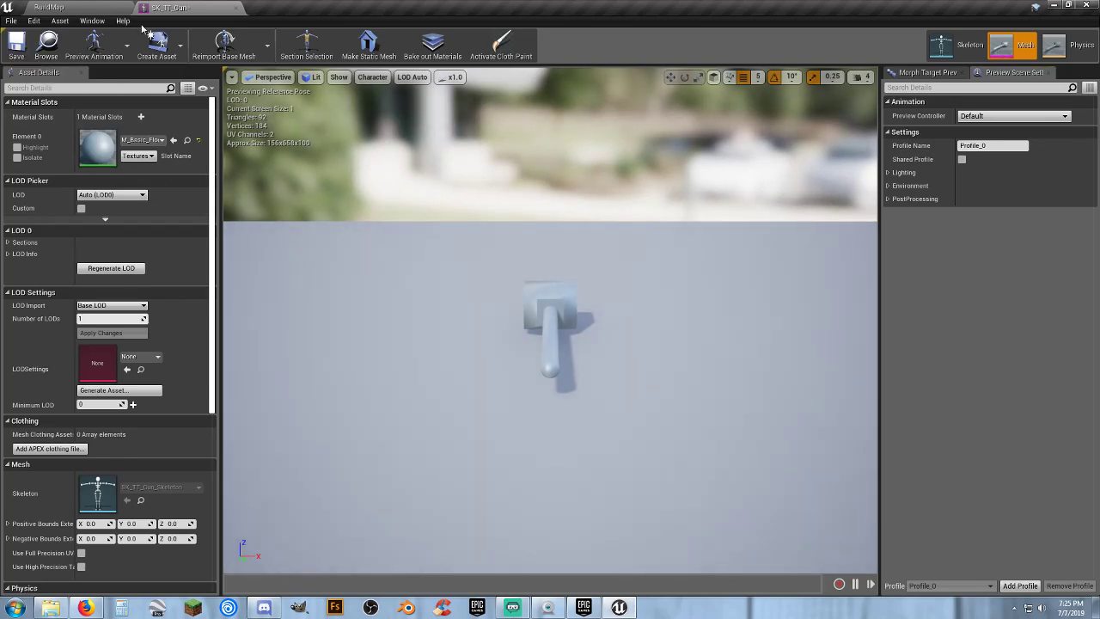
{"action": "left_click", "coordinate": [239, 9]}
- Assign the M_Basic_Floor material to Element 0 of the SK_TT_Turret mesh, save it and close its editor
{"action": "double_click", "coordinate": [503, 469]}
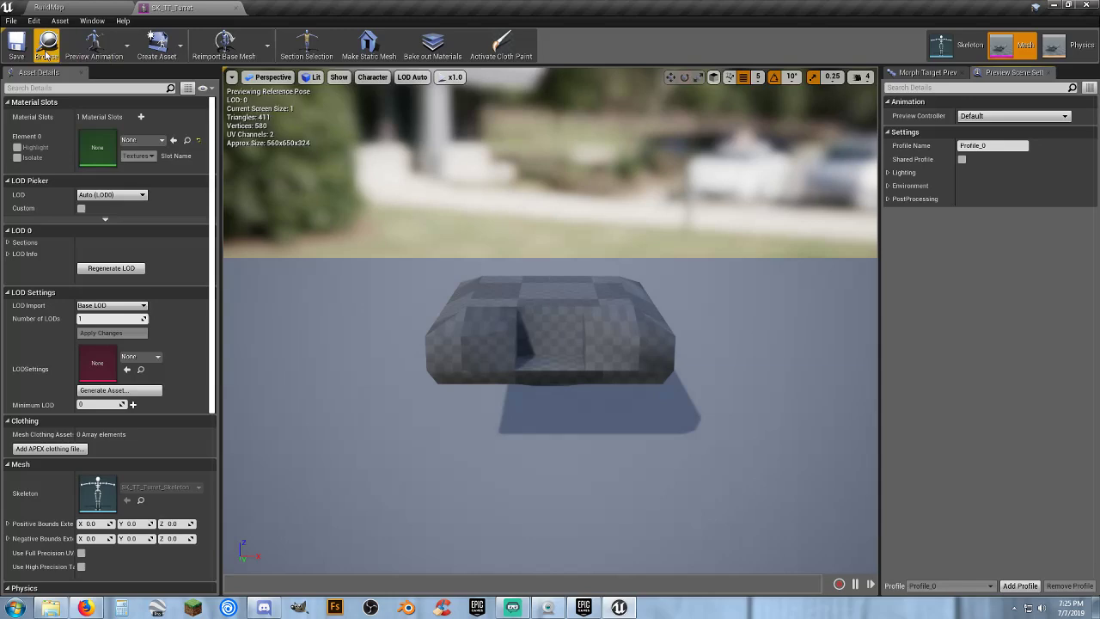
{"action": "left_click", "coordinate": [143, 139]}
{"action": "left_click", "coordinate": [163, 281]}
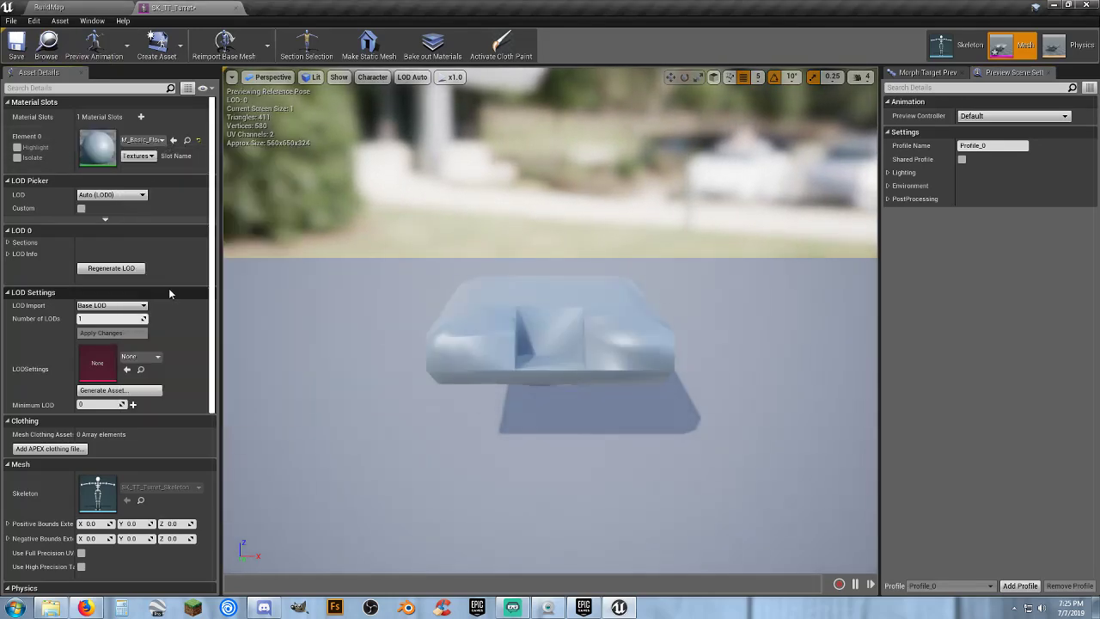
{"action": "left_click", "coordinate": [16, 43]}
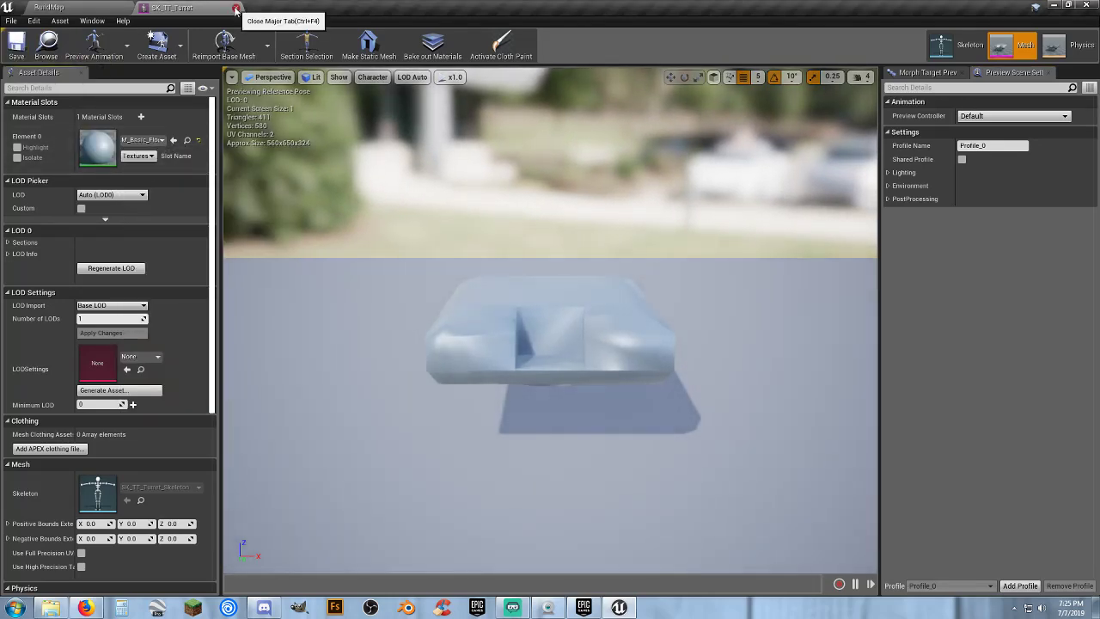
{"action": "left_click", "coordinate": [237, 8]}
{"action": "left_click", "coordinate": [596, 520]}
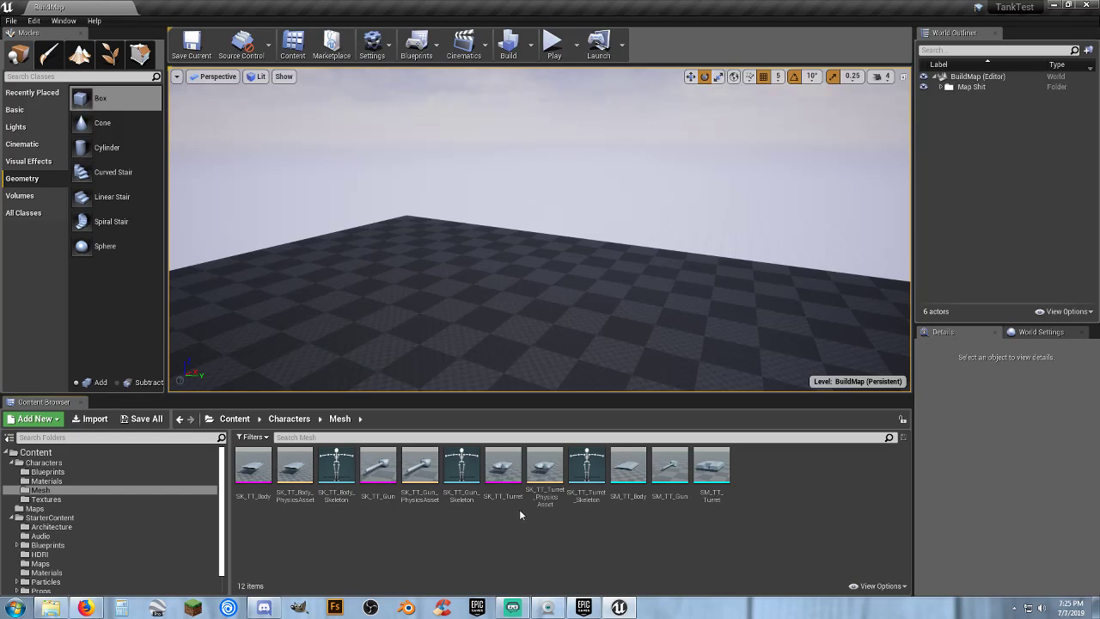
- Open the SK_TT_Turret skeleton and add a socket to its SM_TT_Turret root bone
{"action": "double_click", "coordinate": [586, 496]}
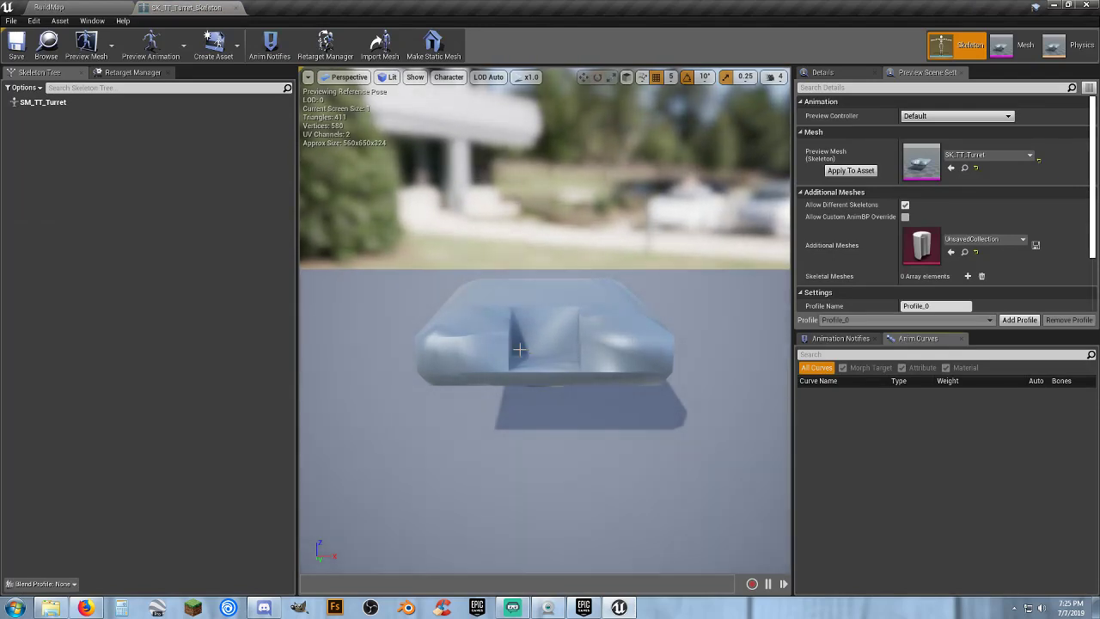
{"action": "left_click", "coordinate": [58, 107]}
{"action": "right_click", "coordinate": [57, 105]}
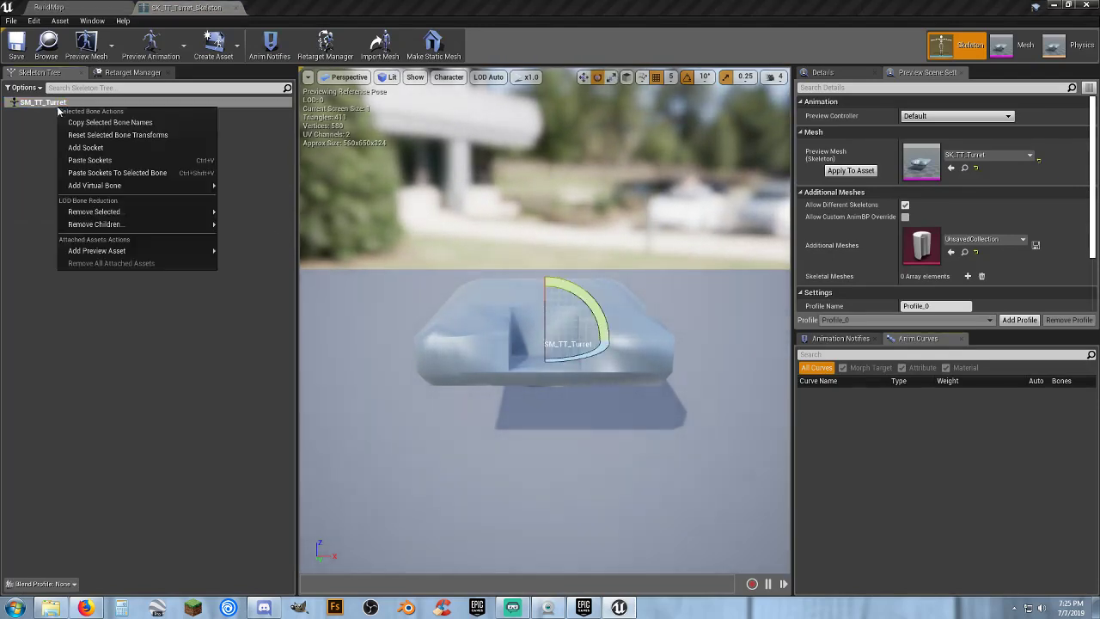
{"action": "left_click", "coordinate": [86, 148]}
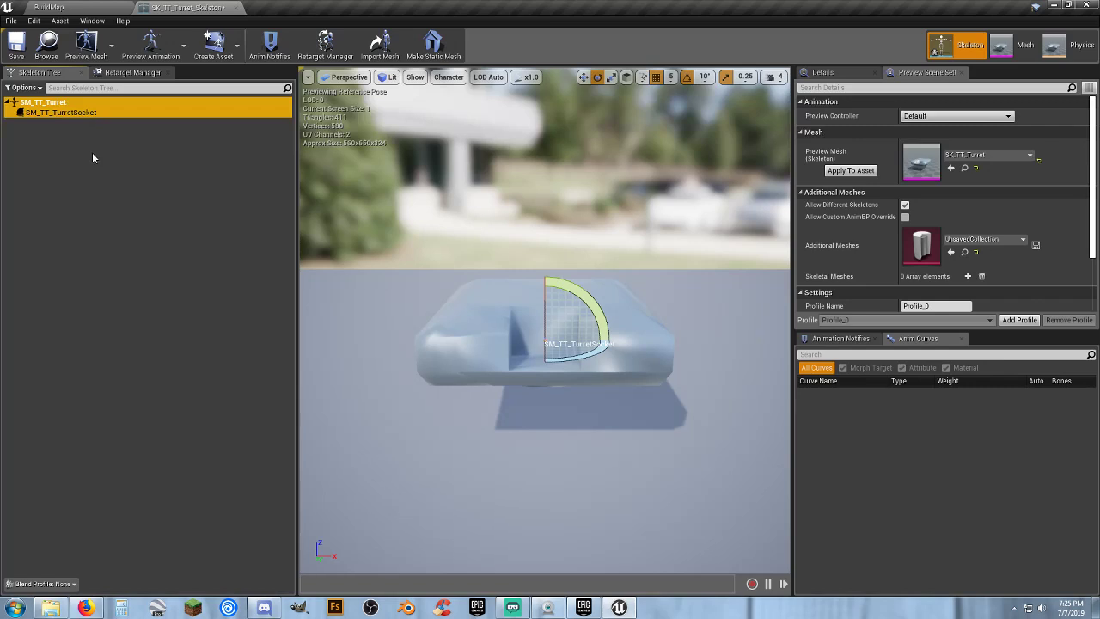
{"action": "key", "text": "Return"}
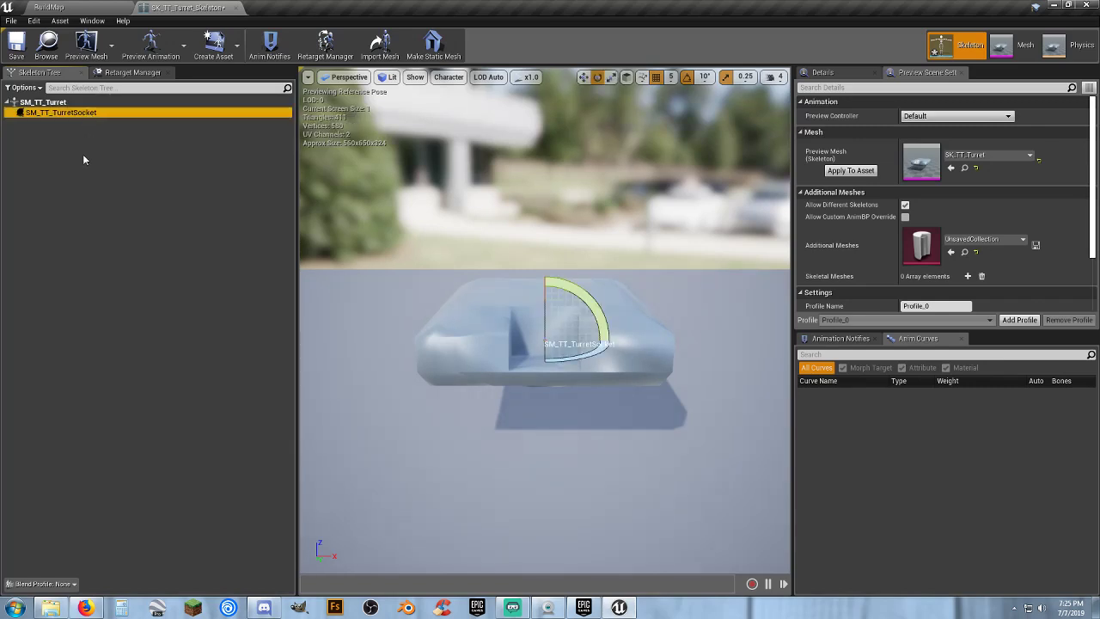
- Rename the turret skeleton's new socket to Gun Barrel
{"action": "key", "text": "F2"}
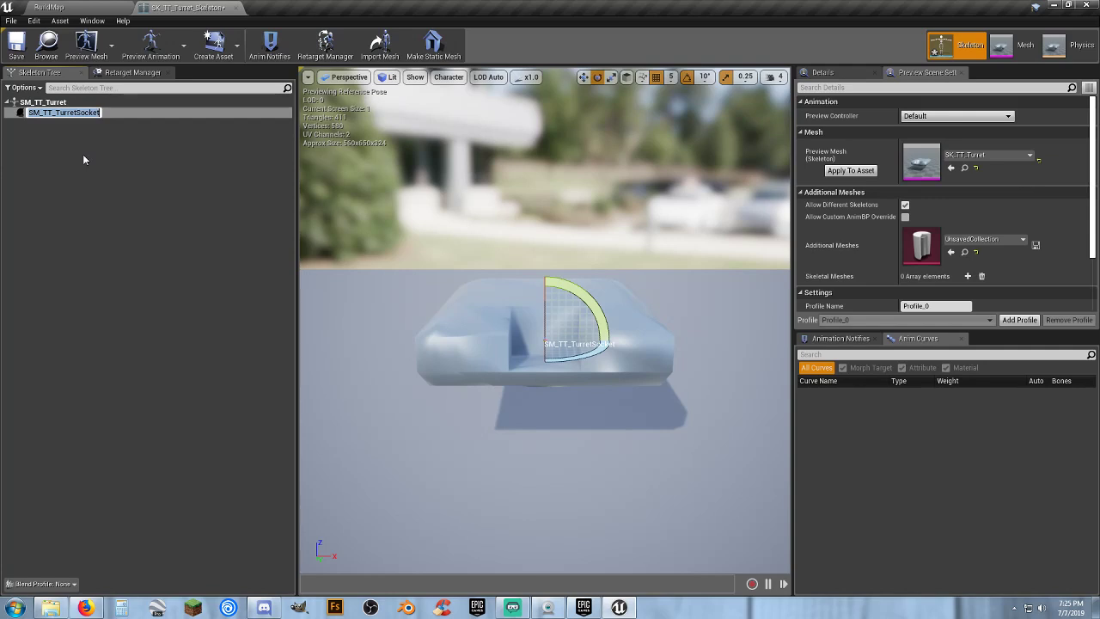
{"action": "type", "text": "Gun"}
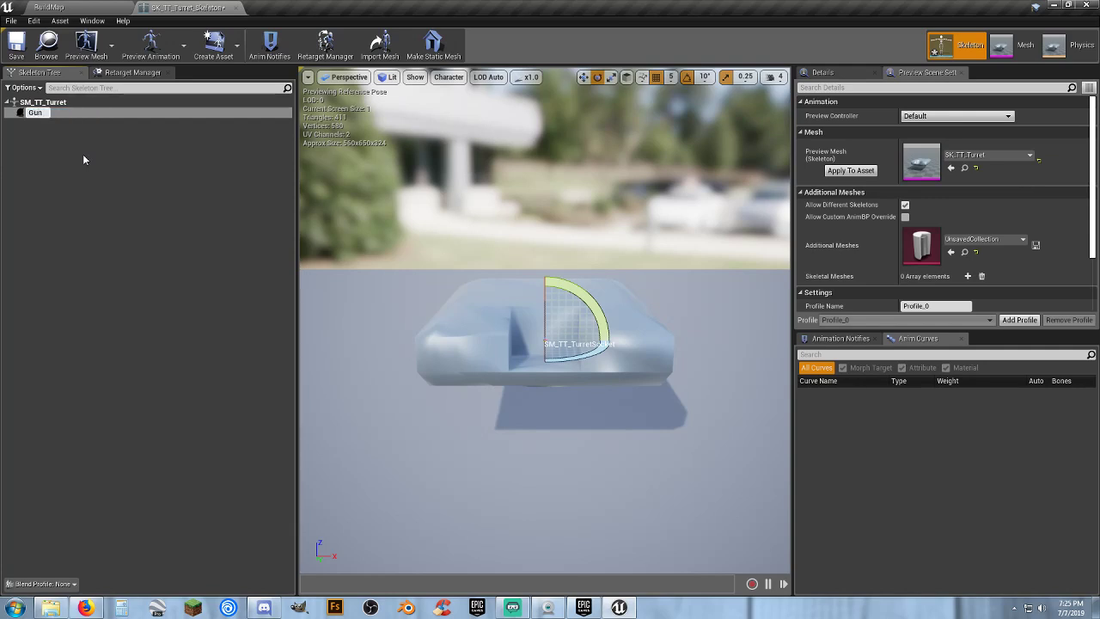
{"action": "type", "text": " Barrel"}
{"action": "key", "text": "Return"}
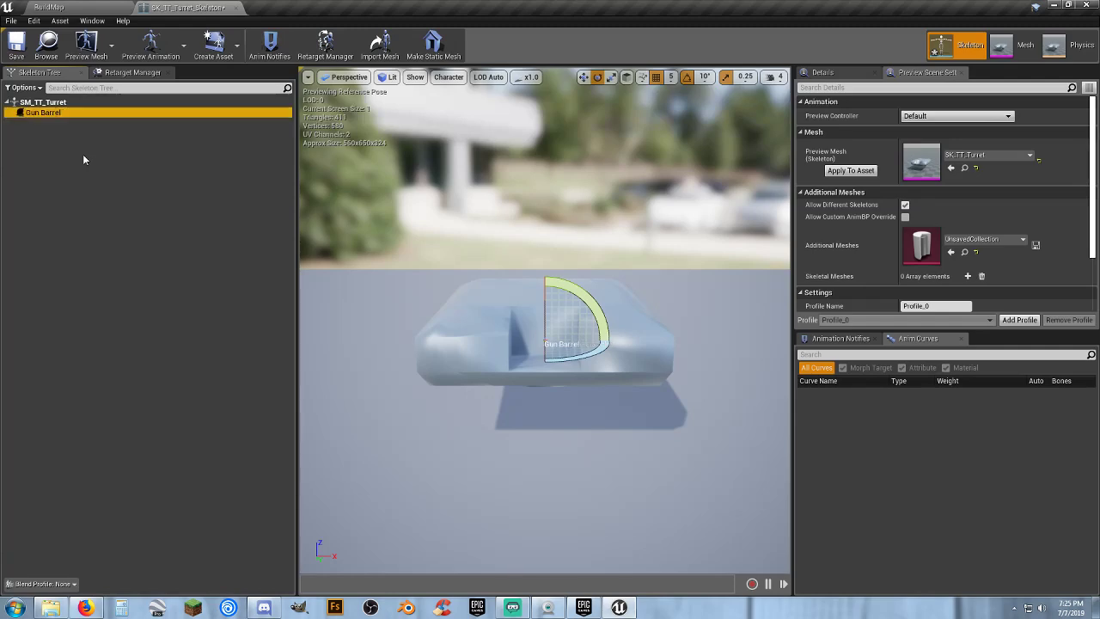
- Add the SK_TT_Gun mesh as a preview asset on the turret skeleton's Gun Barrel socket
{"action": "right_click_drag", "start_coordinate": [383, 187], "coordinate": [391, 249]}
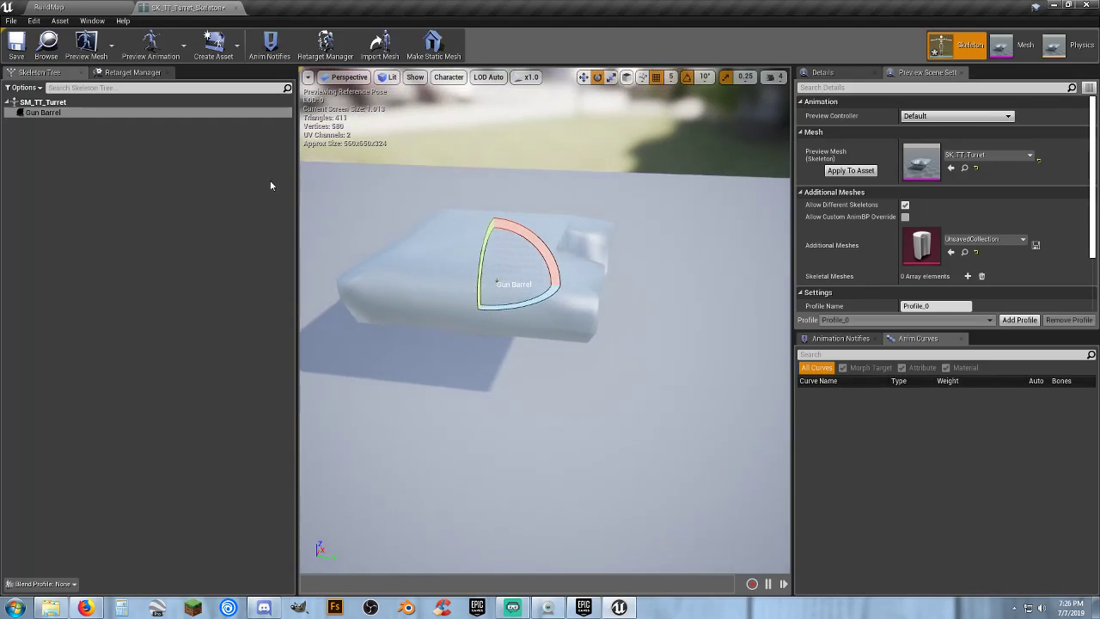
{"action": "right_click", "coordinate": [50, 113]}
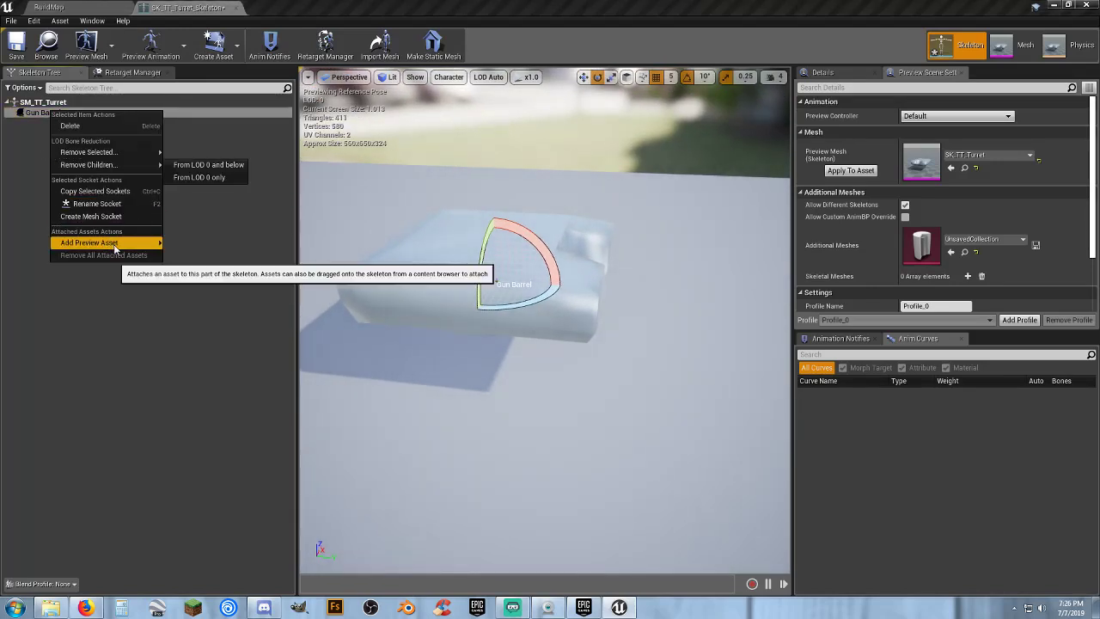
{"action": "mouse_move", "coordinate": [110, 243]}
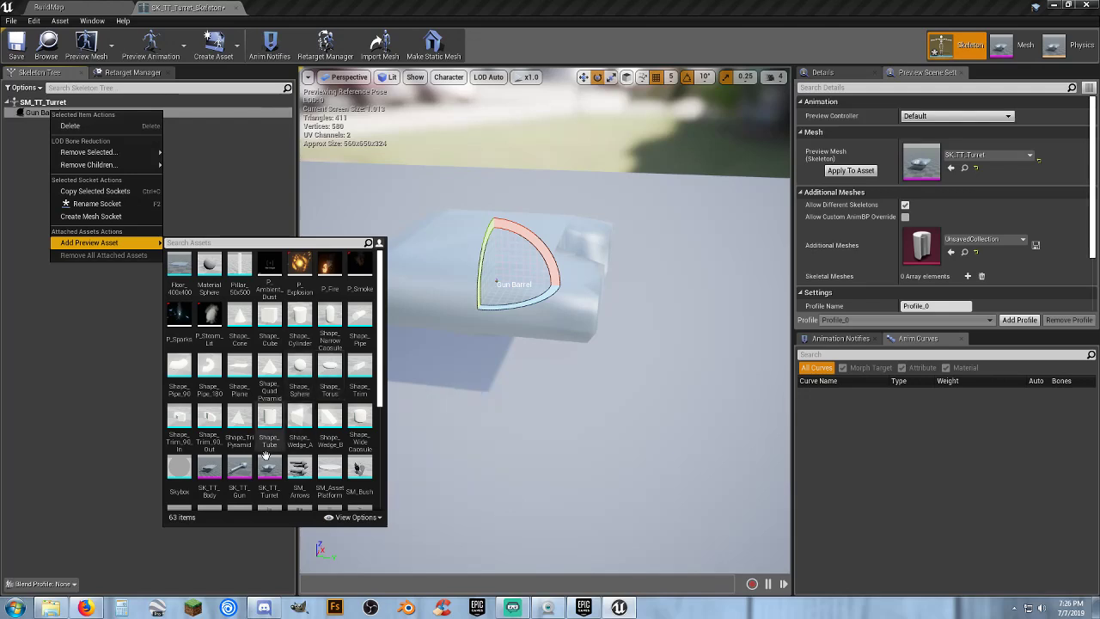
{"action": "left_click", "coordinate": [240, 468]}
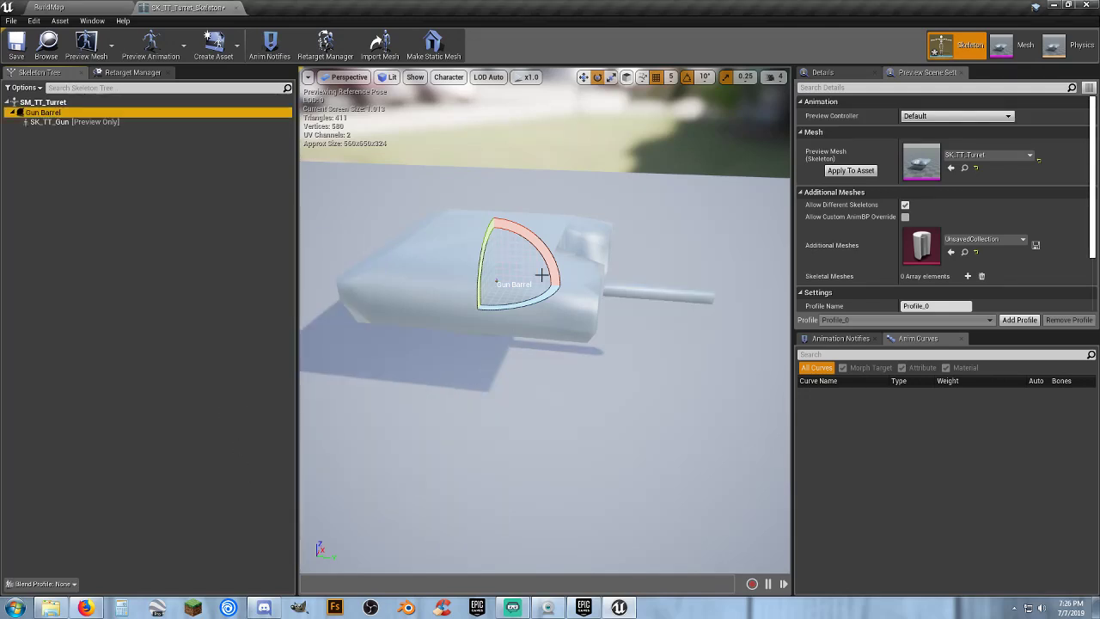
- Move the Gun Barrel socket up and forward so the previewed gun sits in the turret's front recess
{"action": "left_click", "coordinate": [584, 77]}
{"action": "scroll", "coordinate": [545, 320], "scroll_direction": "up", "scroll_amount": 4}
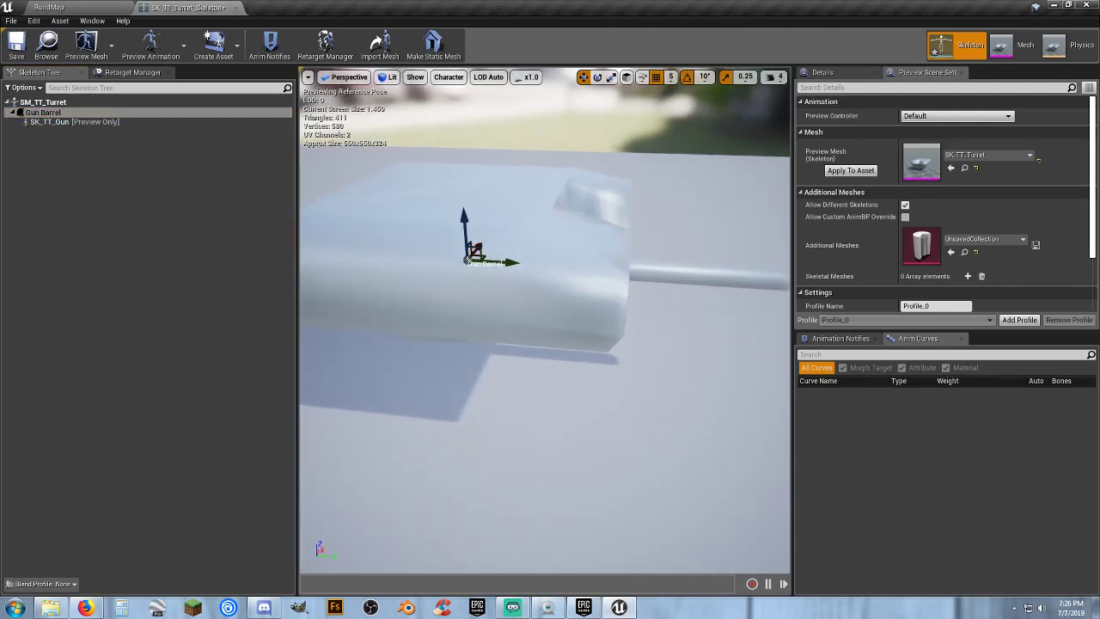
{"action": "left_click_drag", "start_coordinate": [469, 215], "coordinate": [466, 161]}
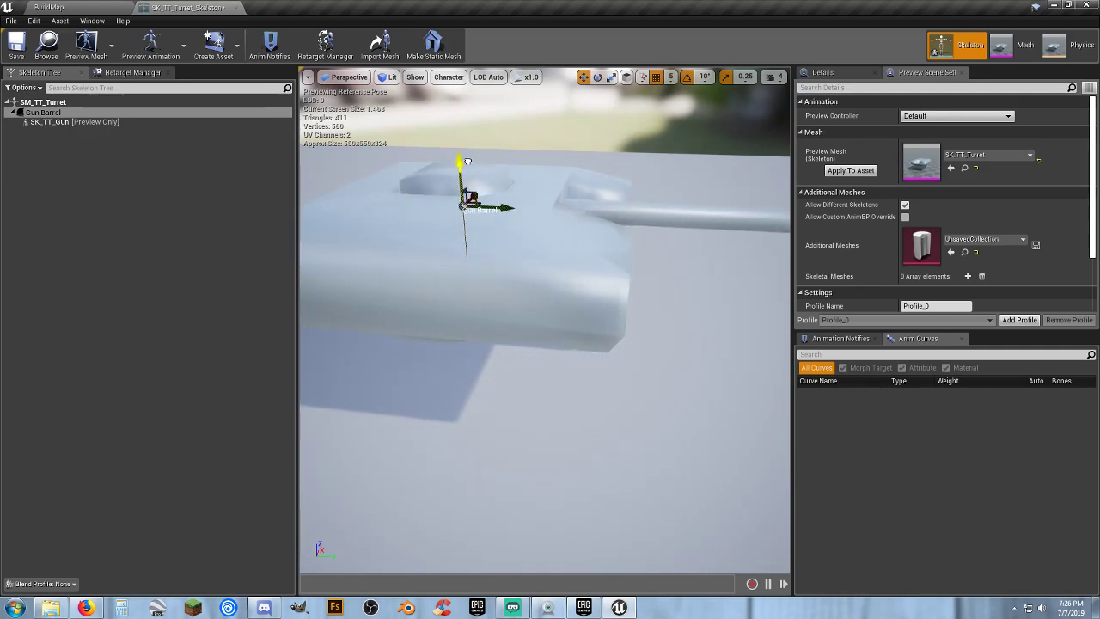
{"action": "left_click_drag", "start_coordinate": [502, 207], "coordinate": [649, 230]}
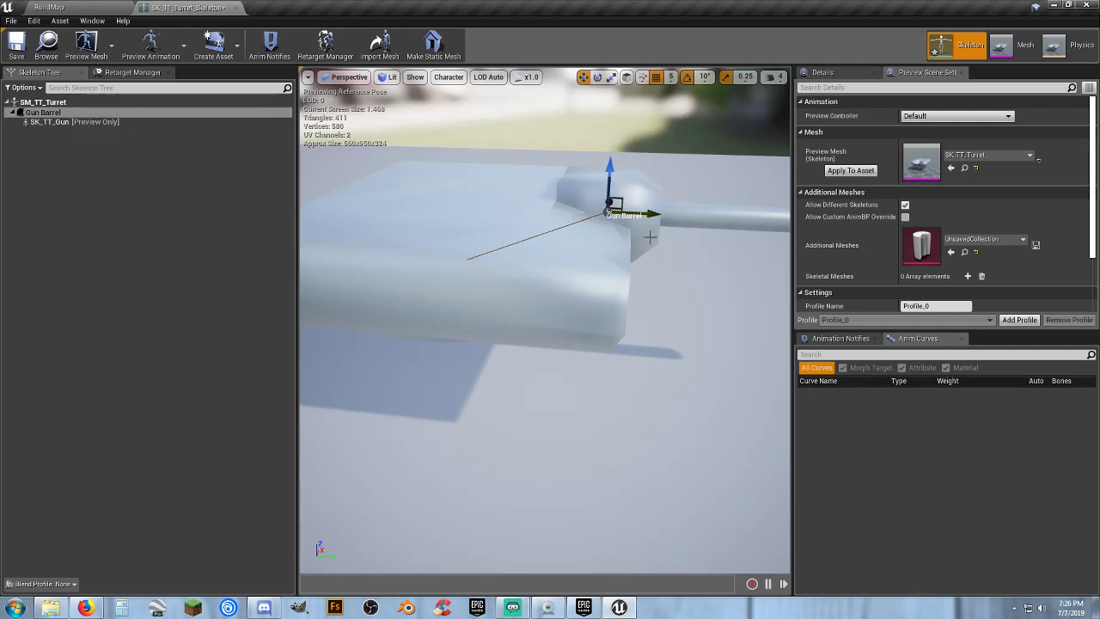
{"action": "right_click_drag", "start_coordinate": [650, 238], "coordinate": [598, 243]}
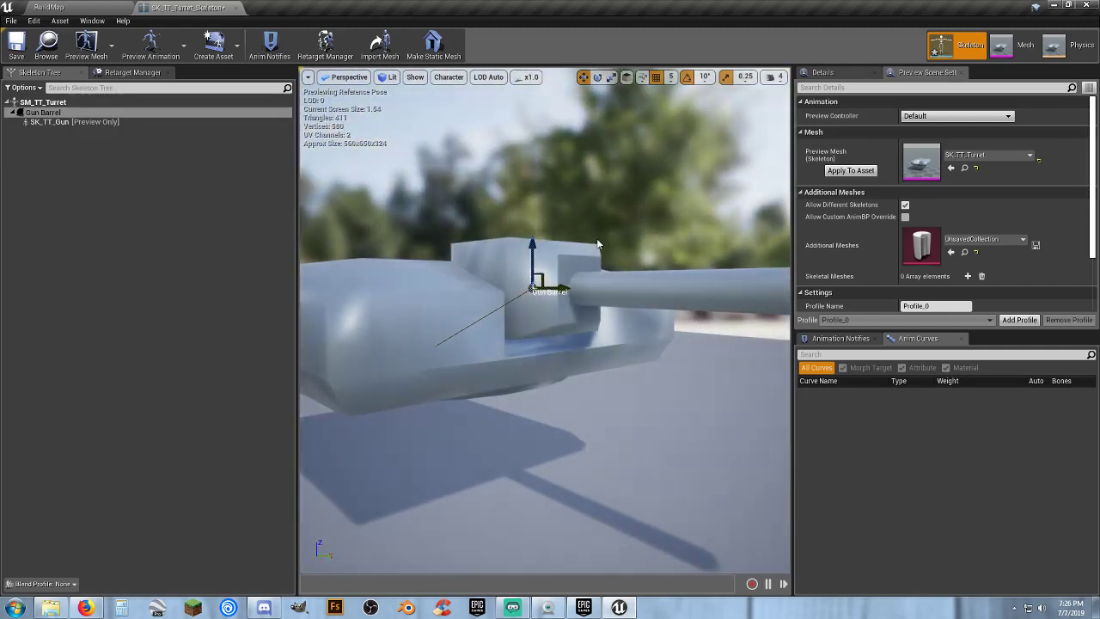
{"action": "left_click_drag", "start_coordinate": [532, 245], "coordinate": [532, 259]}
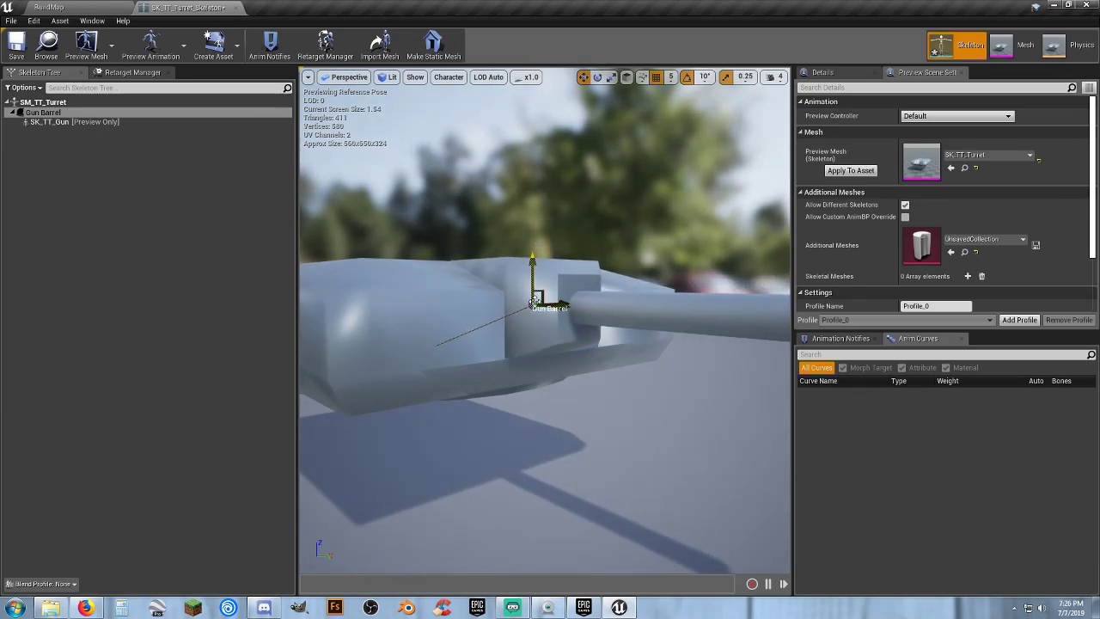
{"action": "right_click_drag", "start_coordinate": [522, 413], "coordinate": [546, 406]}
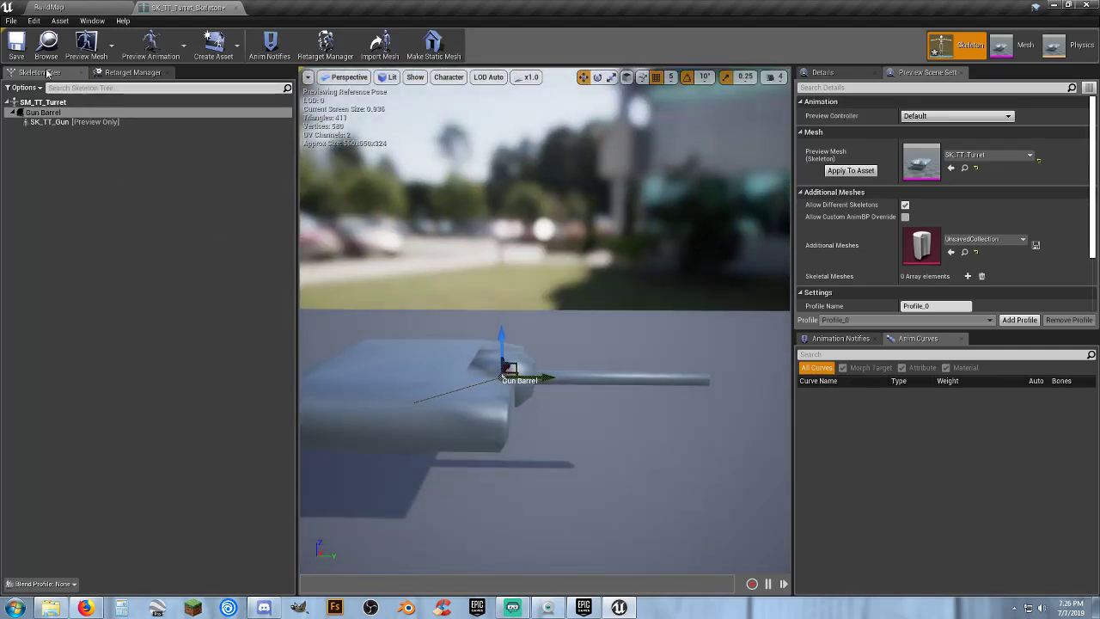
- Save the SK_TT_Turret skeleton and close its editor
{"action": "left_click", "coordinate": [17, 47]}
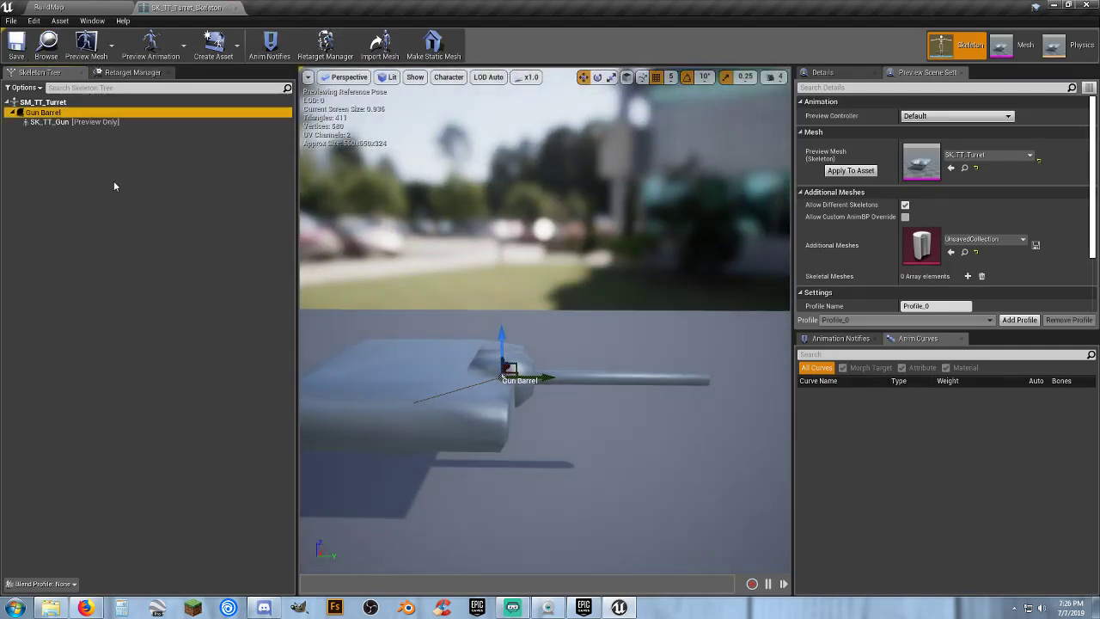
{"action": "right_click", "coordinate": [48, 113]}
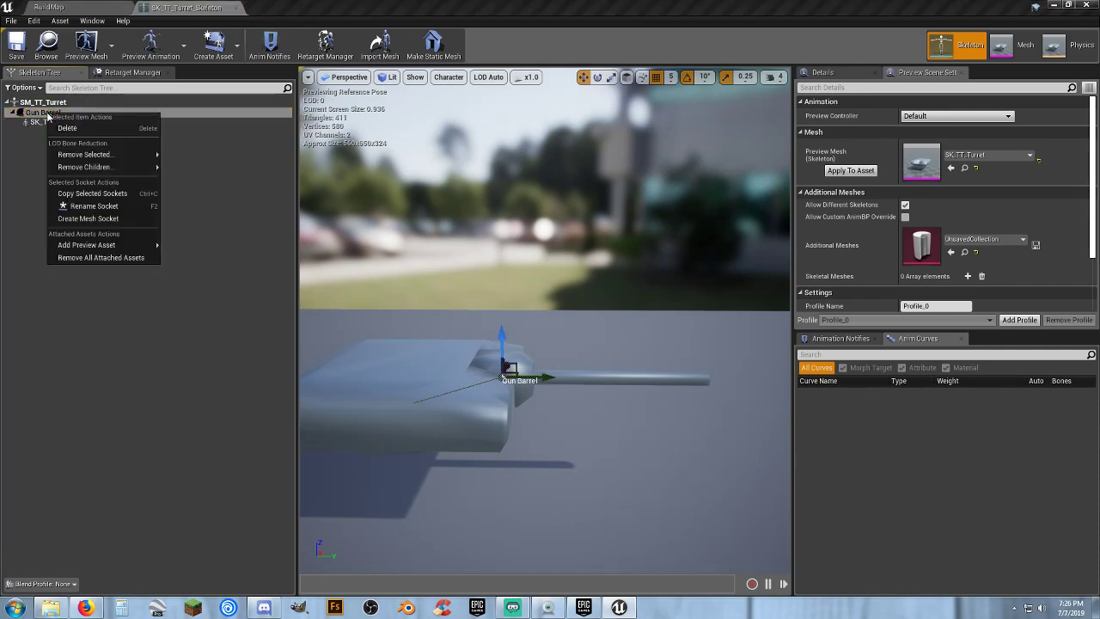
{"action": "left_click", "coordinate": [18, 340]}
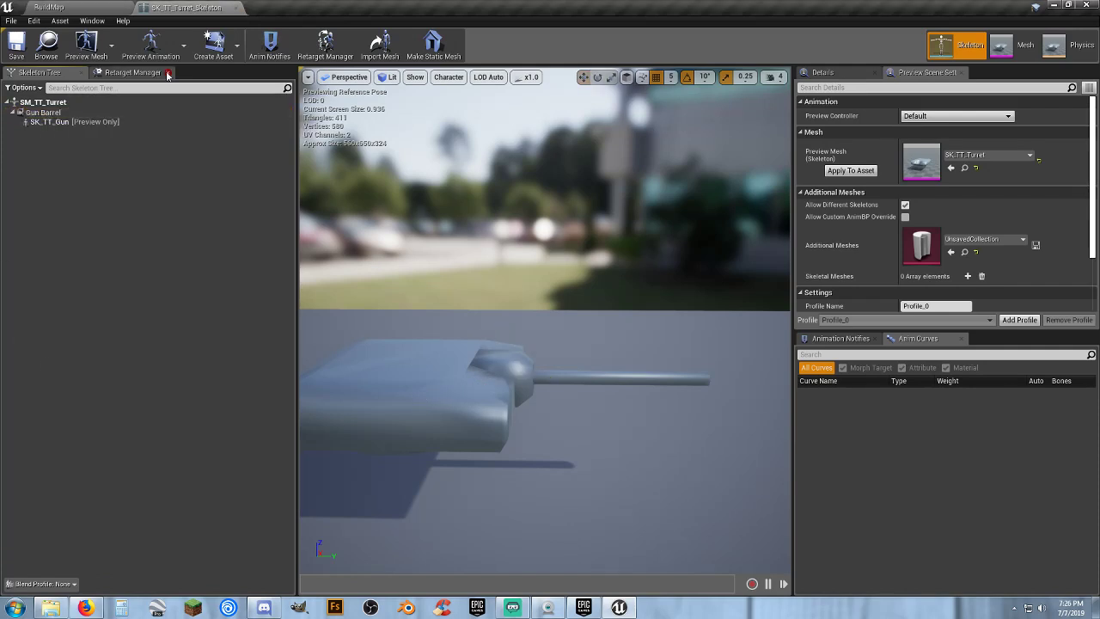
{"action": "left_click", "coordinate": [236, 7]}
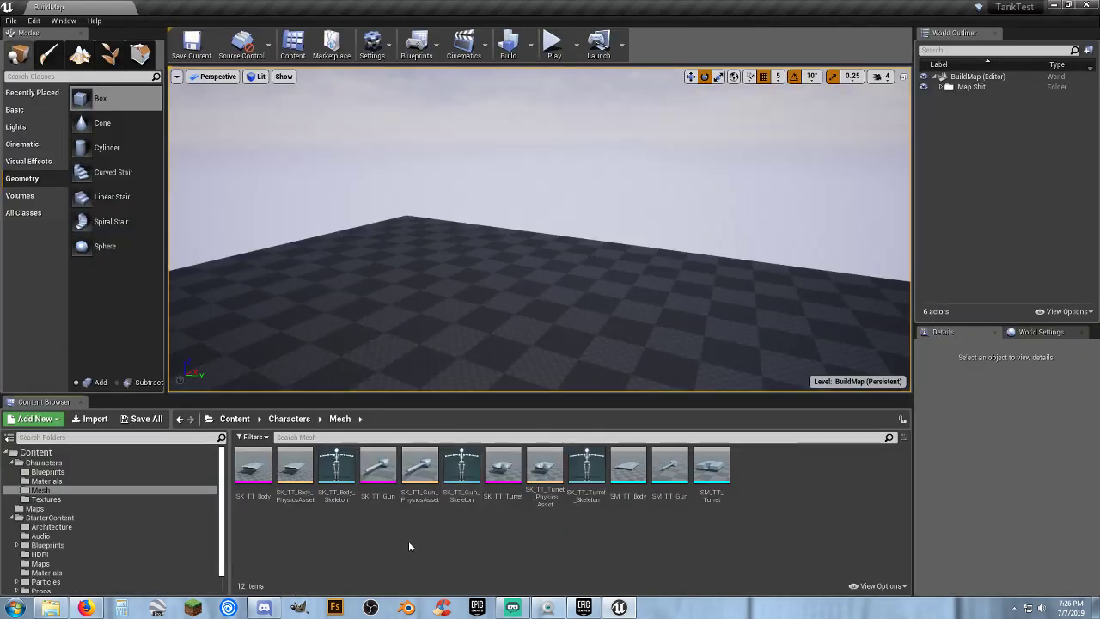
- Open the SK_TT_Gun skeleton and add a socket to its SM_TT_Gun root bone
{"action": "double_click", "coordinate": [380, 497]}
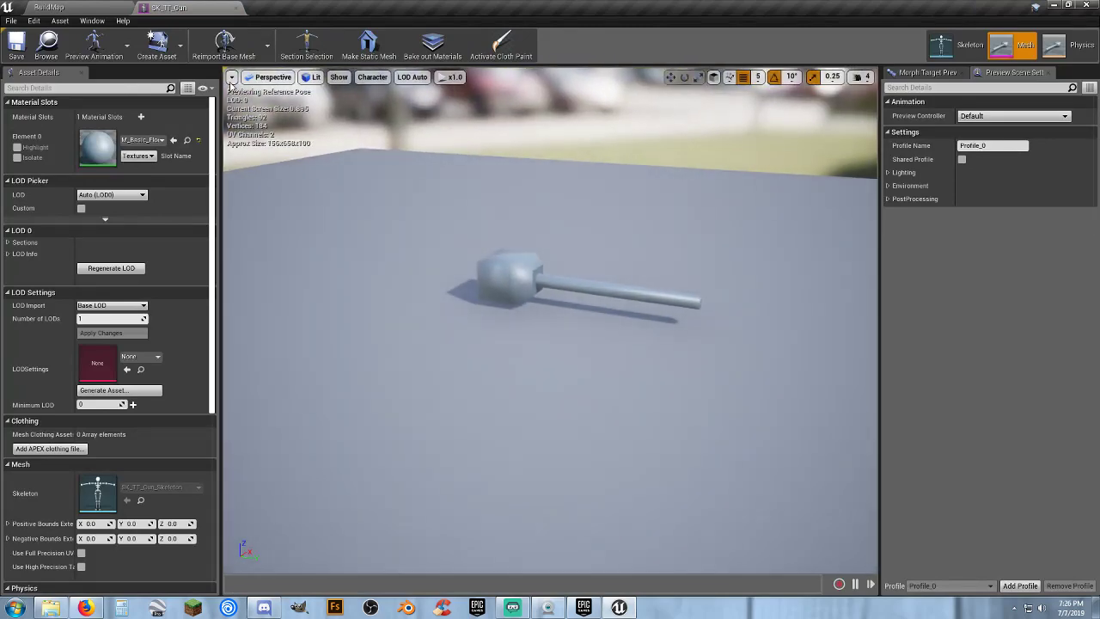
{"action": "left_click", "coordinate": [229, 10]}
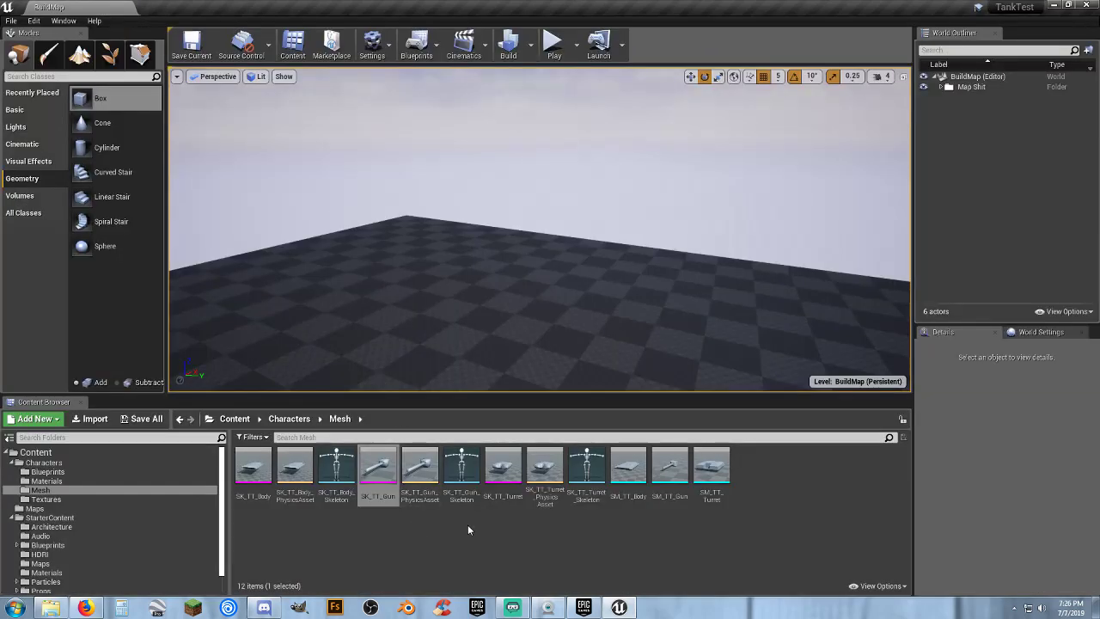
{"action": "double_click", "coordinate": [462, 468]}
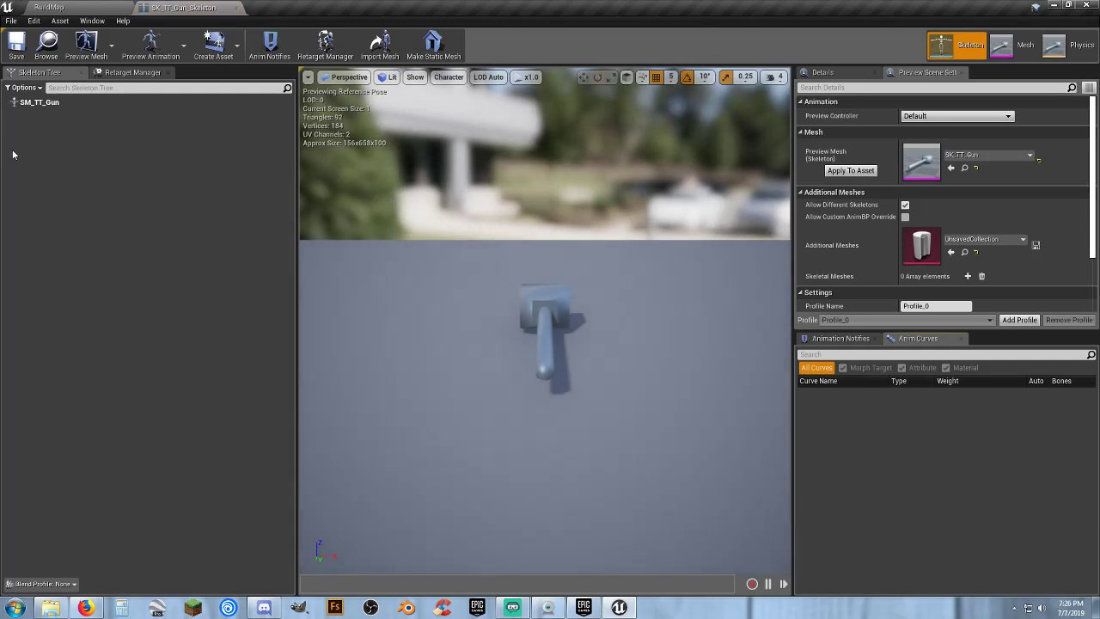
{"action": "left_click", "coordinate": [39, 102]}
{"action": "right_click", "coordinate": [42, 102]}
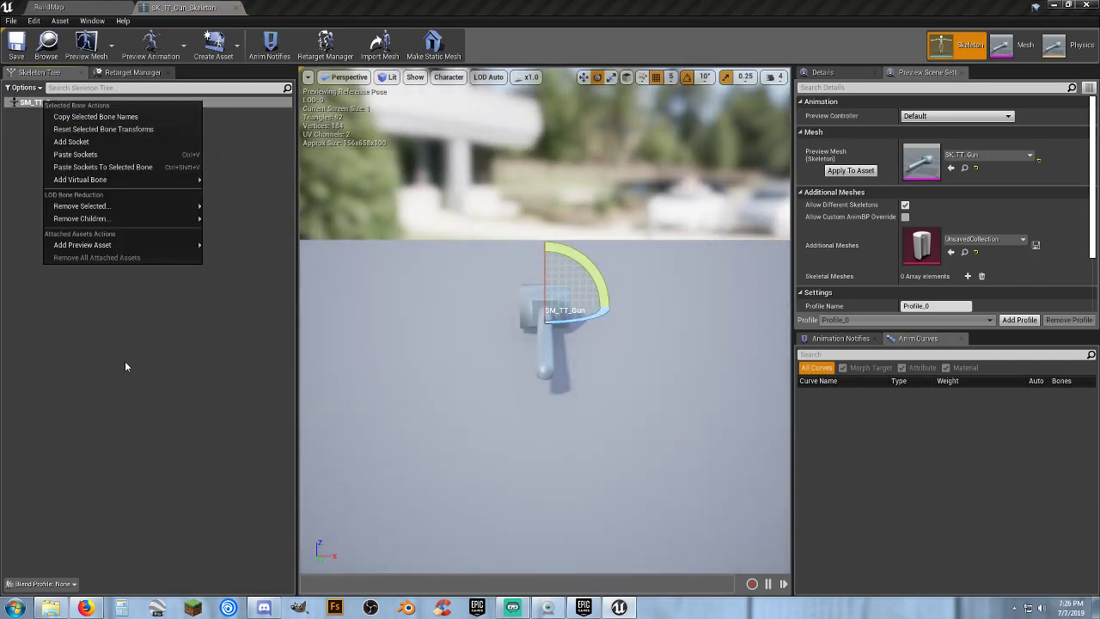
{"action": "left_click", "coordinate": [109, 143]}
{"action": "left_click", "coordinate": [84, 129]}
{"action": "left_click", "coordinate": [81, 114]}
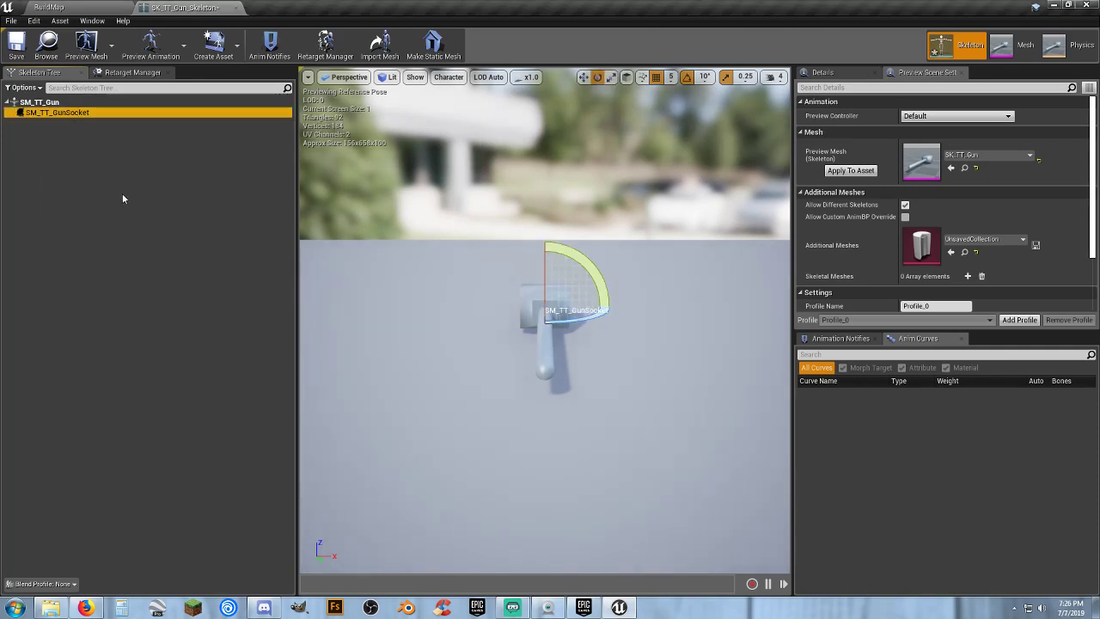
- Rename the gun skeleton's new socket to Muzzle
{"action": "key", "text": "F2"}
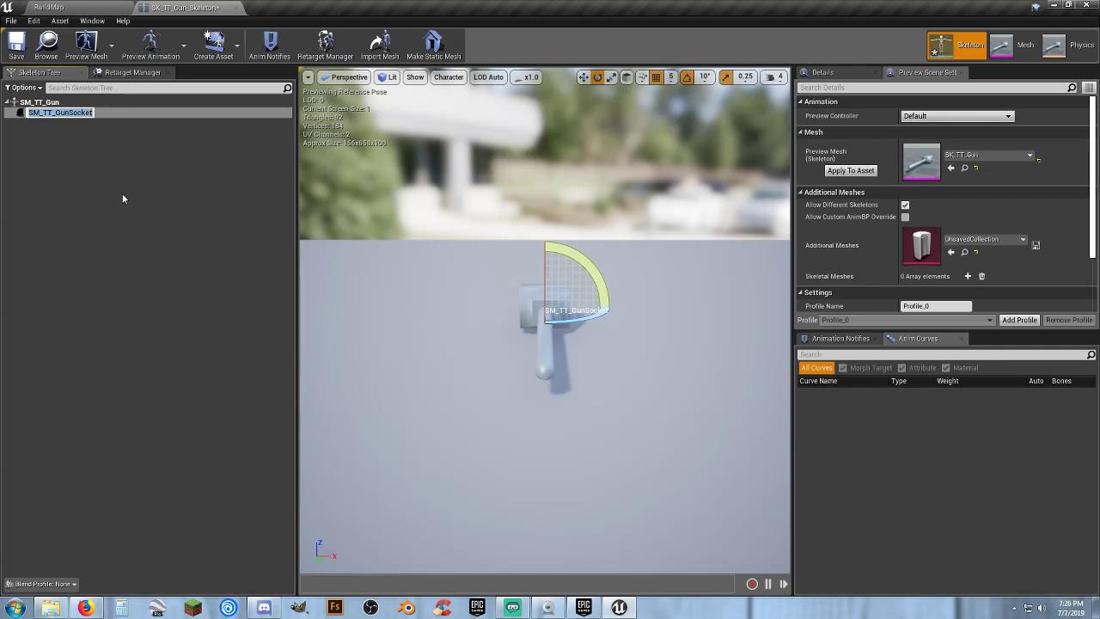
{"action": "type", "text": "Muzzle"}
{"action": "key", "text": "Return"}
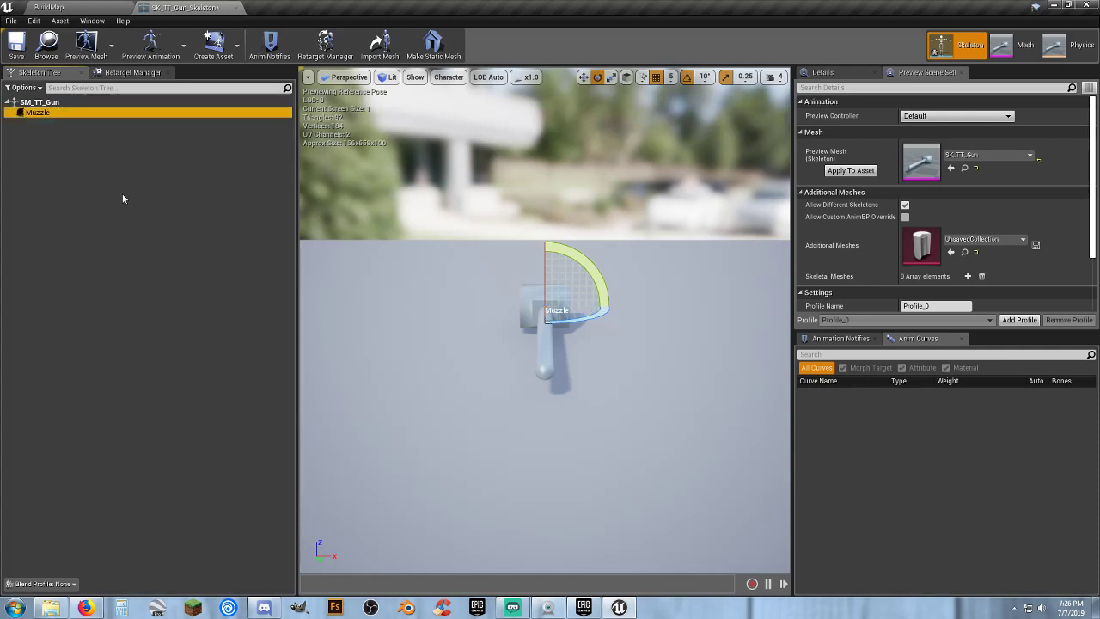
- Move the Muzzle socket along the barrel to its tip, save the gun skeleton and close its editor
{"action": "right_click_drag", "start_coordinate": [606, 392], "coordinate": [631, 203]}
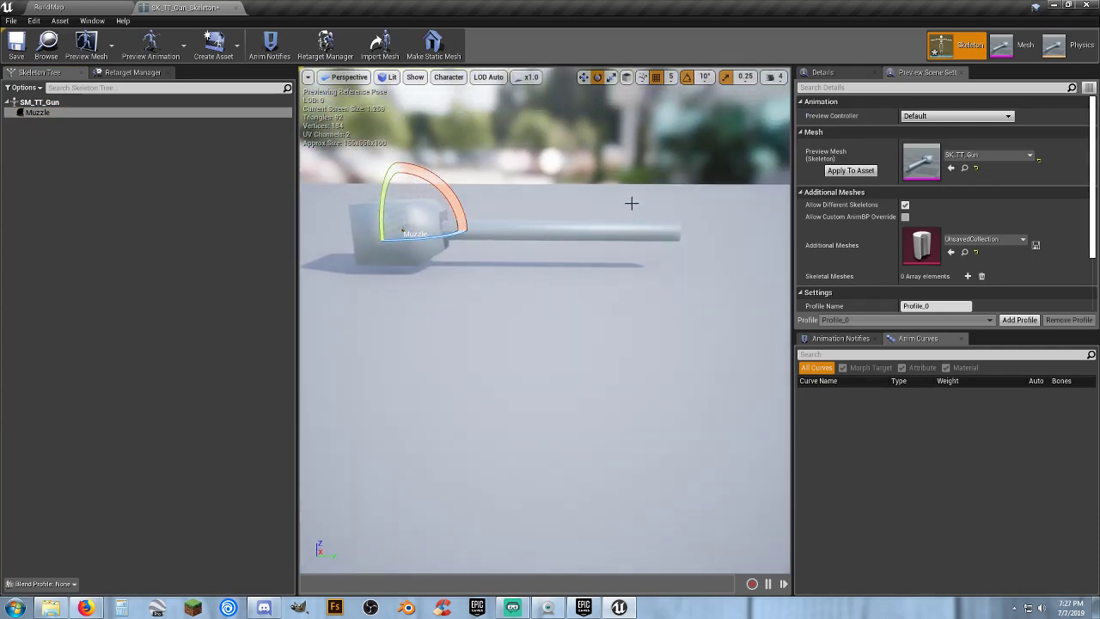
{"action": "left_click", "coordinate": [586, 78]}
{"action": "left_click_drag", "start_coordinate": [448, 230], "coordinate": [732, 250]}
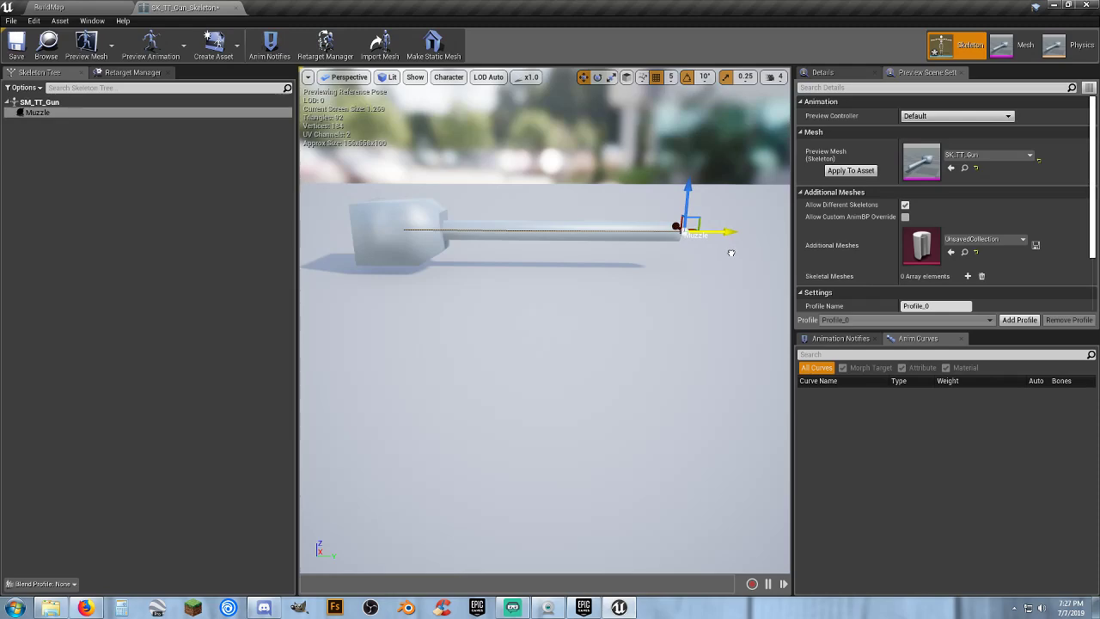
{"action": "right_click_drag", "start_coordinate": [729, 255], "coordinate": [731, 170]}
{"action": "right_click_drag", "start_coordinate": [543, 306], "coordinate": [510, 335]}
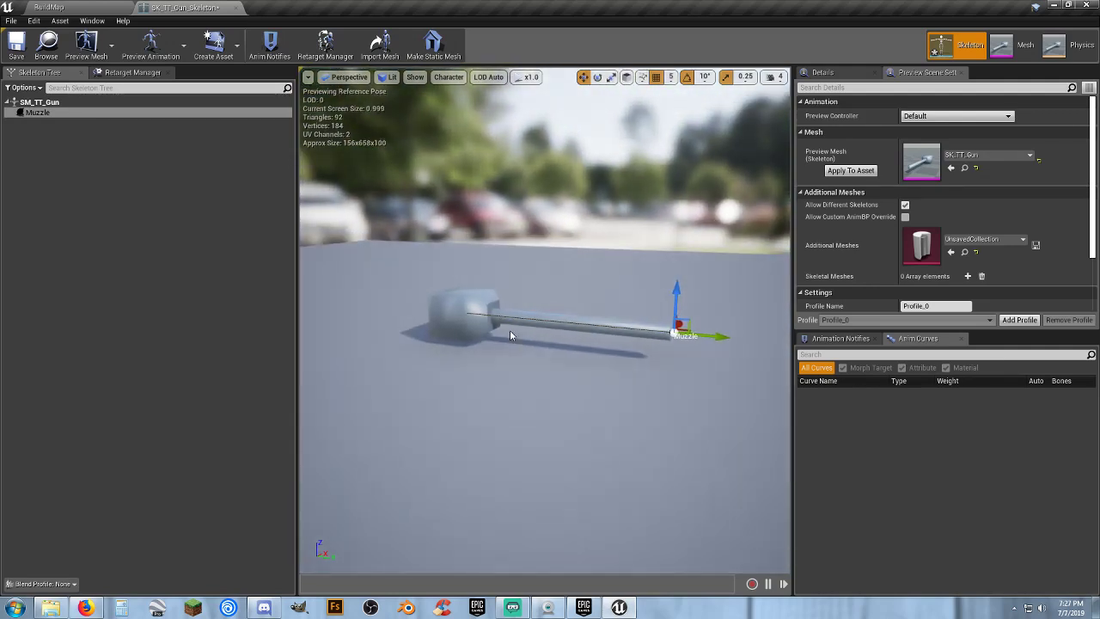
{"action": "left_click", "coordinate": [16, 43]}
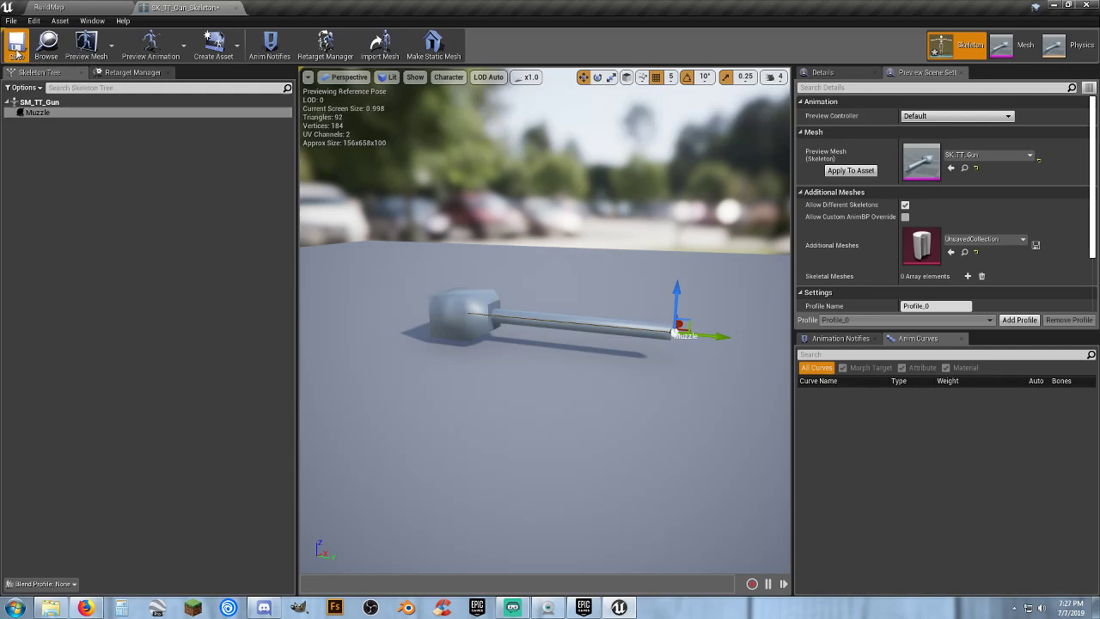
{"action": "left_click", "coordinate": [230, 9]}
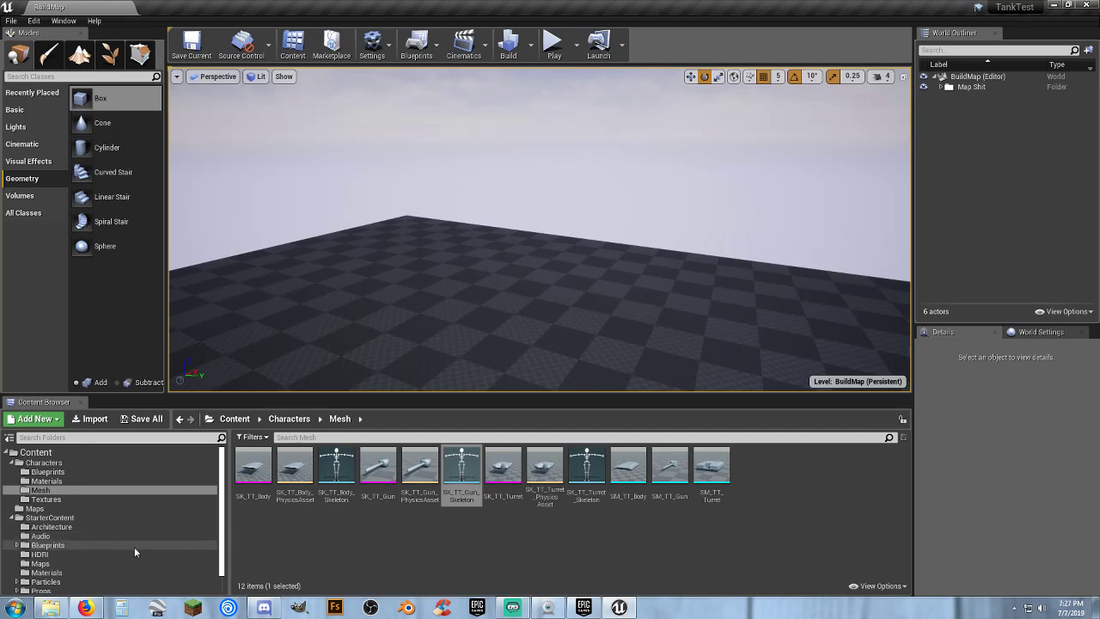
{"action": "left_click", "coordinate": [289, 537]}
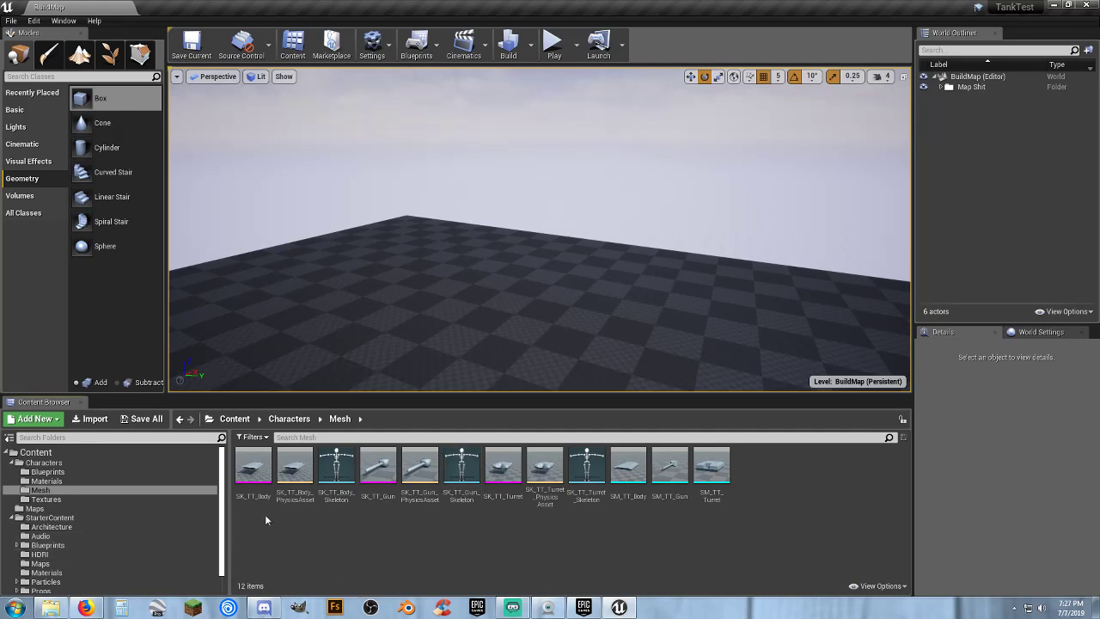
{"action": "double_click", "coordinate": [258, 501]}
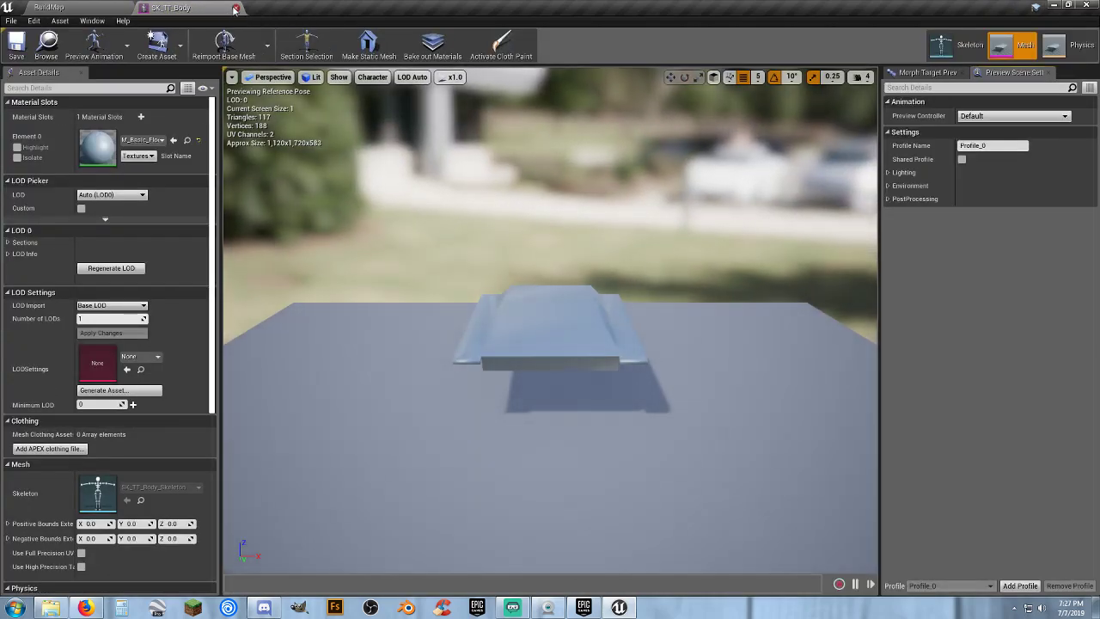
{"action": "left_click", "coordinate": [236, 7]}
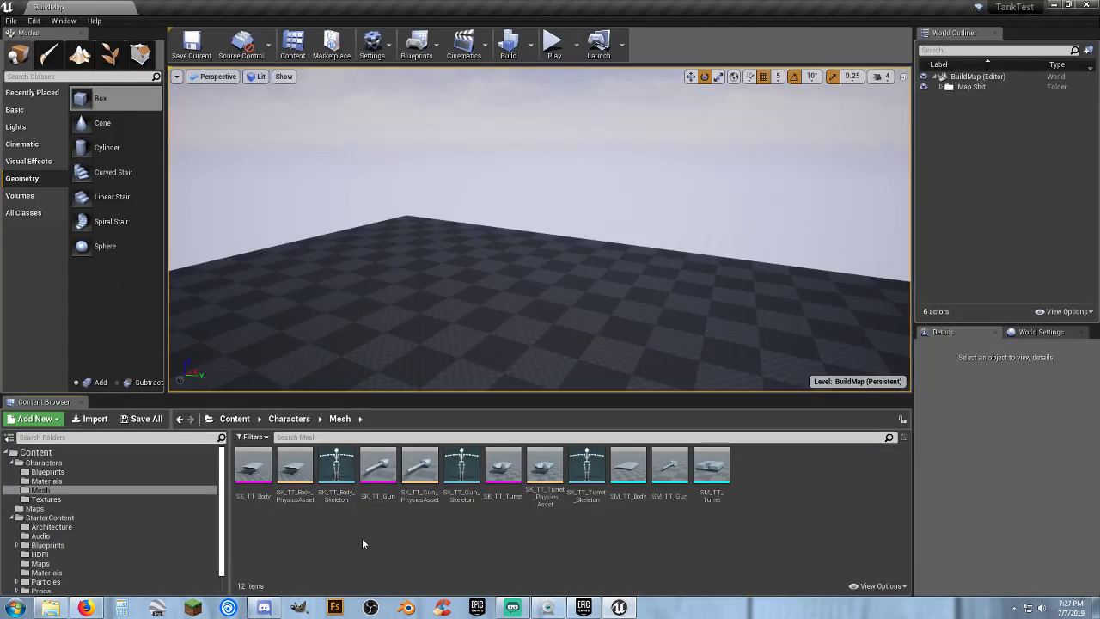
- Open the SK_TT_Body skeleton and add a socket named Turret to its SM_TT_Body root bone
{"action": "double_click", "coordinate": [337, 497]}
{"action": "right_click_drag", "start_coordinate": [545, 343], "coordinate": [751, 340]}
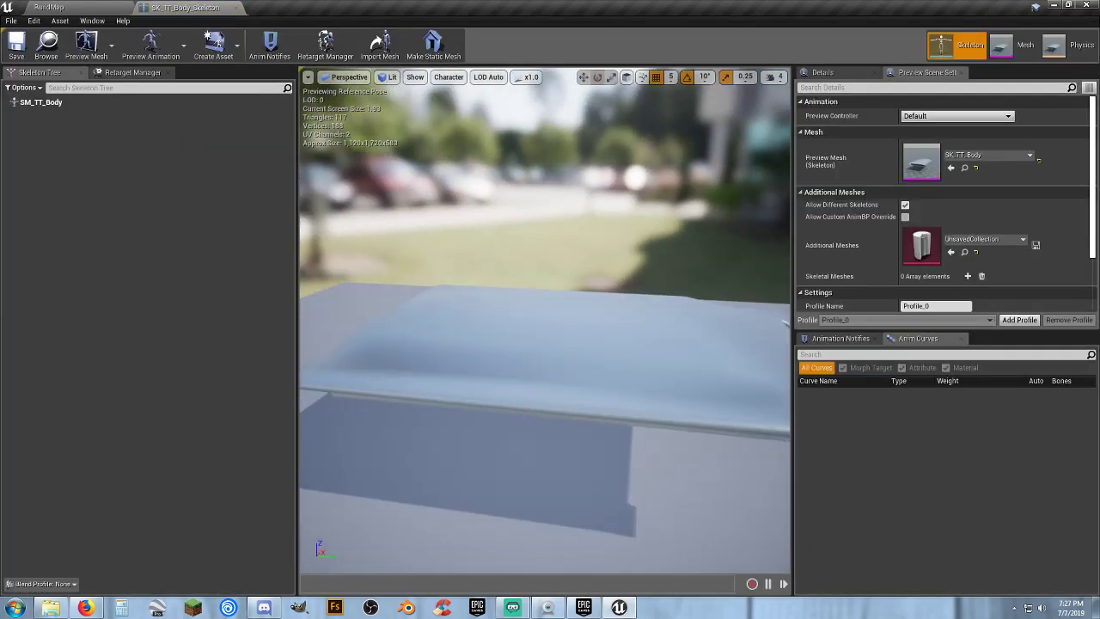
{"action": "left_click", "coordinate": [41, 102]}
{"action": "right_click", "coordinate": [43, 104]}
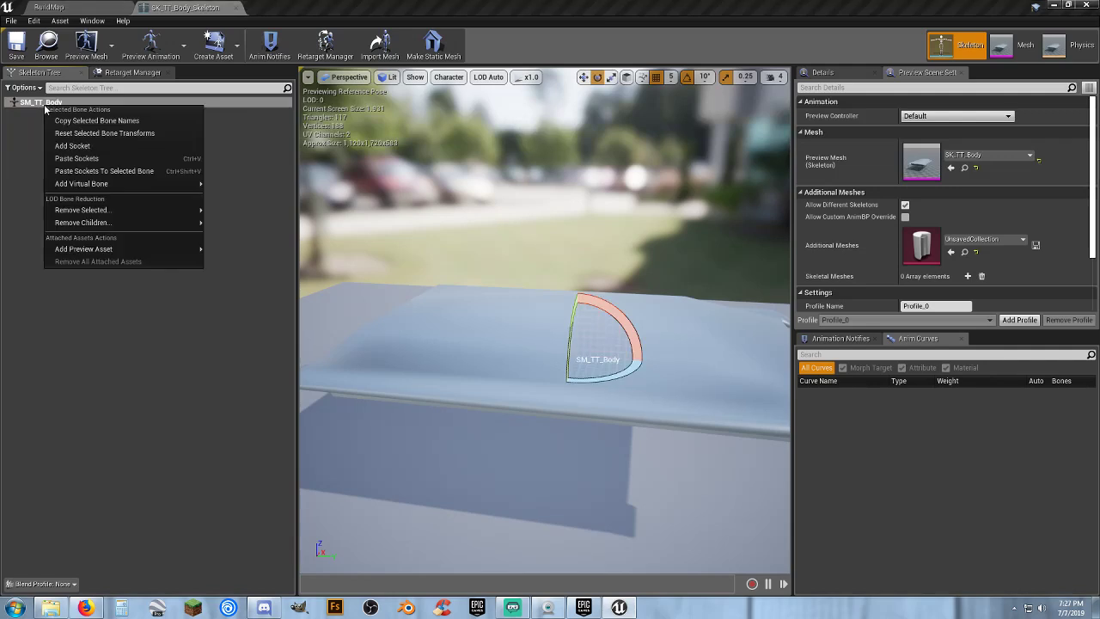
{"action": "left_click", "coordinate": [73, 145]}
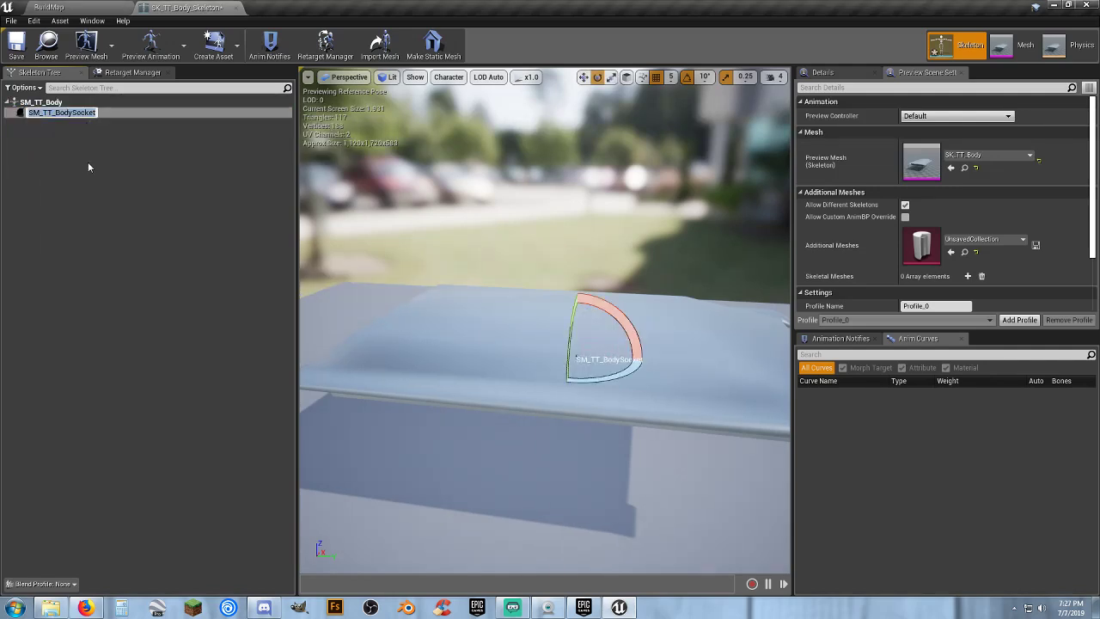
{"action": "type", "text": "Turret"}
{"action": "key", "text": "Return"}
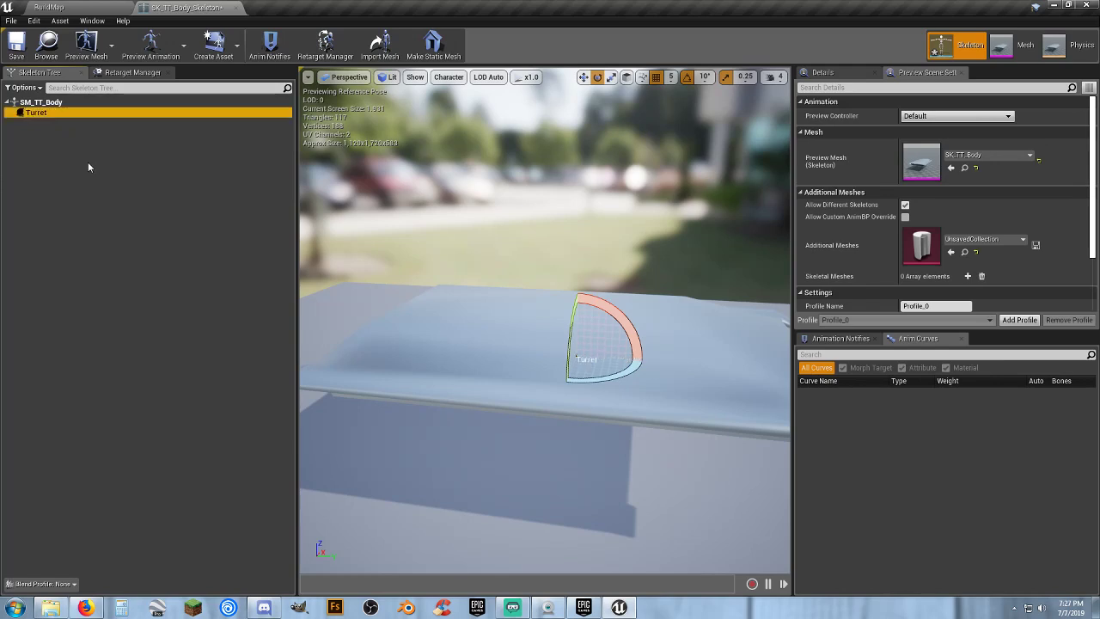
- Attach SK_TT_Turret to the Turret socket of the body skeleton as a preview asset
{"action": "right_click", "coordinate": [78, 118]}
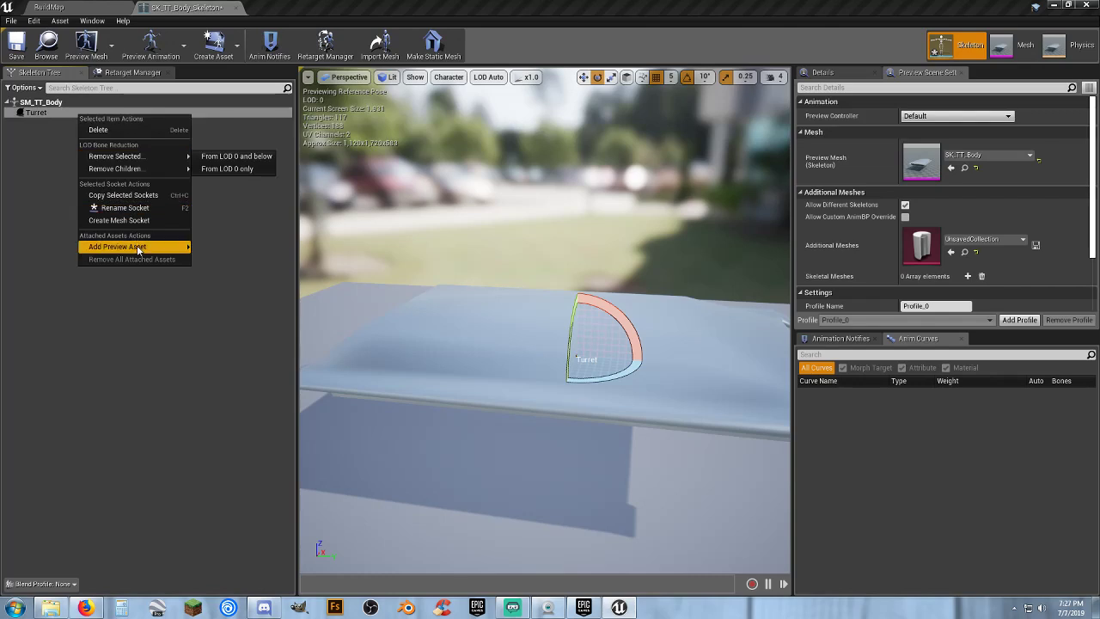
{"action": "mouse_move", "coordinate": [141, 249]}
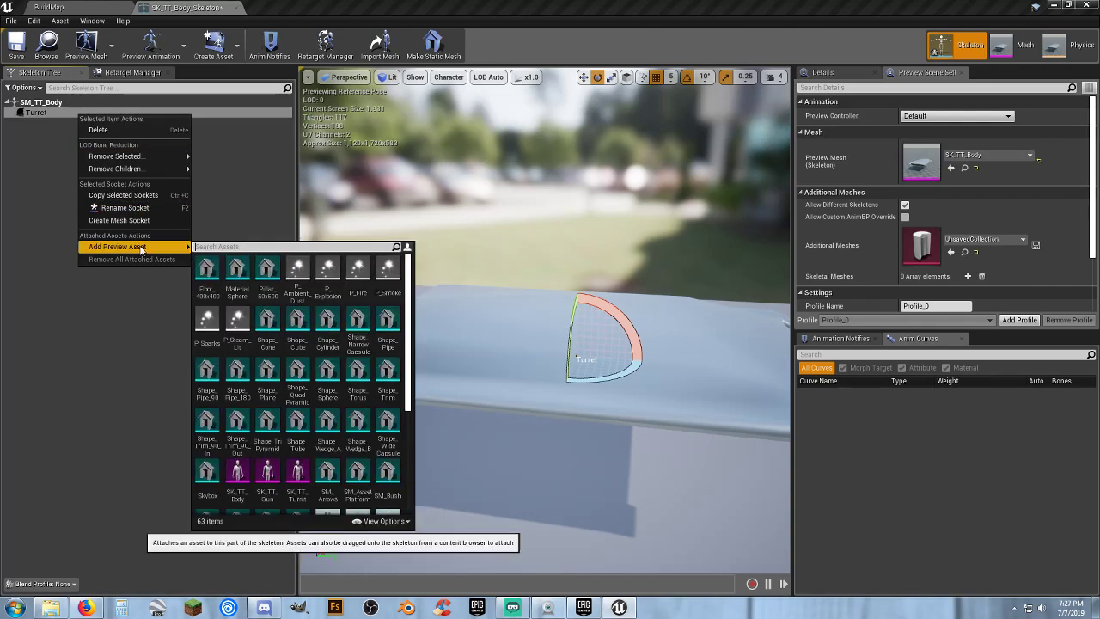
{"action": "left_click", "coordinate": [298, 496]}
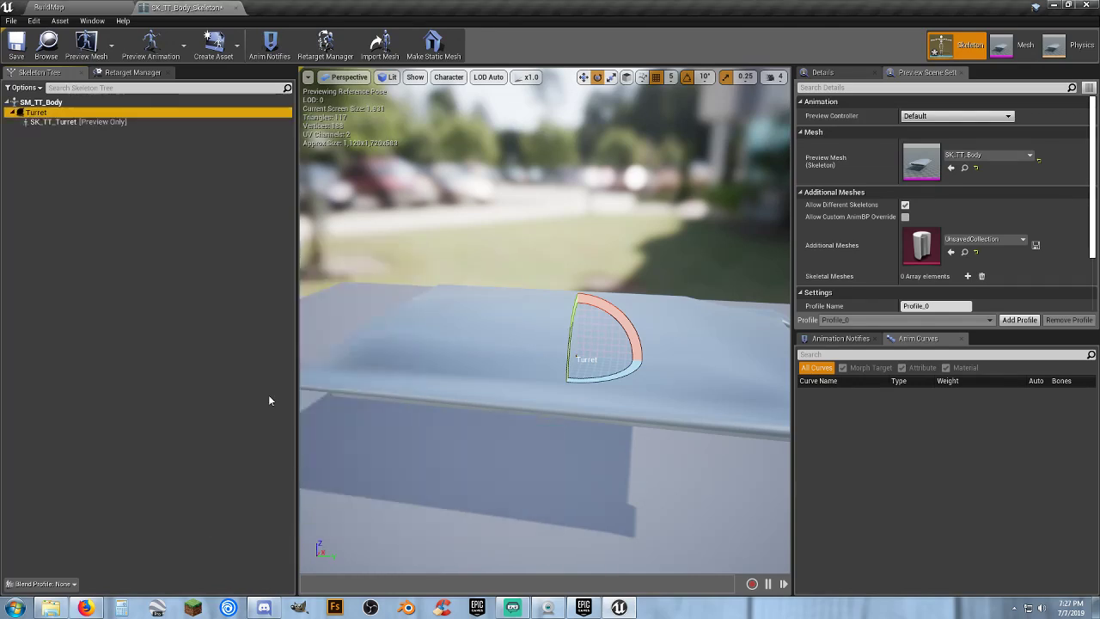
- Raise the Turret socket until the previewed turret rests on top of the body, save the body skeleton and close its editor
{"action": "right_click_drag", "start_coordinate": [489, 366], "coordinate": [489, 417]}
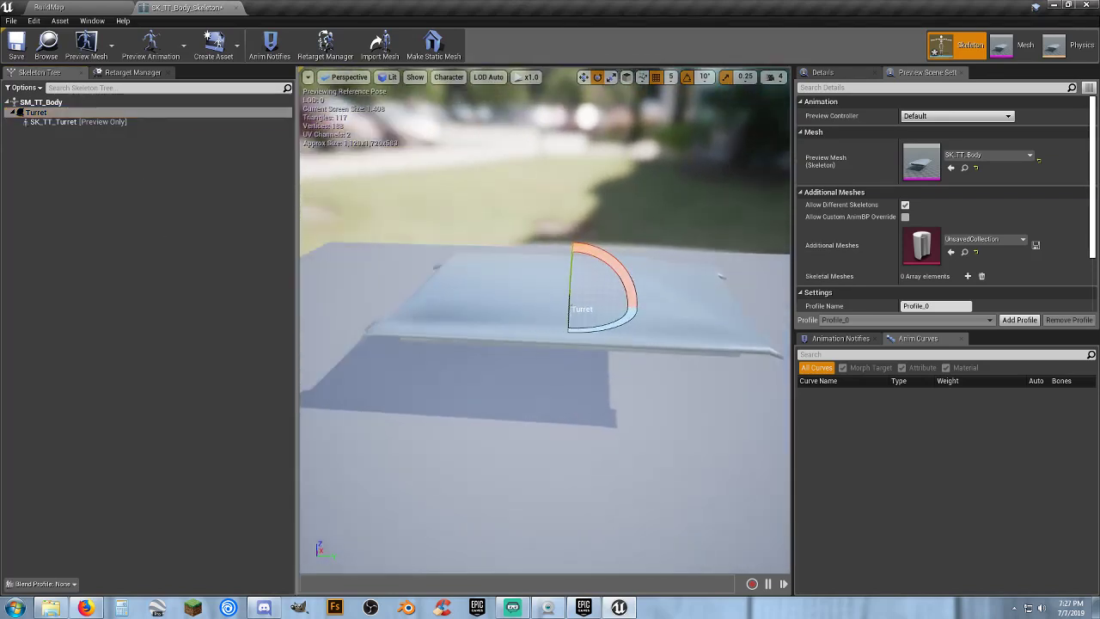
{"action": "left_click", "coordinate": [583, 76]}
{"action": "left_click_drag", "start_coordinate": [577, 265], "coordinate": [571, 223]}
{"action": "right_click_drag", "start_coordinate": [559, 306], "coordinate": [559, 352]}
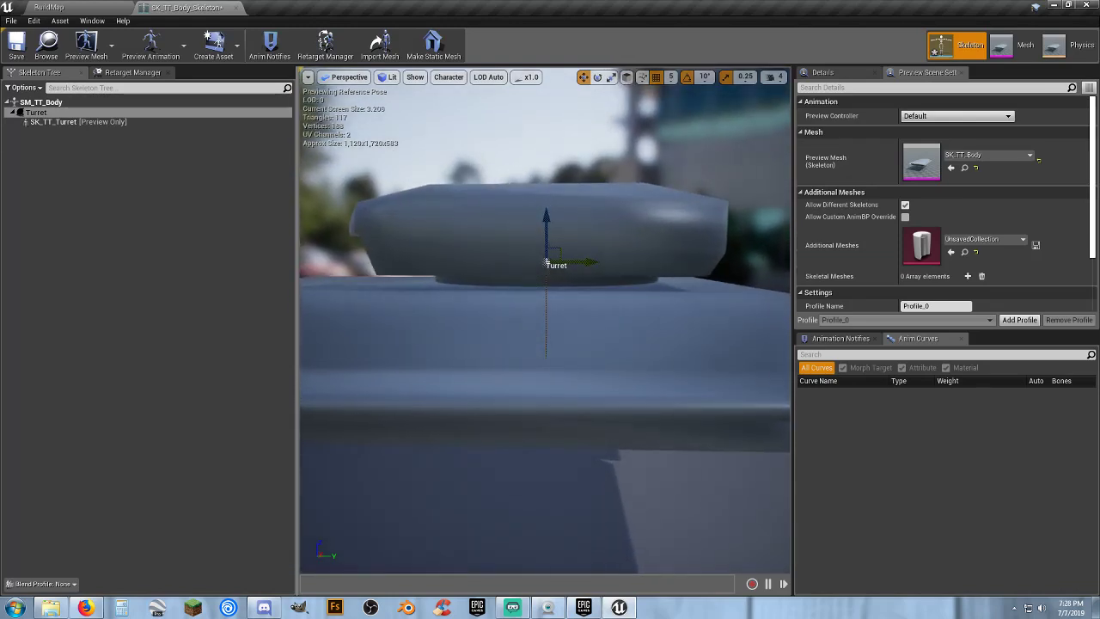
{"action": "left_click_drag", "start_coordinate": [550, 216], "coordinate": [548, 227]}
{"action": "mouse_move", "coordinate": [600, 335]}
{"action": "right_mouse_down"}
{"action": "mouse_move", "coordinate": [574, 335]}
{"action": "mouse_move", "coordinate": [507, 241]}
{"action": "mouse_move", "coordinate": [599, 335]}
{"action": "right_mouse_up"}
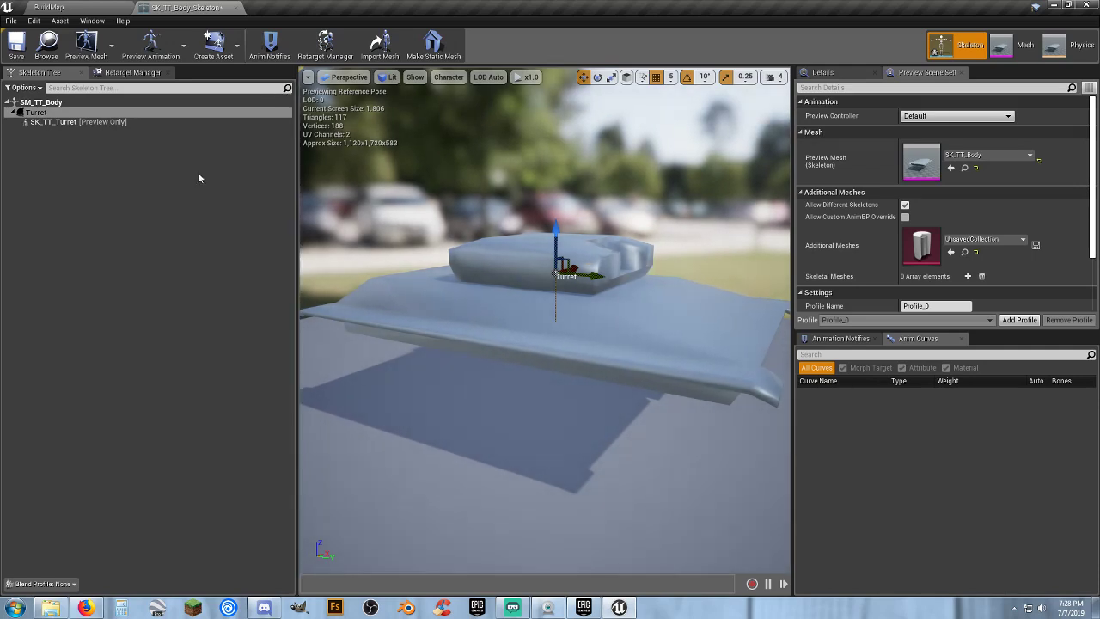
{"action": "left_click", "coordinate": [17, 53]}
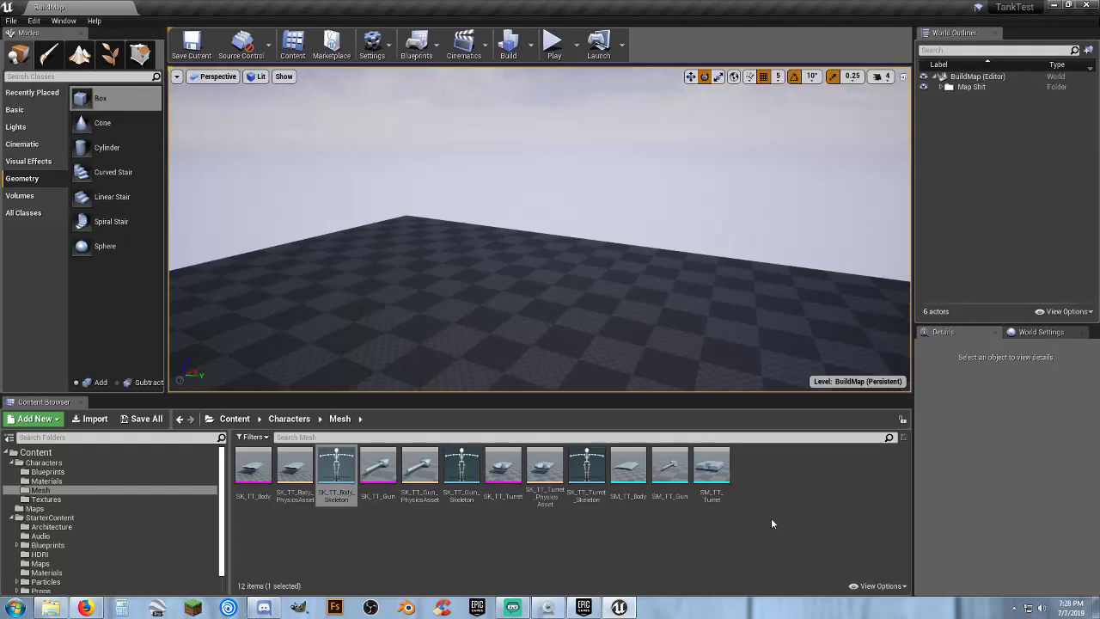
- Create an Actor blueprint class named temp in the Characters/Blueprints folder and open it
{"action": "left_click", "coordinate": [771, 523]}
{"action": "right_click_drag", "start_coordinate": [441, 341], "coordinate": [515, 378]}
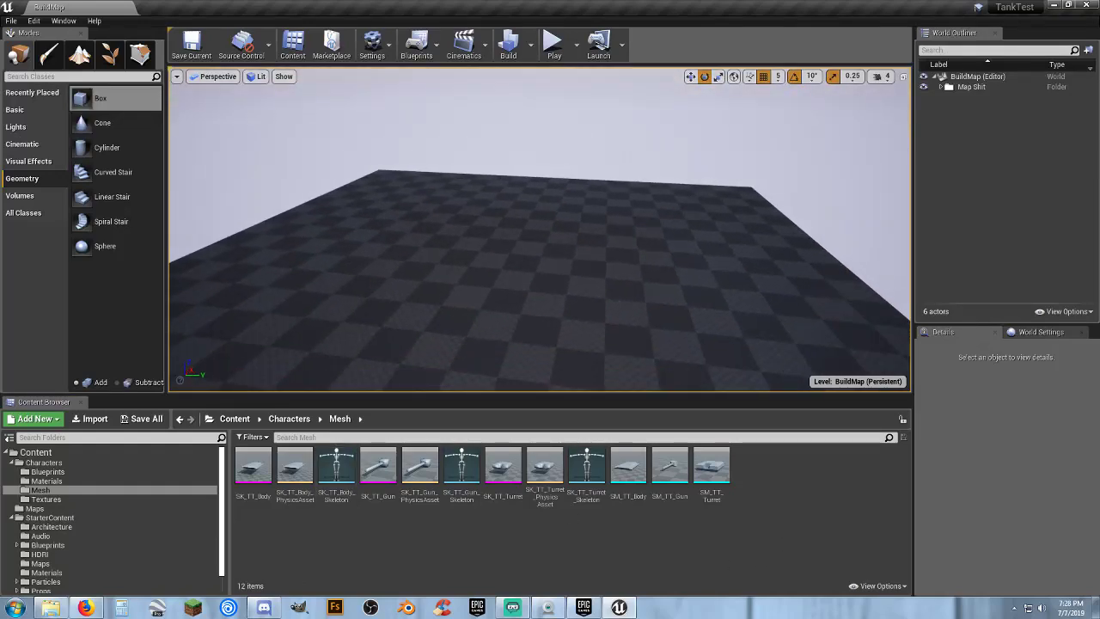
{"action": "left_click", "coordinate": [76, 473]}
{"action": "right_click", "coordinate": [304, 518]}
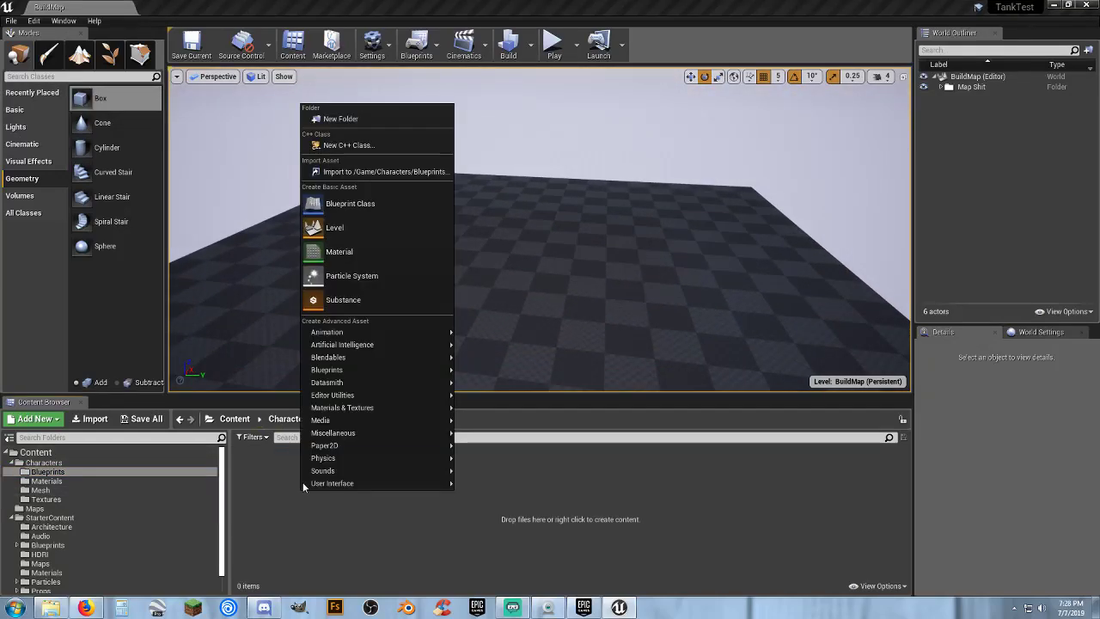
{"action": "left_click", "coordinate": [356, 206]}
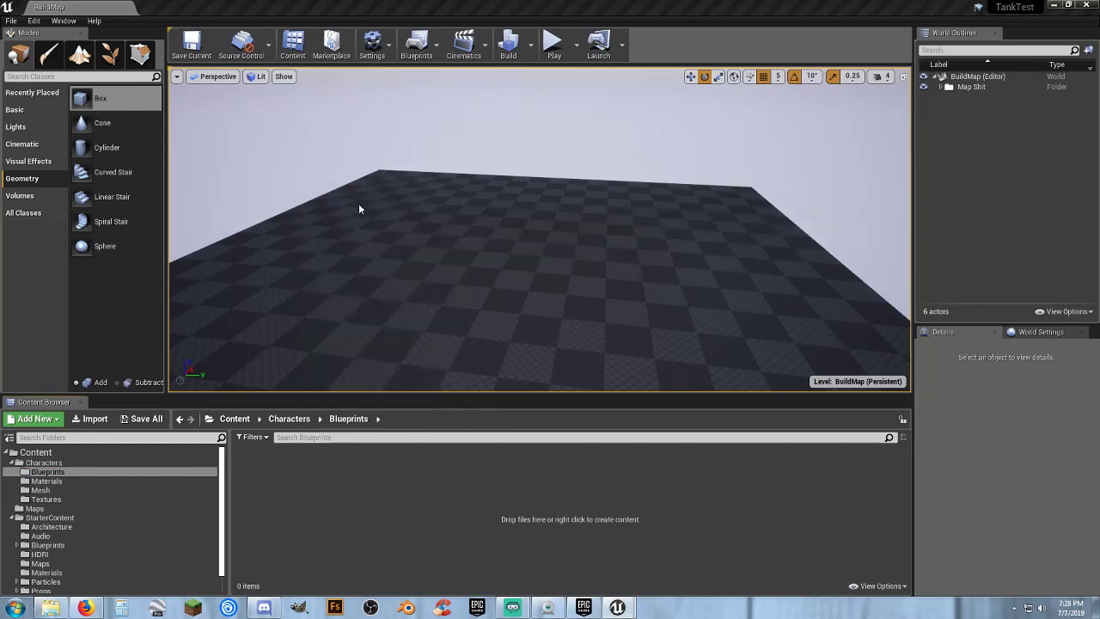
{"action": "left_click", "coordinate": [447, 208]}
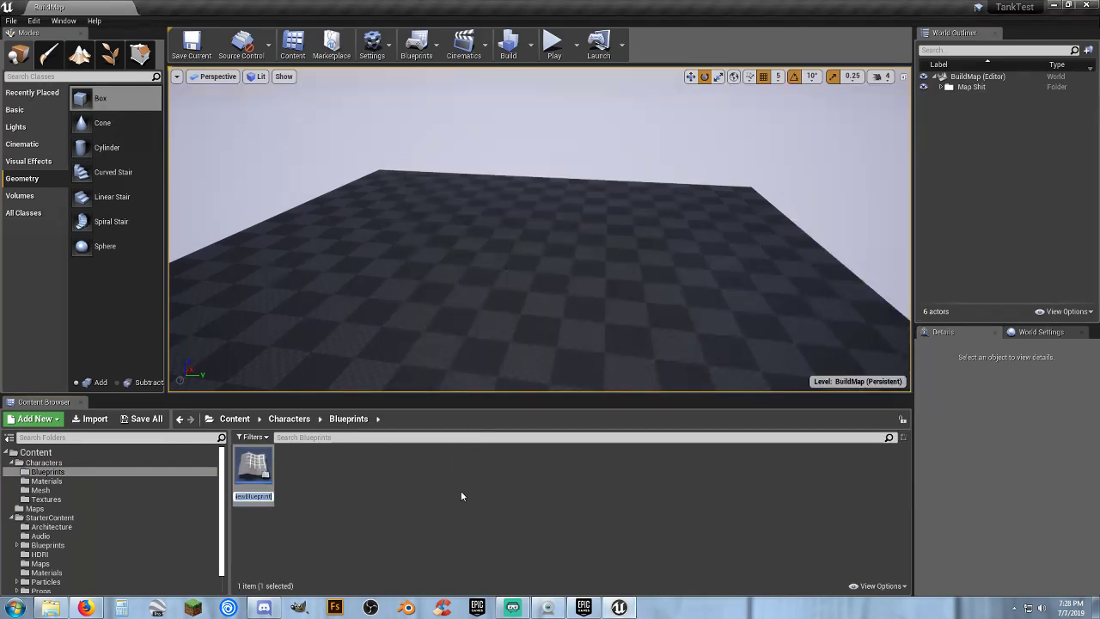
{"action": "type", "text": "temp"}
{"action": "key", "text": "Return"}
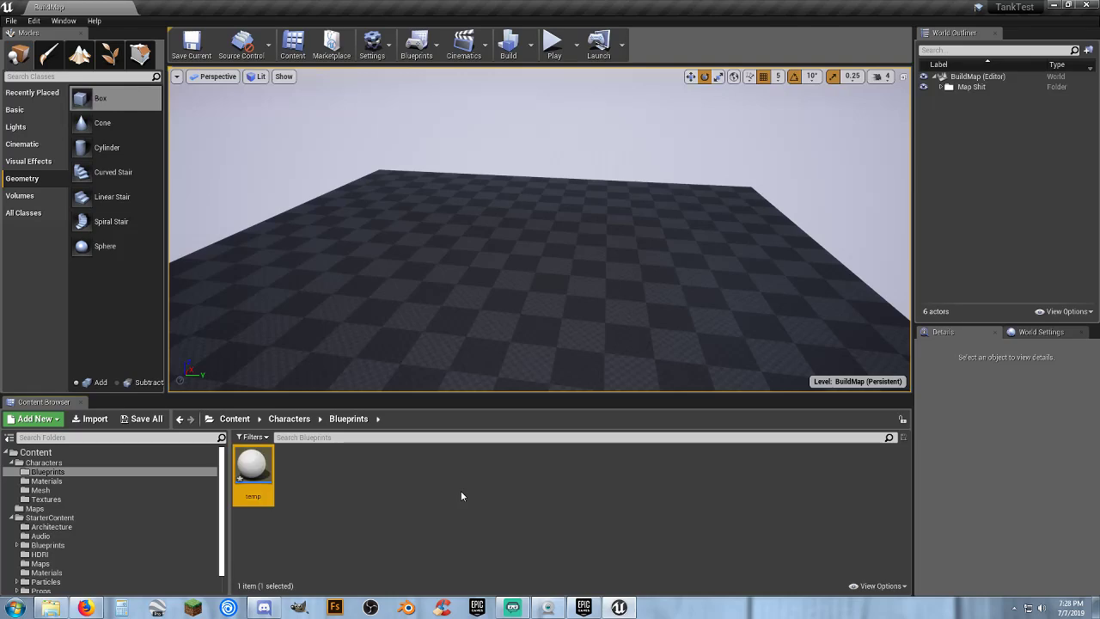
{"action": "key", "text": "Return"}
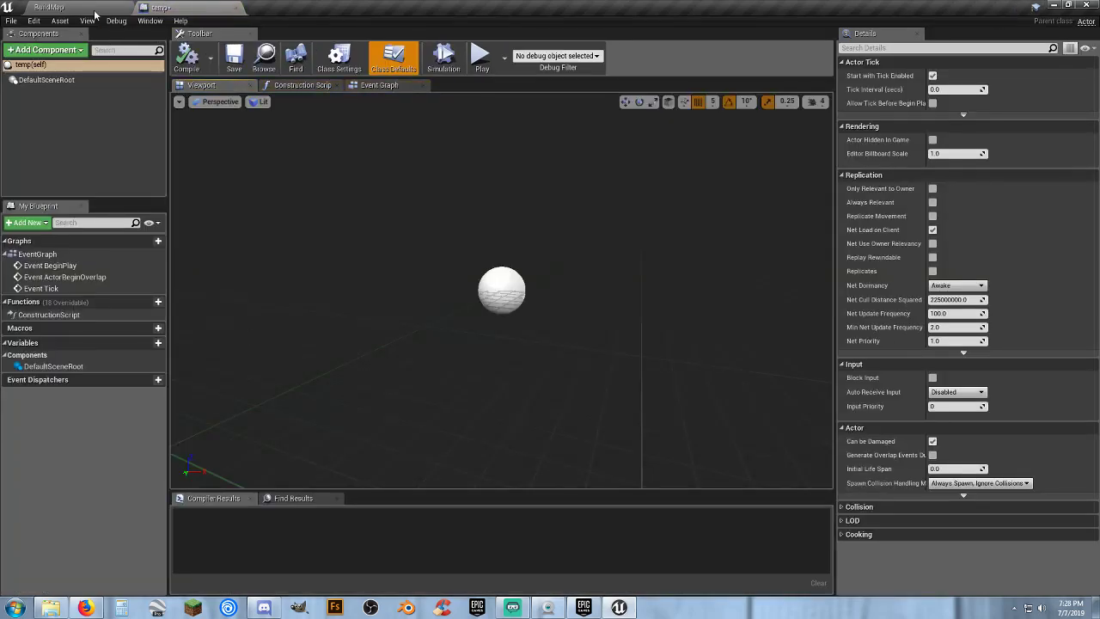
- Add the SK_TT_Body mesh from the Mesh folder to the temp blueprint as a skeletal mesh component
{"action": "left_click", "coordinate": [82, 7]}
{"action": "left_click", "coordinate": [41, 489]}
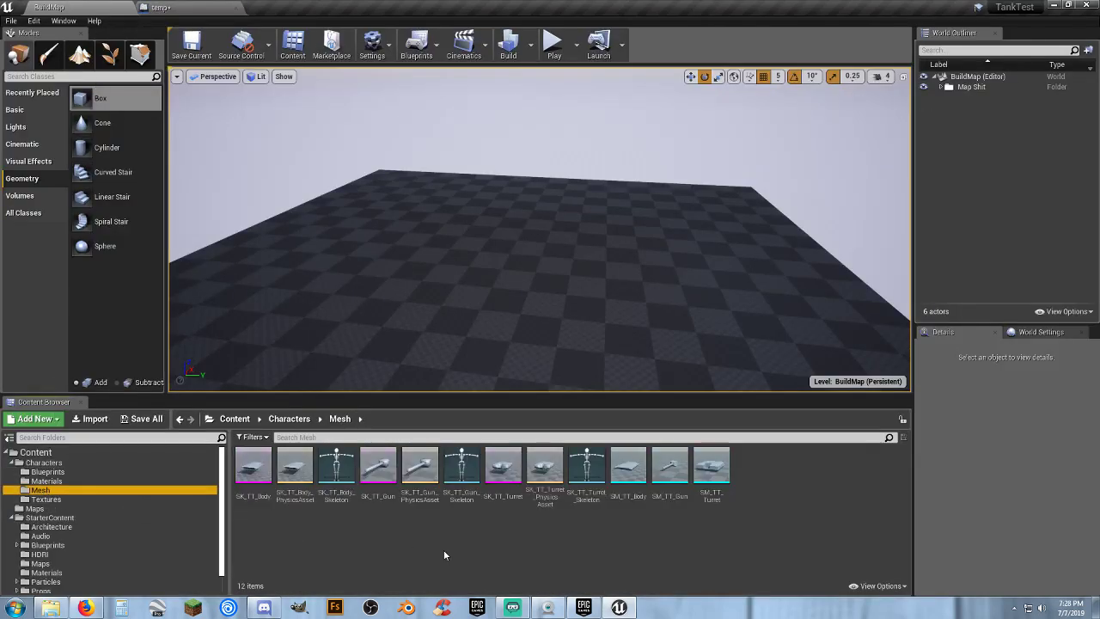
{"action": "left_click", "coordinate": [253, 471]}
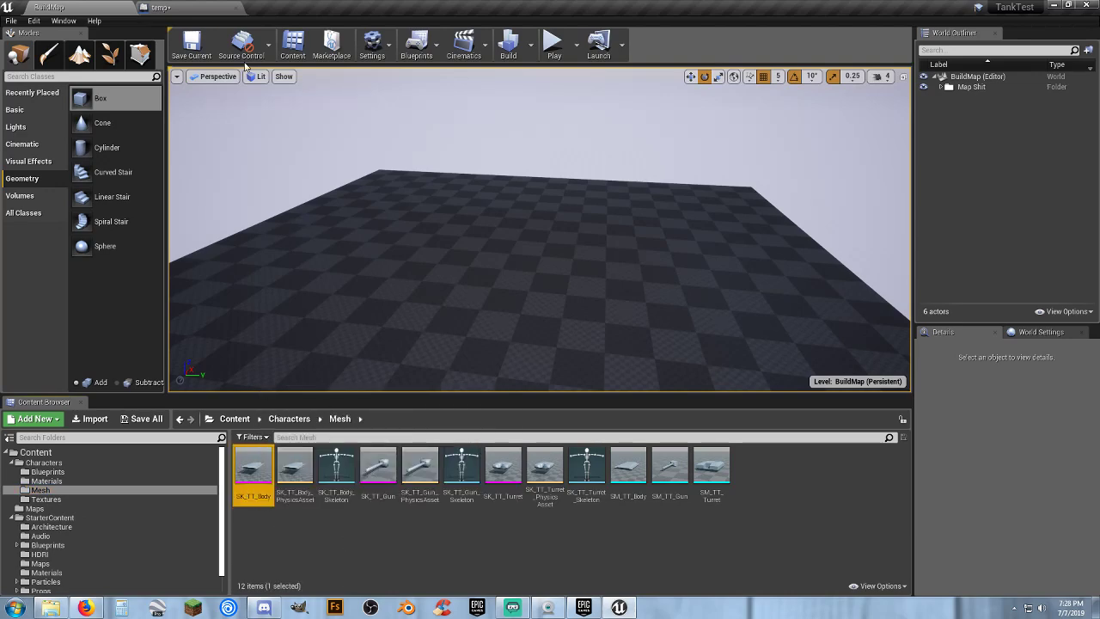
{"action": "left_click", "coordinate": [194, 10]}
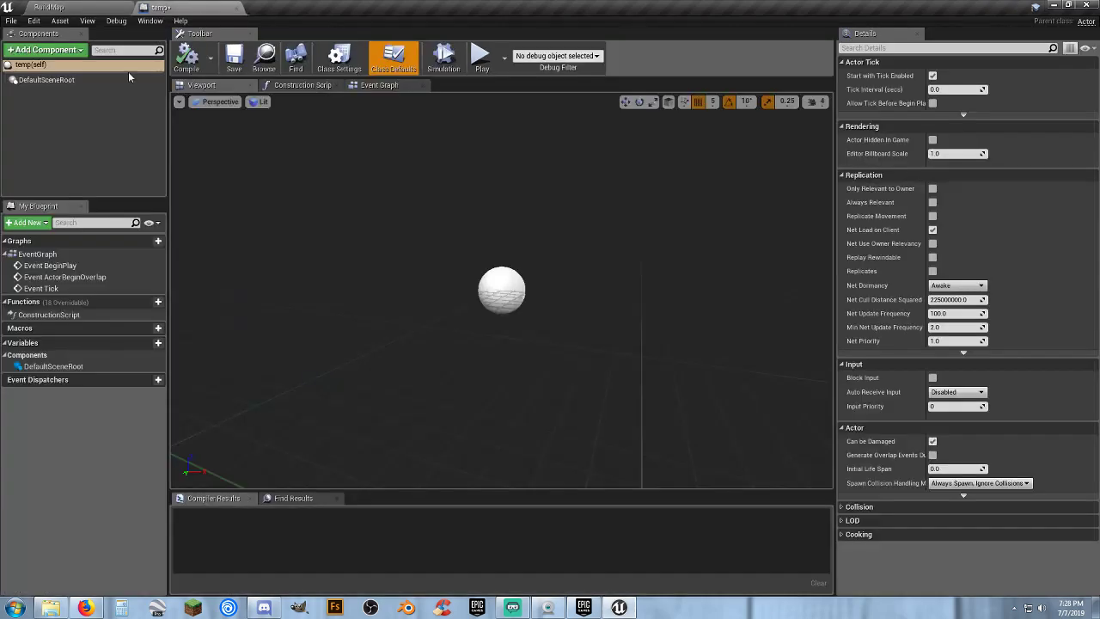
{"action": "left_click", "coordinate": [59, 49]}
{"action": "left_click", "coordinate": [68, 177]}
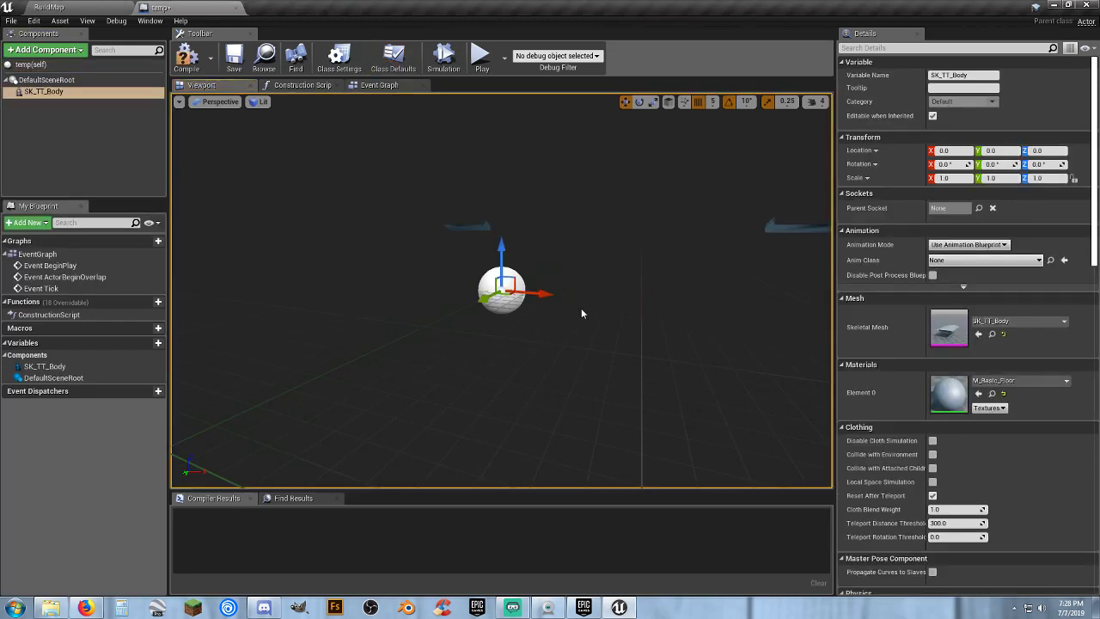
{"action": "right_click_drag", "start_coordinate": [575, 307], "coordinate": [808, 398]}
{"action": "key", "text": "s"}
{"action": "key", "text": "a"}
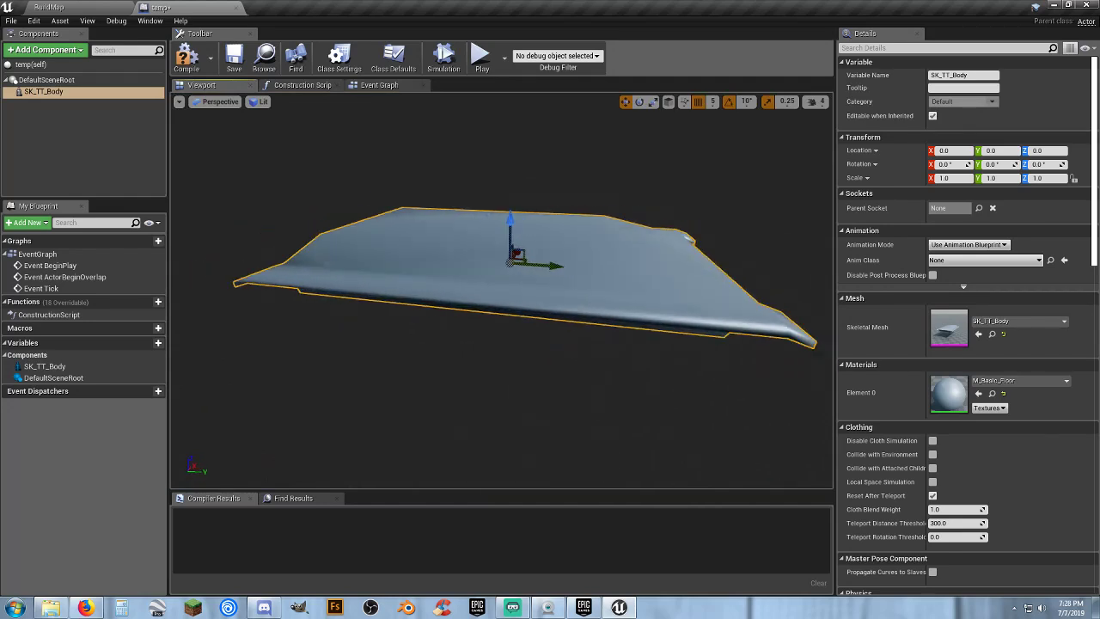
{"action": "key", "text": "s"}
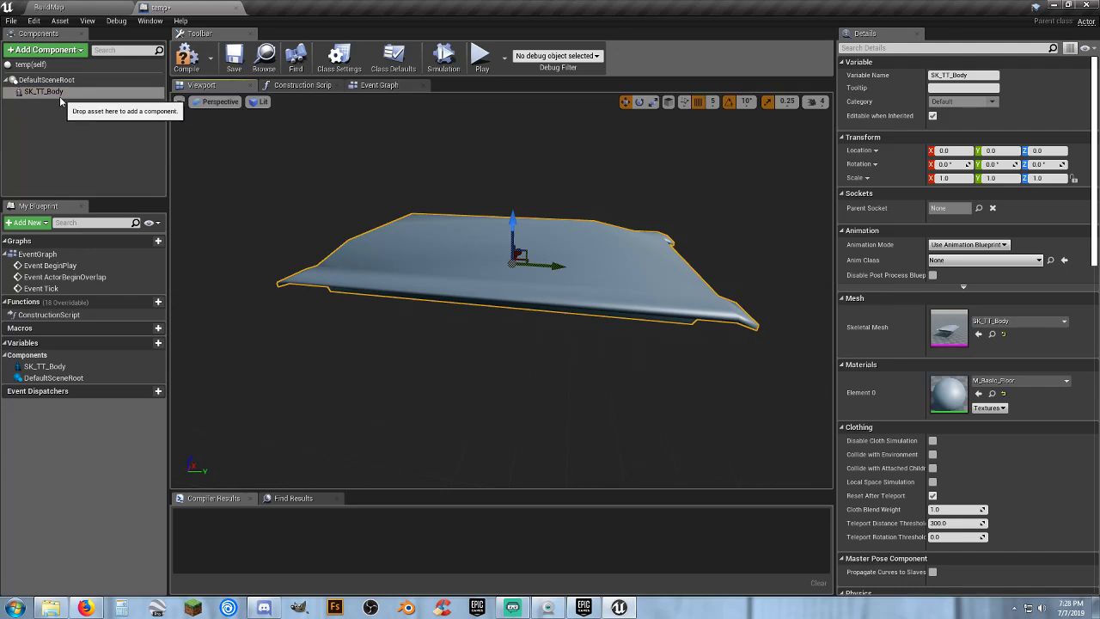
- Add SK_TT_Turret as a skeletal mesh component under SK_TT_Body and set its parent socket to Turret
{"action": "left_click", "coordinate": [80, 9]}
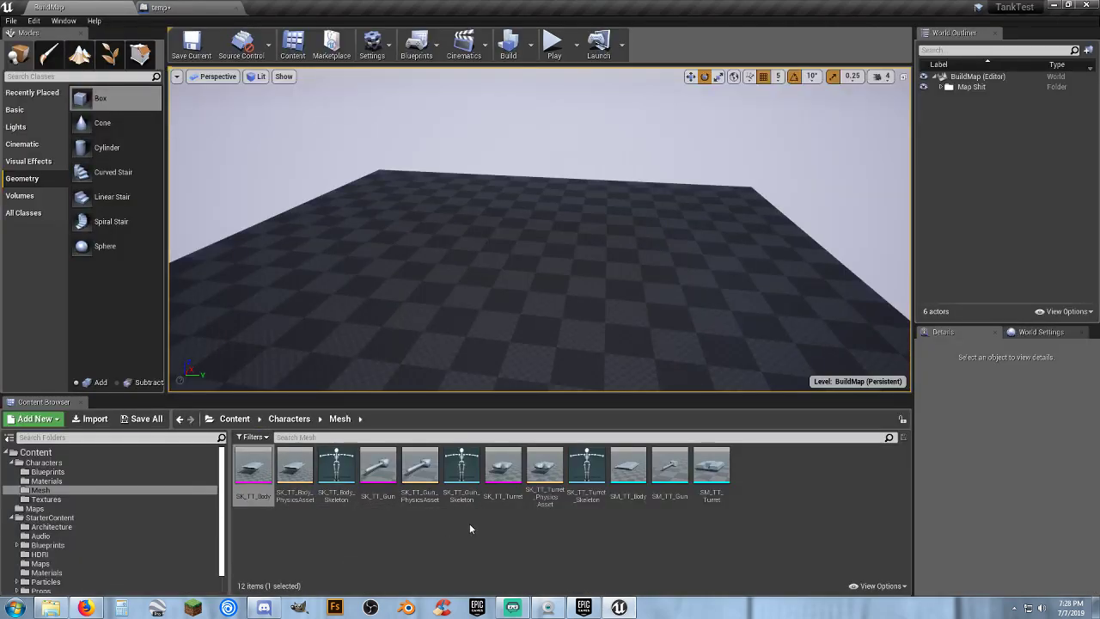
{"action": "left_click", "coordinate": [502, 468]}
{"action": "left_click", "coordinate": [201, 9]}
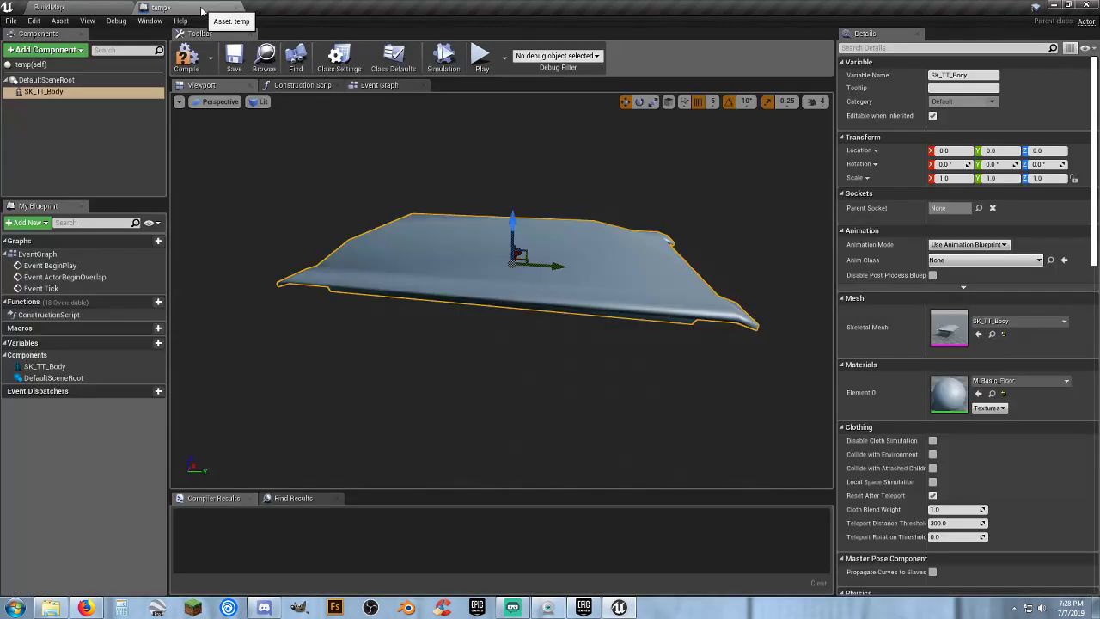
{"action": "left_click", "coordinate": [45, 50]}
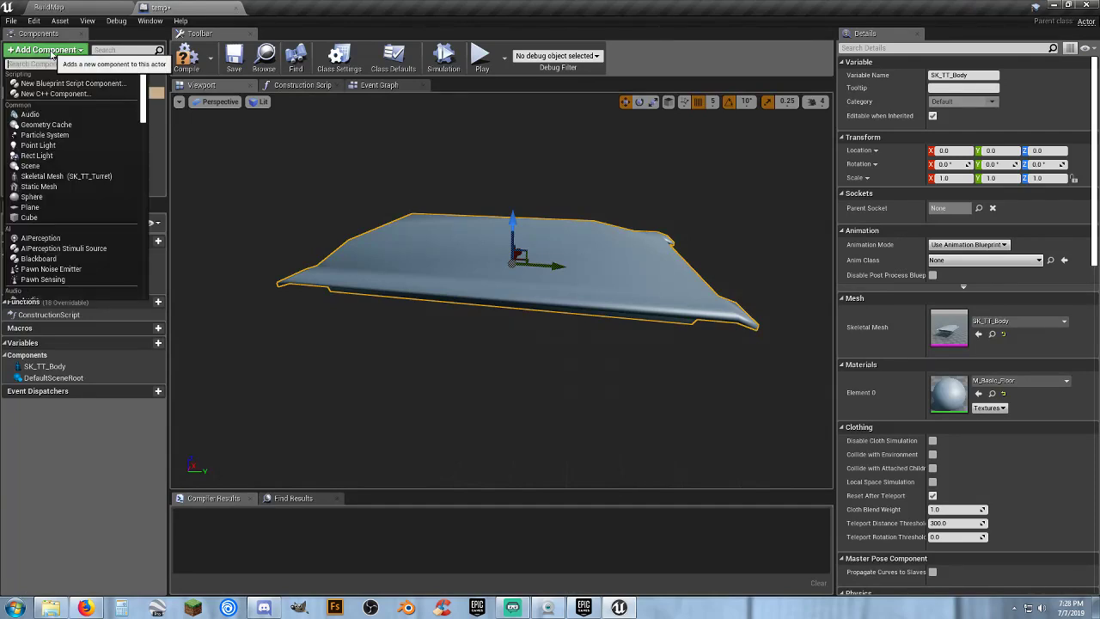
{"action": "left_click", "coordinate": [63, 177]}
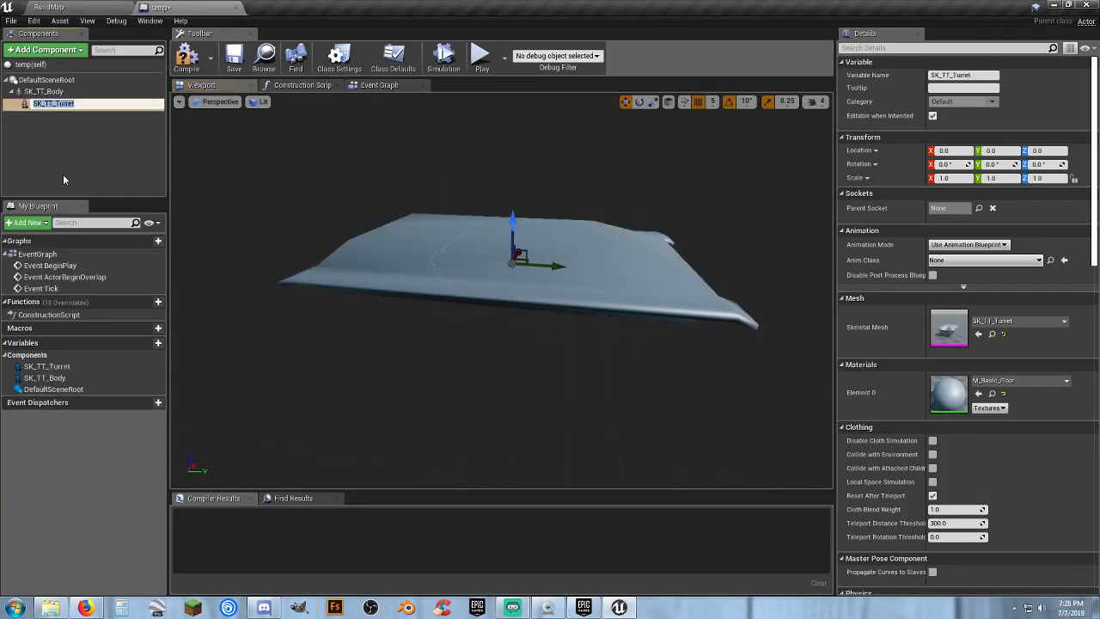
{"action": "left_click", "coordinate": [981, 213]}
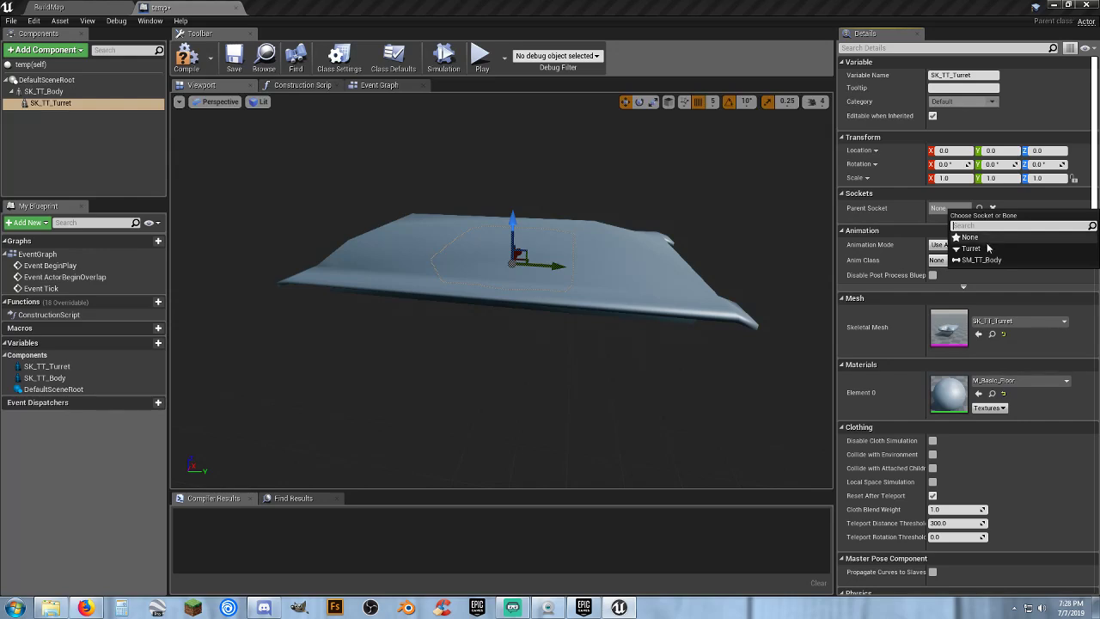
{"action": "left_click", "coordinate": [988, 248]}
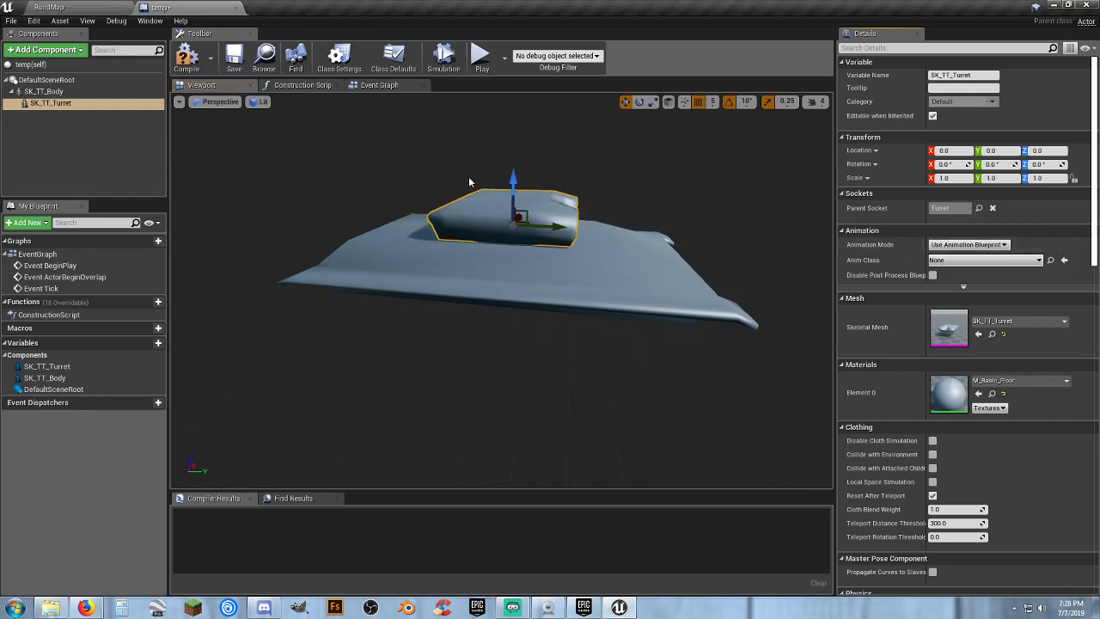
- Add SK_TT_Gun under SK_TT_Turret with Gun Barrel as its parent socket, and compile and save the blueprint
{"action": "left_click", "coordinate": [84, 126]}
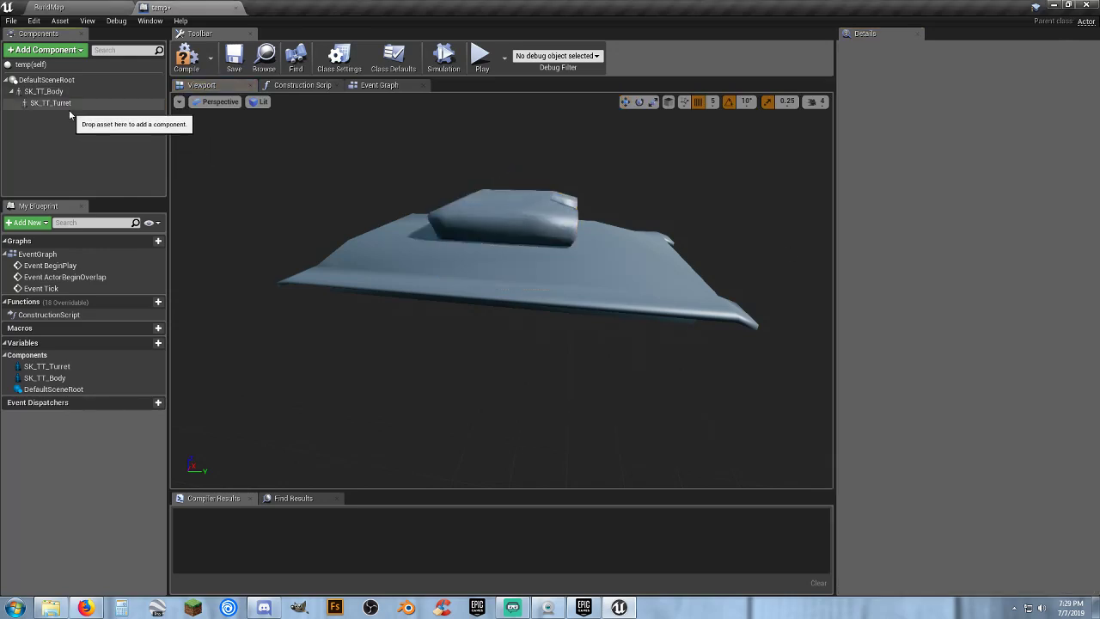
{"action": "left_click", "coordinate": [65, 102]}
{"action": "left_click", "coordinate": [97, 10]}
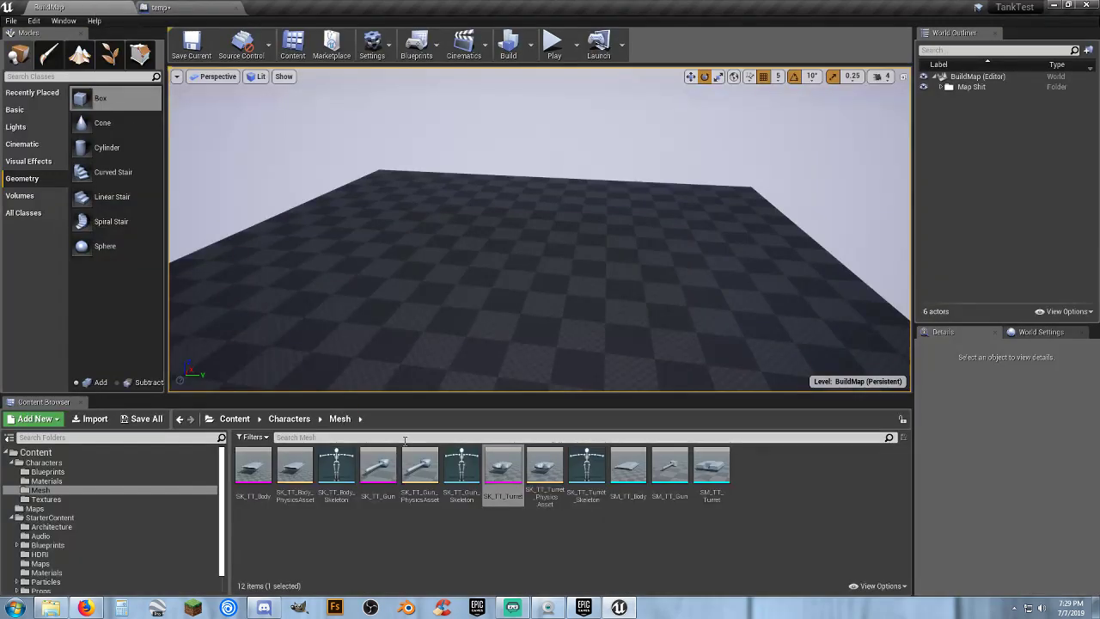
{"action": "left_click", "coordinate": [182, 10]}
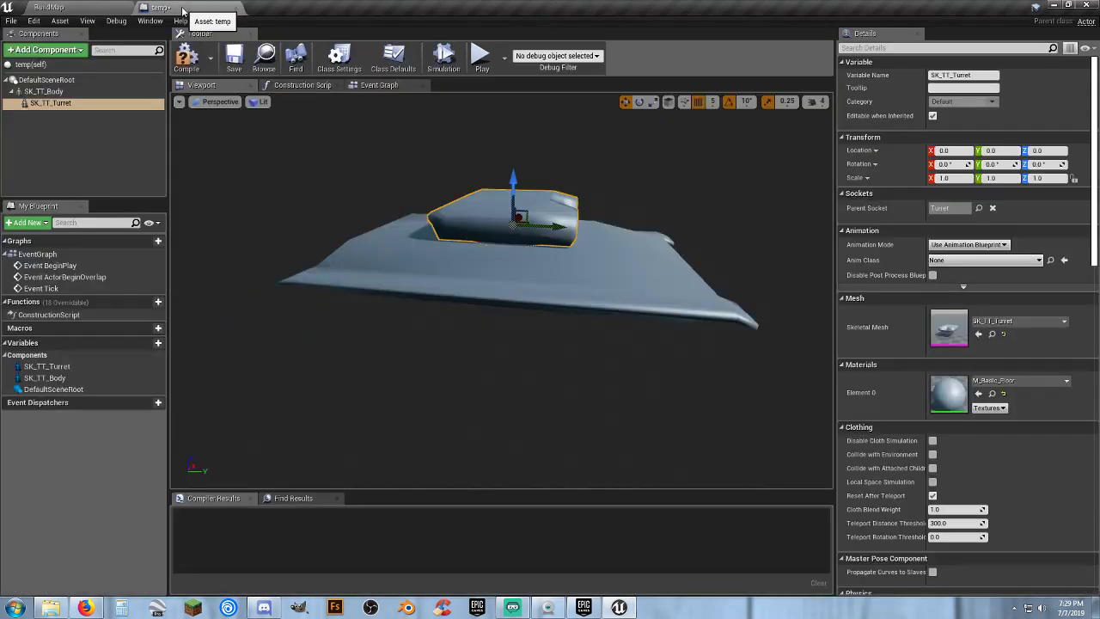
{"action": "left_click", "coordinate": [47, 49]}
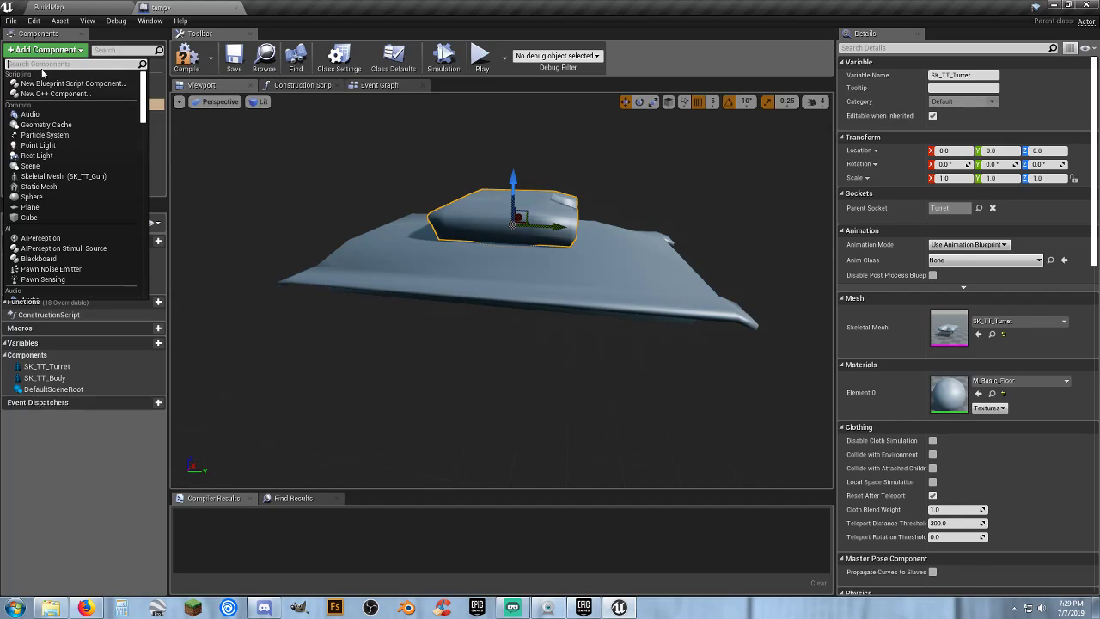
{"action": "left_click", "coordinate": [62, 177]}
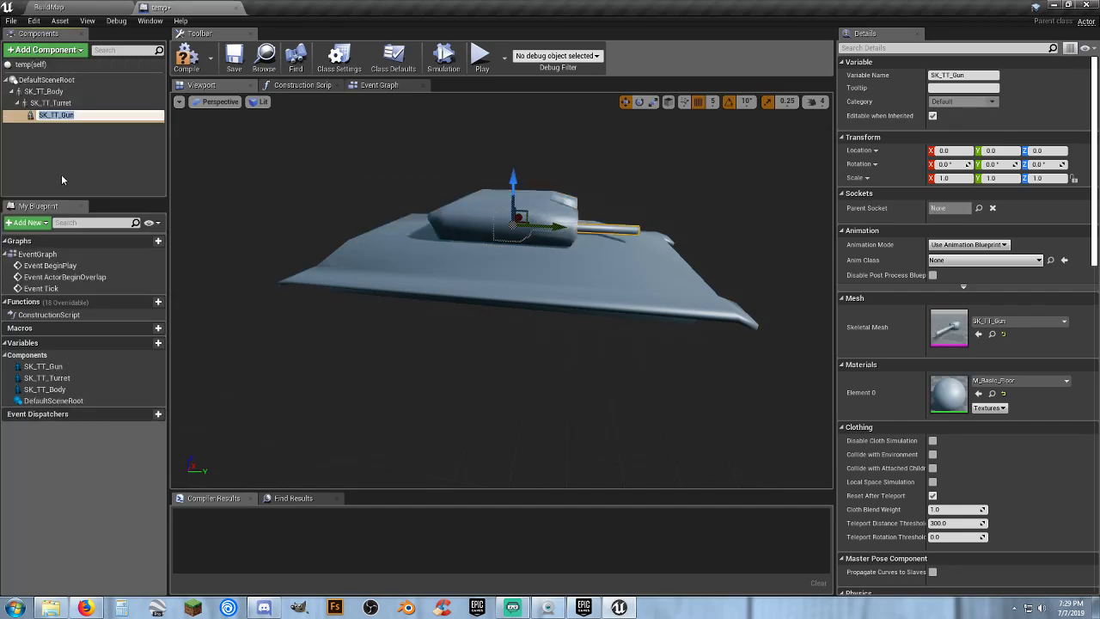
{"action": "left_click", "coordinate": [978, 208]}
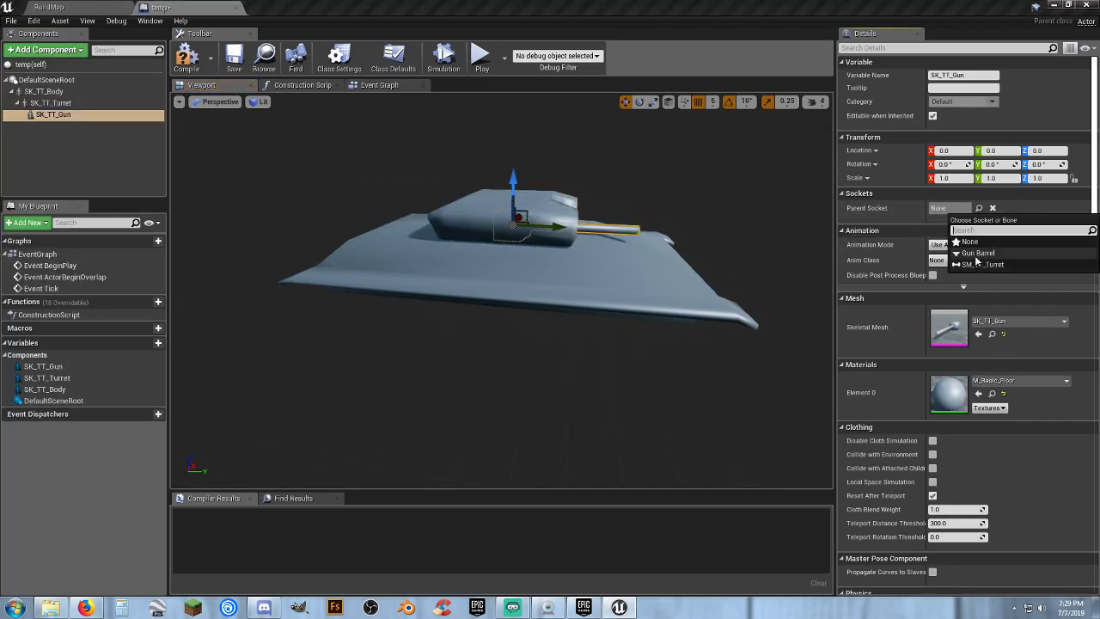
{"action": "left_click", "coordinate": [977, 254]}
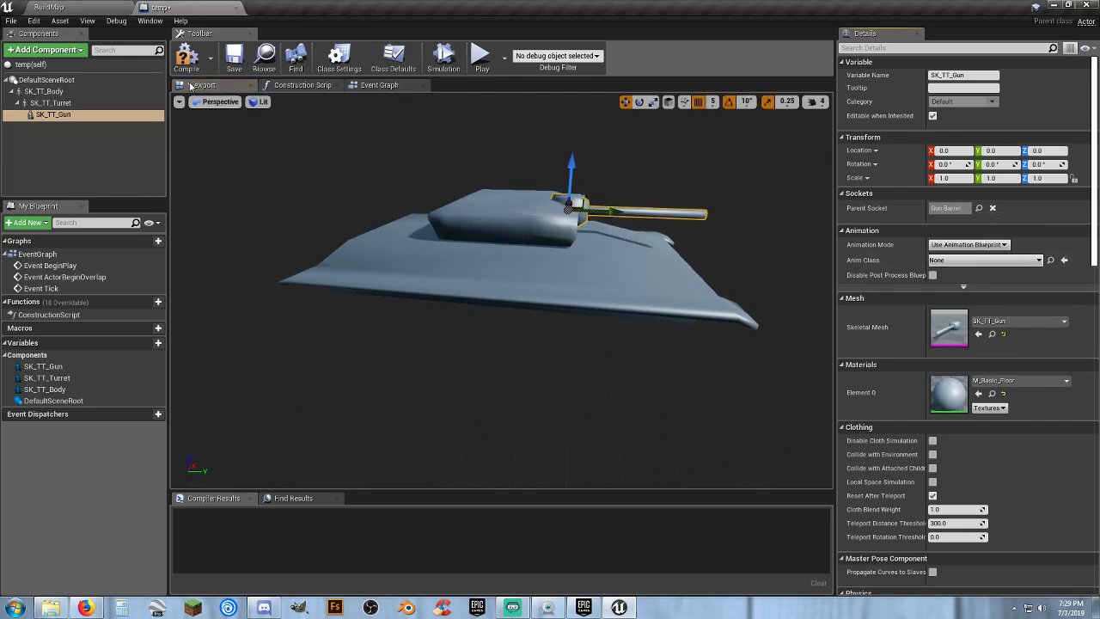
{"action": "left_click", "coordinate": [189, 62]}
{"action": "left_click", "coordinate": [234, 60]}
- Examine from several sides how the turret and gun sit on the tank body in the temp blueprint
{"action": "left_click_drag", "start_coordinate": [449, 266], "coordinate": [326, 284], "text": "alt"}
{"action": "left_click", "coordinate": [127, 156]}
{"action": "left_click_drag", "start_coordinate": [219, 168], "coordinate": [816, 177], "text": "alt"}
{"action": "right_click_drag", "start_coordinate": [481, 249], "coordinate": [320, 287]}
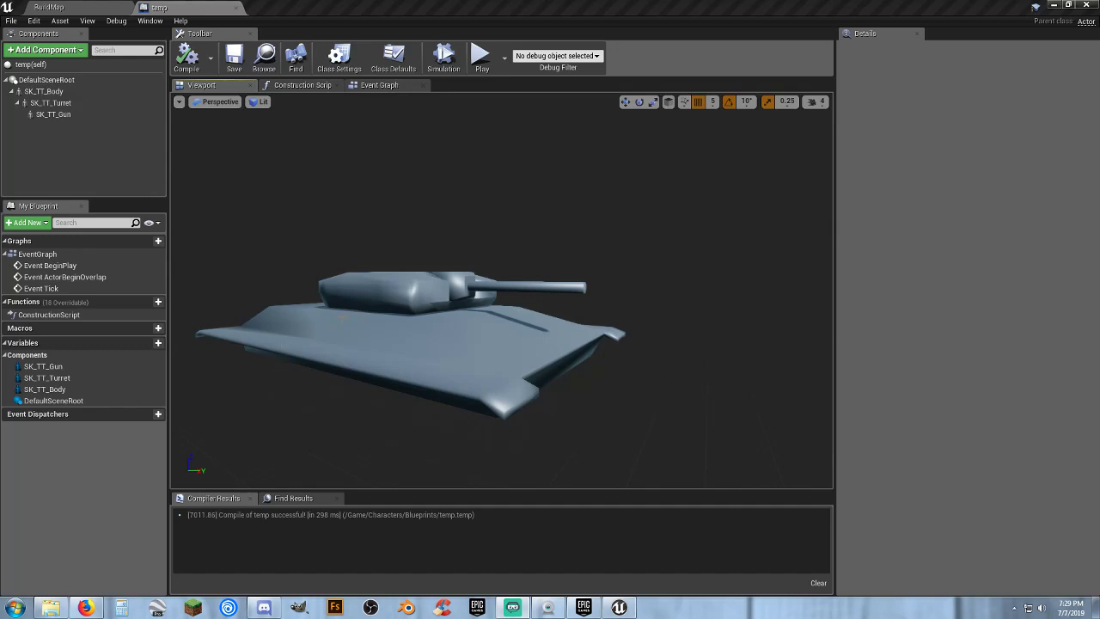
{"action": "mouse_move", "coordinate": [361, 309]}
{"action": "right_mouse_down"}
{"action": "mouse_move", "coordinate": [584, 309]}
{"action": "mouse_move", "coordinate": [357, 325]}
{"action": "right_mouse_up"}
{"action": "key", "text": "a"}
{"action": "key", "text": "s"}
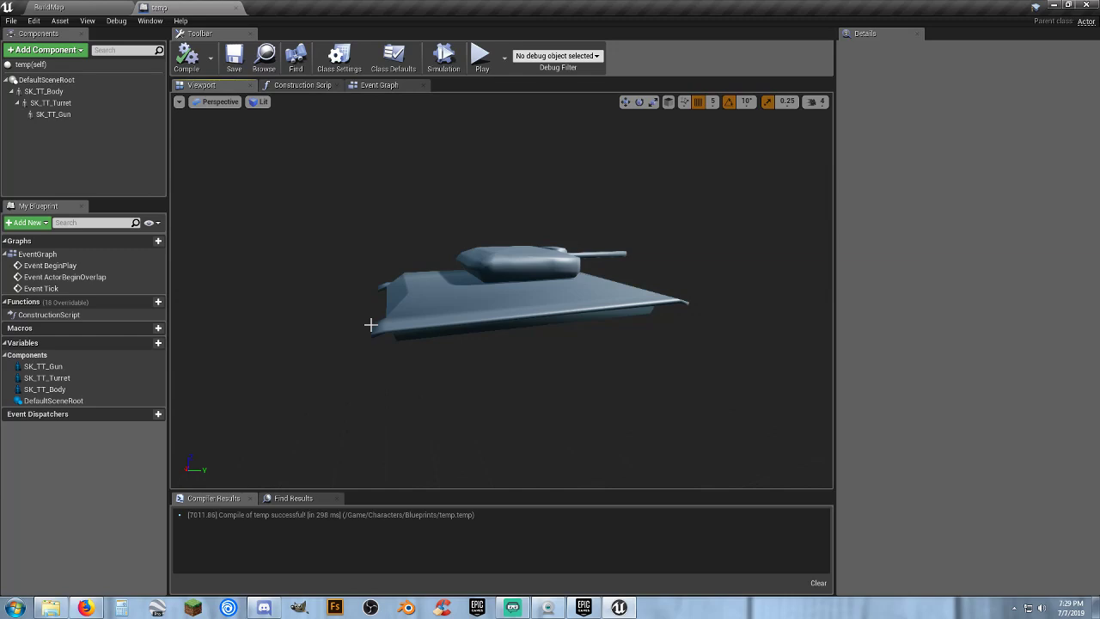
{"action": "right_click_drag", "start_coordinate": [373, 326], "coordinate": [233, 152]}
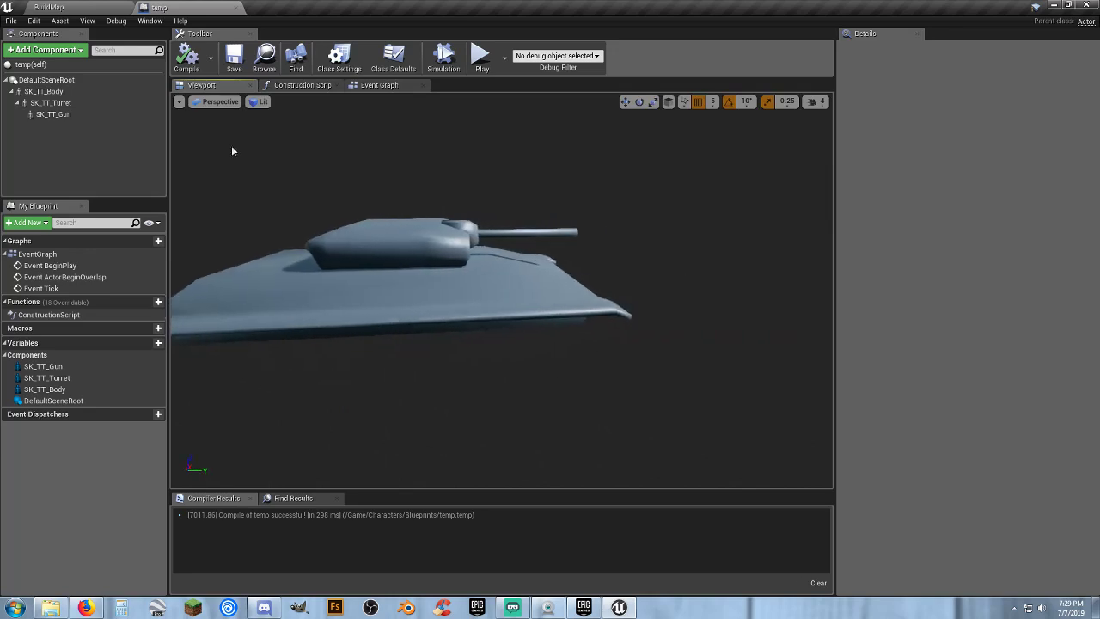
- Place an instance of the temp blueprint from the Characters Blueprints folder onto the floor of BuildMap
{"action": "left_click", "coordinate": [82, 10]}
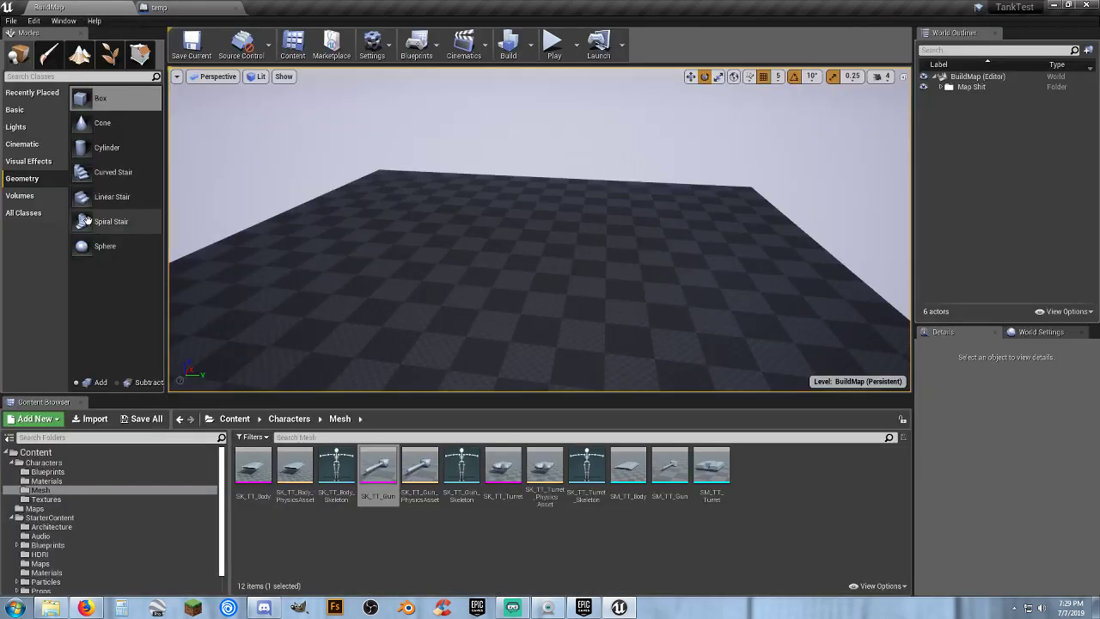
{"action": "left_click", "coordinate": [47, 472]}
{"action": "left_click_drag", "start_coordinate": [244, 469], "coordinate": [513, 194]}
{"action": "right_click_drag", "start_coordinate": [539, 220], "coordinate": [477, 220]}
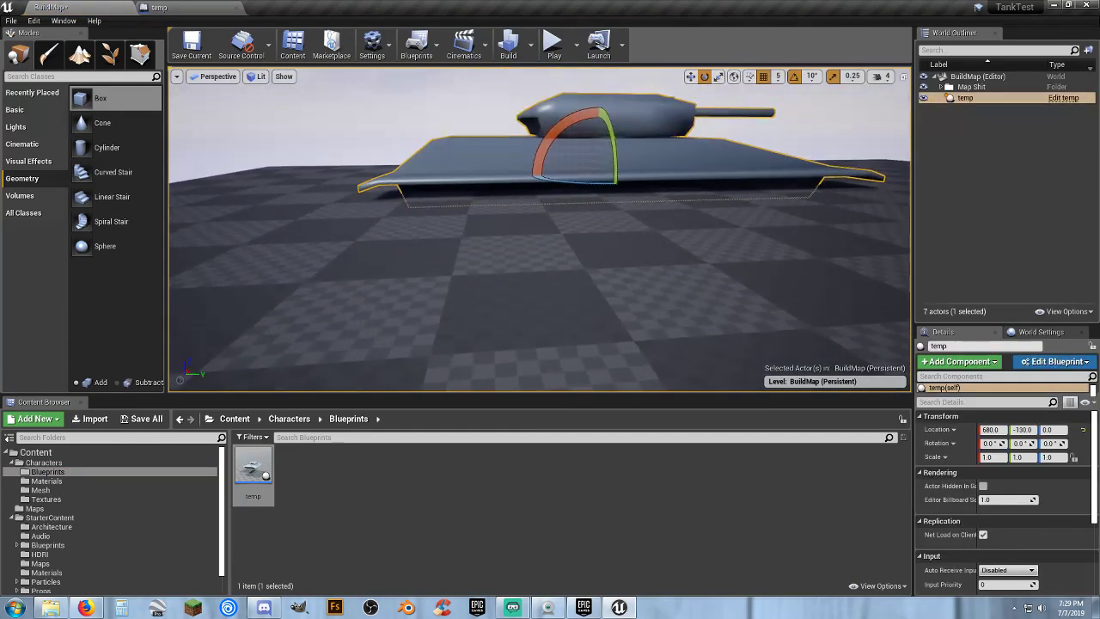
- Set the SK_TT_Body component's Z location to 80 in the temp blueprint, and compile and save it
{"action": "left_click", "coordinate": [188, 9]}
{"action": "left_click", "coordinate": [61, 91]}
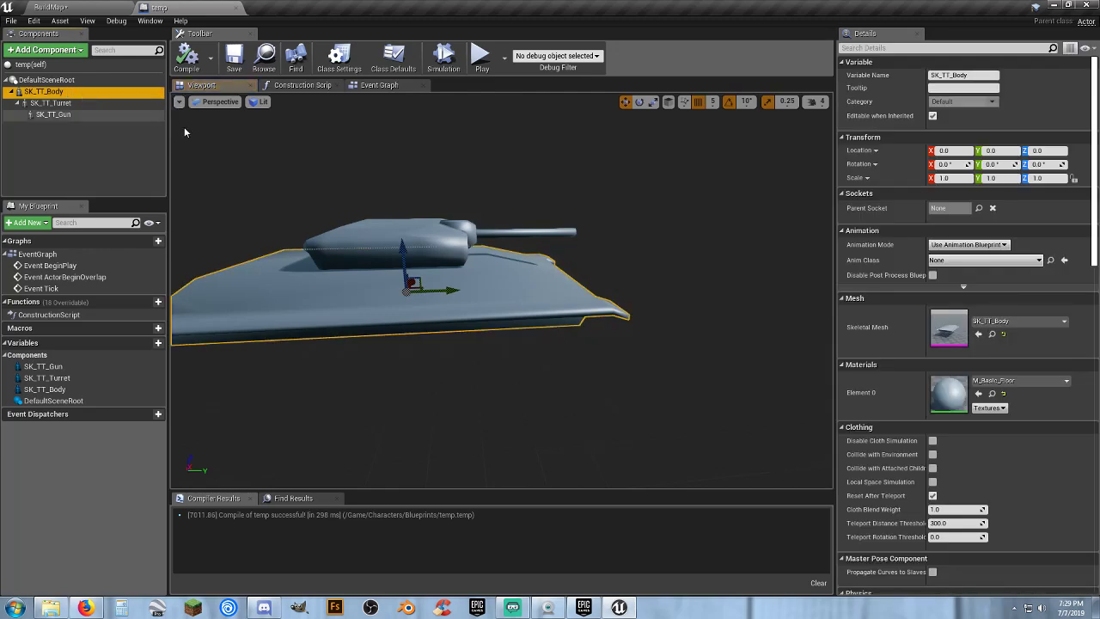
{"action": "left_click", "coordinate": [1056, 151]}
{"action": "type", "text": "80"}
{"action": "key", "text": "Return"}
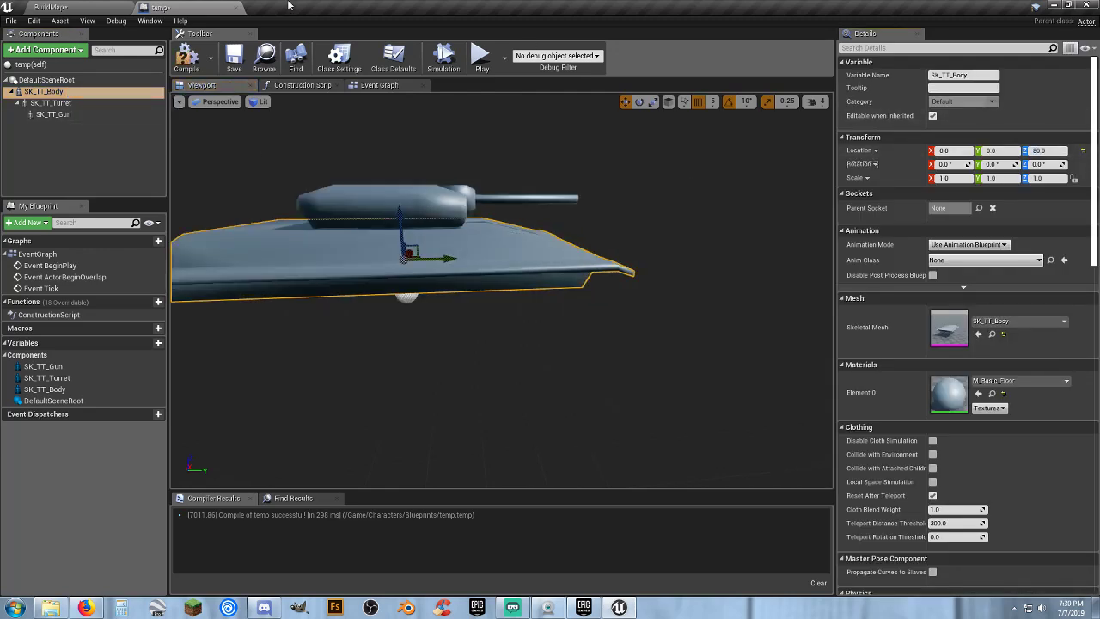
{"action": "left_click", "coordinate": [181, 57]}
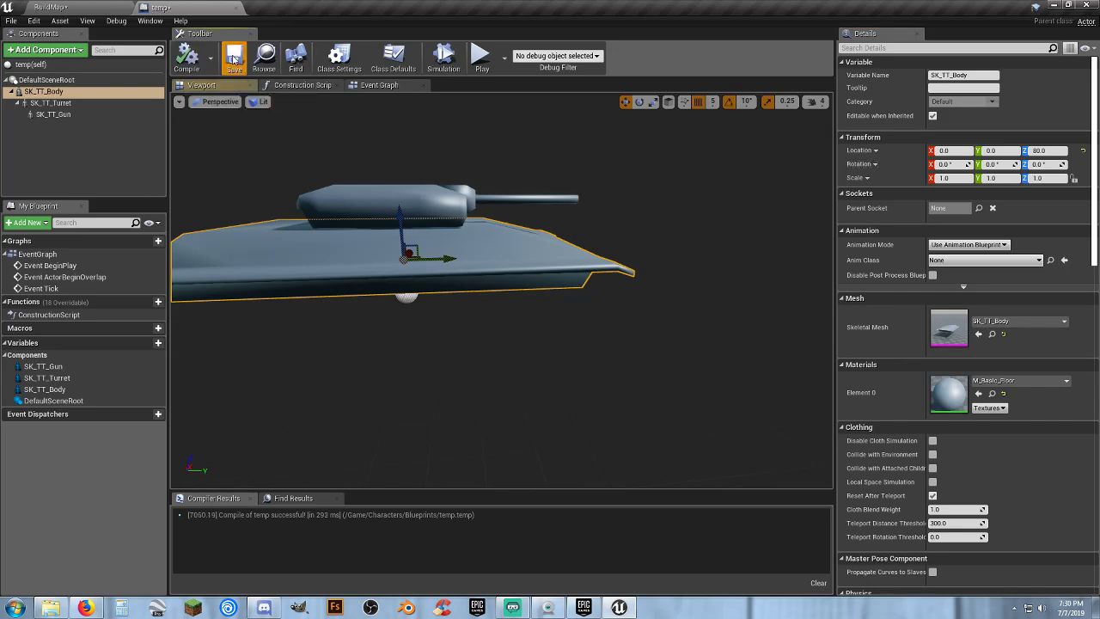
- Play BuildMap in the editor, check the tank's height above the floor, and stop the session
{"action": "left_click", "coordinate": [87, 12]}
{"action": "left_click", "coordinate": [554, 47]}
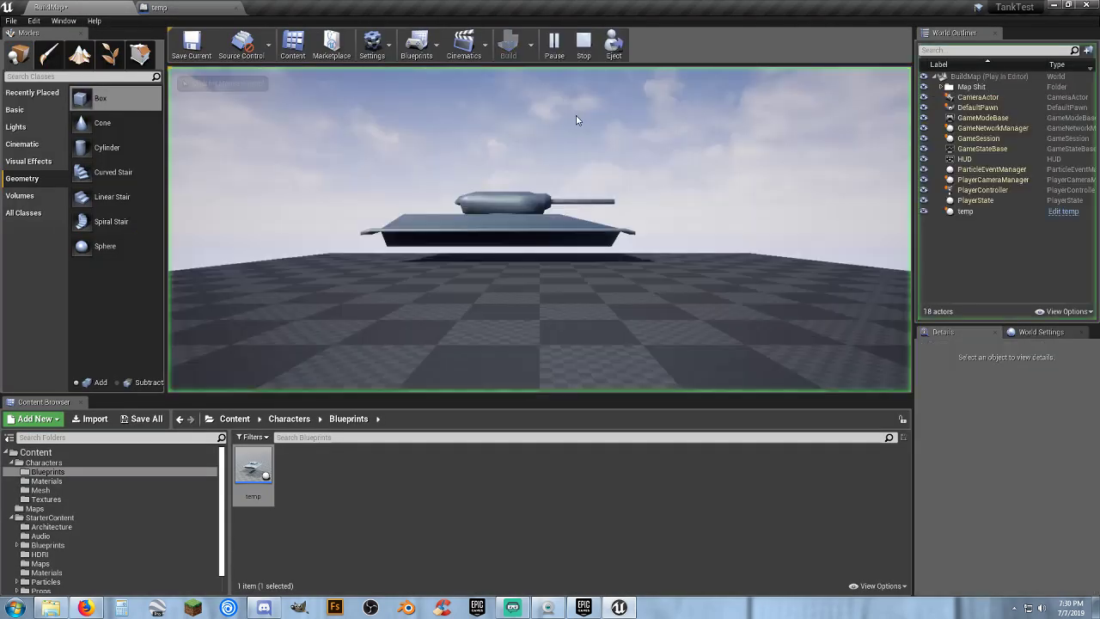
{"action": "left_click", "coordinate": [576, 120]}
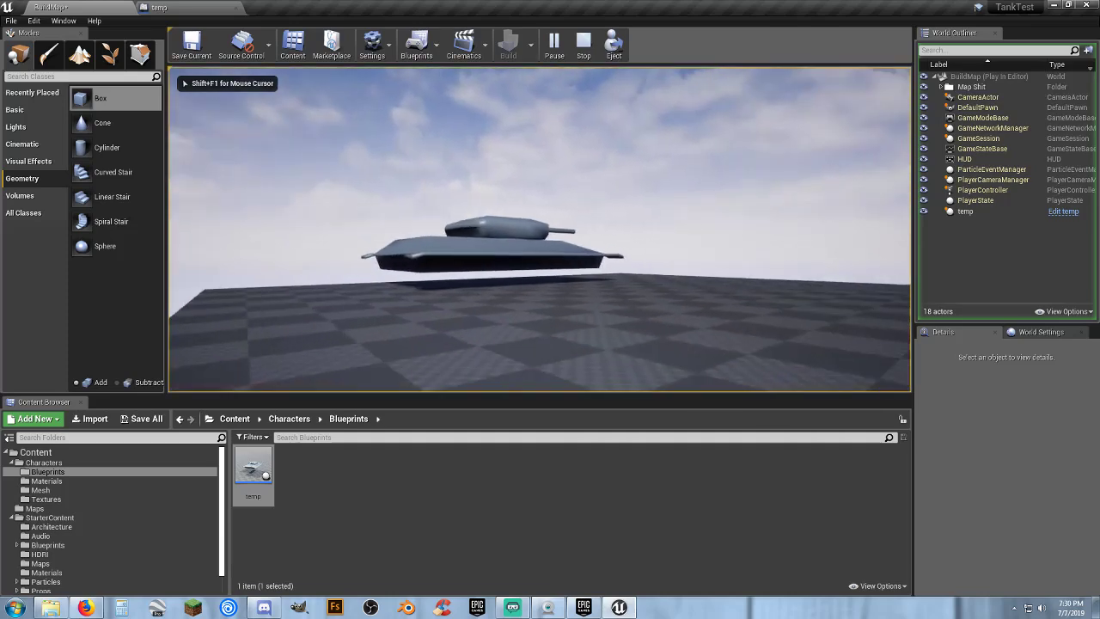
{"action": "key", "text": "w"}
{"action": "key", "text": "d"}
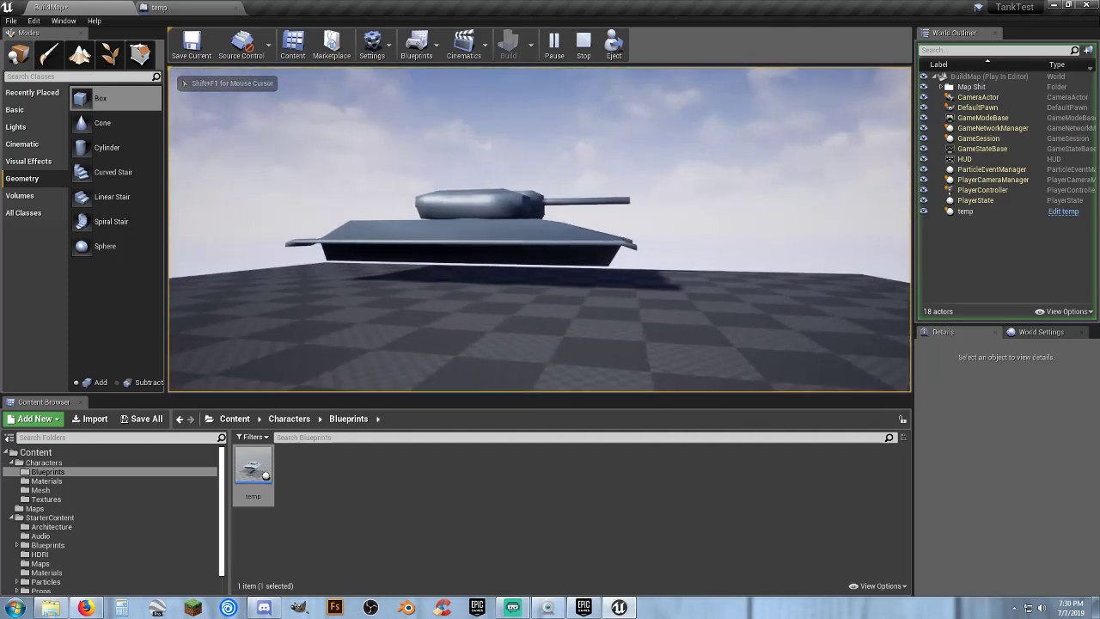
{"action": "key", "text": "Escape"}
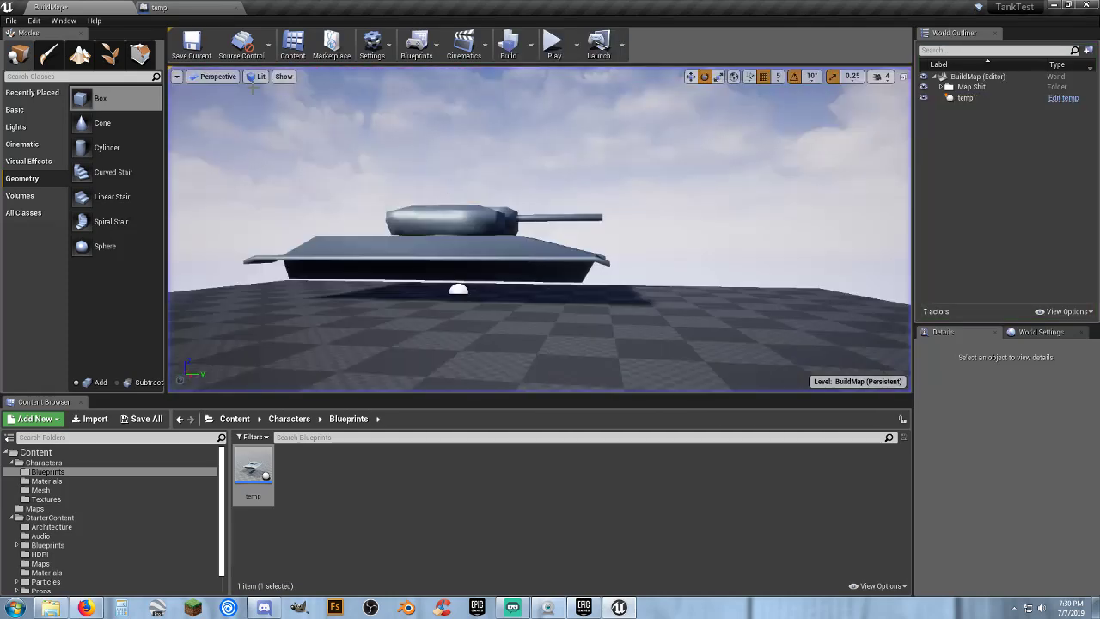
- Try enabling Simulate Physics on the SK_TT_Body component, and compile and save the temp blueprint
{"action": "left_click", "coordinate": [182, 10]}
{"action": "left_click", "coordinate": [70, 141]}
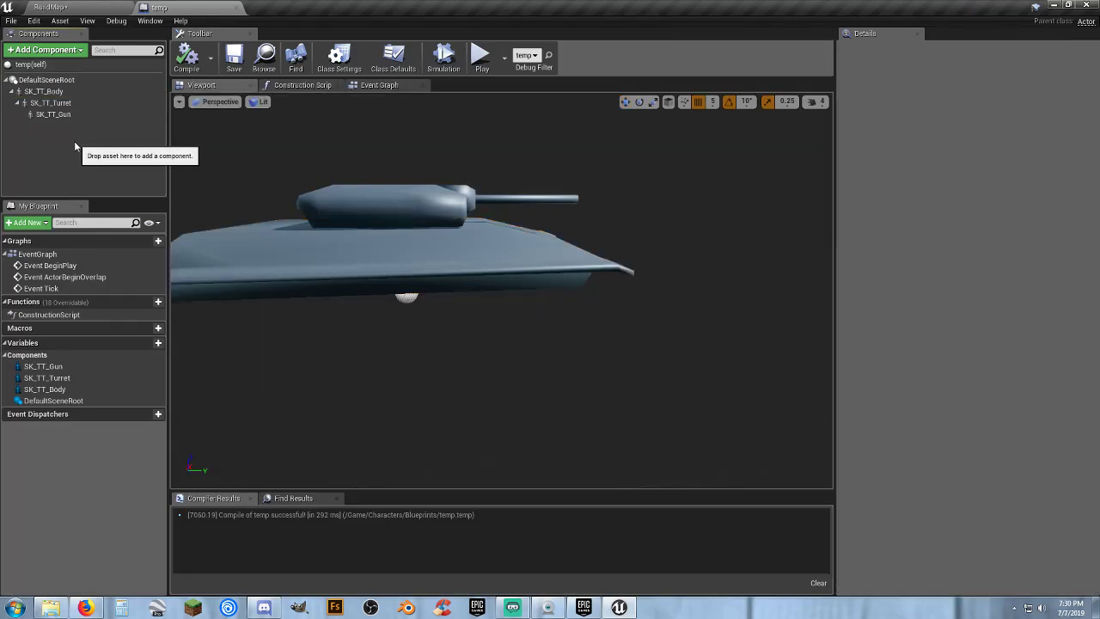
{"action": "left_click", "coordinate": [44, 91]}
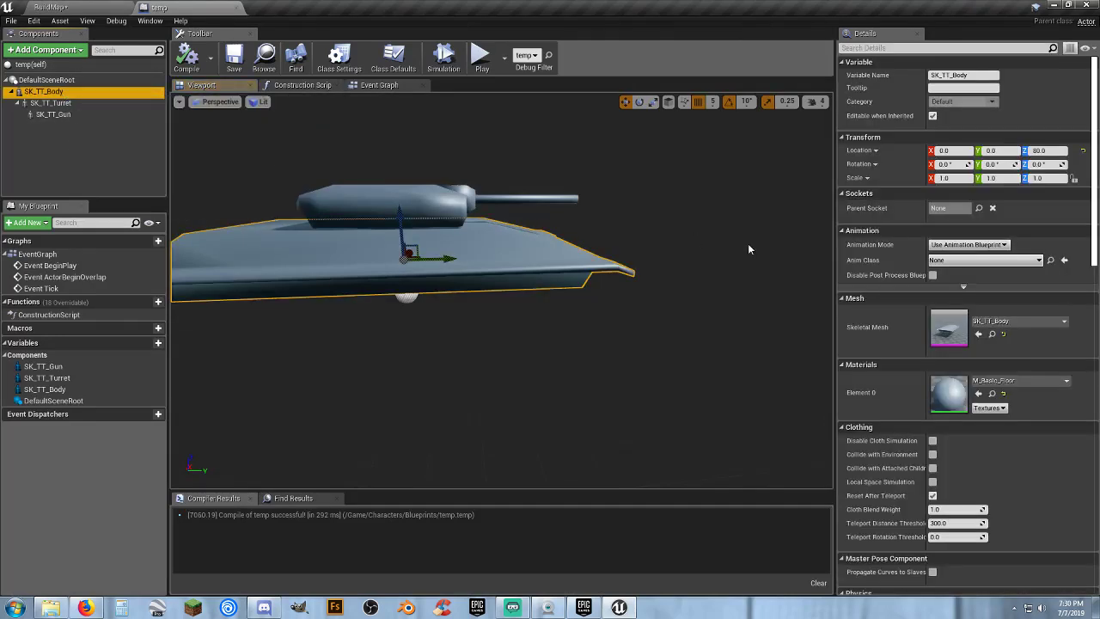
{"action": "scroll", "coordinate": [905, 263], "scroll_direction": "down", "scroll_amount": 3}
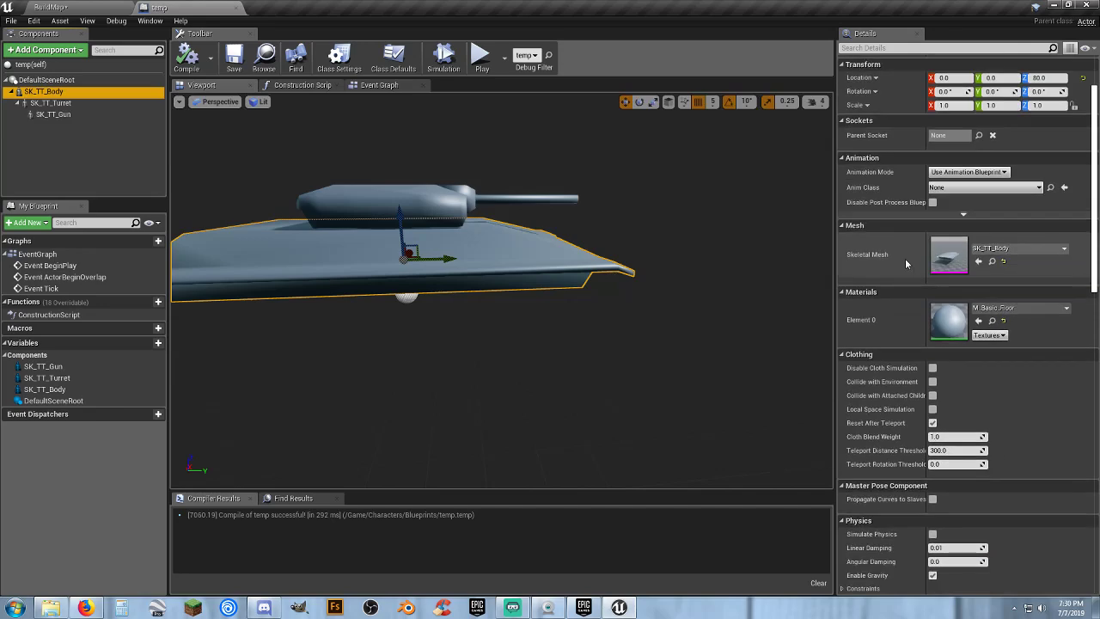
{"action": "scroll", "coordinate": [906, 264], "scroll_direction": "down", "scroll_amount": 6}
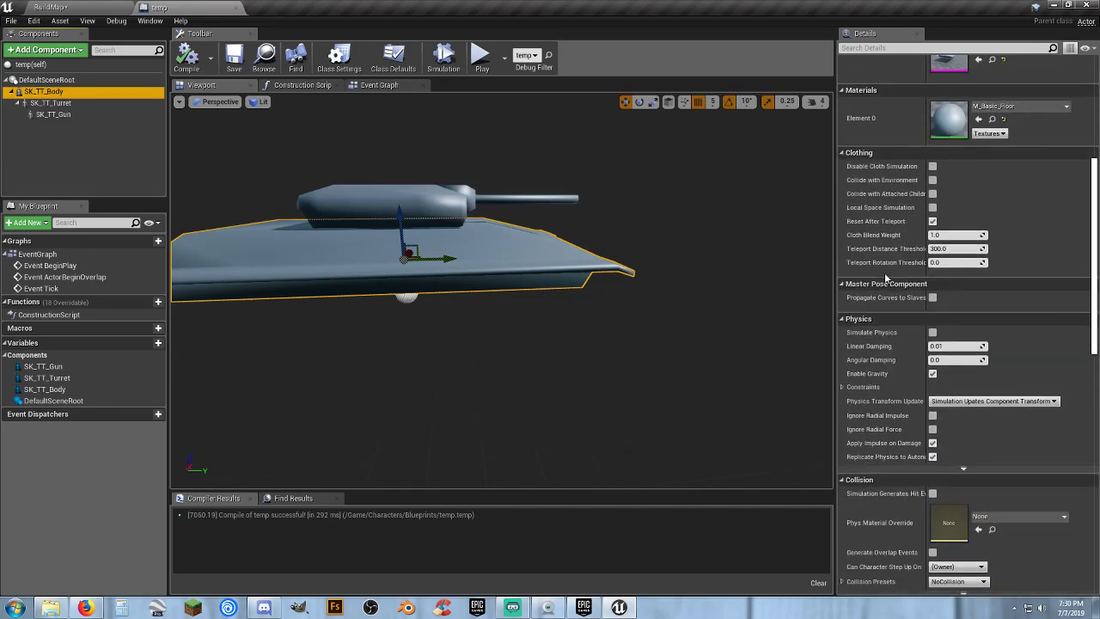
{"action": "scroll", "coordinate": [885, 281], "scroll_direction": "down", "scroll_amount": 4}
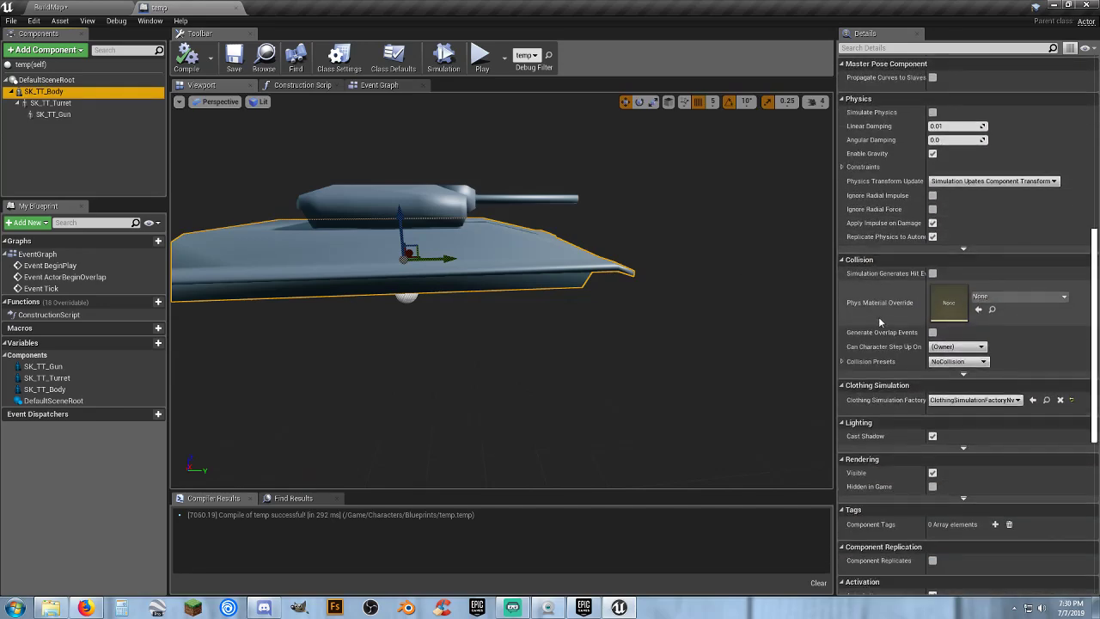
{"action": "scroll", "coordinate": [885, 319], "scroll_direction": "up", "scroll_amount": 4}
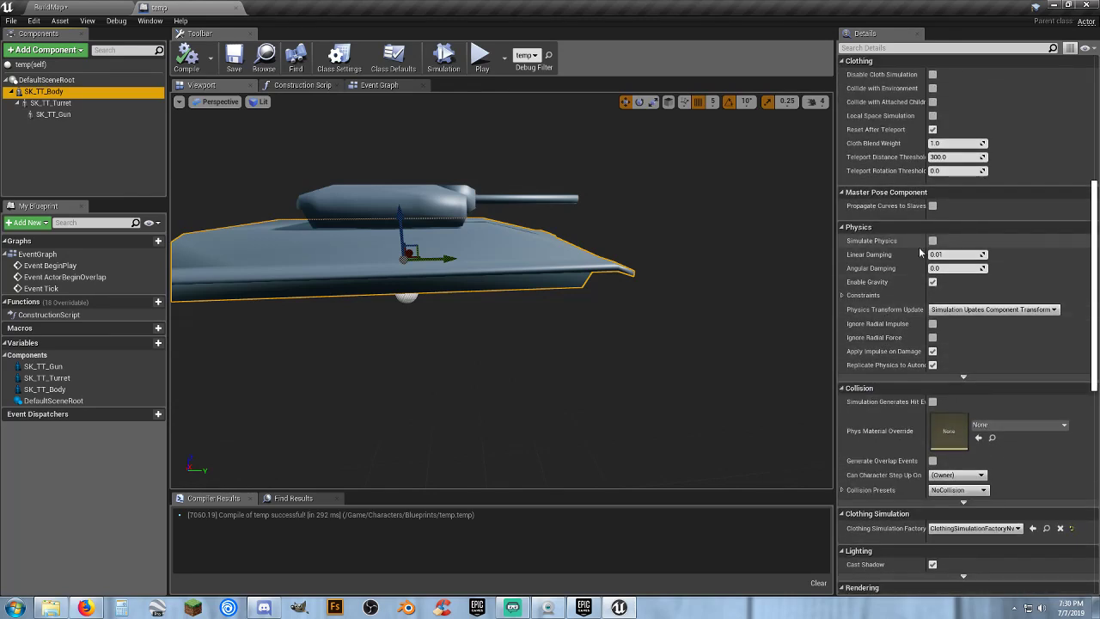
{"action": "left_click", "coordinate": [933, 241]}
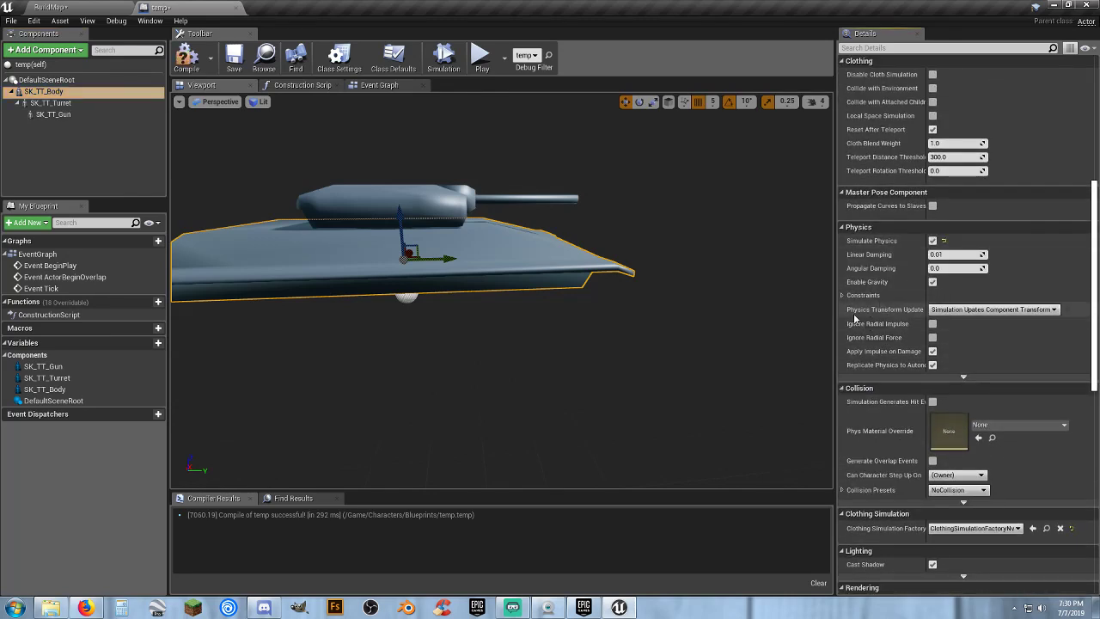
{"action": "left_click", "coordinate": [187, 58]}
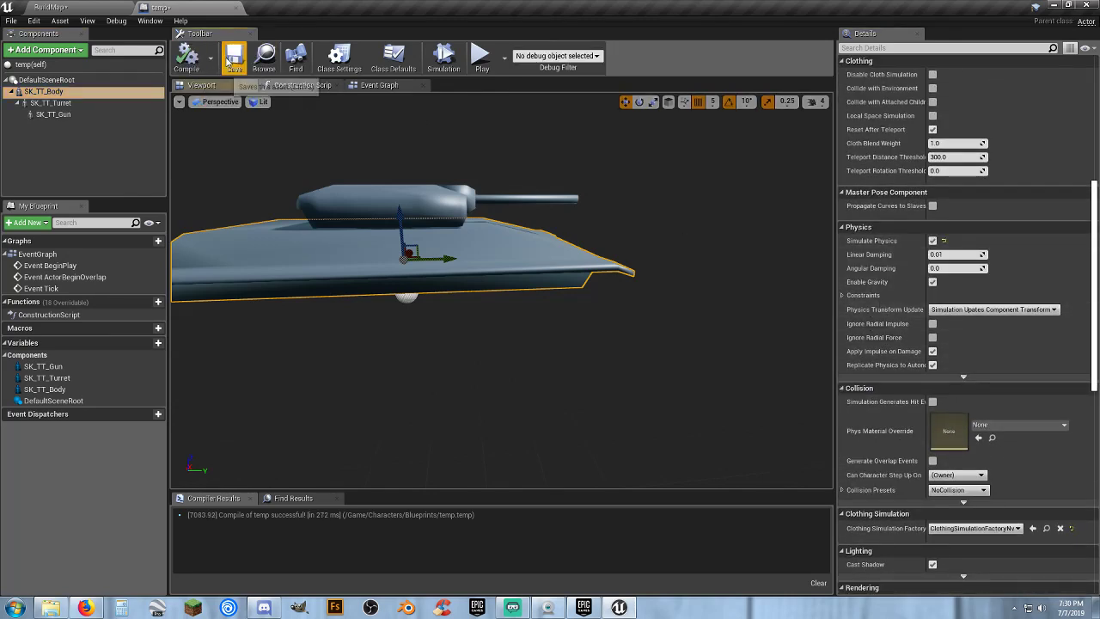
- Play BuildMap to test the tank with physics simulation, stop the session, and dismiss the message log
{"action": "left_click", "coordinate": [101, 11]}
{"action": "left_click", "coordinate": [549, 41]}
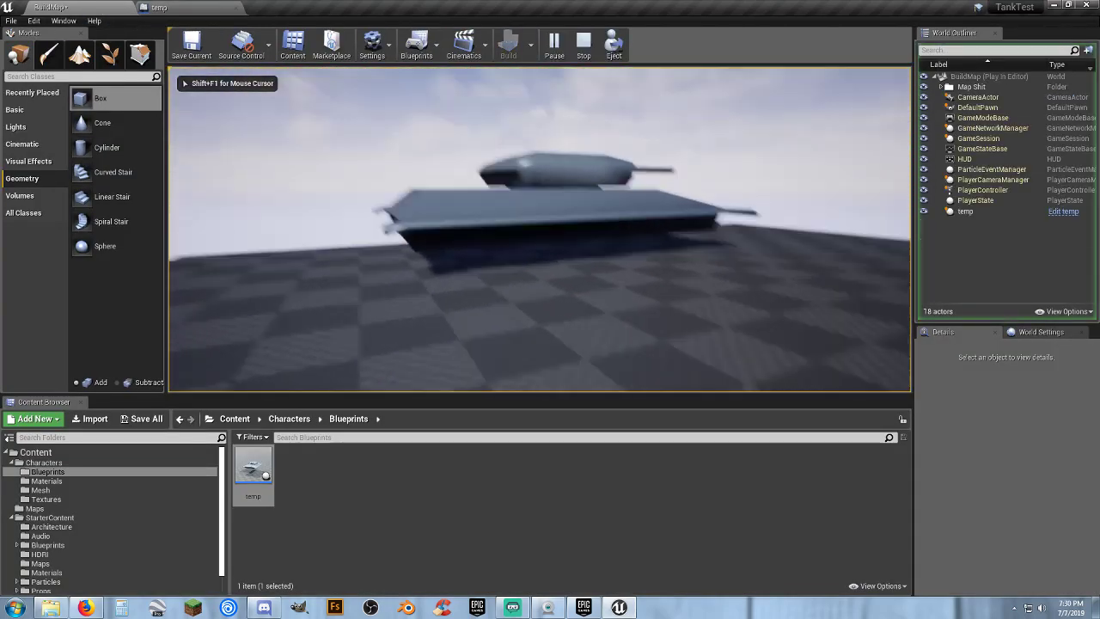
{"action": "key", "text": "Escape"}
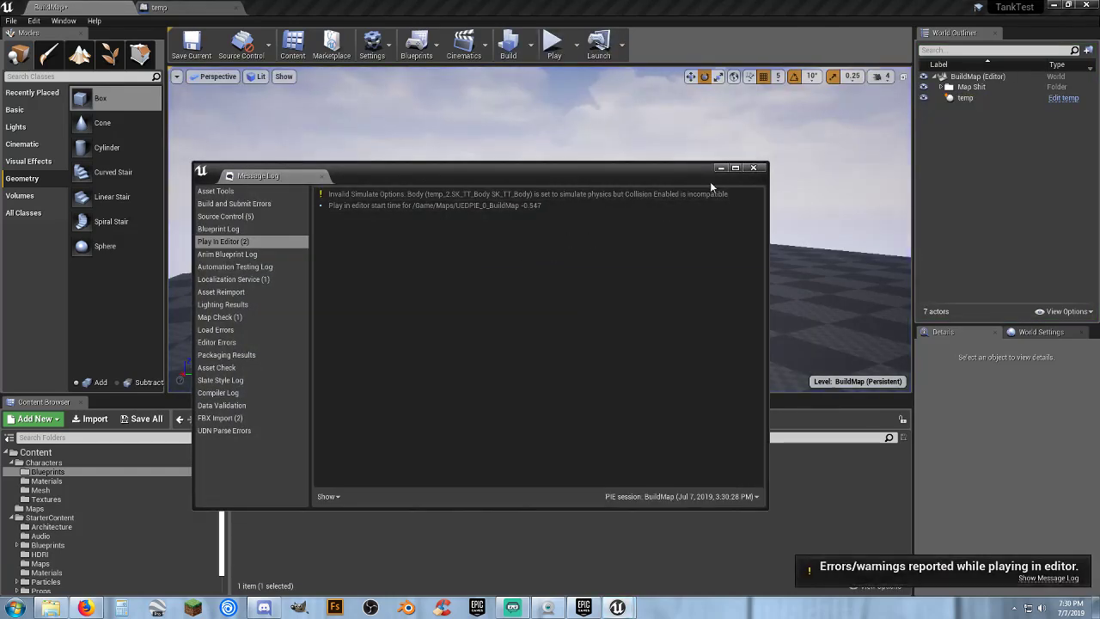
{"action": "left_click", "coordinate": [753, 168]}
- Disable Simulate Physics on the SK_TT_Body component, and compile and save the temp blueprint
{"action": "left_click", "coordinate": [159, 6]}
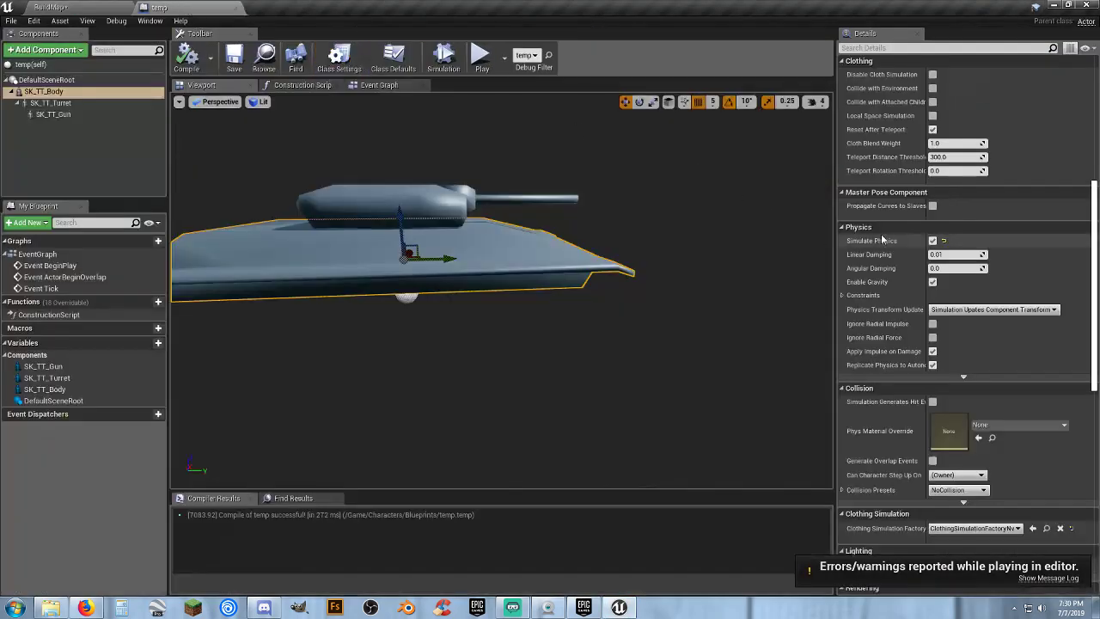
{"action": "left_click", "coordinate": [934, 242]}
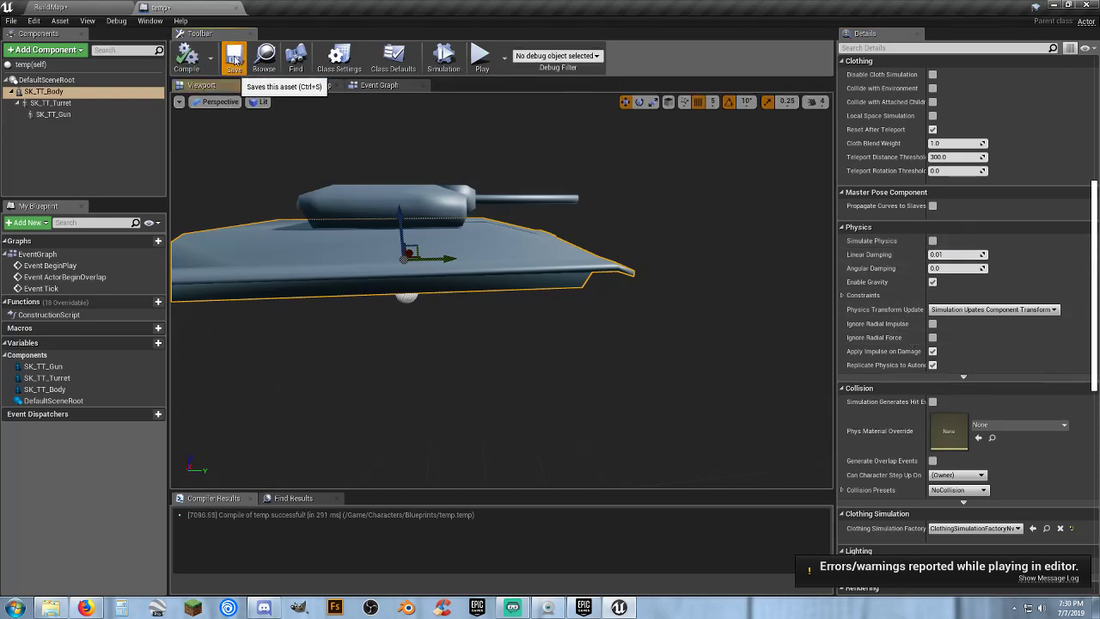
- Play BuildMap and fly around the assembled tank to examine it from all sides, ending the session when done
{"action": "left_click", "coordinate": [103, 7]}
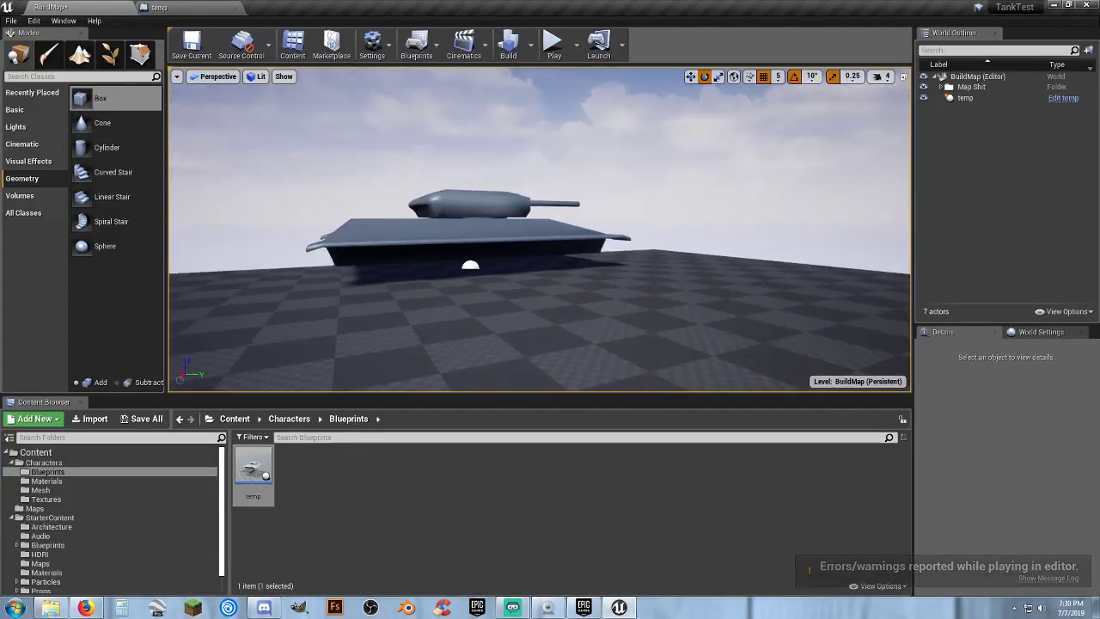
{"action": "left_click", "coordinate": [550, 48]}
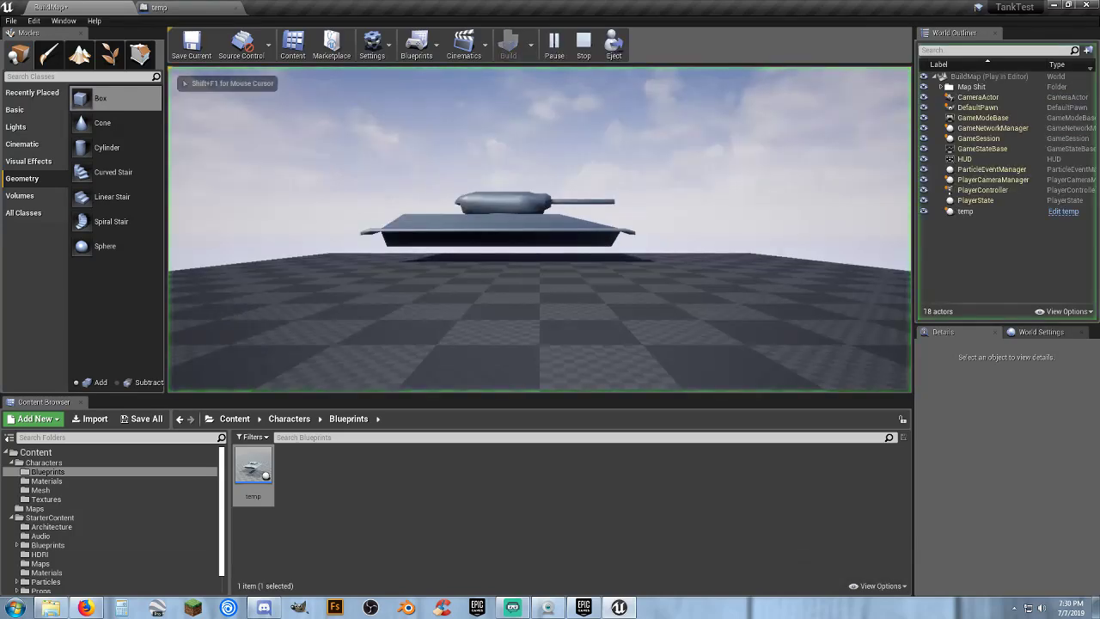
{"action": "key", "text": "a"}
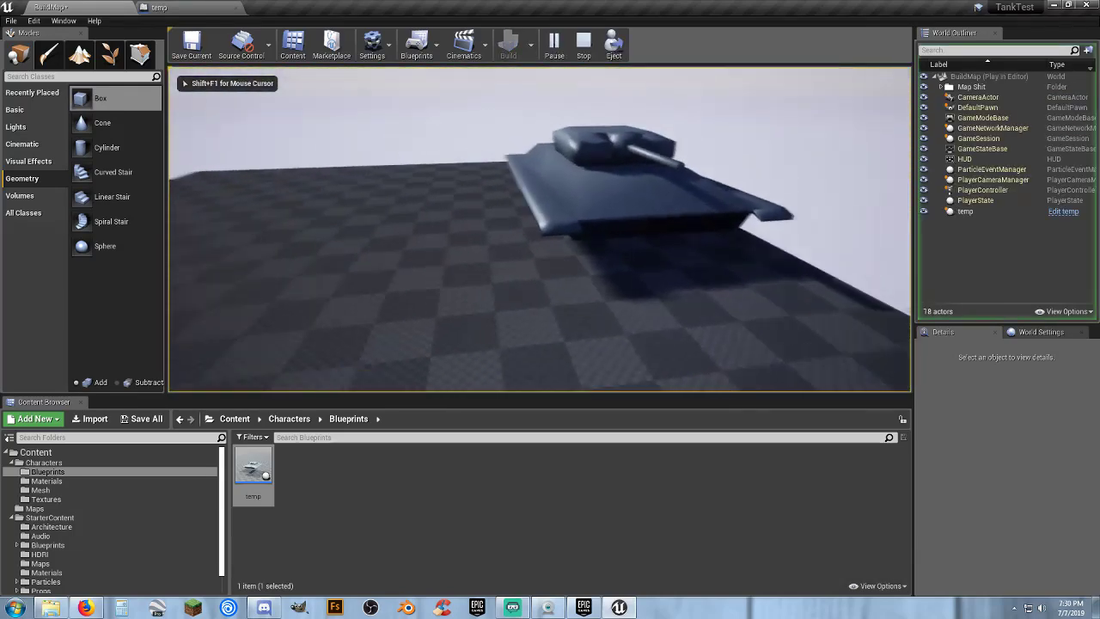
{"action": "key", "text": "d"}
{"action": "key", "text": "a"}
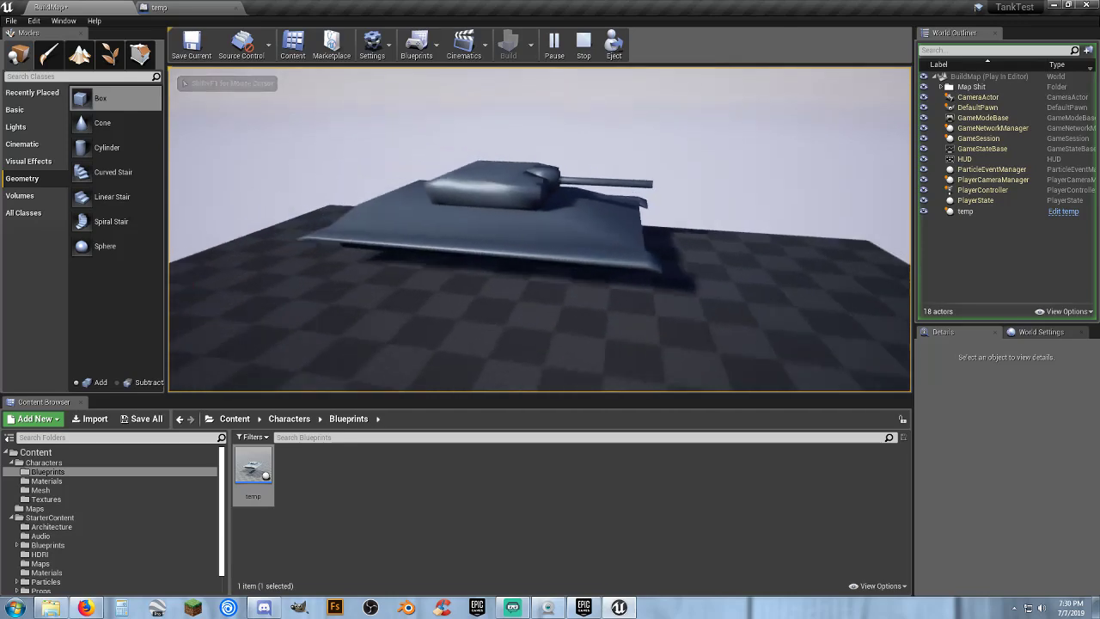
{"action": "key", "text": "a"}
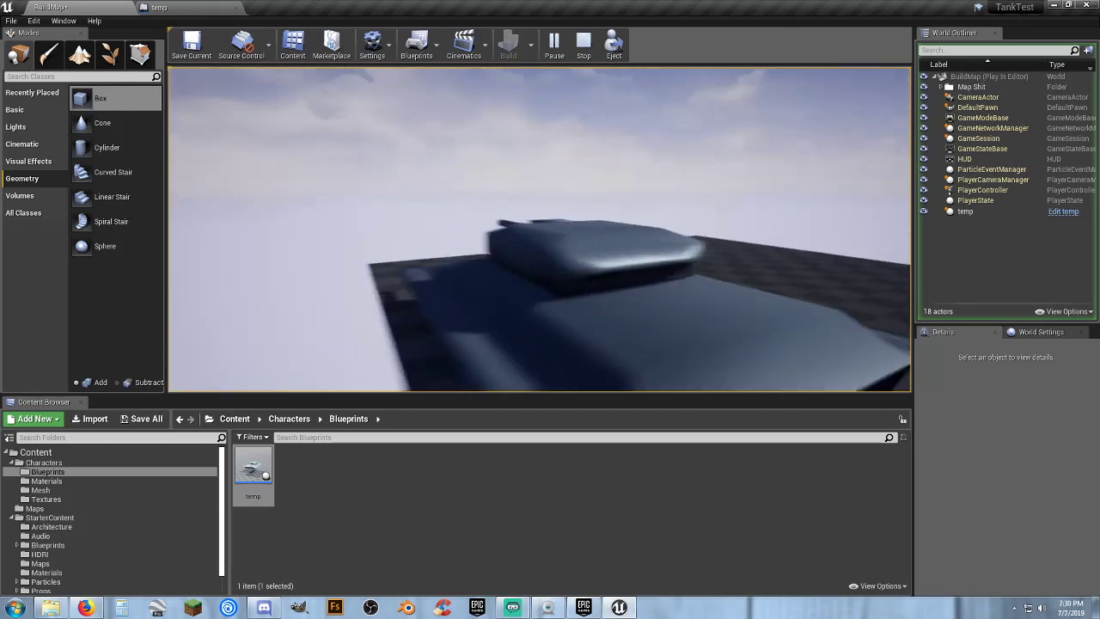
{"action": "key", "text": "w"}
{"action": "key", "text": "a"}
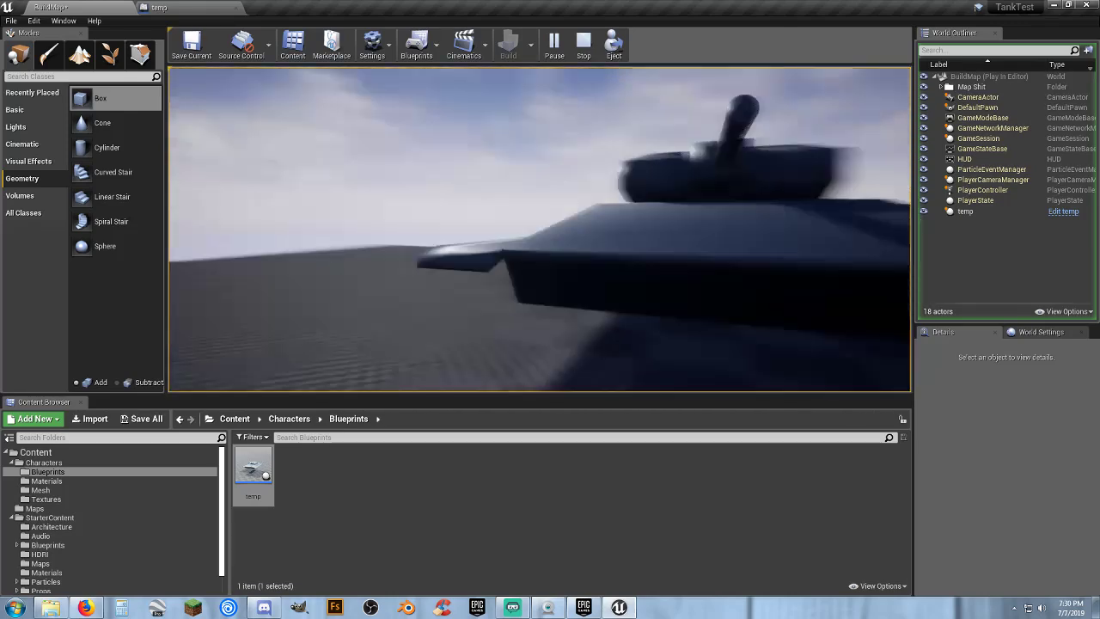
{"action": "key", "text": "s"}
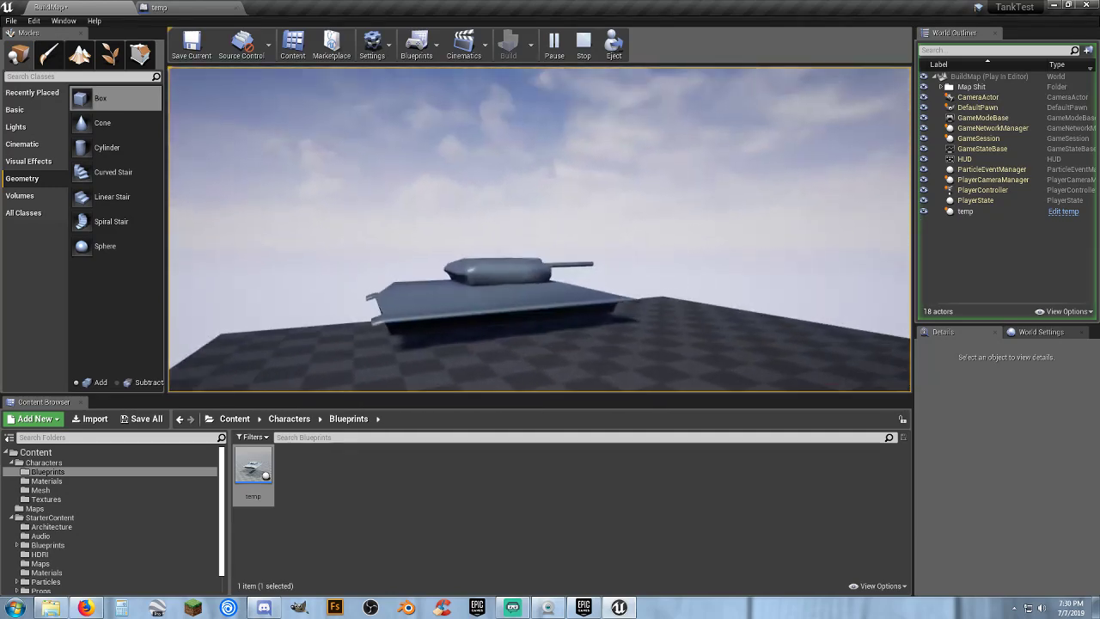
{"action": "key", "text": "w"}
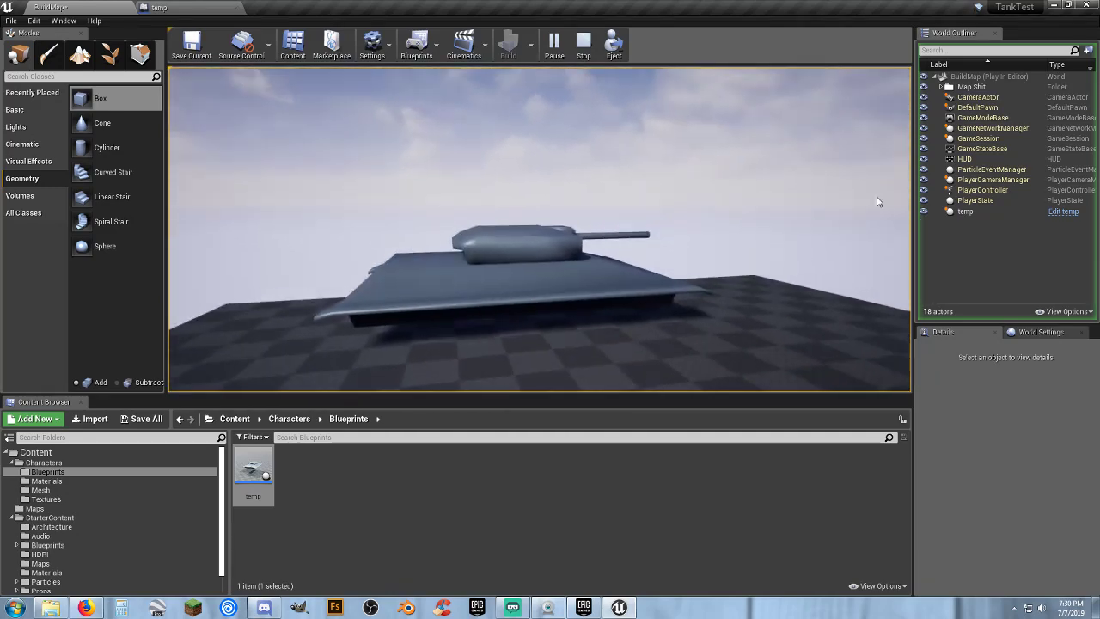
{"action": "key", "text": "Escape"}
- In the temp blueprint, yaw SK_TT_Turret to aim off the body's axis and pitch SK_TT_Gun upward
{"action": "left_click", "coordinate": [196, 10]}
{"action": "mouse_move", "coordinate": [502, 289]}
{"action": "right_mouse_down"}
{"action": "mouse_move", "coordinate": [502, 241]}
{"action": "mouse_move", "coordinate": [550, 284]}
{"action": "mouse_move", "coordinate": [502, 290]}
{"action": "right_mouse_up"}
{"action": "key", "text": "w"}
{"action": "key", "text": "s"}
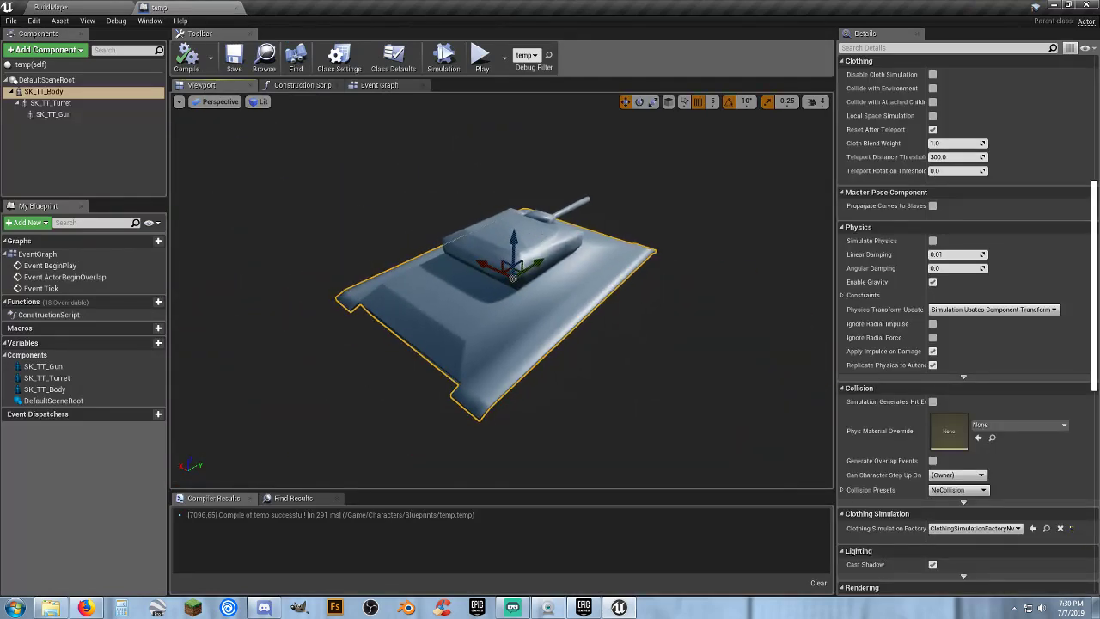
{"action": "left_click", "coordinate": [482, 236]}
{"action": "left_click", "coordinate": [639, 104]}
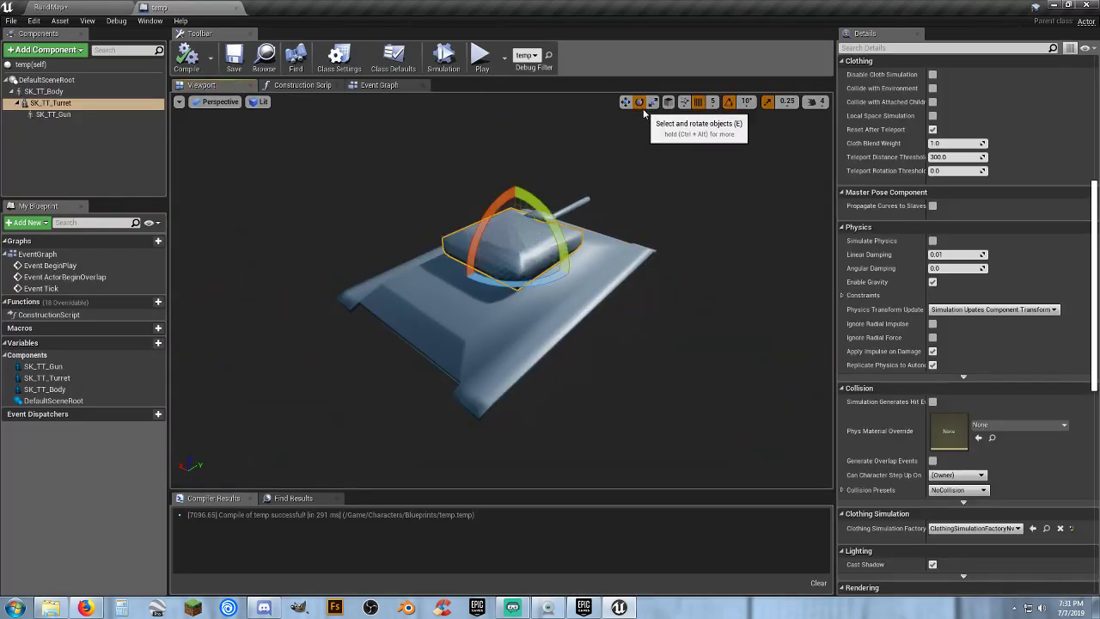
{"action": "right_click_drag", "start_coordinate": [540, 282], "coordinate": [494, 280]}
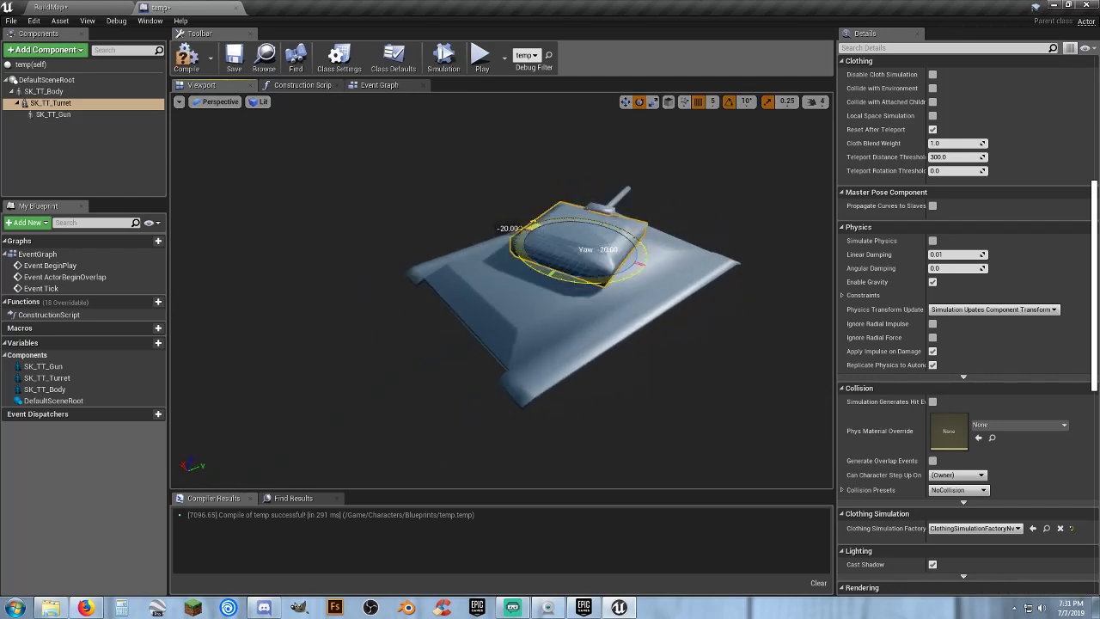
{"action": "left_click_drag", "start_coordinate": [601, 268], "coordinate": [645, 265]}
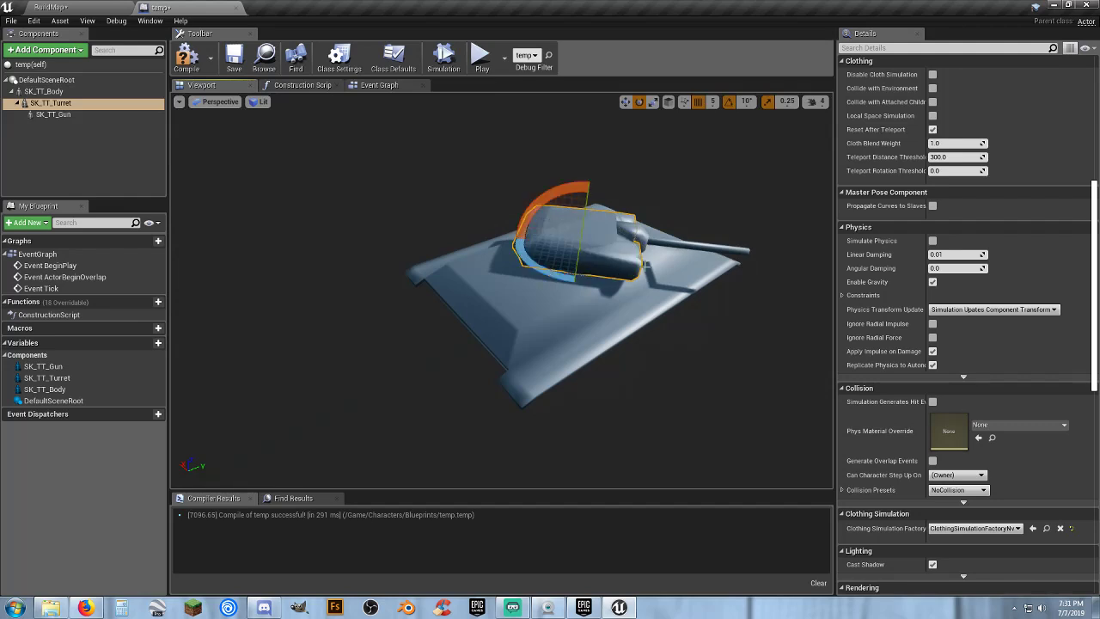
{"action": "left_click", "coordinate": [645, 236]}
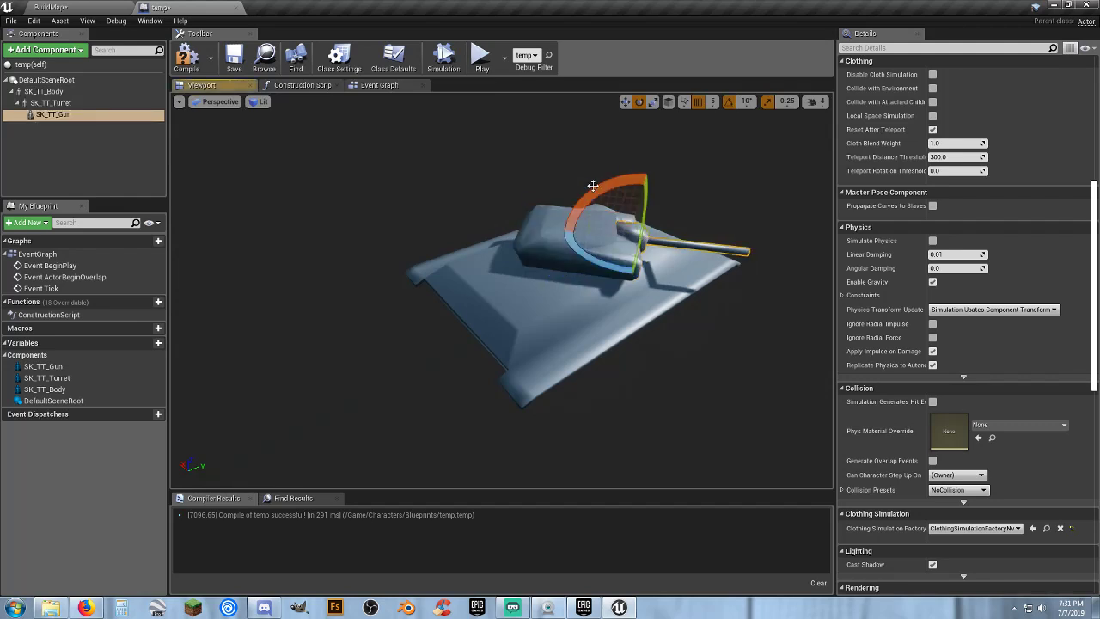
{"action": "left_click_drag", "start_coordinate": [605, 189], "coordinate": [577, 199]}
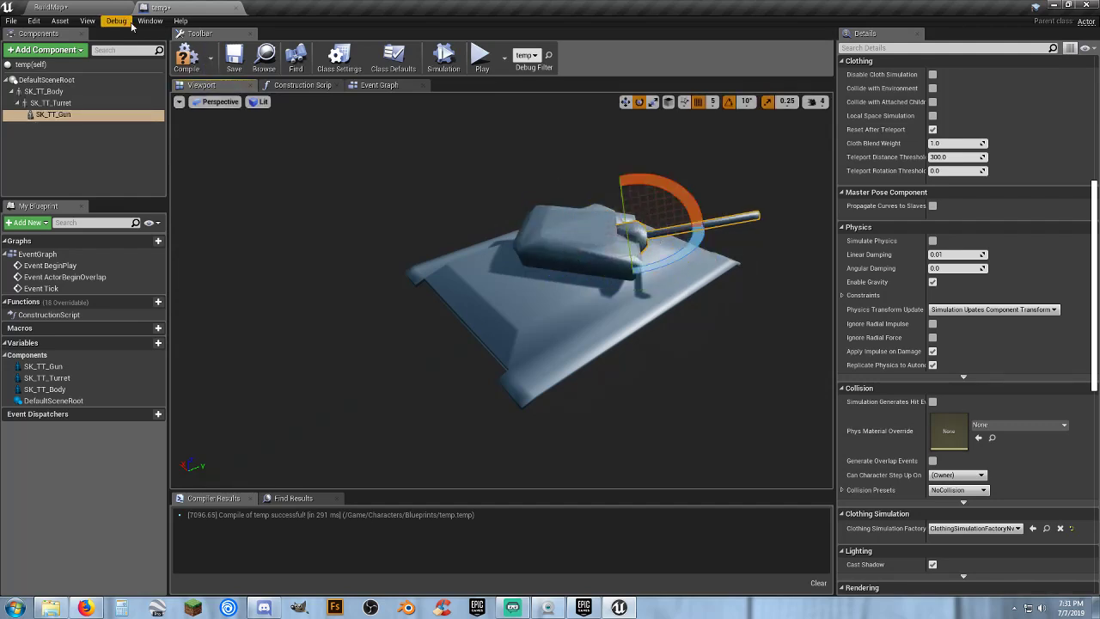
- Examine the placed tank's rotated turret and raised gun in BuildMap, and return to the temp blueprint
{"action": "left_click", "coordinate": [88, 9]}
{"action": "right_click_drag", "start_coordinate": [539, 258], "coordinate": [582, 239]}
{"action": "key", "text": "d"}
{"action": "key", "text": "a"}
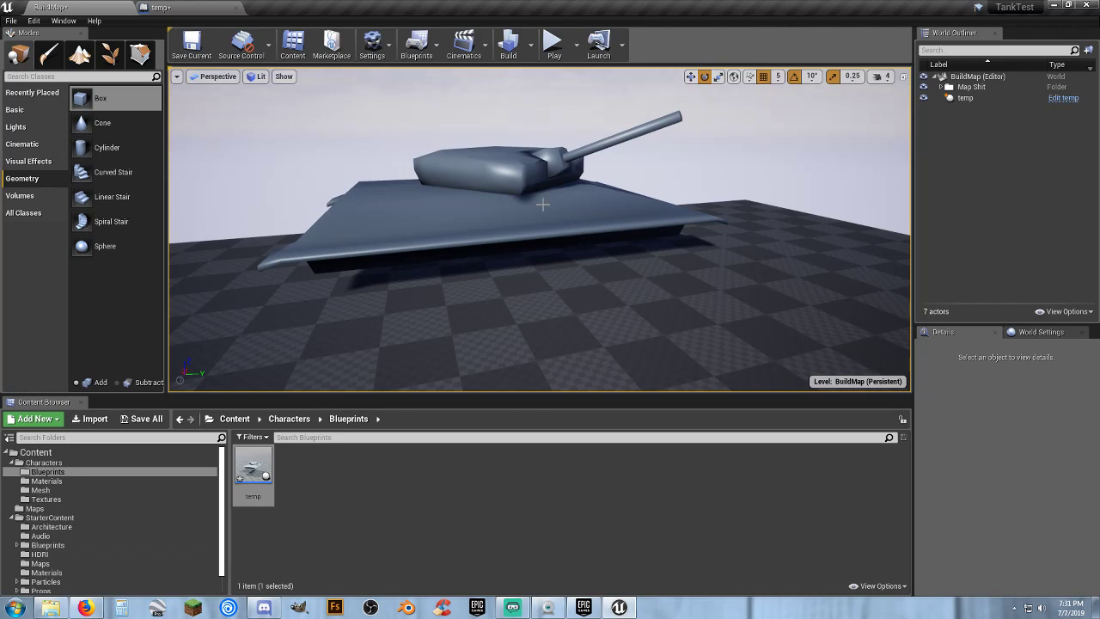
{"action": "left_click", "coordinate": [193, 8]}
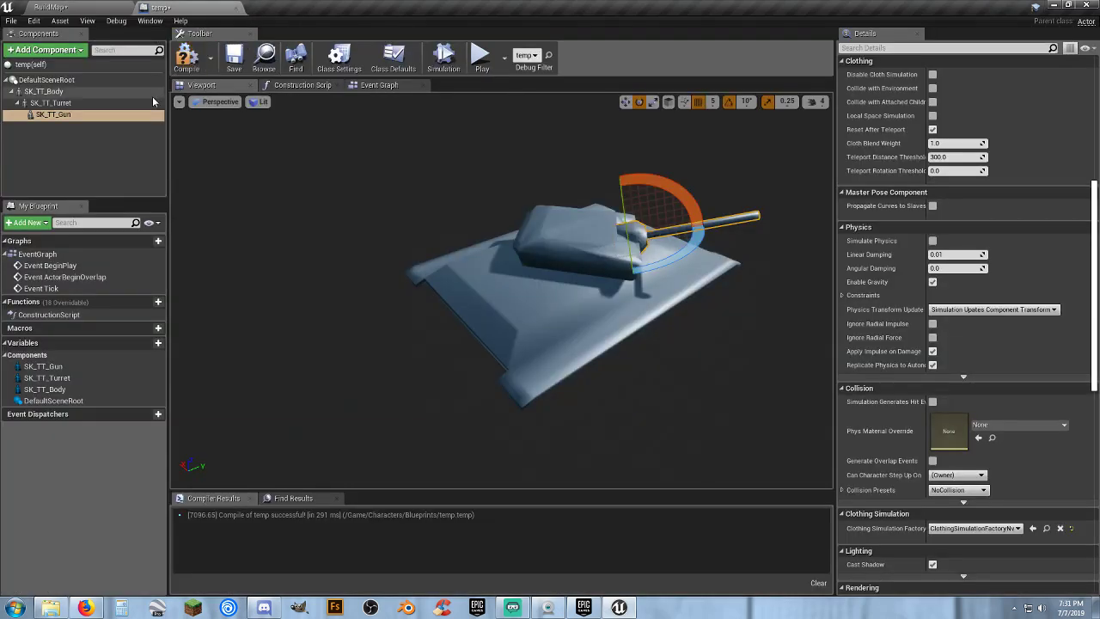
- Undo the last component rotations on the tank in the temp blueprint and close the blueprint editor
{"action": "key", "text": "ctrl+z"}
{"action": "key", "text": "ctrl+z"}
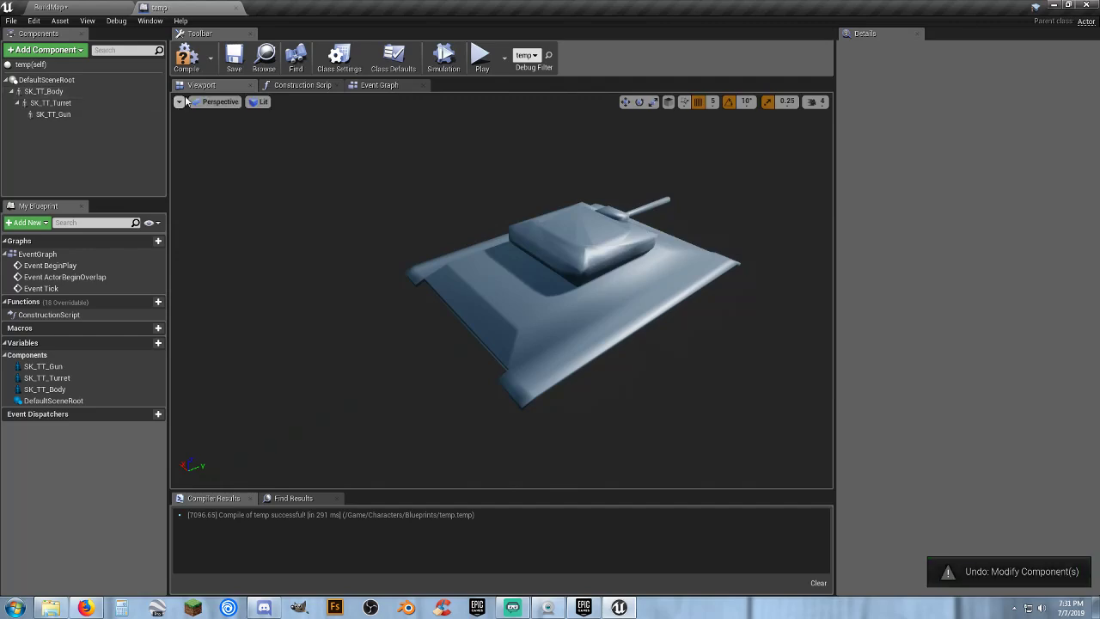
{"action": "left_click", "coordinate": [238, 8]}
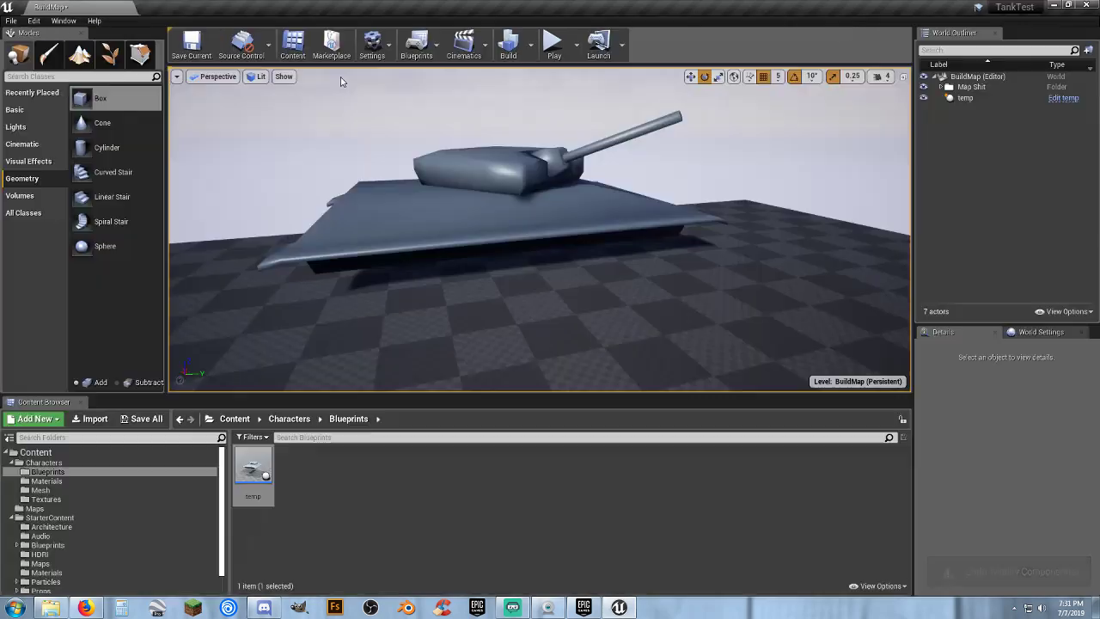
- Inspect the tank in the level from several angles and delete the temp actor from BuildMap
{"action": "right_click_drag", "start_coordinate": [341, 82], "coordinate": [475, 190]}
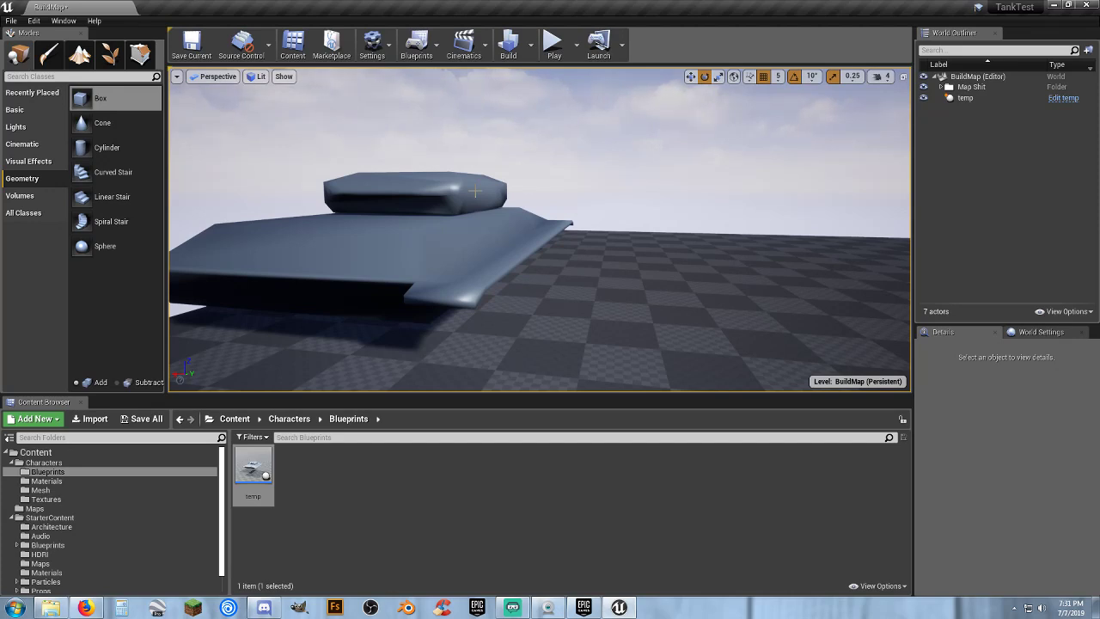
{"action": "right_click_drag", "start_coordinate": [470, 198], "coordinate": [275, 223]}
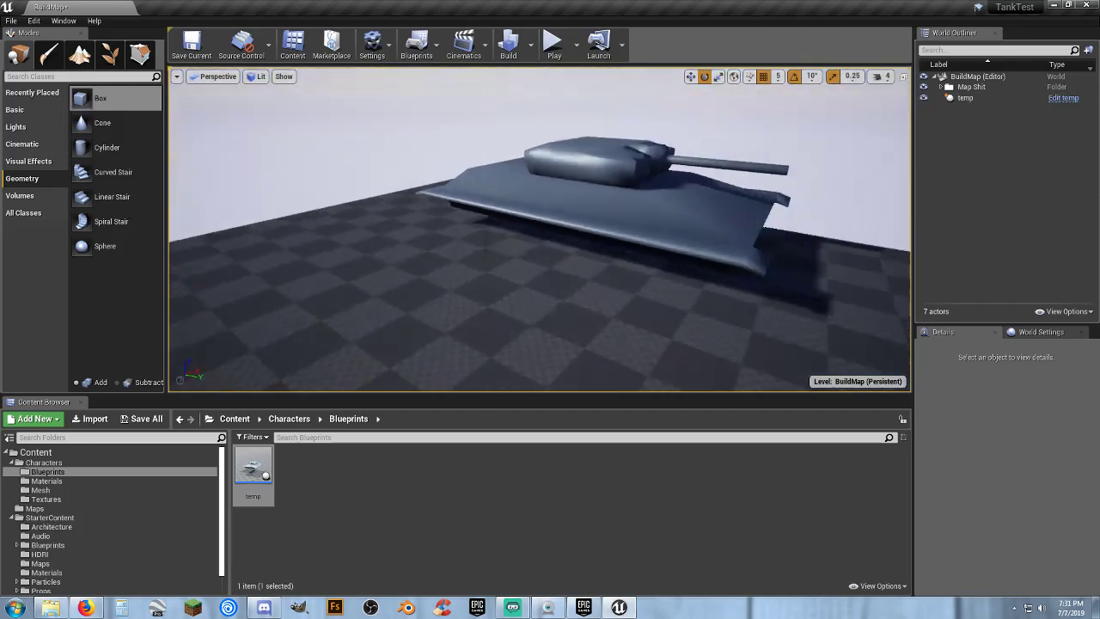
{"action": "right_click_drag", "start_coordinate": [540, 229], "coordinate": [469, 195]}
{"action": "left_click", "coordinate": [565, 206]}
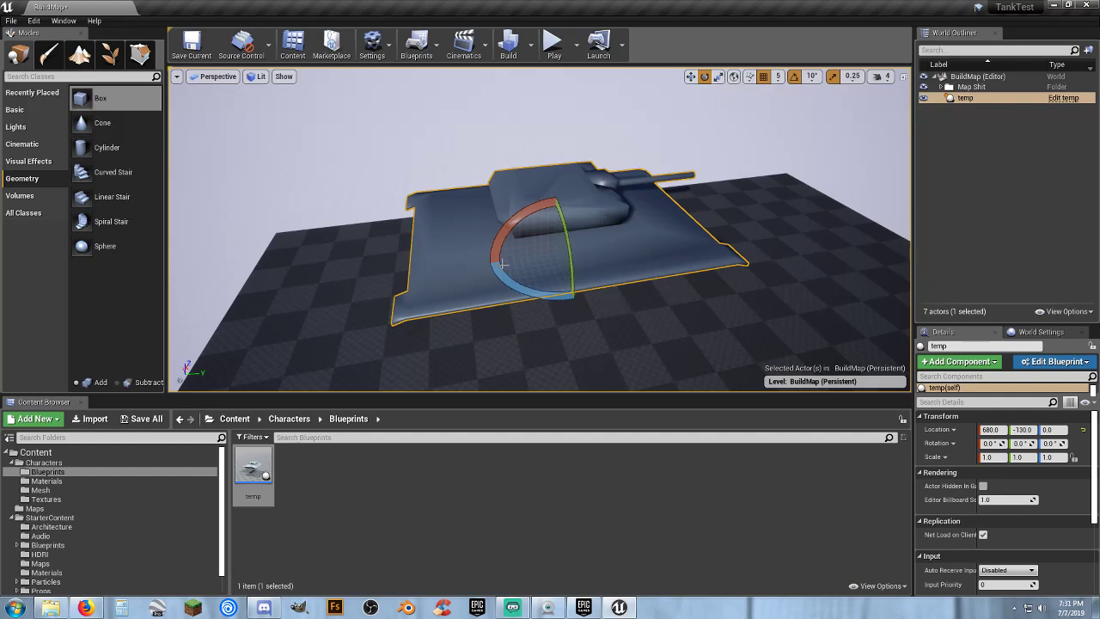
{"action": "left_click", "coordinate": [586, 483]}
{"action": "left_click", "coordinate": [984, 194]}
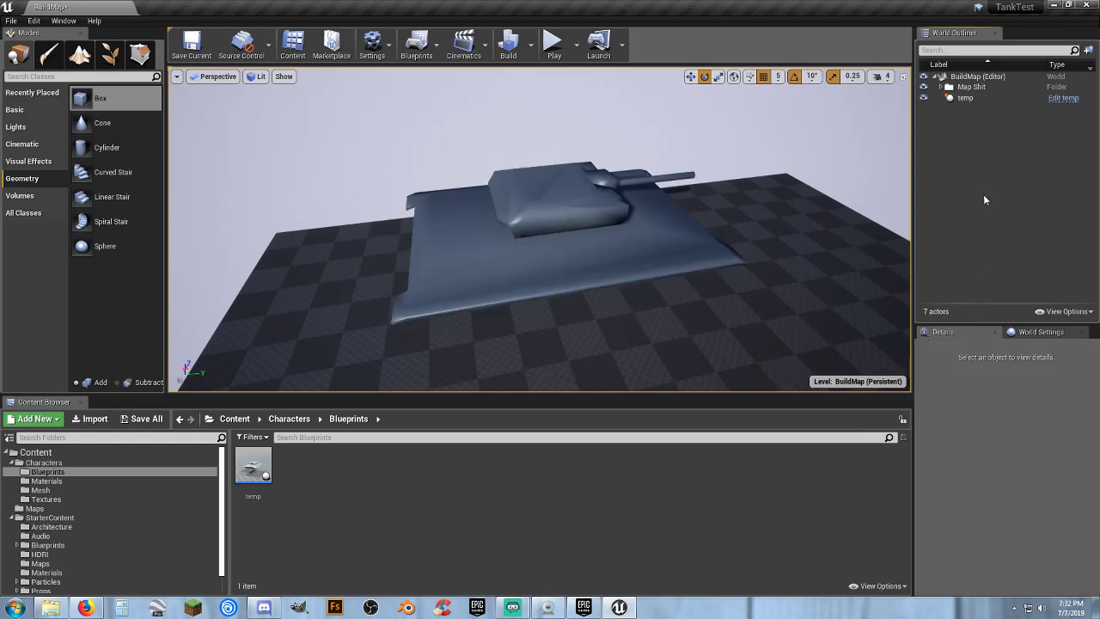
{"action": "left_click", "coordinate": [973, 99]}
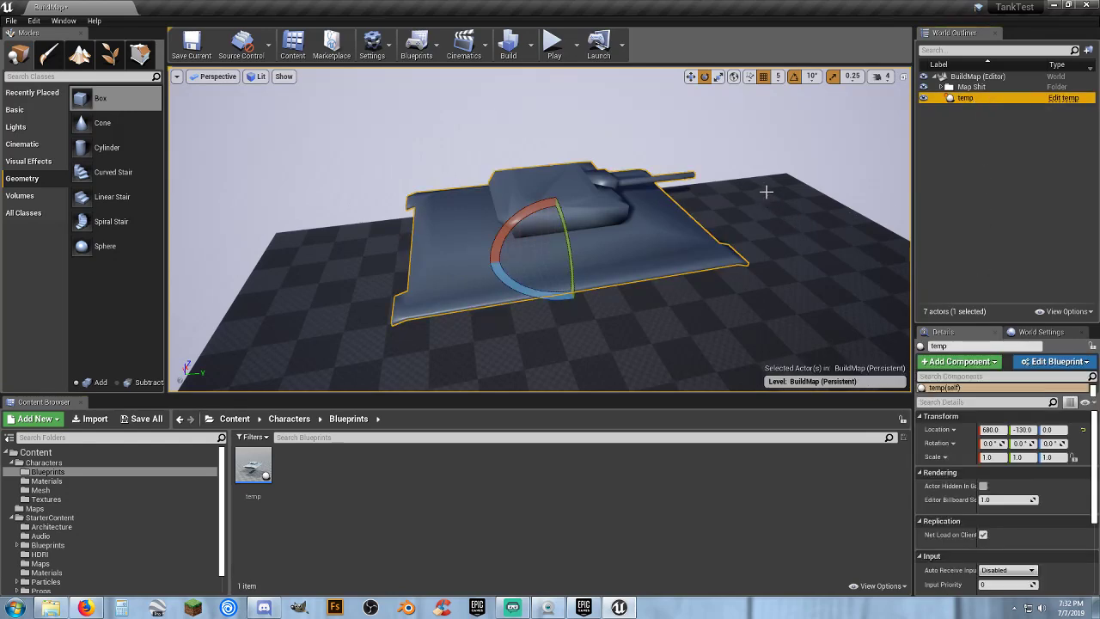
{"action": "key", "text": "Delete"}
- Force delete the temp blueprint asset from the Characters/Blueprints folder and save the BuildMap level
{"action": "left_click", "coordinate": [254, 466]}
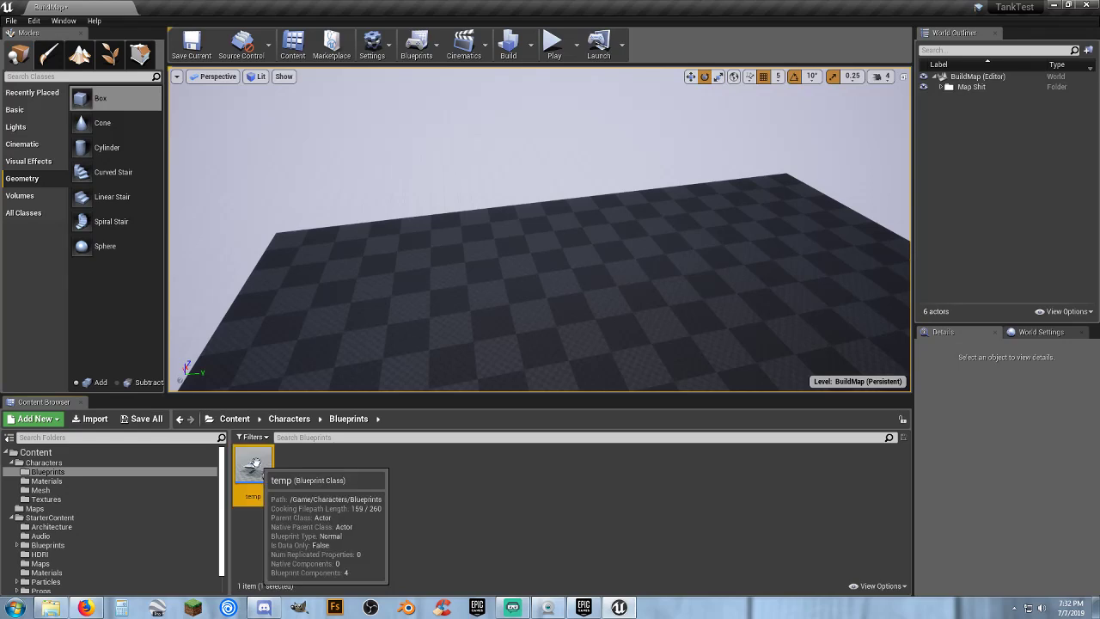
{"action": "key", "text": "Delete"}
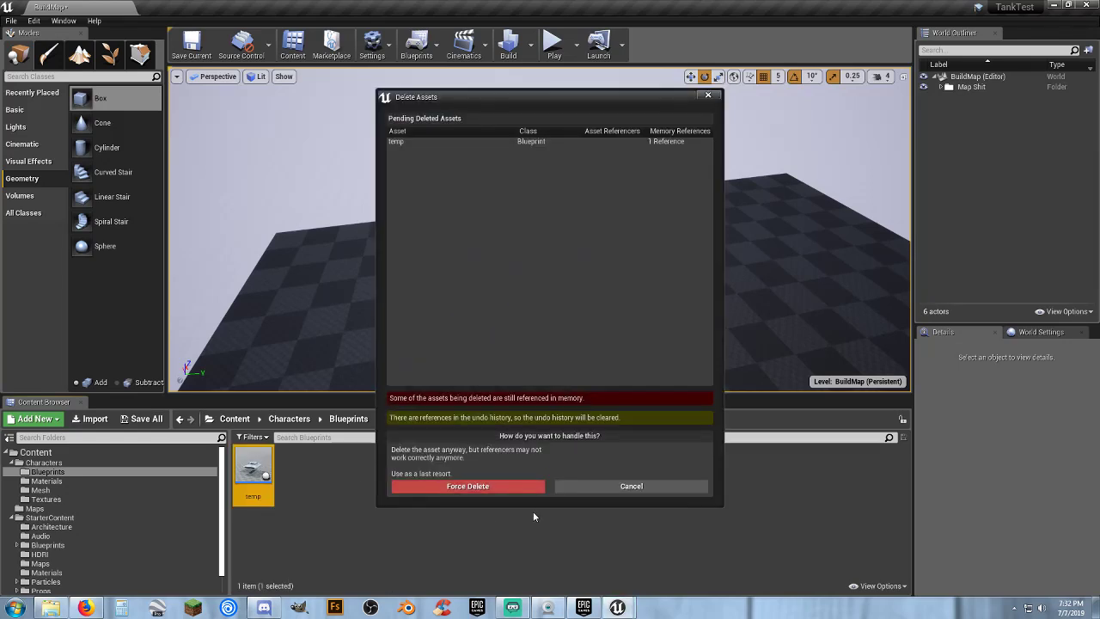
{"action": "left_click", "coordinate": [496, 487]}
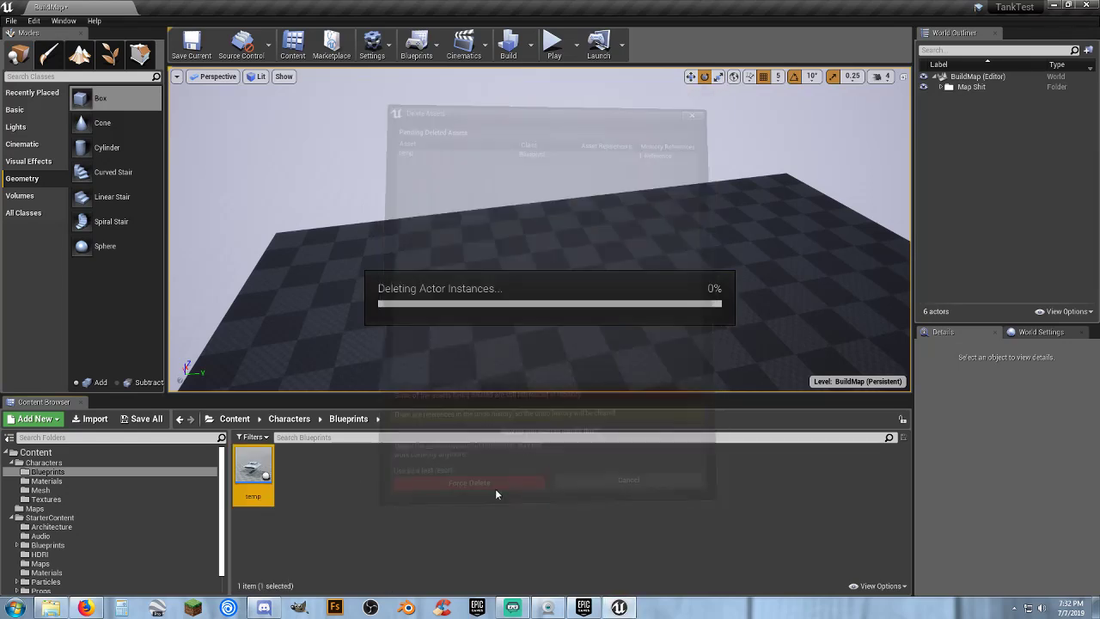
{"action": "left_click", "coordinate": [126, 421]}
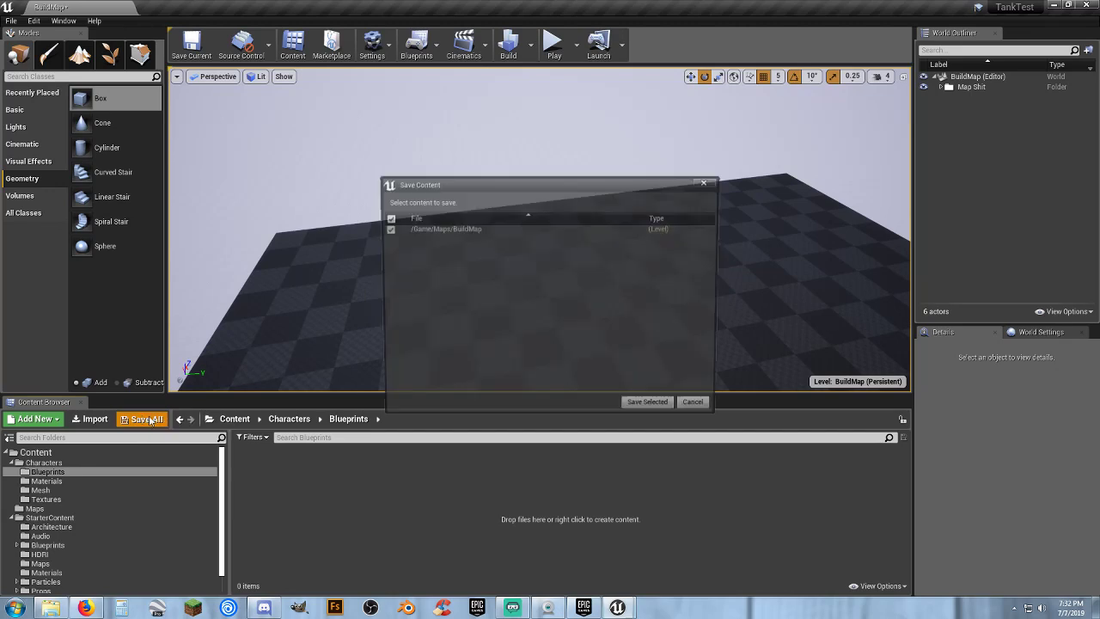
{"action": "left_click", "coordinate": [651, 409]}
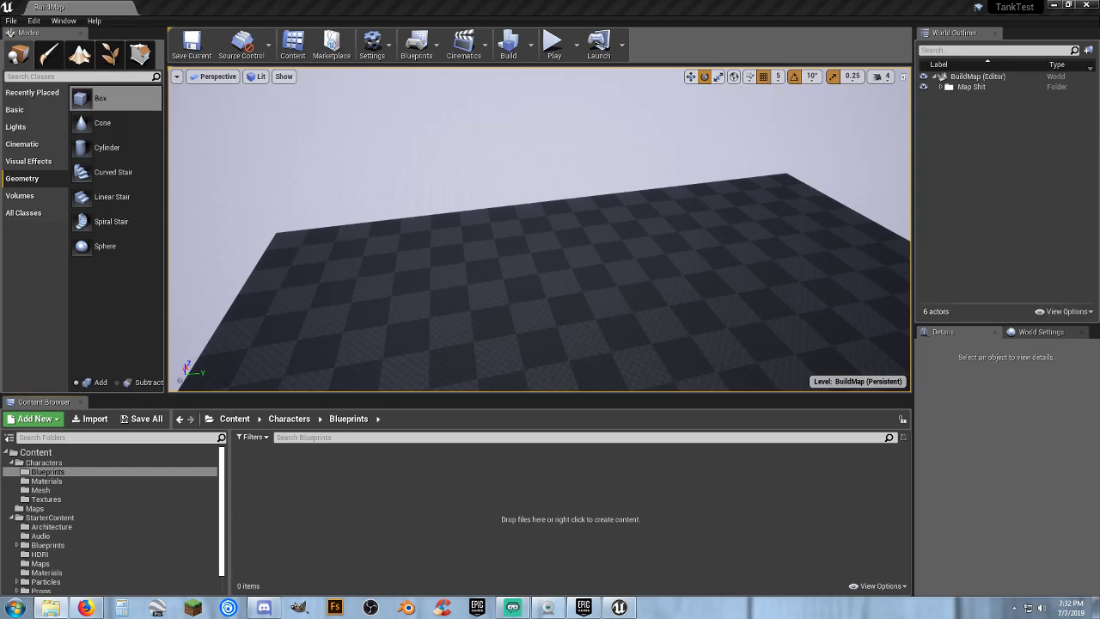
- Switch to the file explorer and open the FBX folder inside the POLYGON_War_Pack_Source_Files archive from the POLYGON_War_Pack folder
{"action": "left_click_drag", "start_coordinate": [0, 104], "coordinate": [493, 95]}
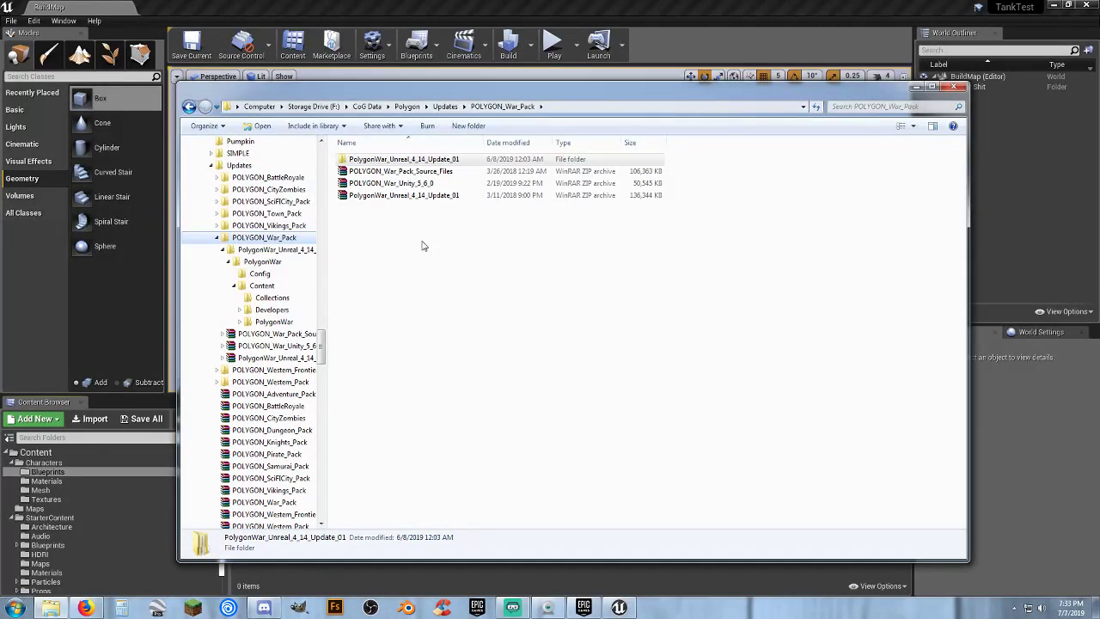
{"action": "left_click", "coordinate": [395, 221]}
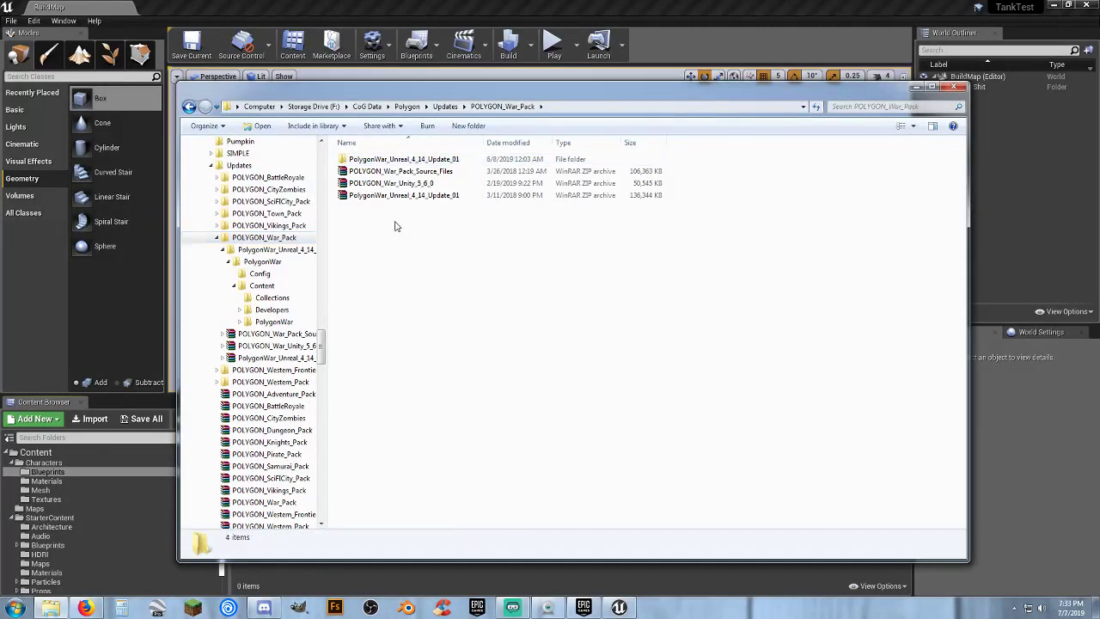
{"action": "left_click", "coordinate": [423, 171]}
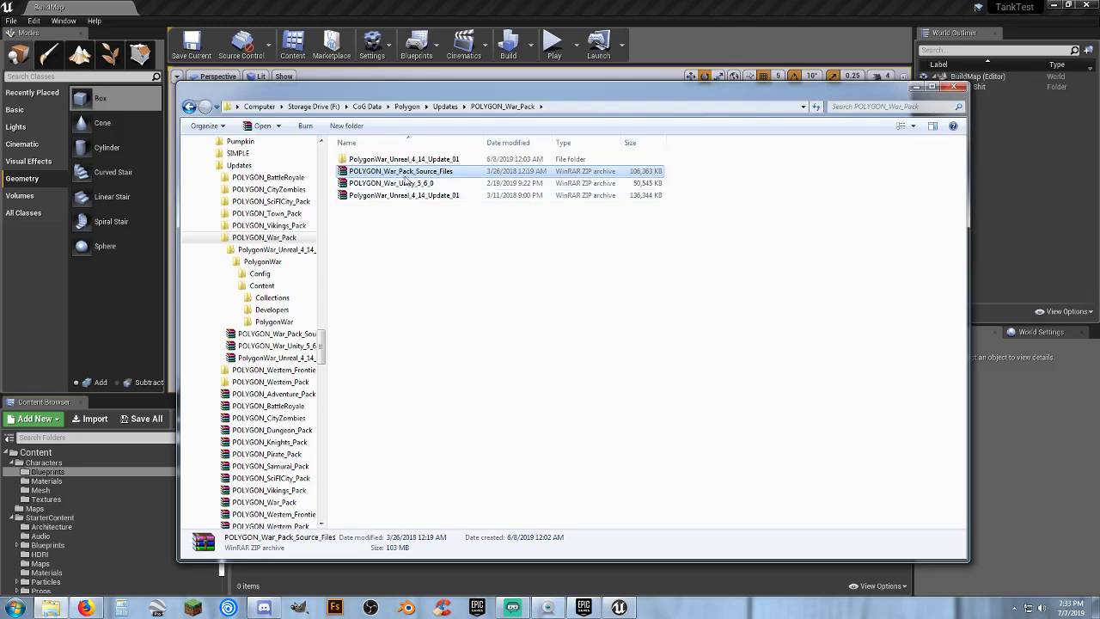
{"action": "double_click", "coordinate": [405, 172]}
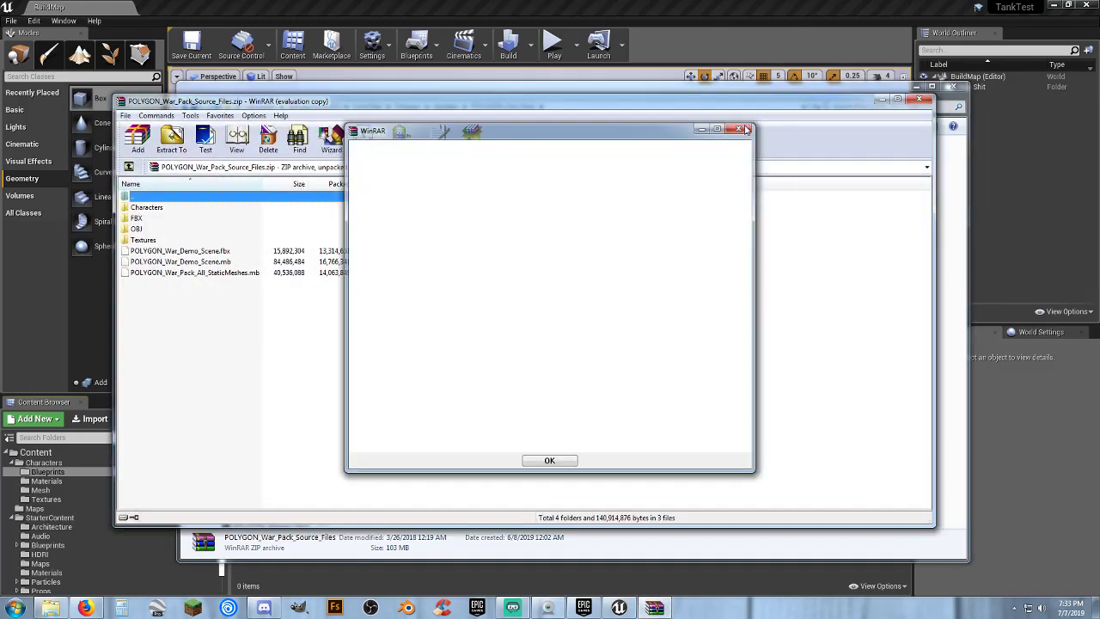
{"action": "left_click", "coordinate": [747, 129]}
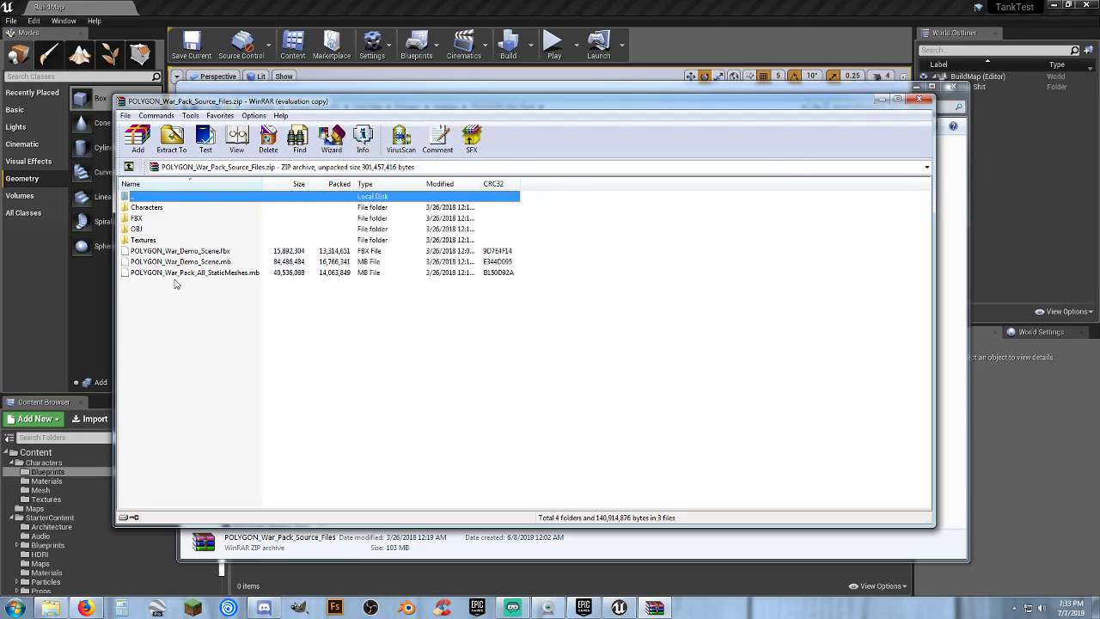
{"action": "double_click", "coordinate": [138, 219]}
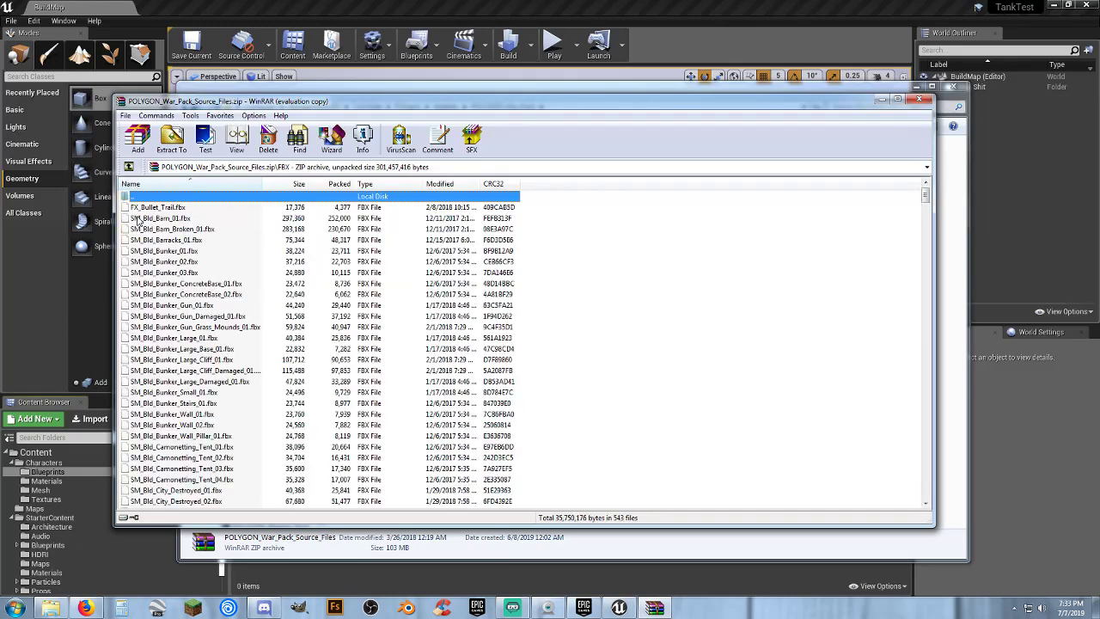
- Look through the archive's FBX files for tank and vehicle models, and leave the archive and its folder
{"action": "scroll", "coordinate": [688, 308], "scroll_direction": "down", "scroll_amount": 9}
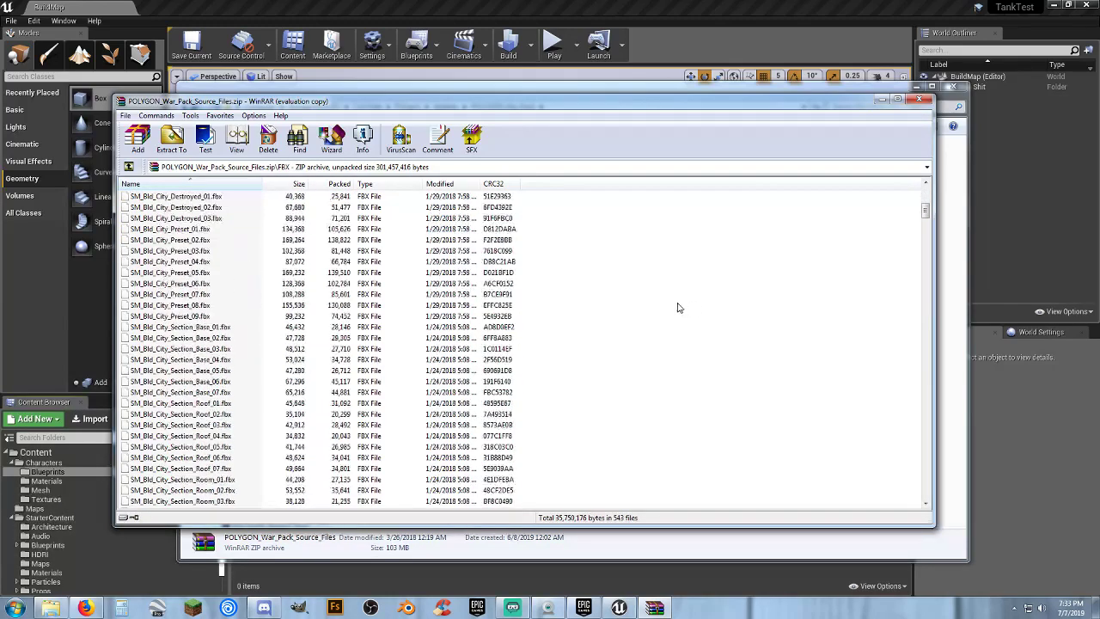
{"action": "scroll", "coordinate": [677, 307], "scroll_direction": "down", "scroll_amount": 20}
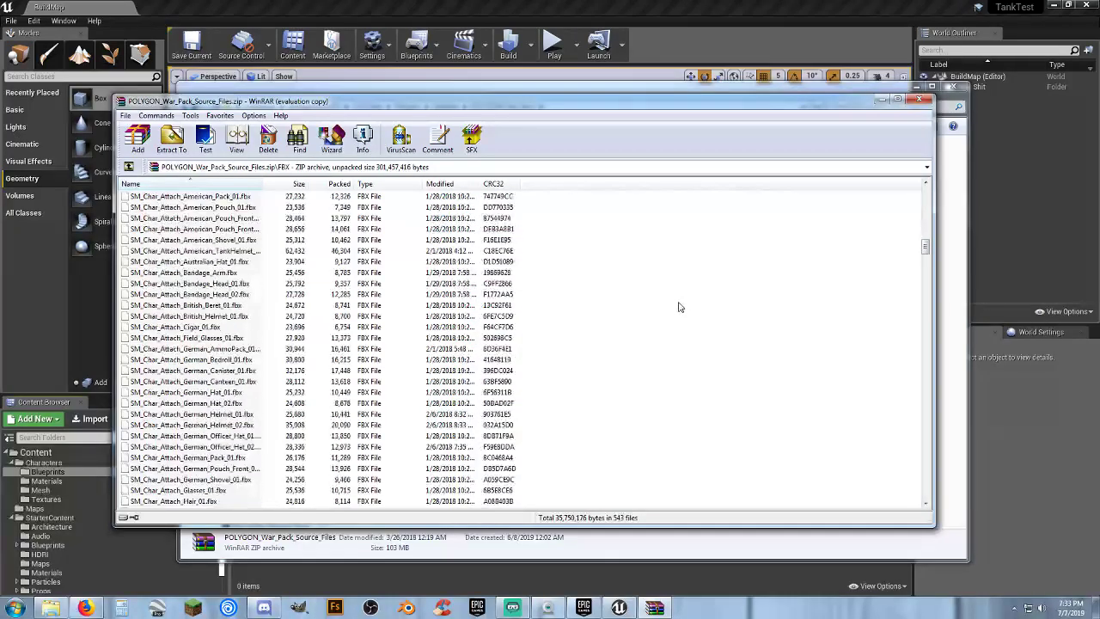
{"action": "scroll", "coordinate": [679, 307], "scroll_direction": "down", "scroll_amount": 20}
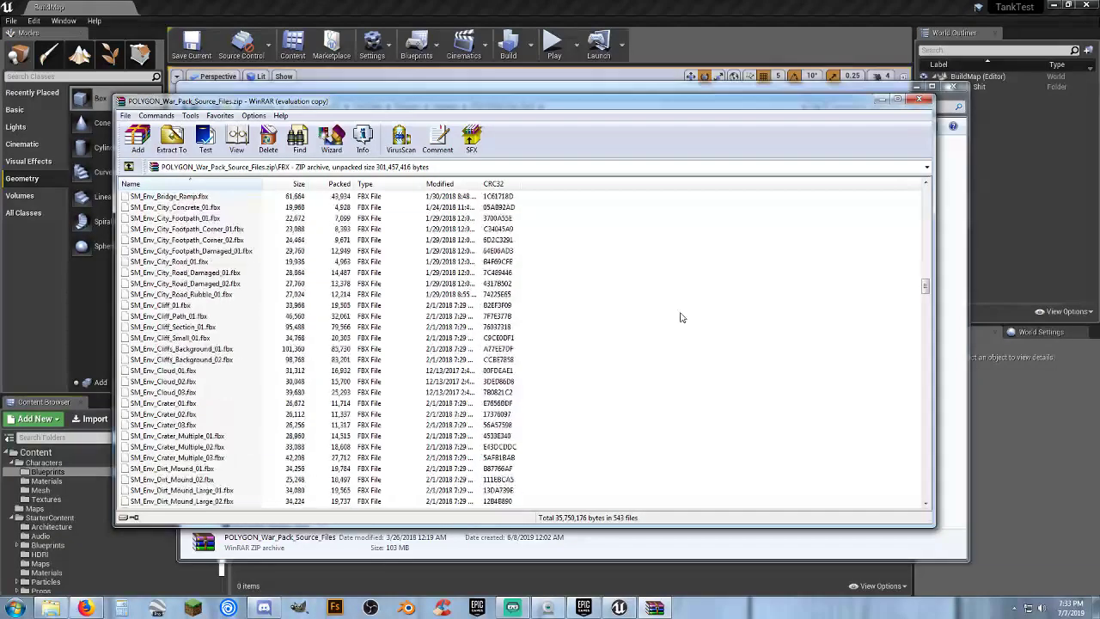
{"action": "scroll", "coordinate": [681, 319], "scroll_direction": "down", "scroll_amount": 18}
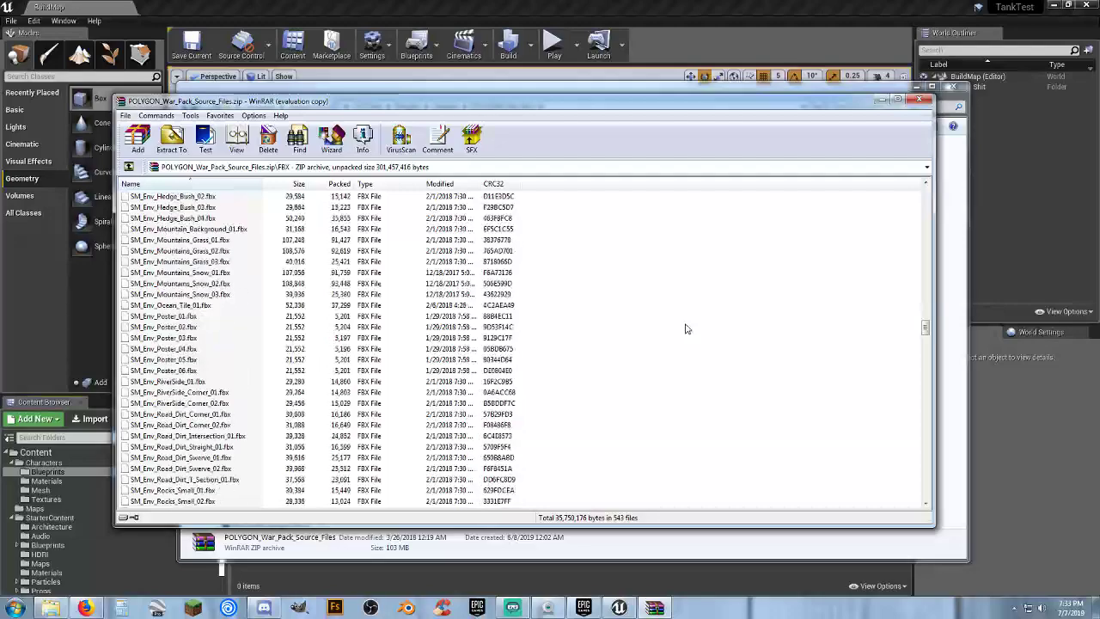
{"action": "scroll", "coordinate": [686, 328], "scroll_direction": "down", "scroll_amount": 20}
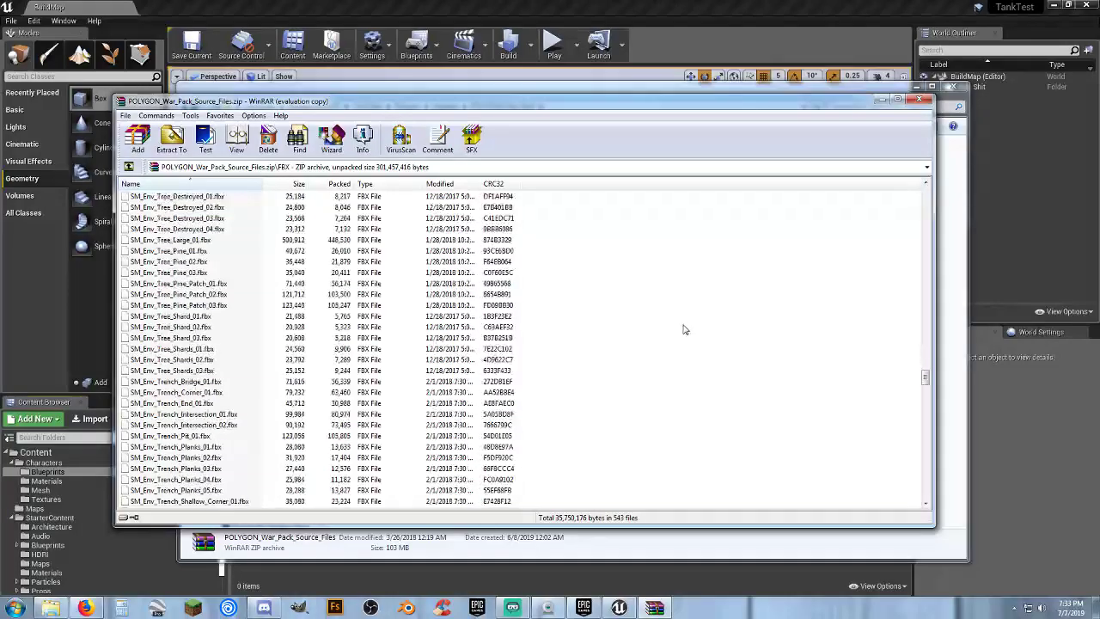
{"action": "scroll", "coordinate": [685, 329], "scroll_direction": "down", "scroll_amount": 20}
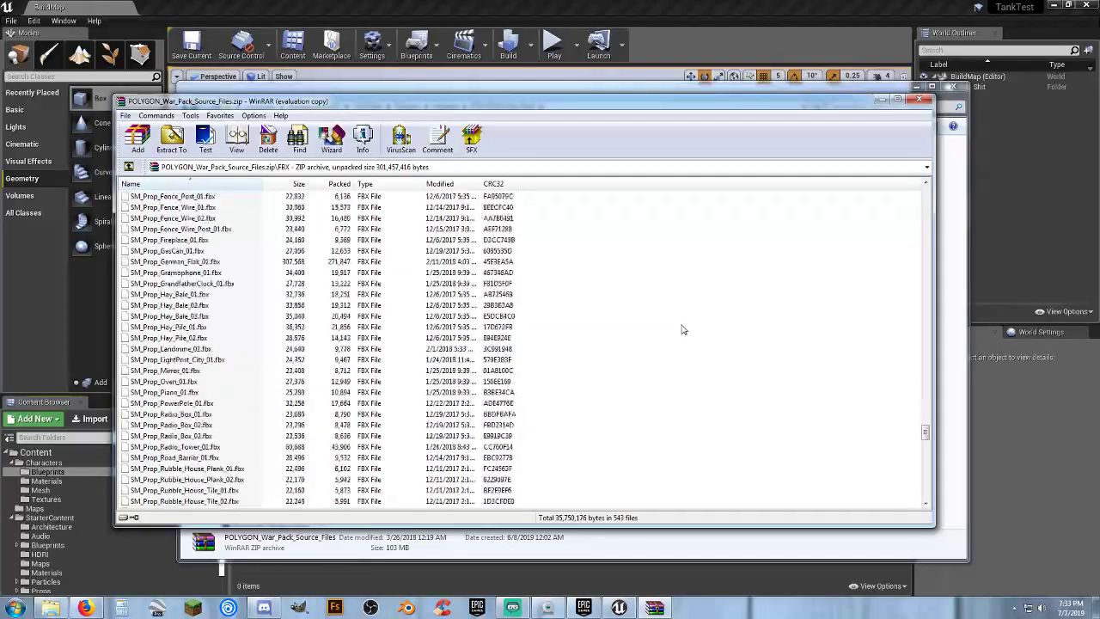
{"action": "scroll", "coordinate": [681, 329], "scroll_direction": "down", "scroll_amount": 20}
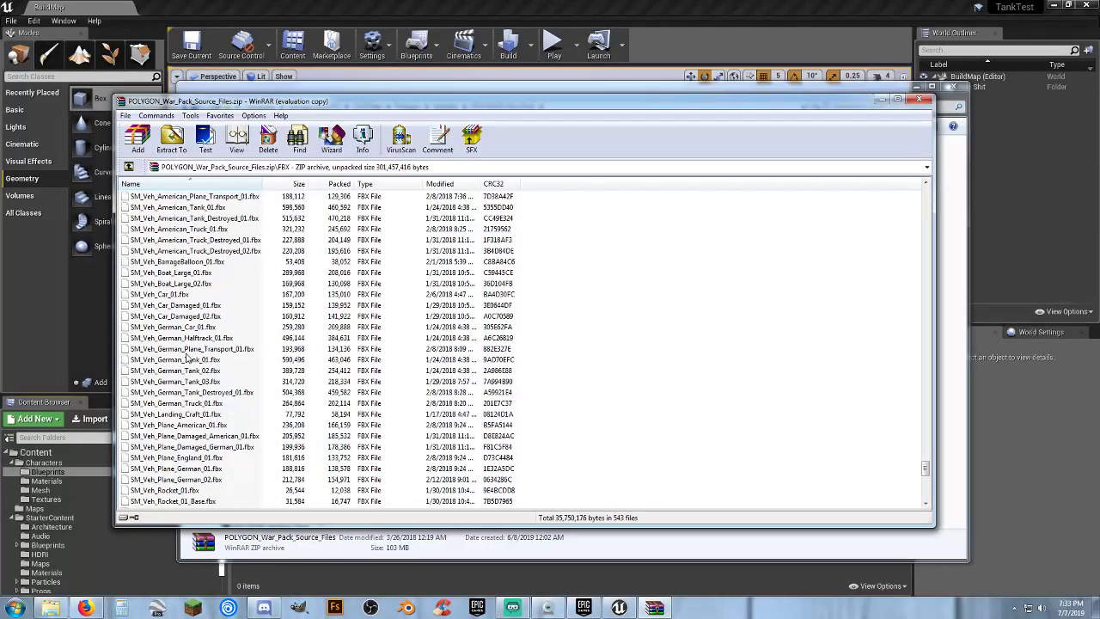
{"action": "scroll", "coordinate": [184, 359], "scroll_direction": "down", "scroll_amount": 1}
{"action": "scroll", "coordinate": [183, 359], "scroll_direction": "up", "scroll_amount": 4}
{"action": "scroll", "coordinate": [183, 361], "scroll_direction": "down", "scroll_amount": 1}
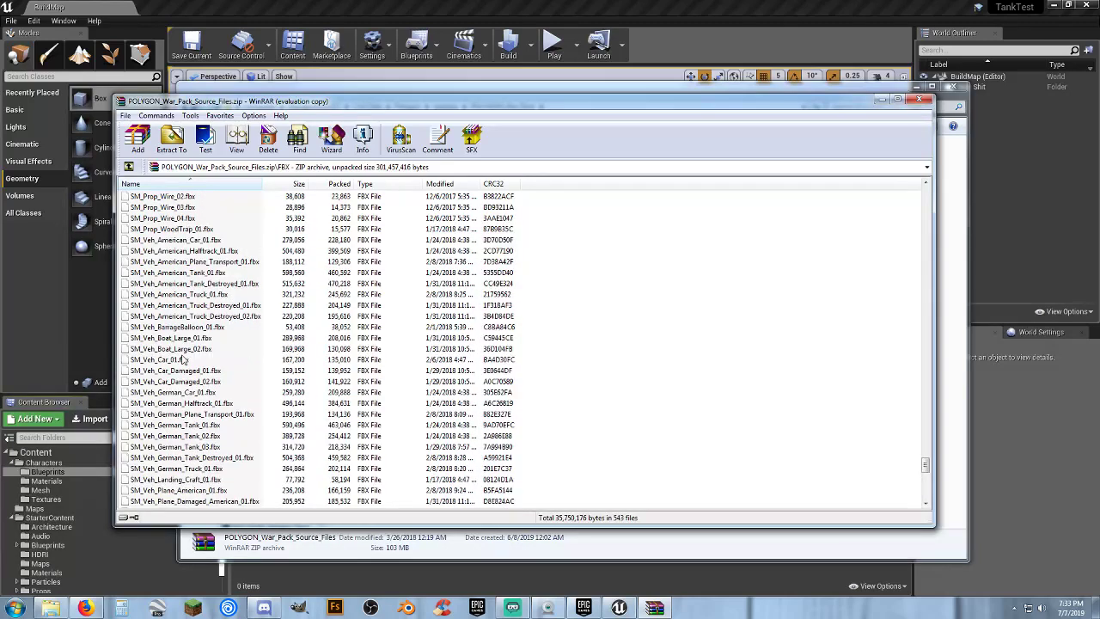
{"action": "scroll", "coordinate": [183, 361], "scroll_direction": "down", "scroll_amount": 3}
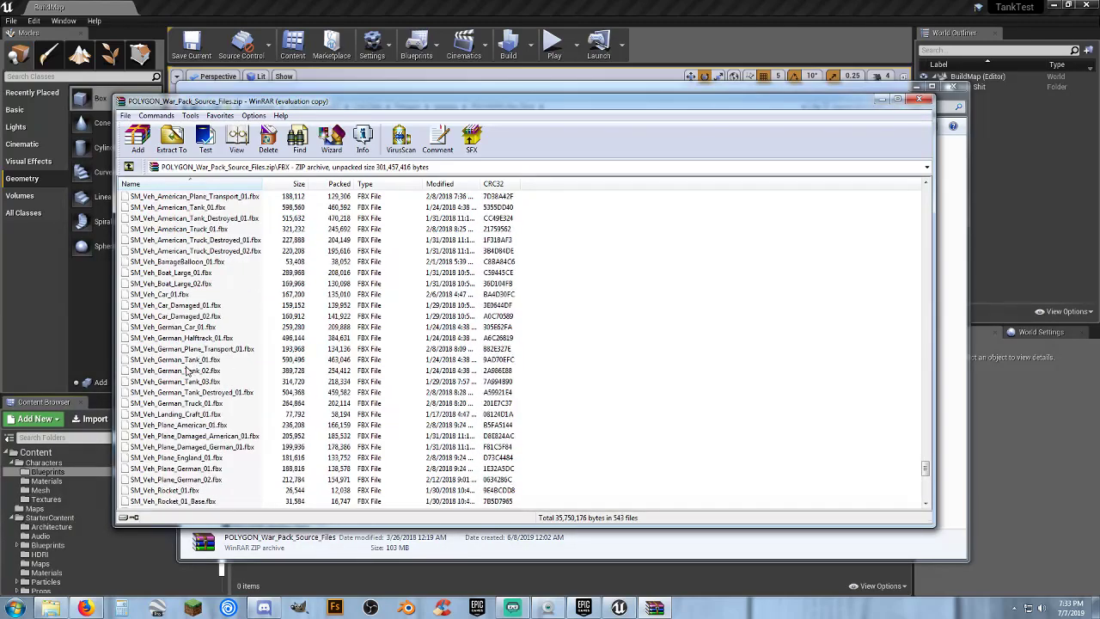
{"action": "scroll", "coordinate": [191, 372], "scroll_direction": "down", "scroll_amount": 6}
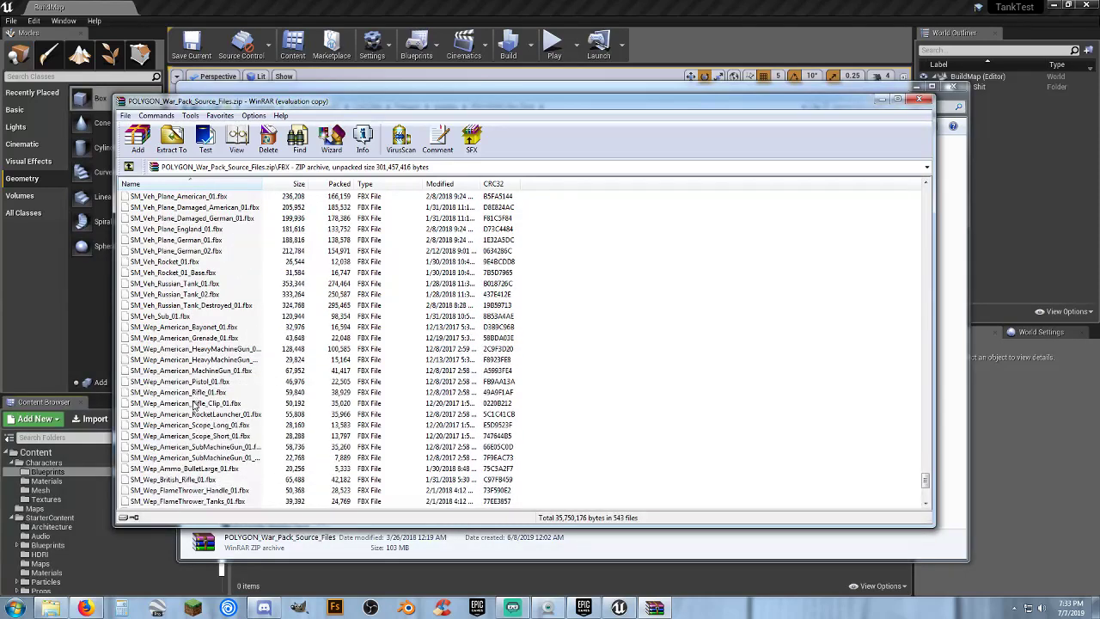
{"action": "scroll", "coordinate": [190, 404], "scroll_direction": "down", "scroll_amount": 5}
{"action": "scroll", "coordinate": [188, 410], "scroll_direction": "up", "scroll_amount": 11}
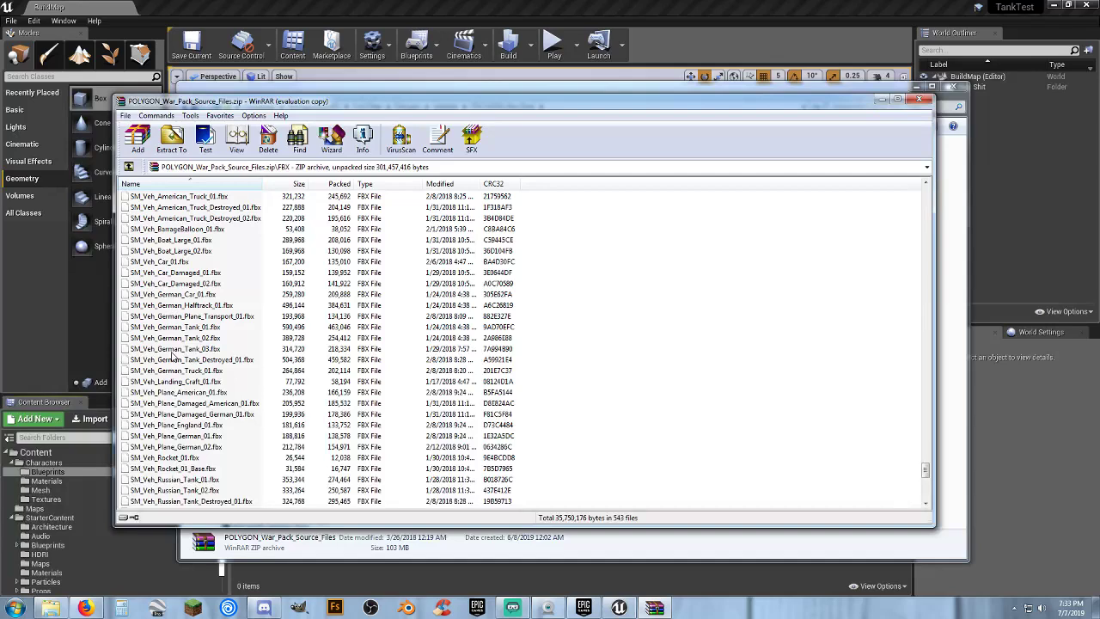
{"action": "scroll", "coordinate": [175, 358], "scroll_direction": "up", "scroll_amount": 4}
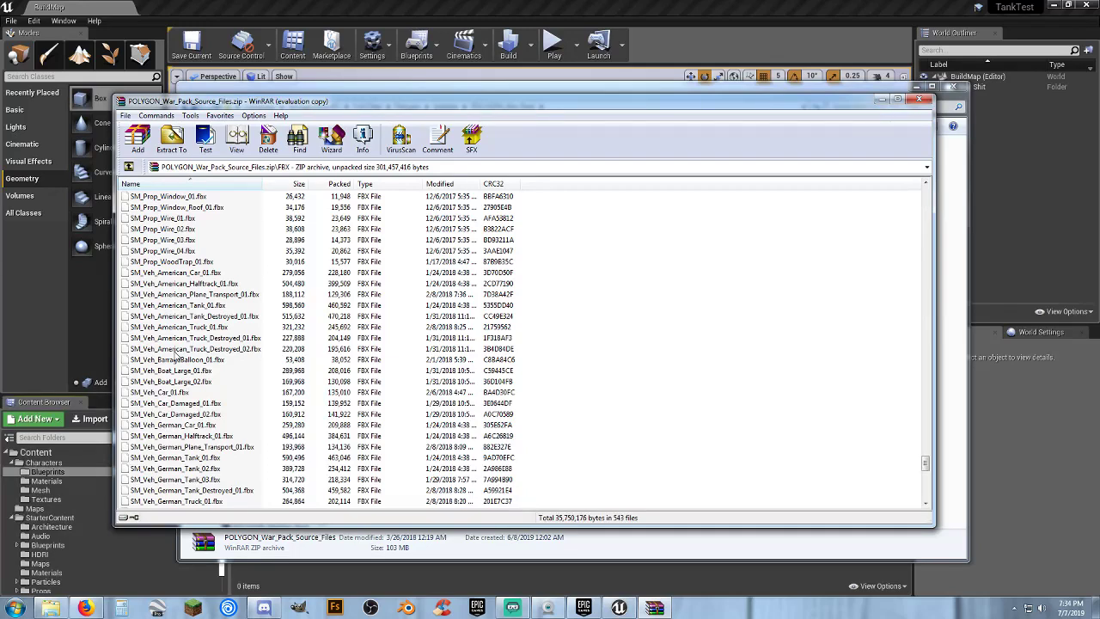
{"action": "left_click", "coordinate": [906, 90]}
{"action": "left_click", "coordinate": [767, 233]}
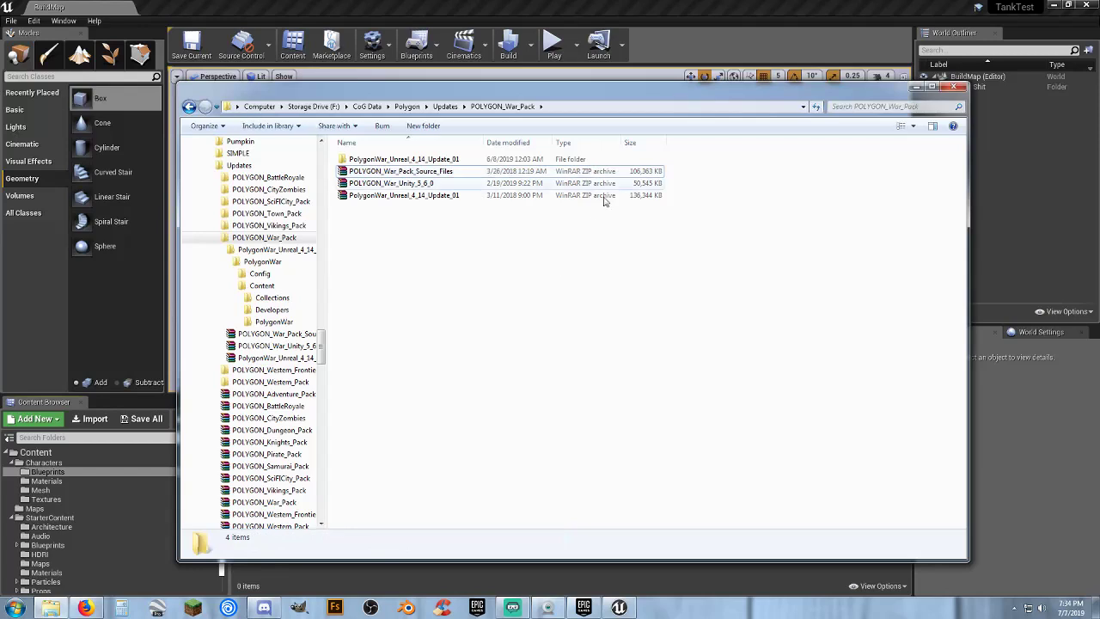
{"action": "left_click", "coordinate": [916, 87]}
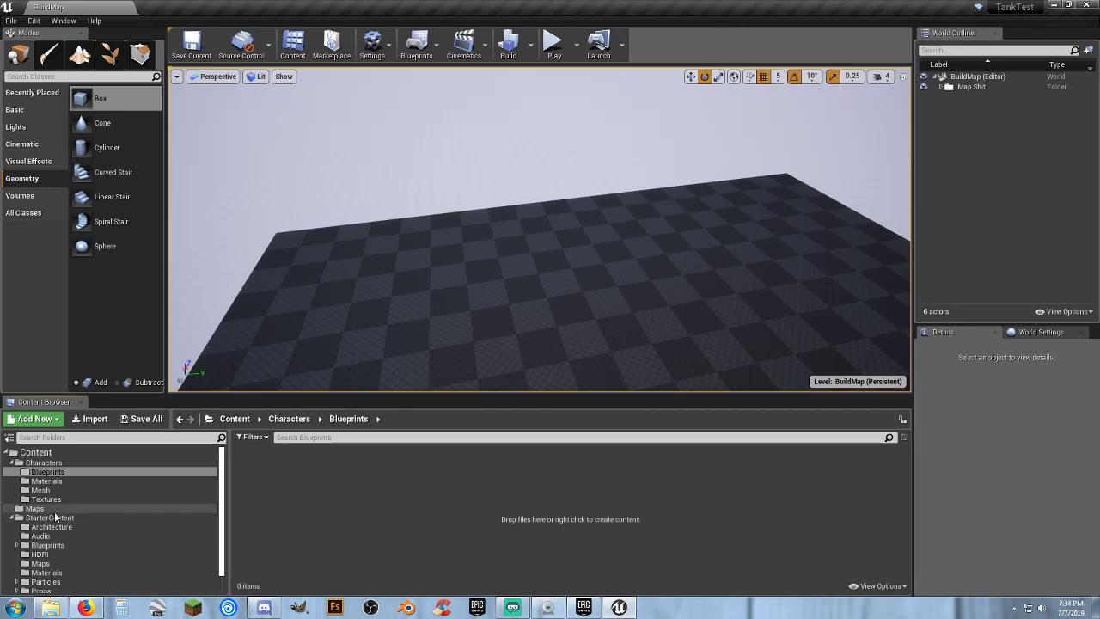
- Open the SM_TT_Gun static mesh from the Characters/Mesh folder and view its mount end up close
{"action": "left_click", "coordinate": [41, 490]}
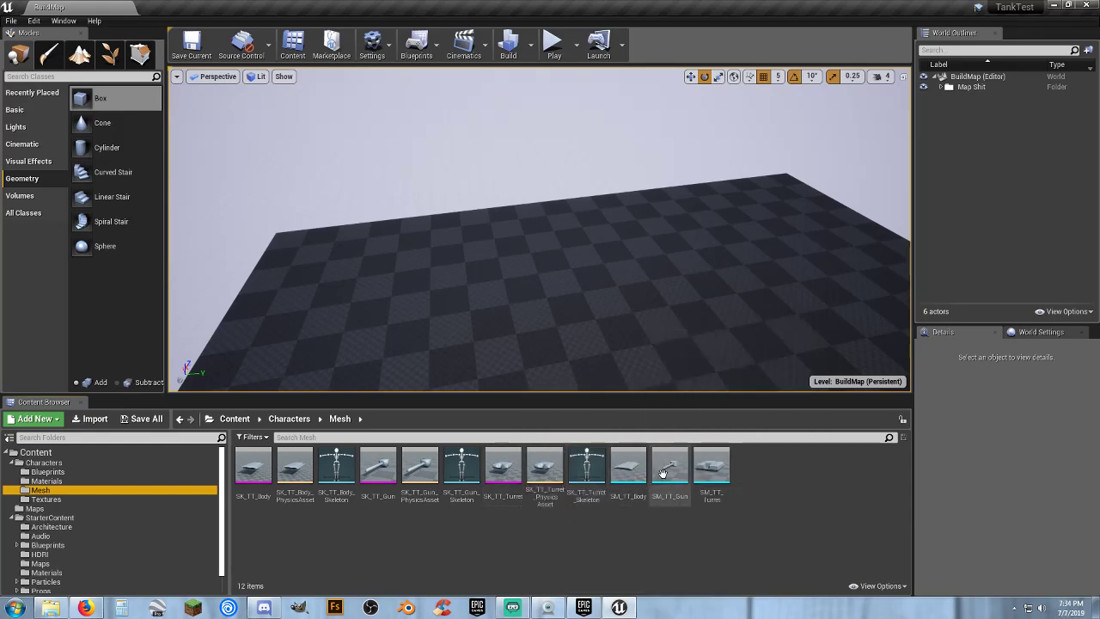
{"action": "double_click", "coordinate": [664, 473]}
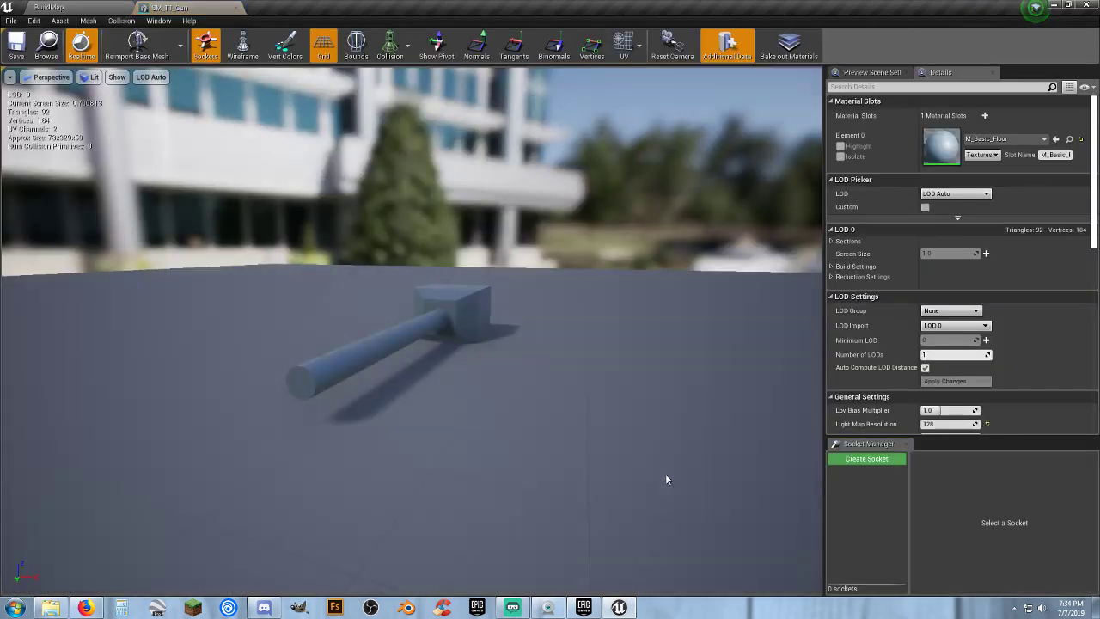
{"action": "right_click_drag", "start_coordinate": [503, 355], "coordinate": [344, 355]}
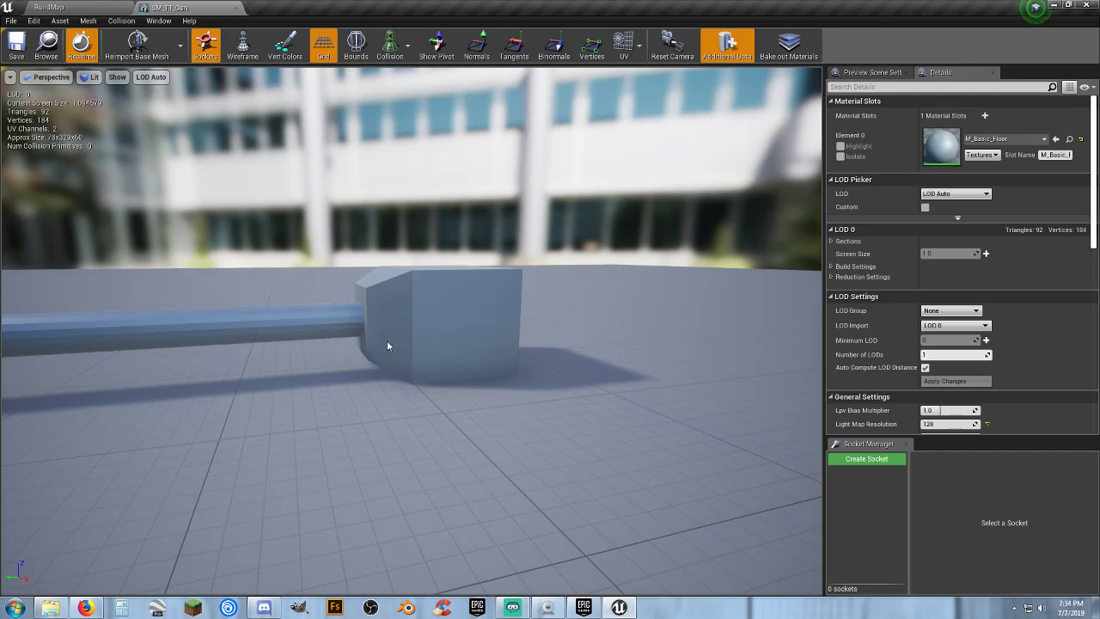
- Look over the whole gun mesh from barrel to mount, and close its static mesh editor
{"action": "mouse_move", "coordinate": [332, 363]}
{"action": "right_mouse_down"}
{"action": "mouse_move", "coordinate": [430, 363]}
{"action": "mouse_move", "coordinate": [332, 363]}
{"action": "right_mouse_up"}
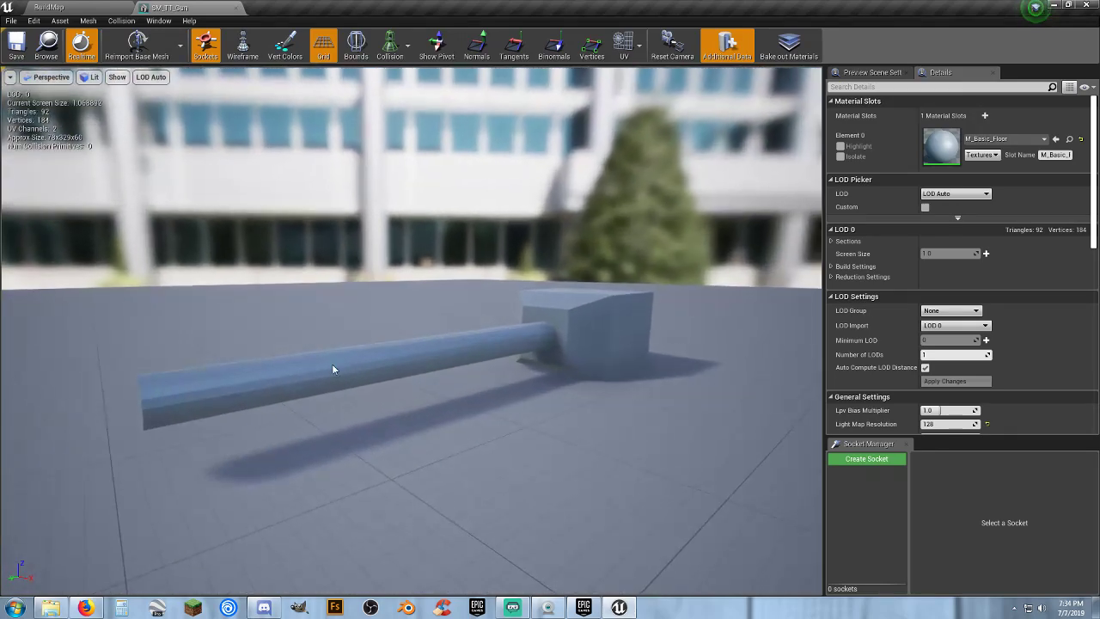
{"action": "right_click_drag", "start_coordinate": [477, 364], "coordinate": [477, 344]}
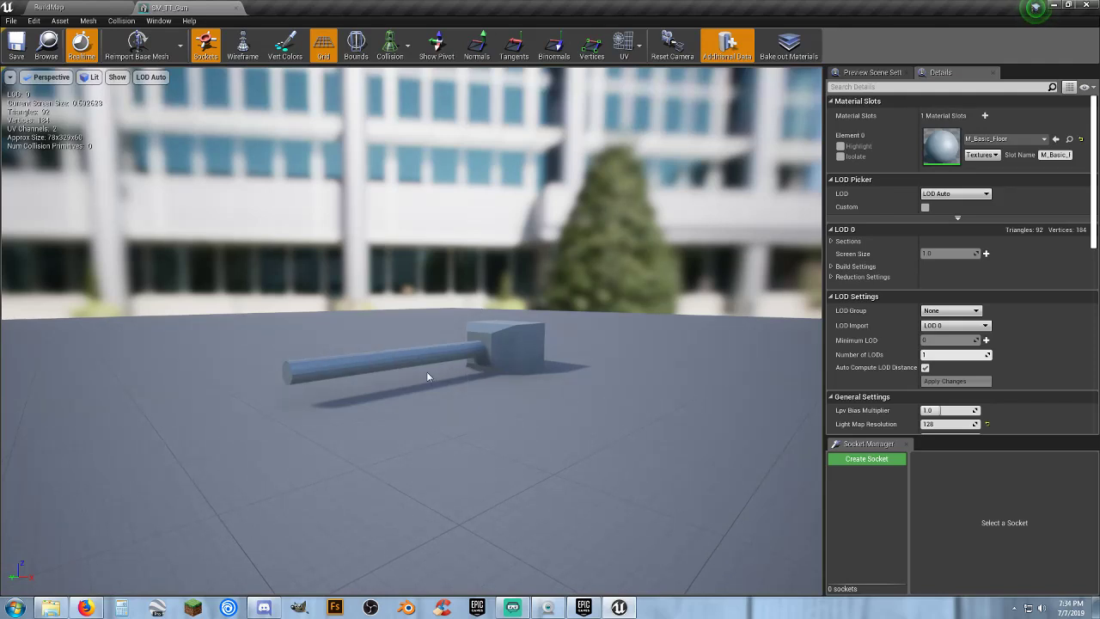
{"action": "left_click", "coordinate": [238, 8]}
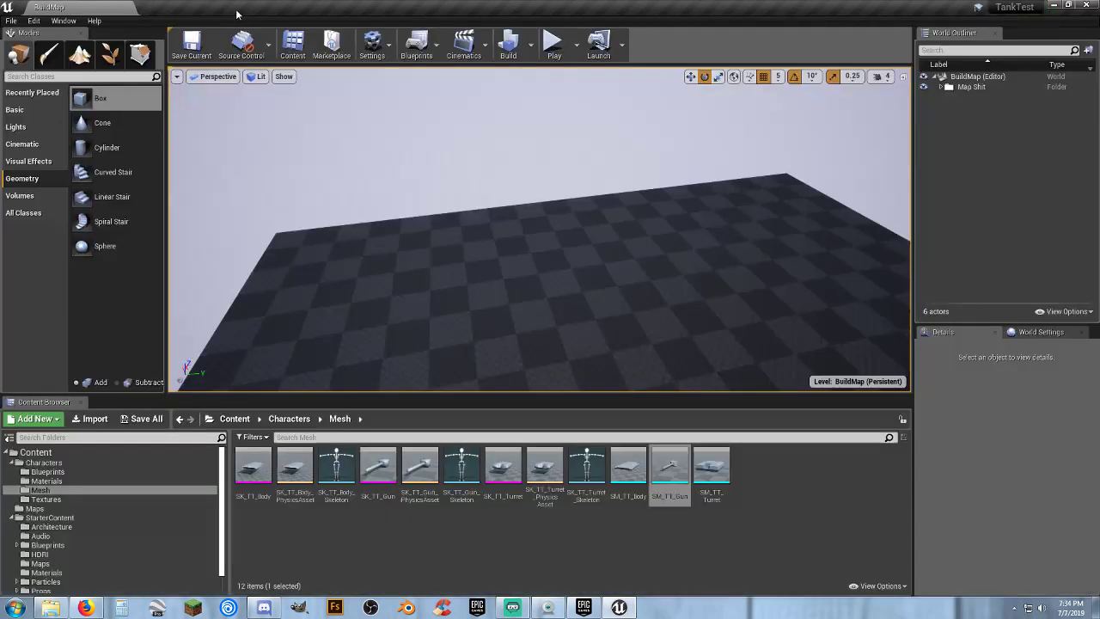
- Place the SM_TT_Body static mesh on the BuildMap floor and set its X and Y location to 0
{"action": "mouse_move", "coordinate": [518, 327]}
{"action": "right_mouse_down"}
{"action": "mouse_move", "coordinate": [518, 348]}
{"action": "mouse_move", "coordinate": [523, 325]}
{"action": "right_mouse_up"}
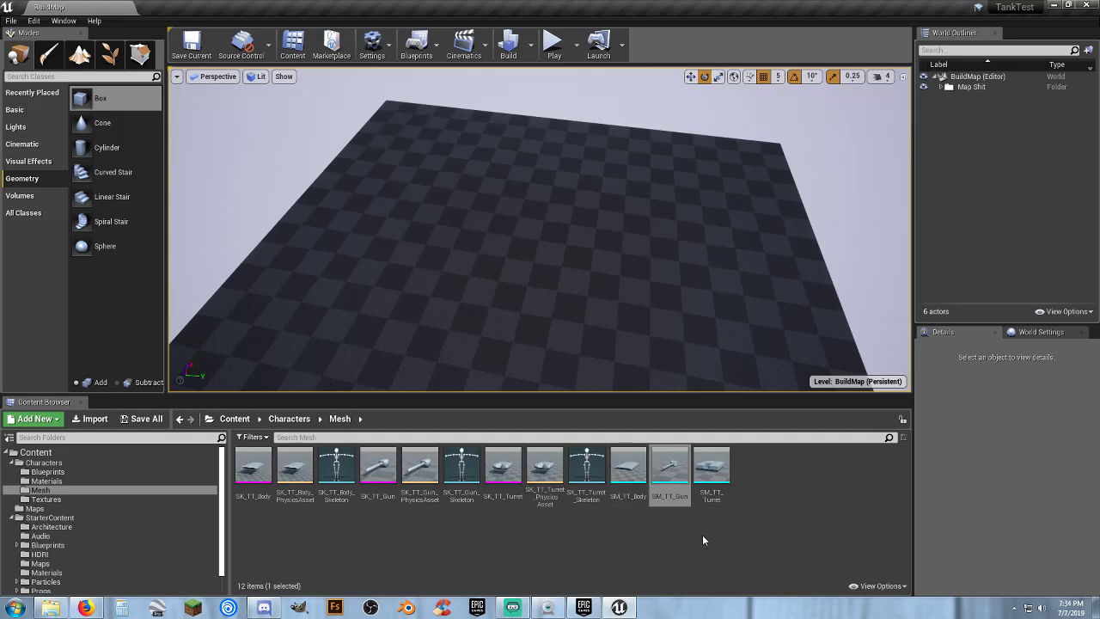
{"action": "left_click_drag", "start_coordinate": [644, 474], "coordinate": [523, 236]}
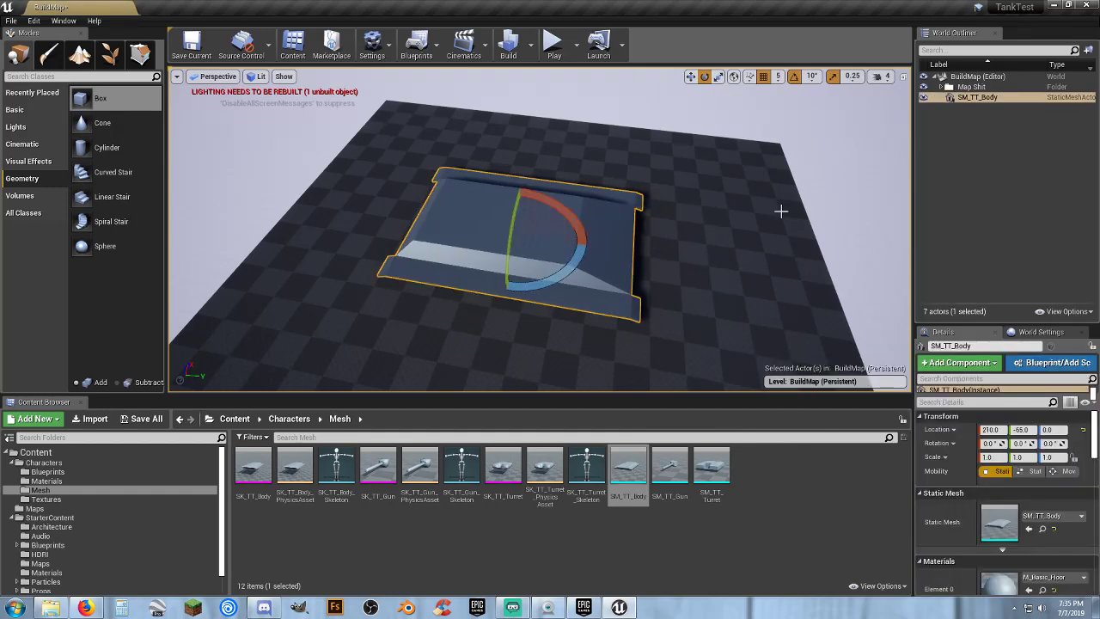
{"action": "left_click", "coordinate": [1002, 429]}
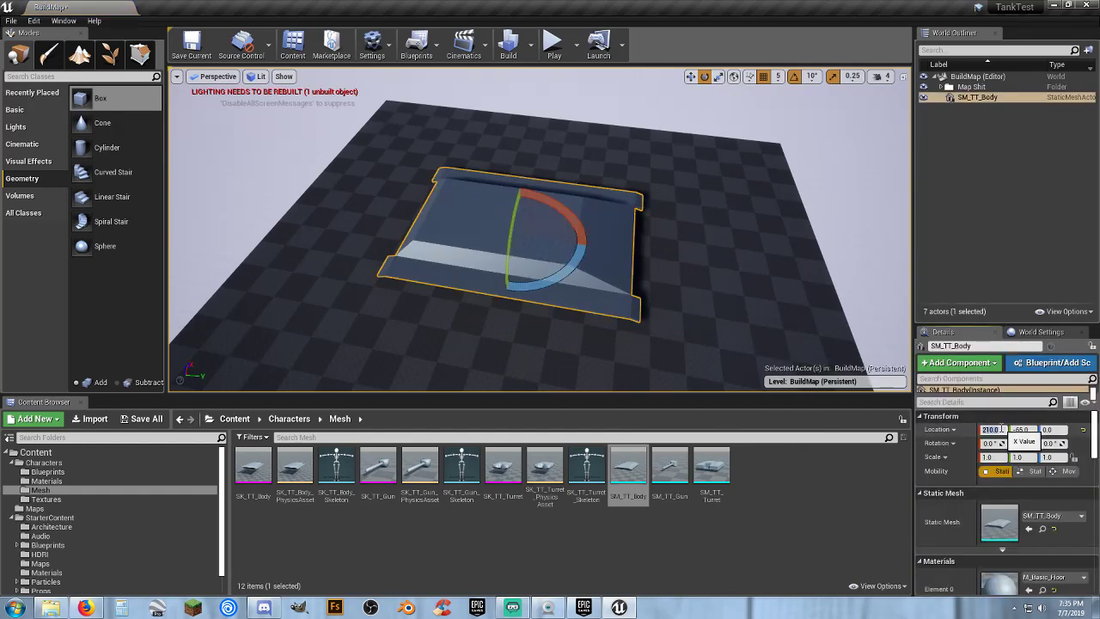
{"action": "type", "text": "0"}
{"action": "key", "text": "Tab"}
{"action": "type", "text": "0"}
{"action": "key", "text": "Tab"}
{"action": "key", "text": "Tab"}
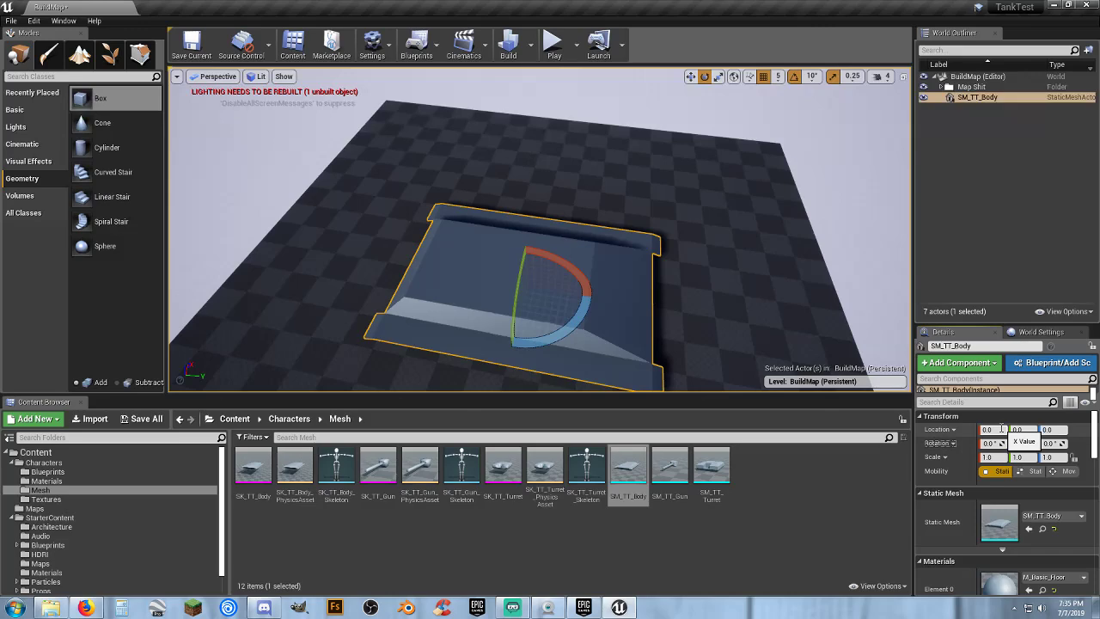
- Set the tank body's Z location to 80 and check its clearance above the floor
{"action": "mouse_move", "coordinate": [633, 263]}
{"action": "right_mouse_down"}
{"action": "mouse_move", "coordinate": [550, 264]}
{"action": "mouse_move", "coordinate": [619, 206]}
{"action": "mouse_move", "coordinate": [632, 172]}
{"action": "mouse_move", "coordinate": [550, 275]}
{"action": "mouse_move", "coordinate": [601, 197]}
{"action": "mouse_move", "coordinate": [679, 193]}
{"action": "mouse_move", "coordinate": [635, 268]}
{"action": "right_mouse_up"}
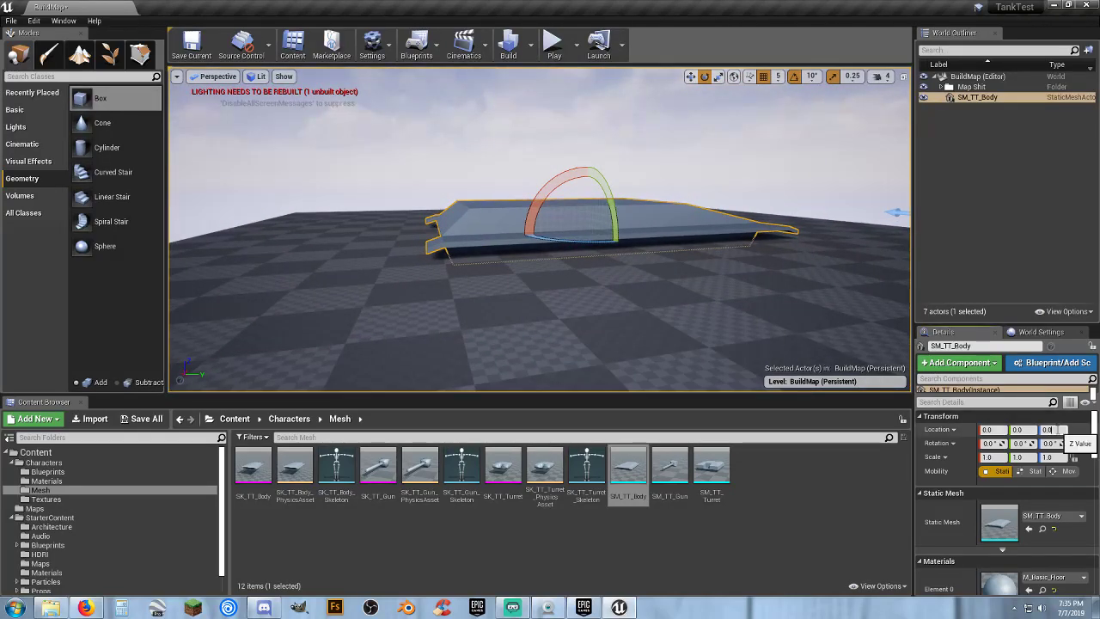
{"action": "type", "text": "80"}
{"action": "key", "text": "Return"}
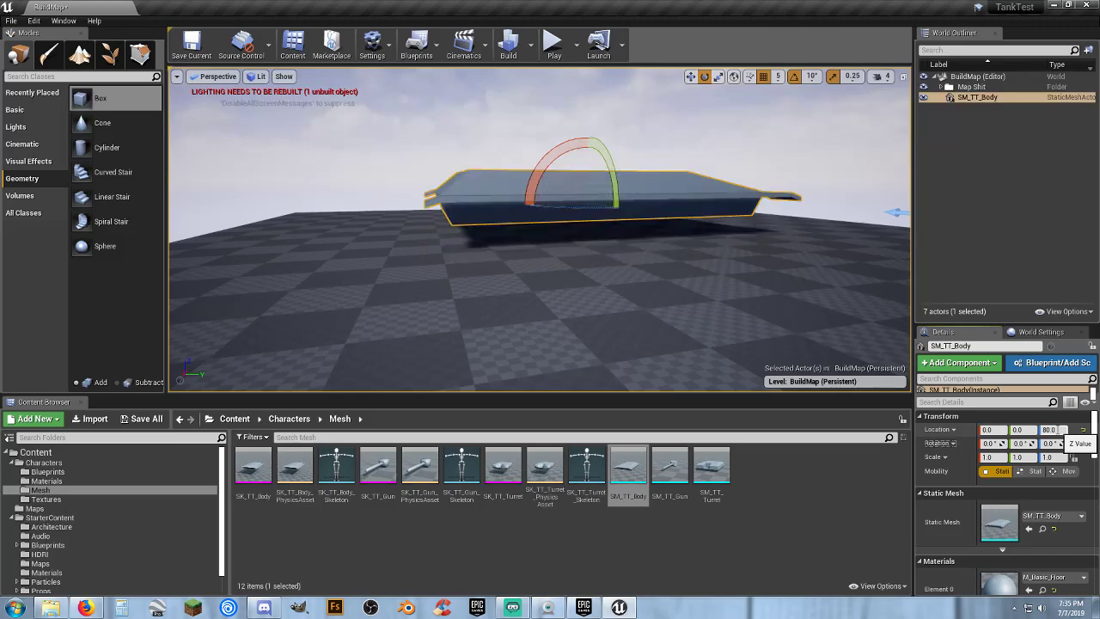
{"action": "right_click_drag", "start_coordinate": [616, 277], "coordinate": [496, 298]}
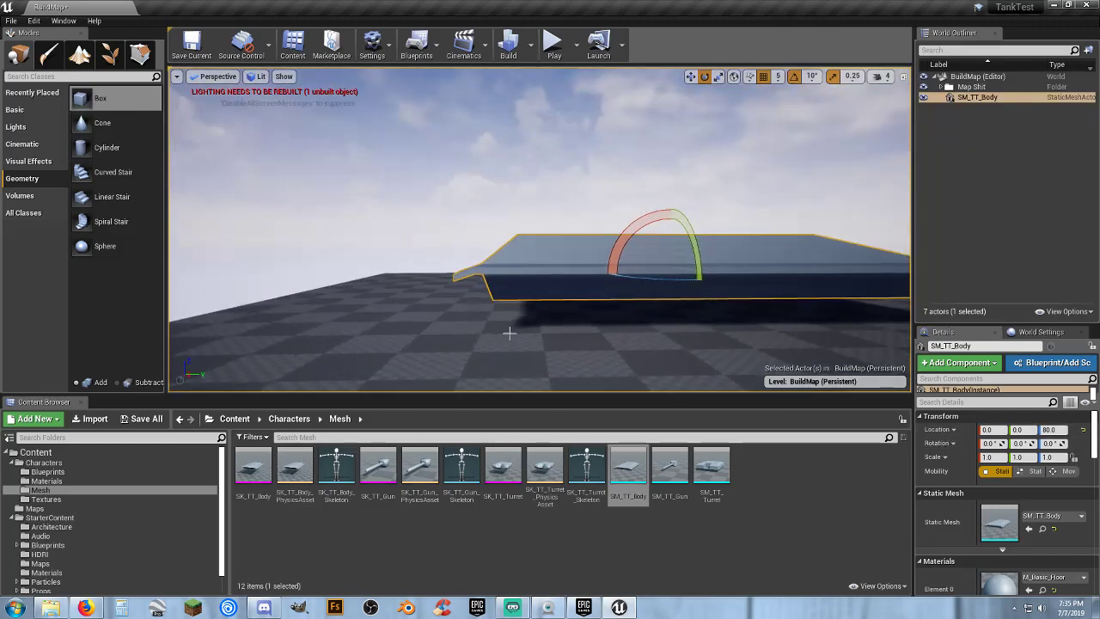
{"action": "key", "text": "f"}
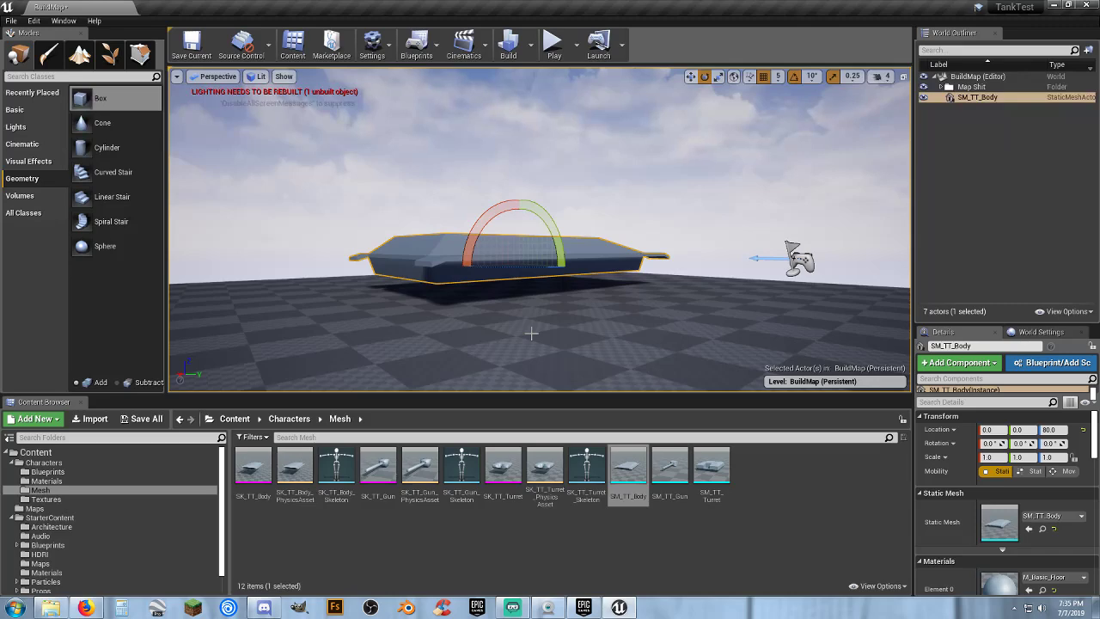
{"action": "right_click_drag", "start_coordinate": [492, 299], "coordinate": [507, 361]}
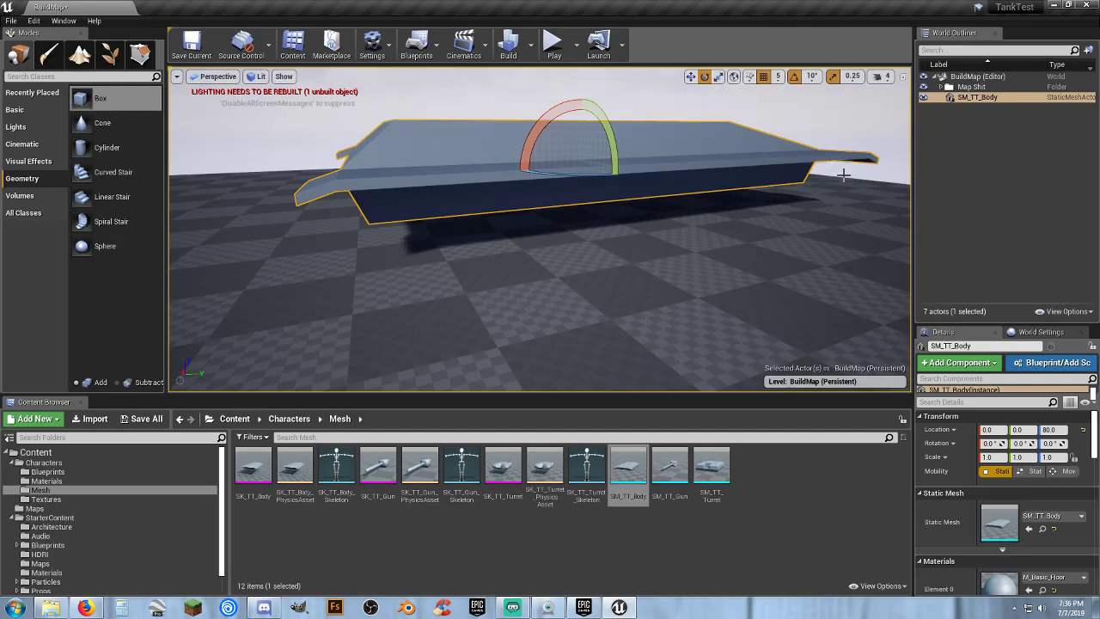
{"action": "mouse_move", "coordinate": [95, 149]}
{"action": "left_mouse_down"}
{"action": "mouse_move", "coordinate": [587, 314]}
{"action": "mouse_move", "coordinate": [752, 158]}
{"action": "left_mouse_up"}
{"action": "right_click_drag", "start_coordinate": [596, 306], "coordinate": [644, 284]}
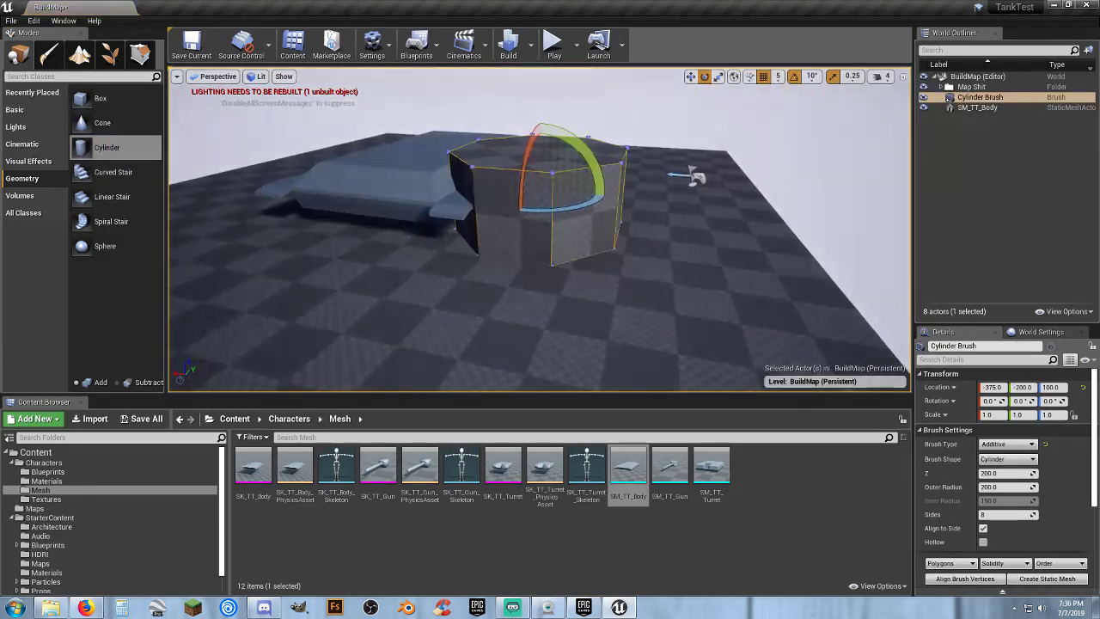
{"action": "key", "text": "Delete"}
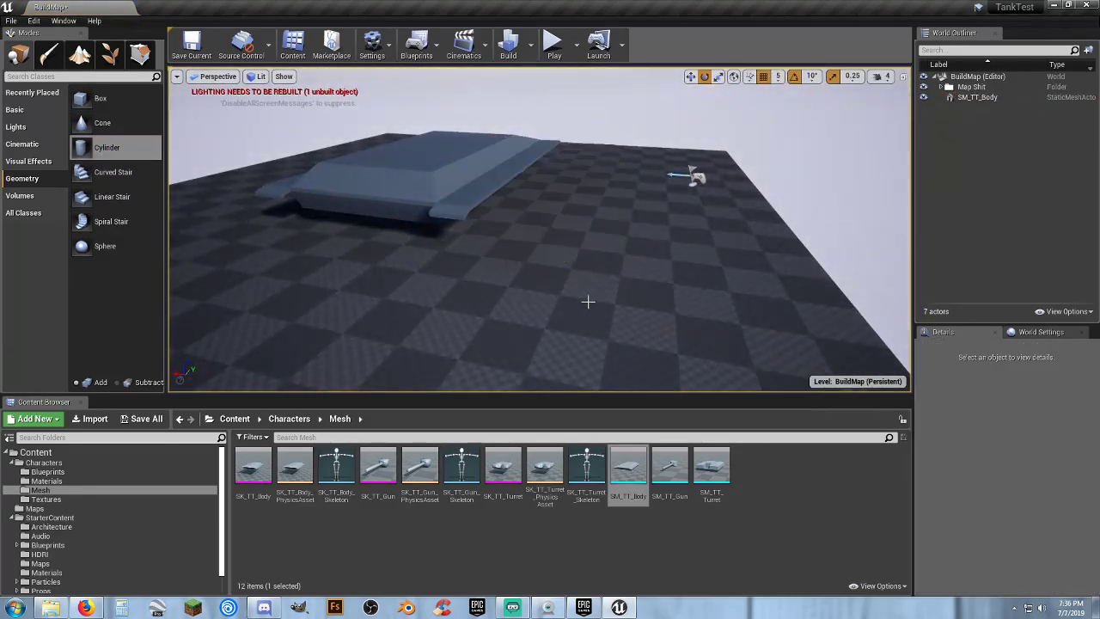
- Select M_Metal_Rust from the StarterContent/Materials folder and place a cylinder brush with that material on the floor beside the tank body
{"action": "left_click", "coordinate": [40, 563]}
{"action": "left_click", "coordinate": [46, 573]}
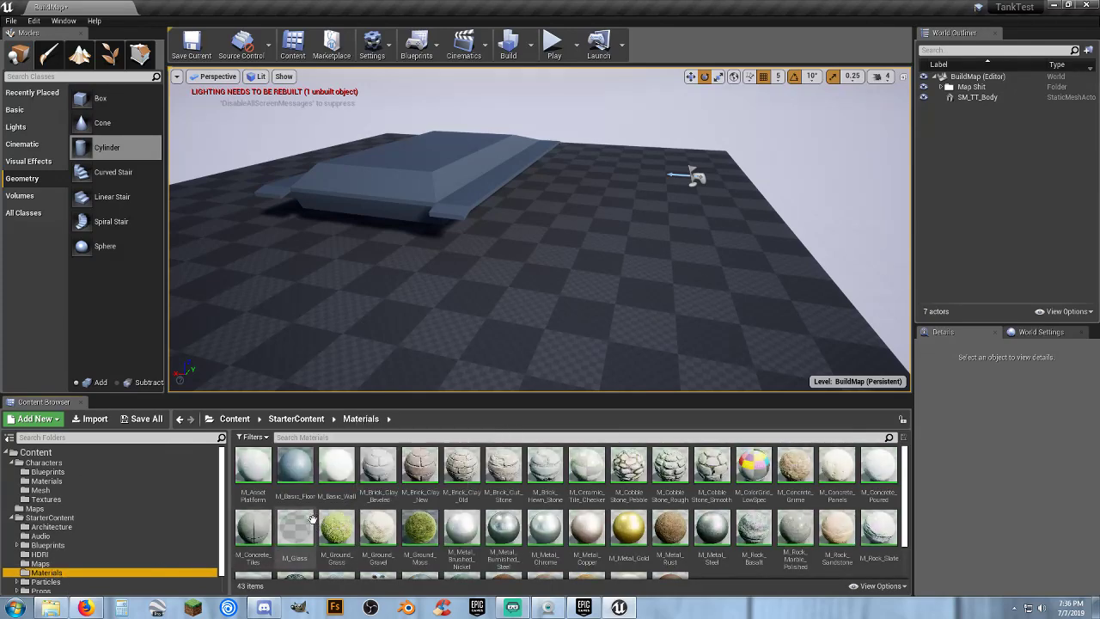
{"action": "left_click", "coordinate": [295, 468]}
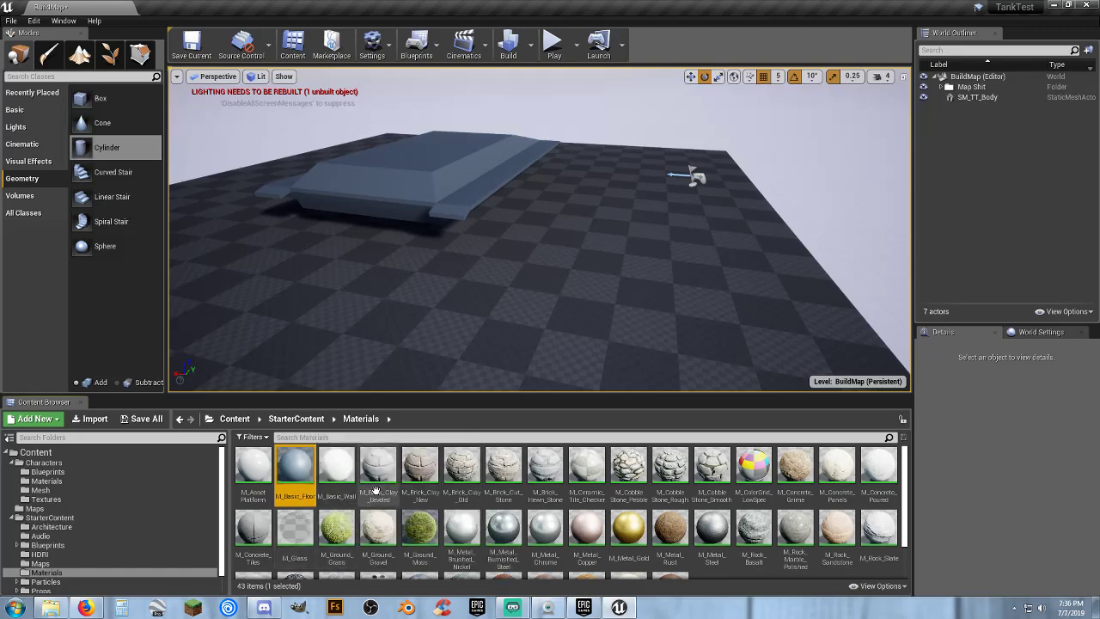
{"action": "scroll", "coordinate": [474, 471], "scroll_direction": "down", "scroll_amount": 1}
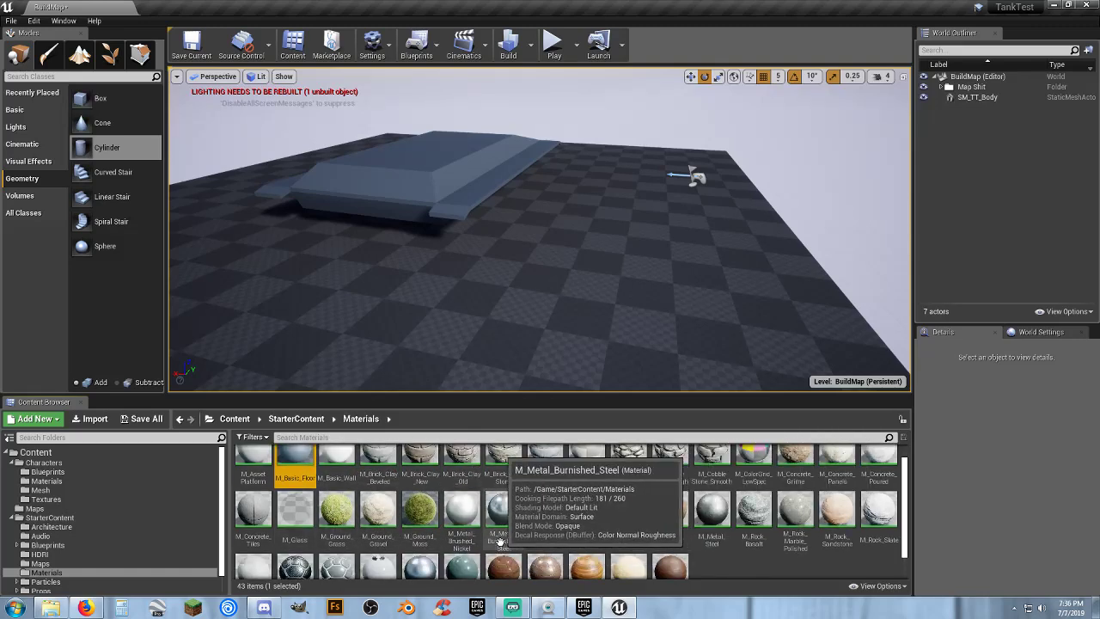
{"action": "scroll", "coordinate": [737, 552], "scroll_direction": "down", "scroll_amount": 1}
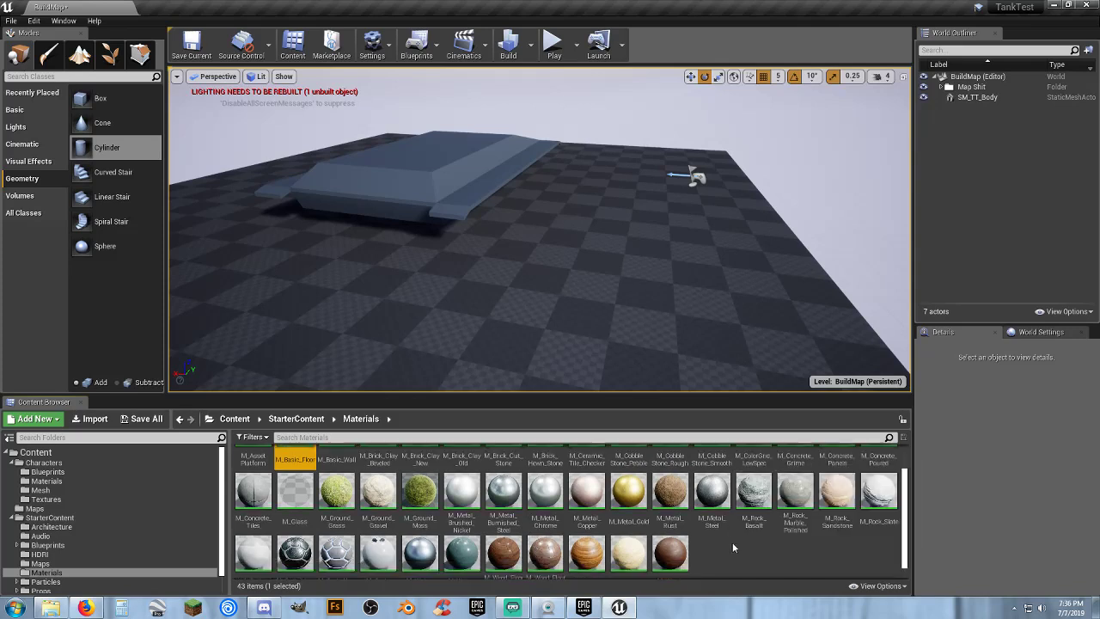
{"action": "left_click", "coordinate": [670, 492]}
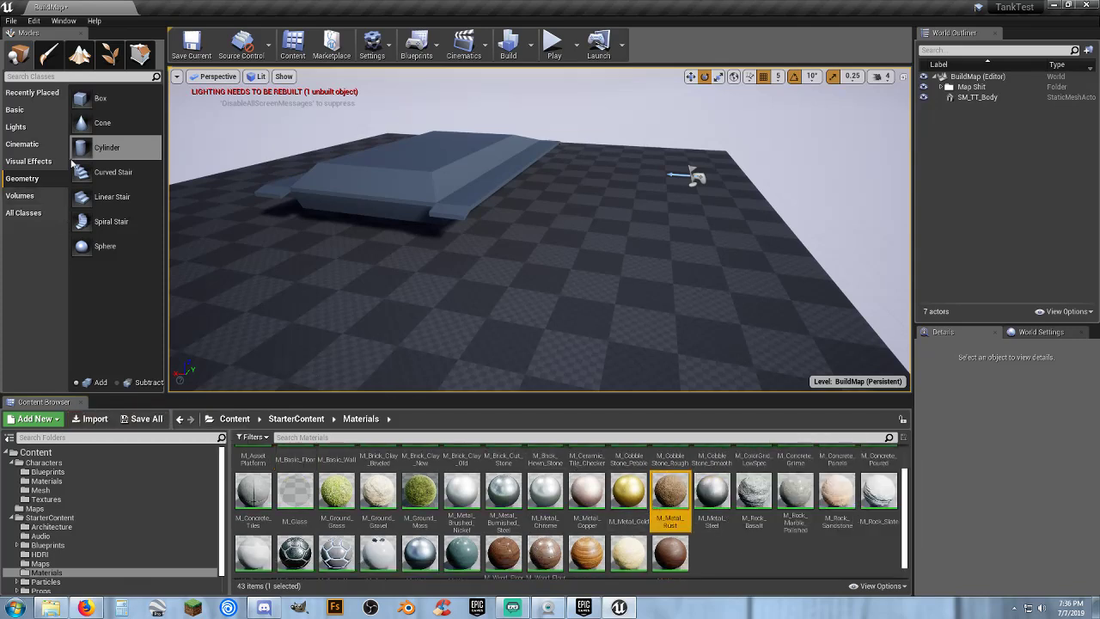
{"action": "left_click_drag", "start_coordinate": [106, 147], "coordinate": [567, 250]}
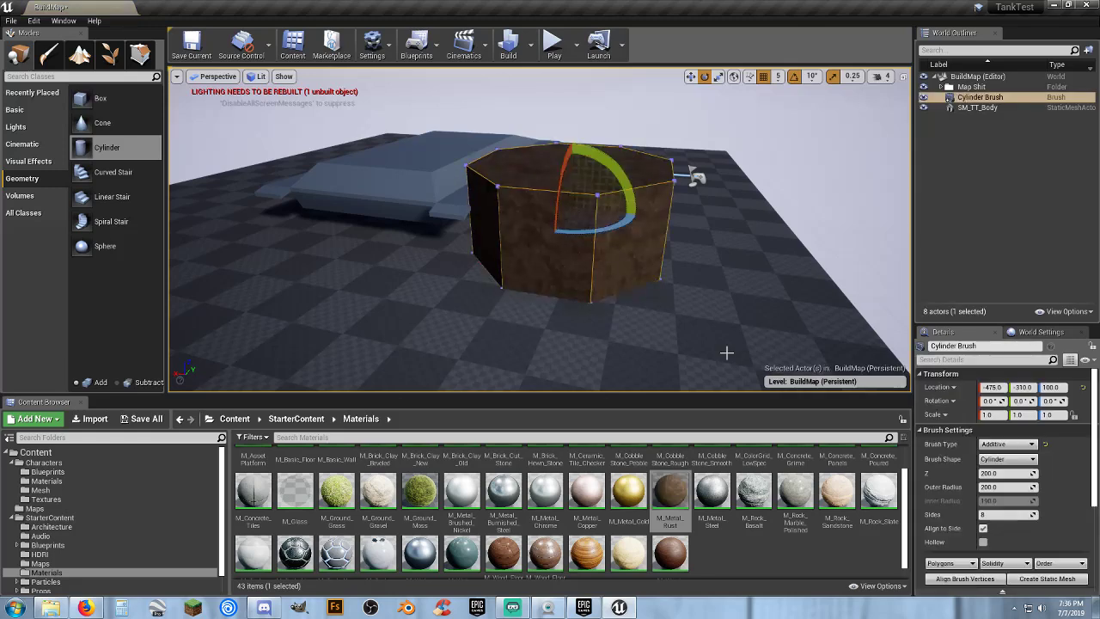
- Set the cylinder brush to 24 sides, a Z height of 50 and an outer radius of 50
{"action": "left_click_drag", "start_coordinate": [1003, 515], "coordinate": [1003, 515]}
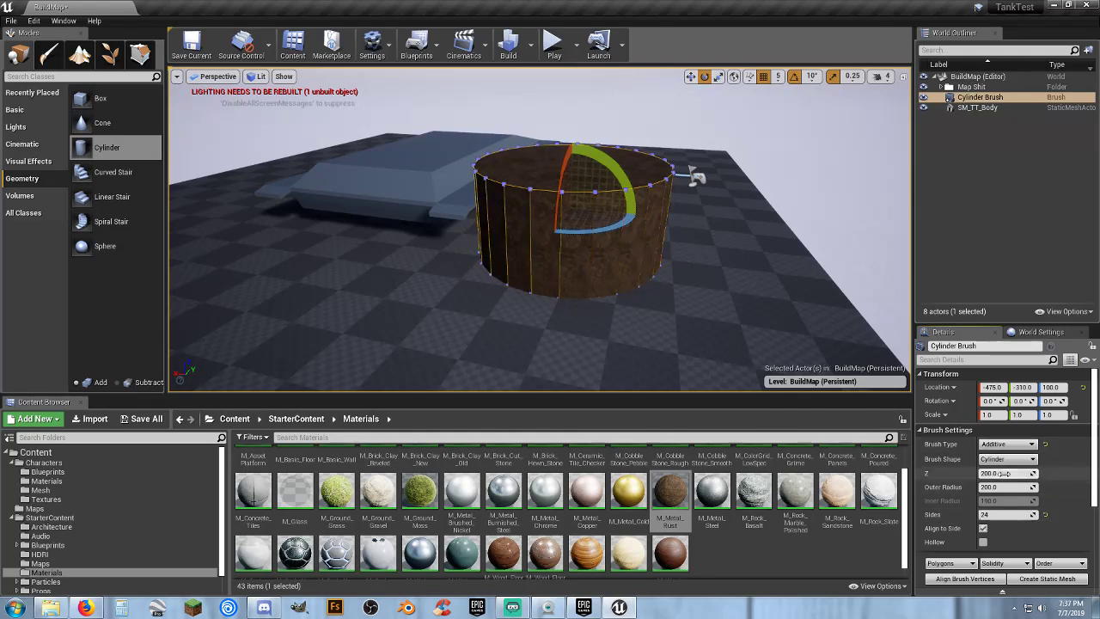
{"action": "left_click", "coordinate": [1003, 473]}
{"action": "type", "text": "50"}
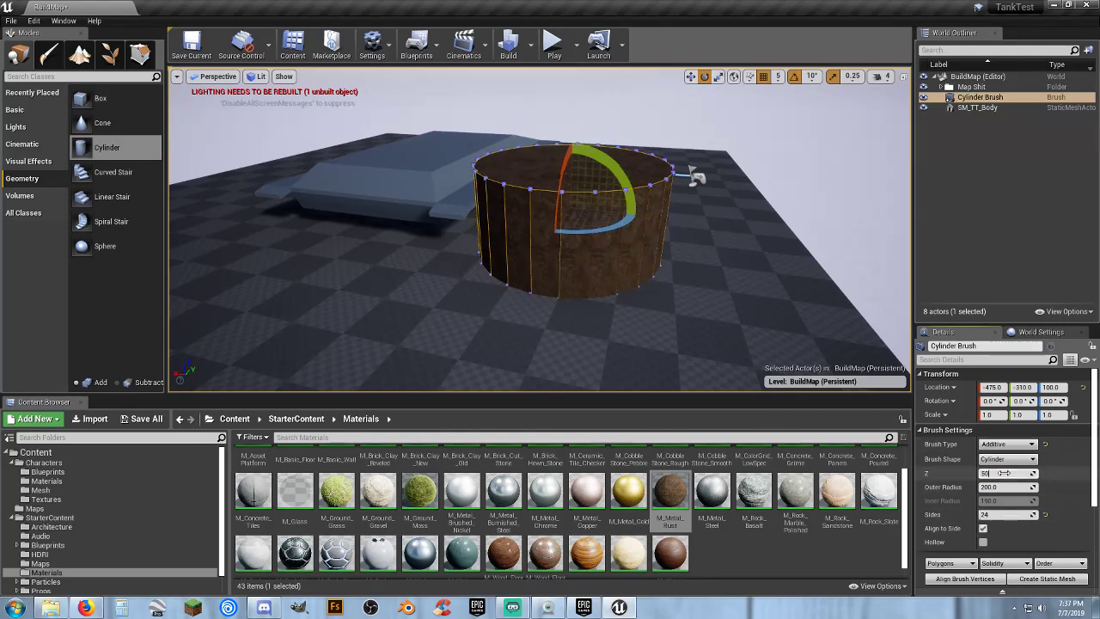
{"action": "key", "text": "Tab"}
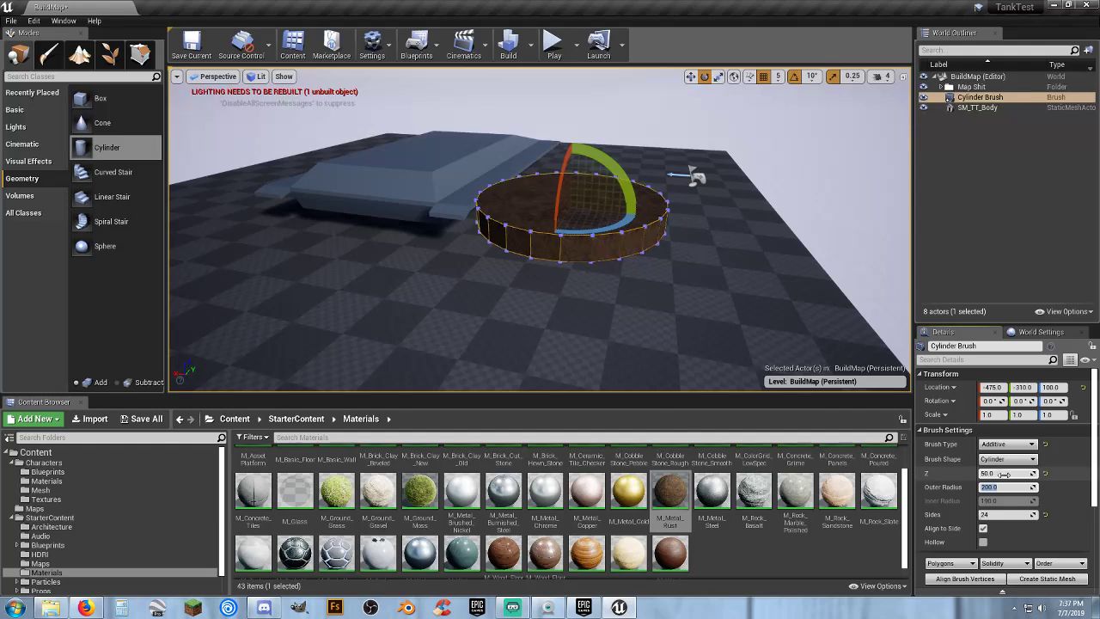
{"action": "type", "text": "50"}
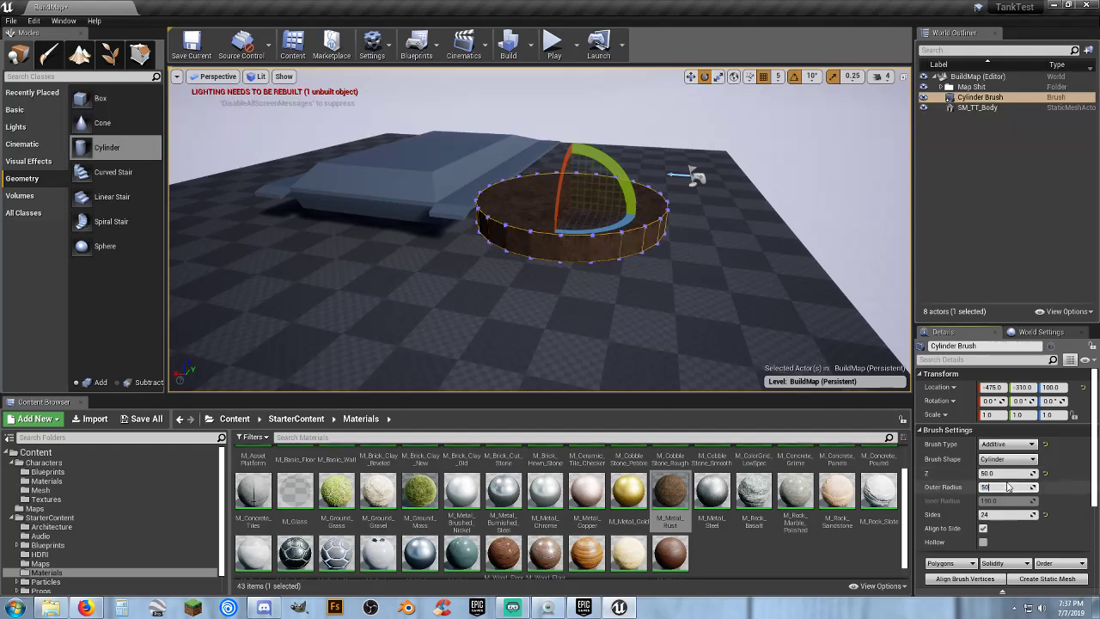
{"action": "key", "text": "Return"}
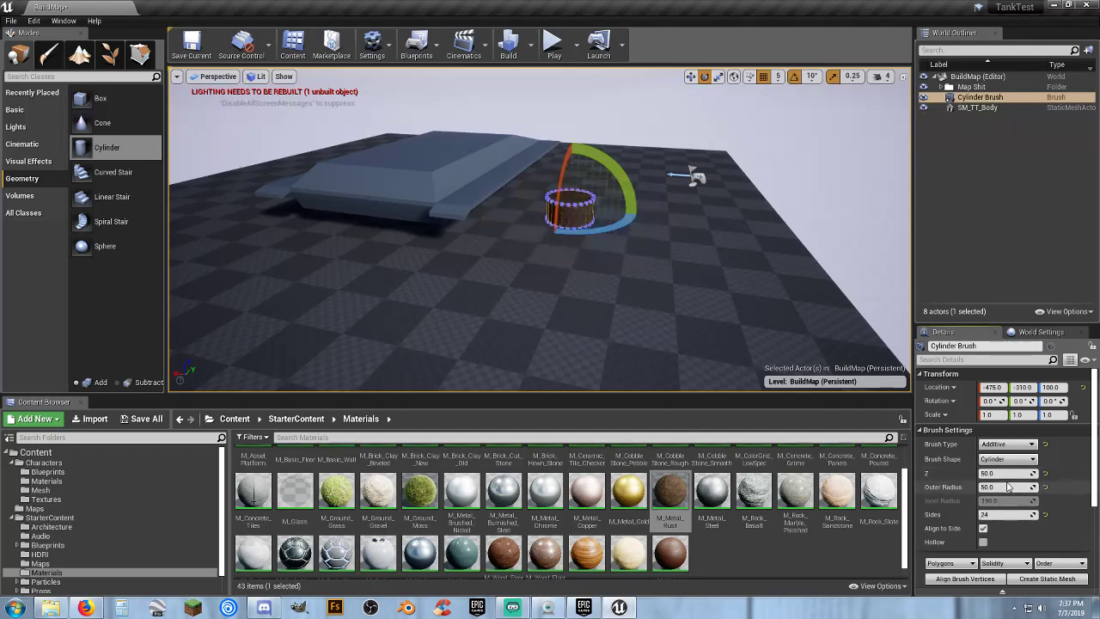
- Rotate the cylinder 90° so it stands like a wheel, and move it to the body's side fender at X -240
{"action": "left_click_drag", "start_coordinate": [621, 171], "coordinate": [572, 147]}
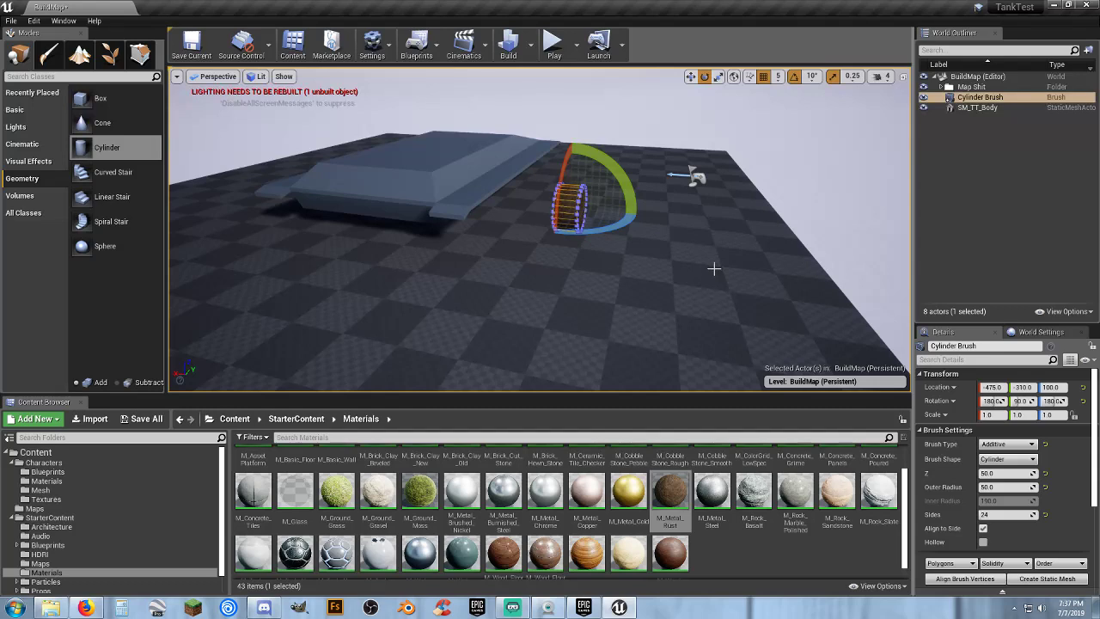
{"action": "left_click", "coordinate": [690, 78]}
{"action": "left_click_drag", "start_coordinate": [534, 204], "coordinate": [443, 200]}
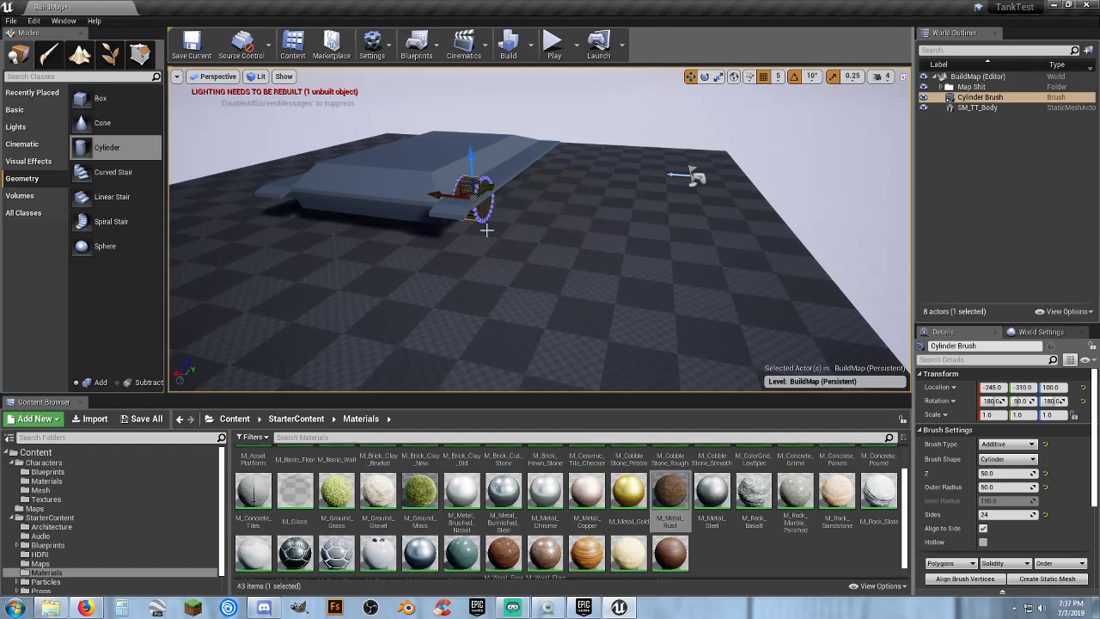
{"action": "mouse_move", "coordinate": [481, 222]}
{"action": "right_mouse_down"}
{"action": "mouse_move", "coordinate": [482, 189]}
{"action": "mouse_move", "coordinate": [460, 232]}
{"action": "right_mouse_up"}
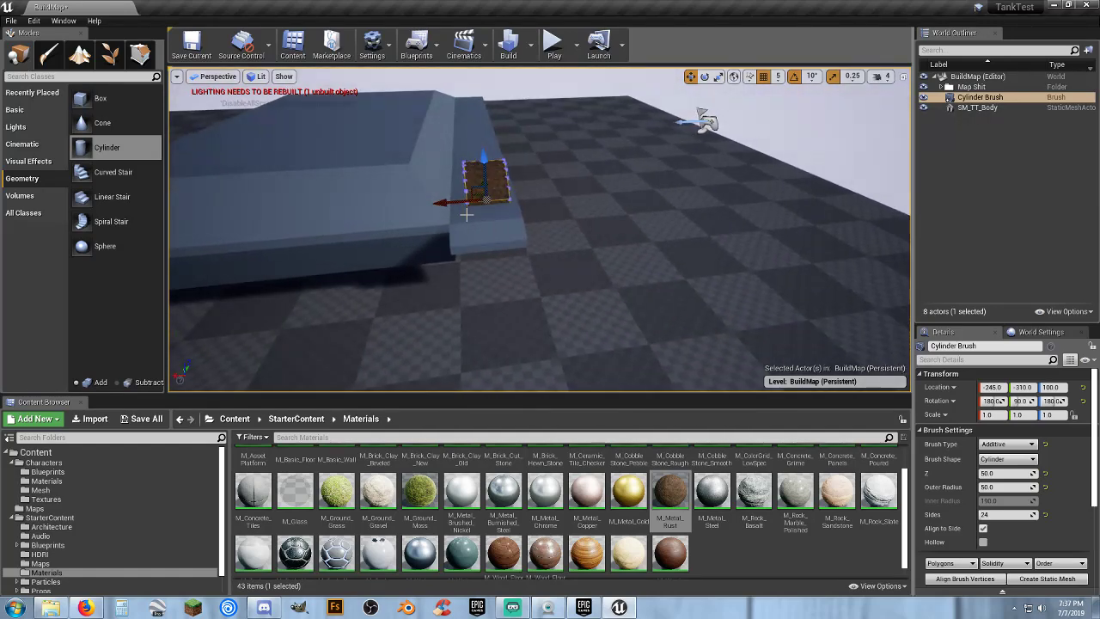
{"action": "left_click_drag", "start_coordinate": [454, 204], "coordinate": [439, 203]}
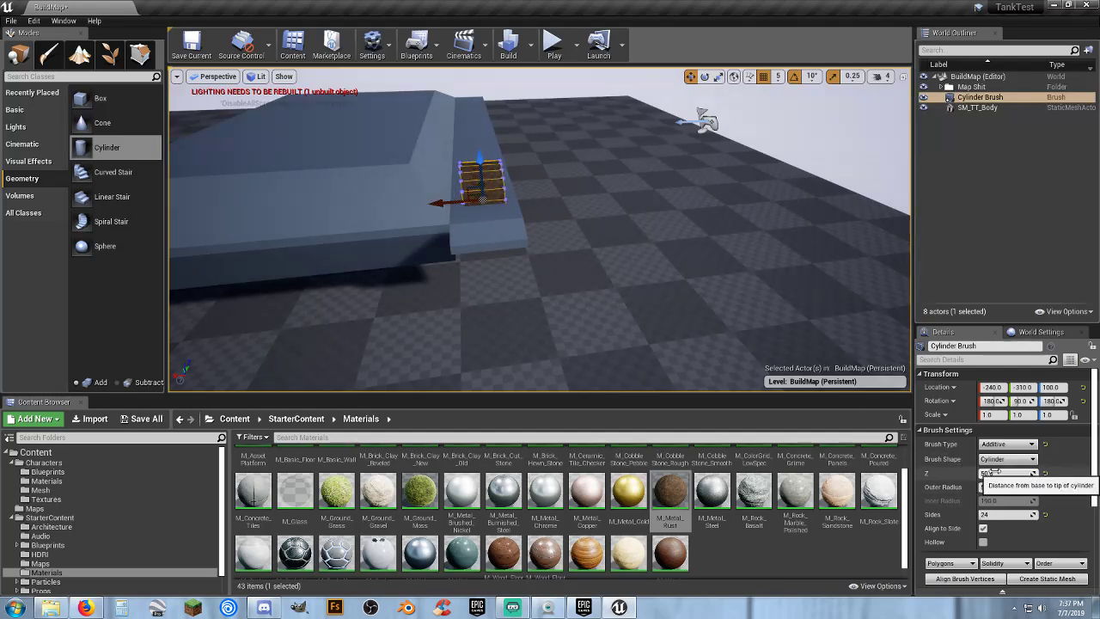
- Lower the wheel cylinder beneath the fender to Z 55 and shift it toward the fender's end at Y -380
{"action": "mouse_move", "coordinate": [645, 266]}
{"action": "right_mouse_down"}
{"action": "mouse_move", "coordinate": [550, 266]}
{"action": "mouse_move", "coordinate": [618, 284]}
{"action": "mouse_move", "coordinate": [619, 361]}
{"action": "mouse_move", "coordinate": [618, 266]}
{"action": "mouse_move", "coordinate": [654, 206]}
{"action": "mouse_move", "coordinate": [580, 206]}
{"action": "right_mouse_up"}
{"action": "key", "text": "s"}
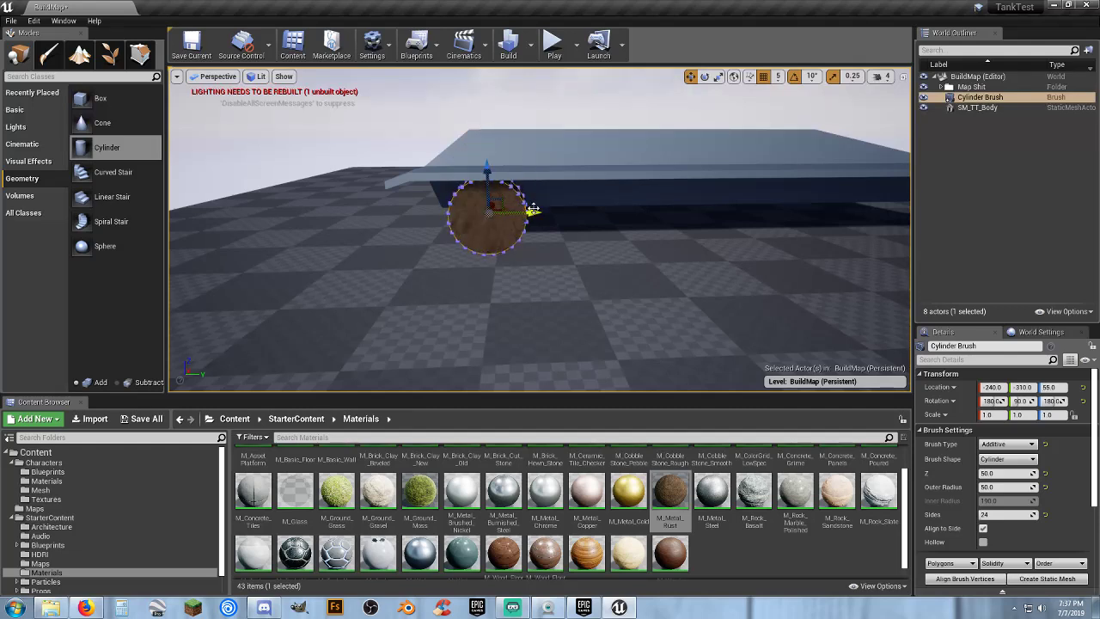
{"action": "left_click_drag", "start_coordinate": [526, 212], "coordinate": [483, 212]}
{"action": "mouse_move", "coordinate": [538, 280]}
{"action": "right_mouse_down"}
{"action": "mouse_move", "coordinate": [438, 304]}
{"action": "mouse_move", "coordinate": [526, 276]}
{"action": "right_mouse_up"}
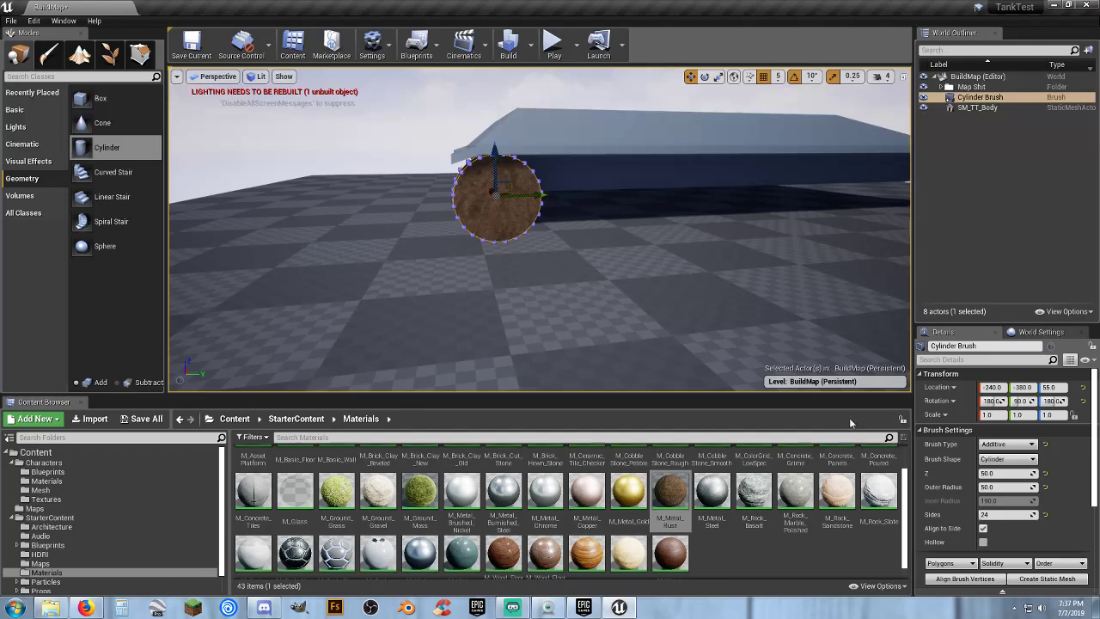
- Set the wheel cylinder's outer radius to 30
{"action": "left_click", "coordinate": [1003, 487]}
{"action": "type", "text": "3"}
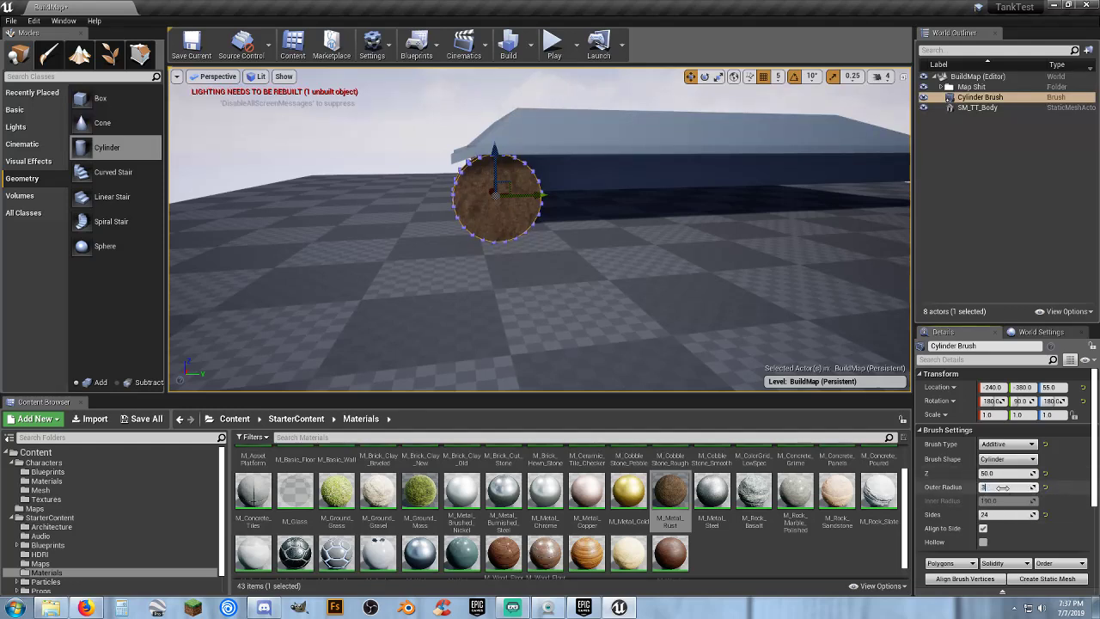
{"action": "type", "text": "0"}
{"action": "key", "text": "Return"}
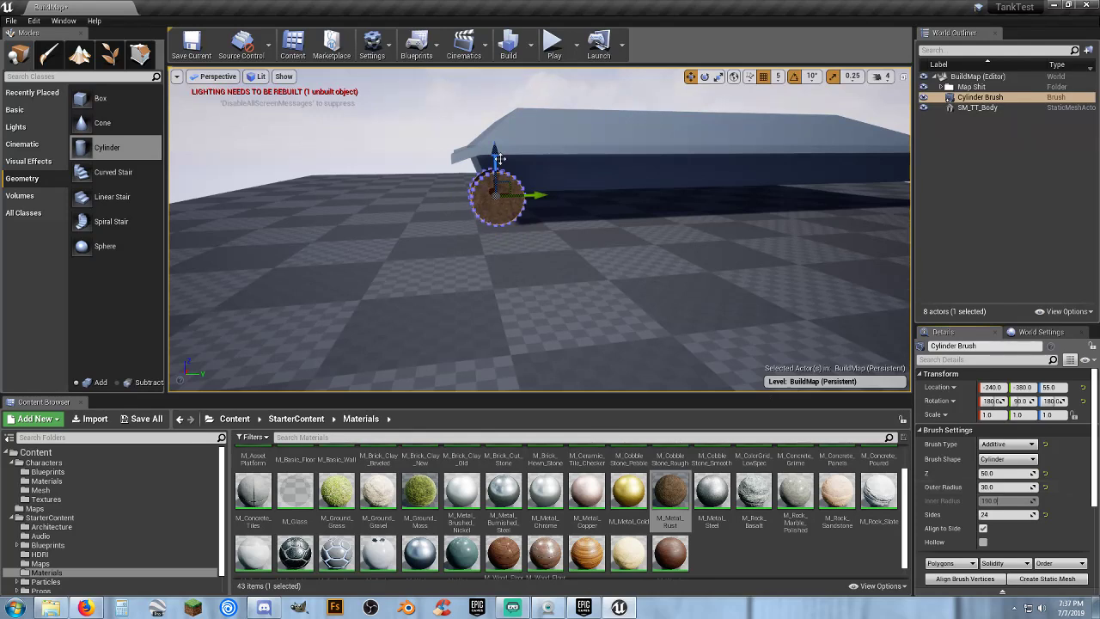
- Raise the wheel cylinder to Z 65 under the fender and move it along the body to Y -355
{"action": "left_click_drag", "start_coordinate": [495, 153], "coordinate": [494, 137]}
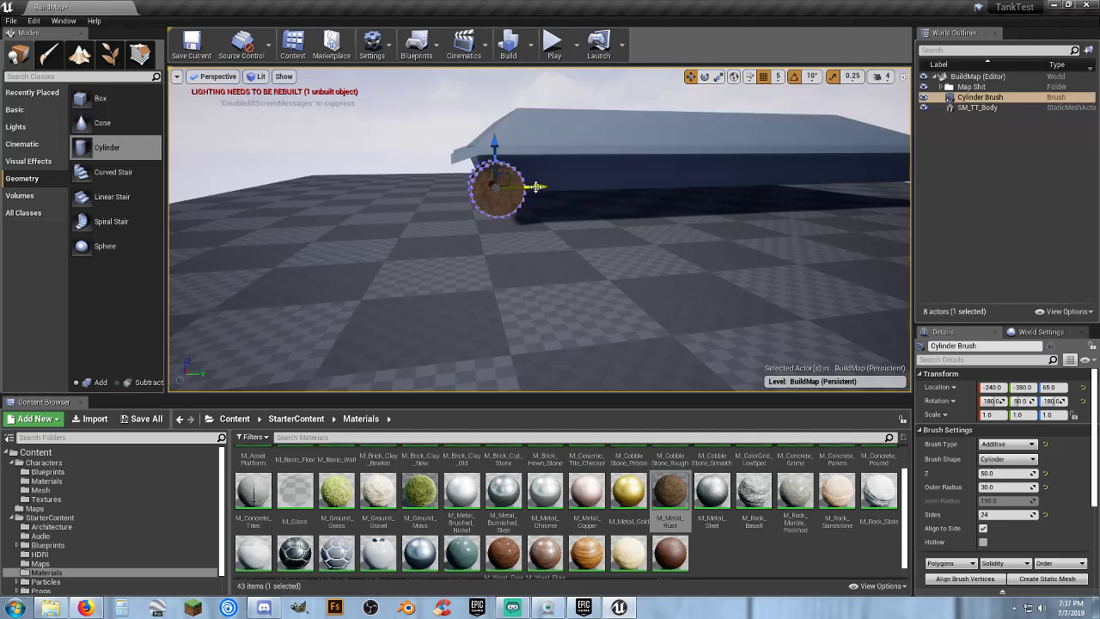
{"action": "key", "text": "a"}
{"action": "mouse_move", "coordinate": [550, 225]}
{"action": "right_mouse_down"}
{"action": "mouse_move", "coordinate": [774, 240]}
{"action": "mouse_move", "coordinate": [851, 232]}
{"action": "mouse_move", "coordinate": [552, 228]}
{"action": "right_mouse_up"}
{"action": "key", "text": "w"}
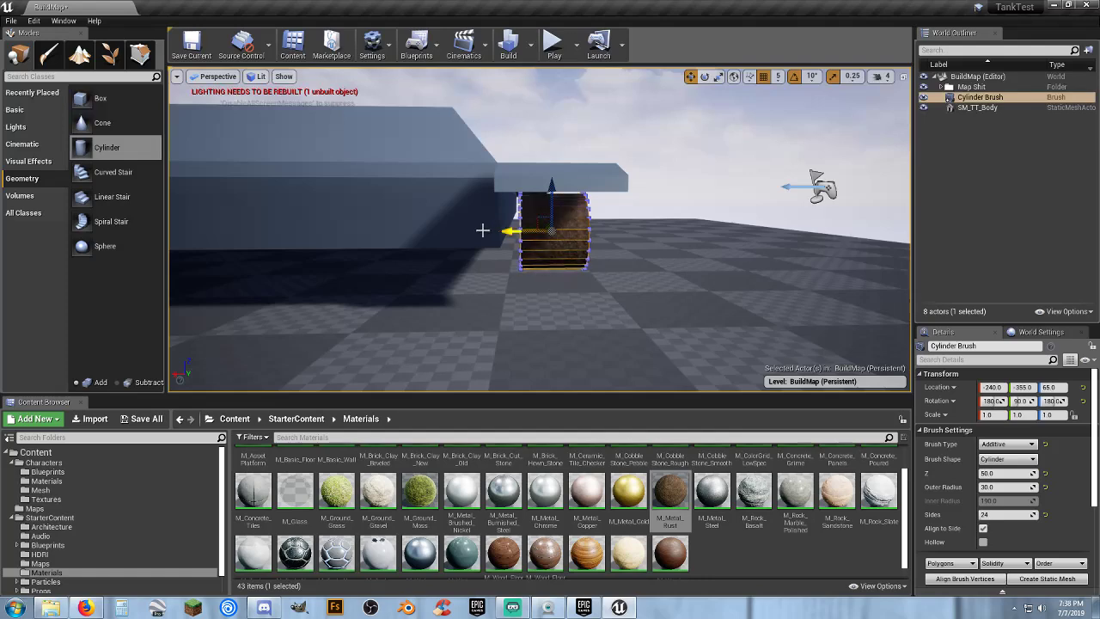
- Duplicate the wheel cylinder and move the copy along the body to the fender's opposite end at Y 380
{"action": "key", "text": "d"}
{"action": "mouse_move", "coordinate": [531, 296]}
{"action": "right_mouse_down"}
{"action": "mouse_move", "coordinate": [374, 274]}
{"action": "mouse_move", "coordinate": [531, 283]}
{"action": "right_mouse_up"}
{"action": "key", "text": "a"}
{"action": "mouse_move", "coordinate": [595, 267]}
{"action": "right_mouse_down"}
{"action": "mouse_move", "coordinate": [378, 262]}
{"action": "mouse_move", "coordinate": [541, 266]}
{"action": "right_mouse_up"}
{"action": "key", "text": "d"}
{"action": "key", "text": "s"}
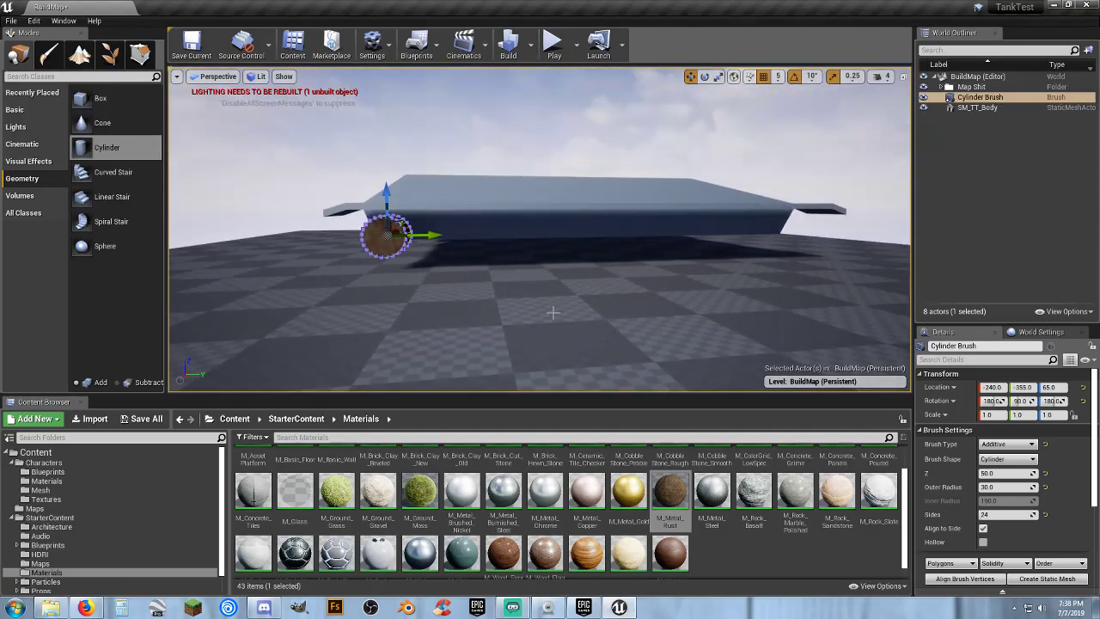
{"action": "key", "text": "ctrl+w"}
{"action": "left_click_drag", "start_coordinate": [439, 238], "coordinate": [819, 233]}
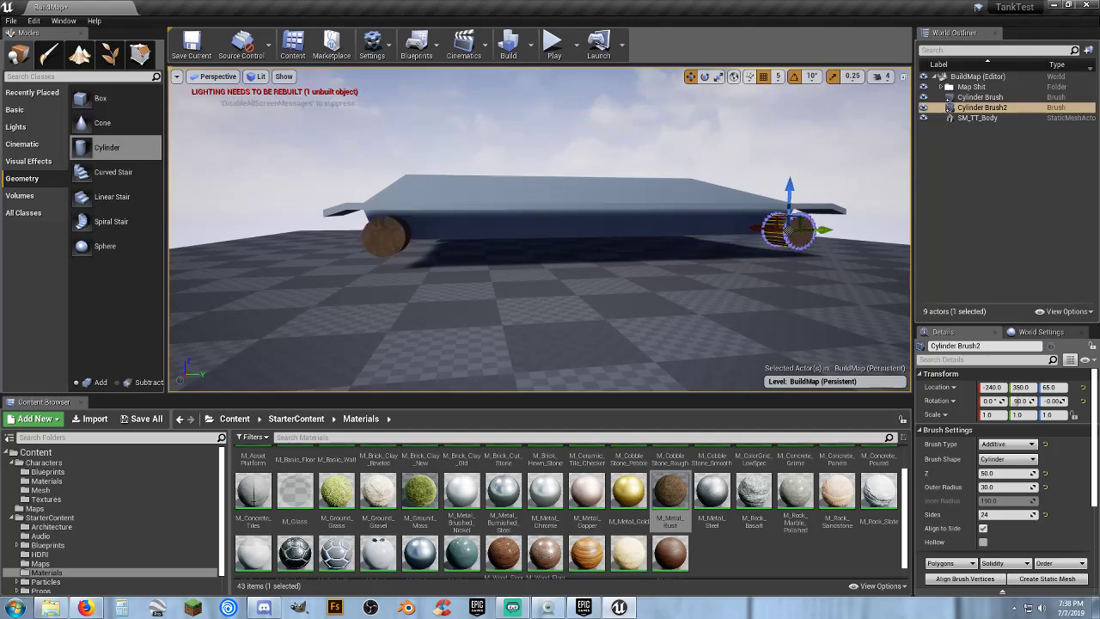
- Fine-tune the copied wheel's position along the body to Y 360, checking its fit beneath the fender
{"action": "key", "text": "f"}
{"action": "mouse_move", "coordinate": [764, 226]}
{"action": "right_mouse_down"}
{"action": "mouse_move", "coordinate": [722, 226]}
{"action": "mouse_move", "coordinate": [764, 227]}
{"action": "right_mouse_up"}
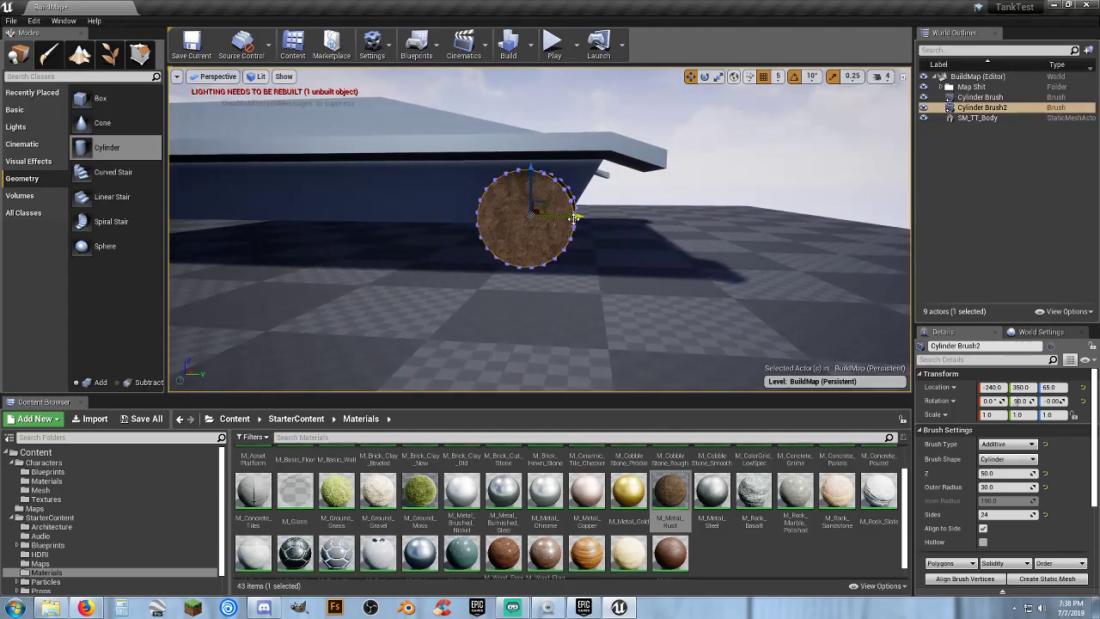
{"action": "left_click_drag", "start_coordinate": [574, 217], "coordinate": [610, 216]}
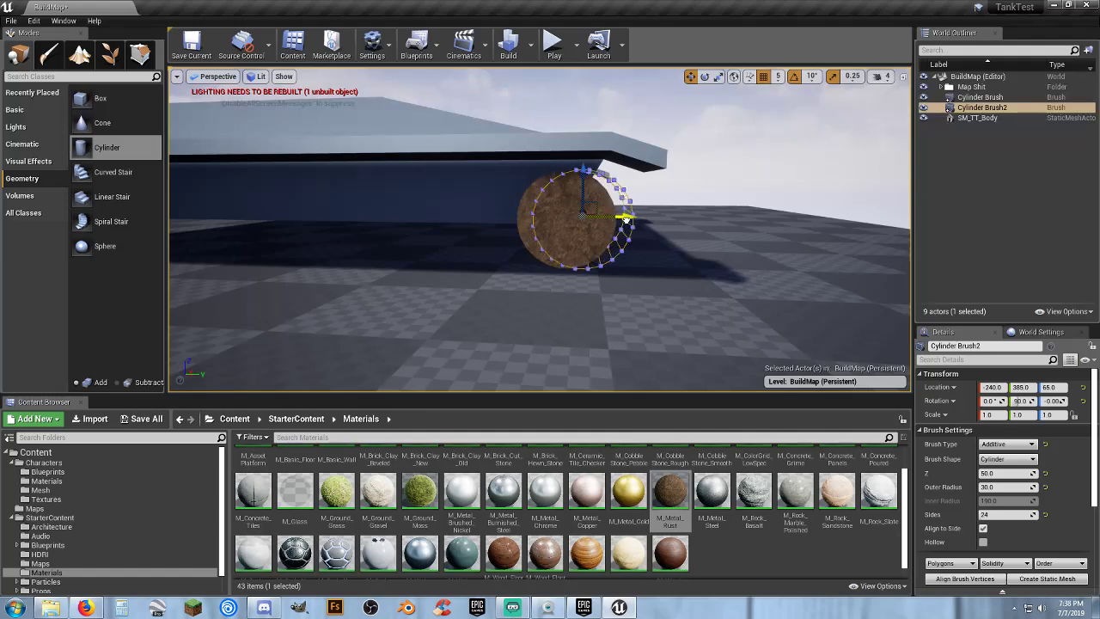
{"action": "key", "text": "s"}
{"action": "right_click_drag", "start_coordinate": [654, 249], "coordinate": [579, 207]}
{"action": "key", "text": "w"}
{"action": "key", "text": "d"}
{"action": "key", "text": "d"}
{"action": "key", "text": "w"}
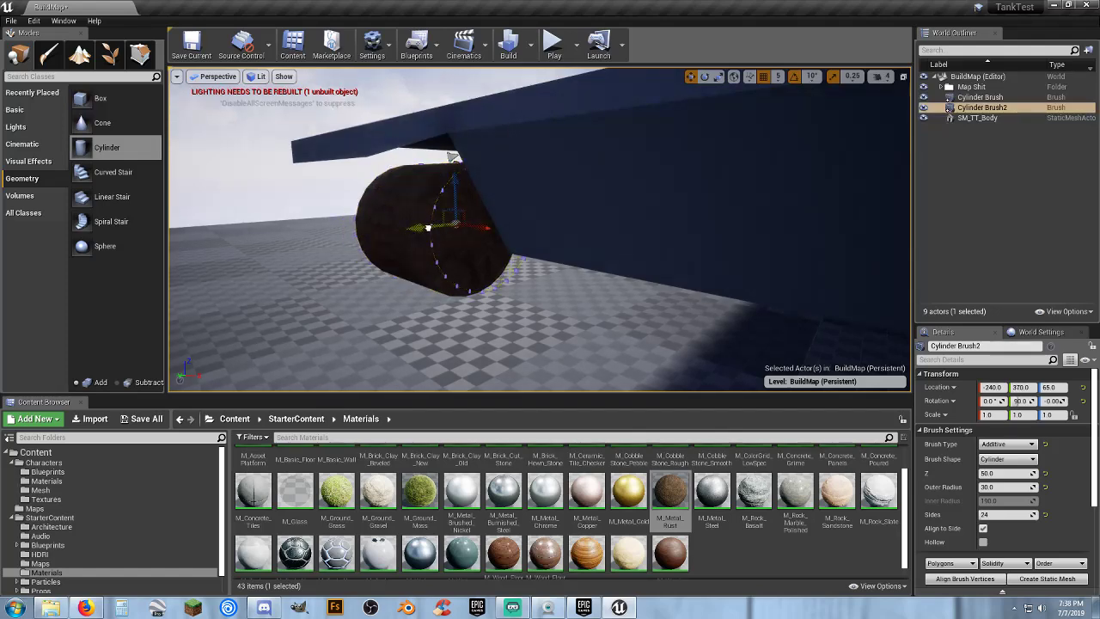
{"action": "key", "text": "a"}
{"action": "right_click_drag", "start_coordinate": [524, 265], "coordinate": [666, 250]}
{"action": "key", "text": "w"}
{"action": "key", "text": "d"}
{"action": "key", "text": "a"}
{"action": "key", "text": "s"}
{"action": "key", "text": "e"}
{"action": "key", "text": "d"}
{"action": "key", "text": "s"}
{"action": "right_click_drag", "start_coordinate": [474, 258], "coordinate": [447, 258]}
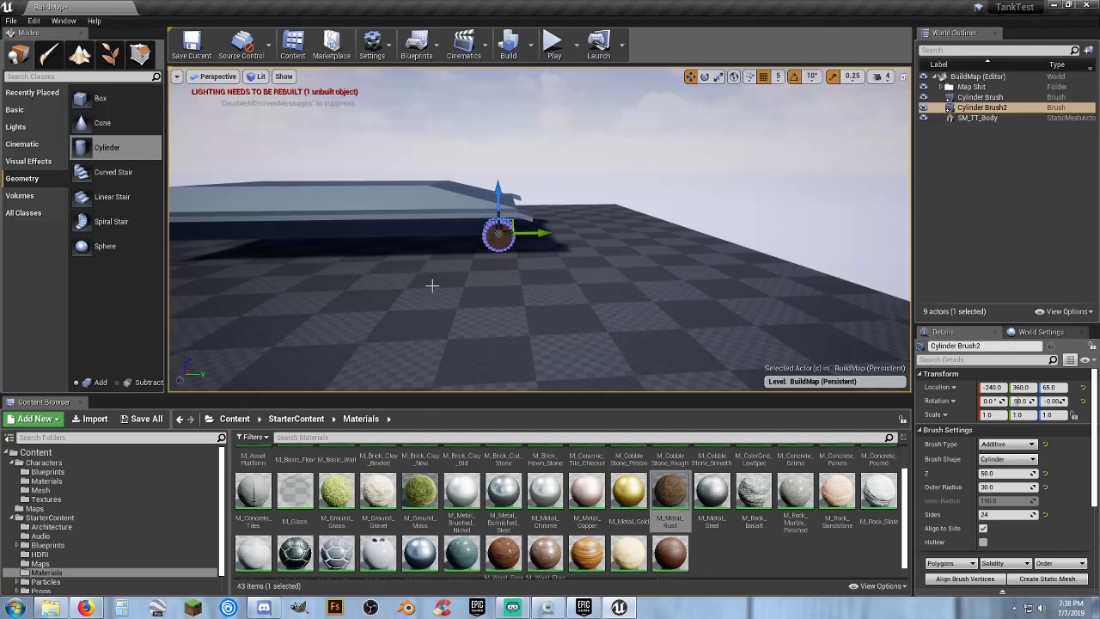
- Paste another copy of the first wheel, move it inward to Y -265 and lower it to Z 40
{"action": "right_click_drag", "start_coordinate": [432, 285], "coordinate": [310, 314]}
{"action": "key", "text": "w"}
{"action": "right_click_drag", "start_coordinate": [558, 256], "coordinate": [602, 245]}
{"action": "key", "text": "w"}
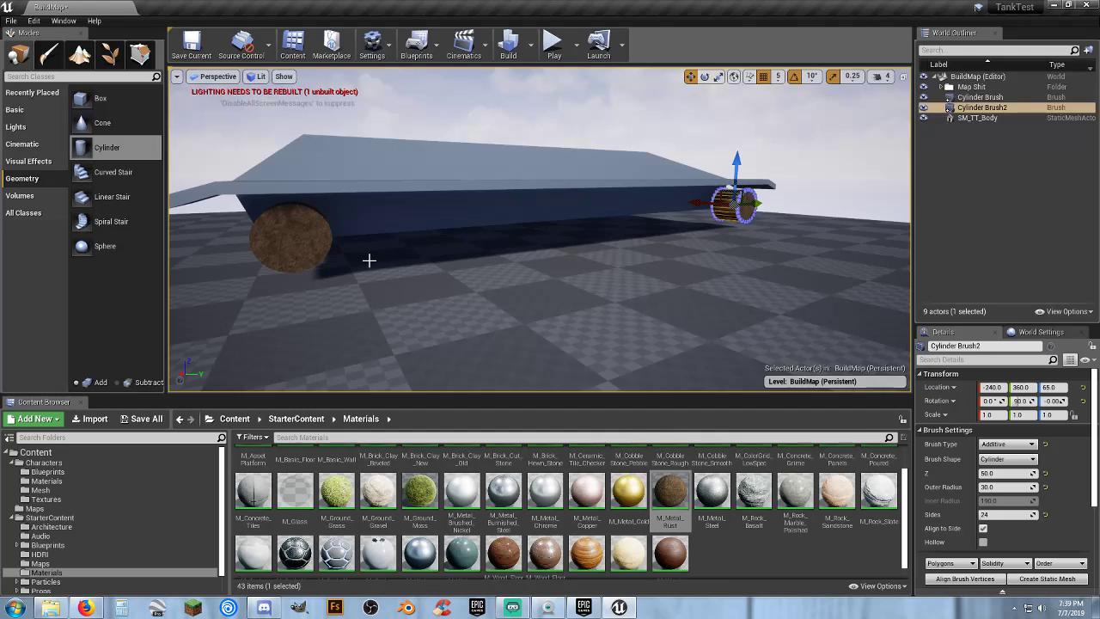
{"action": "key", "text": "ctrl+v"}
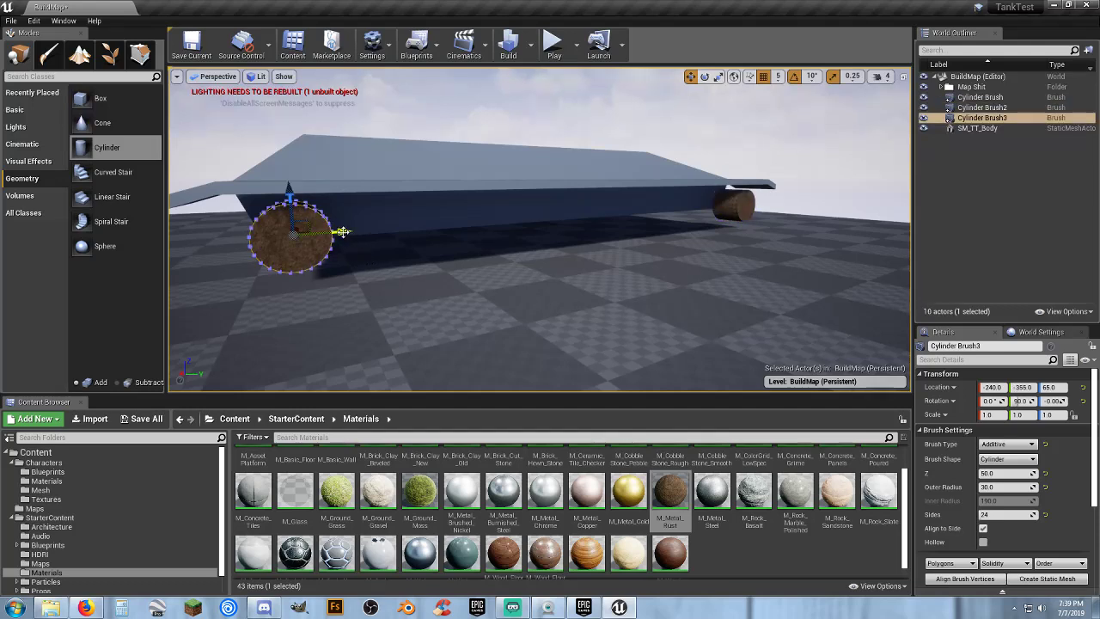
{"action": "left_click_drag", "start_coordinate": [341, 232], "coordinate": [420, 217]}
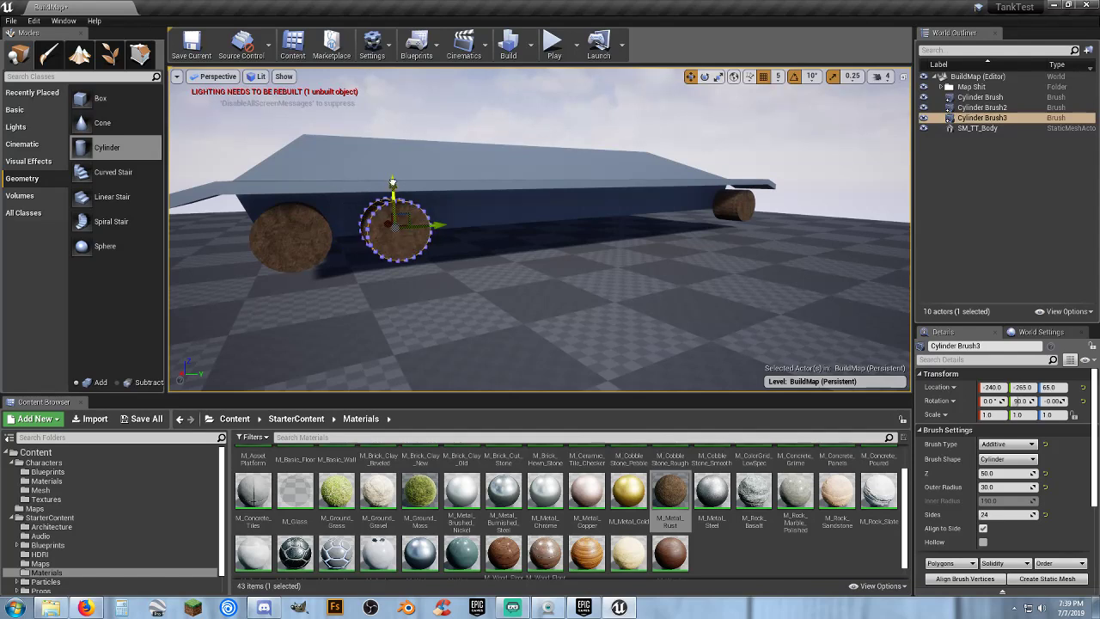
{"action": "left_click_drag", "start_coordinate": [392, 182], "coordinate": [396, 212]}
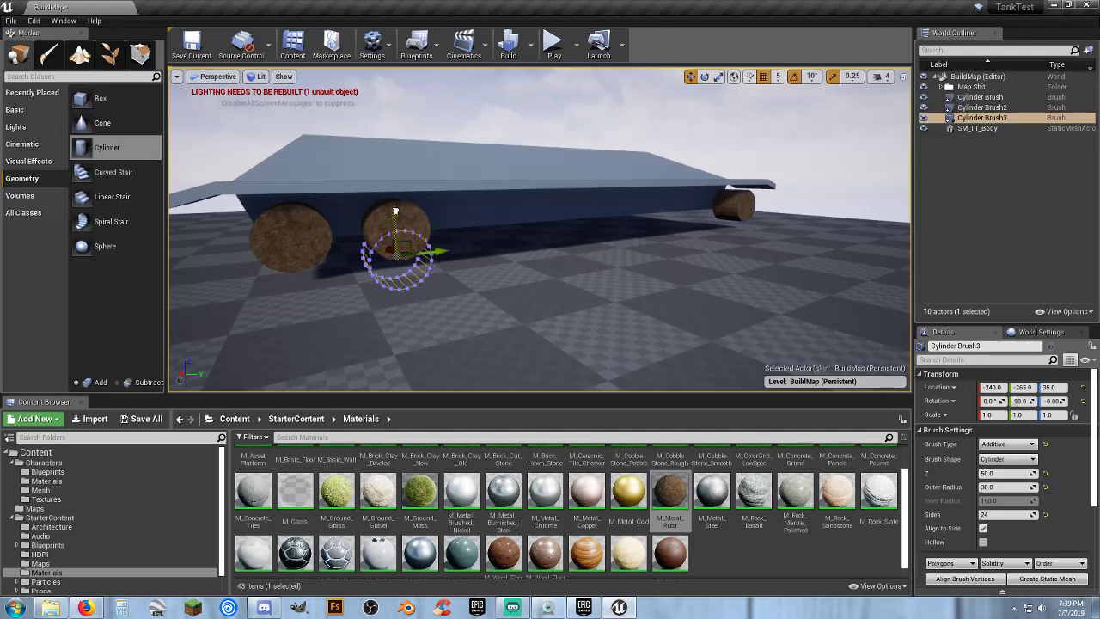
{"action": "left_click_drag", "start_coordinate": [395, 208], "coordinate": [395, 205]}
- Duplicate the lowered wheel and move the copy along the body to Y 270, near the far end wheel
{"action": "key", "text": "d"}
{"action": "right_click_drag", "start_coordinate": [459, 280], "coordinate": [352, 280]}
{"action": "key", "text": "ctrl+w"}
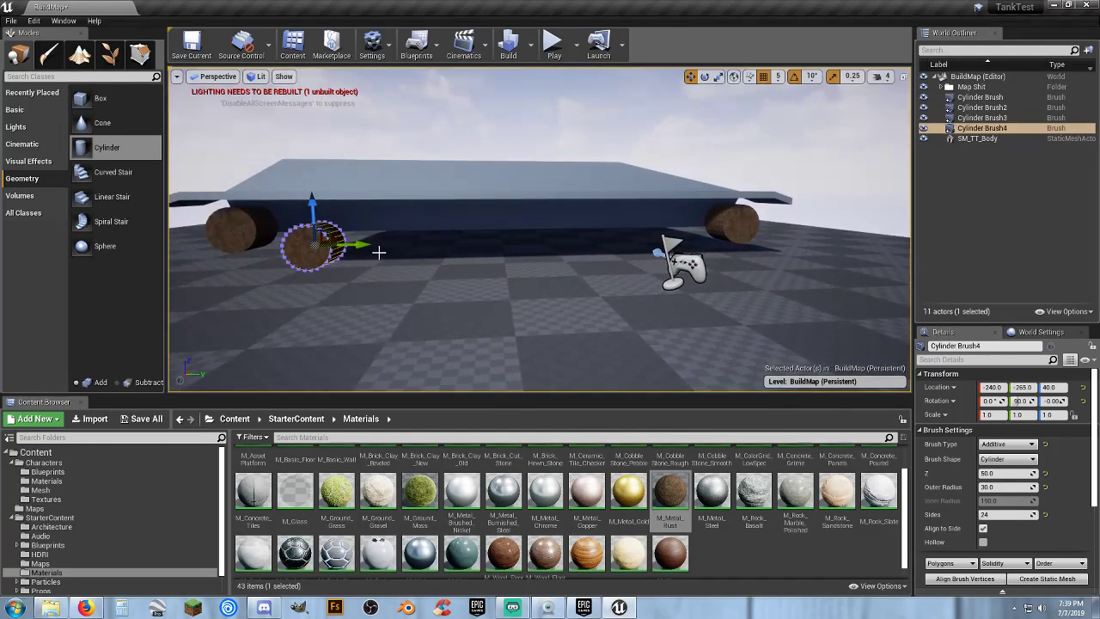
{"action": "left_click_drag", "start_coordinate": [361, 245], "coordinate": [711, 253]}
{"action": "key", "text": "d"}
{"action": "mouse_move", "coordinate": [703, 260]}
{"action": "right_mouse_down"}
{"action": "mouse_move", "coordinate": [747, 259]}
{"action": "mouse_move", "coordinate": [711, 265]}
{"action": "right_mouse_up"}
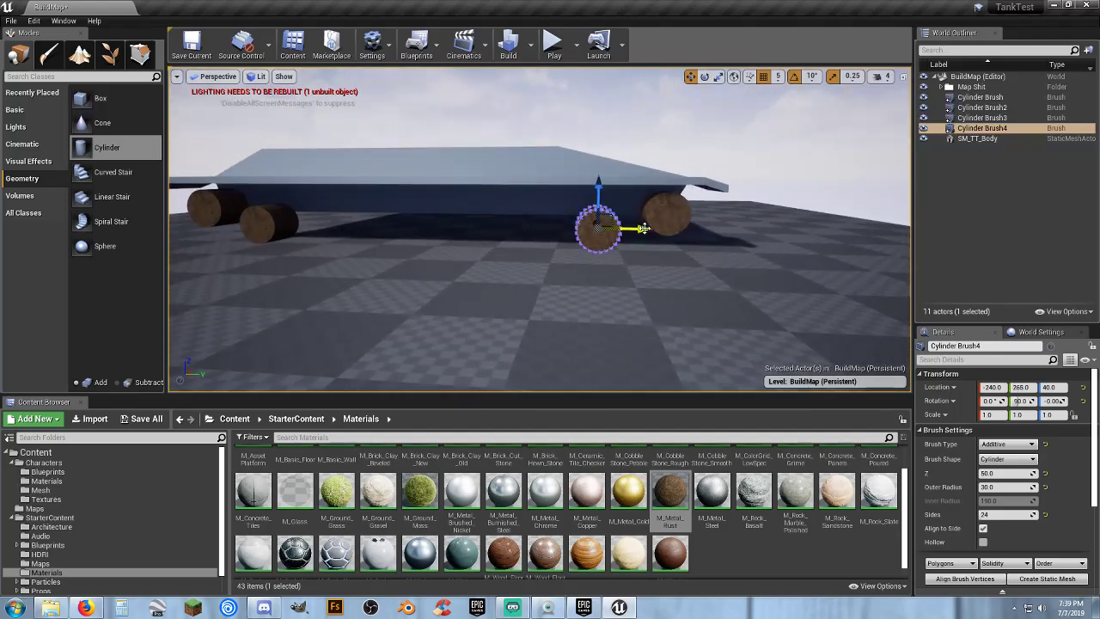
{"action": "left_click_drag", "start_coordinate": [645, 228], "coordinate": [650, 229]}
- Paste two more copies of the lowered wheel and place them along the row at Y -170 and Y -70
{"action": "key", "text": "a"}
{"action": "mouse_move", "coordinate": [629, 272]}
{"action": "right_mouse_down"}
{"action": "mouse_move", "coordinate": [602, 272]}
{"action": "mouse_move", "coordinate": [648, 266]}
{"action": "right_mouse_up"}
{"action": "key", "text": "d"}
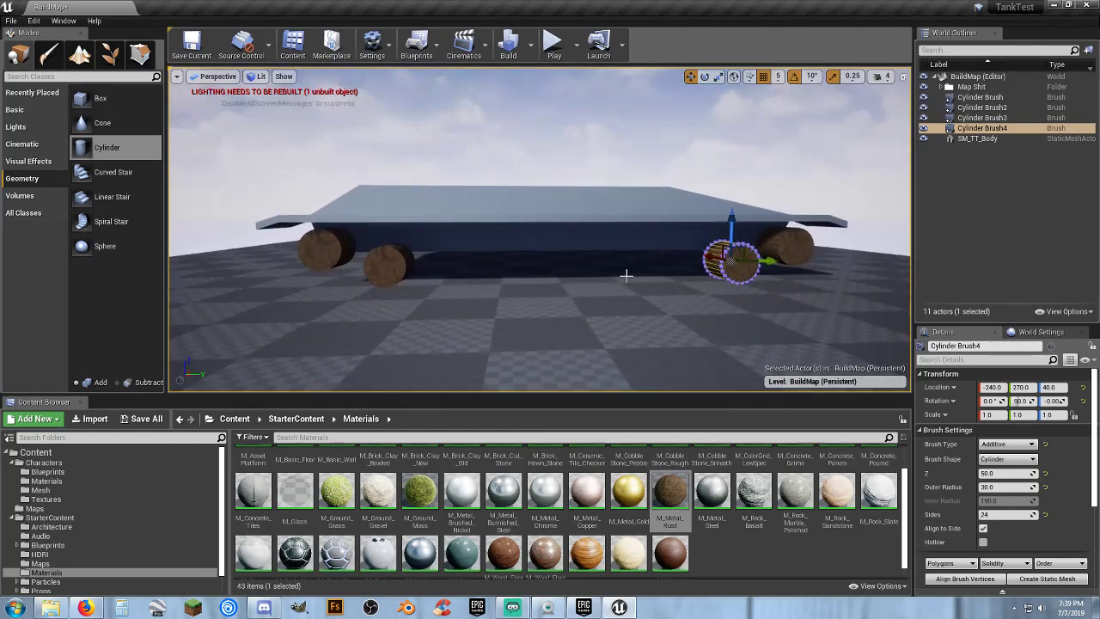
{"action": "key", "text": "ctrl+v"}
{"action": "left_click_drag", "start_coordinate": [429, 265], "coordinate": [495, 263]}
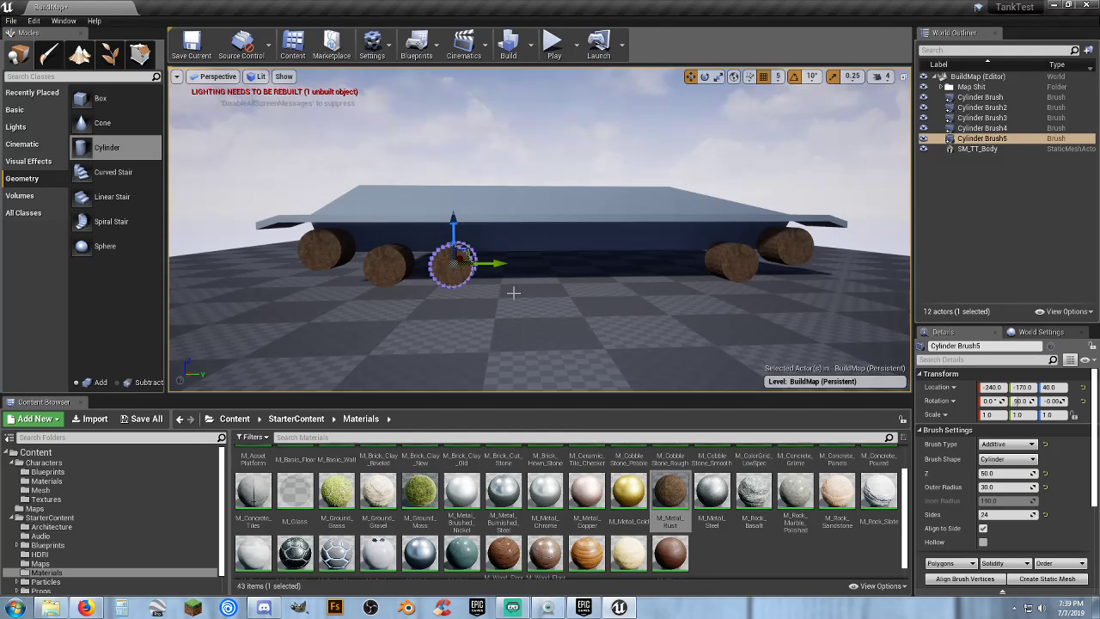
{"action": "key", "text": "ctrl+v"}
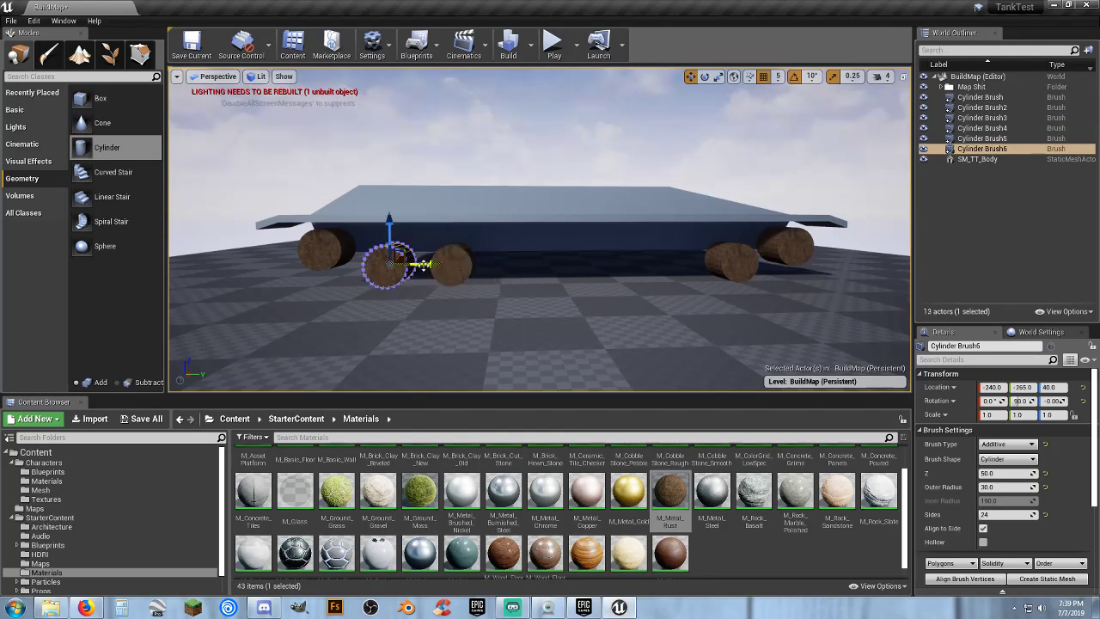
{"action": "left_click_drag", "start_coordinate": [418, 271], "coordinate": [556, 275]}
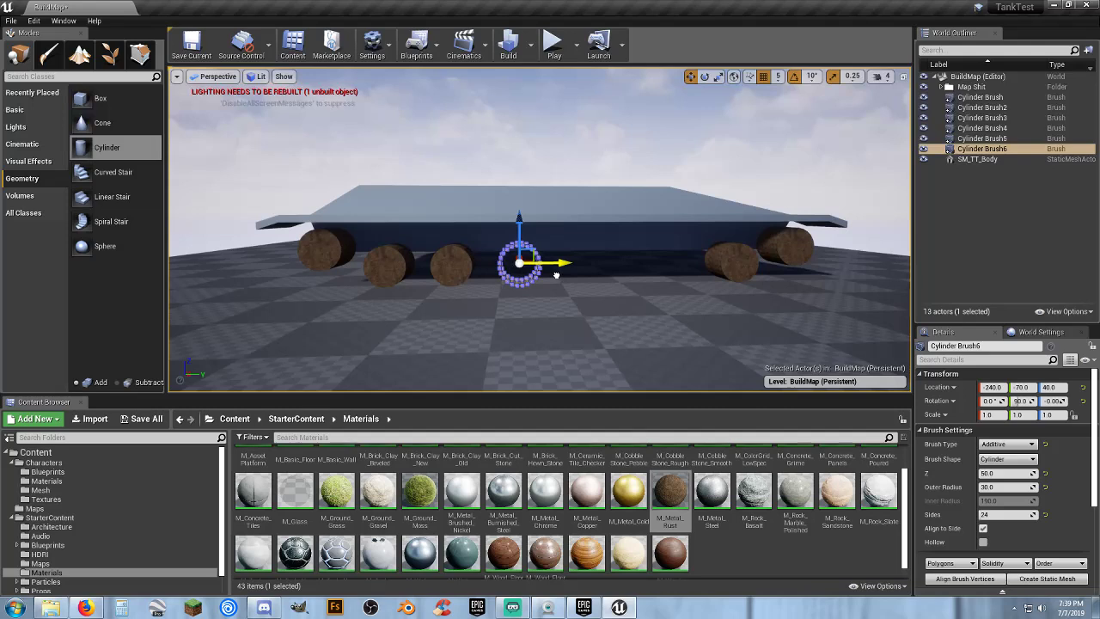
- Paste two further wheel copies and place them at Y 40 and Y 160 to fill the row
{"action": "key", "text": "ctrl+v"}
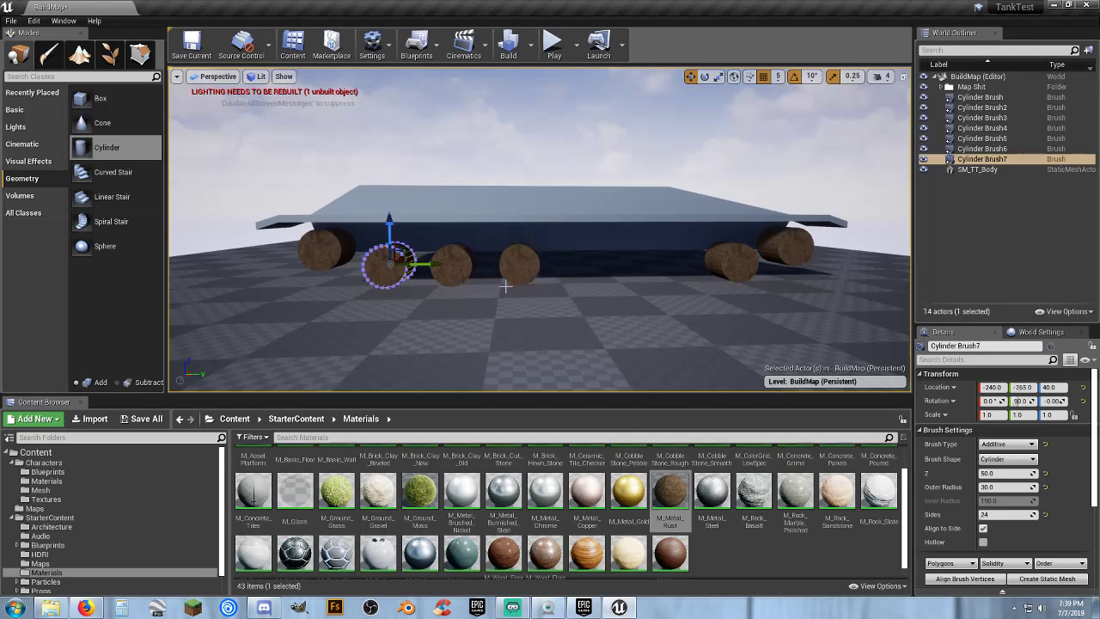
{"action": "mouse_move", "coordinate": [427, 262]}
{"action": "left_mouse_down"}
{"action": "mouse_move", "coordinate": [608, 268]}
{"action": "mouse_move", "coordinate": [624, 285]}
{"action": "left_mouse_up"}
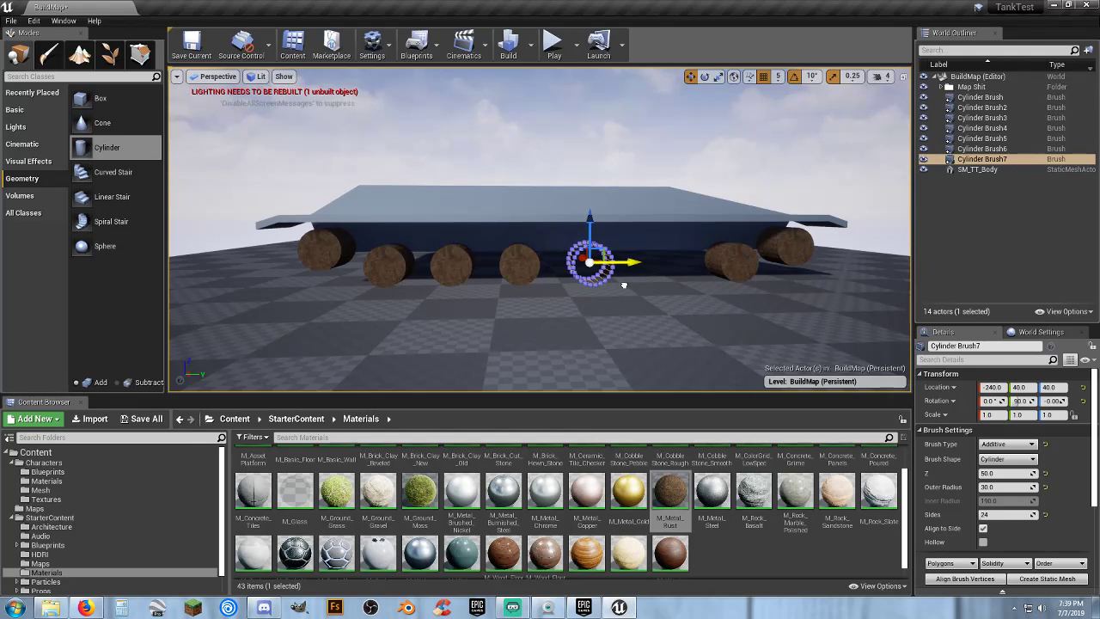
{"action": "key", "text": "ctrl+v"}
{"action": "mouse_move", "coordinate": [432, 257]}
{"action": "left_mouse_down"}
{"action": "mouse_move", "coordinate": [659, 285]}
{"action": "mouse_move", "coordinate": [704, 266]}
{"action": "mouse_move", "coordinate": [703, 293]}
{"action": "left_mouse_up"}
{"action": "mouse_move", "coordinate": [703, 294]}
{"action": "right_mouse_down"}
{"action": "mouse_move", "coordinate": [741, 294]}
{"action": "mouse_move", "coordinate": [741, 256]}
{"action": "mouse_move", "coordinate": [687, 275]}
{"action": "mouse_move", "coordinate": [722, 292]}
{"action": "mouse_move", "coordinate": [722, 258]}
{"action": "mouse_move", "coordinate": [714, 318]}
{"action": "mouse_move", "coordinate": [722, 309]}
{"action": "right_mouse_up"}
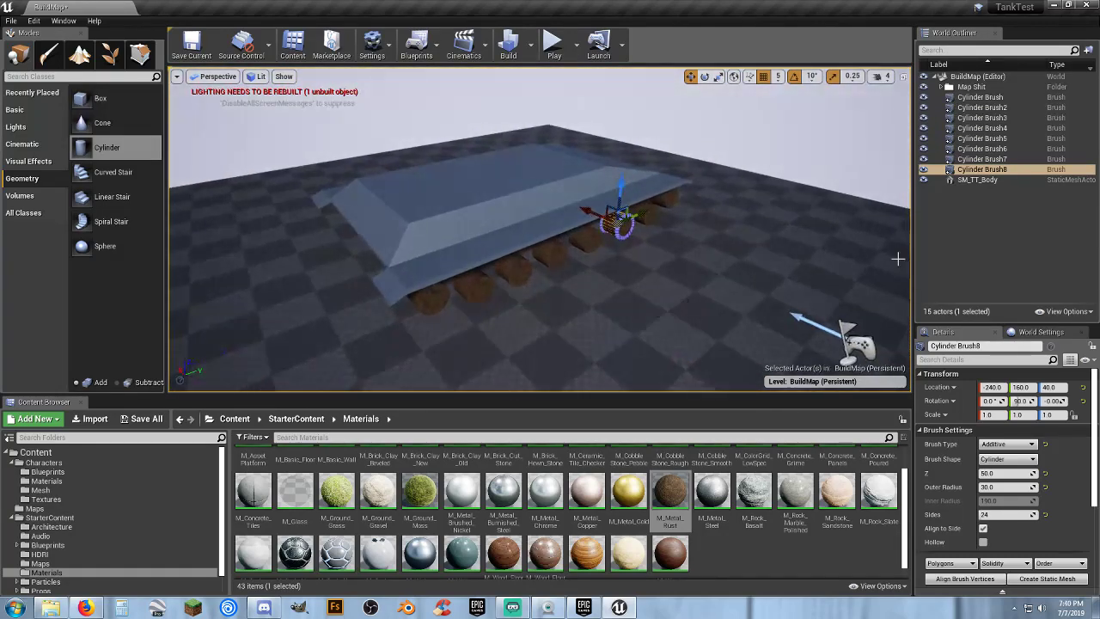
- Try duplicating all eight wheel cylinders and moving the copies to the opposite side of the body at X 240
{"action": "left_click", "coordinate": [997, 97]}
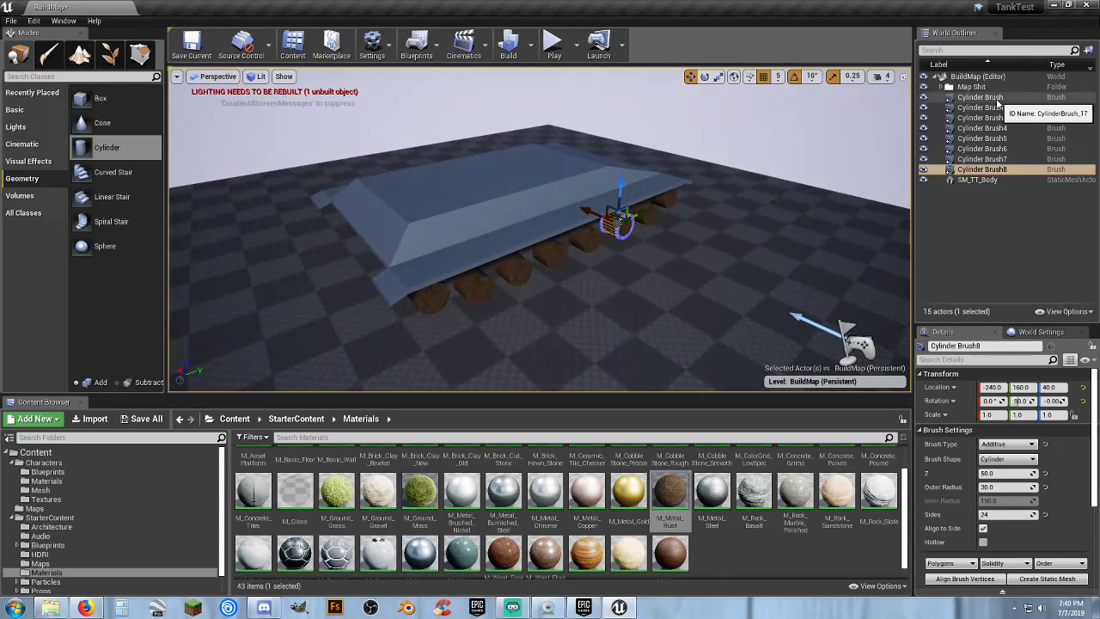
{"action": "left_click", "coordinate": [1007, 170], "text": "shift"}
{"action": "mouse_move", "coordinate": [653, 225]}
{"action": "right_mouse_down"}
{"action": "mouse_move", "coordinate": [773, 206]}
{"action": "mouse_move", "coordinate": [765, 230]}
{"action": "mouse_move", "coordinate": [713, 236]}
{"action": "mouse_move", "coordinate": [669, 266]}
{"action": "right_mouse_up"}
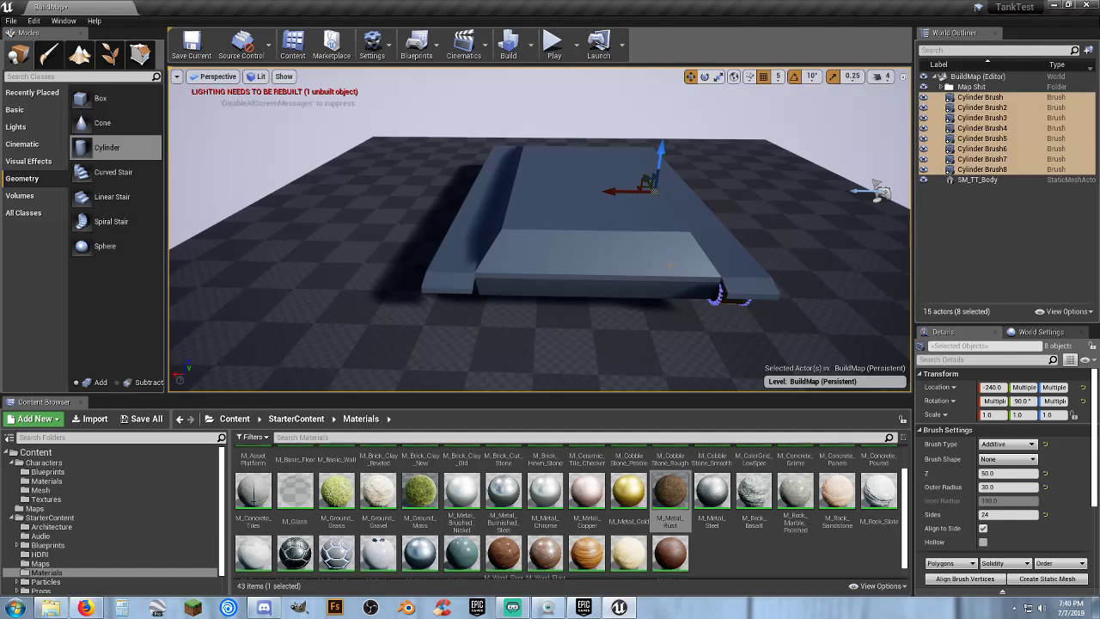
{"action": "key", "text": "ctrl+w"}
{"action": "left_click_drag", "start_coordinate": [613, 190], "coordinate": [457, 191]}
{"action": "mouse_move", "coordinate": [464, 202]}
{"action": "right_mouse_down"}
{"action": "mouse_move", "coordinate": [447, 258]}
{"action": "mouse_move", "coordinate": [458, 206]}
{"action": "mouse_move", "coordinate": [486, 205]}
{"action": "mouse_move", "coordinate": [469, 210]}
{"action": "right_mouse_up"}
{"action": "key", "text": "s"}
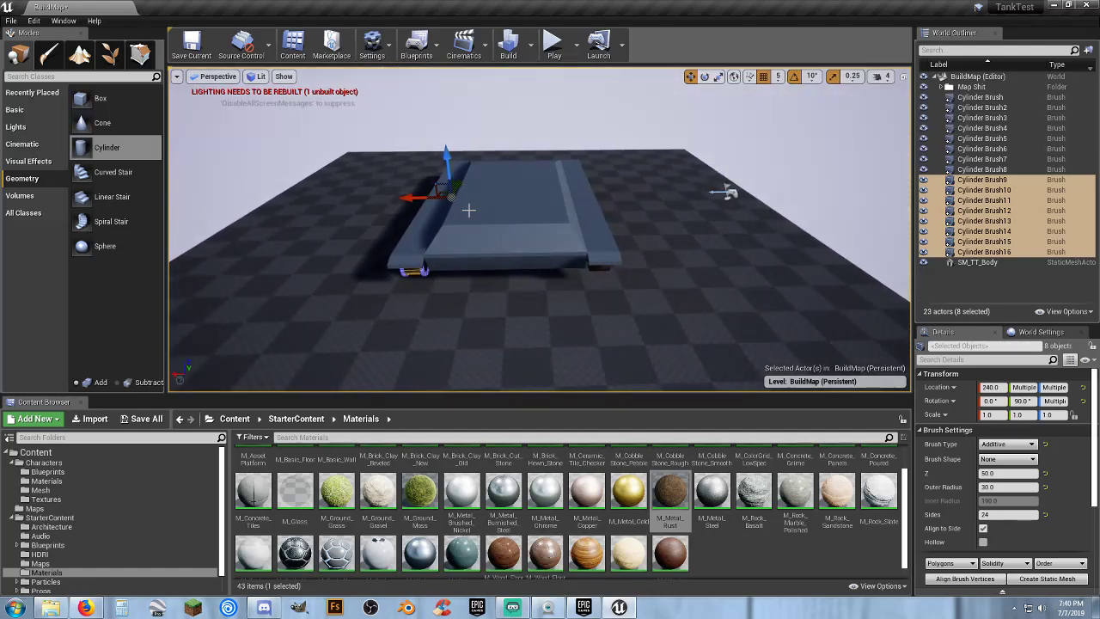
- Undo the move and the duplication of the eight opposite-side wheels, and clear the selection
{"action": "key", "text": "ctrl+z"}
{"action": "key", "text": "ctrl+z"}
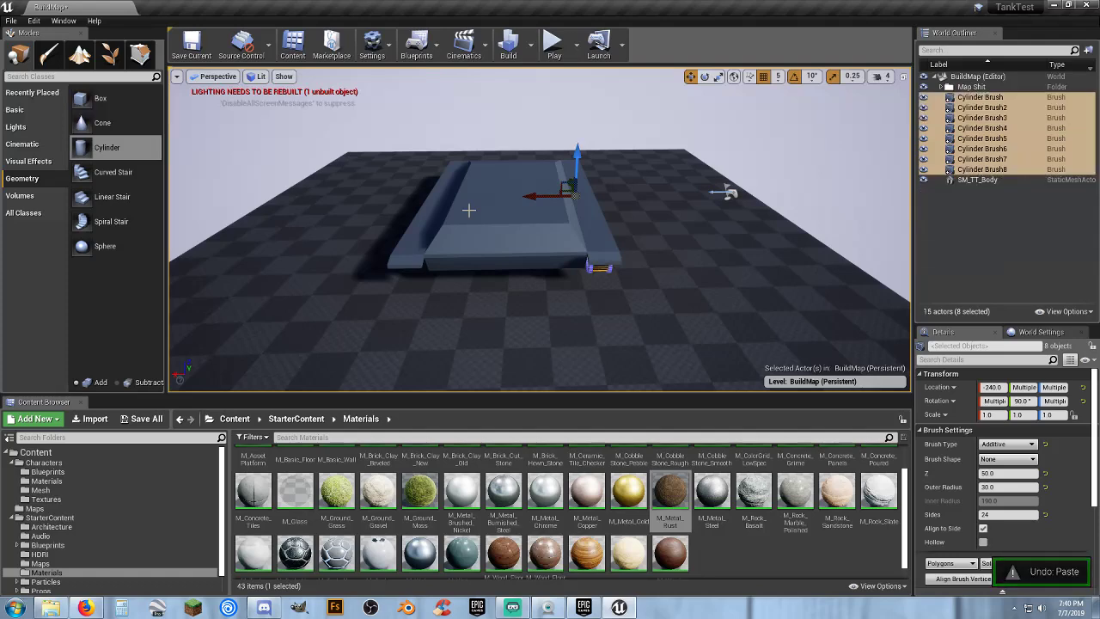
{"action": "key", "text": "d"}
{"action": "right_click_drag", "start_coordinate": [773, 225], "coordinate": [452, 297]}
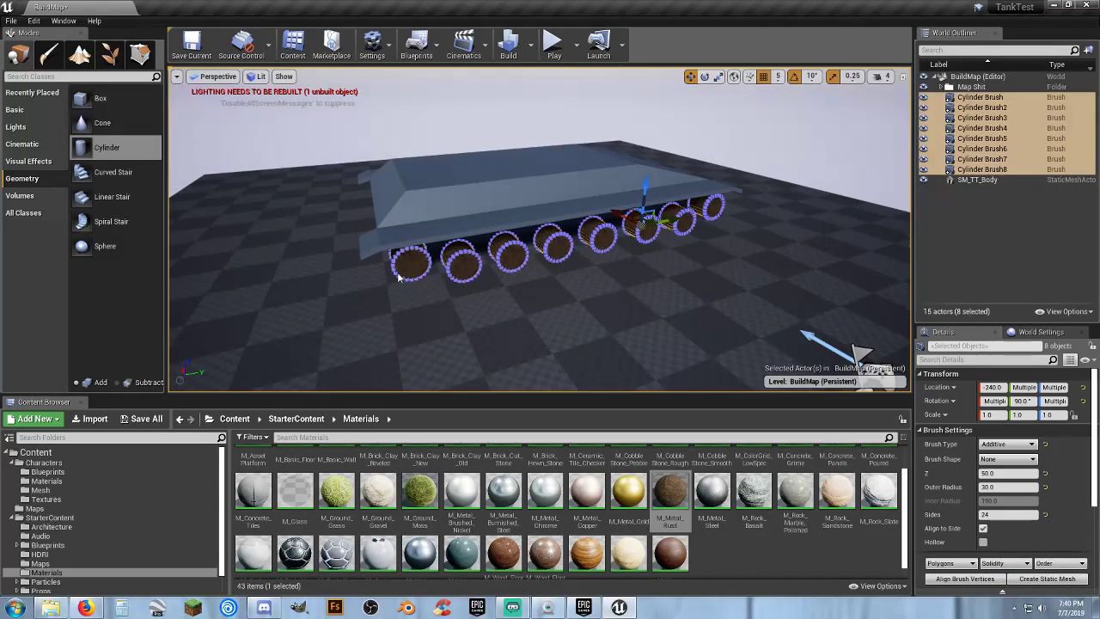
{"action": "left_click", "coordinate": [994, 249]}
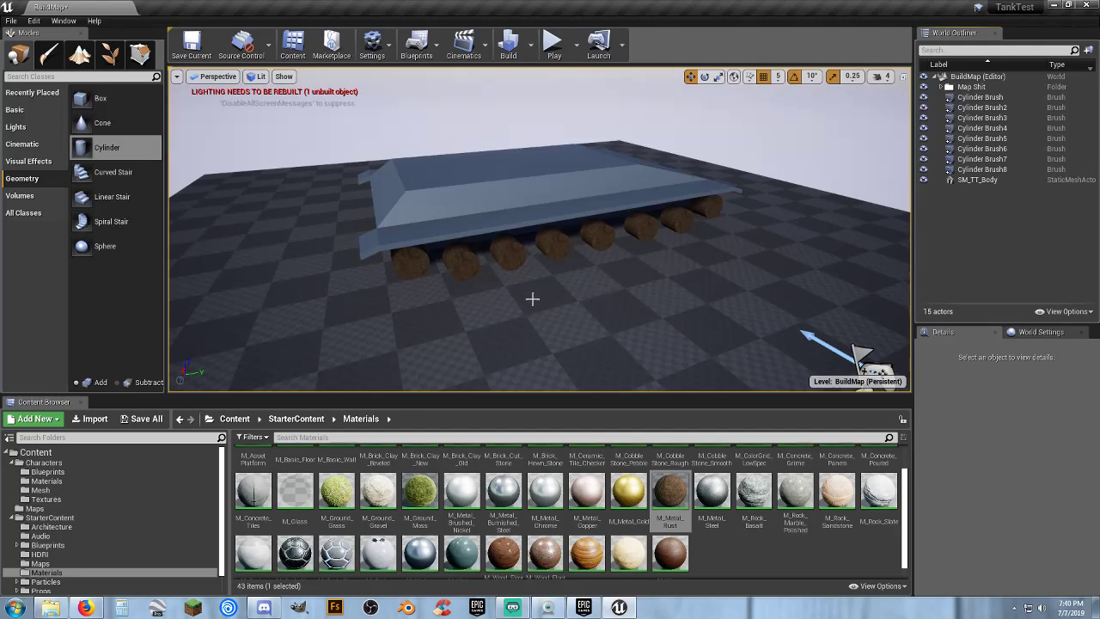
- Examine the row of wheels beneath the fender, especially the raised wheel at the body's end
{"action": "key", "text": "a"}
{"action": "mouse_move", "coordinate": [533, 299]}
{"action": "right_mouse_down"}
{"action": "mouse_move", "coordinate": [636, 292]}
{"action": "mouse_move", "coordinate": [507, 305]}
{"action": "mouse_move", "coordinate": [542, 330]}
{"action": "mouse_move", "coordinate": [545, 300]}
{"action": "mouse_move", "coordinate": [521, 301]}
{"action": "right_mouse_up"}
{"action": "key", "text": "d"}
{"action": "key", "text": "w"}
{"action": "key", "text": "s"}
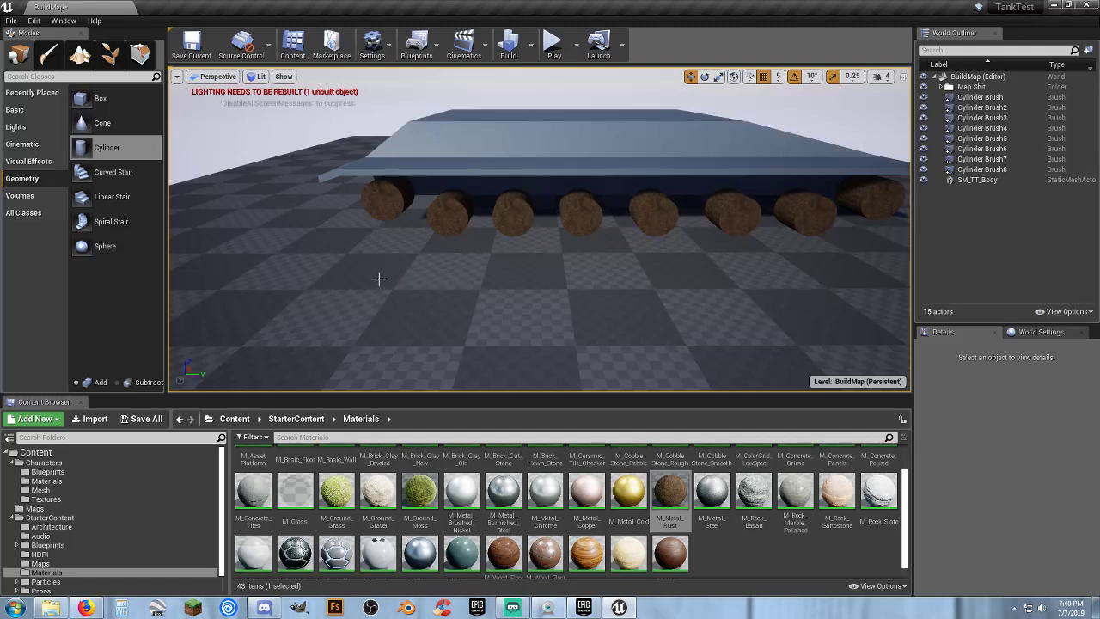
{"action": "key", "text": "s"}
{"action": "key", "text": "a"}
{"action": "right_click_drag", "start_coordinate": [541, 297], "coordinate": [644, 305]}
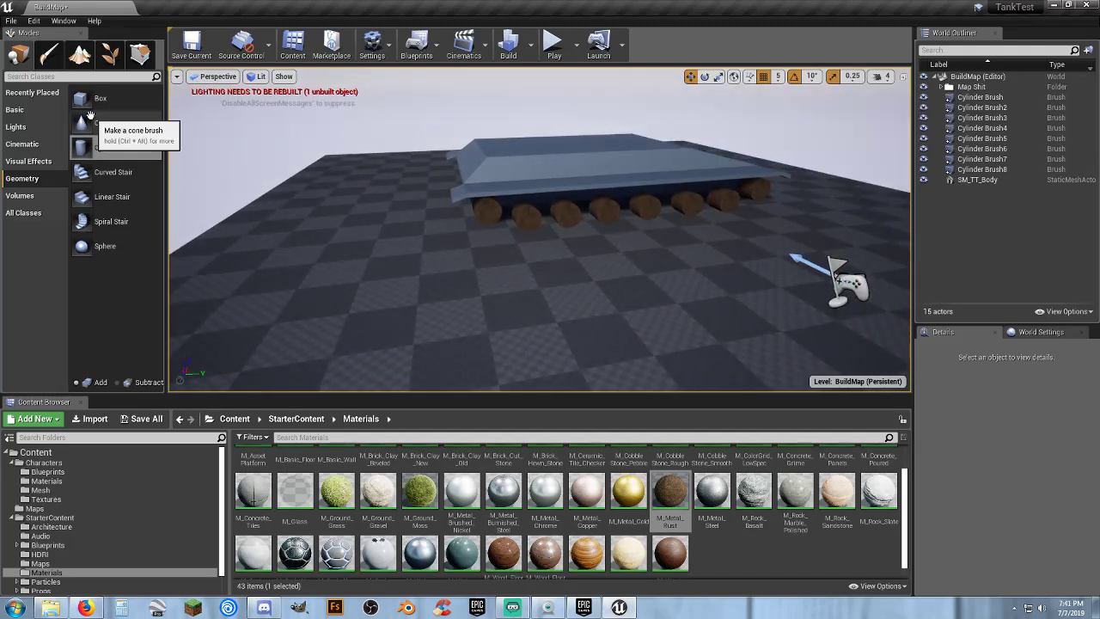
{"action": "key", "text": "w"}
{"action": "mouse_move", "coordinate": [658, 252]}
{"action": "right_mouse_down"}
{"action": "mouse_move", "coordinate": [666, 267]}
{"action": "mouse_move", "coordinate": [722, 280]}
{"action": "mouse_move", "coordinate": [636, 232]}
{"action": "mouse_move", "coordinate": [533, 232]}
{"action": "mouse_move", "coordinate": [638, 261]}
{"action": "right_mouse_up"}
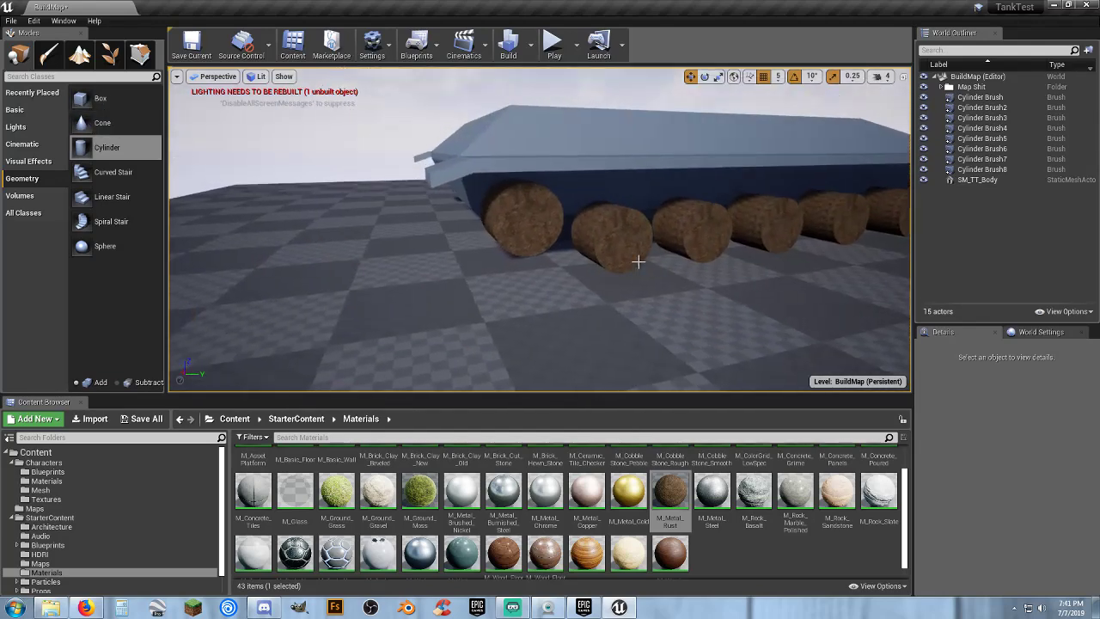
{"action": "left_click", "coordinate": [516, 214]}
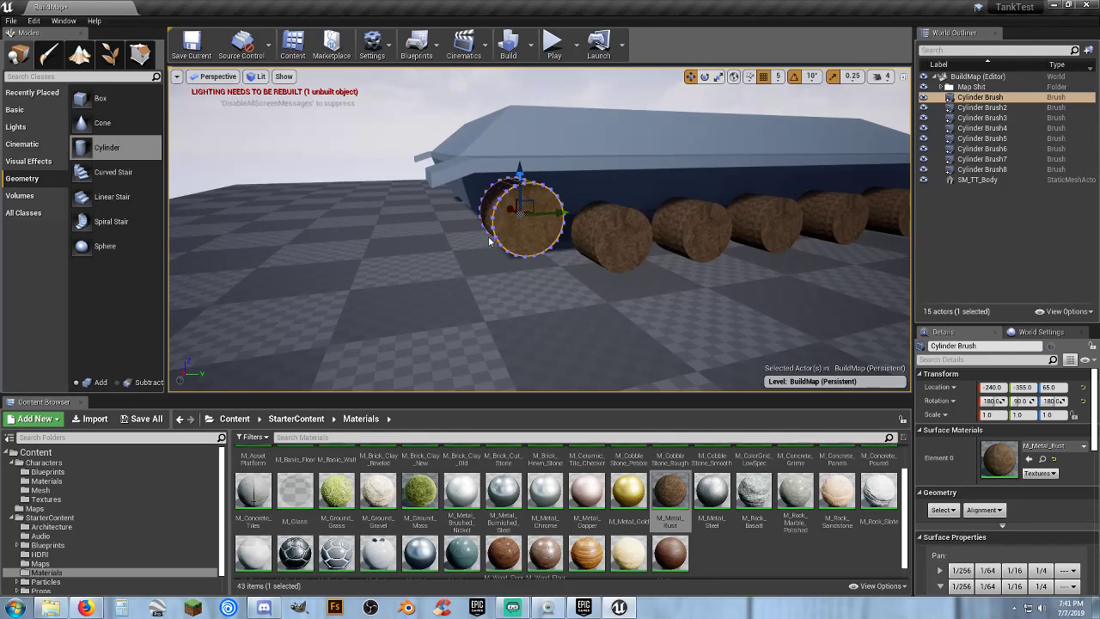
{"action": "left_click", "coordinate": [972, 232]}
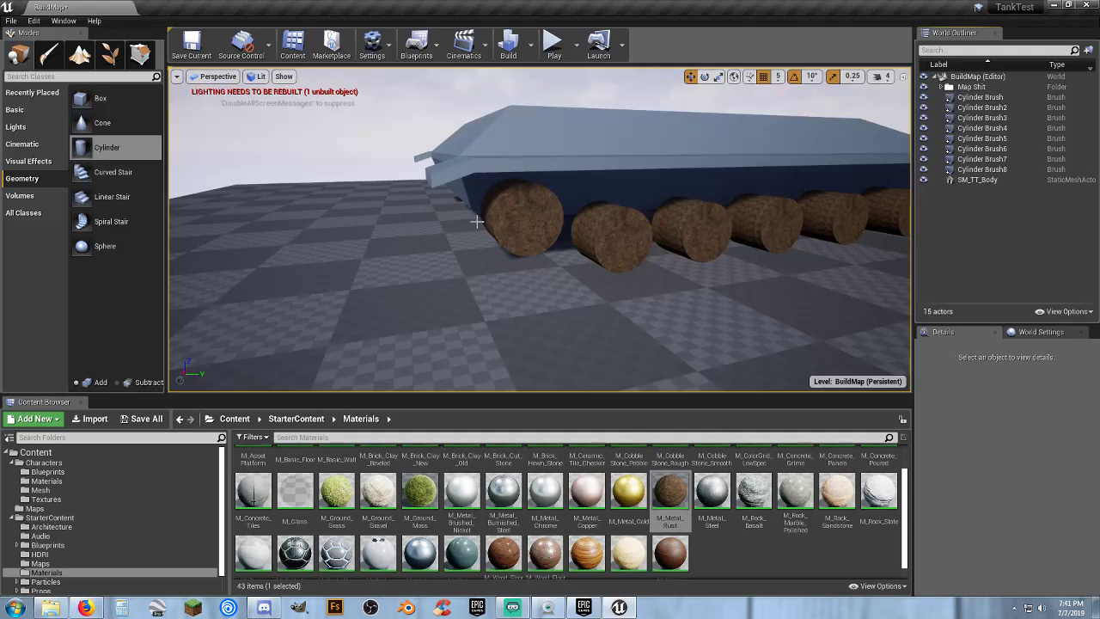
{"action": "left_click", "coordinate": [534, 227]}
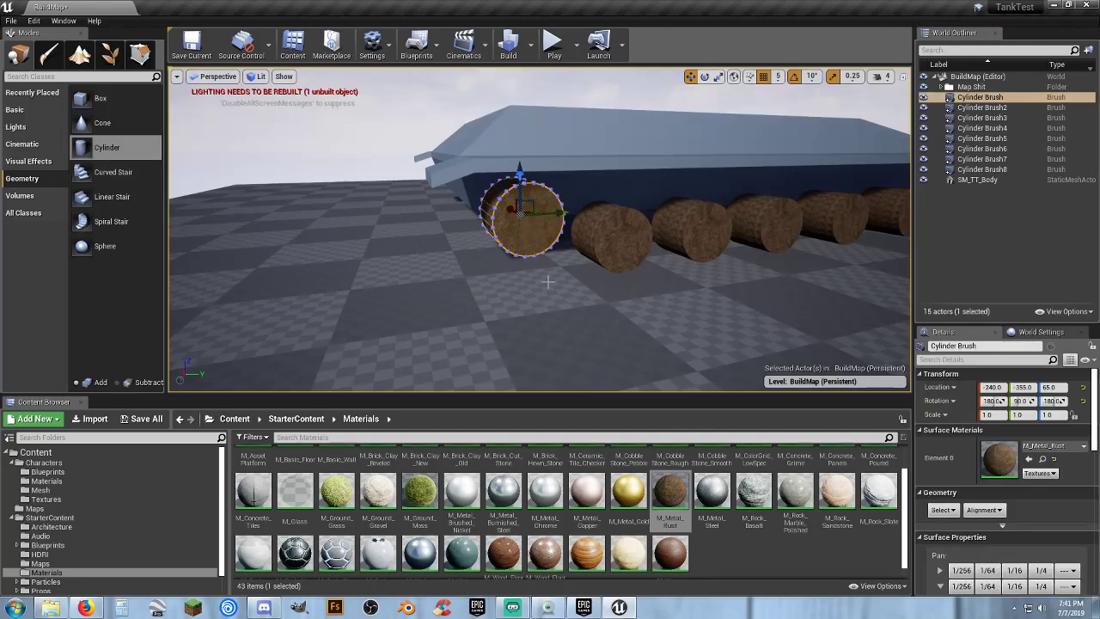
- Duplicate the lowered wheel next to the raised end wheel and move the copy clear of the body to Y -470
{"action": "mouse_move", "coordinate": [549, 291]}
{"action": "right_mouse_down"}
{"action": "mouse_move", "coordinate": [515, 290]}
{"action": "mouse_move", "coordinate": [489, 258]}
{"action": "right_mouse_up"}
{"action": "left_click", "coordinate": [433, 229]}
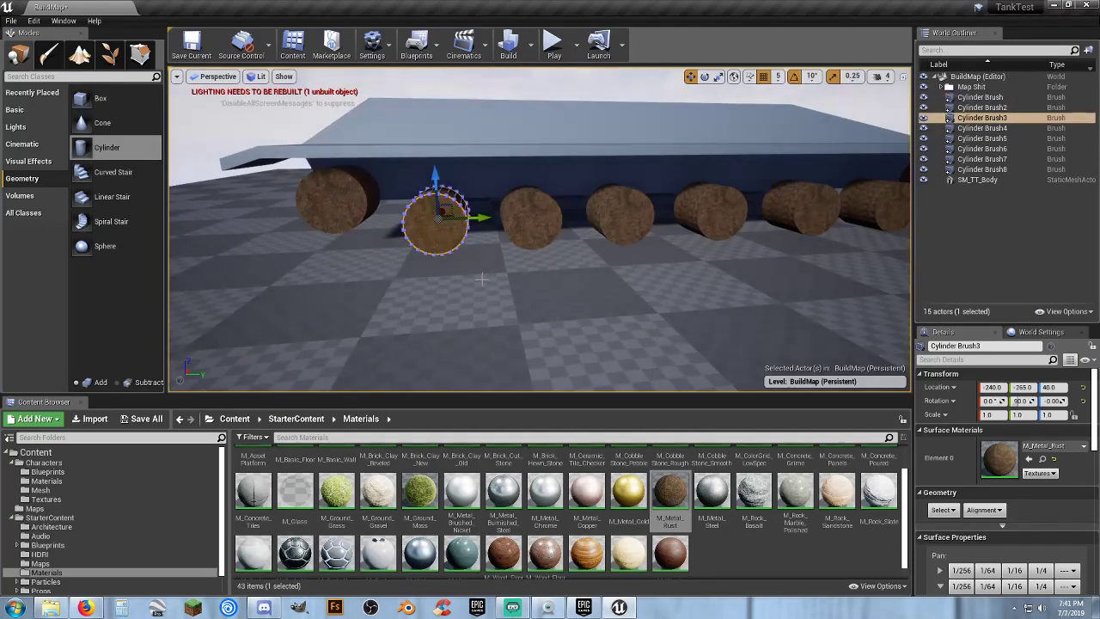
{"action": "key", "text": "ctrl+w"}
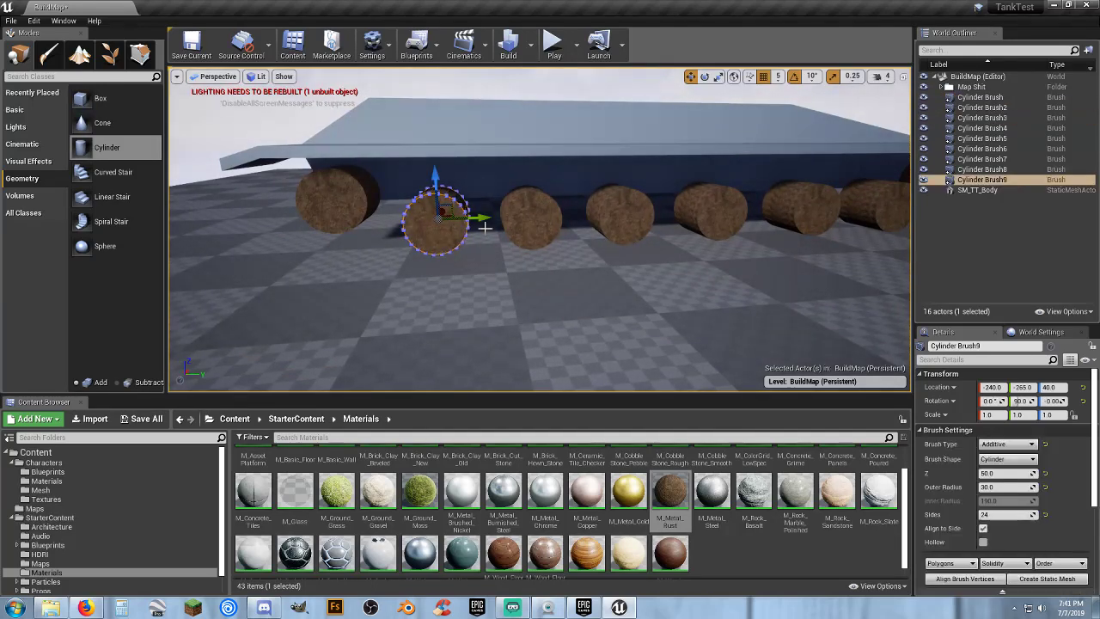
{"action": "mouse_move", "coordinate": [484, 218]}
{"action": "left_mouse_down"}
{"action": "mouse_move", "coordinate": [258, 226]}
{"action": "mouse_move", "coordinate": [333, 261]}
{"action": "left_mouse_up"}
{"action": "middle_click_drag", "start_coordinate": [334, 261], "coordinate": [233, 262]}
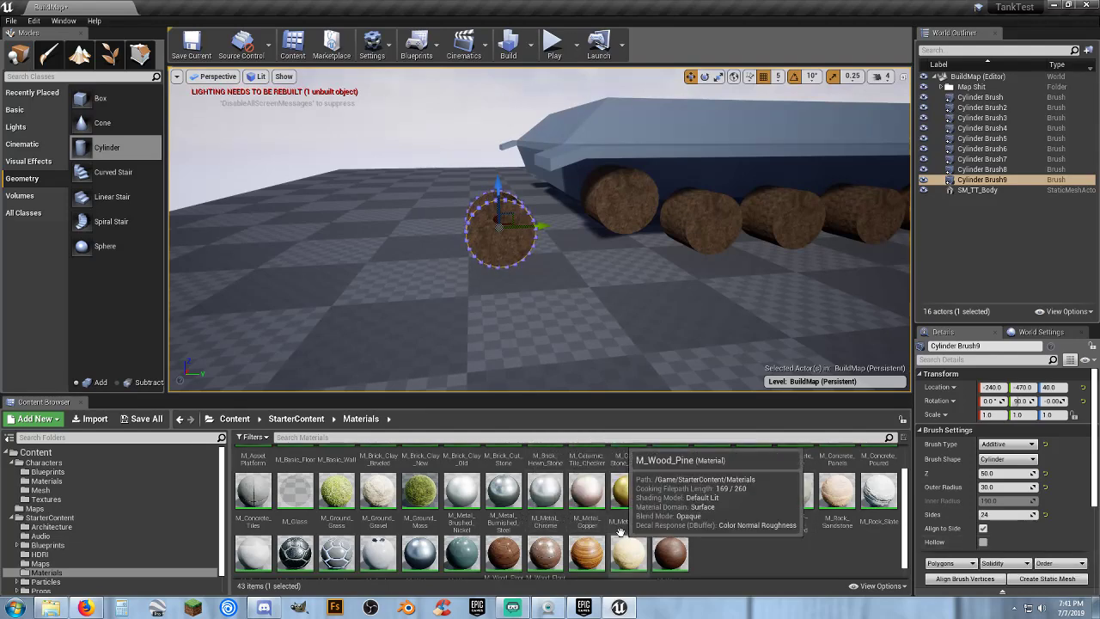
- Apply the M_Metal_Burnished_Steel material to all surfaces of the separate wheel copy and clear the selection
{"action": "left_click", "coordinate": [499, 522]}
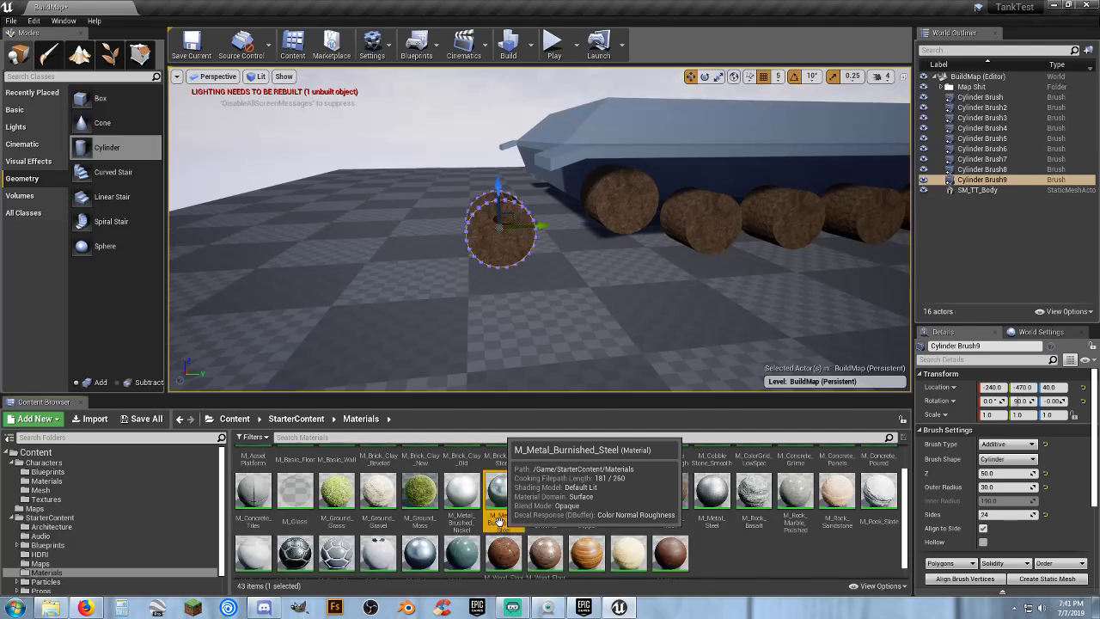
{"action": "left_click", "coordinate": [503, 247]}
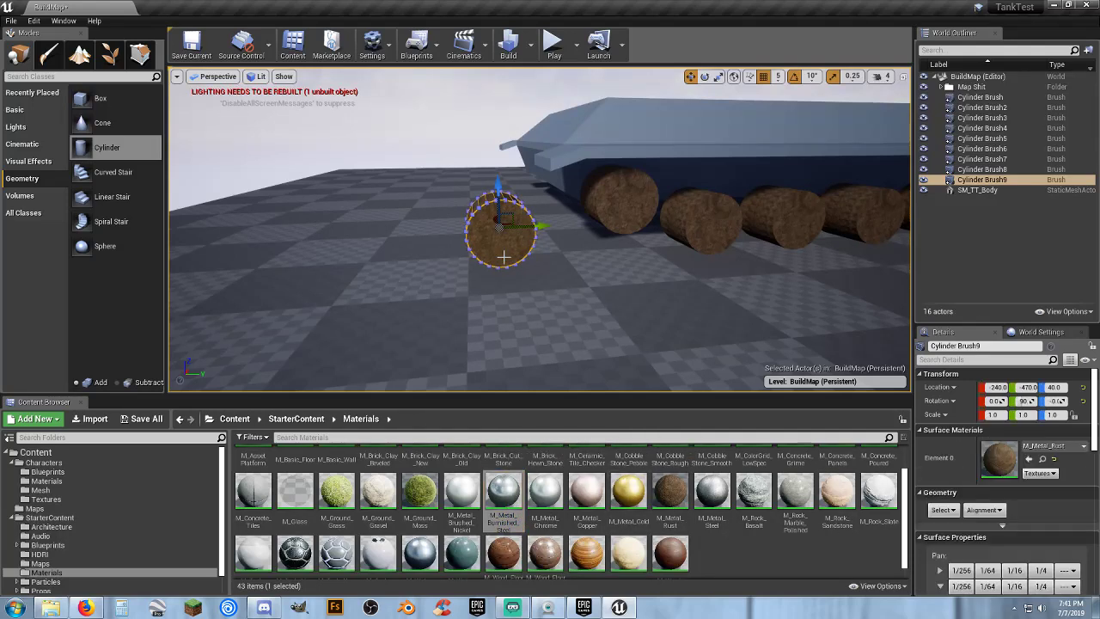
{"action": "left_click", "coordinate": [943, 510]}
{"action": "left_click", "coordinate": [967, 376]}
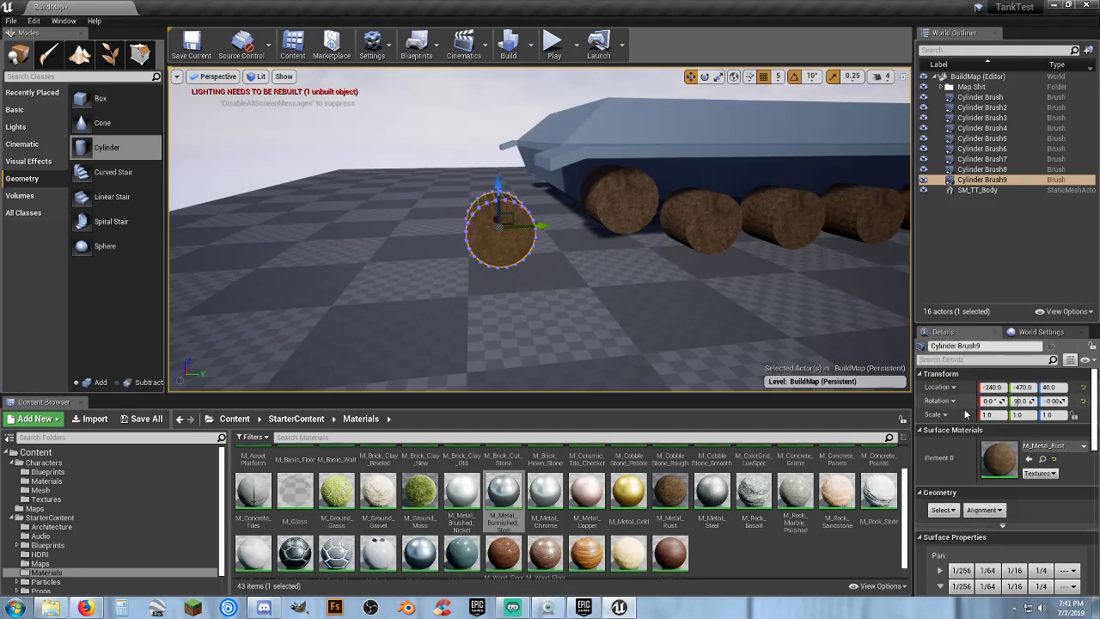
{"action": "left_click", "coordinate": [1029, 459]}
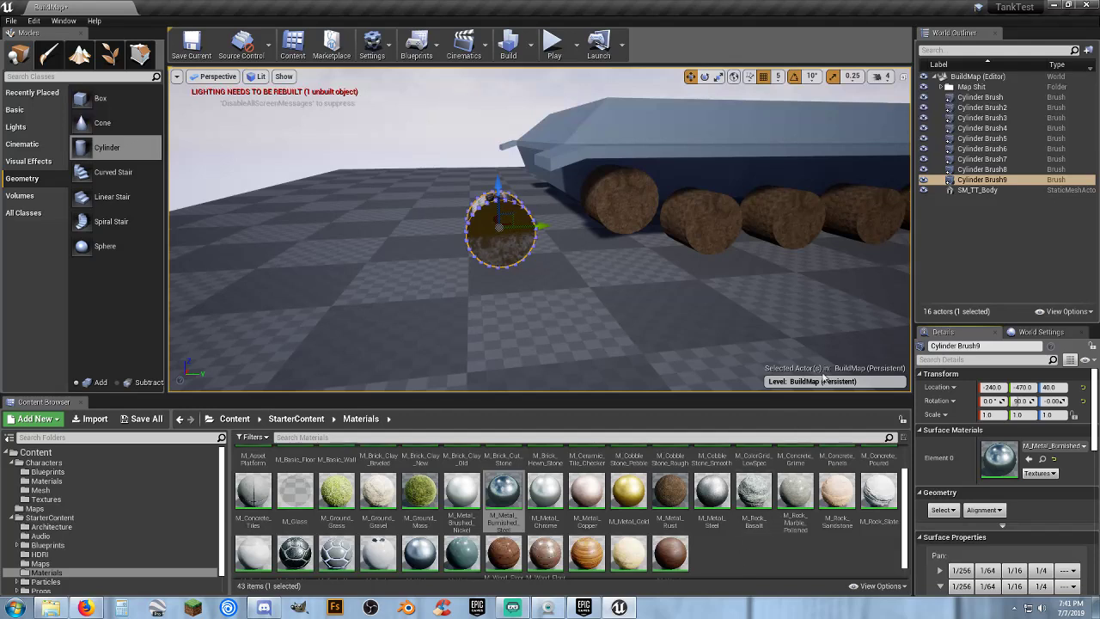
{"action": "left_click", "coordinate": [992, 243]}
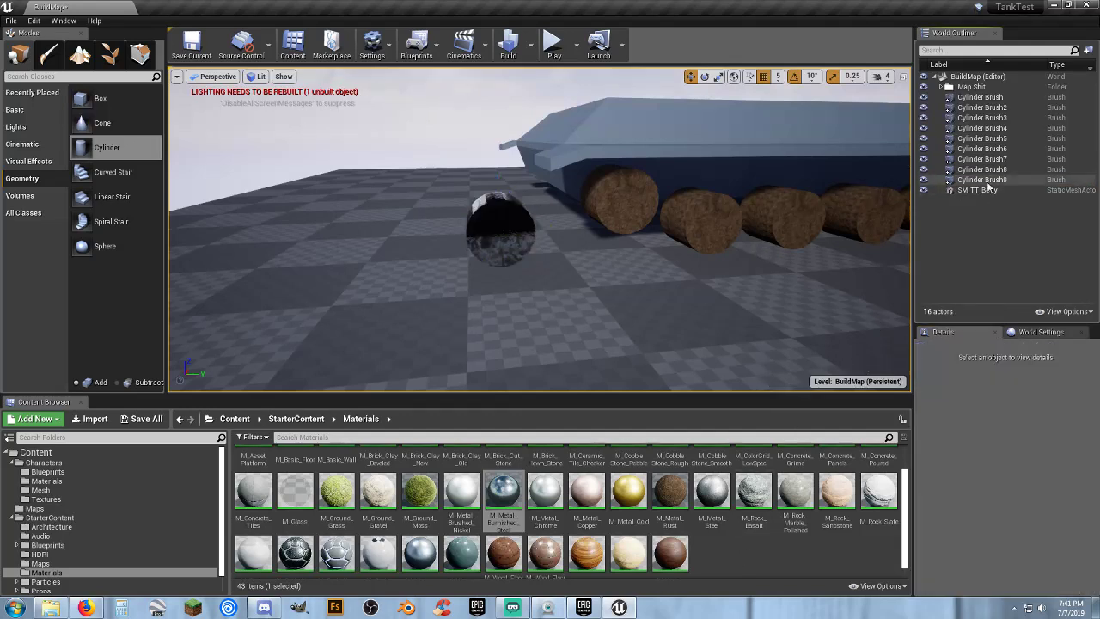
- Create a folder named Wheels in the level's actor list
{"action": "left_click", "coordinate": [988, 180]}
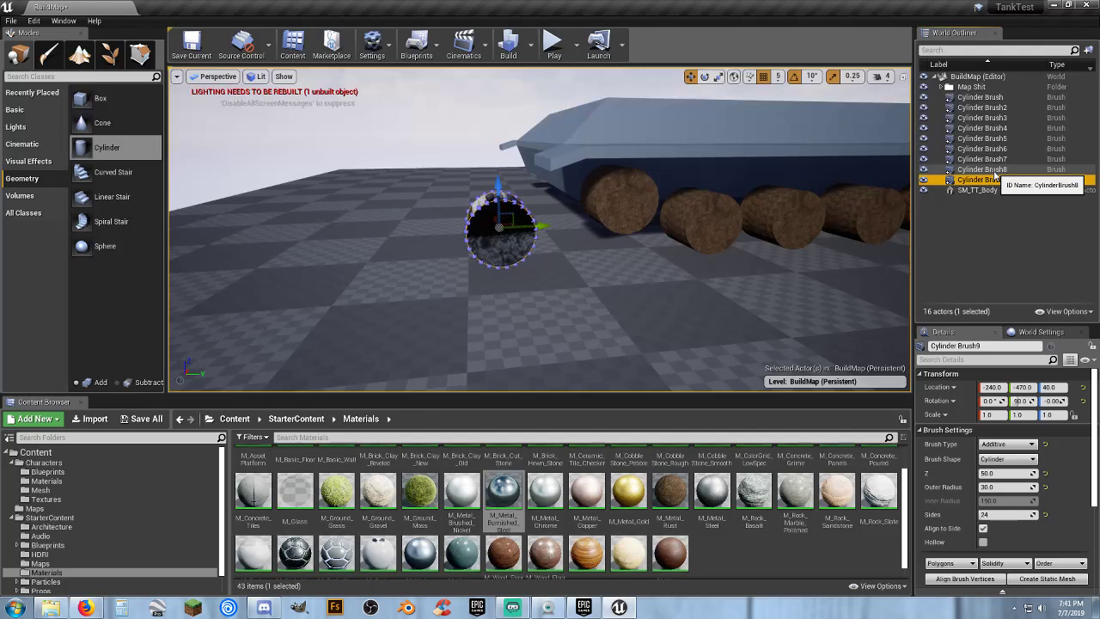
{"action": "left_click", "coordinate": [988, 169]}
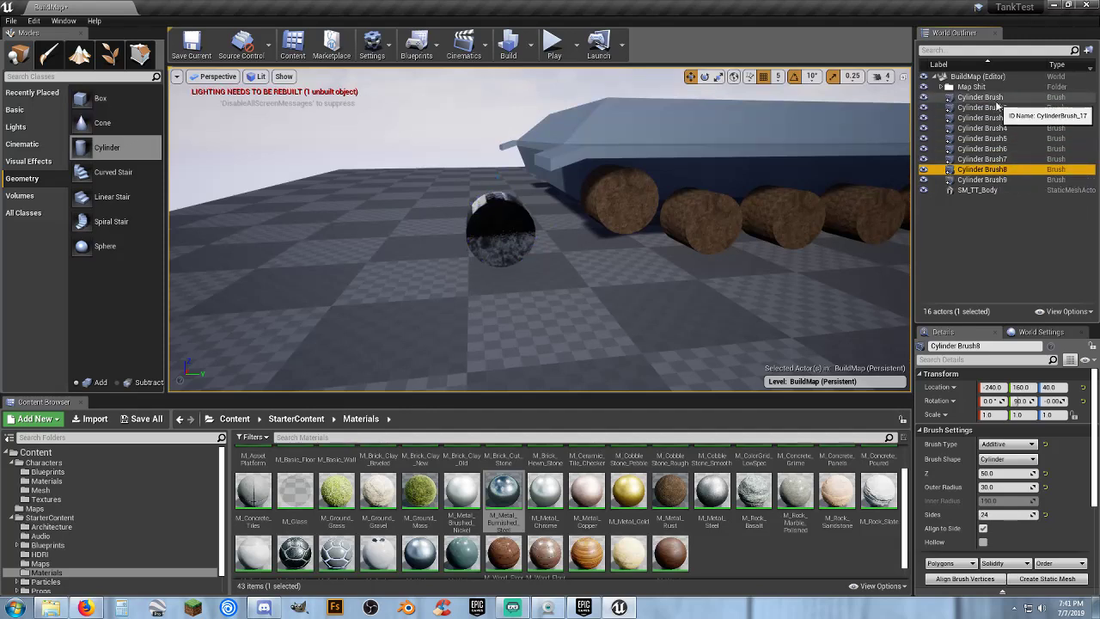
{"action": "left_click", "coordinate": [960, 231]}
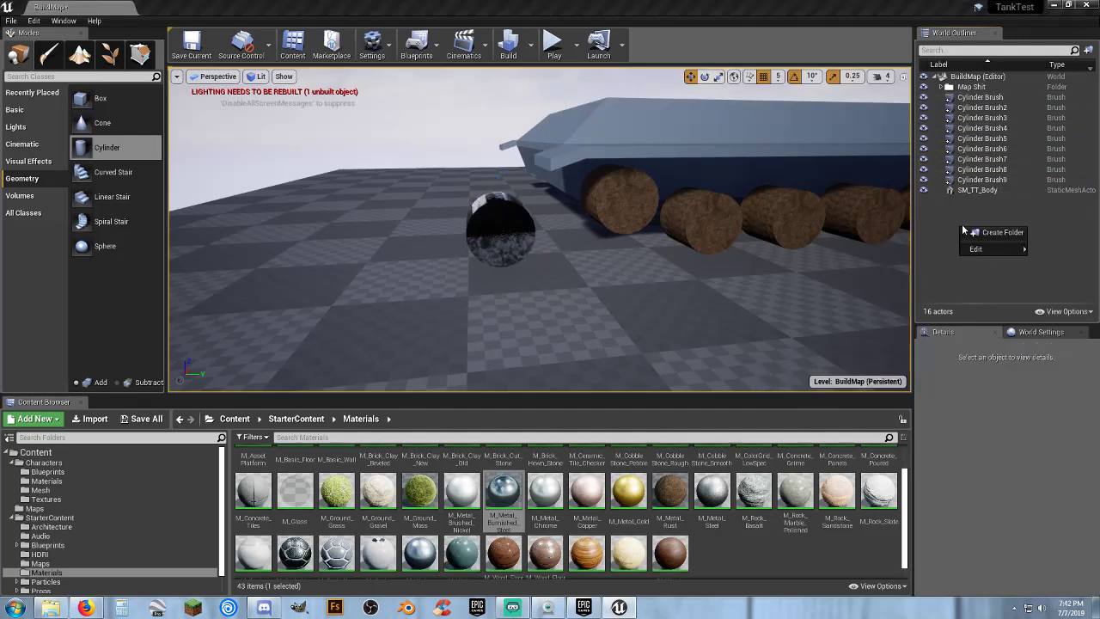
{"action": "right_click", "coordinate": [971, 235]}
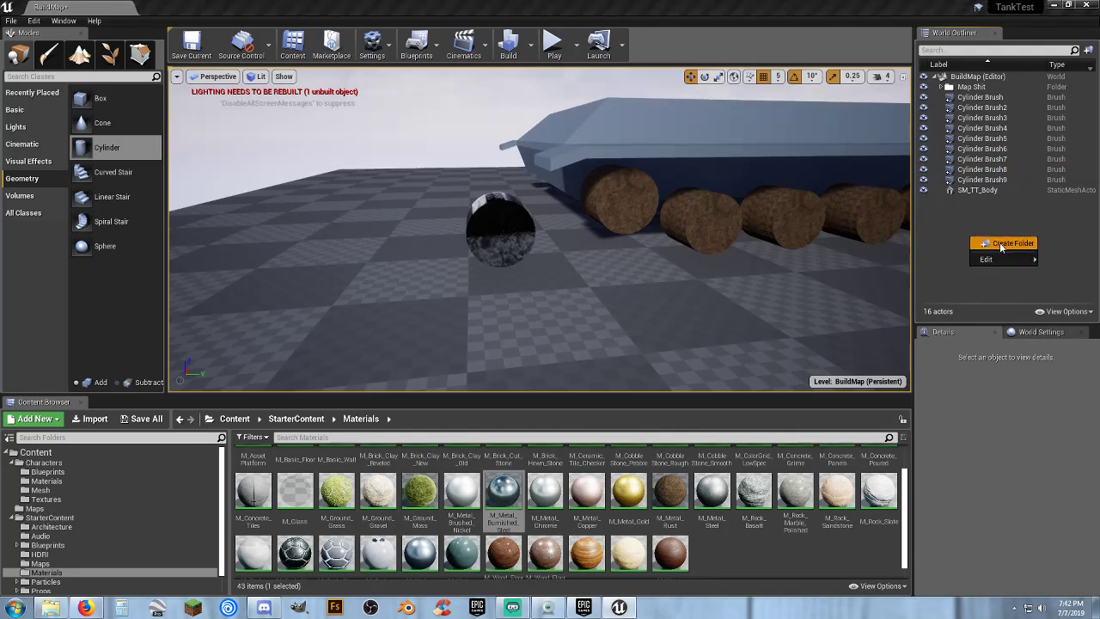
{"action": "left_click", "coordinate": [1000, 243]}
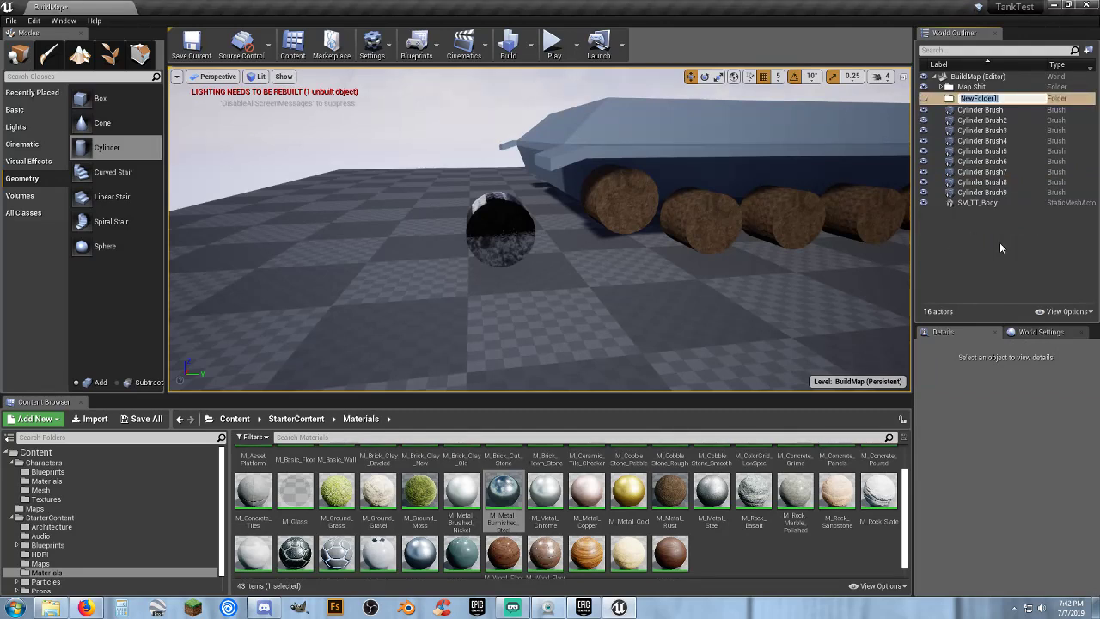
{"action": "type", "text": "Wheels"}
{"action": "key", "text": "Return"}
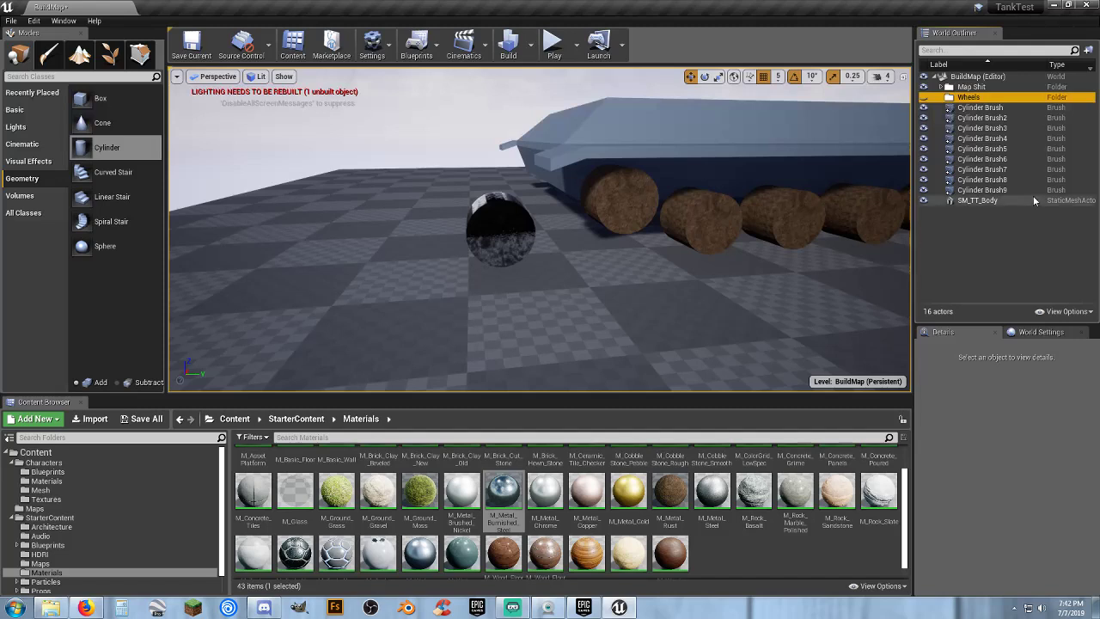
- Move the eight body wheels, Cylinder Brush through Cylinder Brush8, into the Wheels folder
{"action": "left_click", "coordinate": [995, 108]}
{"action": "left_click", "coordinate": [1002, 180], "text": "shift"}
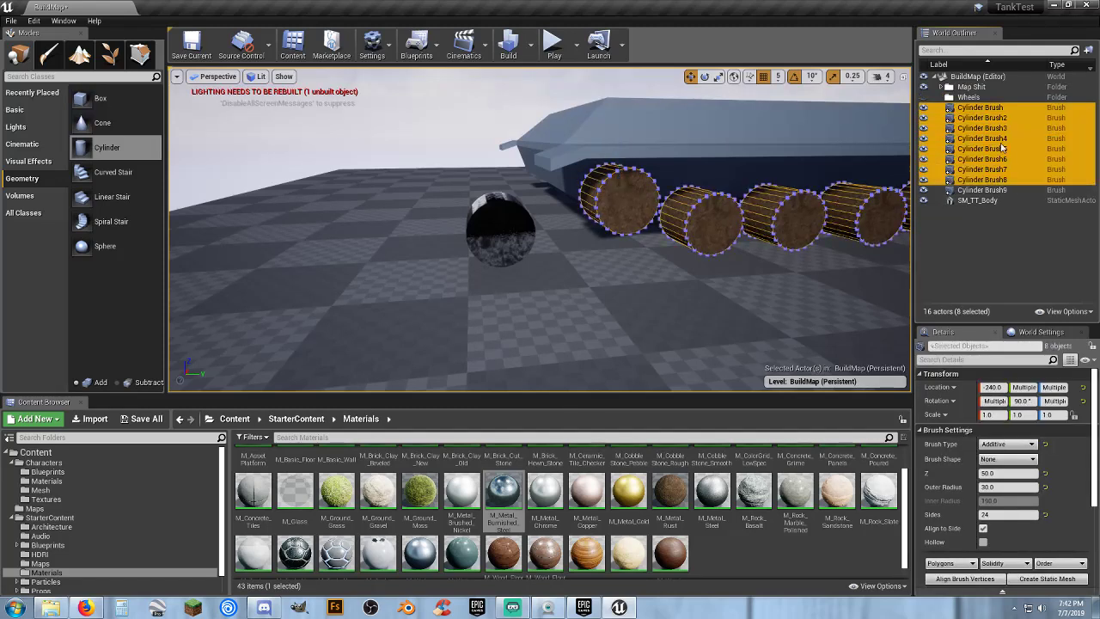
{"action": "left_click_drag", "start_coordinate": [1002, 180], "coordinate": [978, 100]}
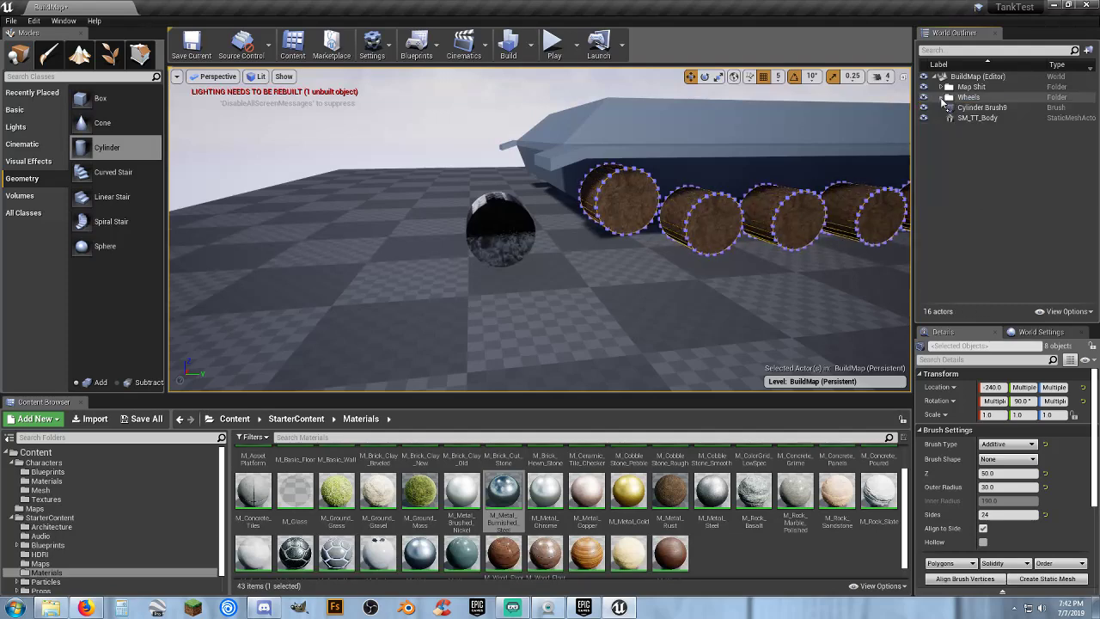
- Try an outer radius of 40 on the separate steel cylinder and reduce it to 35
{"action": "left_click", "coordinate": [988, 107]}
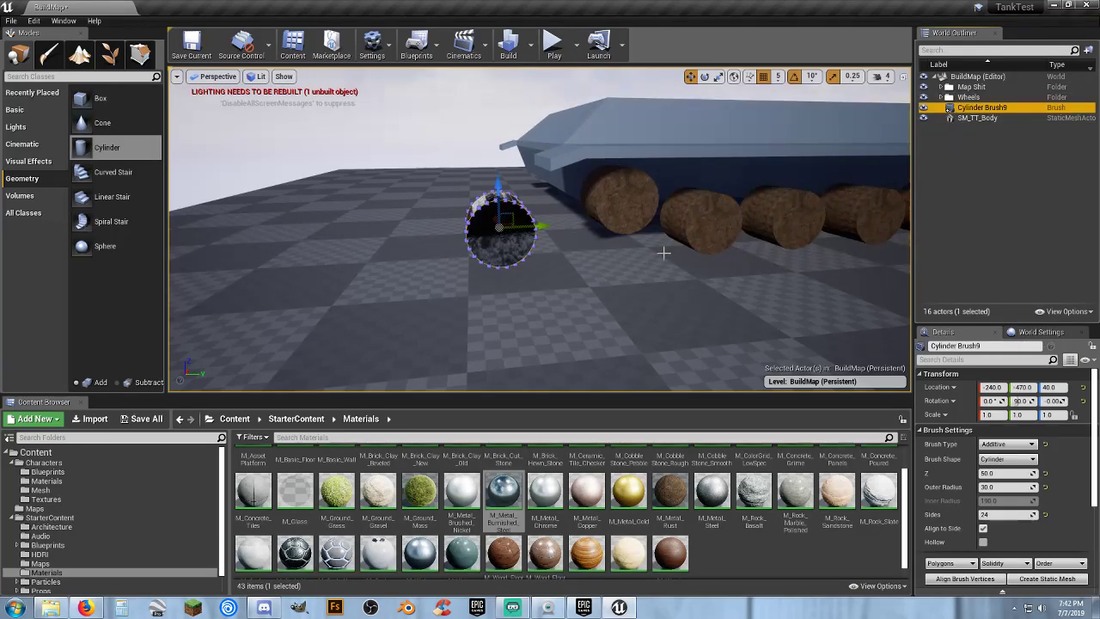
{"action": "mouse_move", "coordinate": [663, 253]}
{"action": "right_mouse_down"}
{"action": "mouse_move", "coordinate": [525, 249]}
{"action": "mouse_move", "coordinate": [653, 253]}
{"action": "mouse_move", "coordinate": [677, 275]}
{"action": "mouse_move", "coordinate": [674, 370]}
{"action": "mouse_move", "coordinate": [670, 258]}
{"action": "right_mouse_up"}
{"action": "key", "text": "w"}
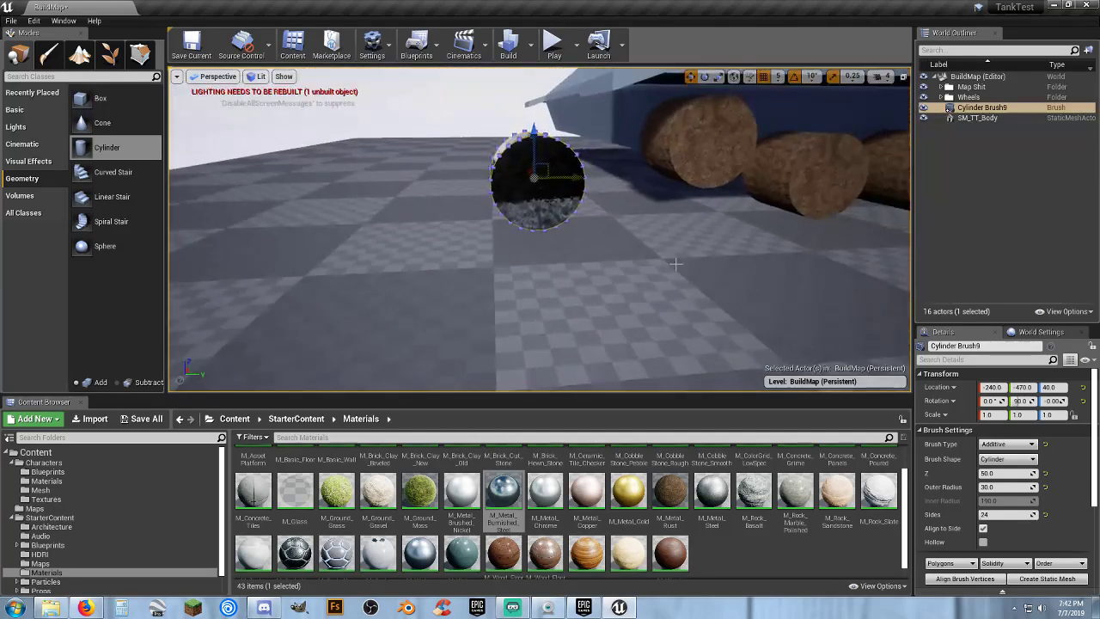
{"action": "left_click", "coordinate": [998, 486]}
{"action": "type", "text": "40"}
{"action": "key", "text": "Return"}
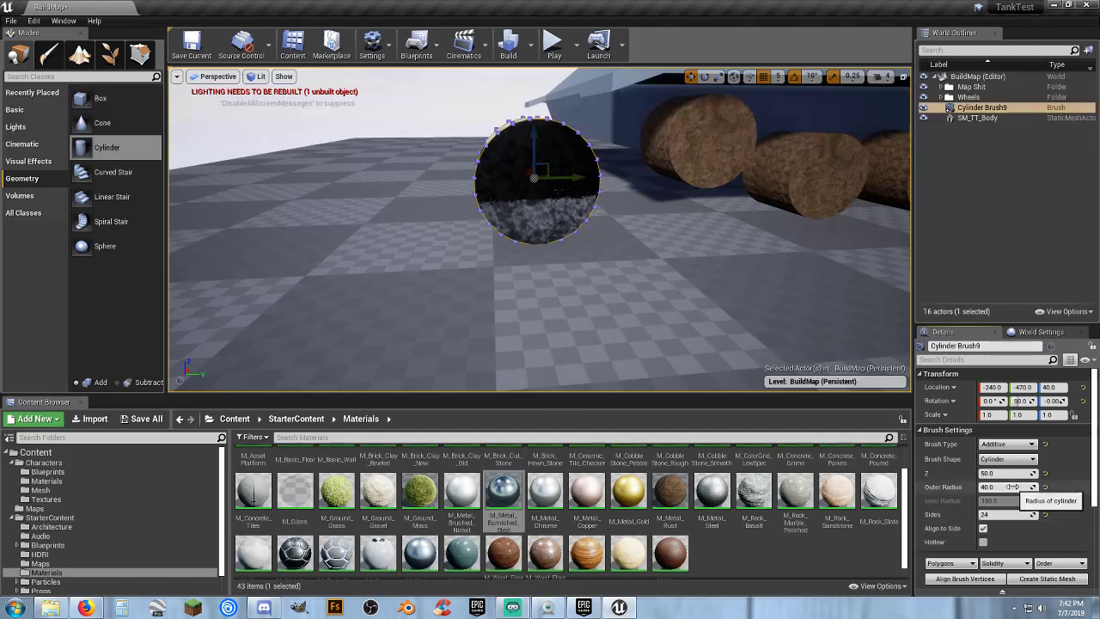
{"action": "left_click", "coordinate": [1012, 486]}
{"action": "type", "text": "35"}
{"action": "key", "text": "Return"}
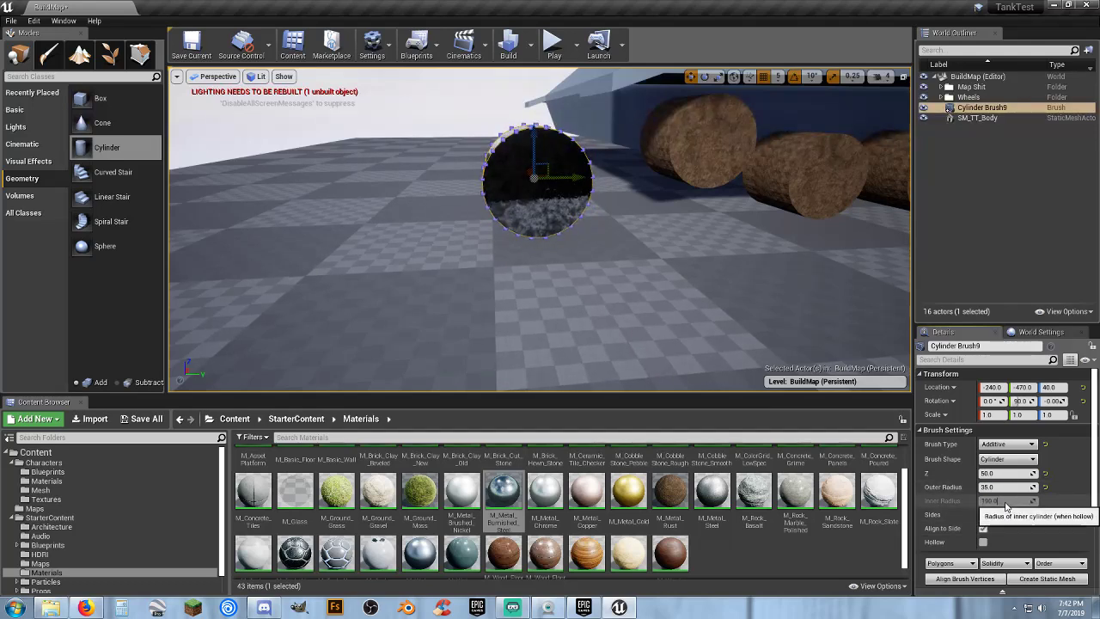
- Make the steel cylinder hollow with an inner radius of 30
{"action": "left_click", "coordinate": [983, 529]}
{"action": "left_click", "coordinate": [983, 529]}
{"action": "left_click", "coordinate": [983, 542]}
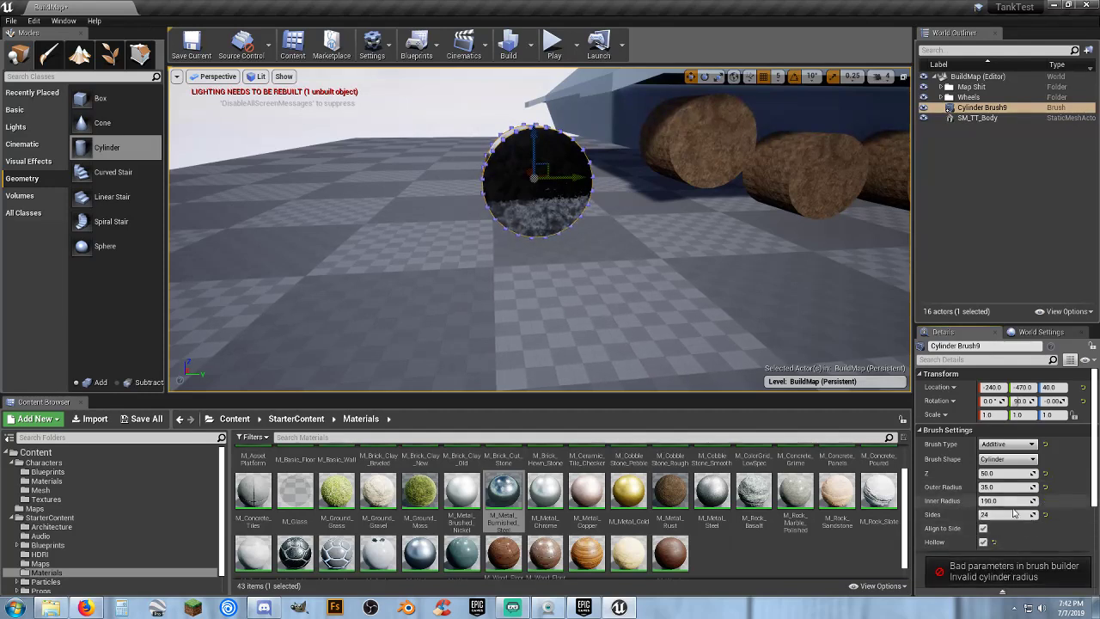
{"action": "left_click", "coordinate": [1006, 501]}
{"action": "key", "text": "Tab"}
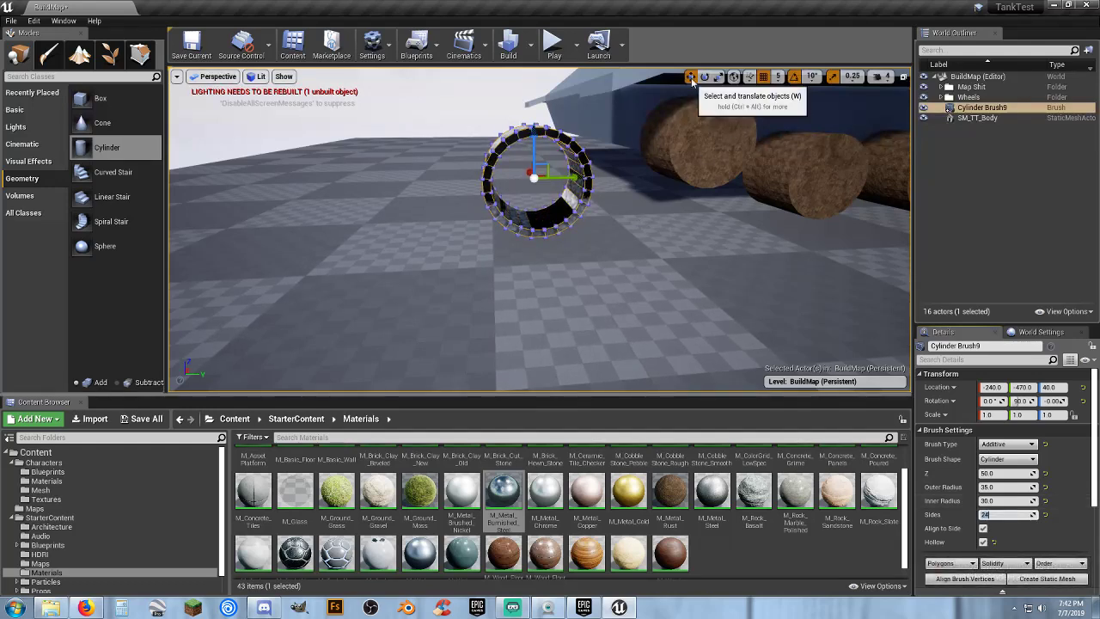
- Fit the hollow steel ring around the raised end wheel at Y -355 and Z 60
{"action": "mouse_move", "coordinate": [601, 188]}
{"action": "right_mouse_down"}
{"action": "mouse_move", "coordinate": [585, 187]}
{"action": "mouse_move", "coordinate": [602, 187]}
{"action": "right_mouse_up"}
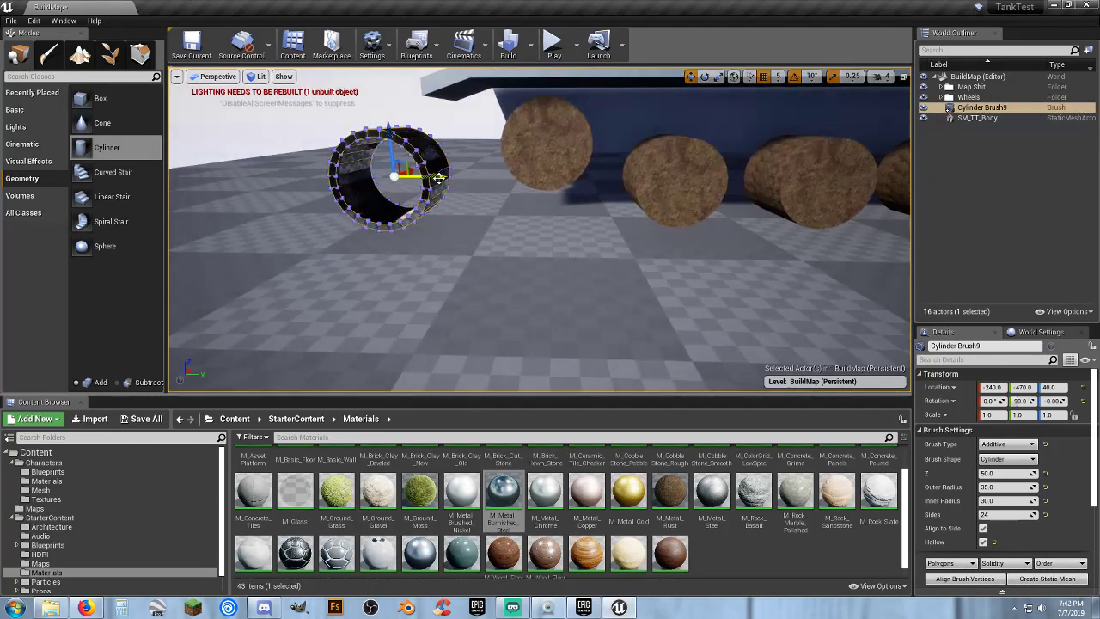
{"action": "left_click_drag", "start_coordinate": [445, 177], "coordinate": [581, 182]}
{"action": "left_click_drag", "start_coordinate": [554, 142], "coordinate": [552, 98]}
- Try a brush Z size of 80 on the steel ring beneath the fender and reduce it to 70
{"action": "mouse_move", "coordinate": [553, 98]}
{"action": "right_mouse_down"}
{"action": "mouse_move", "coordinate": [825, 108]}
{"action": "mouse_move", "coordinate": [756, 107]}
{"action": "mouse_move", "coordinate": [790, 116]}
{"action": "right_mouse_up"}
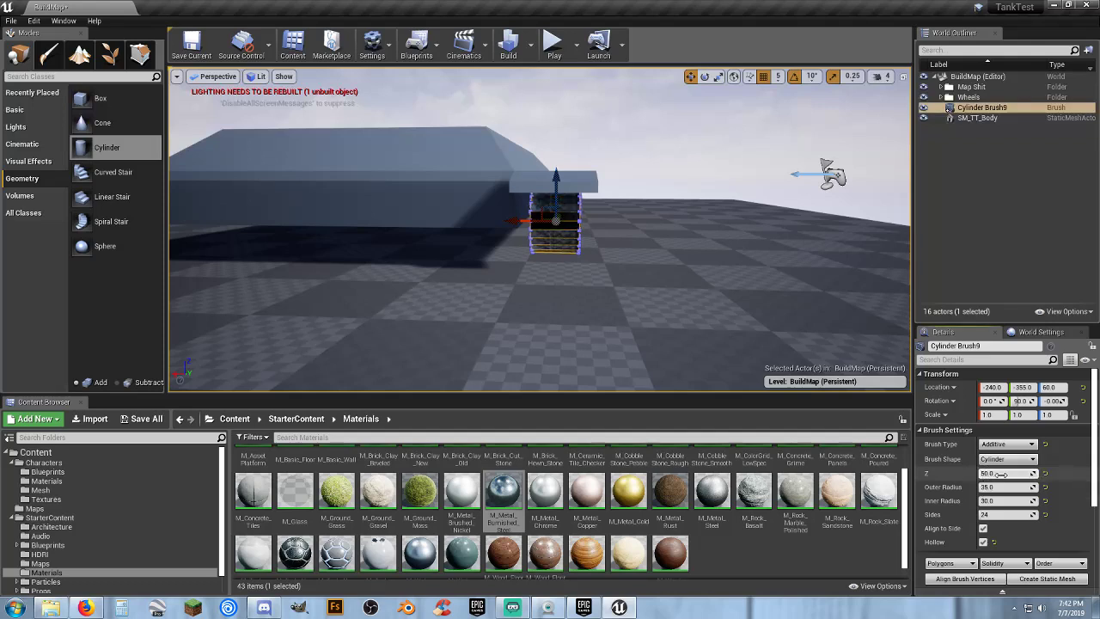
{"action": "key", "text": "Tab"}
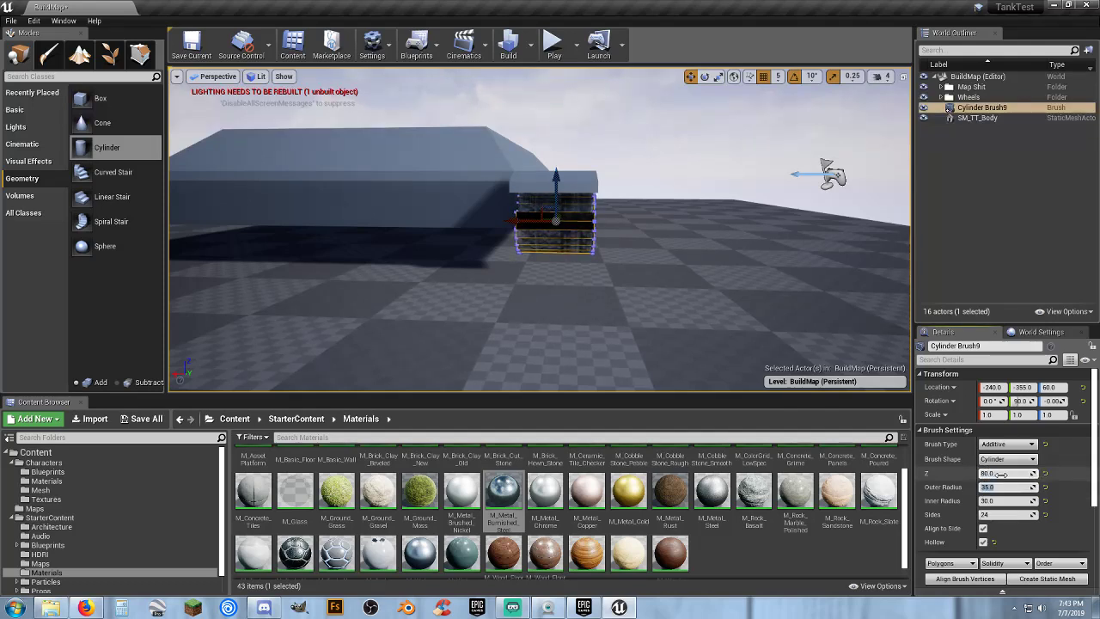
{"action": "mouse_move", "coordinate": [729, 358]}
{"action": "right_mouse_down"}
{"action": "mouse_move", "coordinate": [687, 331]}
{"action": "mouse_move", "coordinate": [764, 323]}
{"action": "right_mouse_up"}
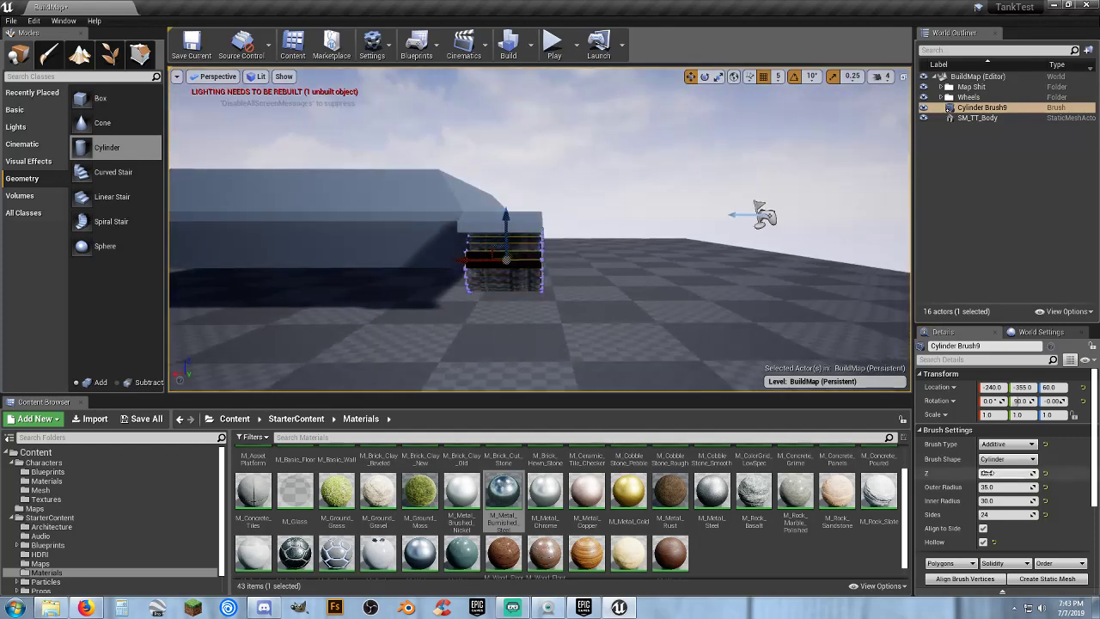
{"action": "left_click", "coordinate": [1001, 474]}
{"action": "type", "text": "70"}
{"action": "key", "text": "Tab"}
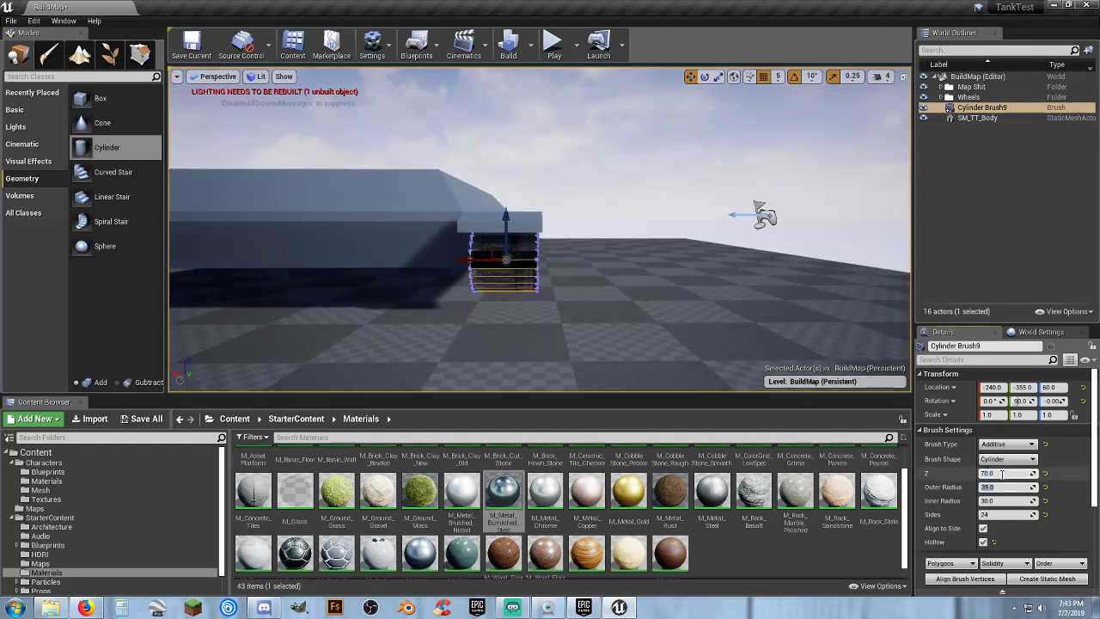
- Raise the steel ring around the end wheel to a Z location of 65
{"action": "mouse_move", "coordinate": [644, 308]}
{"action": "right_mouse_down"}
{"action": "mouse_move", "coordinate": [481, 288]}
{"action": "mouse_move", "coordinate": [446, 309]}
{"action": "mouse_move", "coordinate": [404, 378]}
{"action": "mouse_move", "coordinate": [412, 297]}
{"action": "right_mouse_up"}
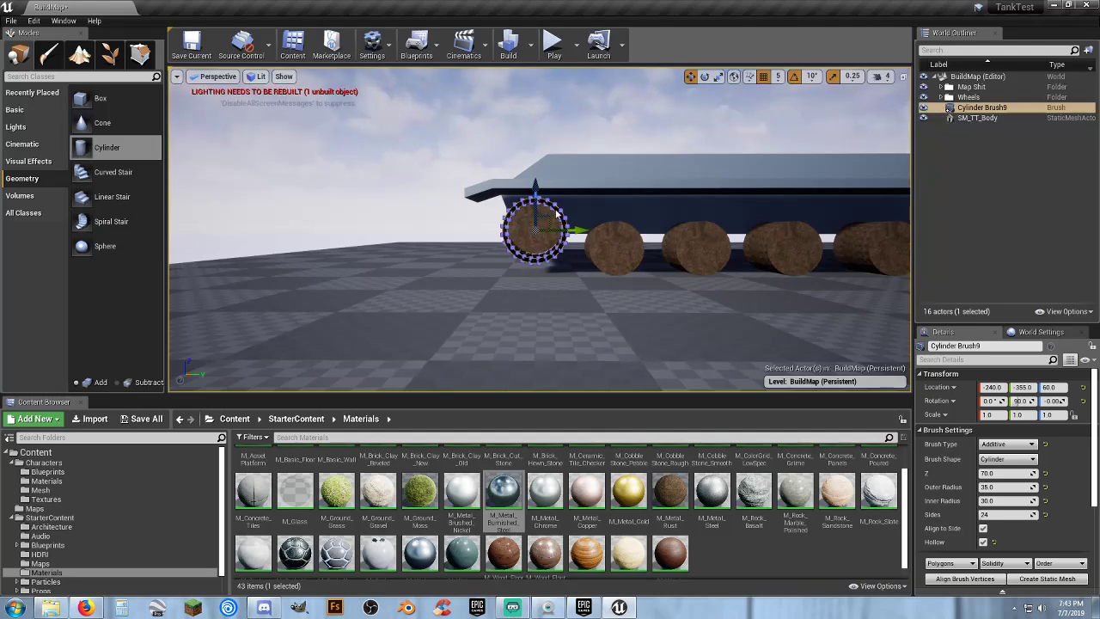
{"action": "right_click_drag", "start_coordinate": [594, 252], "coordinate": [672, 258]}
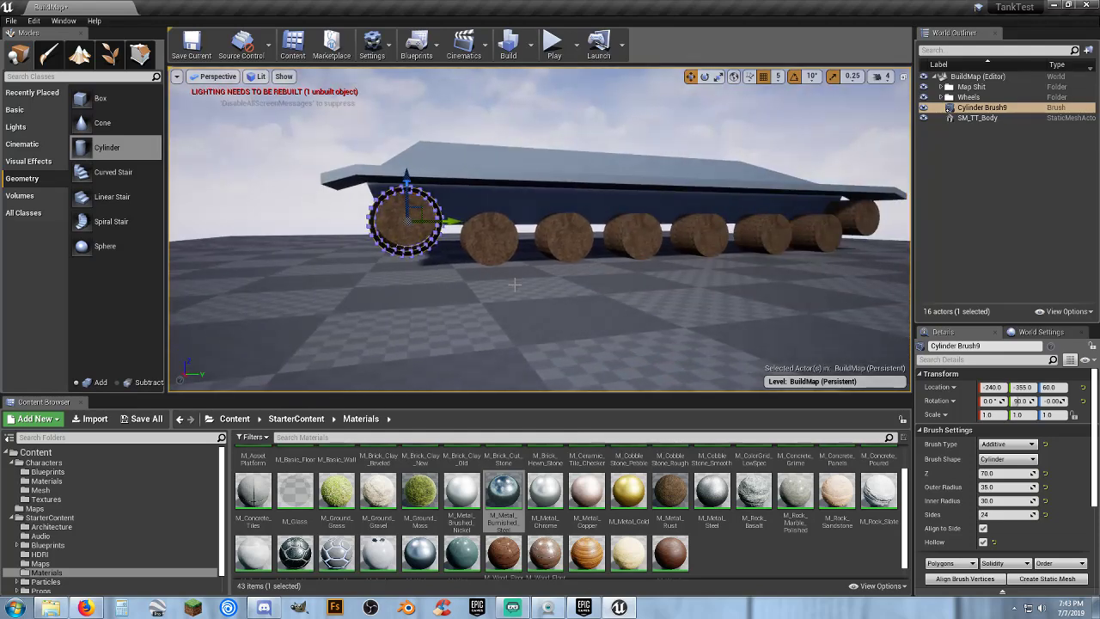
{"action": "mouse_move", "coordinate": [479, 279]}
{"action": "right_mouse_down"}
{"action": "mouse_move", "coordinate": [450, 240]}
{"action": "mouse_move", "coordinate": [395, 352]}
{"action": "mouse_move", "coordinate": [411, 287]}
{"action": "mouse_move", "coordinate": [475, 292]}
{"action": "mouse_move", "coordinate": [431, 269]}
{"action": "mouse_move", "coordinate": [328, 265]}
{"action": "mouse_move", "coordinate": [393, 269]}
{"action": "mouse_move", "coordinate": [410, 248]}
{"action": "right_mouse_up"}
{"action": "key", "text": "w"}
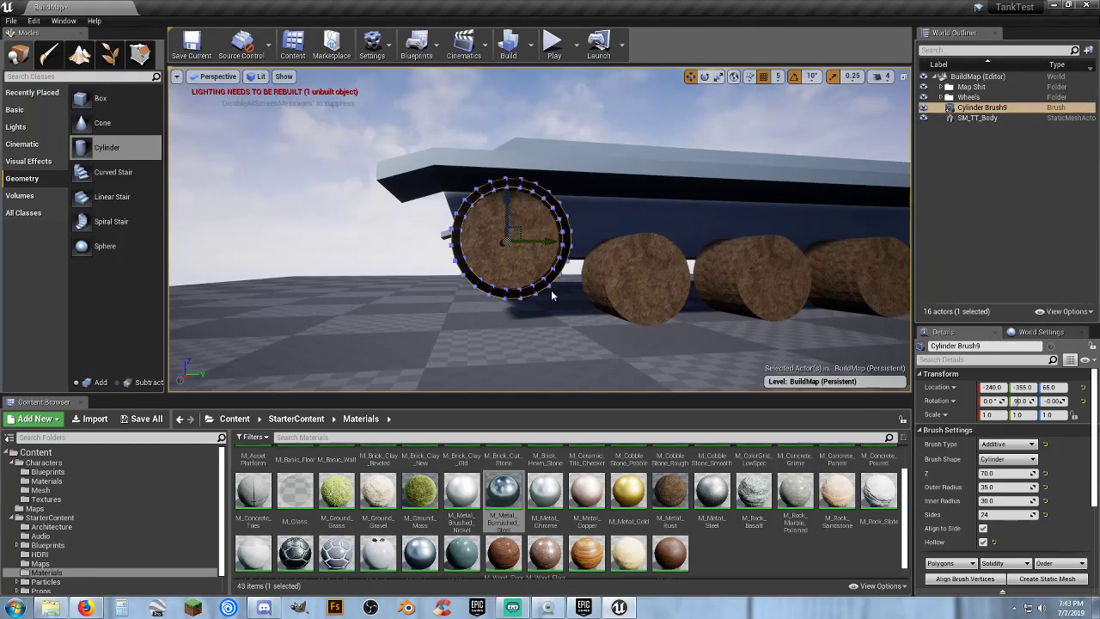
- Examine the steel ring's fit around the raised end wheel and its relation to the lower wheels from several angles
{"action": "mouse_move", "coordinate": [551, 295]}
{"action": "right_mouse_down"}
{"action": "mouse_move", "coordinate": [577, 337]}
{"action": "mouse_move", "coordinate": [621, 172]}
{"action": "mouse_move", "coordinate": [569, 318]}
{"action": "mouse_move", "coordinate": [758, 339]}
{"action": "mouse_move", "coordinate": [724, 342]}
{"action": "mouse_move", "coordinate": [560, 294]}
{"action": "mouse_move", "coordinate": [535, 304]}
{"action": "right_mouse_up"}
{"action": "key", "text": "s"}
{"action": "key", "text": "w"}
{"action": "key", "text": "a"}
{"action": "key", "text": "d"}
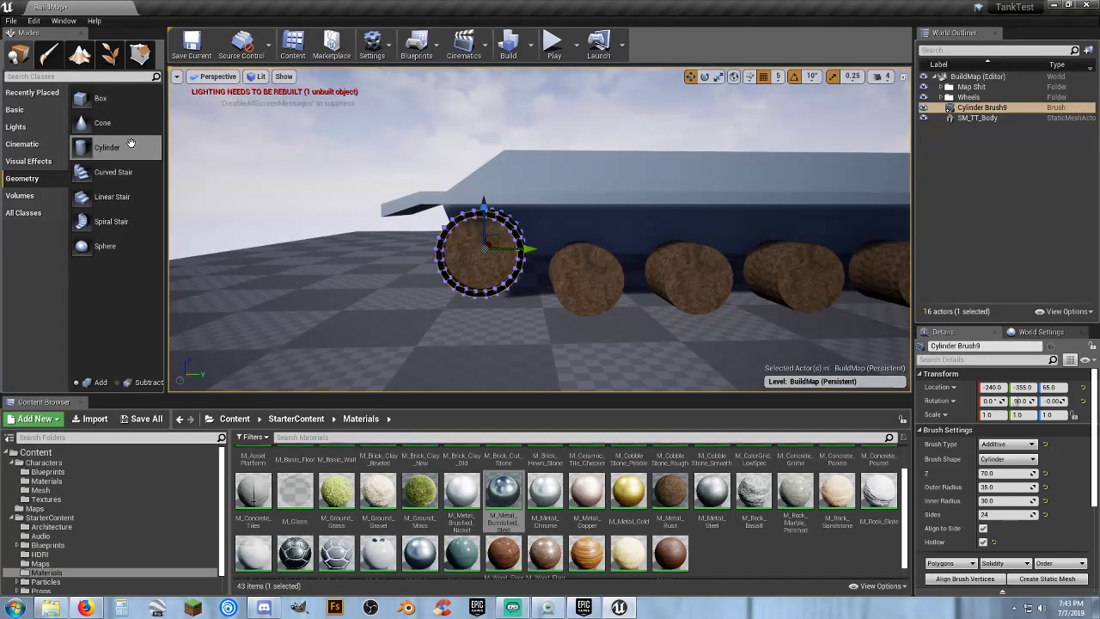
{"action": "right_click_drag", "start_coordinate": [535, 311], "coordinate": [643, 309]}
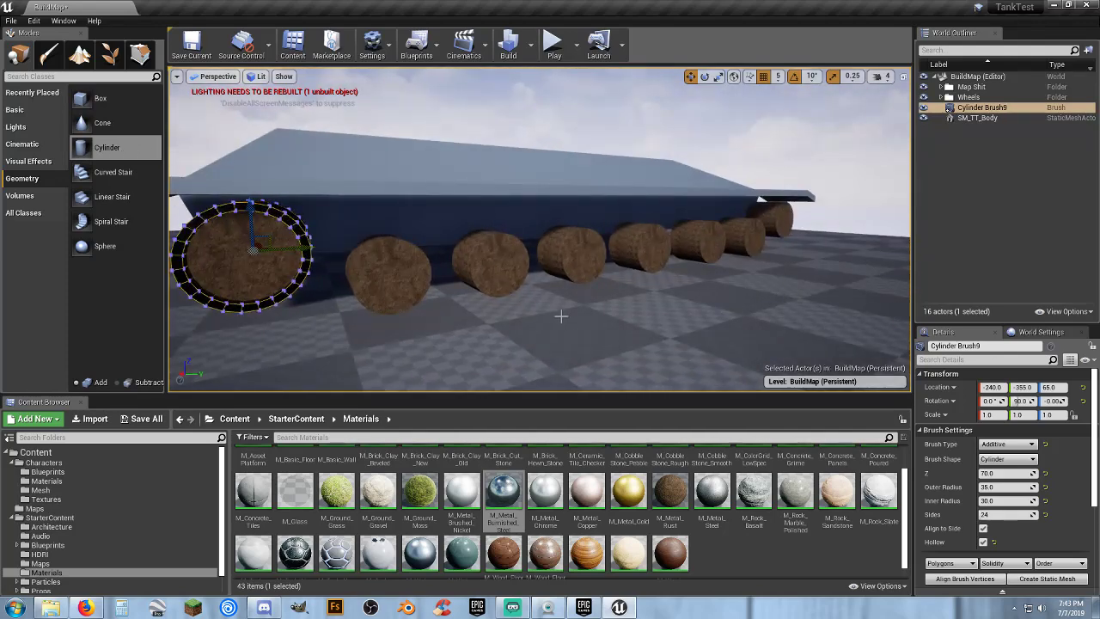
{"action": "key", "text": "s"}
{"action": "right_click_drag", "start_coordinate": [559, 315], "coordinate": [361, 352]}
{"action": "key", "text": "w"}
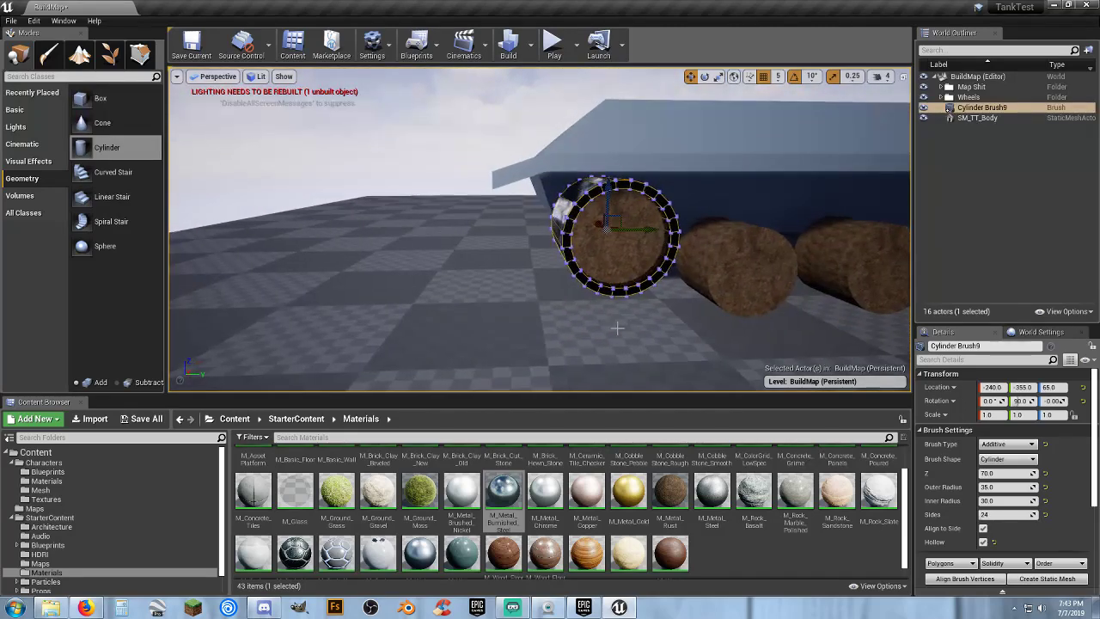
{"action": "key", "text": "d"}
{"action": "right_click_drag", "start_coordinate": [616, 327], "coordinate": [591, 309]}
{"action": "key", "text": "a"}
{"action": "key", "text": "d"}
{"action": "key", "text": "d"}
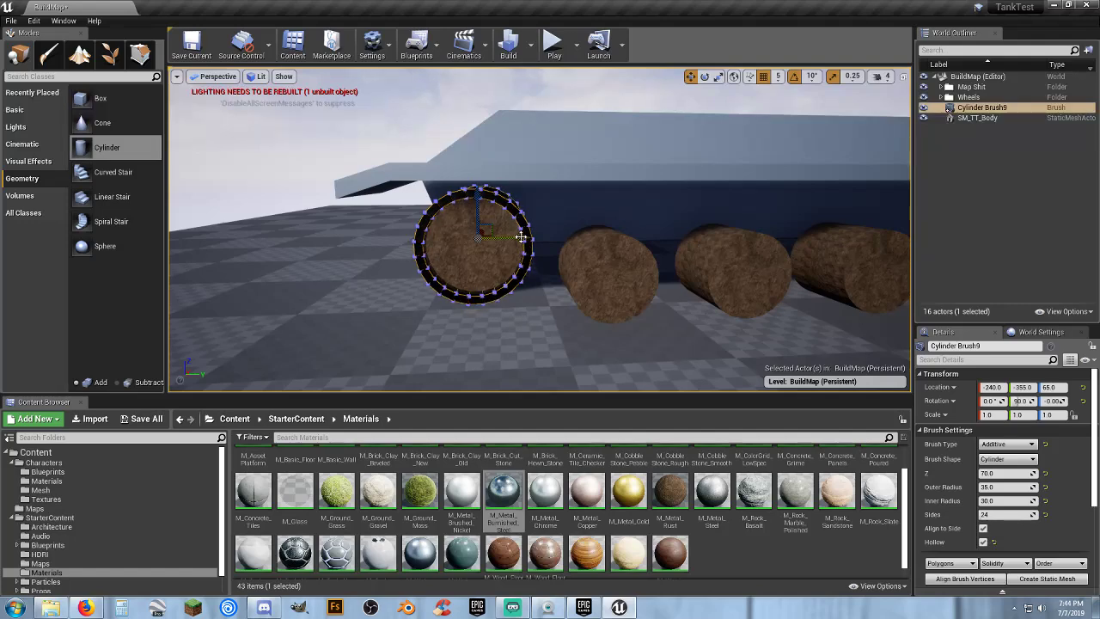
- Move the steel ring away from the end wheel and clear of the body to Y -665
{"action": "left_click_drag", "start_coordinate": [521, 236], "coordinate": [276, 236]}
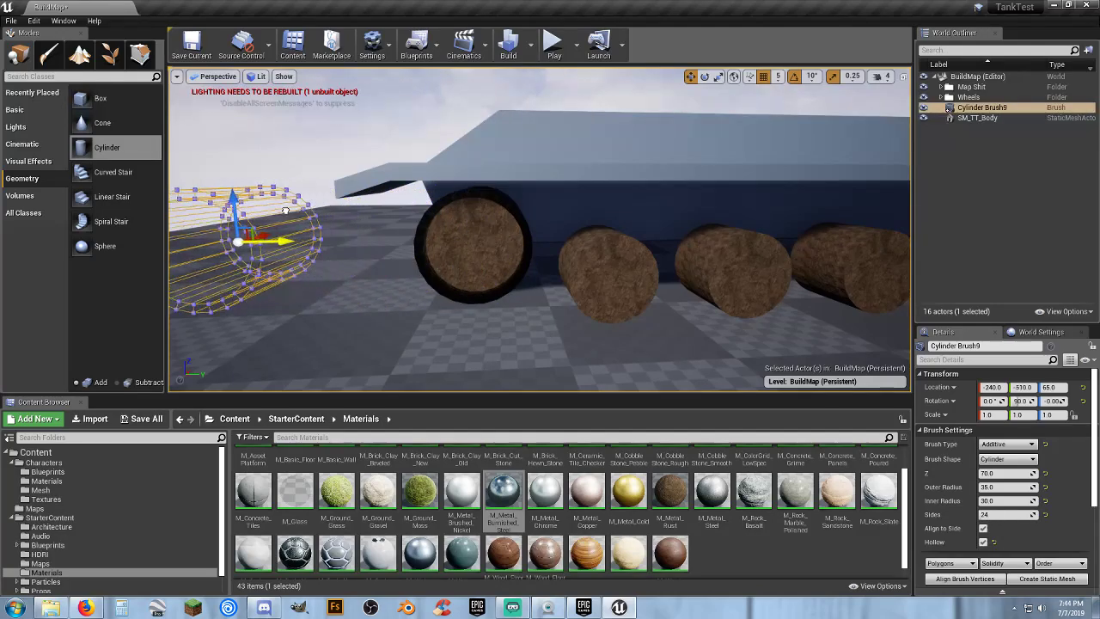
{"action": "key", "text": "f"}
{"action": "key", "text": "a"}
{"action": "mouse_move", "coordinate": [542, 287]}
{"action": "right_mouse_down"}
{"action": "mouse_move", "coordinate": [507, 301]}
{"action": "mouse_move", "coordinate": [542, 287]}
{"action": "right_mouse_up"}
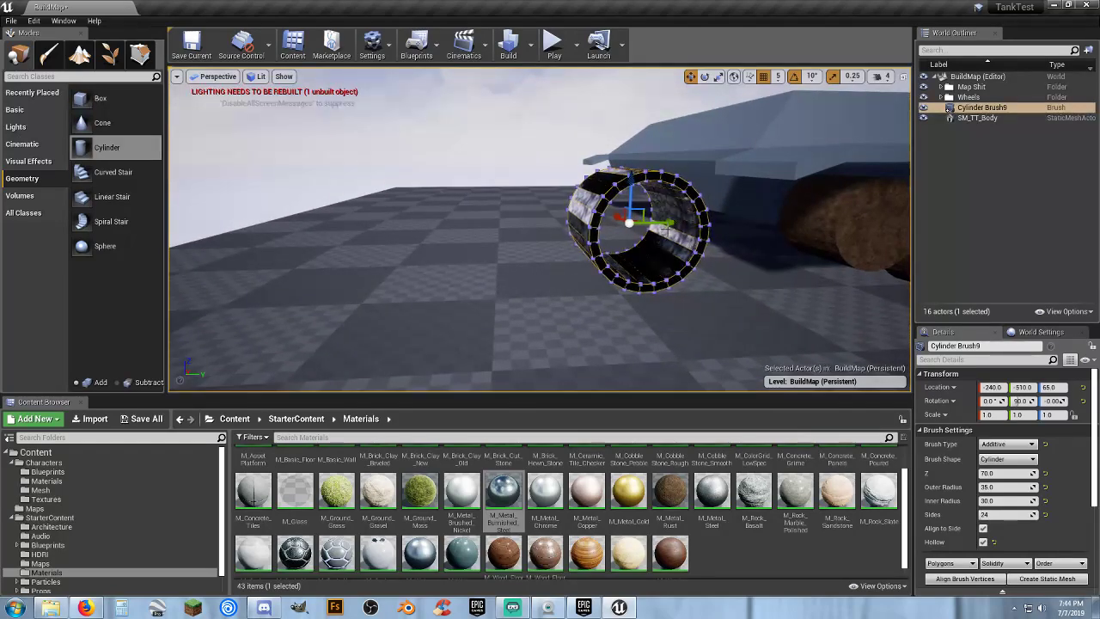
{"action": "left_click_drag", "start_coordinate": [670, 221], "coordinate": [427, 233]}
- Duplicate the steel ring and shift the copy slightly toward the body to Y -655
{"action": "key", "text": "s"}
{"action": "key", "text": "d"}
{"action": "mouse_move", "coordinate": [511, 267]}
{"action": "right_mouse_down"}
{"action": "mouse_move", "coordinate": [440, 267]}
{"action": "mouse_move", "coordinate": [513, 268]}
{"action": "right_mouse_up"}
{"action": "key", "text": "w"}
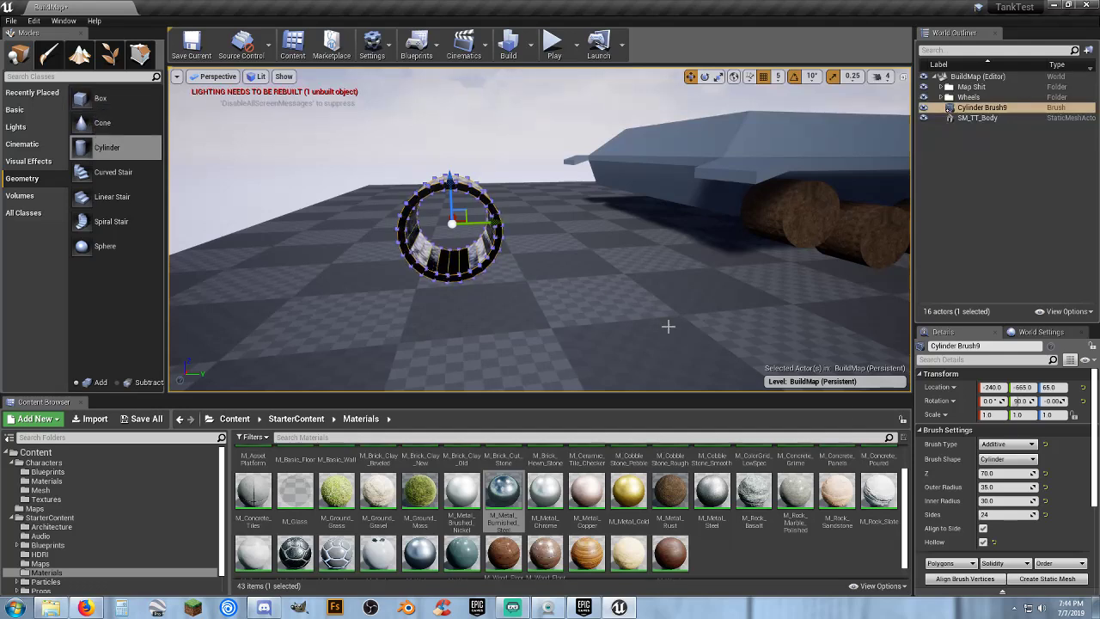
{"action": "key", "text": "ctrl+w"}
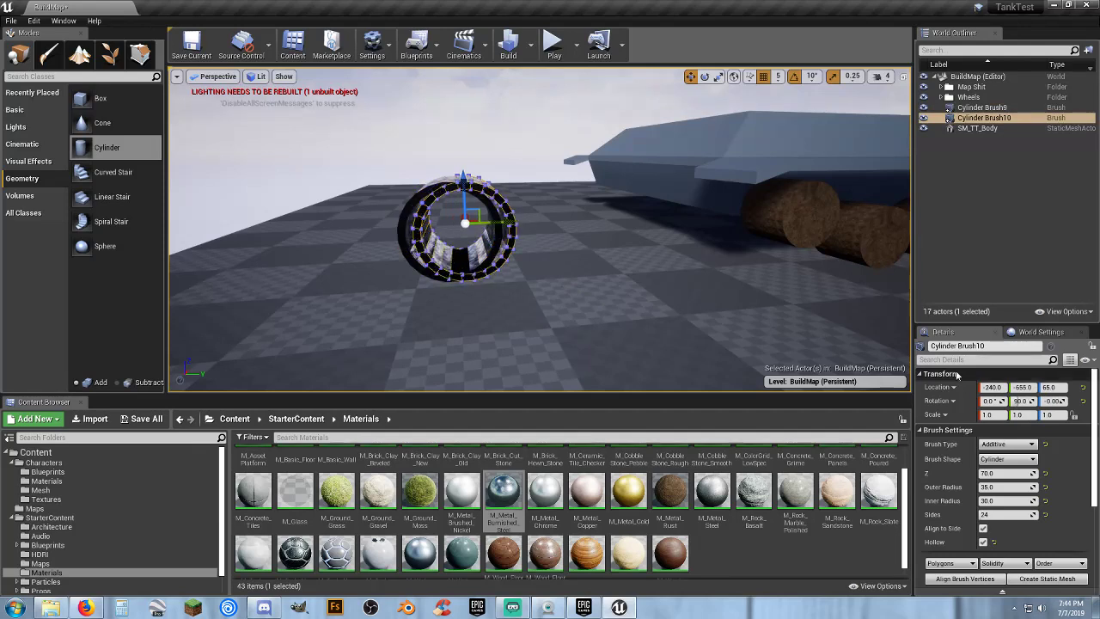
- Try the duplicate steel ring as a subtractive brush lowered to Z 60, and delete the duplicate
{"action": "left_click", "coordinate": [1008, 443]}
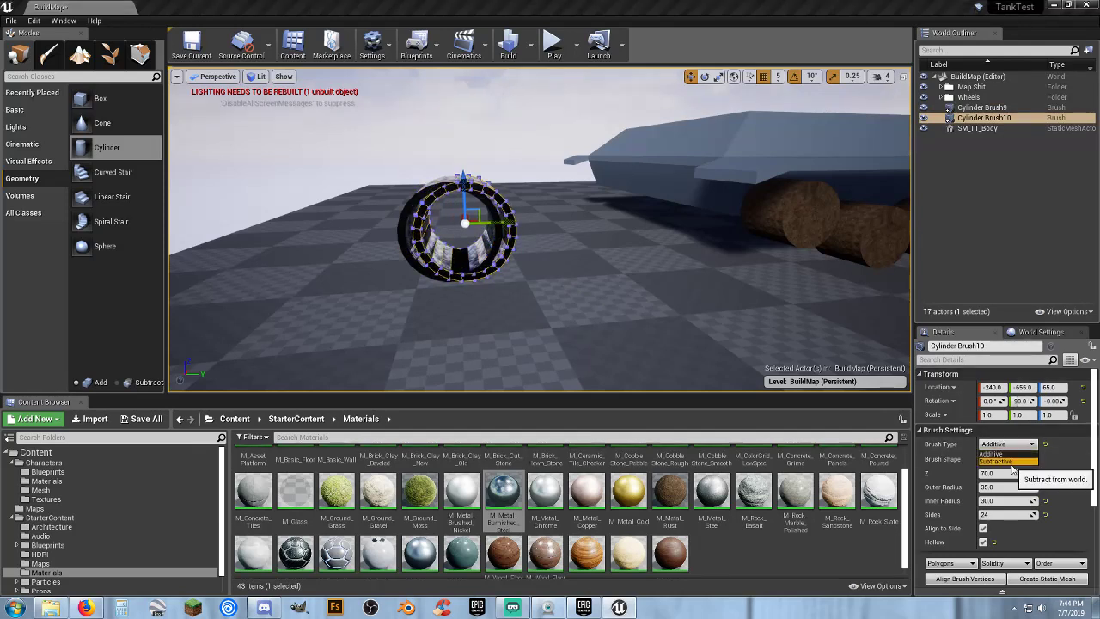
{"action": "left_click", "coordinate": [997, 462]}
{"action": "left_click_drag", "start_coordinate": [464, 181], "coordinate": [463, 185]}
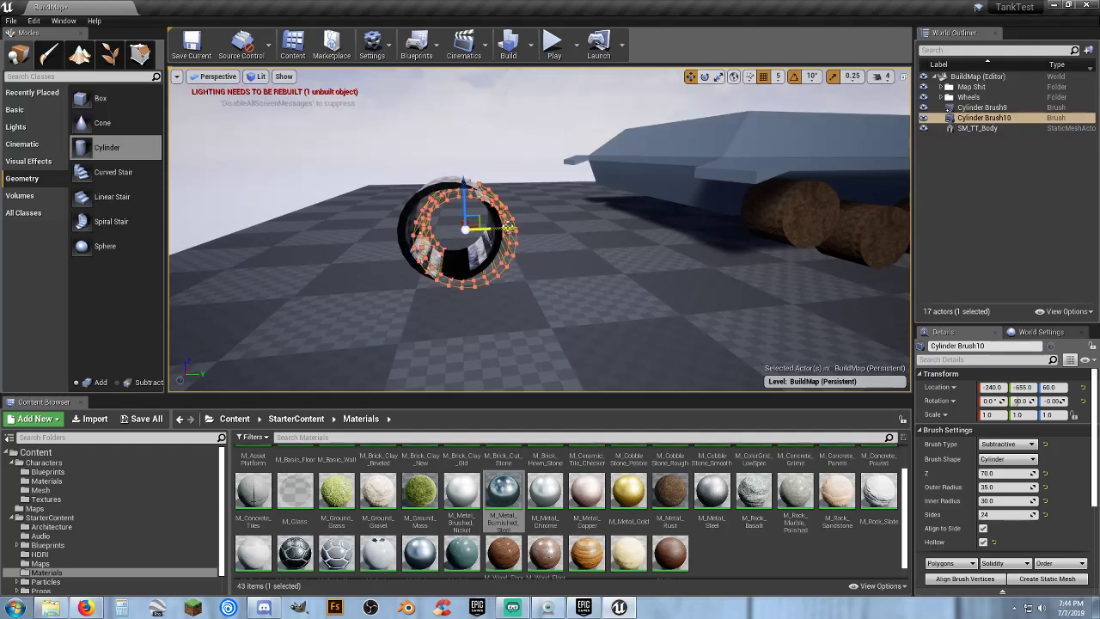
{"action": "key", "text": "Delete"}
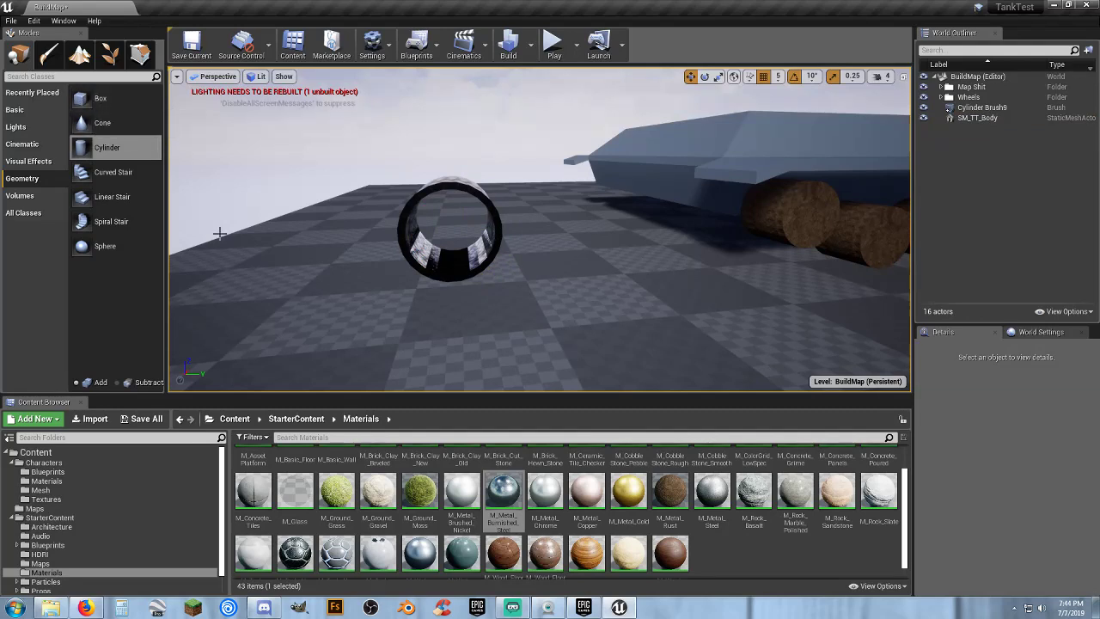
- Add an additive box brush beside the remaining steel ring and set its X size to 70
{"action": "left_click_drag", "start_coordinate": [72, 93], "coordinate": [571, 279]}
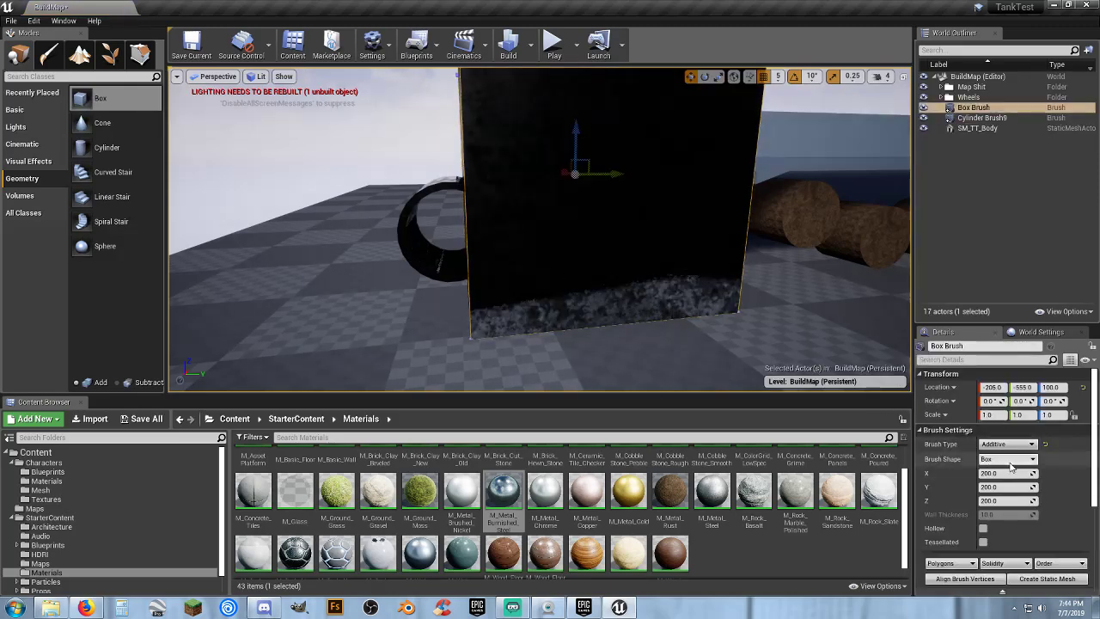
{"action": "mouse_move", "coordinate": [645, 332]}
{"action": "right_mouse_down"}
{"action": "mouse_move", "coordinate": [550, 332]}
{"action": "mouse_move", "coordinate": [584, 223]}
{"action": "right_mouse_up"}
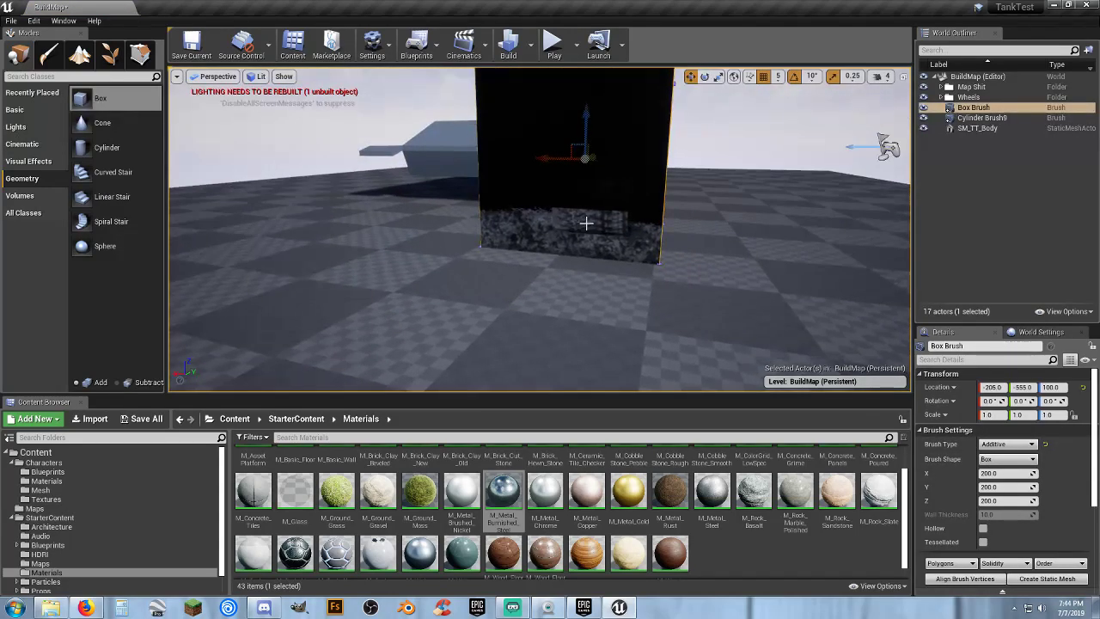
{"action": "left_click", "coordinate": [584, 223]}
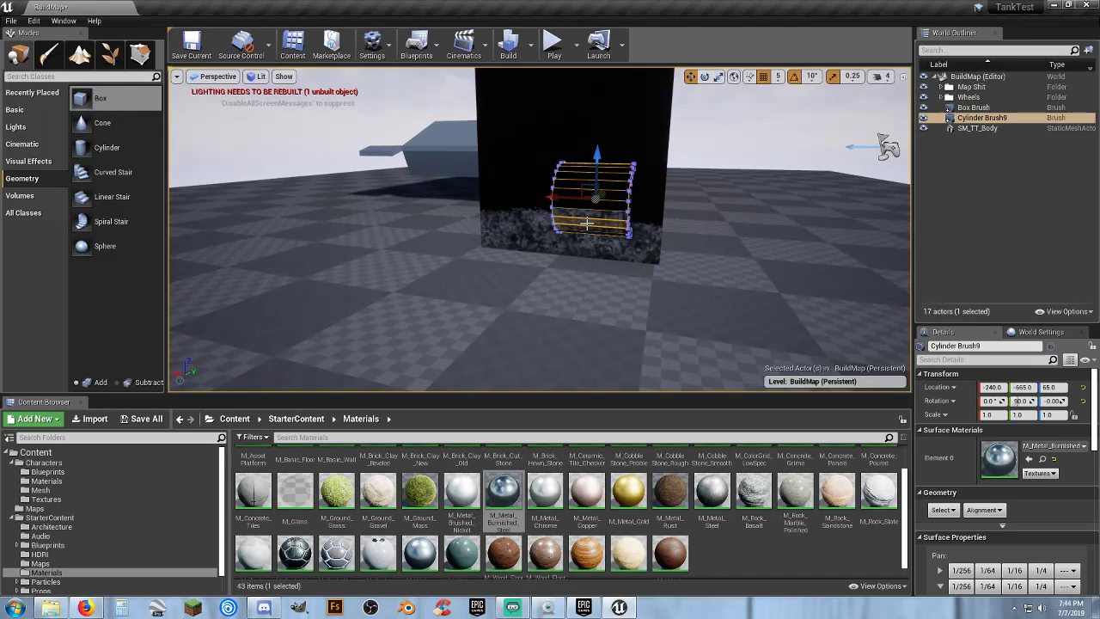
{"action": "left_click", "coordinate": [1003, 169]}
{"action": "left_click", "coordinate": [981, 118]}
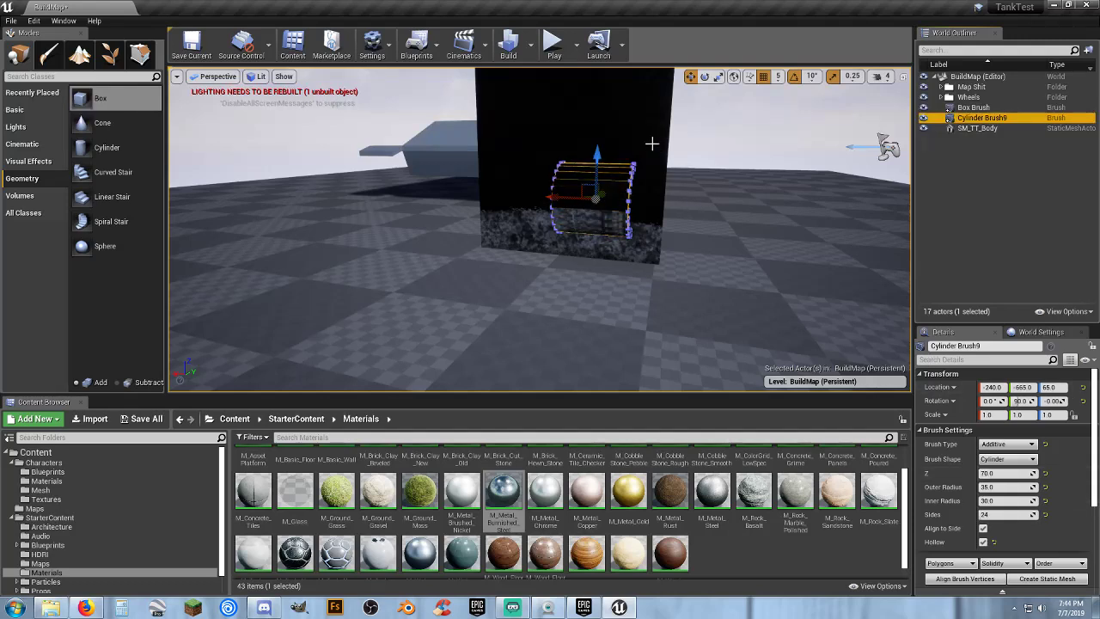
{"action": "left_click", "coordinate": [997, 107]}
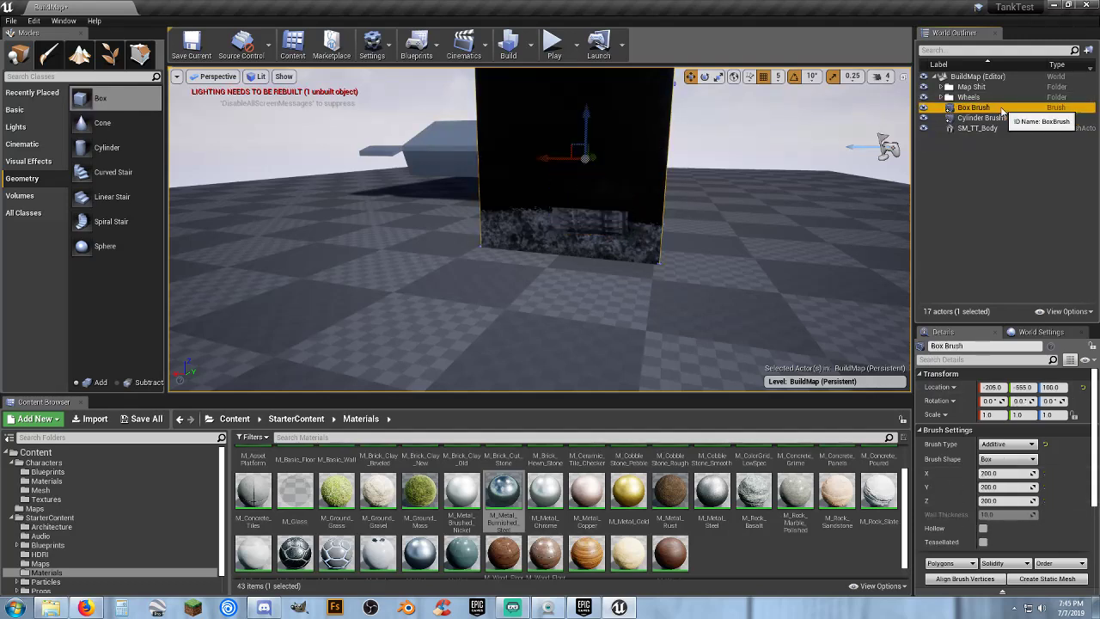
{"action": "left_click", "coordinate": [1001, 475]}
{"action": "type", "text": "70"}
{"action": "key", "text": "Tab"}
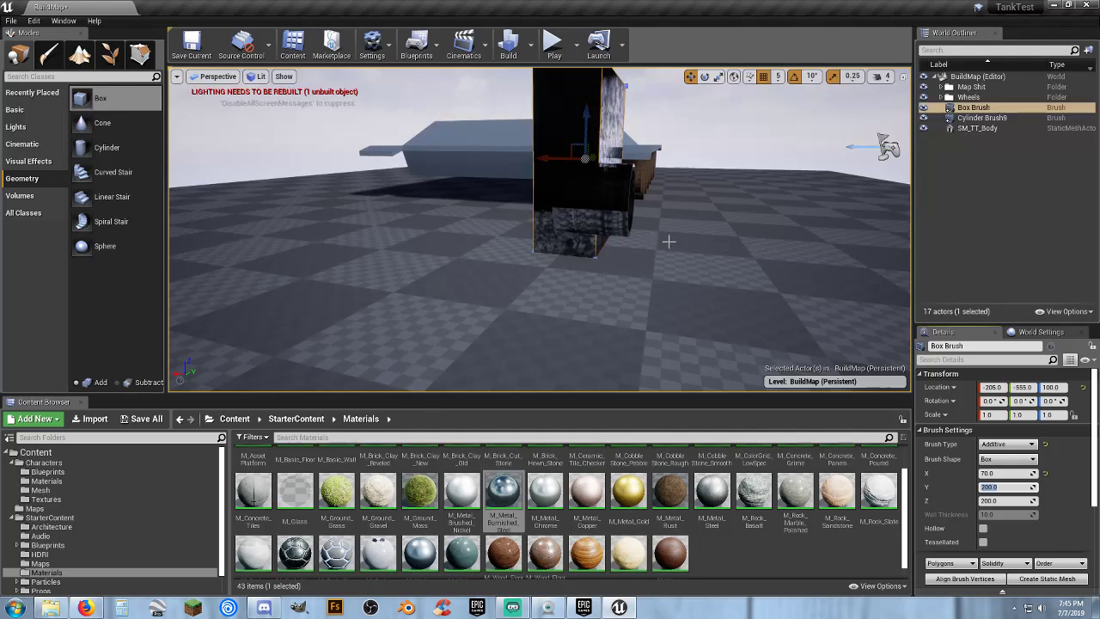
- Align the box brush with the steel ring at X -240 and set its Y and Z sizes to 70
{"action": "right_click_drag", "start_coordinate": [667, 241], "coordinate": [688, 258]}
{"action": "left_click_drag", "start_coordinate": [563, 140], "coordinate": [590, 140]}
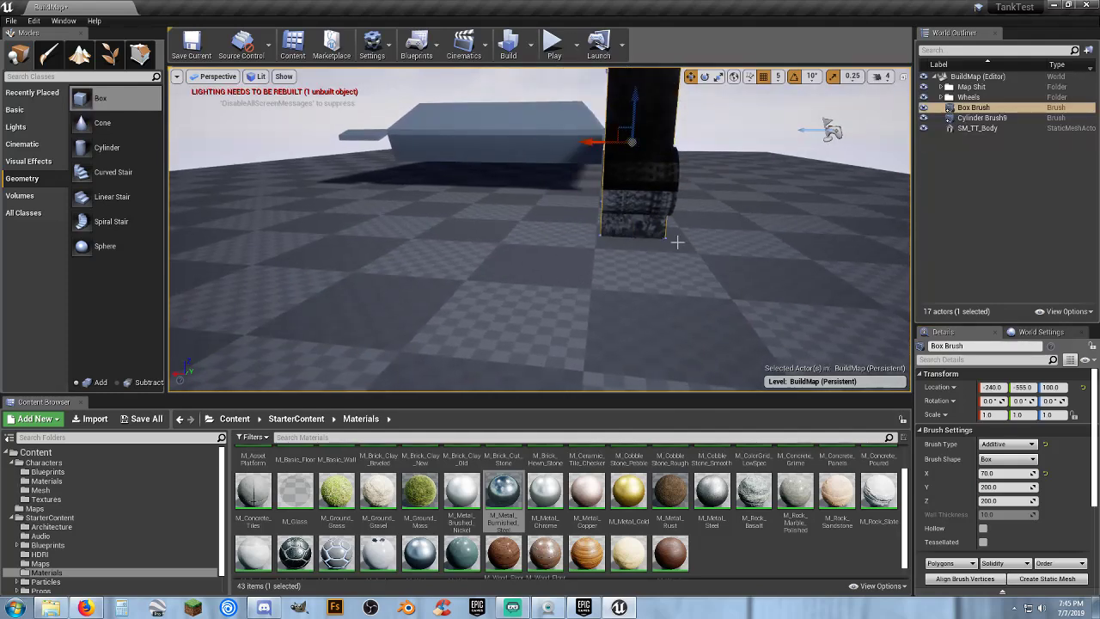
{"action": "mouse_move", "coordinate": [678, 241]}
{"action": "right_mouse_down"}
{"action": "mouse_move", "coordinate": [674, 258]}
{"action": "mouse_move", "coordinate": [618, 223]}
{"action": "mouse_move", "coordinate": [671, 232]}
{"action": "mouse_move", "coordinate": [730, 268]}
{"action": "right_mouse_up"}
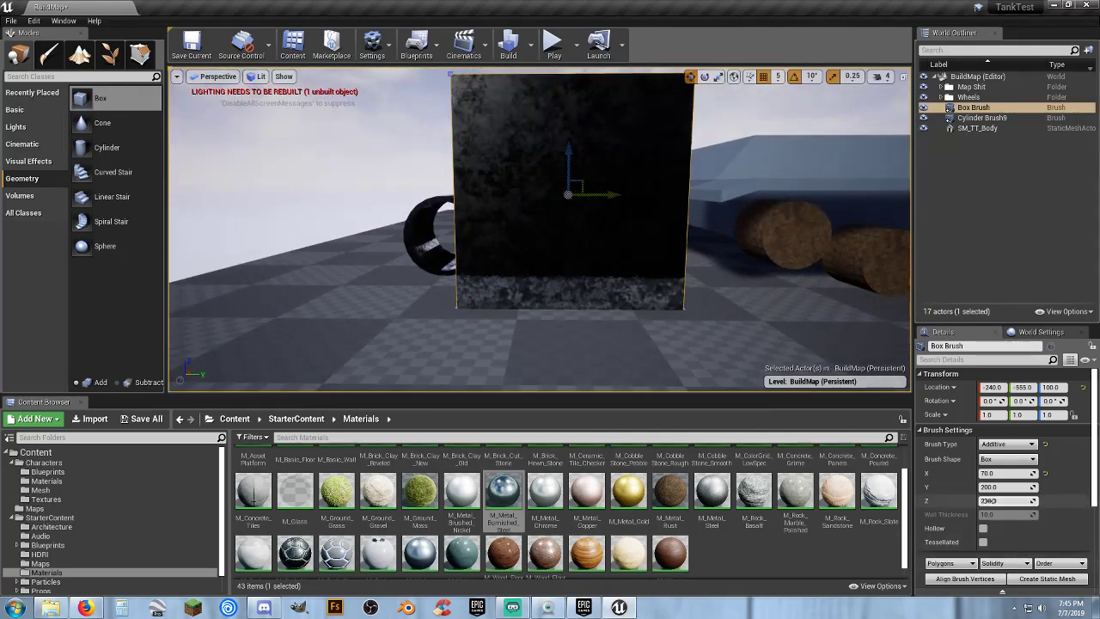
{"action": "left_click", "coordinate": [997, 502]}
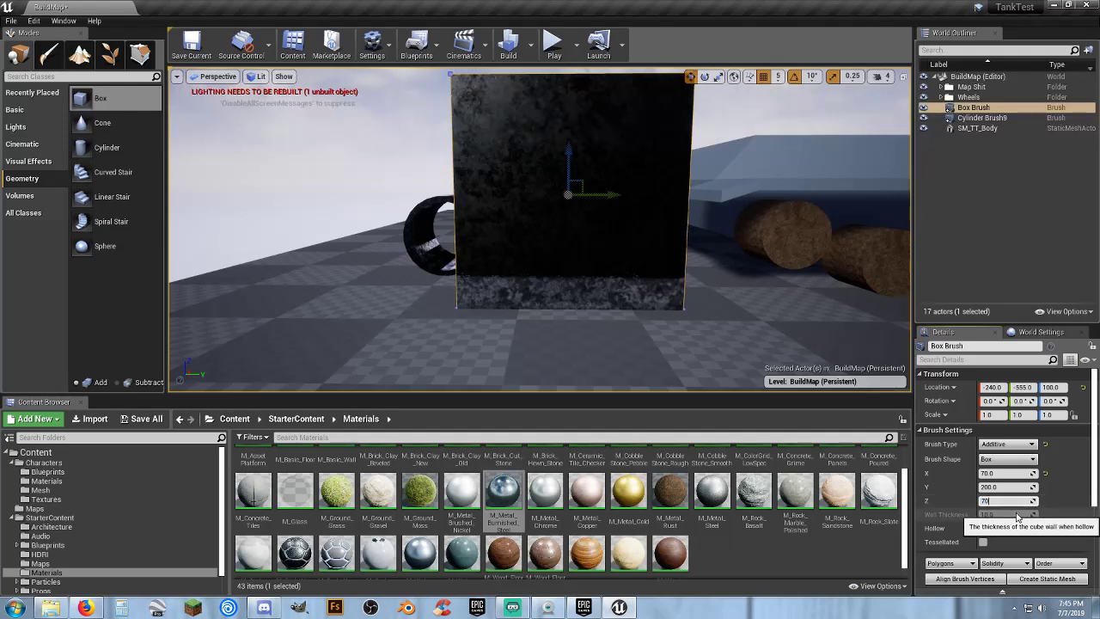
{"action": "key", "text": "Return"}
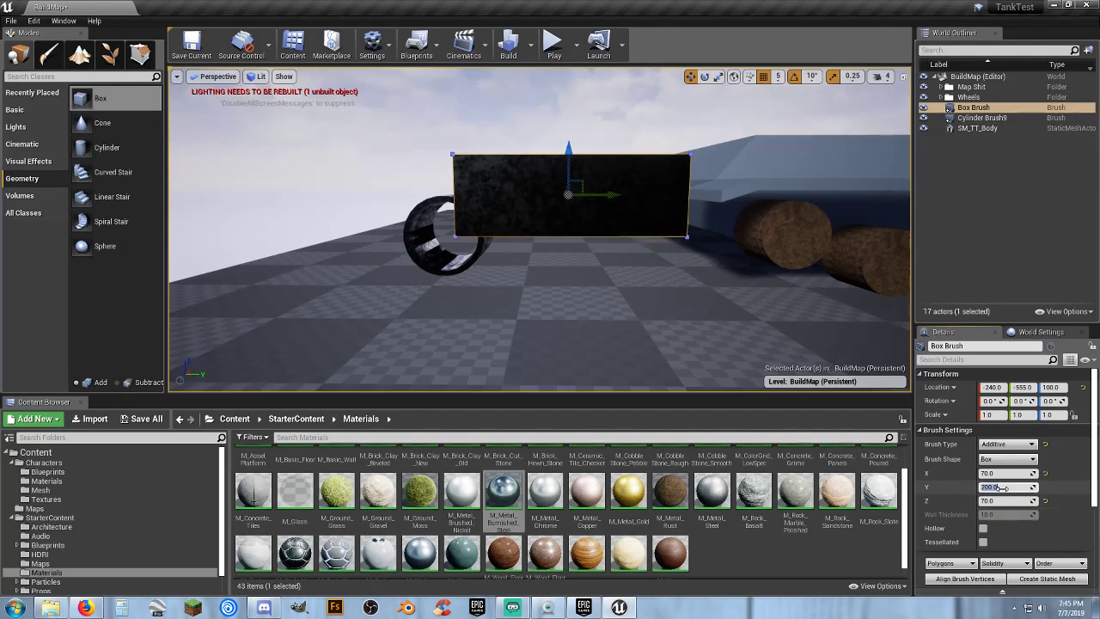
{"action": "type", "text": "70"}
{"action": "key", "text": "Tab"}
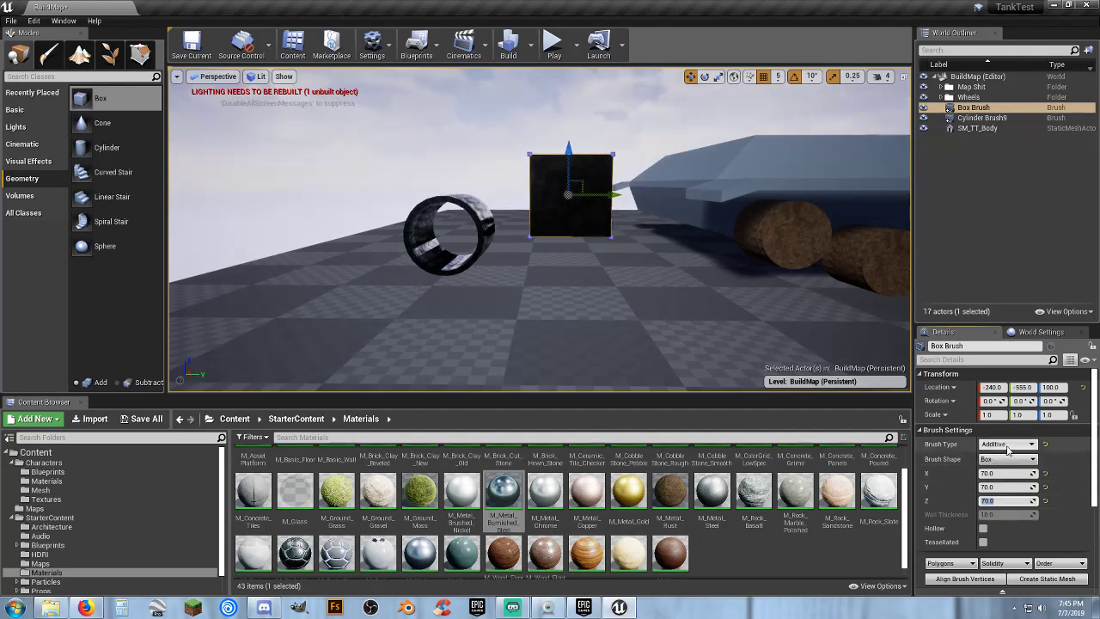
- Make the box brush subtractive and lower it to a Z location of 65
{"action": "left_click", "coordinate": [1007, 443]}
{"action": "left_click", "coordinate": [1001, 472]}
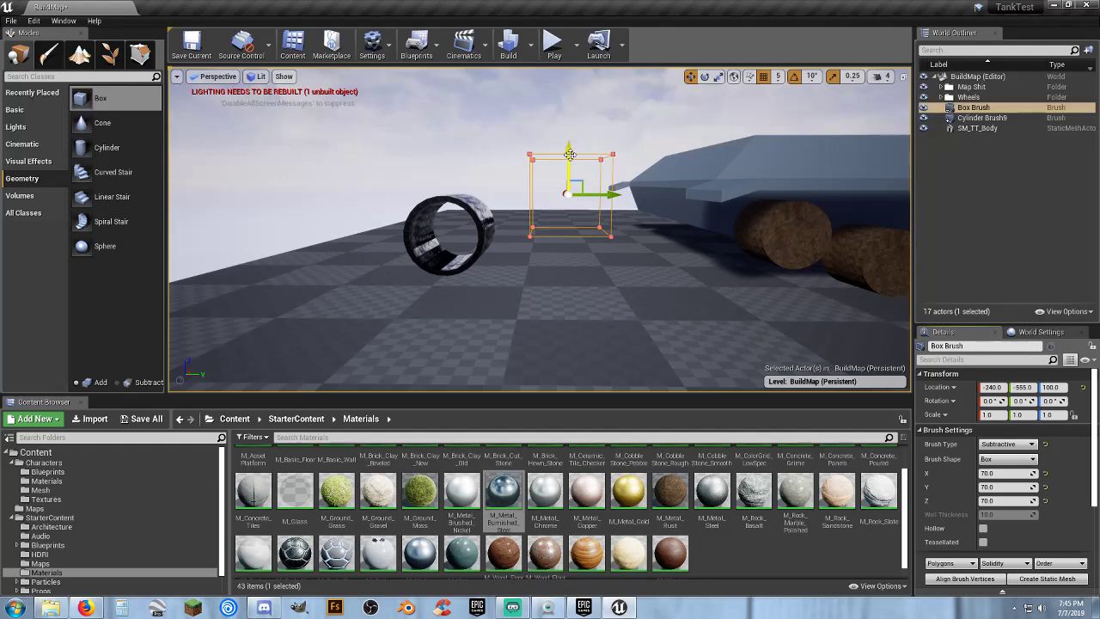
{"action": "left_click_drag", "start_coordinate": [565, 154], "coordinate": [565, 195]}
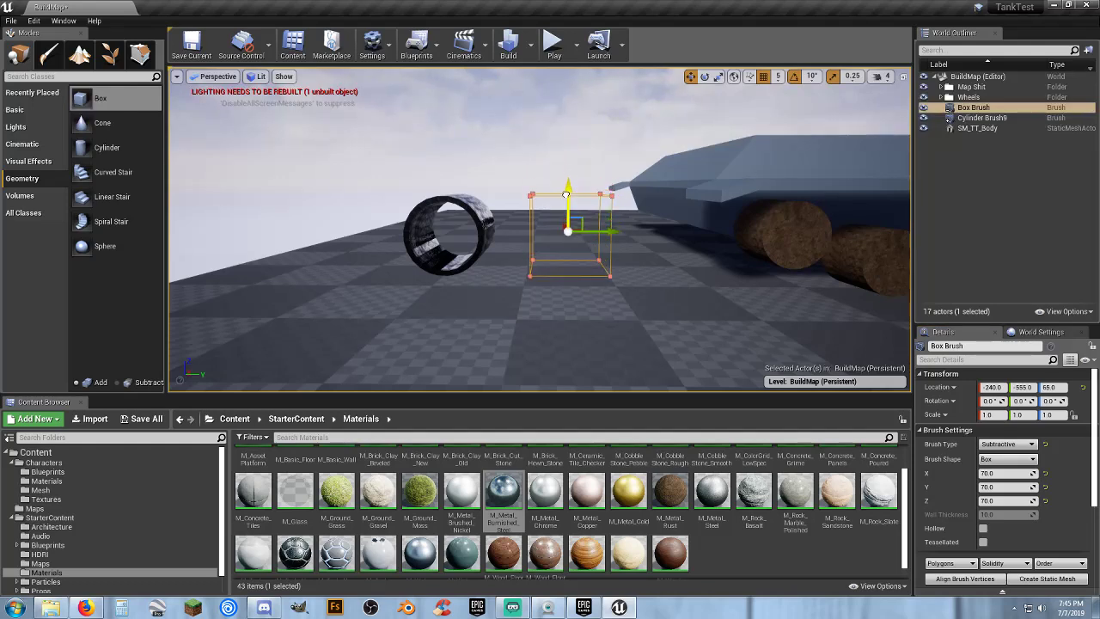
- Move the subtractive box into the steel ring to Y -635 to cut away the side facing the tank body
{"action": "right_click_drag", "start_coordinate": [556, 265], "coordinate": [708, 259]}
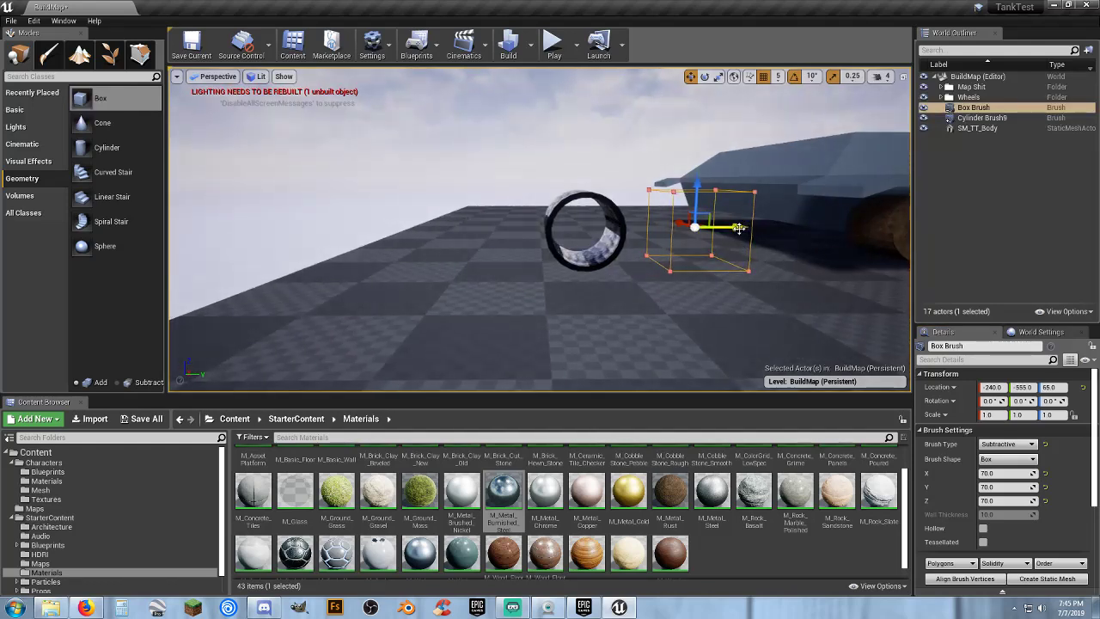
{"action": "left_click_drag", "start_coordinate": [739, 227], "coordinate": [664, 228]}
{"action": "mouse_move", "coordinate": [684, 289]}
{"action": "right_mouse_down"}
{"action": "mouse_move", "coordinate": [660, 277]}
{"action": "mouse_move", "coordinate": [687, 275]}
{"action": "mouse_move", "coordinate": [648, 301]}
{"action": "right_mouse_up"}
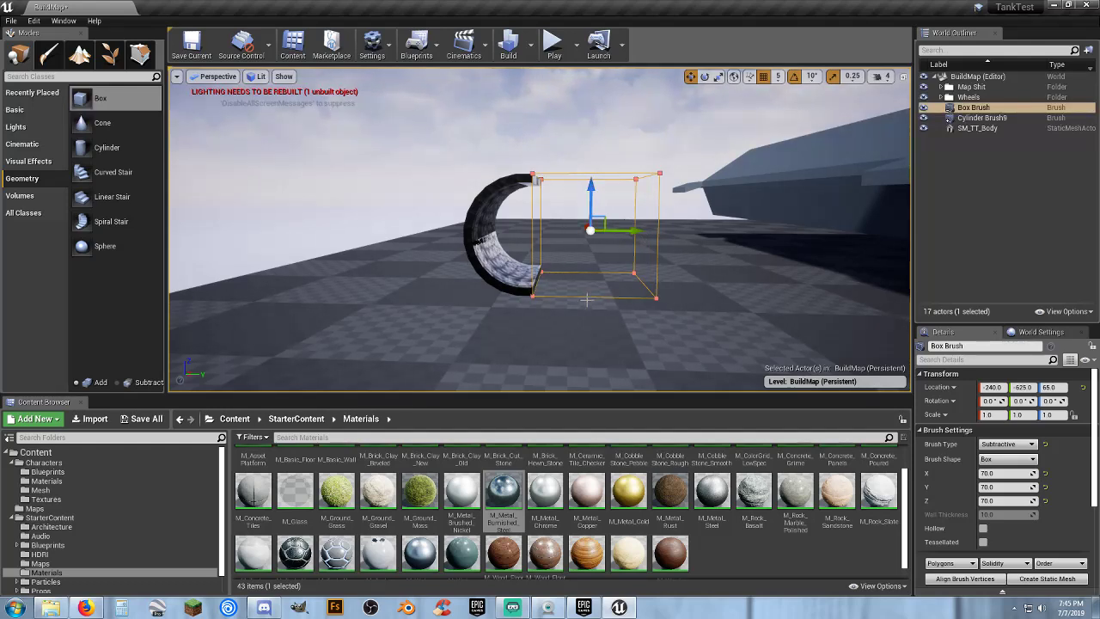
{"action": "mouse_move", "coordinate": [580, 308]}
{"action": "right_mouse_down"}
{"action": "mouse_move", "coordinate": [605, 311]}
{"action": "mouse_move", "coordinate": [555, 277]}
{"action": "right_mouse_up"}
{"action": "key", "text": "a"}
{"action": "key", "text": "d"}
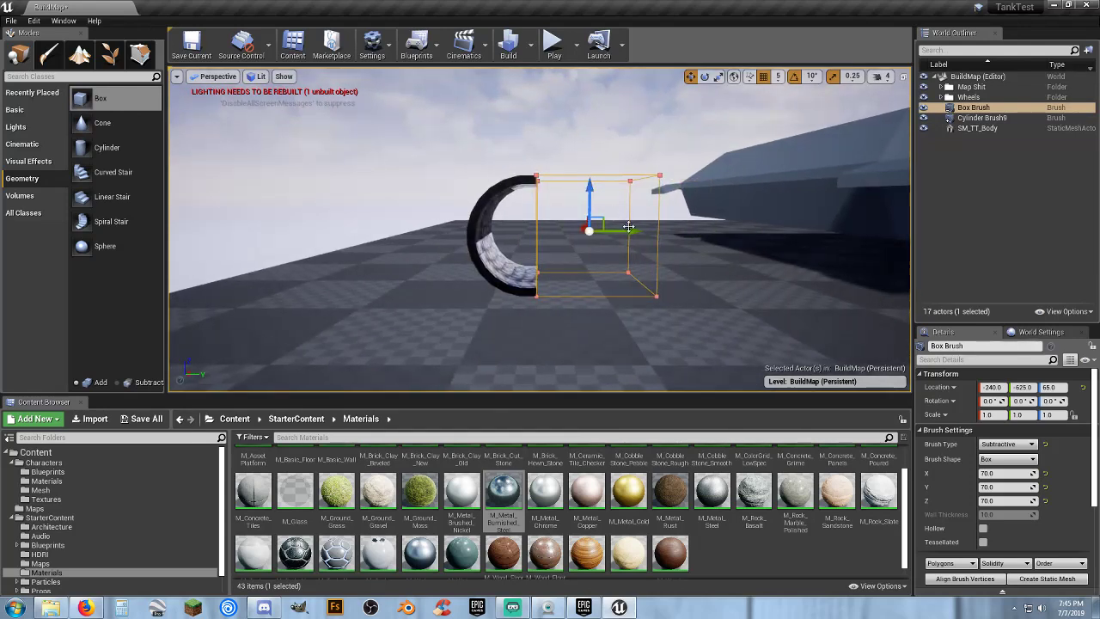
{"action": "left_click_drag", "start_coordinate": [629, 233], "coordinate": [617, 233]}
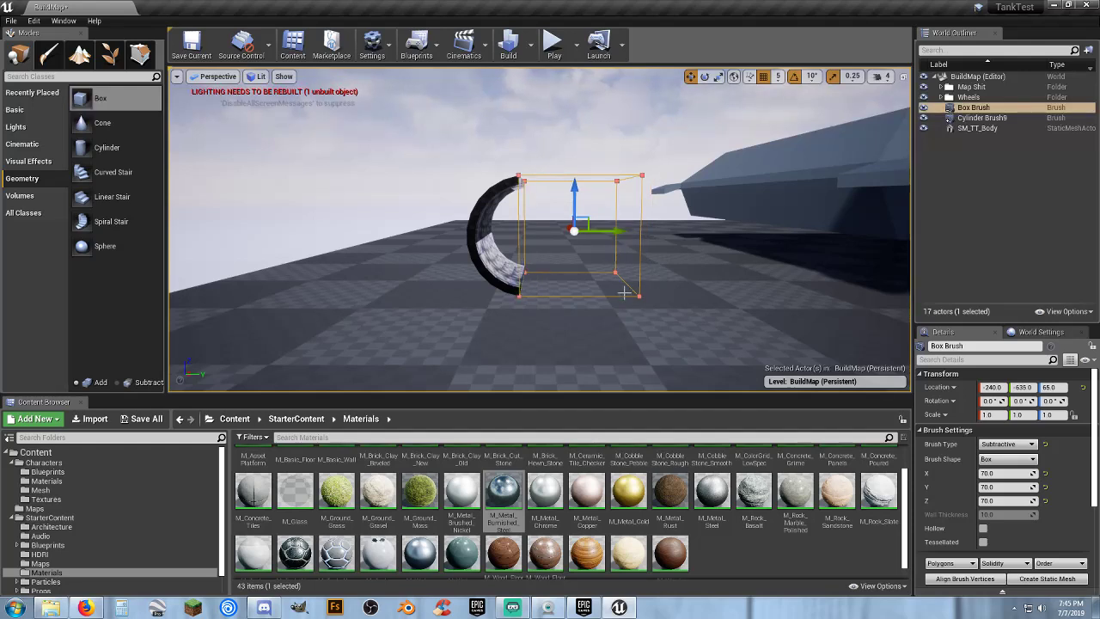
{"action": "key", "text": "s"}
{"action": "right_click_drag", "start_coordinate": [596, 309], "coordinate": [606, 307]}
{"action": "key", "text": "w"}
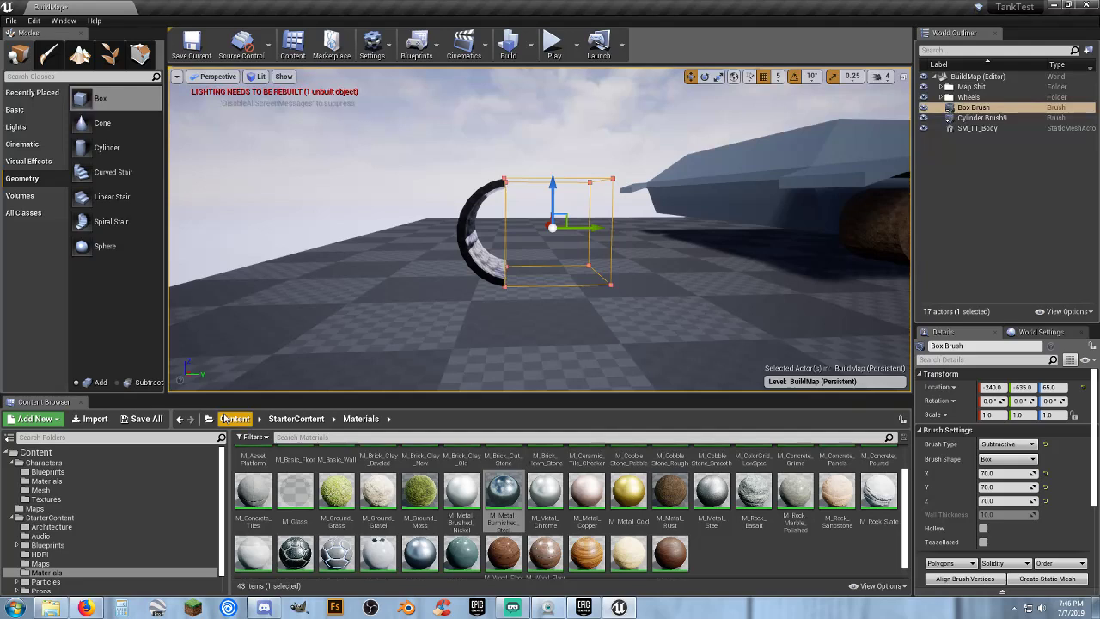
- Create a folder named Temp in the Content root and open it
{"action": "left_click", "coordinate": [55, 456]}
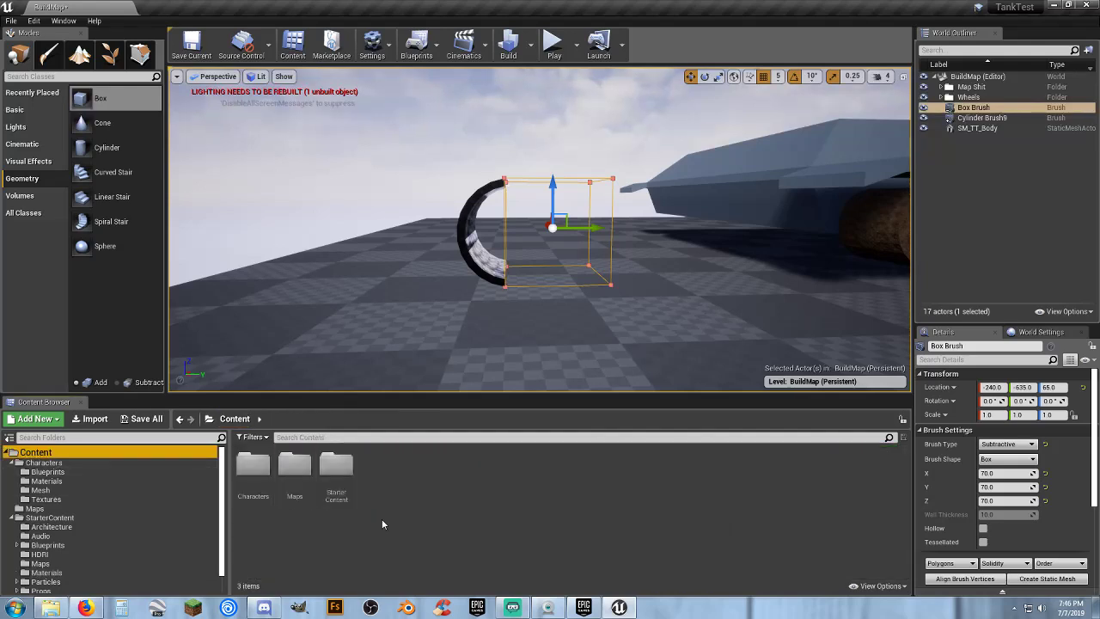
{"action": "right_click", "coordinate": [400, 490]}
{"action": "left_click", "coordinate": [456, 119]}
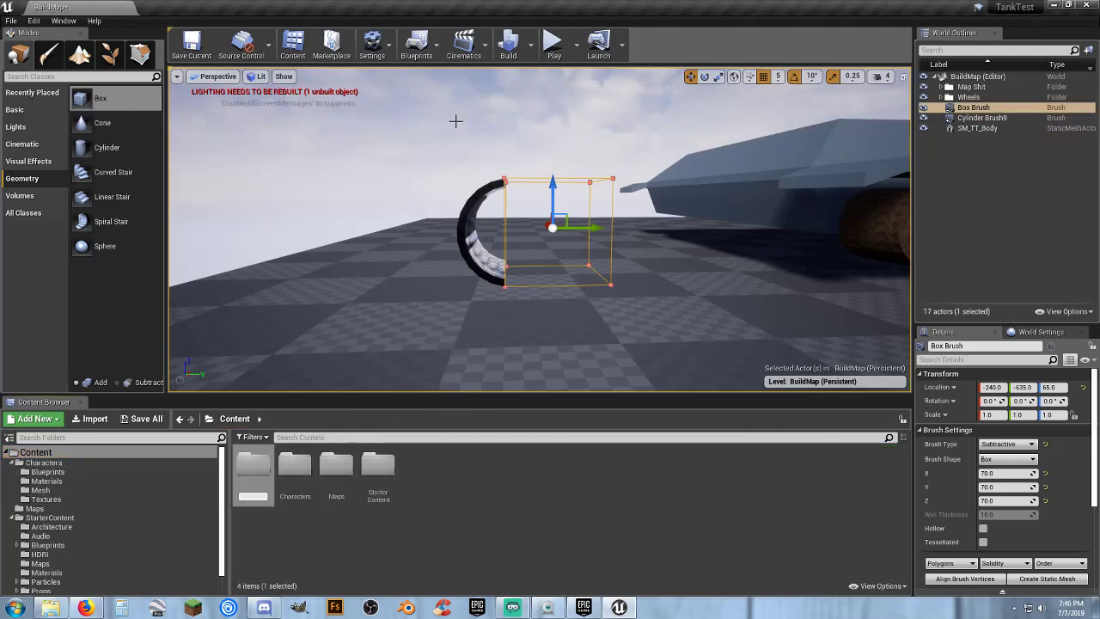
{"action": "type", "text": "Temp"}
{"action": "key", "text": "Return"}
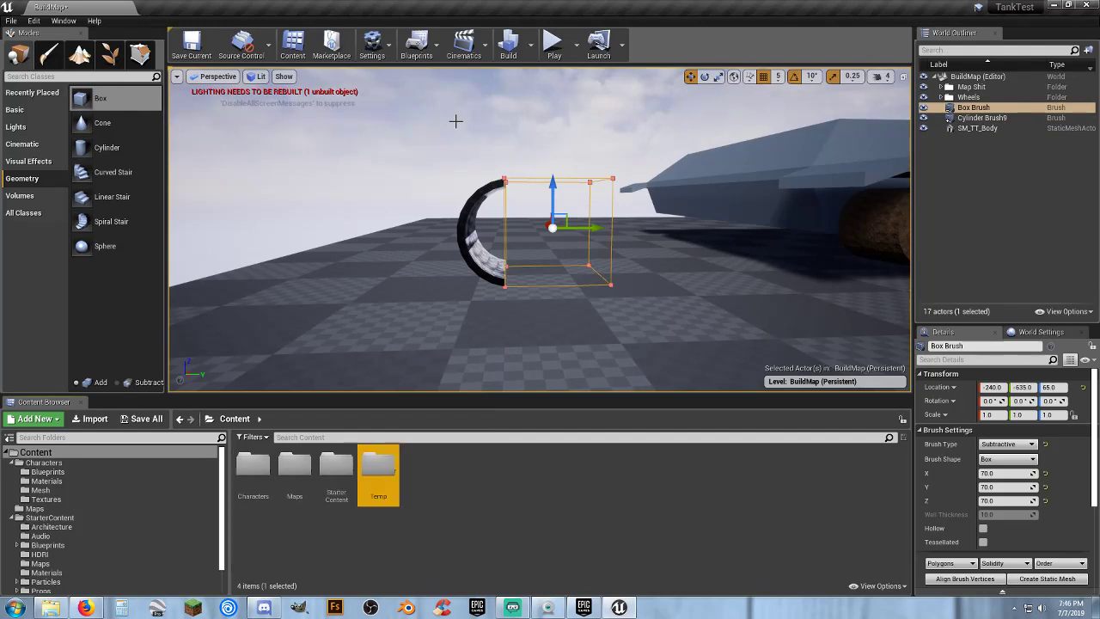
{"action": "key", "text": "Return"}
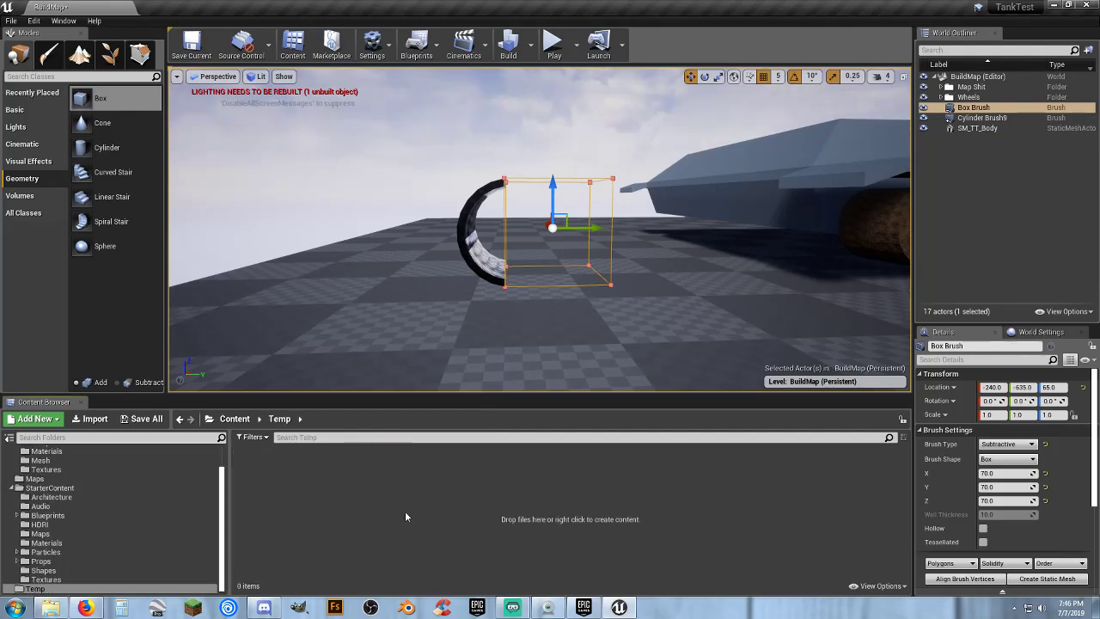
- Convert the box brush and the ring brush together into a static mesh named tmp_track_rear in the Temp folder
{"action": "left_click", "coordinate": [997, 118], "text": "ctrl"}
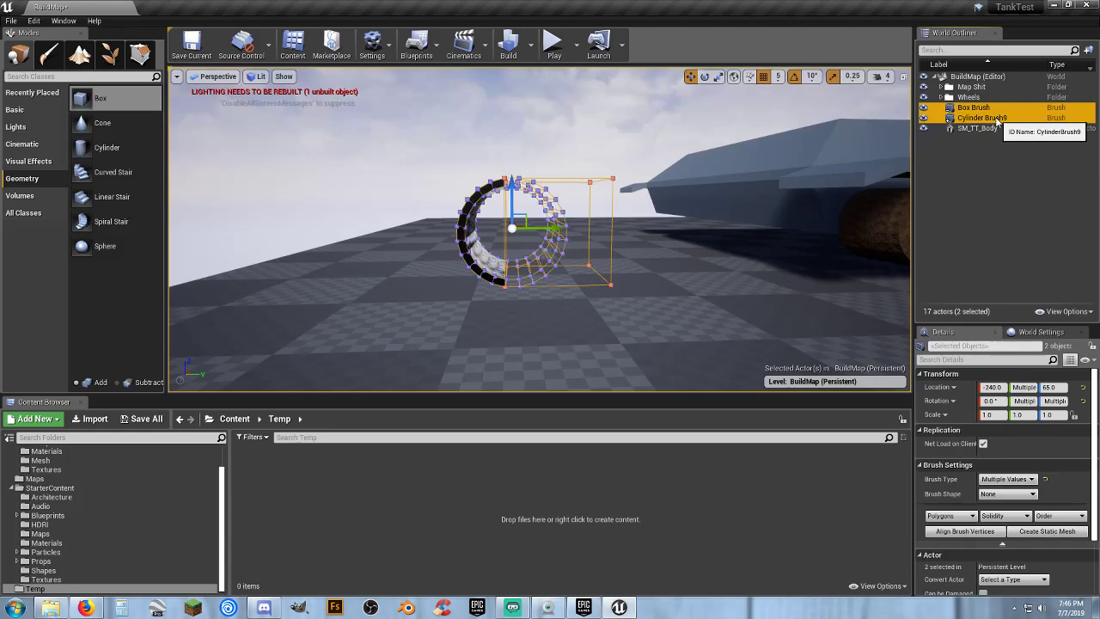
{"action": "left_click", "coordinate": [1031, 532]}
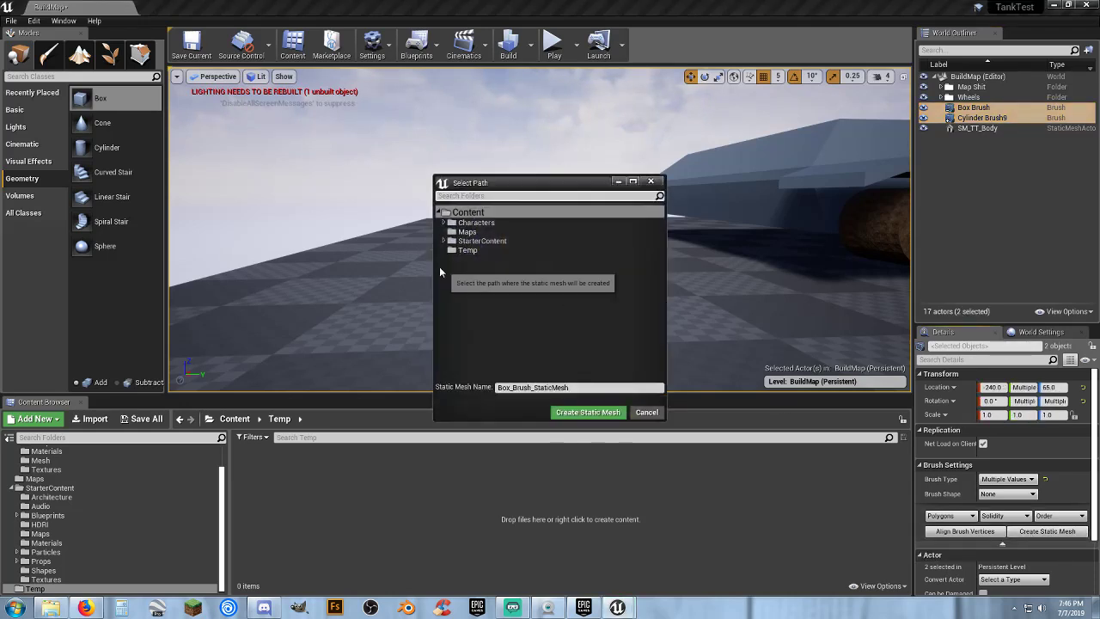
{"action": "left_click", "coordinate": [474, 250]}
{"action": "left_click_drag", "start_coordinate": [585, 388], "coordinate": [468, 404]}
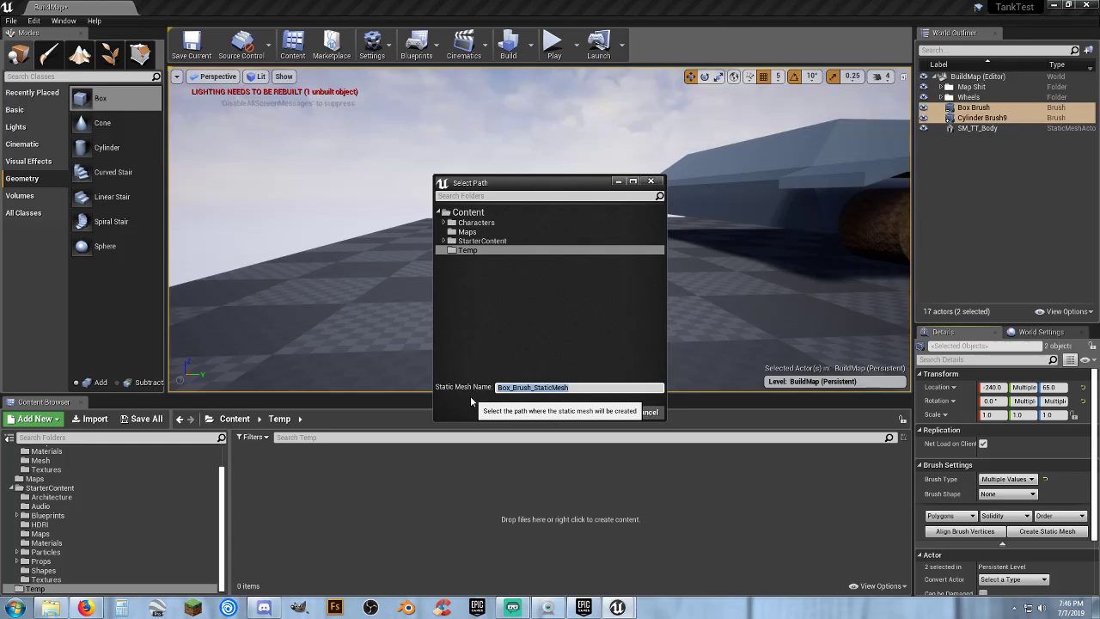
{"action": "type", "text": "tmp"}
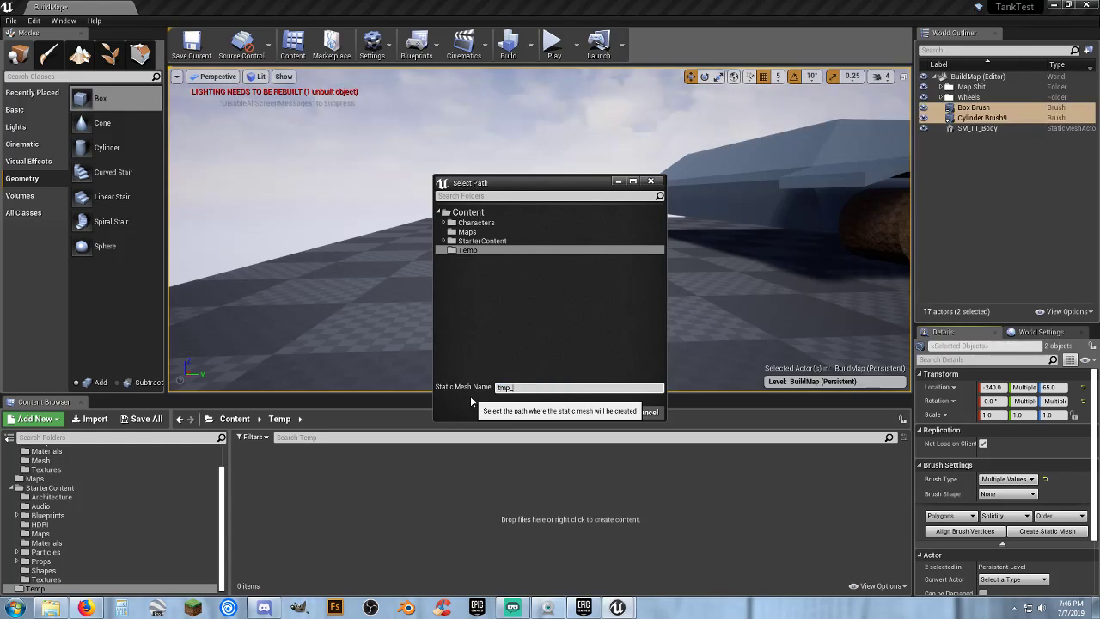
{"action": "type", "text": "_track_rear"}
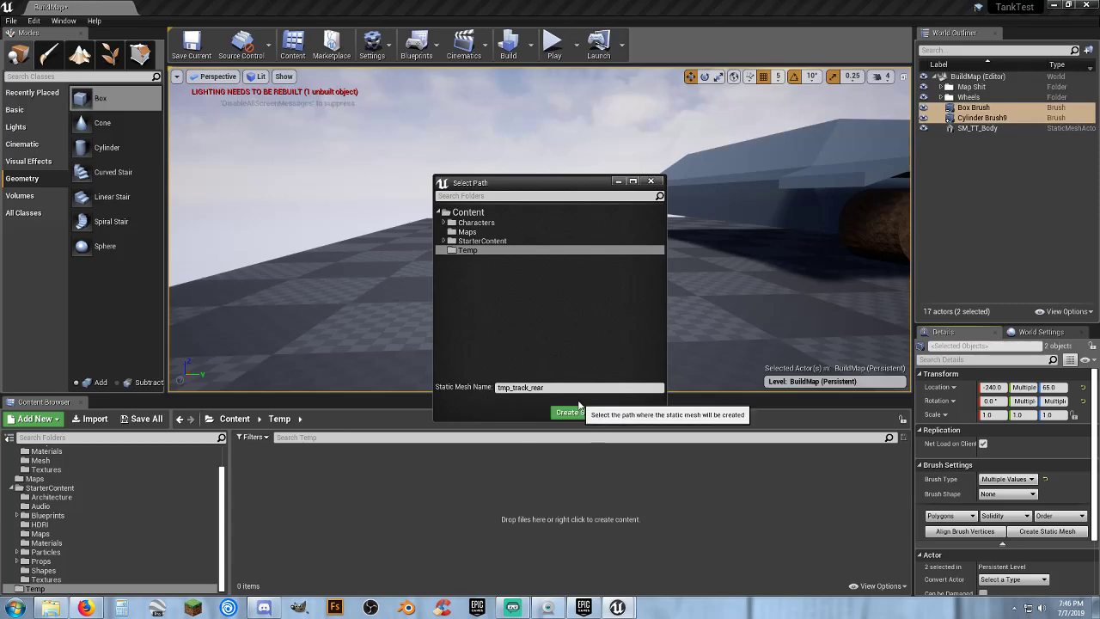
{"action": "left_click", "coordinate": [581, 414]}
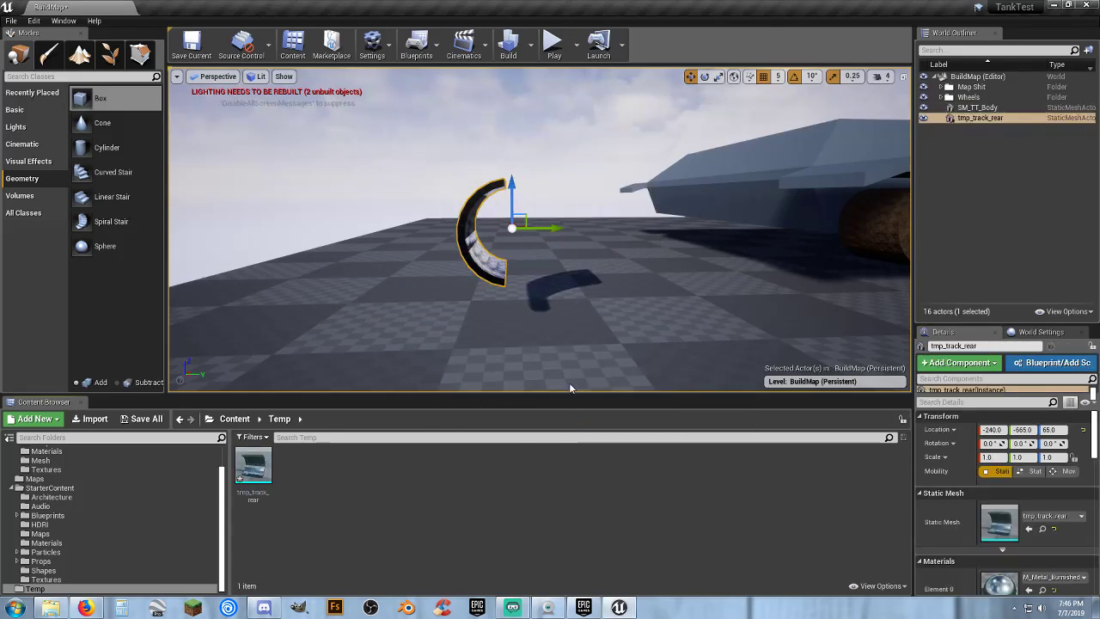
- Move the tmp_track_rear mesh around the raised end wheel at Y -355 and check its fit
{"action": "key", "text": "d"}
{"action": "right_click_drag", "start_coordinate": [576, 273], "coordinate": [457, 230]}
{"action": "key", "text": "s"}
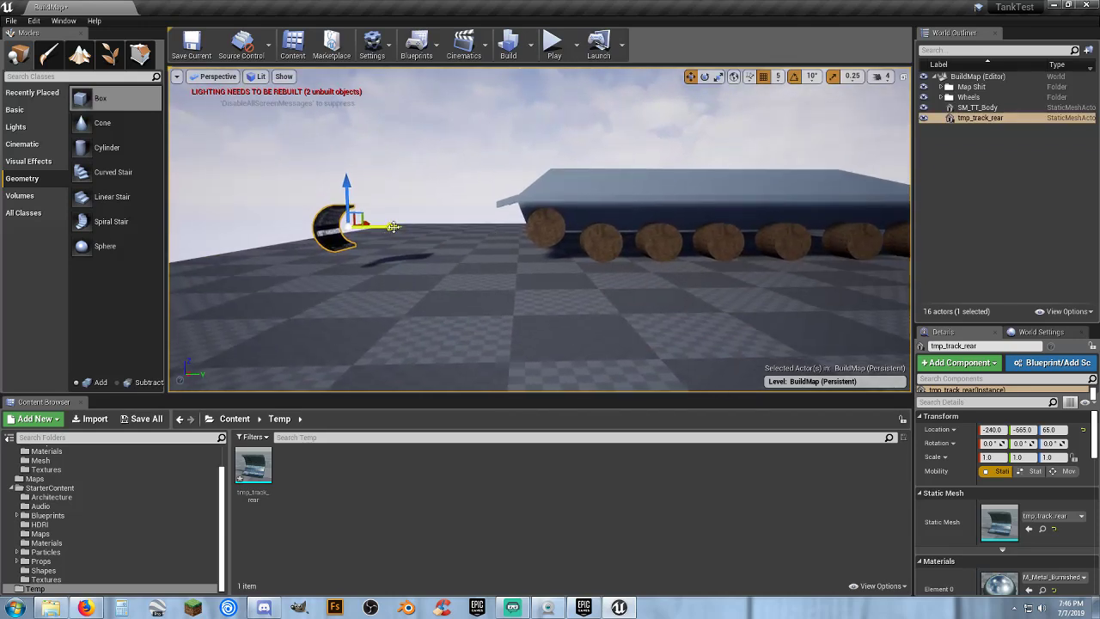
{"action": "left_click_drag", "start_coordinate": [387, 228], "coordinate": [592, 240]}
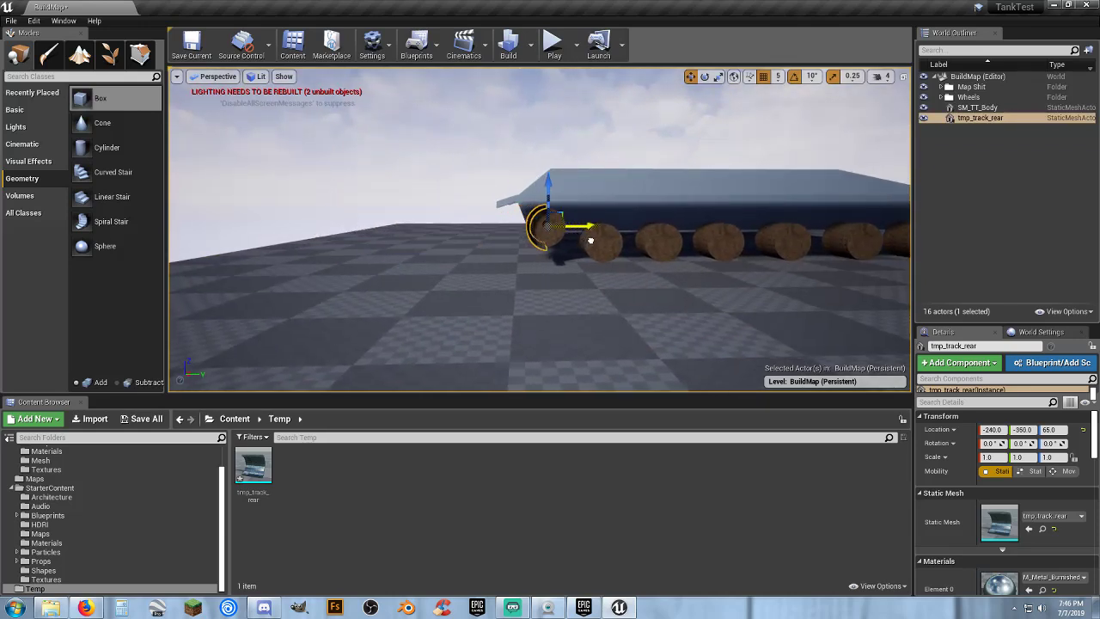
{"action": "key", "text": "w"}
{"action": "right_click_drag", "start_coordinate": [591, 241], "coordinate": [577, 270]}
{"action": "key", "text": "w"}
{"action": "left_click_drag", "start_coordinate": [619, 218], "coordinate": [610, 217]}
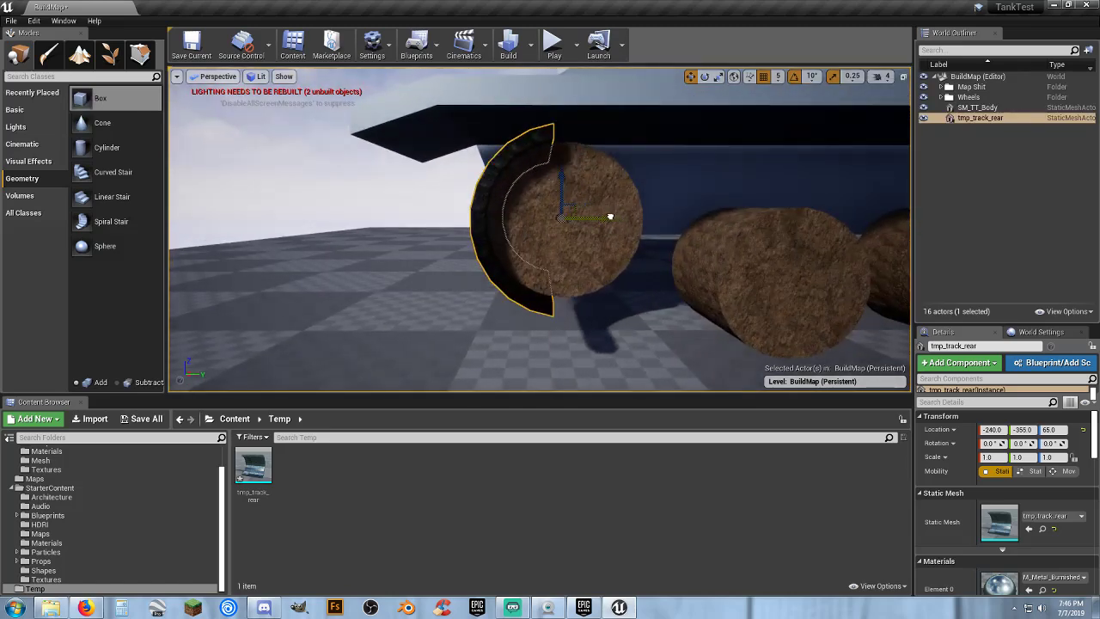
{"action": "key", "text": "w"}
{"action": "mouse_move", "coordinate": [619, 296]}
{"action": "right_mouse_down"}
{"action": "mouse_move", "coordinate": [610, 287]}
{"action": "mouse_move", "coordinate": [645, 287]}
{"action": "mouse_move", "coordinate": [696, 249]}
{"action": "mouse_move", "coordinate": [653, 297]}
{"action": "mouse_move", "coordinate": [568, 254]}
{"action": "right_mouse_up"}
{"action": "key", "text": "s"}
{"action": "key", "text": "s"}
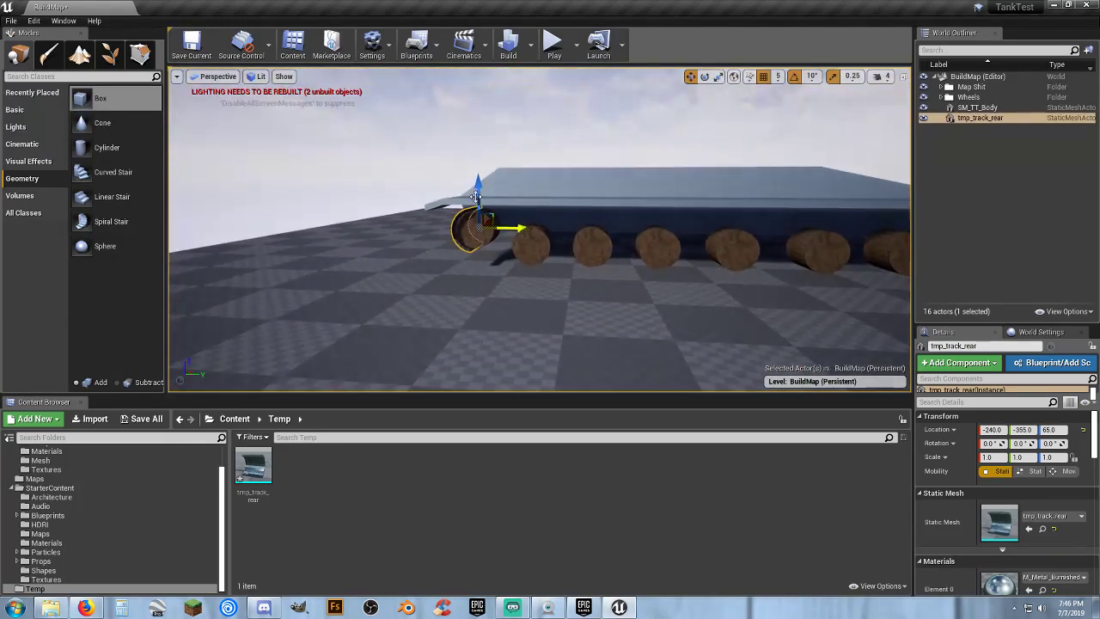
- Duplicate the tmp_track_rear mesh, move the copy to Y 245 and rotate it -180° about the Z axis
{"action": "right_click_drag", "start_coordinate": [503, 216], "coordinate": [585, 193]}
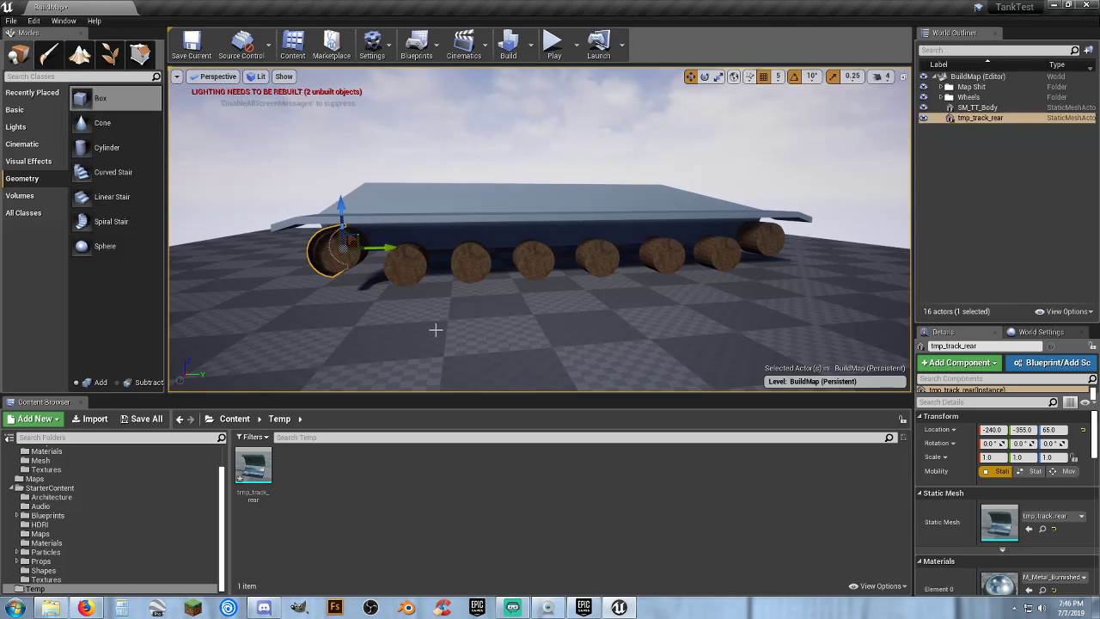
{"action": "key", "text": "ctrl+w"}
{"action": "left_click_drag", "start_coordinate": [388, 248], "coordinate": [749, 240]}
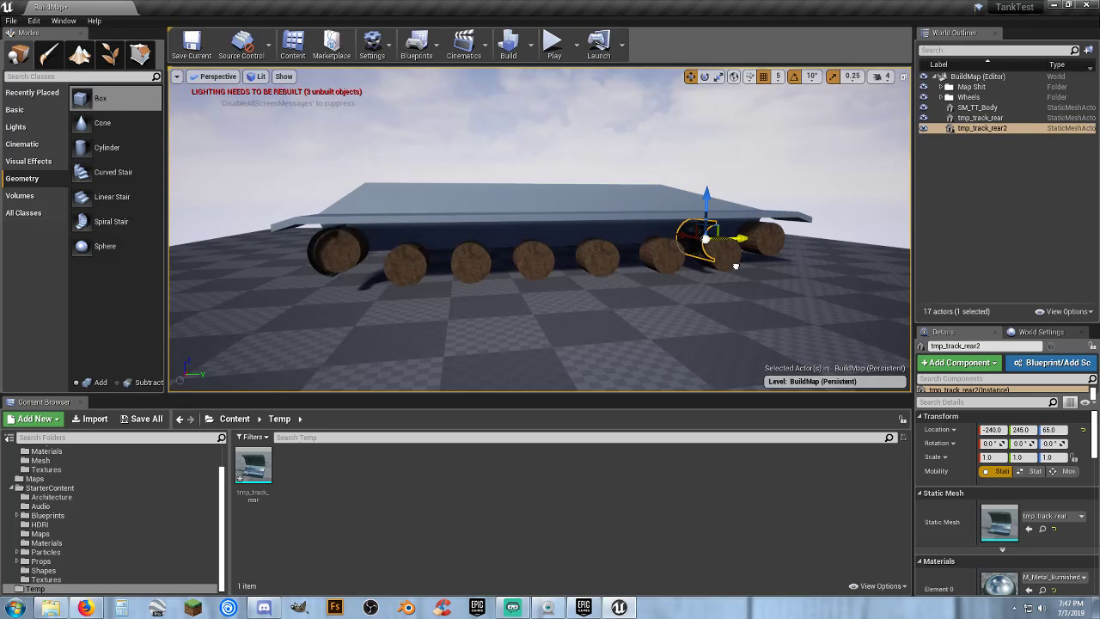
{"action": "left_click", "coordinate": [704, 76]}
{"action": "left_click_drag", "start_coordinate": [746, 246], "coordinate": [713, 247]}
{"action": "key", "text": "ctrl+z"}
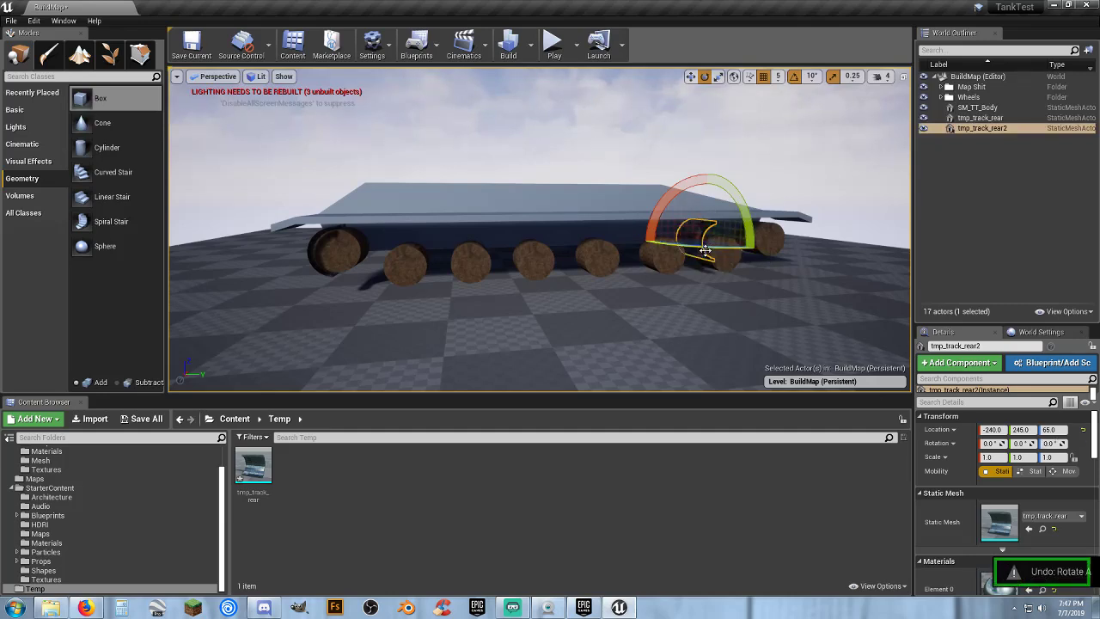
{"action": "left_click_drag", "start_coordinate": [702, 249], "coordinate": [744, 254]}
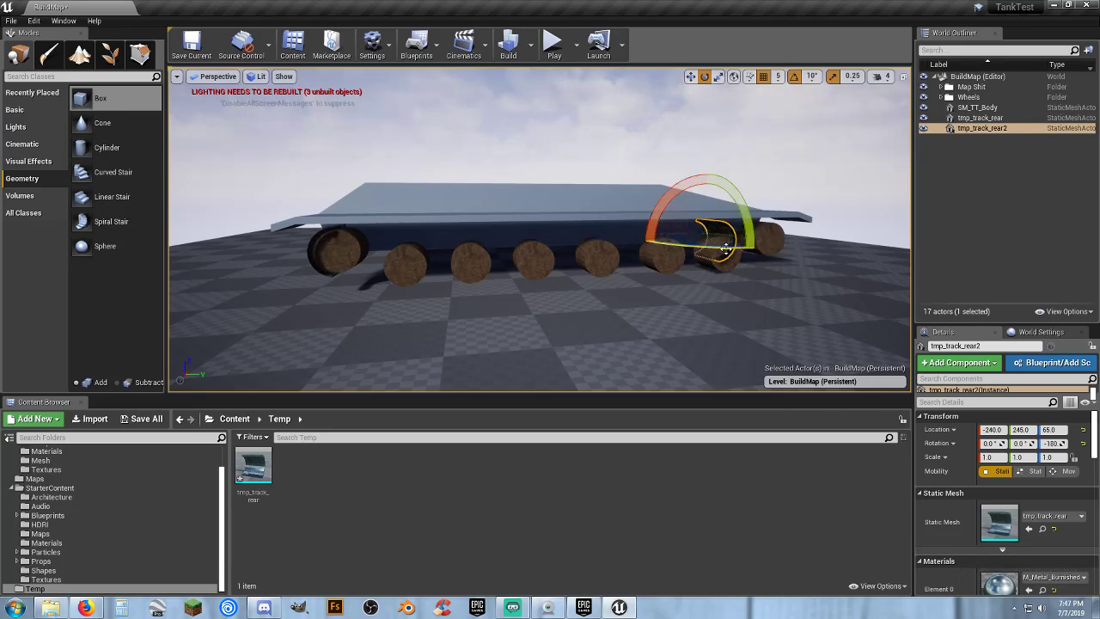
- Move the rotated track copy around the raised wheel at the opposite end, to Y 360, and check its fit
{"action": "left_click", "coordinate": [691, 77]}
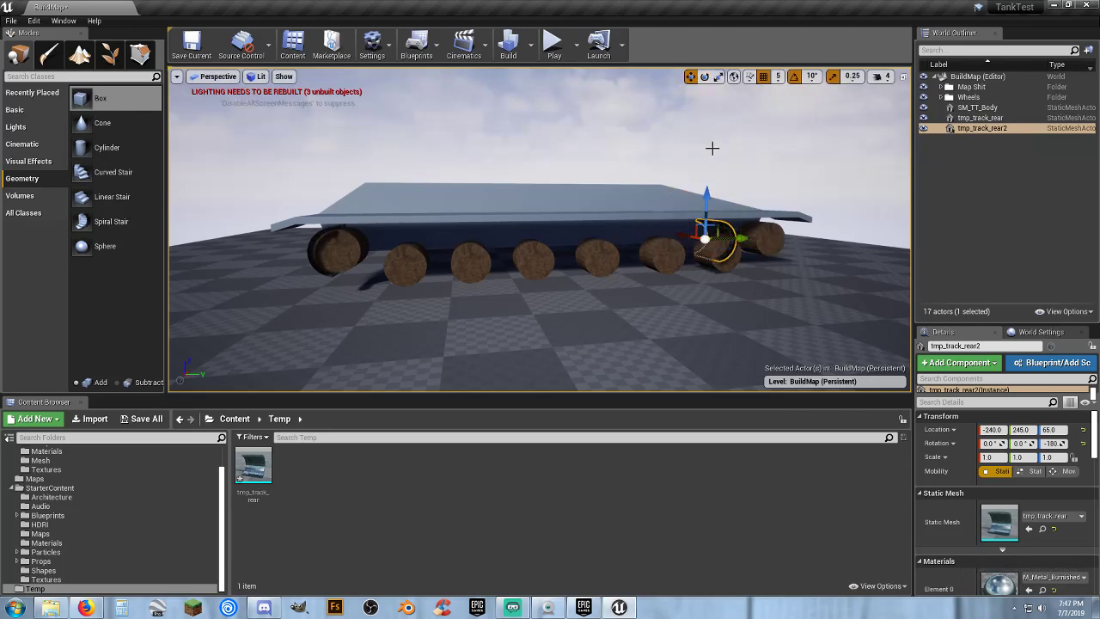
{"action": "right_click_drag", "start_coordinate": [711, 148], "coordinate": [813, 237]}
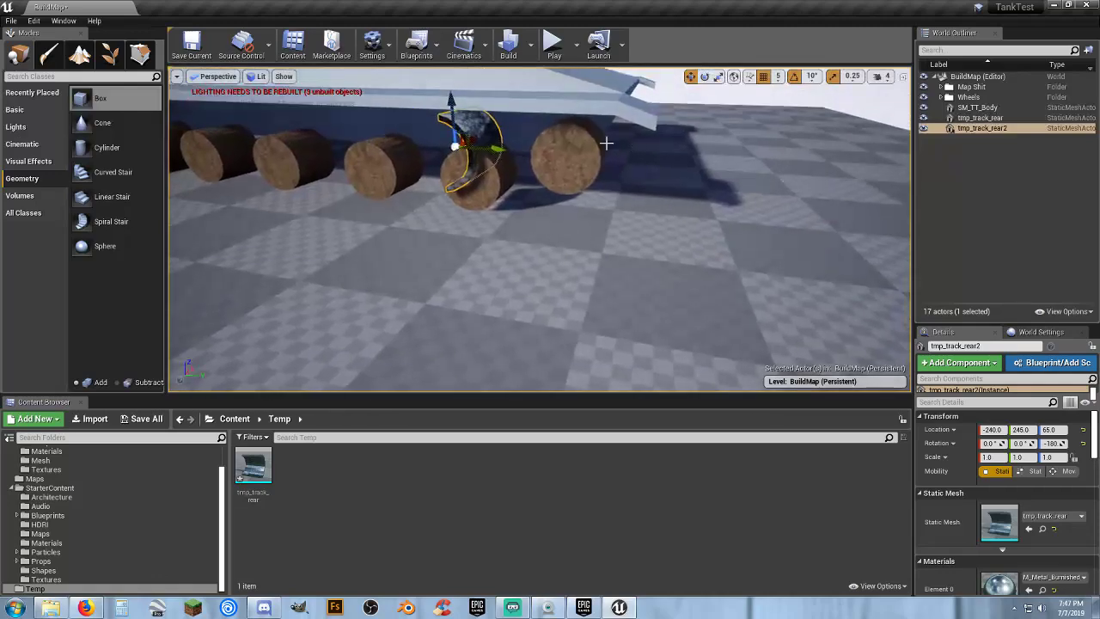
{"action": "left_click_drag", "start_coordinate": [493, 150], "coordinate": [619, 159]}
{"action": "mouse_move", "coordinate": [509, 181]}
{"action": "right_mouse_down"}
{"action": "mouse_move", "coordinate": [481, 206]}
{"action": "mouse_move", "coordinate": [510, 181]}
{"action": "right_mouse_up"}
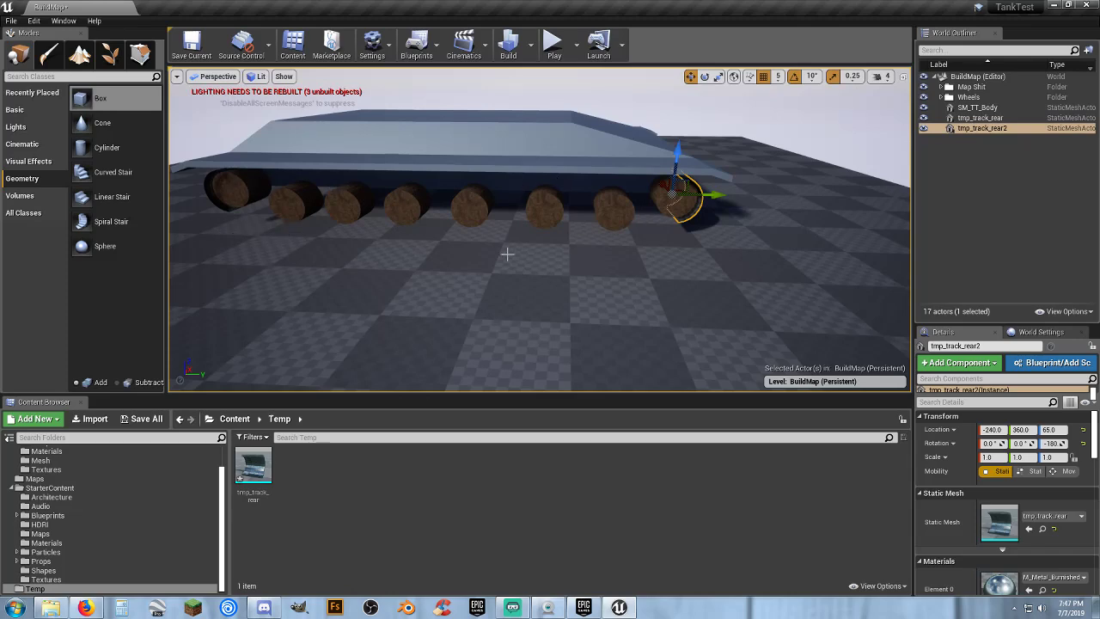
{"action": "right_click_drag", "start_coordinate": [507, 254], "coordinate": [576, 245]}
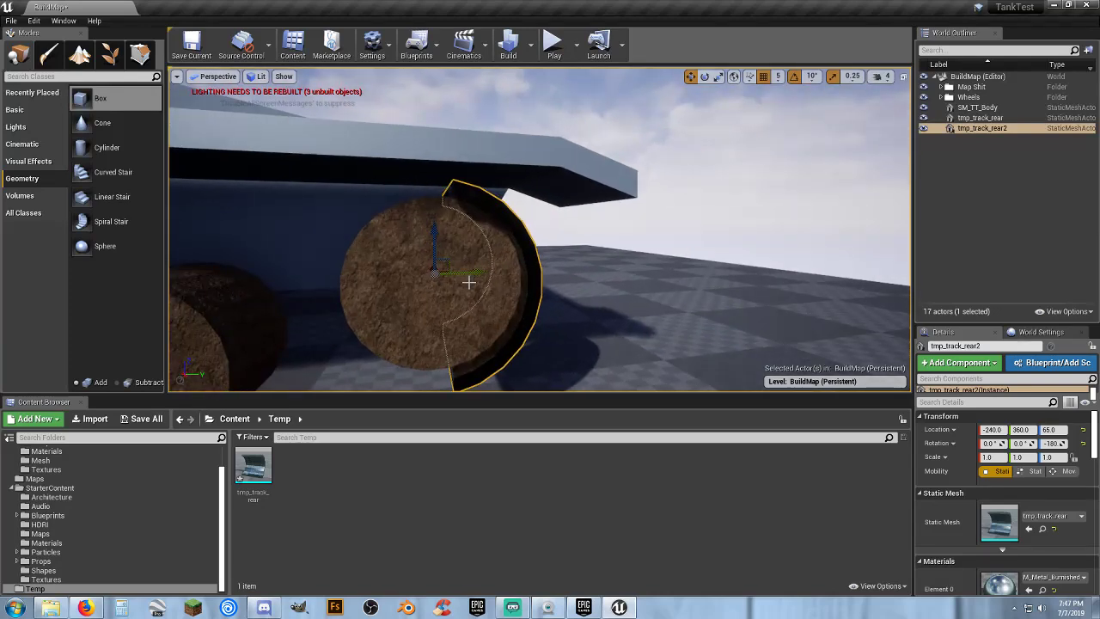
{"action": "left_click_drag", "start_coordinate": [483, 273], "coordinate": [487, 271]}
{"action": "right_click_drag", "start_coordinate": [539, 282], "coordinate": [490, 322]}
{"action": "right_click_drag", "start_coordinate": [353, 268], "coordinate": [232, 335]}
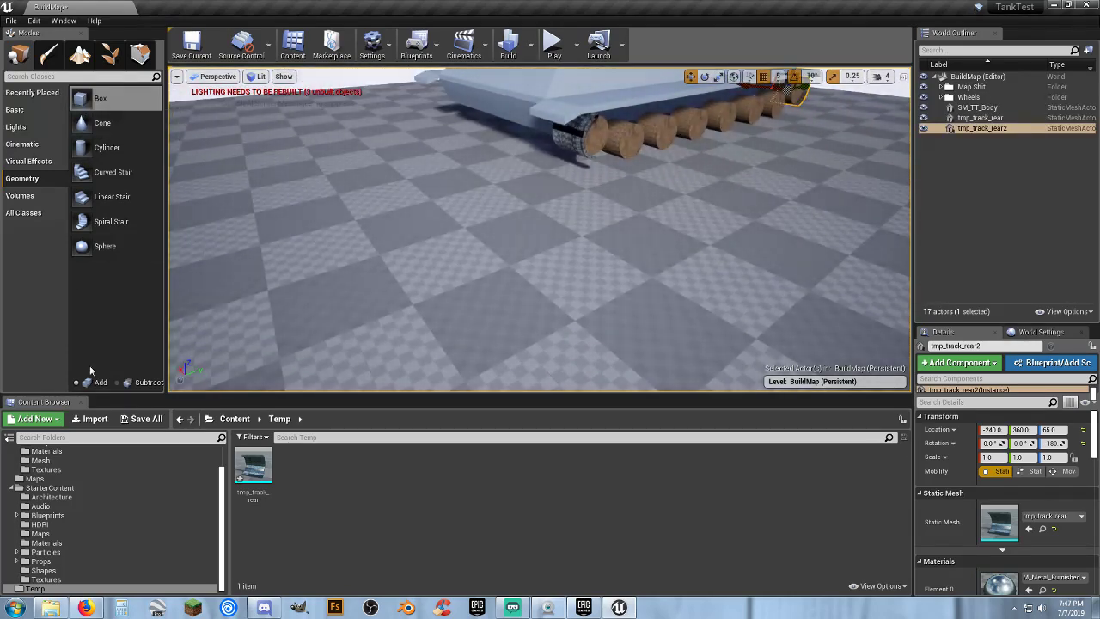
- Choose M_Metal_Burnished_Steel from the StarterContent Materials folder and place an additive box brush with it behind the tank
{"action": "left_click", "coordinate": [59, 544]}
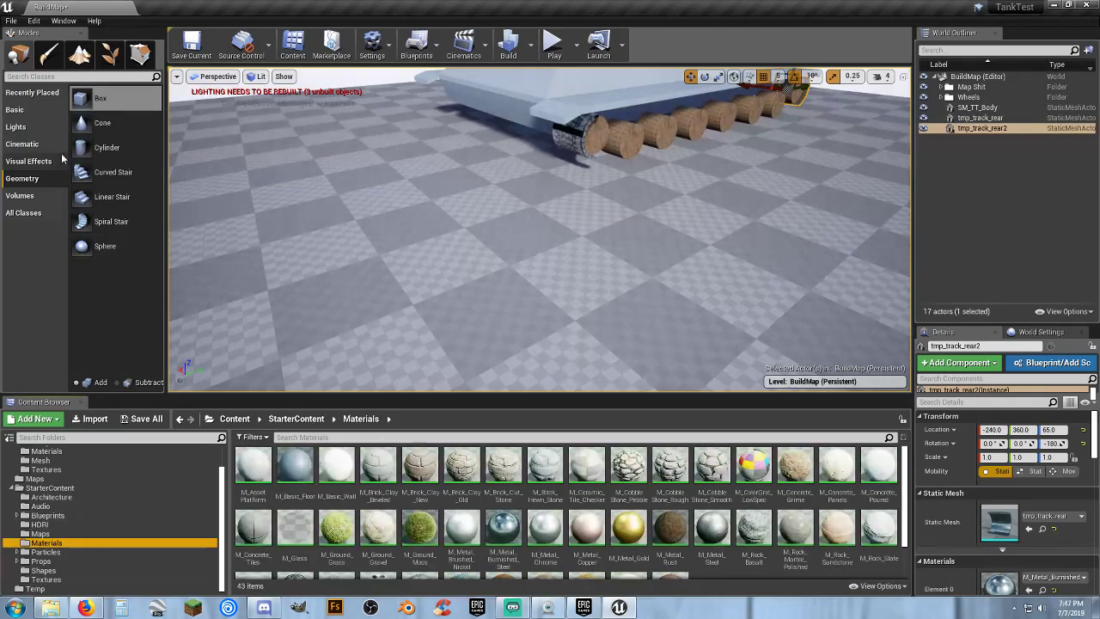
{"action": "left_click_drag", "start_coordinate": [79, 97], "coordinate": [403, 209]}
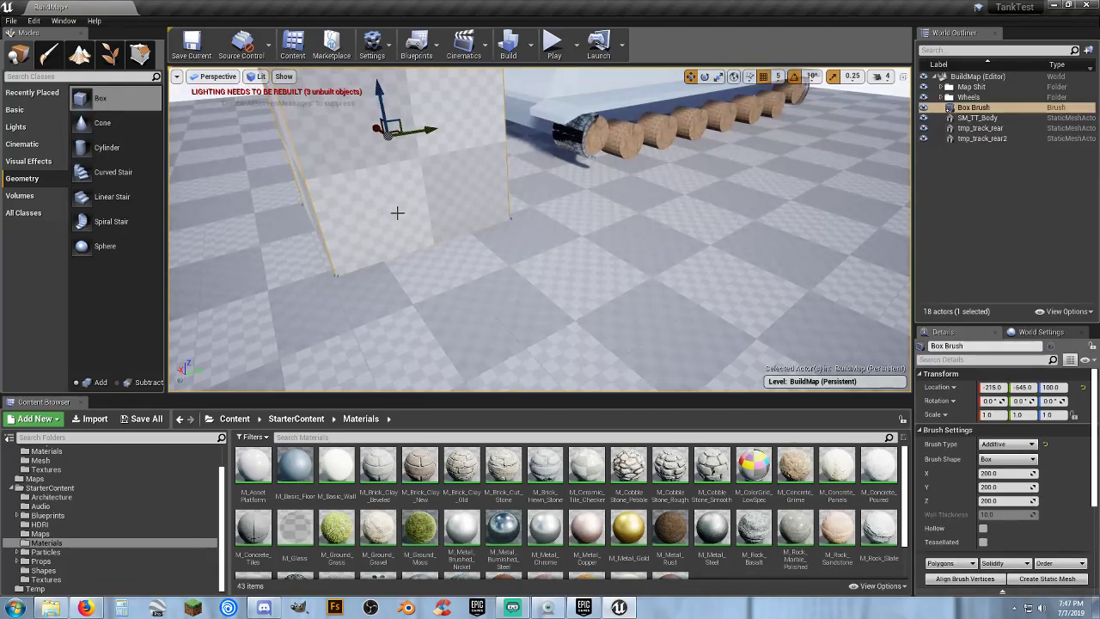
{"action": "key", "text": "Delete"}
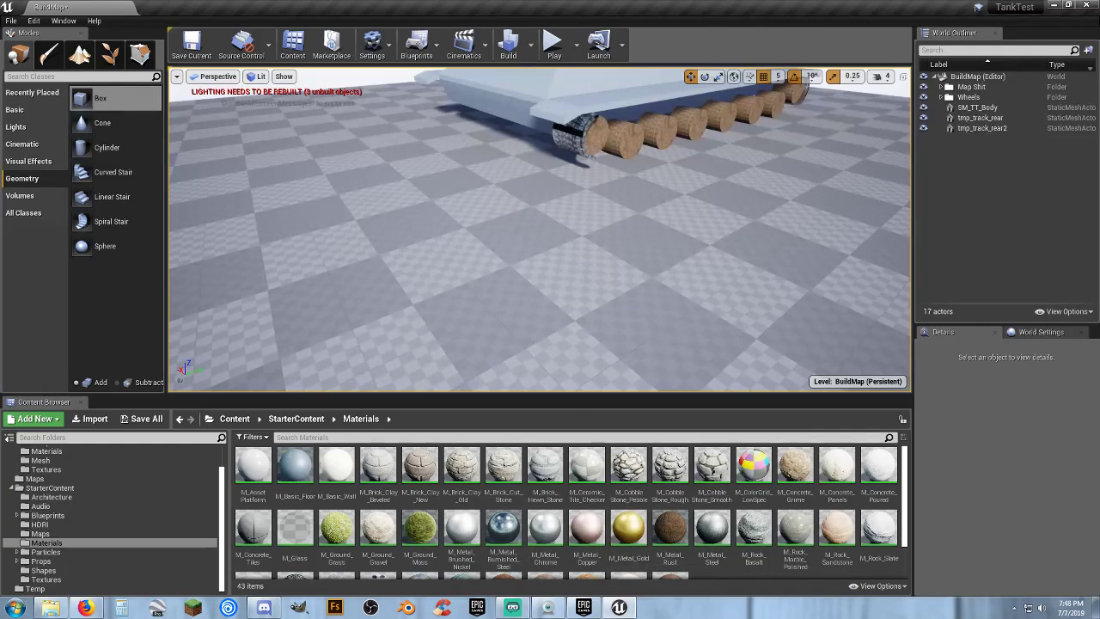
{"action": "left_click", "coordinate": [569, 137]}
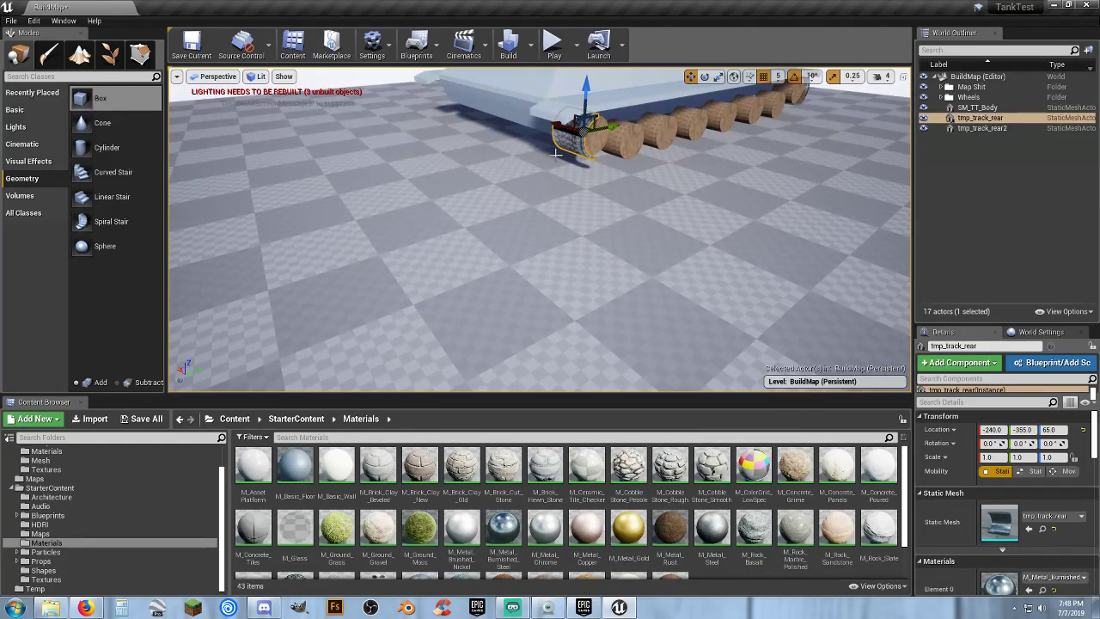
{"action": "left_click", "coordinate": [504, 526]}
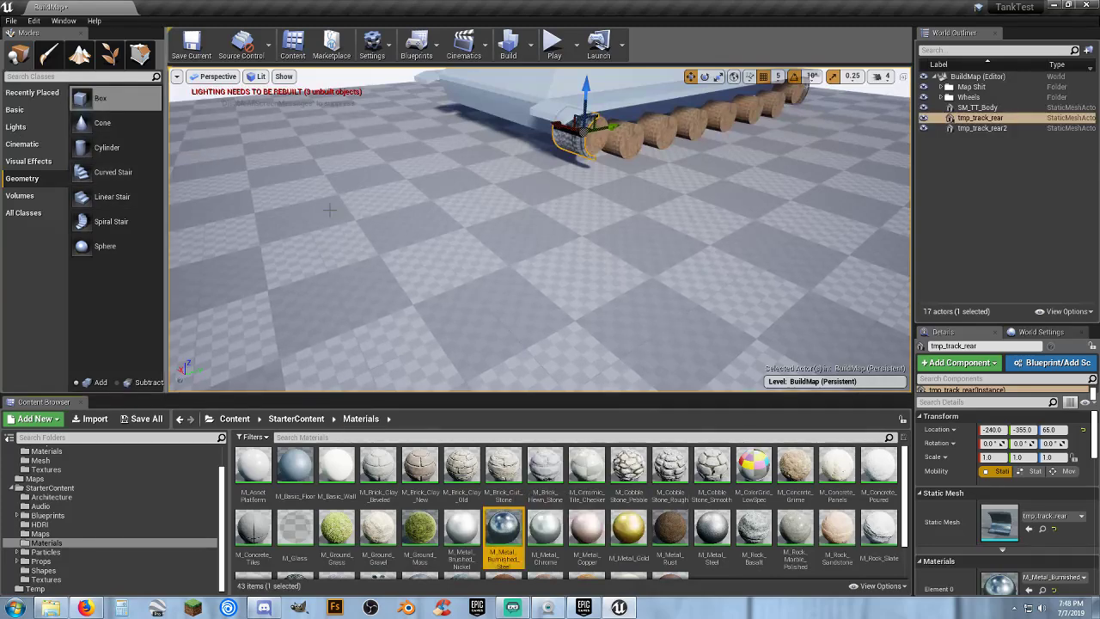
{"action": "left_click", "coordinate": [349, 258]}
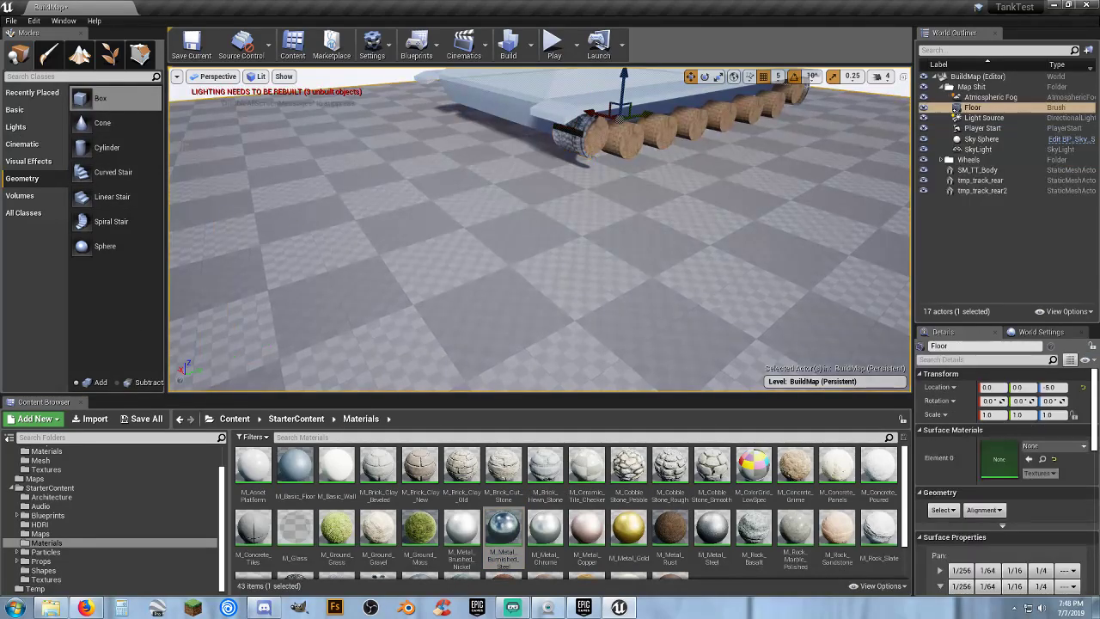
{"action": "mouse_move", "coordinate": [101, 98]}
{"action": "left_mouse_down"}
{"action": "mouse_move", "coordinate": [427, 238]}
{"action": "mouse_move", "coordinate": [418, 220]}
{"action": "left_mouse_up"}
{"action": "mouse_move", "coordinate": [627, 242]}
{"action": "right_mouse_down"}
{"action": "mouse_move", "coordinate": [653, 172]}
{"action": "mouse_move", "coordinate": [628, 242]}
{"action": "right_mouse_up"}
{"action": "key", "text": "a"}
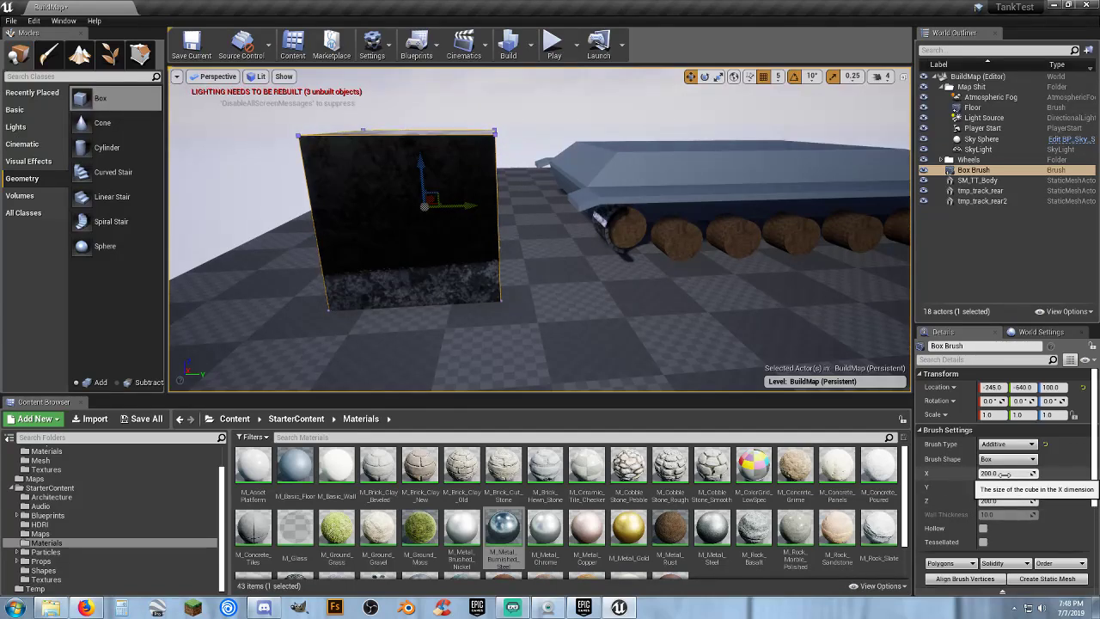
- Flatten the box brush into a thin plate by setting its X size to 70 and Z size to 5
{"action": "left_click", "coordinate": [1004, 474]}
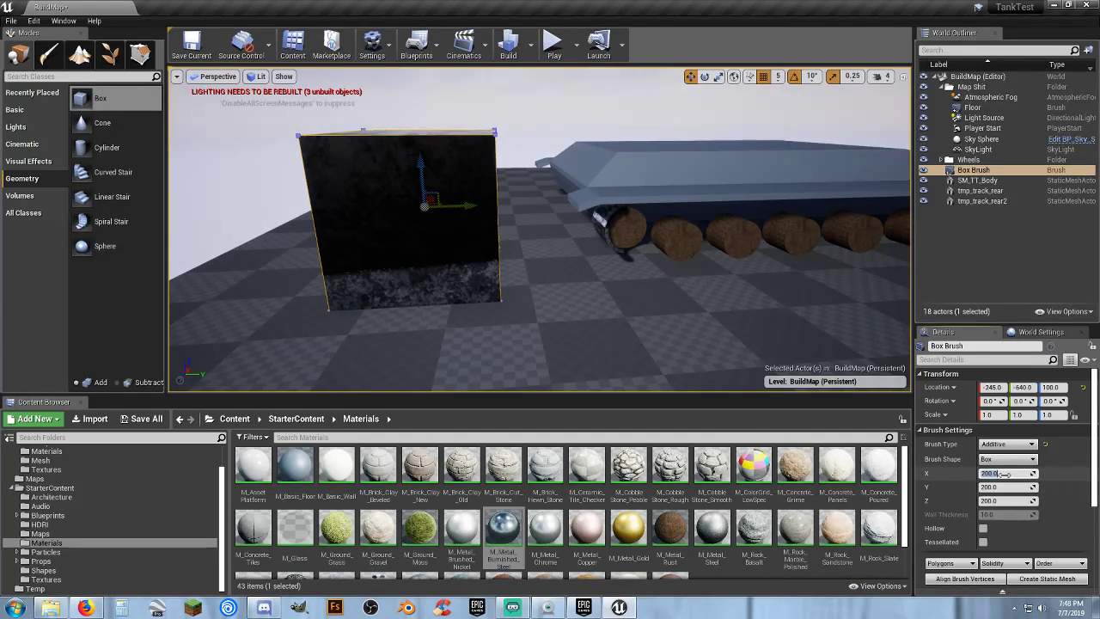
{"action": "key", "text": "Tab"}
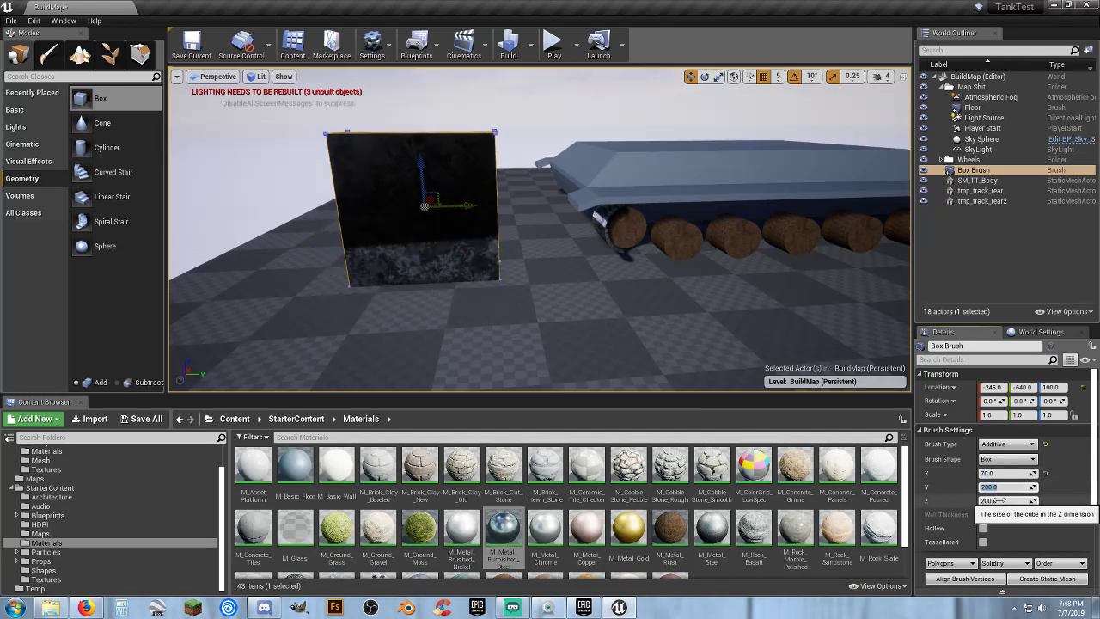
{"action": "left_click", "coordinate": [1000, 500]}
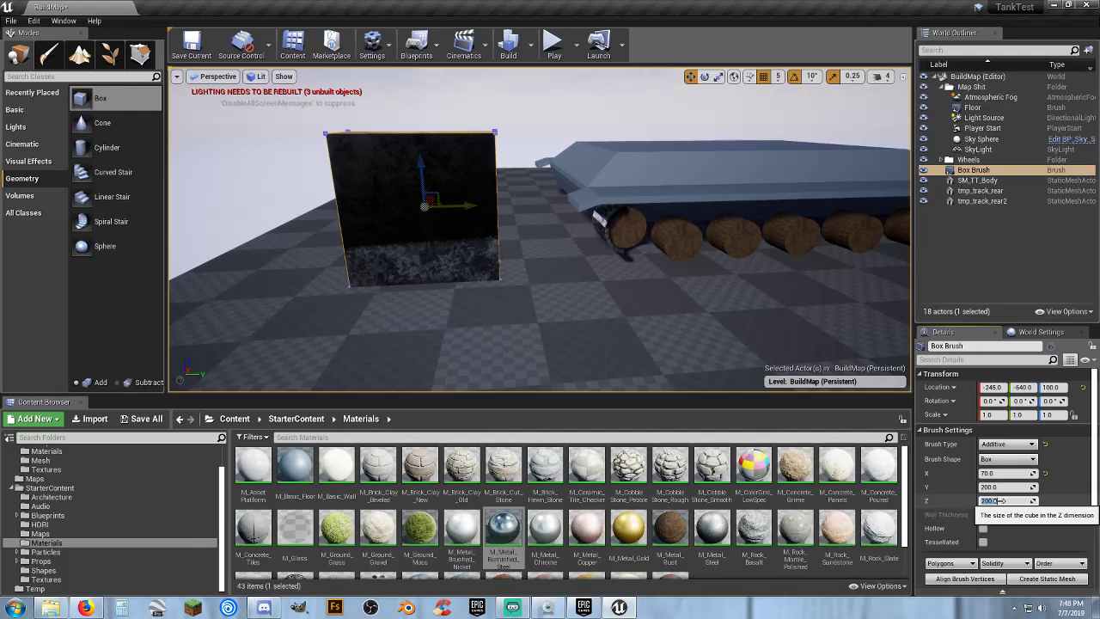
{"action": "type", "text": "5"}
{"action": "key", "text": "Return"}
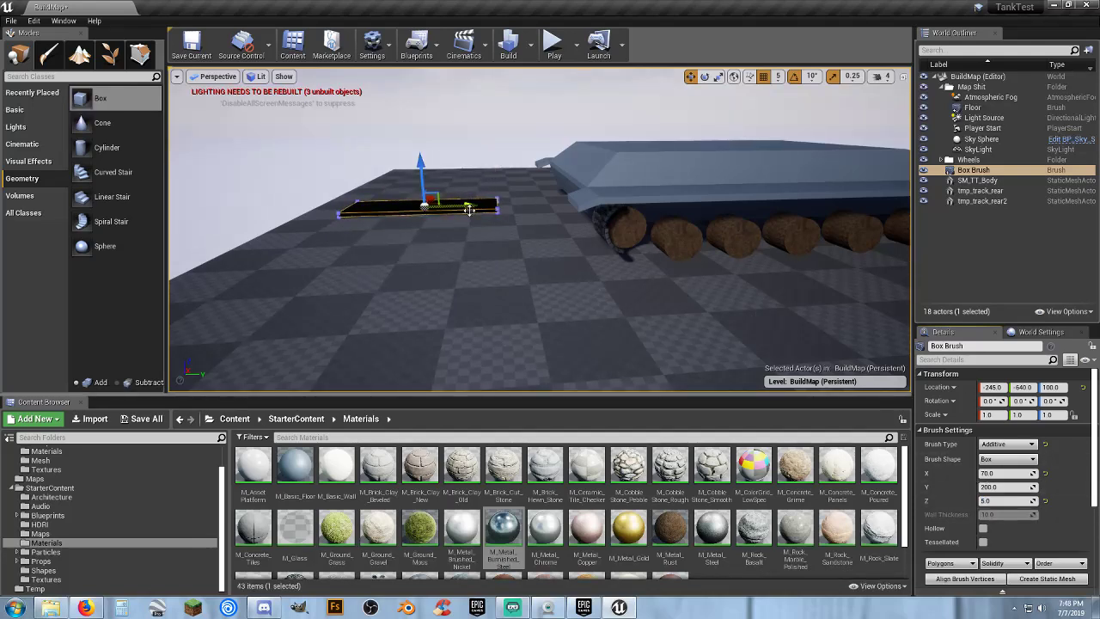
- Move the thin steel plate above the rear end wheel to X -240, Y -360, lining it up with the track section's width
{"action": "left_click_drag", "start_coordinate": [467, 207], "coordinate": [688, 226]}
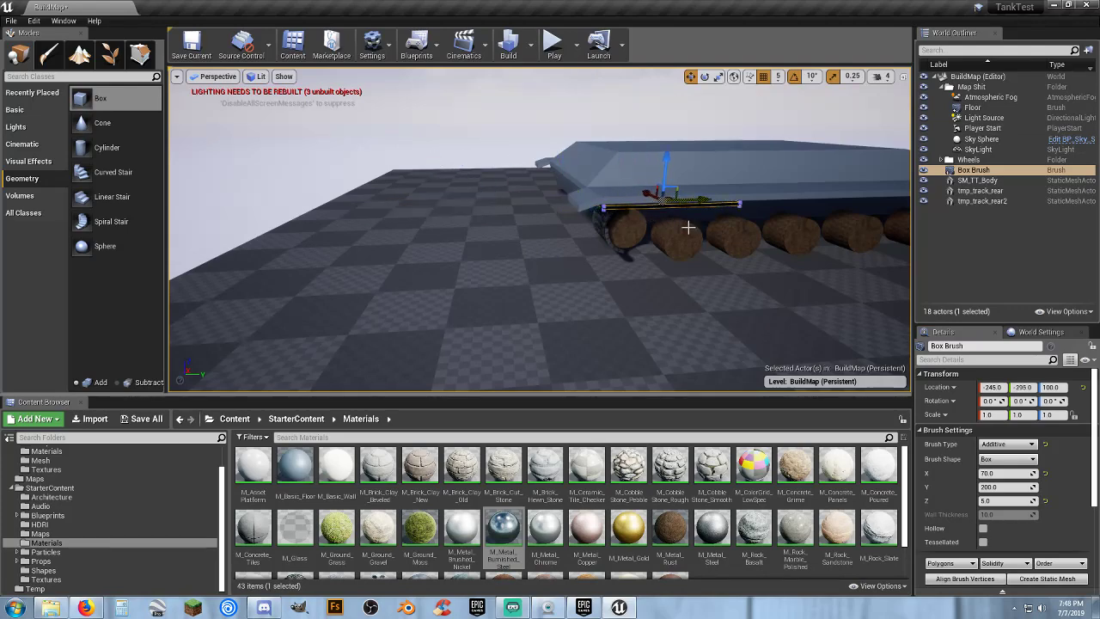
{"action": "key", "text": "w"}
{"action": "mouse_move", "coordinate": [687, 226]}
{"action": "right_mouse_down"}
{"action": "mouse_move", "coordinate": [687, 266]}
{"action": "mouse_move", "coordinate": [696, 223]}
{"action": "mouse_move", "coordinate": [670, 217]}
{"action": "right_mouse_up"}
{"action": "key", "text": "s"}
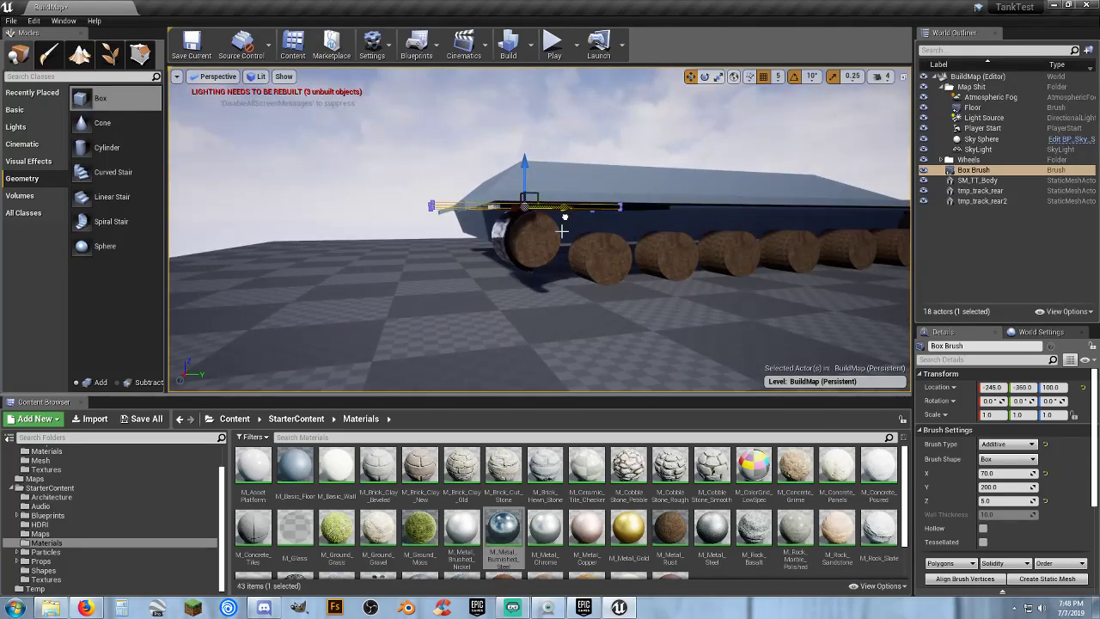
{"action": "left_click_drag", "start_coordinate": [562, 231], "coordinate": [551, 232]}
{"action": "key", "text": "a"}
{"action": "mouse_move", "coordinate": [552, 232]}
{"action": "right_mouse_down"}
{"action": "mouse_move", "coordinate": [675, 225]}
{"action": "mouse_move", "coordinate": [678, 215]}
{"action": "right_mouse_up"}
{"action": "key", "text": "w"}
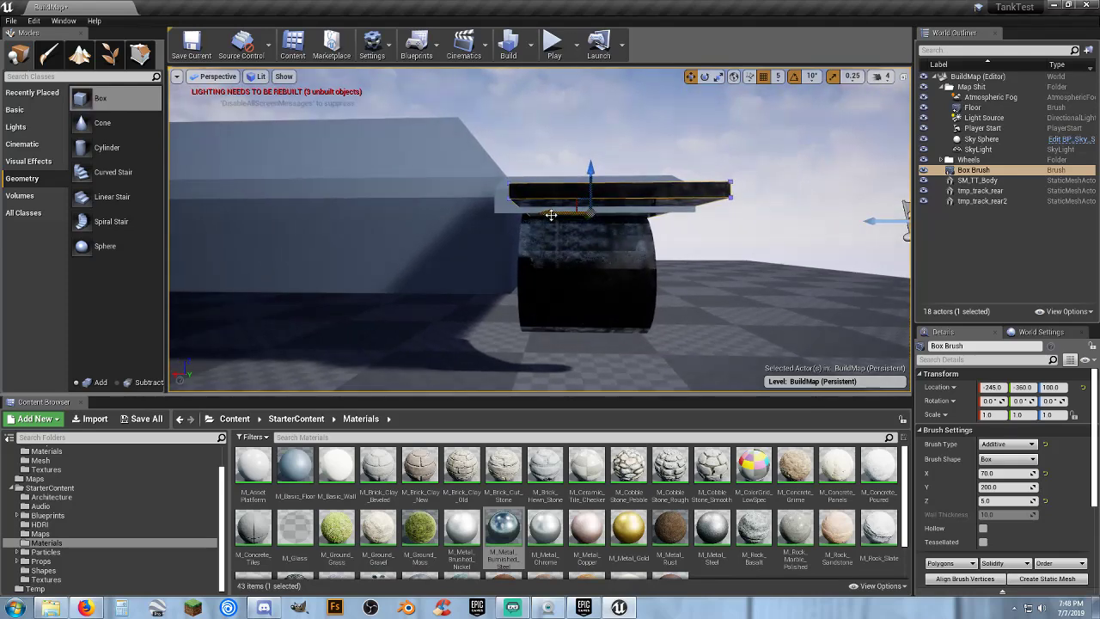
{"action": "key", "text": "d"}
{"action": "right_click_drag", "start_coordinate": [590, 260], "coordinate": [456, 258]}
{"action": "key", "text": "s"}
{"action": "mouse_move", "coordinate": [580, 217]}
{"action": "right_mouse_down"}
{"action": "mouse_move", "coordinate": [580, 262]}
{"action": "mouse_move", "coordinate": [581, 217]}
{"action": "right_mouse_up"}
{"action": "key", "text": "s"}
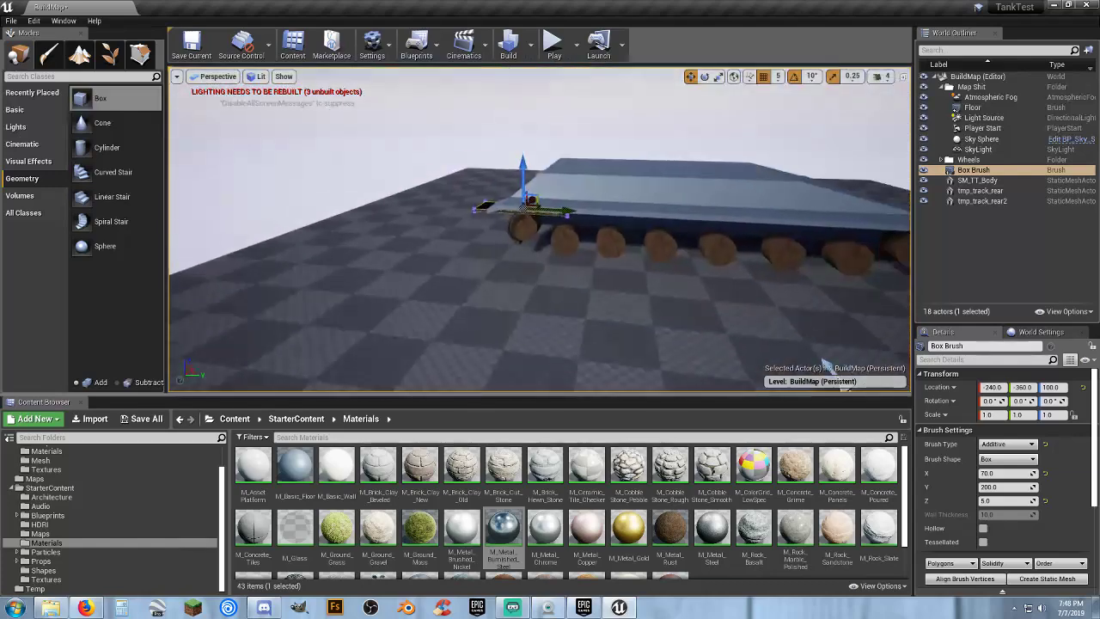
- Centre the steel plate along the tank's wheels at Y 5
{"action": "mouse_move", "coordinate": [679, 210]}
{"action": "left_mouse_down"}
{"action": "mouse_move", "coordinate": [829, 213]}
{"action": "mouse_move", "coordinate": [754, 208]}
{"action": "left_mouse_up"}
{"action": "key", "text": "w"}
{"action": "right_click_drag", "start_coordinate": [736, 275], "coordinate": [800, 275]}
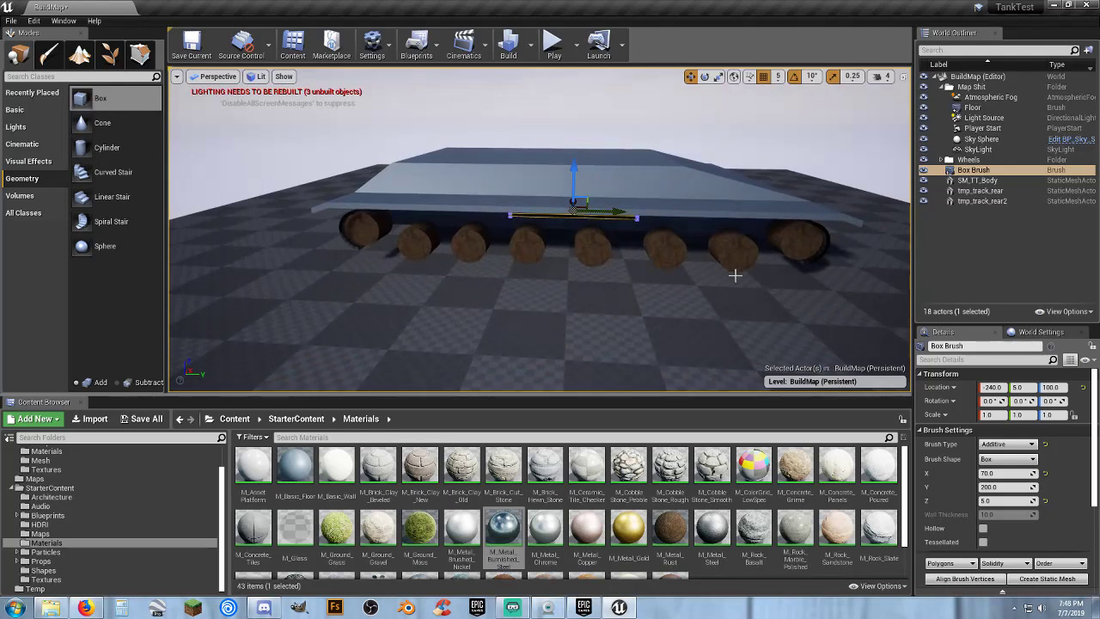
- Duplicate the steel plate beyond the tank's rear end as a spare, and reselect the original Box Brush
{"action": "key", "text": "ctrl+w"}
{"action": "left_click_drag", "start_coordinate": [619, 211], "coordinate": [271, 211]}
{"action": "left_click", "coordinate": [1014, 171]}
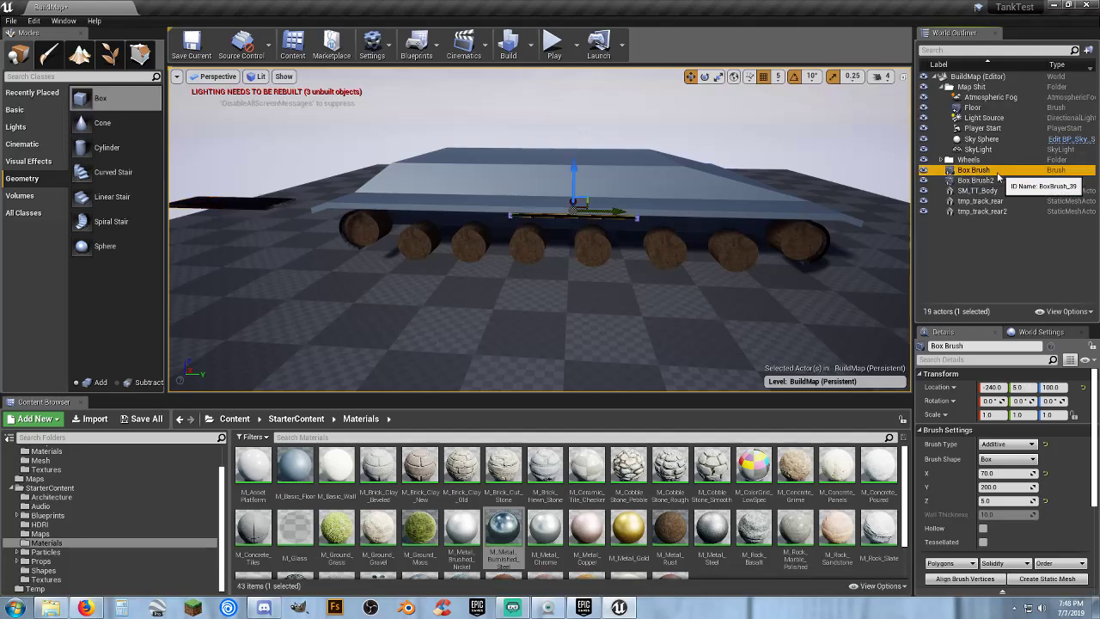
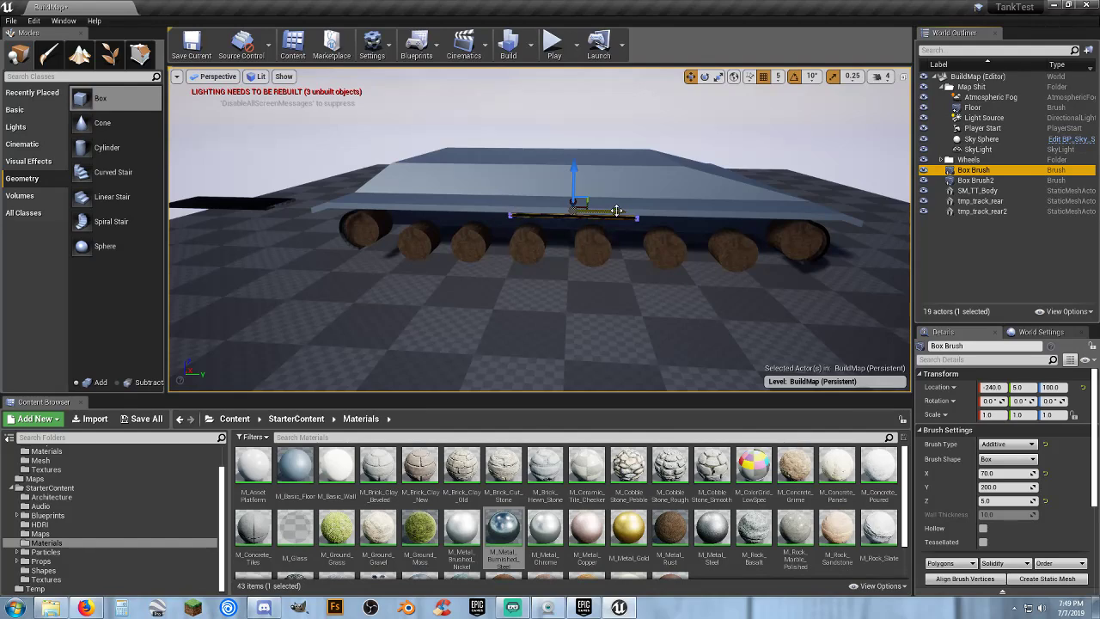
- Lengthen the original plate to span between the two end wheels, trying Y sizes of 300, 600 and 700
{"action": "key", "text": "w"}
{"action": "right_click_drag", "start_coordinate": [600, 249], "coordinate": [613, 301]}
{"action": "key", "text": "s"}
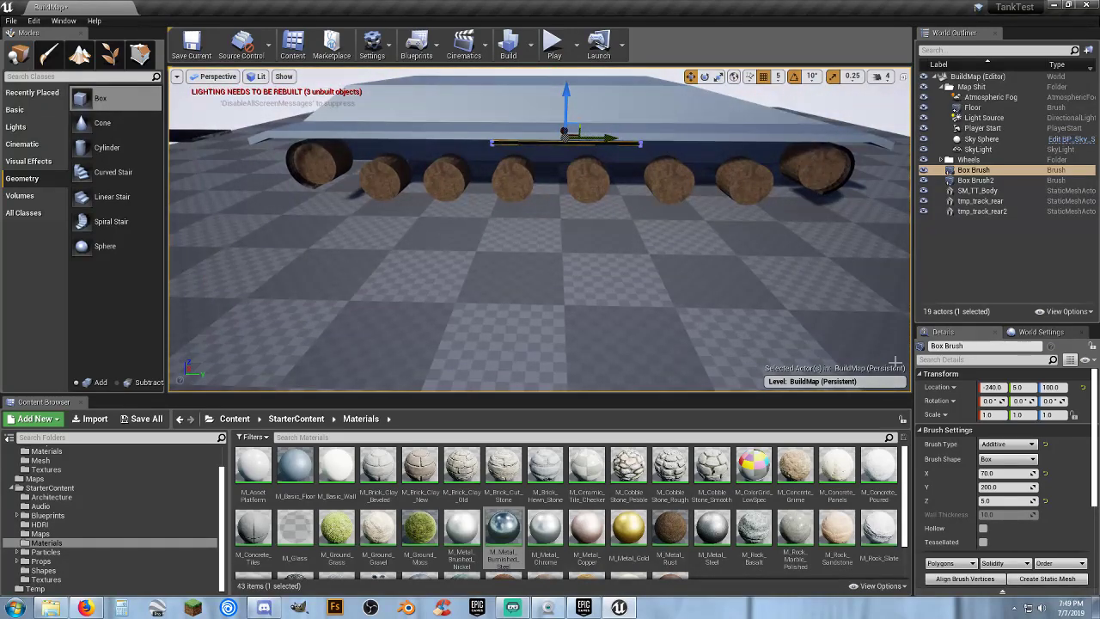
{"action": "left_click", "coordinate": [1005, 487]}
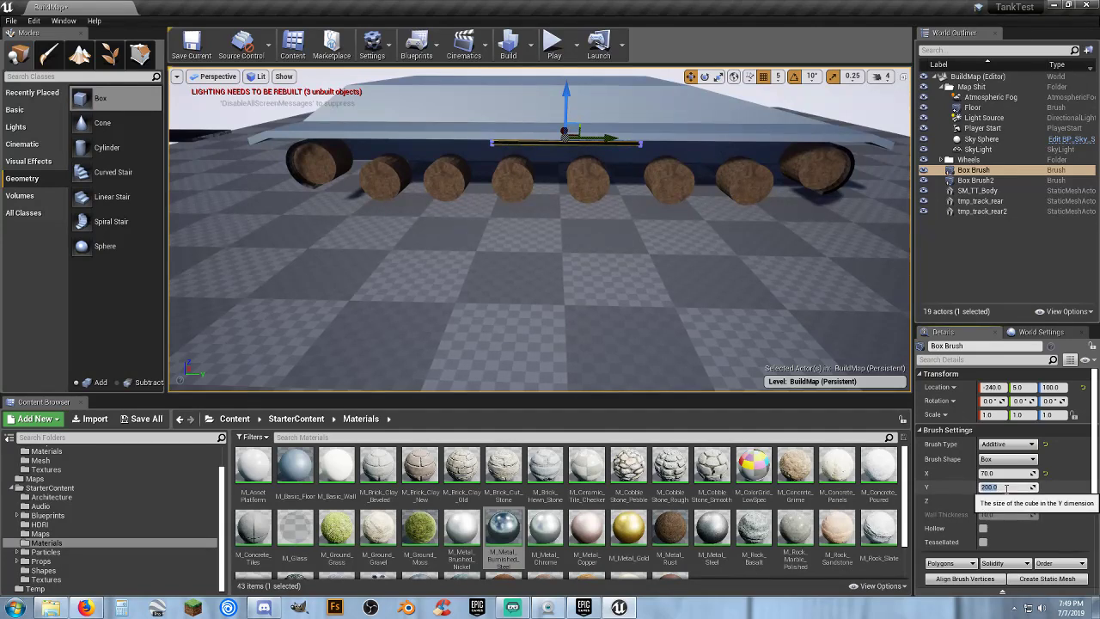
{"action": "type", "text": "300"}
{"action": "key", "text": "Return"}
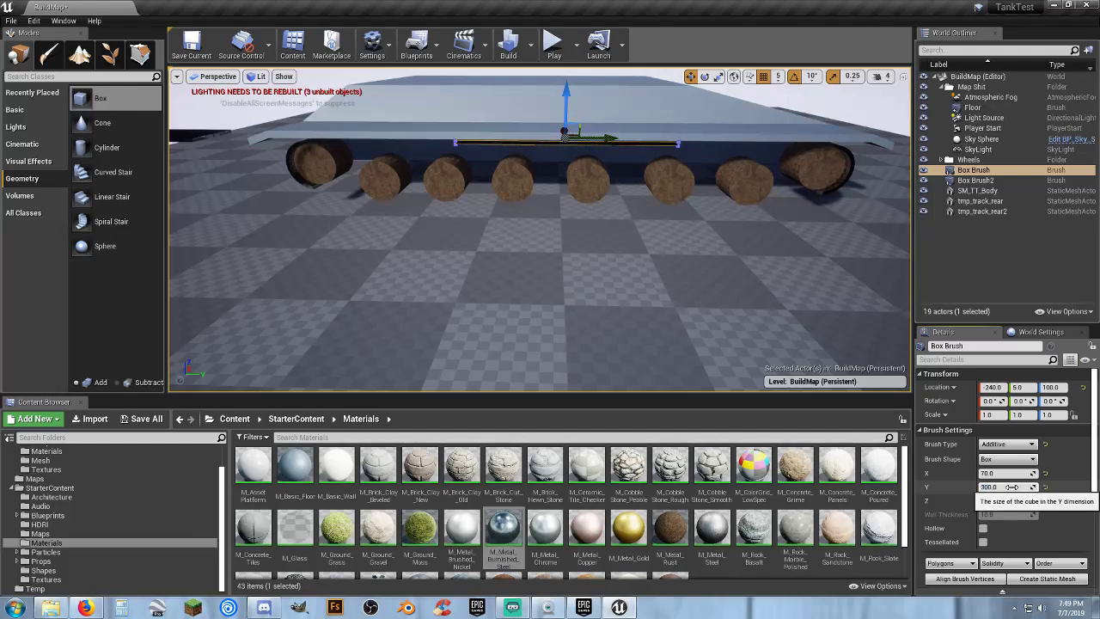
{"action": "left_click", "coordinate": [1015, 488]}
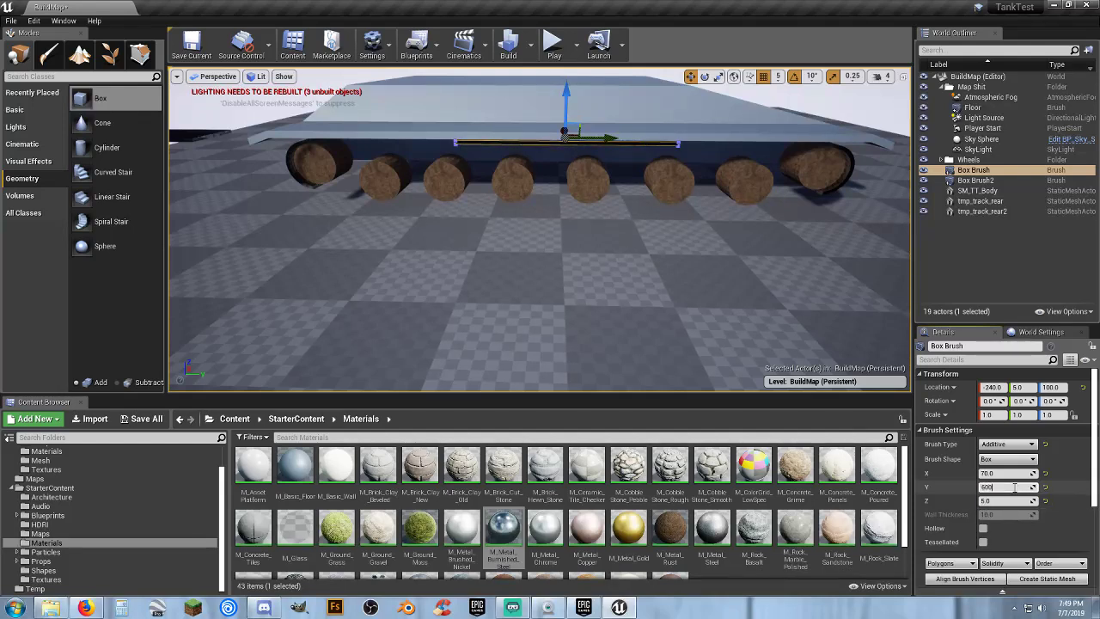
{"action": "key", "text": "Tab"}
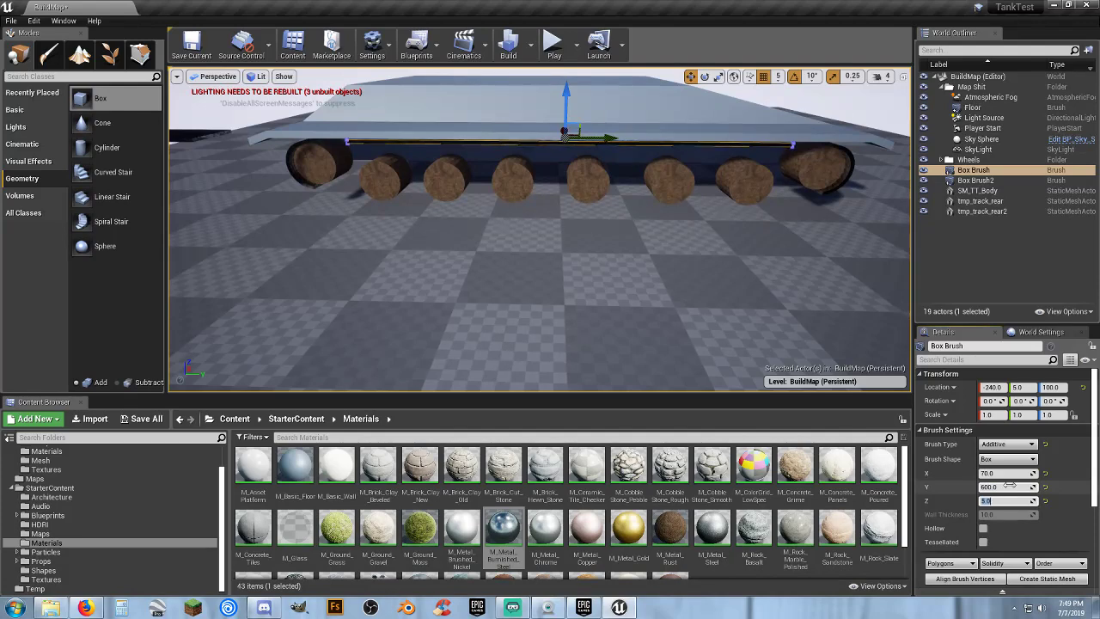
{"action": "right_click_drag", "start_coordinate": [644, 253], "coordinate": [678, 199]}
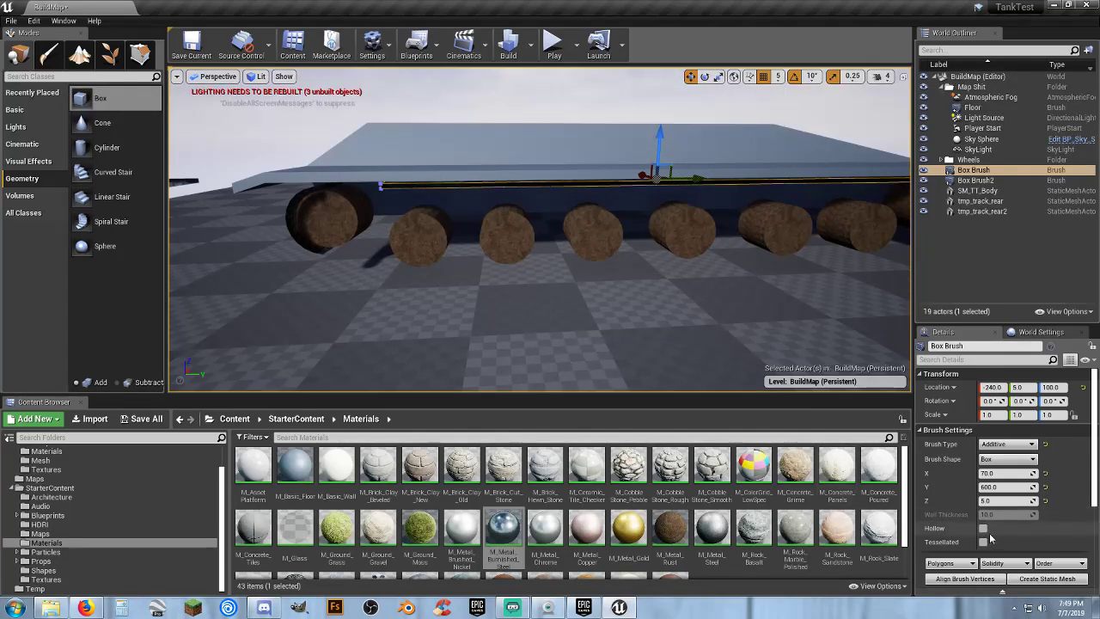
{"action": "left_click", "coordinate": [999, 486]}
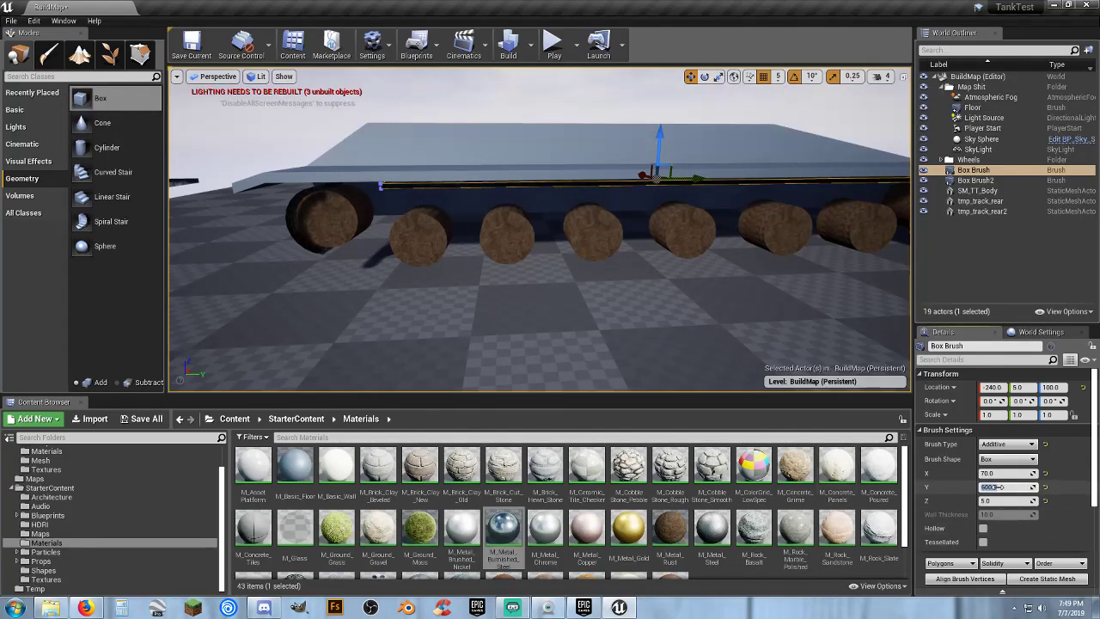
{"action": "type", "text": "7000"}
{"action": "key", "text": "Tab"}
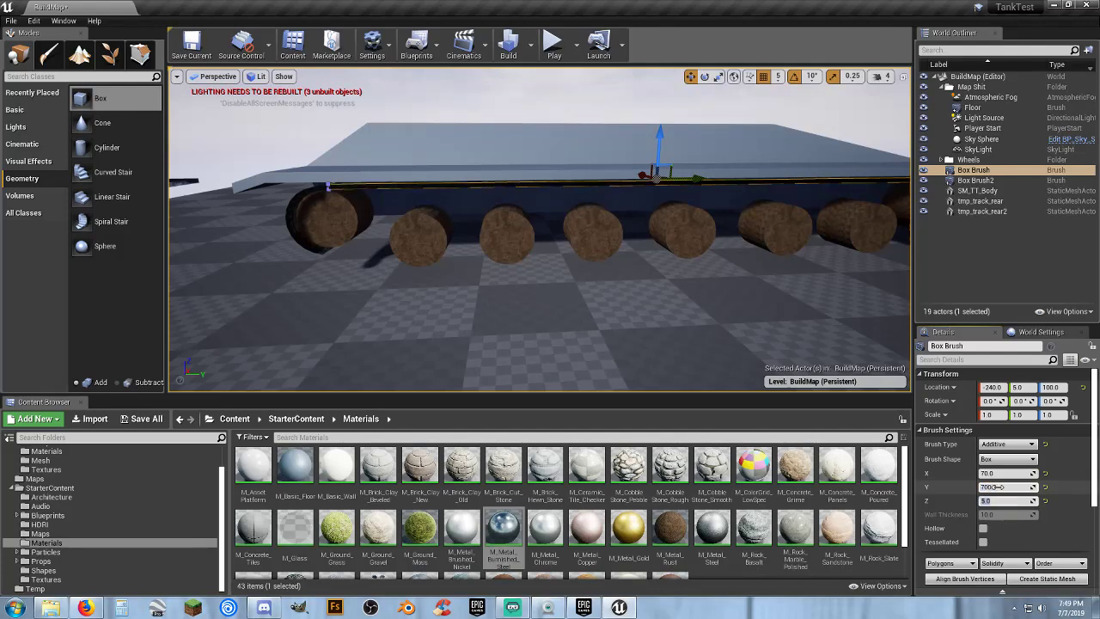
- Centre the long steel plate above the wheels at Y 0
{"action": "right_click_drag", "start_coordinate": [670, 272], "coordinate": [769, 258]}
{"action": "key", "text": "s"}
{"action": "key", "text": "d"}
{"action": "key", "text": "w"}
{"action": "key", "text": "s"}
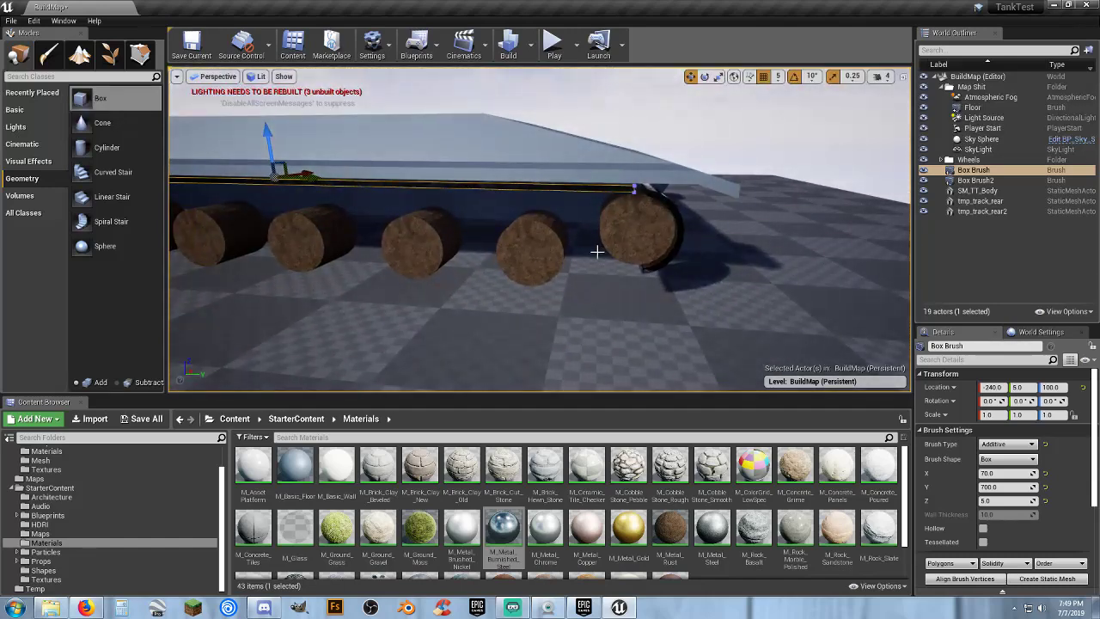
{"action": "left_click", "coordinate": [1032, 387]}
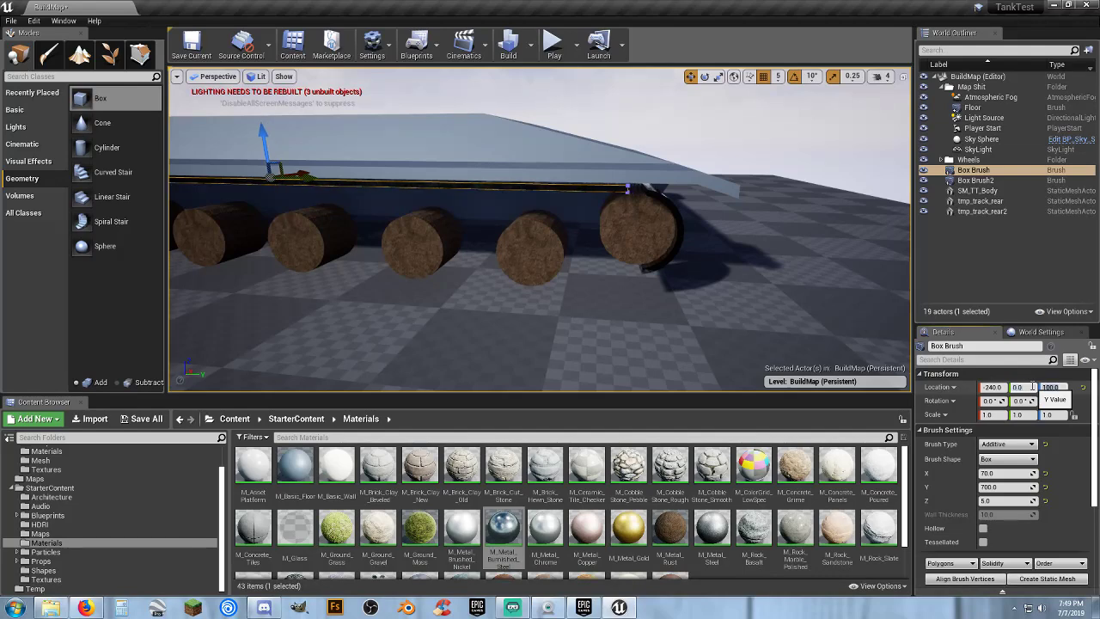
- Set the grid snap size to 1 and lower the long plate to Z 98, level with the curved track sections
{"action": "key", "text": "w"}
{"action": "mouse_move", "coordinate": [638, 289]}
{"action": "right_mouse_down"}
{"action": "mouse_move", "coordinate": [688, 289]}
{"action": "mouse_move", "coordinate": [731, 249]}
{"action": "mouse_move", "coordinate": [602, 250]}
{"action": "mouse_move", "coordinate": [653, 249]}
{"action": "mouse_move", "coordinate": [636, 257]}
{"action": "mouse_move", "coordinate": [601, 254]}
{"action": "mouse_move", "coordinate": [696, 232]}
{"action": "right_mouse_up"}
{"action": "key", "text": "s"}
{"action": "key", "text": "w"}
{"action": "key", "text": "w"}
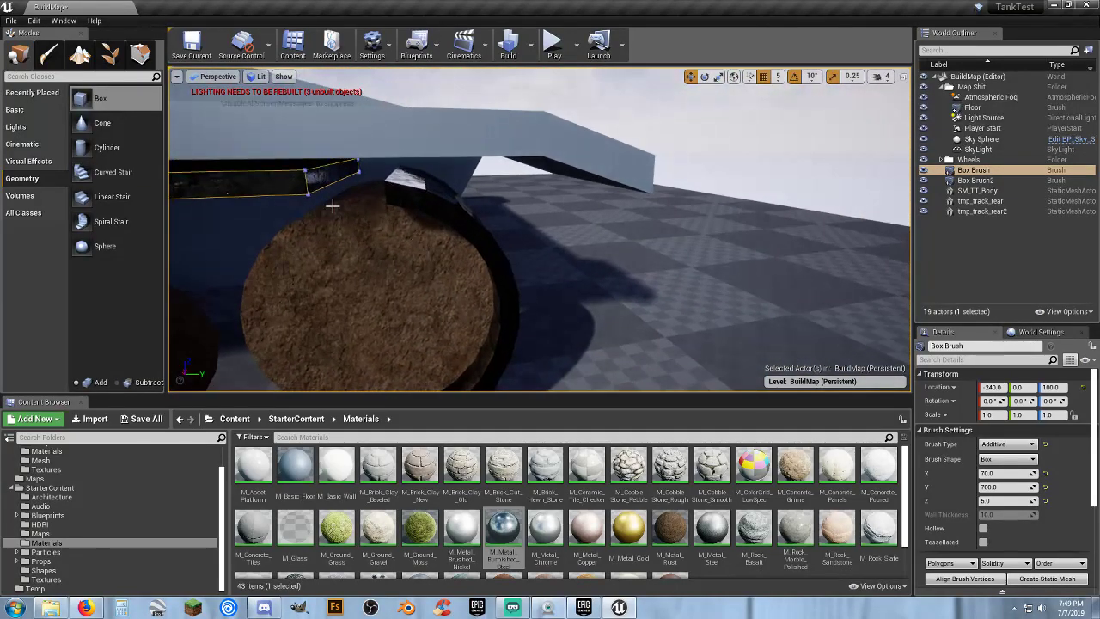
{"action": "mouse_move", "coordinate": [325, 192]}
{"action": "right_mouse_down"}
{"action": "mouse_move", "coordinate": [215, 193]}
{"action": "mouse_move", "coordinate": [370, 193]}
{"action": "mouse_move", "coordinate": [360, 189]}
{"action": "right_mouse_up"}
{"action": "key", "text": "a"}
{"action": "key", "text": "a"}
{"action": "key", "text": "w"}
{"action": "key", "text": "s"}
{"action": "key", "text": "w"}
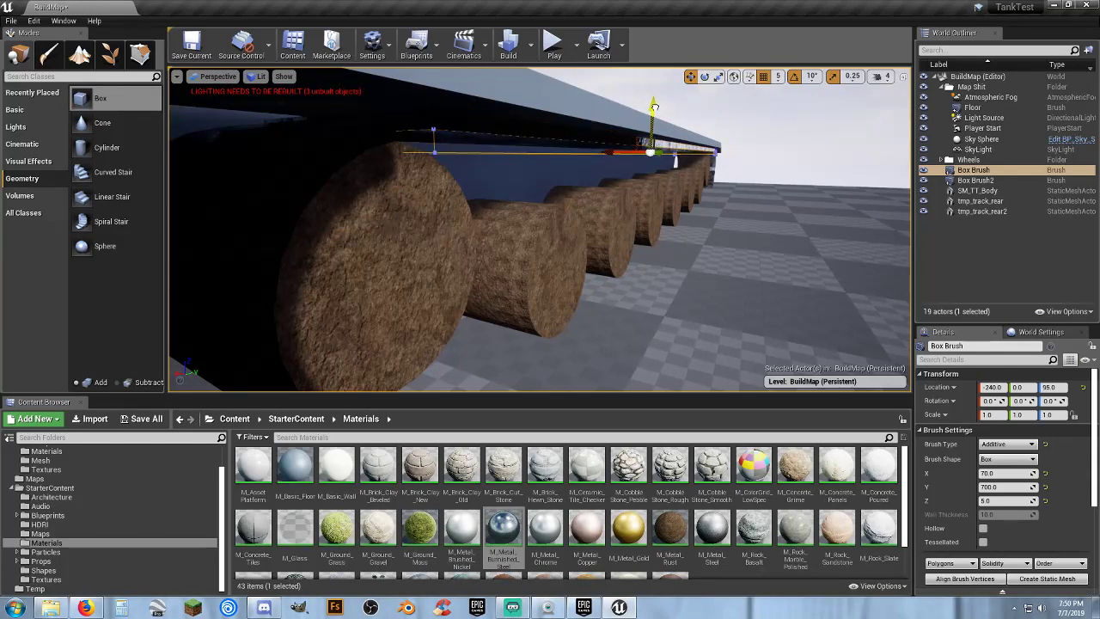
{"action": "left_click", "coordinate": [777, 76]}
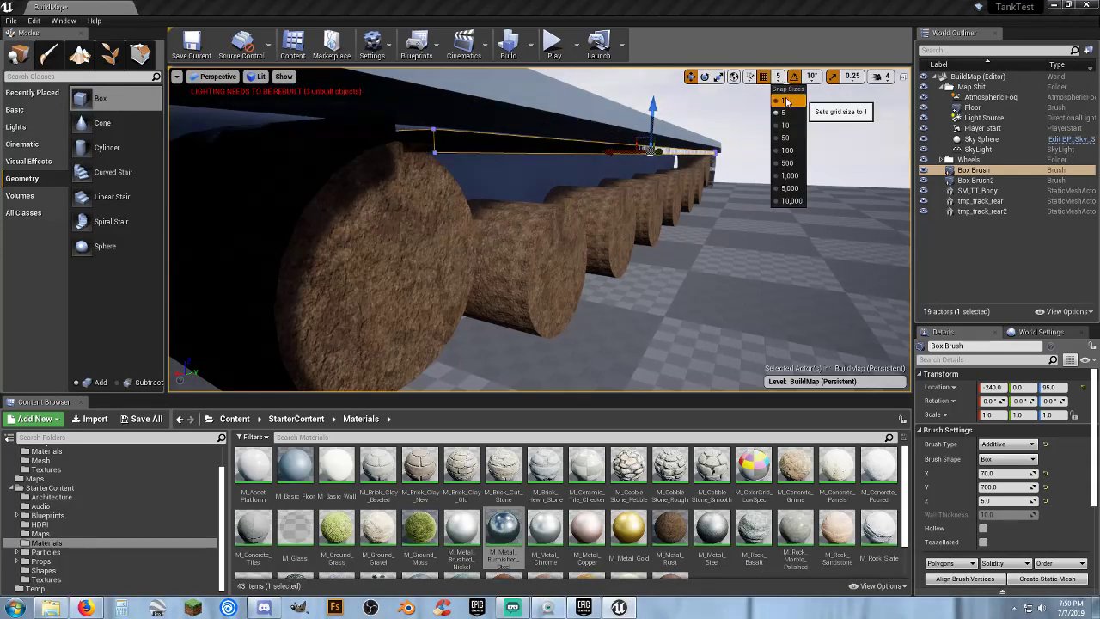
{"action": "left_click", "coordinate": [785, 101]}
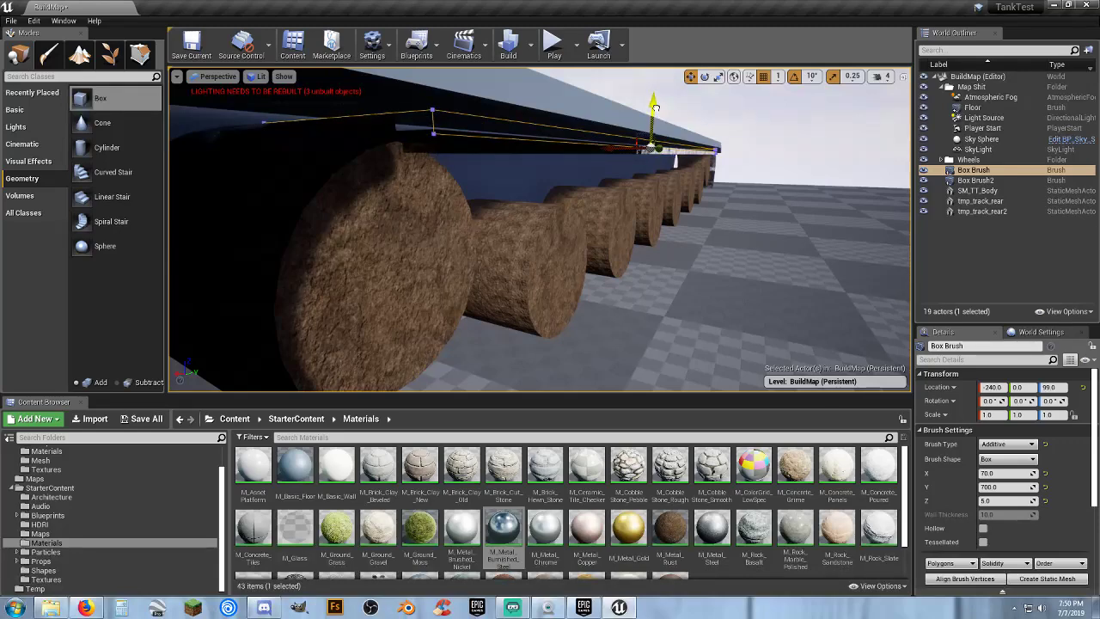
- Lengthen the upper plate to a Y size of 720 and check its fit at both end wheels
{"action": "right_click_drag", "start_coordinate": [642, 169], "coordinate": [498, 189]}
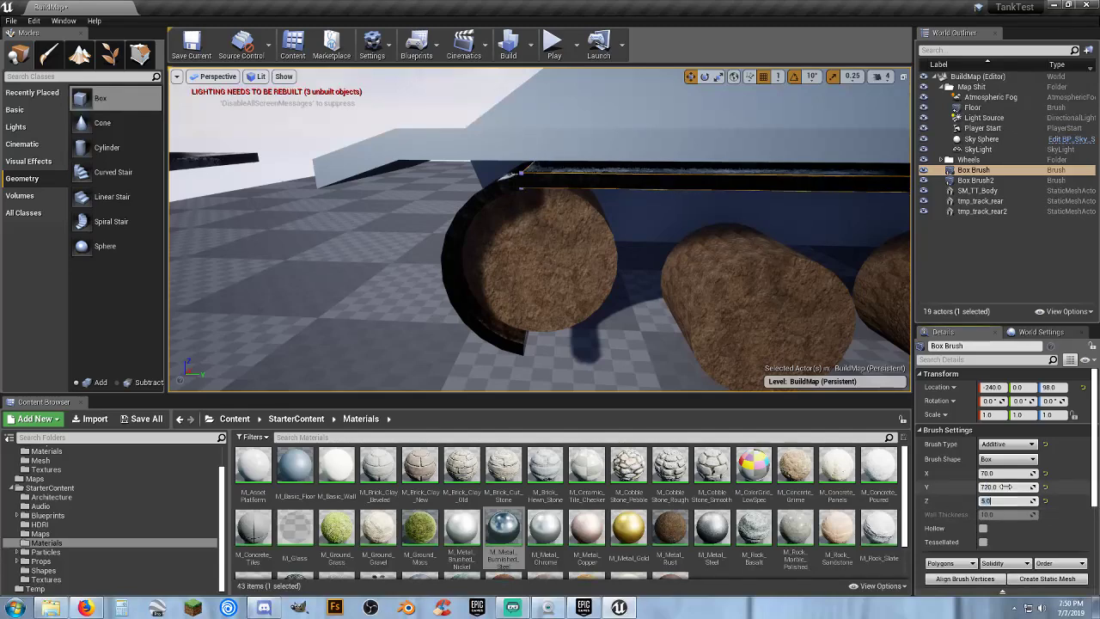
{"action": "mouse_move", "coordinate": [668, 230]}
{"action": "right_mouse_down"}
{"action": "mouse_move", "coordinate": [790, 230]}
{"action": "mouse_move", "coordinate": [713, 226]}
{"action": "mouse_move", "coordinate": [769, 227]}
{"action": "mouse_move", "coordinate": [771, 202]}
{"action": "mouse_move", "coordinate": [789, 203]}
{"action": "mouse_move", "coordinate": [799, 185]}
{"action": "mouse_move", "coordinate": [825, 241]}
{"action": "mouse_move", "coordinate": [815, 236]}
{"action": "mouse_move", "coordinate": [805, 227]}
{"action": "mouse_move", "coordinate": [885, 230]}
{"action": "mouse_move", "coordinate": [832, 232]}
{"action": "right_mouse_up"}
{"action": "key", "text": "w"}
{"action": "key", "text": "s"}
{"action": "key", "text": "a"}
{"action": "key", "text": "w"}
{"action": "key", "text": "w"}
{"action": "key", "text": "s"}
{"action": "key", "text": "s"}
{"action": "key", "text": "d"}
{"action": "key", "text": "a"}
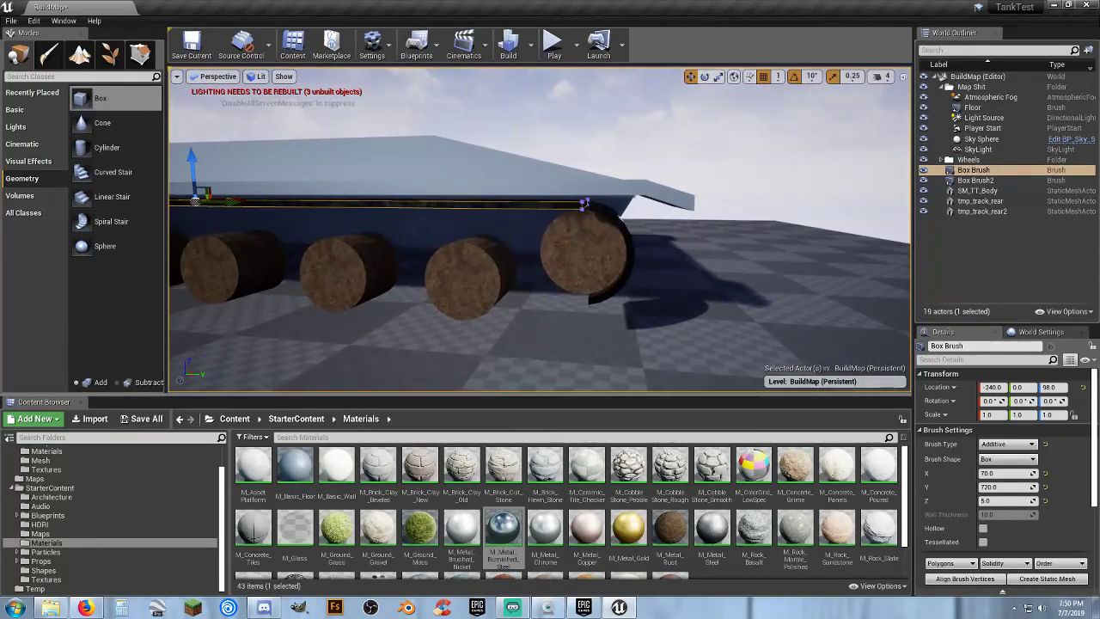
- Select the front end wheel together with its curved track section and move both to Y 355, closing the gap to the upper plate
{"action": "left_click", "coordinate": [598, 256]}
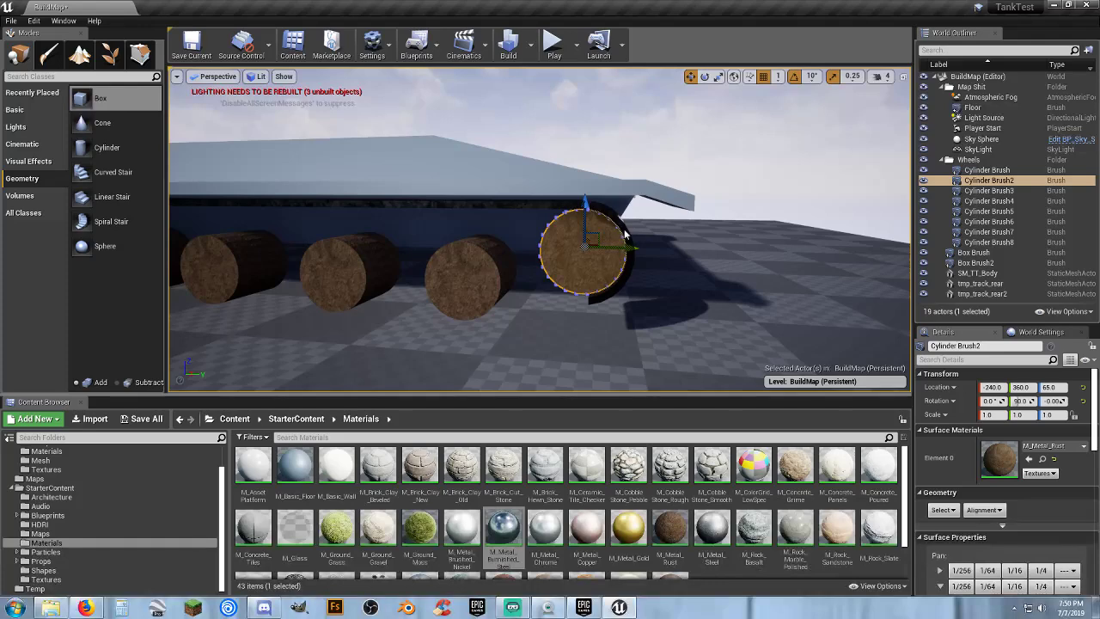
{"action": "left_click", "coordinate": [625, 235], "text": "ctrl"}
{"action": "key", "text": "w"}
{"action": "right_click_drag", "start_coordinate": [625, 234], "coordinate": [684, 298]}
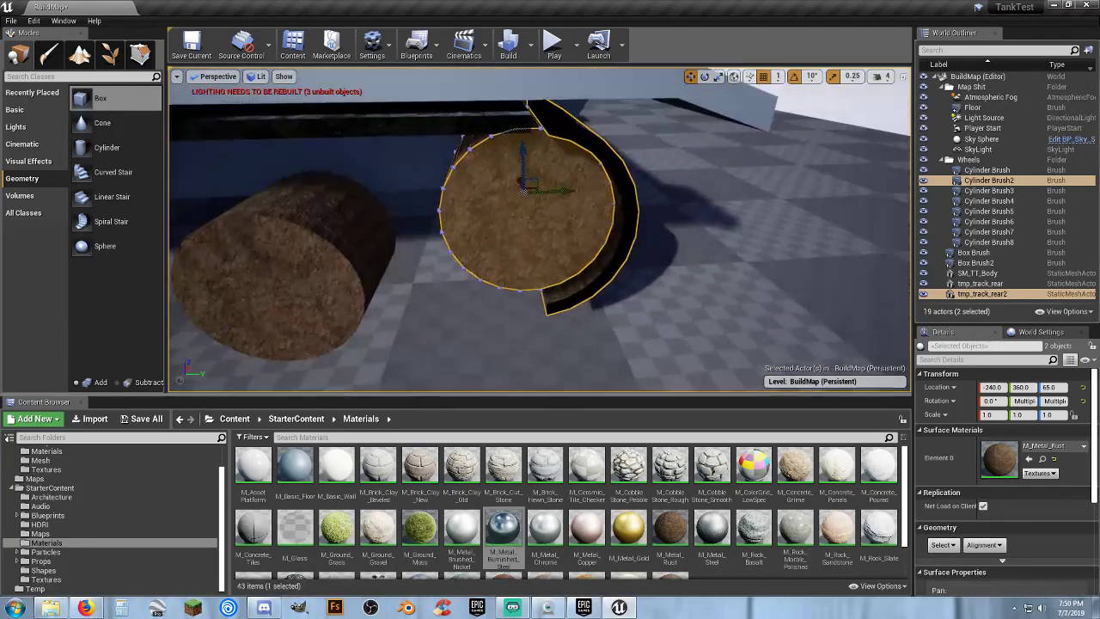
{"action": "right_click_drag", "start_coordinate": [604, 297], "coordinate": [592, 268]}
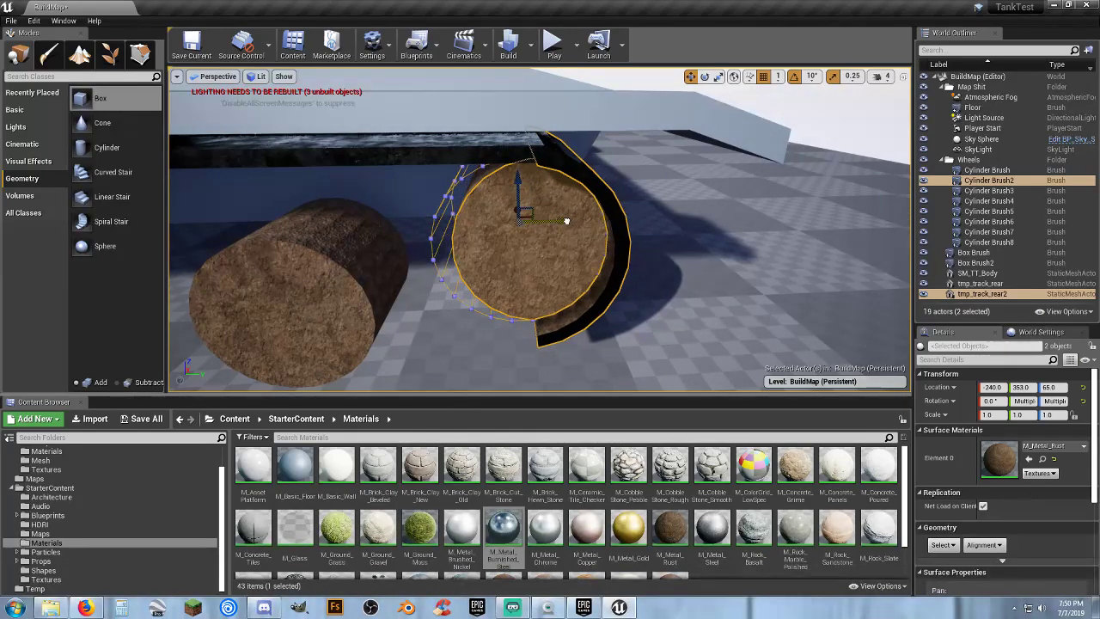
{"action": "left_click_drag", "start_coordinate": [567, 221], "coordinate": [566, 221]}
{"action": "key", "text": "w"}
{"action": "mouse_move", "coordinate": [567, 221]}
{"action": "right_mouse_down"}
{"action": "mouse_move", "coordinate": [619, 206]}
{"action": "mouse_move", "coordinate": [593, 202]}
{"action": "mouse_move", "coordinate": [567, 231]}
{"action": "mouse_move", "coordinate": [554, 225]}
{"action": "right_mouse_up"}
{"action": "key", "text": "s"}
{"action": "left_click_drag", "start_coordinate": [538, 239], "coordinate": [543, 239]}
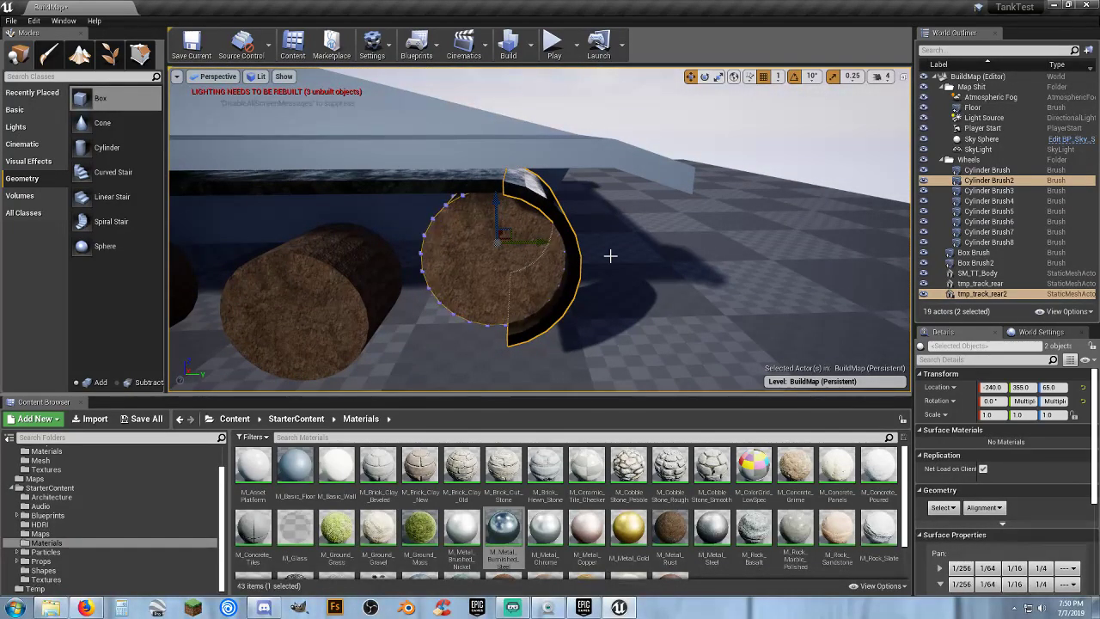
- Collapse the Wheels folder in the outliner and deselect all actors
{"action": "key", "text": "s"}
{"action": "right_click_drag", "start_coordinate": [622, 255], "coordinate": [622, 255]}
{"action": "key", "text": "w"}
{"action": "key", "text": "w"}
{"action": "key", "text": "s"}
{"action": "key", "text": "s"}
{"action": "key", "text": "s"}
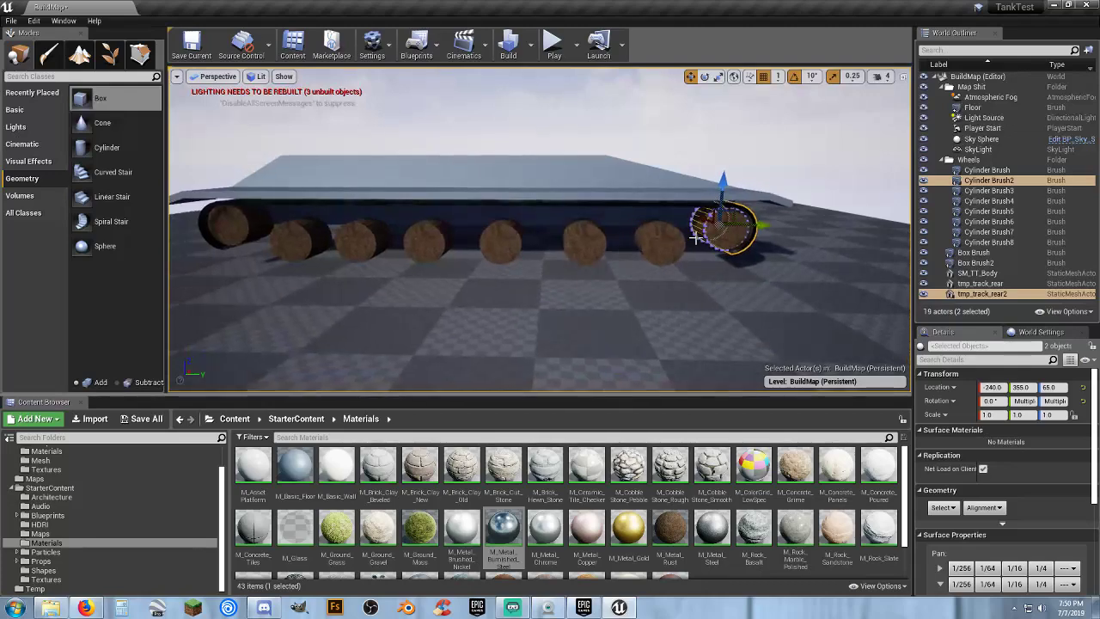
{"action": "left_click", "coordinate": [941, 160]}
{"action": "left_click", "coordinate": [989, 255]}
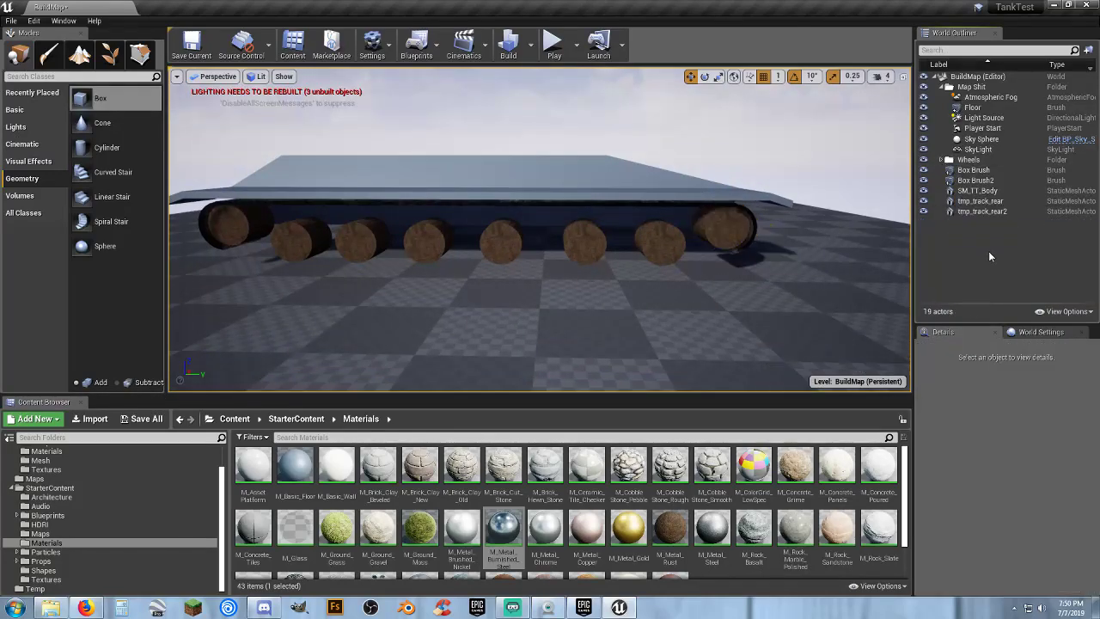
{"action": "right_click_drag", "start_coordinate": [695, 311], "coordinate": [690, 311]}
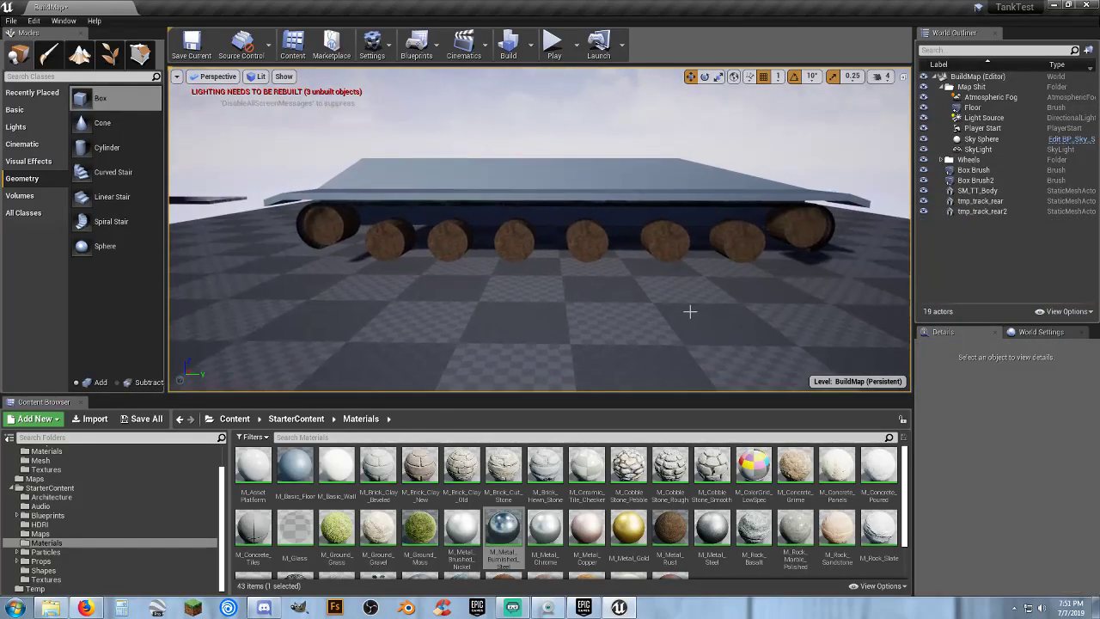
- Centre the spare steel plate, Box Brush2, at Y 0 and lower it beneath the road wheels to Z 3
{"action": "left_click", "coordinate": [973, 181]}
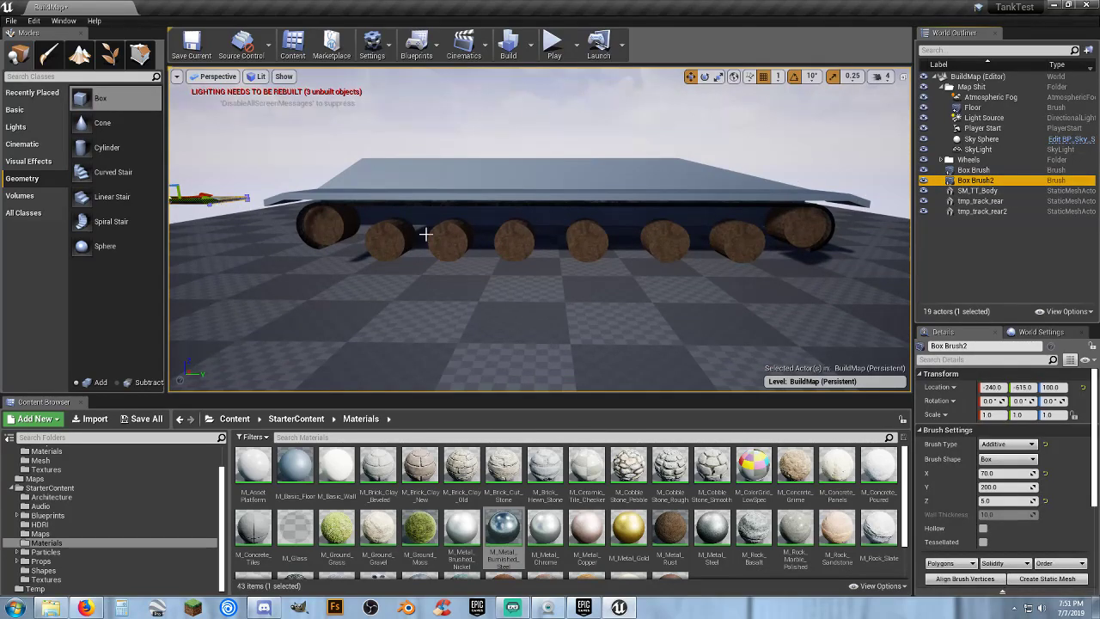
{"action": "left_click", "coordinate": [1028, 387]}
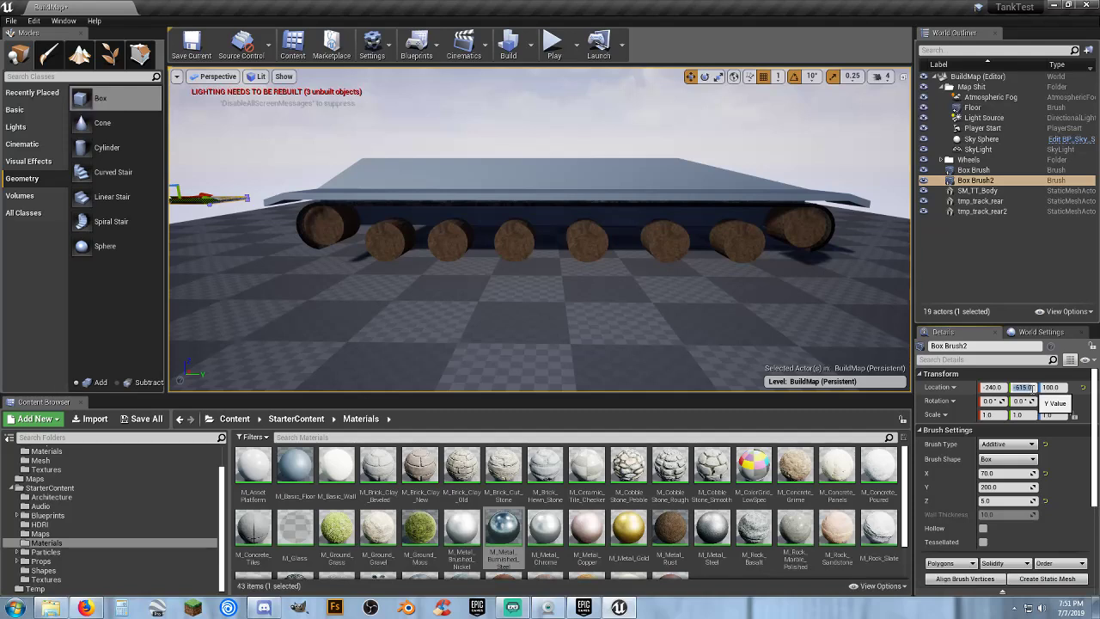
{"action": "type", "text": "0"}
{"action": "key", "text": "Tab"}
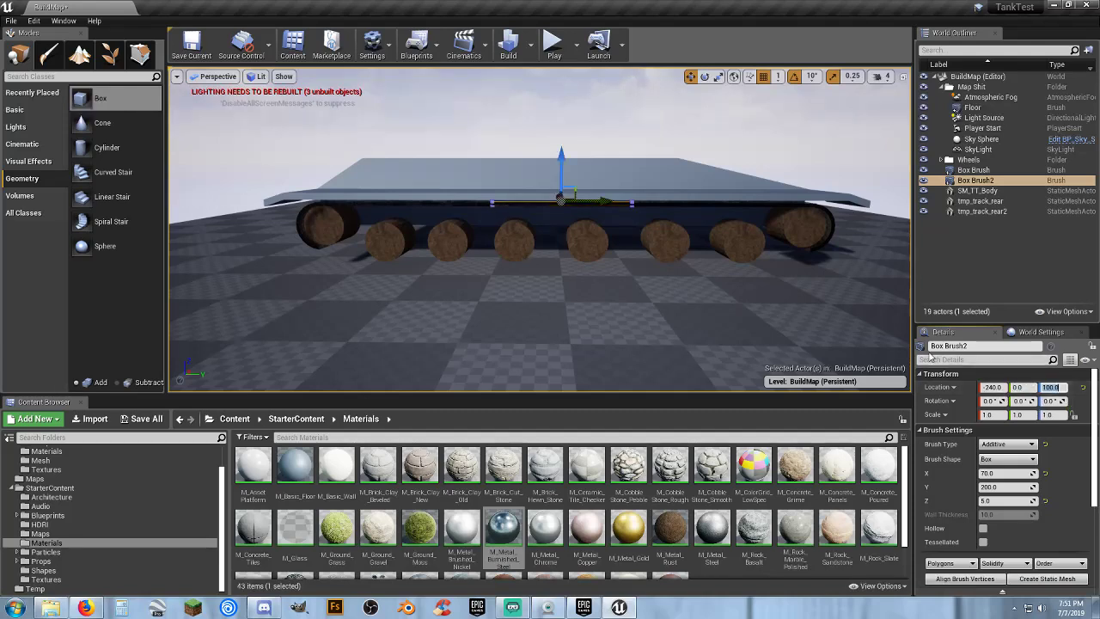
{"action": "left_click_drag", "start_coordinate": [555, 159], "coordinate": [560, 220]}
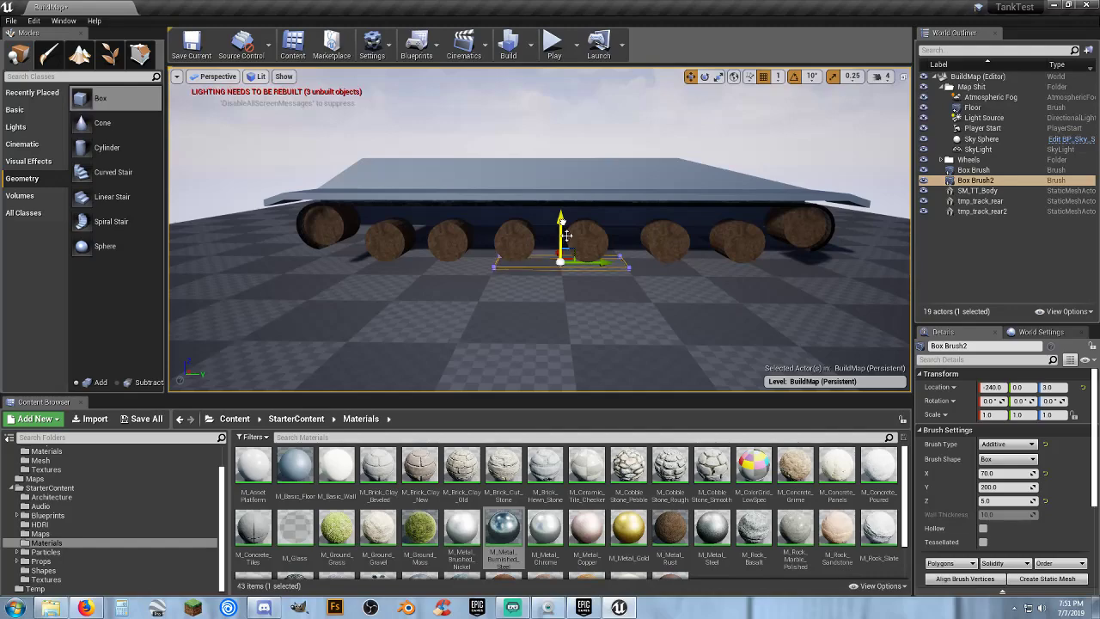
- Try Y sizes of 700 and 600 for the plate under the road wheels
{"action": "mouse_move", "coordinate": [562, 222]}
{"action": "right_mouse_down"}
{"action": "mouse_move", "coordinate": [558, 238]}
{"action": "mouse_move", "coordinate": [752, 383]}
{"action": "right_mouse_up"}
{"action": "key", "text": "s"}
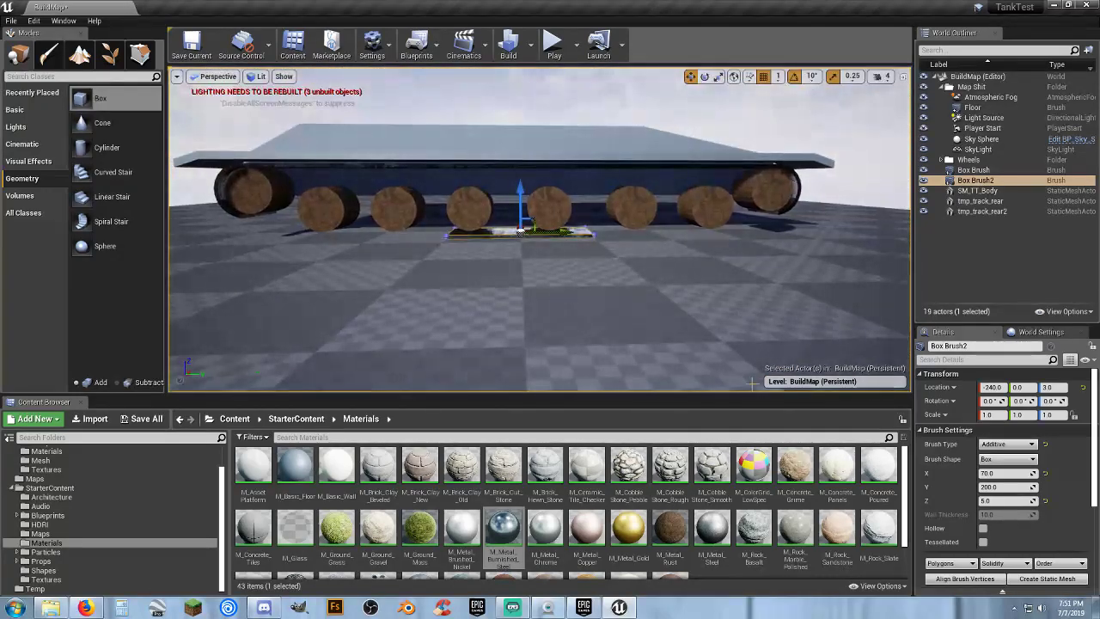
{"action": "left_click", "coordinate": [1004, 488]}
{"action": "type", "text": "700"}
{"action": "key", "text": "Return"}
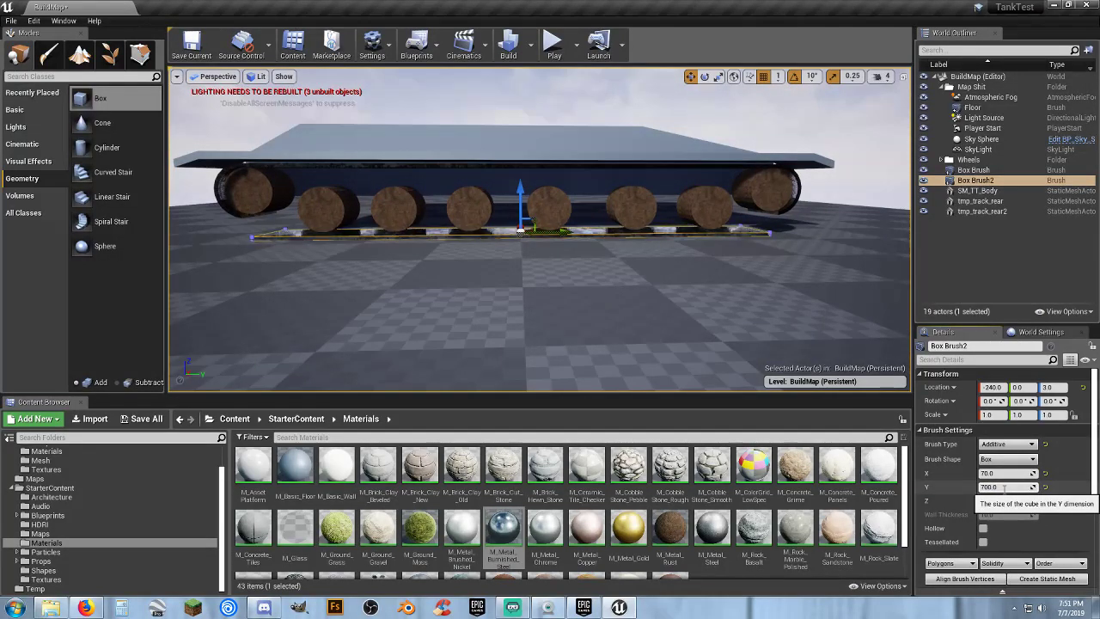
{"action": "left_click", "coordinate": [1003, 487]}
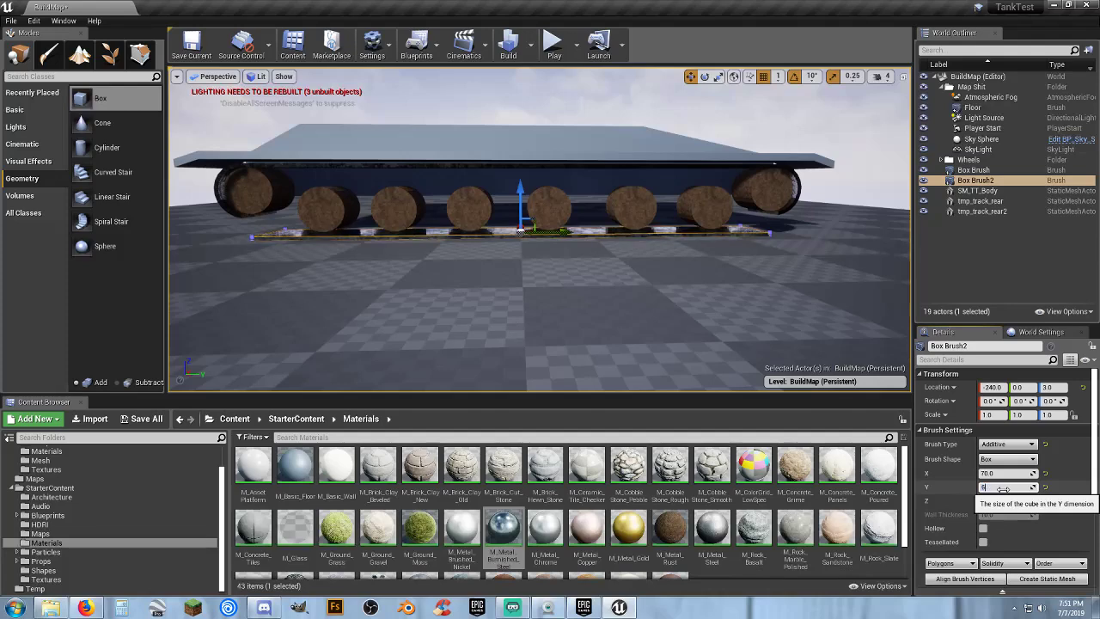
{"action": "key", "text": "Tab"}
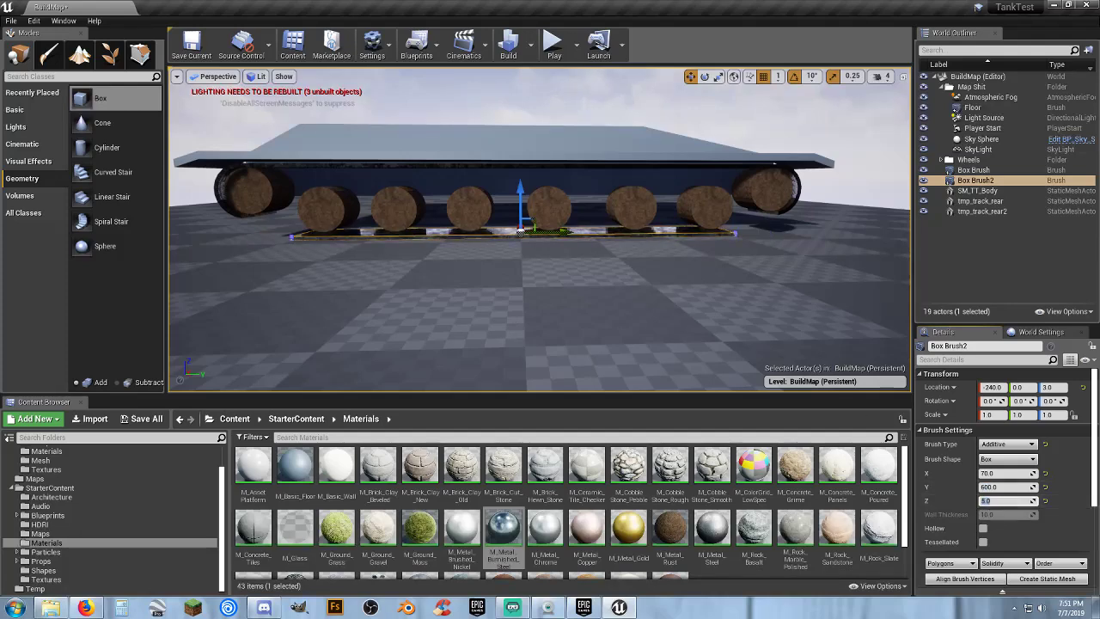
- Fit the bottom plate's length to the outermost road wheels, trying a Y size of 560 and settling on 540
{"action": "right_click_drag", "start_coordinate": [540, 229], "coordinate": [369, 257]}
{"action": "key", "text": "w"}
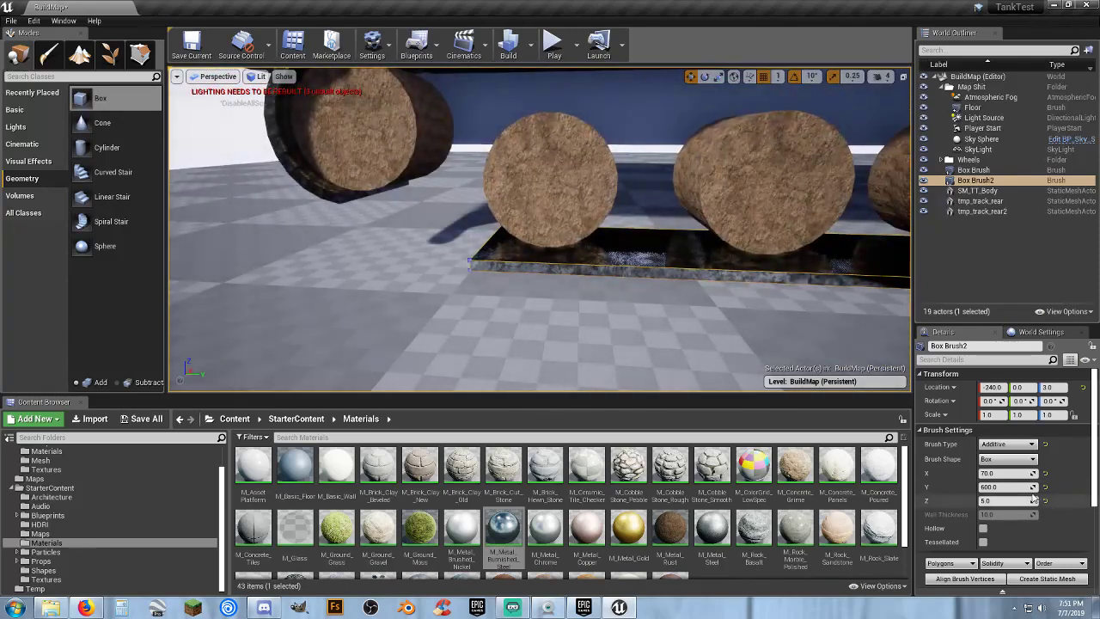
{"action": "left_click", "coordinate": [1005, 486]}
{"action": "type", "text": "56"}
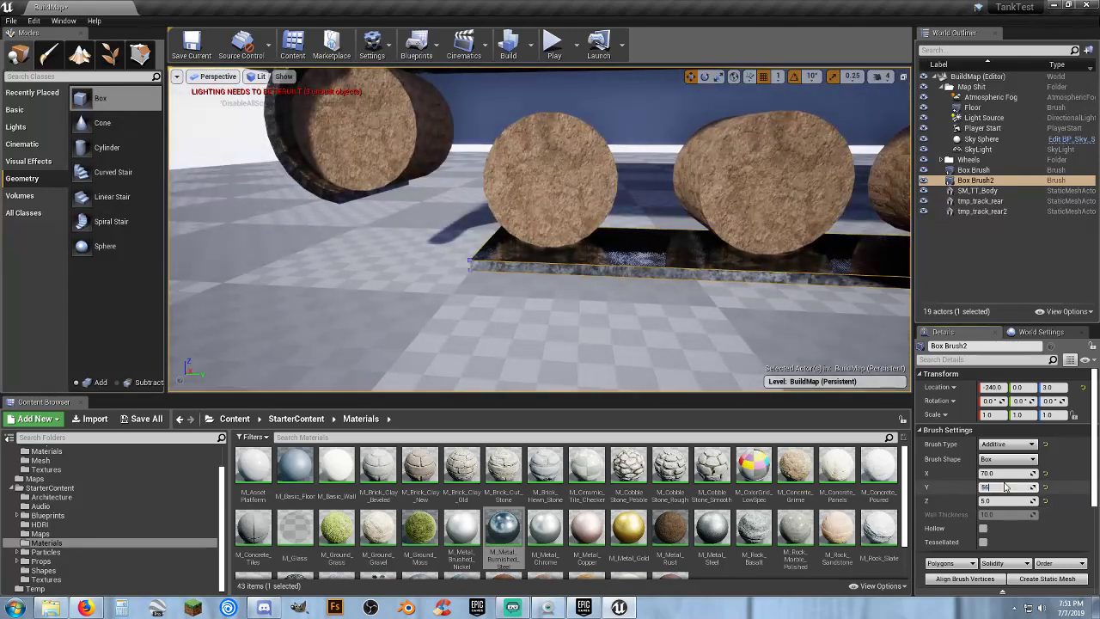
{"action": "type", "text": "0"}
{"action": "key", "text": "Tab"}
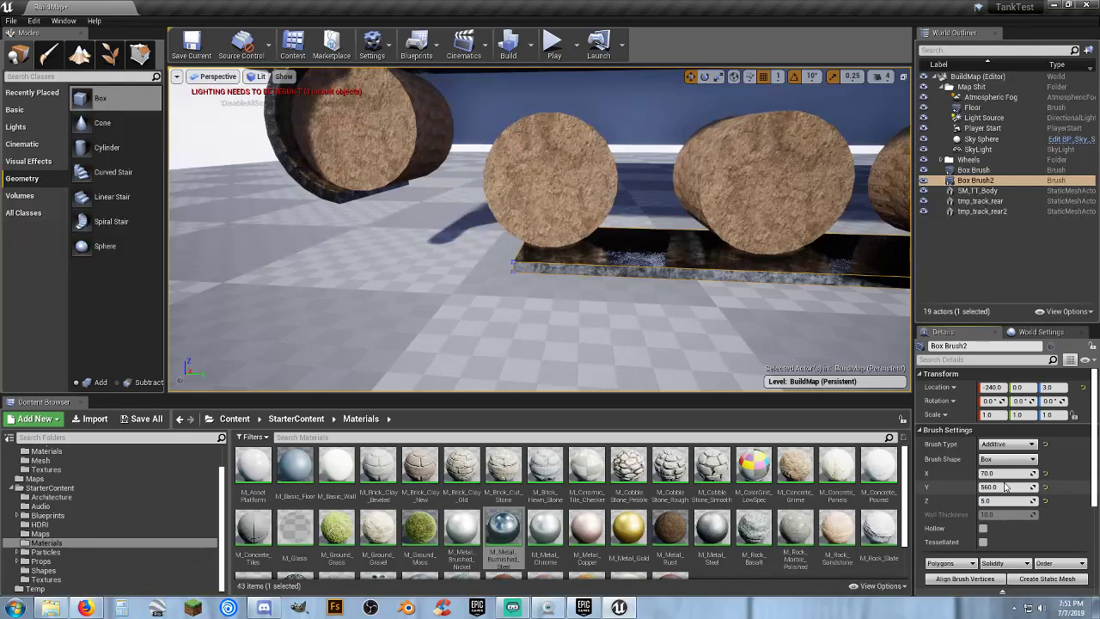
{"action": "left_click", "coordinate": [995, 486]}
{"action": "type", "text": "540"}
{"action": "key", "text": "Tab"}
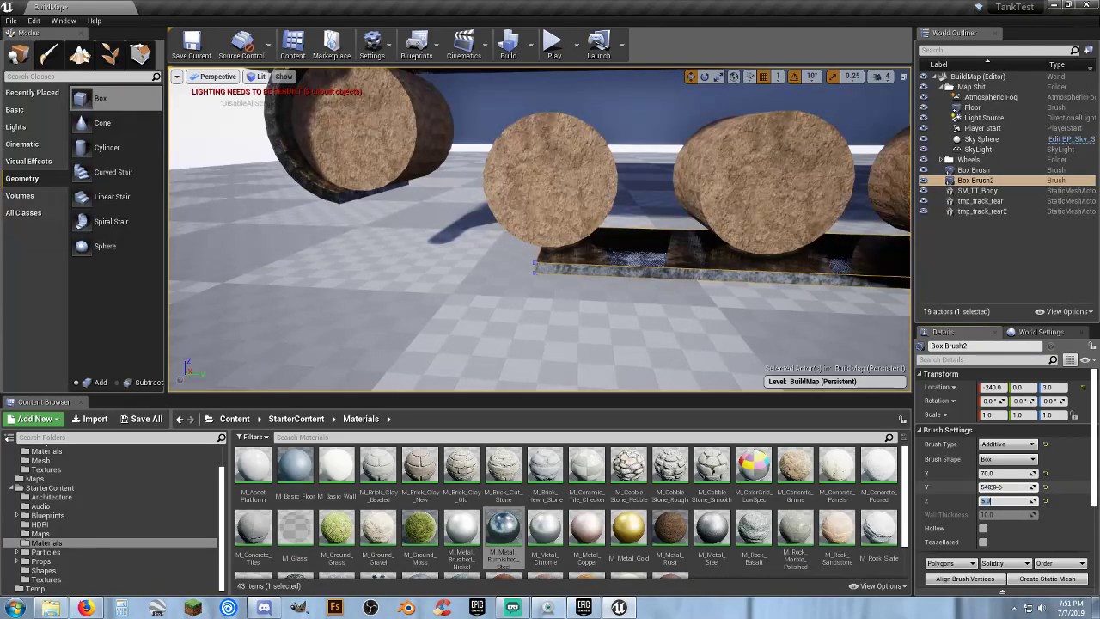
- Duplicate the bottom plate and move the copy beyond the tank's rear end to Y -557
{"action": "right_click_drag", "start_coordinate": [762, 319], "coordinate": [515, 288]}
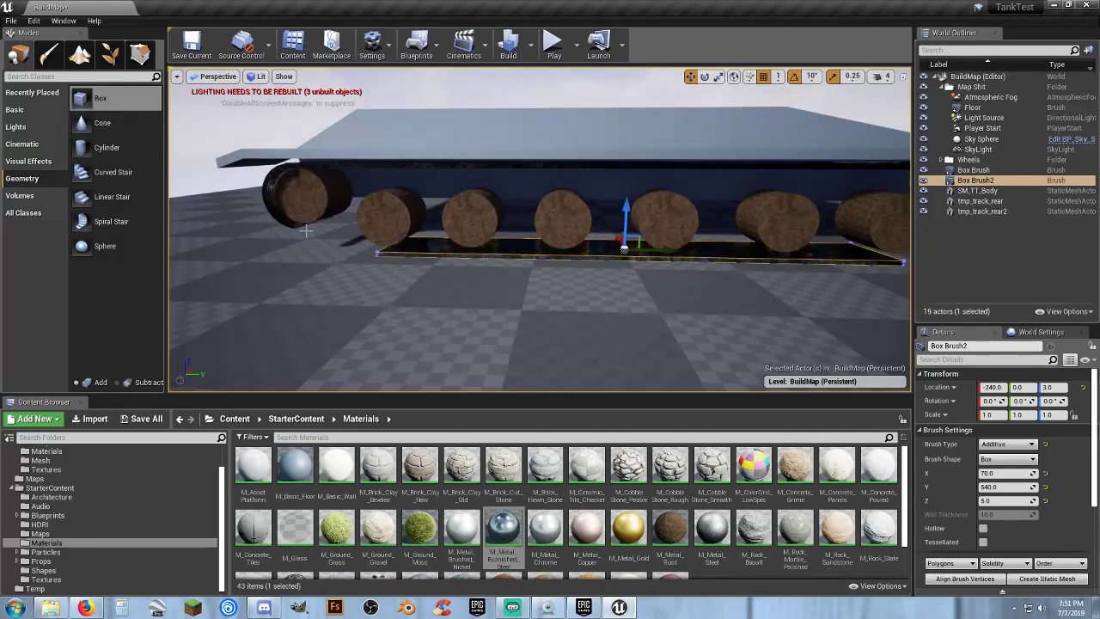
{"action": "key", "text": "d"}
{"action": "mouse_move", "coordinate": [516, 288]}
{"action": "right_mouse_down"}
{"action": "mouse_move", "coordinate": [554, 292]}
{"action": "mouse_move", "coordinate": [511, 284]}
{"action": "right_mouse_up"}
{"action": "key", "text": "d"}
{"action": "key", "text": "s"}
{"action": "key", "text": "w"}
{"action": "key", "text": "s"}
{"action": "key", "text": "a"}
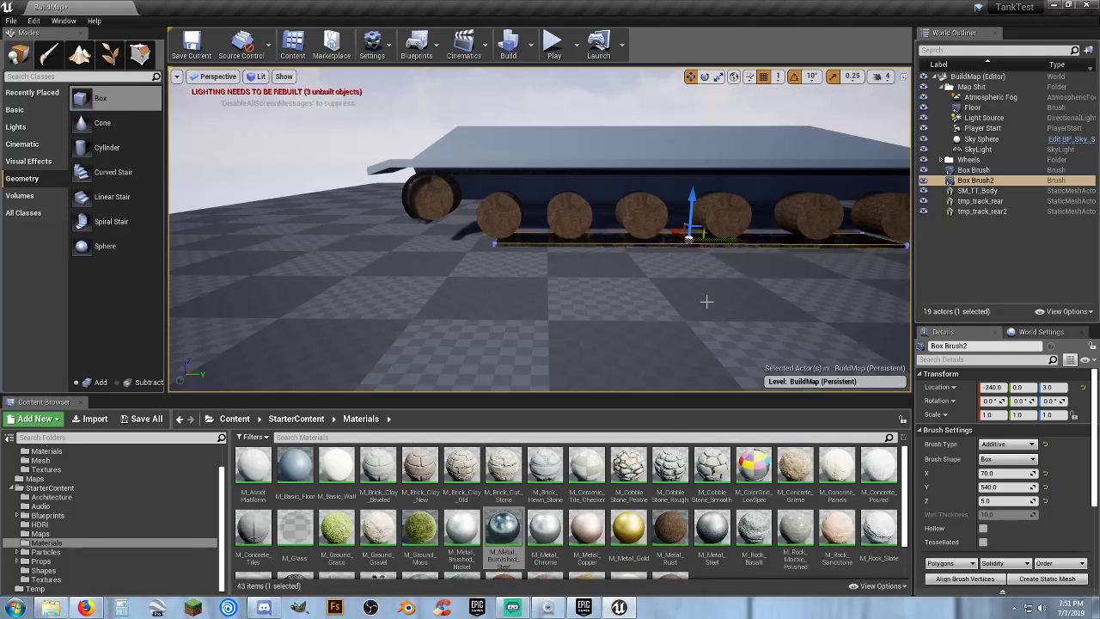
{"action": "key", "text": "ctrl+w"}
{"action": "left_click_drag", "start_coordinate": [732, 241], "coordinate": [342, 239]}
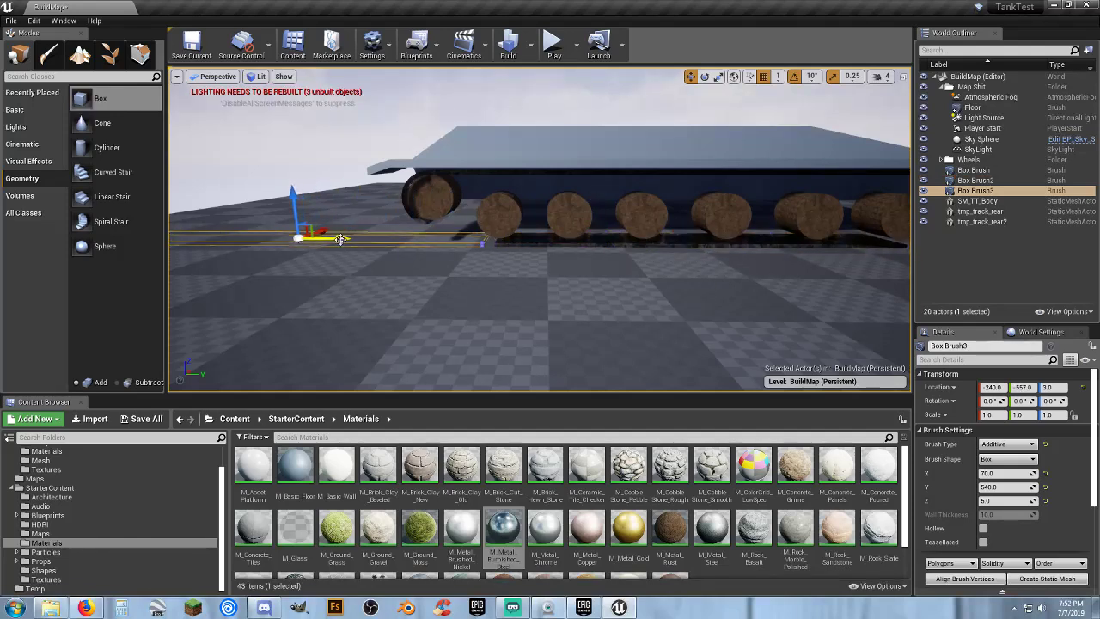
- Shorten the duplicated plate to a Y size of 120 and move it to Y -330, against the bottom plate's rear end
{"action": "left_click", "coordinate": [993, 486]}
{"action": "type", "text": "120"}
{"action": "key", "text": "Tab"}
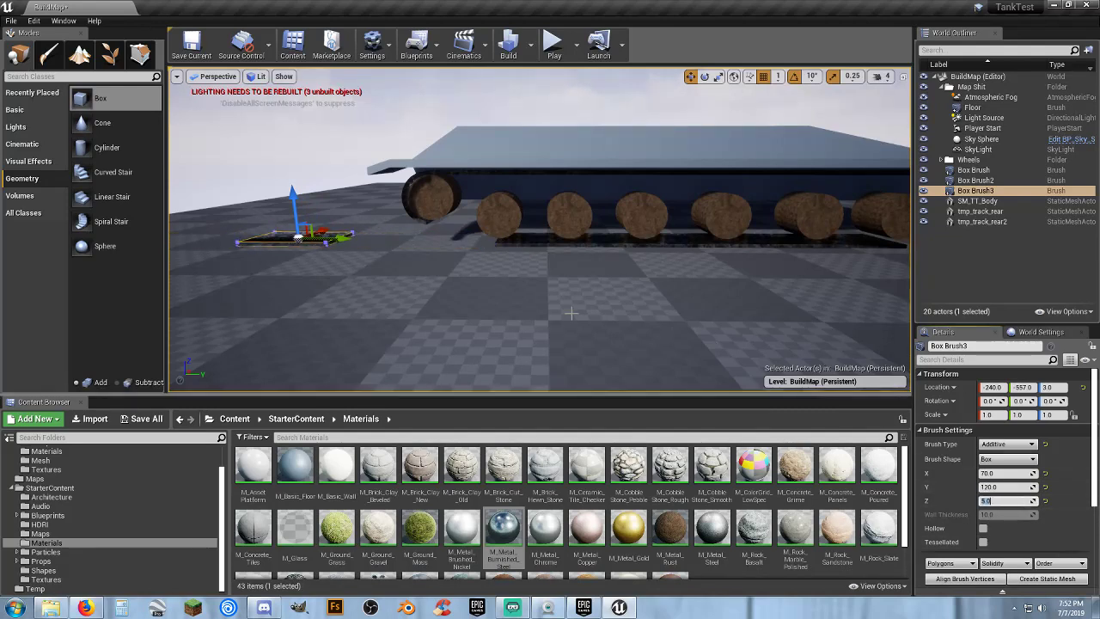
{"action": "left_click_drag", "start_coordinate": [347, 237], "coordinate": [499, 254]}
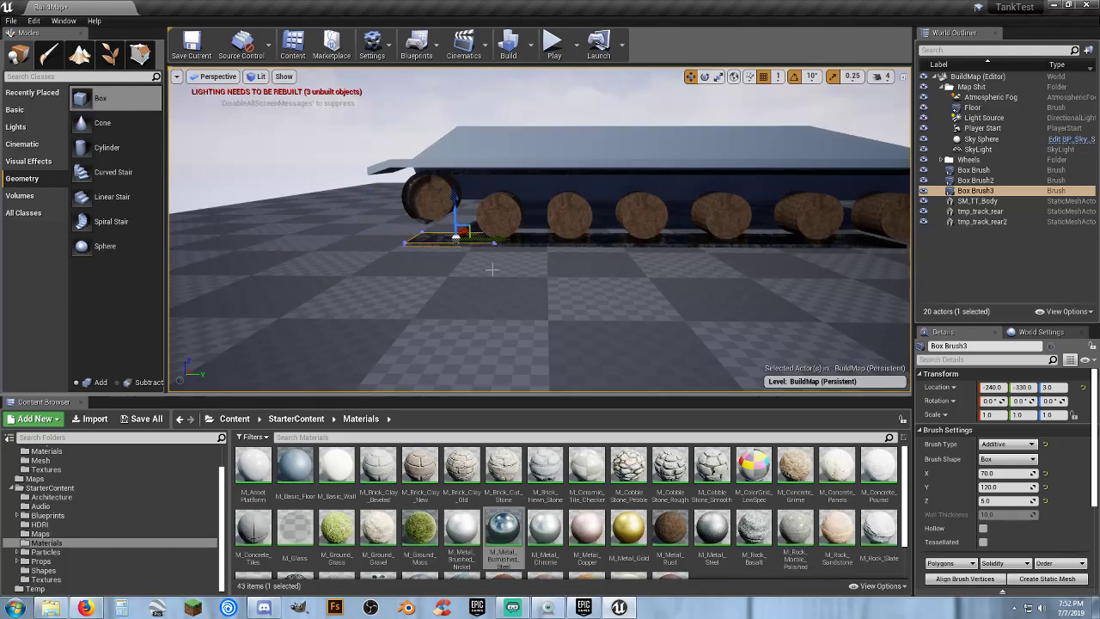
- Shorten the small plate below the rear end wheel to a Y size of 80
{"action": "key", "text": "w"}
{"action": "mouse_move", "coordinate": [490, 267]}
{"action": "right_mouse_down"}
{"action": "mouse_move", "coordinate": [490, 284]}
{"action": "mouse_move", "coordinate": [491, 271]}
{"action": "right_mouse_up"}
{"action": "key", "text": "a"}
{"action": "key", "text": "s"}
{"action": "key", "text": "w"}
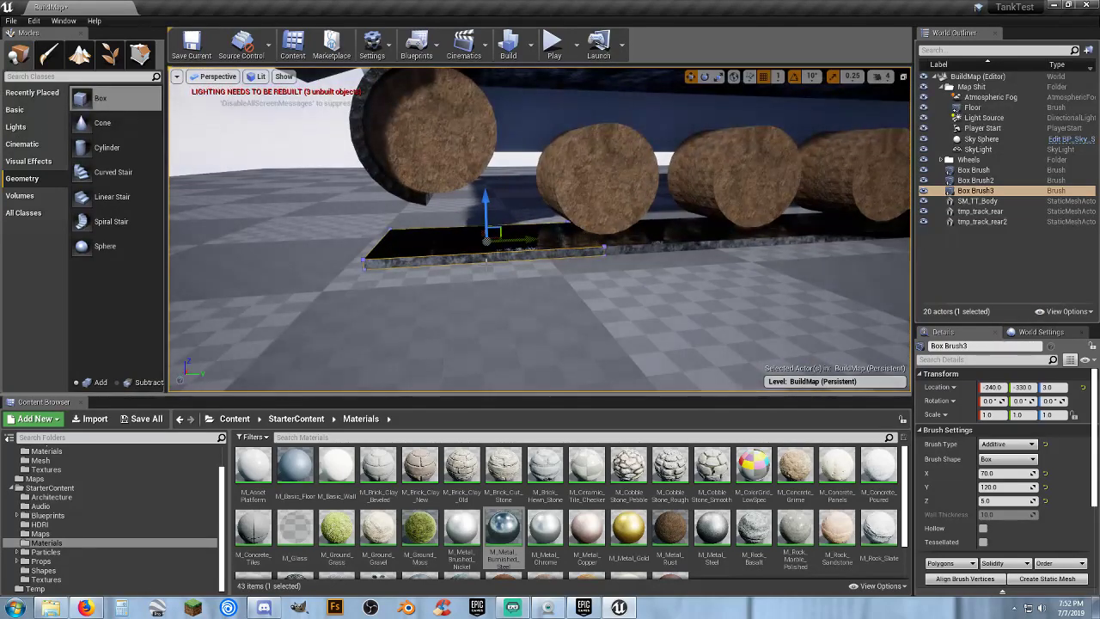
{"action": "left_click", "coordinate": [1001, 487]}
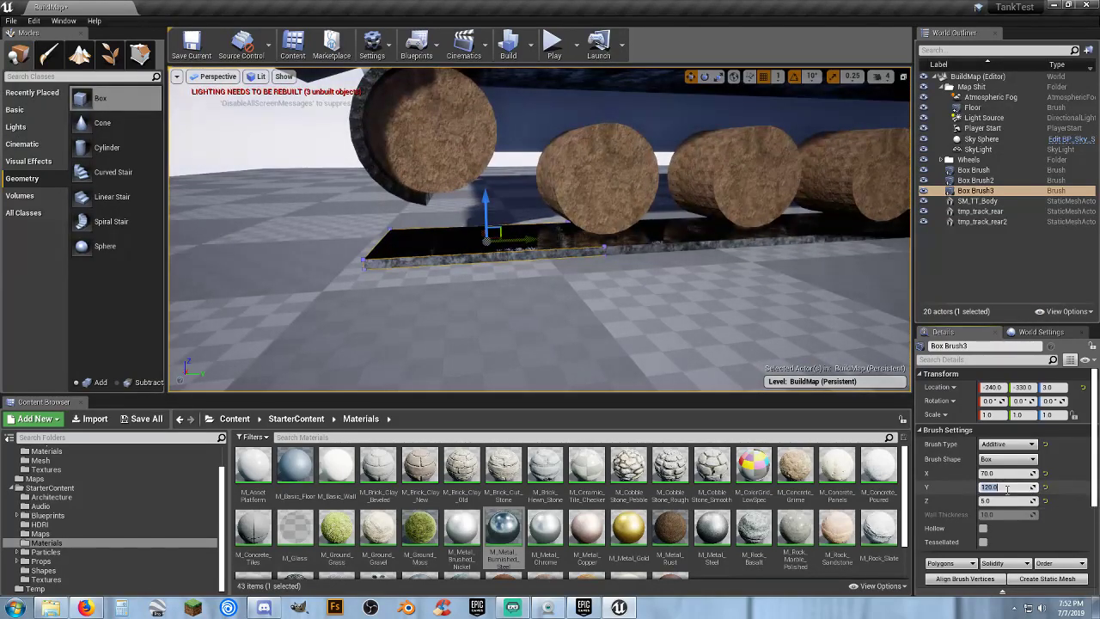
{"action": "type", "text": "80"}
{"action": "key", "text": "Tab"}
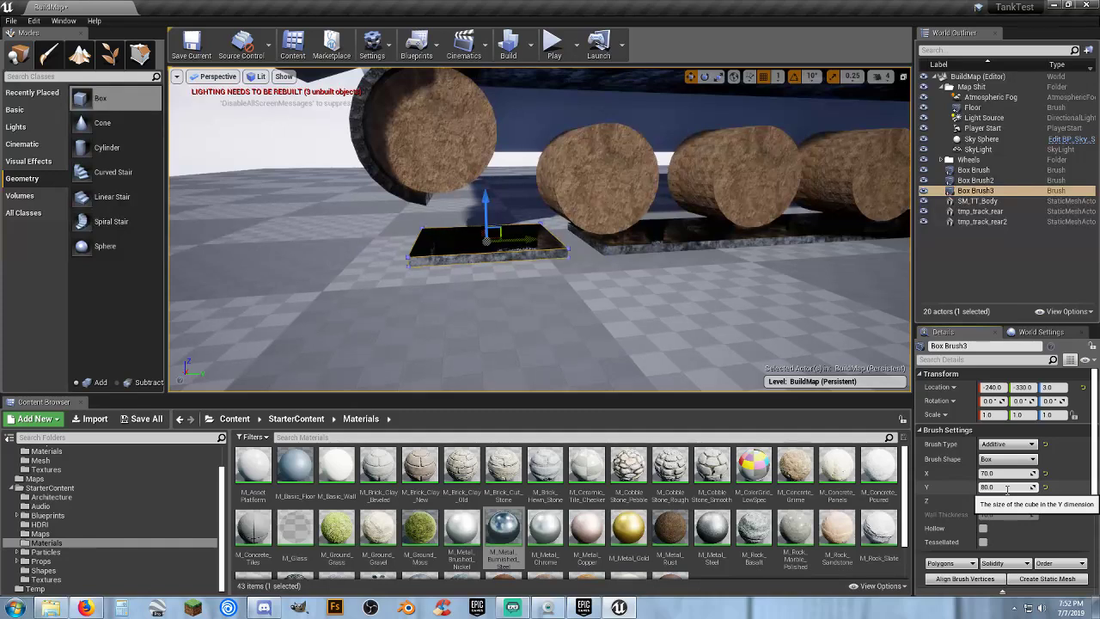
- Set the small rear plate's Y size to 90 and move it toward the bottom plate to Y -323
{"action": "left_click", "coordinate": [1017, 488]}
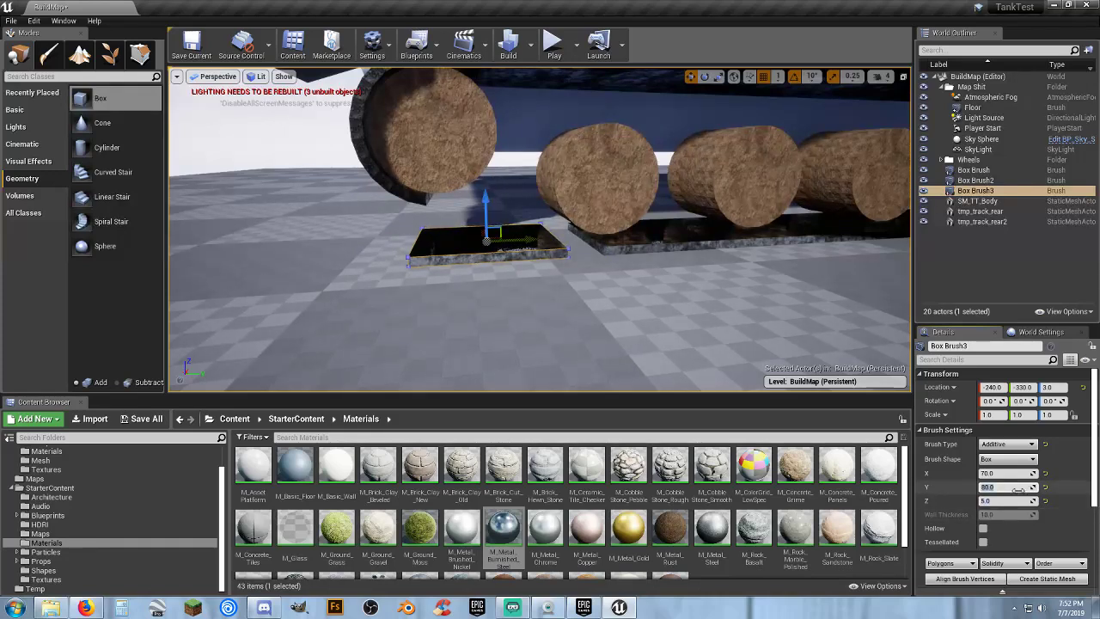
{"action": "type", "text": "90"}
{"action": "key", "text": "Tab"}
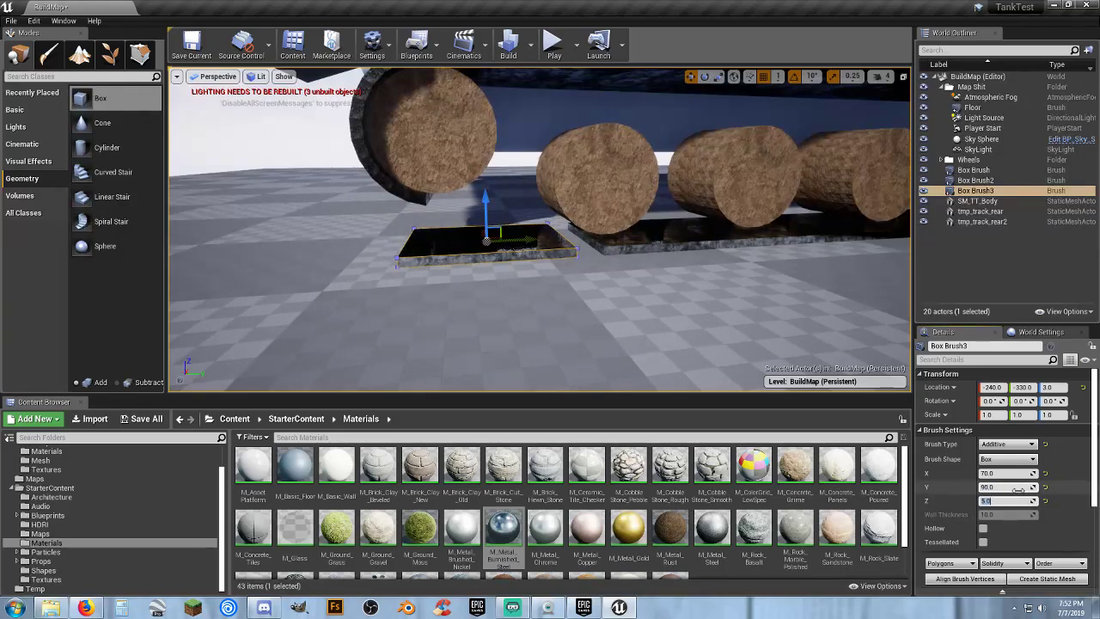
{"action": "left_click_drag", "start_coordinate": [525, 238], "coordinate": [529, 239]}
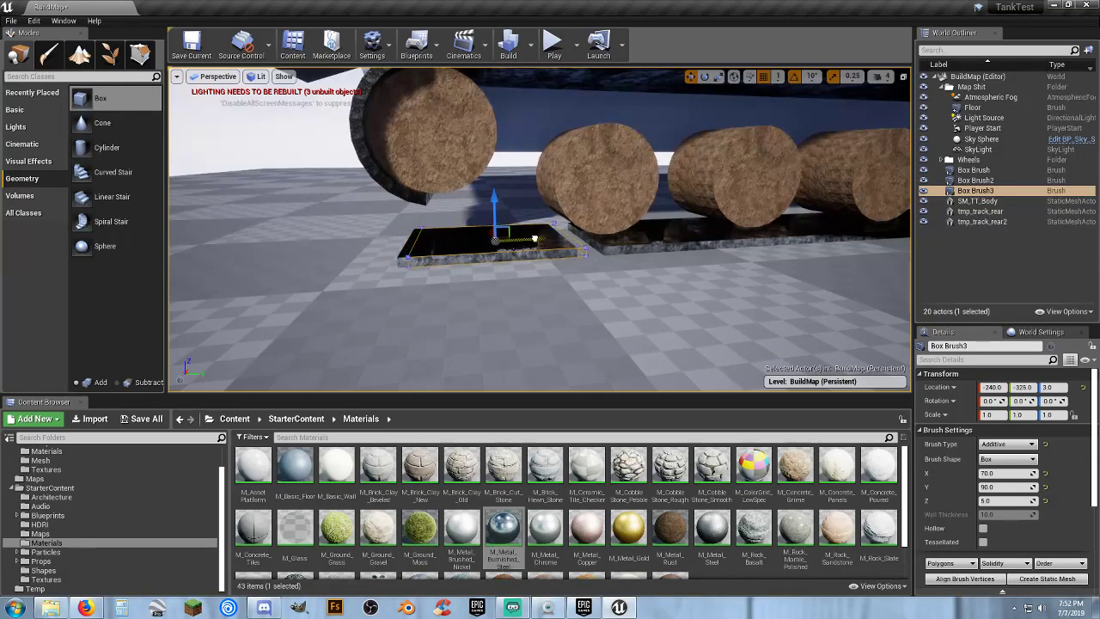
- Tilt the small rear plate 10 degrees about X and raise it to Z 18 at Y -316, between the bottom plate and the curved end
{"action": "left_click", "coordinate": [704, 77]}
{"action": "left_click_drag", "start_coordinate": [473, 218], "coordinate": [483, 205]}
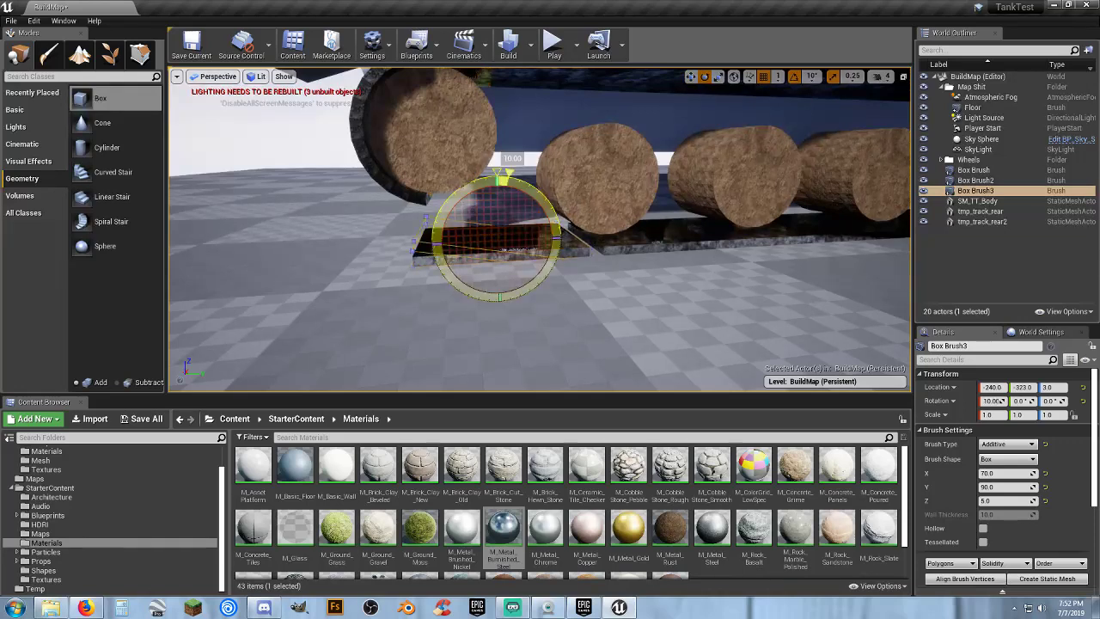
{"action": "left_click", "coordinate": [690, 76]}
{"action": "left_click_drag", "start_coordinate": [500, 199], "coordinate": [505, 186]}
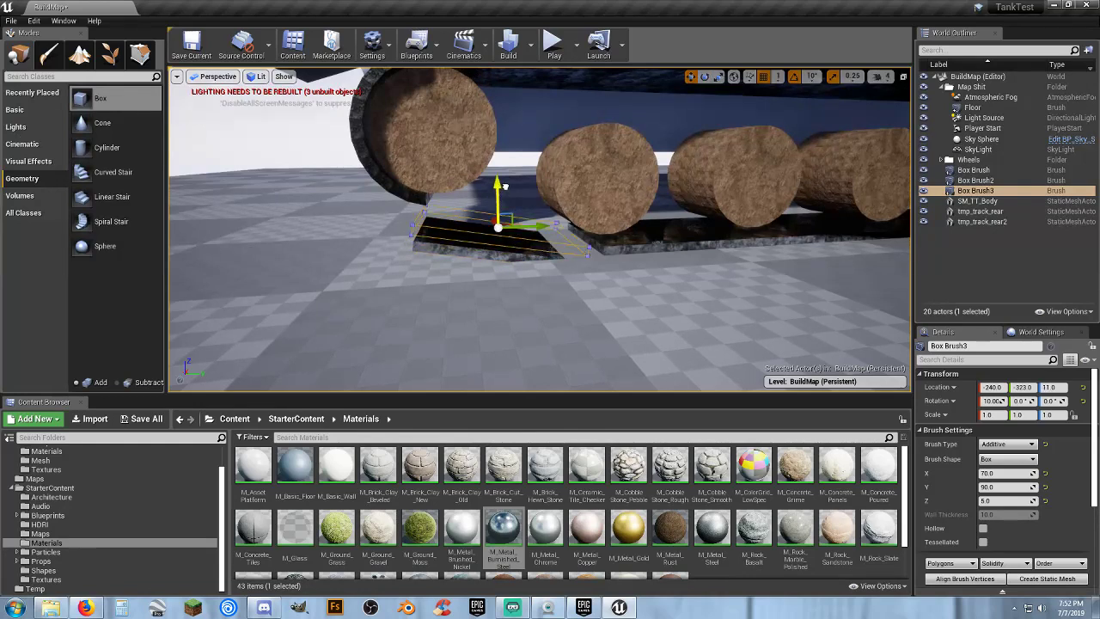
- Turn off rotation snapping and steepen the small rear plate's tilt to about 17.4 degrees about X
{"action": "left_click", "coordinate": [811, 79]}
{"action": "left_click", "coordinate": [794, 77]}
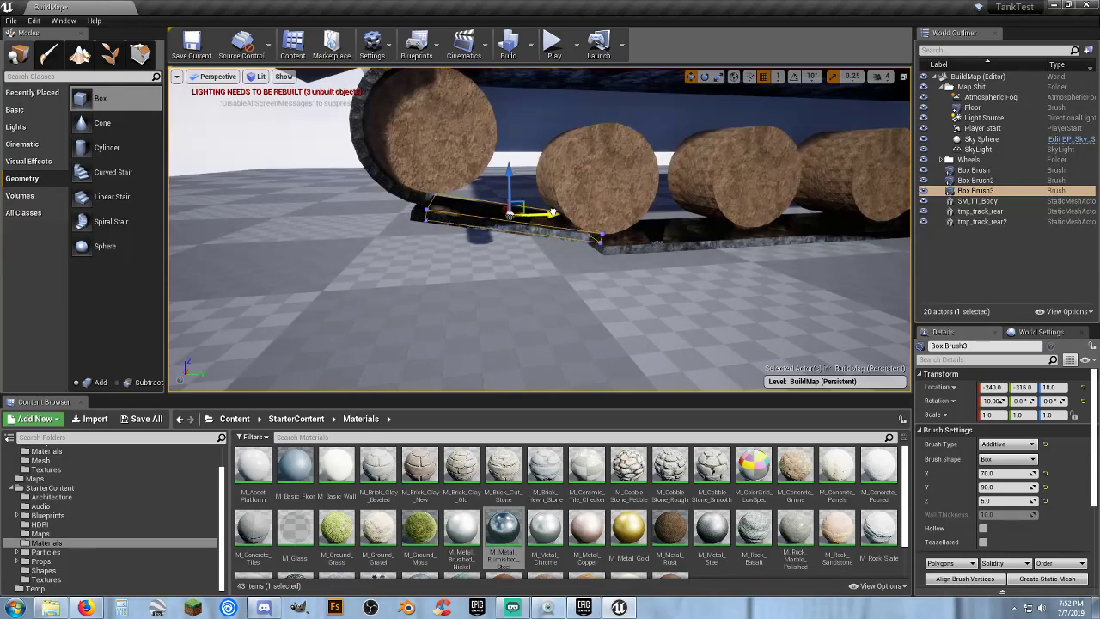
{"action": "left_click", "coordinate": [705, 76]}
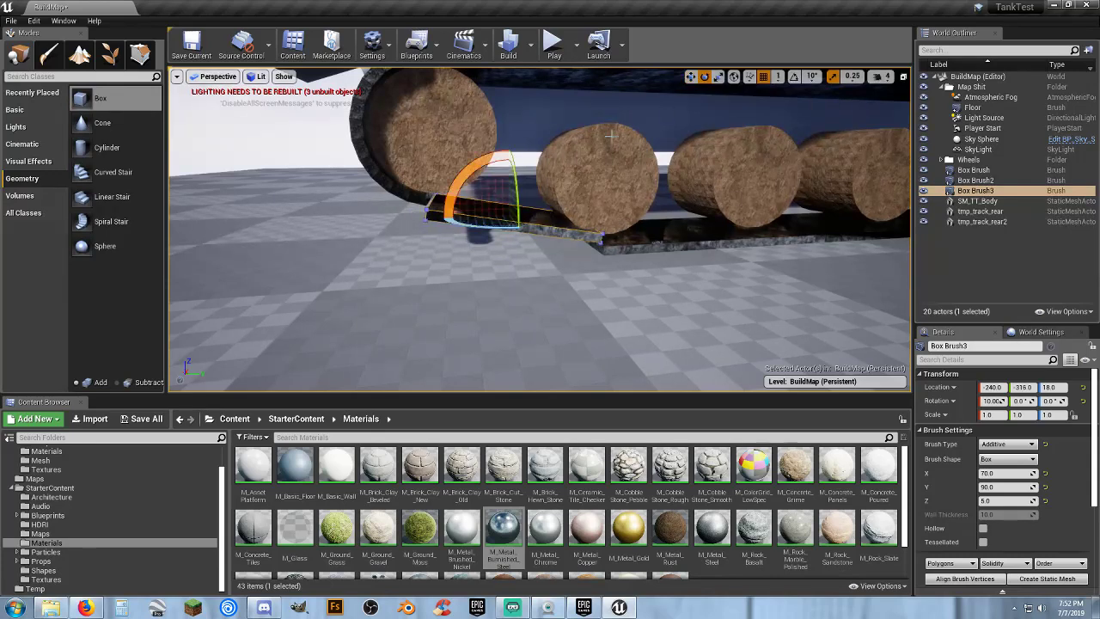
{"action": "left_click_drag", "start_coordinate": [464, 184], "coordinate": [482, 182]}
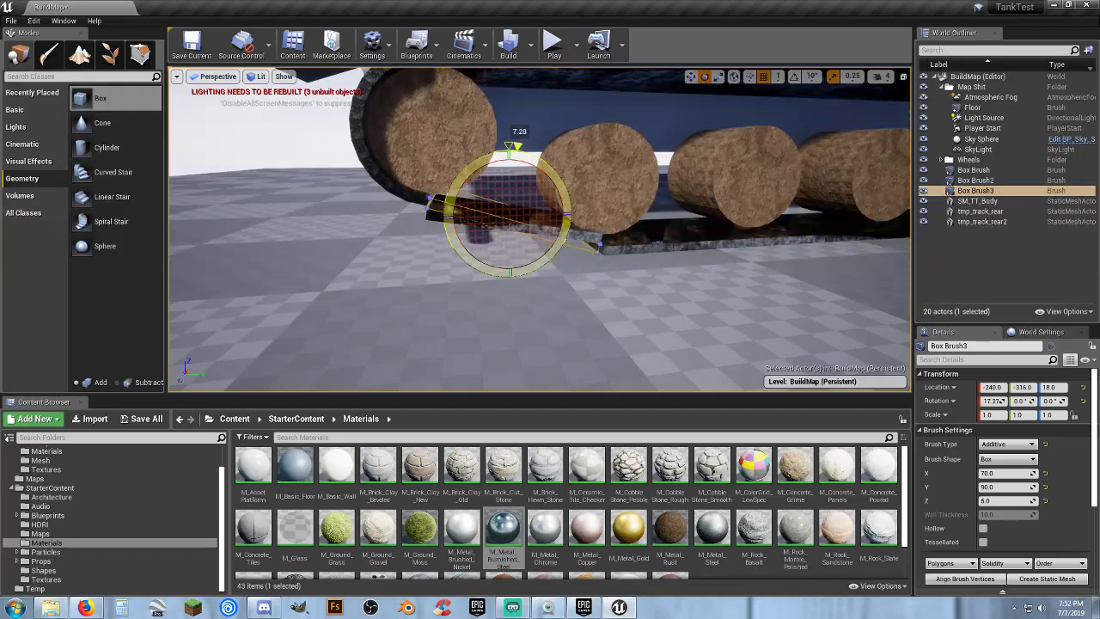
{"action": "left_click_drag", "start_coordinate": [461, 183], "coordinate": [461, 184]}
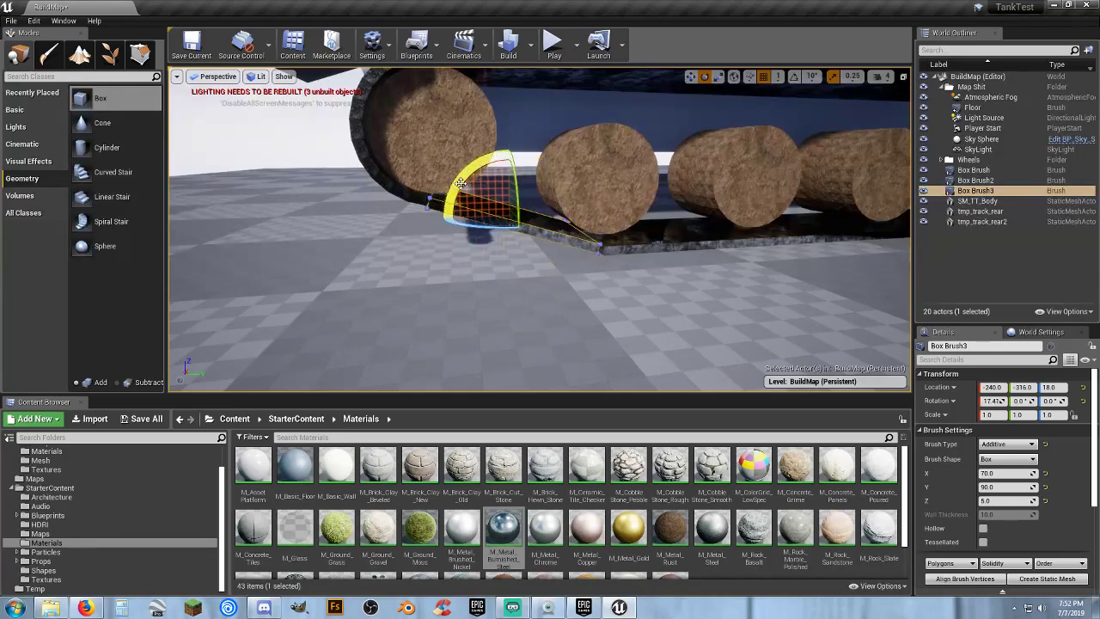
- Lengthen the tilted rear plate, trying a Y size of 92 and settling on 94, and shift it to Y -315
{"action": "left_click", "coordinate": [997, 486]}
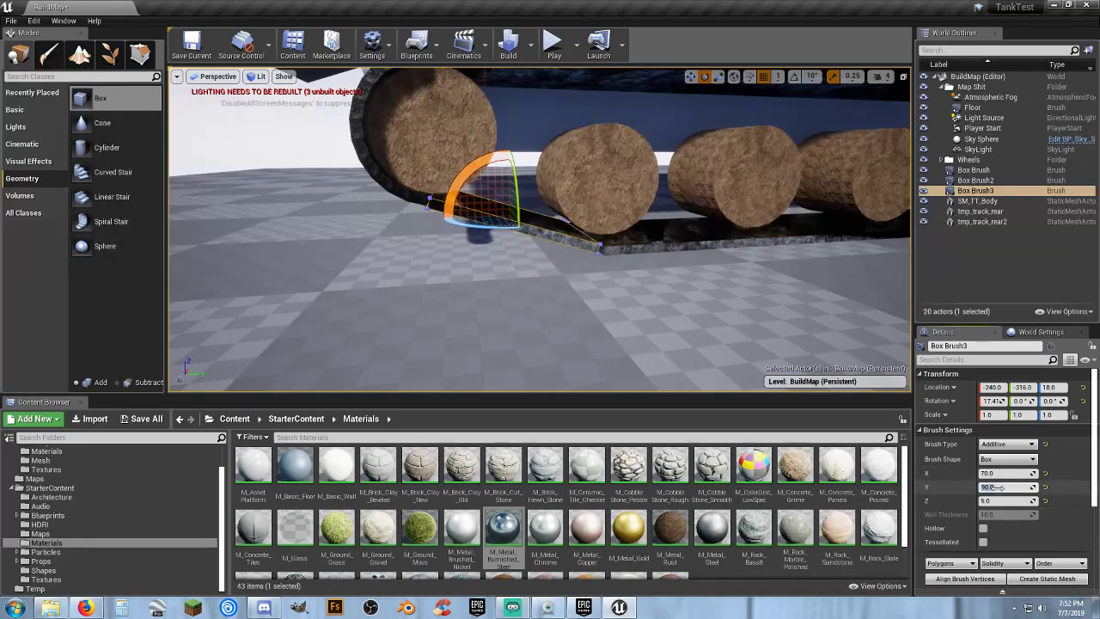
{"action": "type", "text": "92"}
{"action": "key", "text": "Tab"}
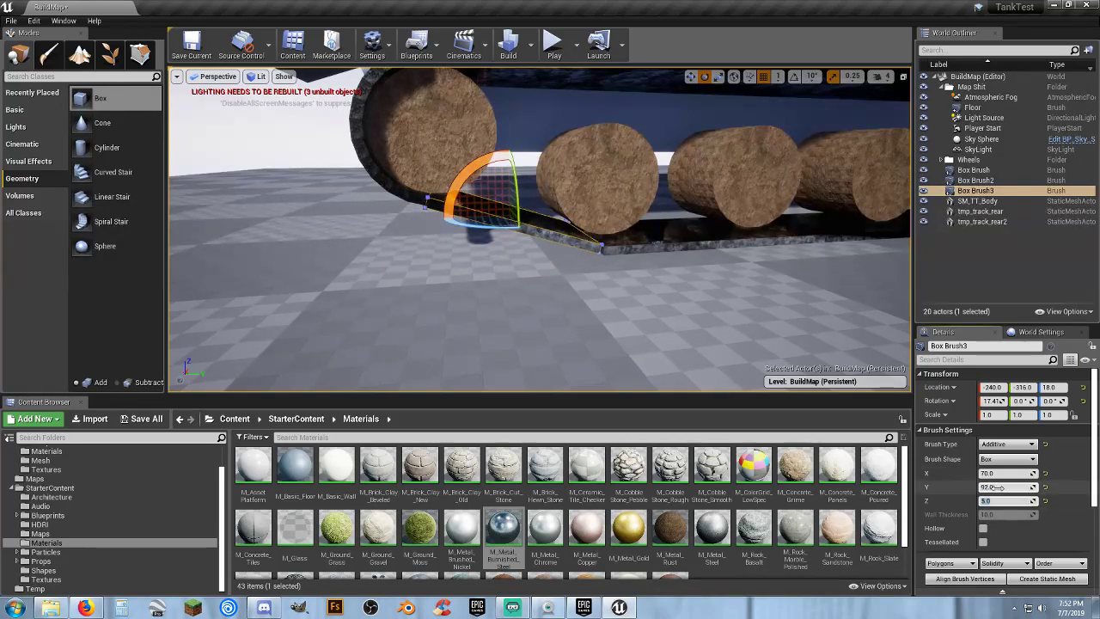
{"action": "left_click", "coordinate": [996, 487]}
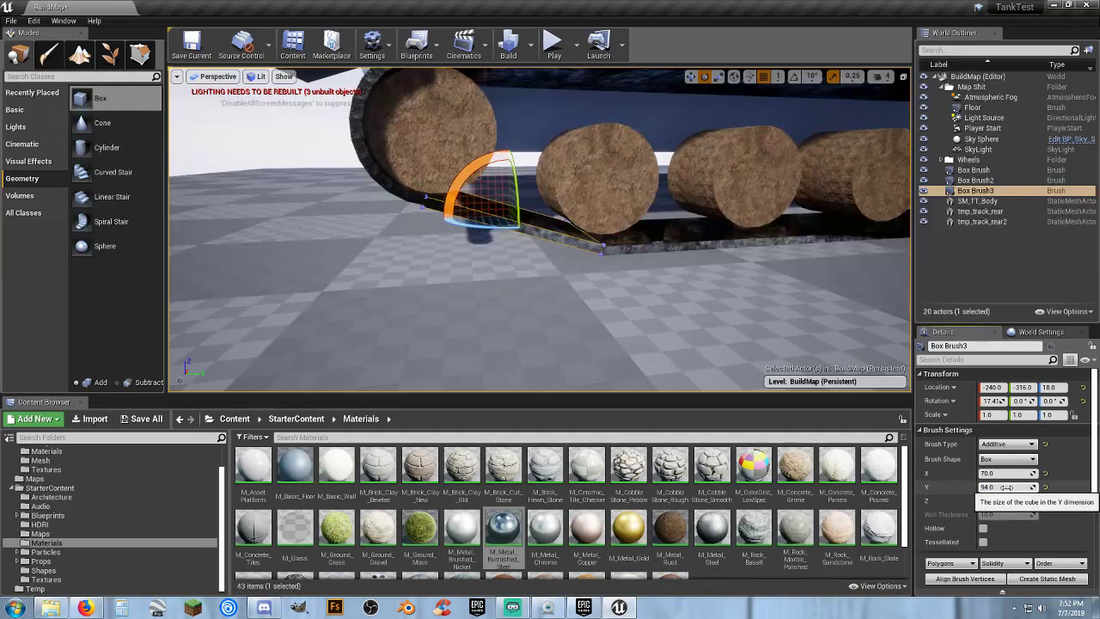
{"action": "key", "text": "Tab"}
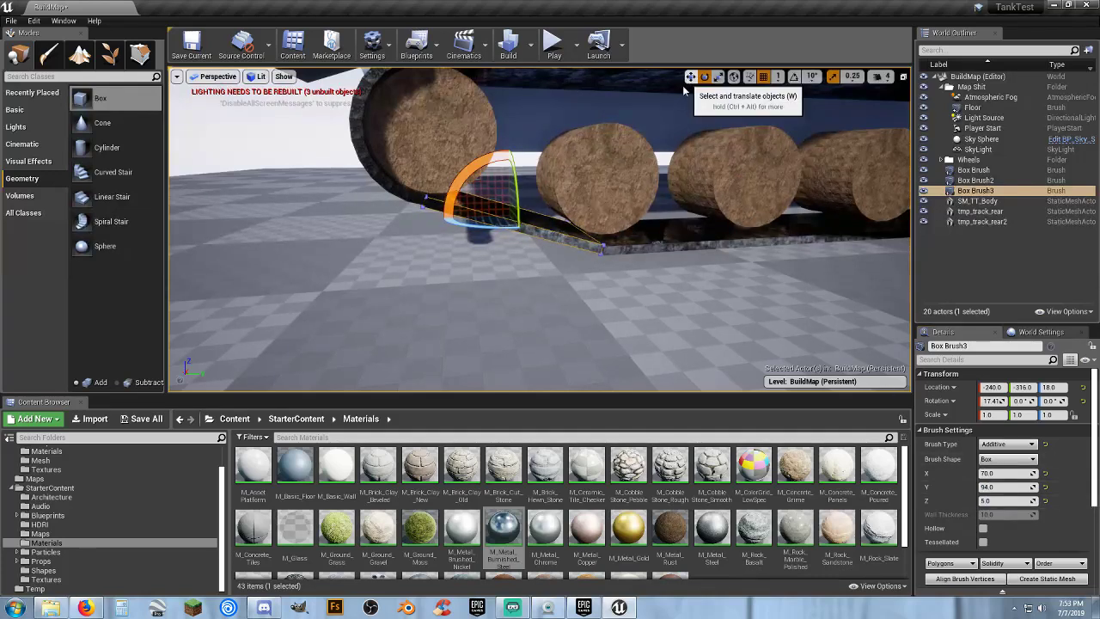
{"action": "left_click", "coordinate": [690, 76]}
{"action": "left_click_drag", "start_coordinate": [545, 210], "coordinate": [550, 216]}
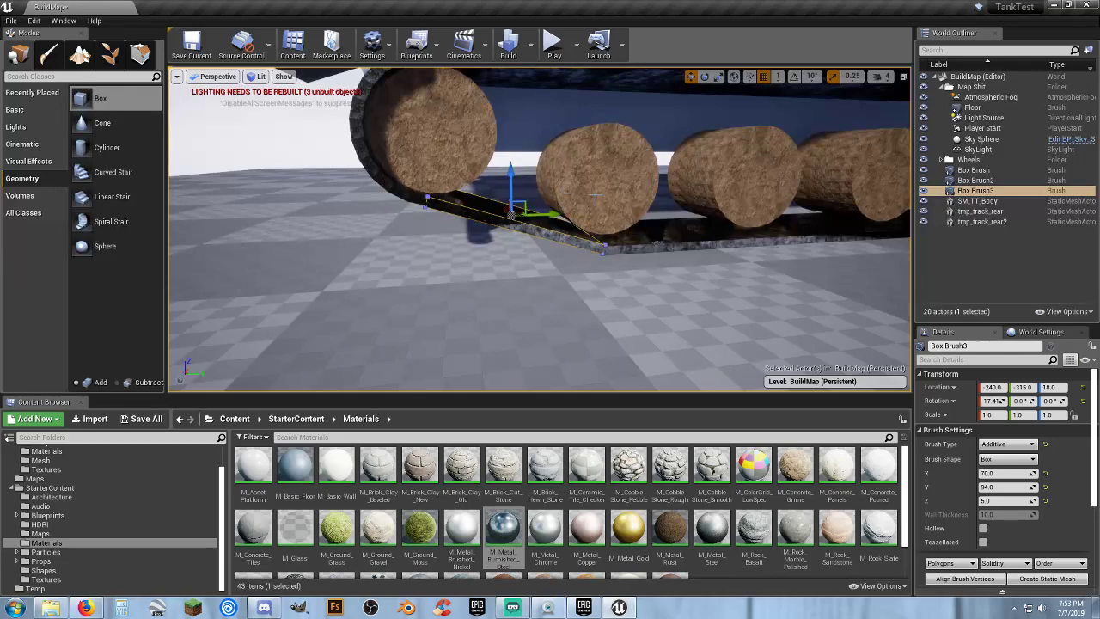
- Duplicate the tilted rear plate and move the copy along the track to the opposite end at Y 319
{"action": "key", "text": "s"}
{"action": "mouse_move", "coordinate": [591, 237]}
{"action": "right_mouse_down"}
{"action": "mouse_move", "coordinate": [722, 237]}
{"action": "mouse_move", "coordinate": [595, 198]}
{"action": "right_mouse_up"}
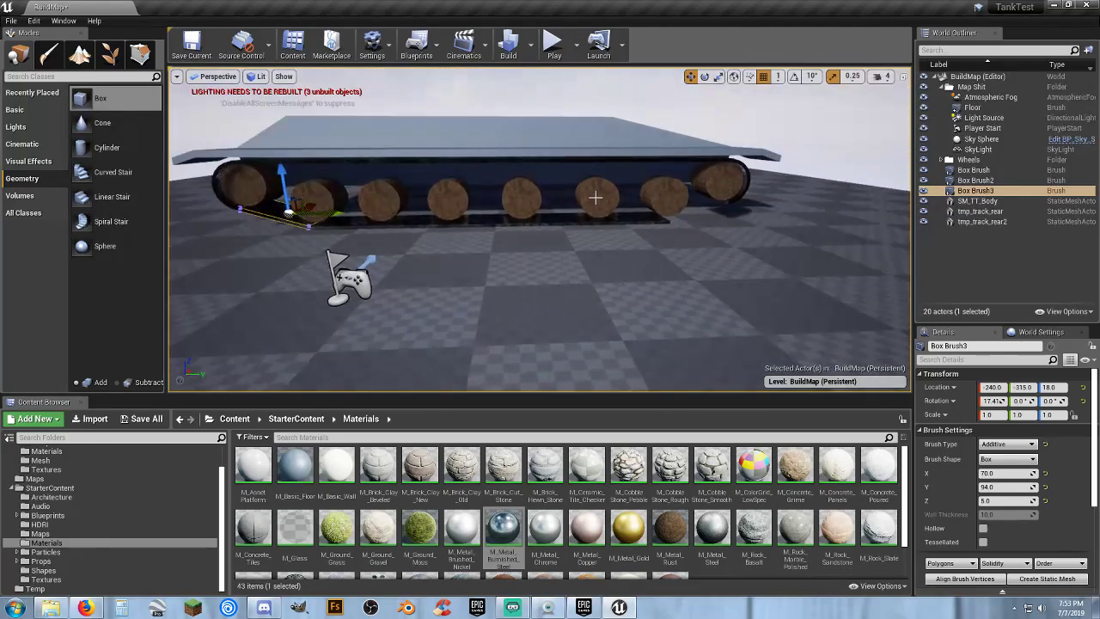
{"action": "key", "text": "ctrl+w"}
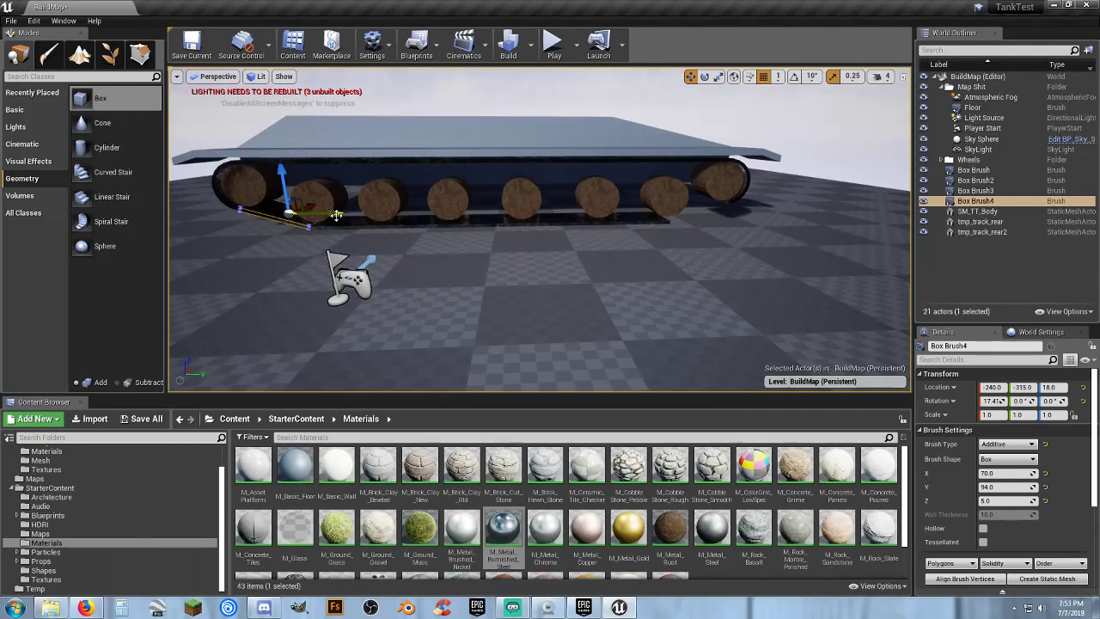
{"action": "left_click_drag", "start_coordinate": [336, 216], "coordinate": [731, 211]}
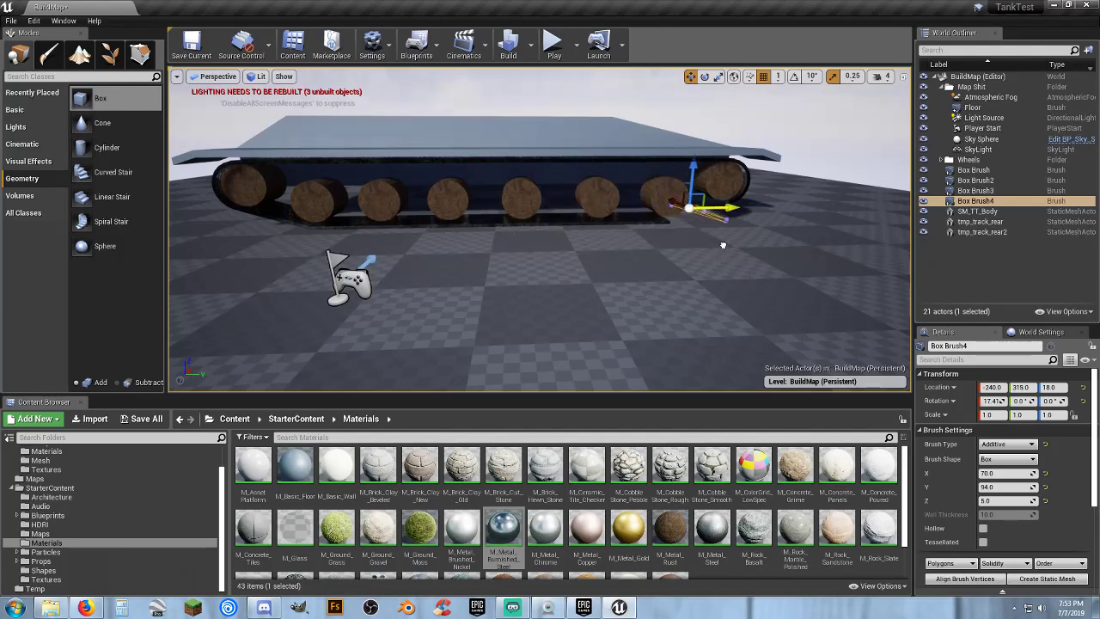
- Turn rotation snapping back on and rotate the copied plate 180 degrees about Z to mirror its slope
{"action": "left_click", "coordinate": [703, 76]}
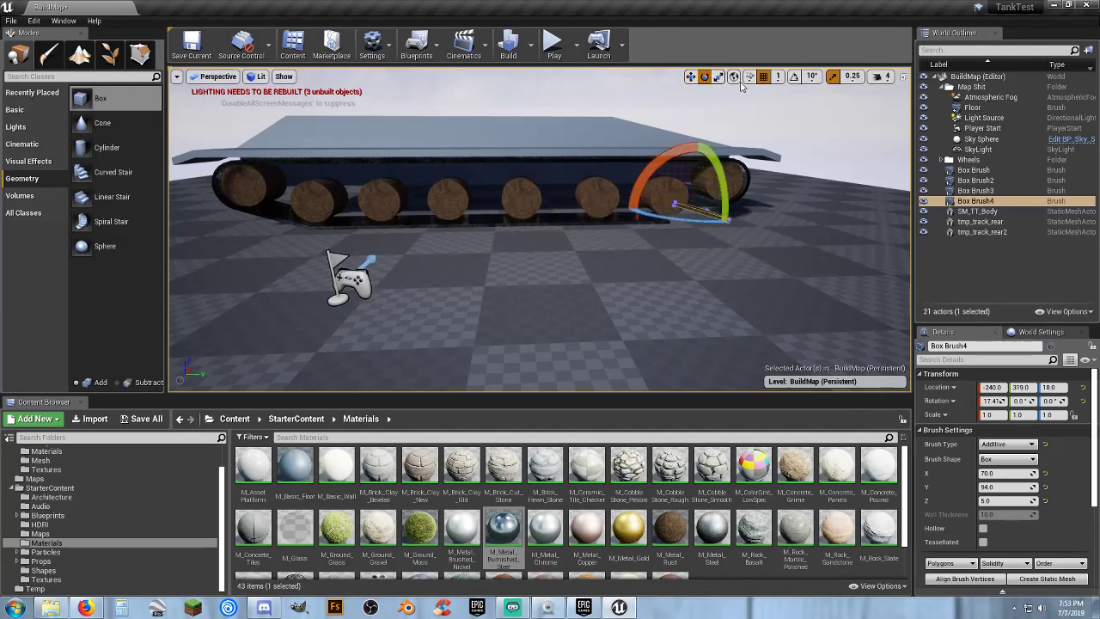
{"action": "left_click", "coordinate": [793, 77]}
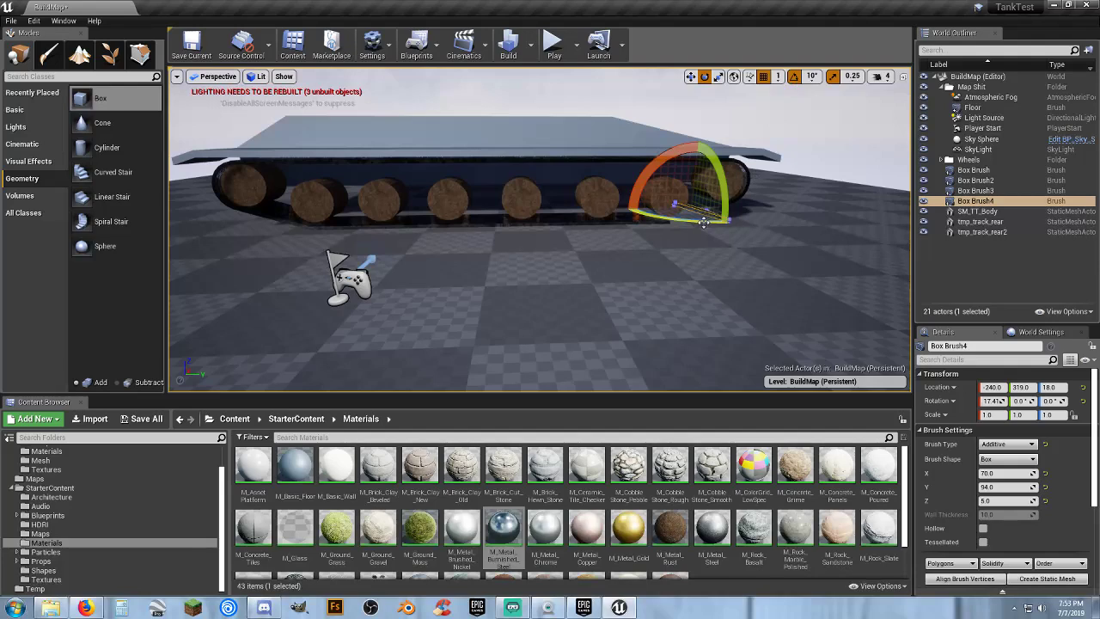
{"action": "mouse_move", "coordinate": [709, 216]}
{"action": "left_mouse_down"}
{"action": "mouse_move", "coordinate": [773, 220]}
{"action": "mouse_move", "coordinate": [726, 225]}
{"action": "left_mouse_up"}
- Move the rotated front plate to Y 315 so it joins the bottom plate and the front curved end
{"action": "mouse_move", "coordinate": [798, 257]}
{"action": "right_mouse_down"}
{"action": "mouse_move", "coordinate": [829, 284]}
{"action": "mouse_move", "coordinate": [828, 224]}
{"action": "mouse_move", "coordinate": [819, 258]}
{"action": "right_mouse_up"}
{"action": "key", "text": "w"}
{"action": "key", "text": "w"}
{"action": "left_click", "coordinate": [690, 77]}
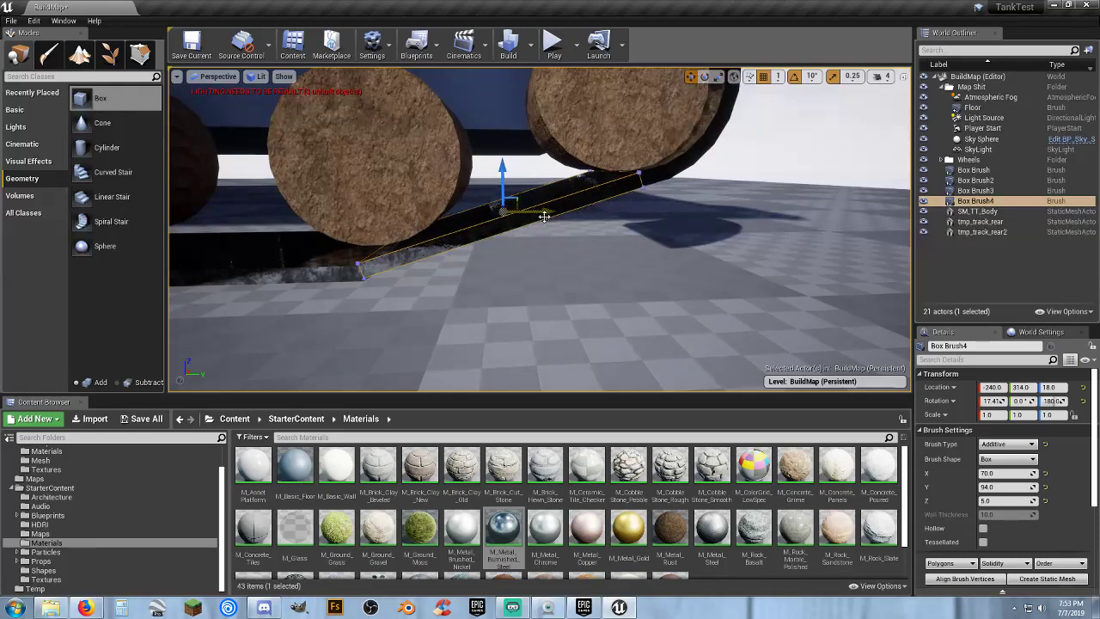
{"action": "key", "text": "d"}
{"action": "mouse_move", "coordinate": [547, 216]}
{"action": "right_mouse_down"}
{"action": "mouse_move", "coordinate": [516, 217]}
{"action": "mouse_move", "coordinate": [524, 203]}
{"action": "mouse_move", "coordinate": [583, 219]}
{"action": "right_mouse_up"}
{"action": "key", "text": "a"}
{"action": "key", "text": "a"}
{"action": "key", "text": "d"}
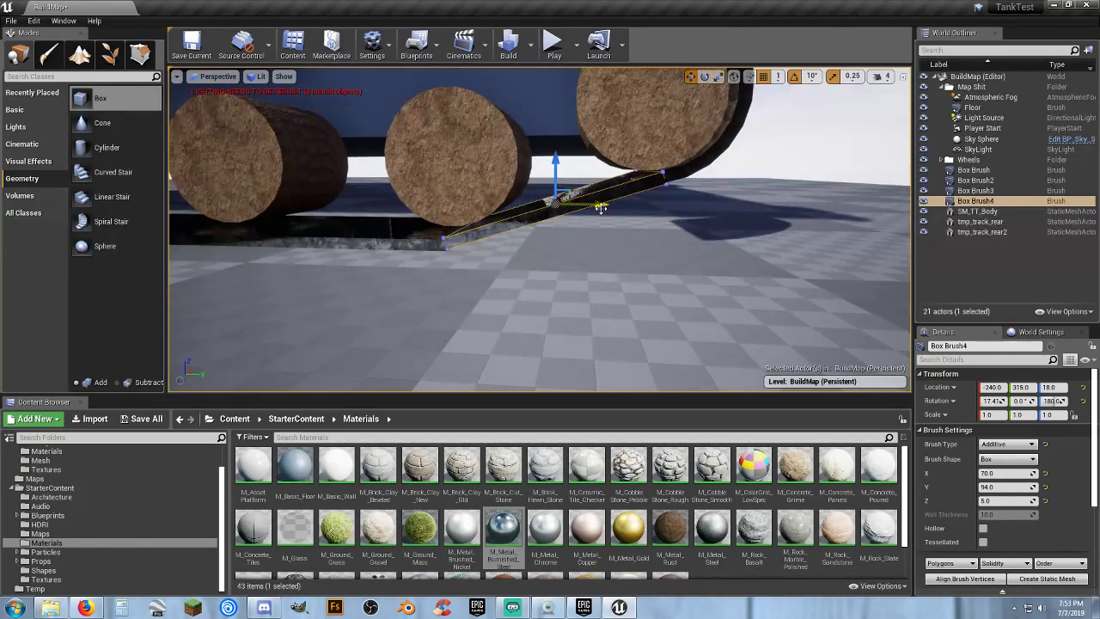
- Check both ends of the front connecting plate for gaps and set its Y size to 96
{"action": "key", "text": "d"}
{"action": "mouse_move", "coordinate": [582, 219]}
{"action": "right_mouse_down"}
{"action": "mouse_move", "coordinate": [559, 215]}
{"action": "mouse_move", "coordinate": [626, 212]}
{"action": "mouse_move", "coordinate": [612, 215]}
{"action": "right_mouse_up"}
{"action": "key", "text": "a"}
{"action": "key", "text": "w"}
{"action": "key", "text": "s"}
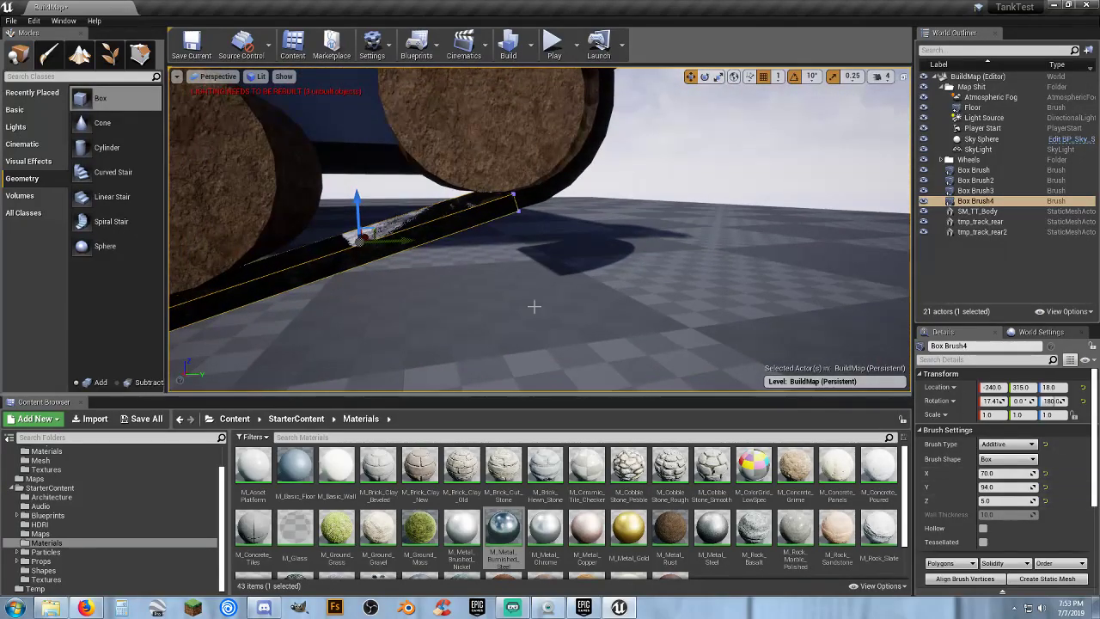
{"action": "key", "text": "s"}
{"action": "right_click_drag", "start_coordinate": [533, 306], "coordinate": [431, 306]}
{"action": "key", "text": "w"}
{"action": "key", "text": "s"}
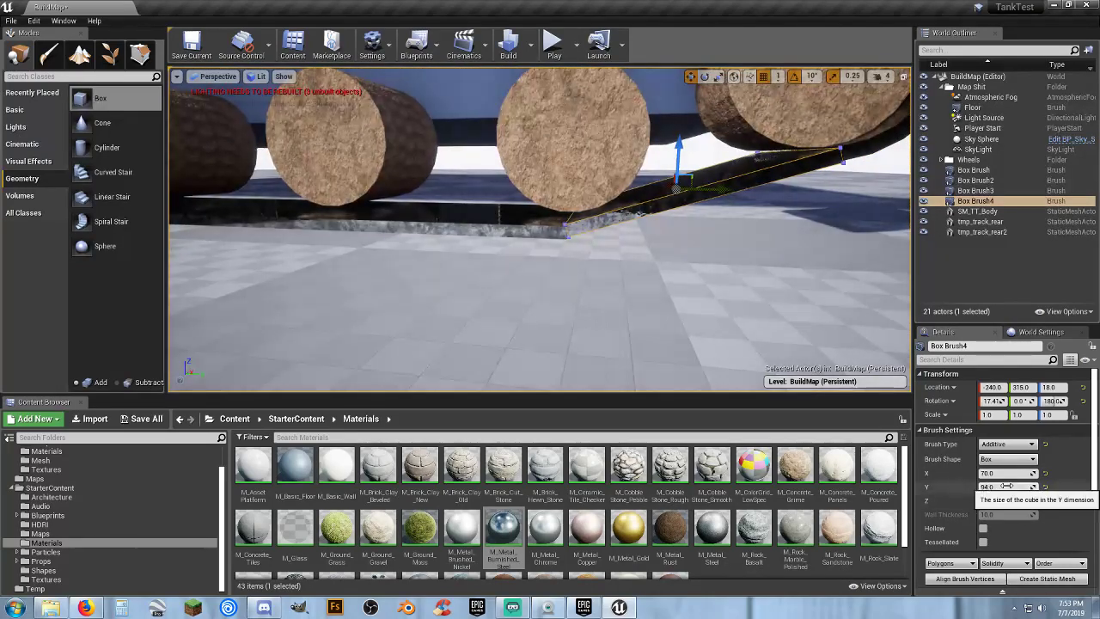
{"action": "left_click", "coordinate": [1005, 486]}
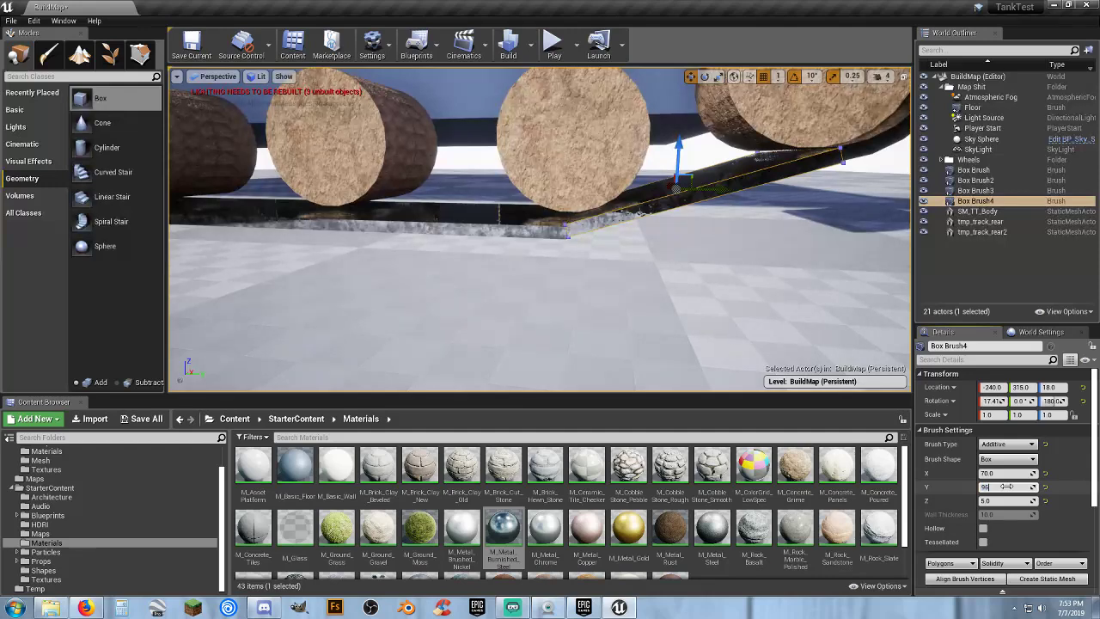
{"action": "type", "text": "96"}
{"action": "key", "text": "Tab"}
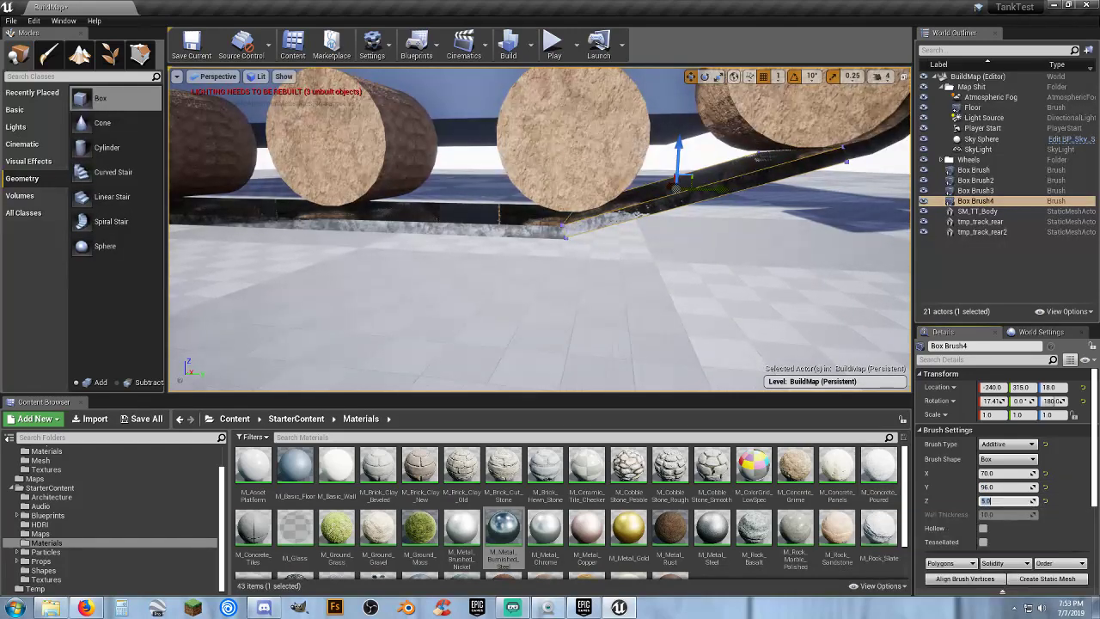
- Select the rear connecting plate and set its Y size to 96 to match the front one
{"action": "key", "text": "s"}
{"action": "mouse_move", "coordinate": [540, 230]}
{"action": "right_mouse_down"}
{"action": "mouse_move", "coordinate": [485, 225]}
{"action": "mouse_move", "coordinate": [519, 225]}
{"action": "right_mouse_up"}
{"action": "key", "text": "a"}
{"action": "key", "text": "w"}
{"action": "key", "text": "w"}
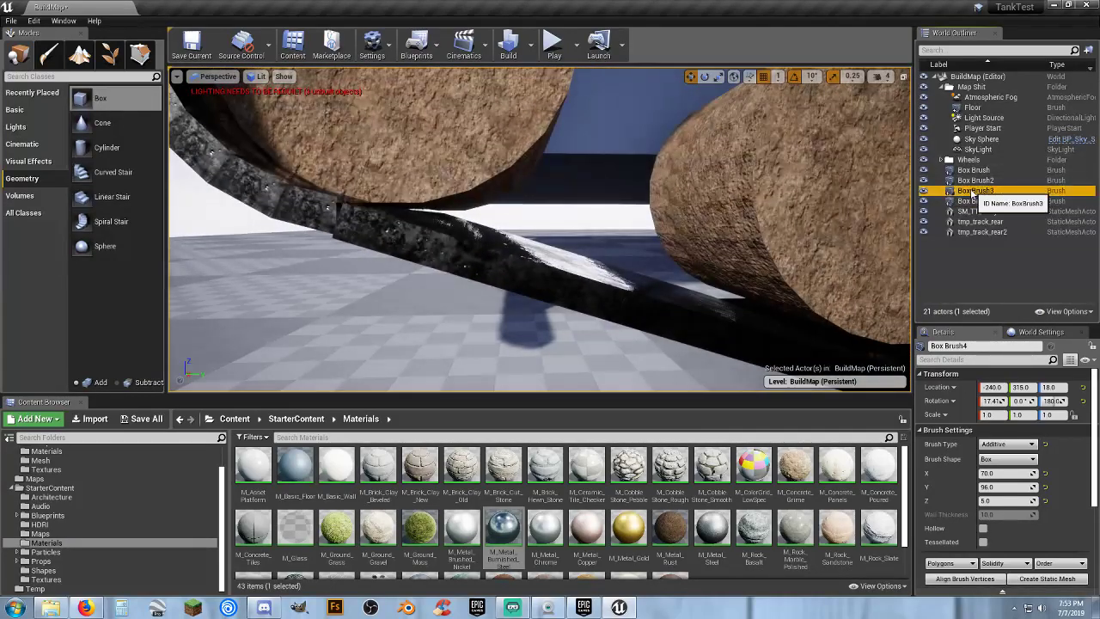
{"action": "left_click", "coordinate": [973, 193]}
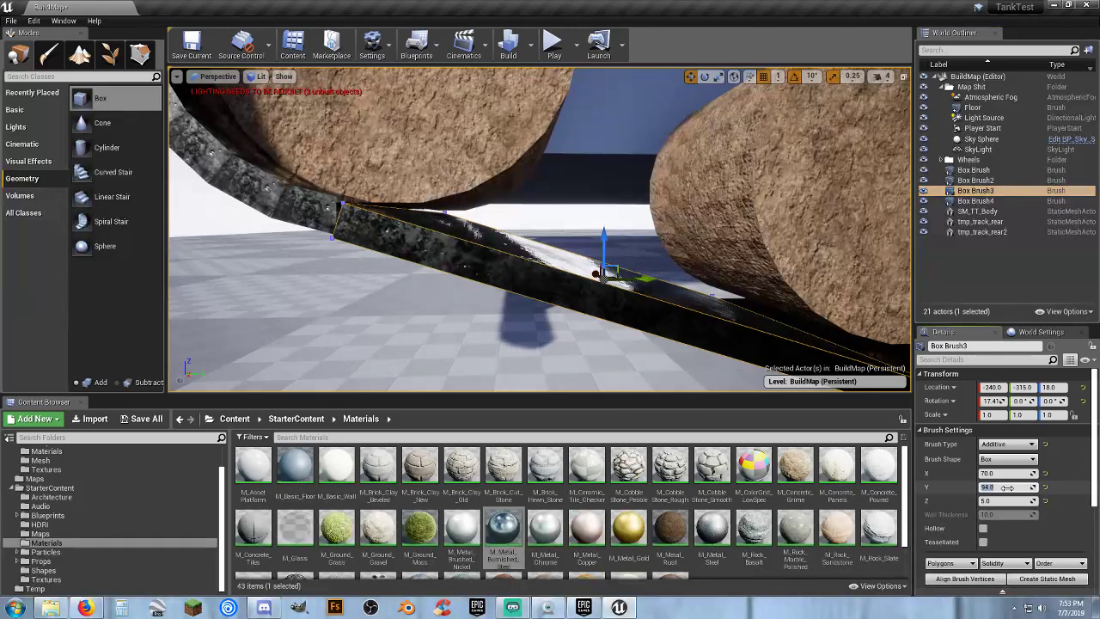
{"action": "key", "text": "Tab"}
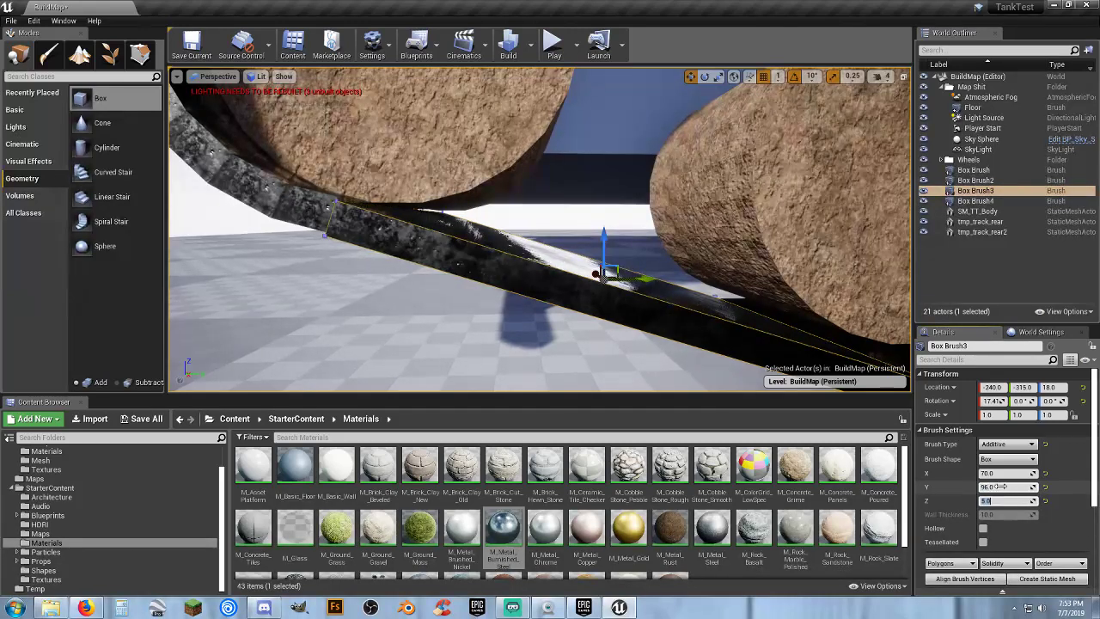
{"action": "key", "text": "Return"}
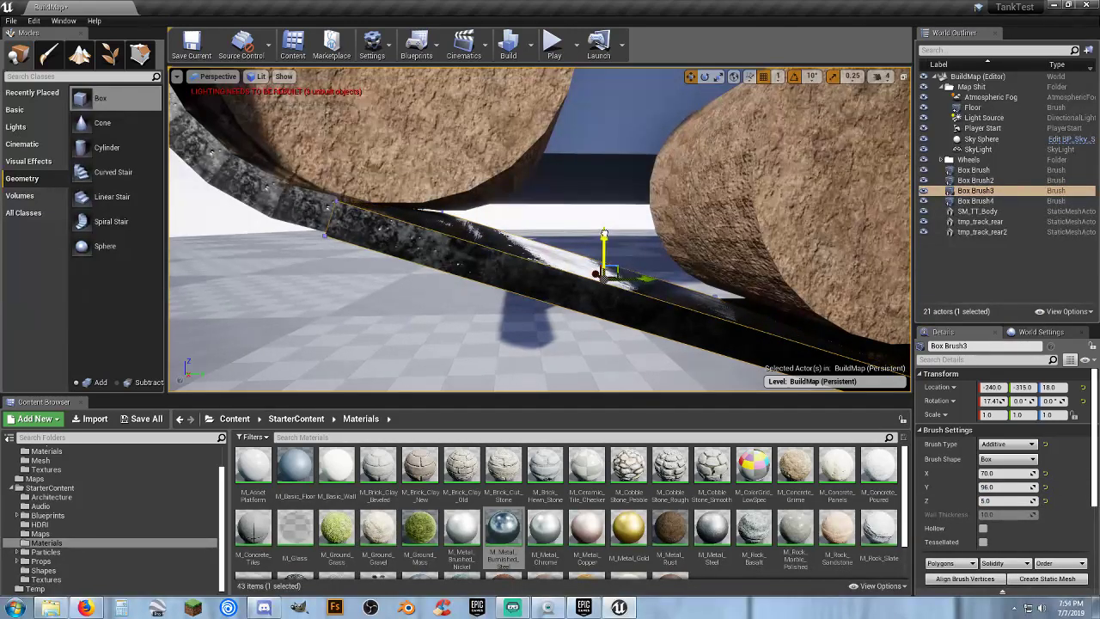
- Raise the rear connecting plate to about Z 18.46 with position snapping turned off, aligning it with the curved end
{"action": "left_click_drag", "start_coordinate": [605, 276], "coordinate": [604, 272]}
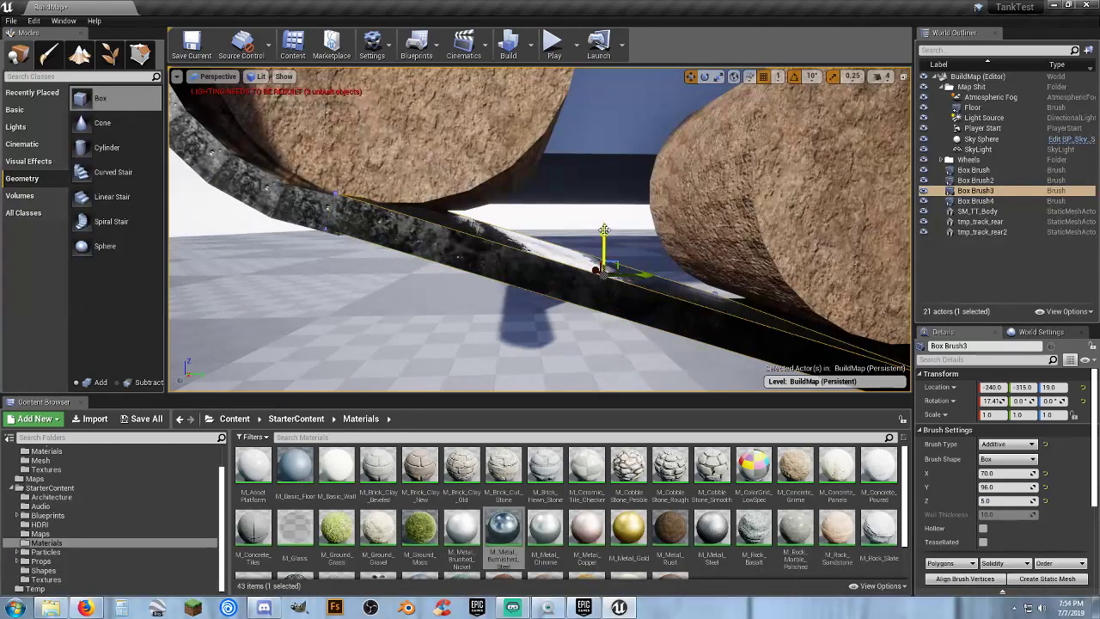
{"action": "left_click", "coordinate": [763, 77]}
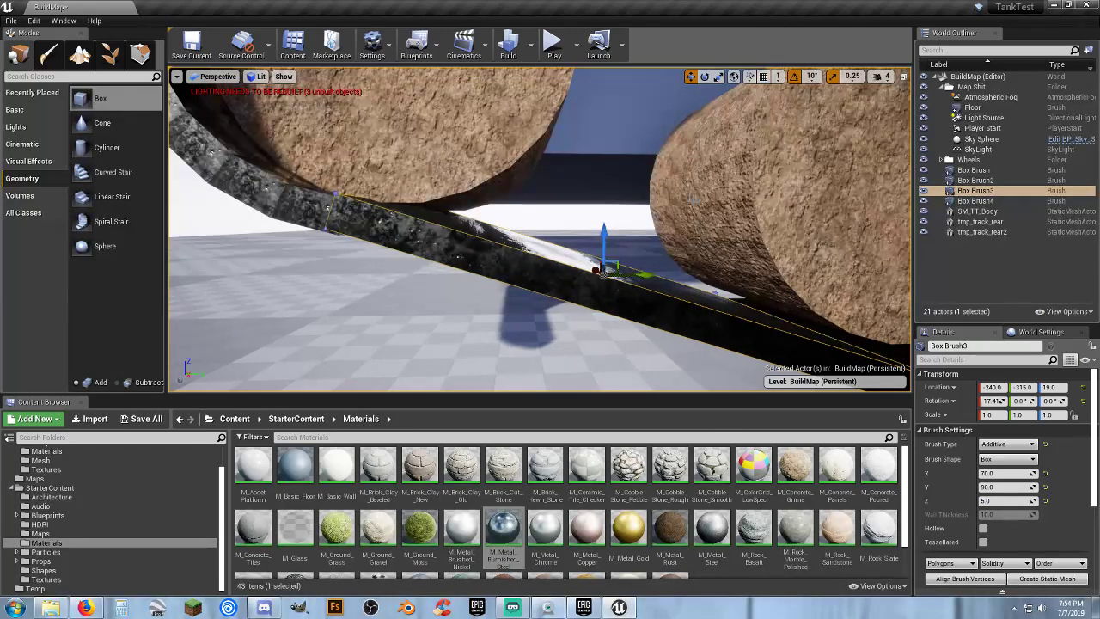
{"action": "left_click_drag", "start_coordinate": [605, 226], "coordinate": [606, 232]}
{"action": "mouse_move", "coordinate": [674, 220]}
{"action": "right_mouse_down"}
{"action": "mouse_move", "coordinate": [731, 232]}
{"action": "mouse_move", "coordinate": [683, 230]}
{"action": "right_mouse_up"}
{"action": "right_click_drag", "start_coordinate": [617, 208], "coordinate": [593, 207]}
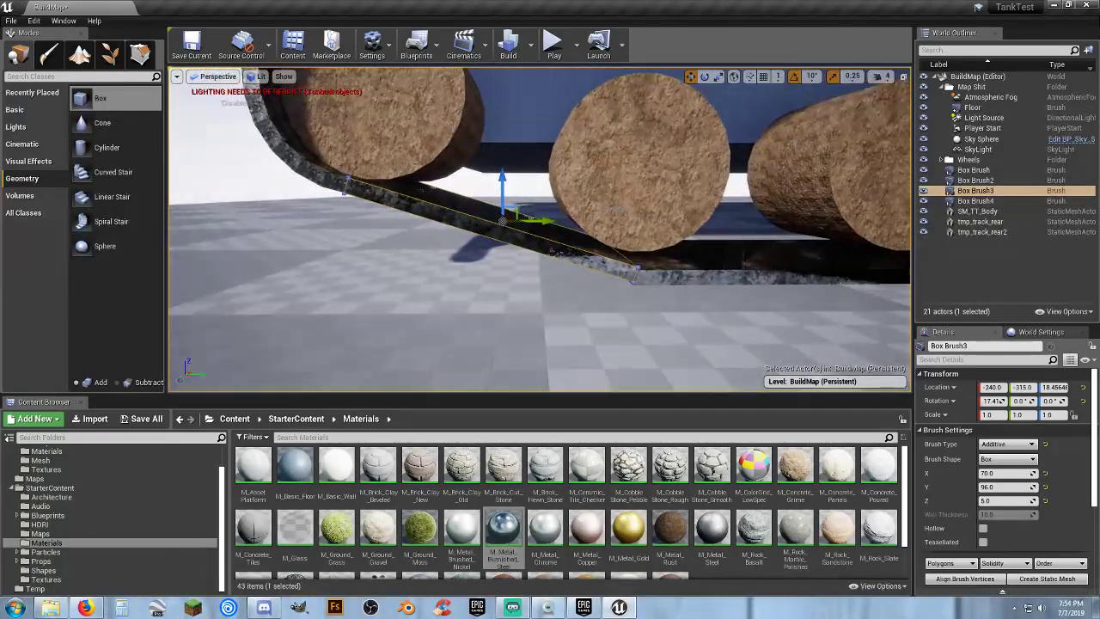
- Steepen the rear connecting plate's tilt to about 18 degrees about X with rotation snapping off
{"action": "left_click", "coordinate": [705, 76]}
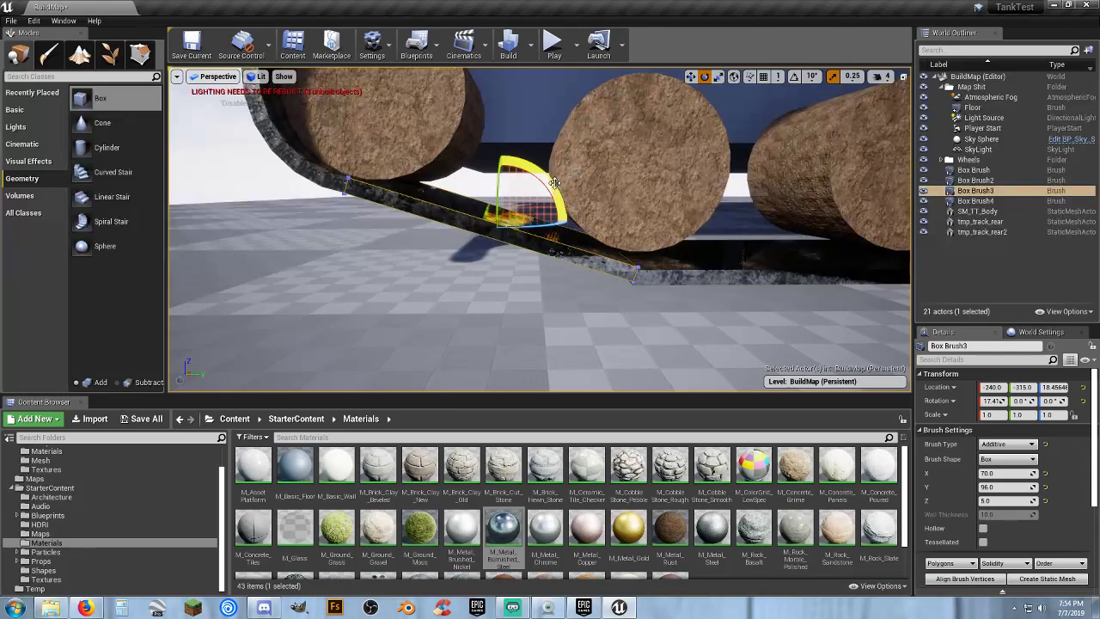
{"action": "left_click_drag", "start_coordinate": [555, 182], "coordinate": [569, 163]}
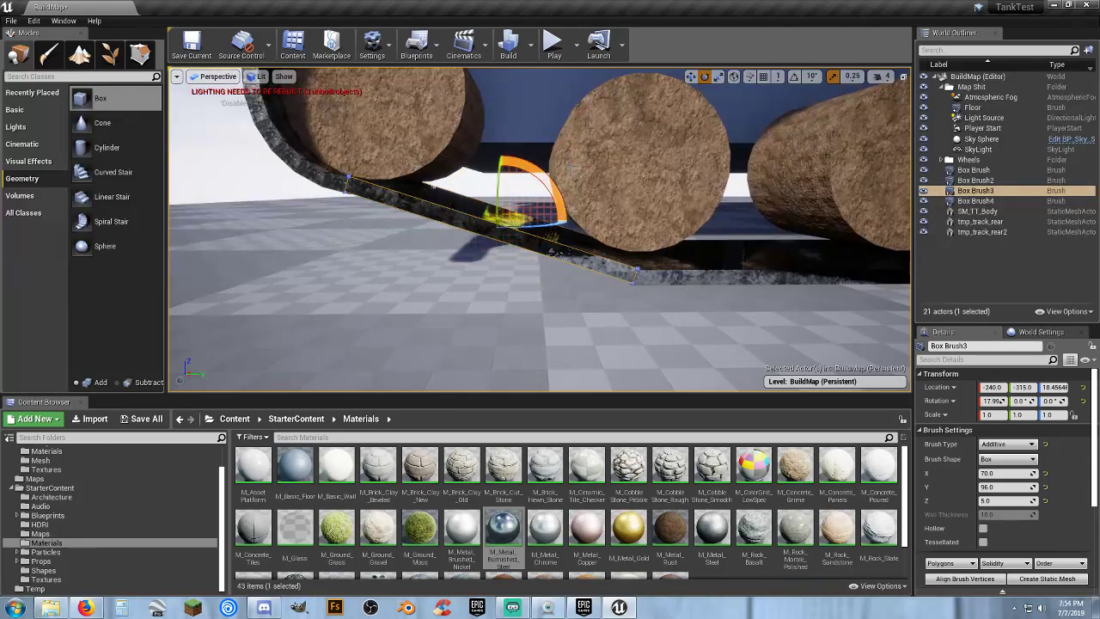
{"action": "left_click", "coordinate": [690, 76]}
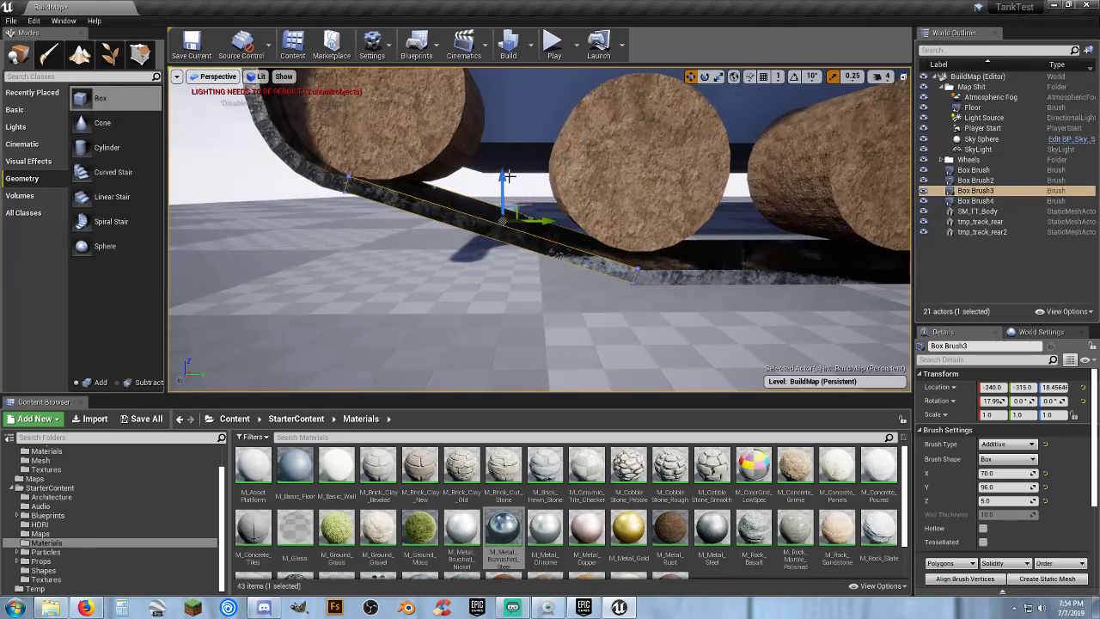
- Lower the rear connecting plate to about Z 17.53, and select the front connecting plate
{"action": "left_click_drag", "start_coordinate": [504, 178], "coordinate": [504, 180]}
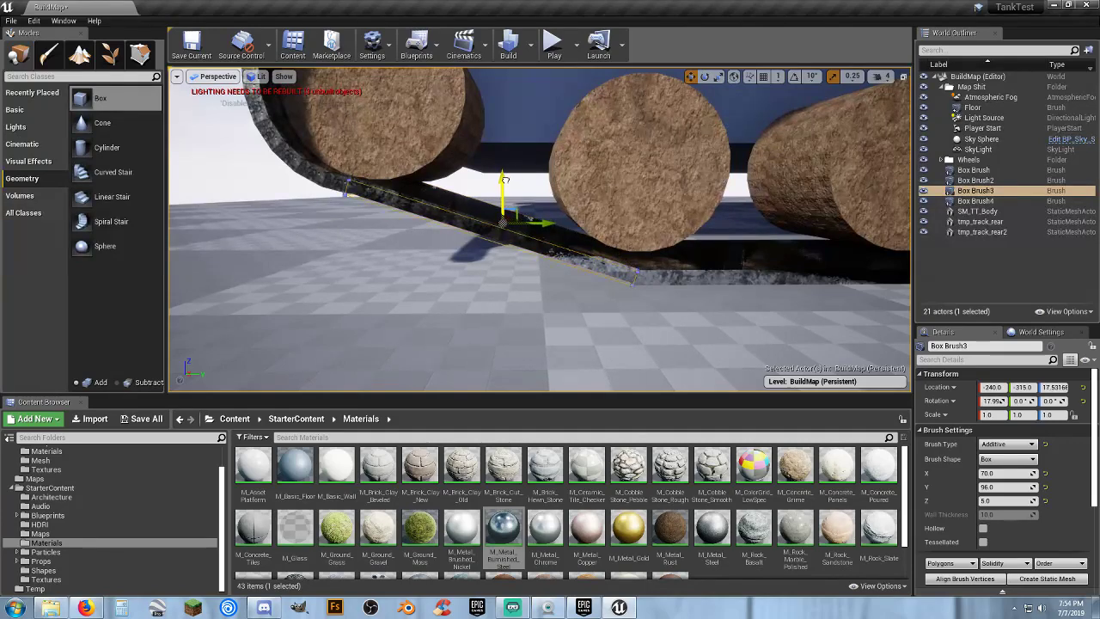
{"action": "key", "text": "d"}
{"action": "right_click_drag", "start_coordinate": [627, 188], "coordinate": [628, 187]}
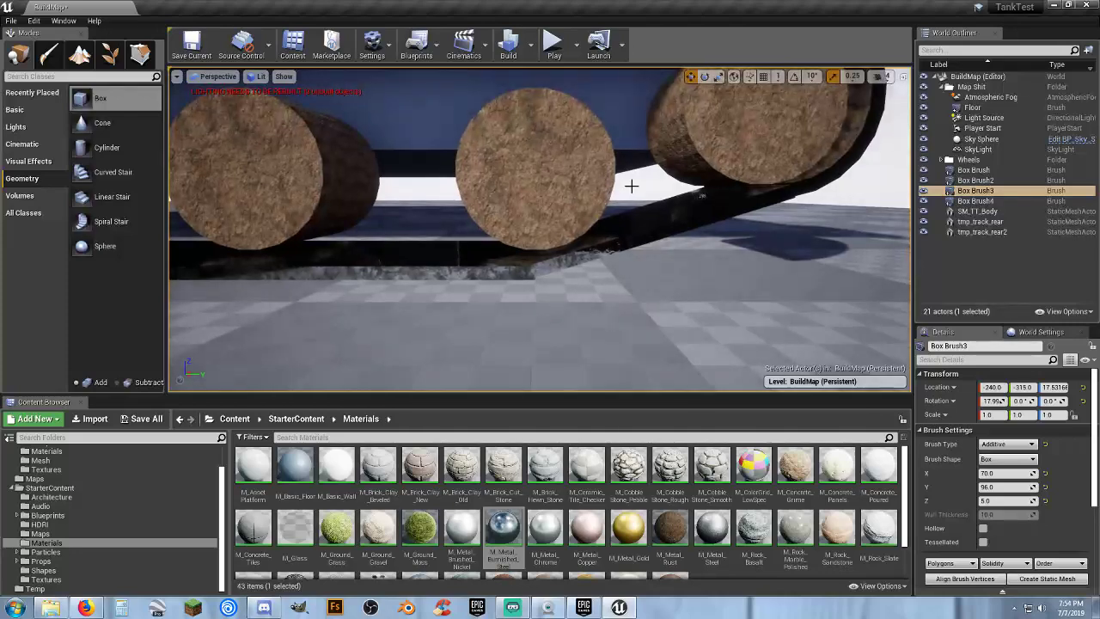
{"action": "double_click", "coordinate": [980, 200]}
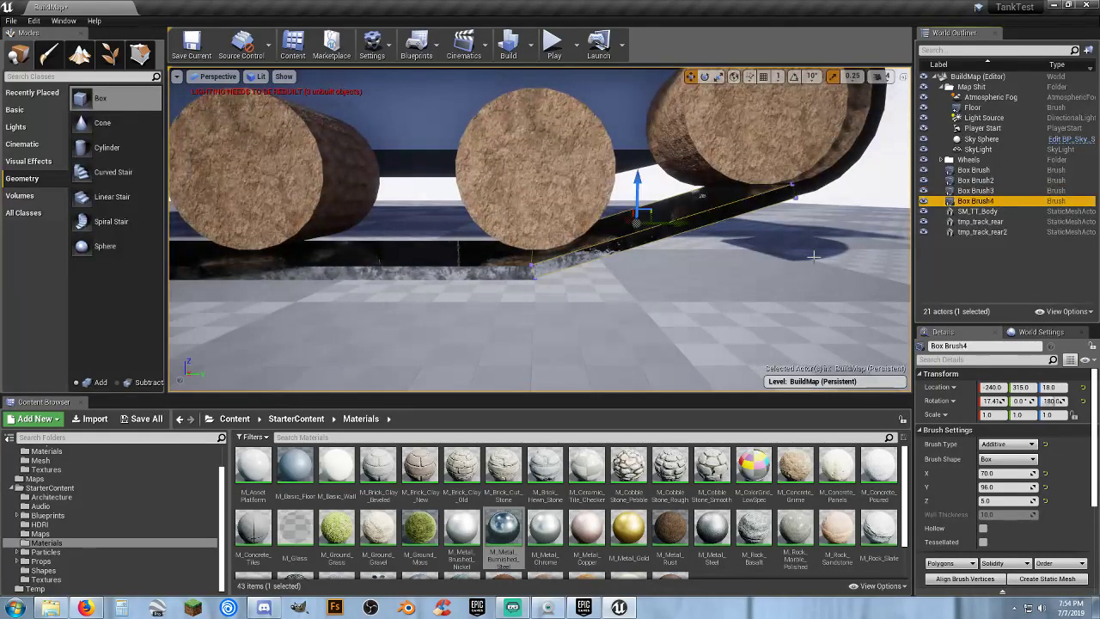
{"action": "mouse_move", "coordinate": [540, 229]}
{"action": "right_mouse_down"}
{"action": "mouse_move", "coordinate": [472, 228]}
{"action": "mouse_move", "coordinate": [486, 224]}
{"action": "right_mouse_up"}
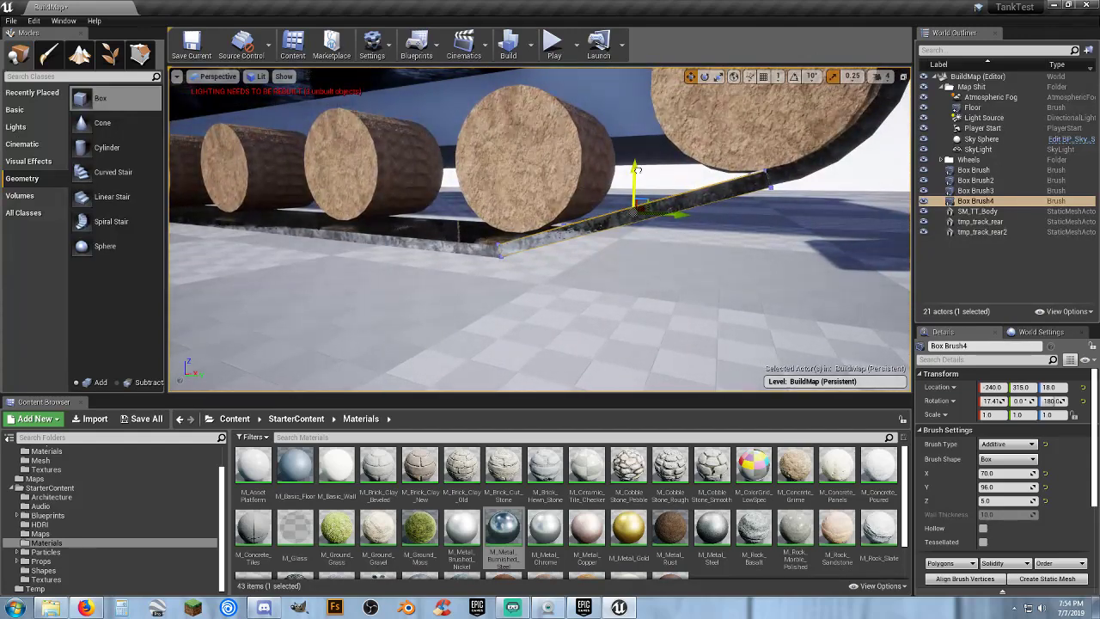
{"action": "left_click", "coordinate": [651, 170]}
{"action": "left_click", "coordinate": [705, 76]}
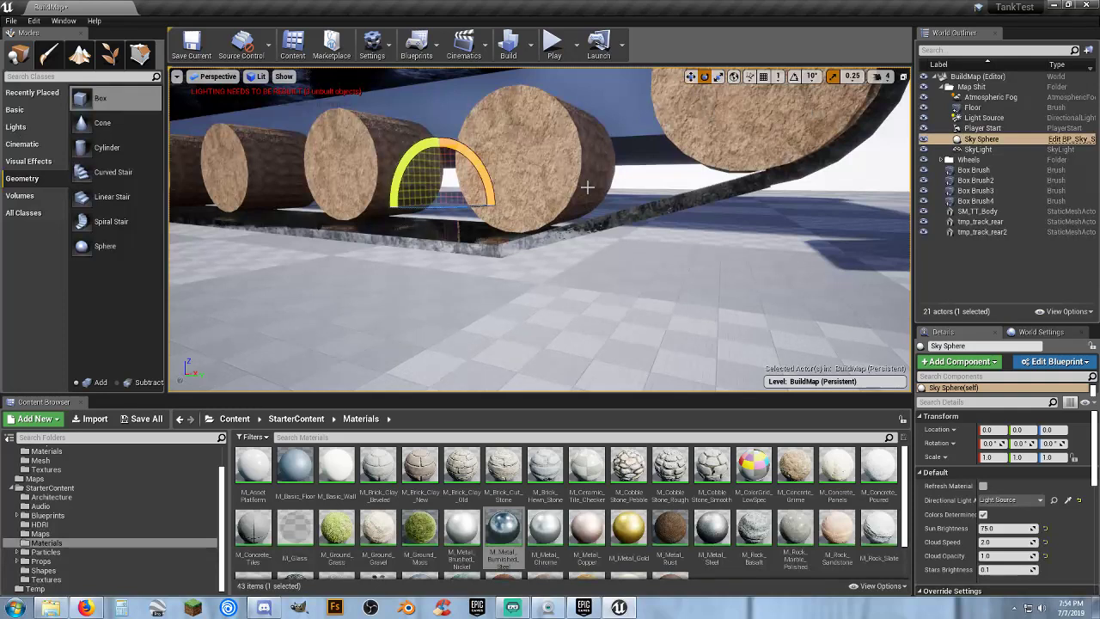
{"action": "left_click_drag", "start_coordinate": [493, 179], "coordinate": [511, 194]}
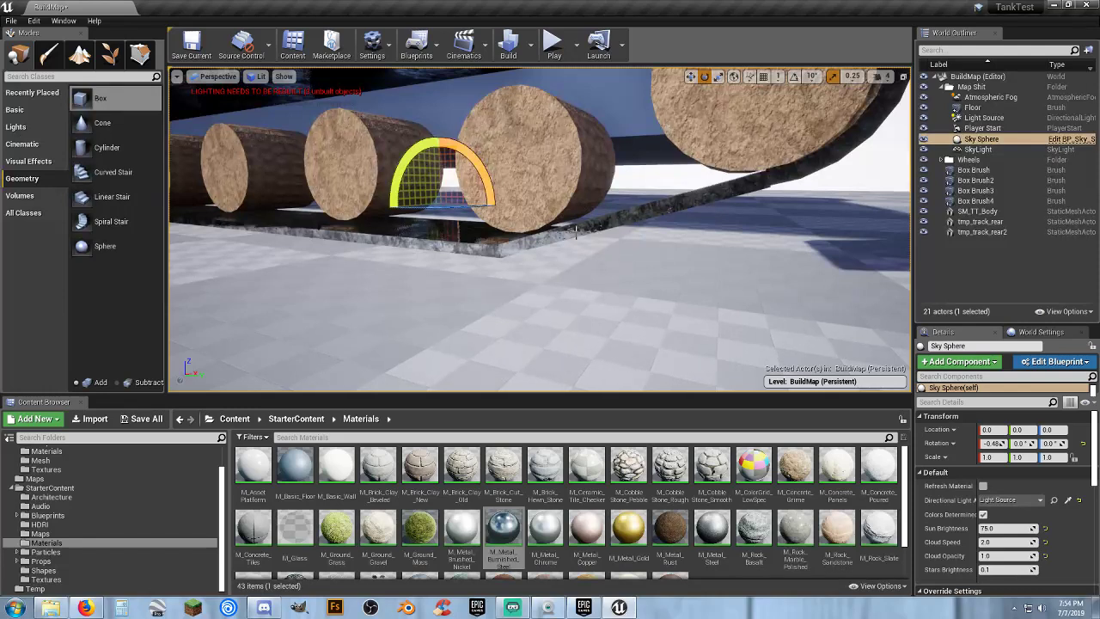
{"action": "key", "text": "ctrl+z"}
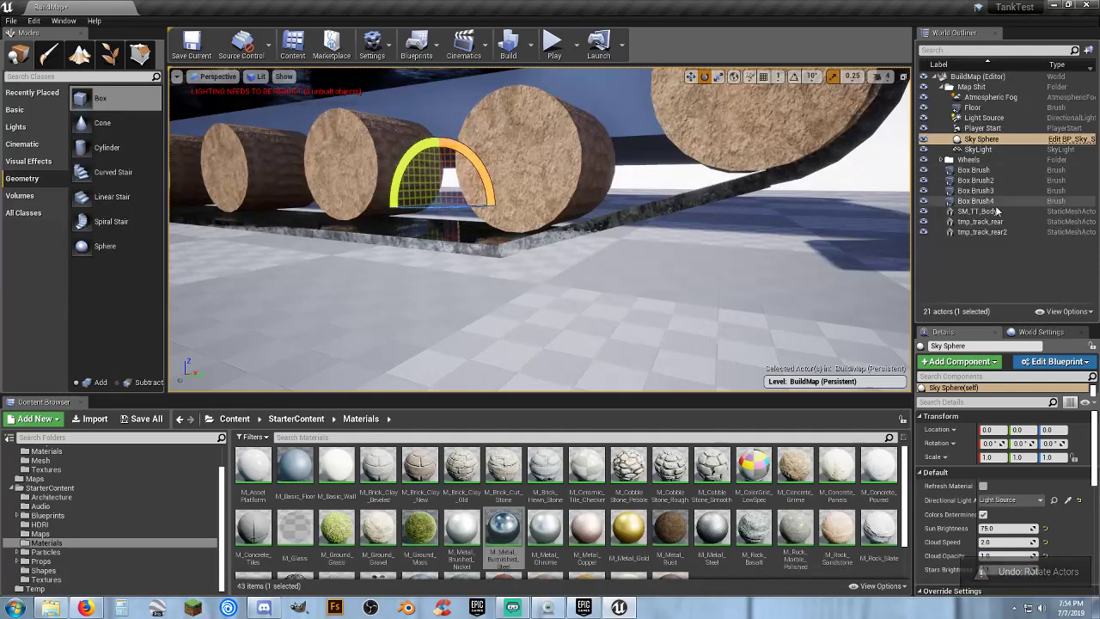
- Steepen the front connecting plate's tilt to about 17.8 degrees about X
{"action": "left_click", "coordinate": [992, 200]}
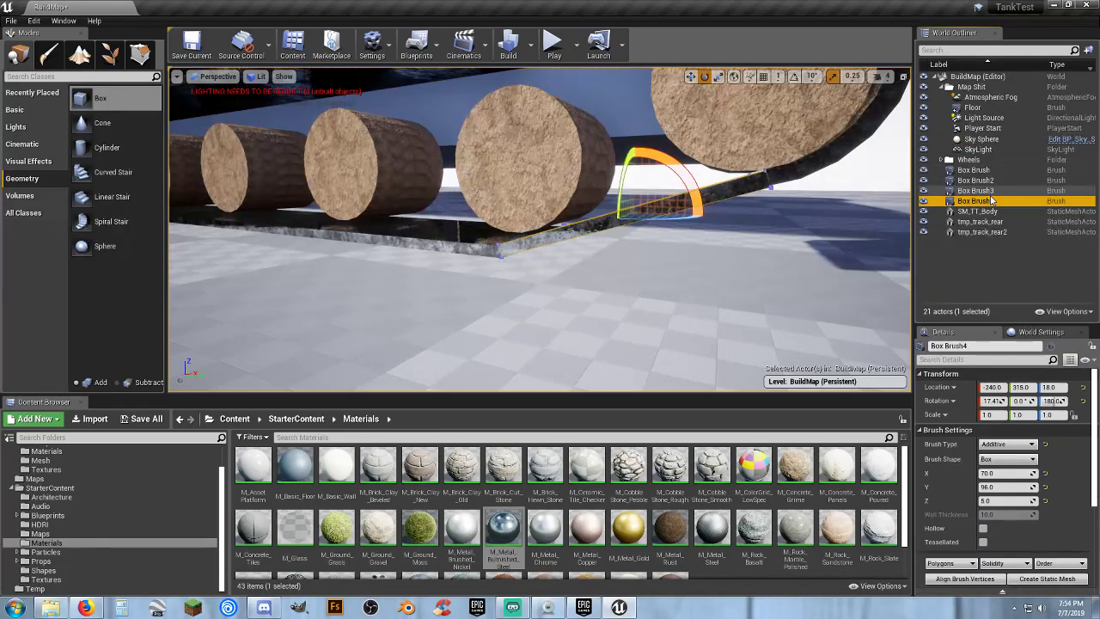
{"action": "mouse_move", "coordinate": [688, 184]}
{"action": "left_mouse_down"}
{"action": "mouse_move", "coordinate": [693, 193]}
{"action": "mouse_move", "coordinate": [690, 182]}
{"action": "left_mouse_up"}
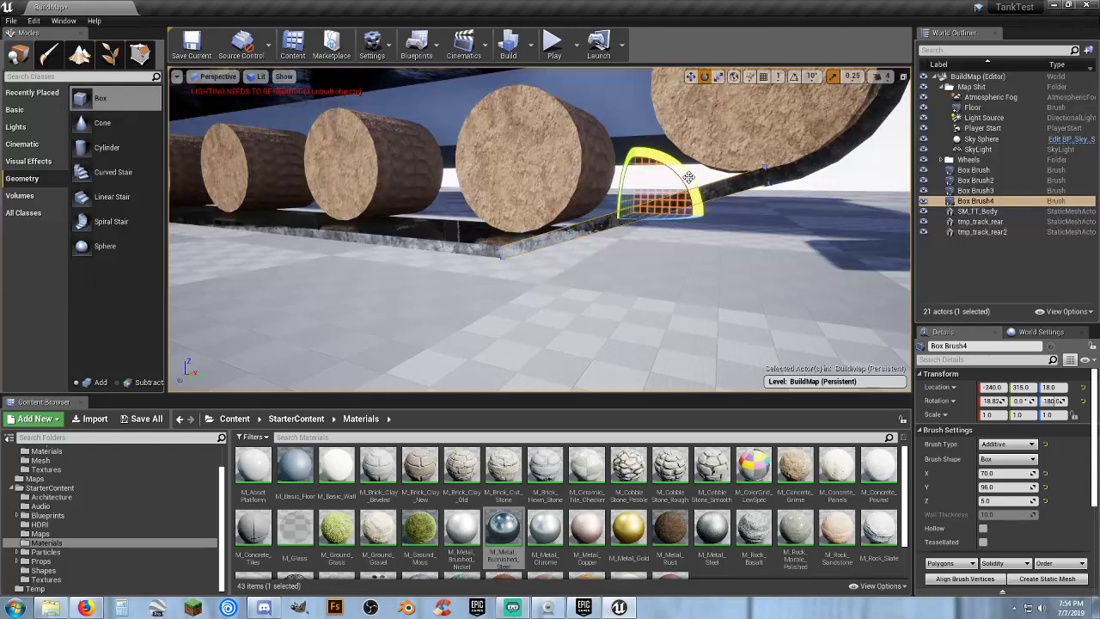
{"action": "left_click_drag", "start_coordinate": [689, 177], "coordinate": [689, 179]}
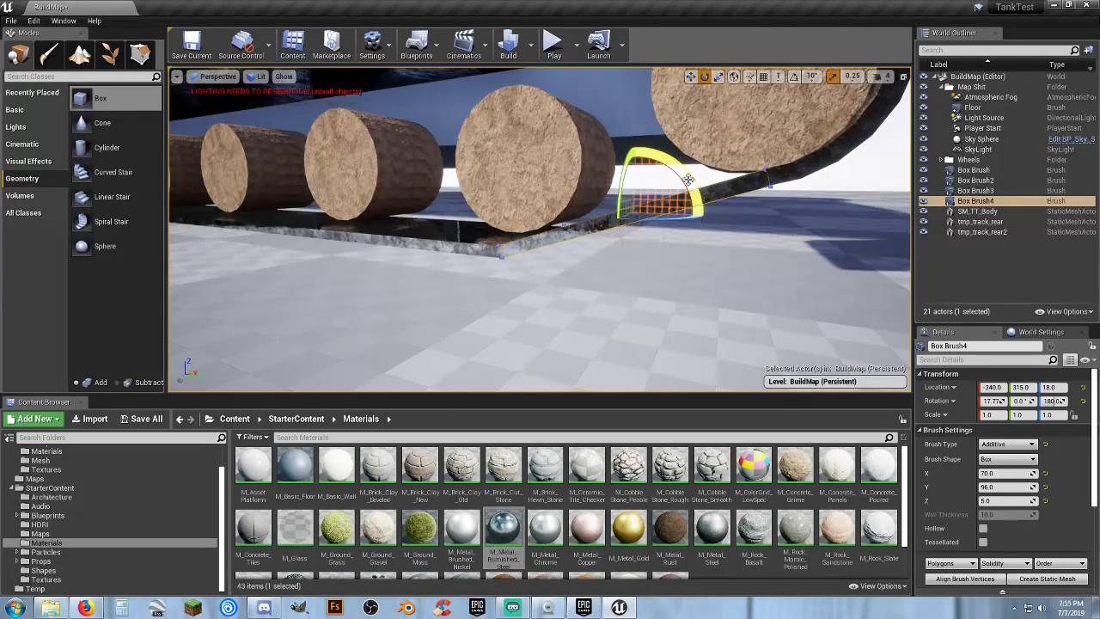
- Collapse the Map Shit folder in the outliner and select all four connecting plates, Box Brush through Box Brush4
{"action": "right_click_drag", "start_coordinate": [632, 287], "coordinate": [670, 276]}
{"action": "left_click", "coordinate": [1022, 274]}
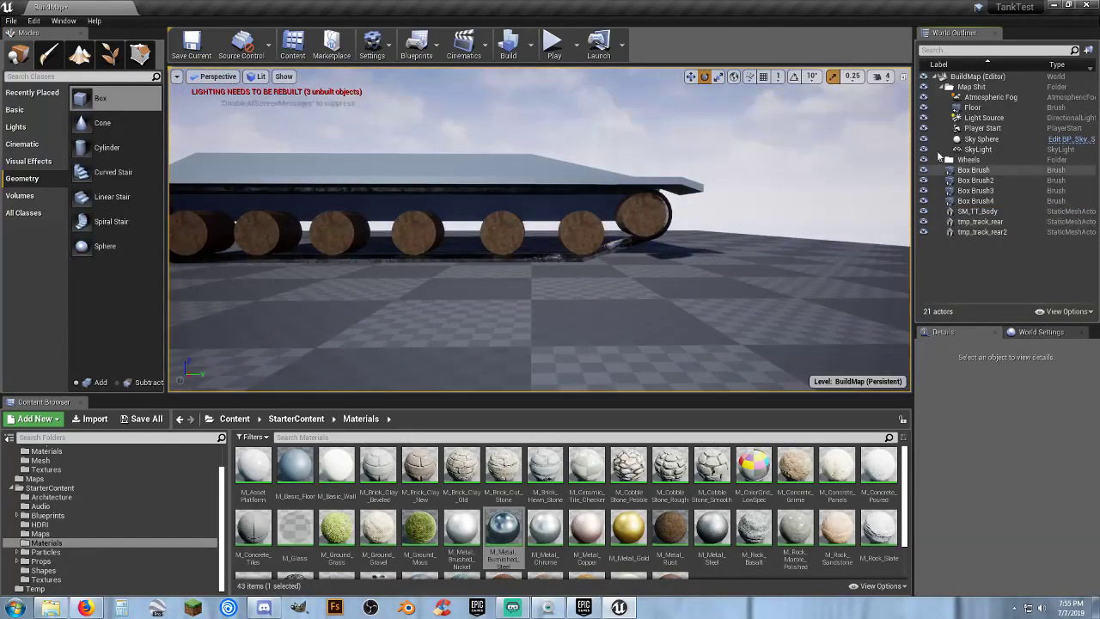
{"action": "left_click", "coordinate": [941, 87]}
{"action": "right_click_drag", "start_coordinate": [578, 314], "coordinate": [552, 334]}
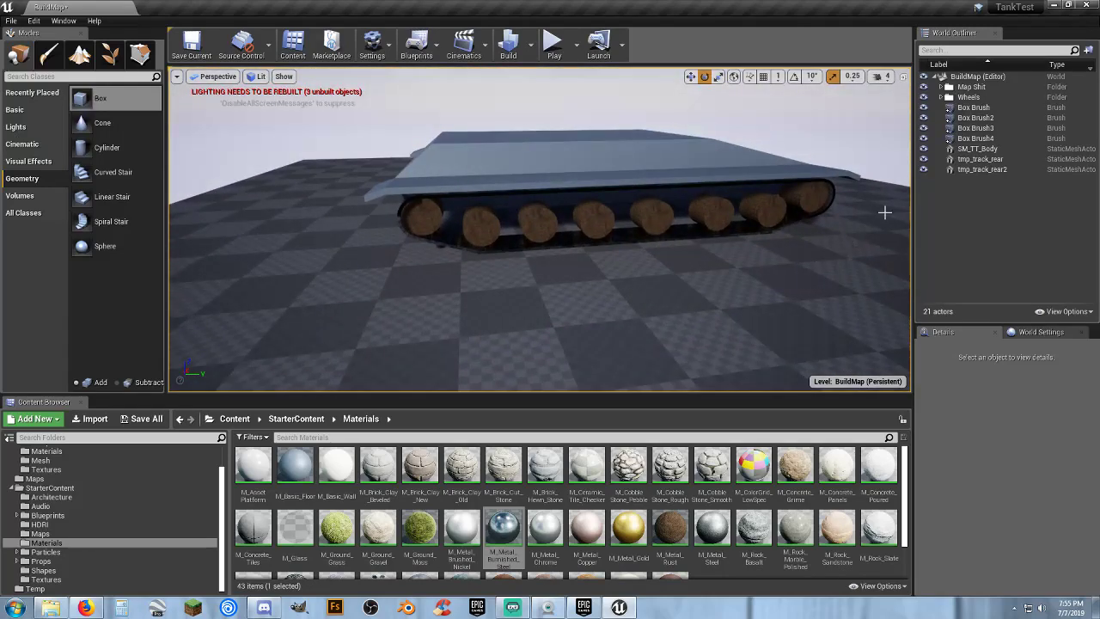
{"action": "left_click", "coordinate": [975, 108]}
{"action": "left_click", "coordinate": [986, 138], "text": "shift"}
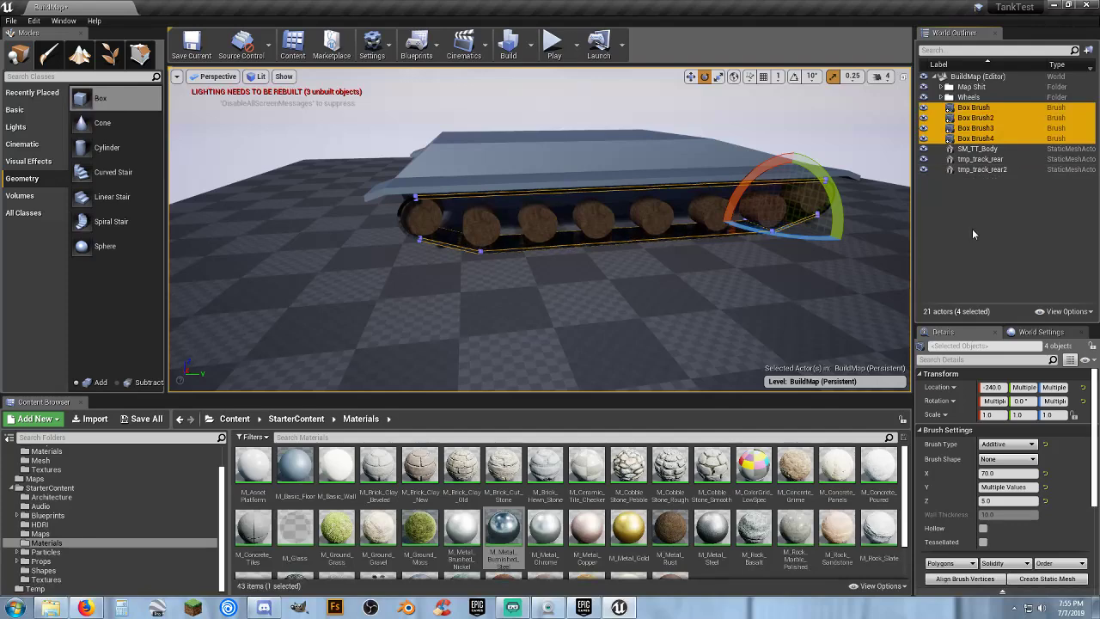
- Create a static mesh named tmp_tracks in the Temp folder from the four selected box brushes
{"action": "right_click_drag", "start_coordinate": [867, 257], "coordinate": [356, 454]}
{"action": "left_click", "coordinate": [38, 589]}
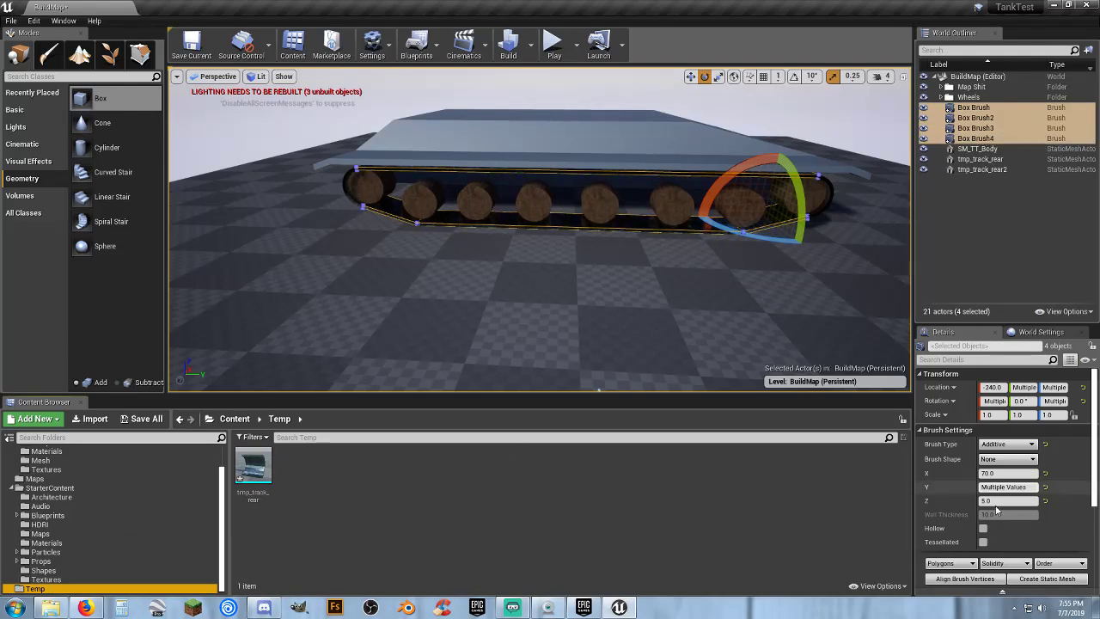
{"action": "left_click", "coordinate": [1024, 579]}
{"action": "left_click", "coordinate": [467, 250]}
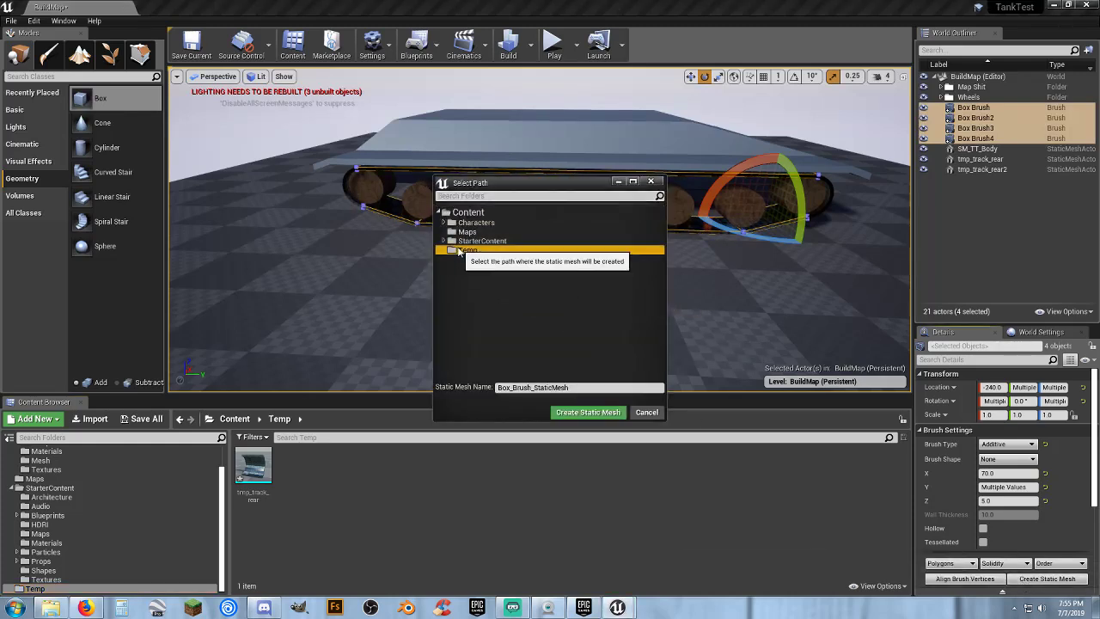
{"action": "left_click", "coordinate": [581, 388]}
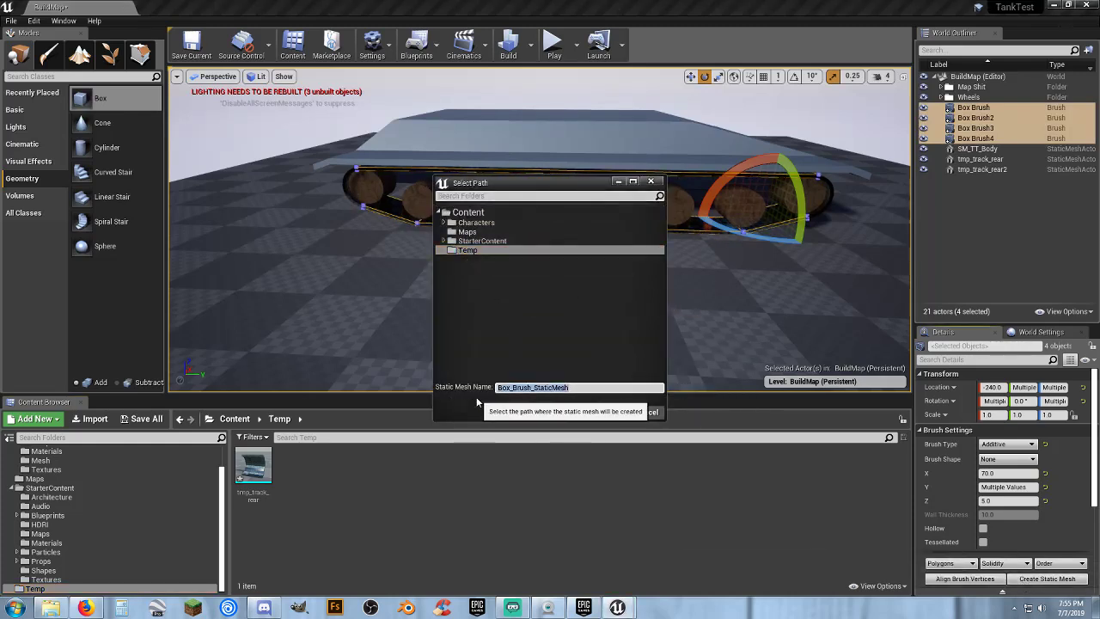
{"action": "type", "text": "tmp_tracks"}
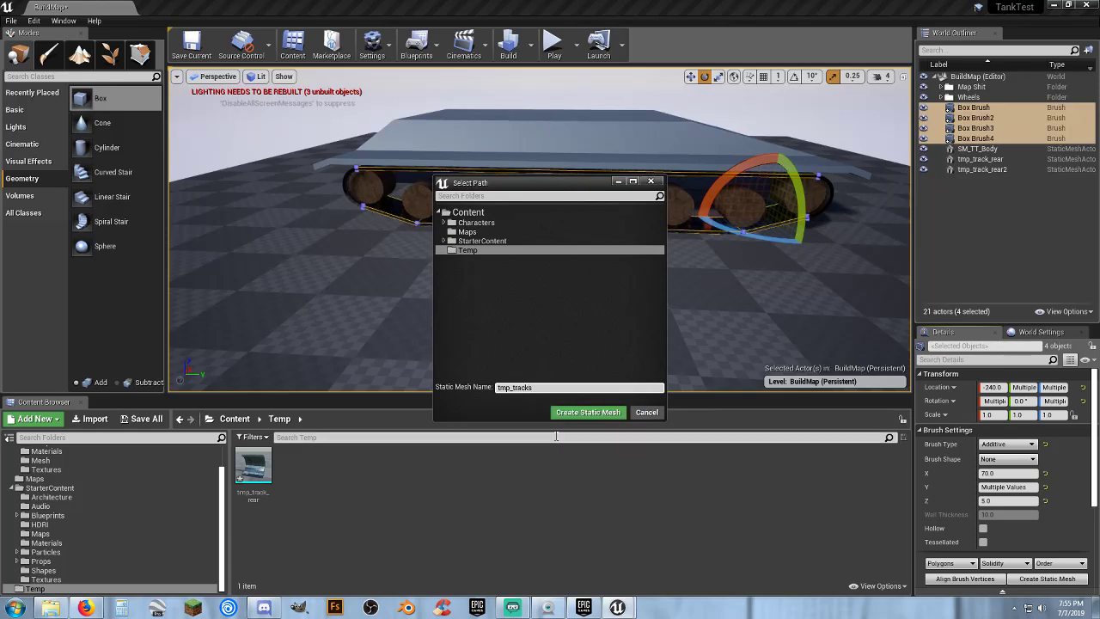
{"action": "left_click", "coordinate": [589, 412]}
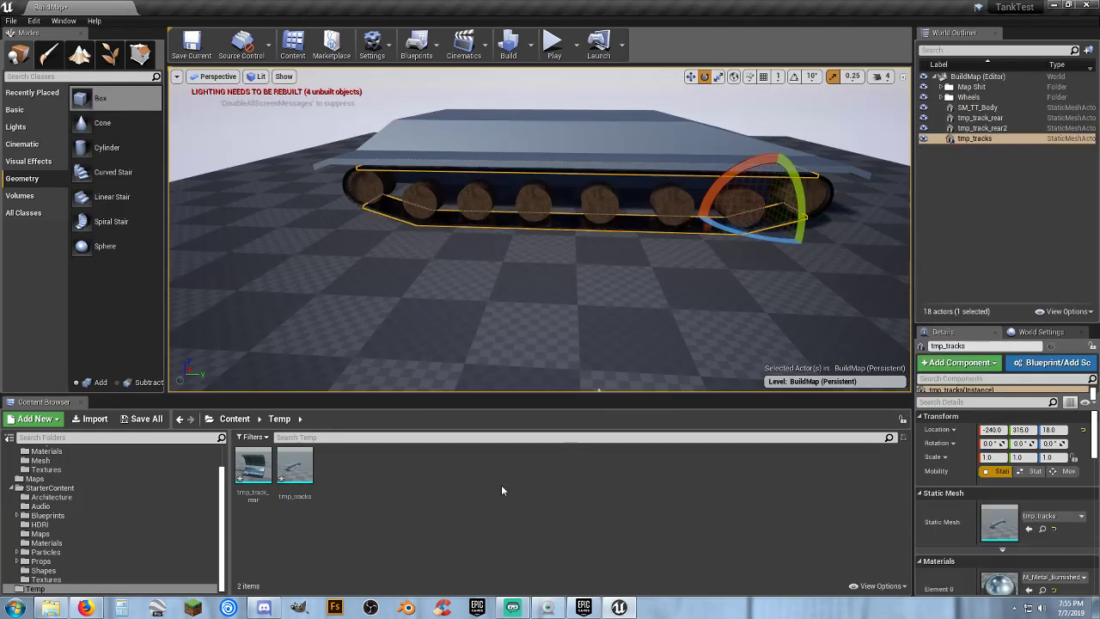
- Select tmp_track_rear, tmp_track_rear2 and tmp_tracks together and start converting these actors to a static mesh
{"action": "left_click", "coordinate": [924, 218]}
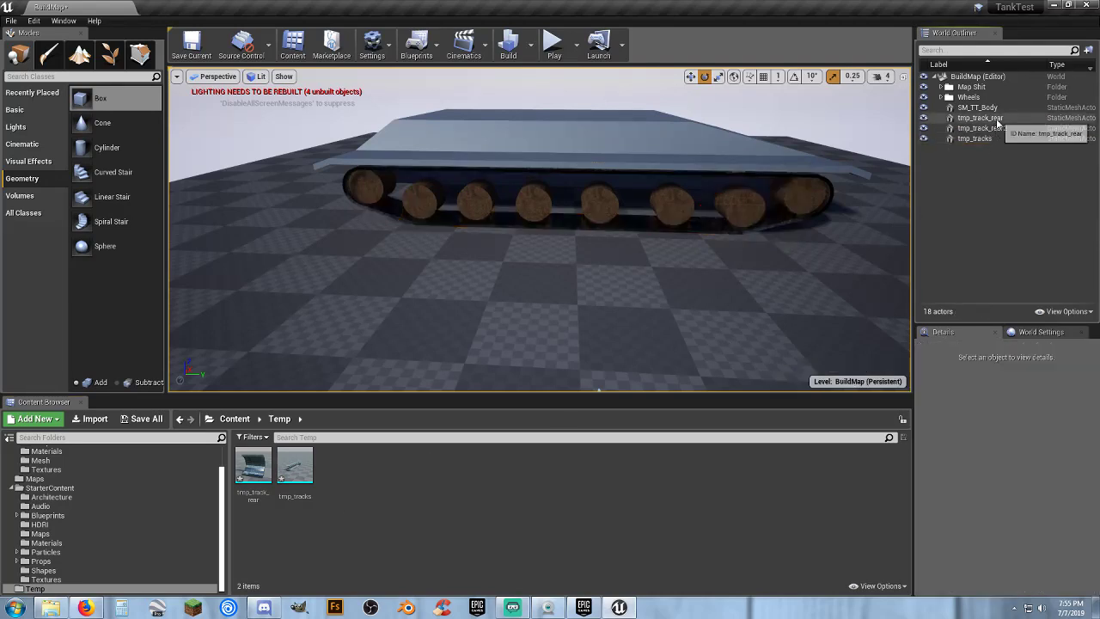
{"action": "left_click", "coordinate": [979, 117]}
{"action": "left_click", "coordinate": [982, 128], "text": "ctrl"}
{"action": "left_click", "coordinate": [988, 139], "text": "ctrl"}
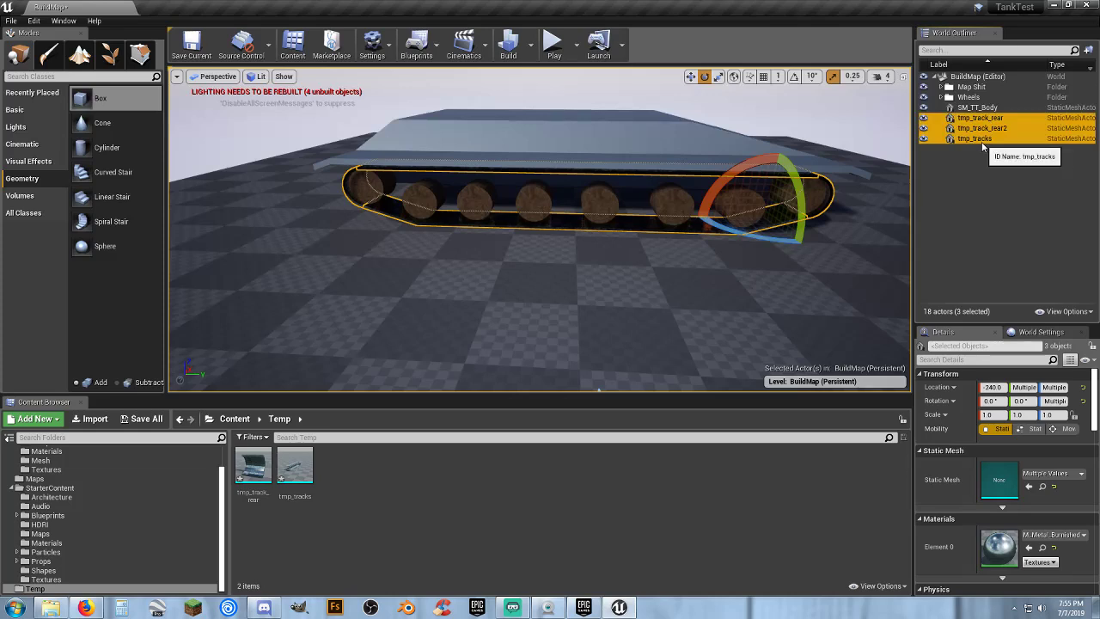
{"action": "right_click", "coordinate": [969, 142]}
{"action": "mouse_move", "coordinate": [997, 423]}
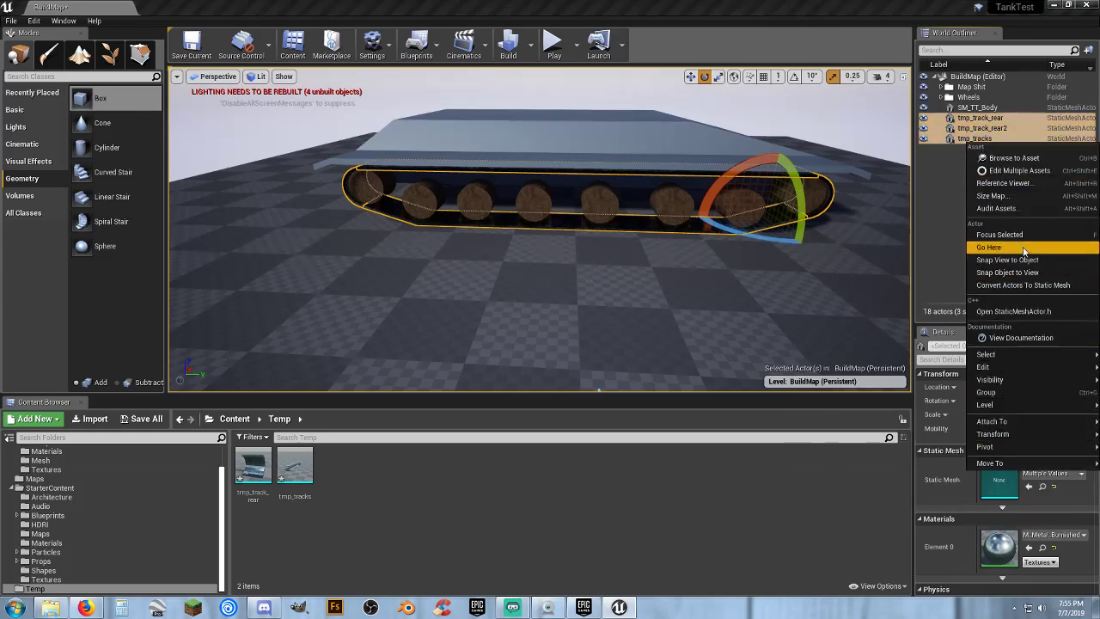
{"action": "left_click", "coordinate": [1001, 286]}
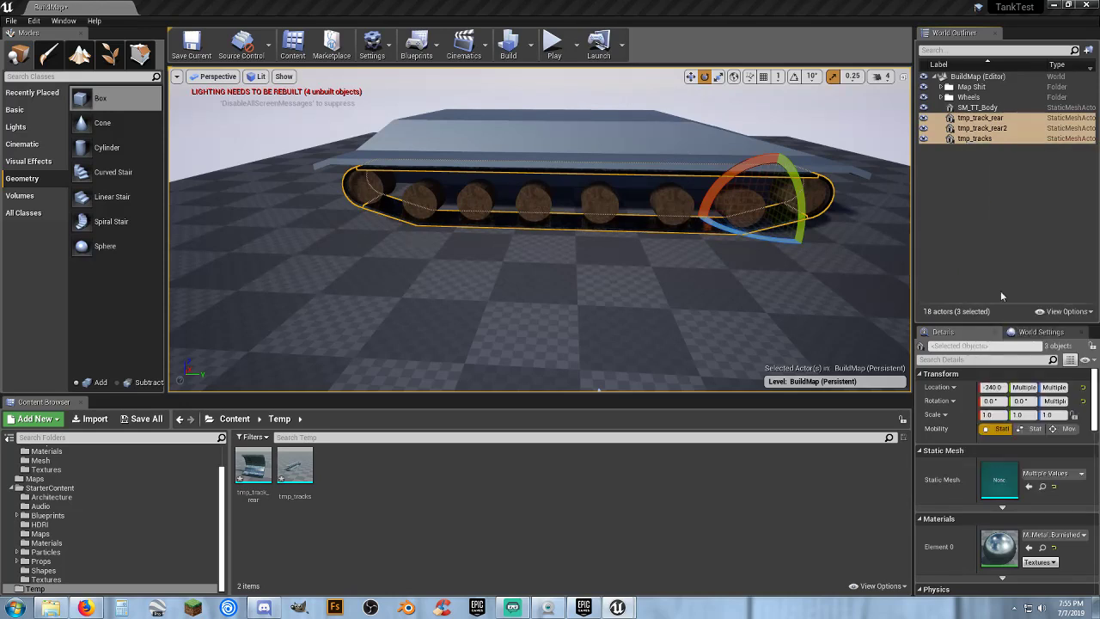
- Merge the three selected track pieces into a static mesh named SM_Track, saved in the Characters/Mesh folder
{"action": "left_click", "coordinate": [454, 249]}
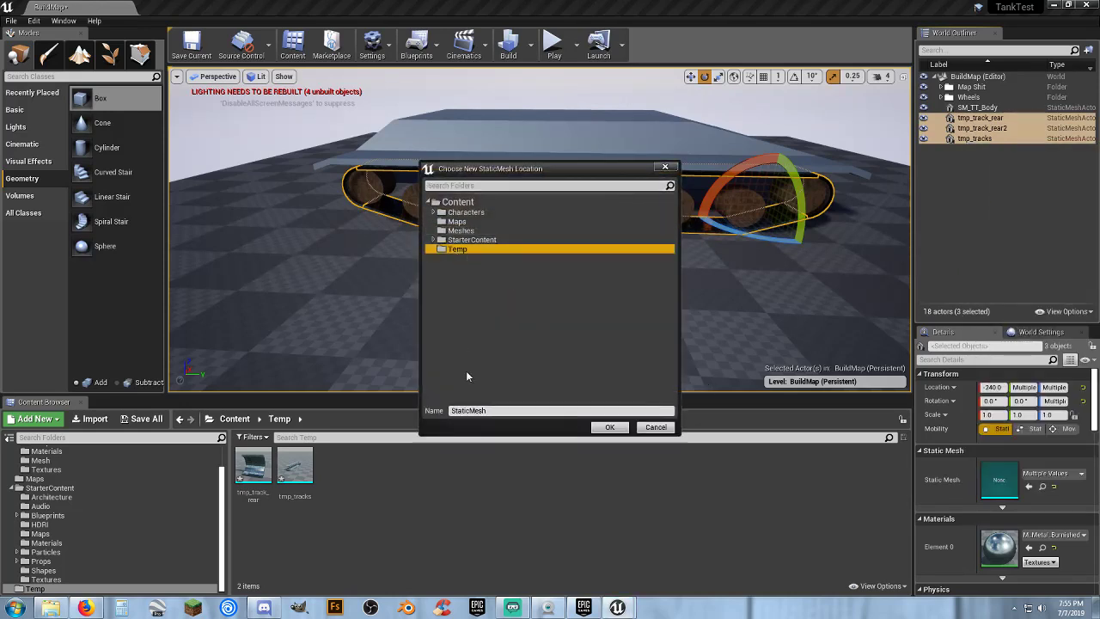
{"action": "left_click", "coordinate": [464, 411]}
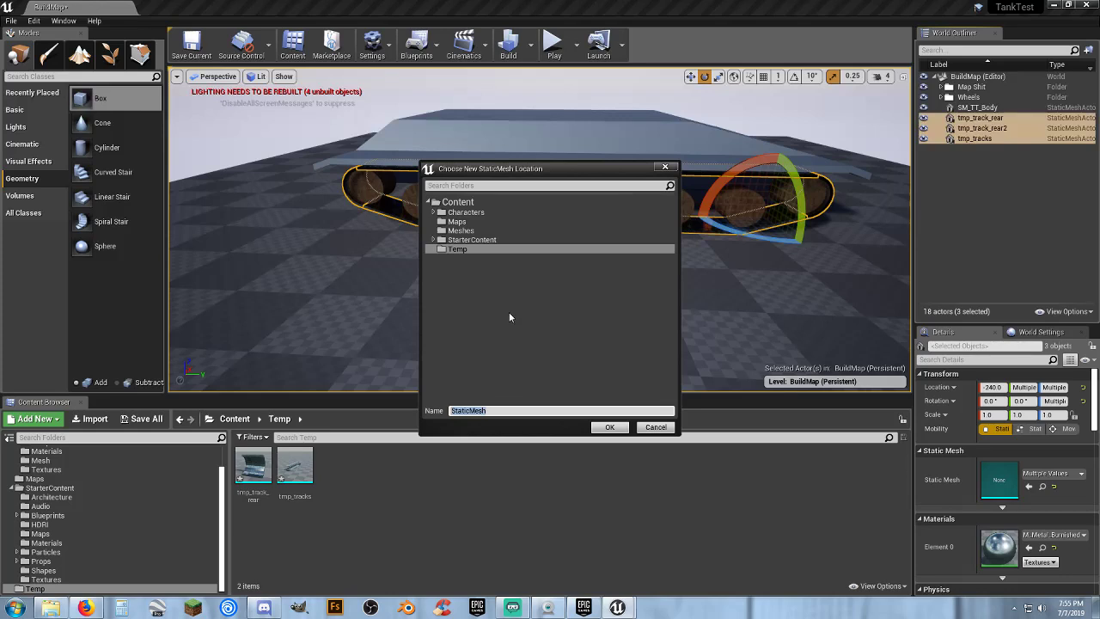
{"action": "type", "text": "SM_Track"}
{"action": "left_click", "coordinate": [434, 213]}
{"action": "left_click", "coordinate": [462, 239]}
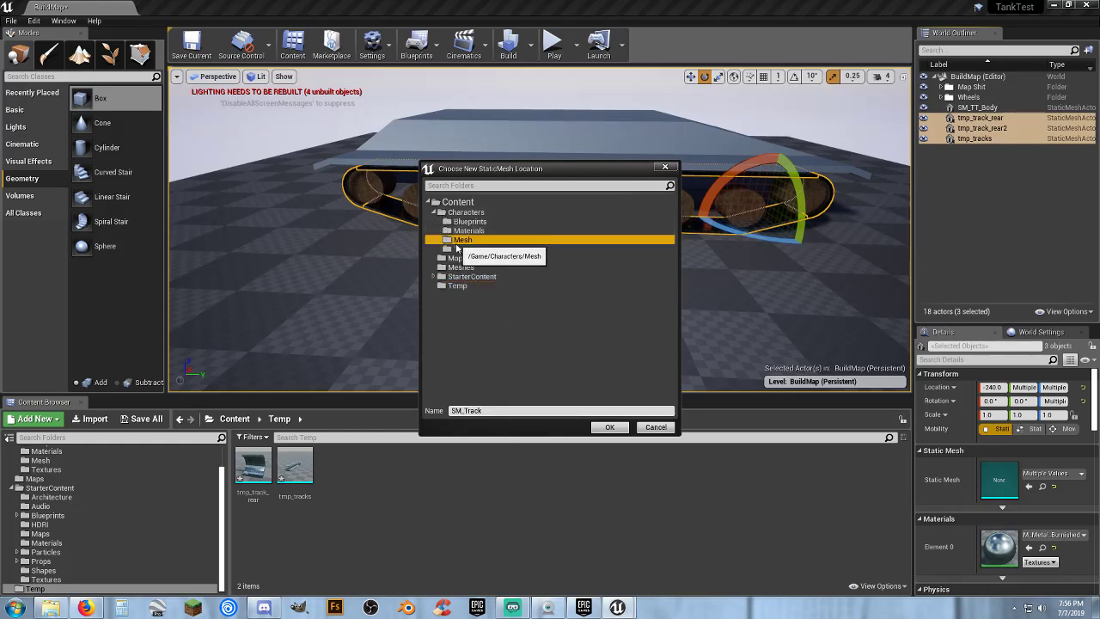
{"action": "left_click", "coordinate": [600, 430]}
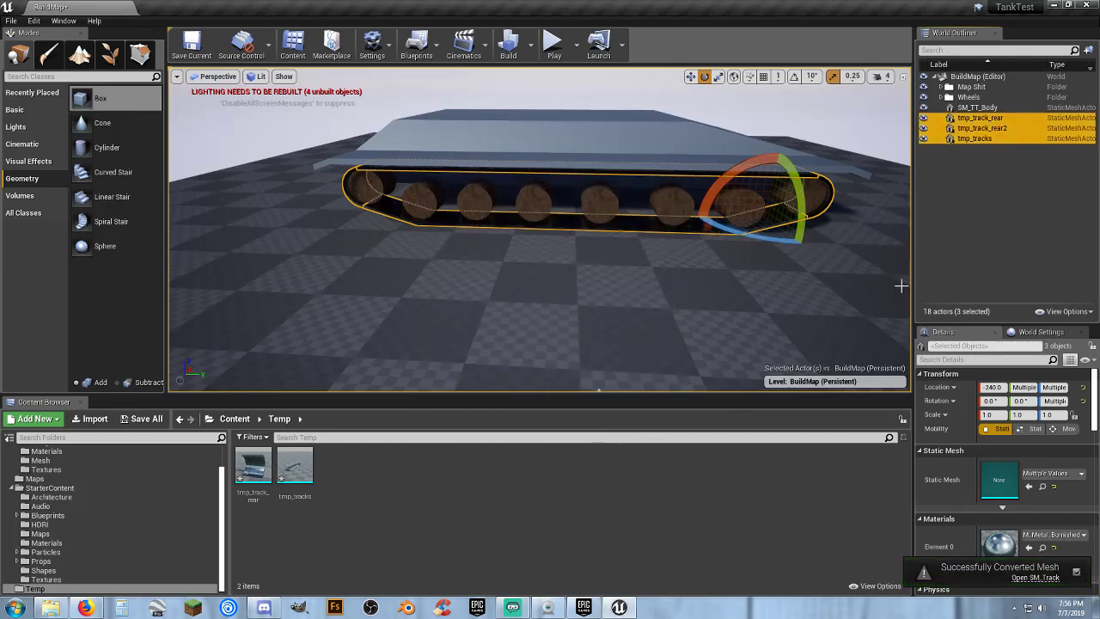
{"action": "left_click", "coordinate": [975, 157]}
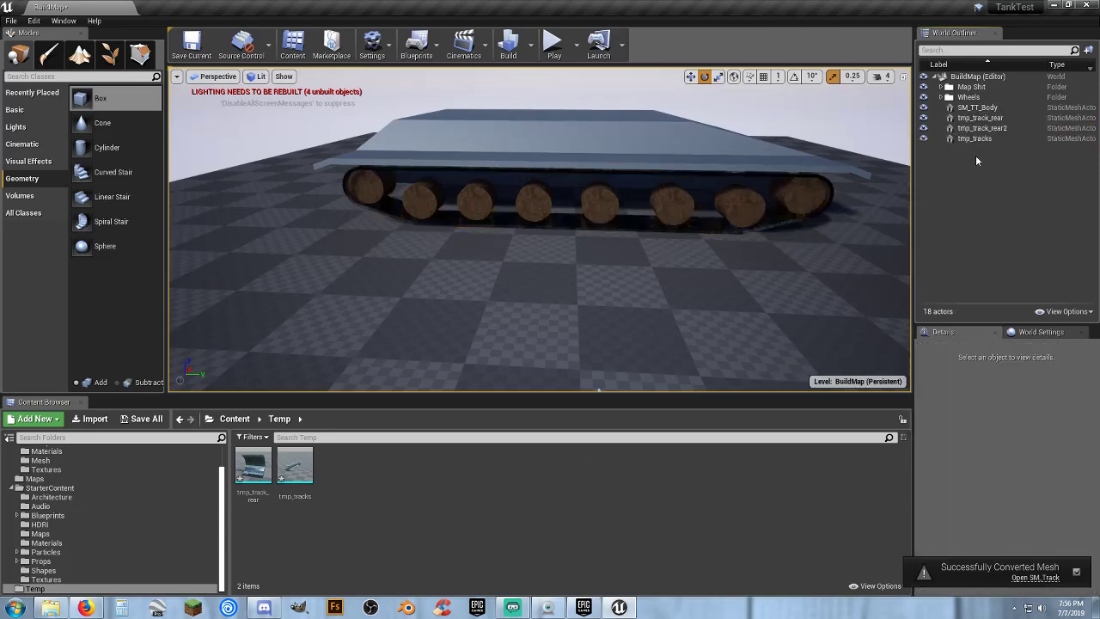
- Lower the six middle road wheels, Cylinder Brush3 to Cylinder Brush8, onto the track at a Z location of about 36.8
{"action": "left_click", "coordinate": [944, 98]}
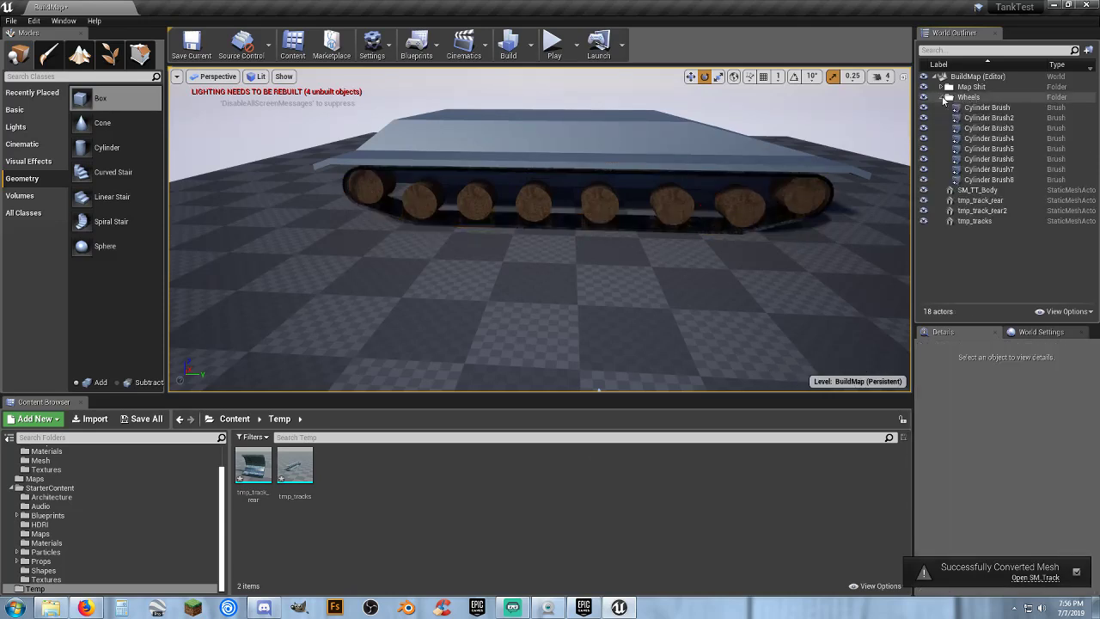
{"action": "left_click", "coordinate": [987, 107]}
{"action": "left_click", "coordinate": [988, 118]}
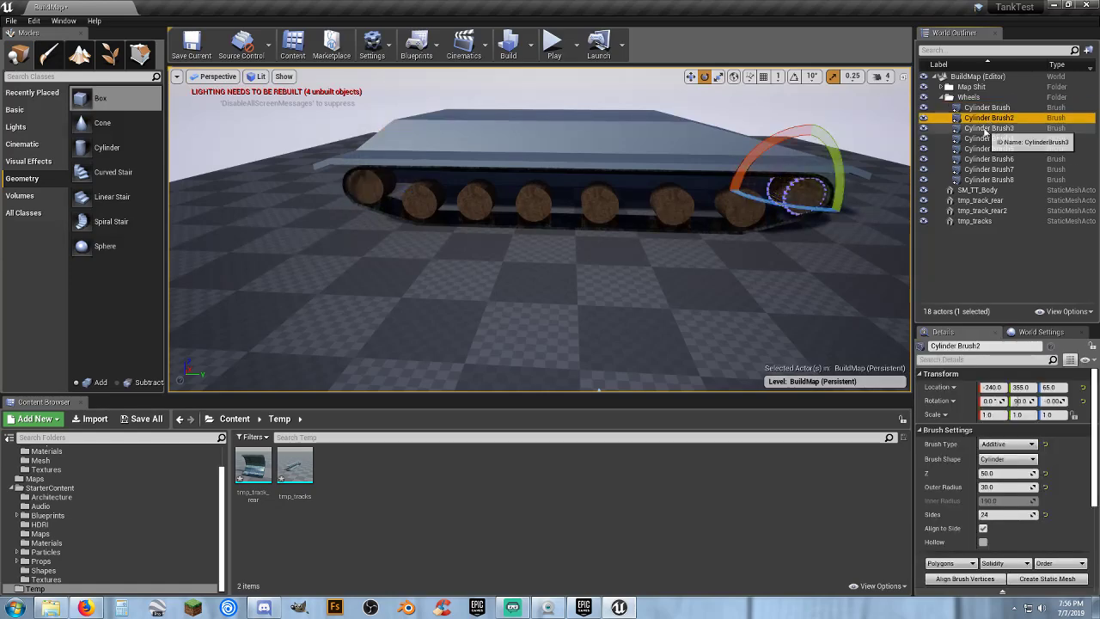
{"action": "left_click", "coordinate": [986, 129]}
{"action": "left_click", "coordinate": [988, 180], "text": "shift"}
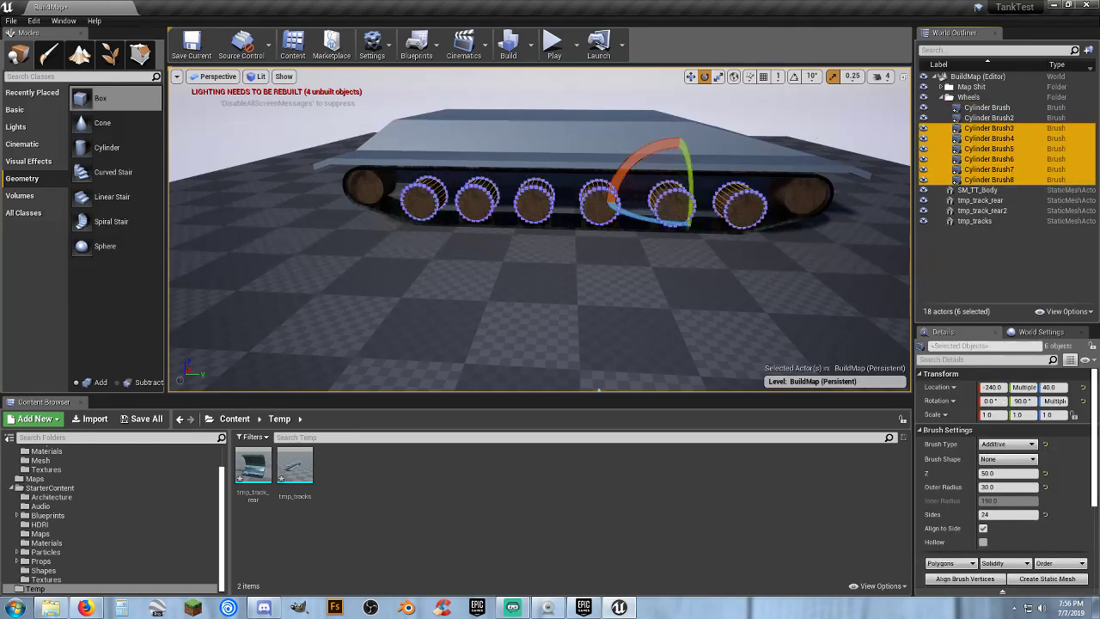
{"action": "mouse_move", "coordinate": [540, 229]}
{"action": "right_mouse_down"}
{"action": "mouse_move", "coordinate": [507, 292]}
{"action": "mouse_move", "coordinate": [559, 232]}
{"action": "mouse_move", "coordinate": [602, 240]}
{"action": "mouse_move", "coordinate": [610, 258]}
{"action": "mouse_move", "coordinate": [537, 219]}
{"action": "right_mouse_up"}
{"action": "key", "text": "w"}
{"action": "key", "text": "s"}
{"action": "left_click", "coordinate": [690, 77]}
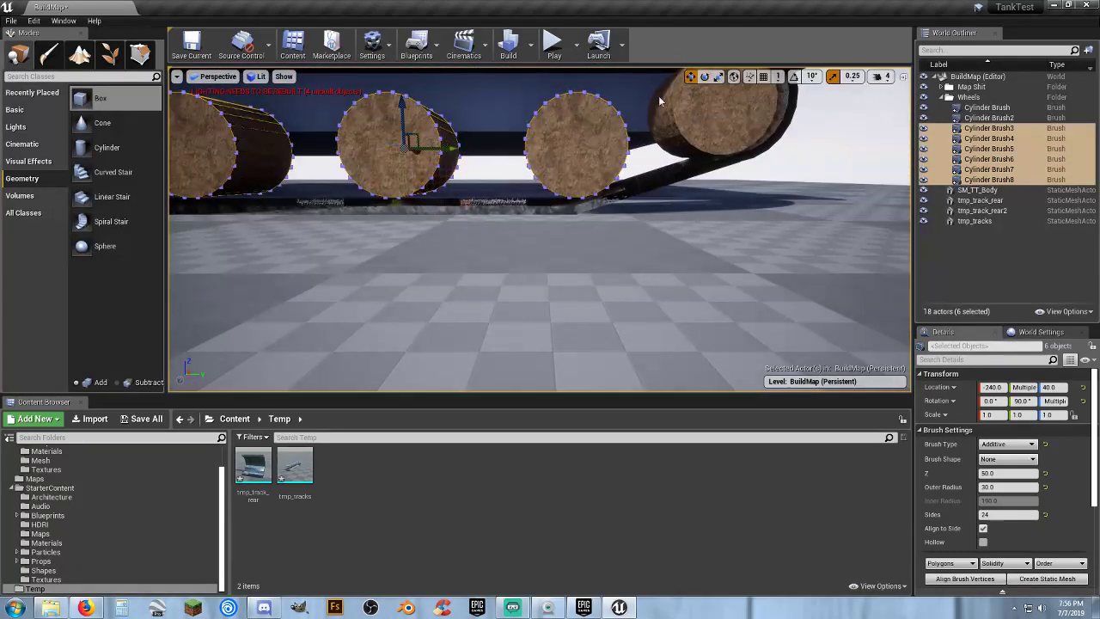
{"action": "left_click_drag", "start_coordinate": [400, 102], "coordinate": [400, 109]}
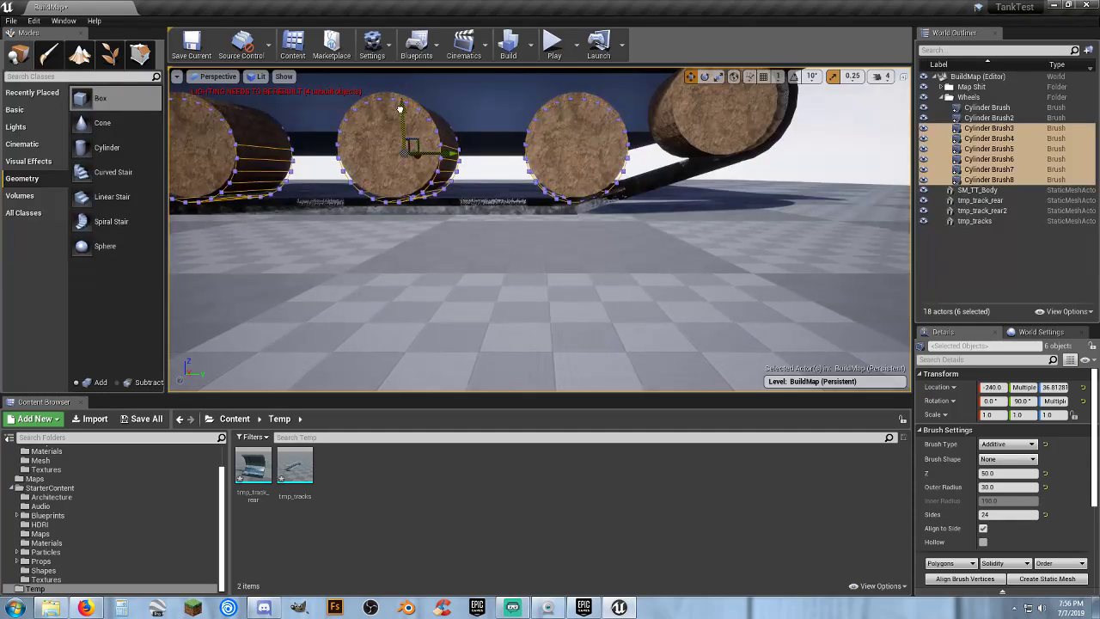
- Shift the Cylinder Brush4 wheel along the track to a Y location of about 266.3 and check the wheel alignment
{"action": "left_click", "coordinate": [581, 153]}
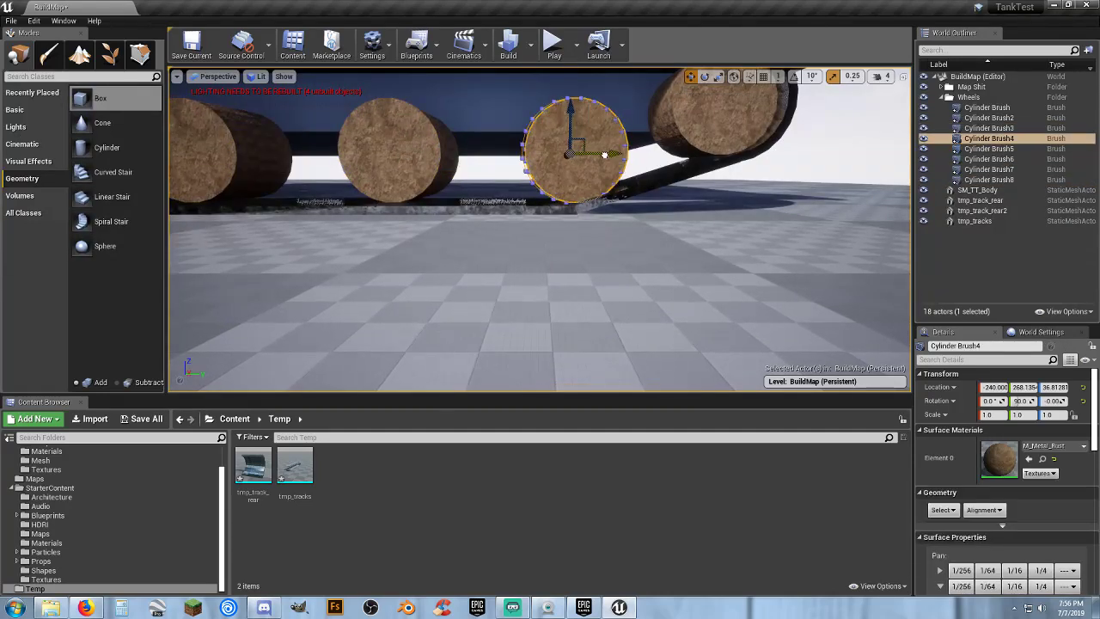
{"action": "left_click_drag", "start_coordinate": [600, 155], "coordinate": [599, 157]}
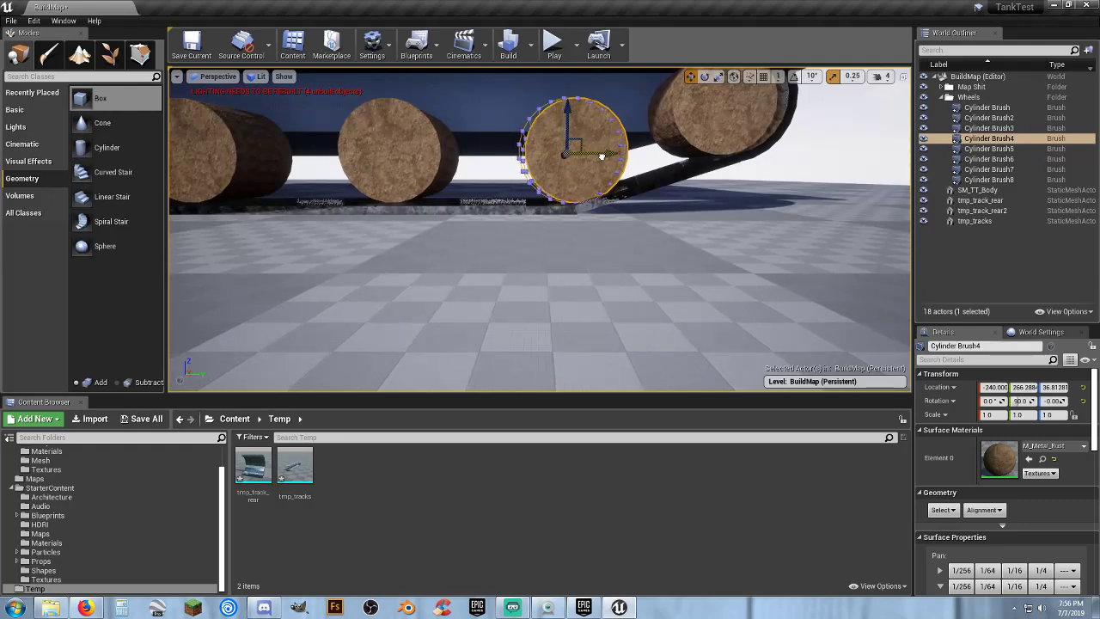
{"action": "key", "text": "a"}
{"action": "right_click_drag", "start_coordinate": [602, 156], "coordinate": [603, 151]}
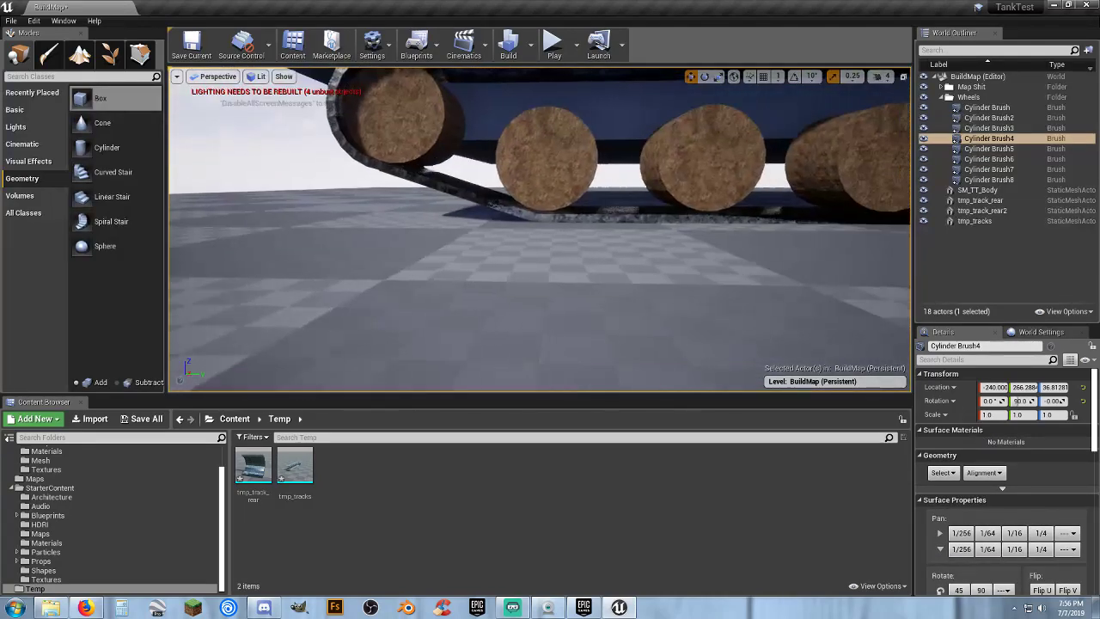
{"action": "key", "text": "d"}
{"action": "right_click_drag", "start_coordinate": [586, 220], "coordinate": [604, 95]}
{"action": "key", "text": "s"}
{"action": "key", "text": "w"}
{"action": "key", "text": "s"}
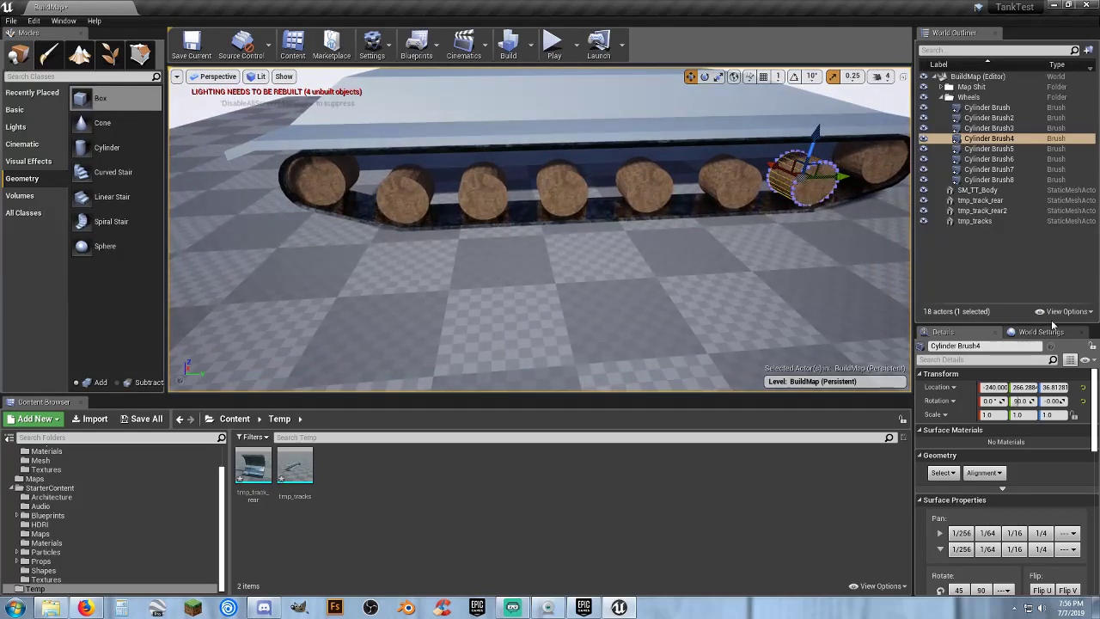
- Convert all eight cylinder brushes in the Wheels folder into one static mesh named SM_TT_Roadwheels, saved in Characters/Mesh
{"action": "left_click", "coordinate": [993, 249]}
{"action": "left_click", "coordinate": [987, 108]}
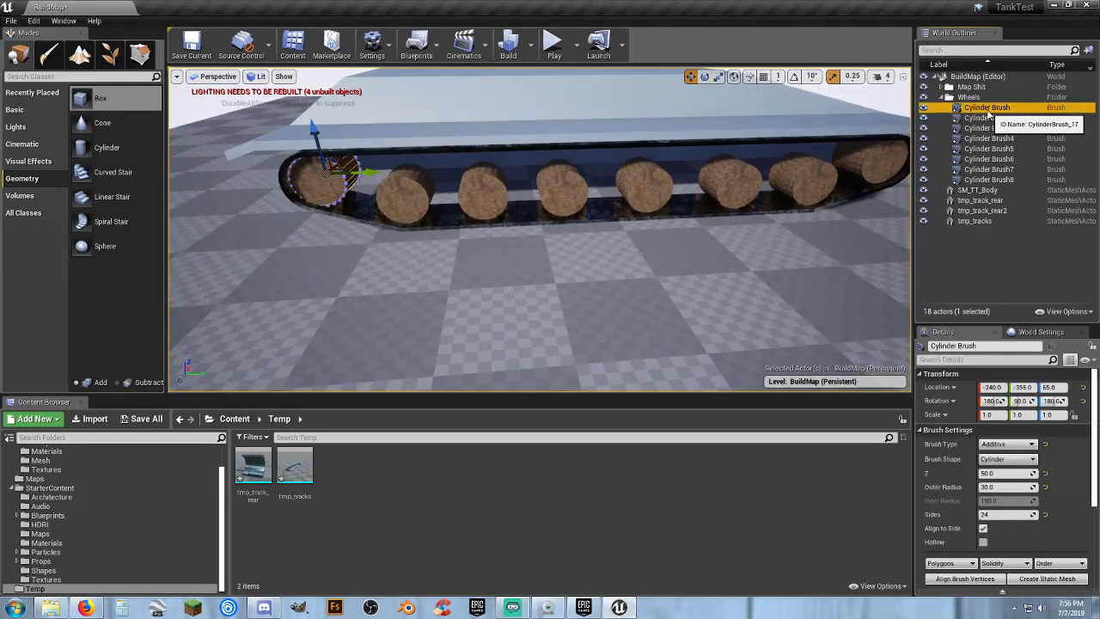
{"action": "left_click", "coordinate": [1008, 178], "text": "shift"}
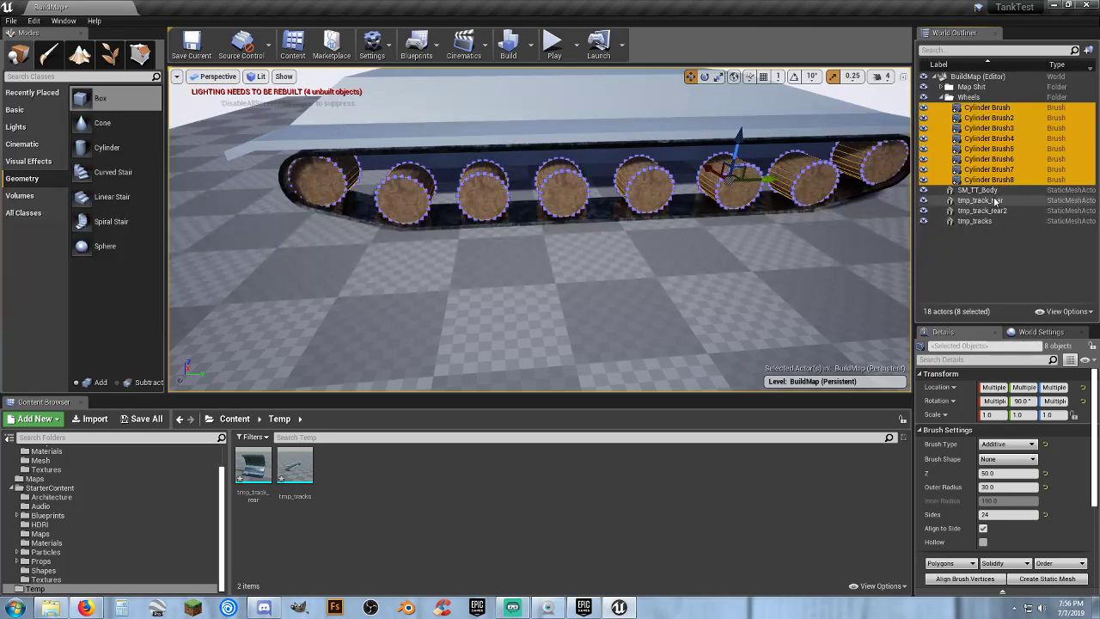
{"action": "left_click", "coordinate": [1047, 579]}
{"action": "left_click", "coordinate": [510, 251]}
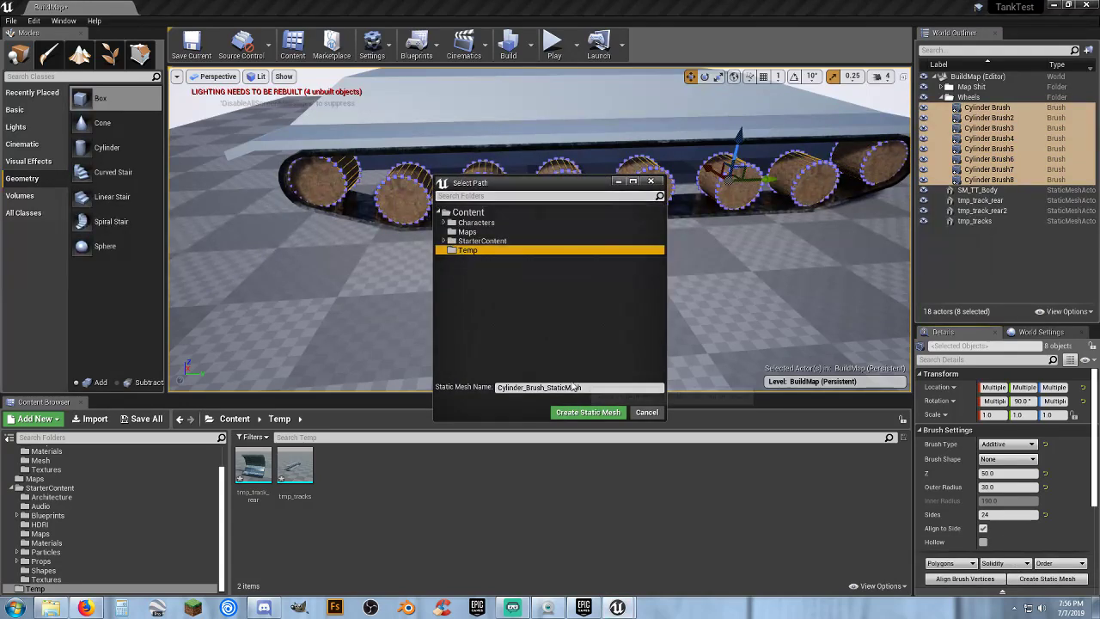
{"action": "left_click", "coordinate": [502, 389]}
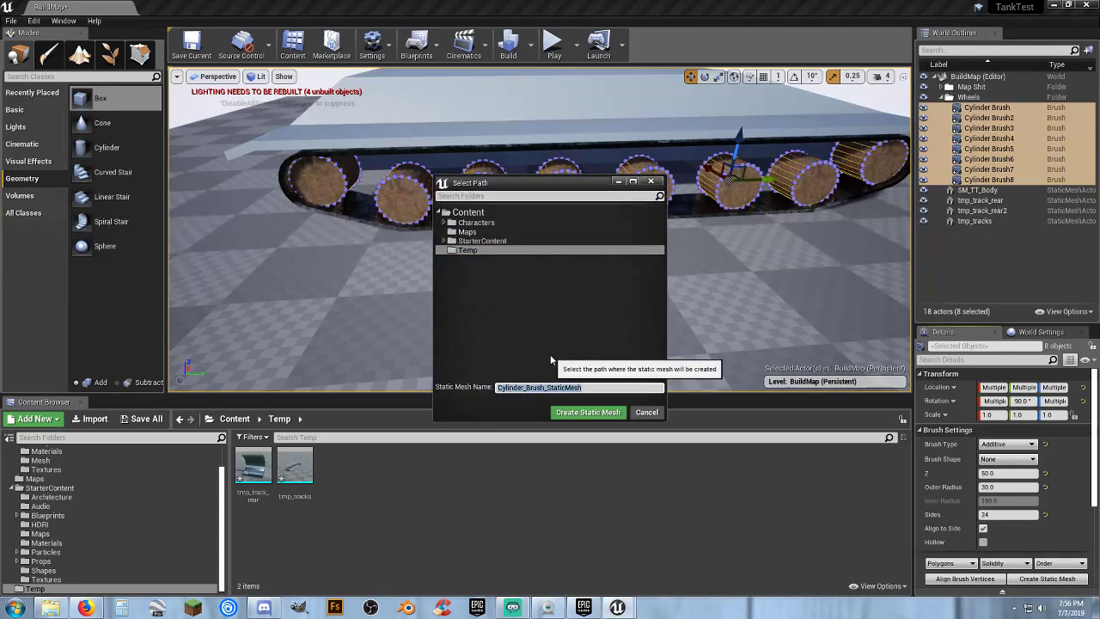
{"action": "type", "text": "roadwheels"}
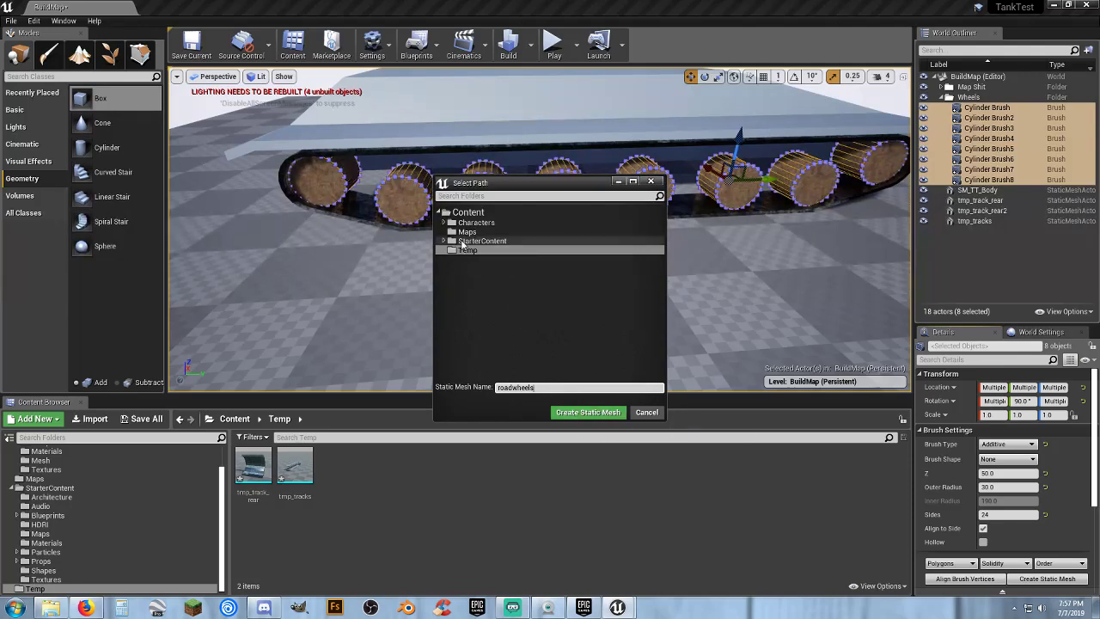
{"action": "left_click", "coordinate": [444, 222]}
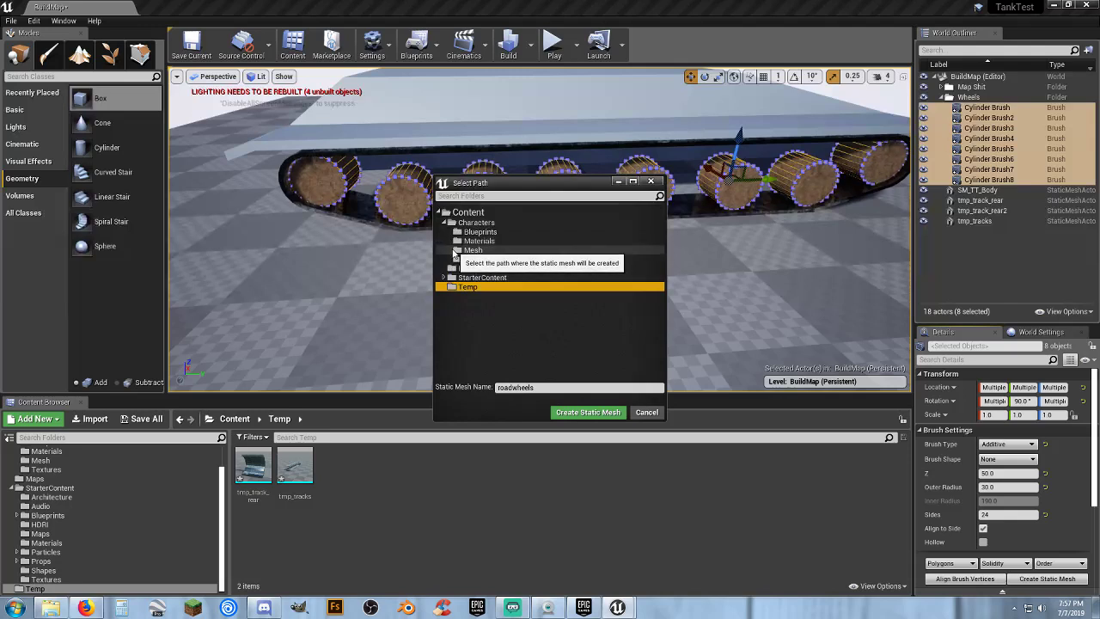
{"action": "left_click", "coordinate": [526, 389]}
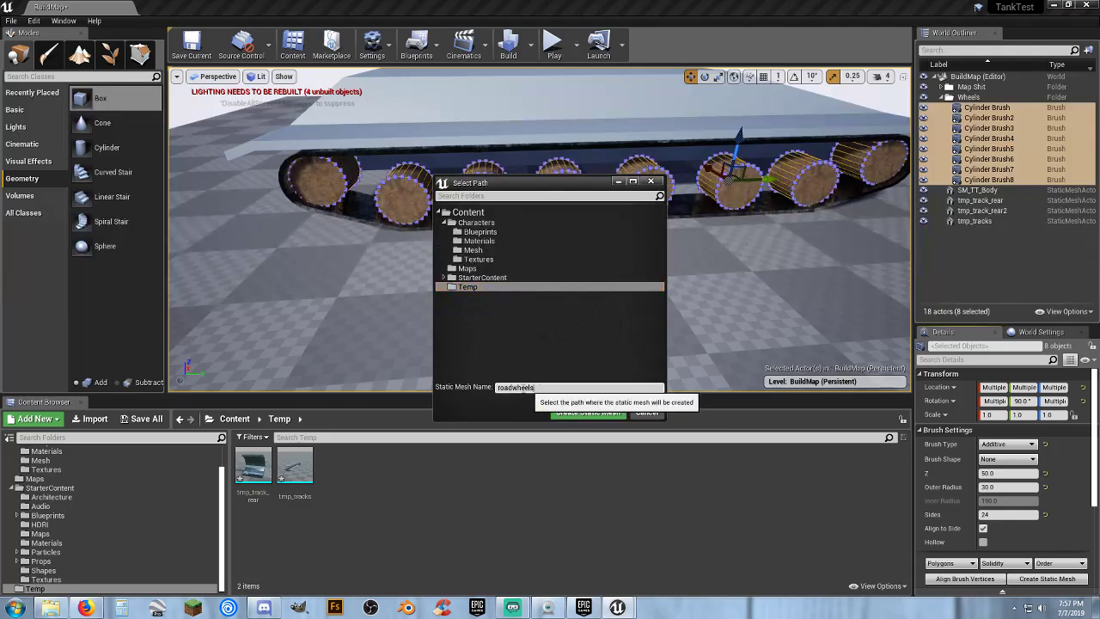
{"action": "left_click", "coordinate": [473, 250]}
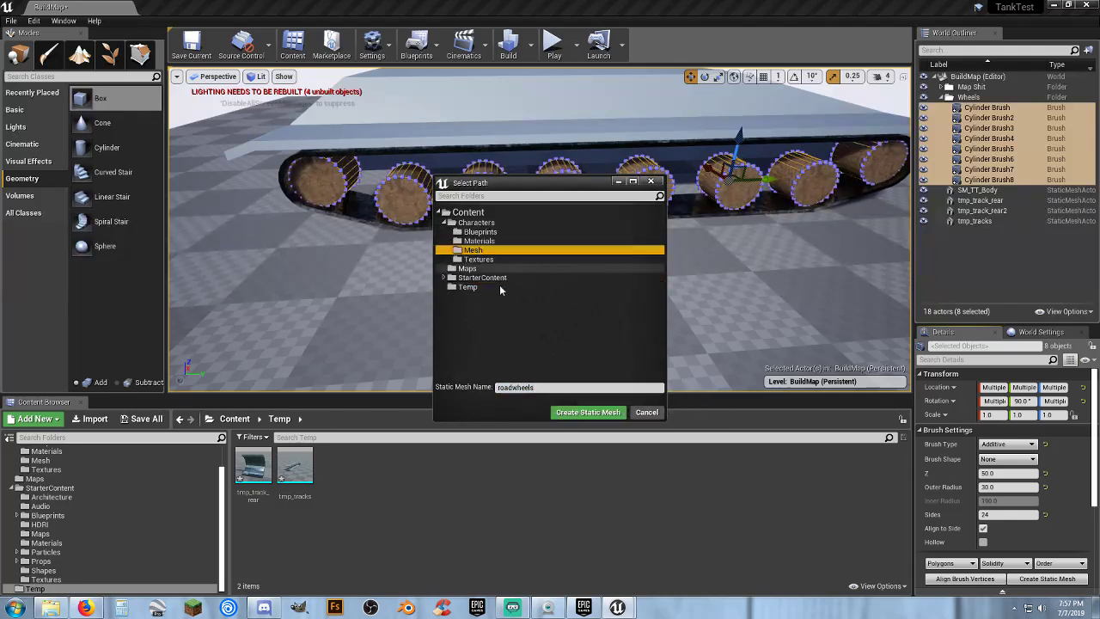
{"action": "left_click", "coordinate": [559, 387]}
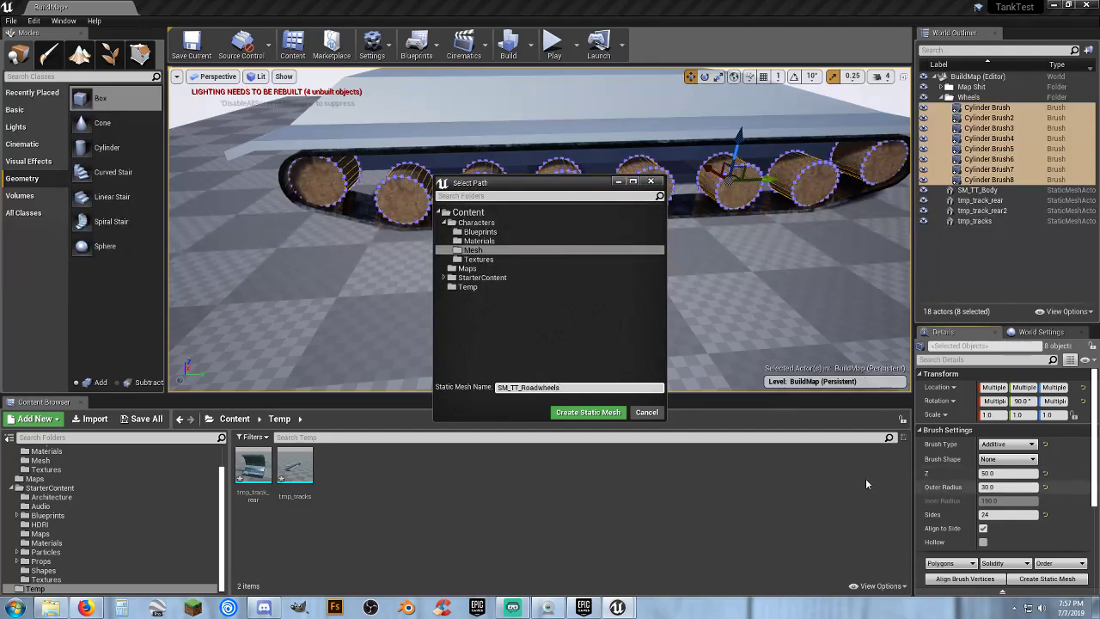
{"action": "left_click", "coordinate": [580, 415]}
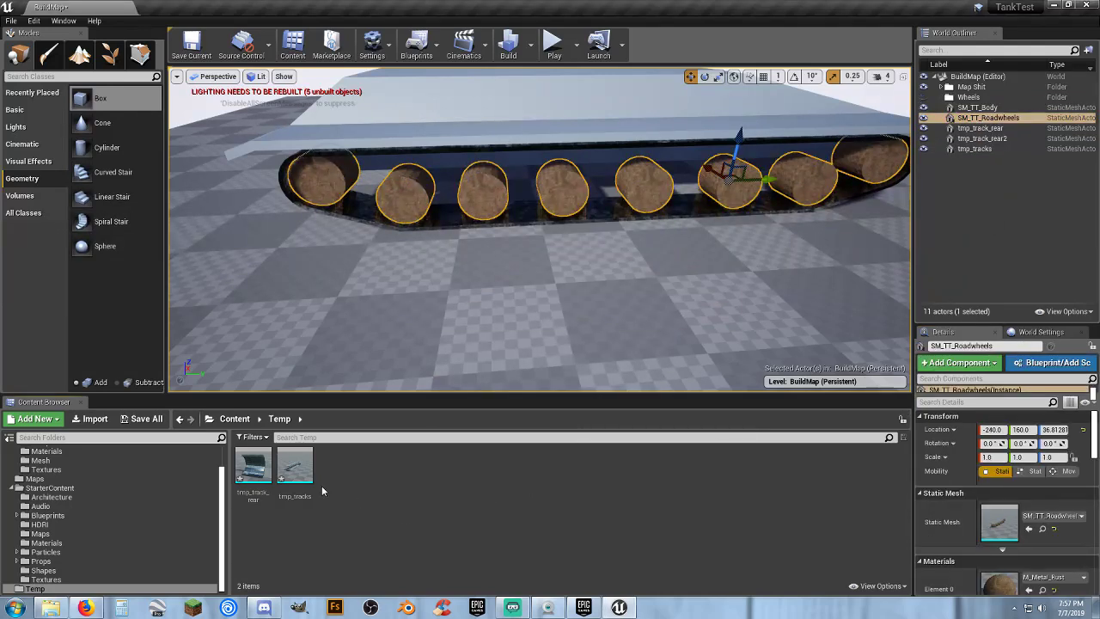
- Delete the SM_TT_Roadwheels, tmp_track_rear, tmp_track_rear2 and tmp_tracks actors from the level
{"action": "left_click", "coordinate": [1025, 195]}
{"action": "left_click", "coordinate": [980, 108]}
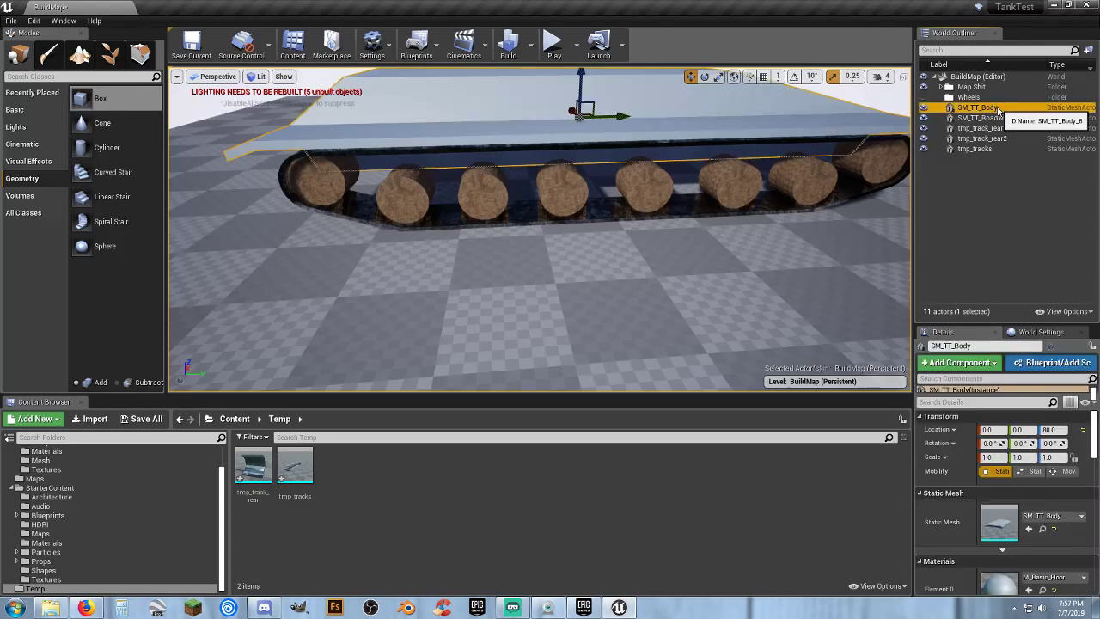
{"action": "left_click", "coordinate": [989, 117]}
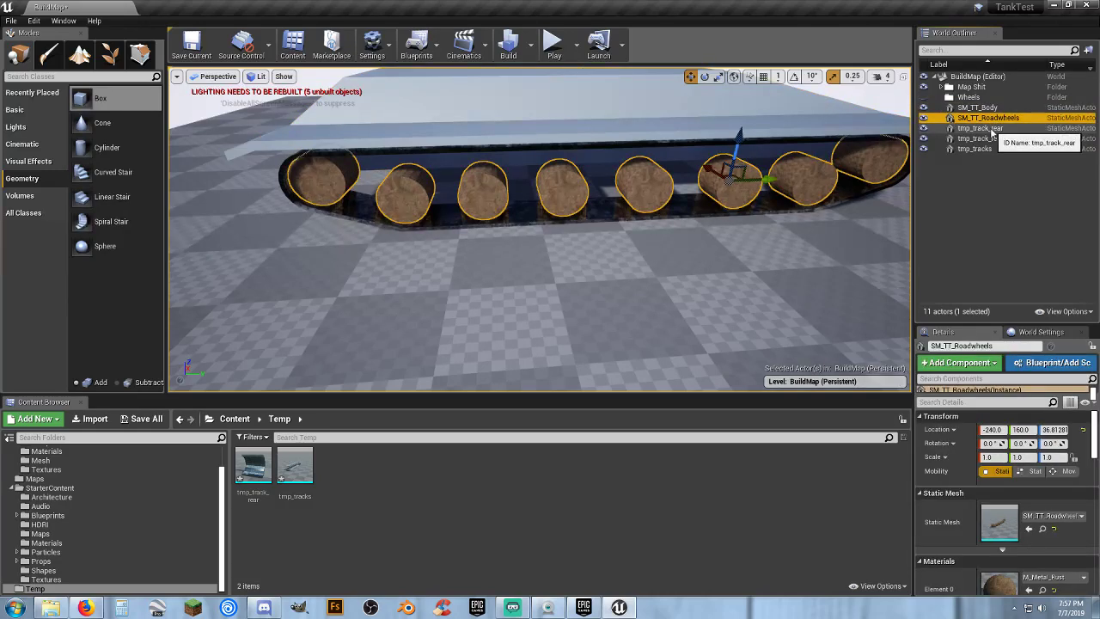
{"action": "left_click", "coordinate": [984, 128], "text": "ctrl"}
{"action": "left_click", "coordinate": [981, 138], "text": "ctrl"}
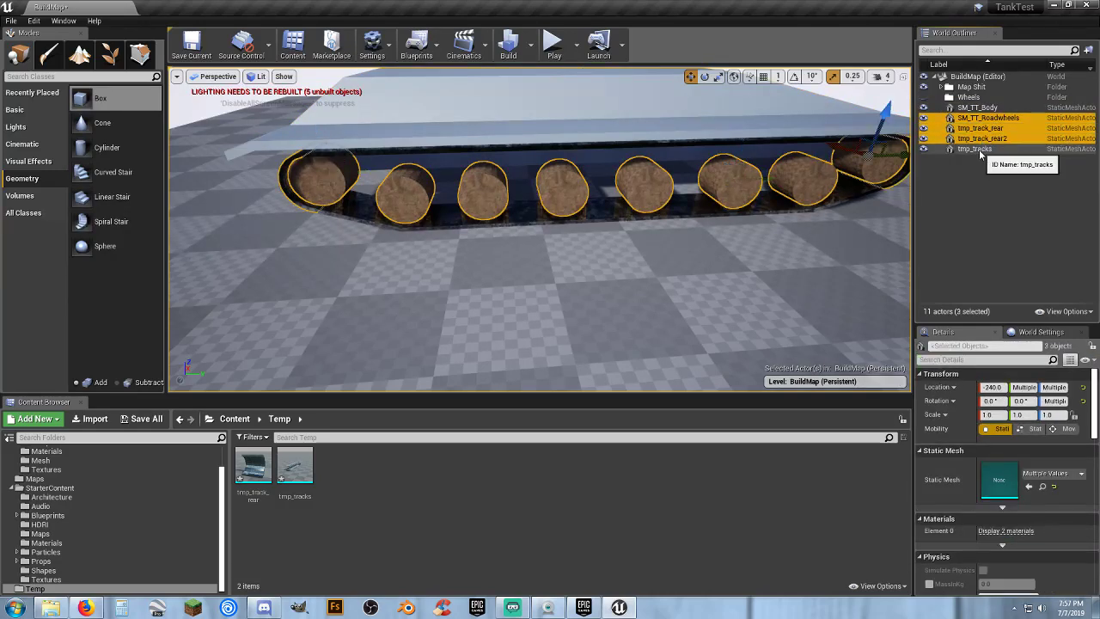
{"action": "left_click", "coordinate": [979, 150], "text": "ctrl"}
{"action": "key", "text": "Delete"}
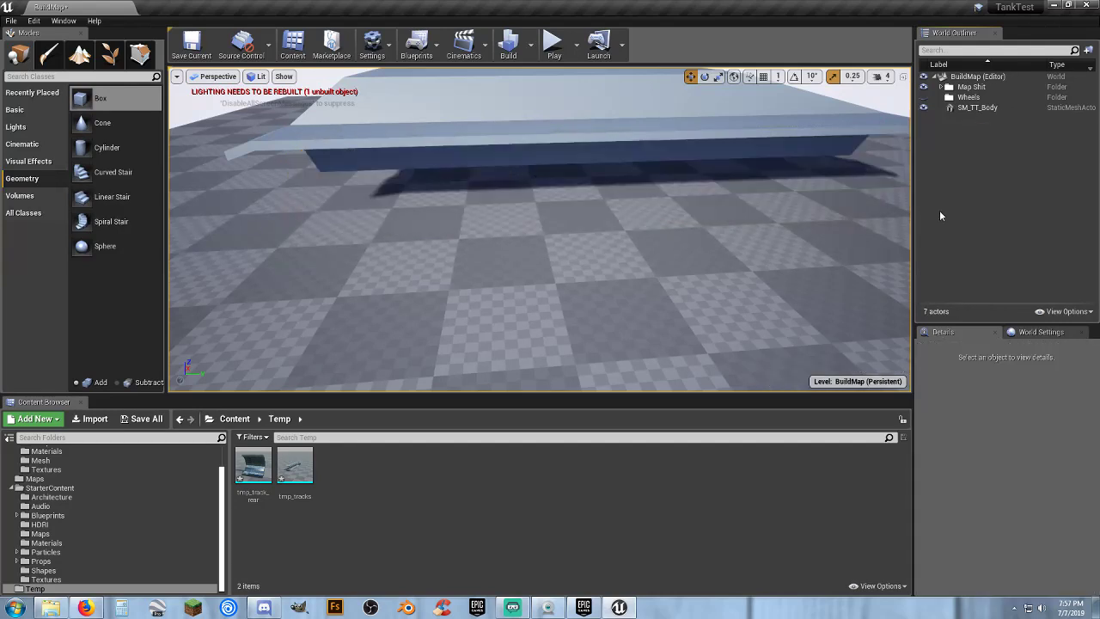
- Delete the tmp_tracks and tmp_track_rear assets from the Temp content folder
{"action": "left_click", "coordinate": [290, 501]}
{"action": "left_click", "coordinate": [262, 502], "text": "ctrl"}
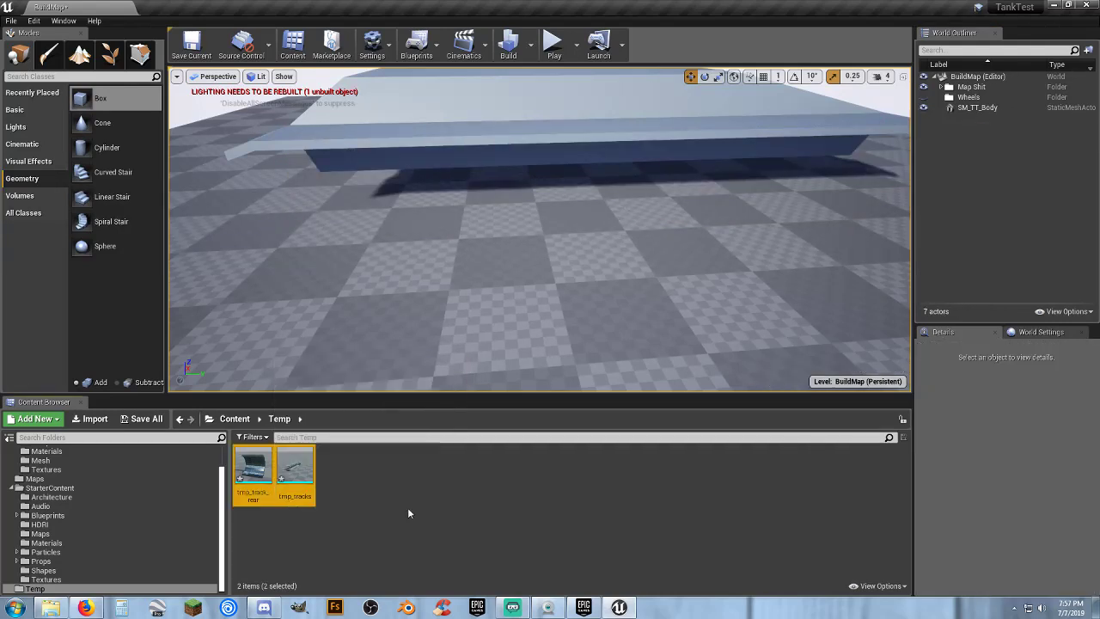
{"action": "key", "text": "Delete"}
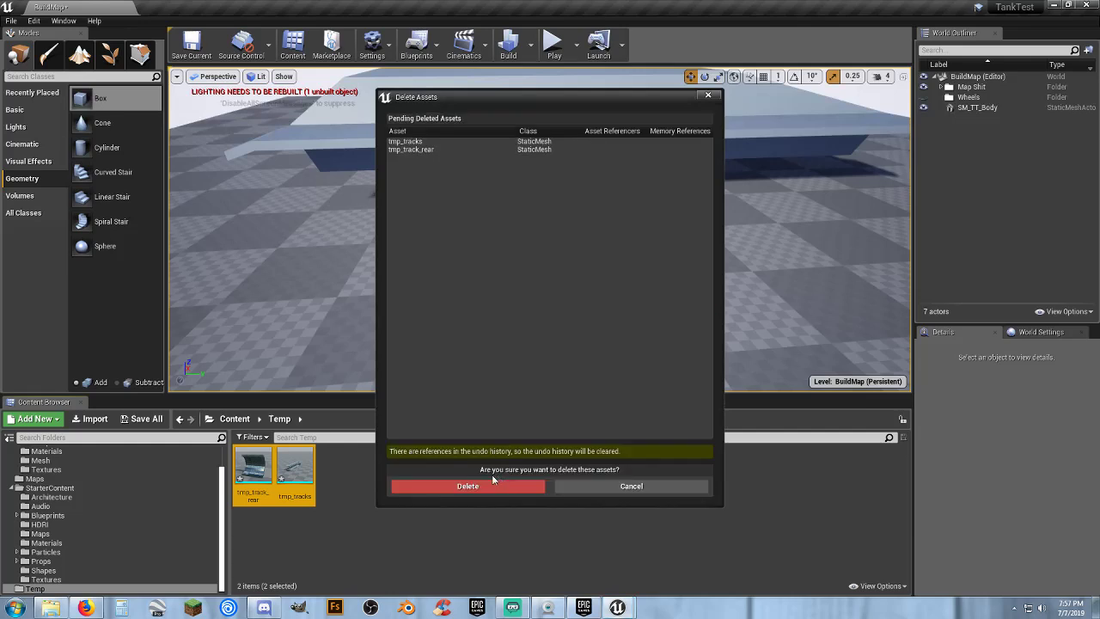
{"action": "left_click", "coordinate": [482, 487]}
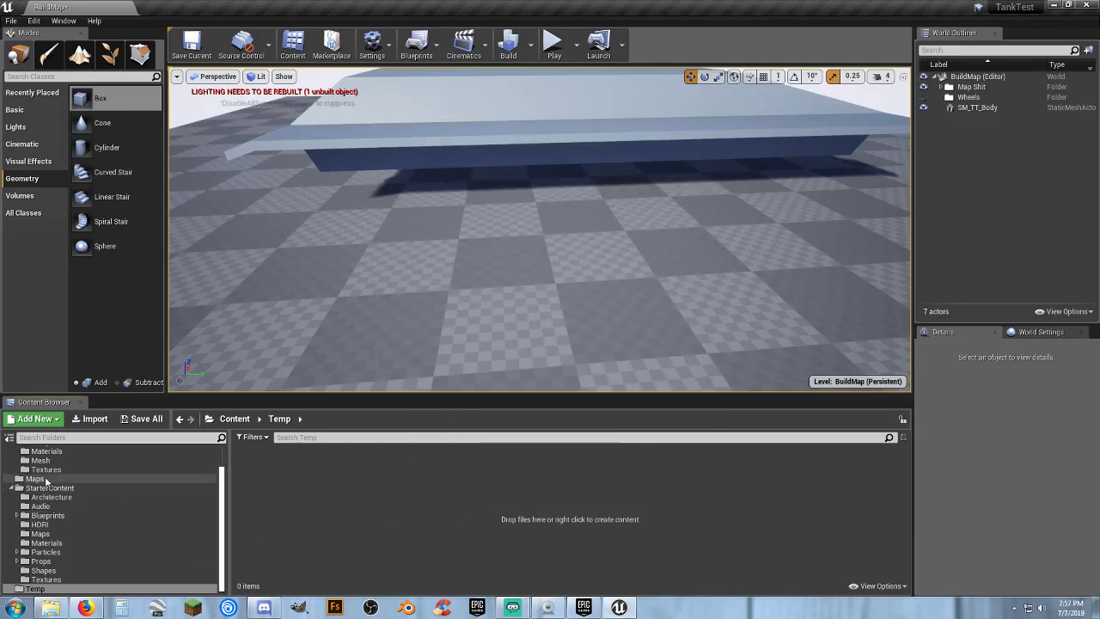
- Place the SM_TT_Roadwheels mesh from Characters/Mesh beside the tank body at about X -226, Y 123, Z 0
{"action": "left_click", "coordinate": [42, 462]}
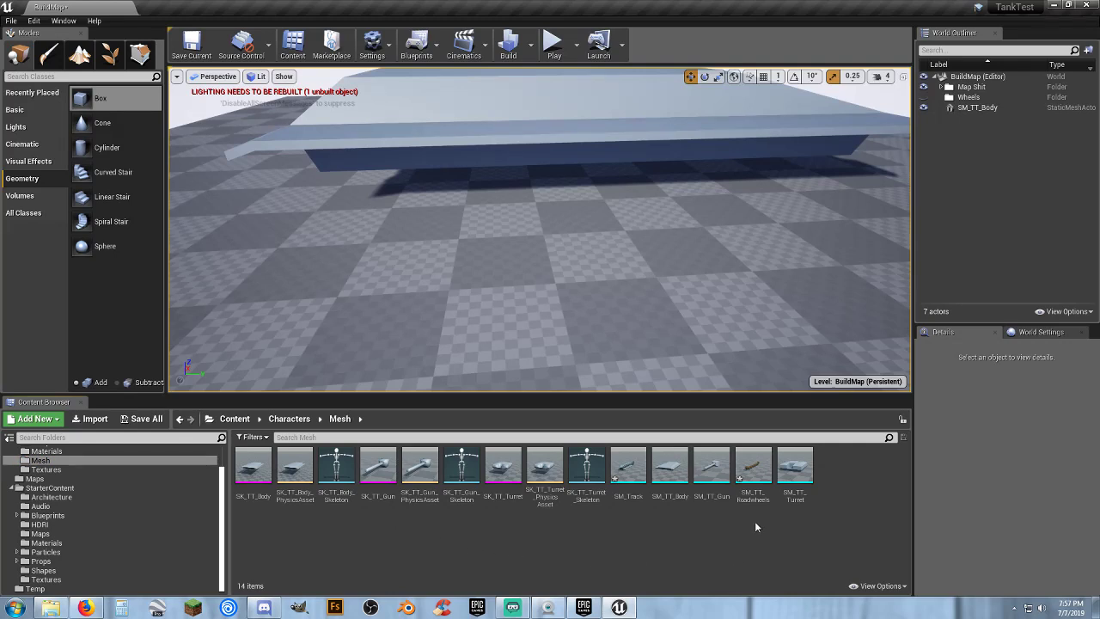
{"action": "left_click", "coordinate": [754, 497]}
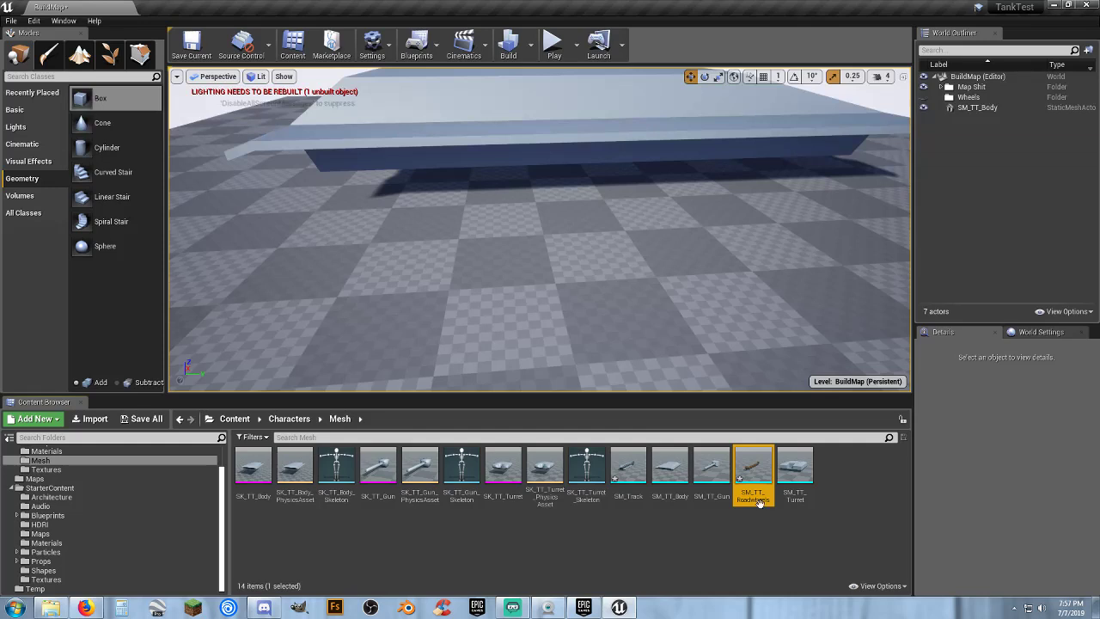
{"action": "mouse_move", "coordinate": [757, 501]}
{"action": "left_click_drag", "start_coordinate": [757, 501], "coordinate": [693, 202]}
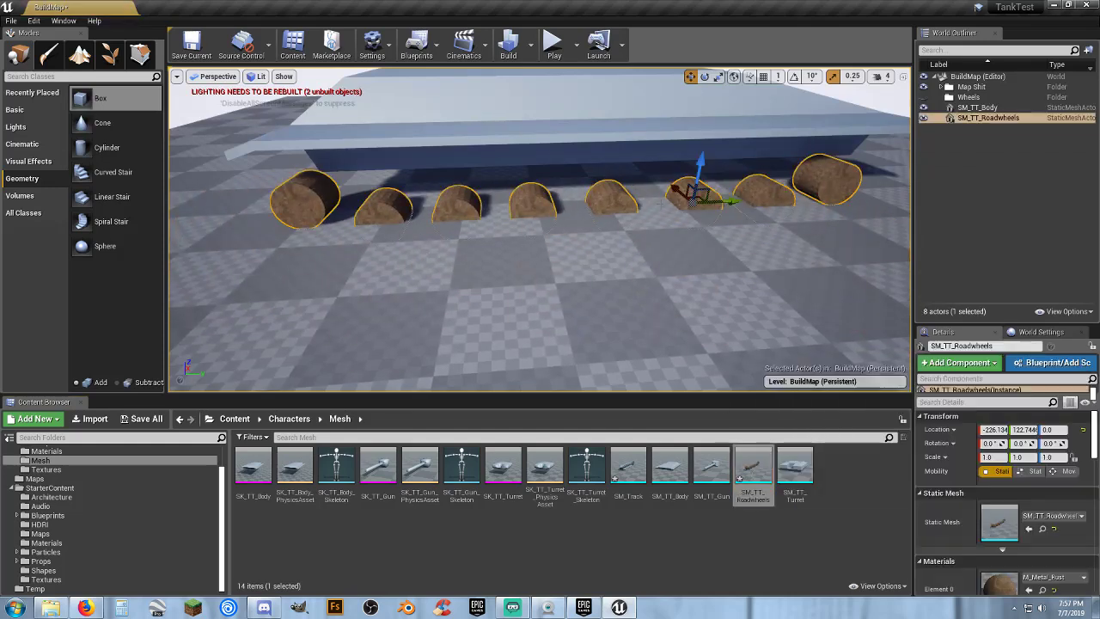
{"action": "right_click_drag", "start_coordinate": [692, 201], "coordinate": [557, 206]}
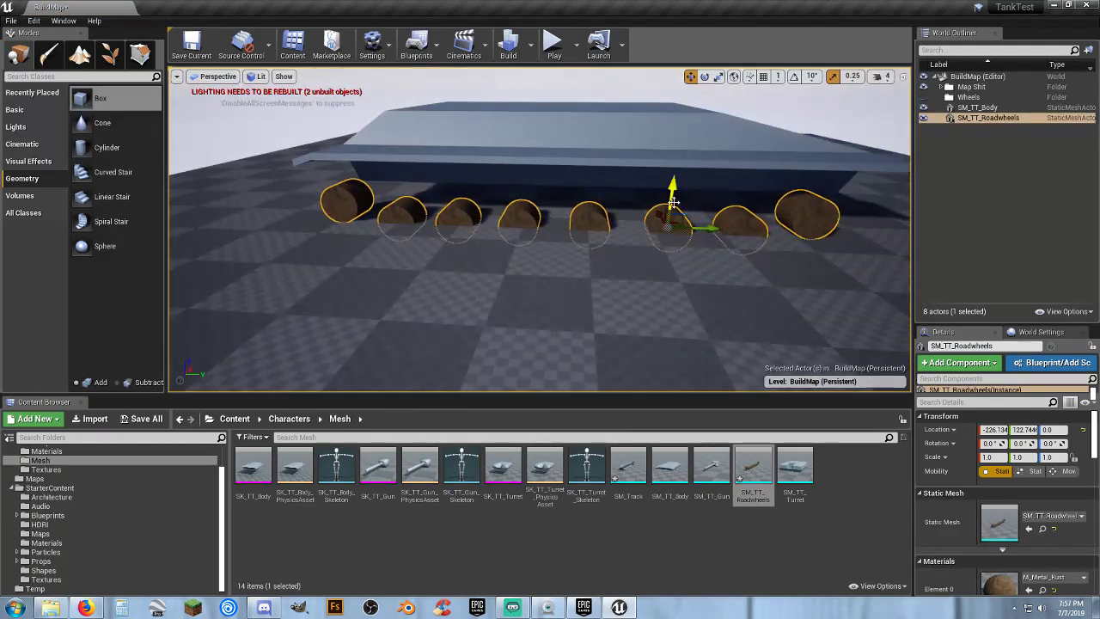
- Move the road wheels up and along under the tank body to about Y 148, Z 30
{"action": "left_click_drag", "start_coordinate": [675, 193], "coordinate": [678, 171]}
{"action": "left_click_drag", "start_coordinate": [714, 210], "coordinate": [731, 211]}
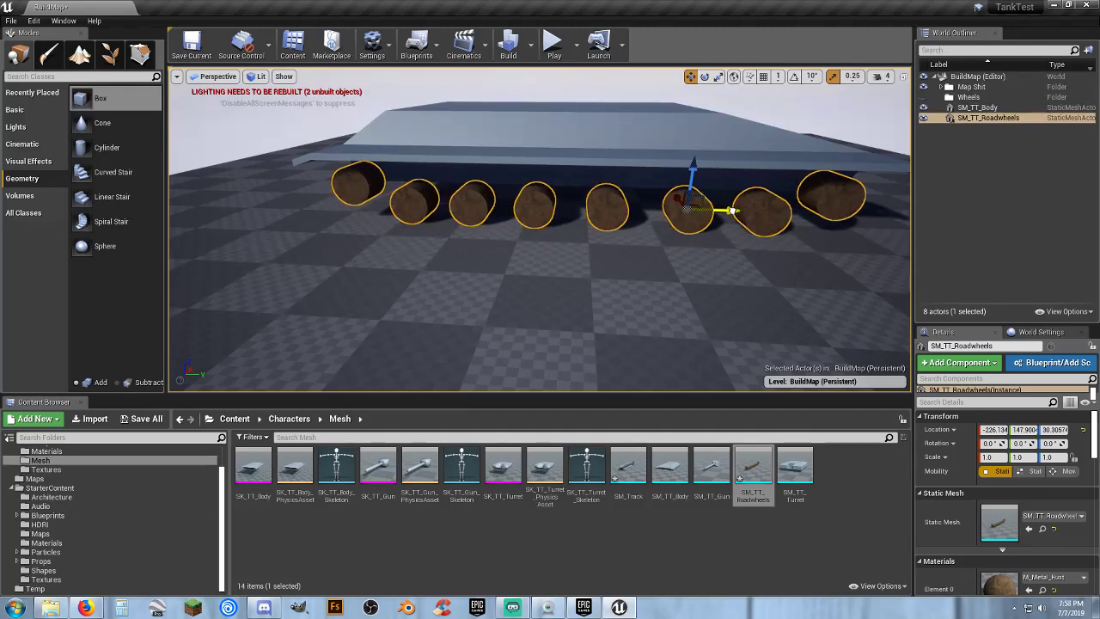
- Delete the SM_TT_Body actor from the level
{"action": "right_click_drag", "start_coordinate": [723, 268], "coordinate": [649, 271]}
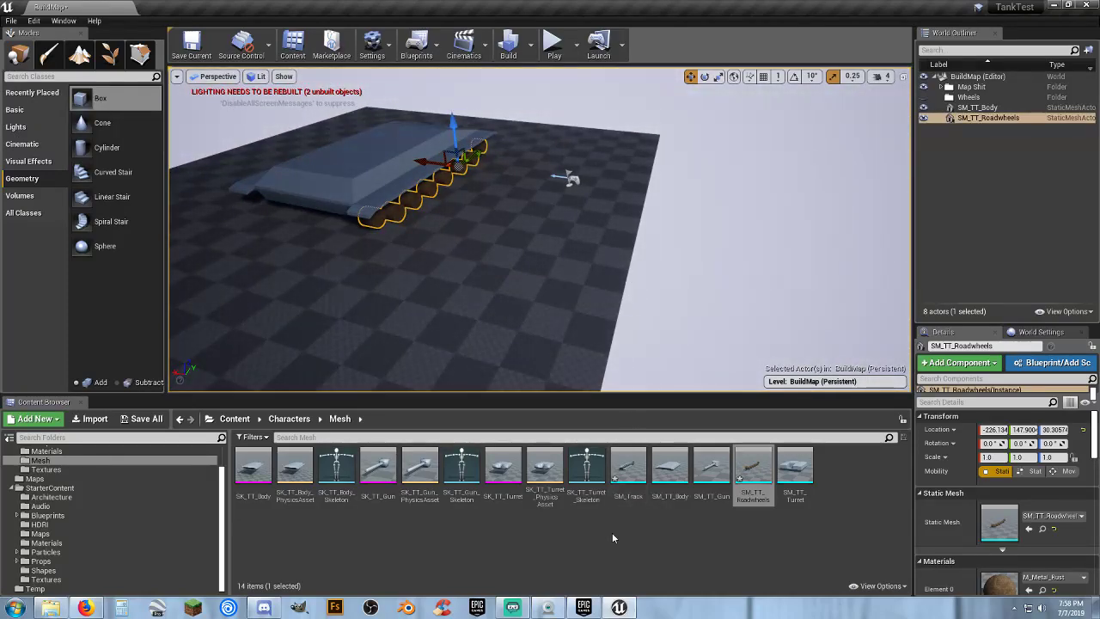
{"action": "left_click", "coordinate": [377, 178]}
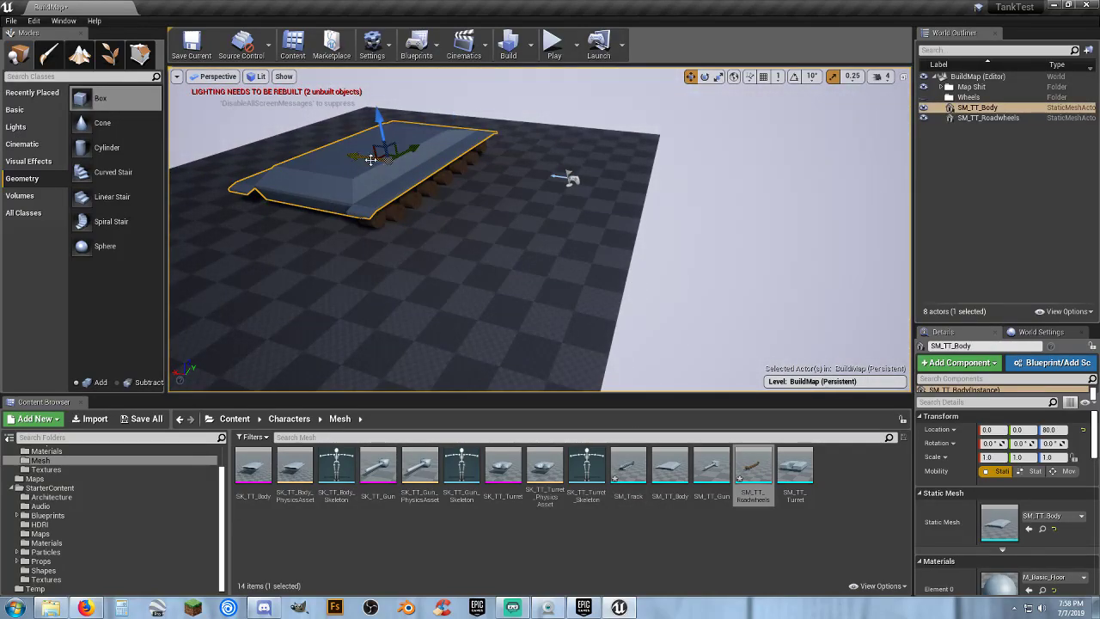
{"action": "key", "text": "Delete"}
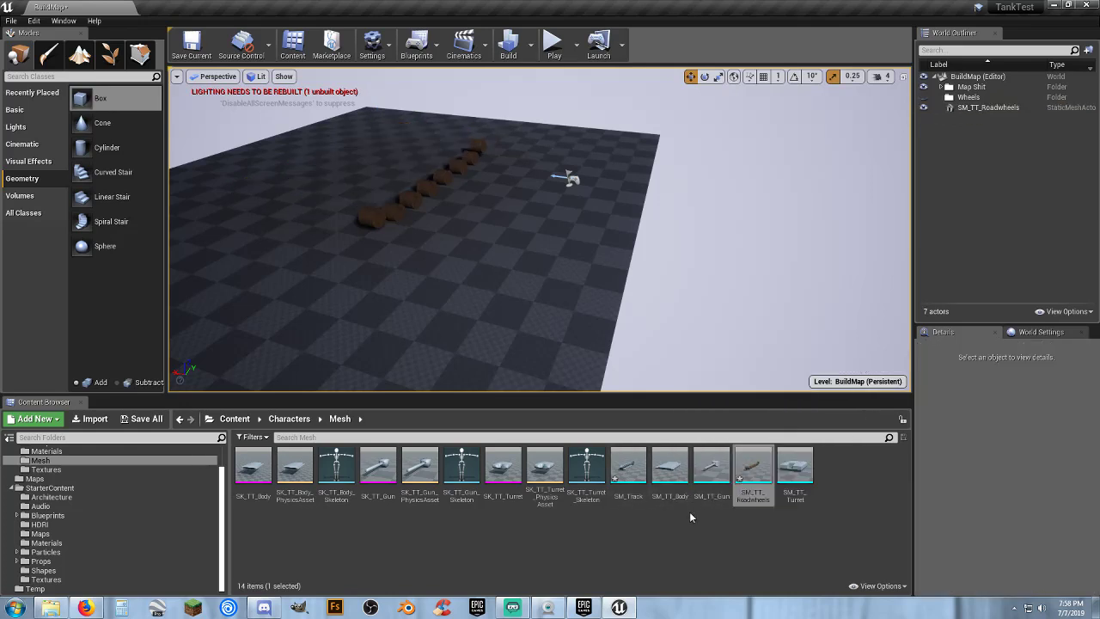
- Set the location of the SM_TT_Roadwheels actor to X 0, Y 0, Z 0
{"action": "left_click", "coordinate": [373, 220]}
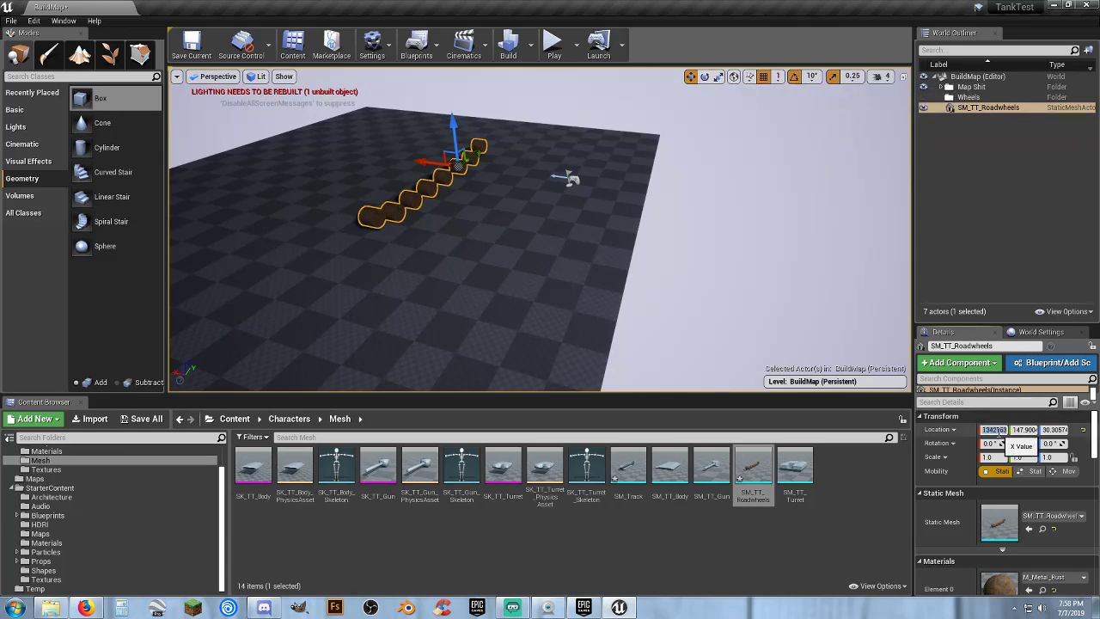
{"action": "key", "text": "Tab"}
{"action": "type", "text": "0"}
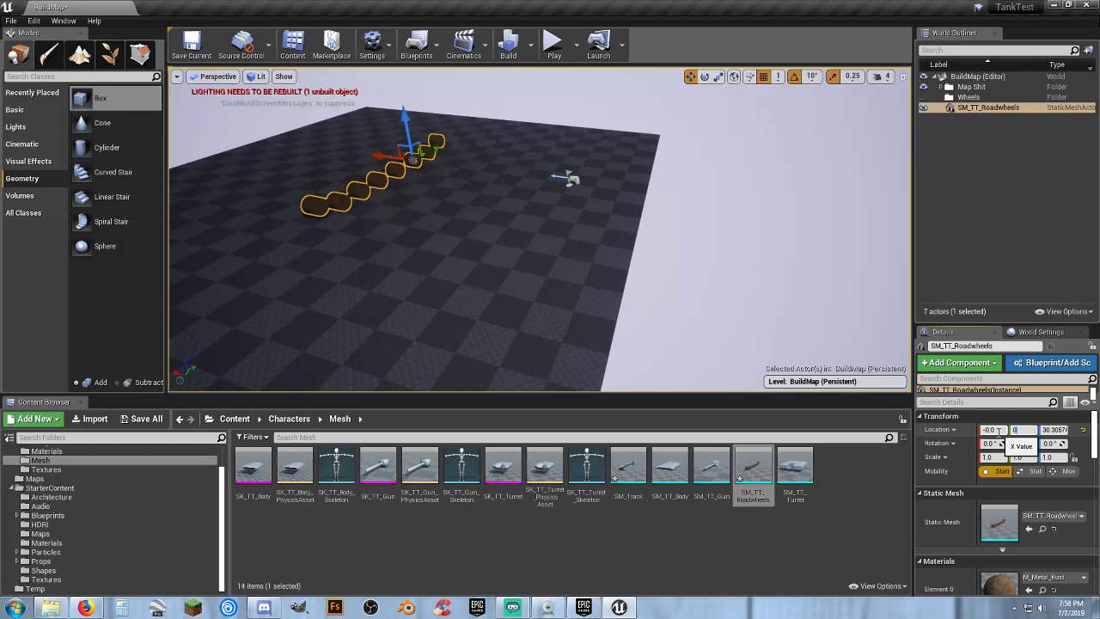
{"action": "key", "text": "Tab"}
{"action": "type", "text": "0"}
{"action": "key", "text": "Return"}
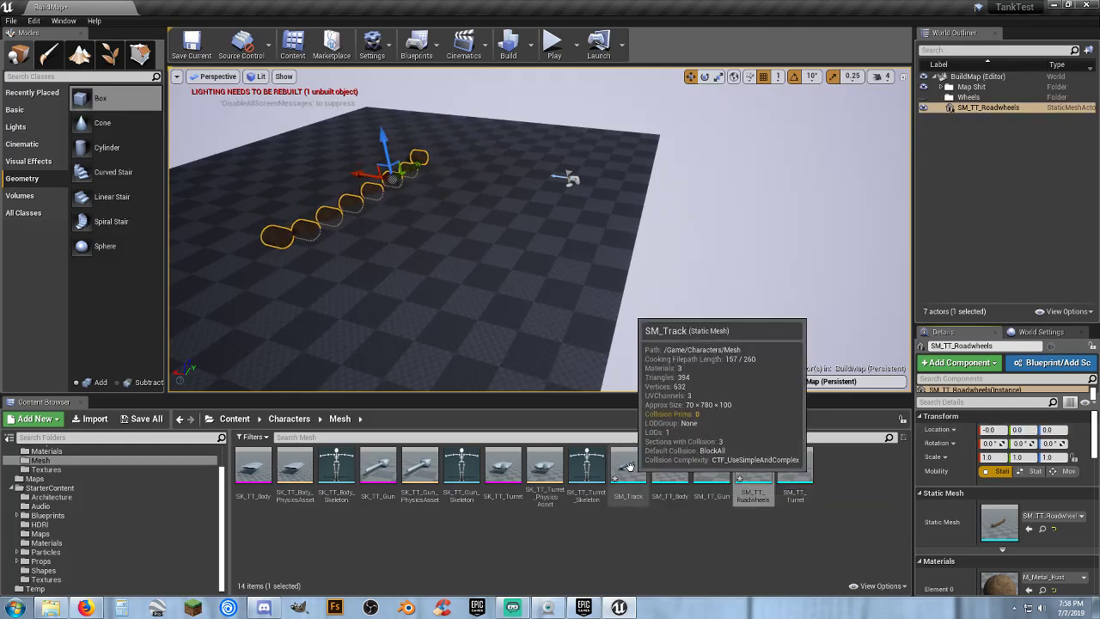
- Place the SM_Track mesh from Characters/Mesh in the level and set its location to X 0, Y 0, Z 0
{"action": "left_click_drag", "start_coordinate": [635, 490], "coordinate": [448, 200]}
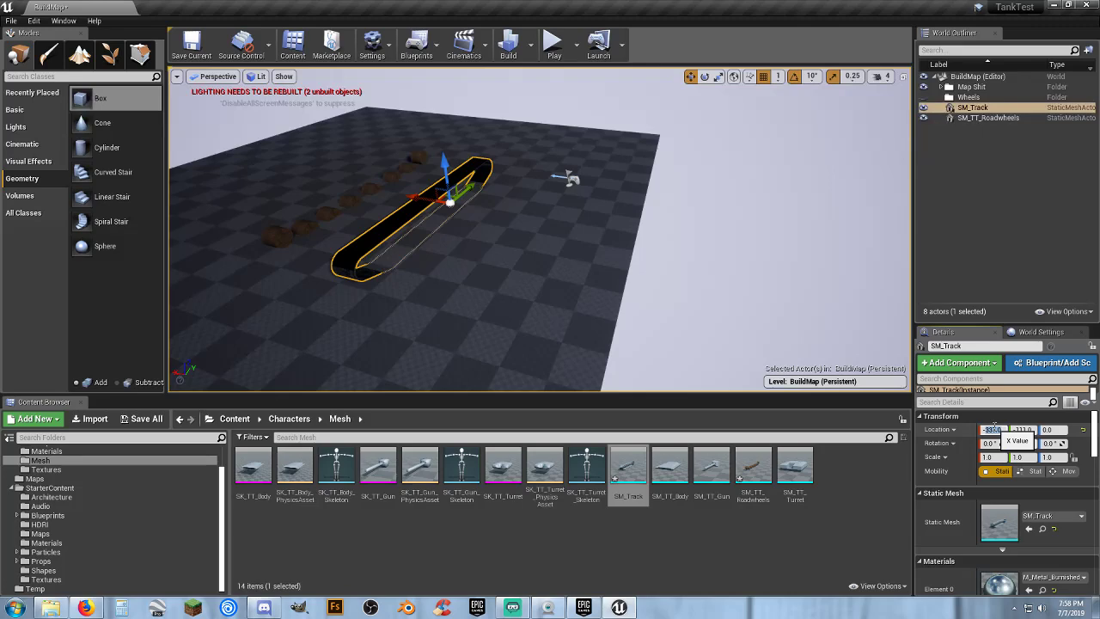
{"action": "type", "text": "0"}
{"action": "key", "text": "Tab"}
{"action": "type", "text": "0"}
{"action": "key", "text": "Tab"}
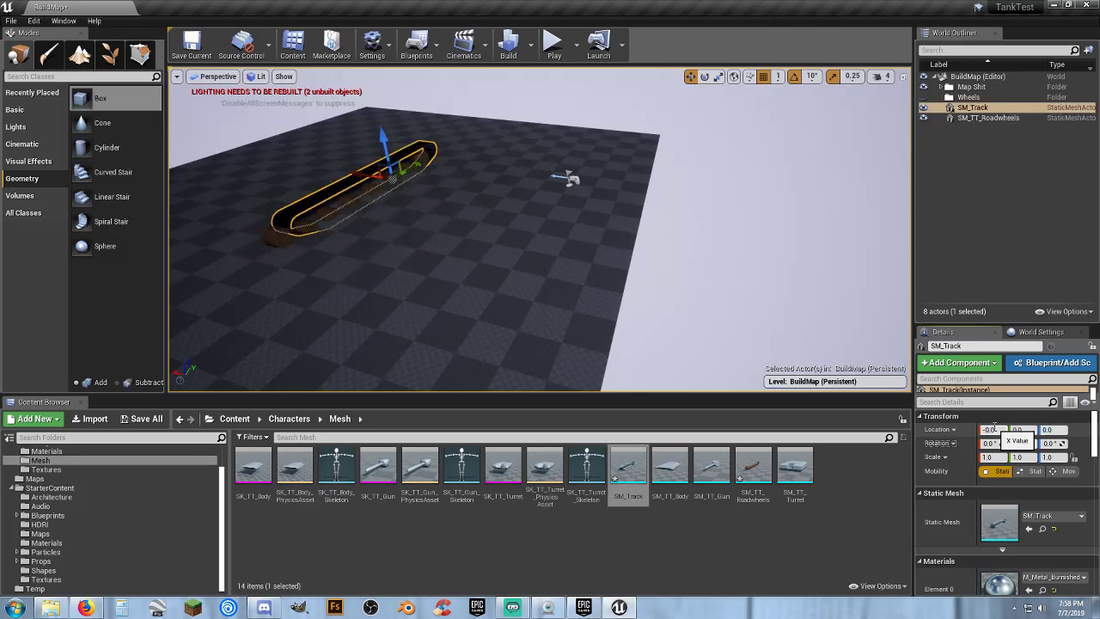
- Move SM_TT_Roadwheels to Y 49, Z 19 so the wheels sit inside the track loop
{"action": "key", "text": "f"}
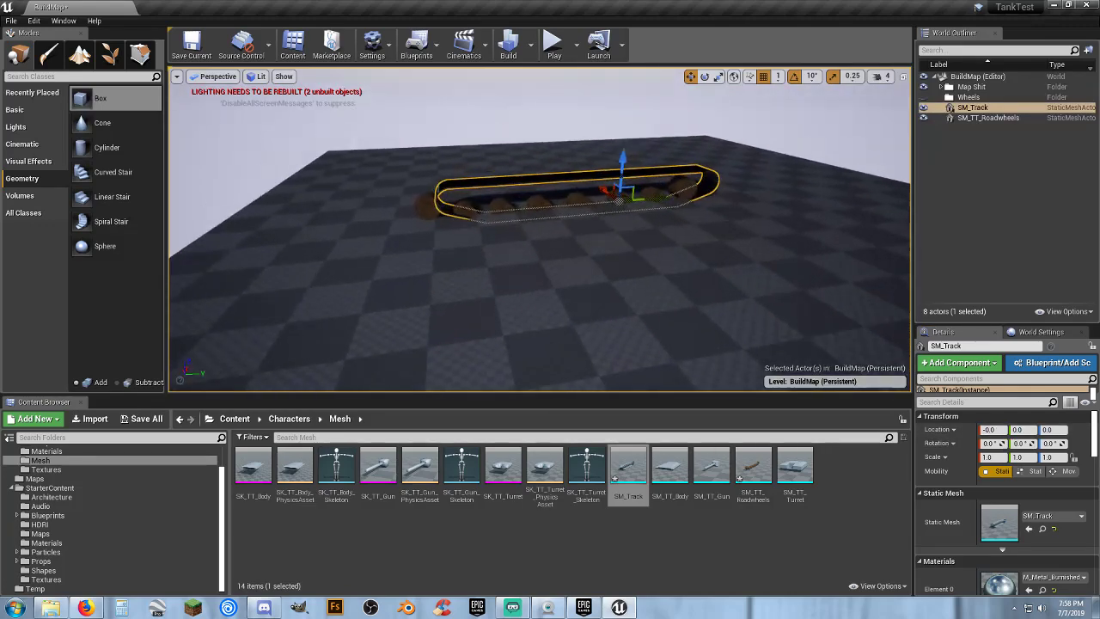
{"action": "key", "text": "w"}
{"action": "right_click_drag", "start_coordinate": [540, 228], "coordinate": [434, 209]}
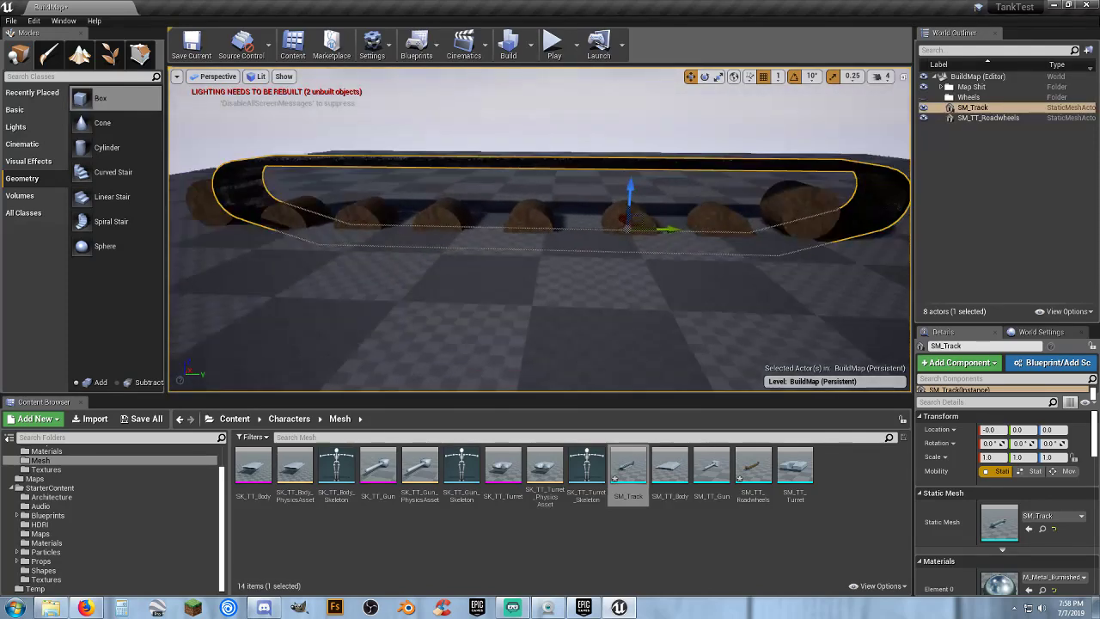
{"action": "key", "text": "s"}
{"action": "left_click", "coordinate": [752, 211]}
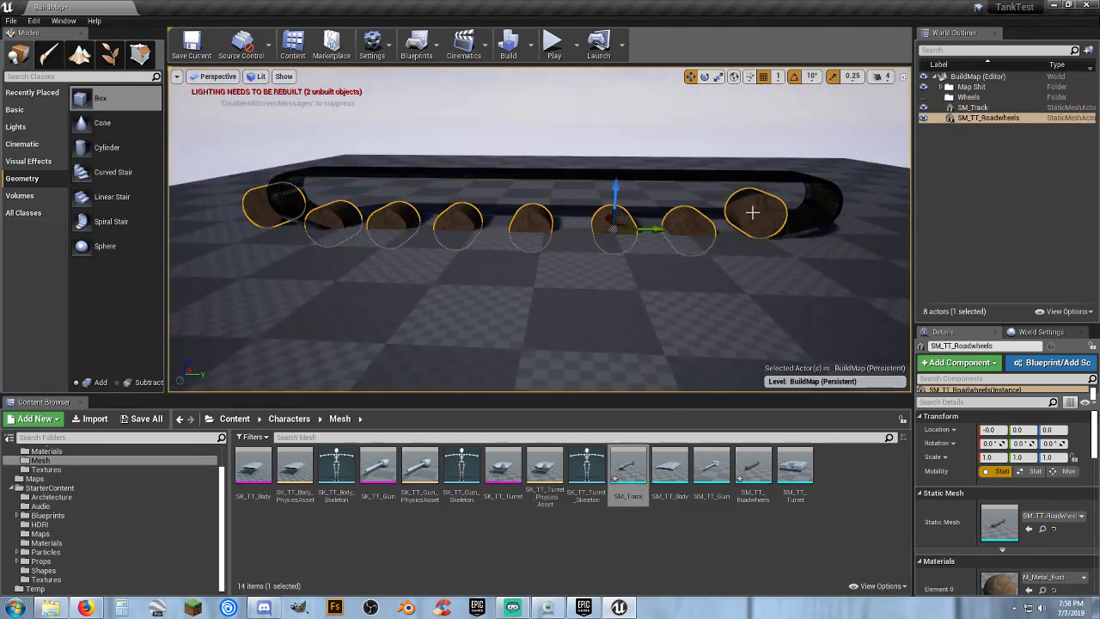
{"action": "left_click_drag", "start_coordinate": [655, 229], "coordinate": [688, 229]}
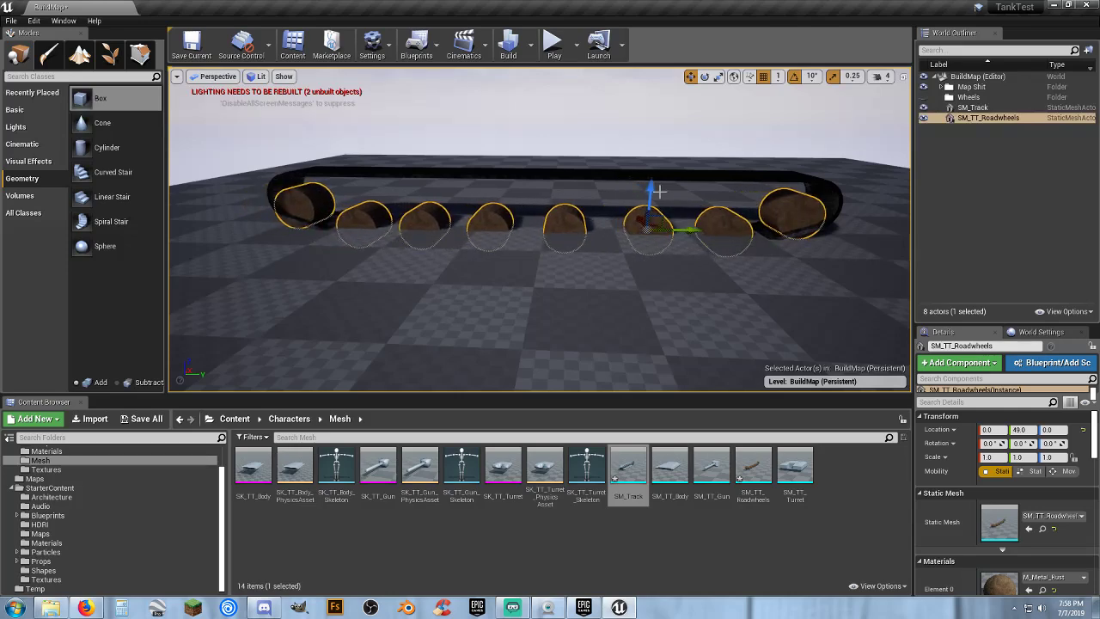
{"action": "mouse_move", "coordinate": [686, 222]}
{"action": "right_mouse_down"}
{"action": "mouse_move", "coordinate": [620, 184]}
{"action": "mouse_move", "coordinate": [685, 222]}
{"action": "right_mouse_up"}
{"action": "key", "text": "w"}
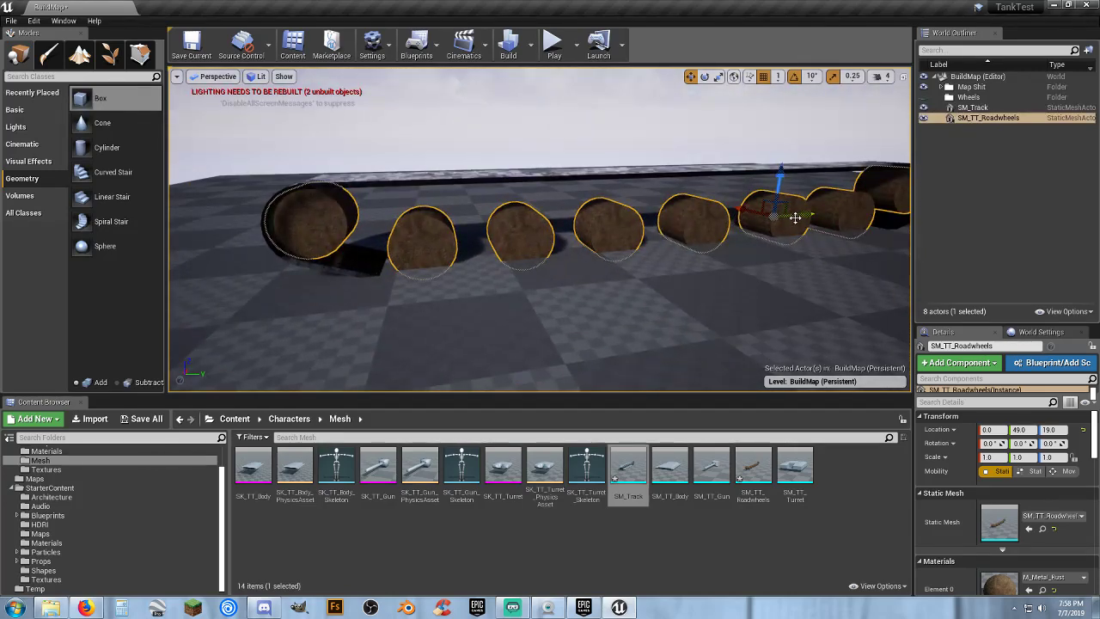
- Raise SM_Track and SM_TT_Roadwheels together by 17 units so the track rests above the floor
{"action": "right_click_drag", "start_coordinate": [655, 294], "coordinate": [572, 289]}
{"action": "key", "text": "w"}
{"action": "key", "text": "s"}
{"action": "key", "text": "a"}
{"action": "key", "text": "d"}
{"action": "left_click", "coordinate": [973, 107], "text": "ctrl"}
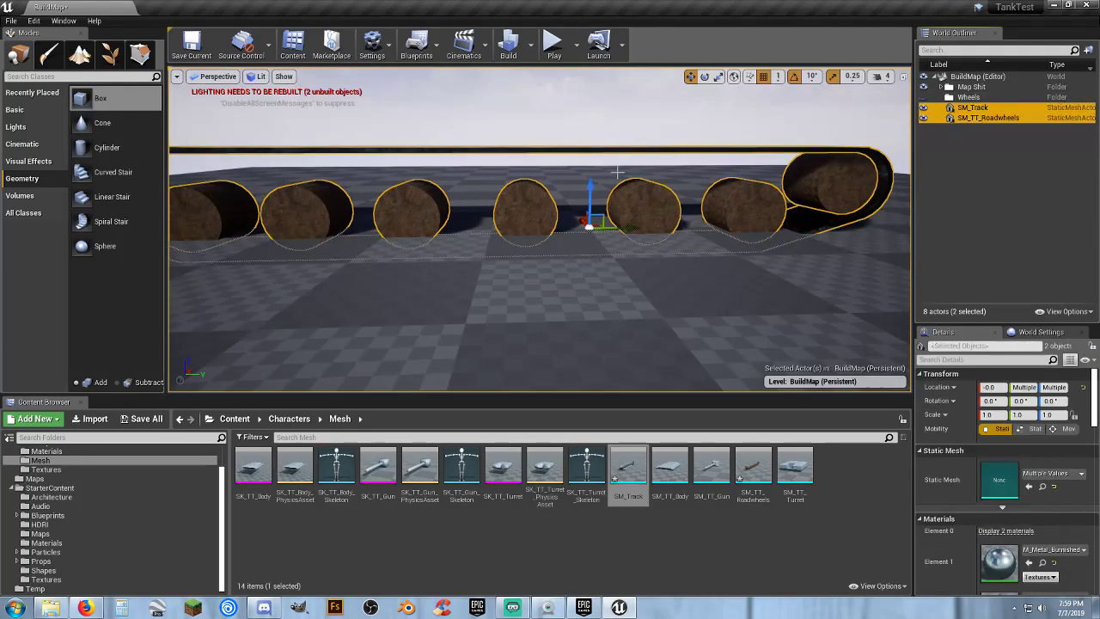
{"action": "left_click_drag", "start_coordinate": [595, 182], "coordinate": [586, 167]}
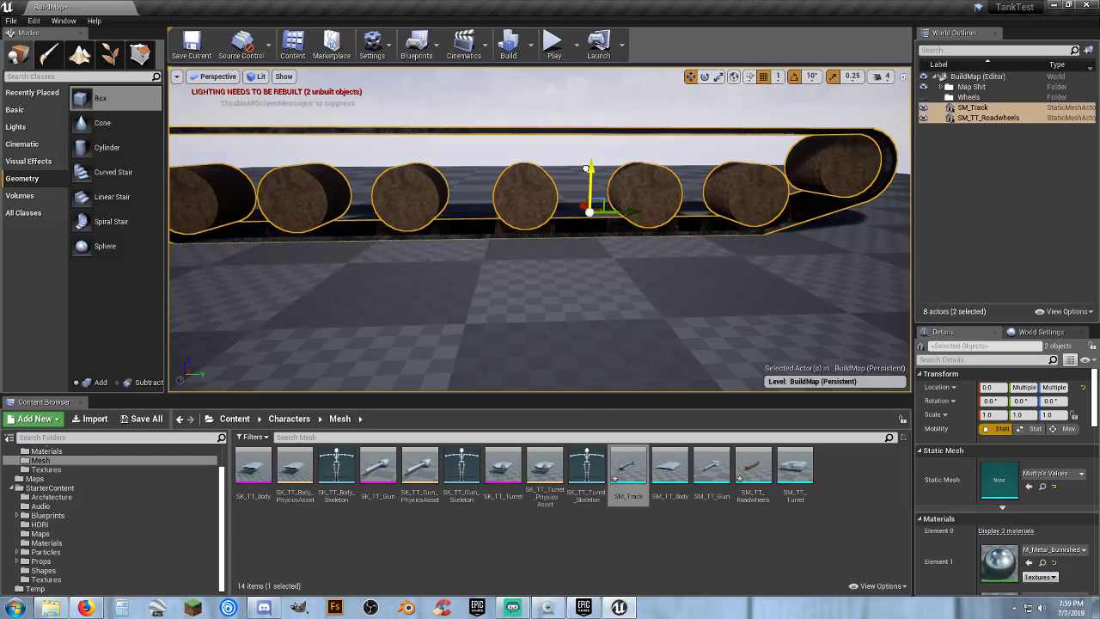
- Turn off position grid snapping and shift SM_TT_Roadwheels to about Y 56 to center the wheels in the track
{"action": "right_click_drag", "start_coordinate": [627, 278], "coordinate": [691, 256]}
{"action": "left_click", "coordinate": [546, 268]}
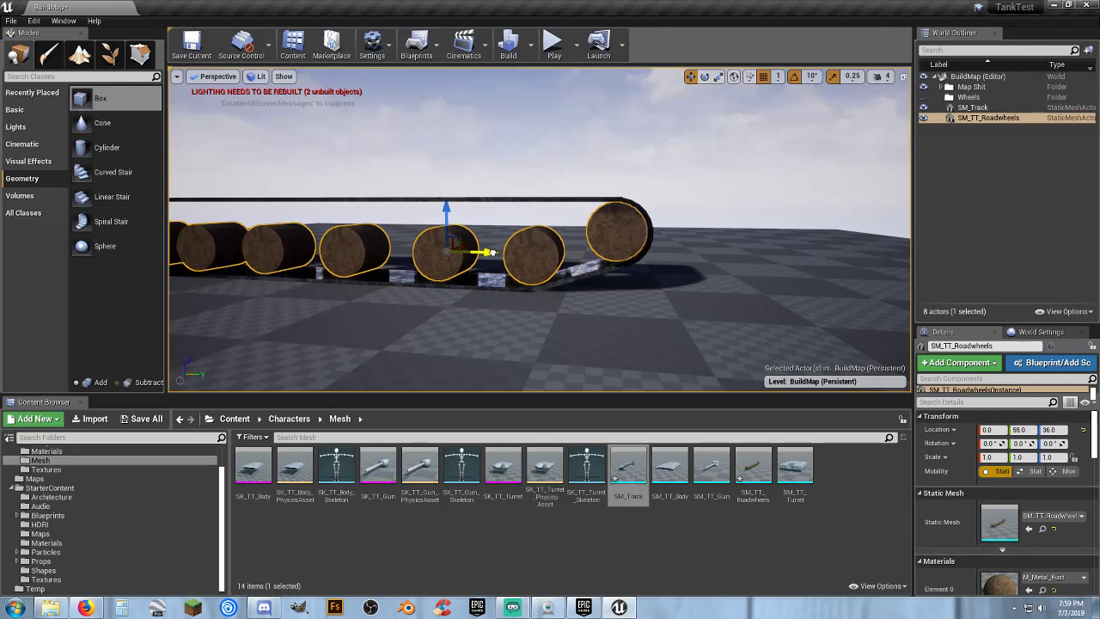
{"action": "mouse_move", "coordinate": [539, 283]}
{"action": "right_mouse_down"}
{"action": "mouse_move", "coordinate": [489, 281]}
{"action": "mouse_move", "coordinate": [503, 279]}
{"action": "mouse_move", "coordinate": [507, 240]}
{"action": "mouse_move", "coordinate": [509, 296]}
{"action": "mouse_move", "coordinate": [472, 290]}
{"action": "mouse_move", "coordinate": [482, 278]}
{"action": "mouse_move", "coordinate": [527, 275]}
{"action": "right_mouse_up"}
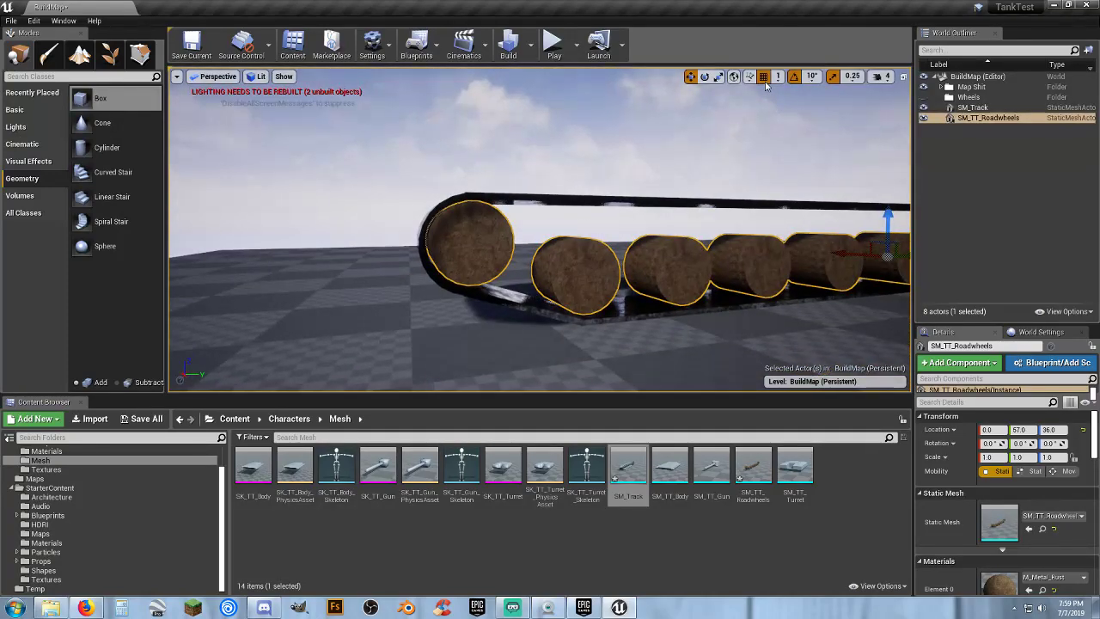
{"action": "right_click_drag", "start_coordinate": [880, 260], "coordinate": [904, 257]}
{"action": "left_click_drag", "start_coordinate": [862, 252], "coordinate": [862, 252]}
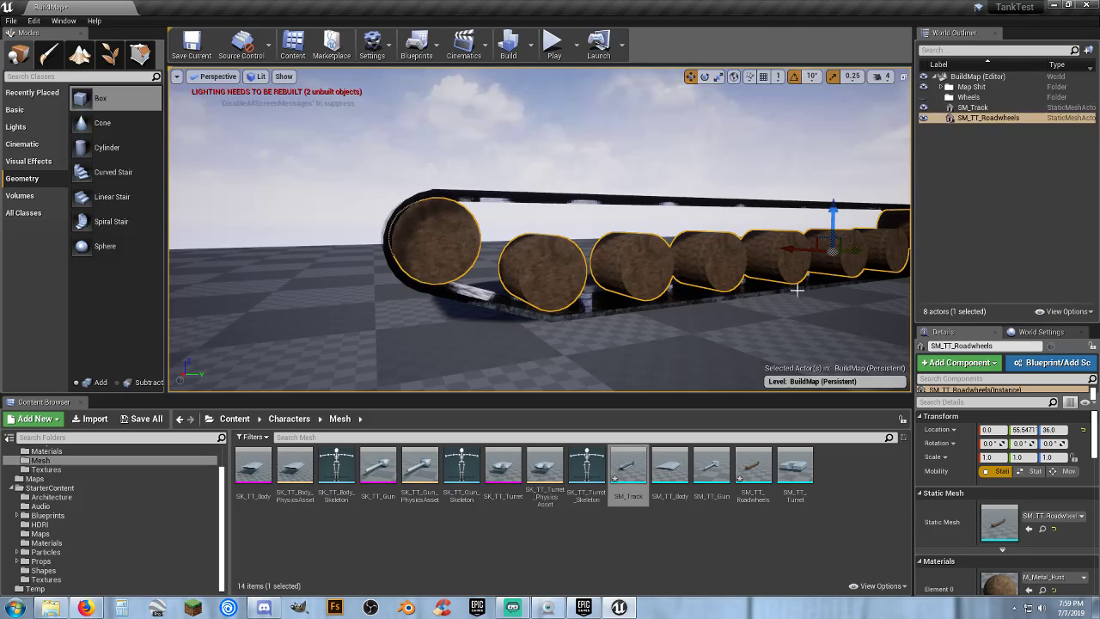
- Convert SM_Track and SM_TT_Roadwheels together into one static mesh named SM_TT_TrackSet, saved in Characters/Mesh
{"action": "key", "text": "d"}
{"action": "right_click_drag", "start_coordinate": [797, 290], "coordinate": [717, 266]}
{"action": "key", "text": "s"}
{"action": "left_click", "coordinate": [647, 232]}
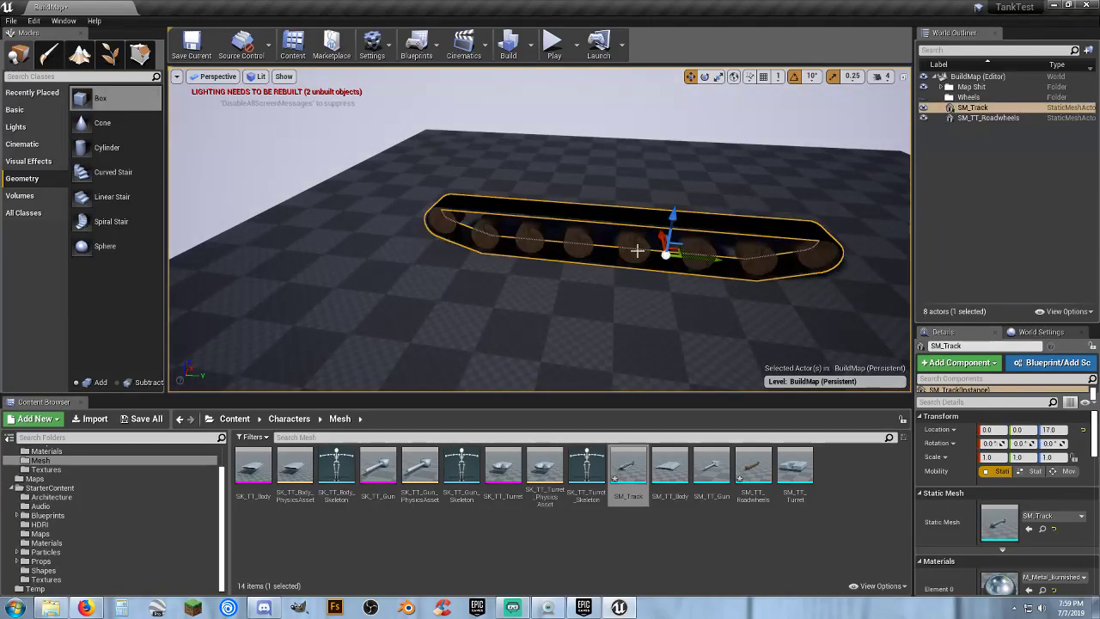
{"action": "left_click", "coordinate": [639, 230]}
{"action": "left_click", "coordinate": [646, 223]}
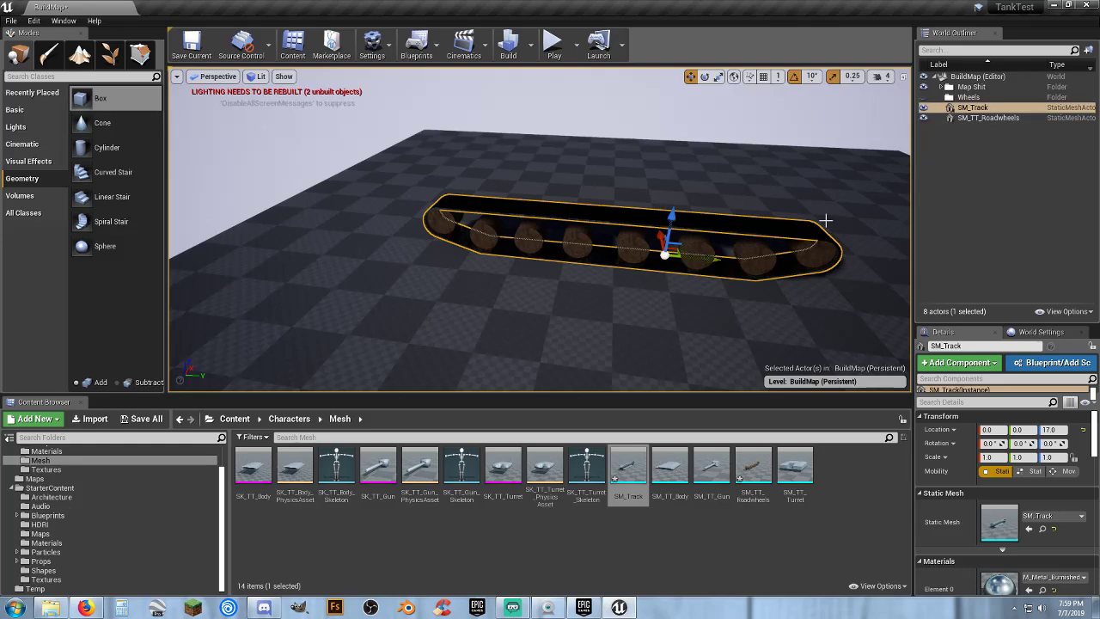
{"action": "left_click", "coordinate": [1001, 153]}
{"action": "left_click", "coordinate": [976, 108]}
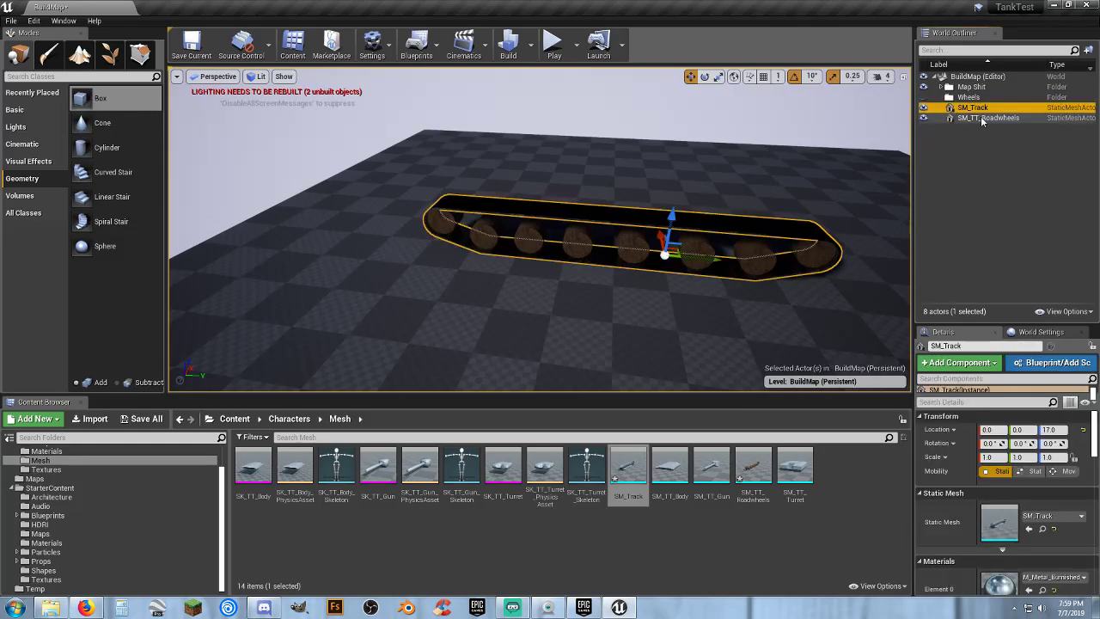
{"action": "left_click", "coordinate": [981, 118], "text": "ctrl"}
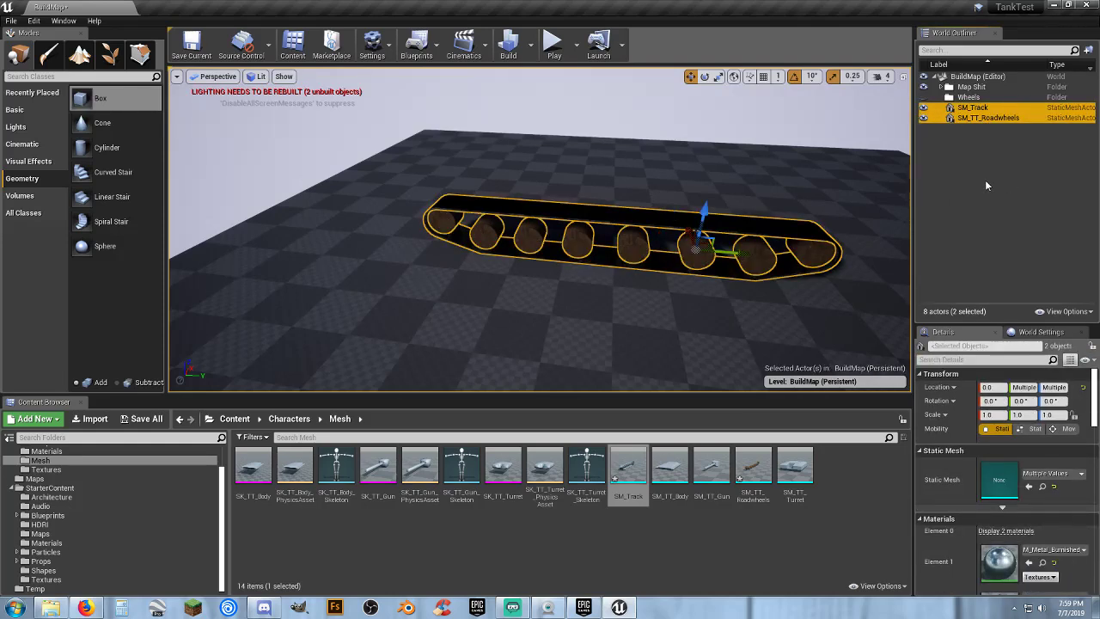
{"action": "right_click", "coordinate": [976, 122]}
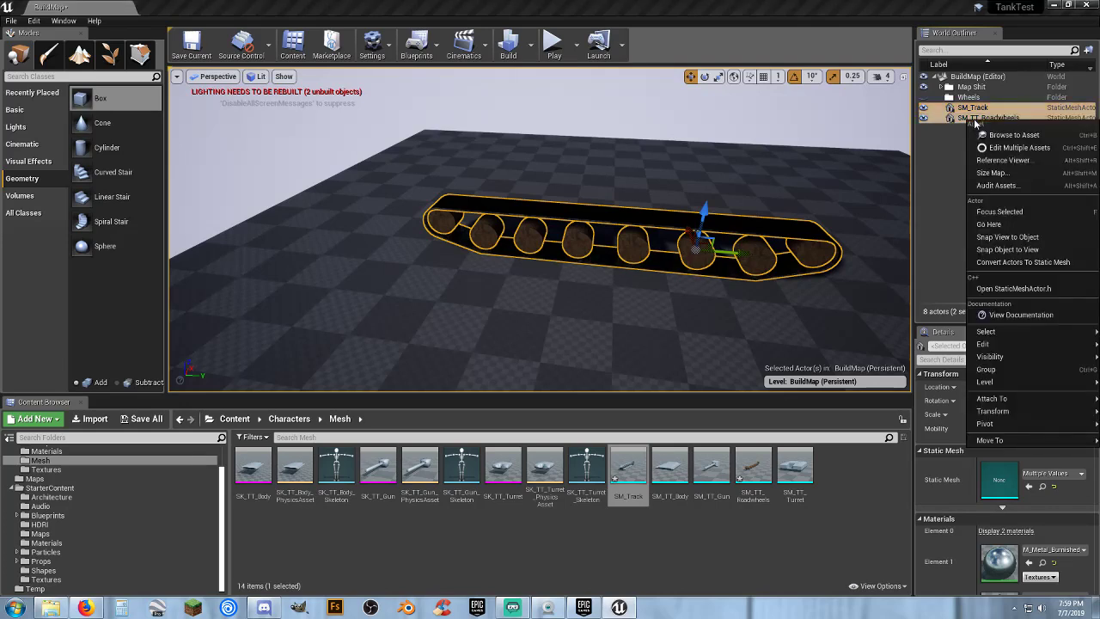
{"action": "left_click", "coordinate": [990, 262]}
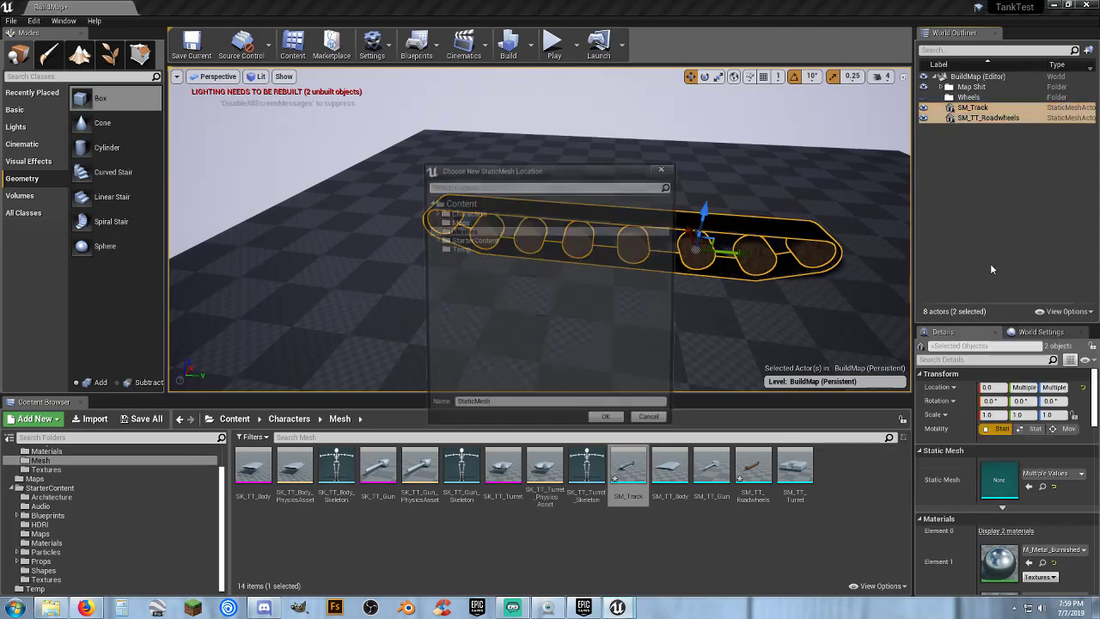
{"action": "left_click", "coordinate": [434, 213]}
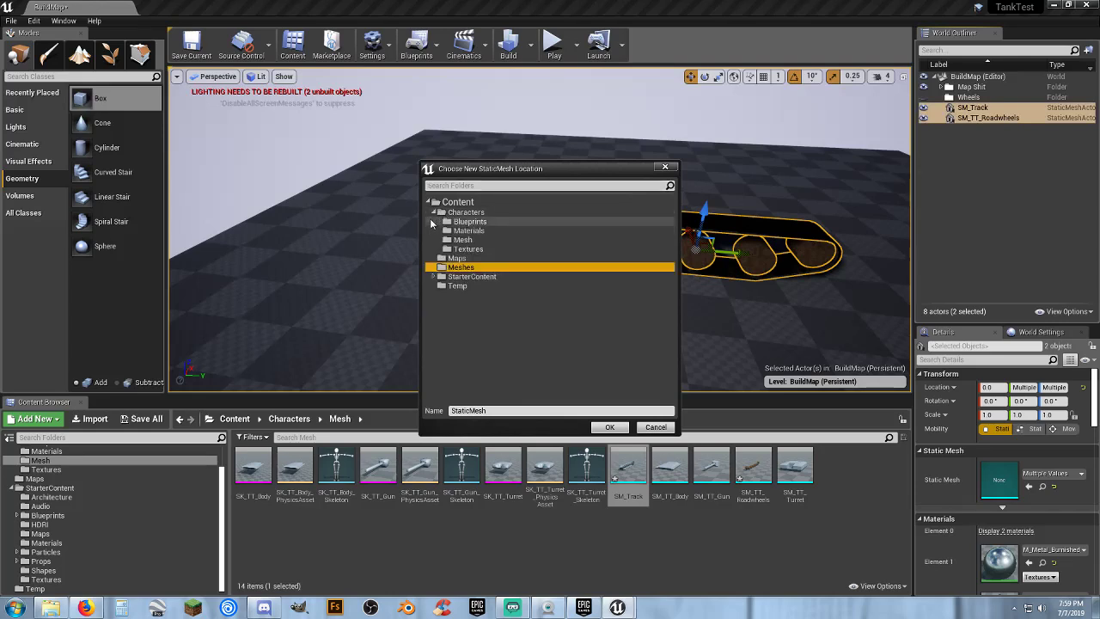
{"action": "left_click", "coordinate": [463, 240]}
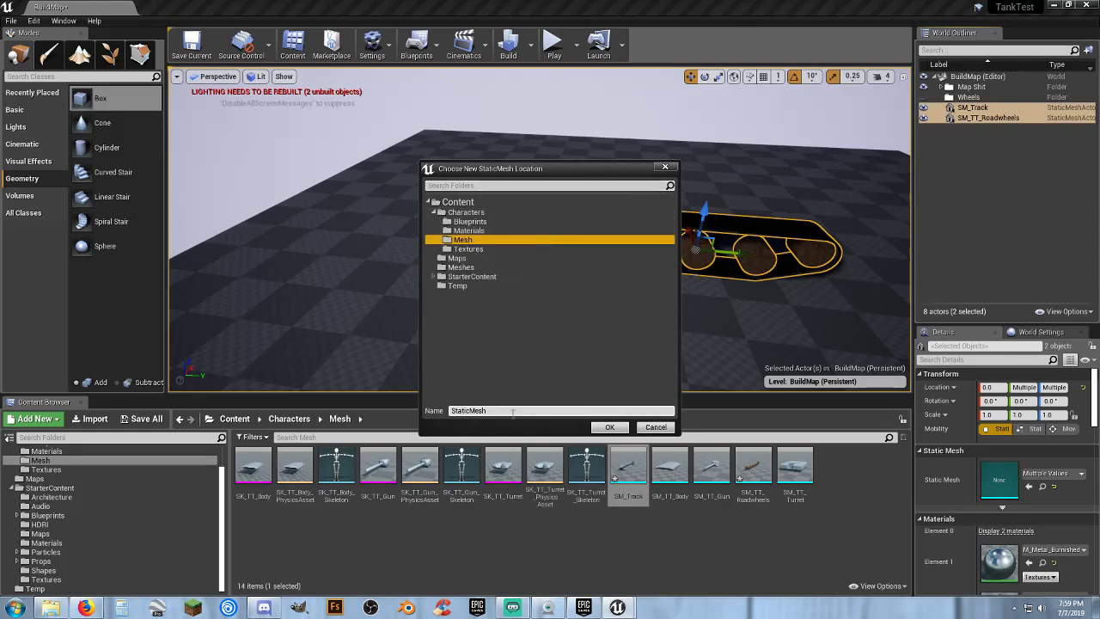
{"action": "left_click_drag", "start_coordinate": [513, 413], "coordinate": [448, 409]}
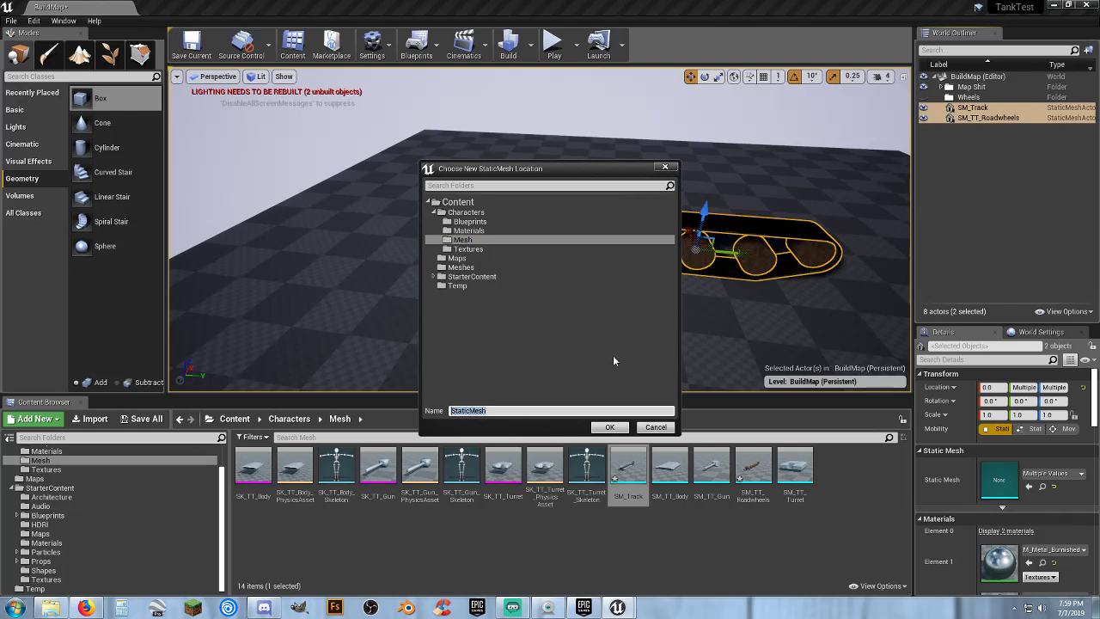
{"action": "type", "text": "SM_TT_Trackset"}
{"action": "left_click", "coordinate": [609, 427]}
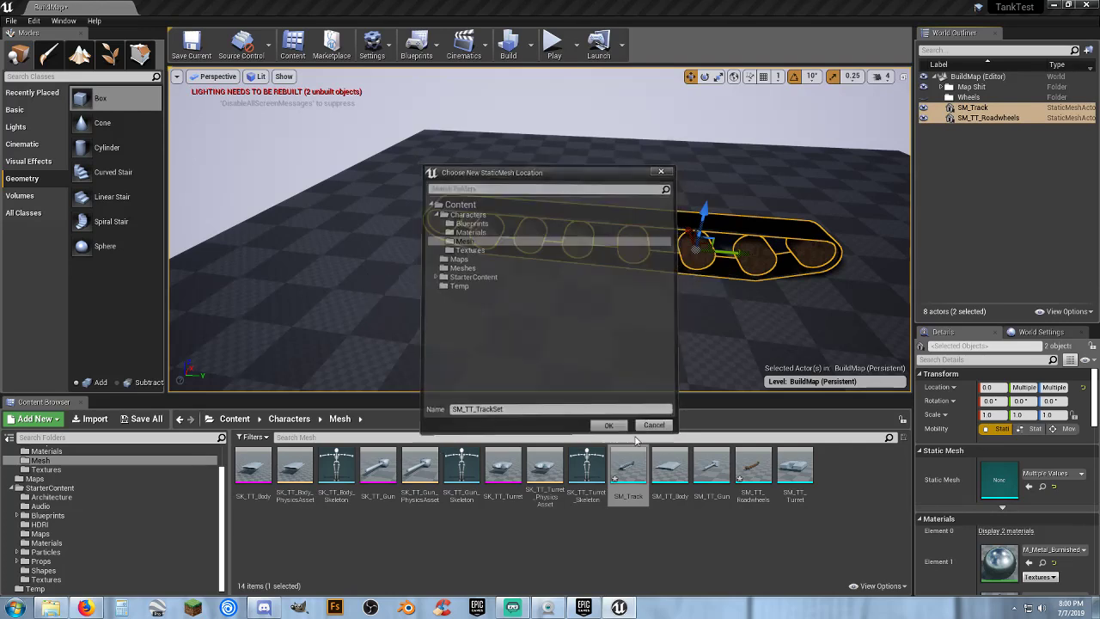
{"action": "left_click", "coordinate": [700, 533]}
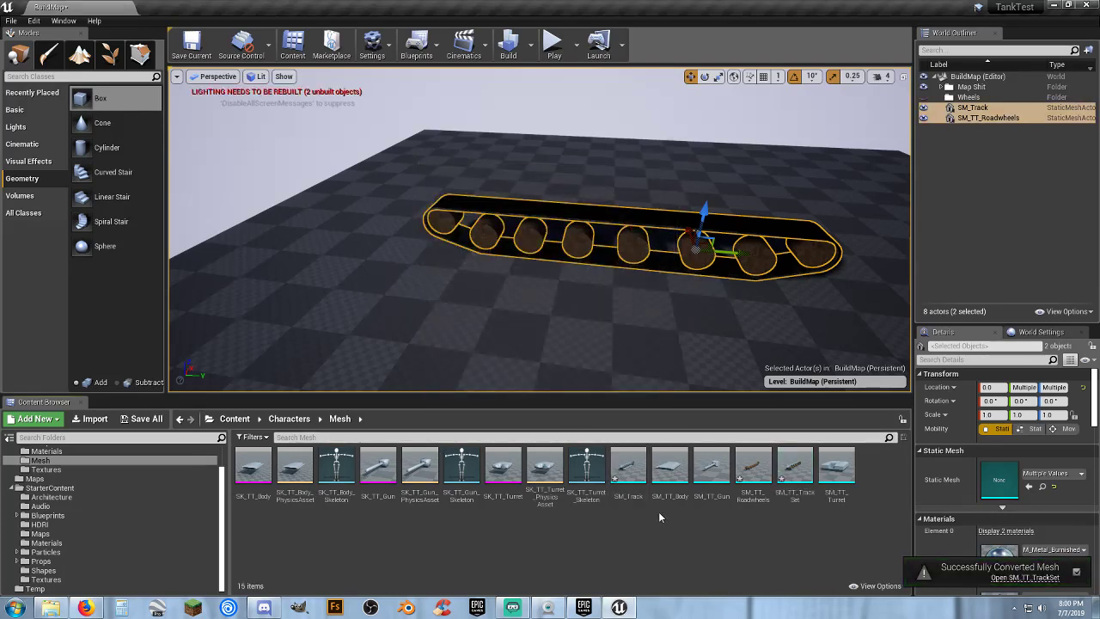
- Open the SM_TT_TrackSet mesh for editing and set its light map resolution to 128
{"action": "double_click", "coordinate": [798, 469]}
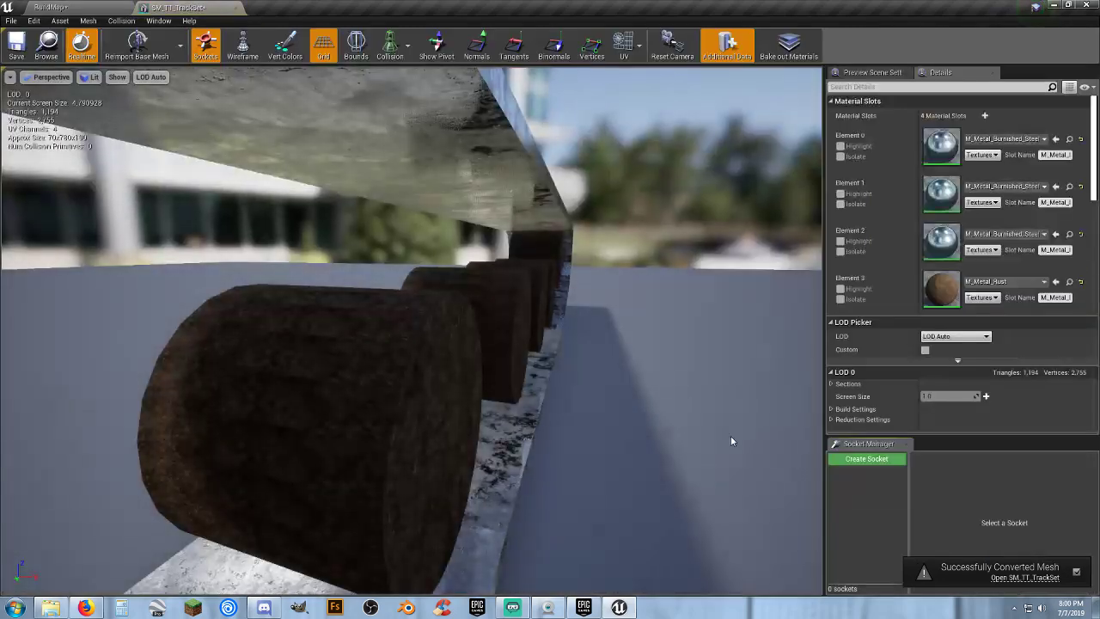
{"action": "right_click_drag", "start_coordinate": [653, 266], "coordinate": [676, 248]}
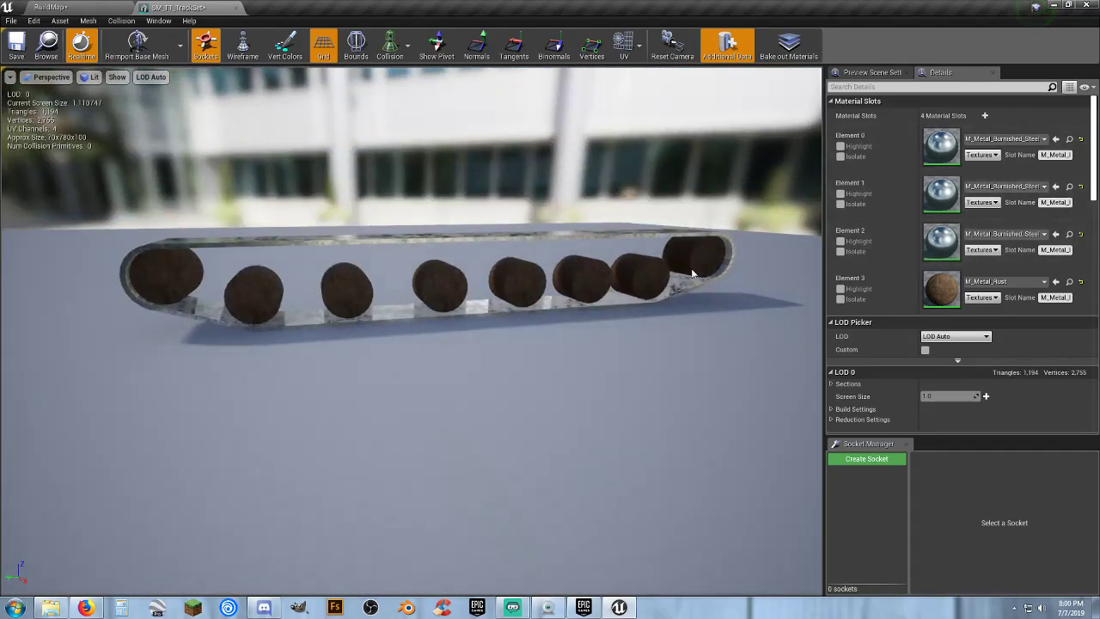
{"action": "right_click_drag", "start_coordinate": [411, 330], "coordinate": [477, 348]}
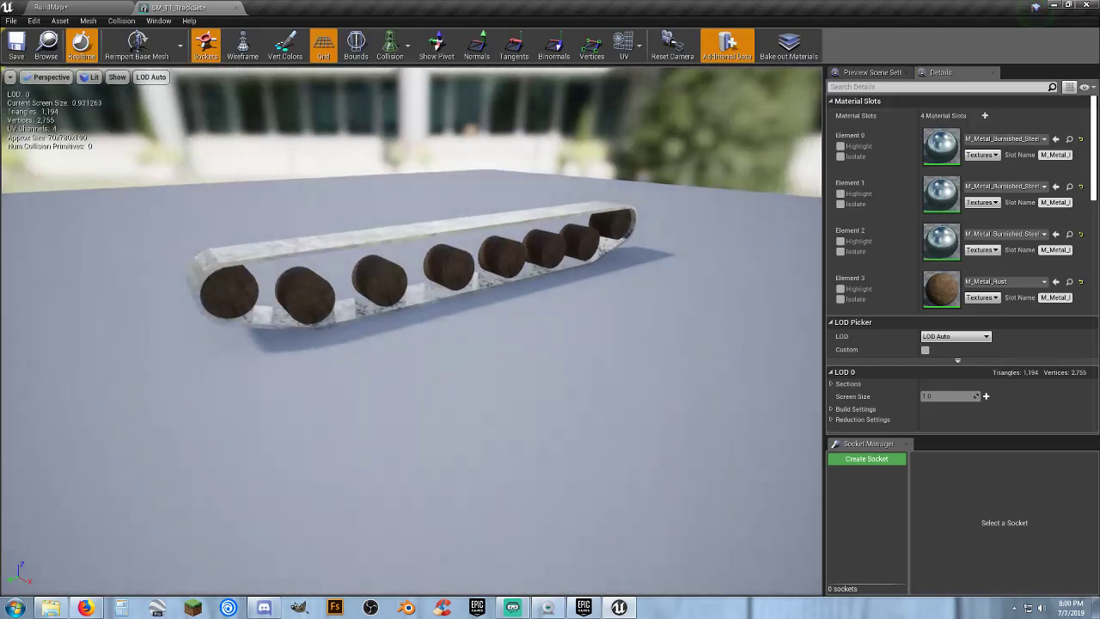
{"action": "scroll", "coordinate": [863, 255], "scroll_direction": "down", "scroll_amount": 5}
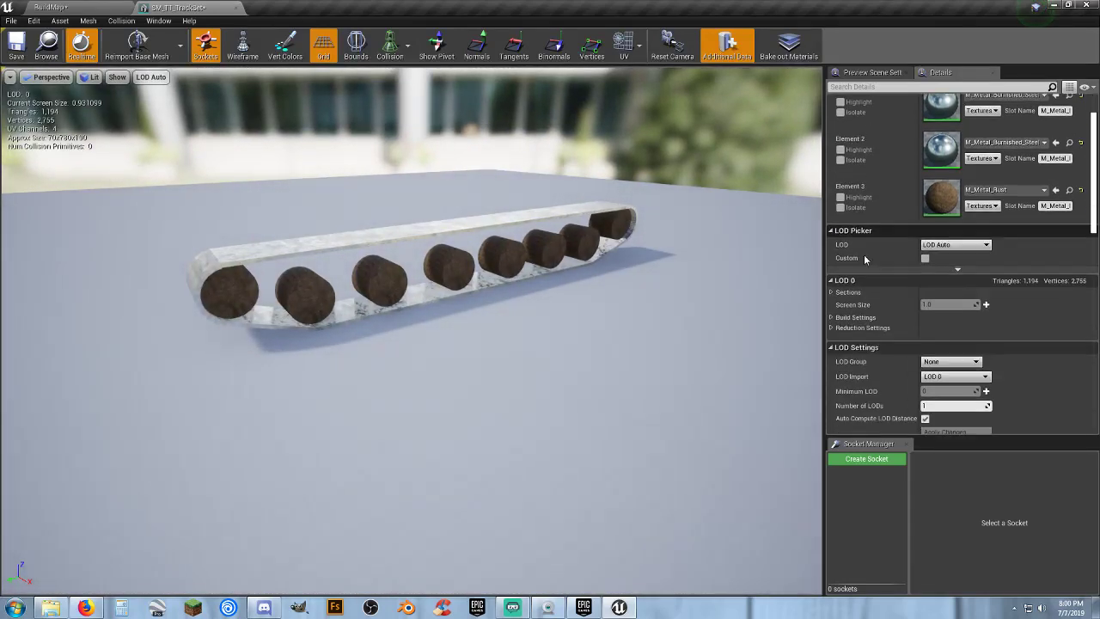
{"action": "scroll", "coordinate": [875, 269], "scroll_direction": "down", "scroll_amount": 2}
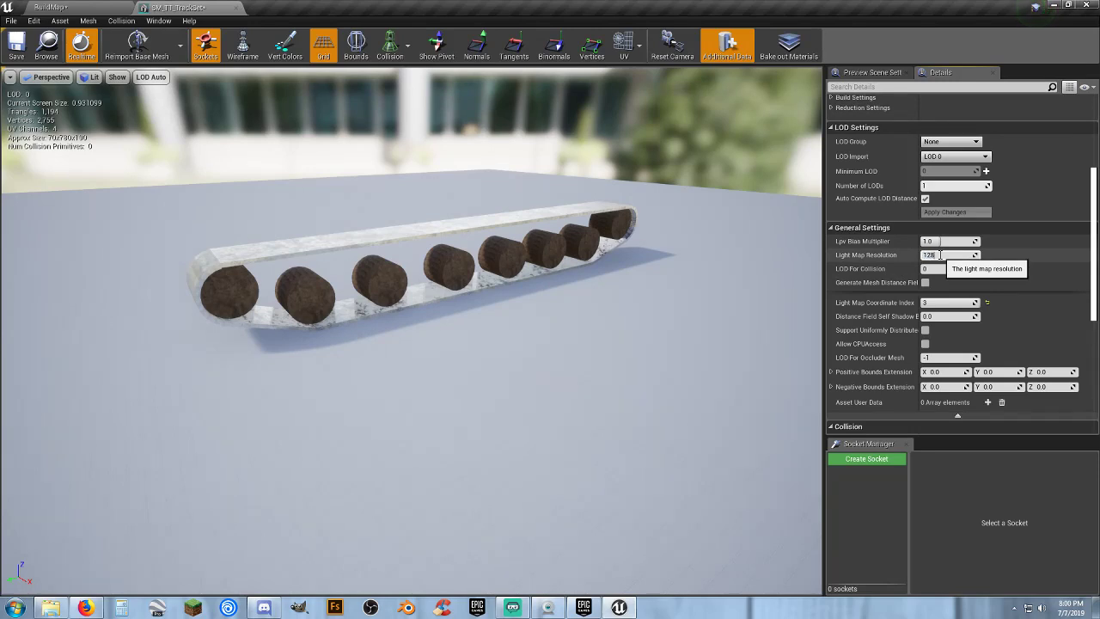
- Set SM_TT_TrackSet's collision complexity to Use Complex Collision As Simple, then save and close the mesh
{"action": "scroll", "coordinate": [899, 345], "scroll_direction": "down", "scroll_amount": 4}
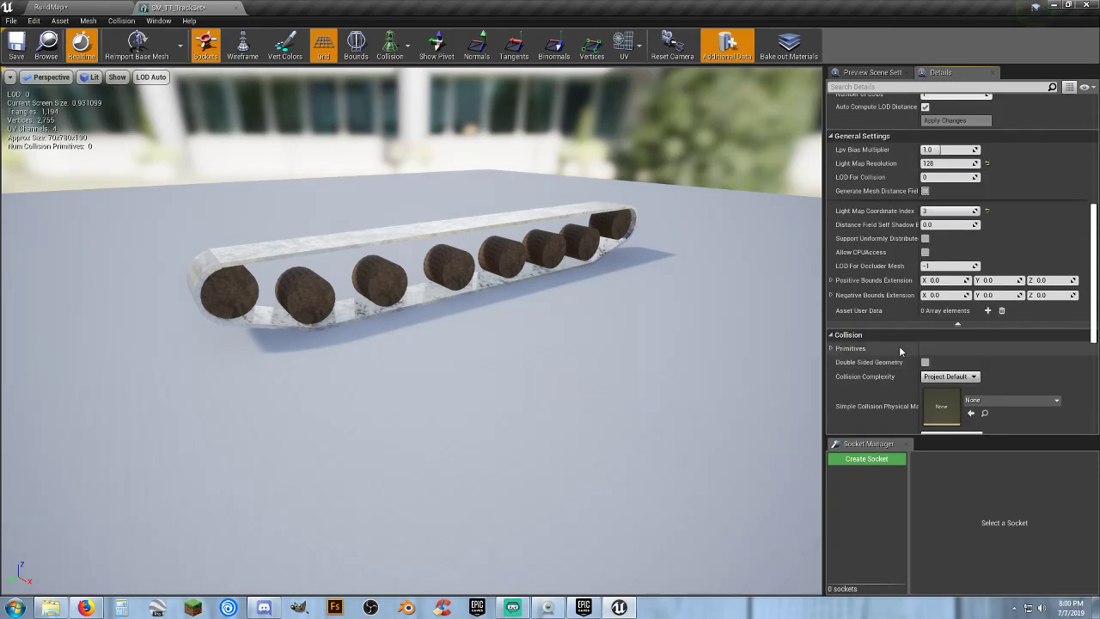
{"action": "left_click", "coordinate": [949, 302]}
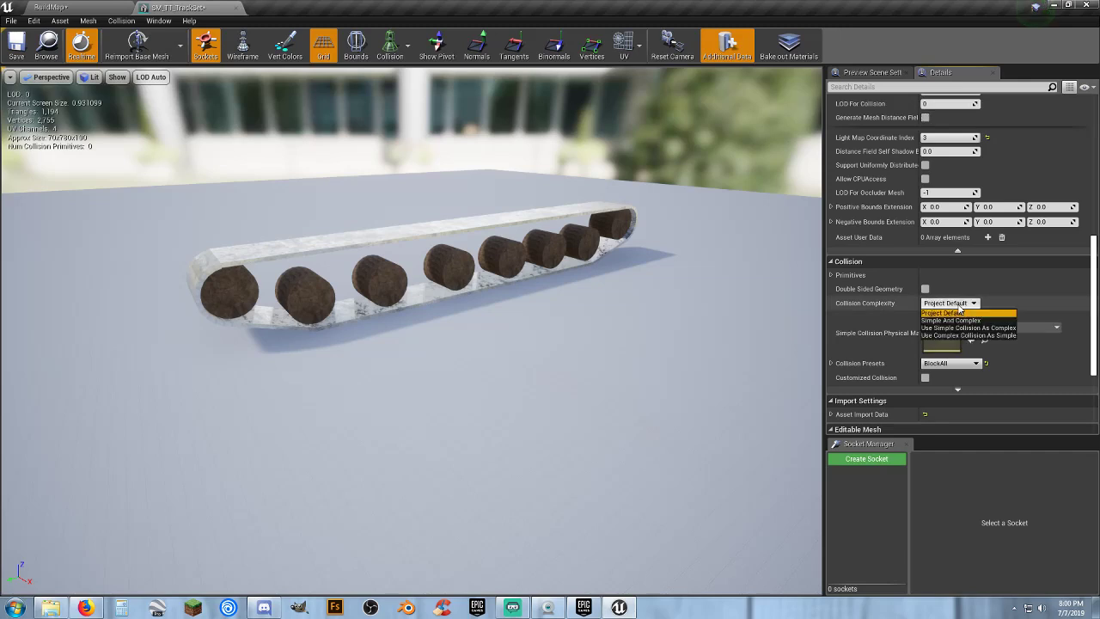
{"action": "left_click", "coordinate": [956, 335]}
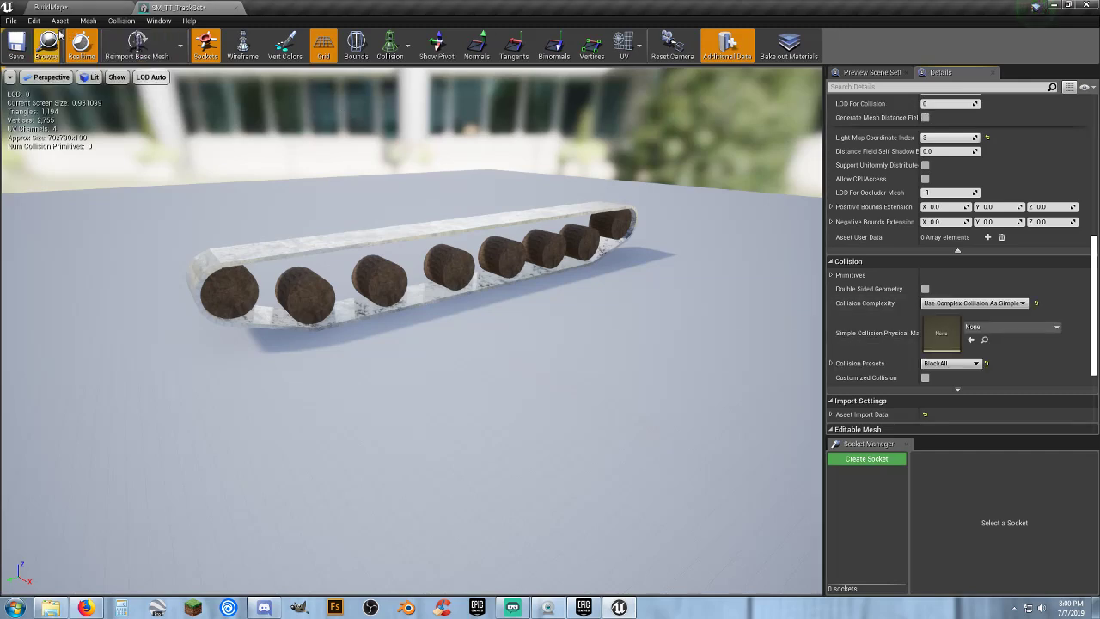
{"action": "left_click", "coordinate": [236, 7]}
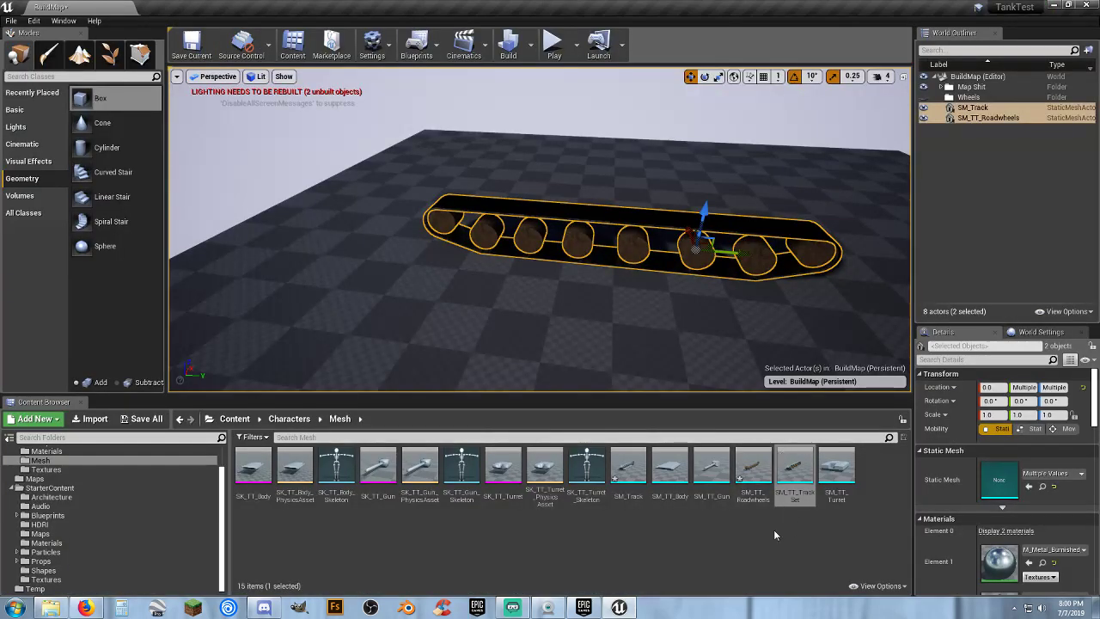
- Set the SM_TT_Roadwheels mesh's light map resolution to 128 and light map coordinate index to 1, then save and close it
{"action": "left_click", "coordinate": [757, 498]}
{"action": "double_click", "coordinate": [756, 503]}
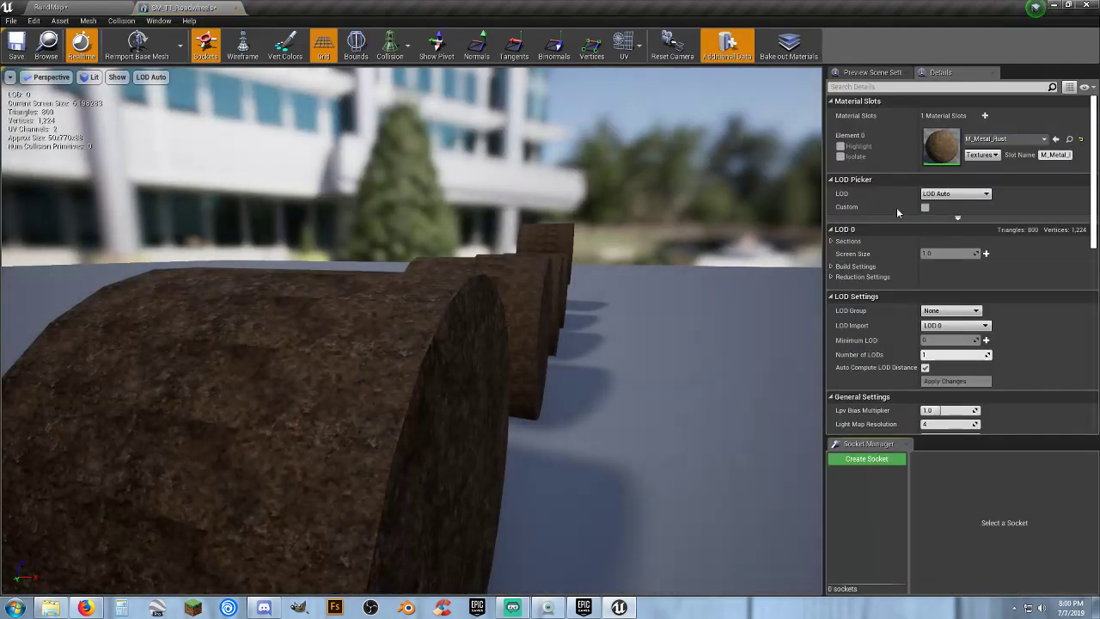
{"action": "left_click_drag", "start_coordinate": [753, 283], "coordinate": [490, 370]}
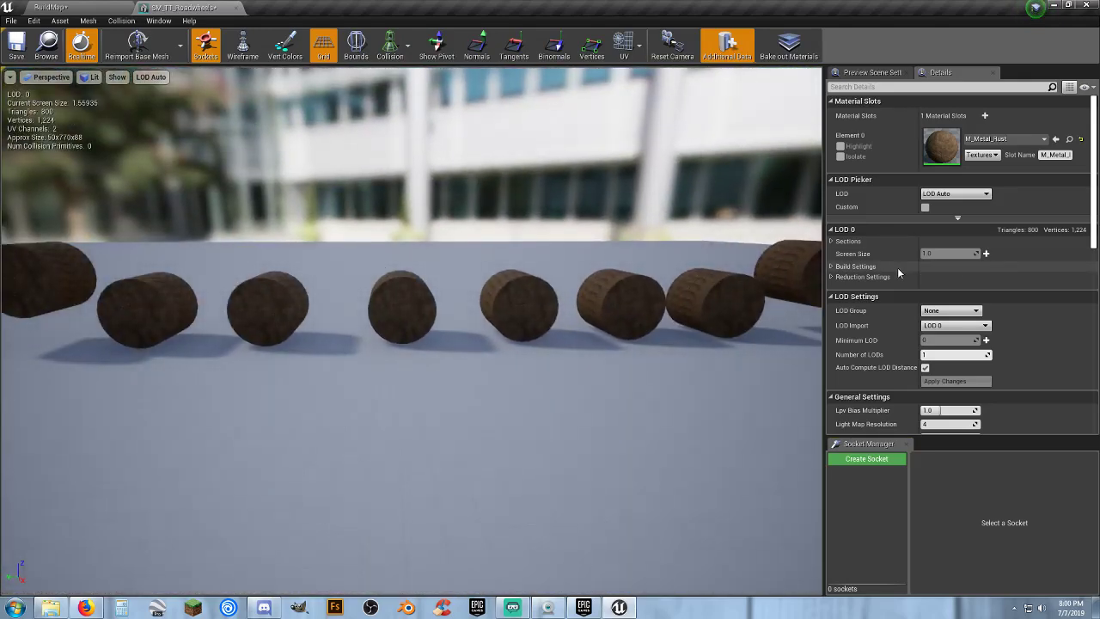
{"action": "scroll", "coordinate": [895, 270], "scroll_direction": "down", "scroll_amount": 5}
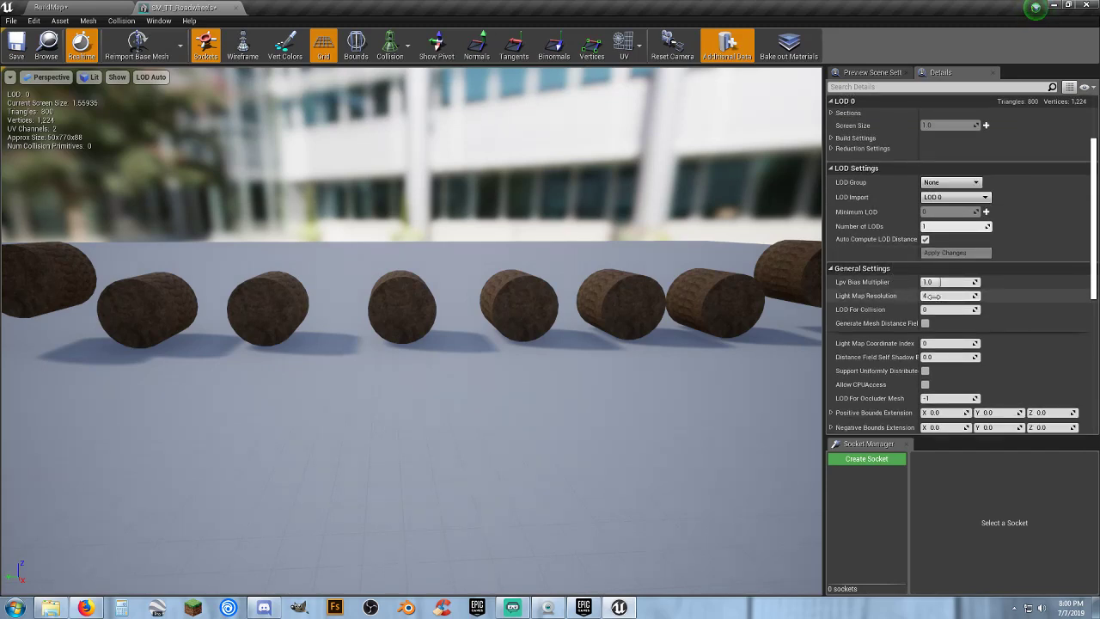
{"action": "left_click", "coordinate": [933, 296]}
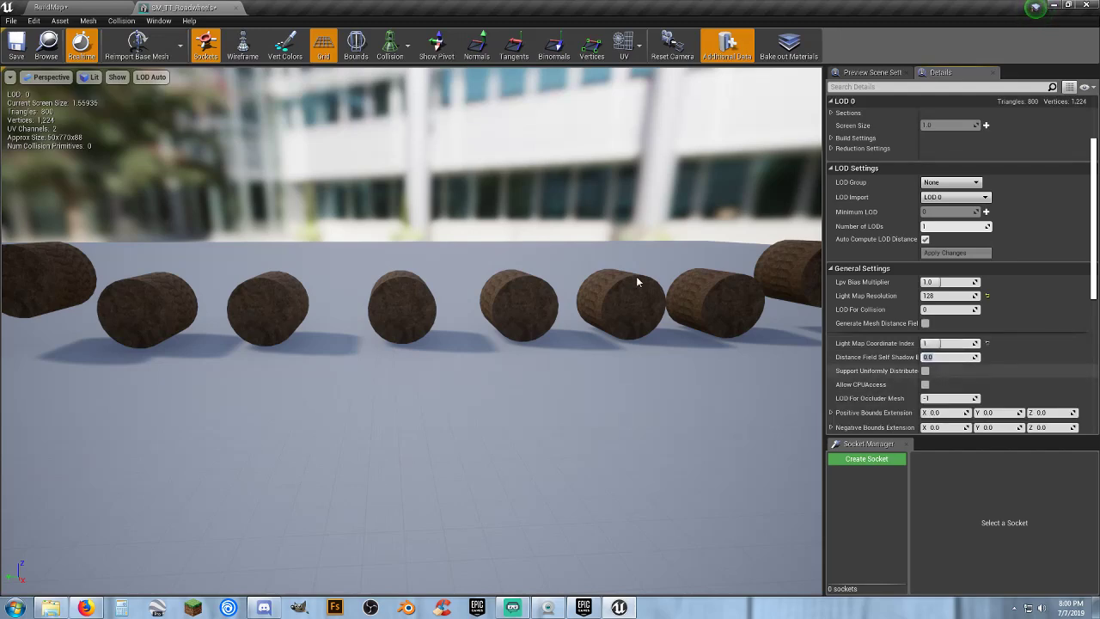
{"action": "left_click", "coordinate": [235, 8]}
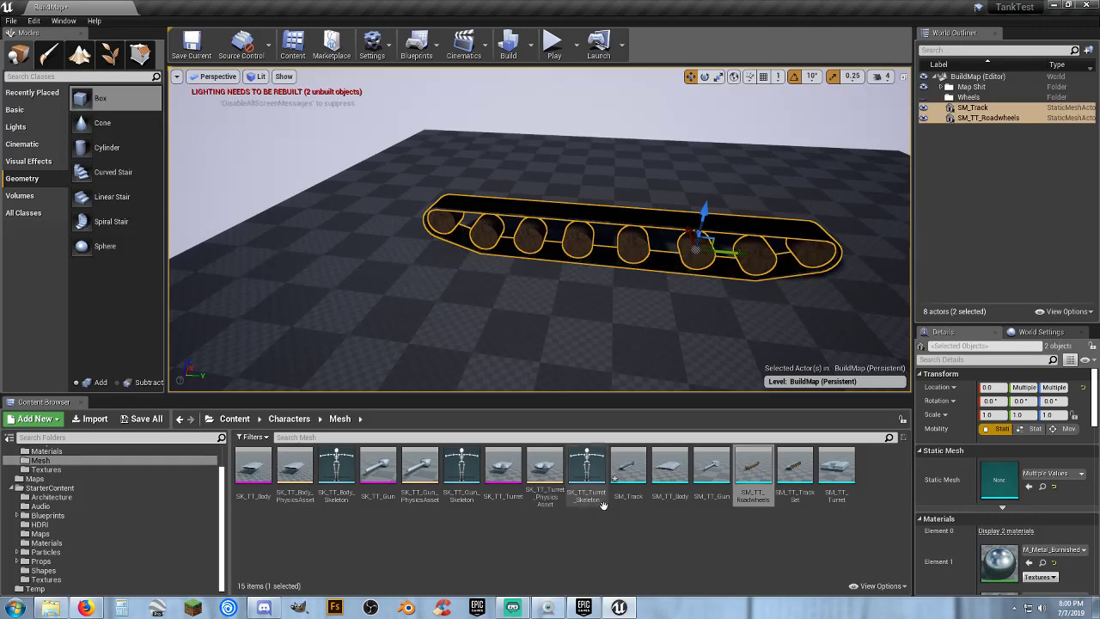
- Open the SM_Track mesh for editing and raise its light map resolution
{"action": "double_click", "coordinate": [628, 471]}
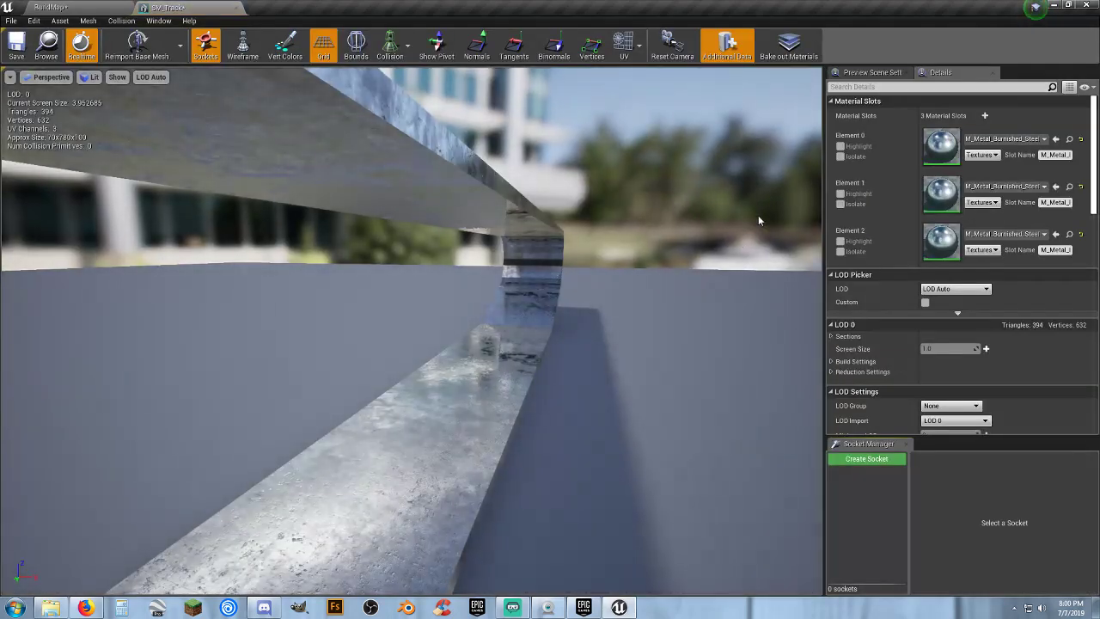
{"action": "scroll", "coordinate": [933, 352], "scroll_direction": "down", "scroll_amount": 4}
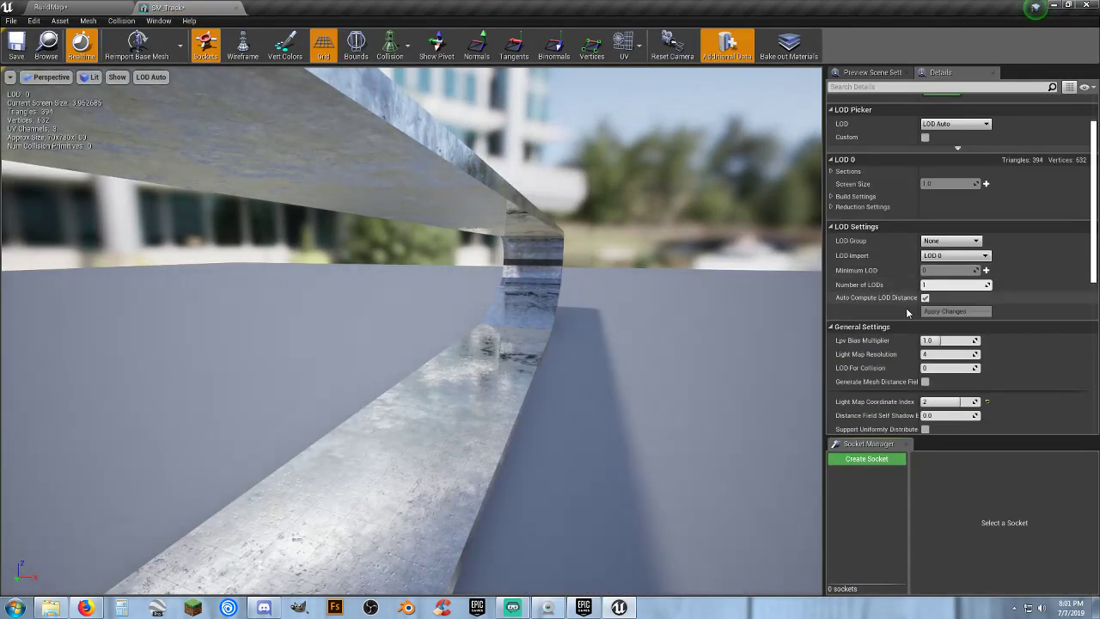
{"action": "left_click", "coordinate": [934, 353]}
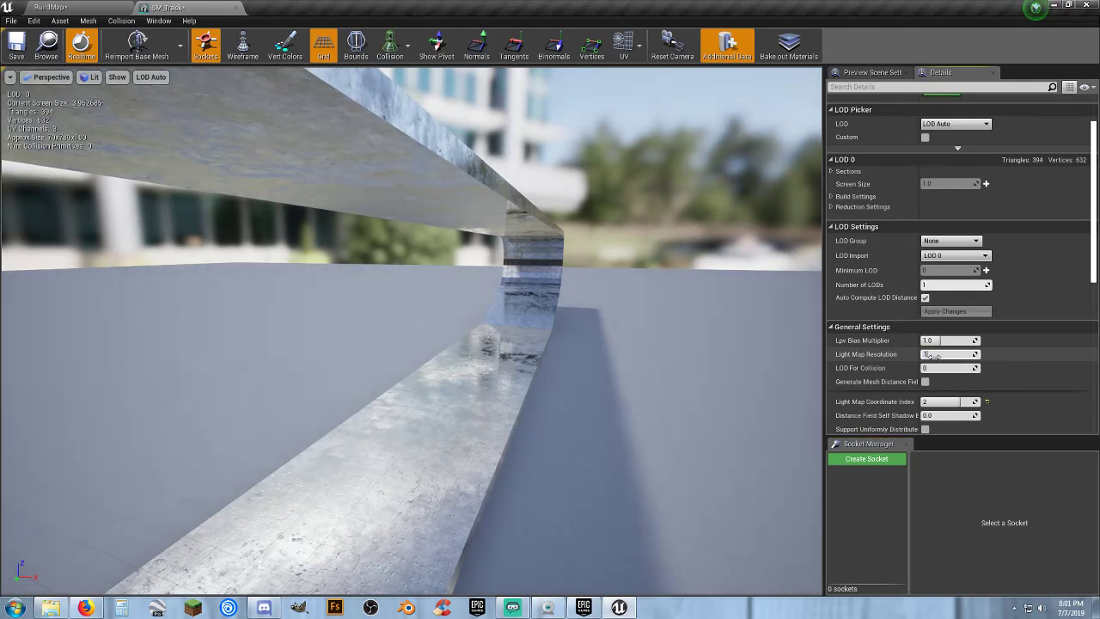
- Set SM_Track's collision complexity to Use Complex Collision As Simple, then save and close the mesh
{"action": "scroll", "coordinate": [934, 355], "scroll_direction": "down", "scroll_amount": 8}
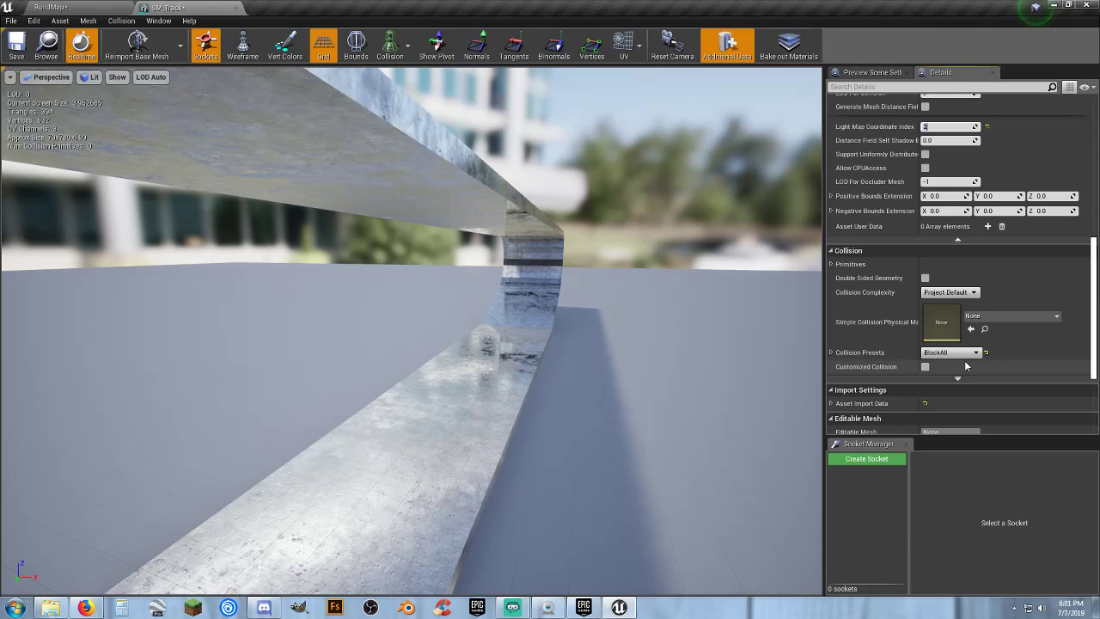
{"action": "left_click", "coordinate": [948, 292]}
{"action": "left_click", "coordinate": [969, 324]}
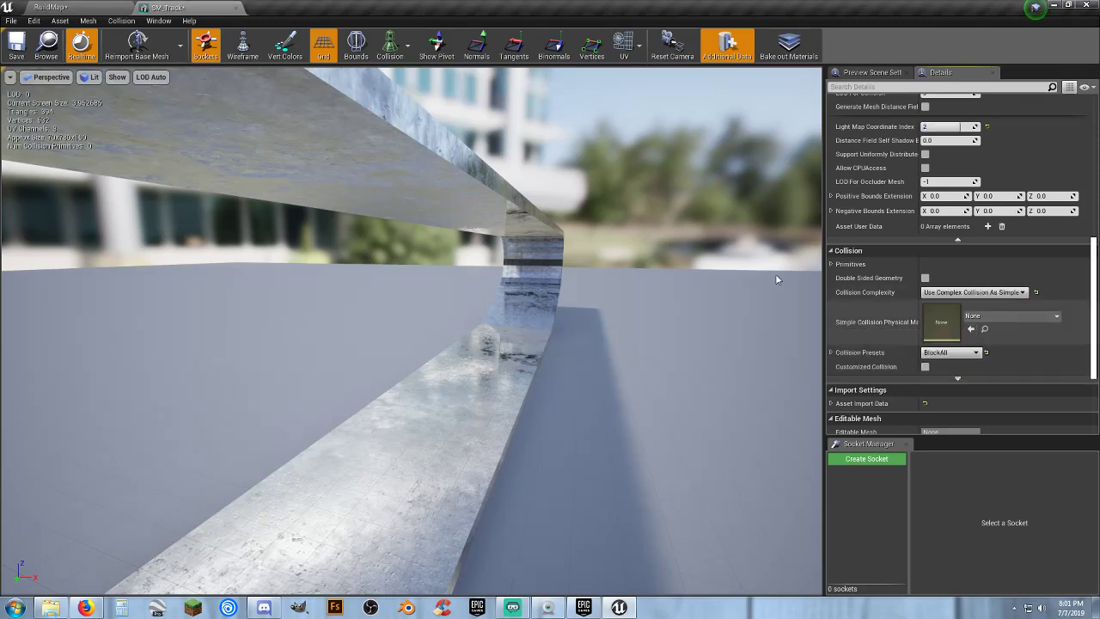
{"action": "left_click_drag", "start_coordinate": [775, 273], "coordinate": [562, 213]}
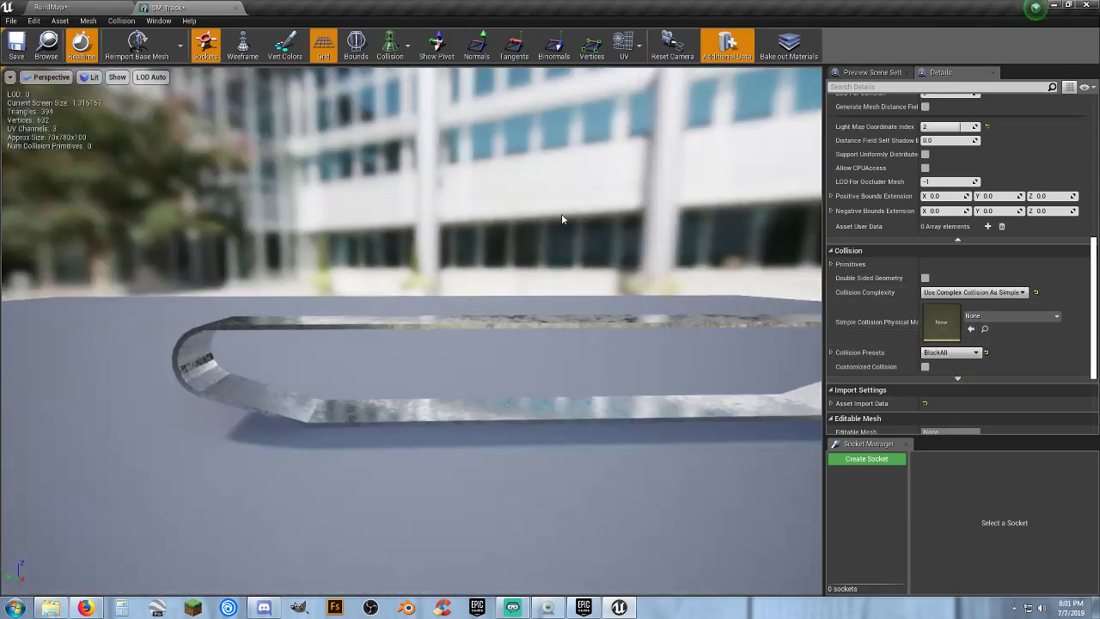
{"action": "left_click", "coordinate": [16, 44]}
{"action": "left_click", "coordinate": [237, 9]}
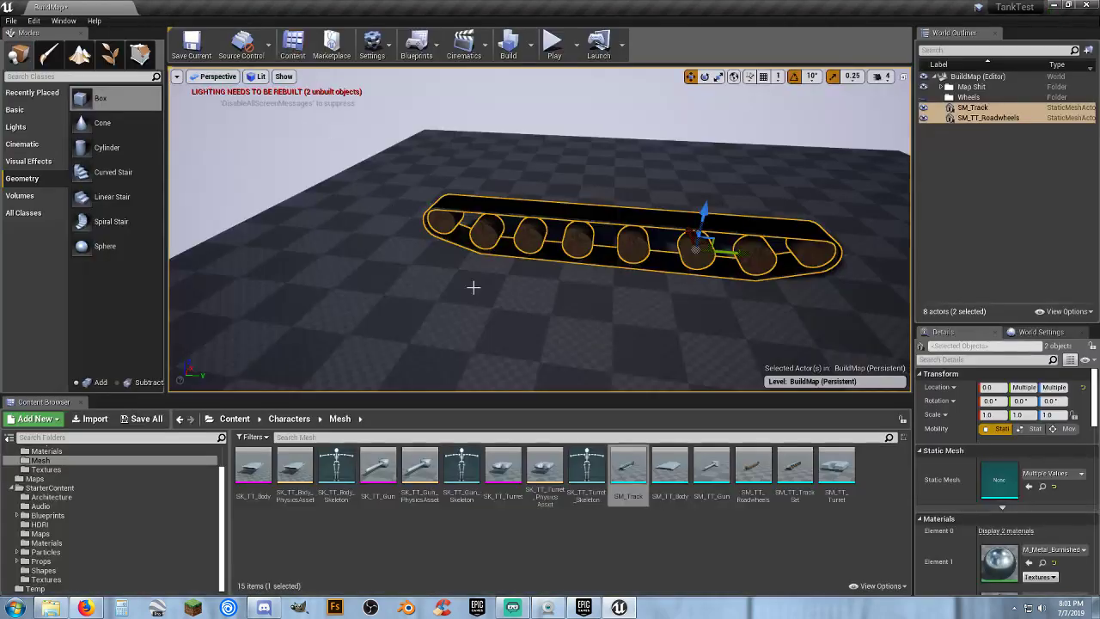
- Delete the SM_Track and SM_TT_Roadwheels actors from the BuildMap level
{"action": "left_click", "coordinate": [963, 143]}
{"action": "left_click", "coordinate": [972, 108]}
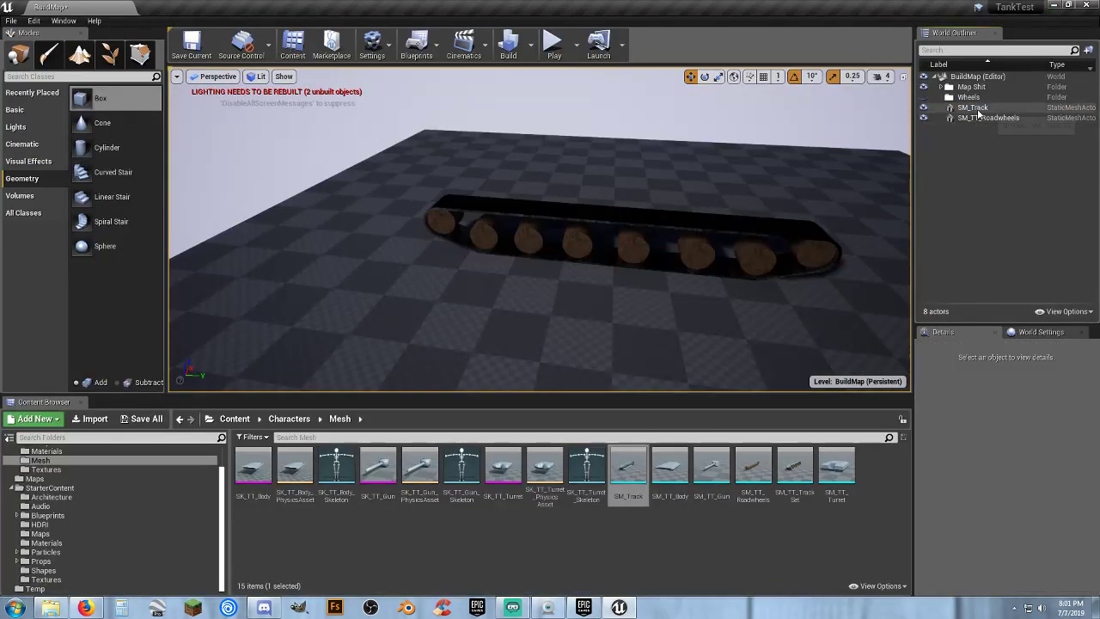
{"action": "left_click", "coordinate": [971, 117], "text": "shift"}
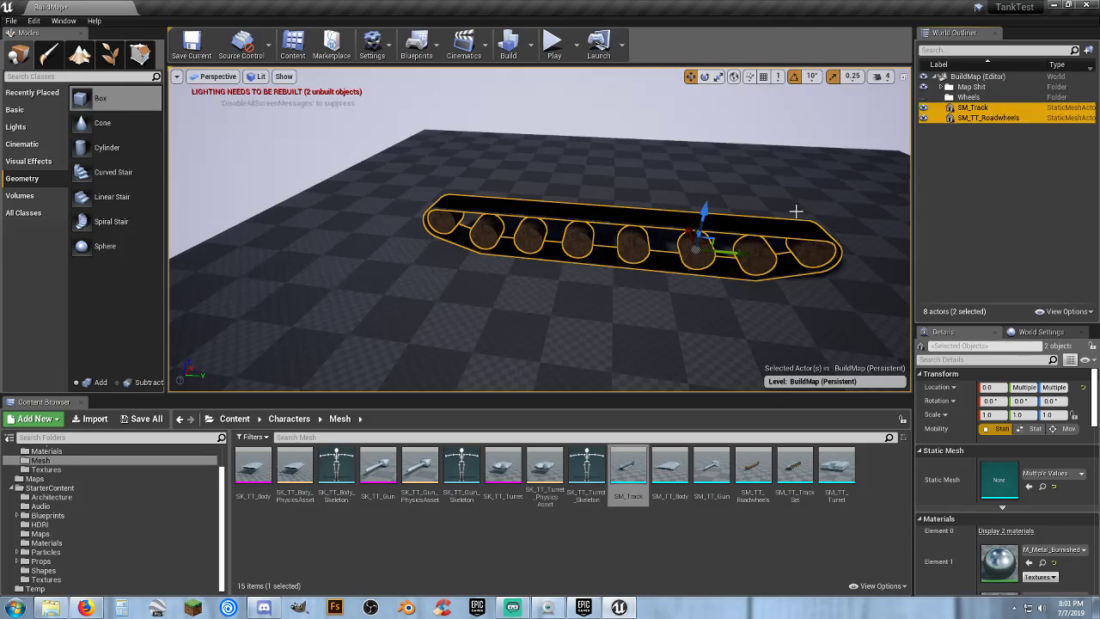
{"action": "key", "text": "Delete"}
{"action": "left_click", "coordinate": [561, 543]}
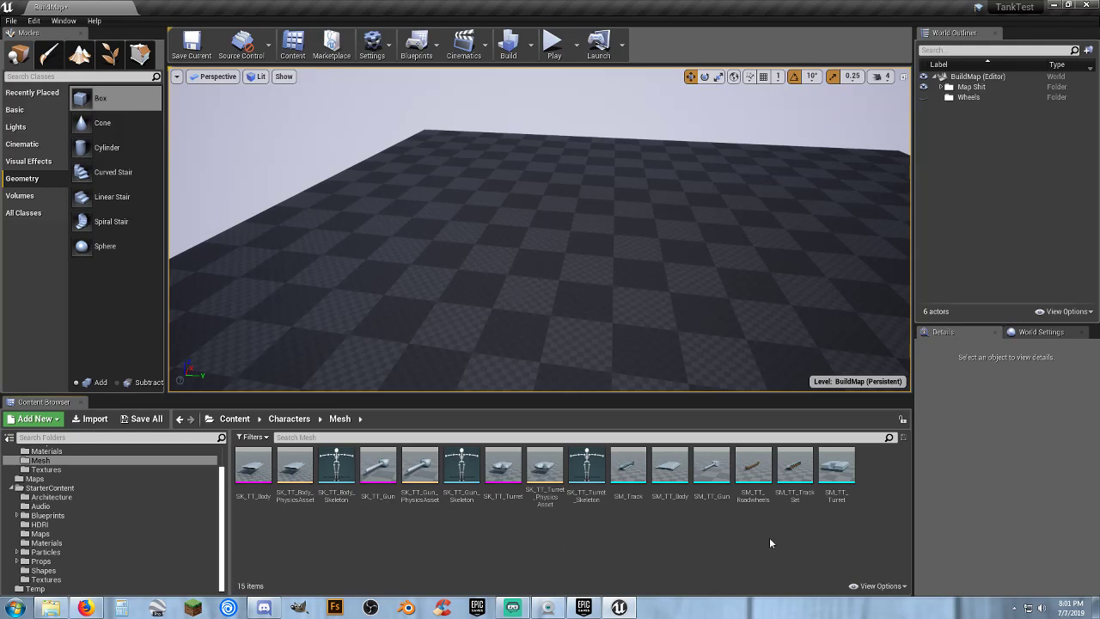
- Export the SM_TT_TrackSet mesh as SM_TT_TrackSet.FBX into F:/TestMesh with the FBX 2018 export options
{"action": "left_click", "coordinate": [794, 471]}
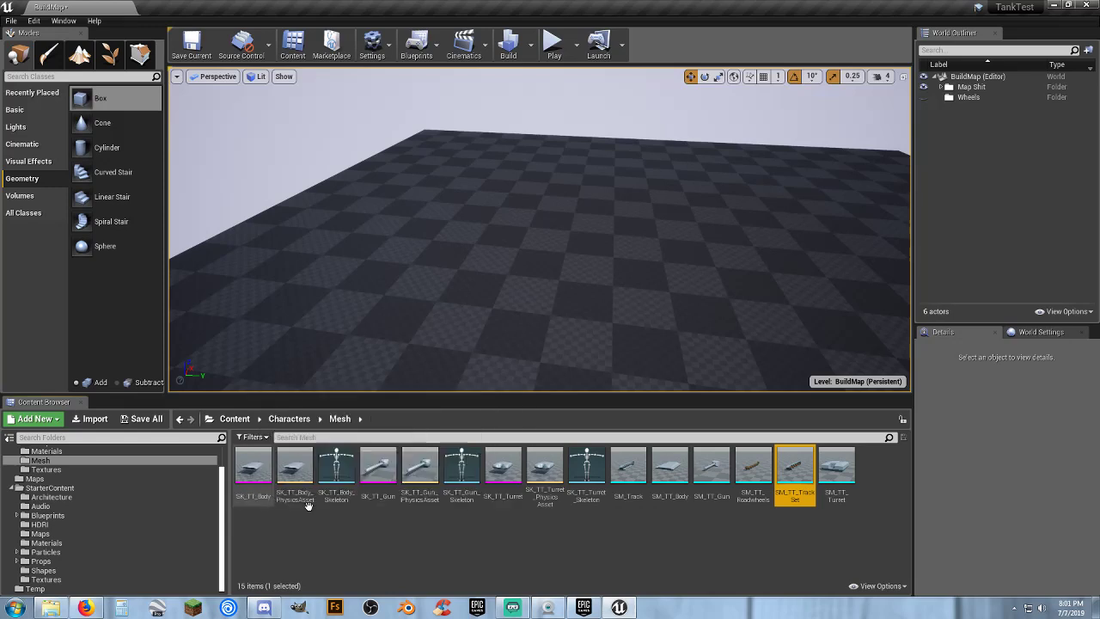
{"action": "left_click", "coordinate": [666, 543]}
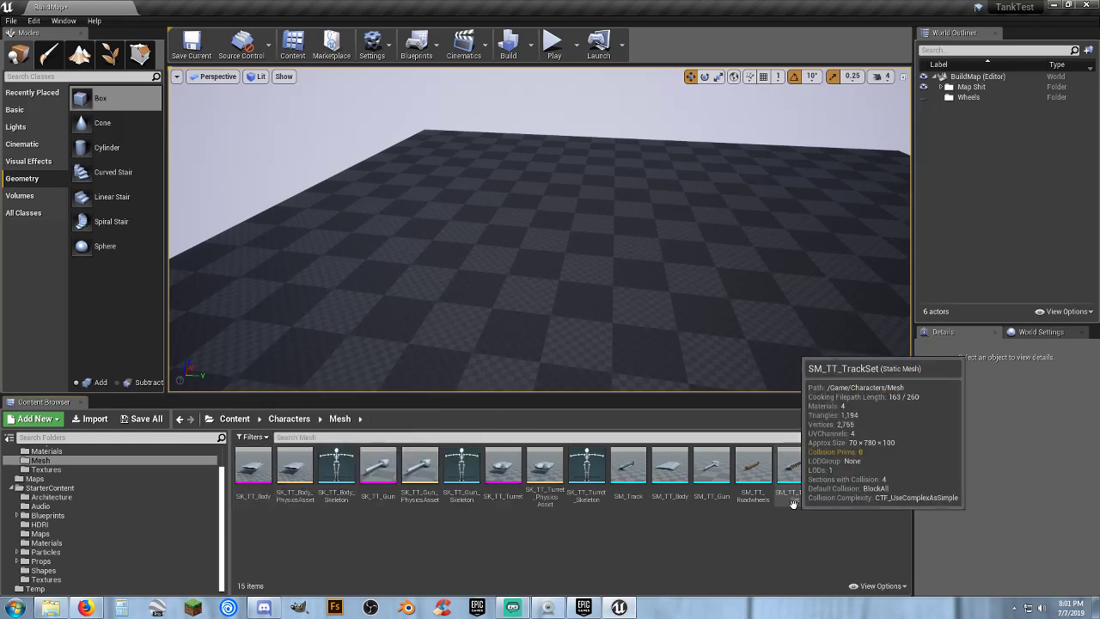
{"action": "right_click", "coordinate": [794, 470]}
{"action": "mouse_move", "coordinate": [867, 335]}
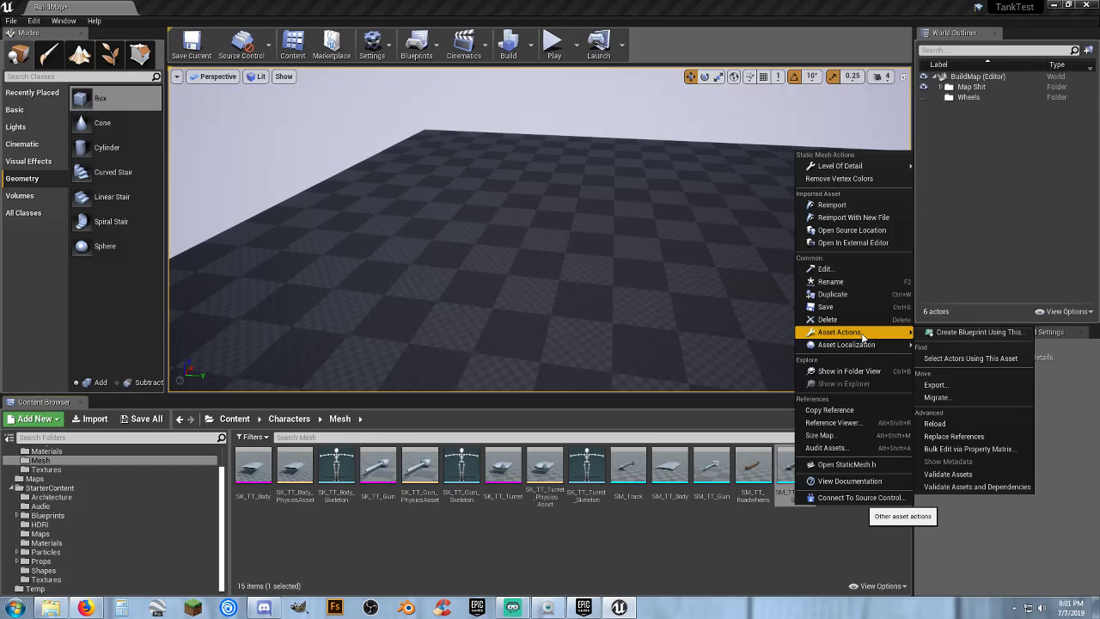
{"action": "left_click", "coordinate": [935, 384]}
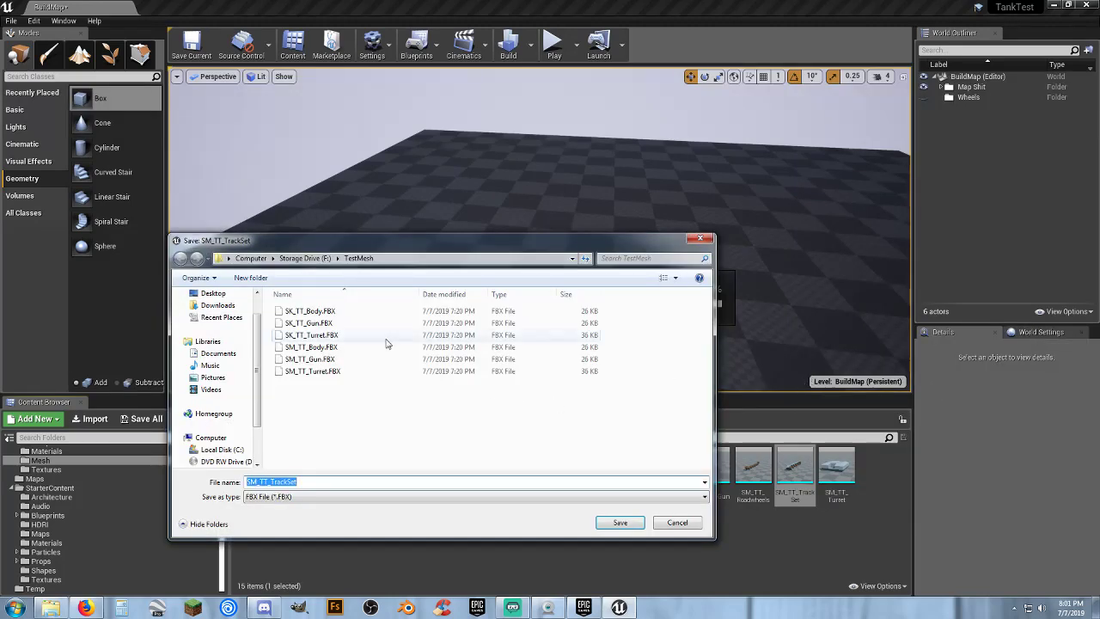
{"action": "left_click", "coordinate": [618, 523]}
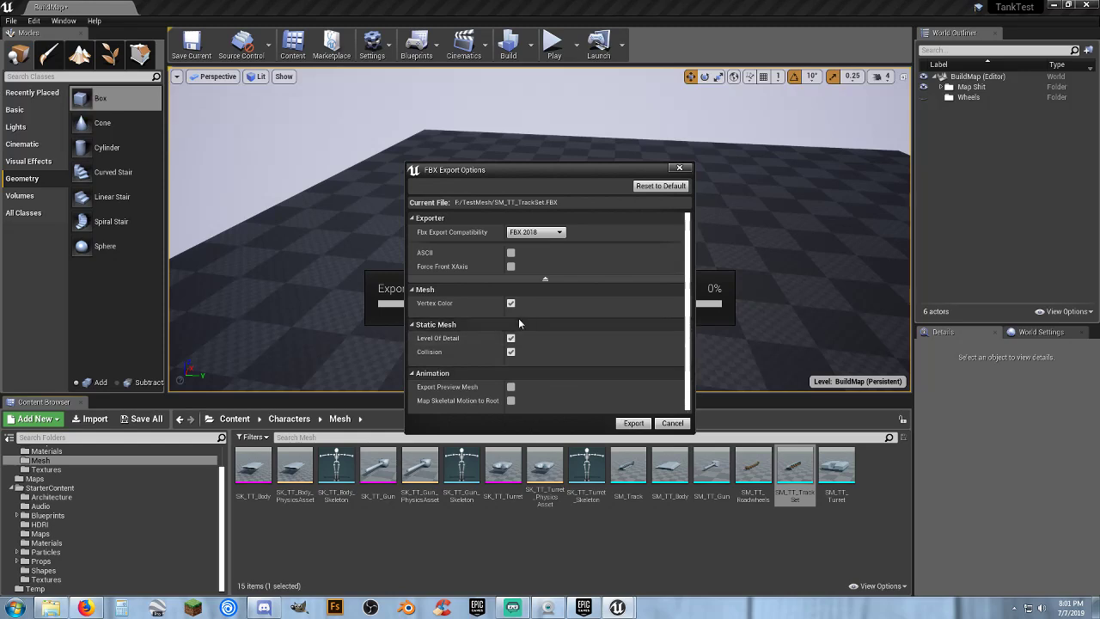
{"action": "left_click", "coordinate": [626, 426]}
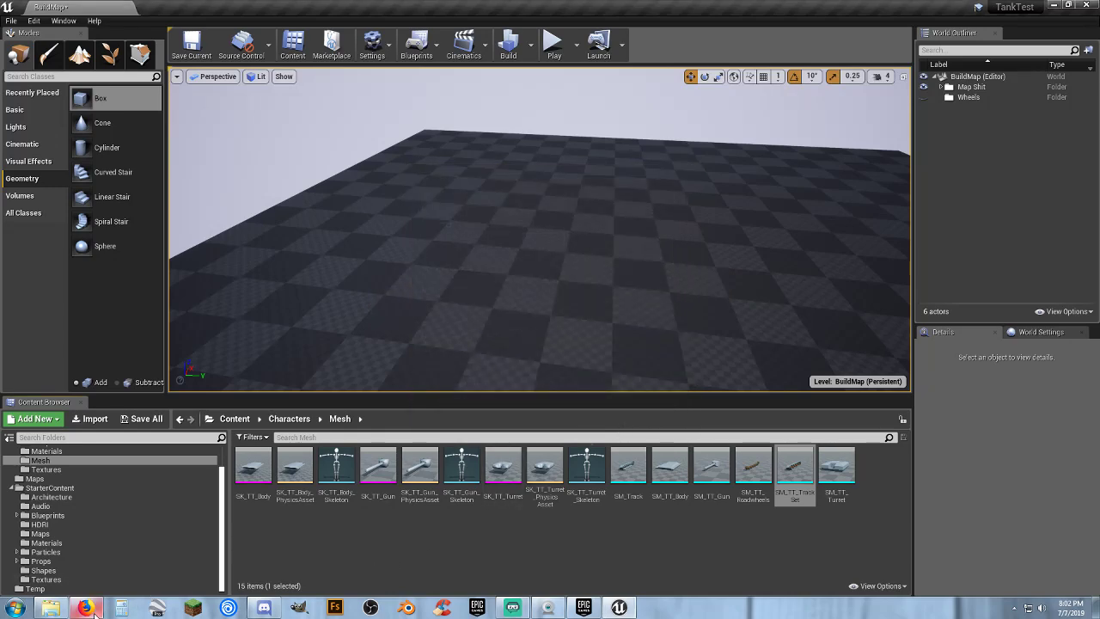
- In Windows Explorer, copy SM_TT_TrackSet.FBX within F:/TestMesh and rename the copy SK_TT_TrackSet.FBX
{"action": "left_click", "coordinate": [50, 608]}
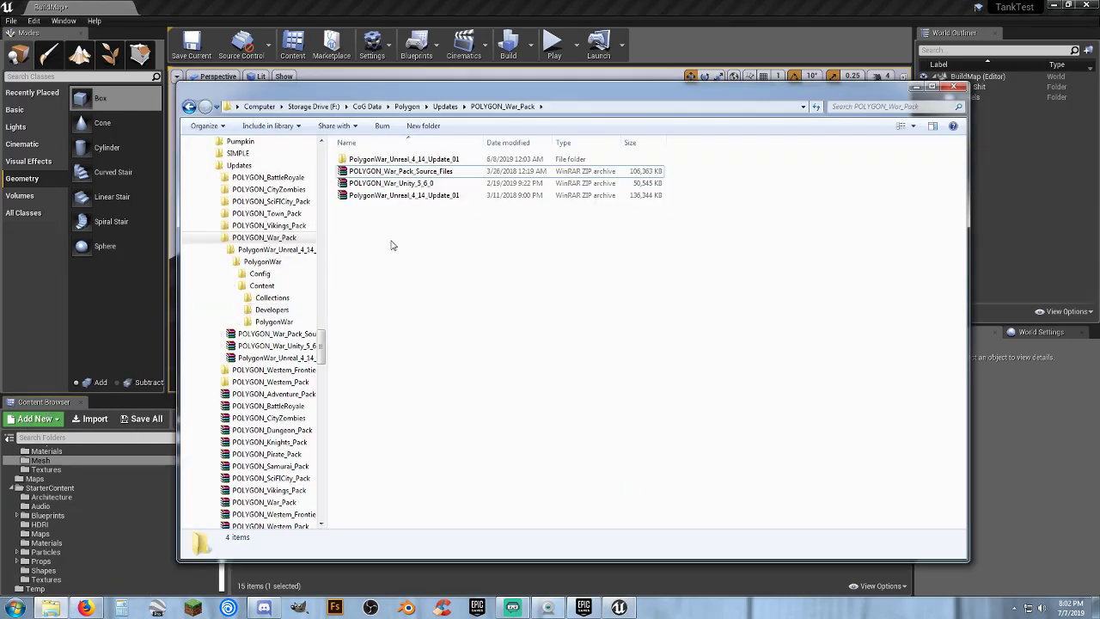
{"action": "left_click_drag", "start_coordinate": [318, 352], "coordinate": [309, 491]}
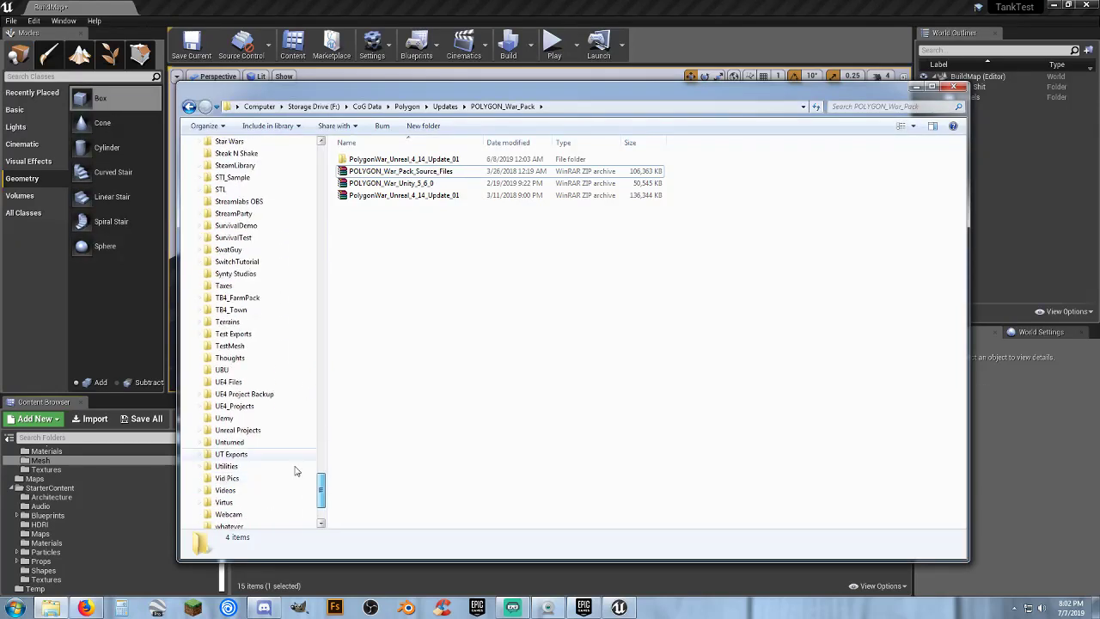
{"action": "left_click", "coordinate": [255, 348]}
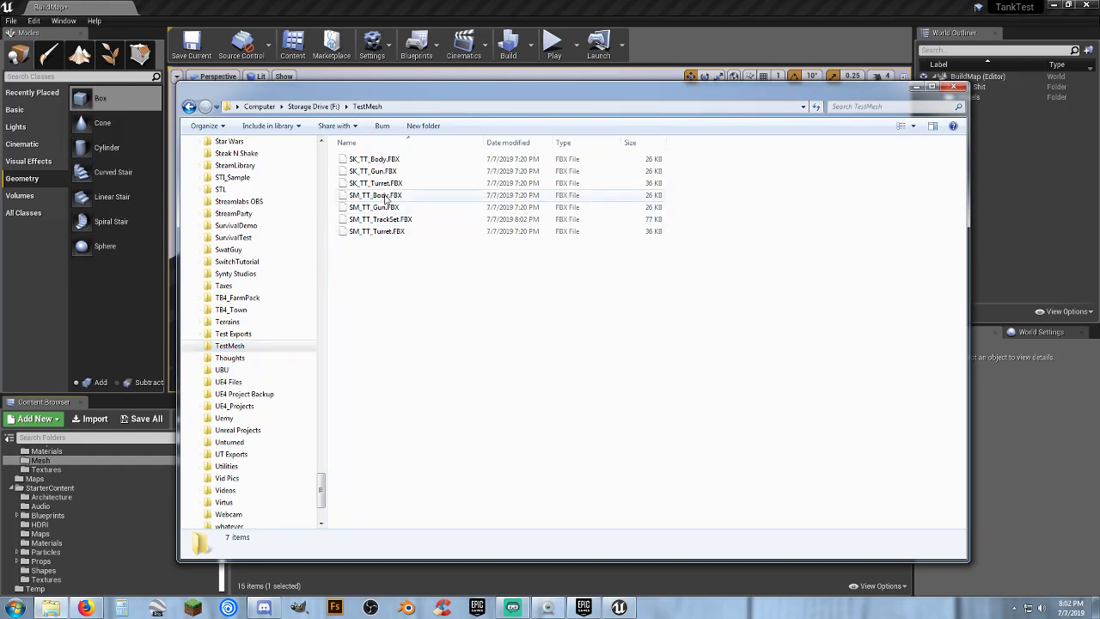
{"action": "left_click", "coordinate": [397, 220]}
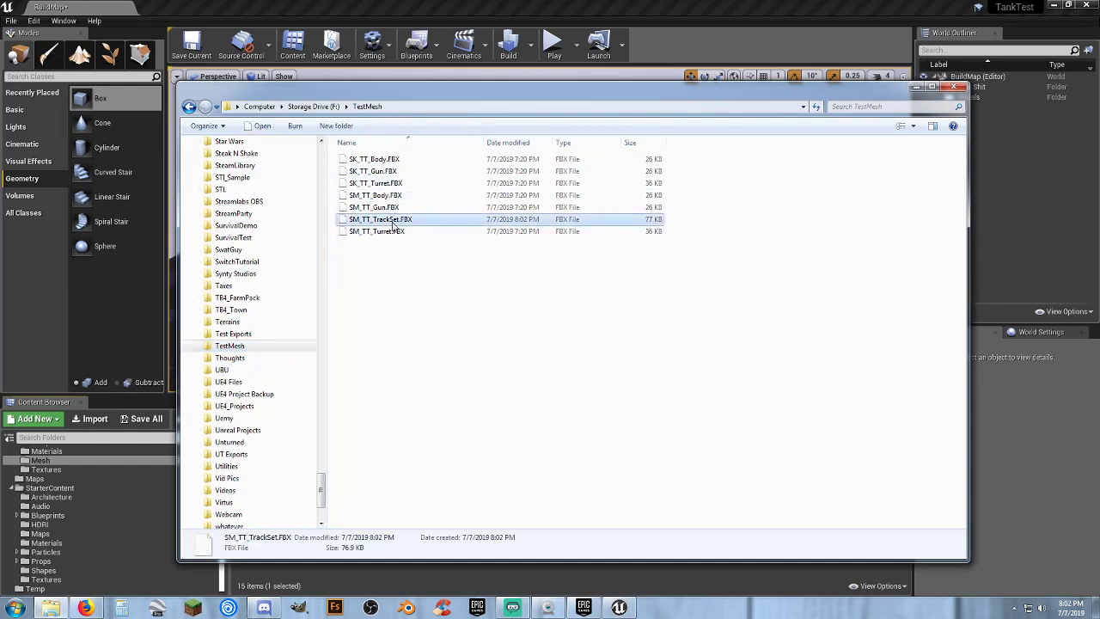
{"action": "right_click", "coordinate": [392, 223]}
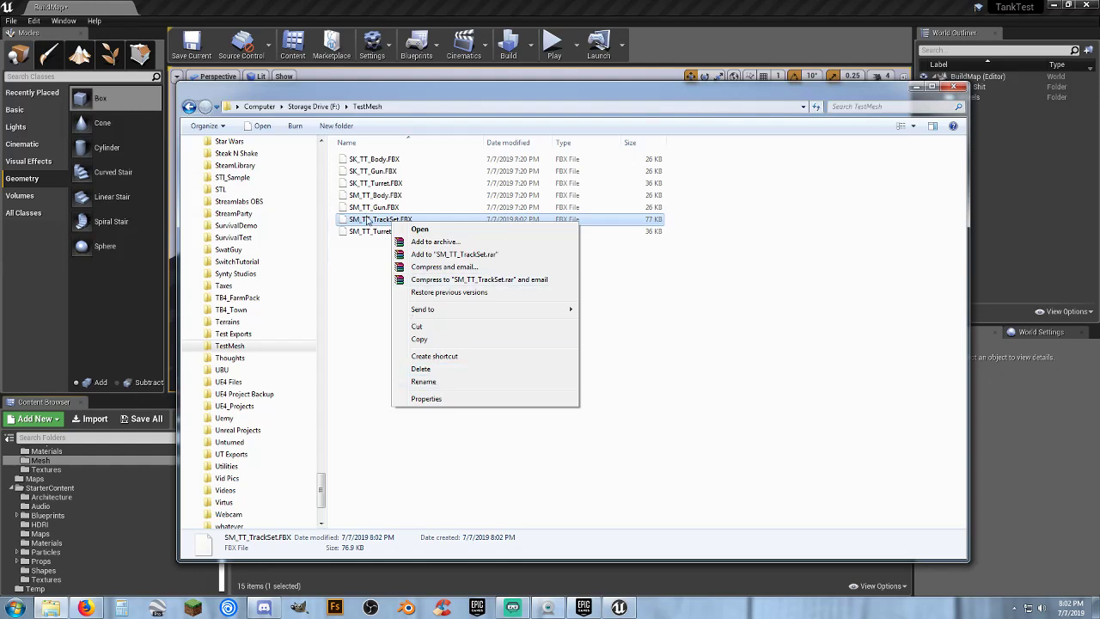
{"action": "left_click", "coordinate": [358, 296]}
{"action": "right_click_drag", "start_coordinate": [378, 221], "coordinate": [405, 308]}
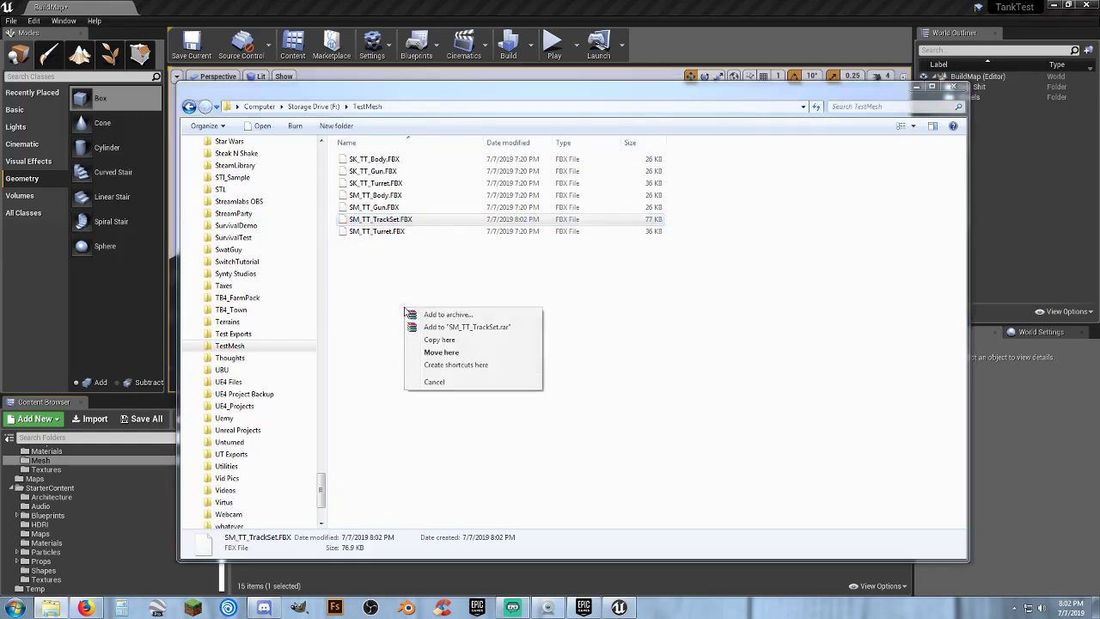
{"action": "left_click", "coordinate": [461, 340]}
{"action": "key", "text": "F2"}
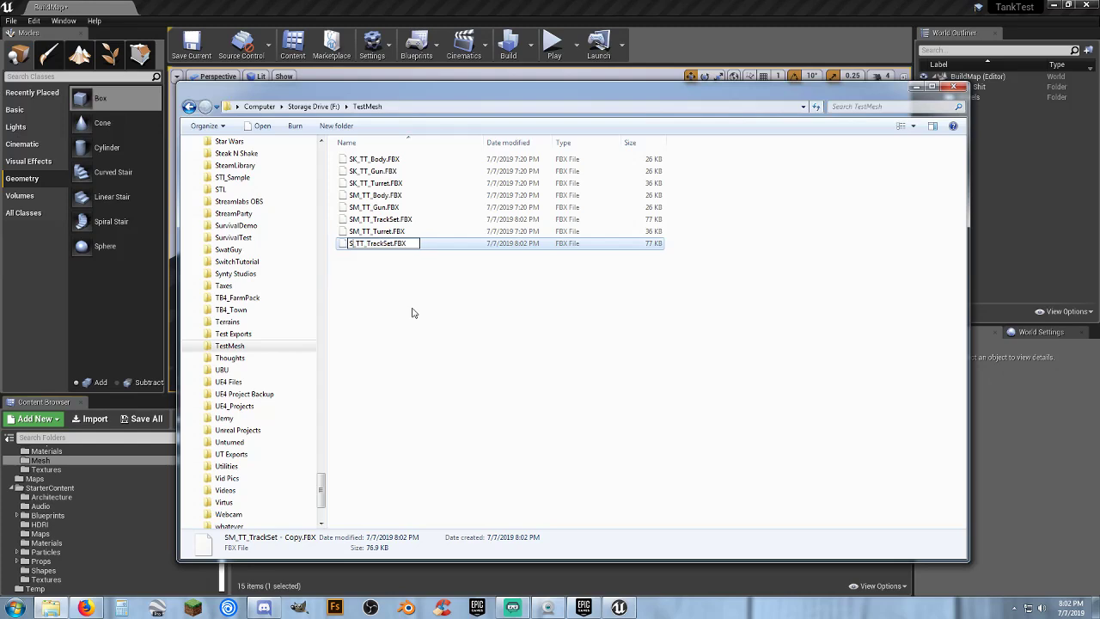
{"action": "left_click", "coordinate": [422, 313]}
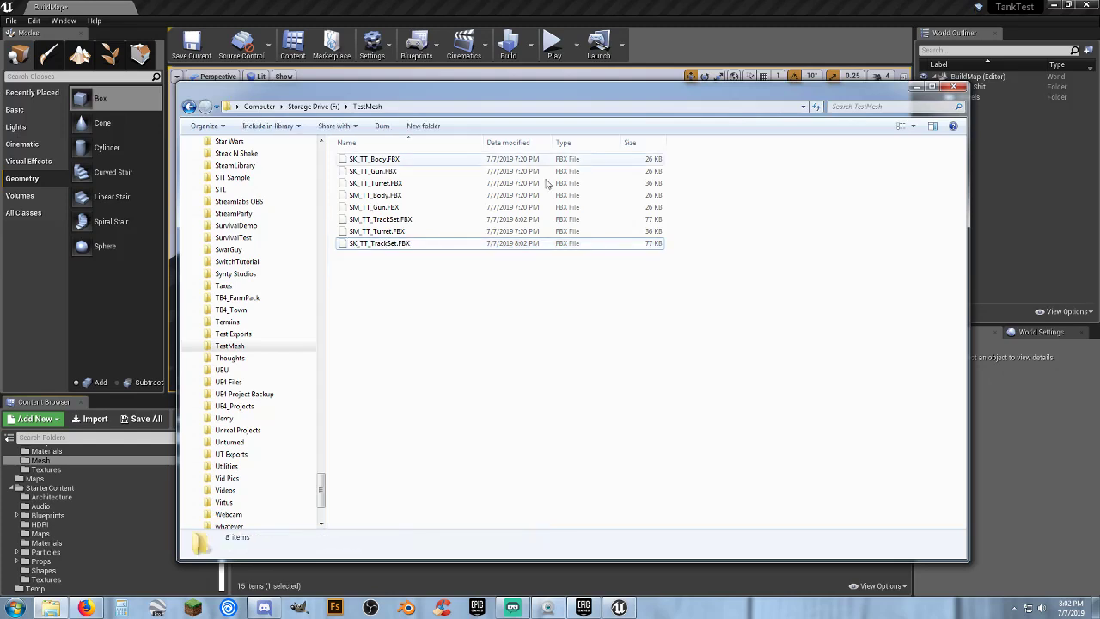
{"action": "left_click", "coordinate": [914, 89]}
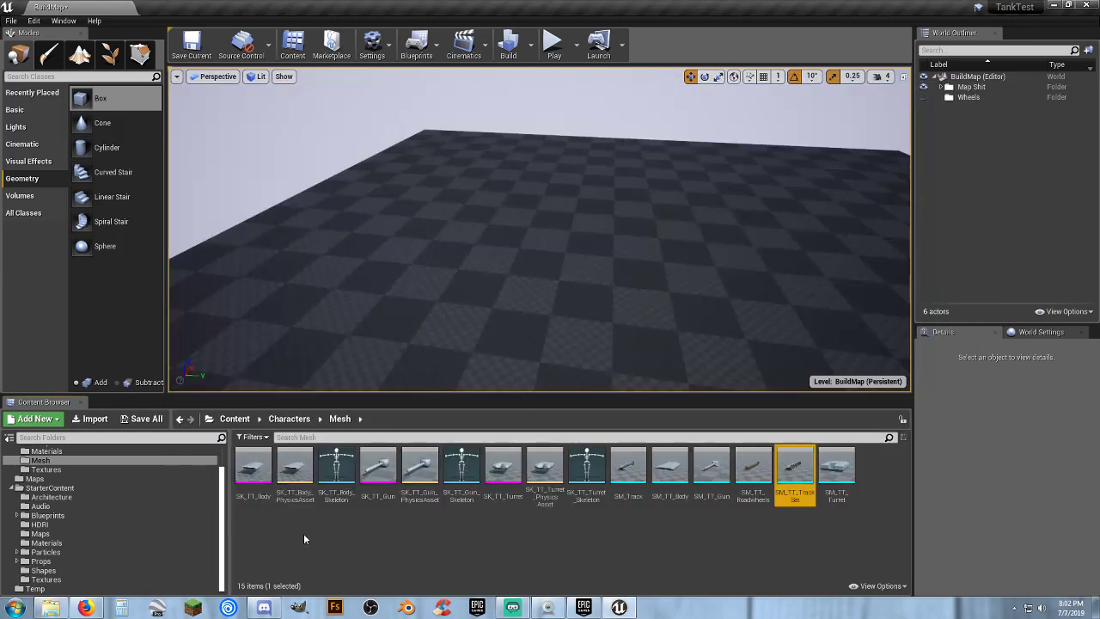
- Import SK_TT_TrackSet.FBX into Characters/Mesh as a skeletal mesh with the skeleton cleared to None, and dismiss the message log
{"action": "left_click", "coordinate": [95, 419]}
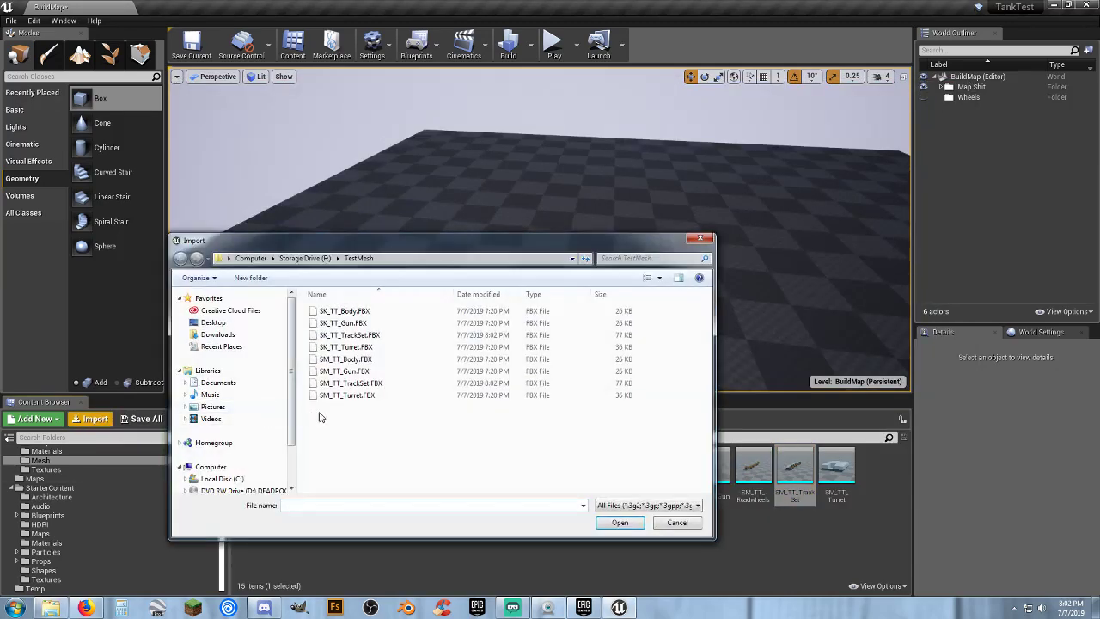
{"action": "left_click", "coordinate": [348, 335]}
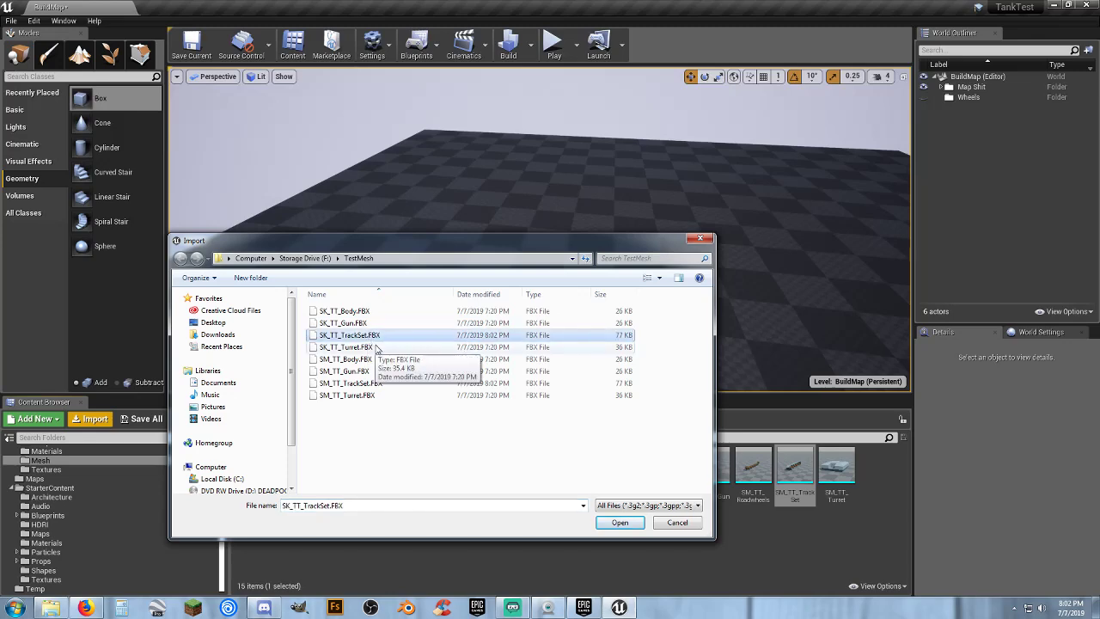
{"action": "left_click", "coordinate": [620, 521]}
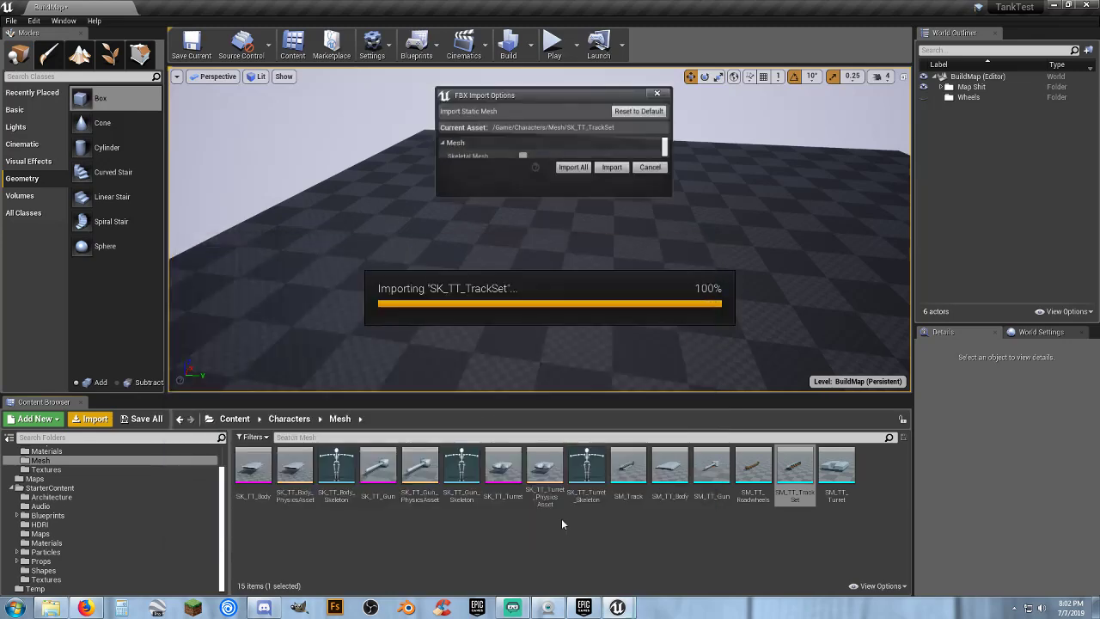
{"action": "left_click", "coordinate": [522, 154]}
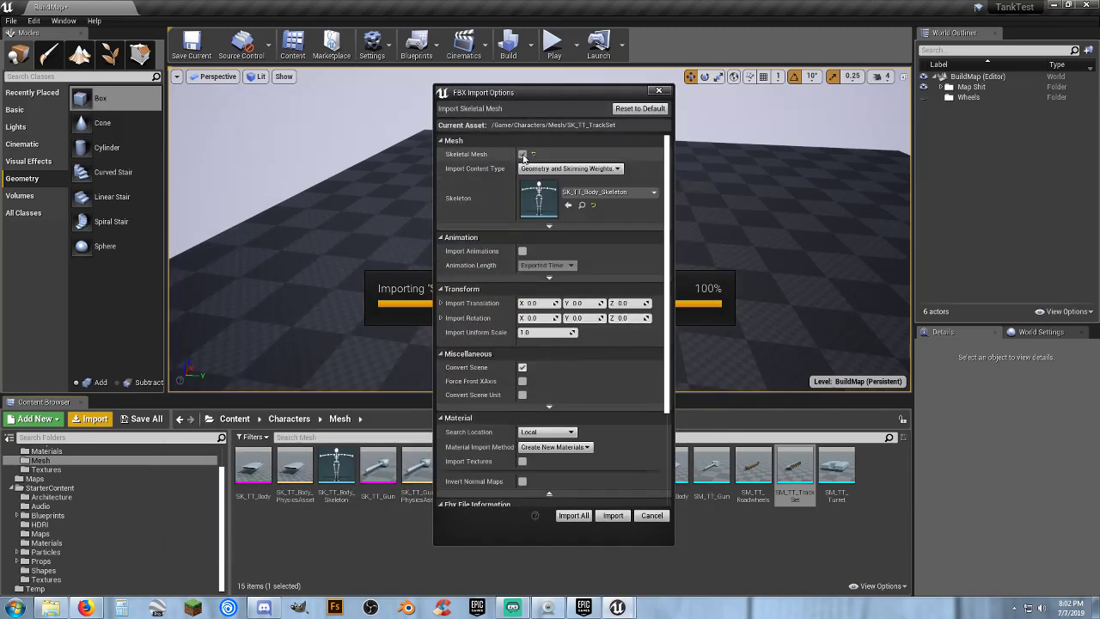
{"action": "left_click", "coordinate": [636, 192]}
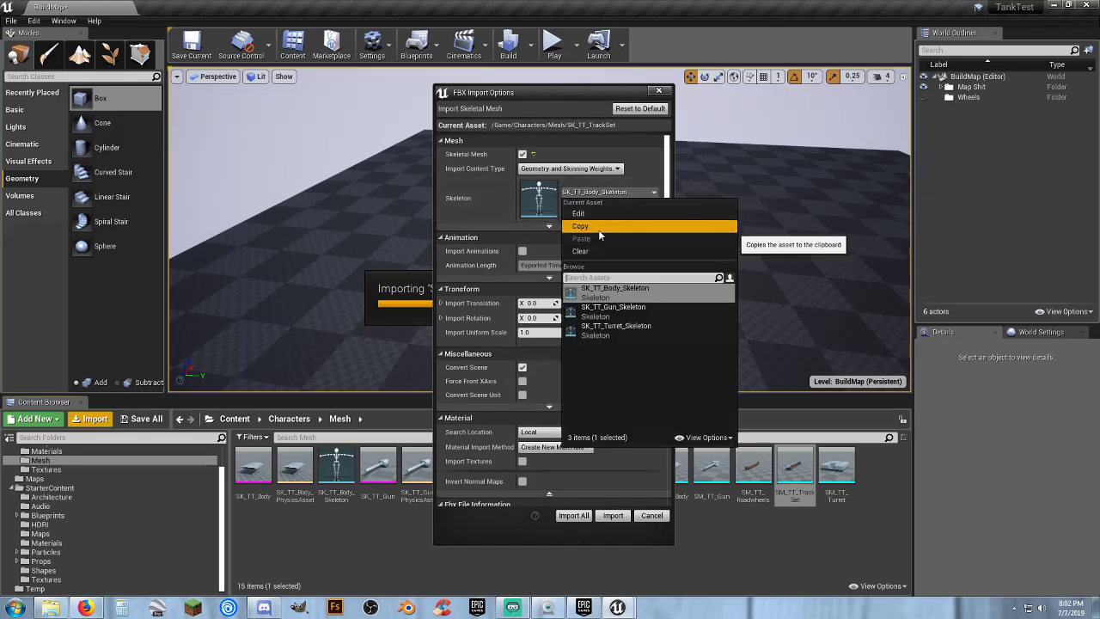
{"action": "left_click", "coordinate": [599, 252]}
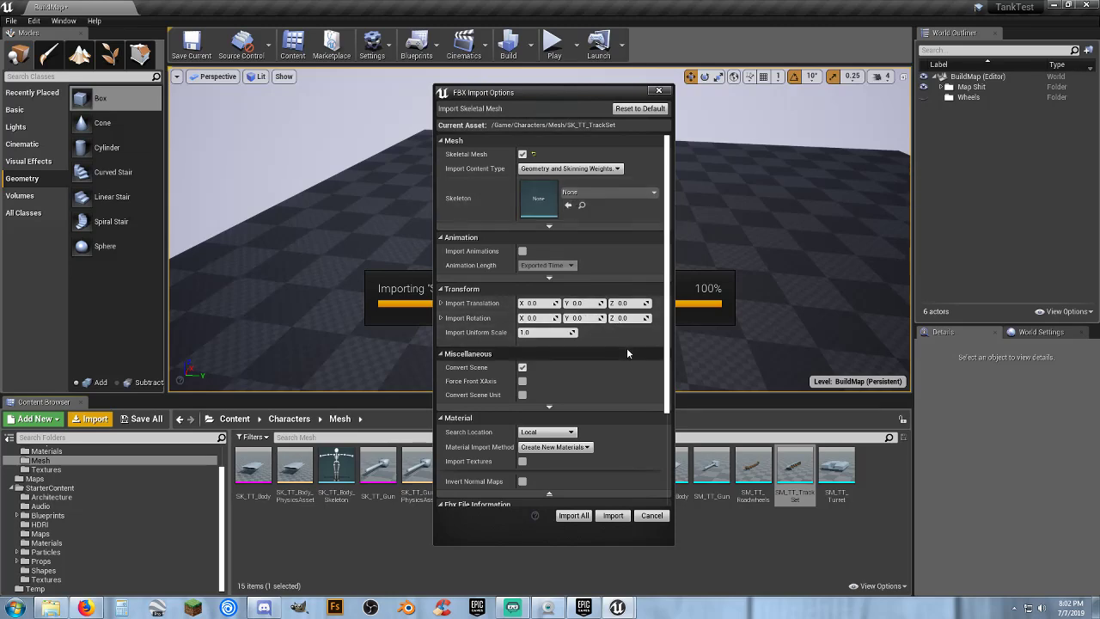
{"action": "left_click", "coordinate": [612, 516]}
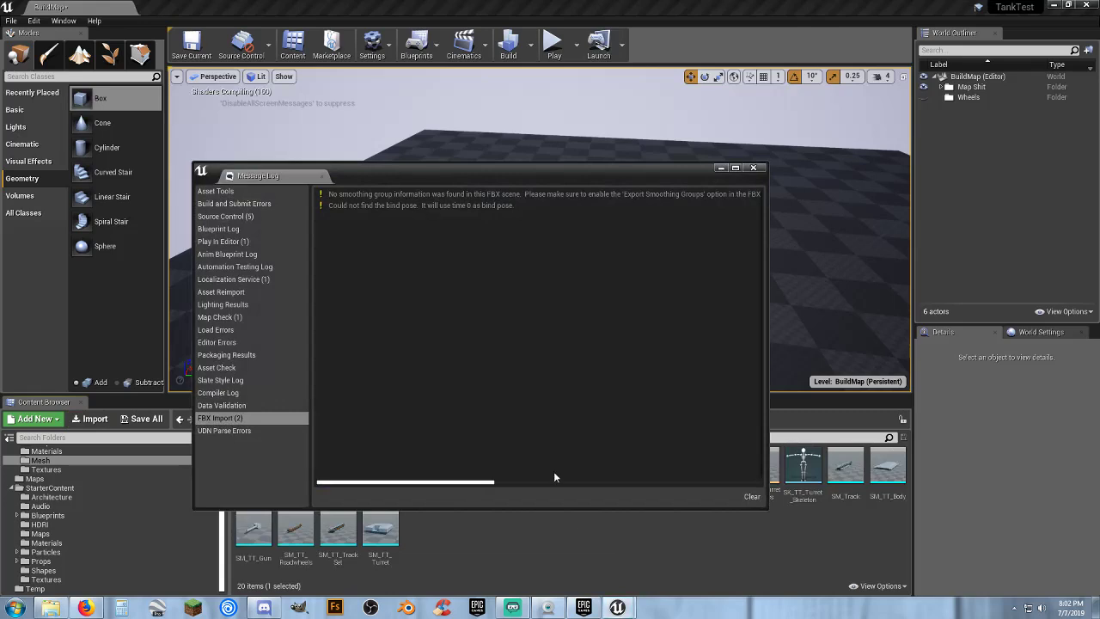
{"action": "left_click", "coordinate": [753, 168]}
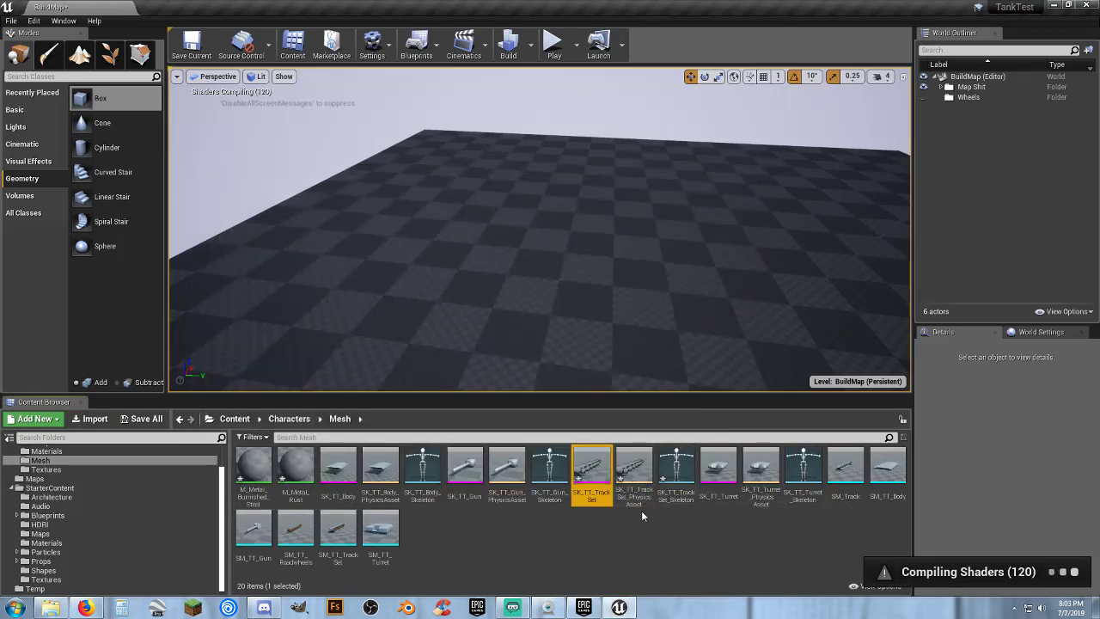
- Check the imported SK_TT_TrackSet mesh, then force delete the duplicate M_Metal_Rust and M_Metal_Burnished_Steel materials from the Mesh folder
{"action": "double_click", "coordinate": [591, 478]}
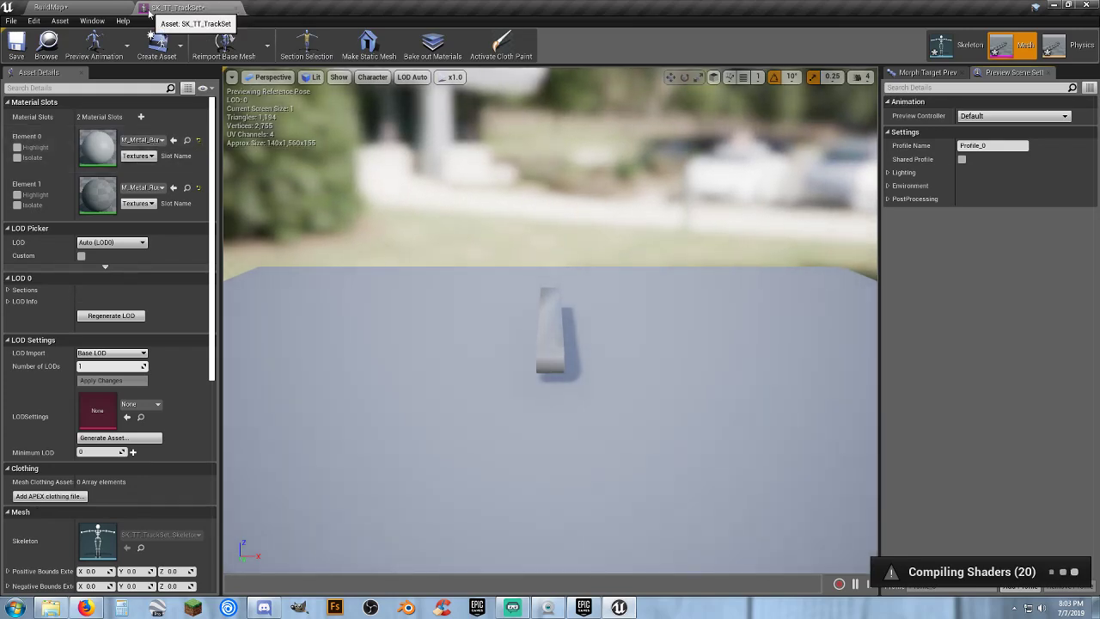
{"action": "left_click", "coordinate": [237, 10]}
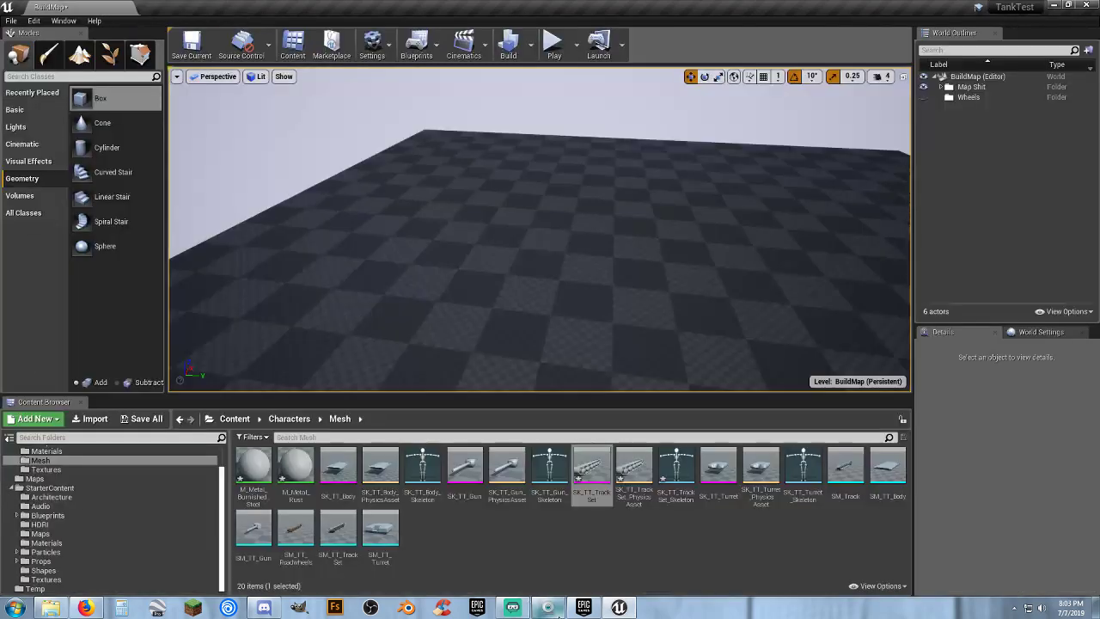
{"action": "left_click", "coordinate": [296, 469]}
{"action": "left_click", "coordinate": [253, 468], "text": "ctrl"}
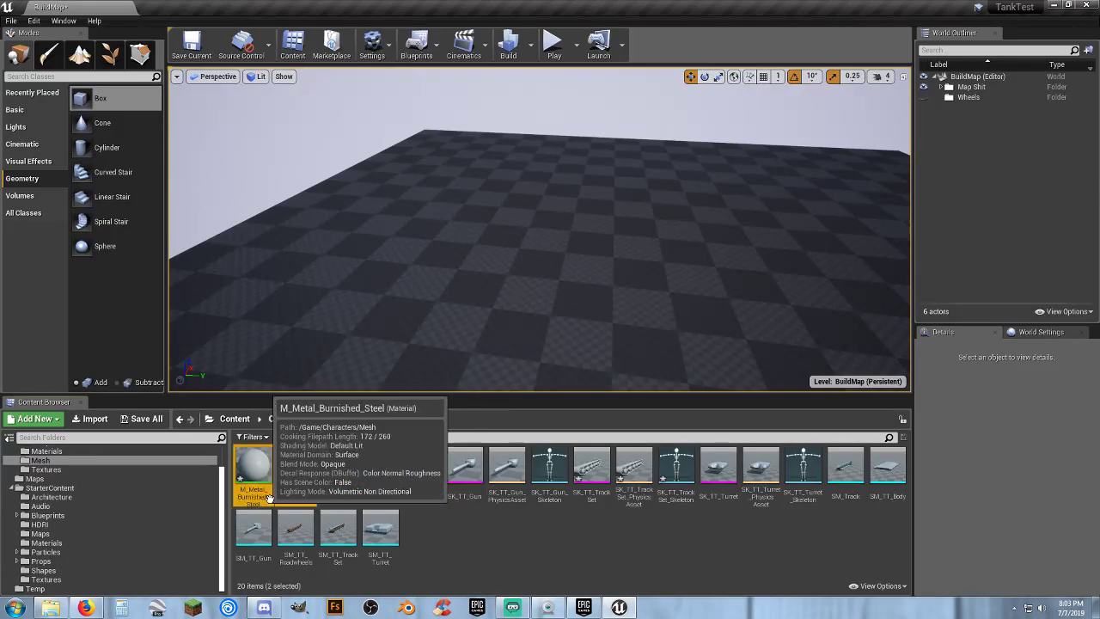
{"action": "key", "text": "Delete"}
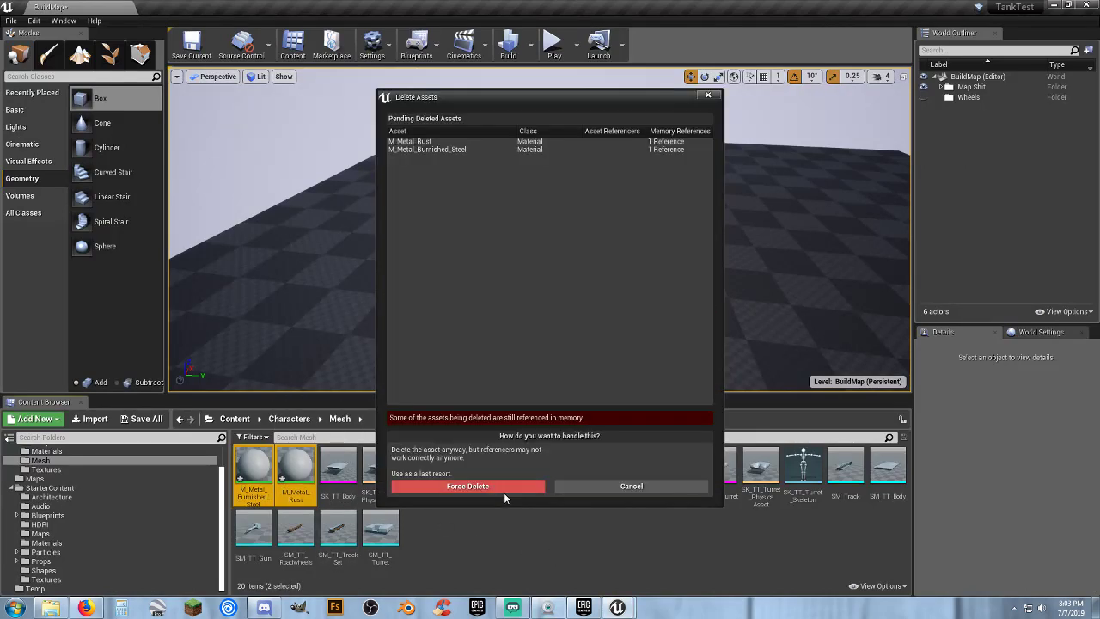
{"action": "left_click", "coordinate": [503, 486]}
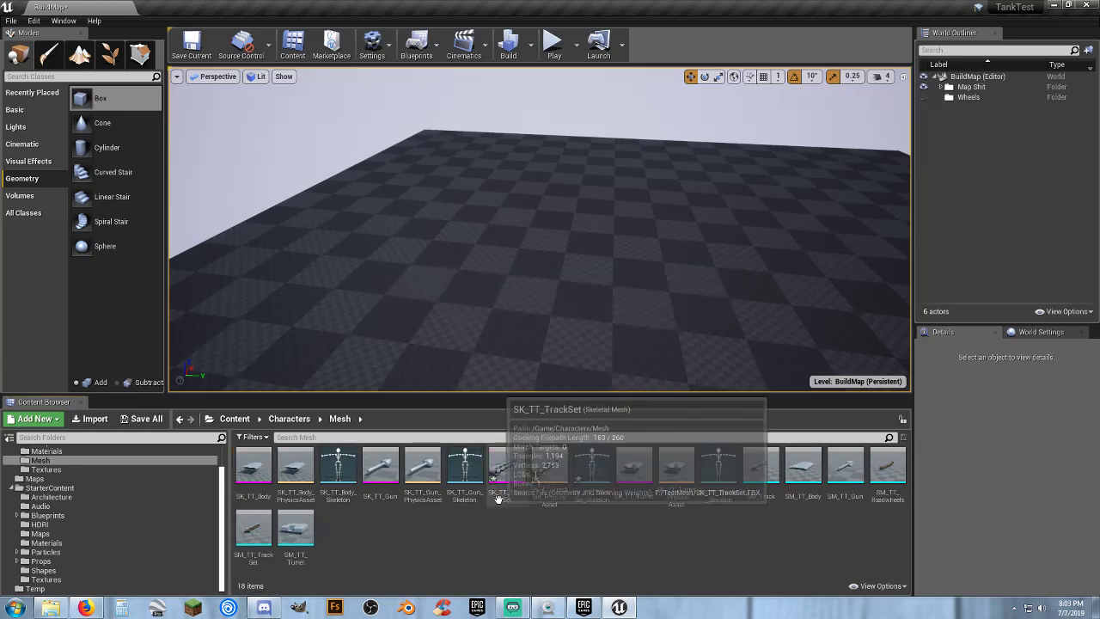
- Open the SK_TT_TrackSet mesh and assign M_Metal_Rust to material Element 0
{"action": "double_click", "coordinate": [507, 469]}
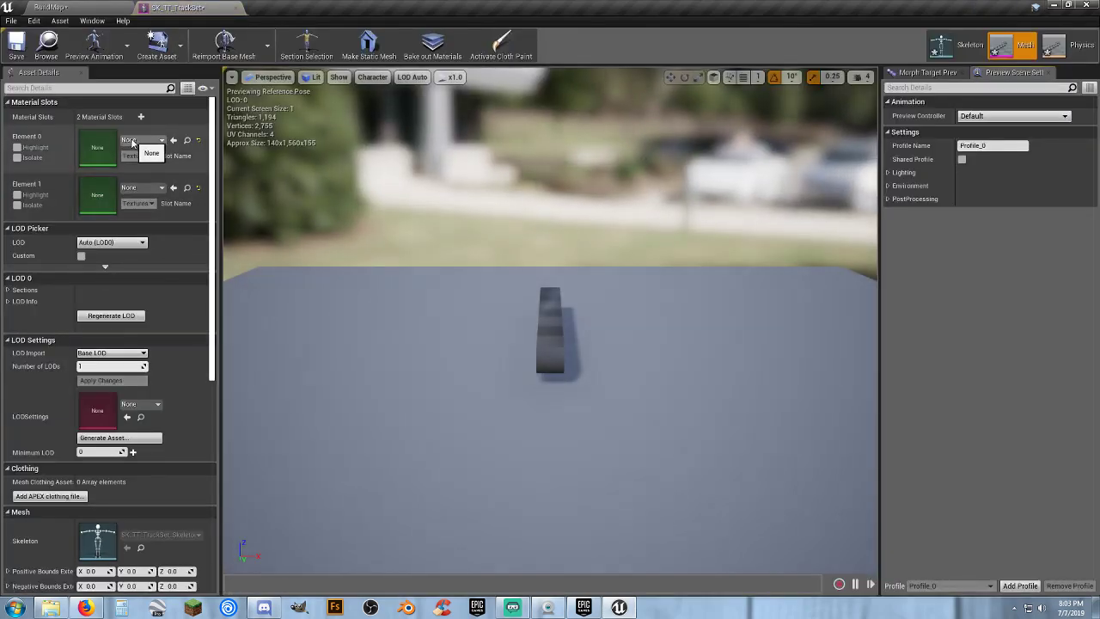
{"action": "left_click", "coordinate": [141, 139]}
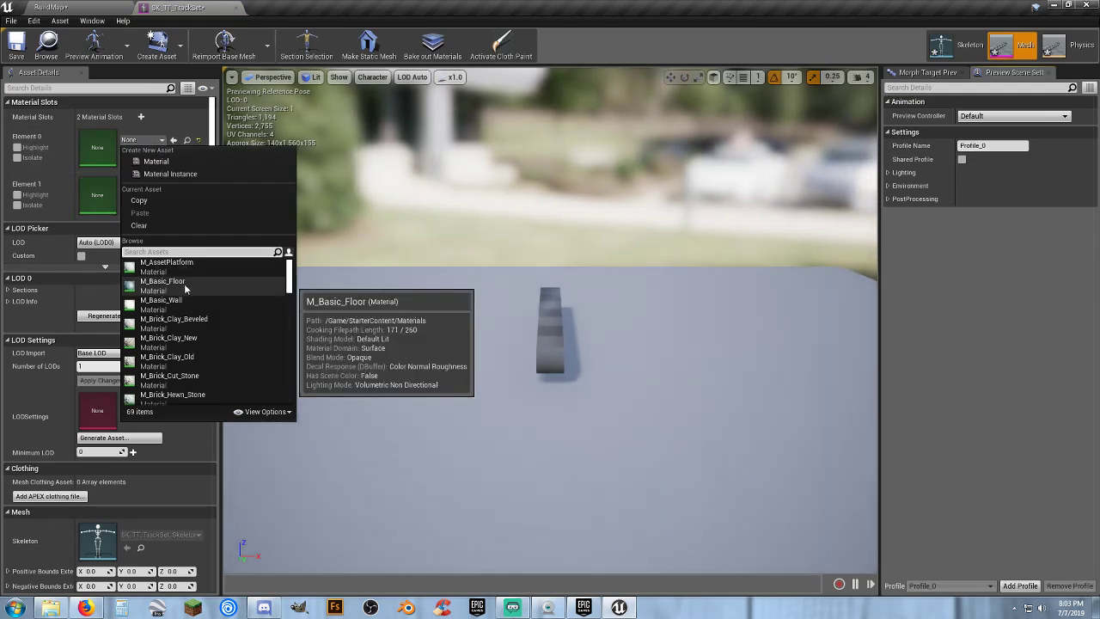
{"action": "scroll", "coordinate": [202, 309], "scroll_direction": "down", "scroll_amount": 5}
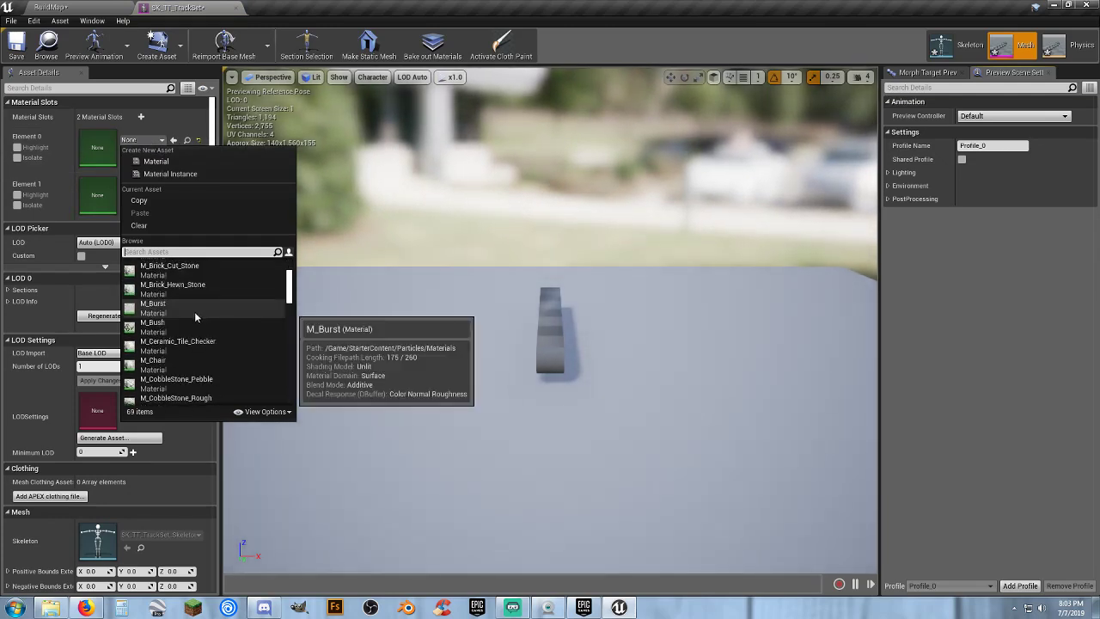
{"action": "scroll", "coordinate": [191, 344], "scroll_direction": "down", "scroll_amount": 5}
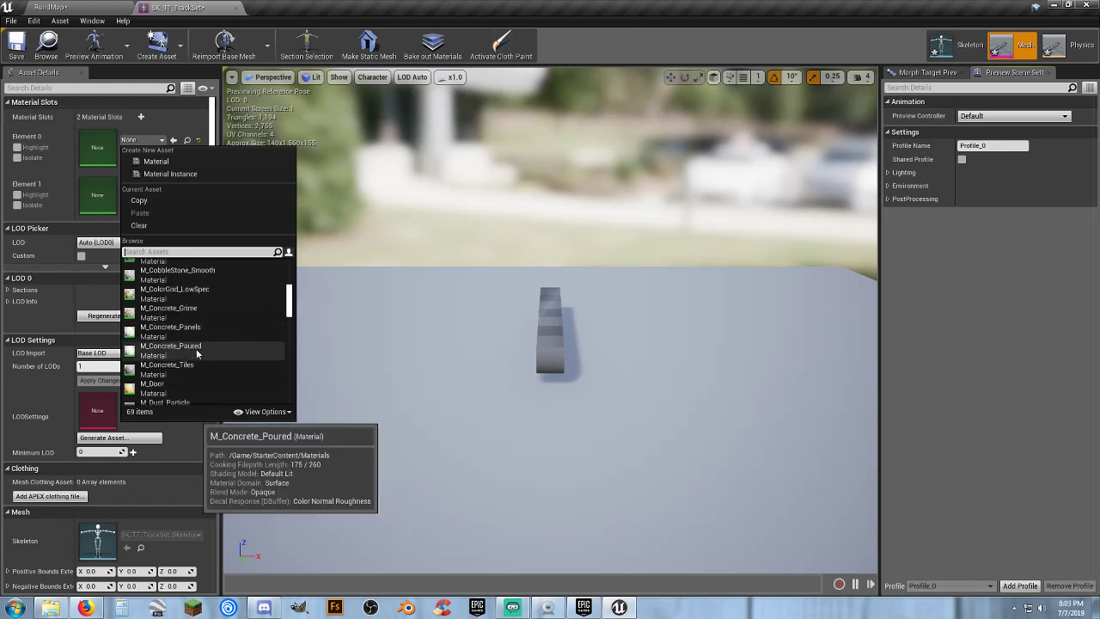
{"action": "scroll", "coordinate": [179, 370], "scroll_direction": "down", "scroll_amount": 5}
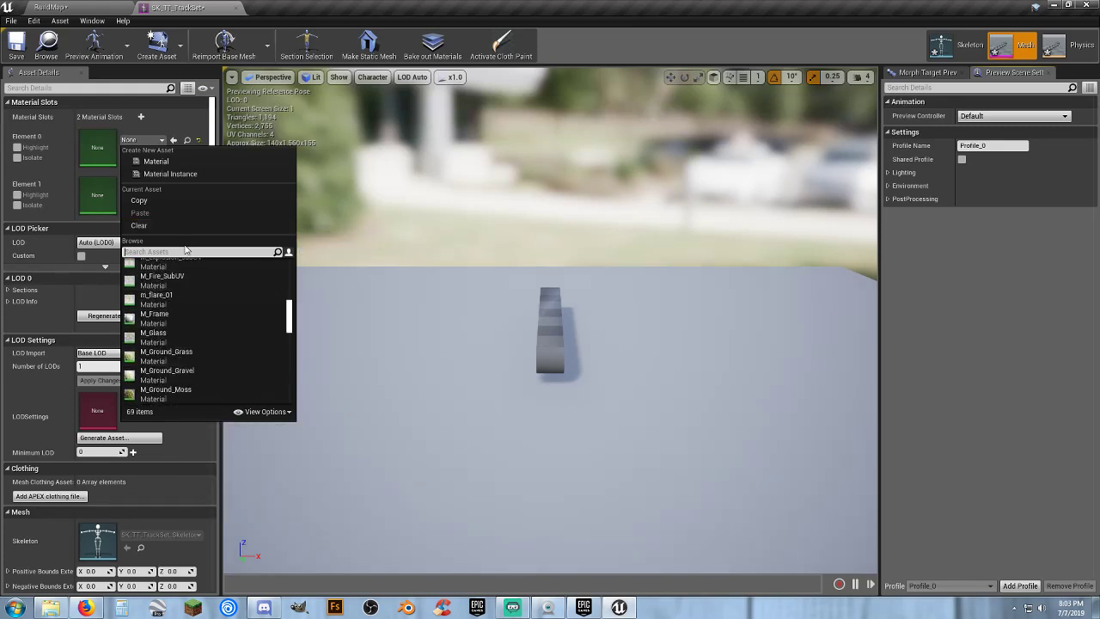
{"action": "type", "text": "ru"}
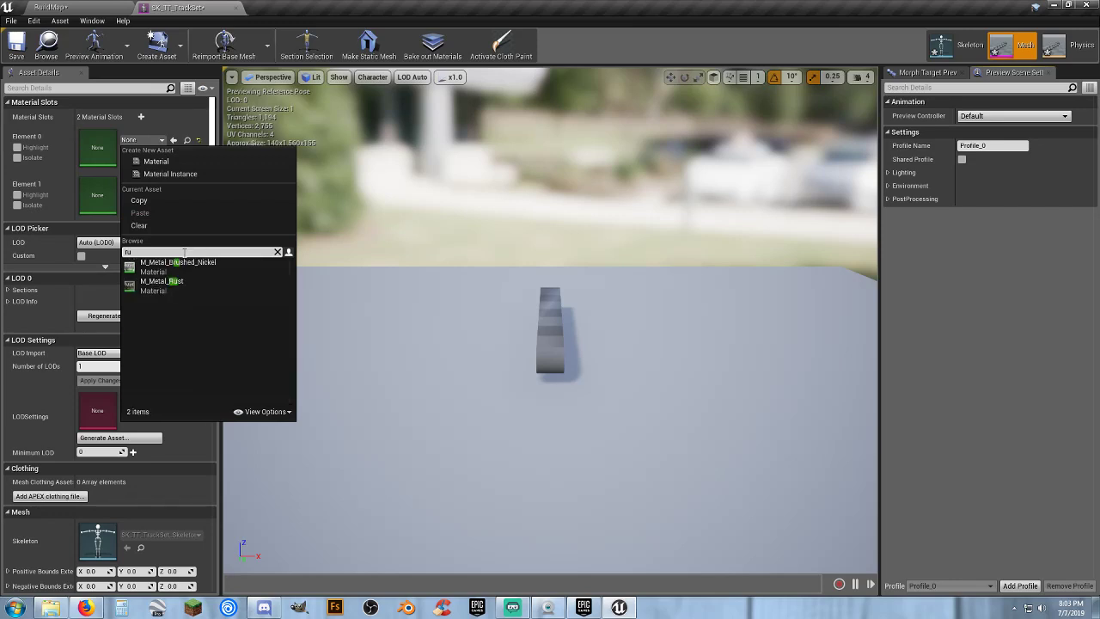
{"action": "left_click", "coordinate": [172, 286]}
- Assign M_Metal_Burnished_Steel to material Element 1 of SK_TT_TrackSet, then save and close the mesh
{"action": "left_click_drag", "start_coordinate": [359, 323], "coordinate": [494, 313]}
{"action": "right_click_drag", "start_coordinate": [377, 333], "coordinate": [451, 365]}
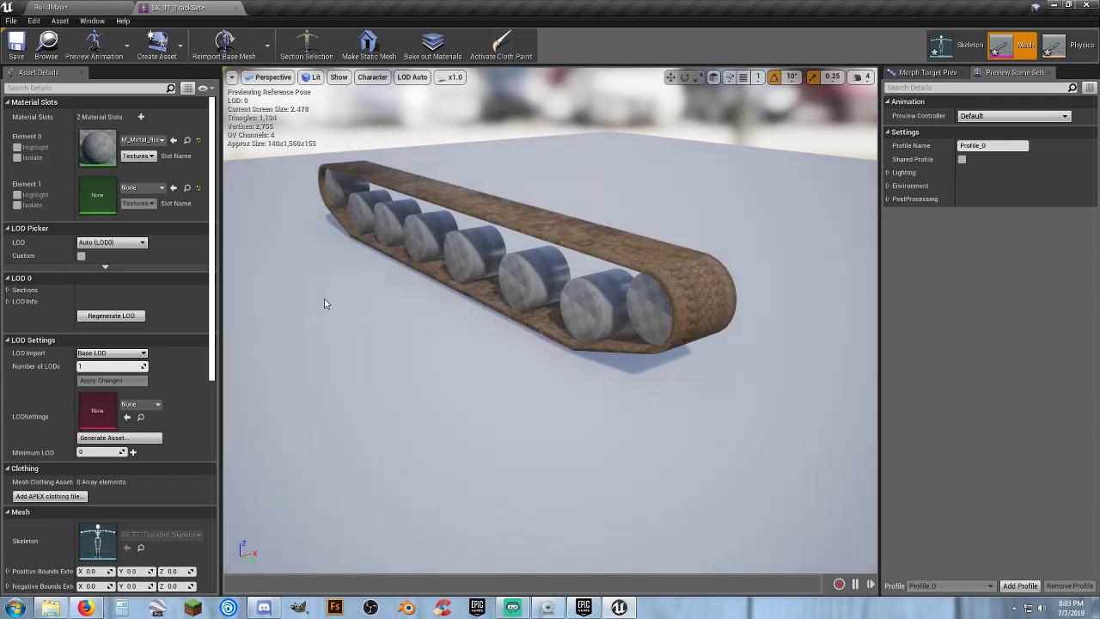
{"action": "left_click", "coordinate": [141, 188]}
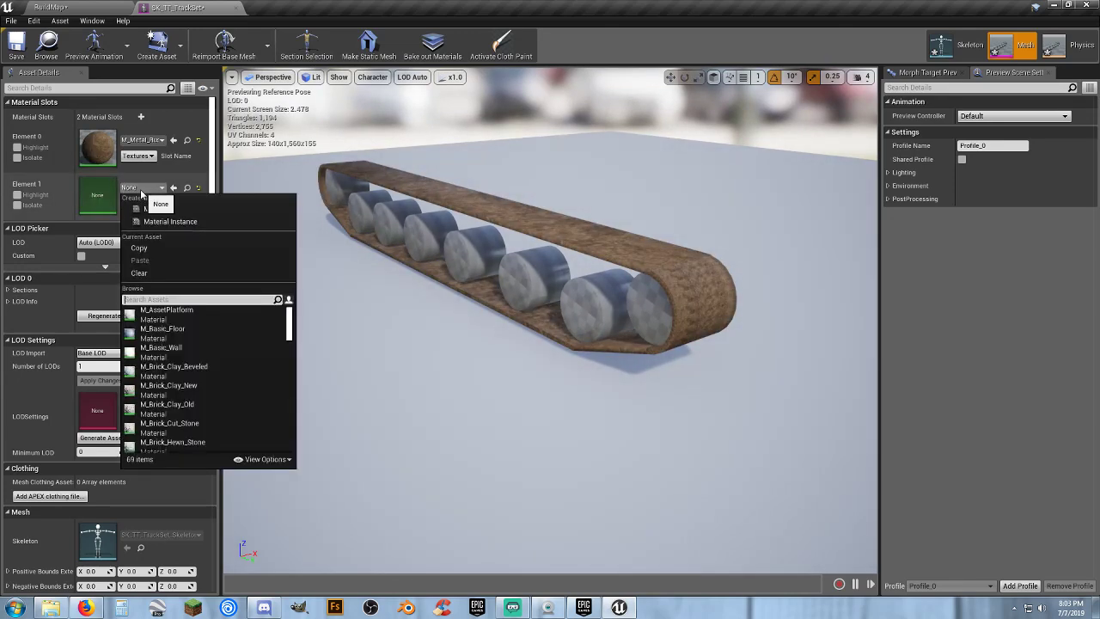
{"action": "type", "text": "stee"}
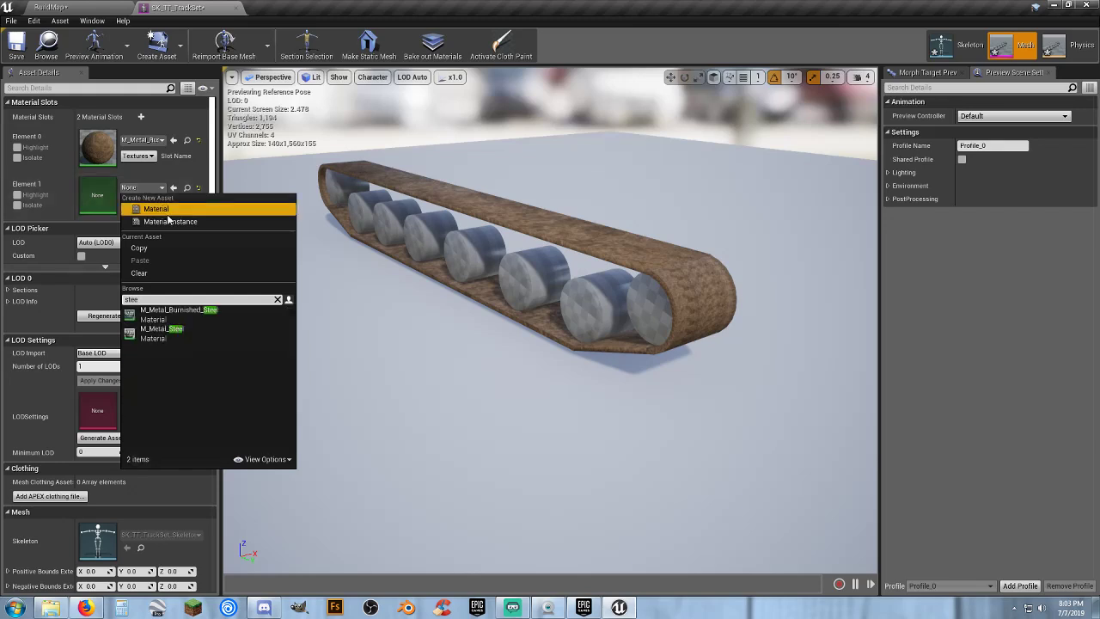
{"action": "left_click", "coordinate": [182, 318]}
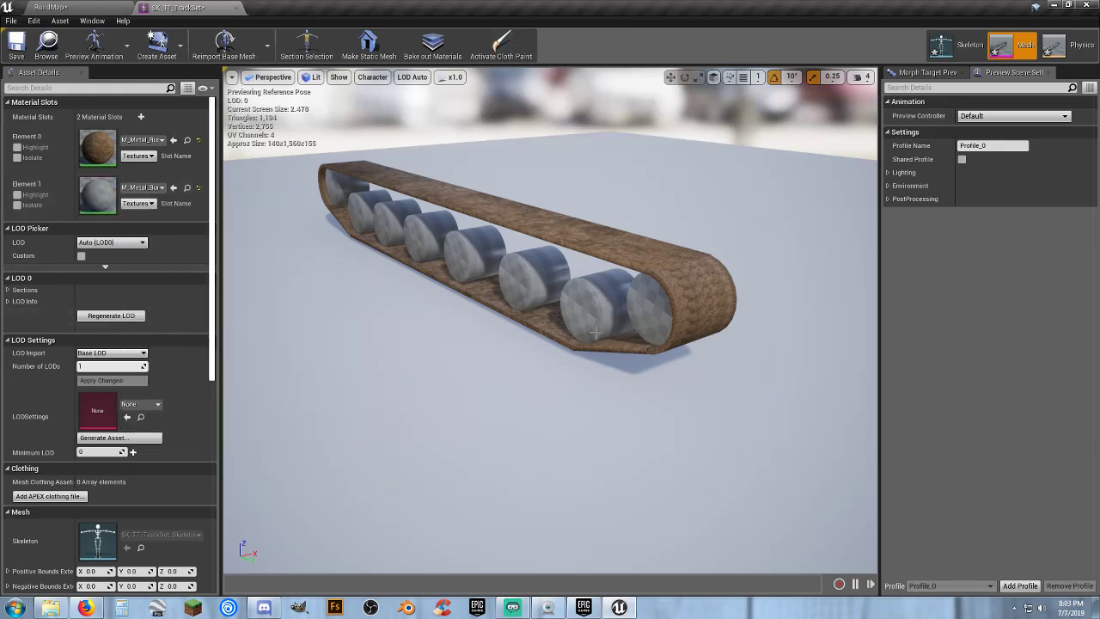
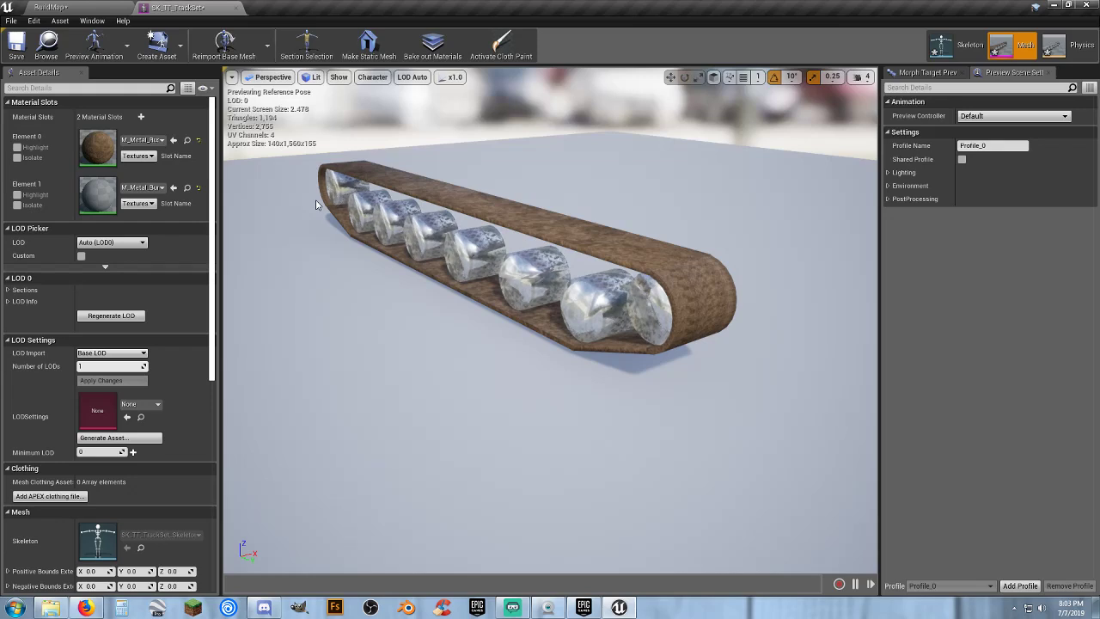
{"action": "left_click", "coordinate": [14, 53]}
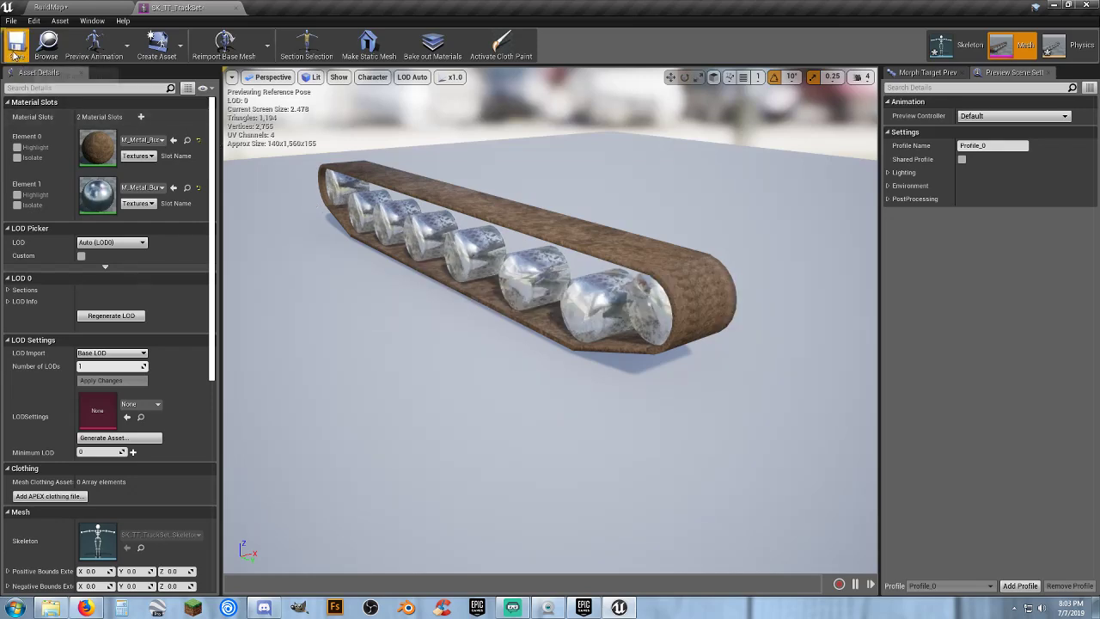
{"action": "left_click", "coordinate": [235, 7]}
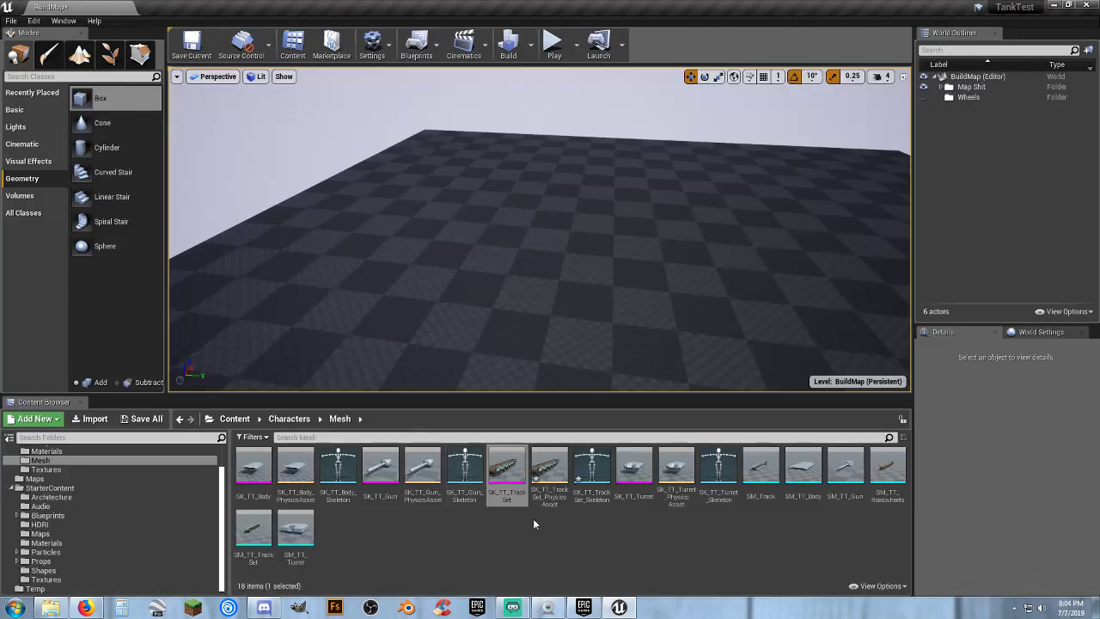
- Open SK_TT_TrackSet_Skeleton, apply SK_TT_TrackSet to the asset as its preview mesh, then close the skeleton and save all assets
{"action": "double_click", "coordinate": [592, 471]}
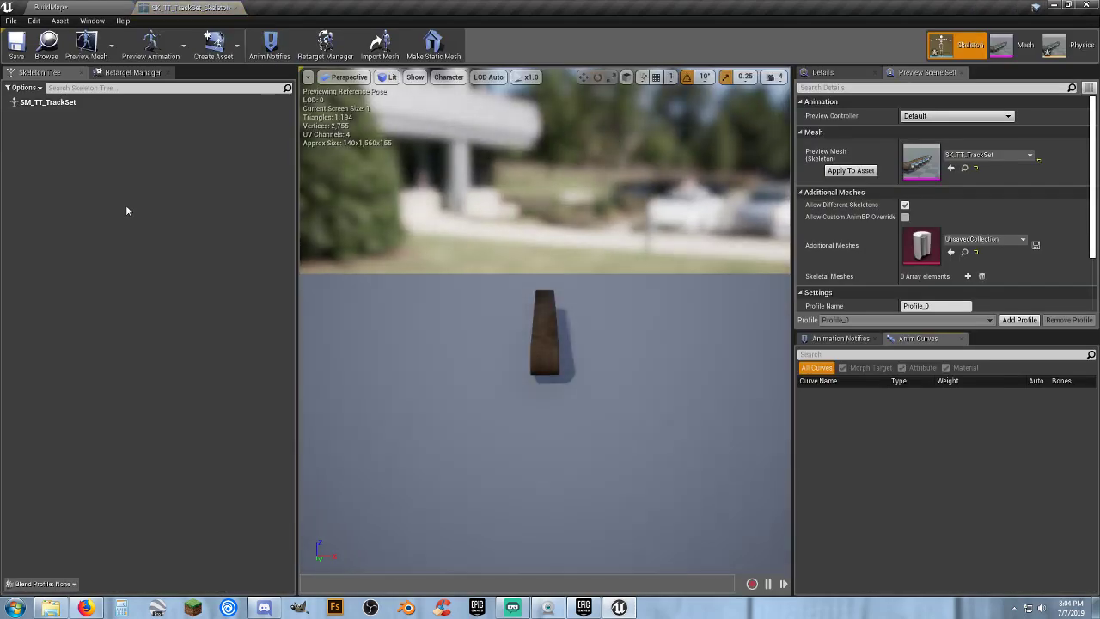
{"action": "left_click", "coordinate": [859, 171]}
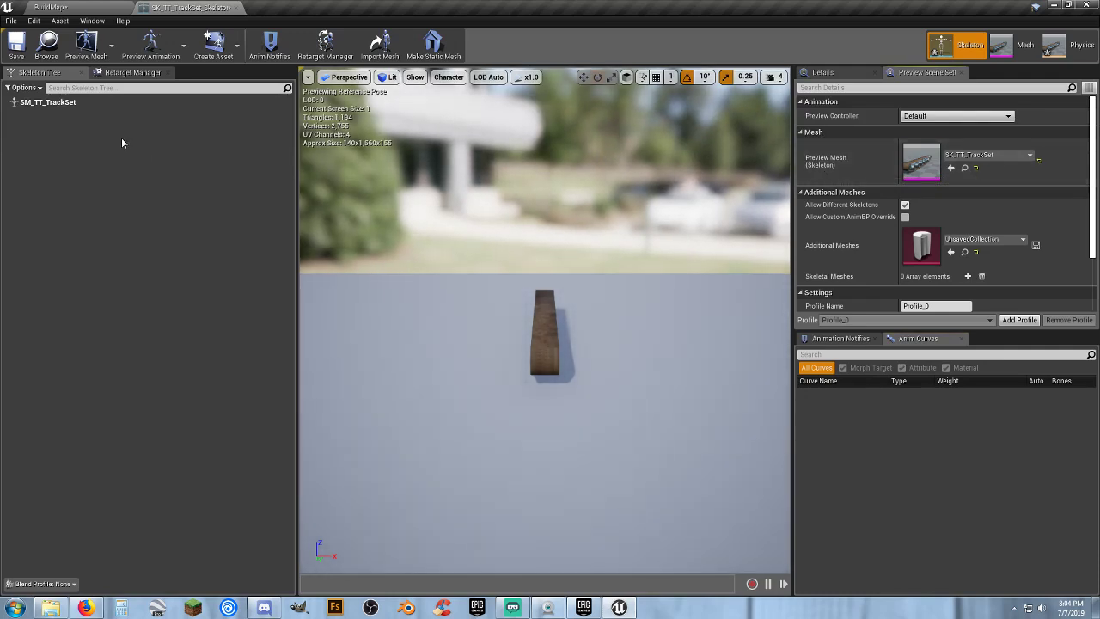
{"action": "left_click", "coordinate": [236, 8]}
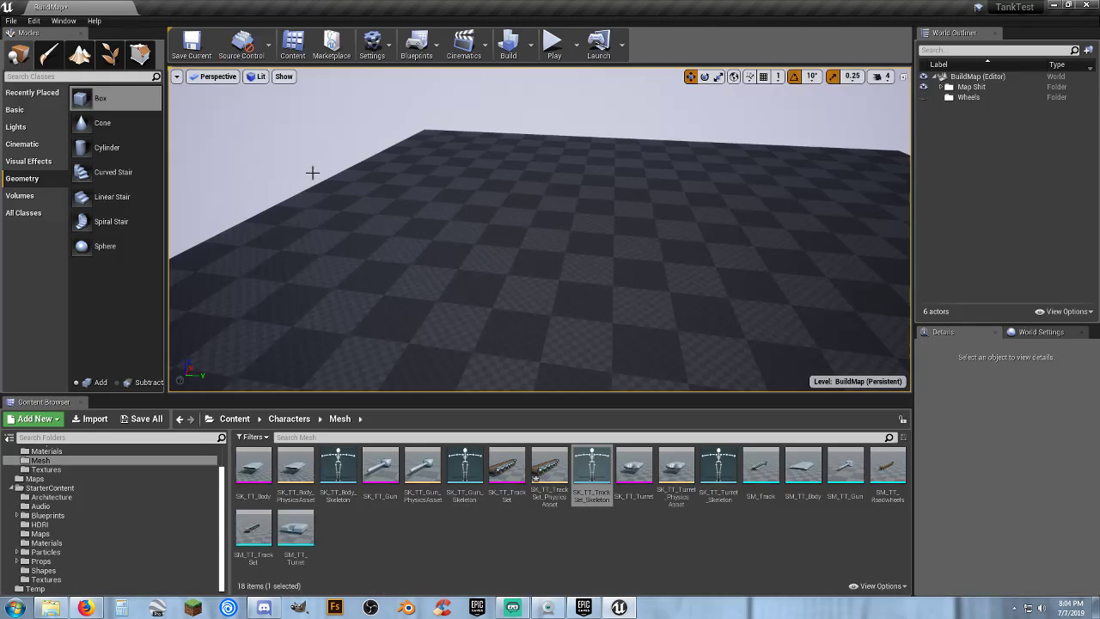
{"action": "left_click", "coordinate": [146, 420]}
{"action": "left_click", "coordinate": [653, 409]}
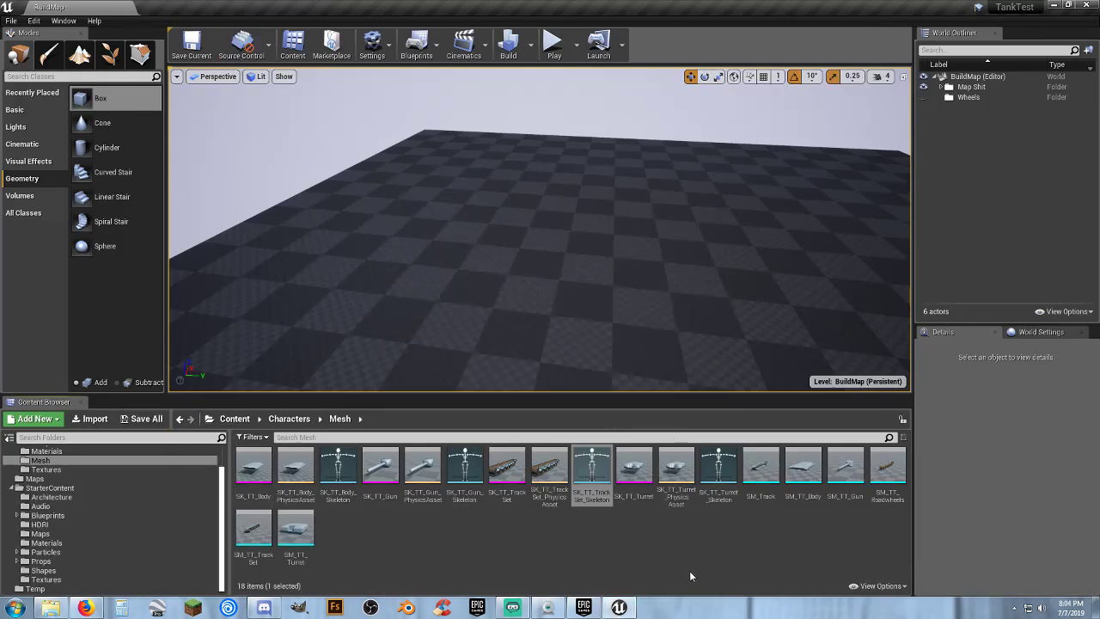
{"action": "left_click", "coordinate": [670, 559]}
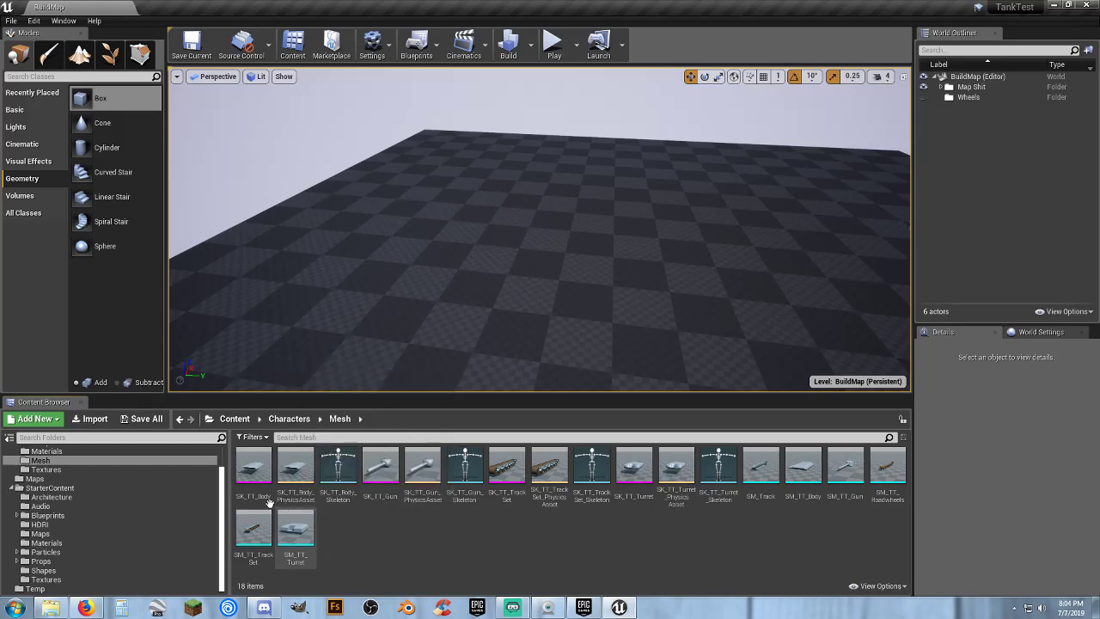
- Inspect the SK_TT_Body mesh from the side and close it
{"action": "double_click", "coordinate": [253, 468]}
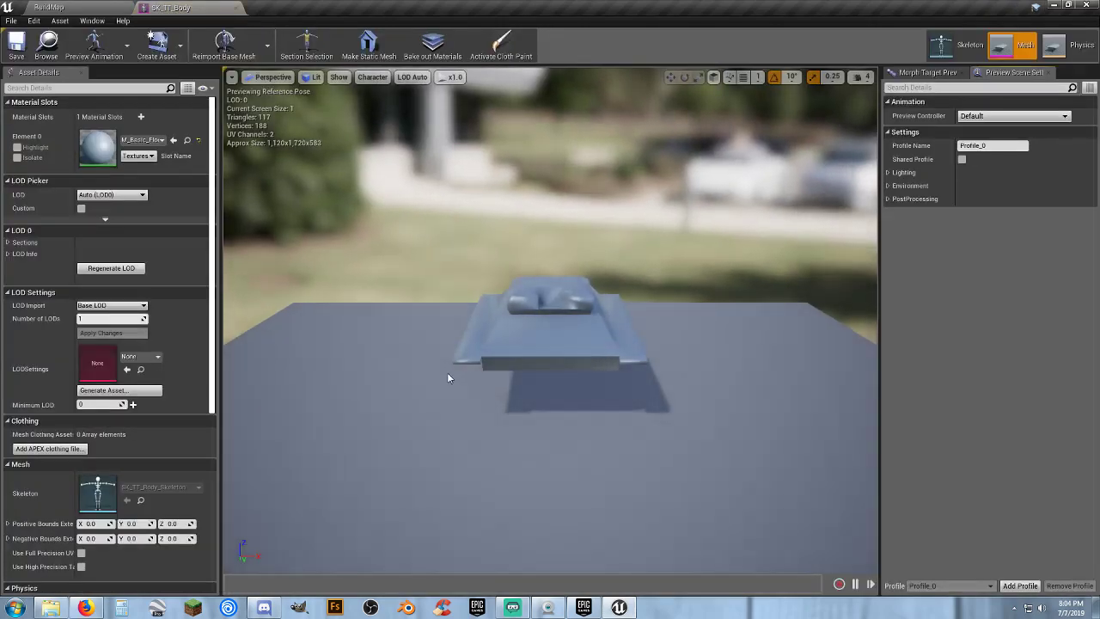
{"action": "right_click_drag", "start_coordinate": [446, 374], "coordinate": [791, 397]}
{"action": "key", "text": "a"}
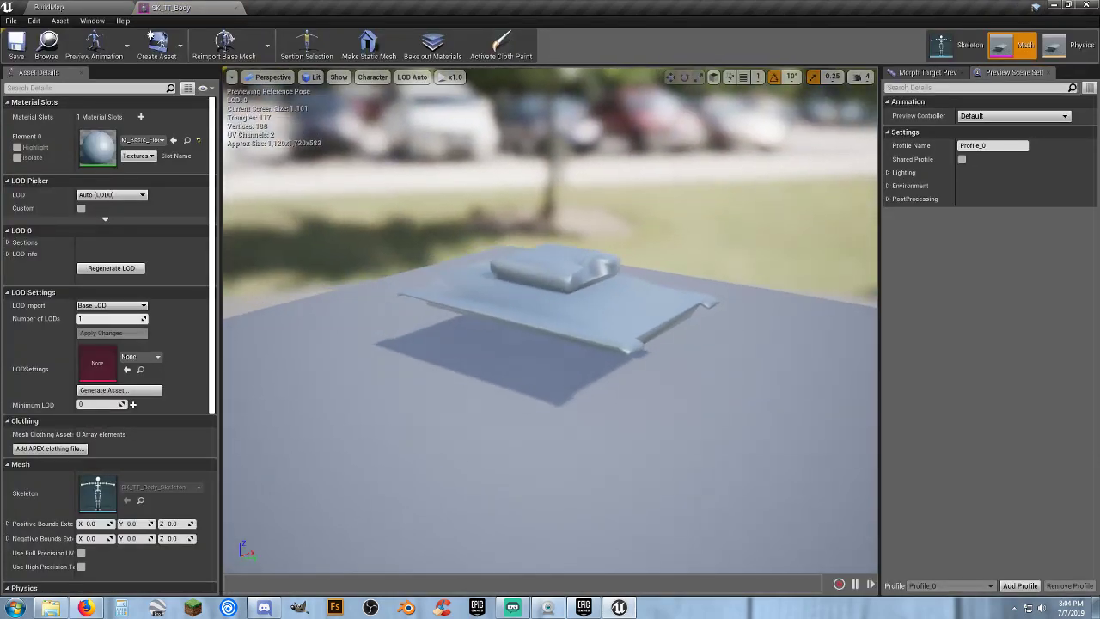
{"action": "left_click", "coordinate": [237, 7]}
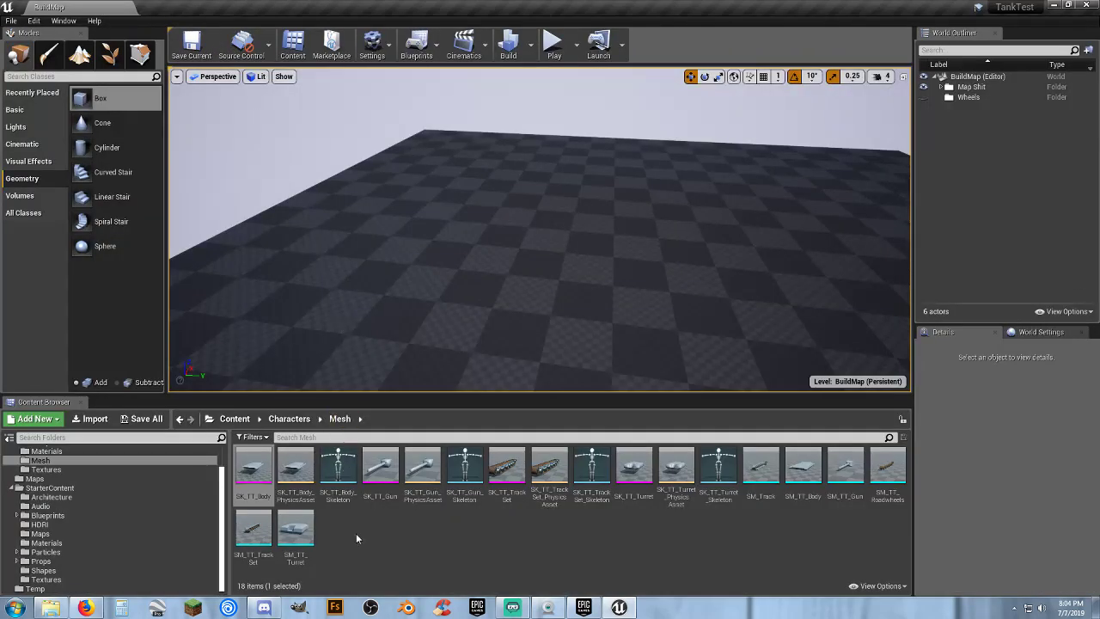
- Open SK_TT_Body_Skeleton and add a socket named "Right Tracks" to the SM_TT_Body bone
{"action": "double_click", "coordinate": [337, 468]}
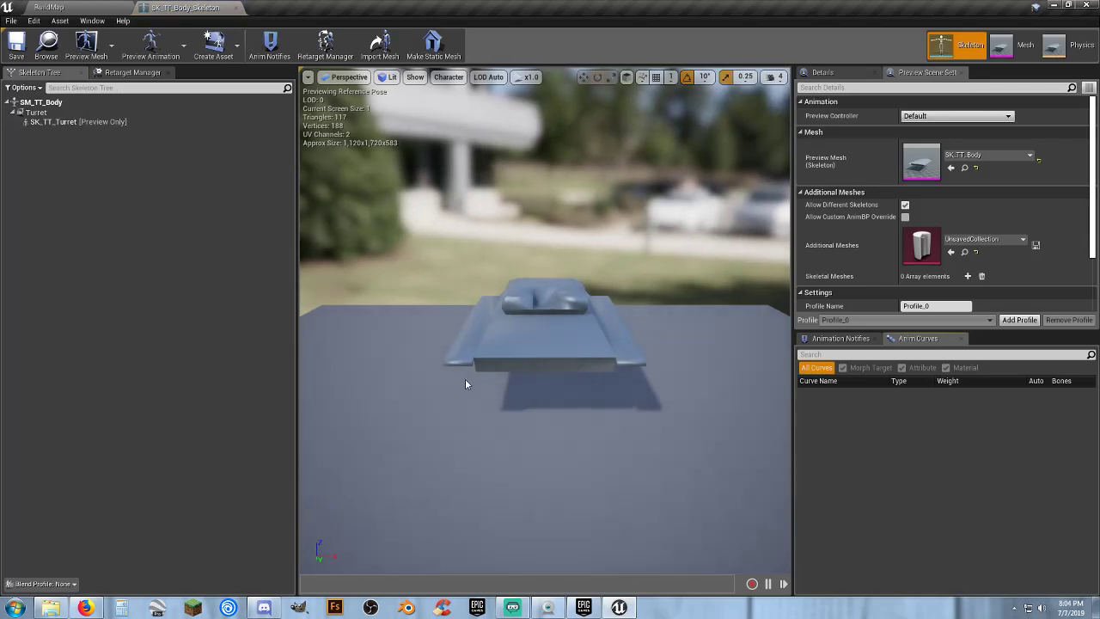
{"action": "right_click_drag", "start_coordinate": [465, 379], "coordinate": [608, 404]}
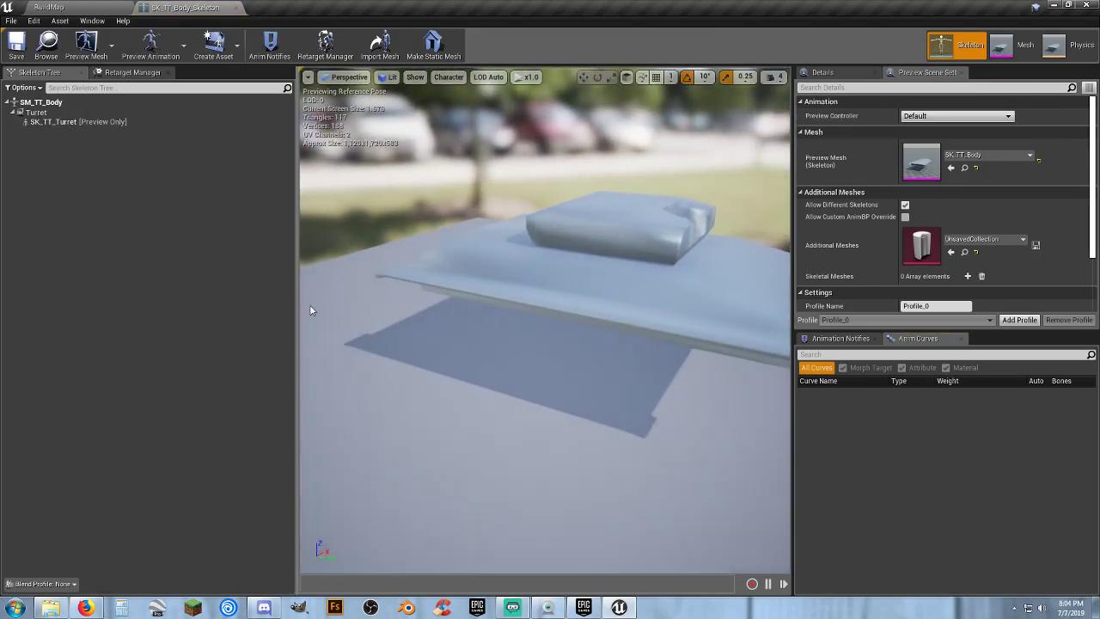
{"action": "left_click", "coordinate": [48, 104]}
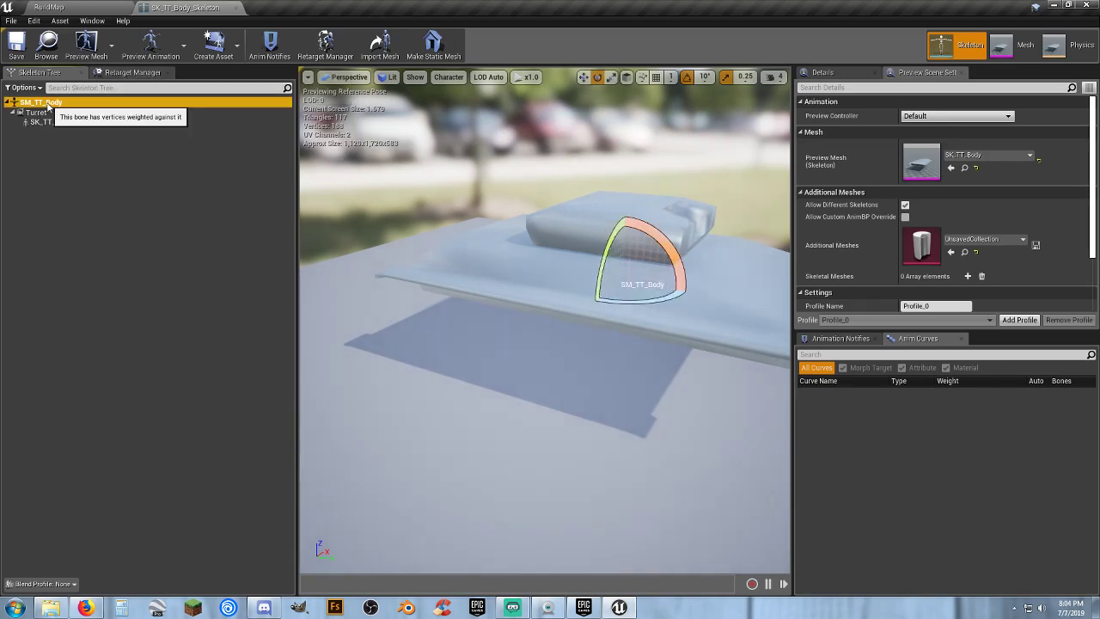
{"action": "right_click", "coordinate": [48, 104]}
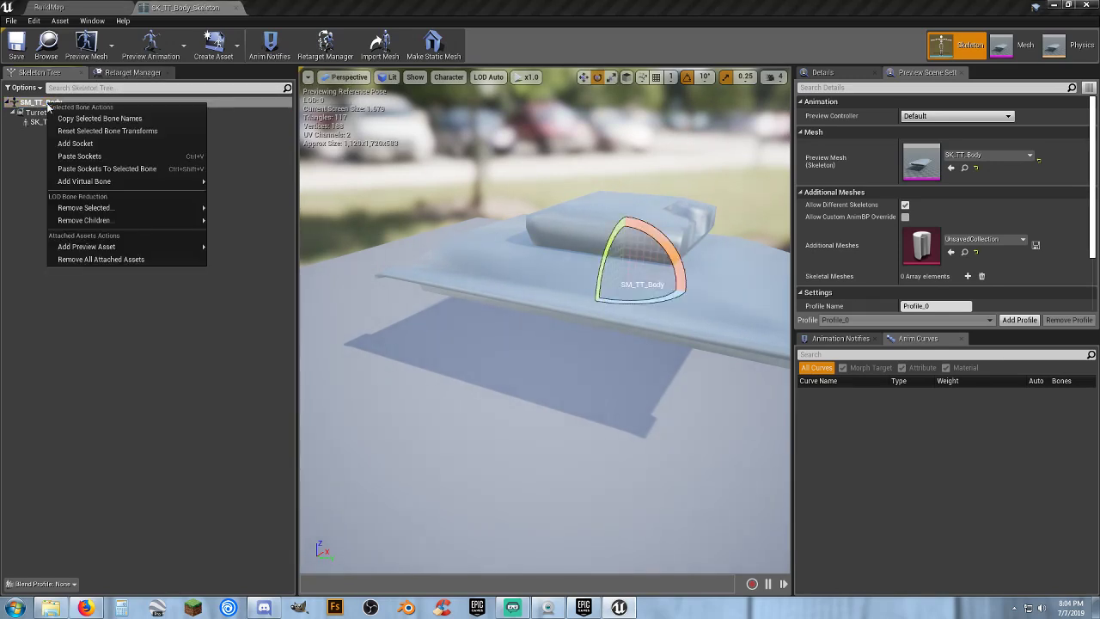
{"action": "left_click", "coordinate": [78, 148]}
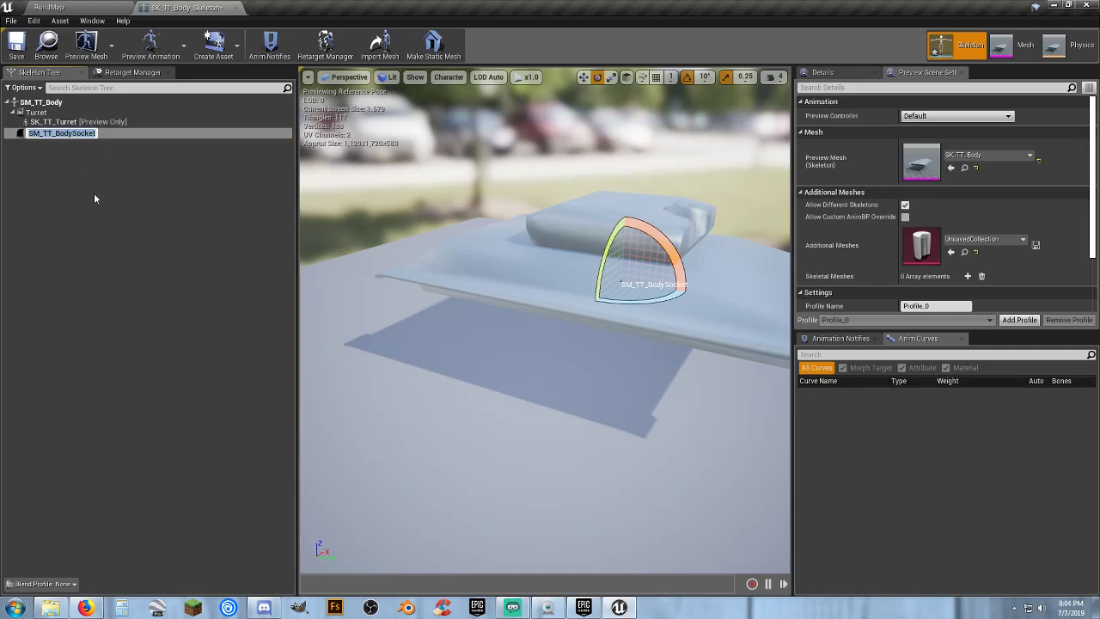
{"action": "type", "text": "Right"}
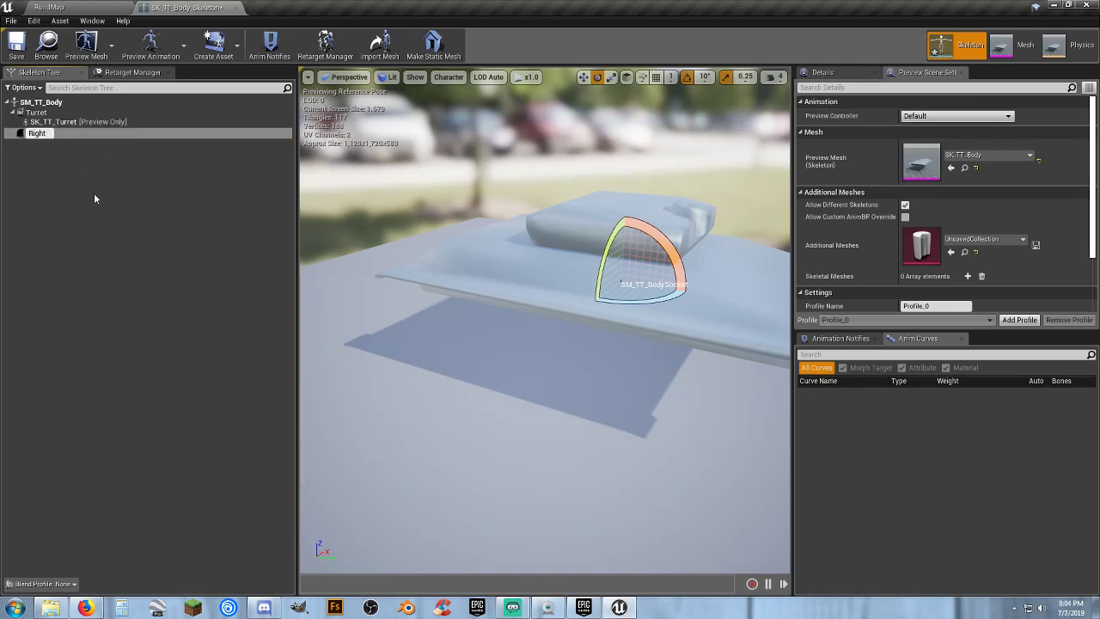
{"action": "type", "text": " Tracks"}
{"action": "key", "text": "Return"}
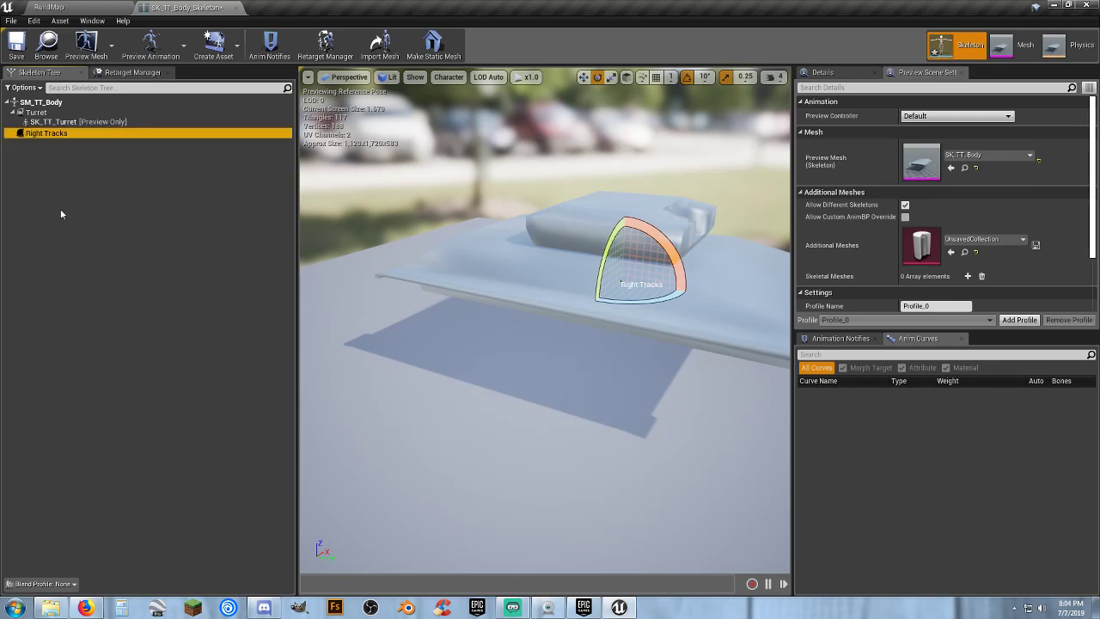
- Attach SK_TT_TrackSet to the Right Tracks socket as a preview asset
{"action": "right_click", "coordinate": [96, 136]}
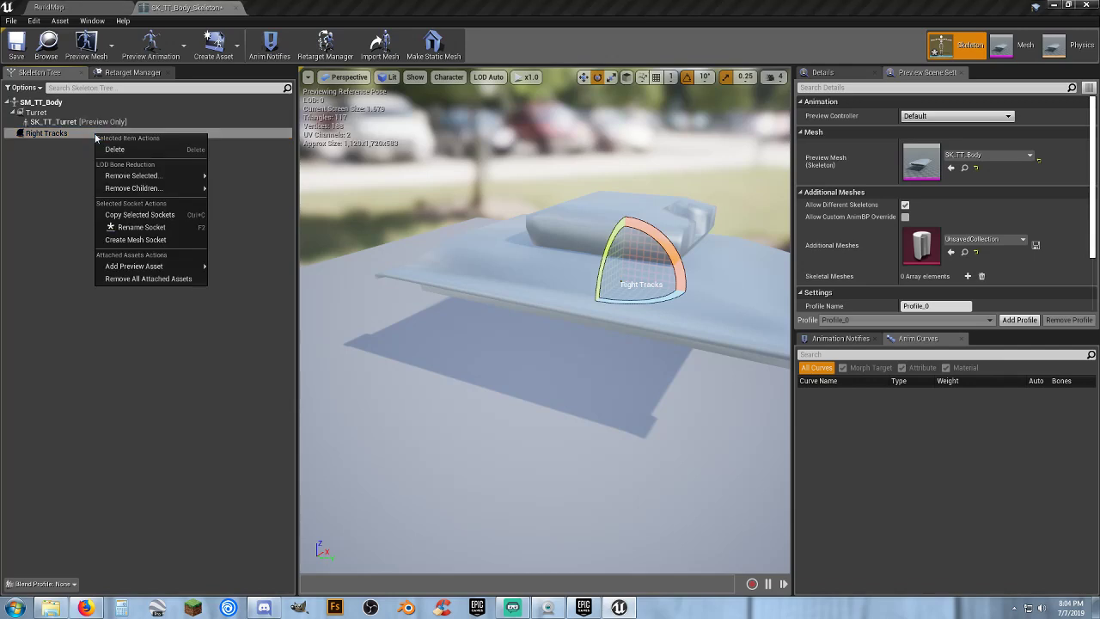
{"action": "mouse_move", "coordinate": [157, 269]}
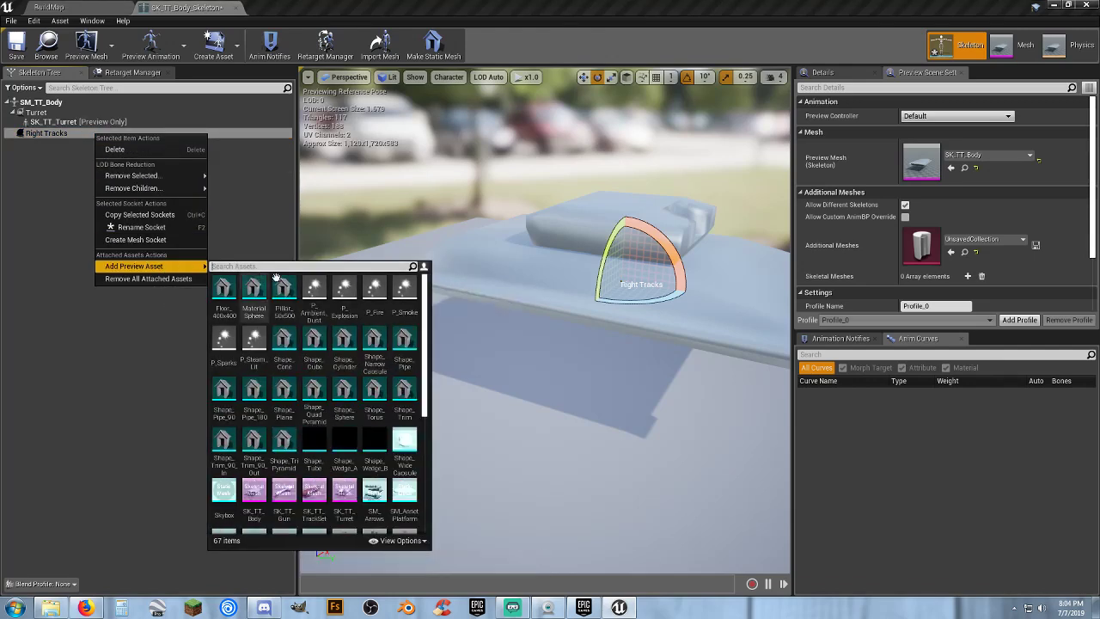
{"action": "left_click", "coordinate": [315, 495]}
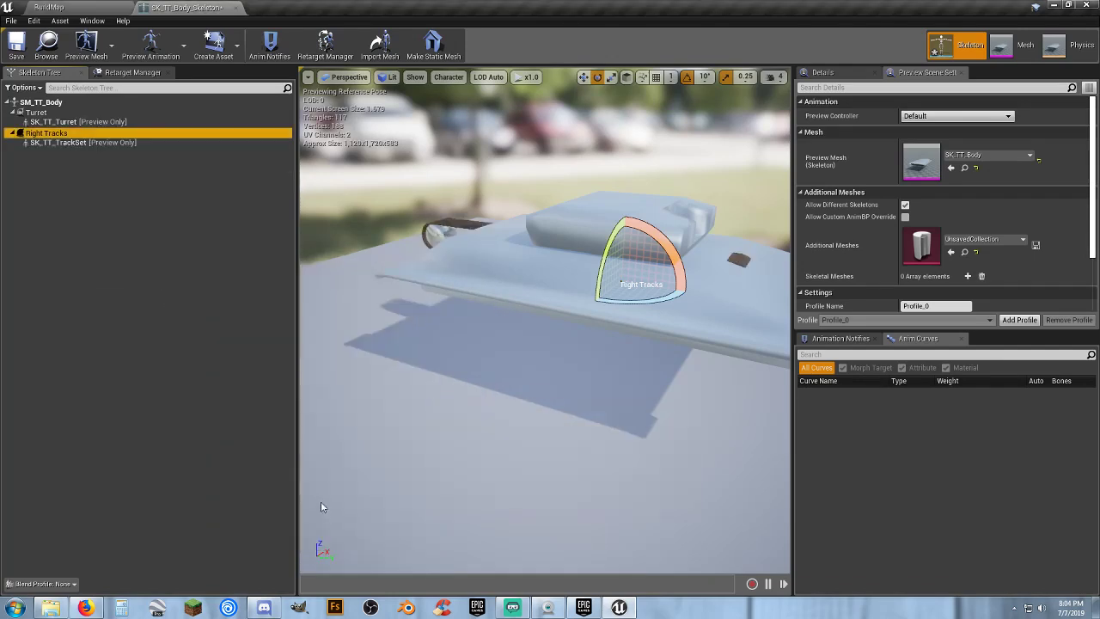
- Move the Right Tracks socket out to the hull's side, down beneath the fender, and along the hull until the track set is centred lengthwise
{"action": "right_click_drag", "start_coordinate": [544, 304], "coordinate": [894, 304]}
{"action": "key", "text": "a"}
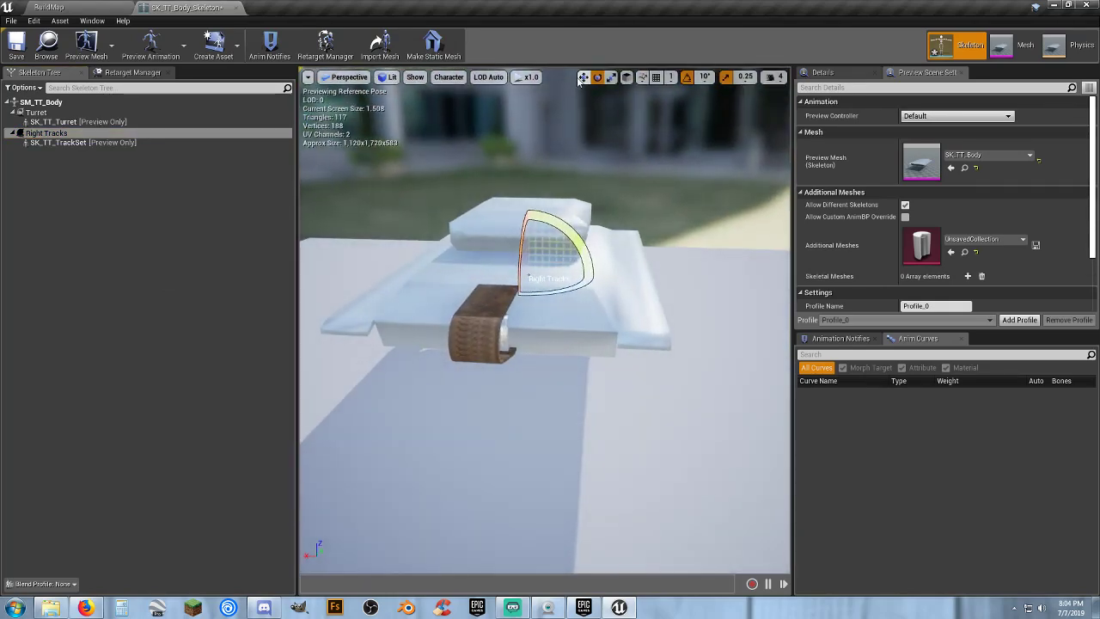
{"action": "left_click", "coordinate": [583, 77]}
{"action": "left_click_drag", "start_coordinate": [492, 275], "coordinate": [582, 285]}
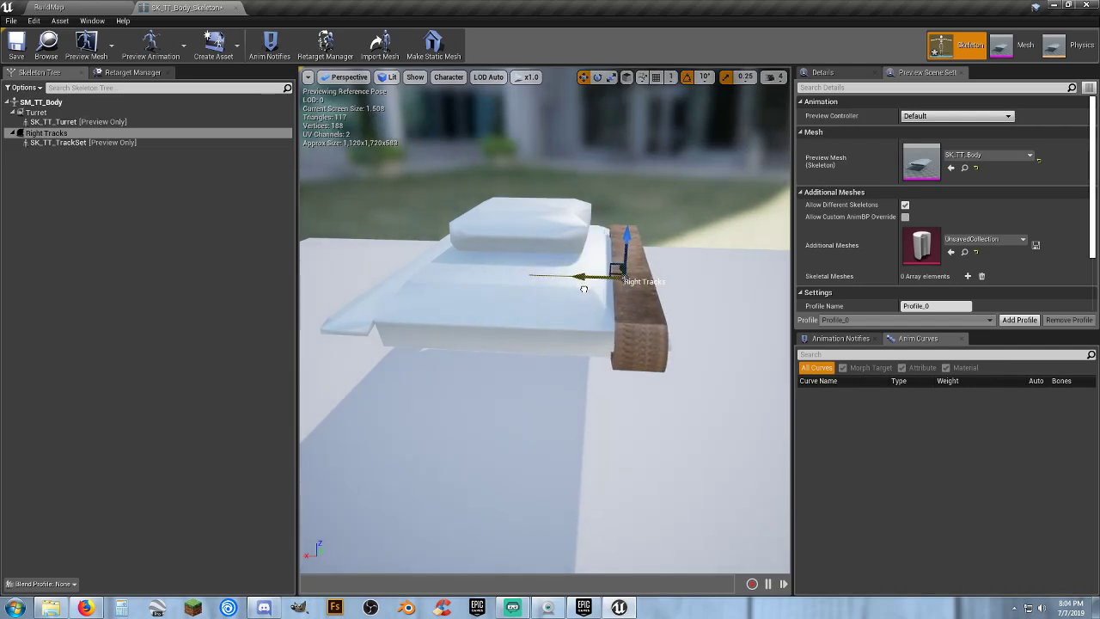
{"action": "left_click_drag", "start_coordinate": [626, 248], "coordinate": [629, 262]}
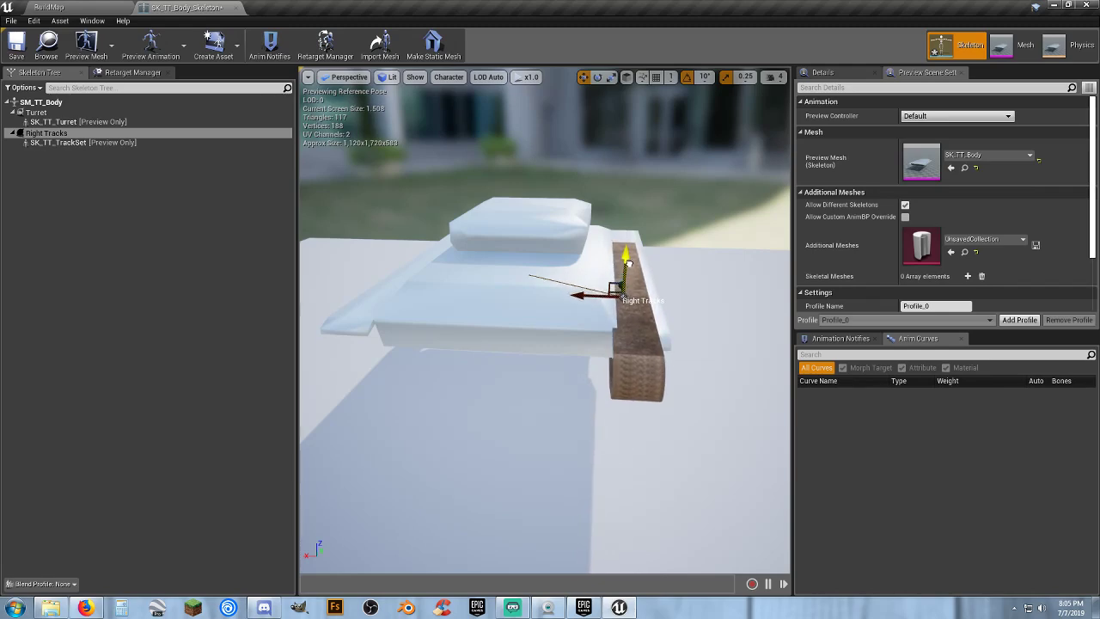
{"action": "right_click_drag", "start_coordinate": [650, 263], "coordinate": [501, 215]}
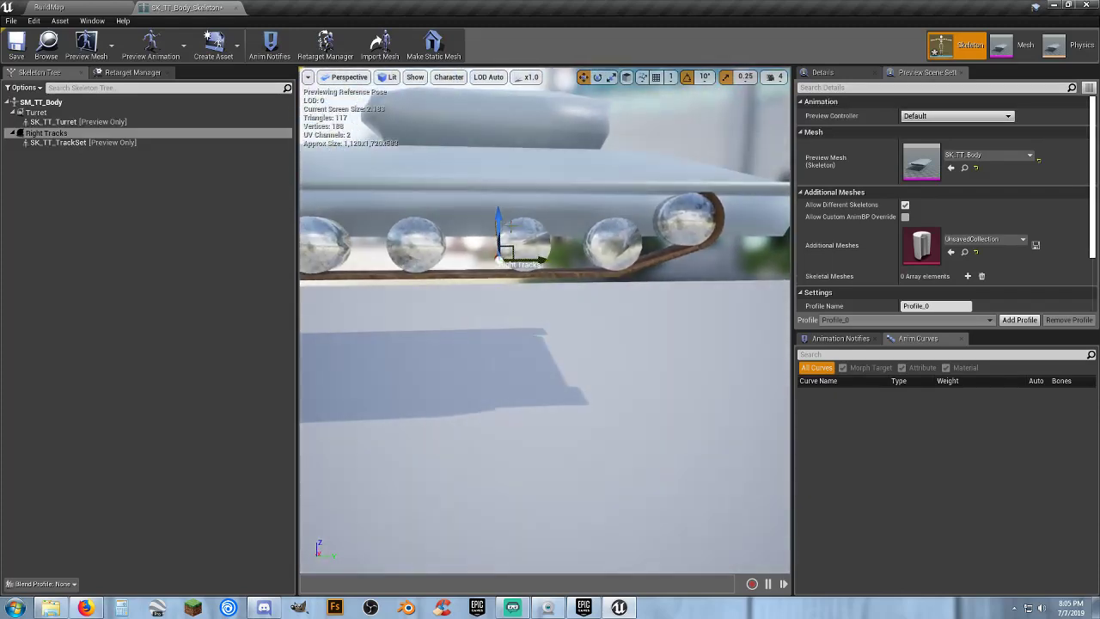
{"action": "left_click_drag", "start_coordinate": [500, 212], "coordinate": [502, 227]}
{"action": "scroll", "coordinate": [590, 302], "scroll_direction": "down", "scroll_amount": 3}
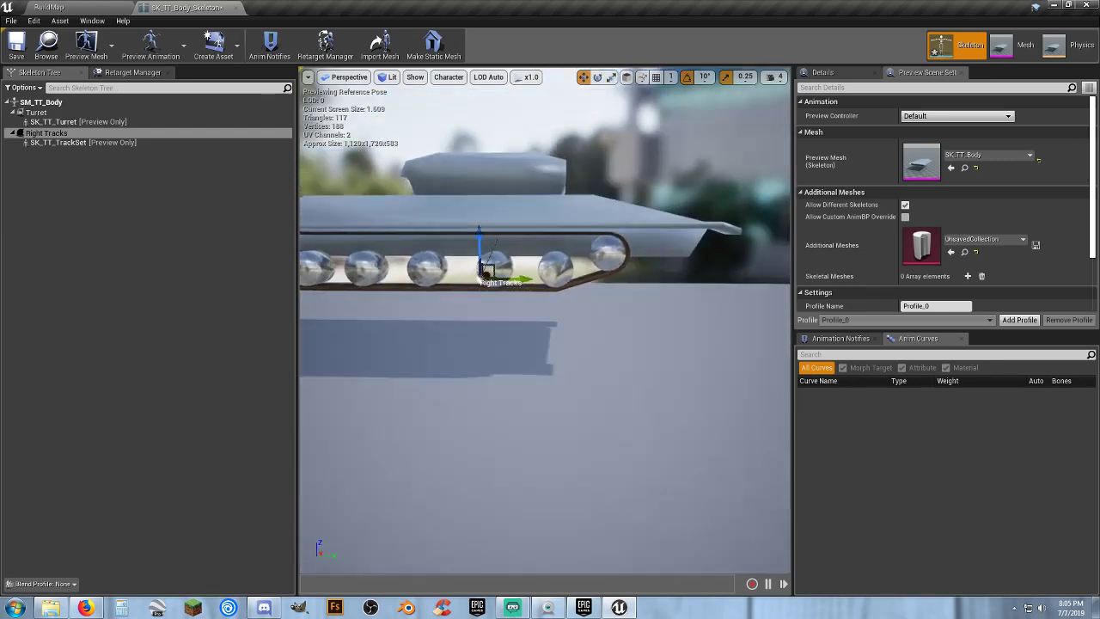
{"action": "left_click_drag", "start_coordinate": [519, 279], "coordinate": [533, 311]}
{"action": "left_click_drag", "start_coordinate": [620, 298], "coordinate": [660, 315]}
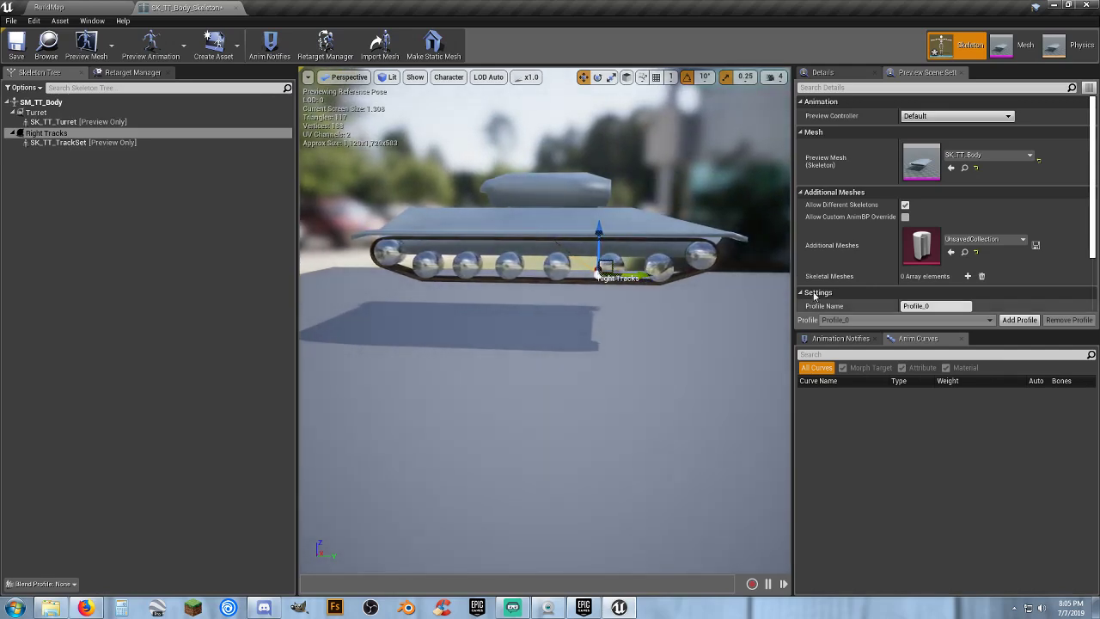
{"action": "scroll", "coordinate": [857, 243], "scroll_direction": "down", "scroll_amount": 2}
{"action": "scroll", "coordinate": [859, 249], "scroll_direction": "up", "scroll_amount": 2}
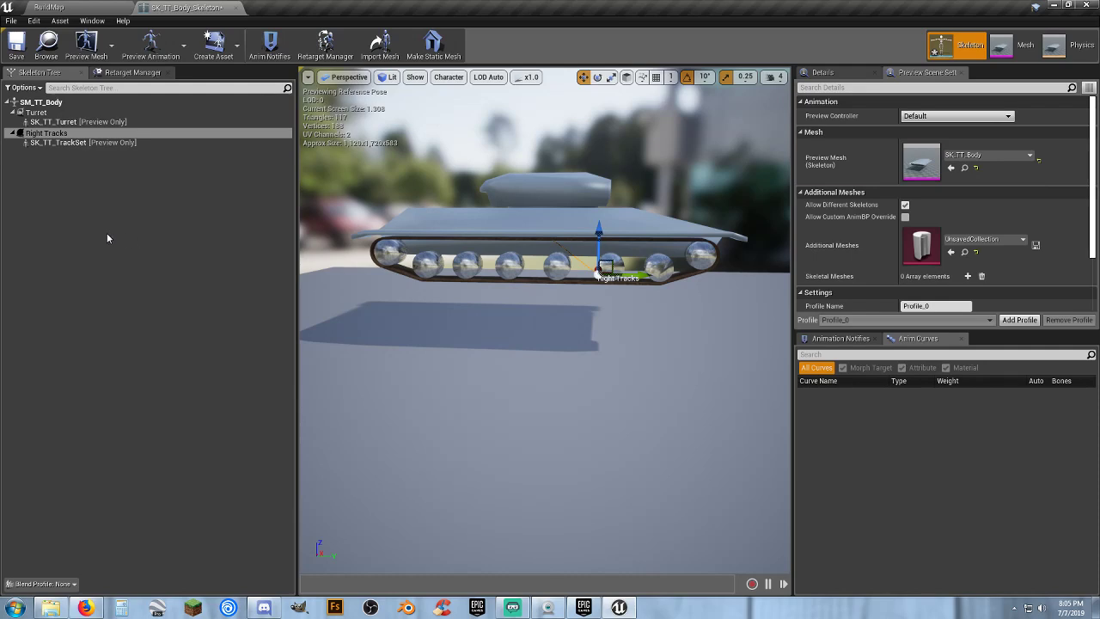
- Add a second socket to the SM_TT_Body bone and name it "Left Tracks"
{"action": "left_click", "coordinate": [114, 198]}
{"action": "left_click", "coordinate": [59, 103]}
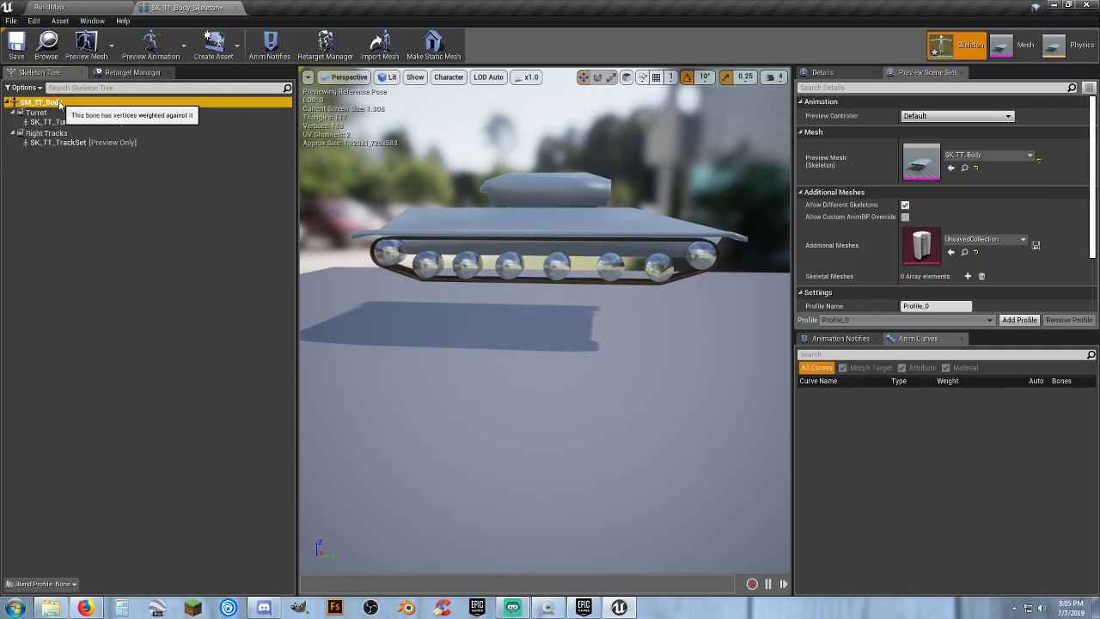
{"action": "right_click", "coordinate": [59, 103]}
{"action": "left_click", "coordinate": [86, 138]}
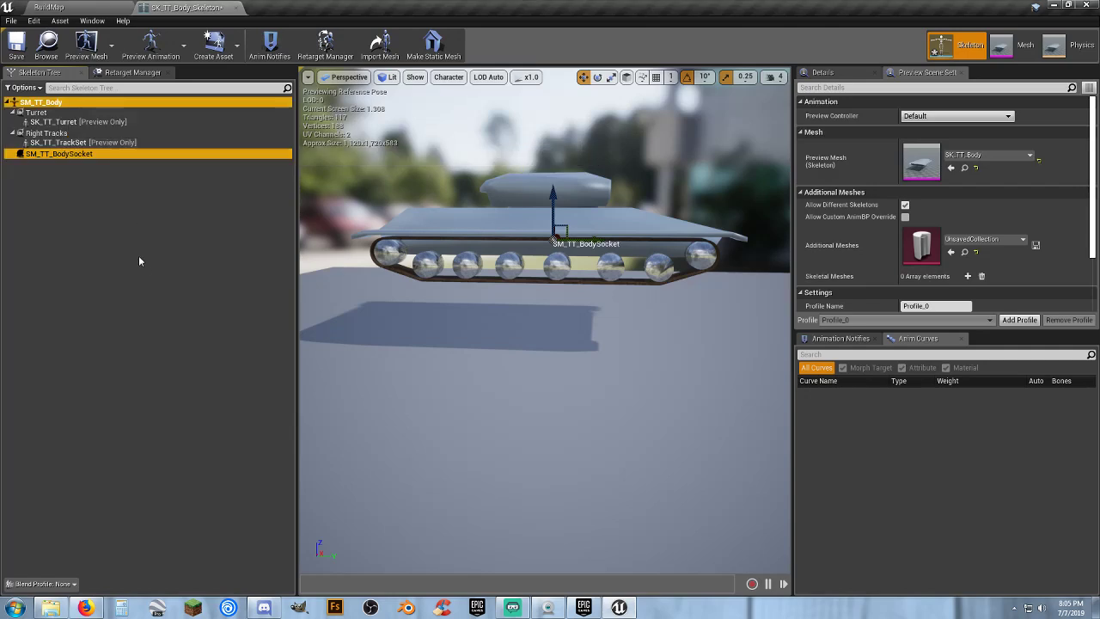
{"action": "left_click", "coordinate": [142, 263]}
{"action": "left_click", "coordinate": [73, 154]}
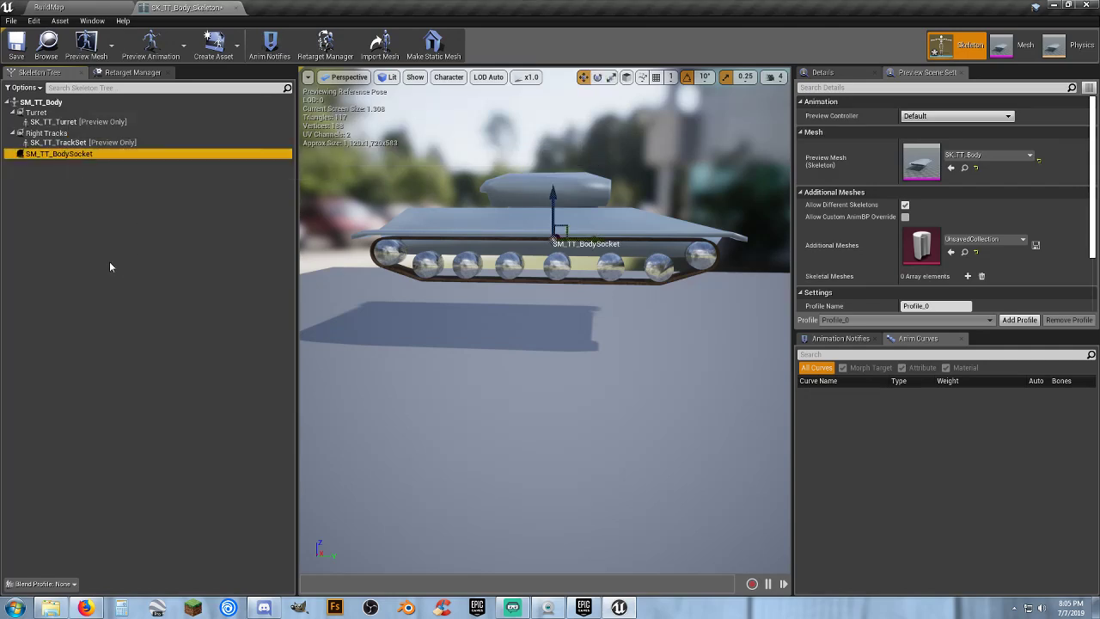
{"action": "key", "text": "F2"}
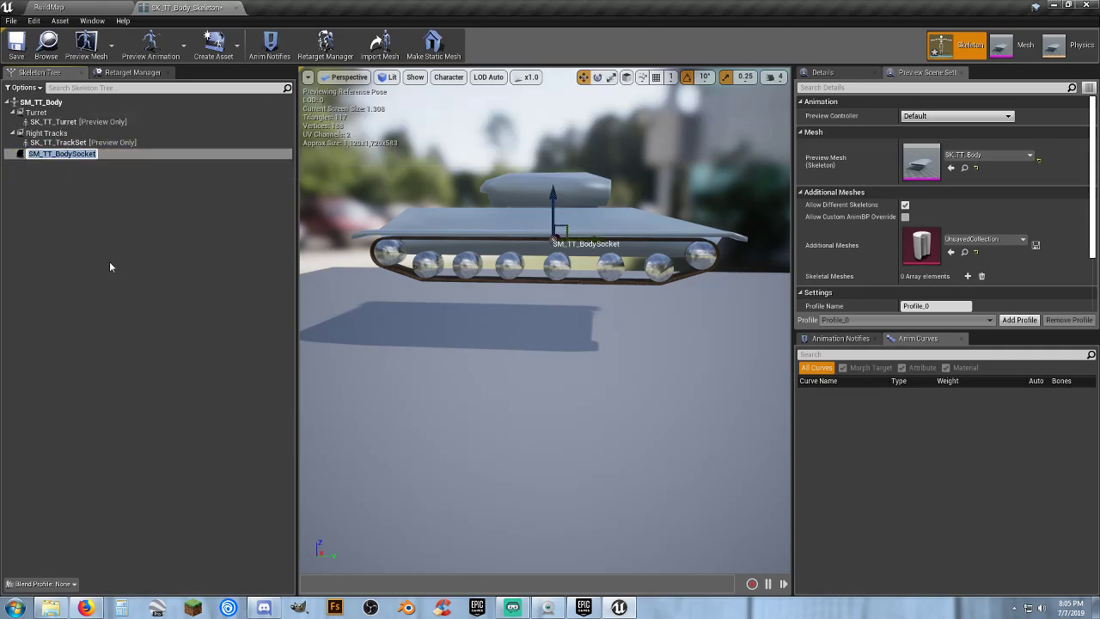
{"action": "type", "text": "Left T"}
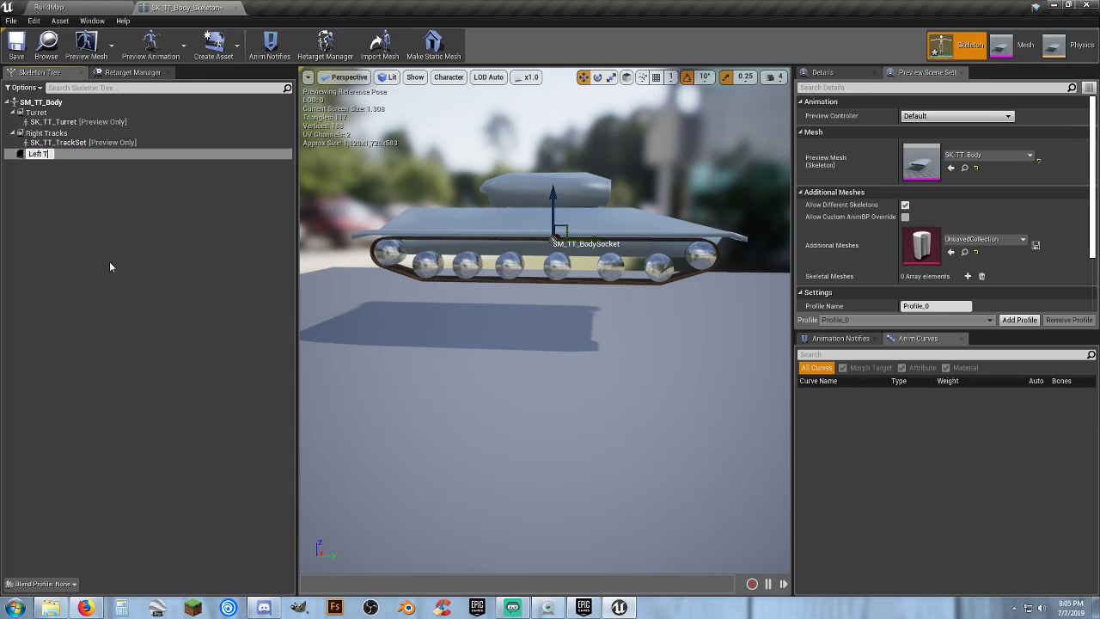
{"action": "type", "text": "racks"}
{"action": "key", "text": "Return"}
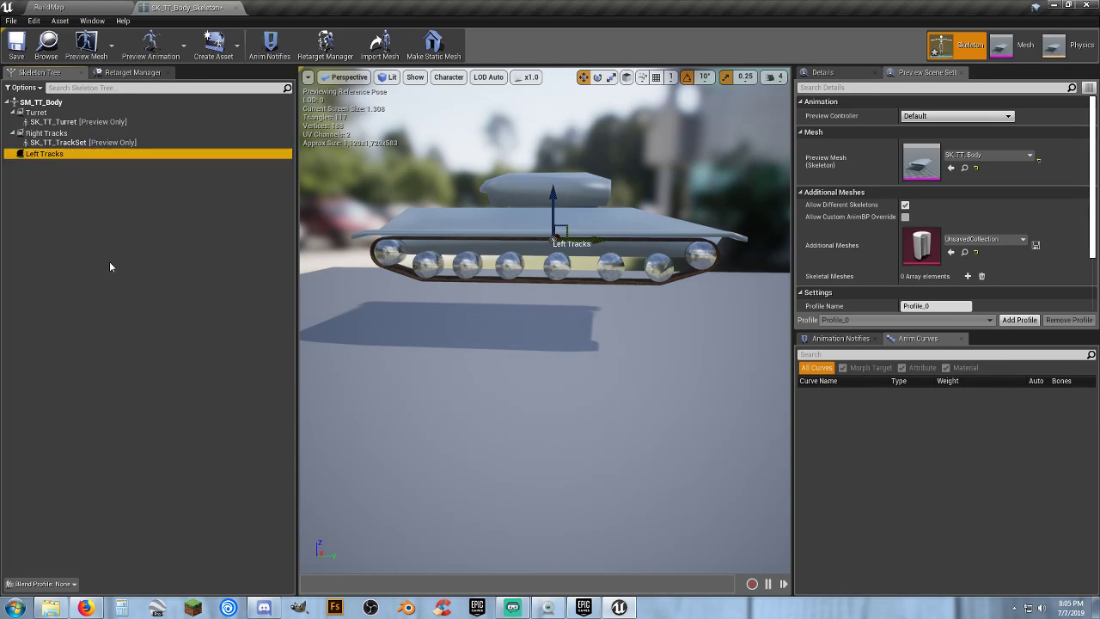
- Attach SK_TT_TrackSet to the Left Tracks socket as a preview asset
{"action": "right_click", "coordinate": [89, 160]}
{"action": "left_click", "coordinate": [37, 208]}
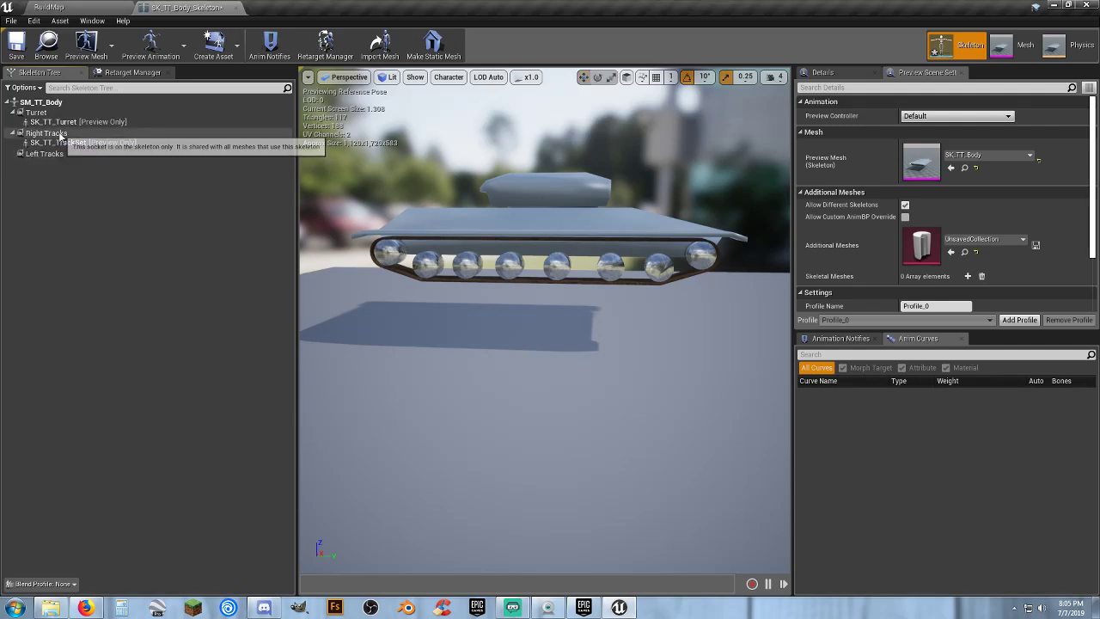
{"action": "left_click", "coordinate": [48, 133]}
{"action": "left_click", "coordinate": [52, 154]}
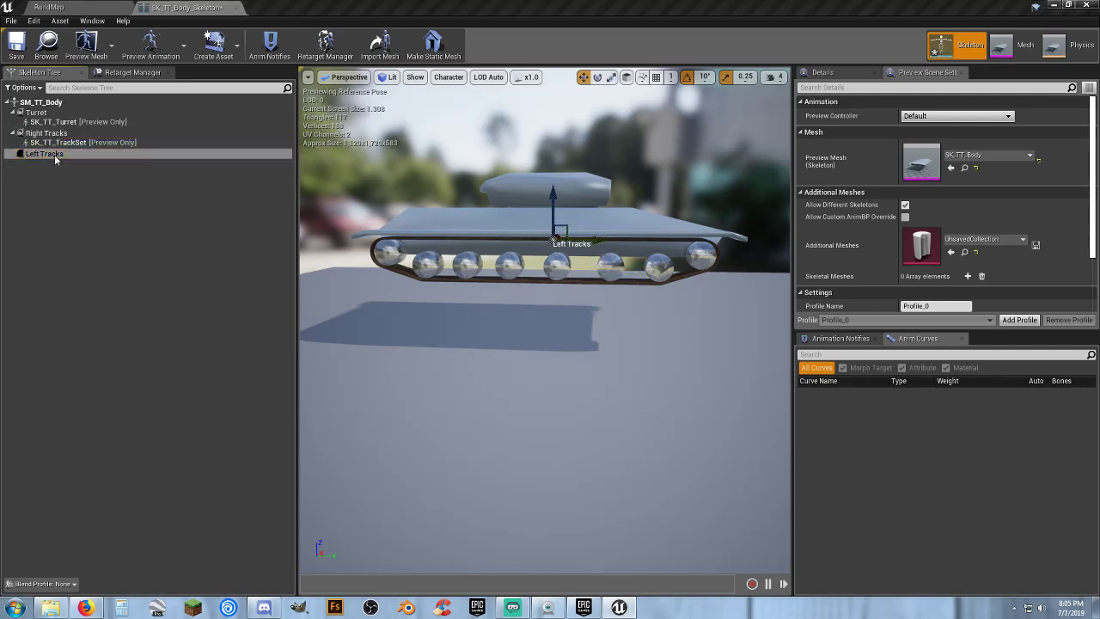
{"action": "right_click", "coordinate": [57, 155]}
{"action": "mouse_move", "coordinate": [107, 287]}
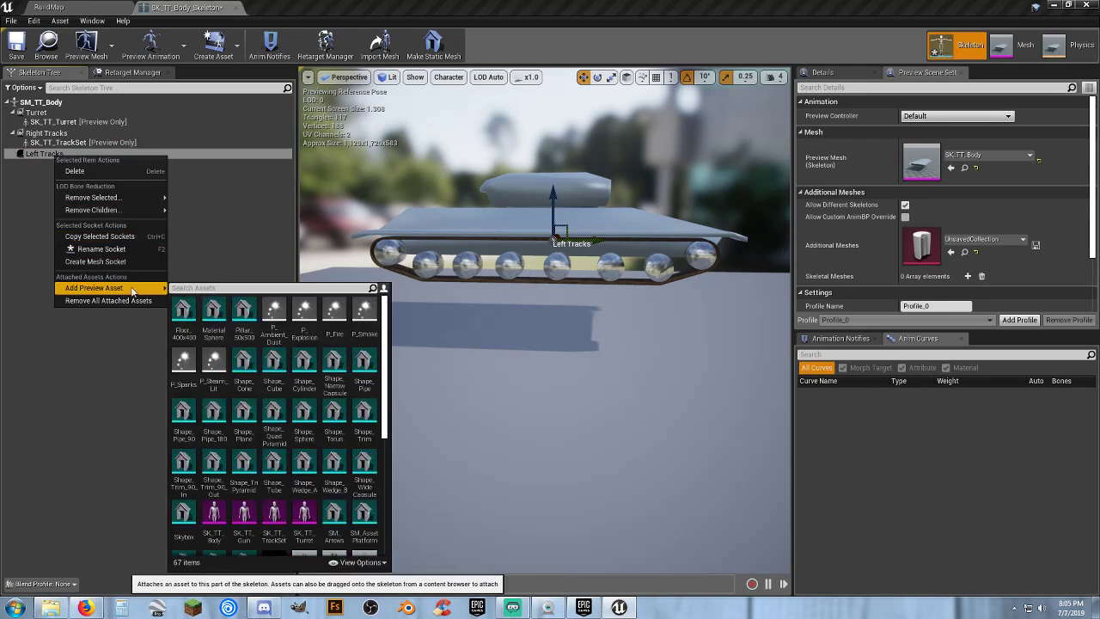
{"action": "left_click", "coordinate": [273, 516]}
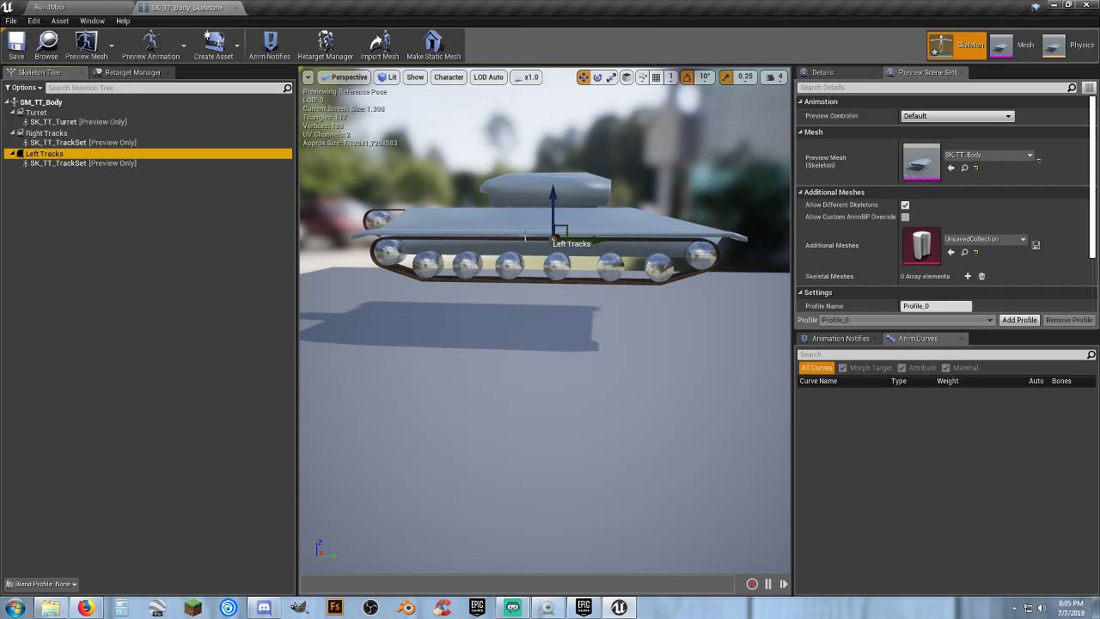
- Lower the Left Tracks socket beneath the hull and move it across beside the Right Tracks track set for comparison
{"action": "left_click_drag", "start_coordinate": [556, 197], "coordinate": [562, 226]}
{"action": "right_click_drag", "start_coordinate": [563, 226], "coordinate": [564, 310]}
{"action": "key", "text": "a"}
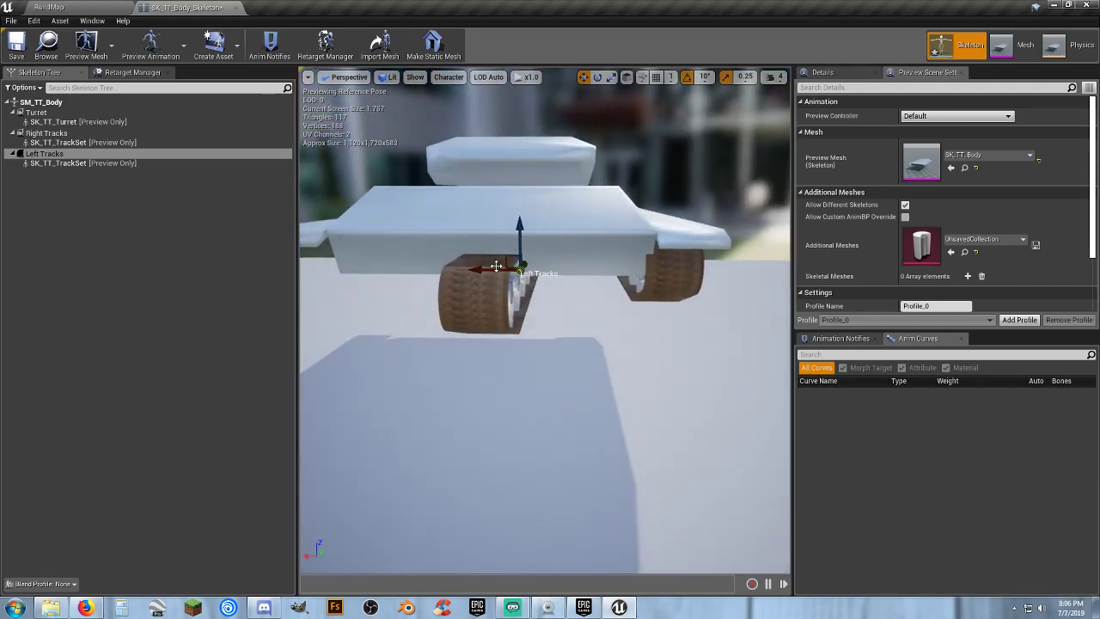
{"action": "left_click_drag", "start_coordinate": [479, 271], "coordinate": [592, 290]}
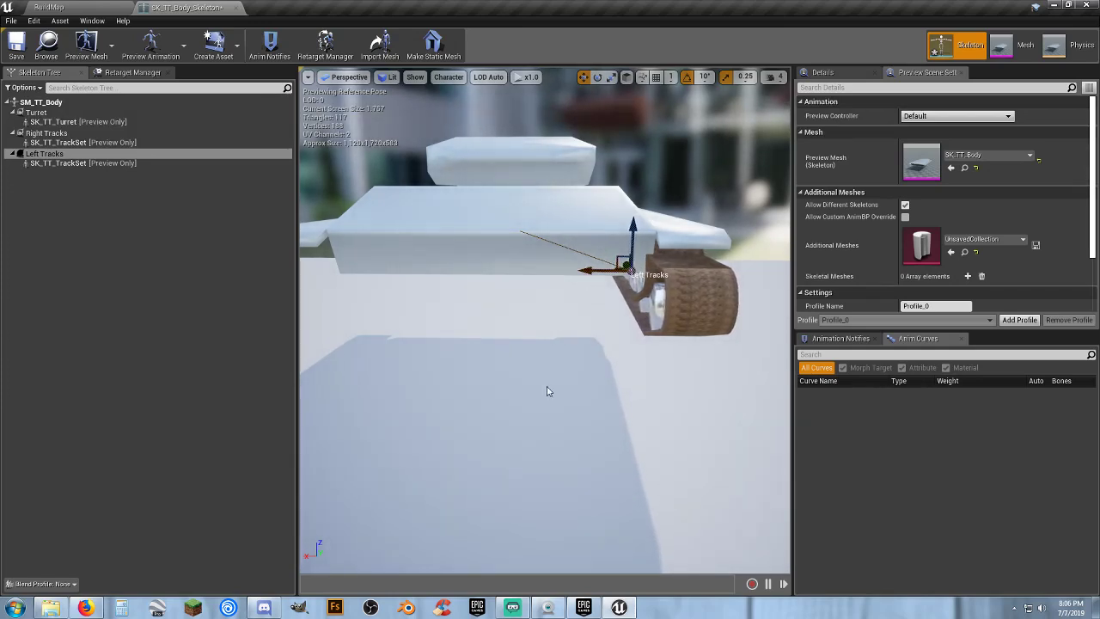
- Raise the Left Tracks socket so its track set matches the height of the Right Tracks track set
{"action": "key", "text": "d"}
{"action": "right_click_drag", "start_coordinate": [547, 391], "coordinate": [387, 370]}
{"action": "key", "text": "s"}
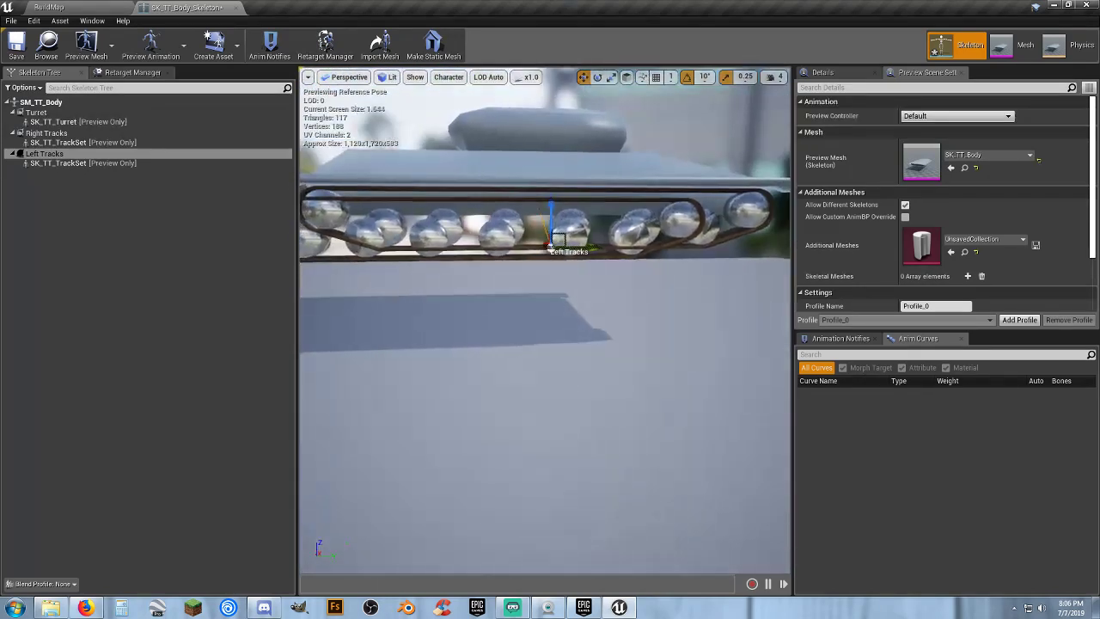
{"action": "key", "text": "w"}
{"action": "mouse_move", "coordinate": [514, 347]}
{"action": "right_mouse_down"}
{"action": "mouse_move", "coordinate": [516, 309]}
{"action": "mouse_move", "coordinate": [524, 361]}
{"action": "mouse_move", "coordinate": [514, 348]}
{"action": "right_mouse_up"}
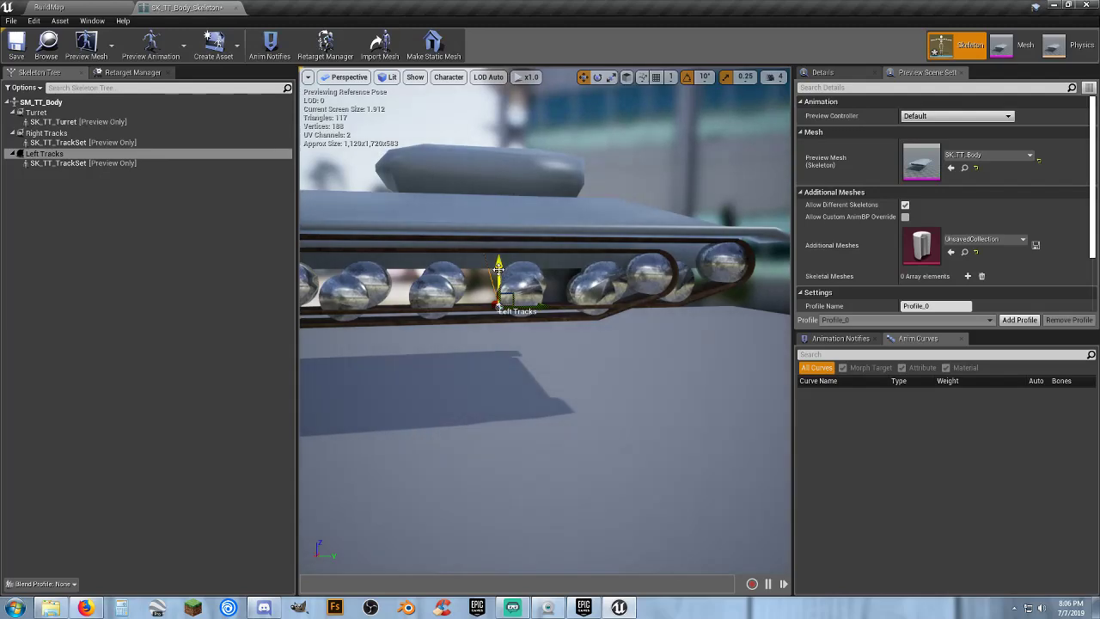
{"action": "left_click_drag", "start_coordinate": [498, 269], "coordinate": [498, 256]}
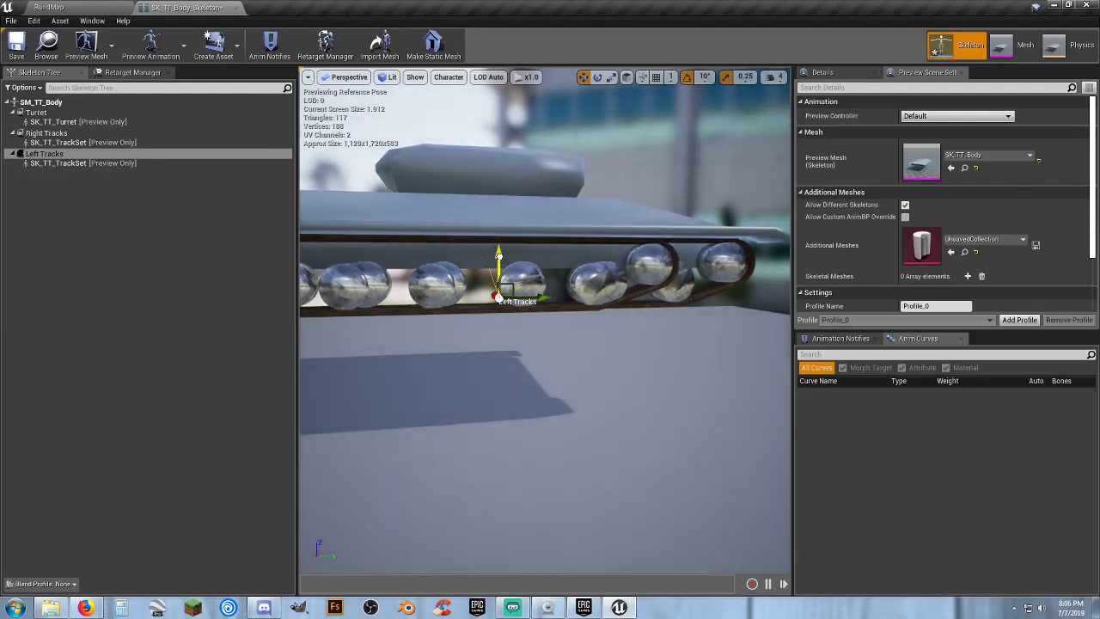
{"action": "right_click_drag", "start_coordinate": [504, 335], "coordinate": [445, 280]}
{"action": "key", "text": "w"}
{"action": "key", "text": "s"}
{"action": "key", "text": "w"}
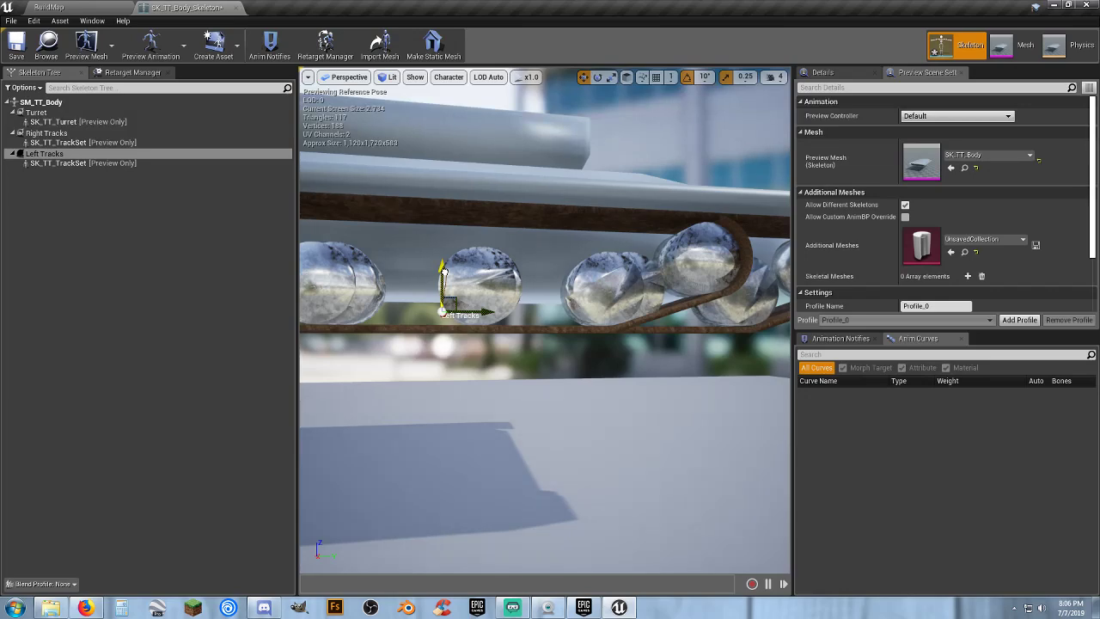
- Shift the Left Tracks socket along the hull until its track set lines up lengthwise with the Right Tracks track set
{"action": "right_click_drag", "start_coordinate": [490, 313], "coordinate": [420, 322]}
{"action": "key", "text": "w"}
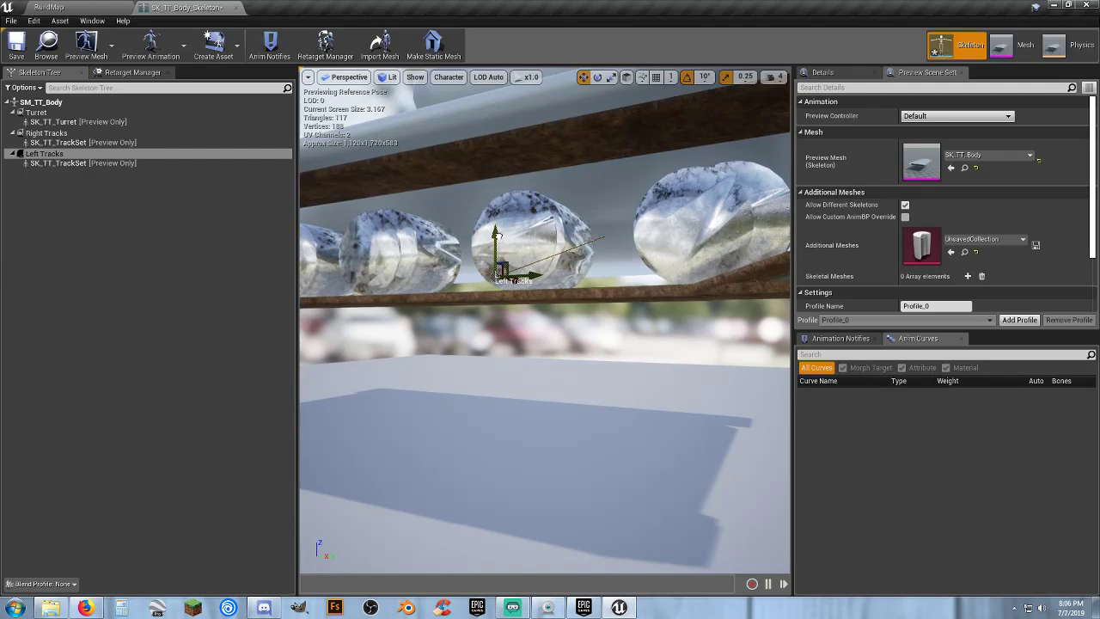
{"action": "key", "text": "s"}
{"action": "right_click_drag", "start_coordinate": [532, 300], "coordinate": [483, 288]}
{"action": "left_click_drag", "start_coordinate": [424, 278], "coordinate": [517, 281]}
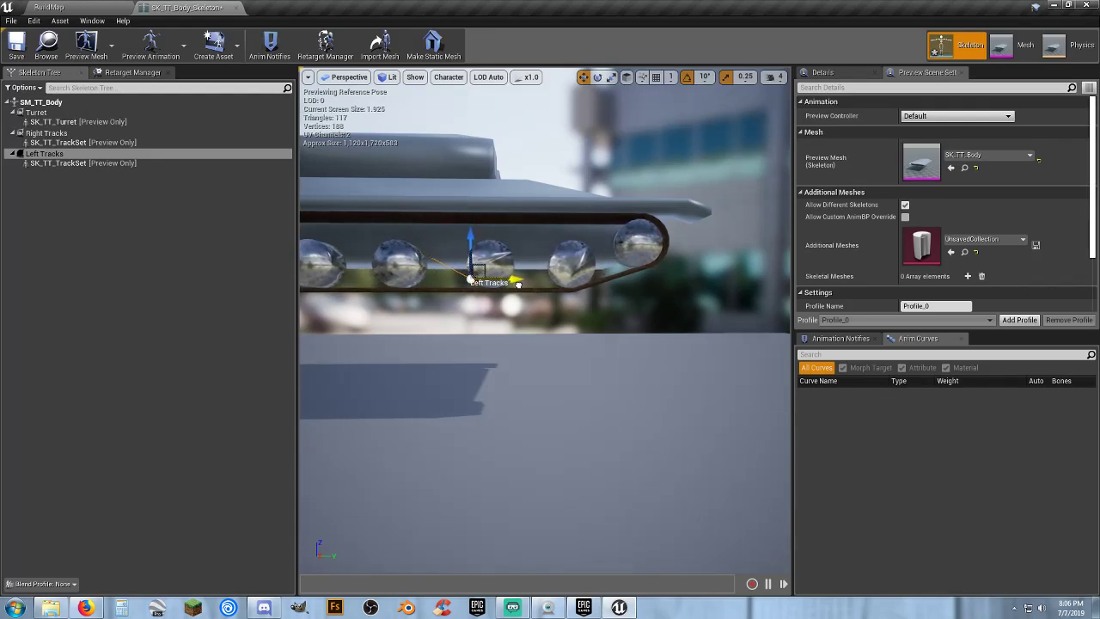
- Move the Left Tracks socket across the hull to the opposite side, under the other fender
{"action": "right_click_drag", "start_coordinate": [517, 284], "coordinate": [525, 343]}
{"action": "key", "text": "w"}
{"action": "key", "text": "s"}
{"action": "key", "text": "s"}
{"action": "key", "text": "w"}
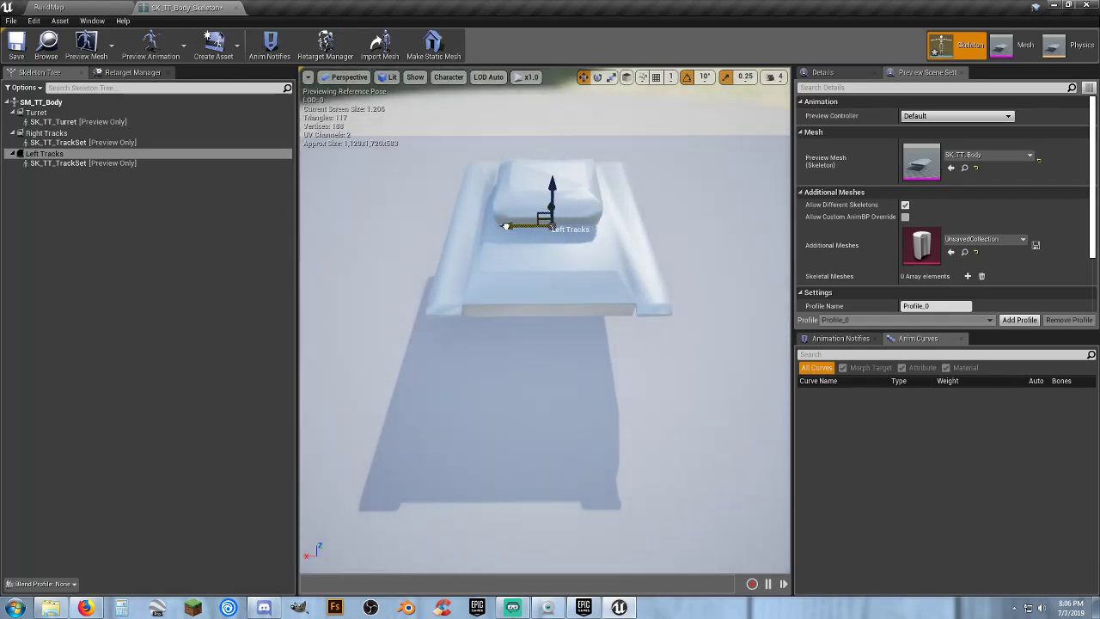
{"action": "left_click_drag", "start_coordinate": [425, 228], "coordinate": [418, 229]}
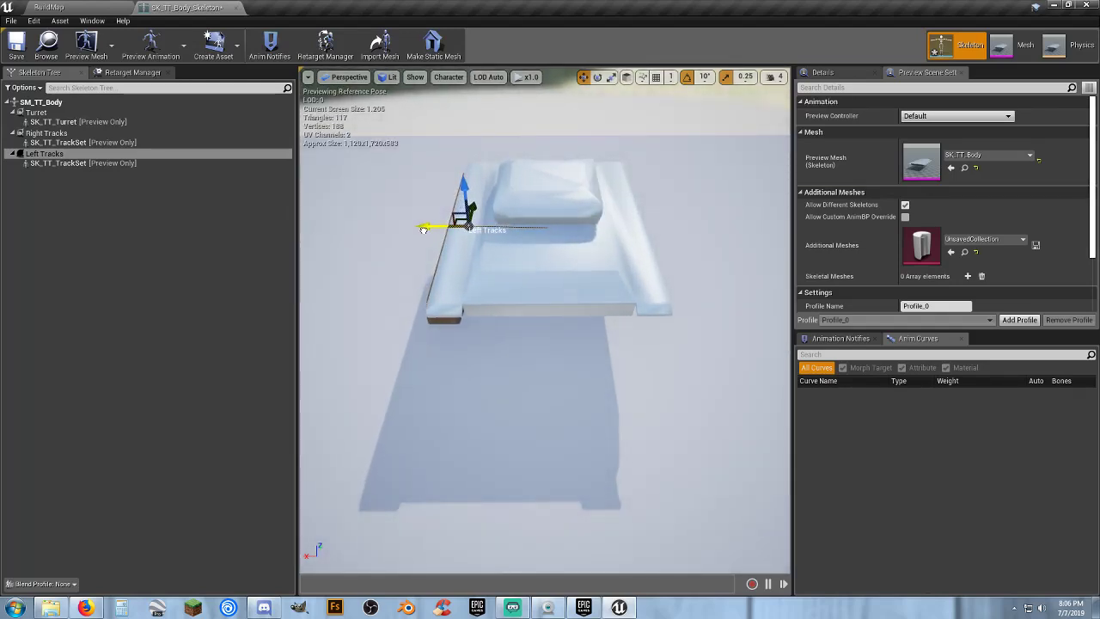
- Nudge the Left Tracks socket inward so its track set sits beneath the fender, closer to the hull
{"action": "right_click_drag", "start_coordinate": [473, 291], "coordinate": [455, 311]}
{"action": "key", "text": "w"}
{"action": "key", "text": "w"}
{"action": "key", "text": "s"}
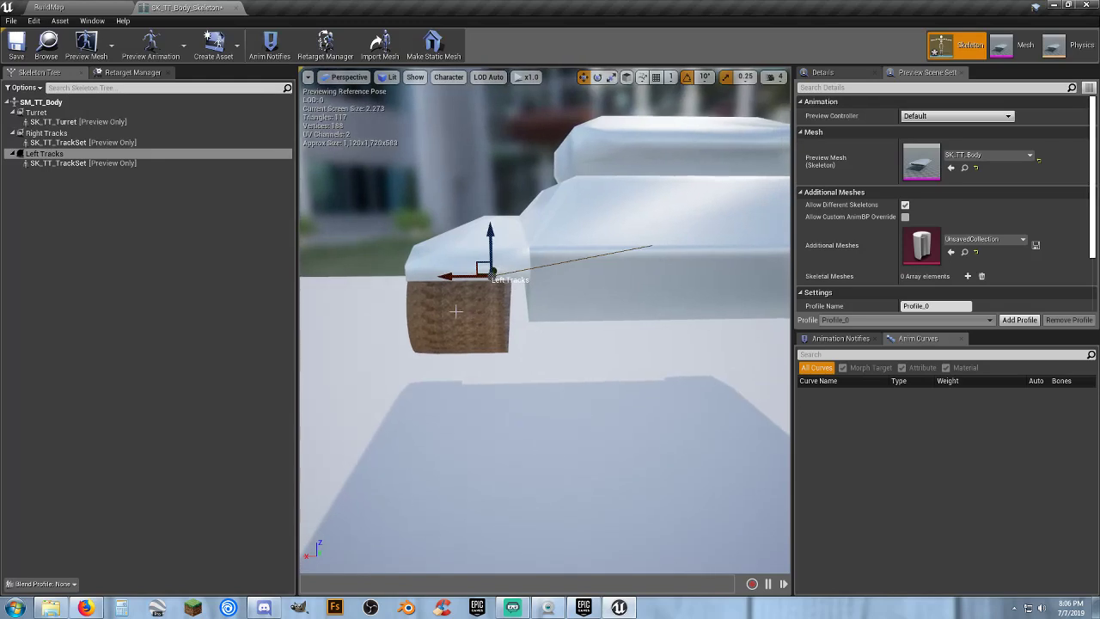
{"action": "left_click_drag", "start_coordinate": [447, 277], "coordinate": [455, 277]}
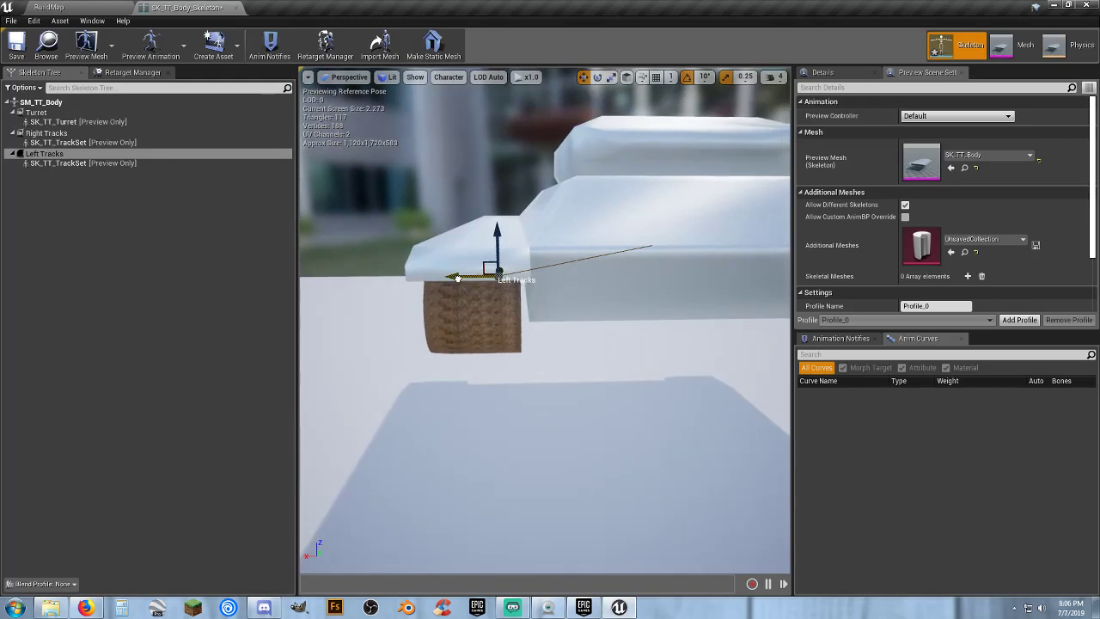
- Shift the Right Tracks socket slightly outward so its track set sits beneath the fender with a small gap to the hull
{"action": "right_click_drag", "start_coordinate": [465, 334], "coordinate": [504, 357]}
{"action": "key", "text": "s"}
{"action": "right_click_drag", "start_coordinate": [472, 261], "coordinate": [432, 328]}
{"action": "left_click", "coordinate": [43, 133]}
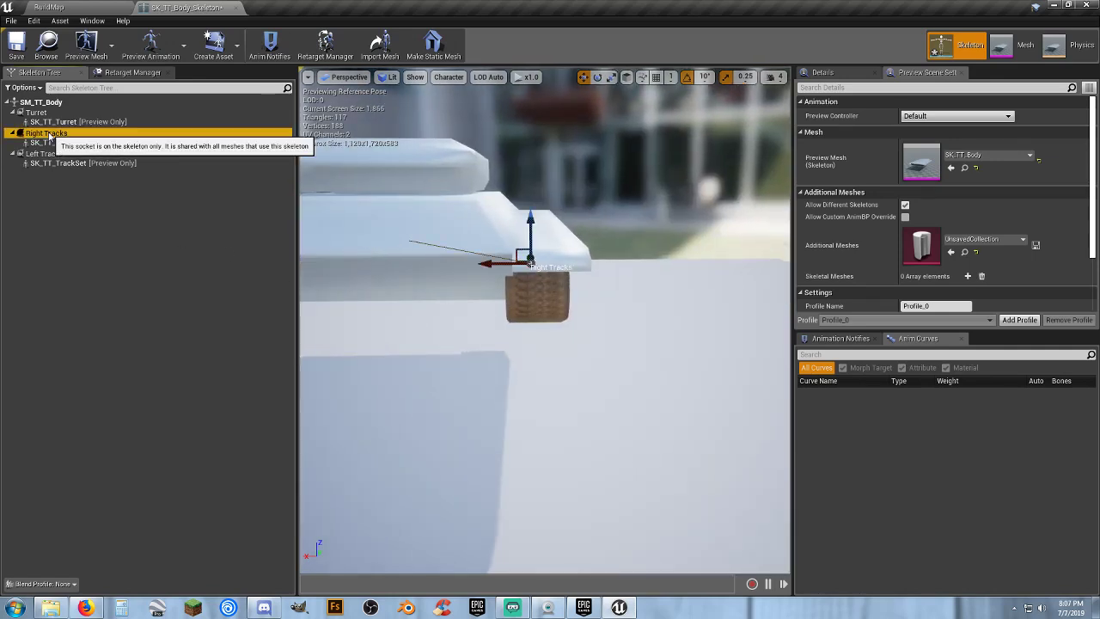
{"action": "left_click_drag", "start_coordinate": [486, 263], "coordinate": [487, 264]}
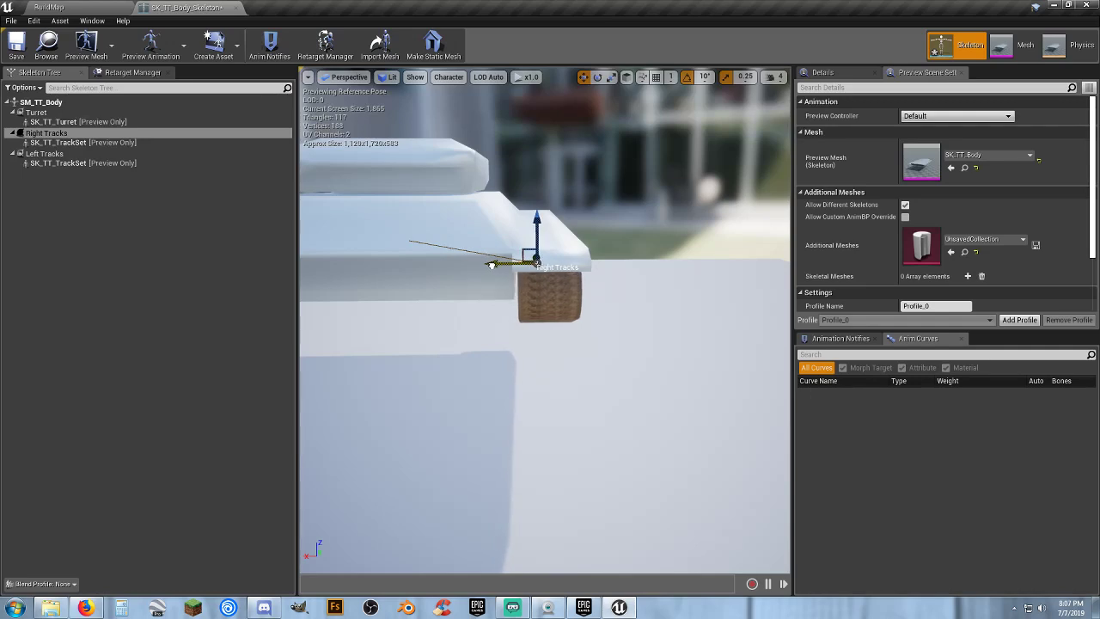
{"action": "mouse_move", "coordinate": [487, 264]}
{"action": "middle_mouse_down"}
{"action": "mouse_move", "coordinate": [385, 259]}
{"action": "mouse_move", "coordinate": [507, 262]}
{"action": "middle_mouse_up"}
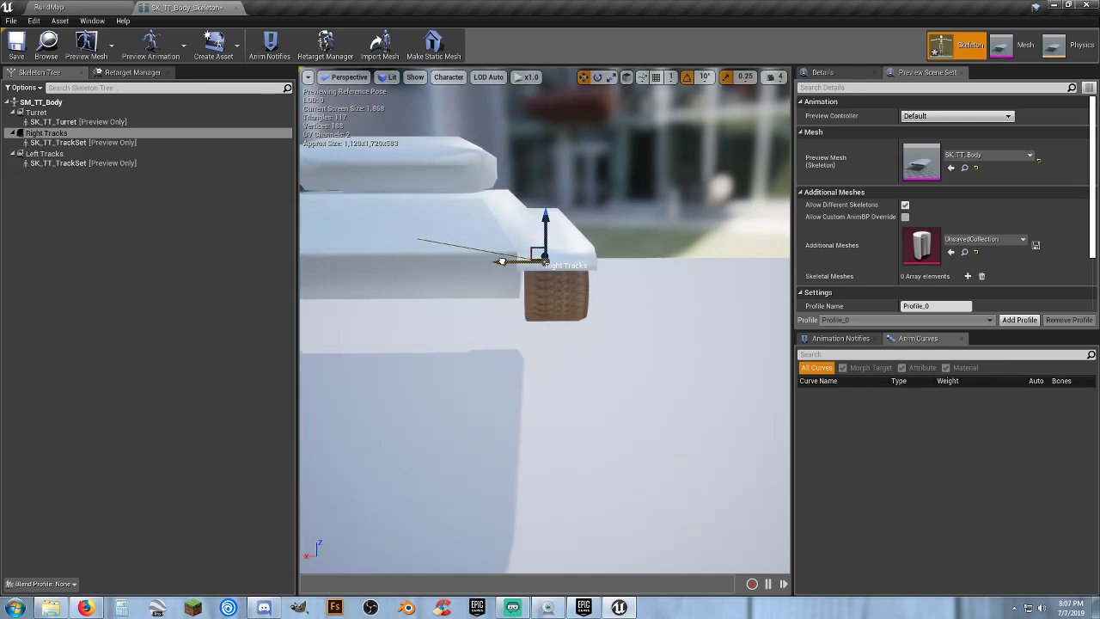
- Check the assembled tank from the side, save the SK_TT_Body skeleton and close its editor
{"action": "middle_click_drag", "start_coordinate": [491, 298], "coordinate": [443, 297]}
{"action": "right_click_drag", "start_coordinate": [491, 298], "coordinate": [636, 306]}
{"action": "key", "text": "f"}
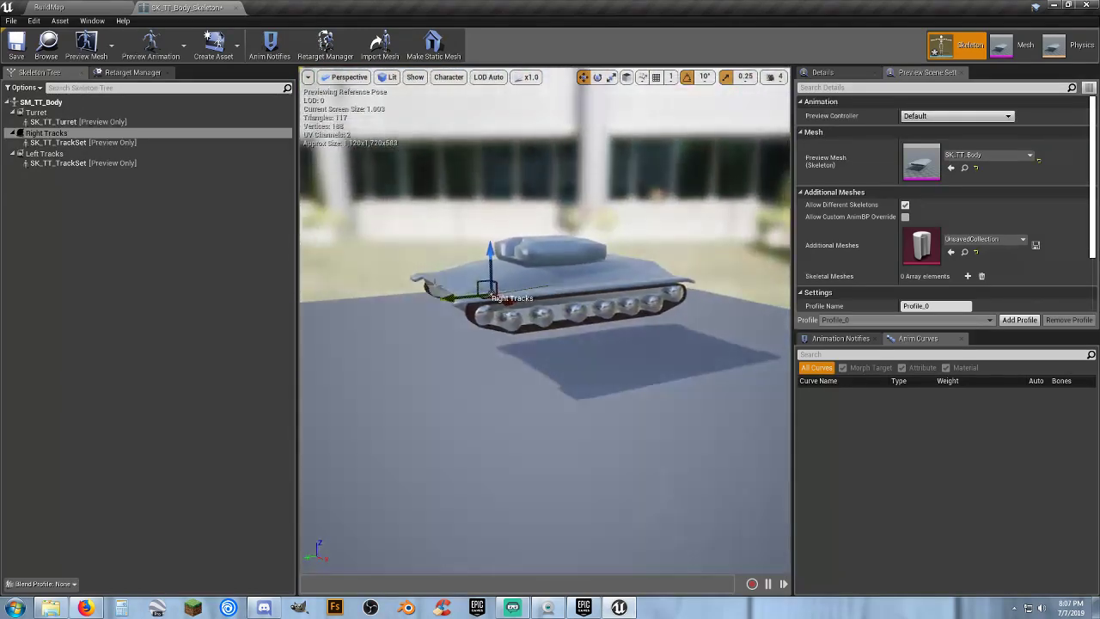
{"action": "left_click", "coordinate": [108, 214]}
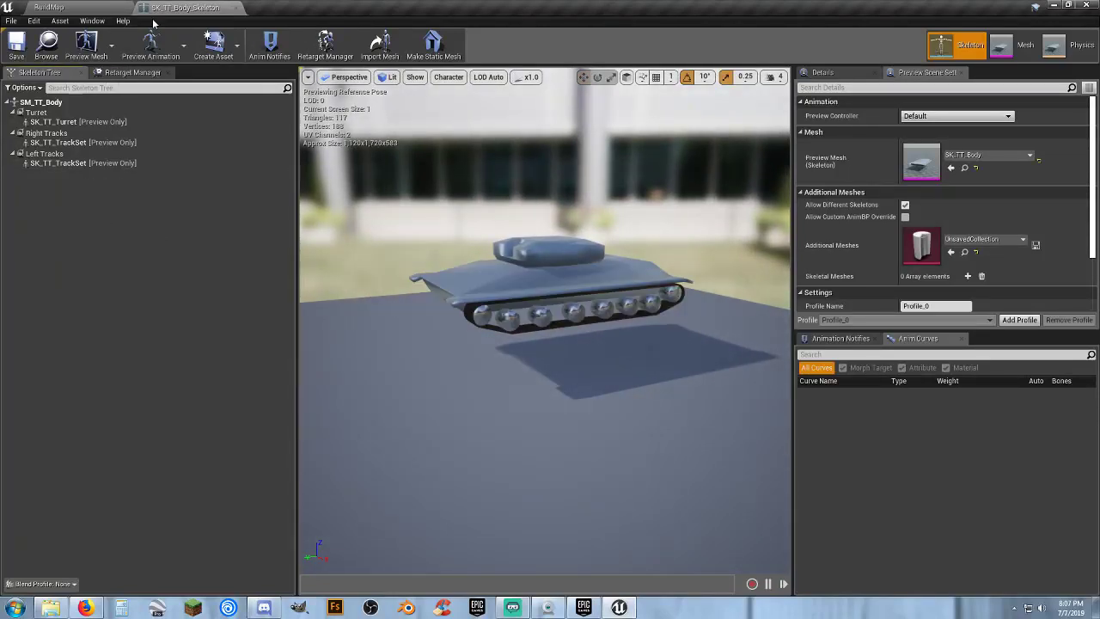
{"action": "left_click", "coordinate": [237, 9]}
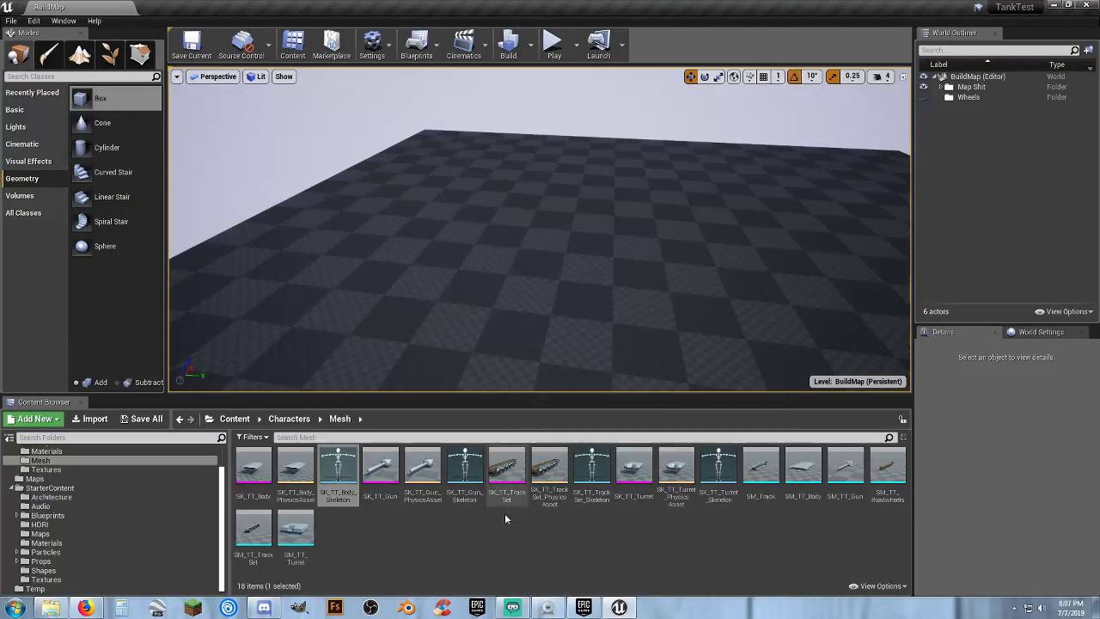
- Create an Actor Blueprint with the default name in the Characters > Blueprints folder and open it for editing
{"action": "left_click", "coordinate": [484, 558]}
{"action": "scroll", "coordinate": [88, 507], "scroll_direction": "up", "scroll_amount": 3}
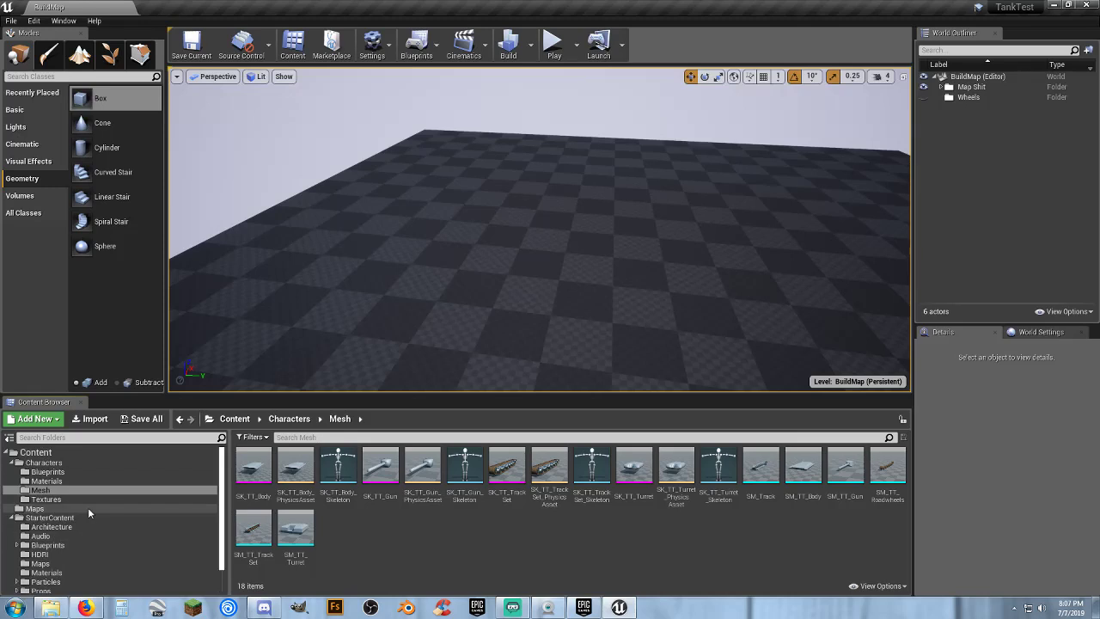
{"action": "left_click", "coordinate": [70, 473]}
{"action": "left_click", "coordinate": [418, 526]}
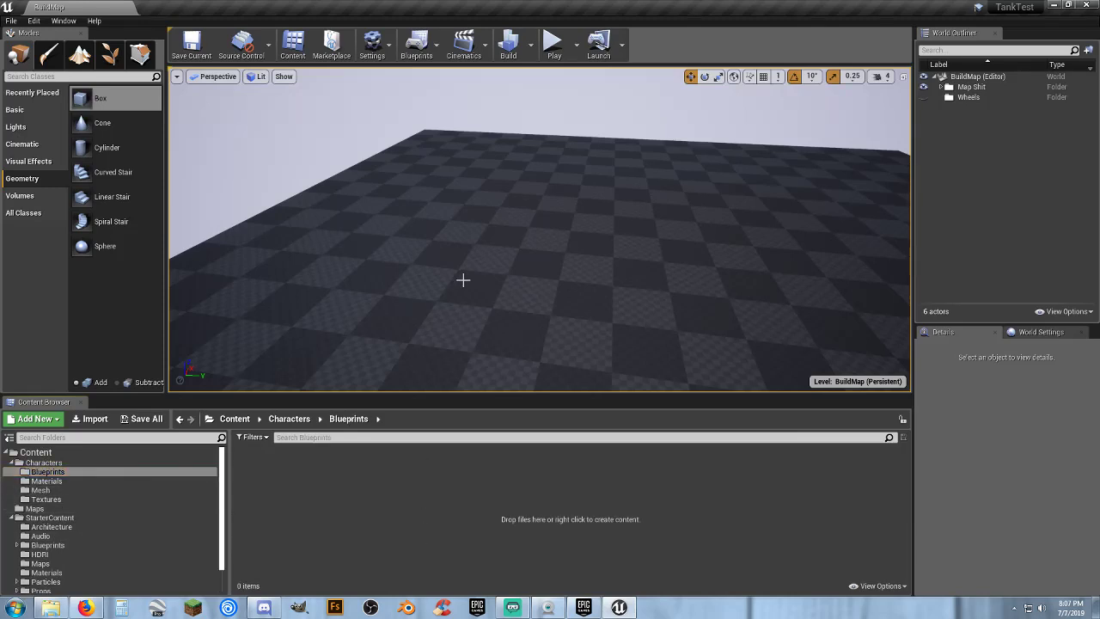
{"action": "right_click", "coordinate": [330, 482]}
{"action": "left_click", "coordinate": [392, 192]}
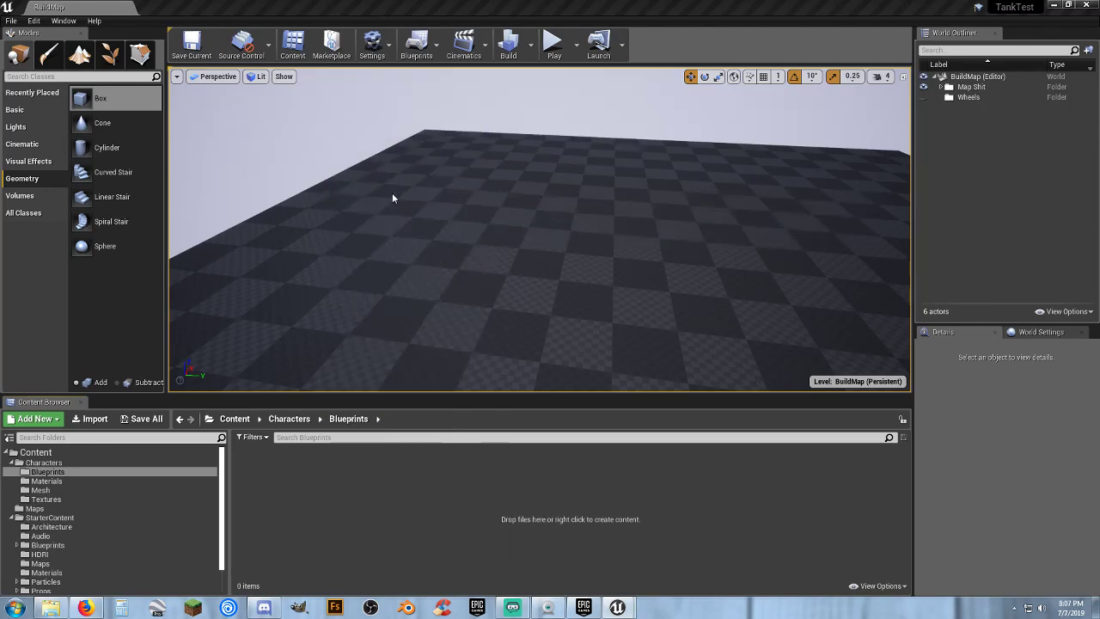
{"action": "left_click", "coordinate": [440, 206]}
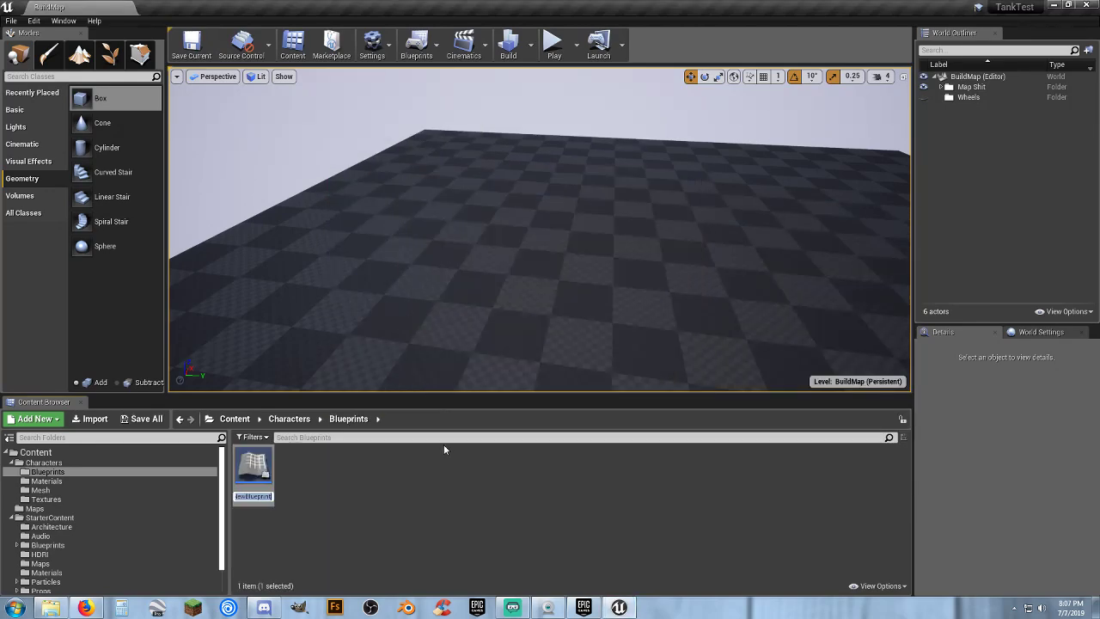
{"action": "key", "text": "Return"}
{"action": "left_click_drag", "start_coordinate": [248, 467], "coordinate": [257, 467]}
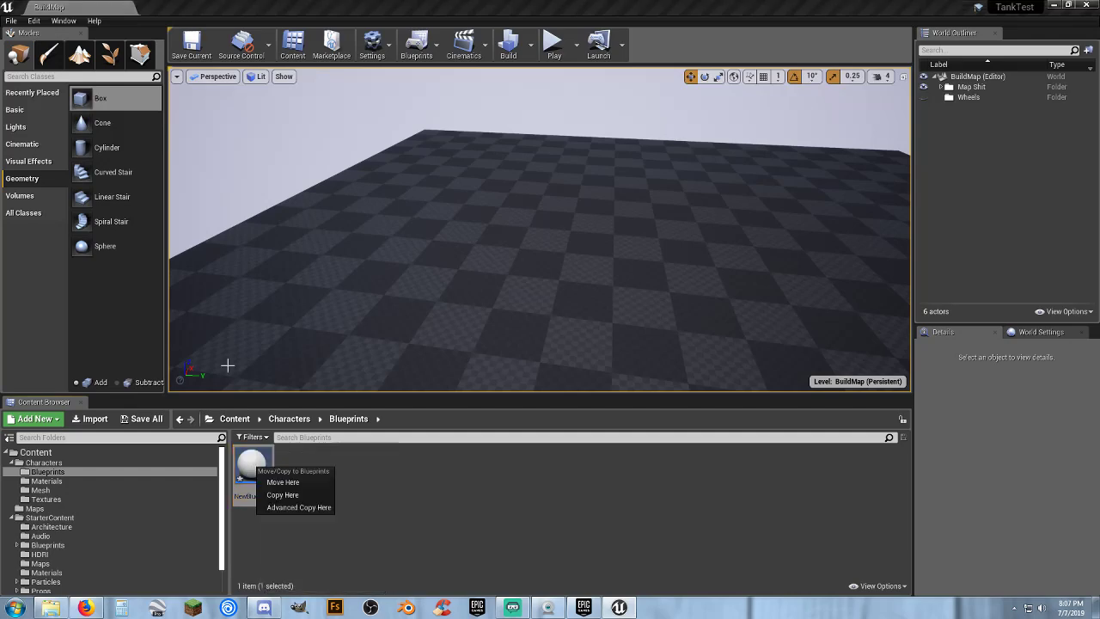
{"action": "left_click", "coordinate": [339, 496]}
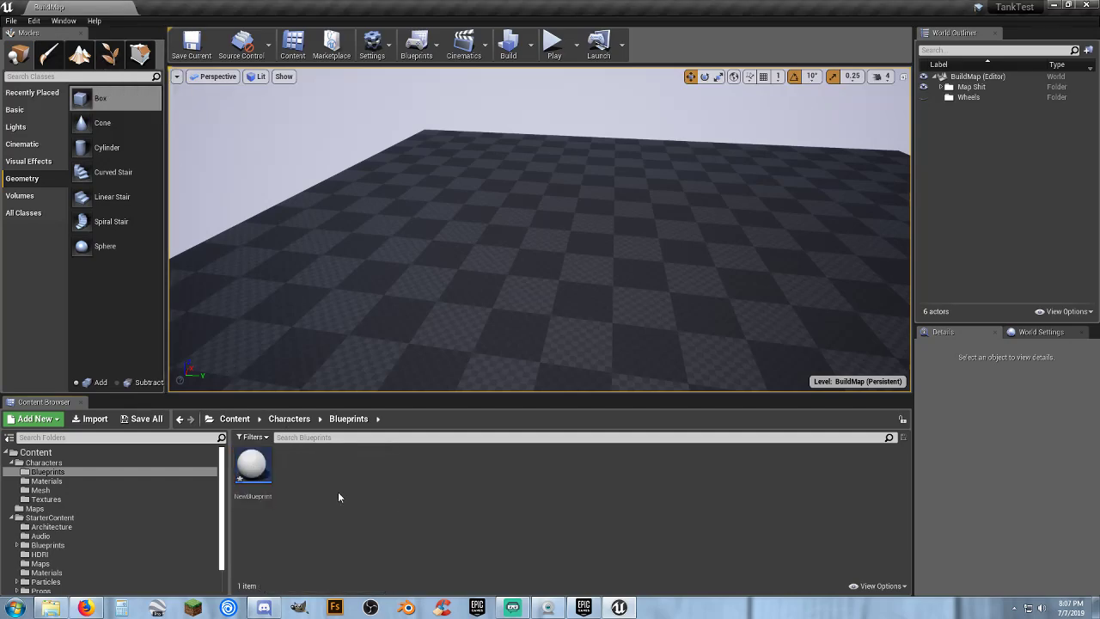
{"action": "double_click", "coordinate": [251, 468]}
- Select SK_TT_Body in the Characters > Mesh folder and add it to the new Blueprint as a skeletal mesh component
{"action": "left_click", "coordinate": [48, 8]}
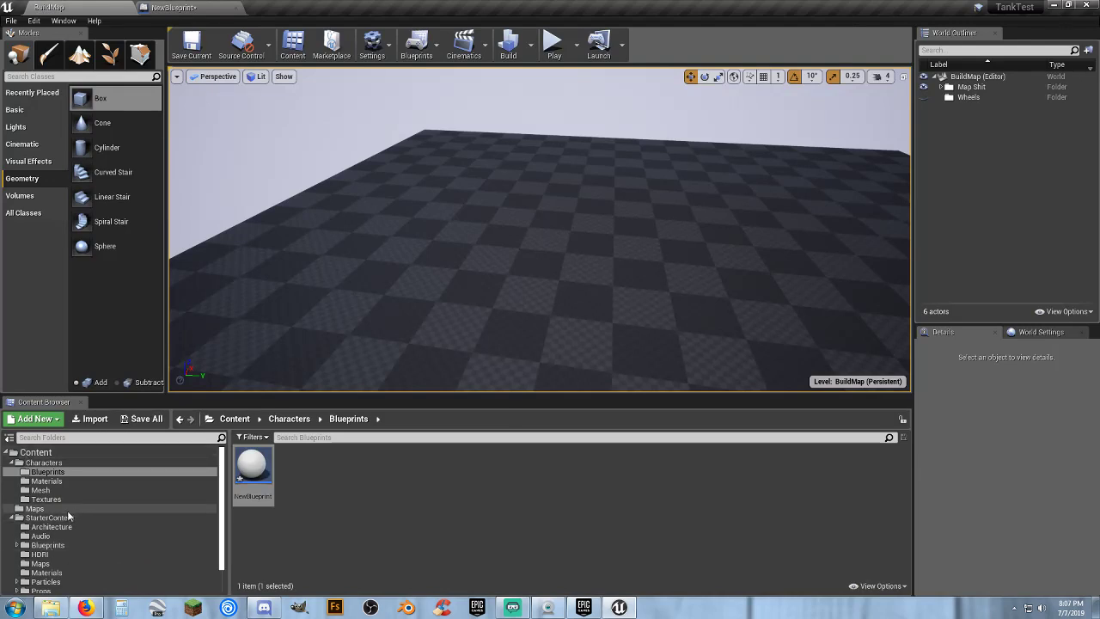
{"action": "scroll", "coordinate": [61, 515], "scroll_direction": "down", "scroll_amount": 2}
{"action": "scroll", "coordinate": [57, 517], "scroll_direction": "up", "scroll_amount": 2}
{"action": "left_click", "coordinate": [13, 520]}
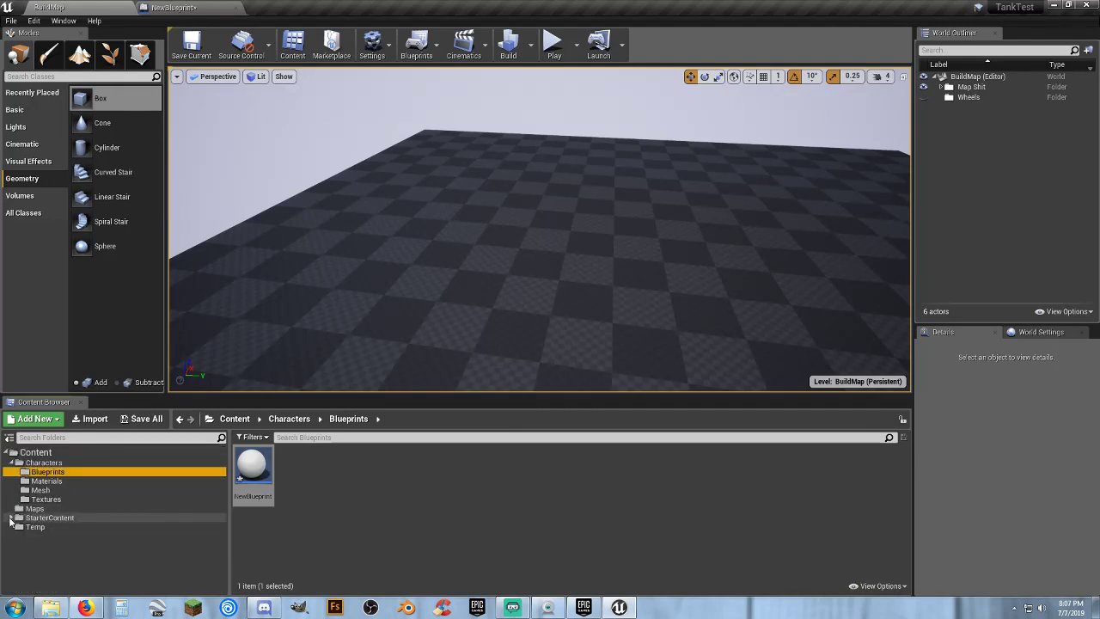
{"action": "left_click", "coordinate": [40, 489]}
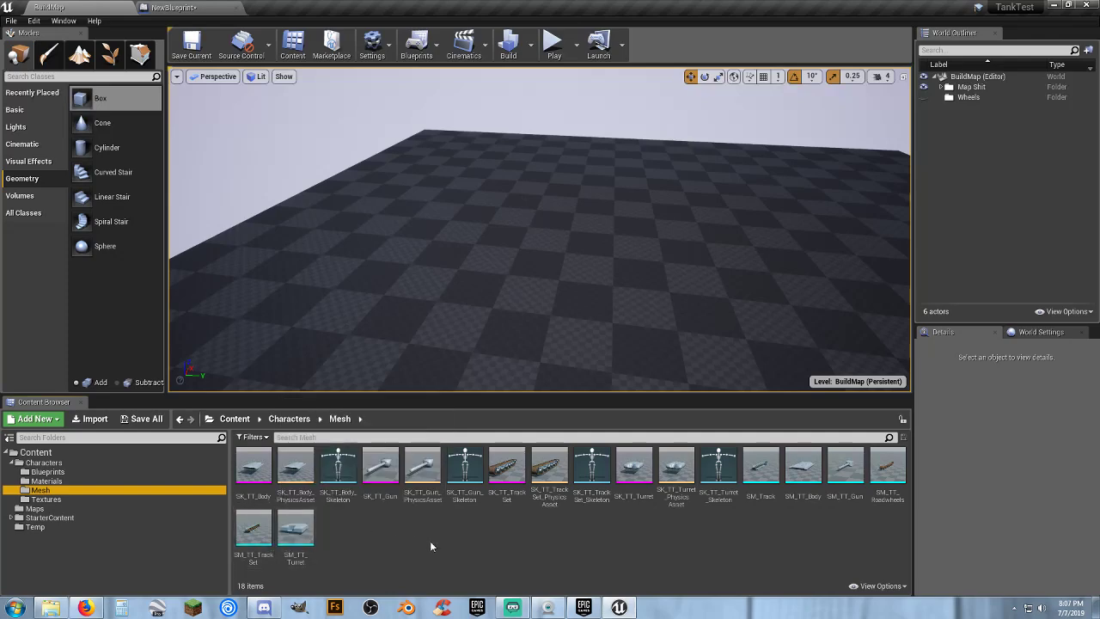
{"action": "left_click", "coordinate": [253, 471]}
{"action": "left_click", "coordinate": [173, 6]}
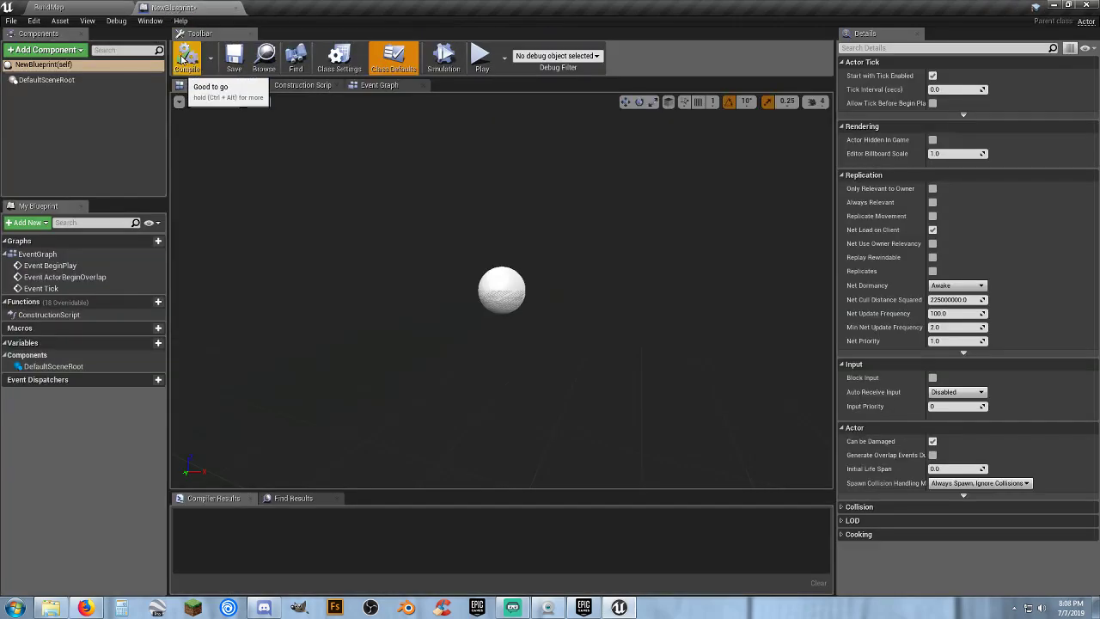
{"action": "left_click", "coordinate": [47, 49]}
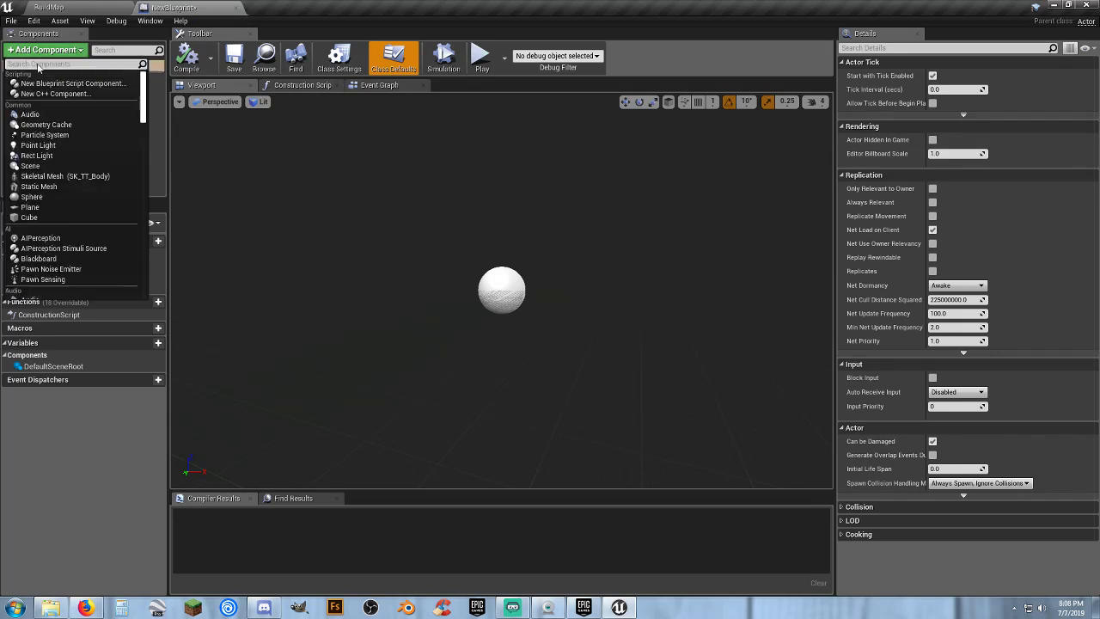
{"action": "left_click", "coordinate": [78, 176]}
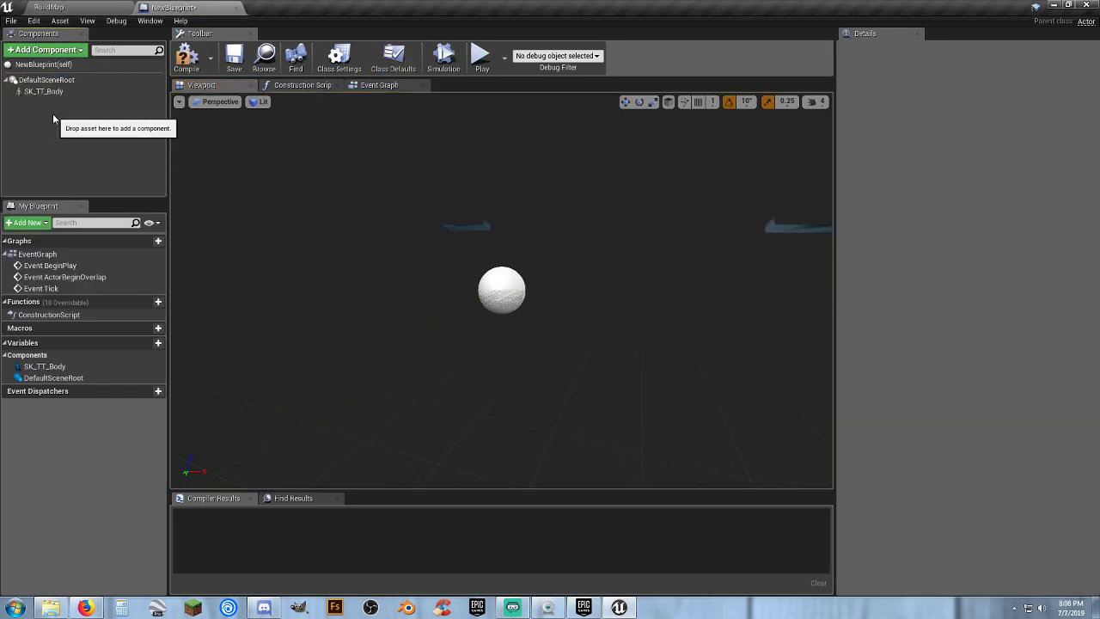
- Make the SK_TT_Body component the Blueprint's root in place of DefaultSceneRoot
{"action": "mouse_move", "coordinate": [57, 93]}
{"action": "left_mouse_down"}
{"action": "mouse_move", "coordinate": [64, 118]}
{"action": "mouse_move", "coordinate": [54, 80]}
{"action": "left_mouse_up"}
{"action": "left_click", "coordinate": [54, 82]}
{"action": "right_click_drag", "start_coordinate": [501, 289], "coordinate": [632, 290]}
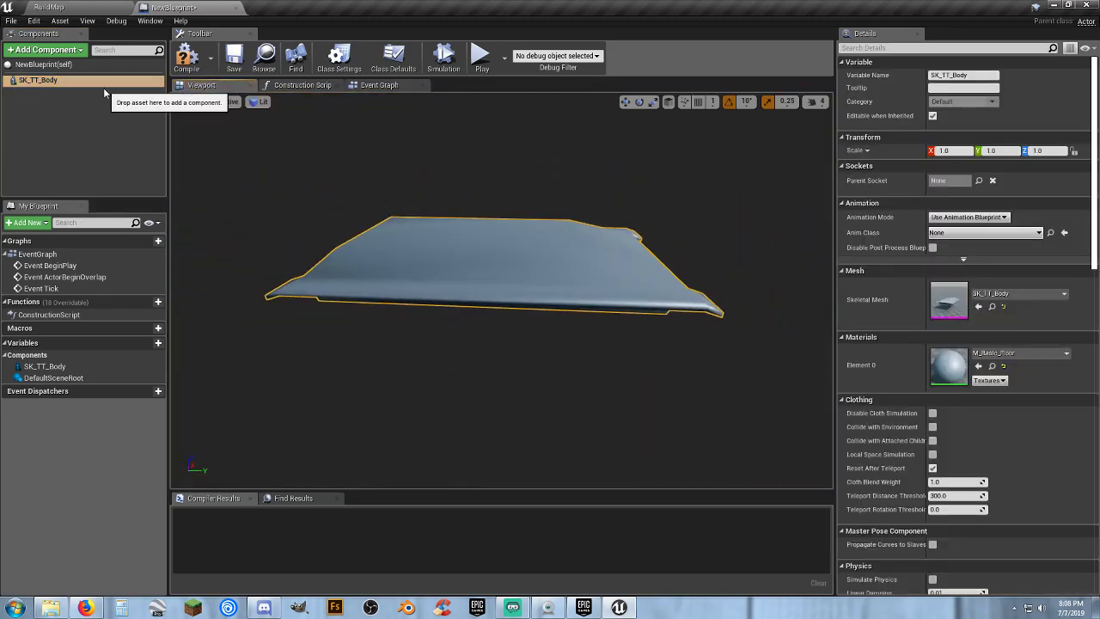
{"action": "left_click", "coordinate": [61, 10]}
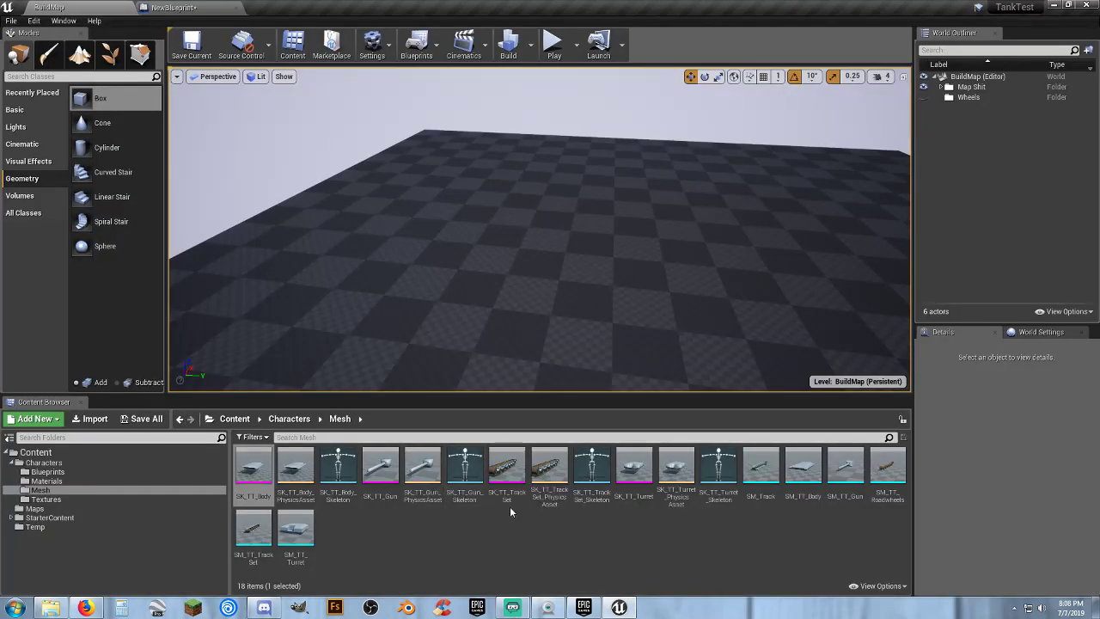
{"action": "mouse_move", "coordinate": [506, 501]}
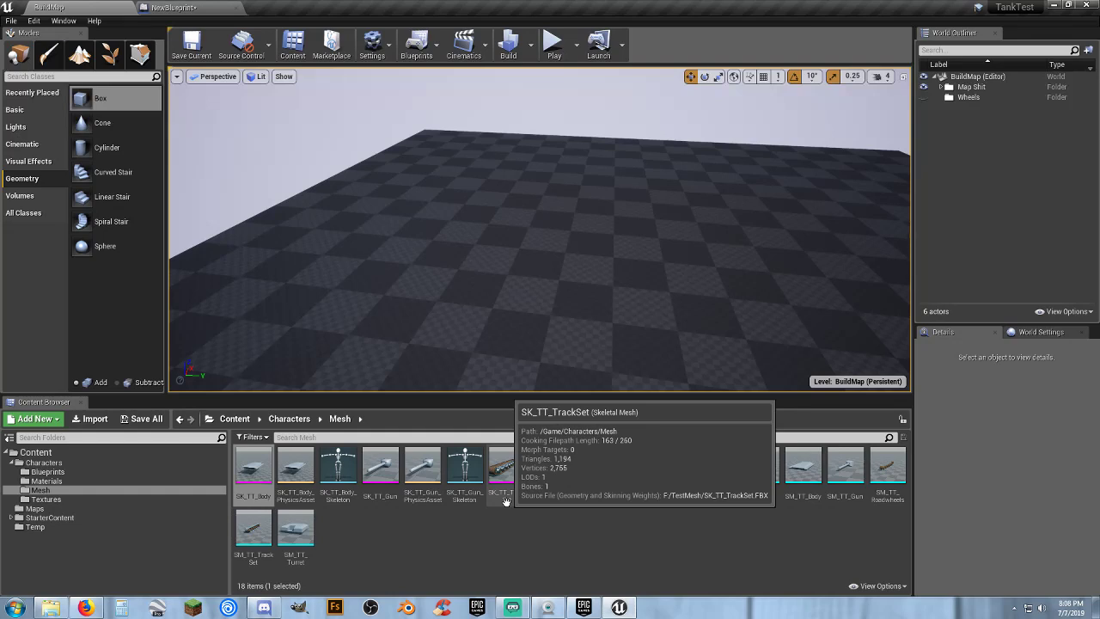
{"action": "left_click", "coordinate": [506, 498]}
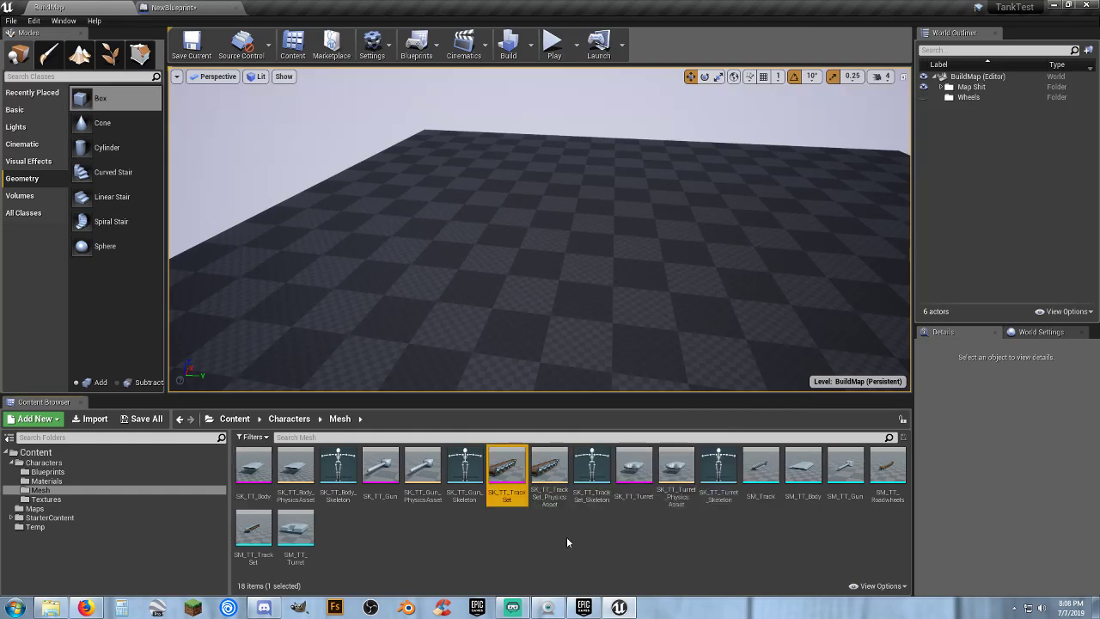
{"action": "left_click", "coordinate": [174, 8]}
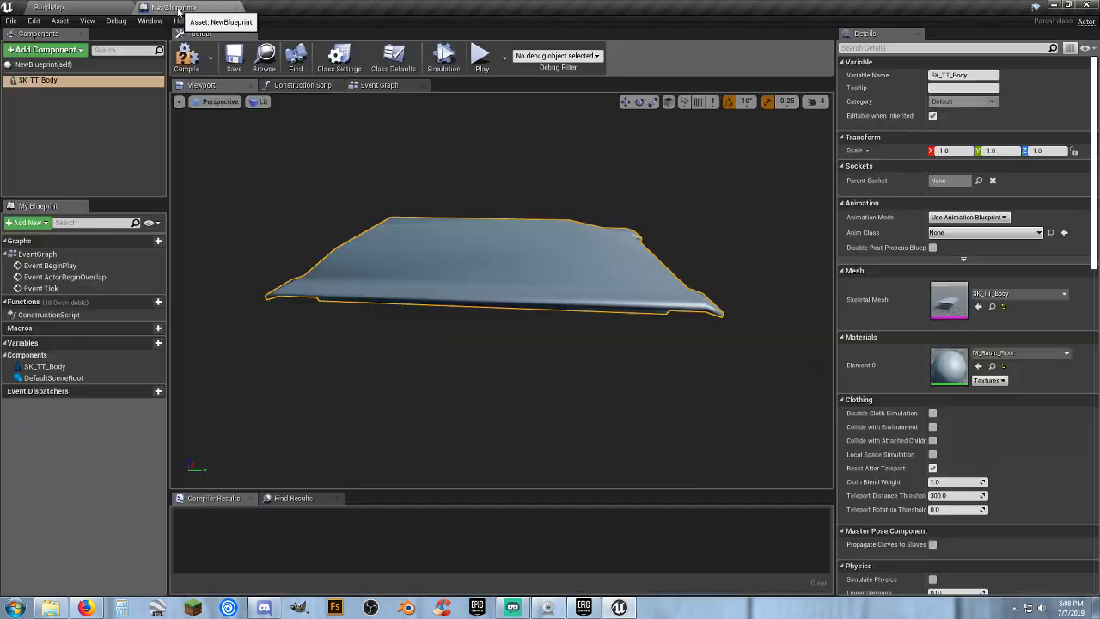
{"action": "left_click", "coordinate": [109, 9]}
{"action": "left_click", "coordinate": [638, 496]}
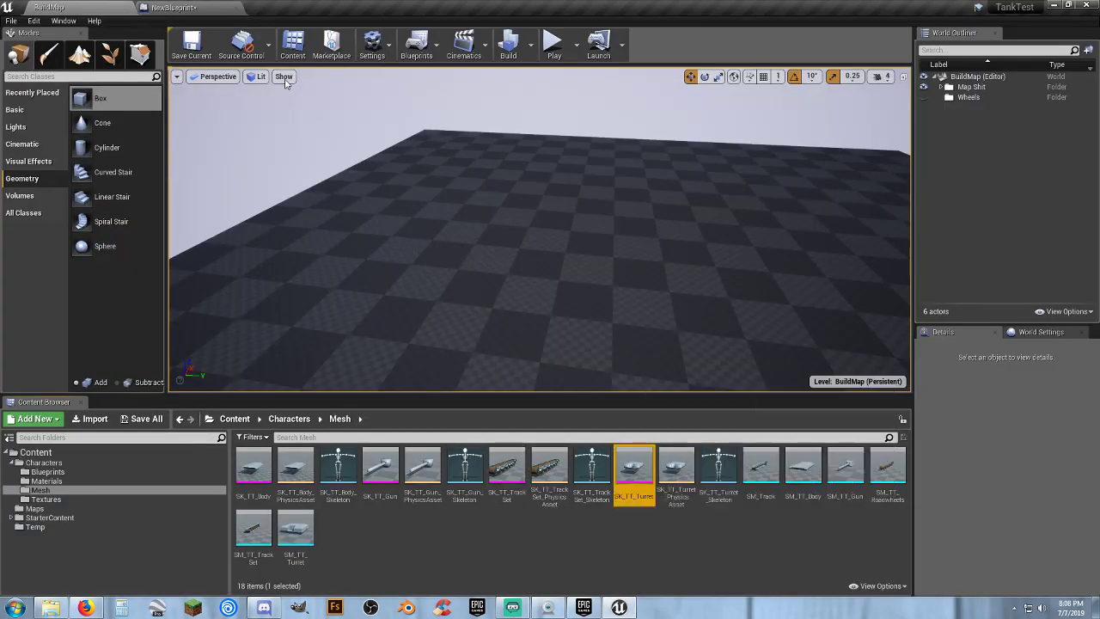
{"action": "left_click", "coordinate": [196, 9]}
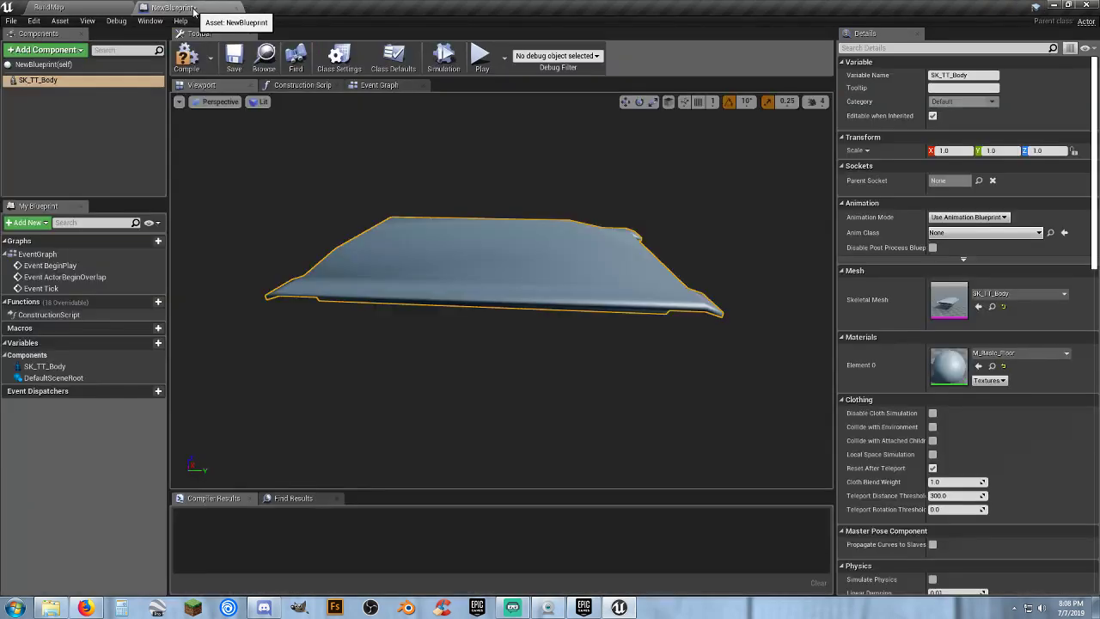
{"action": "left_click", "coordinate": [45, 49]}
{"action": "left_click", "coordinate": [87, 458]}
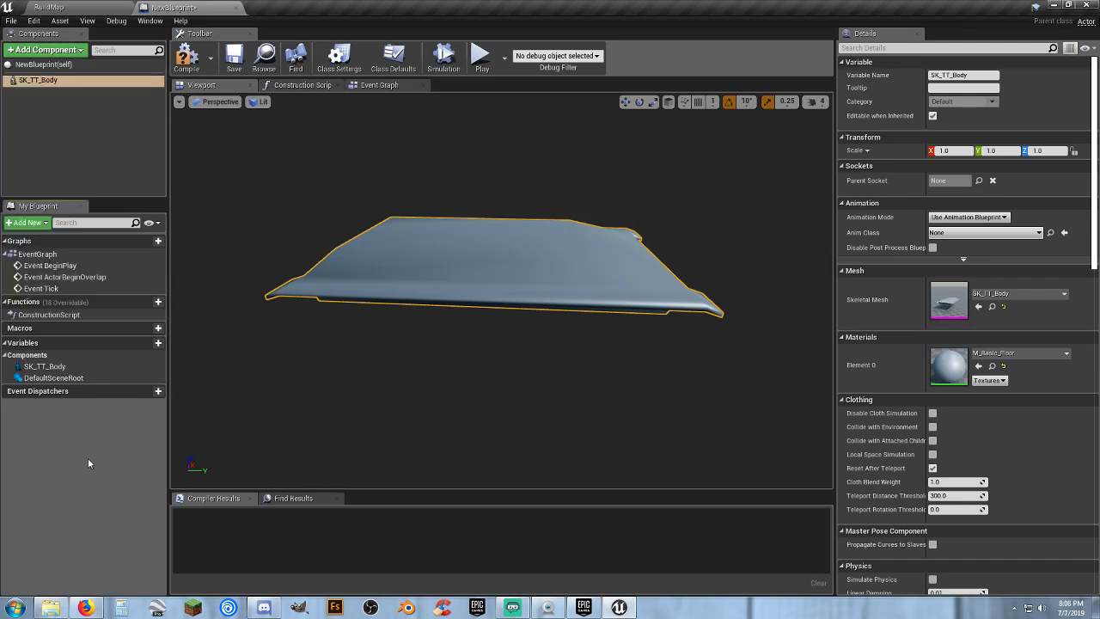
- Add SK_TT_TrackSet under SK_TT_Body as a skeletal mesh component named Right Track and attach it to the Right Tracks socket
{"action": "left_click", "coordinate": [89, 6]}
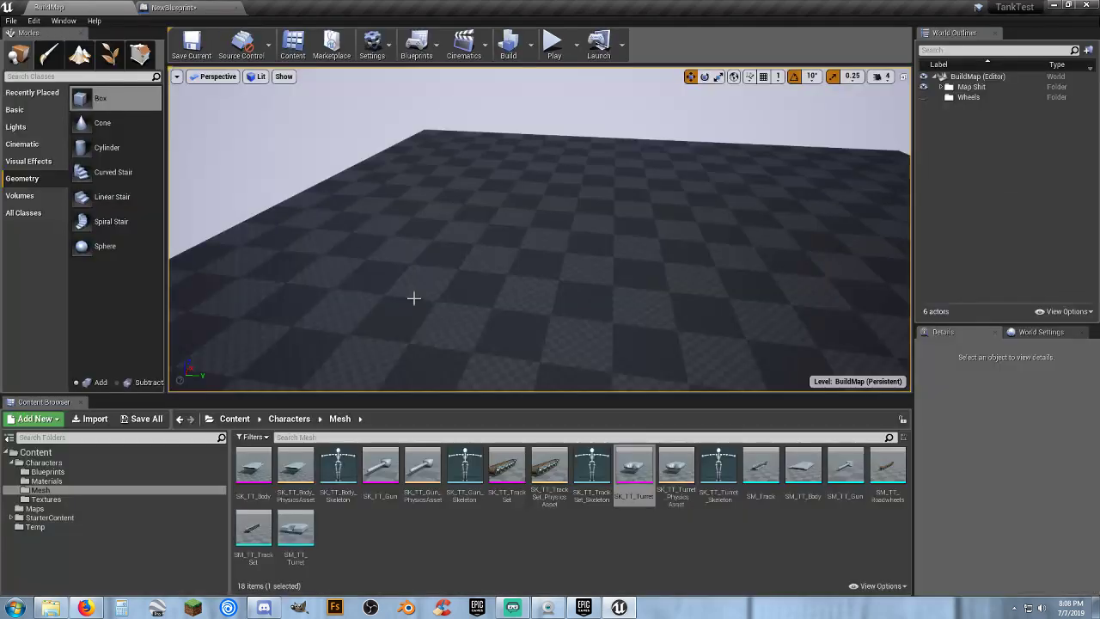
{"action": "left_click", "coordinate": [507, 468]}
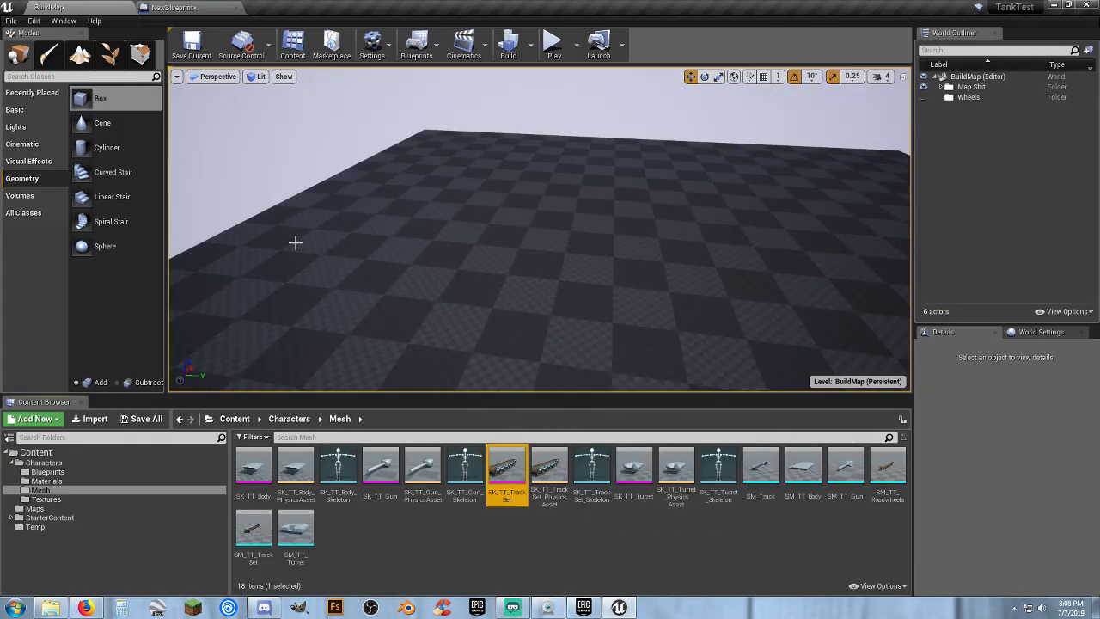
{"action": "left_click", "coordinate": [176, 8]}
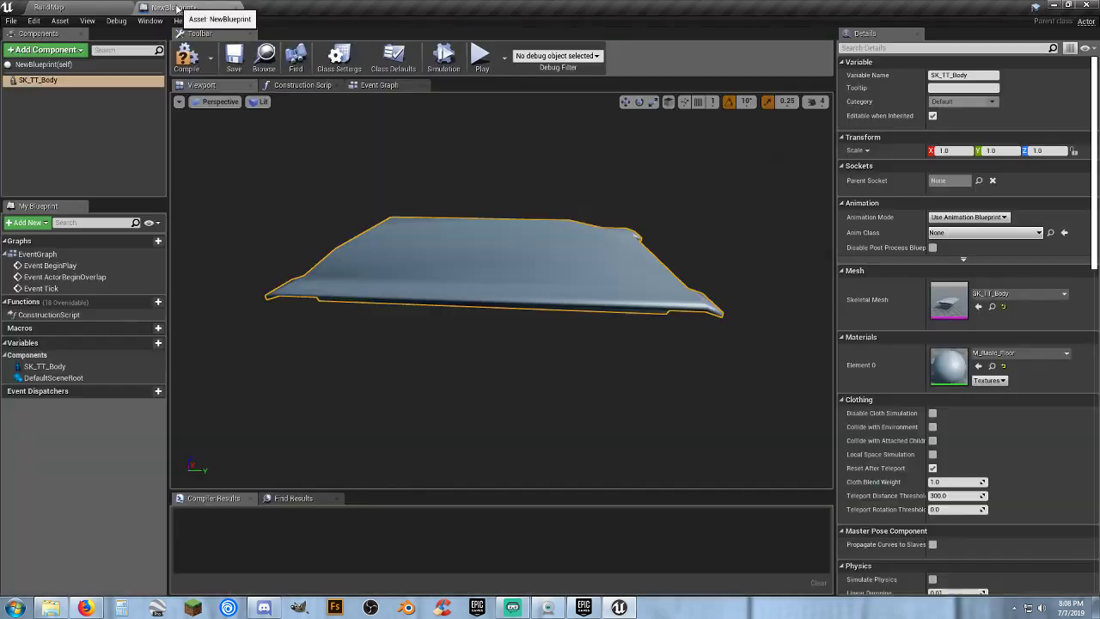
{"action": "left_click", "coordinate": [47, 49]}
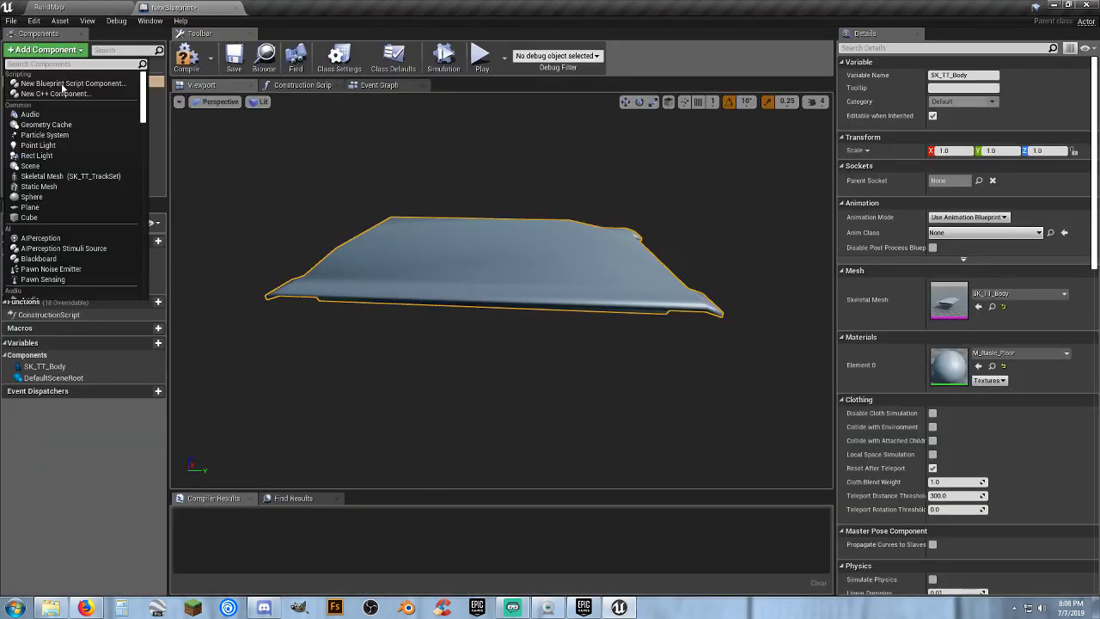
{"action": "left_click", "coordinate": [89, 175]}
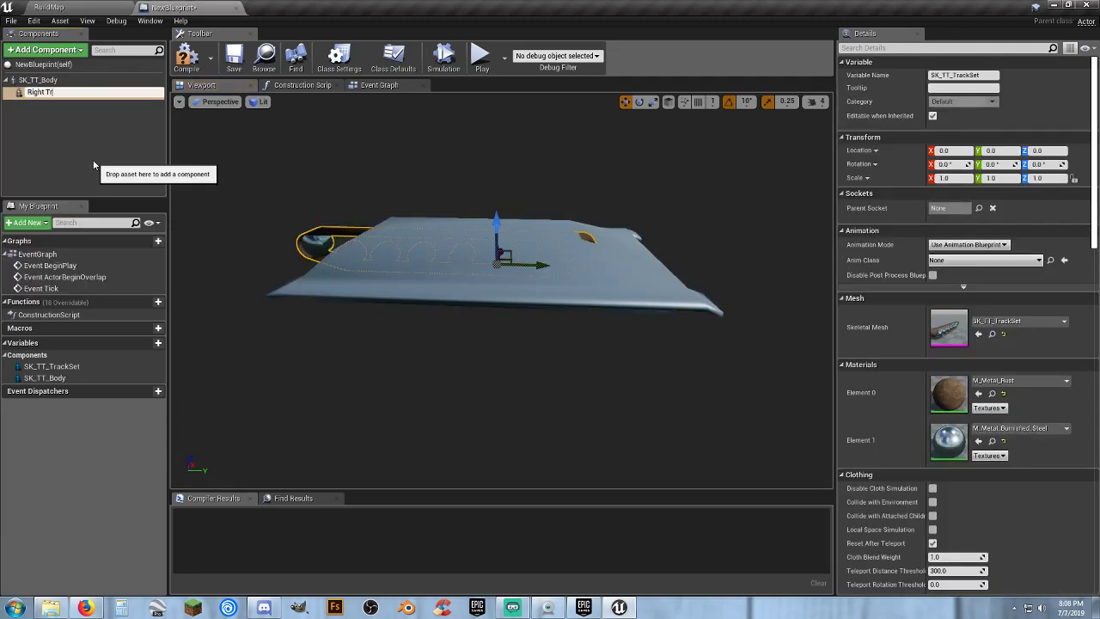
{"action": "key", "text": "Return"}
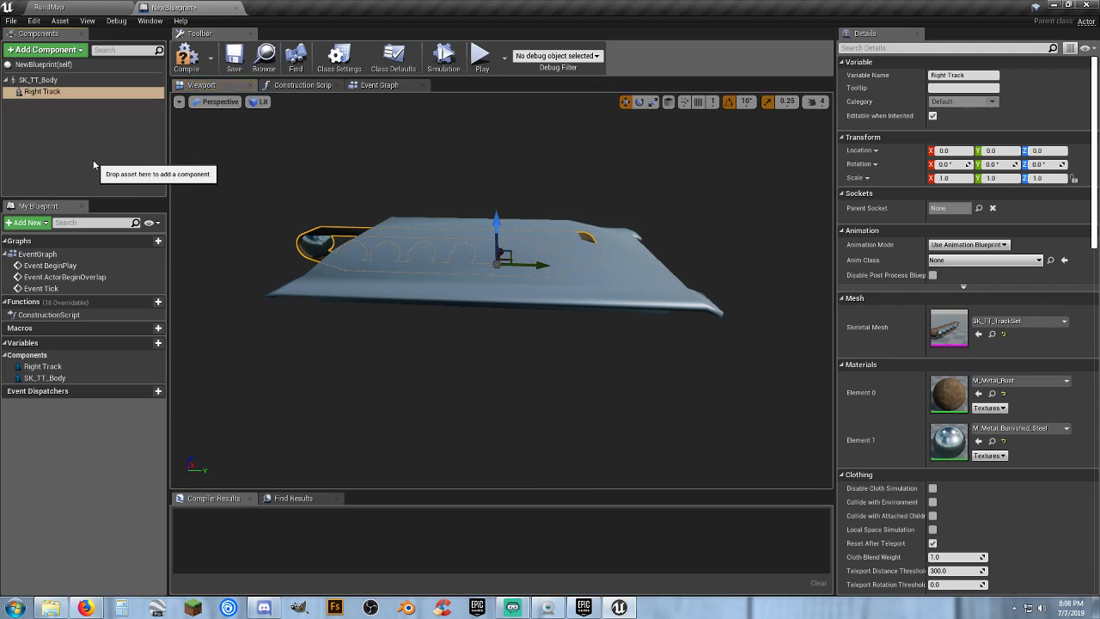
{"action": "left_click", "coordinate": [978, 210]}
{"action": "left_click", "coordinate": [978, 257]}
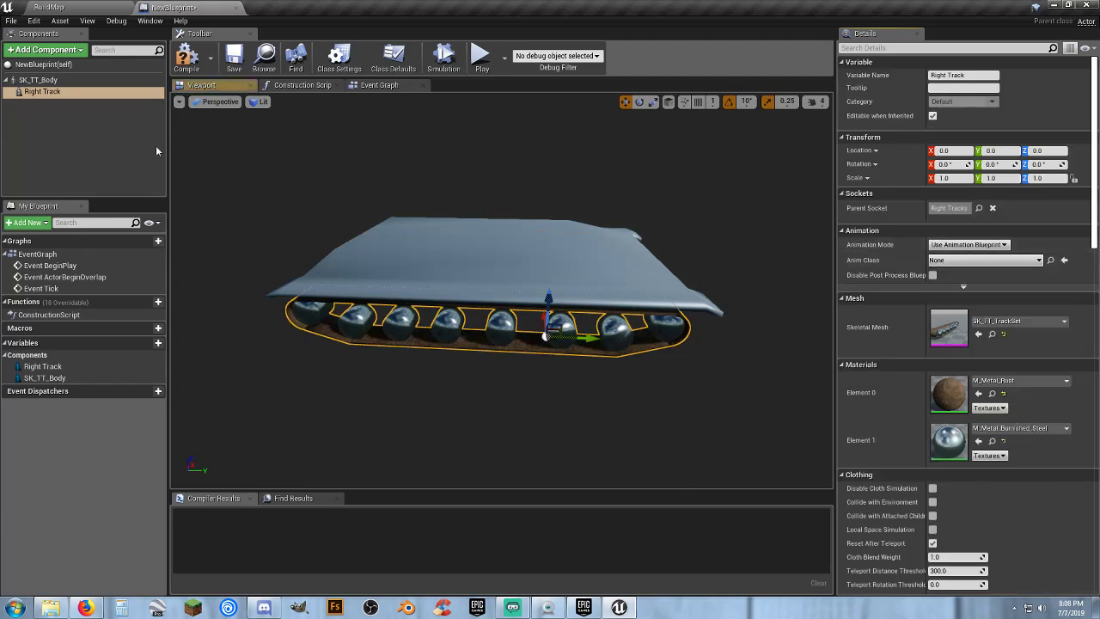
- Add a second SK_TT_TrackSet component under SK_TT_Body, name it Left Track and attach it to the Left Tracks socket
{"action": "left_click", "coordinate": [47, 80]}
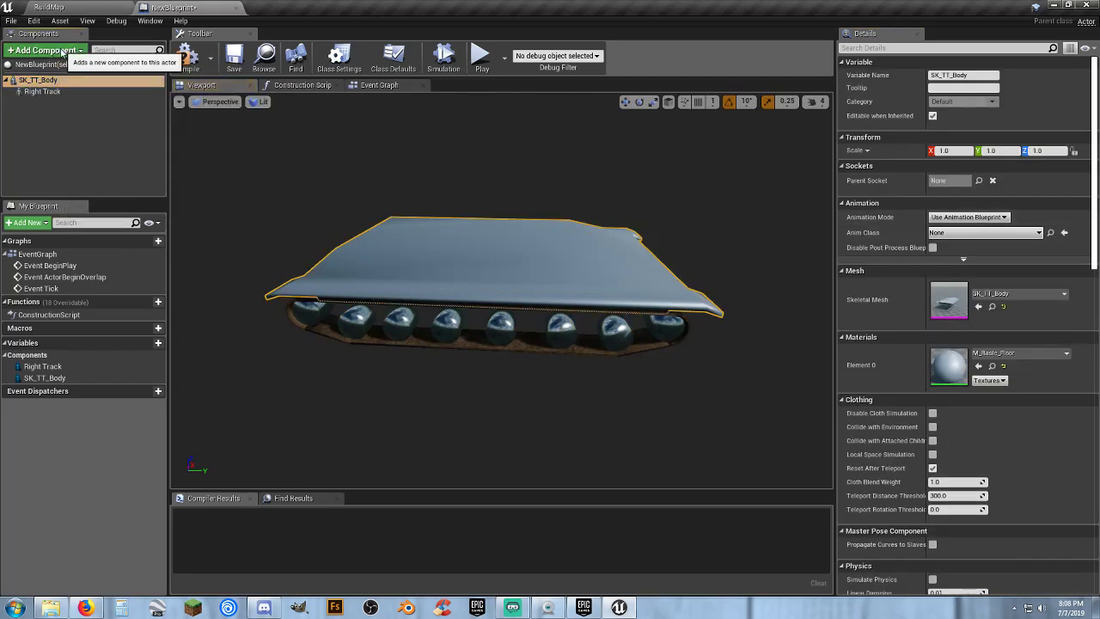
{"action": "left_click", "coordinate": [63, 52]}
{"action": "left_click", "coordinate": [91, 177]}
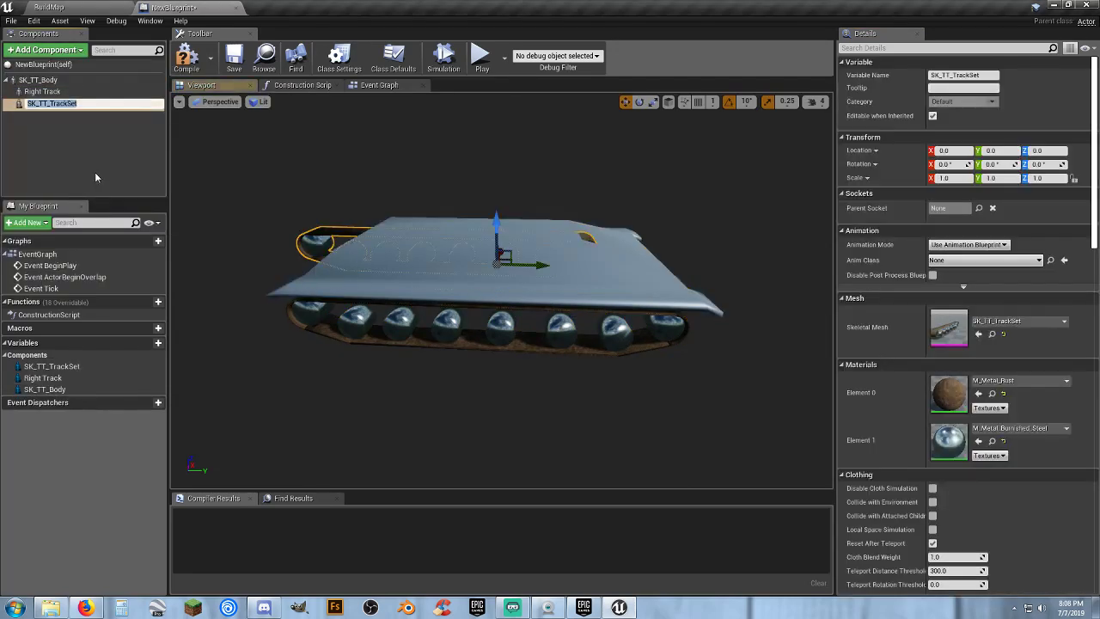
{"action": "type", "text": "Le"}
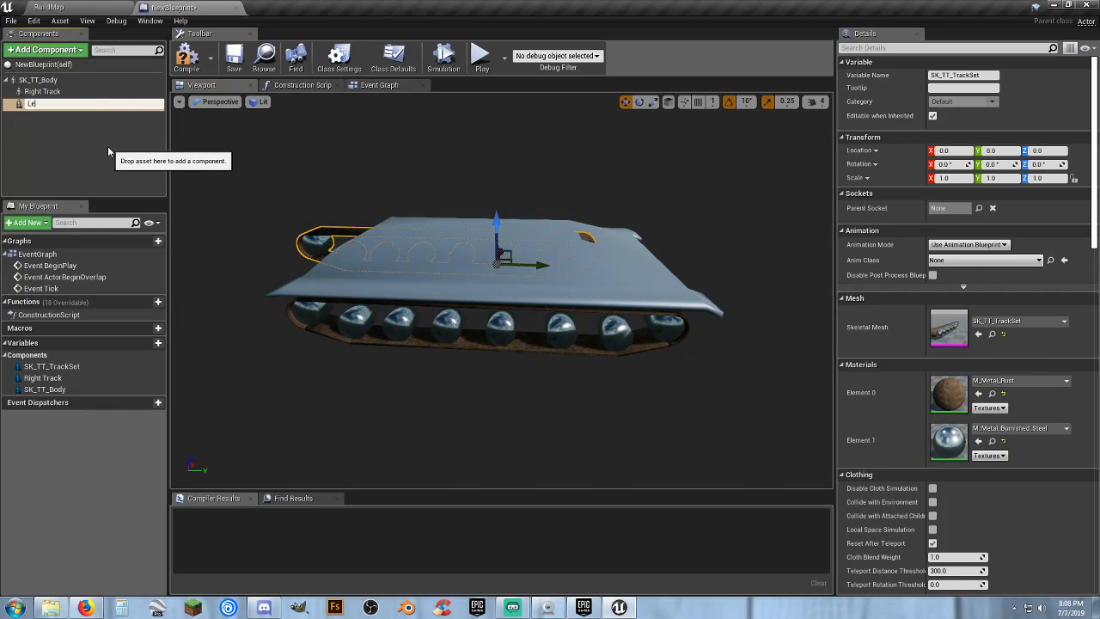
{"action": "type", "text": "ft Track"}
{"action": "key", "text": "Return"}
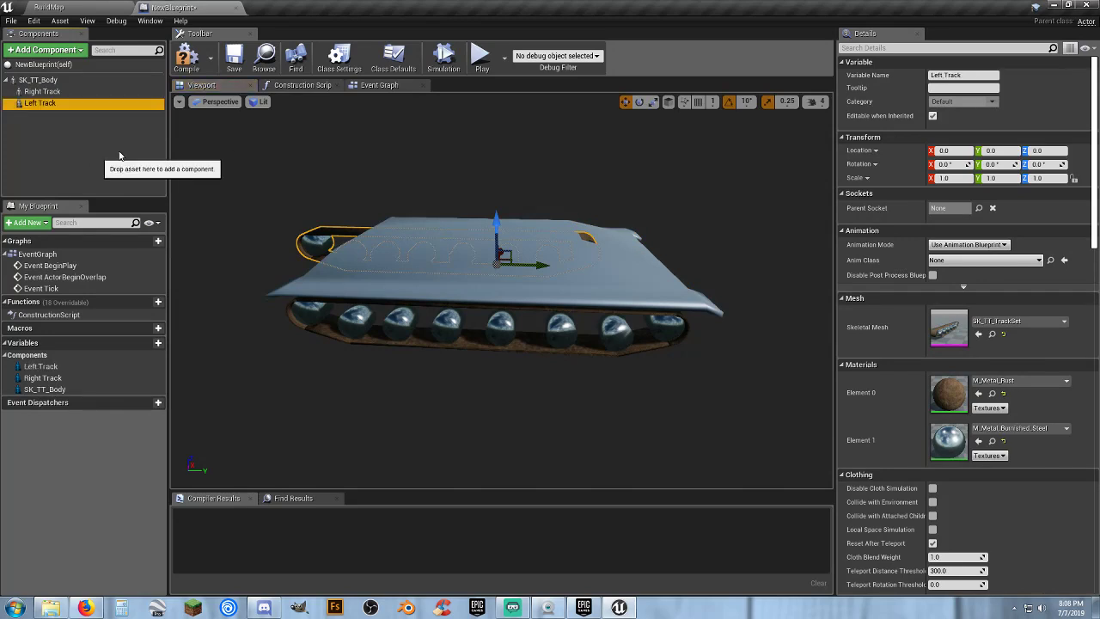
{"action": "left_click", "coordinate": [978, 208]}
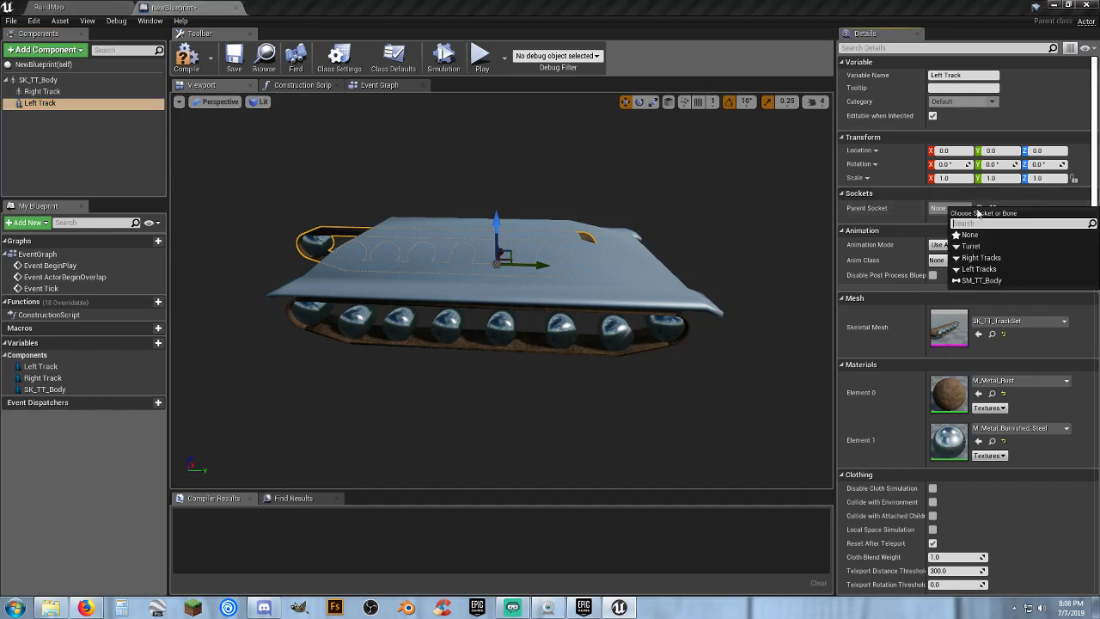
{"action": "left_click", "coordinate": [979, 268]}
- Select the SK_TT_Body mesh asset and add it under the root body as a skeletal mesh component named Turret
{"action": "left_click", "coordinate": [38, 79]}
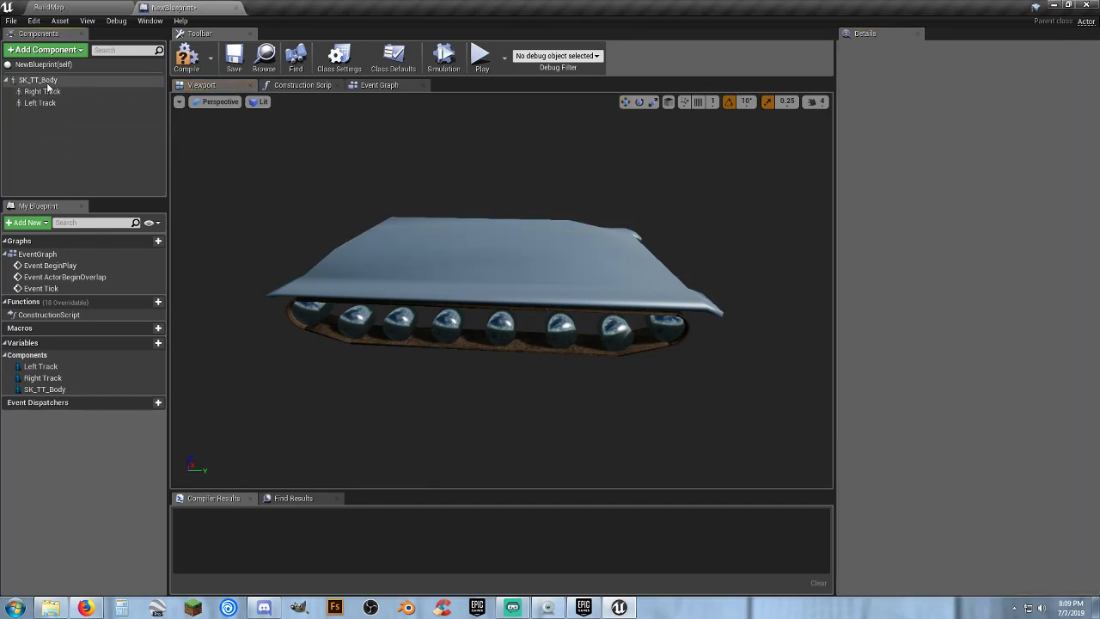
{"action": "left_click", "coordinate": [72, 11]}
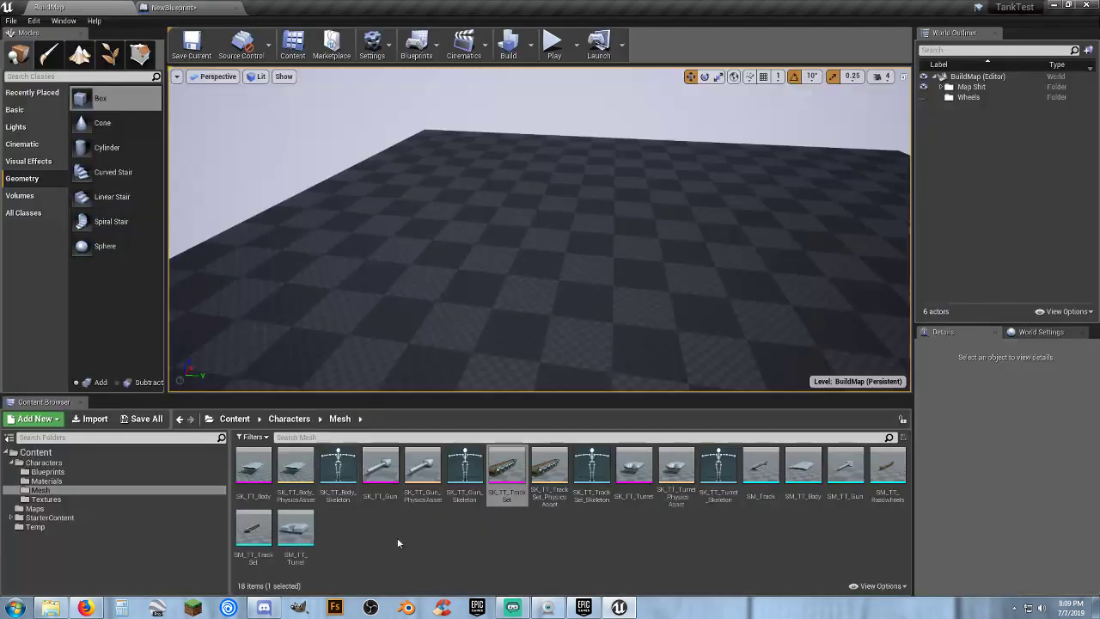
{"action": "left_click", "coordinate": [253, 469]}
{"action": "left_click", "coordinate": [176, 7]}
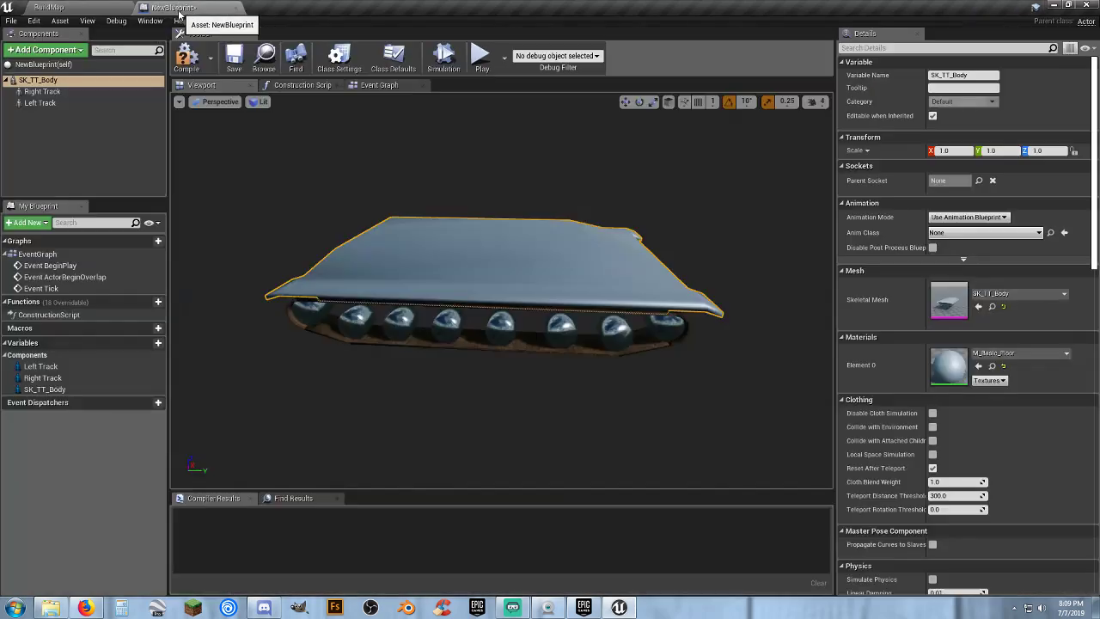
{"action": "left_click", "coordinate": [45, 49]}
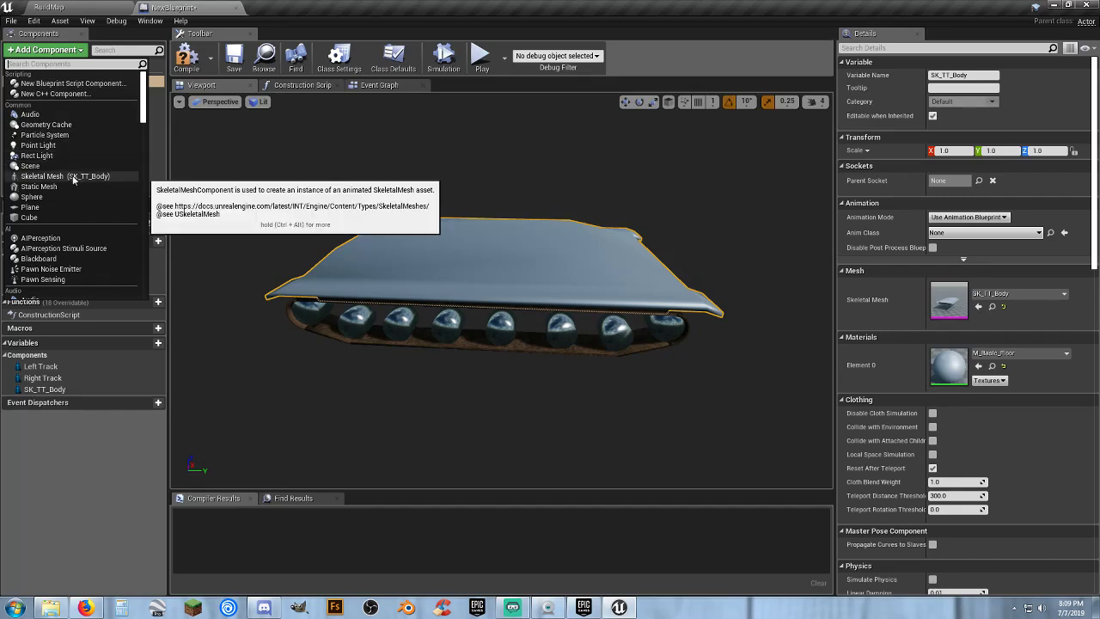
{"action": "left_click", "coordinate": [73, 175]}
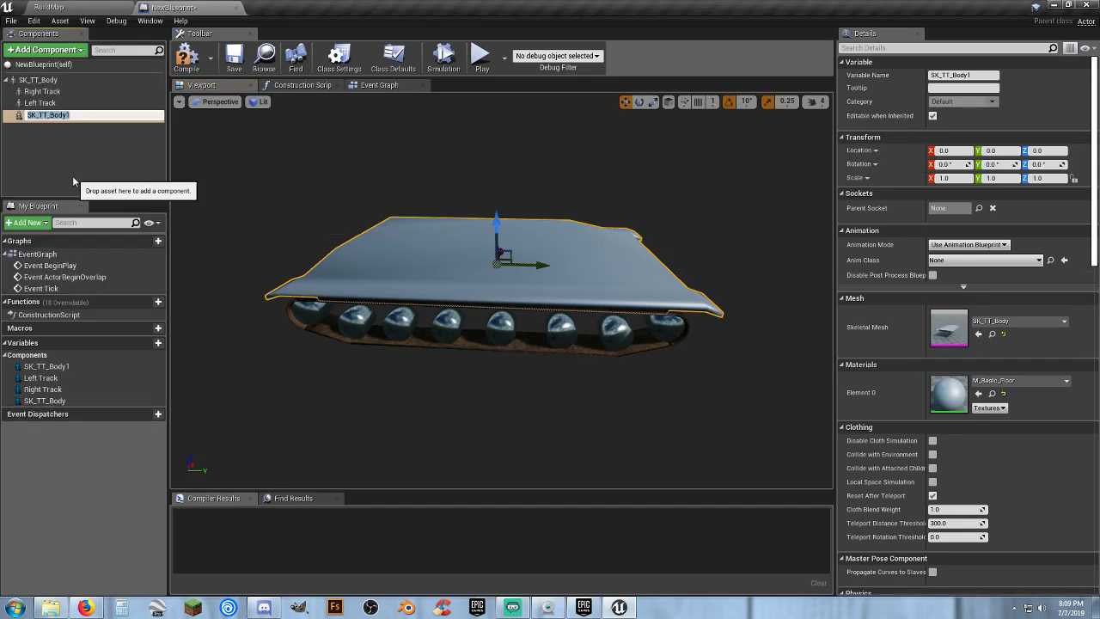
{"action": "type", "text": "Turret"}
{"action": "key", "text": "Return"}
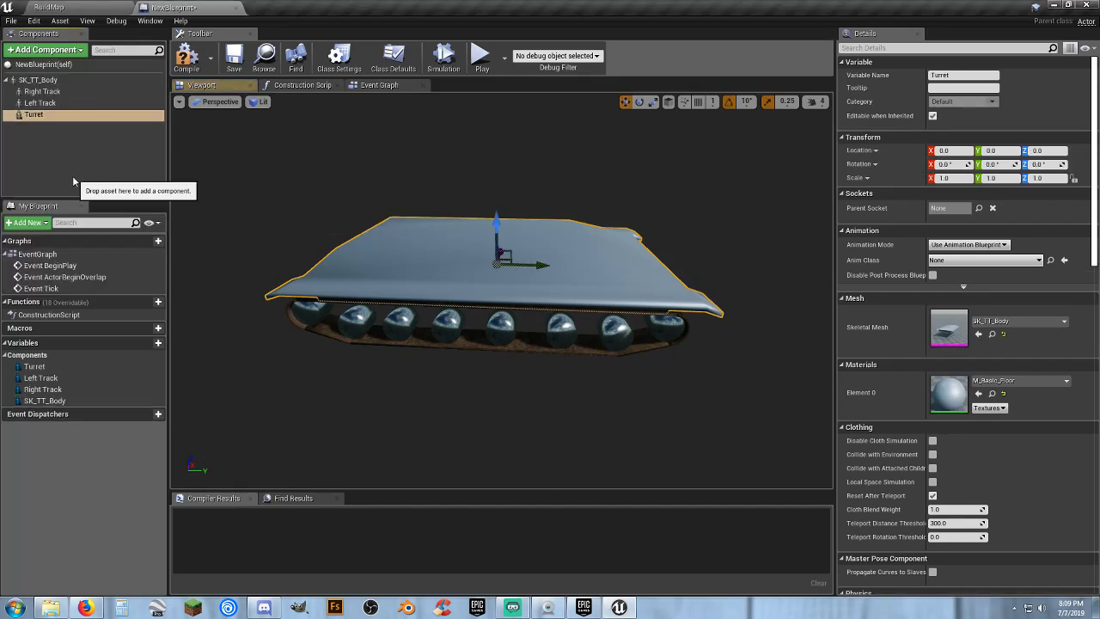
- Add the SK_TT_Gun skeletal mesh under the Turret component, name it Gun and set its parent socket to Turret
{"action": "left_click", "coordinate": [87, 10]}
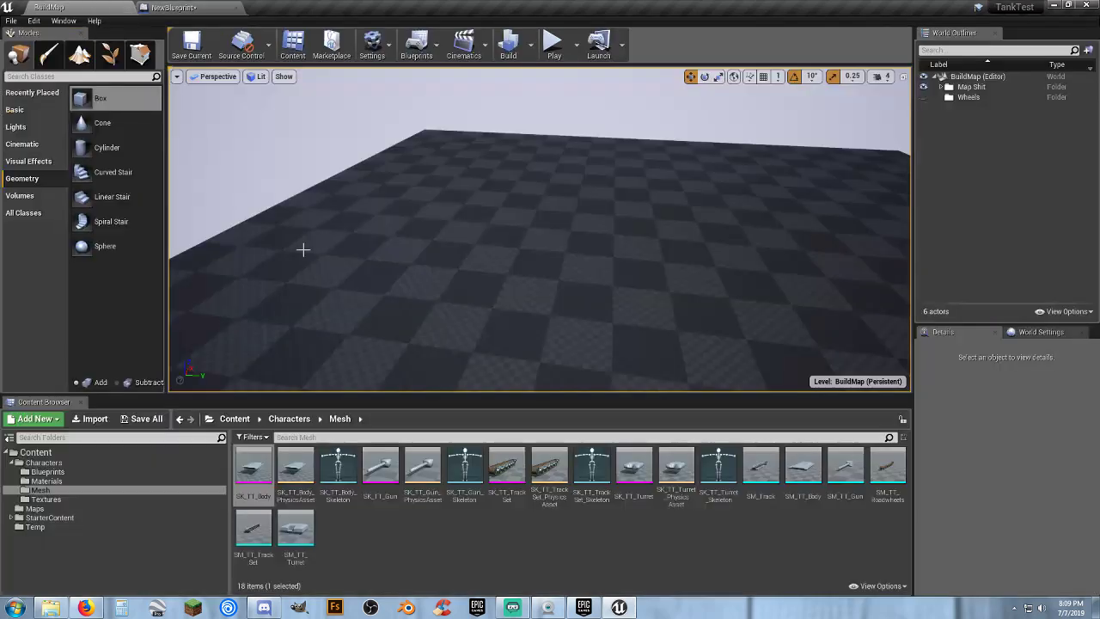
{"action": "left_click", "coordinate": [845, 471]}
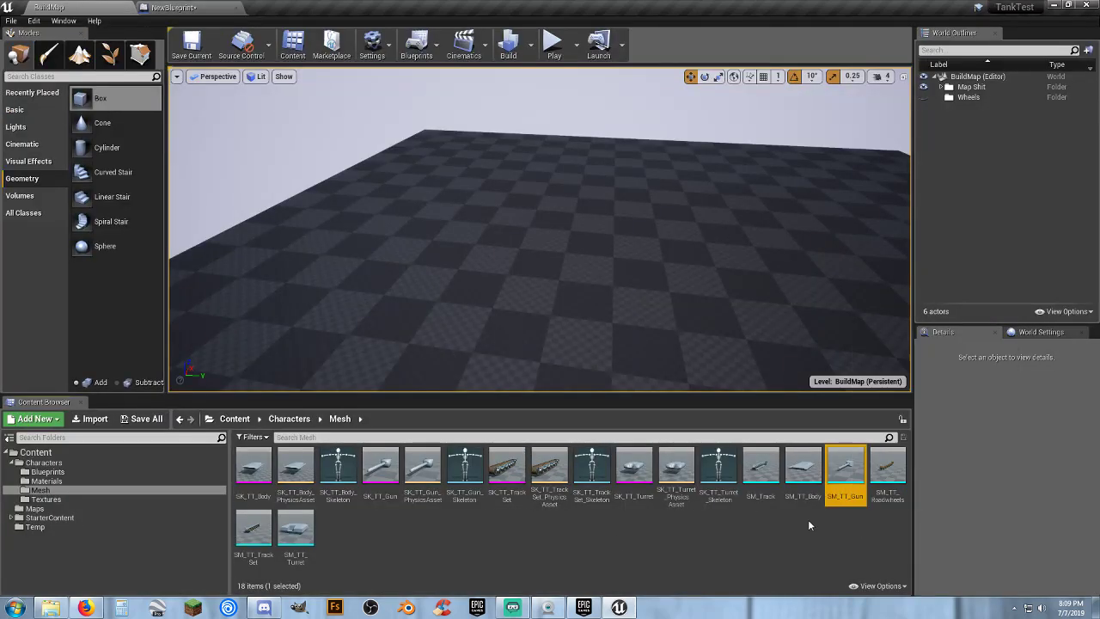
{"action": "left_click", "coordinate": [381, 468]}
{"action": "left_click", "coordinate": [179, 8]}
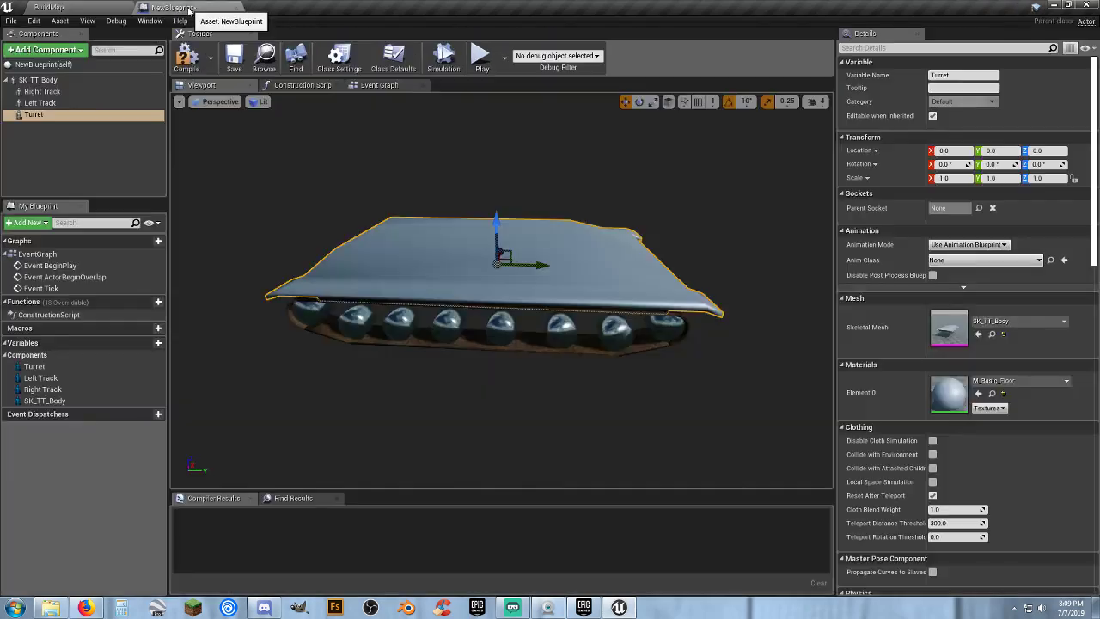
{"action": "left_click", "coordinate": [52, 50]}
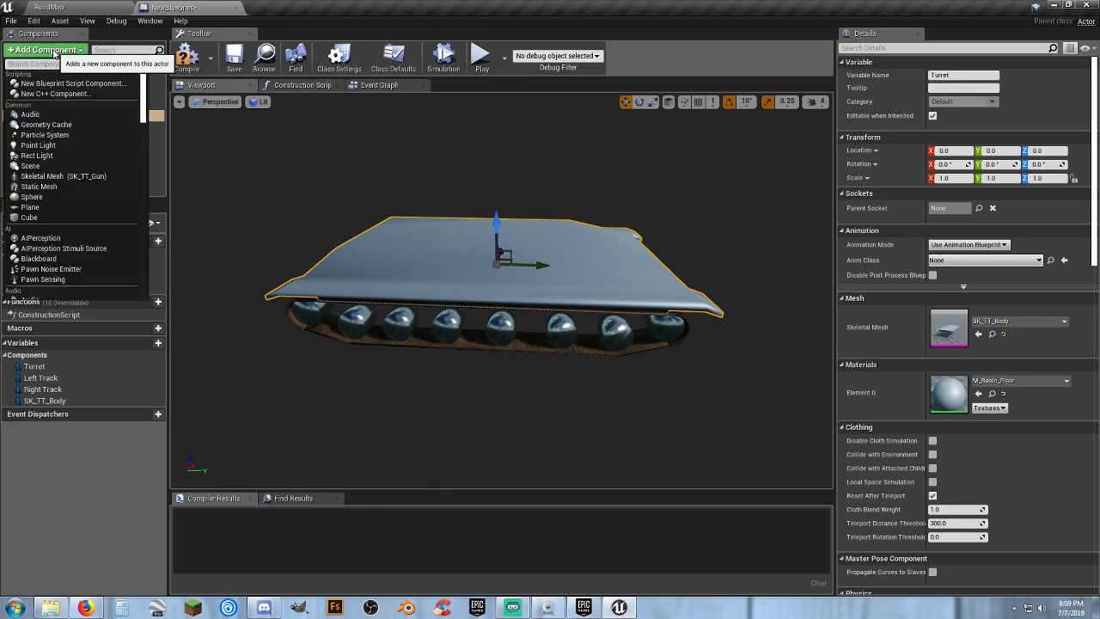
{"action": "left_click", "coordinate": [75, 176]}
{"action": "type", "text": "Gun"}
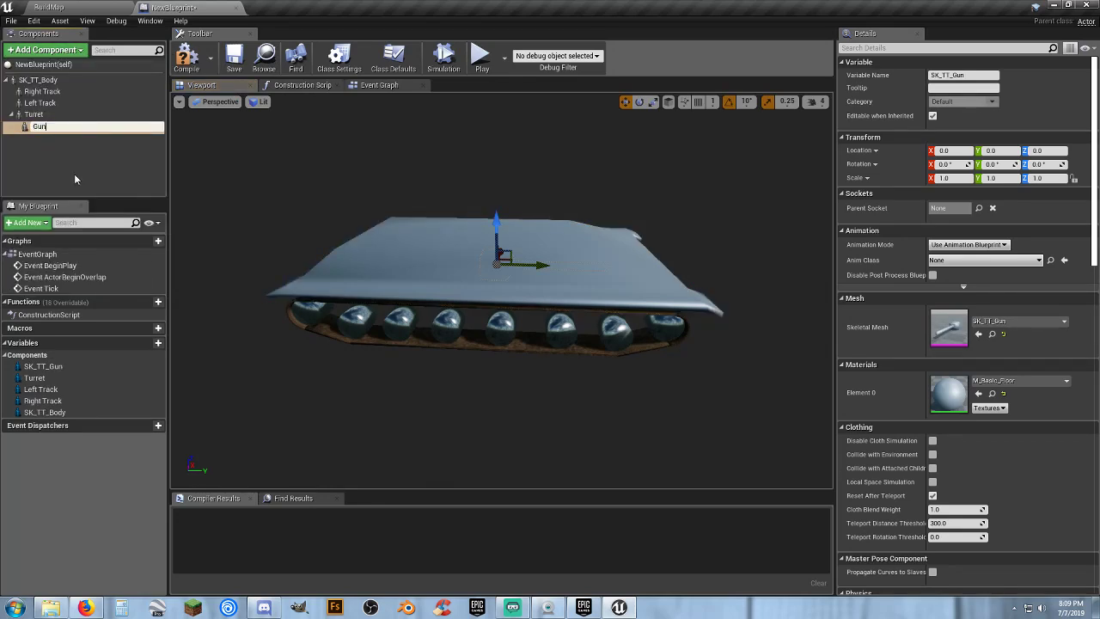
{"action": "key", "text": "Return"}
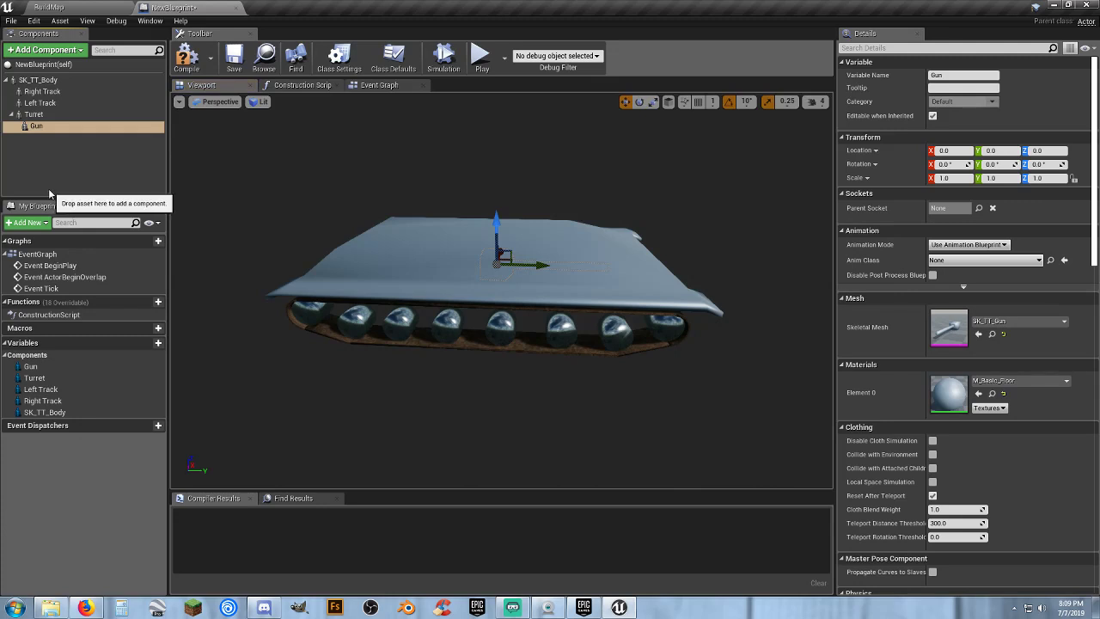
{"action": "left_click", "coordinate": [978, 208]}
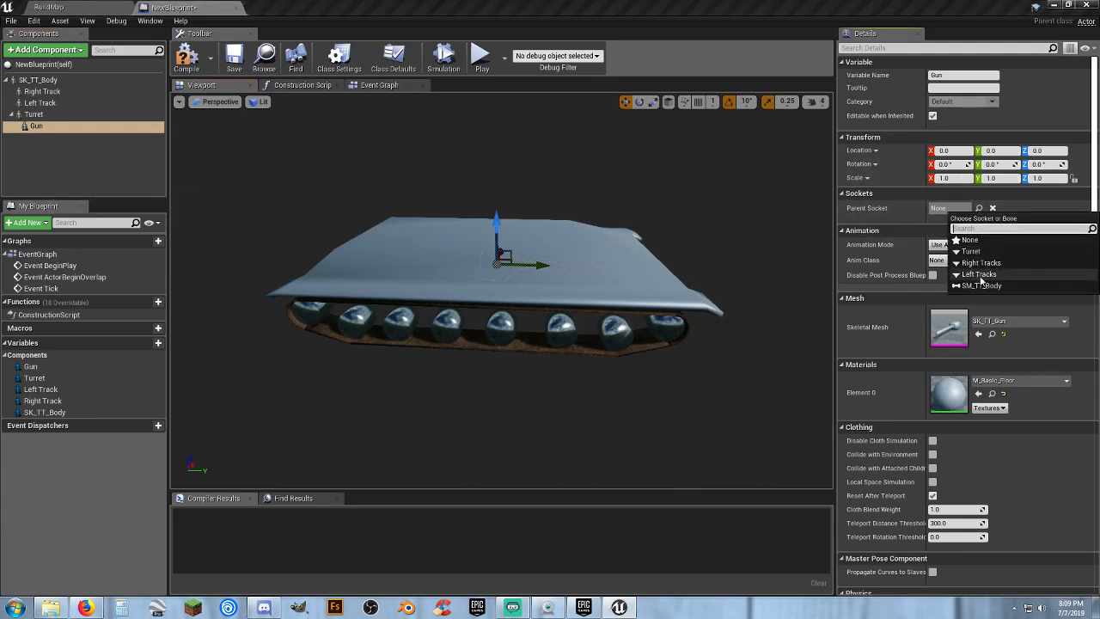
{"action": "left_click", "coordinate": [971, 251]}
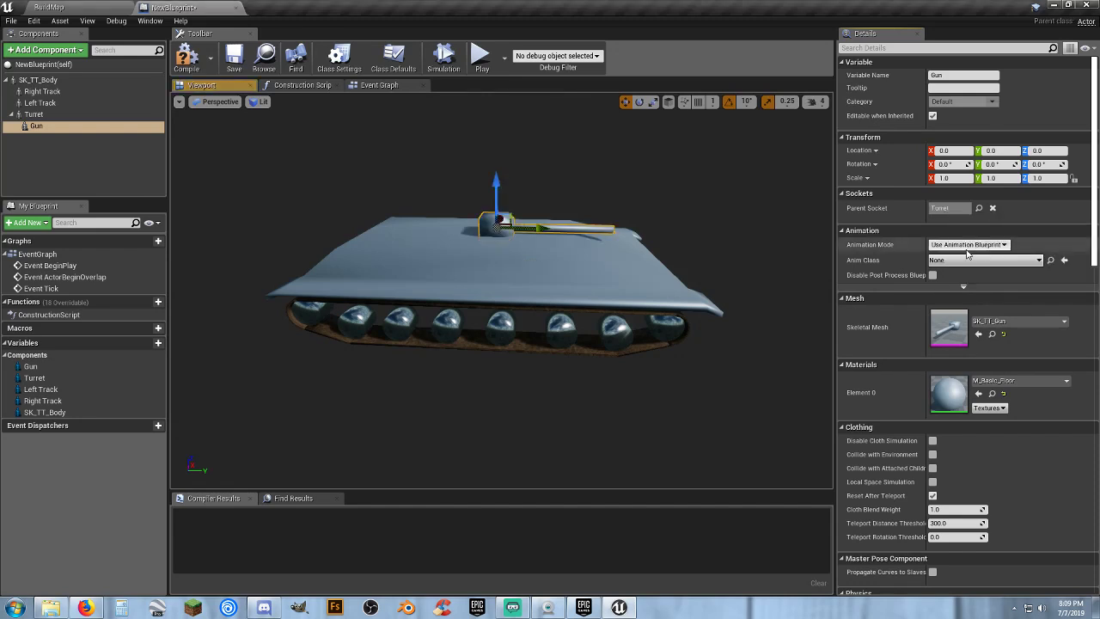
- Set the Turret component's parent socket to the body's Turret socket
{"action": "left_click", "coordinate": [35, 114]}
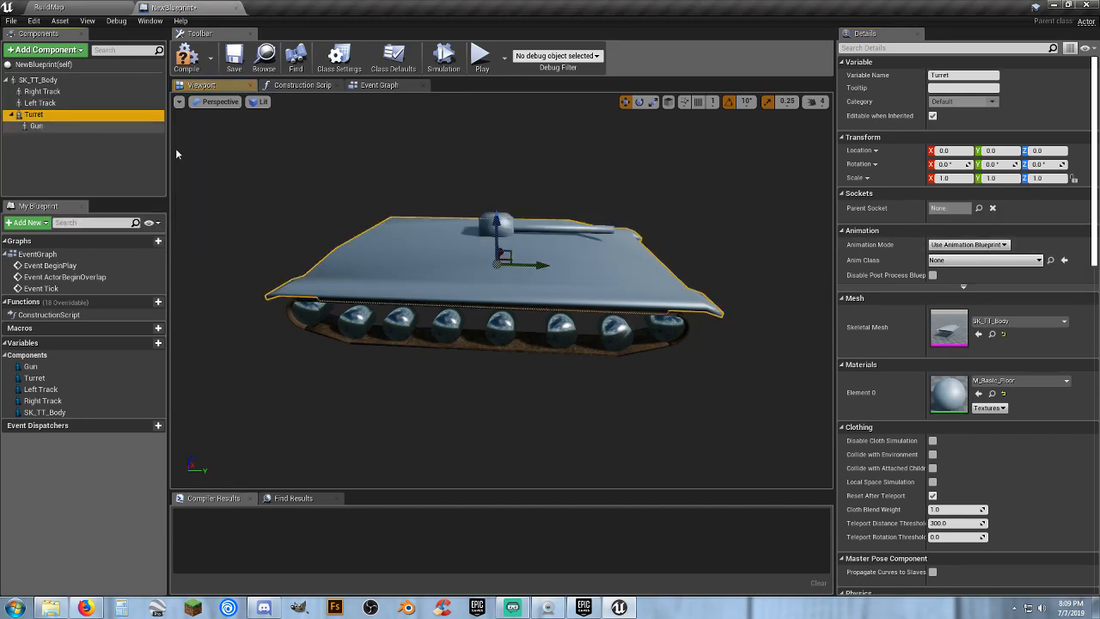
{"action": "left_click", "coordinate": [978, 208]}
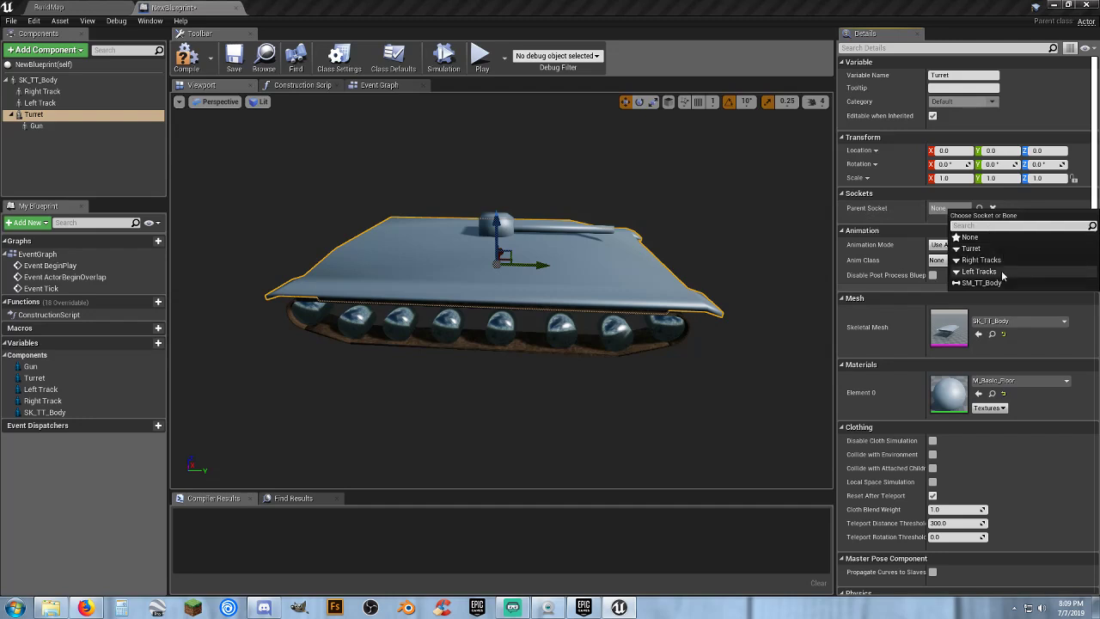
{"action": "left_click", "coordinate": [976, 249]}
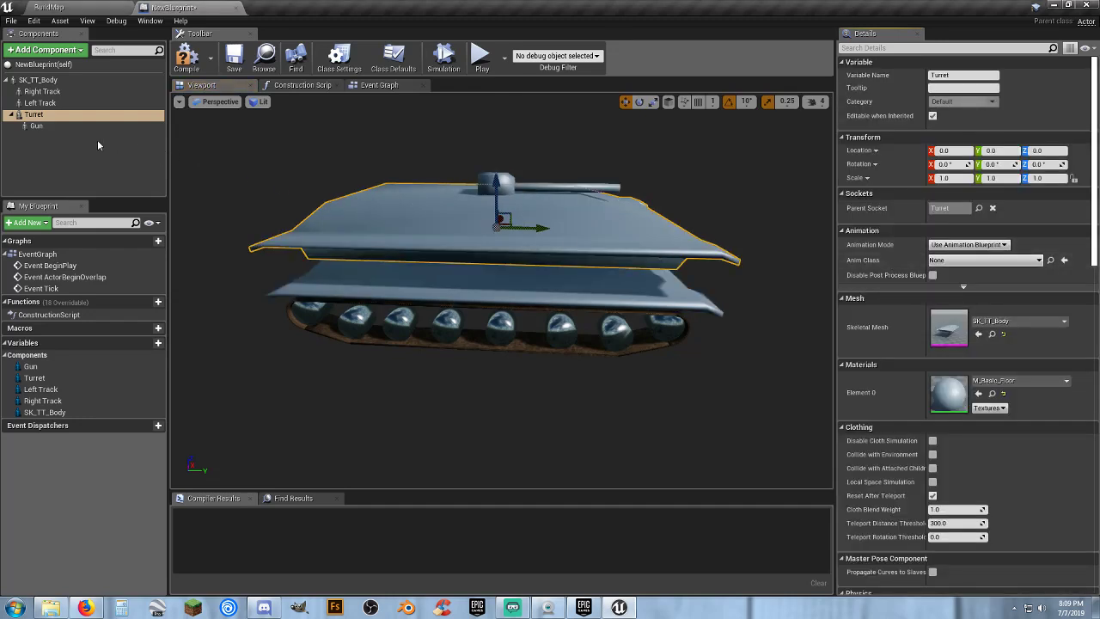
- Try to reattach the Gun component to the Turret component in the component hierarchy
{"action": "left_click", "coordinate": [95, 126]}
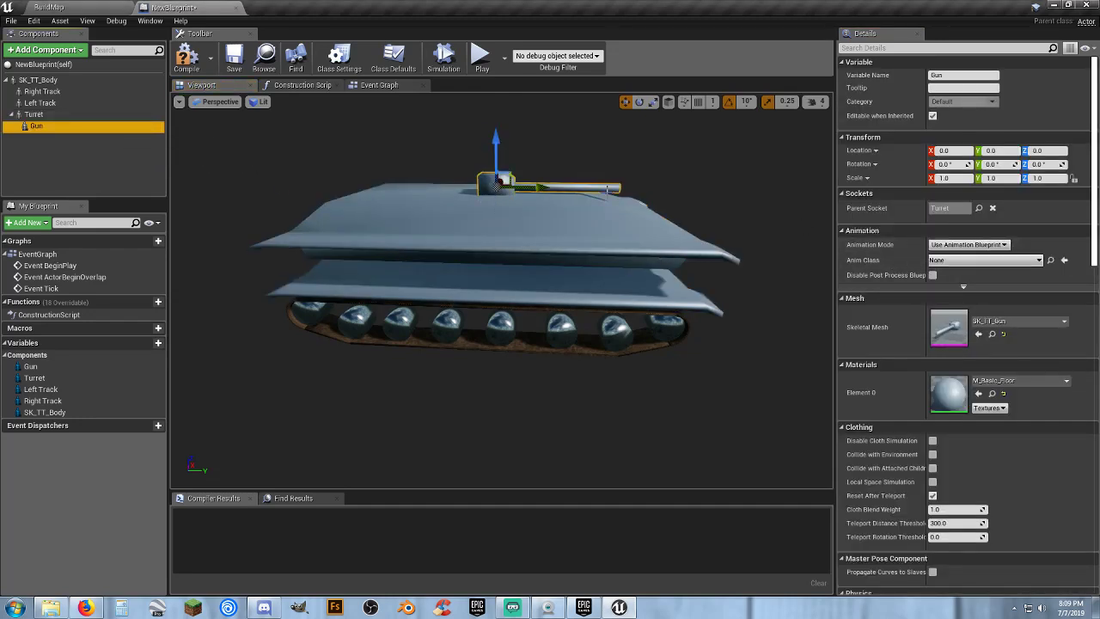
{"action": "left_click", "coordinate": [978, 208]}
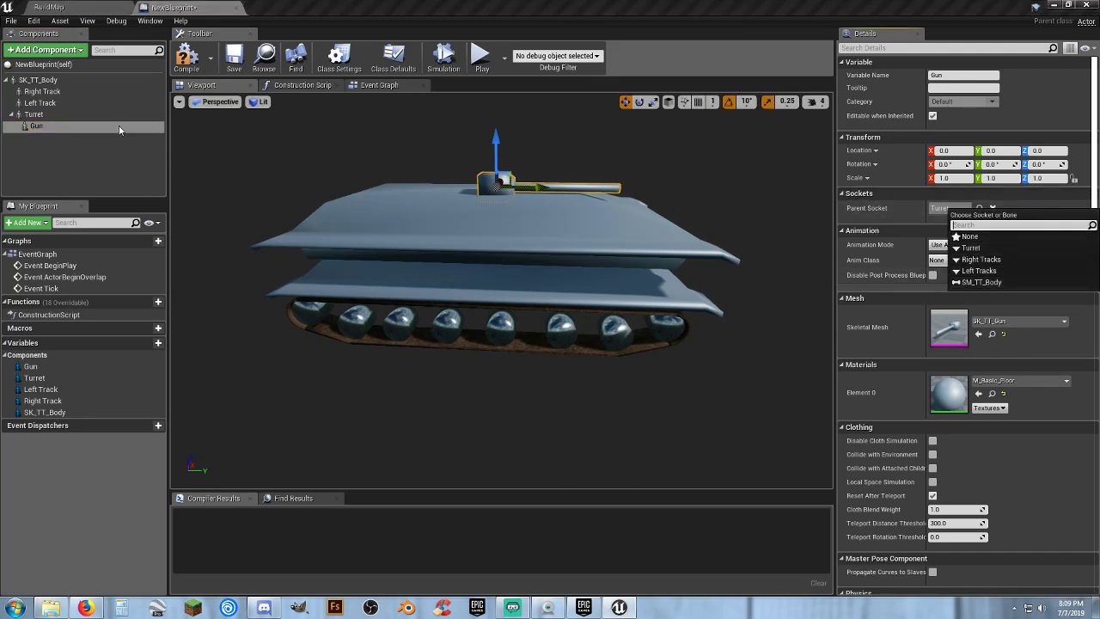
{"action": "left_click", "coordinate": [49, 128]}
{"action": "left_click_drag", "start_coordinate": [42, 125], "coordinate": [45, 118]}
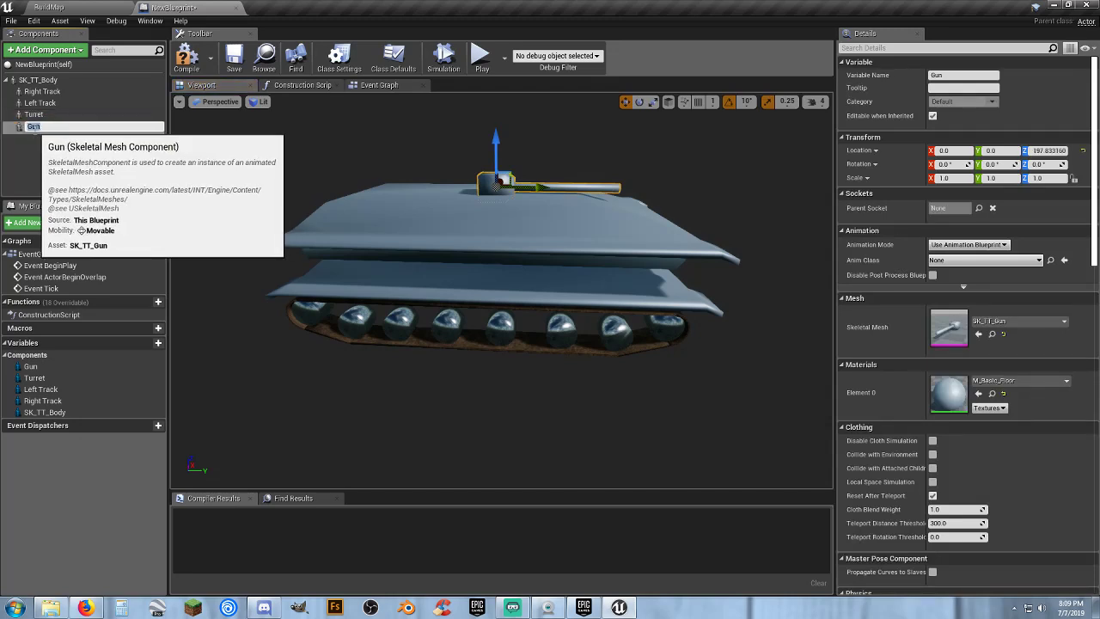
{"action": "left_click", "coordinate": [32, 129]}
{"action": "left_click_drag", "start_coordinate": [32, 129], "coordinate": [42, 117]}
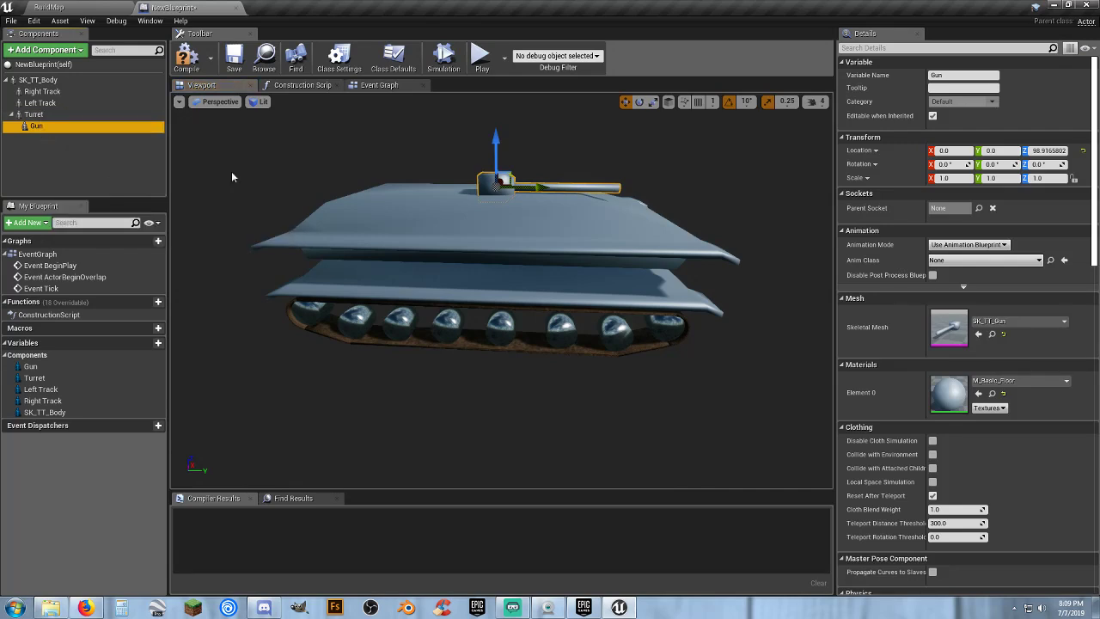
- Delete the Turret component that uses the wrong body mesh, along with the Gun component
{"action": "left_click", "coordinate": [51, 113]}
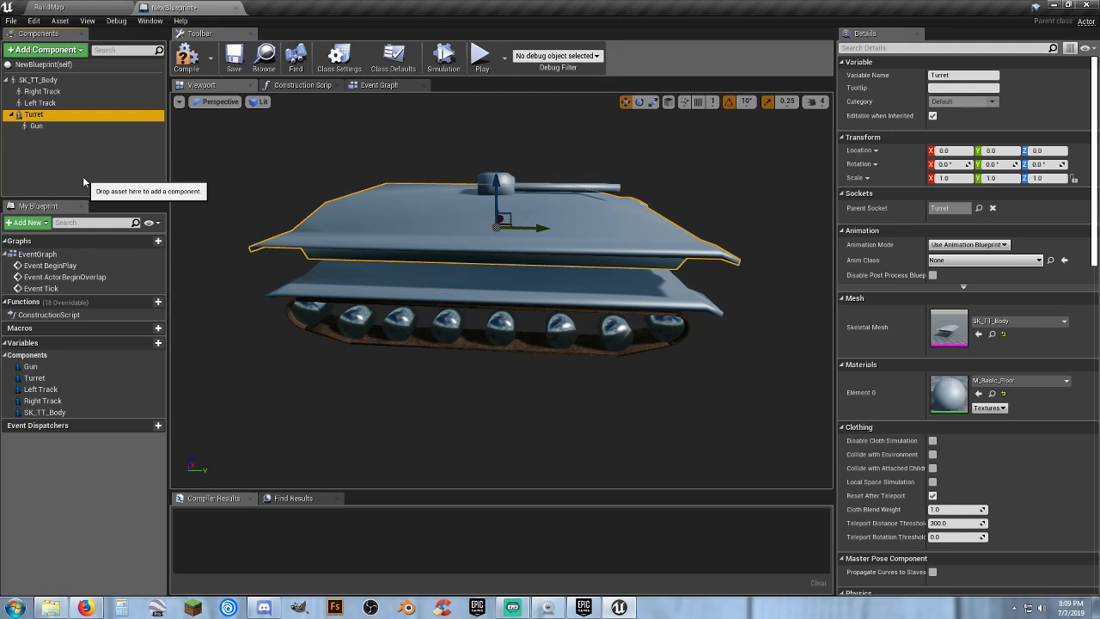
{"action": "key", "text": "Delete"}
{"action": "left_click", "coordinate": [42, 117]}
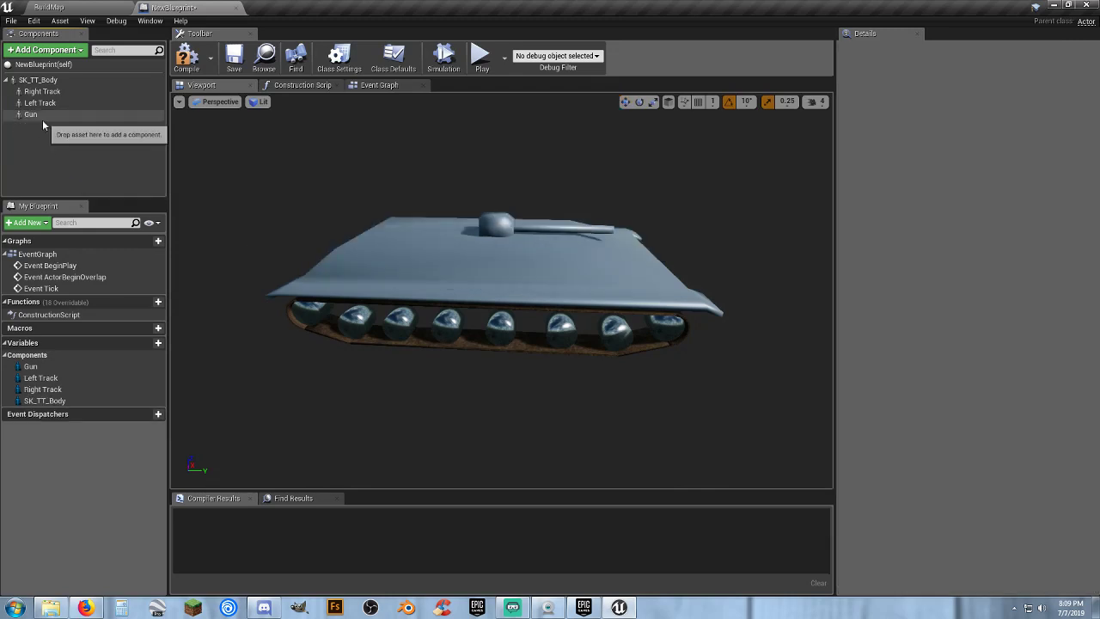
{"action": "key", "text": "Delete"}
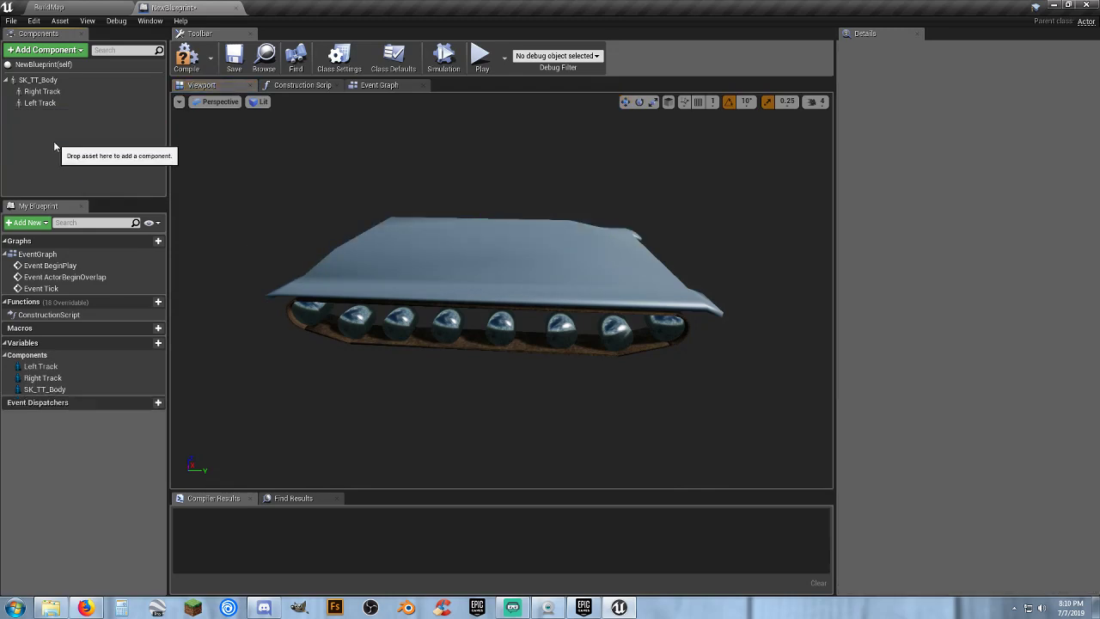
- Add the SK_TT_Turret mesh under SK_TT_Body as a skeletal mesh component named Turret
{"action": "left_click", "coordinate": [37, 79]}
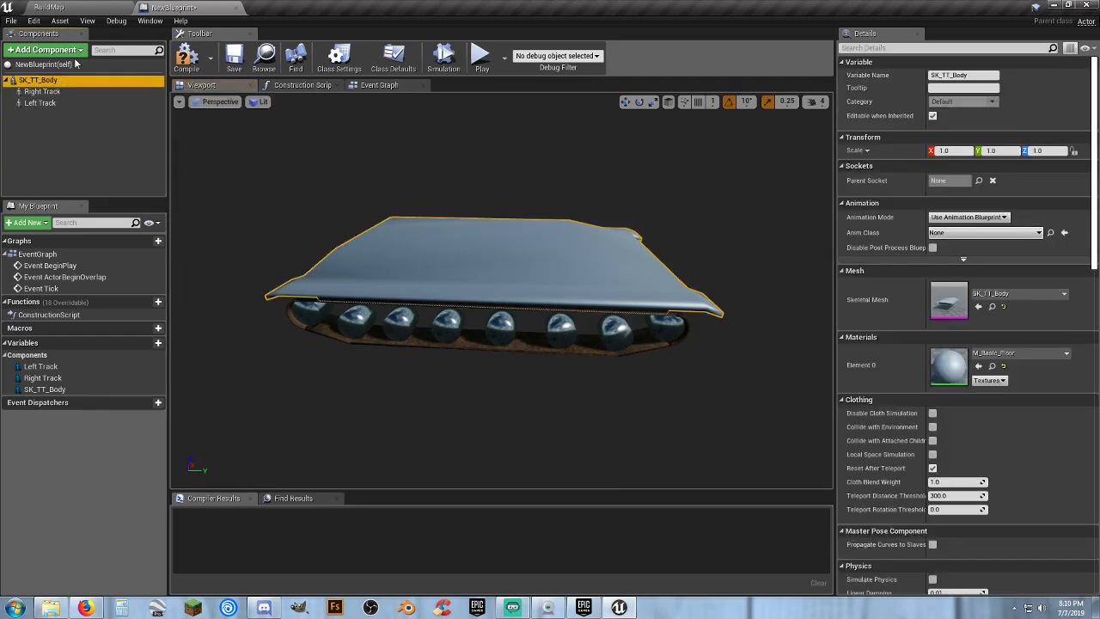
{"action": "left_click", "coordinate": [73, 10]}
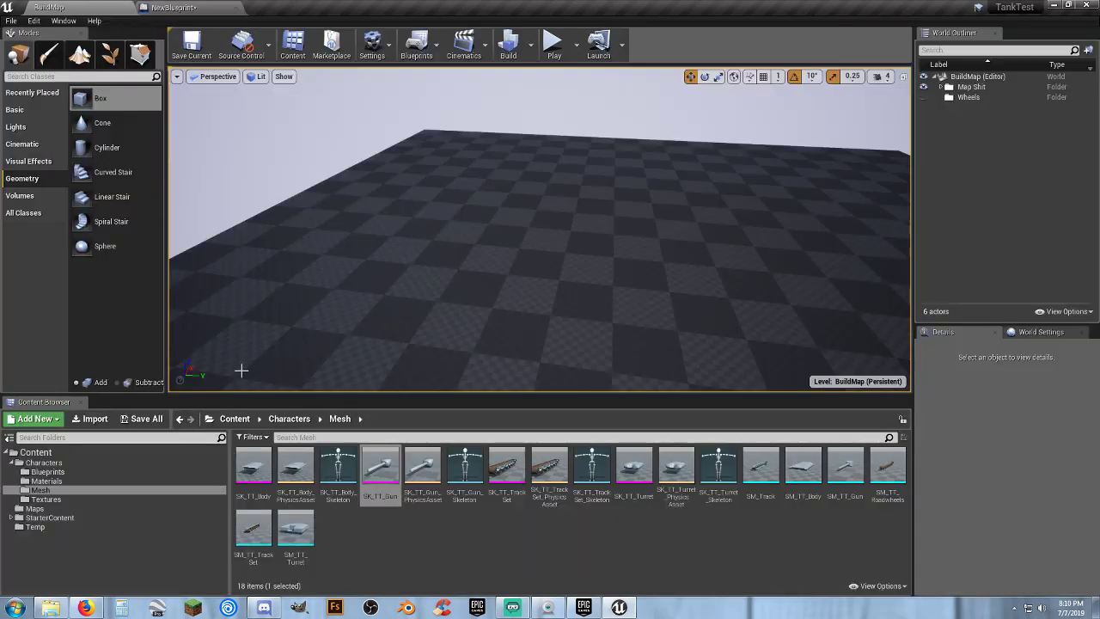
{"action": "left_click", "coordinate": [629, 504]}
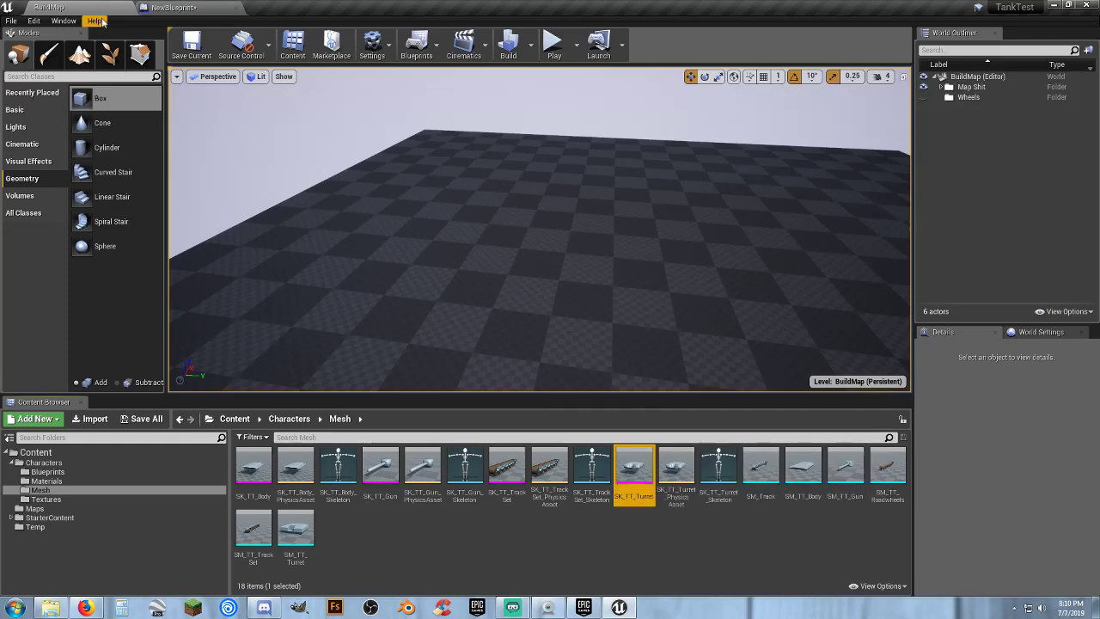
{"action": "left_click", "coordinate": [176, 7]}
{"action": "left_click", "coordinate": [46, 49]}
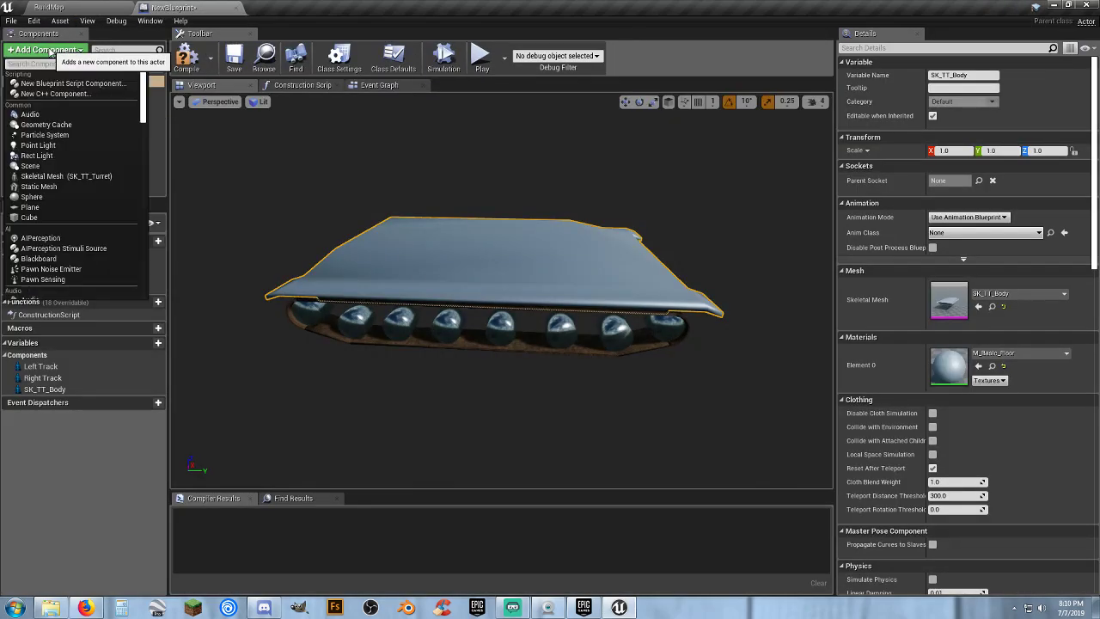
{"action": "left_click", "coordinate": [86, 177]}
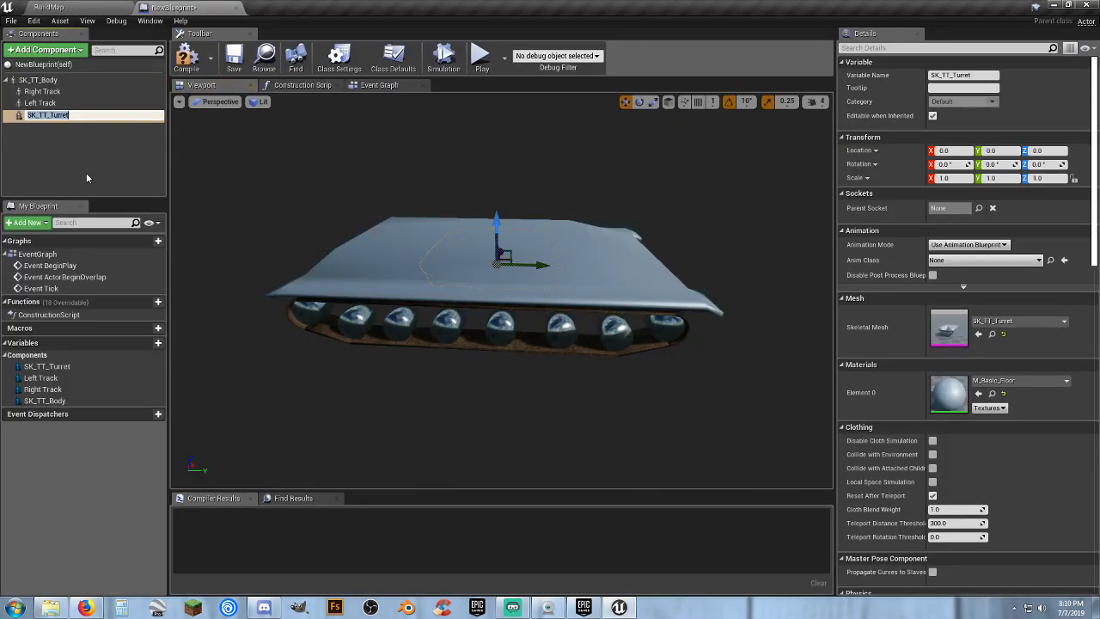
{"action": "type", "text": "Turret"}
{"action": "key", "text": "Return"}
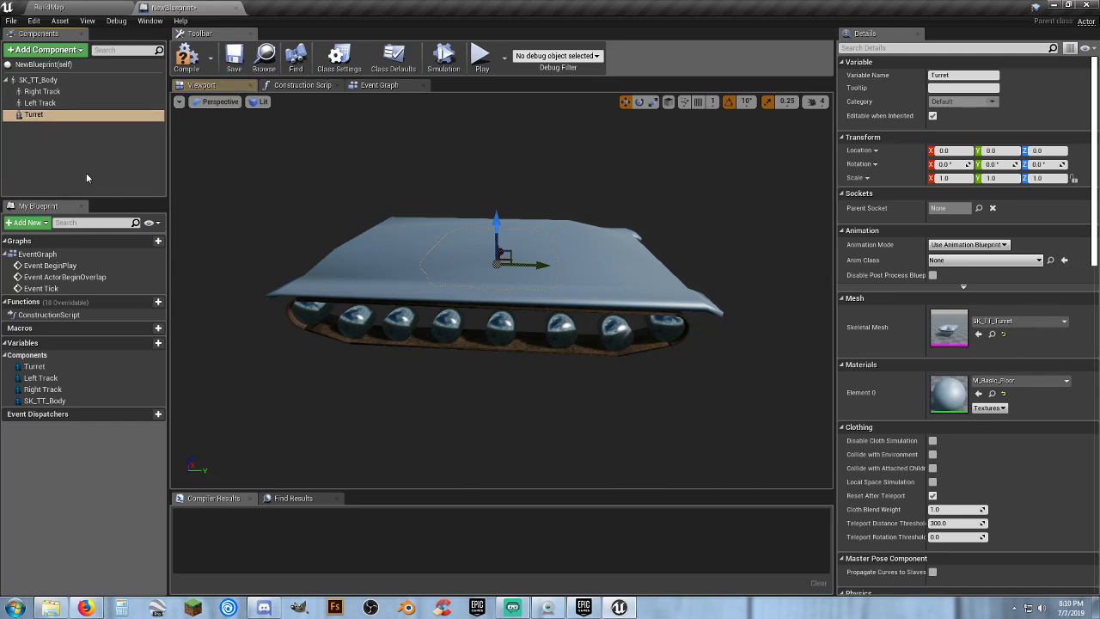
- Select the SK_TT_Gun mesh asset in the level editor, and attach the Turret component to the body's Turret socket
{"action": "left_click", "coordinate": [49, 6]}
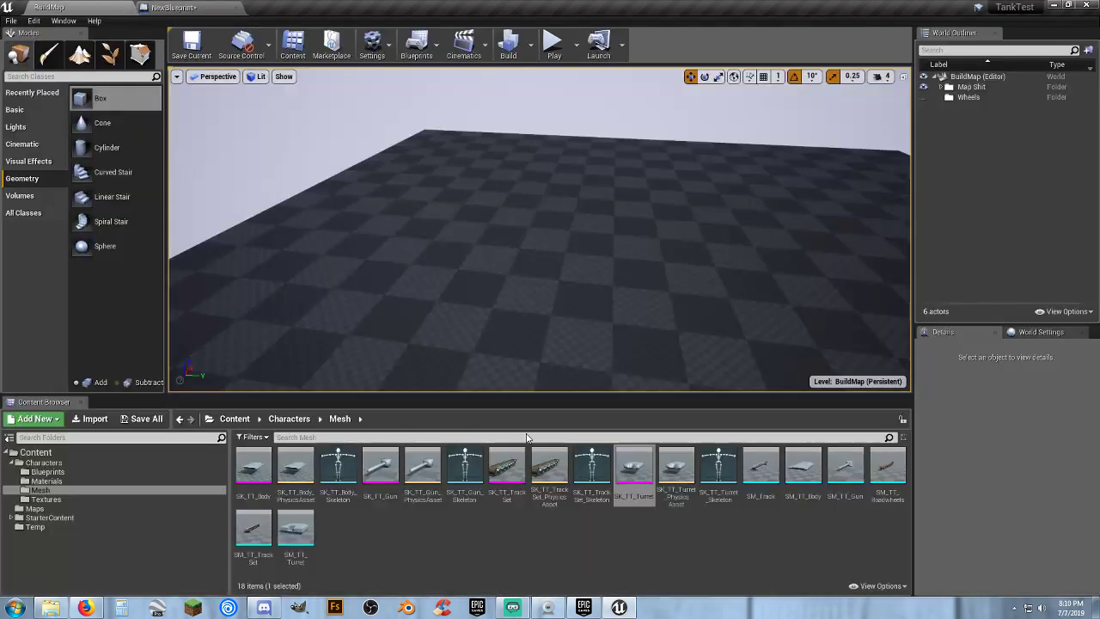
{"action": "left_click", "coordinate": [380, 472]}
{"action": "left_click", "coordinate": [184, 9]}
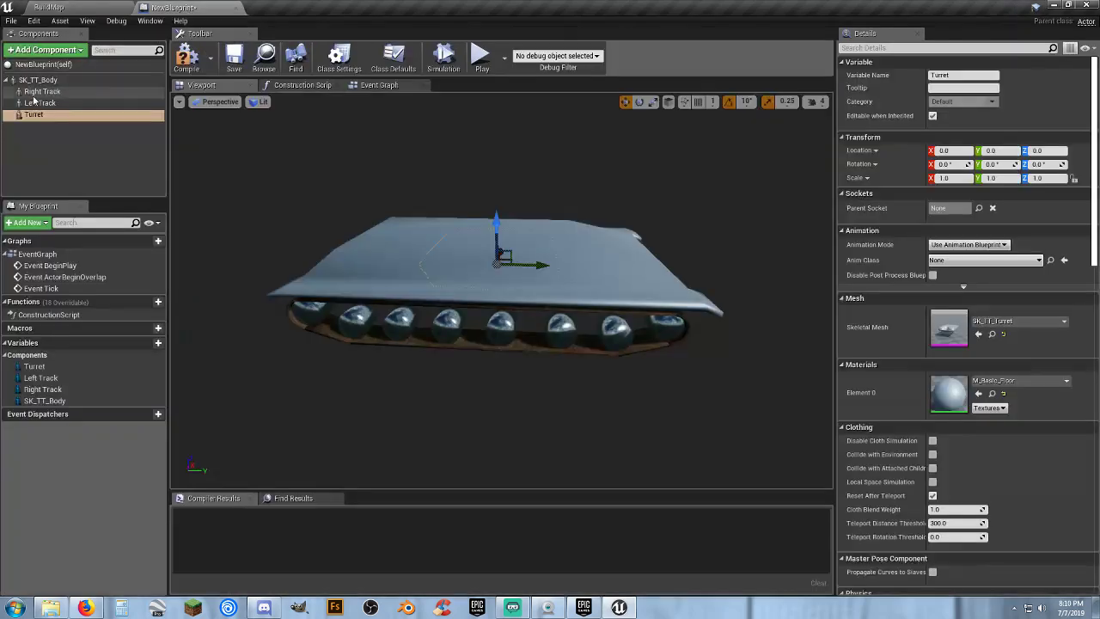
{"action": "left_click", "coordinate": [979, 208]}
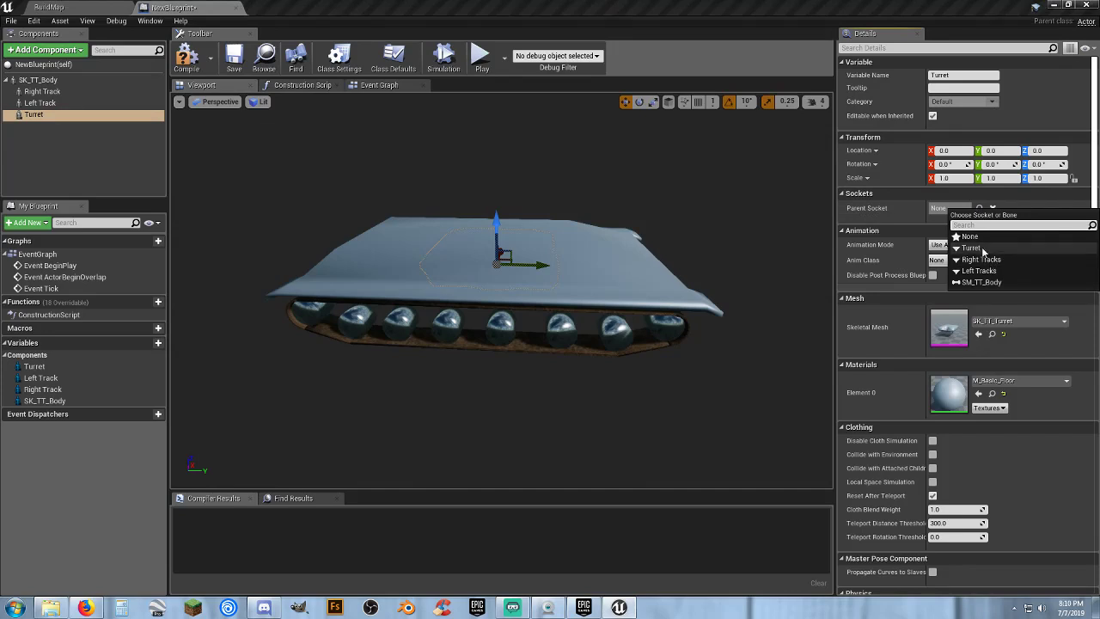
{"action": "left_click", "coordinate": [979, 248]}
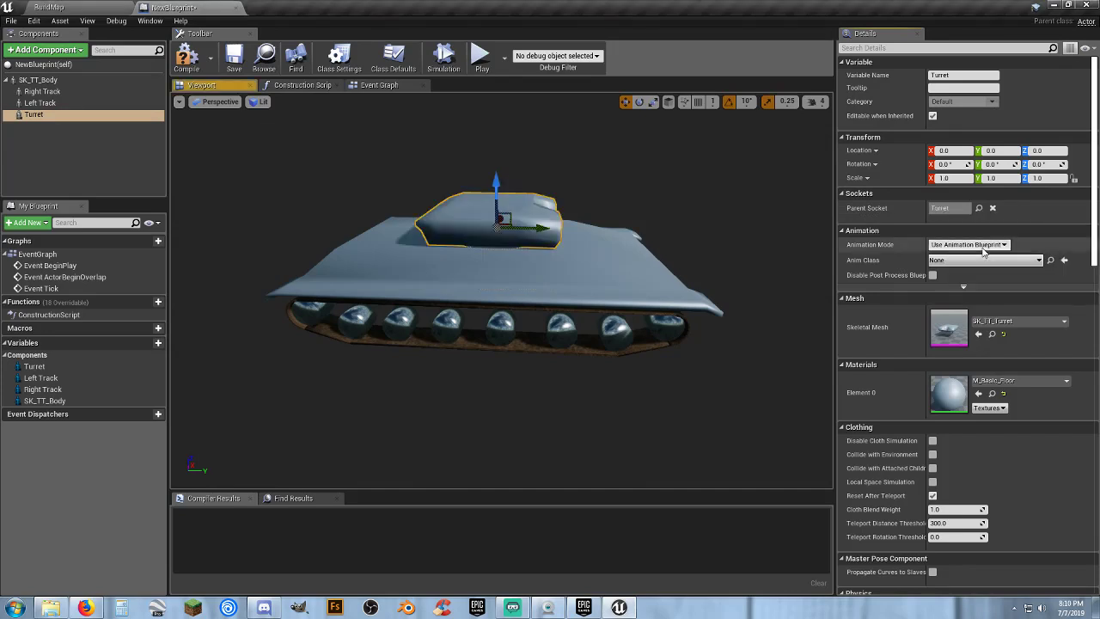
- Add SK_TT_Gun under the Turret component as a skeletal mesh named Main Gun and attach it to the Gun Barrel socket
{"action": "left_click", "coordinate": [51, 114]}
{"action": "left_click", "coordinate": [46, 49]}
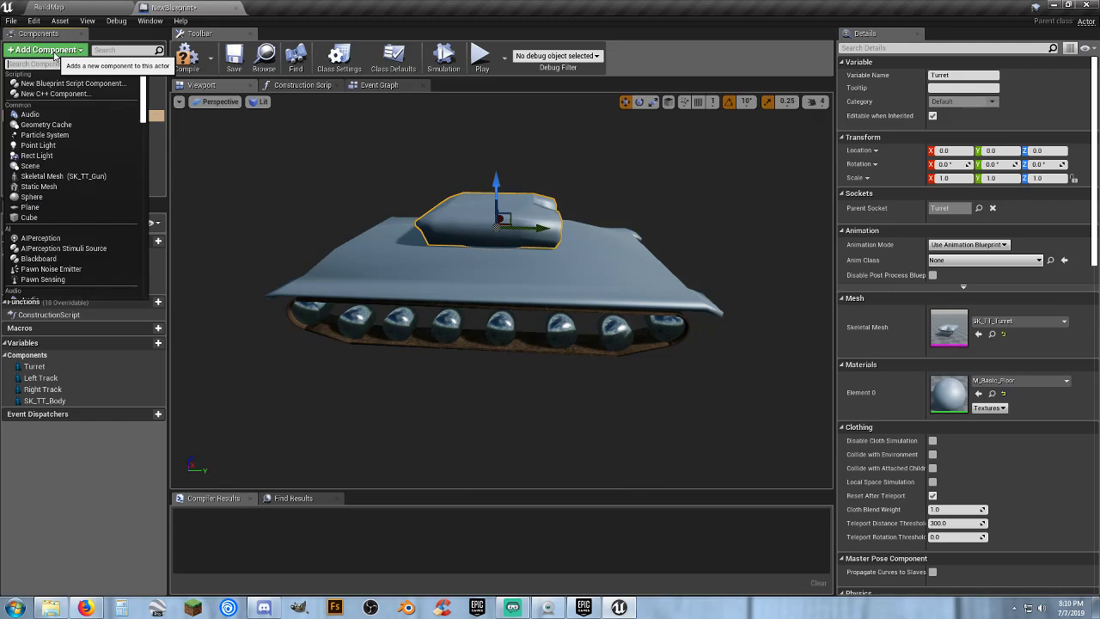
{"action": "left_click", "coordinate": [77, 172]}
{"action": "type", "text": "Gu"}
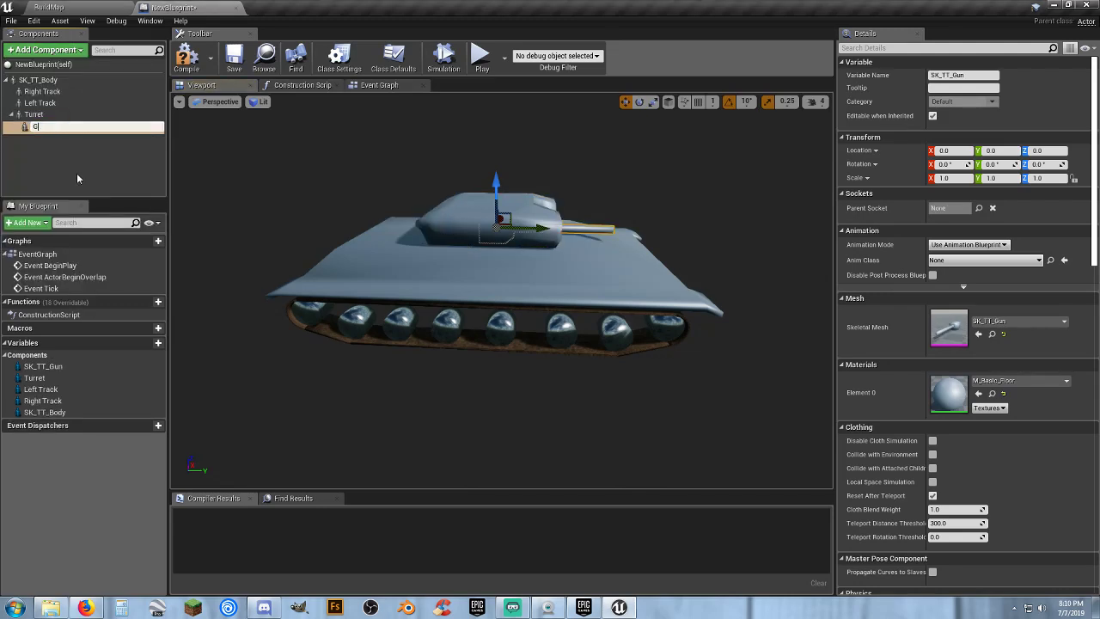
{"action": "key", "text": "BackSpace"}
{"action": "key", "text": "BackSpace"}
{"action": "type", "text": "Main Gun"}
{"action": "key", "text": "Return"}
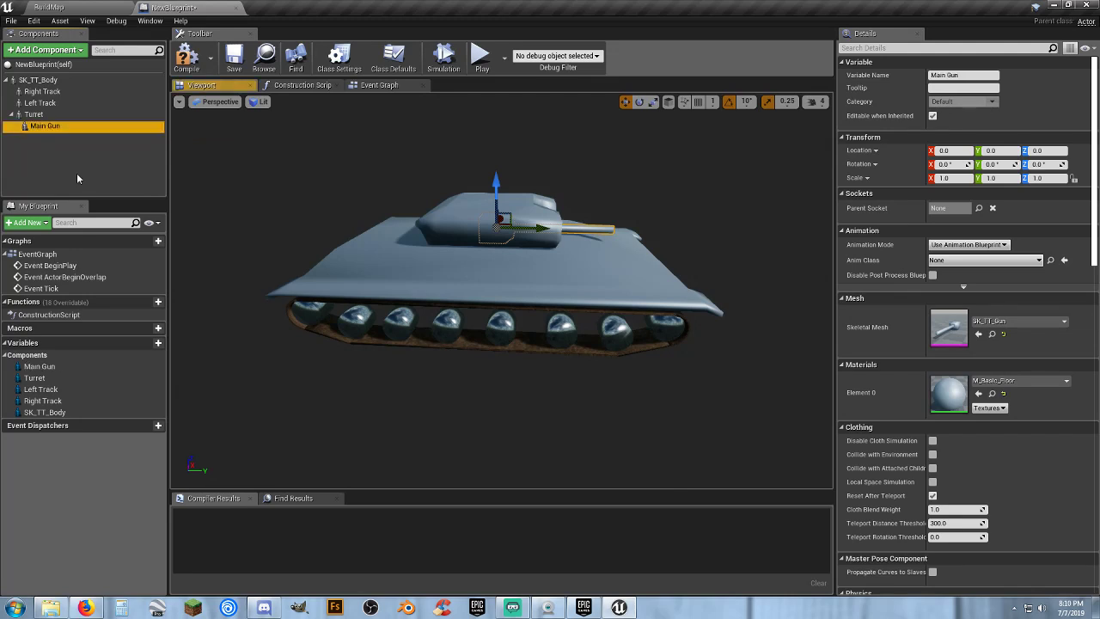
{"action": "left_click", "coordinate": [980, 208]}
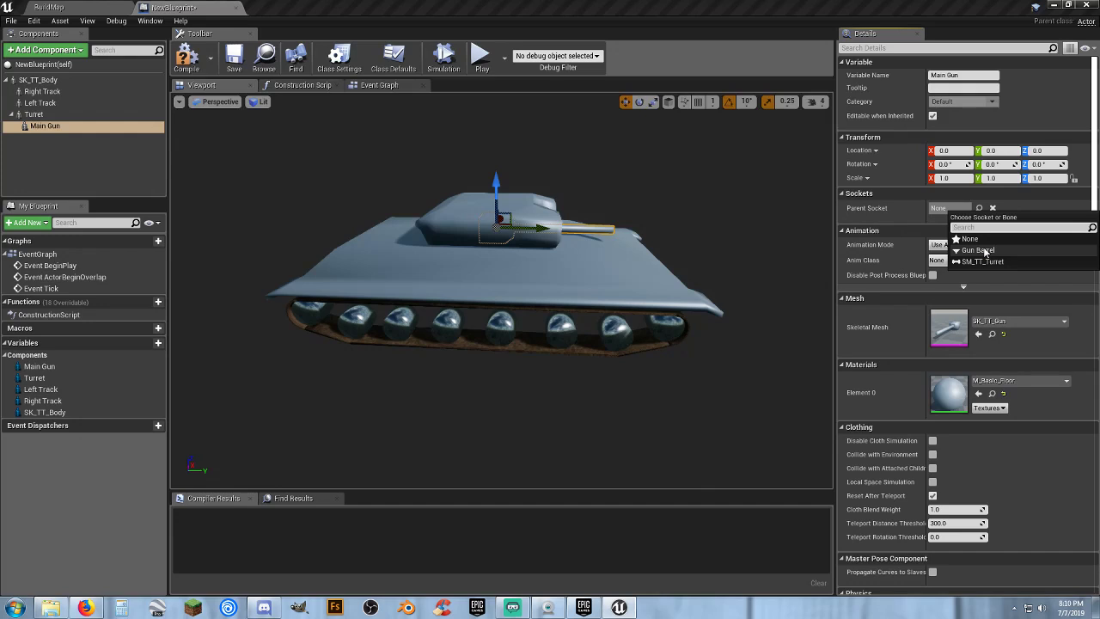
{"action": "left_click", "coordinate": [978, 251]}
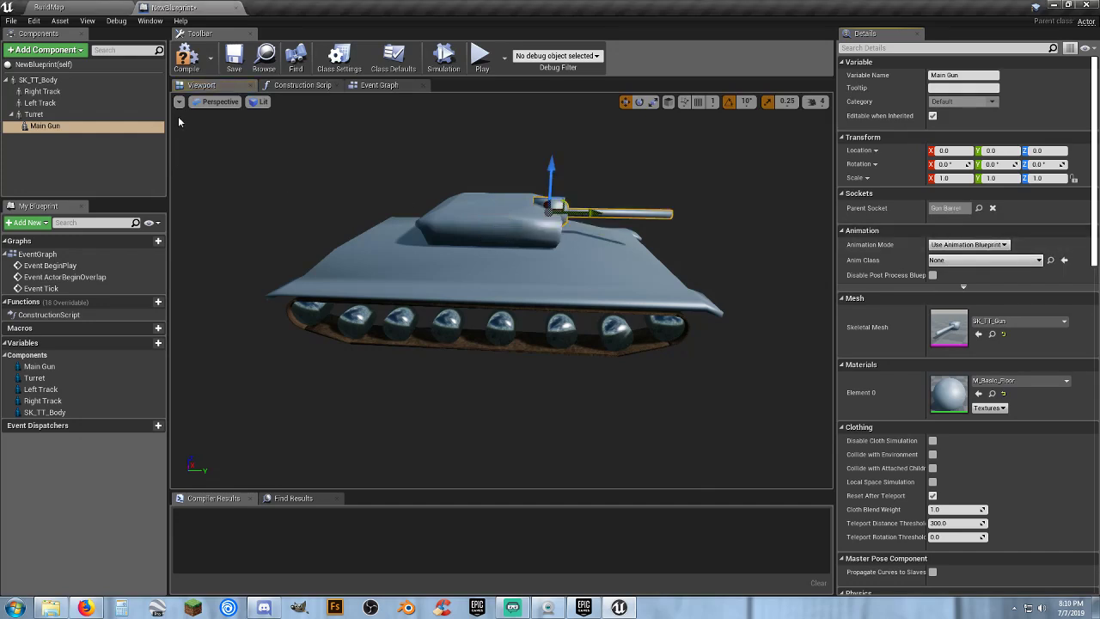
- Compile and save the tank Blueprint, and place NewBlueprint from the Blueprints folder onto the BuildMap floor
{"action": "left_click", "coordinate": [187, 57]}
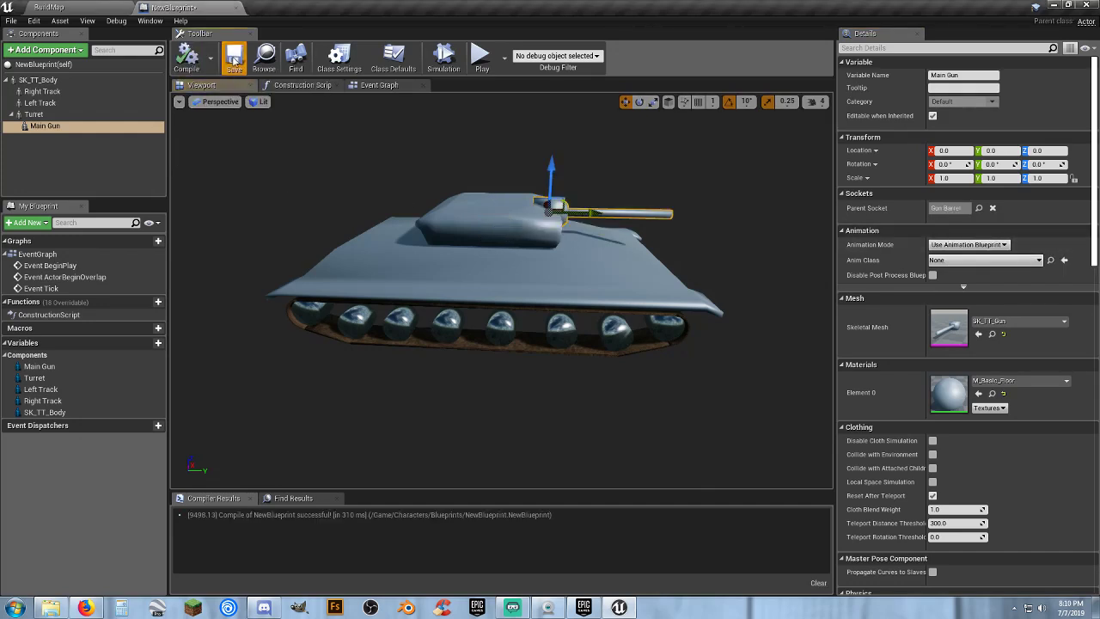
{"action": "left_click", "coordinate": [109, 8]}
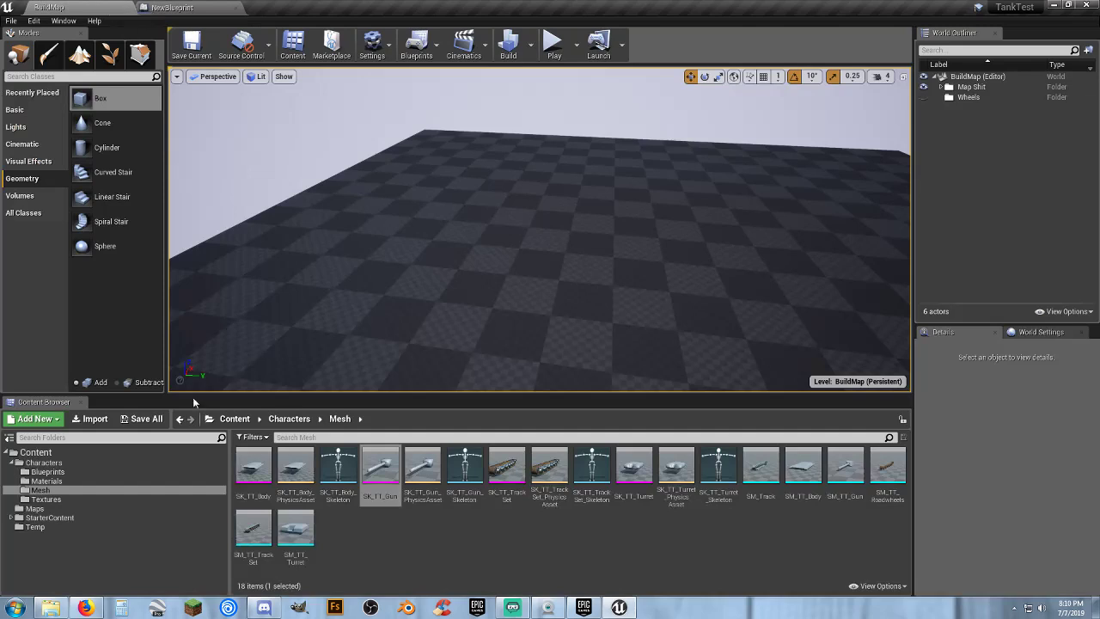
{"action": "left_click", "coordinate": [48, 472]}
{"action": "left_click_drag", "start_coordinate": [254, 464], "coordinate": [640, 173]}
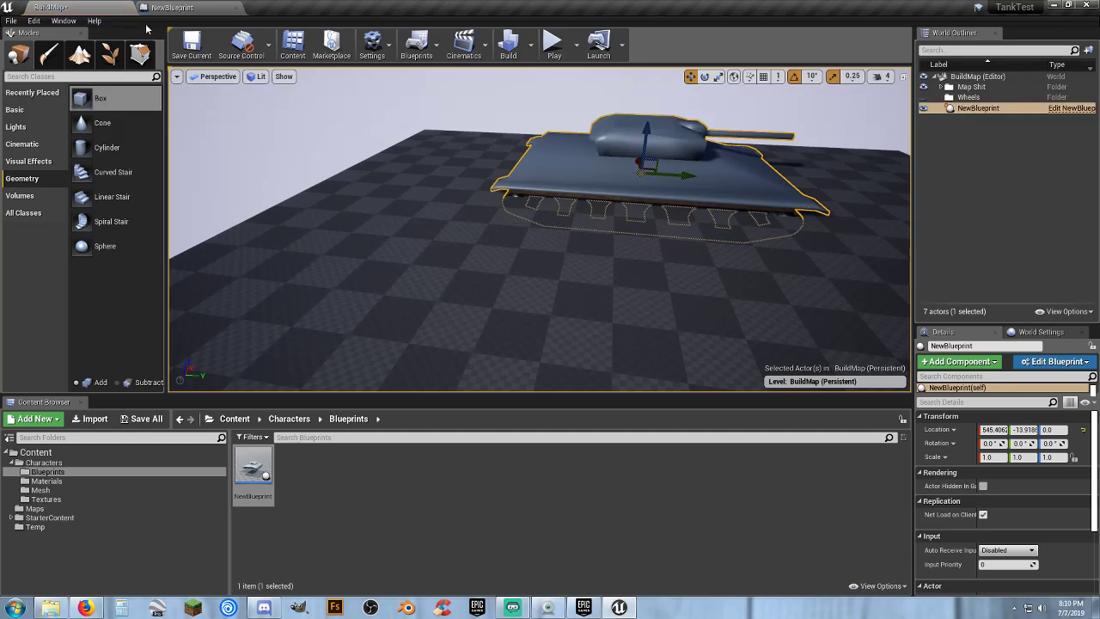
- Raise the placed NewBlueprint tank in the level so its tracks sit above the floor
{"action": "left_click", "coordinate": [183, 10]}
{"action": "left_click", "coordinate": [39, 79]}
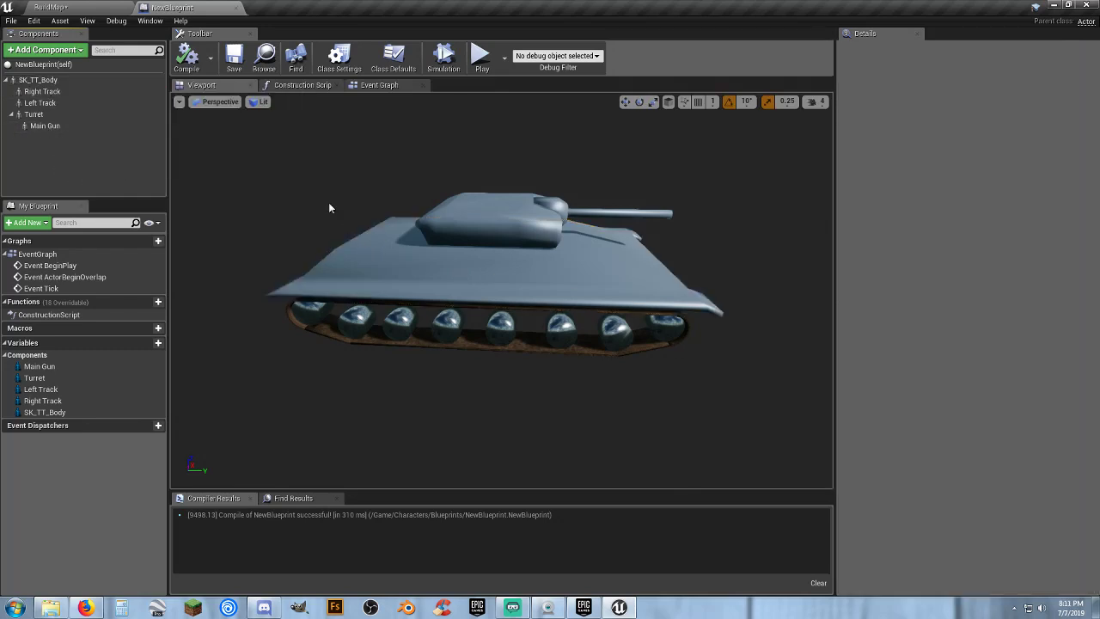
{"action": "left_click", "coordinate": [86, 8]}
{"action": "key", "text": "w"}
{"action": "mouse_move", "coordinate": [508, 206]}
{"action": "right_mouse_down"}
{"action": "mouse_move", "coordinate": [558, 241]}
{"action": "mouse_move", "coordinate": [511, 203]}
{"action": "right_mouse_up"}
{"action": "key", "text": "s"}
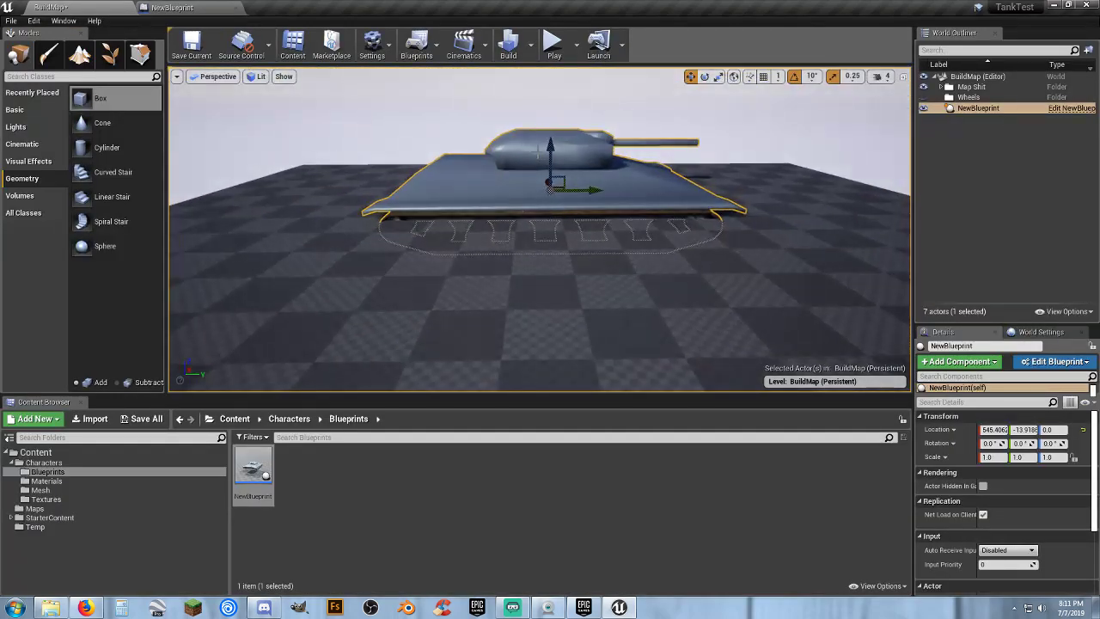
{"action": "left_click_drag", "start_coordinate": [550, 146], "coordinate": [559, 116]}
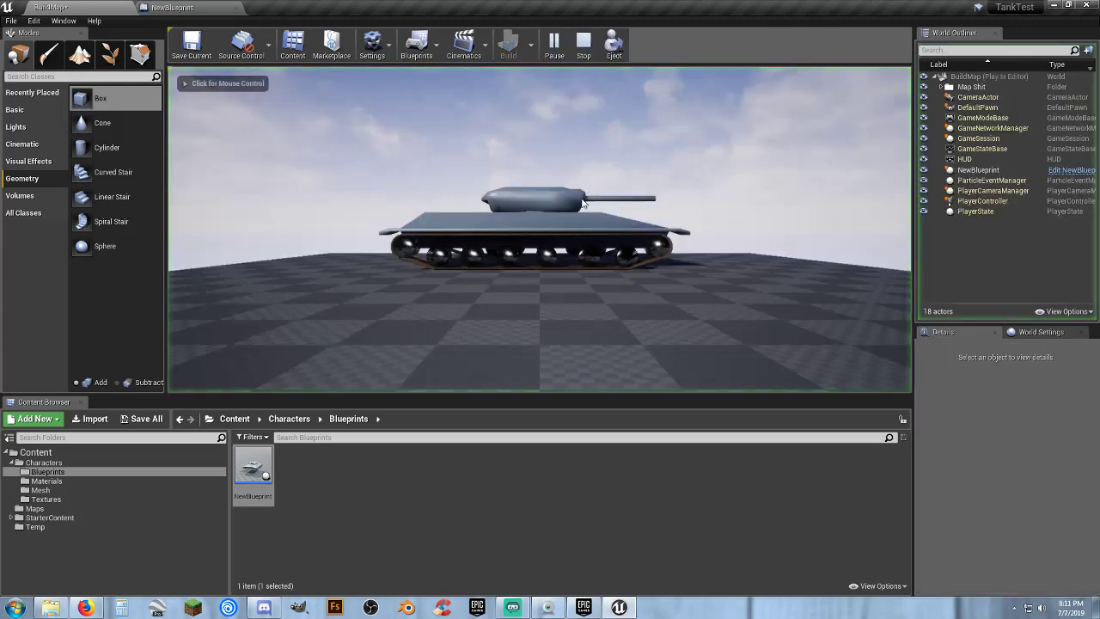
- Fly around the tank in the play session to examine its turret, gun, wheels and tracks from both sides
{"action": "left_click", "coordinate": [614, 190]}
{"action": "key", "text": "w"}
{"action": "key", "text": "d"}
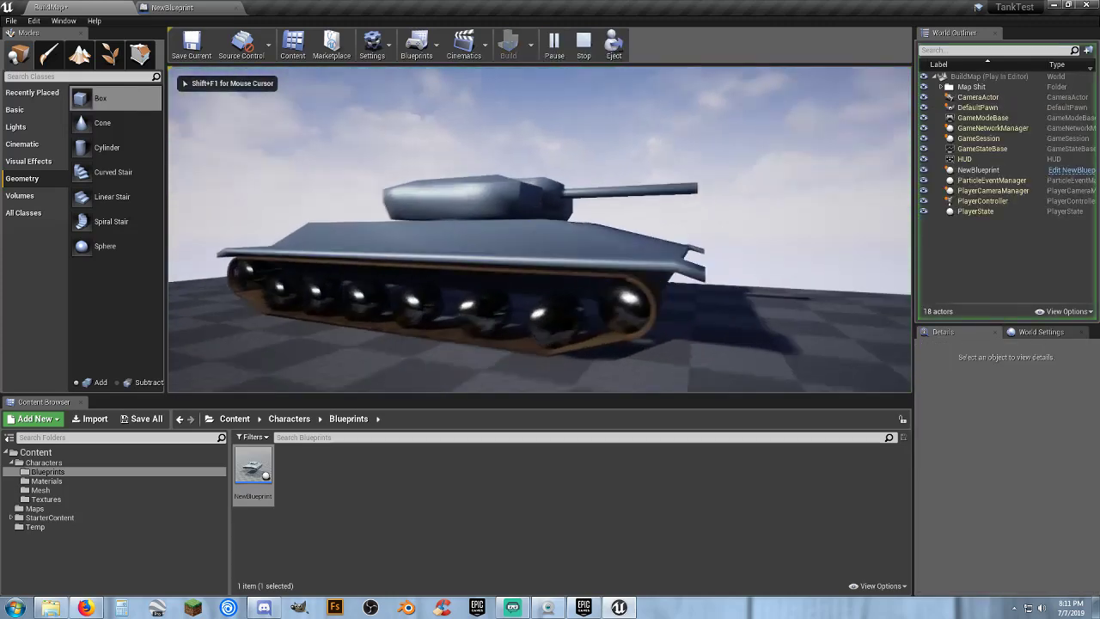
{"action": "key", "text": "d"}
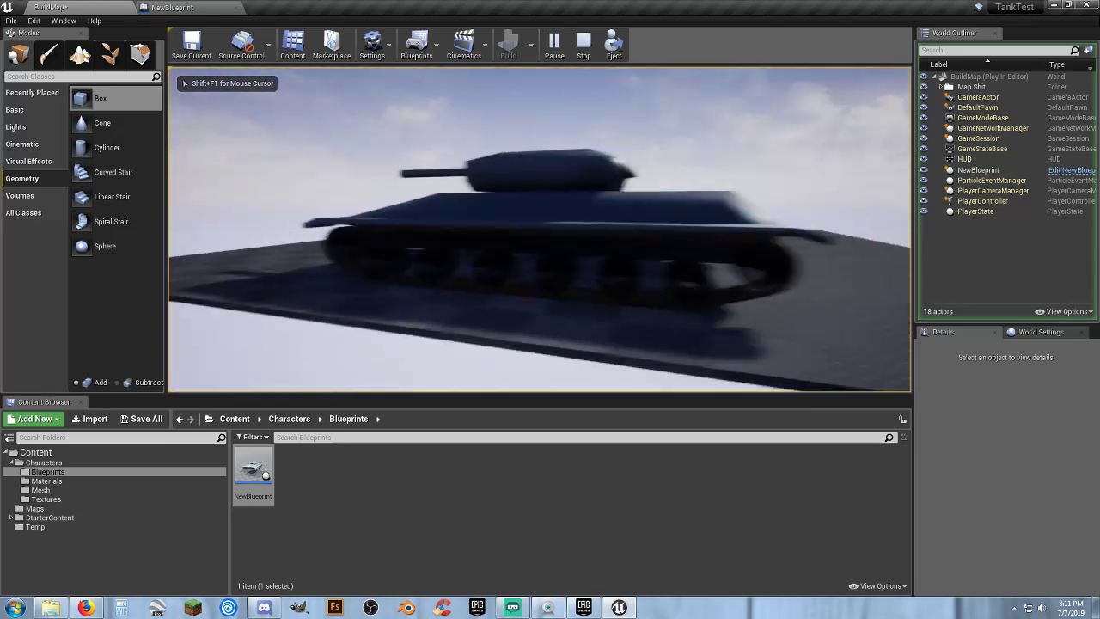
{"action": "key", "text": "w"}
{"action": "key", "text": "d"}
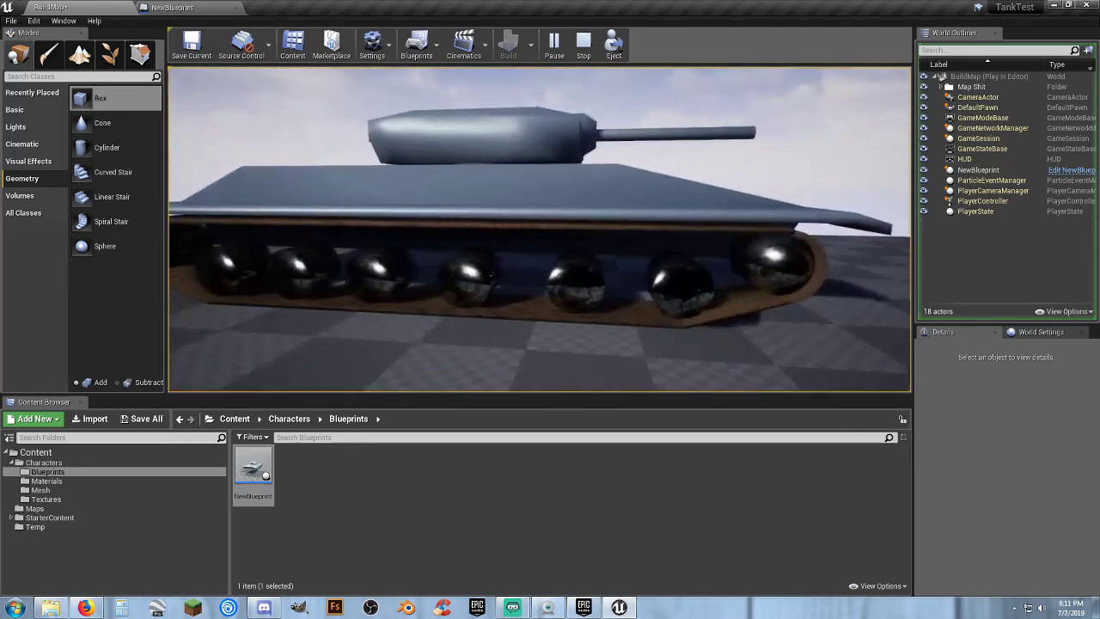
{"action": "key", "text": "s"}
{"action": "key", "text": "w"}
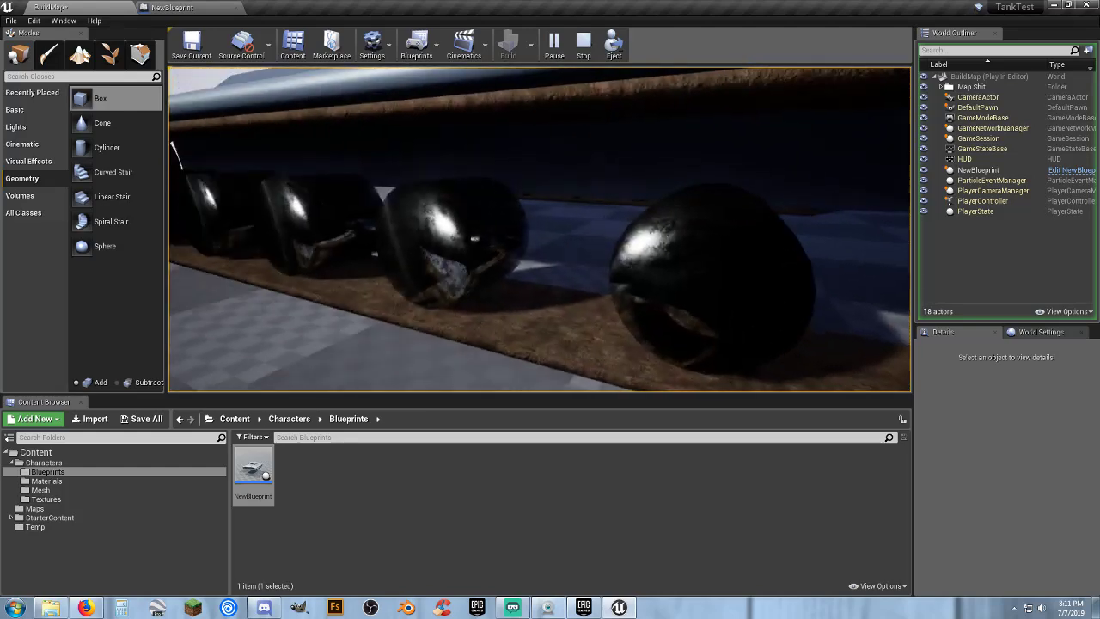
- Fly around the whole tank in the play session to examine its hull, turret, gun and tracks, and end the session
{"action": "key", "text": "s"}
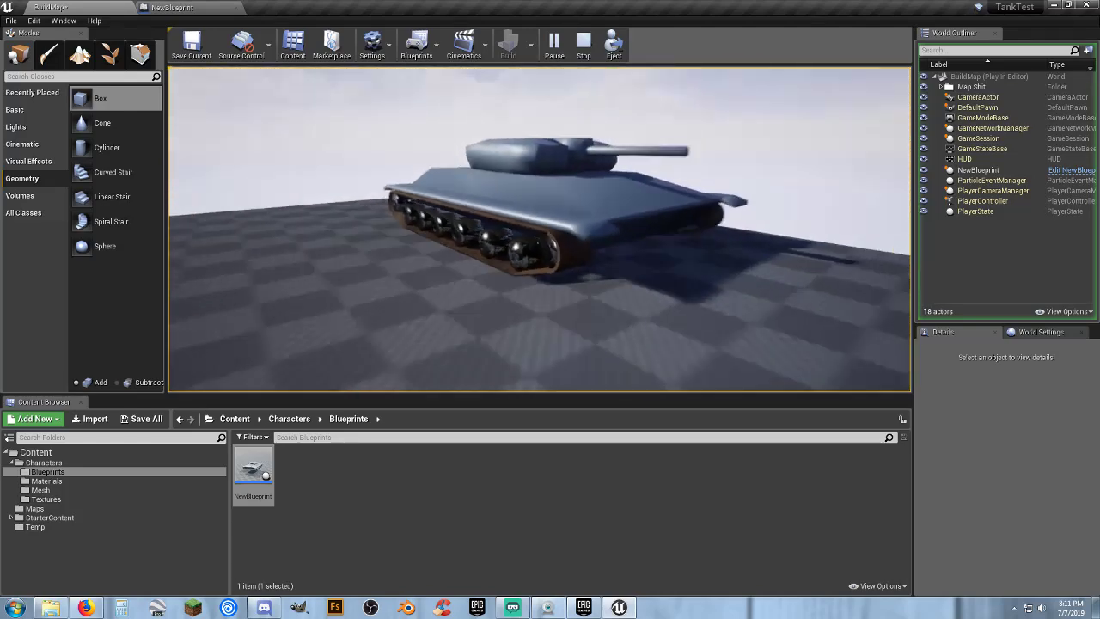
{"action": "key", "text": "a"}
{"action": "key", "text": "w"}
{"action": "key", "text": "s"}
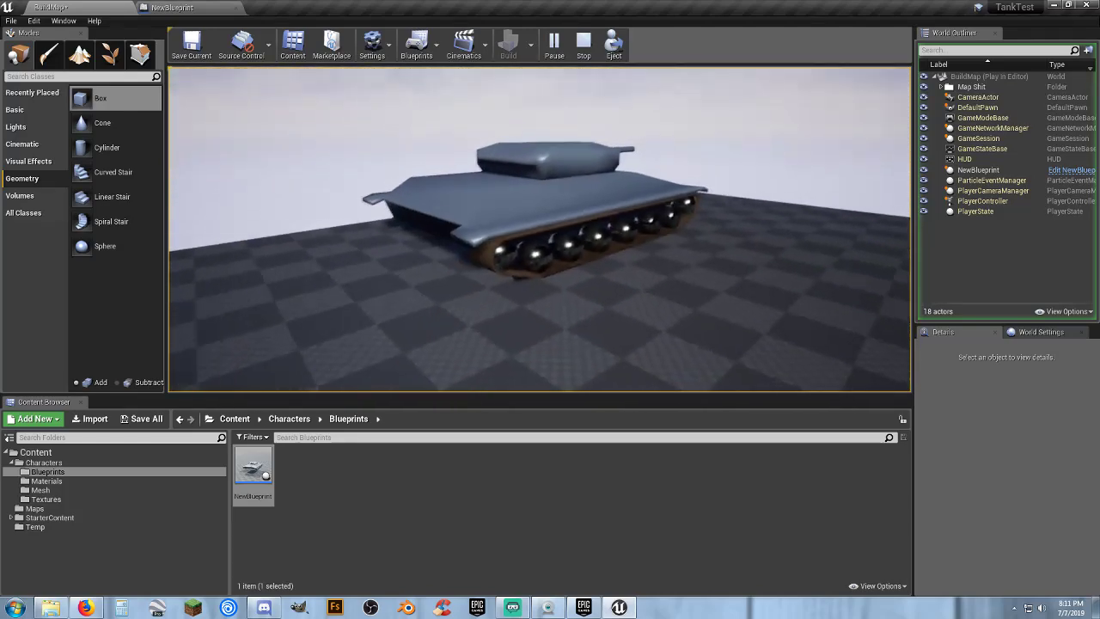
{"action": "key", "text": "a"}
{"action": "key", "text": "w"}
{"action": "key", "text": "w"}
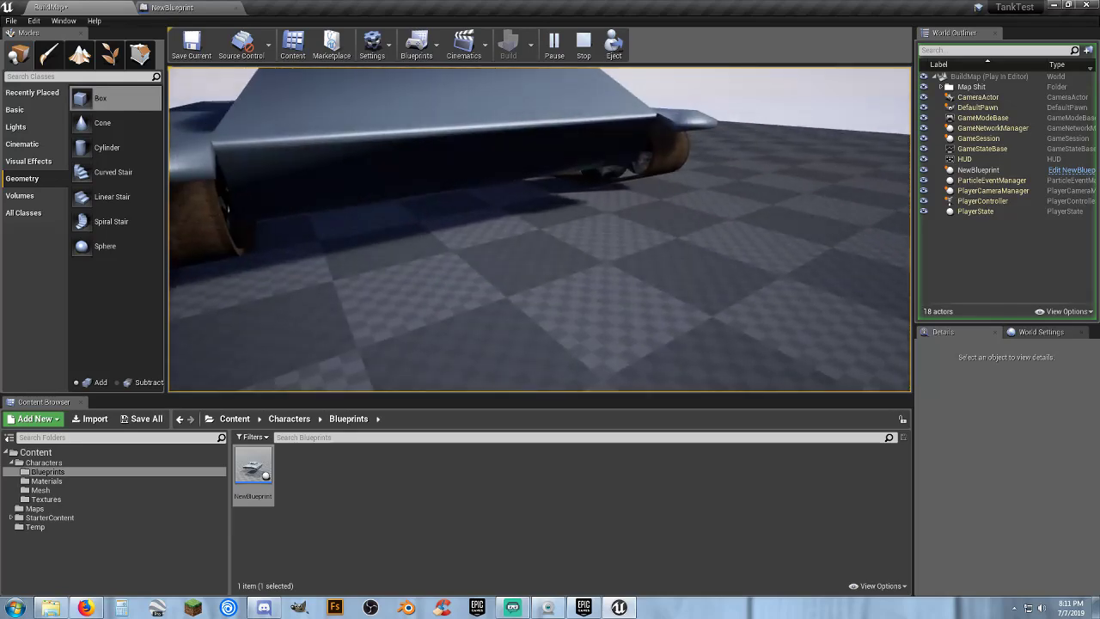
{"action": "key", "text": "a"}
{"action": "key", "text": "s"}
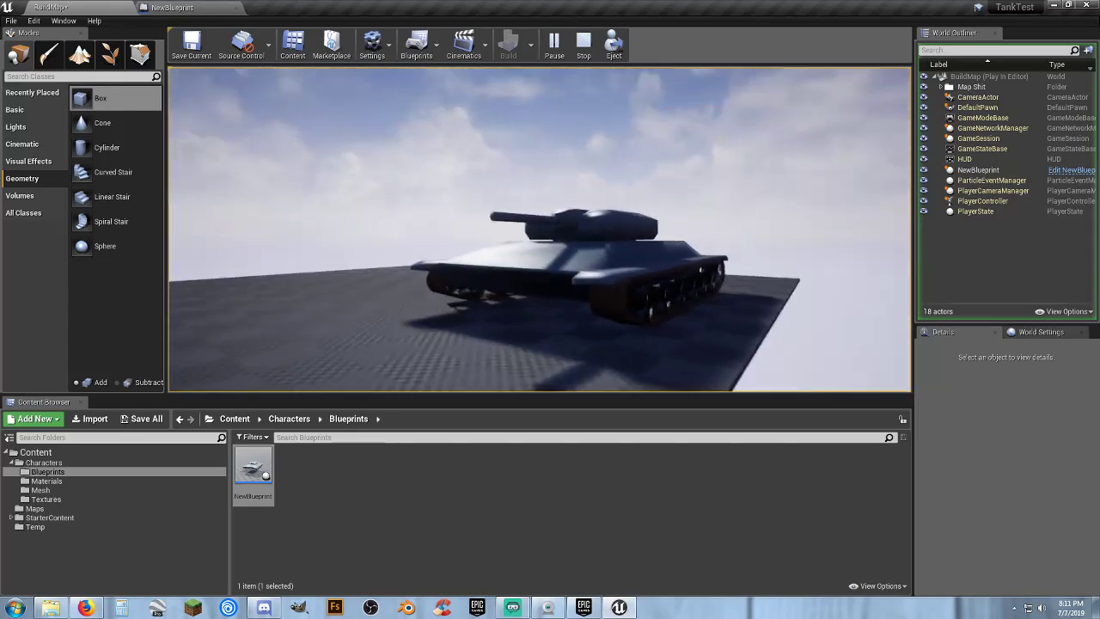
{"action": "key", "text": "w"}
{"action": "key", "text": "a"}
{"action": "key", "text": "s"}
{"action": "key", "text": "w"}
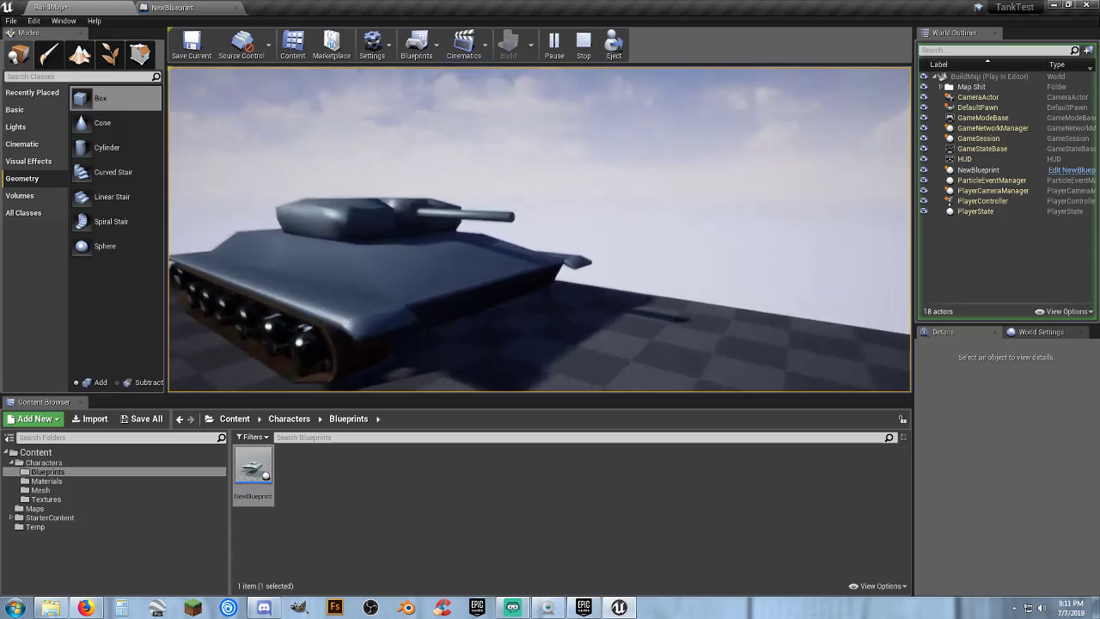
{"action": "key", "text": "d"}
{"action": "key", "text": "s"}
{"action": "key", "text": "a"}
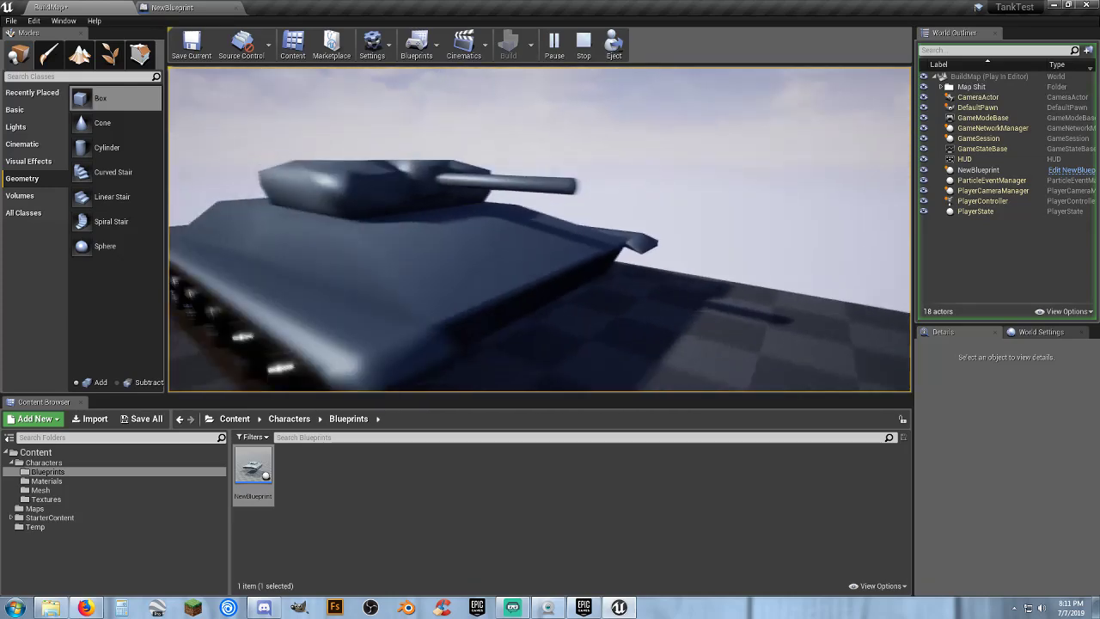
{"action": "key", "text": "s"}
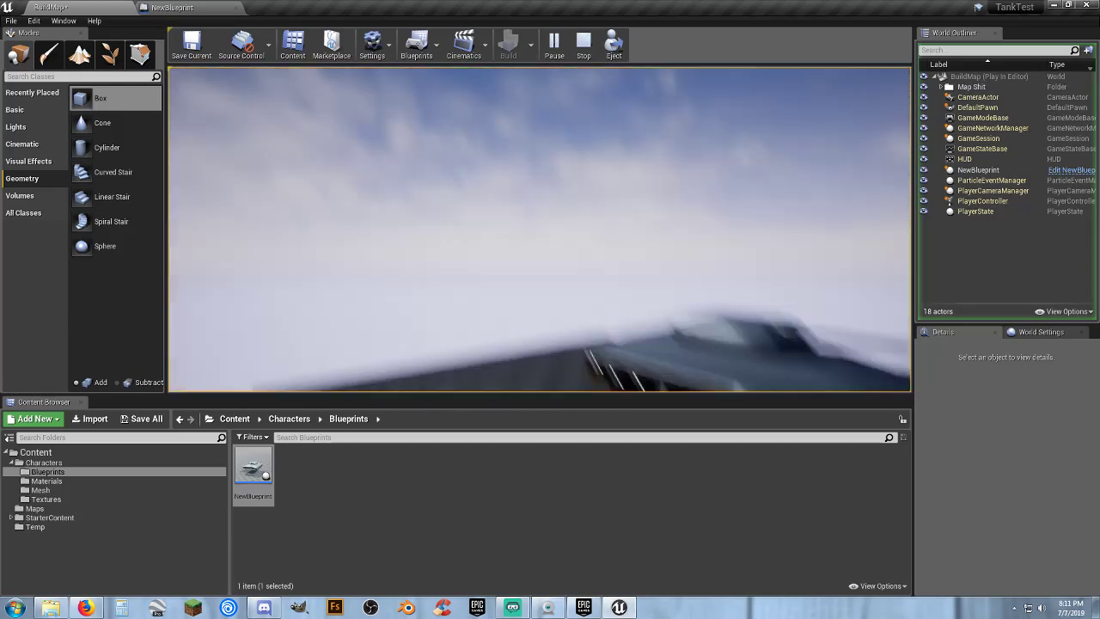
{"action": "key", "text": "Escape"}
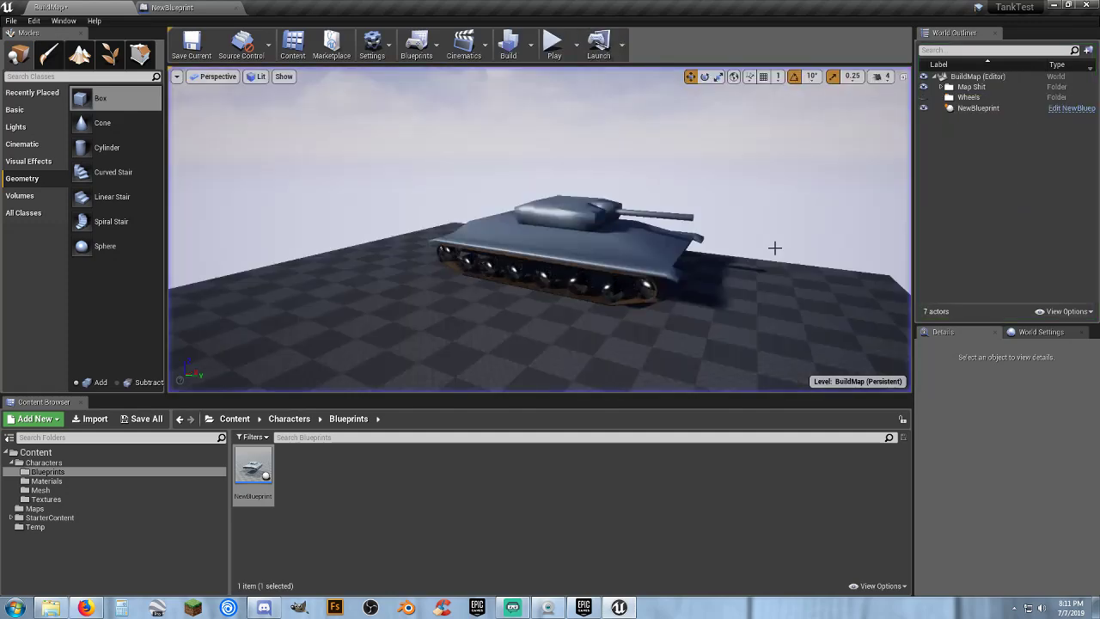
- In the NewBlueprint editor, rotate the Turret component 90° about its Z axis
{"action": "left_click", "coordinate": [200, 9]}
{"action": "left_click", "coordinate": [509, 213]}
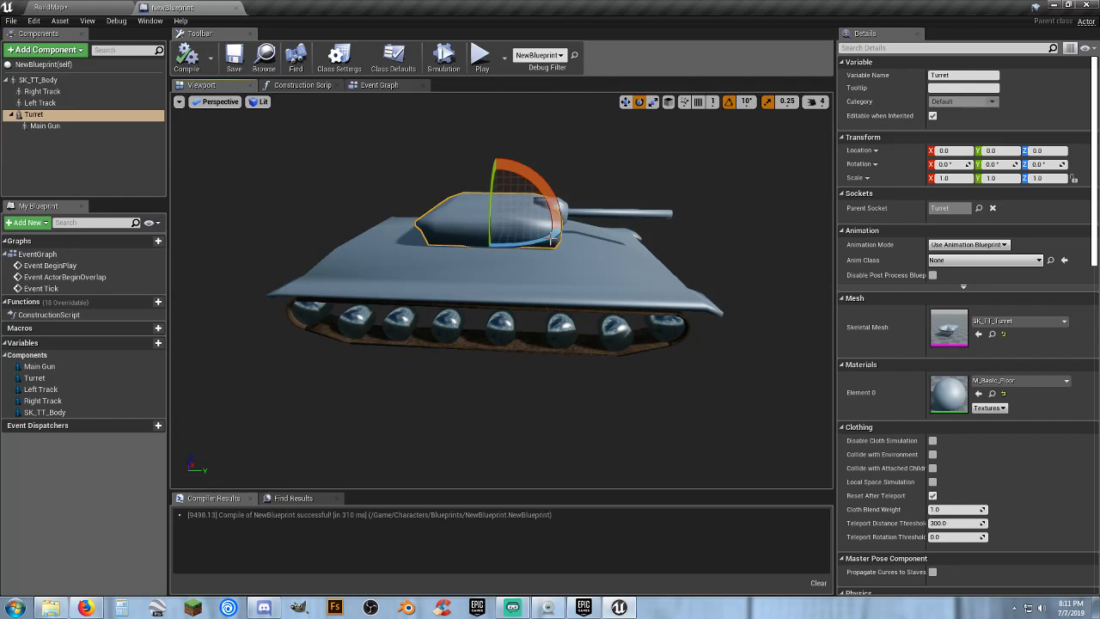
{"action": "right_click_drag", "start_coordinate": [551, 239], "coordinate": [488, 239]}
{"action": "left_click_drag", "start_coordinate": [595, 242], "coordinate": [539, 245]}
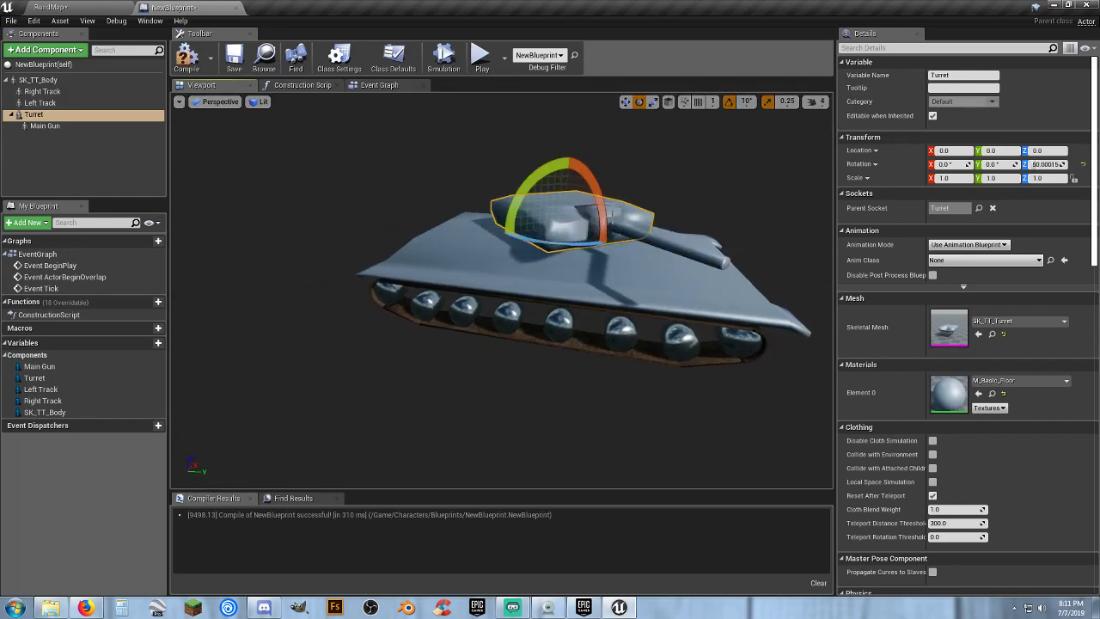
- Rotate the Main Gun component -30° about X to raise the barrel, and inspect the posed tank in the BuildMap level
{"action": "left_click", "coordinate": [44, 126]}
{"action": "left_click_drag", "start_coordinate": [601, 152], "coordinate": [581, 154]}
{"action": "left_click", "coordinate": [53, 7]}
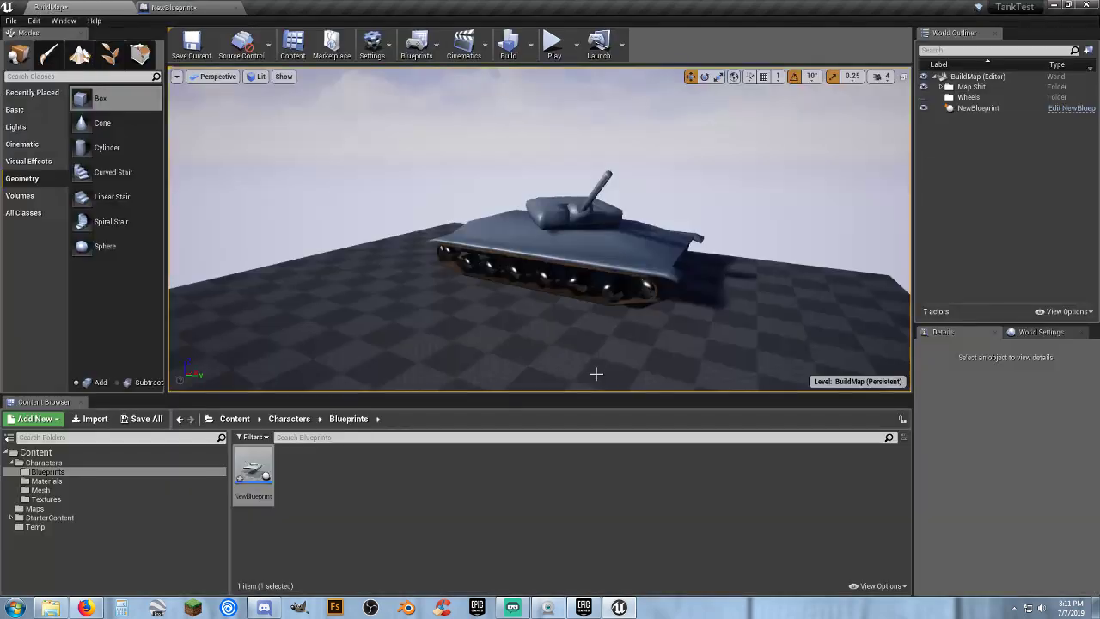
{"action": "mouse_move", "coordinate": [534, 305]}
{"action": "right_mouse_down"}
{"action": "mouse_move", "coordinate": [636, 300]}
{"action": "mouse_move", "coordinate": [529, 291]}
{"action": "right_mouse_up"}
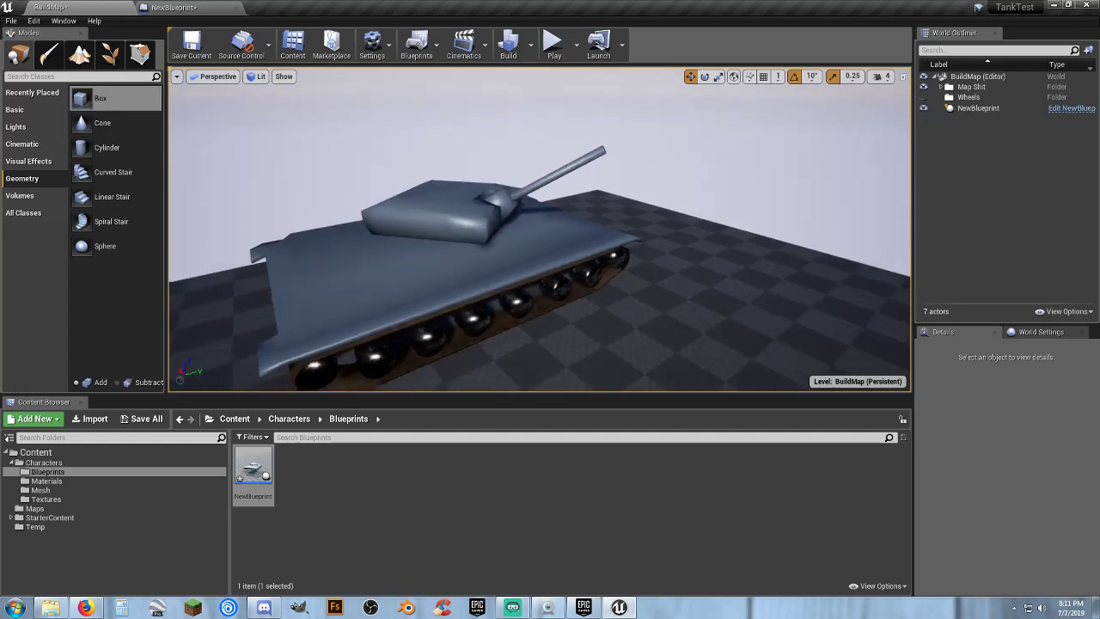
- Undo the Main Gun and Turret rotations in NewBlueprint and close its editor
{"action": "left_click", "coordinate": [176, 7]}
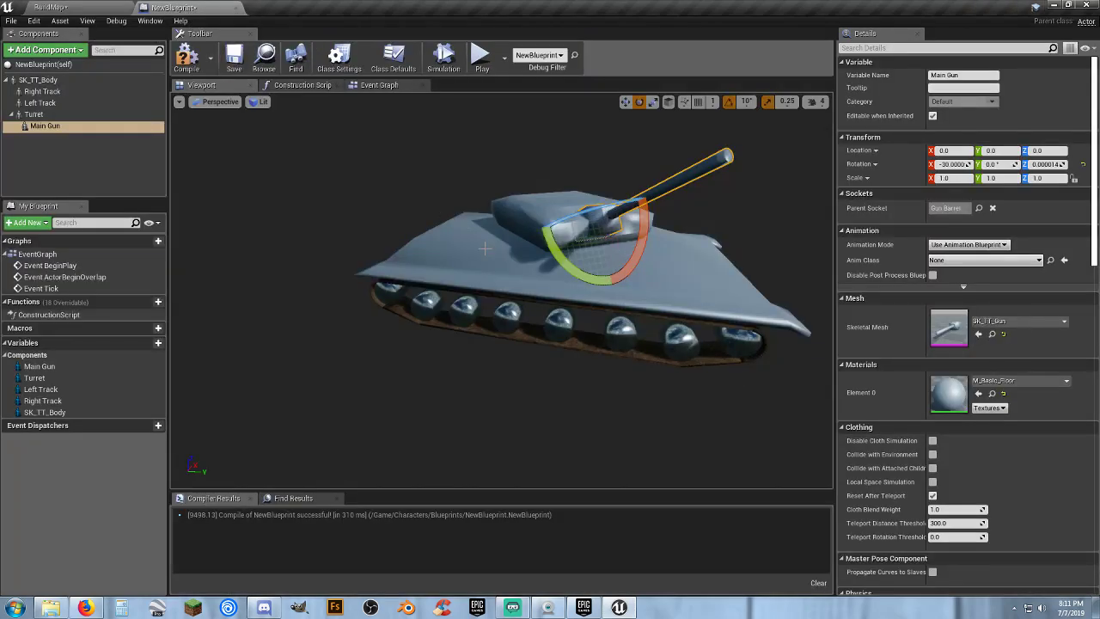
{"action": "key", "text": "ctrl+z"}
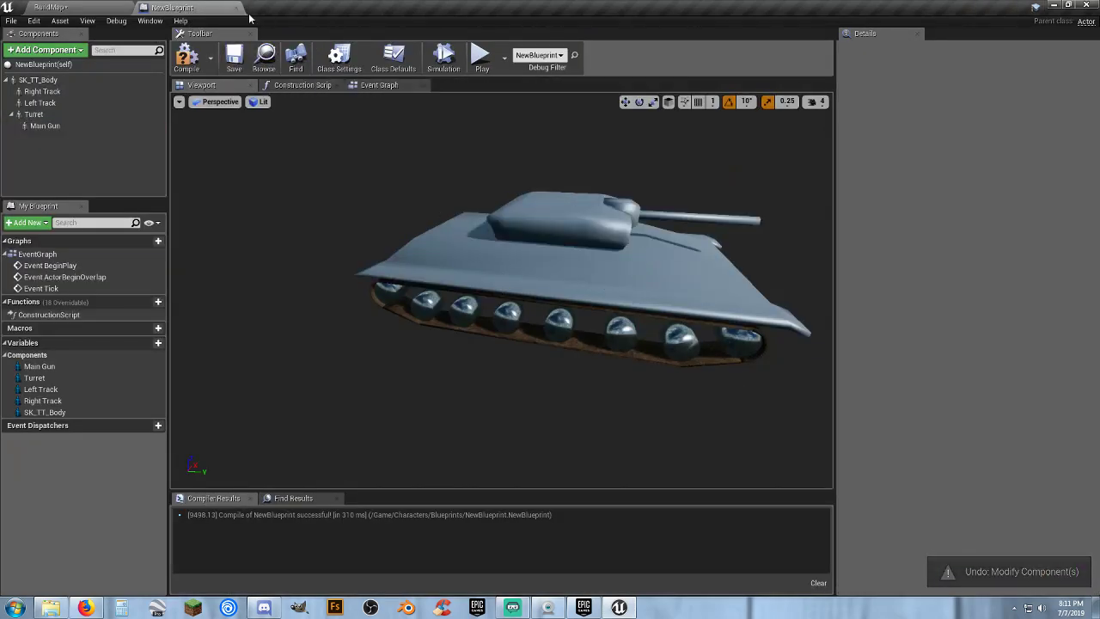
{"action": "left_click", "coordinate": [236, 7]}
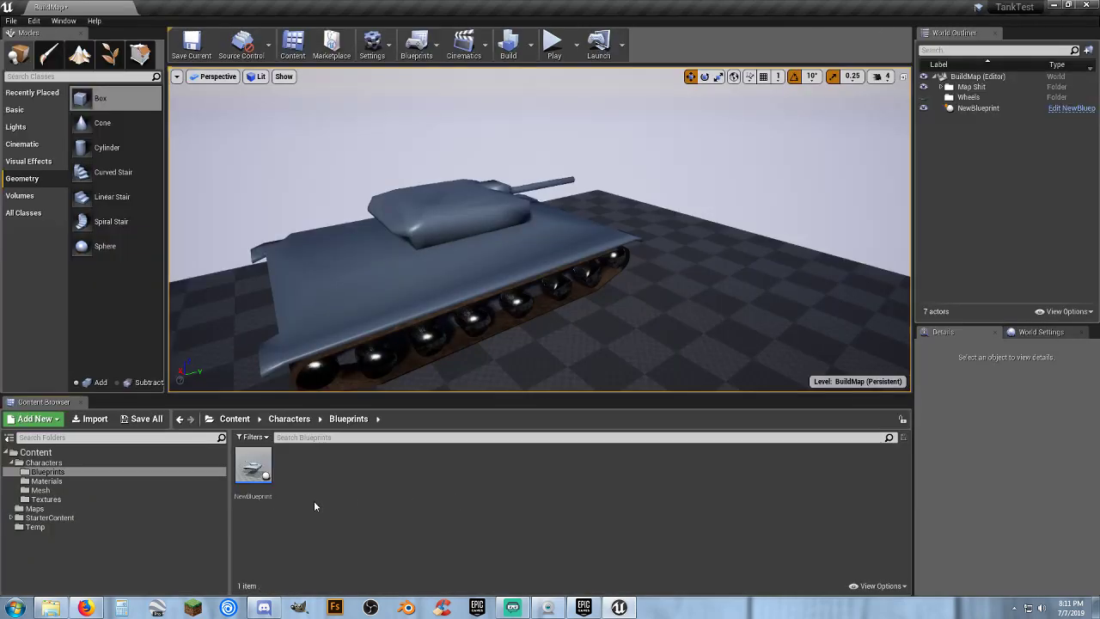
- Force delete the NewBlueprint asset from the Blueprints folder
{"action": "left_click", "coordinate": [258, 479]}
{"action": "key", "text": "Delete"}
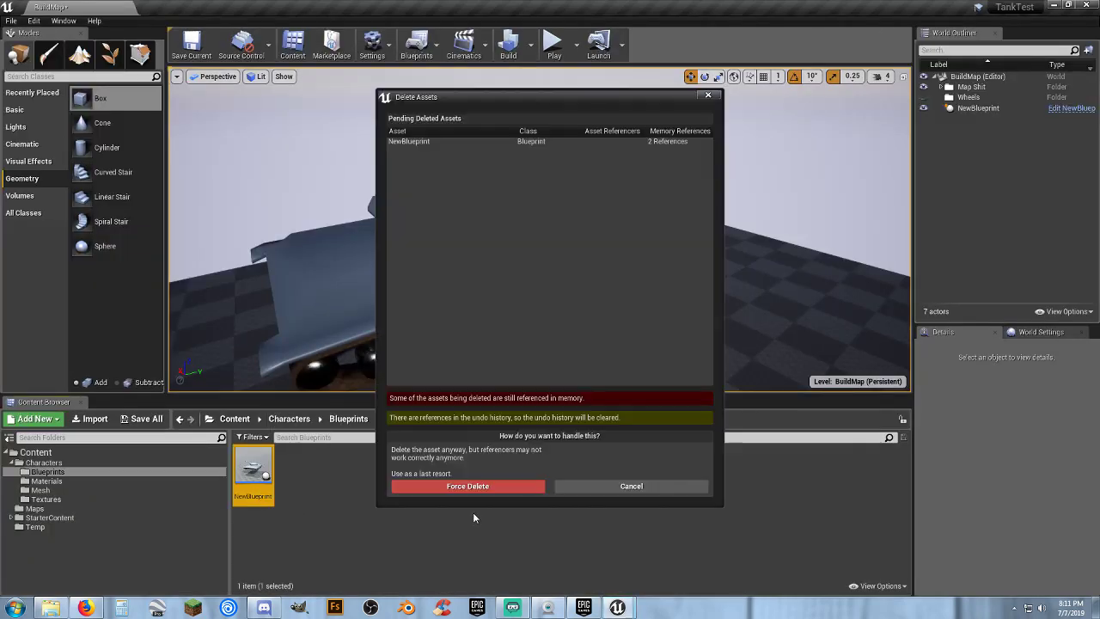
{"action": "left_click", "coordinate": [495, 486]}
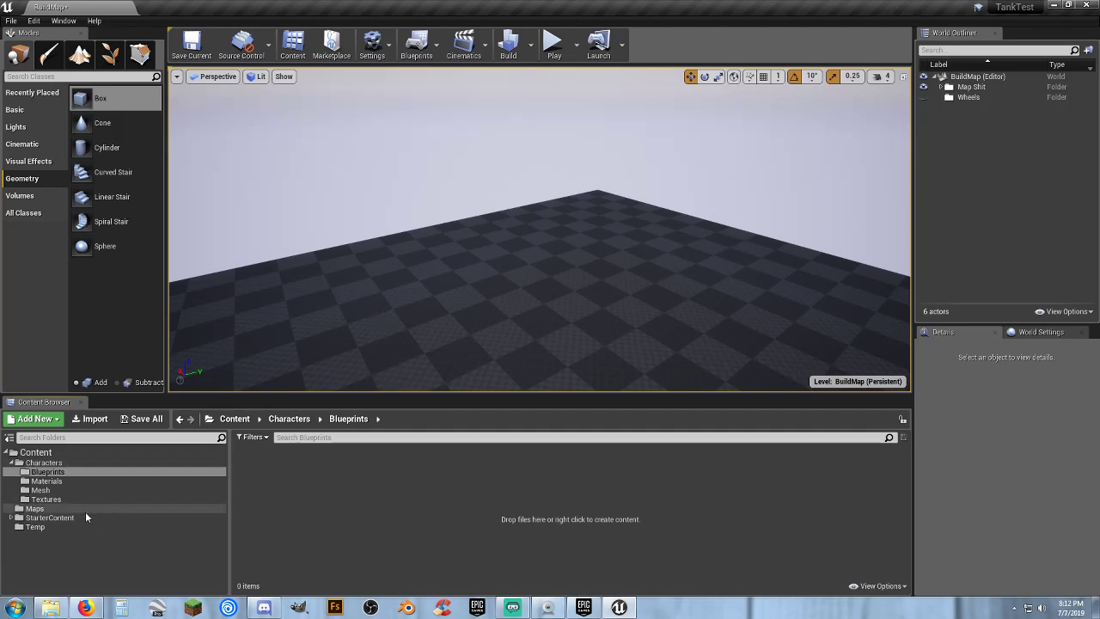
- Pick M_Metal_Burnished_Steel from the StarterContent Materials folder and place a Box brush on the BuildMap floor
{"action": "left_click", "coordinate": [11, 517]}
{"action": "scroll", "coordinate": [72, 558], "scroll_direction": "down", "scroll_amount": 1}
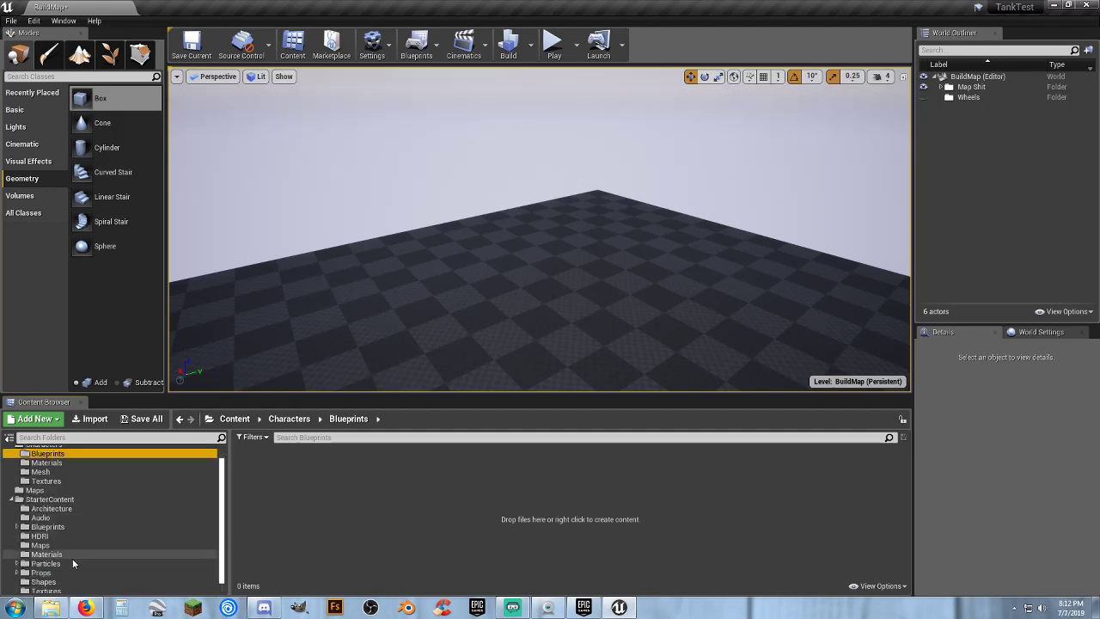
{"action": "left_click", "coordinate": [53, 543]}
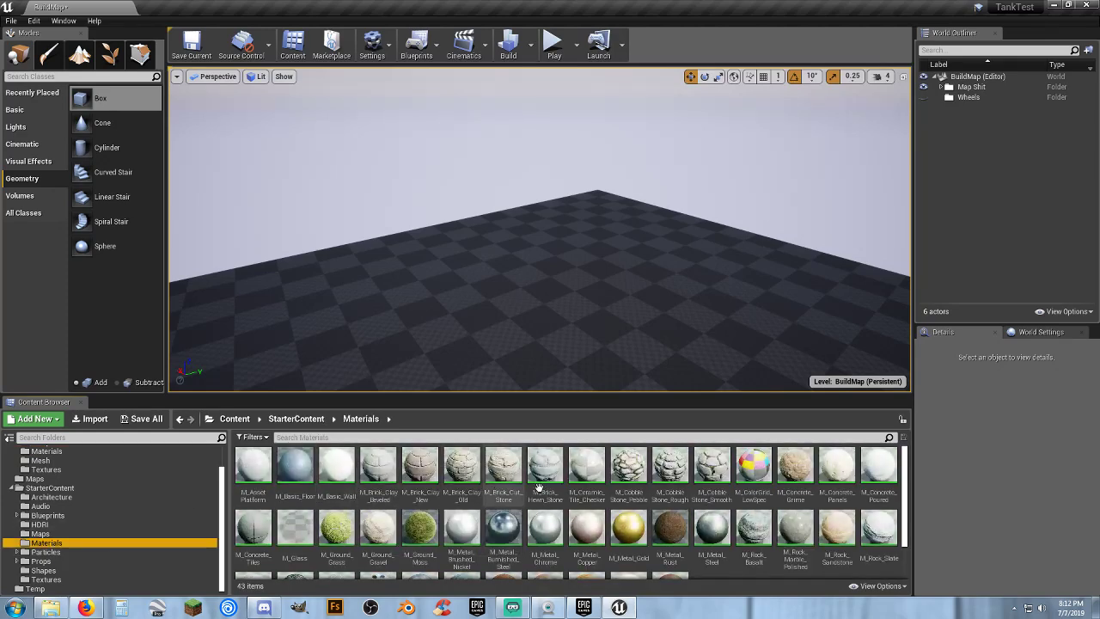
{"action": "left_click", "coordinate": [503, 527]}
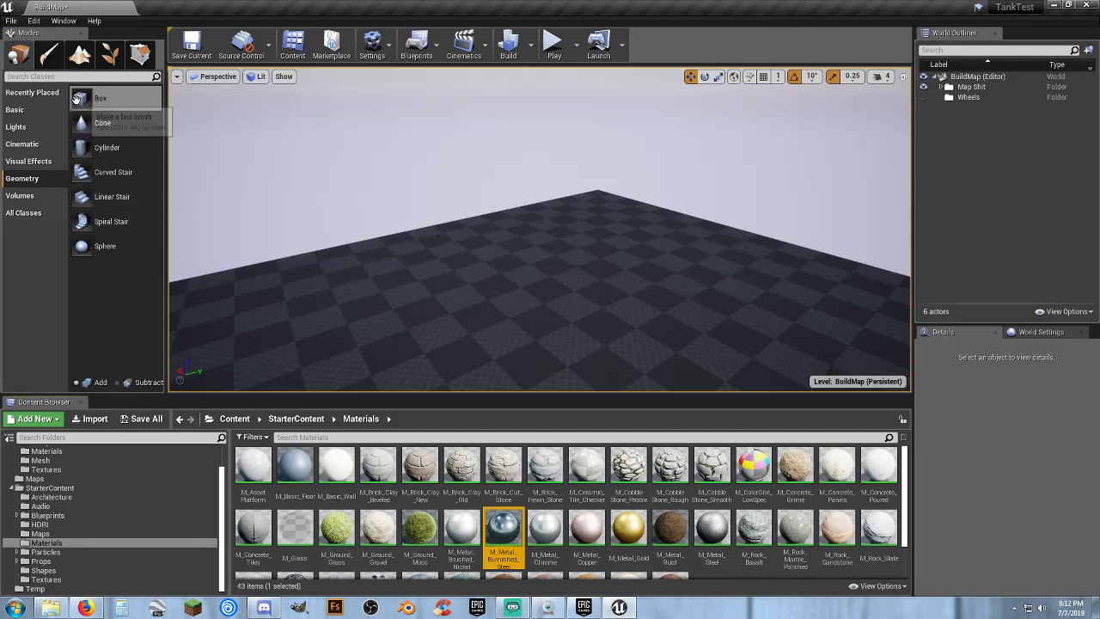
{"action": "mouse_move", "coordinate": [100, 98]}
{"action": "left_mouse_down"}
{"action": "mouse_move", "coordinate": [397, 236]}
{"action": "mouse_move", "coordinate": [550, 278]}
{"action": "left_mouse_up"}
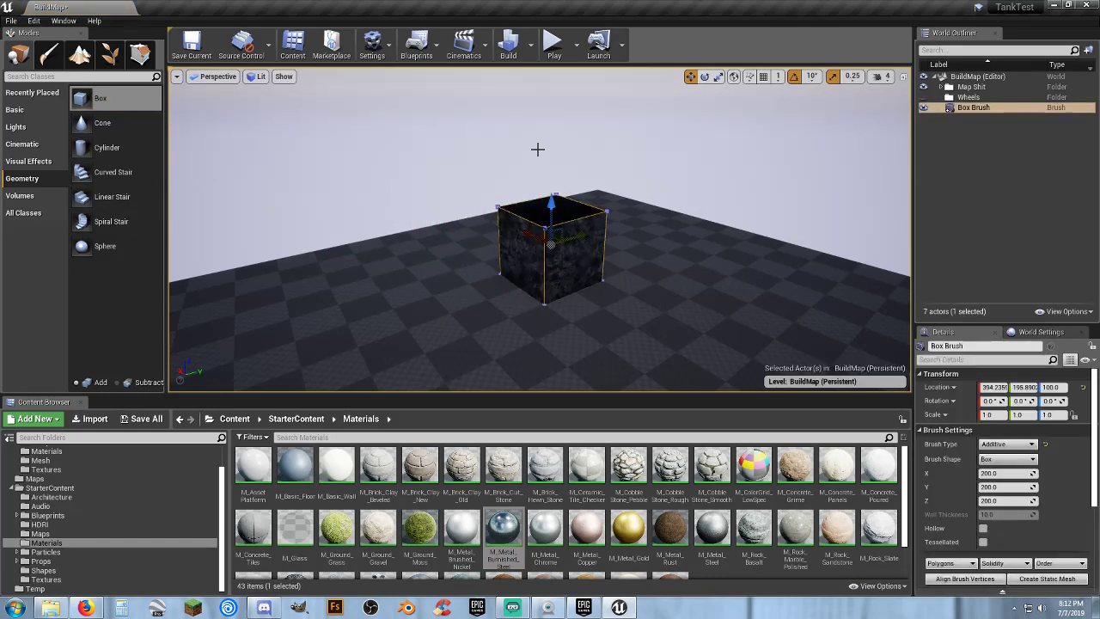
{"action": "right_click_drag", "start_coordinate": [538, 150], "coordinate": [391, 157]}
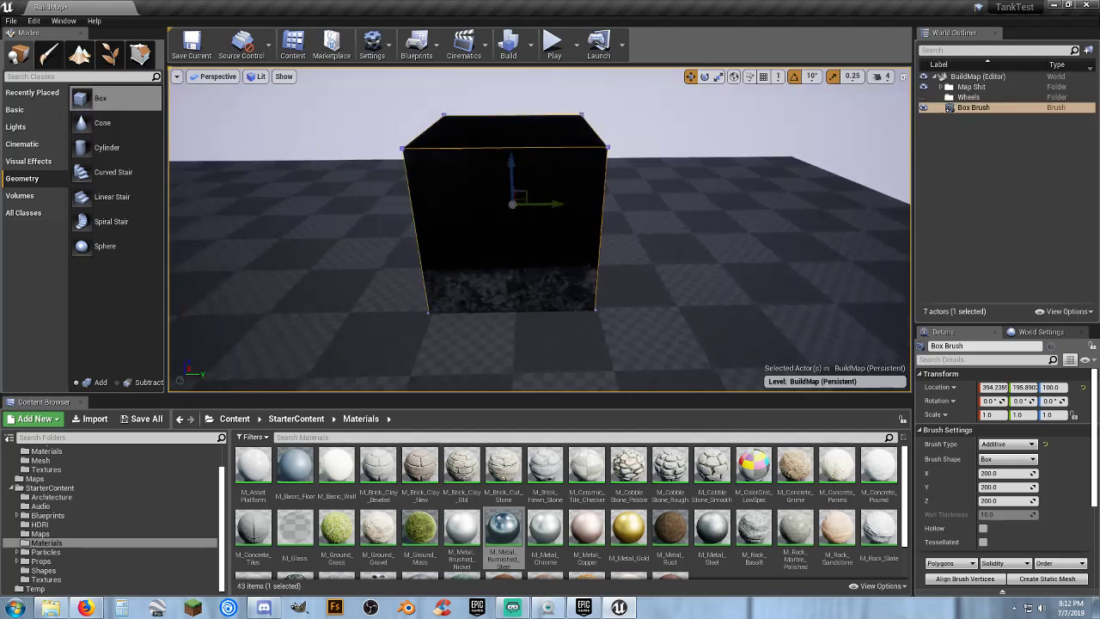
- Enter geometry editing for the box brush and lower two top vertices on one side to slope its top face
{"action": "left_click", "coordinate": [140, 54]}
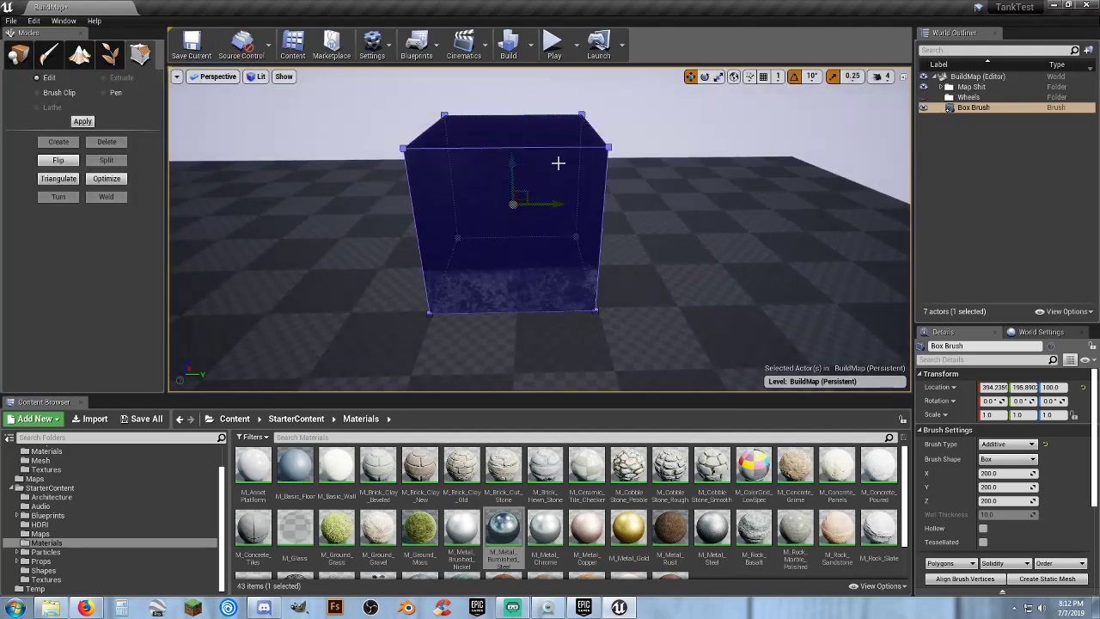
{"action": "left_click", "coordinate": [595, 124]}
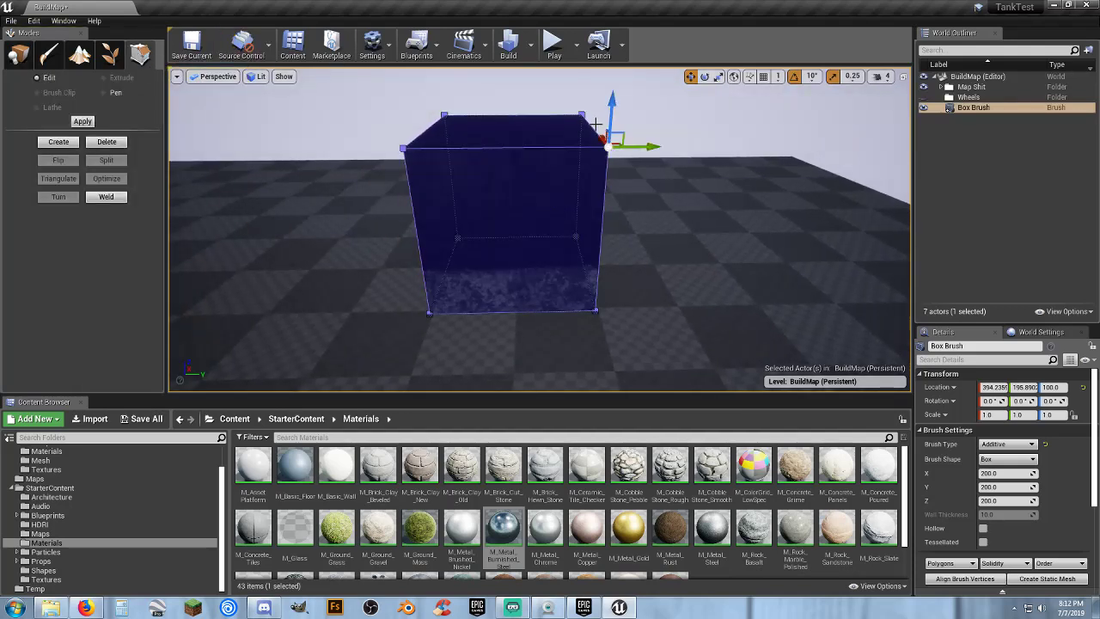
{"action": "left_click", "coordinate": [583, 114]}
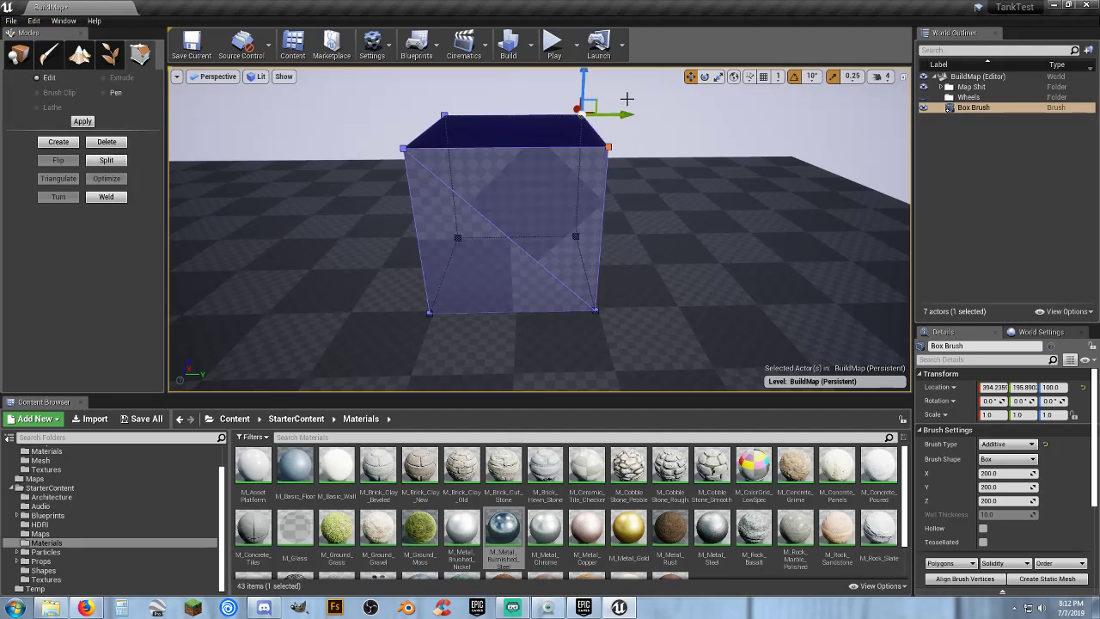
{"action": "right_click_drag", "start_coordinate": [636, 103], "coordinate": [526, 77]}
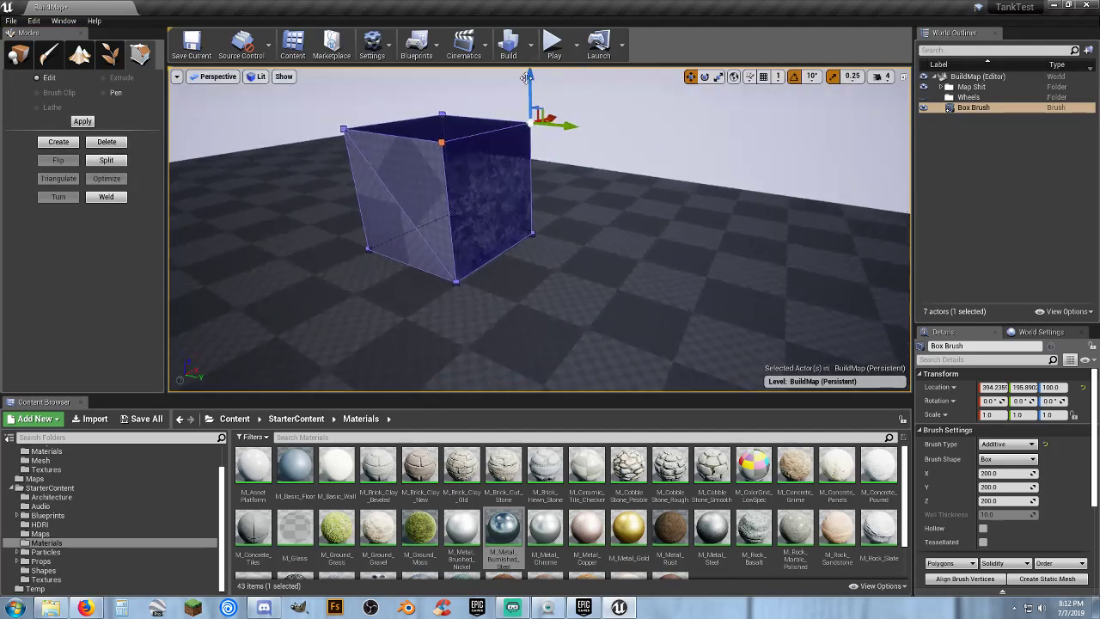
{"action": "left_click_drag", "start_coordinate": [526, 77], "coordinate": [521, 219]}
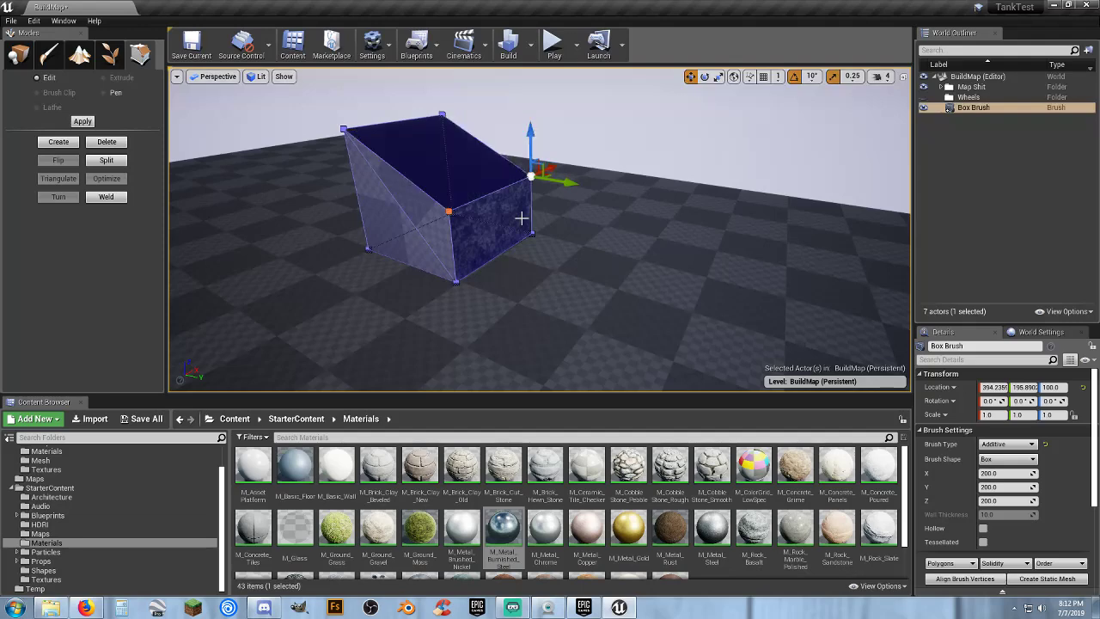
{"action": "mouse_move", "coordinate": [521, 219]}
{"action": "right_mouse_down"}
{"action": "mouse_move", "coordinate": [490, 209]}
{"action": "mouse_move", "coordinate": [503, 225]}
{"action": "mouse_move", "coordinate": [495, 228]}
{"action": "mouse_move", "coordinate": [542, 222]}
{"action": "right_mouse_up"}
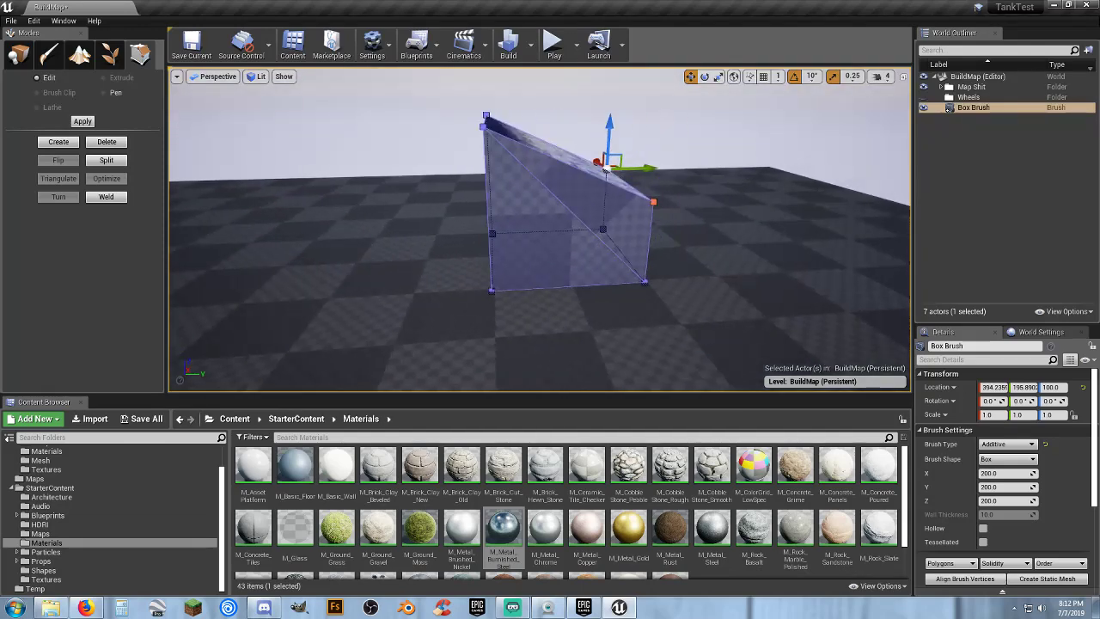
- Extrude the box brush's side face opposite the slope outward to lengthen the brush
{"action": "right_click_drag", "start_coordinate": [474, 140], "coordinate": [508, 208]}
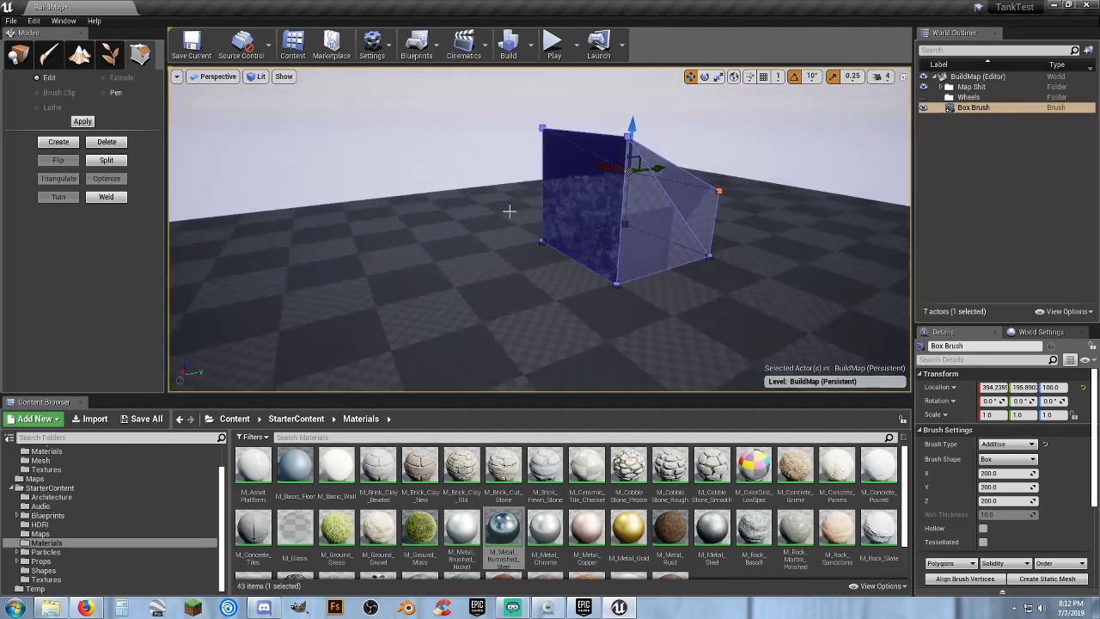
{"action": "left_click", "coordinate": [557, 186]}
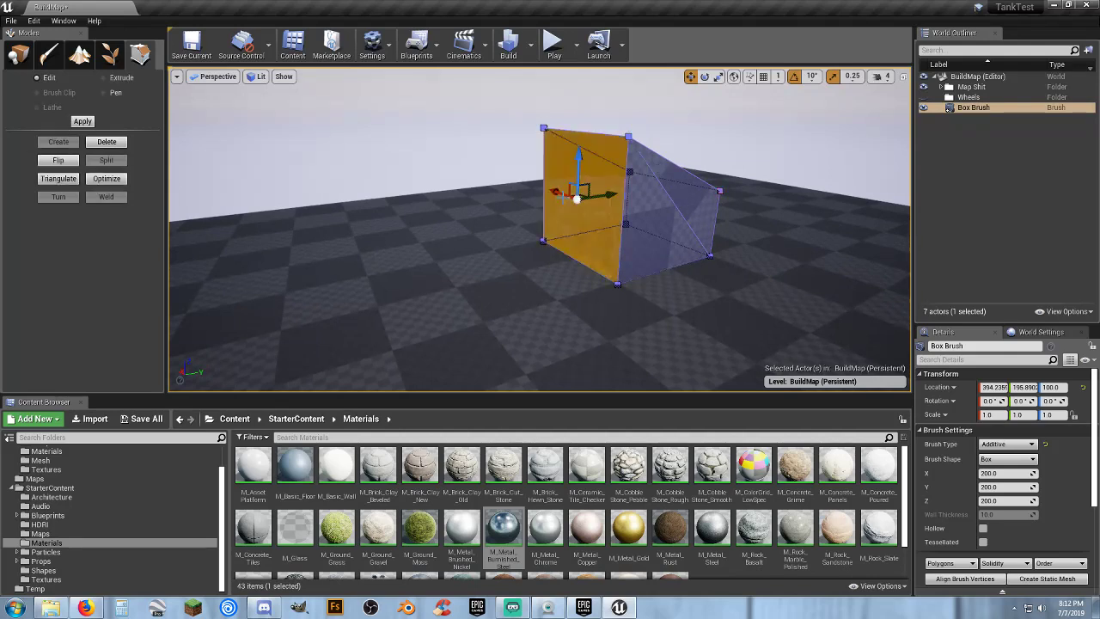
{"action": "left_click", "coordinate": [116, 77]}
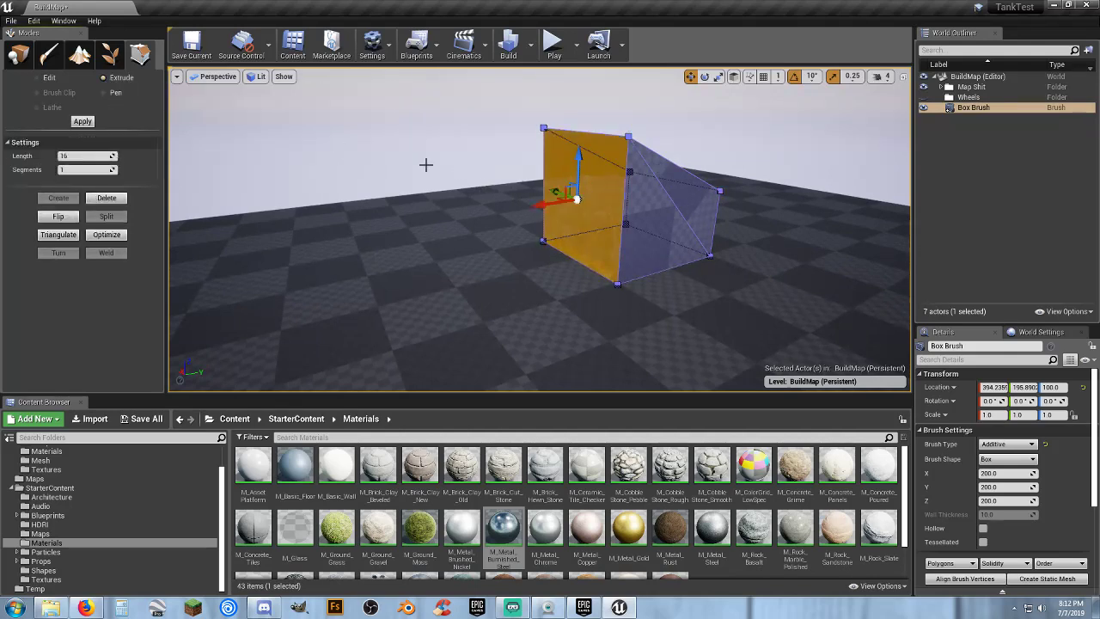
{"action": "left_click_drag", "start_coordinate": [574, 201], "coordinate": [388, 226]}
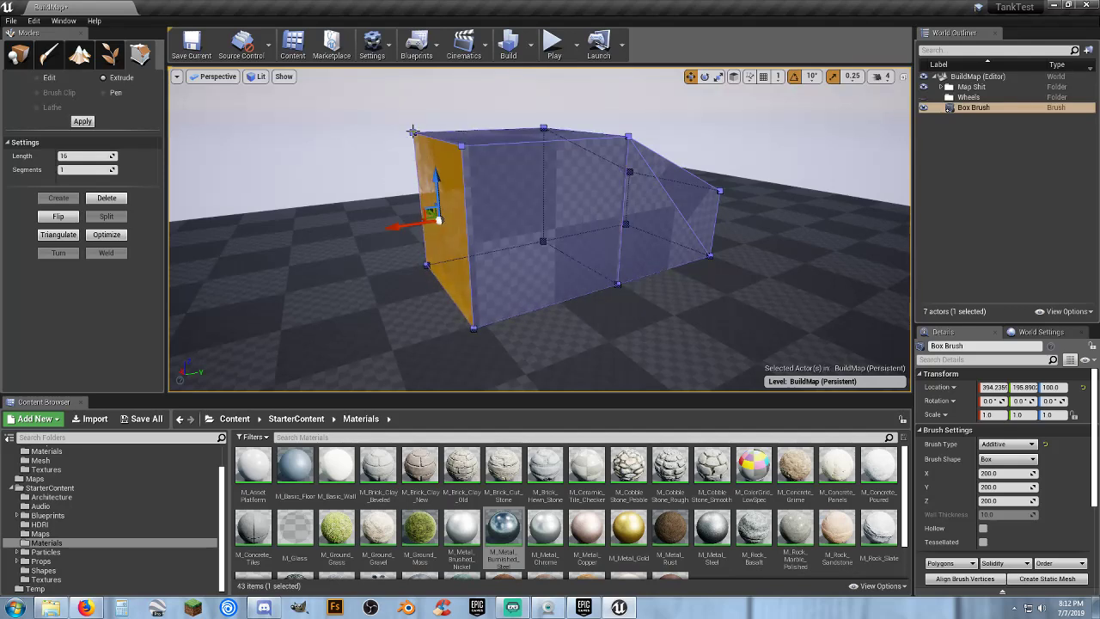
- Lower the two top vertices at the extruded end of the brush to form a second slope, and view the shape
{"action": "left_click", "coordinate": [413, 133]}
{"action": "left_click", "coordinate": [461, 146], "text": "ctrl"}
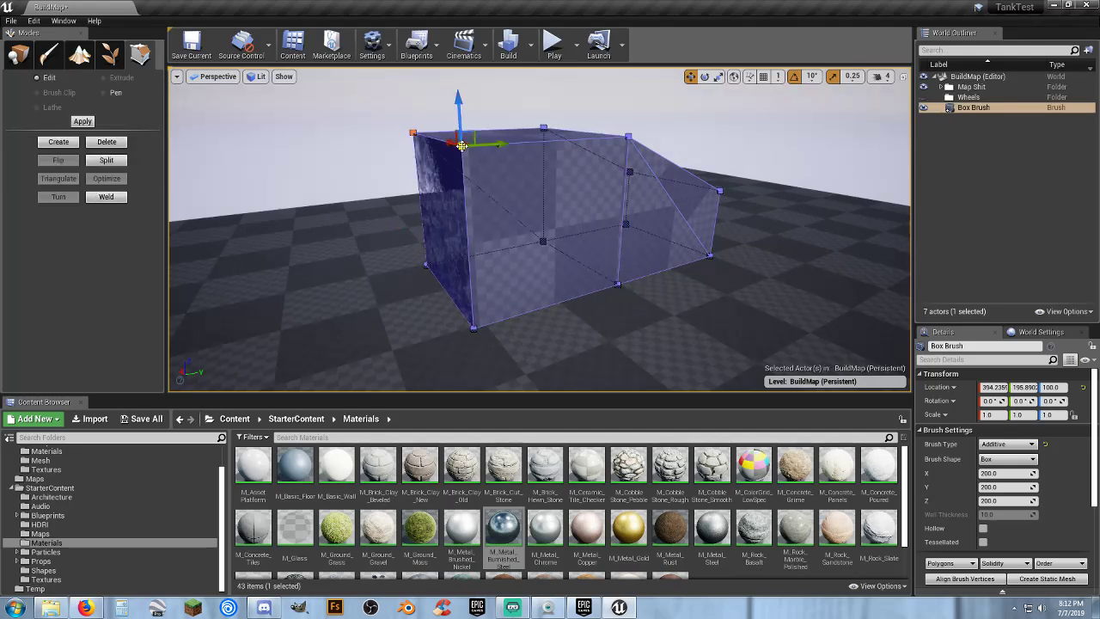
{"action": "left_click_drag", "start_coordinate": [453, 103], "coordinate": [464, 240]}
{"action": "key", "text": "d"}
{"action": "right_click_drag", "start_coordinate": [602, 307], "coordinate": [546, 299]}
{"action": "key", "text": "d"}
{"action": "key", "text": "a"}
{"action": "key", "text": "d"}
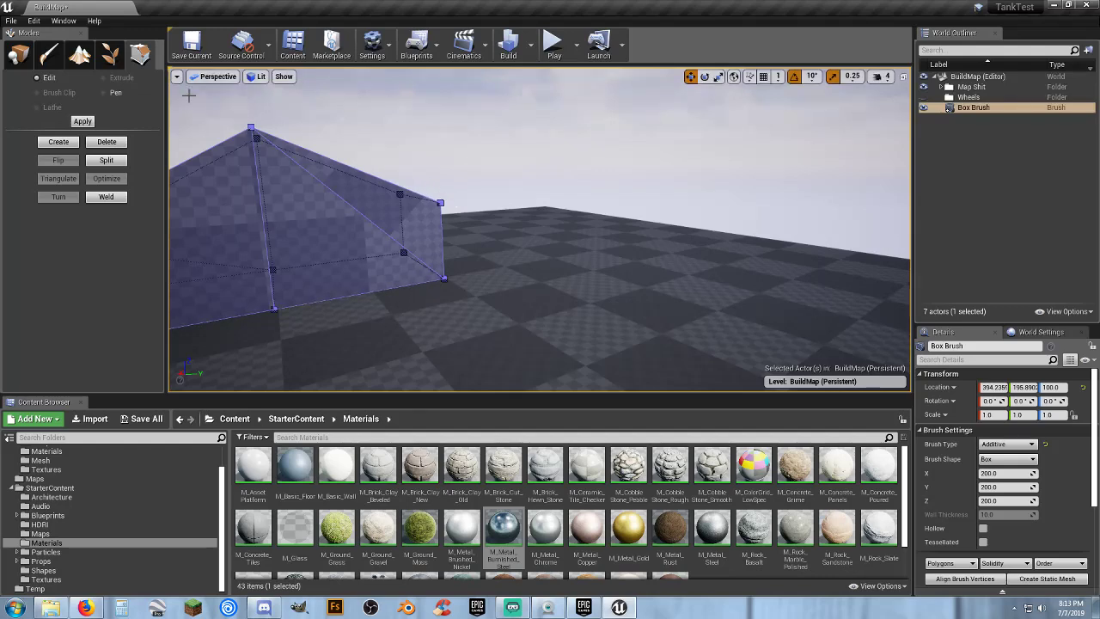
- Leave geometry editing, delete the box brush from the level, and save all changes including BuildMap
{"action": "left_click", "coordinate": [18, 54]}
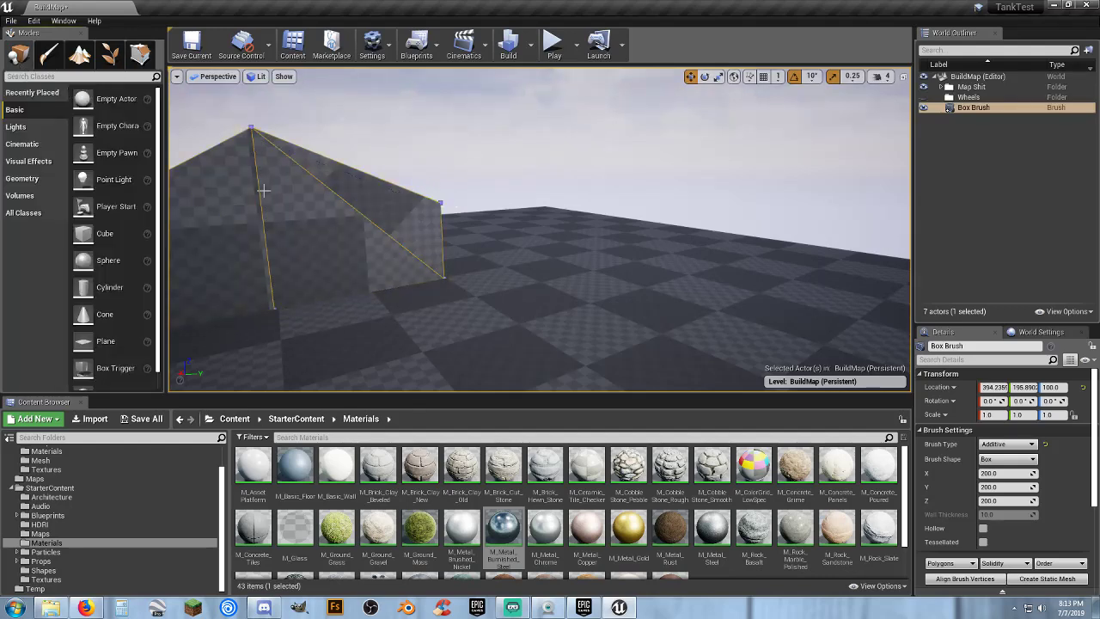
{"action": "left_click", "coordinate": [290, 202]}
{"action": "key", "text": "Delete"}
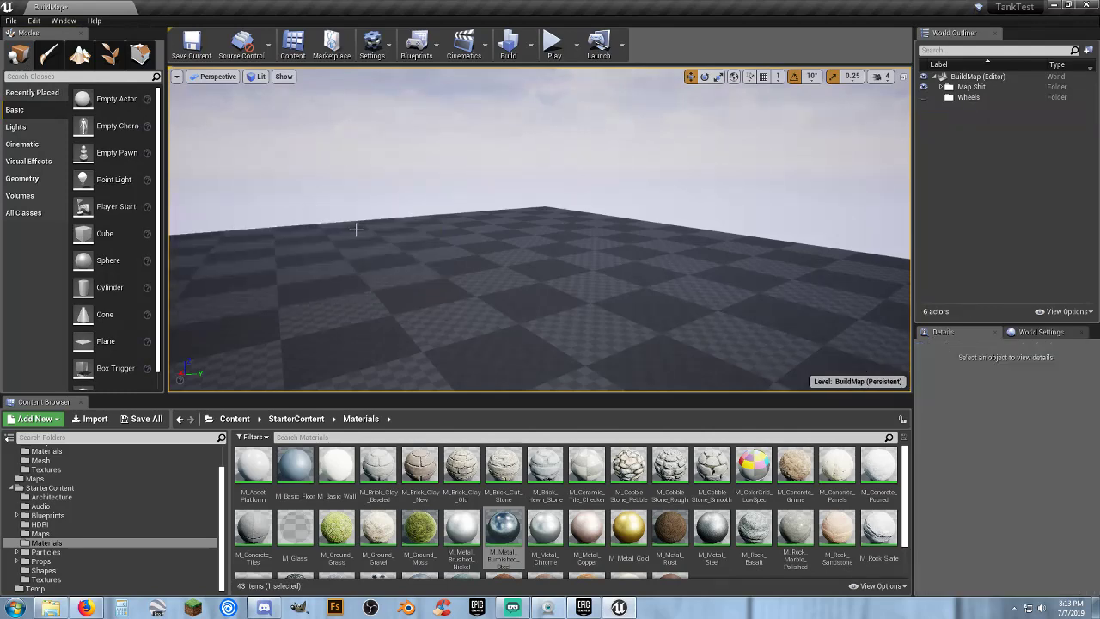
{"action": "mouse_move", "coordinate": [384, 246]}
{"action": "right_mouse_down"}
{"action": "mouse_move", "coordinate": [344, 292]}
{"action": "mouse_move", "coordinate": [315, 381]}
{"action": "right_mouse_up"}
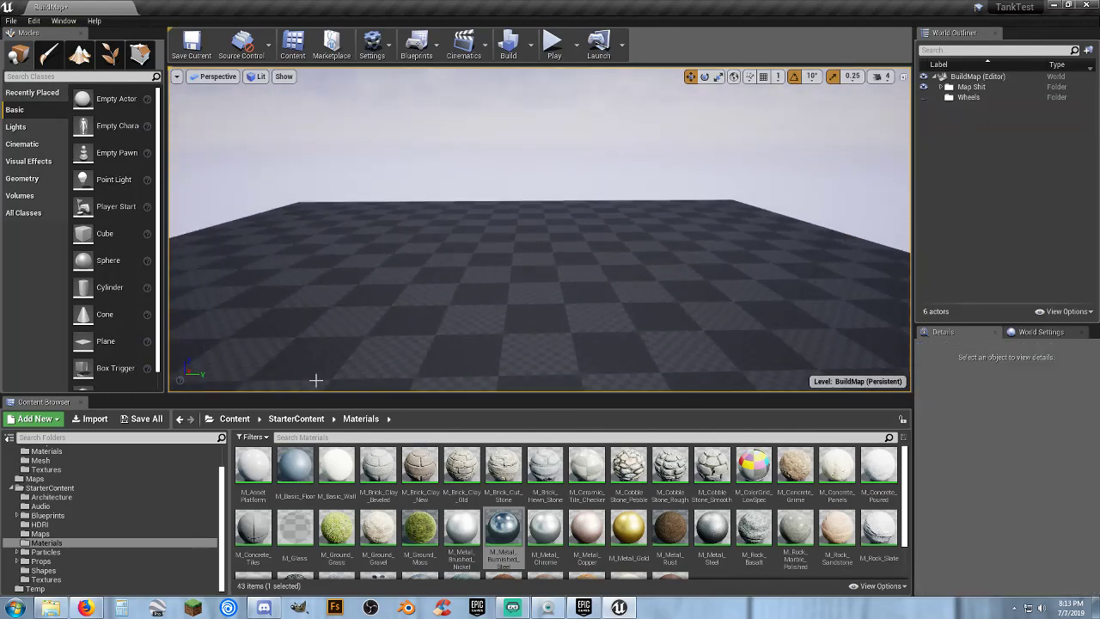
{"action": "left_click", "coordinate": [146, 419]}
{"action": "left_click", "coordinate": [652, 409]}
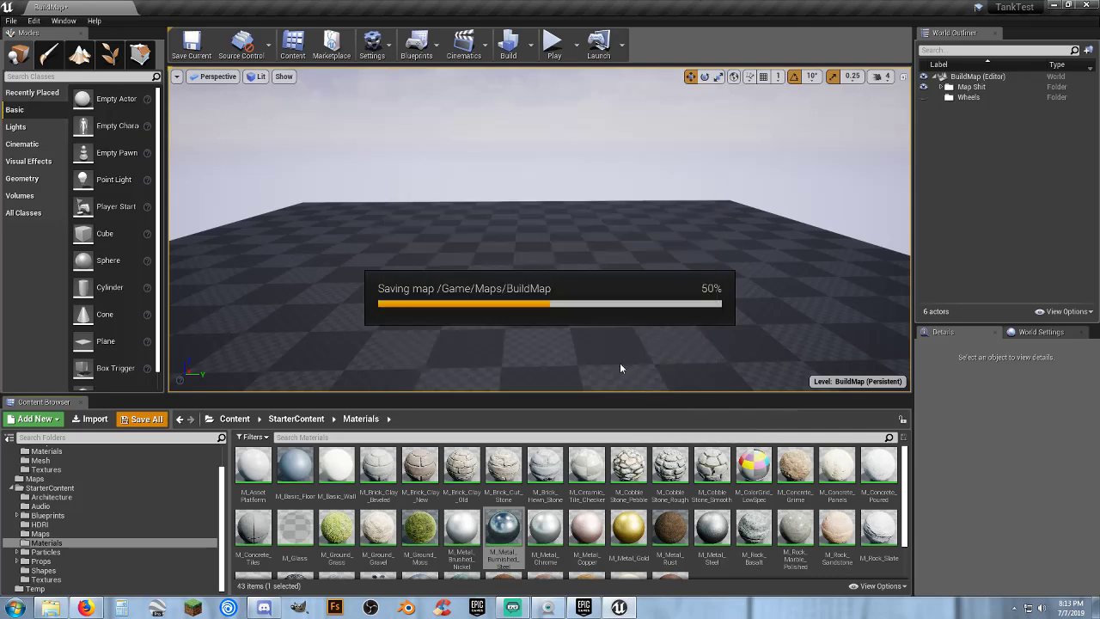